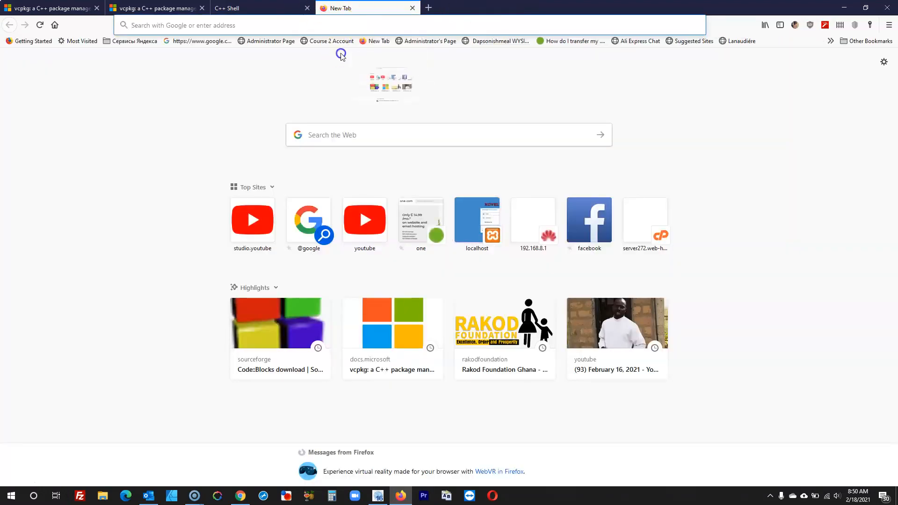
pyautogui.rightClick(307, 21)
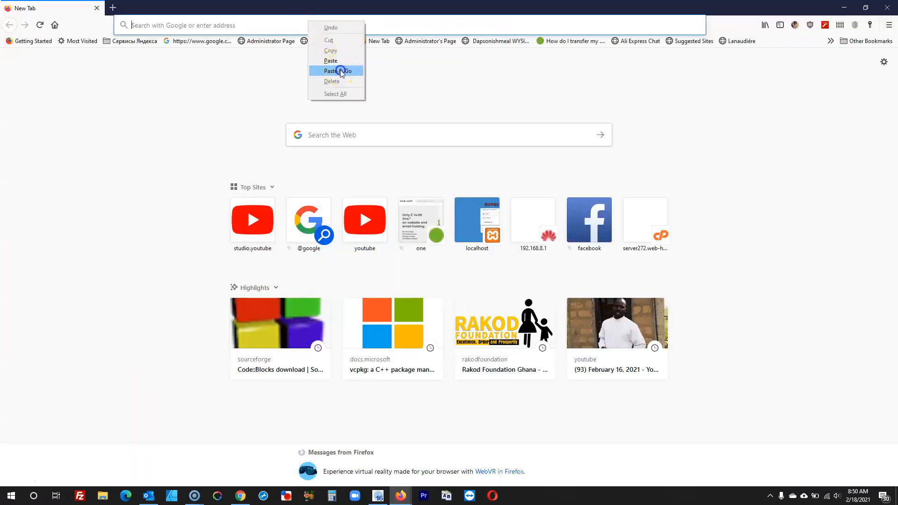
pyautogui.click(338, 70)
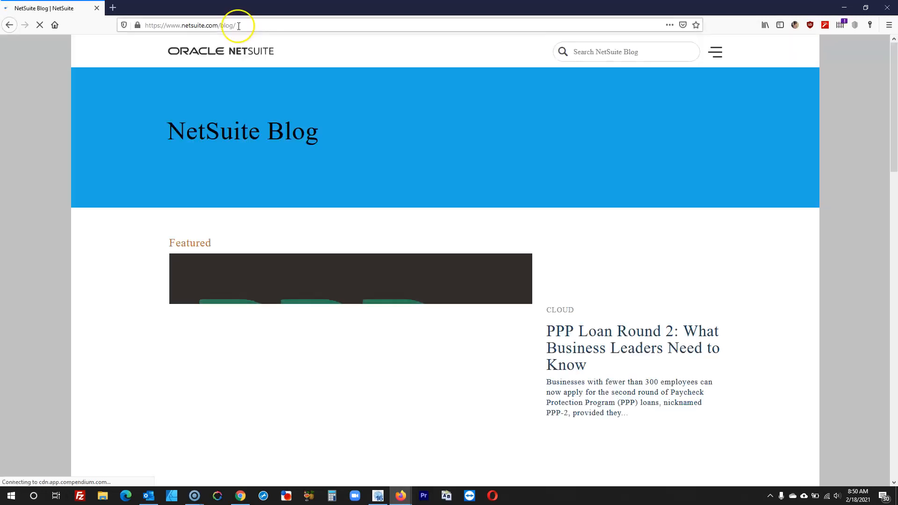
pyautogui.scroll(-2, 78, 234)
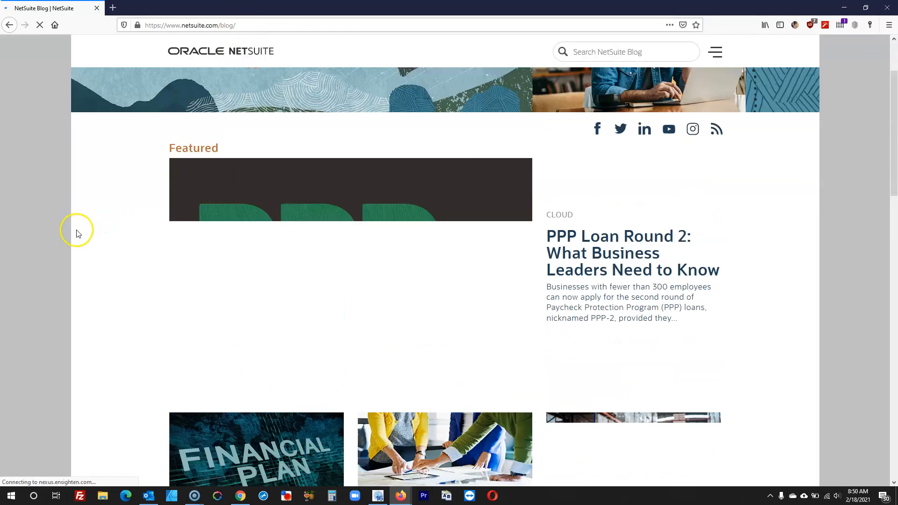
pyautogui.scroll(2, 78, 234)
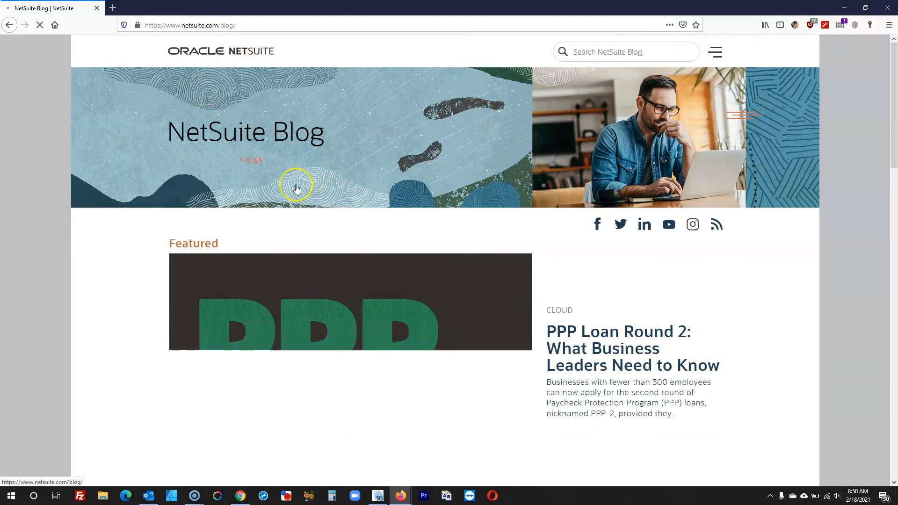
pyautogui.scroll(-10, 601, 364)
pyautogui.scroll(-10, 613, 323)
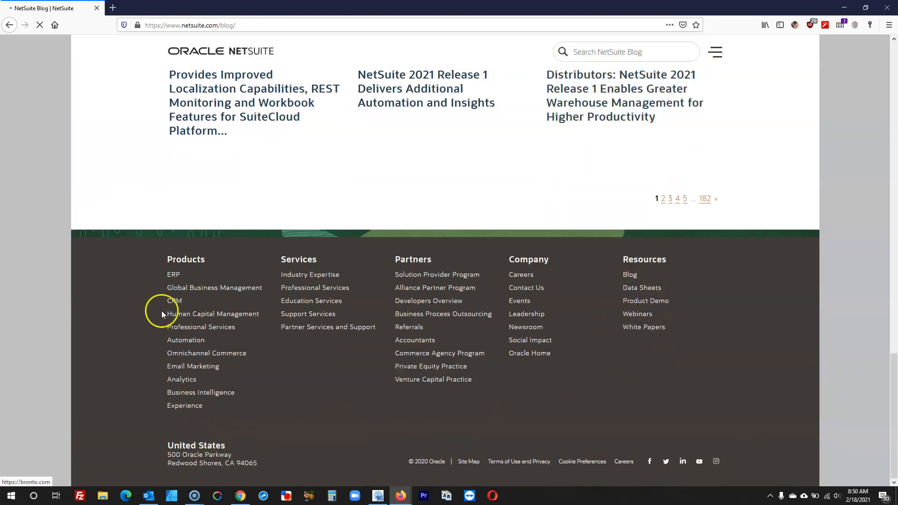
pyautogui.scroll(20, 168, 323)
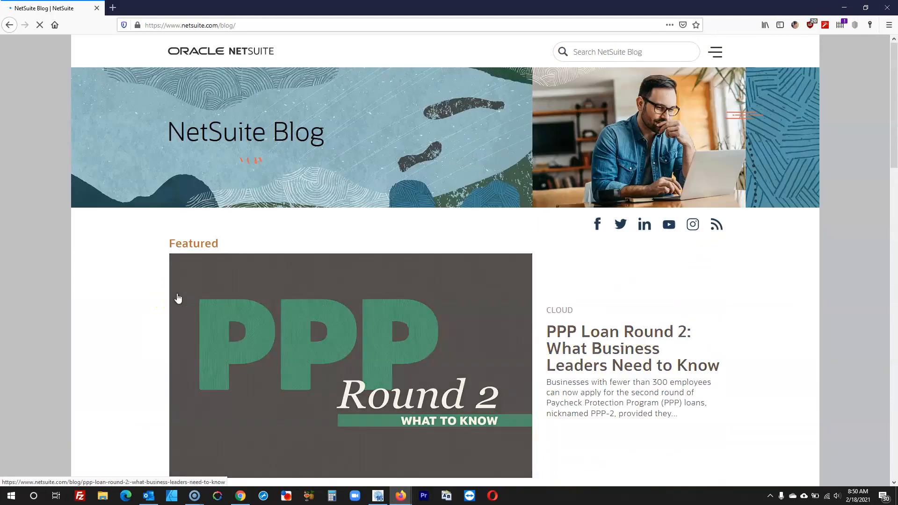
pyautogui.click(340, 158)
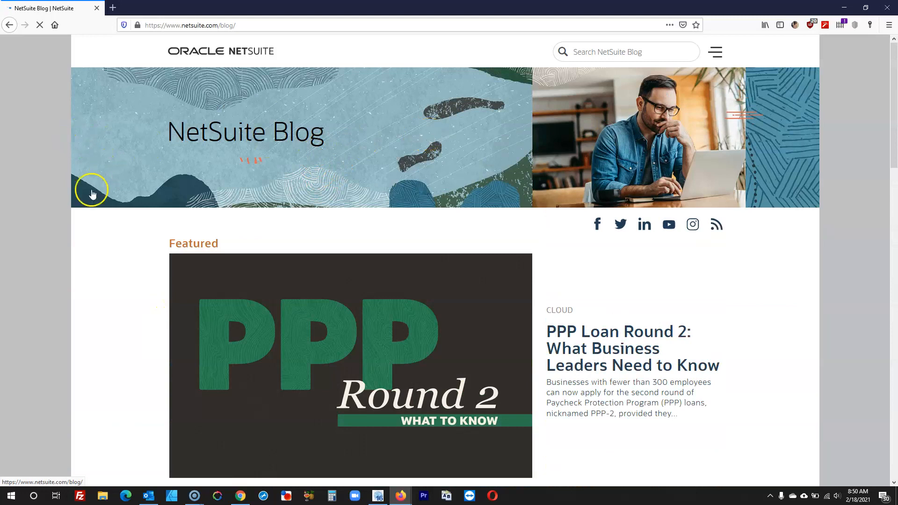
# - Inspect the blog banner's div.container element and examine its style rules for the banner's background image
pyautogui.rightClick(104, 168)
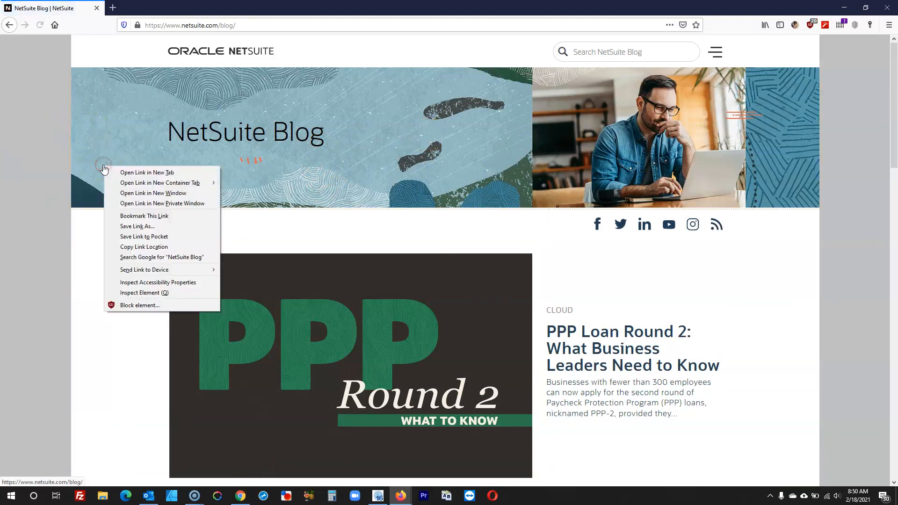
pyautogui.click(416, 175)
pyautogui.rightClick(416, 173)
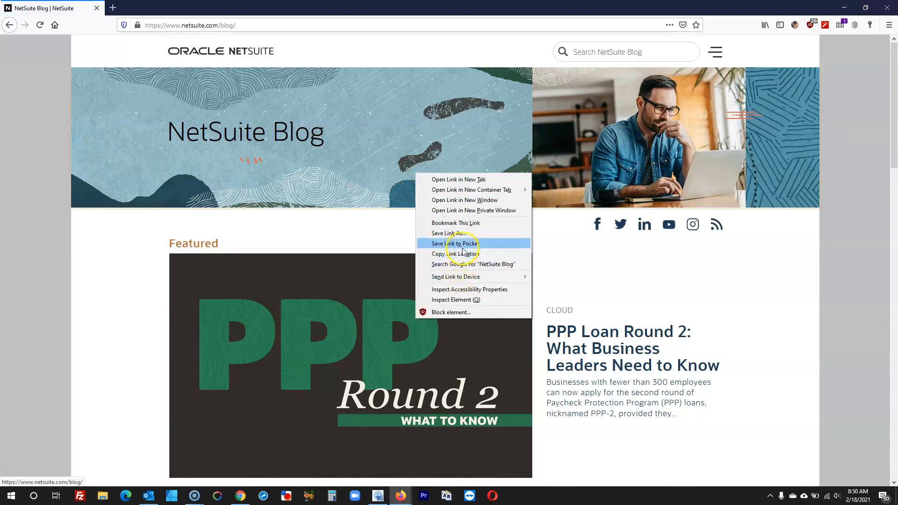
pyautogui.click(455, 300)
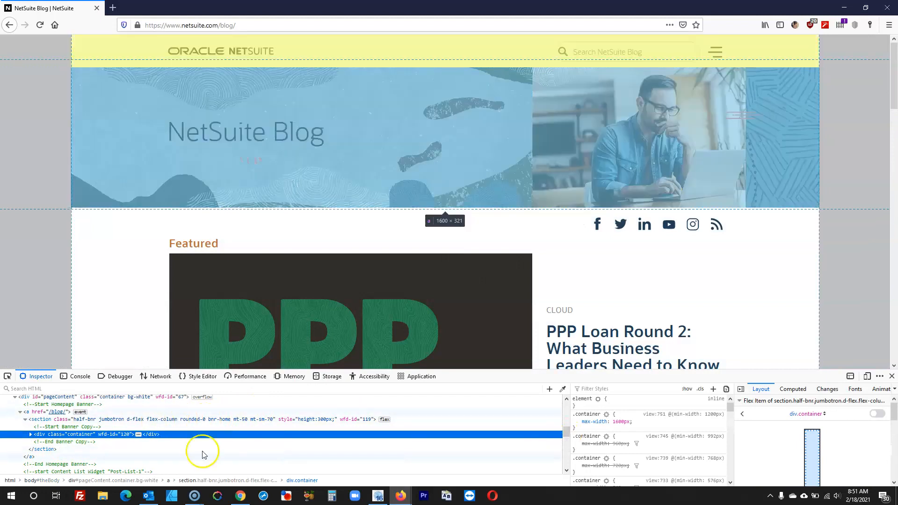
pyautogui.click(137, 435)
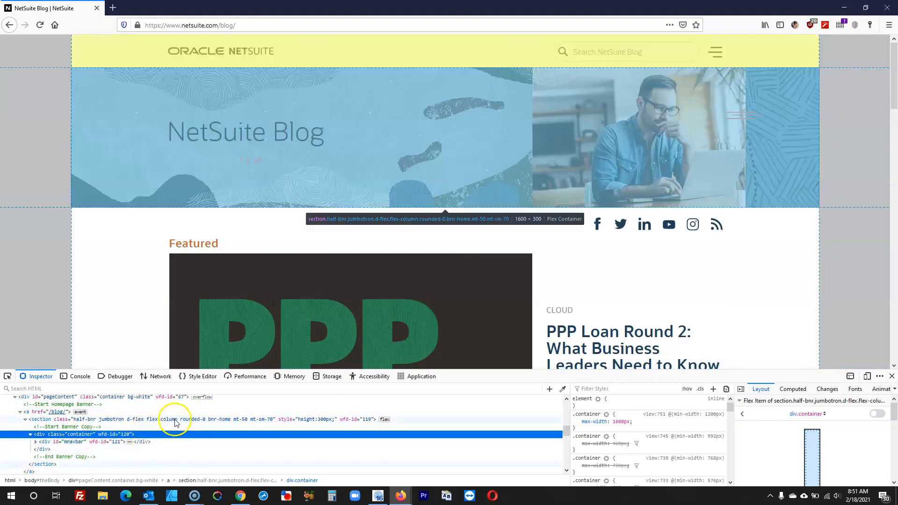
pyautogui.scroll(-10, 601, 444)
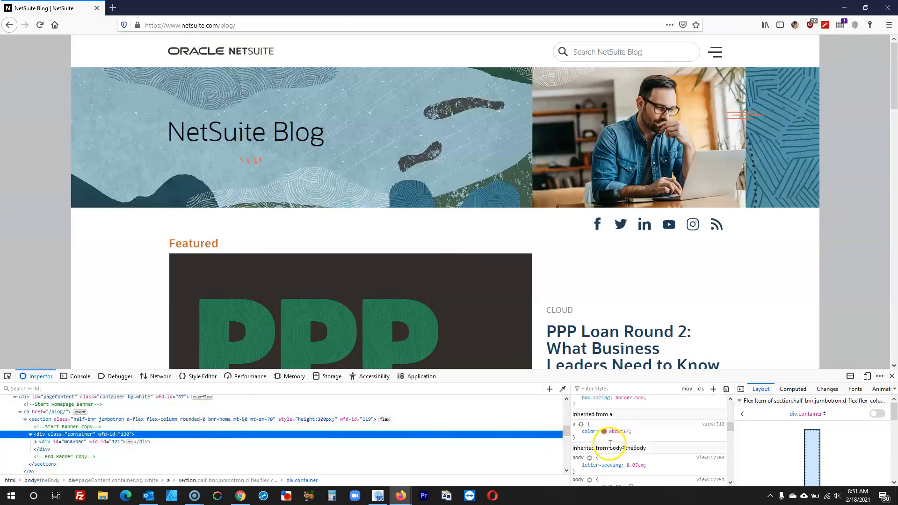
pyautogui.scroll(3, 608, 442)
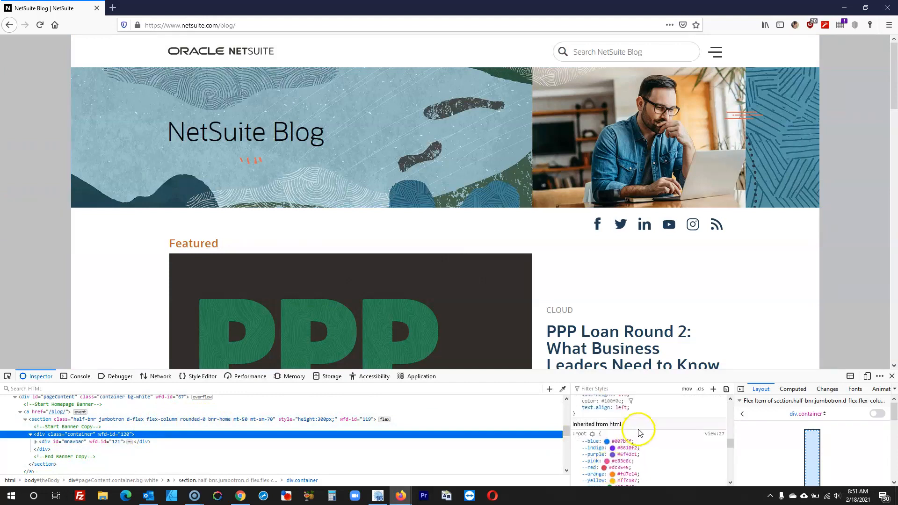
pyautogui.moveTo(639, 415)
pyautogui.scroll(-8, 640, 416)
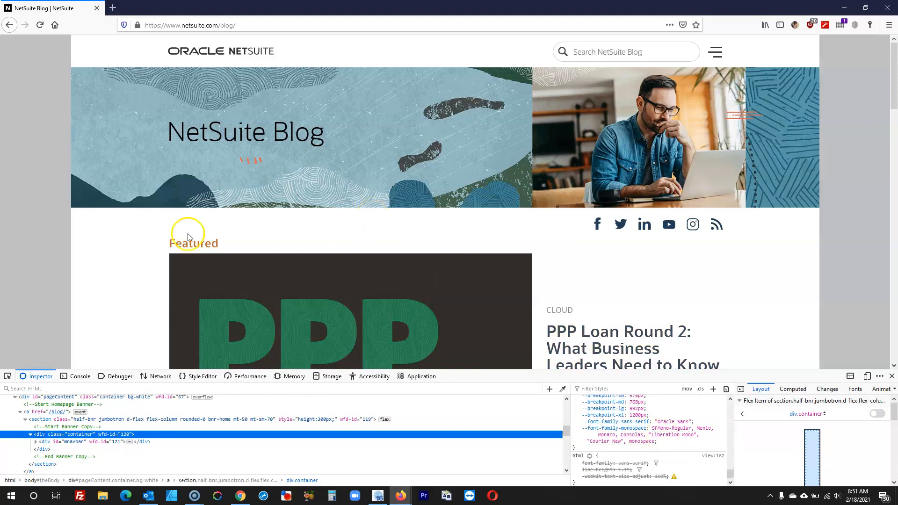
# - Inspect the banner's outer section element and locate the background-image address in its .bnr-home style rule
pyautogui.rightClick(97, 192)
pyautogui.rightClick(88, 202)
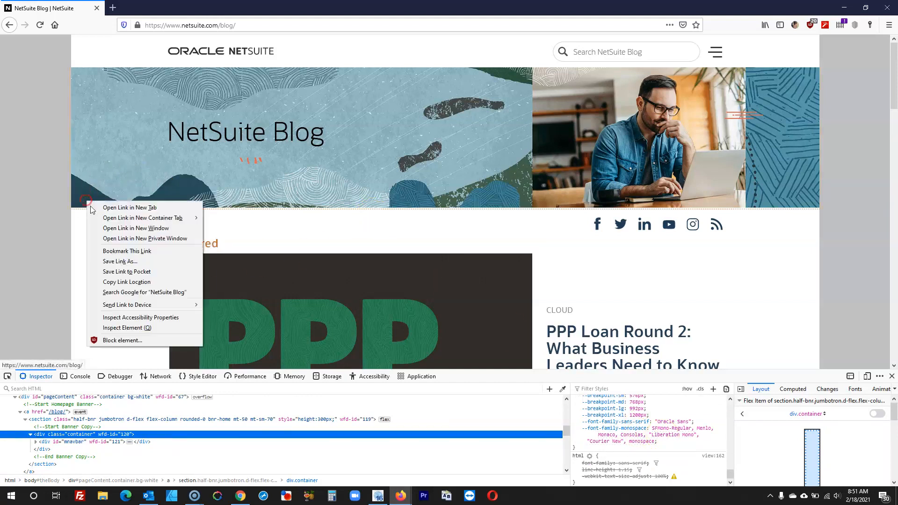
pyautogui.click(126, 329)
pyautogui.scroll(-10, 652, 443)
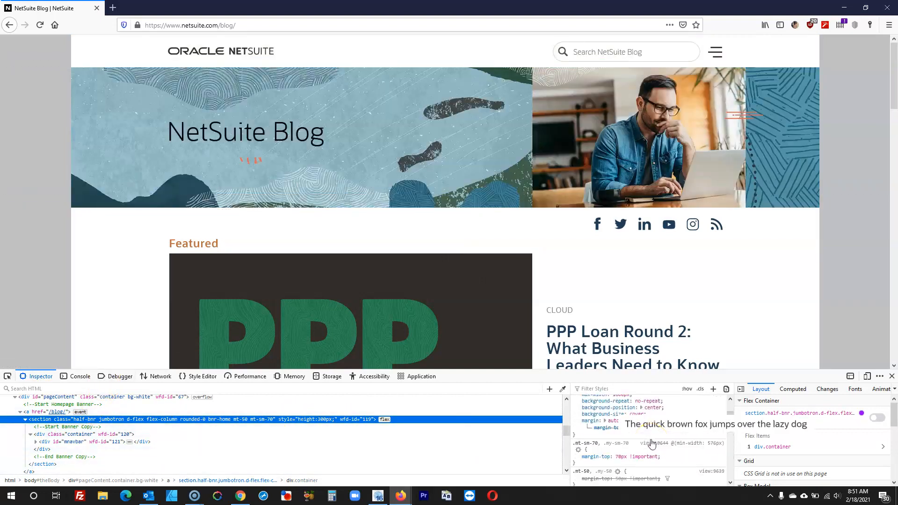
pyautogui.scroll(5, 652, 443)
# - Open the banner's background-image link in its own tab and save ns_blog_banner_redesign_v2.jpg as a file
pyautogui.rightClick(649, 443)
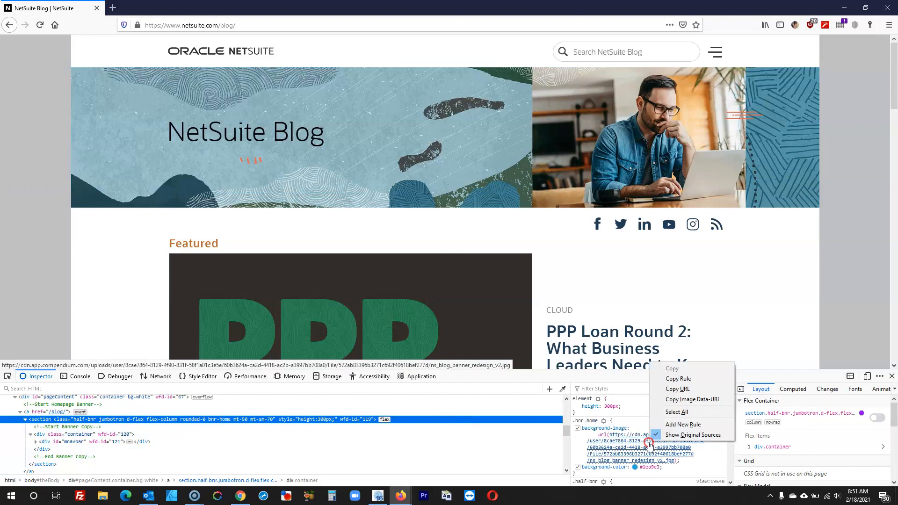
pyautogui.click(651, 465)
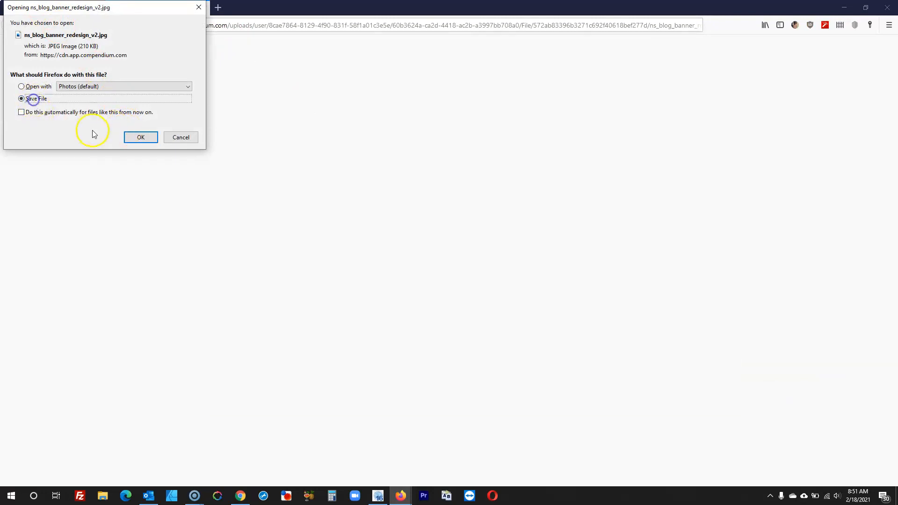
pyautogui.click(132, 137)
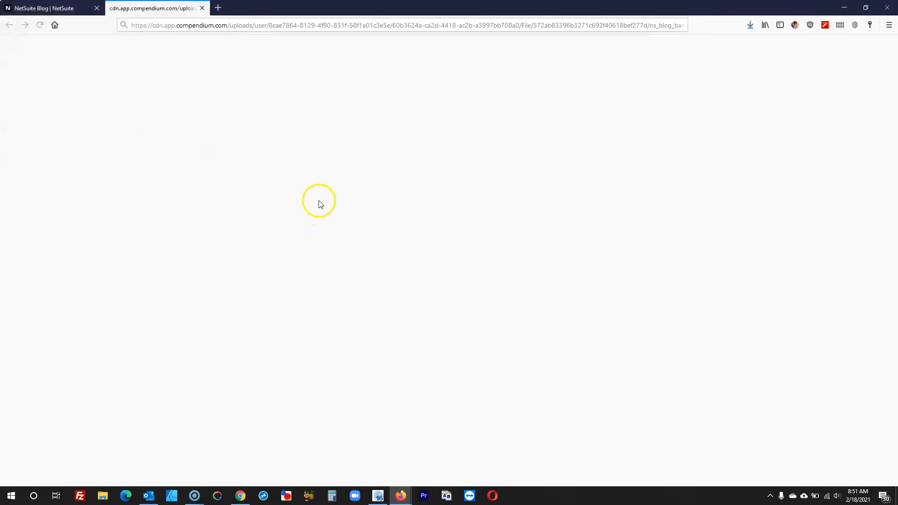
# - In File Explorer, go to the WYSIWYG Private Websites folder inside WYSIWYG Web Builder Work on Backup (D:)
pyautogui.press('super+e')
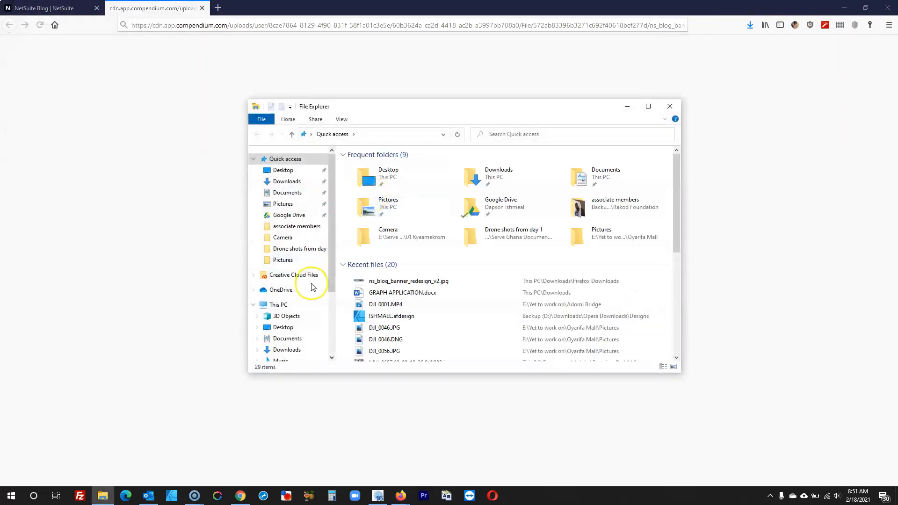
pyautogui.click(279, 304)
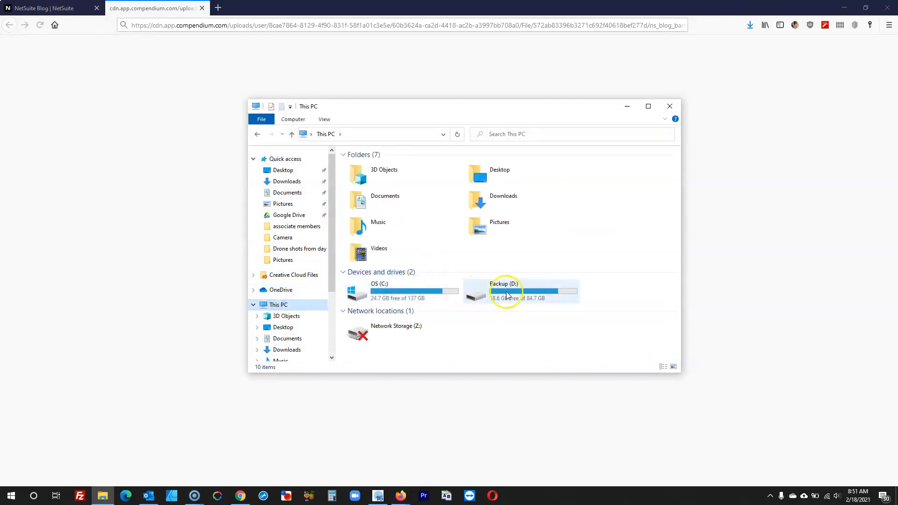
pyautogui.doubleClick(506, 295)
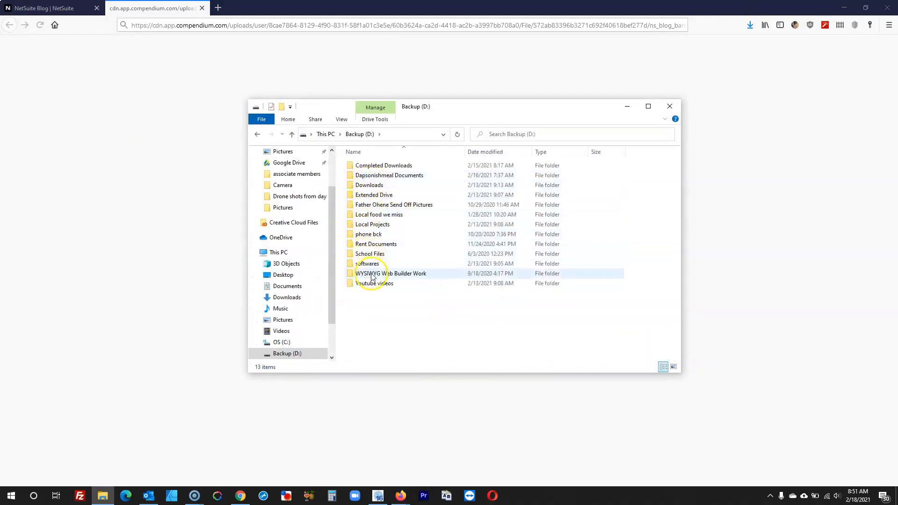
pyautogui.doubleClick(372, 276)
pyautogui.doubleClick(378, 217)
# - Create a new folder named with the client's first name in WYSIWYG Private Websites and open it
pyautogui.rightClick(374, 239)
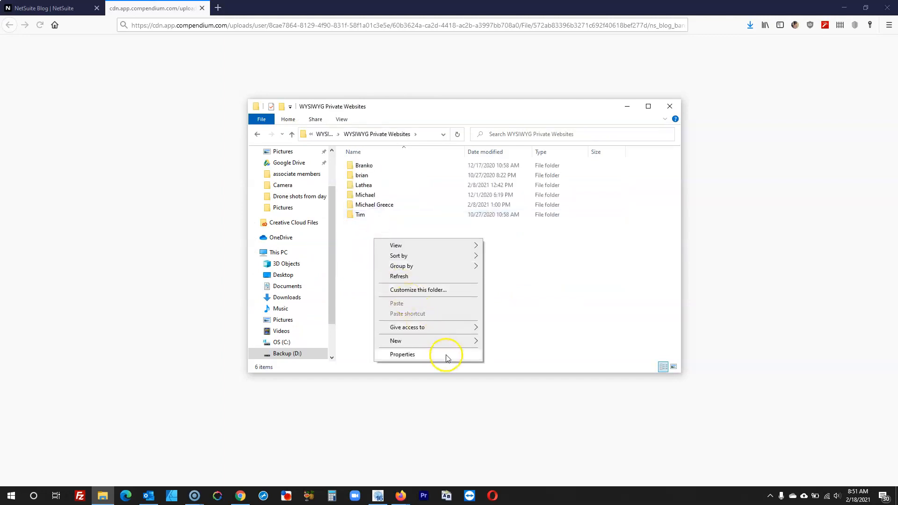
pyautogui.click(456, 343)
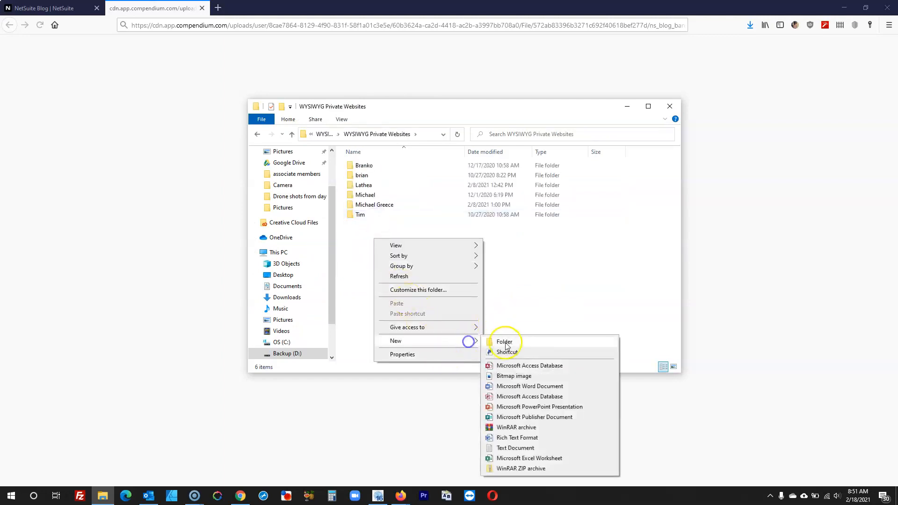
pyautogui.click(506, 344)
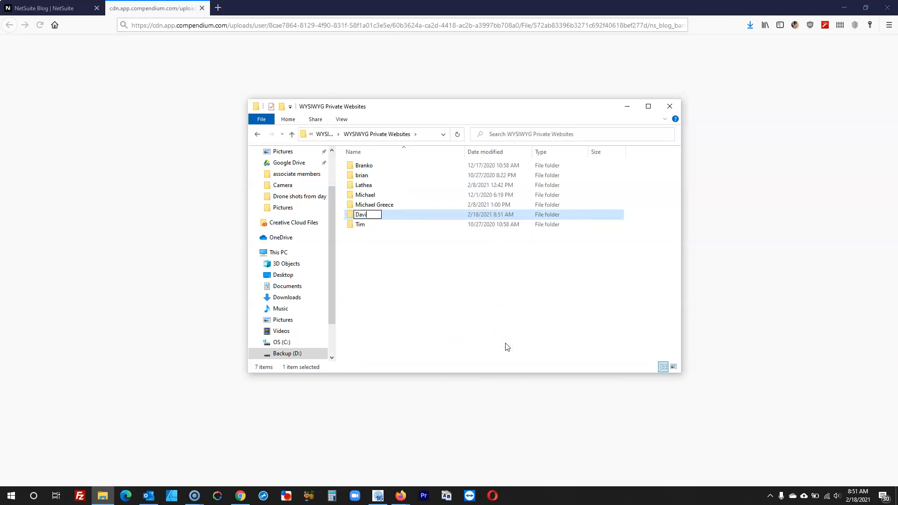
pyautogui.click(556, 313)
pyautogui.doubleClick(361, 186)
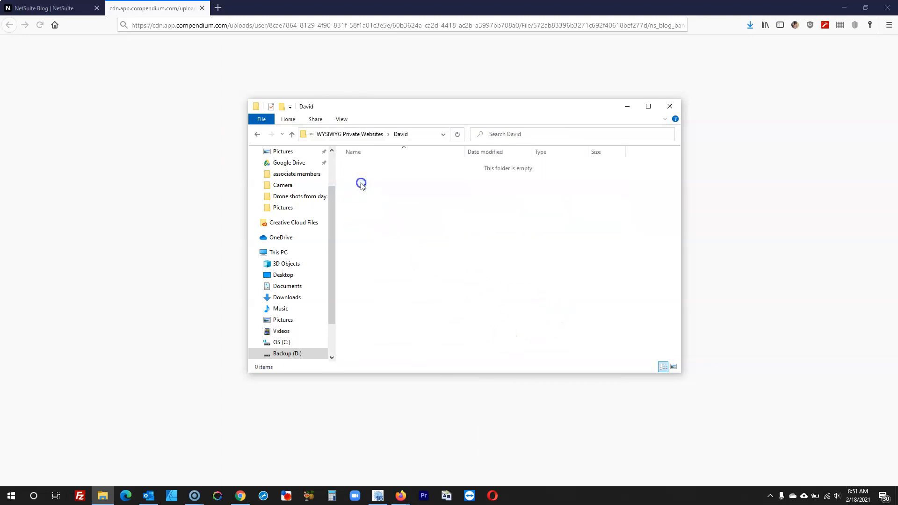
pyautogui.rightClick(377, 214)
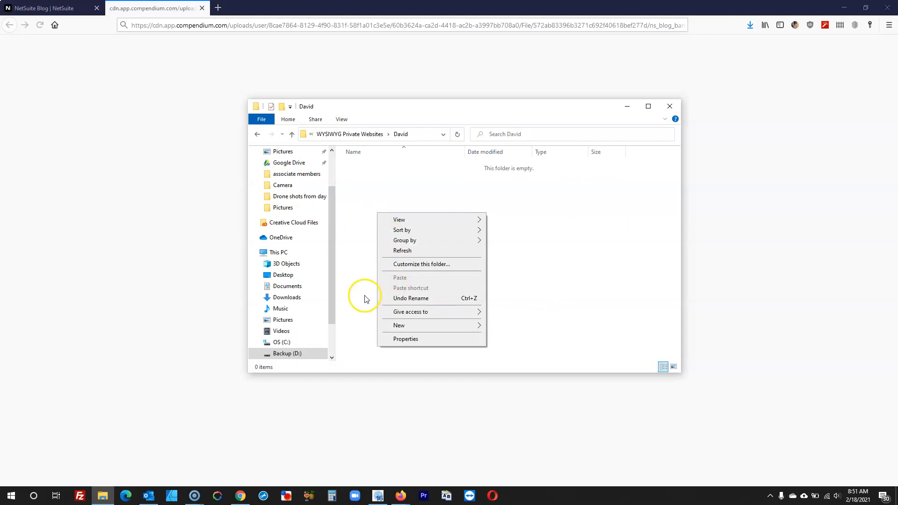
pyautogui.click(364, 295)
# - Move ns_blog_banner_redesign_v2.jpg from Firefox Downloads into the new client folder and close the Firefox Downloads window
pyautogui.click(754, 26)
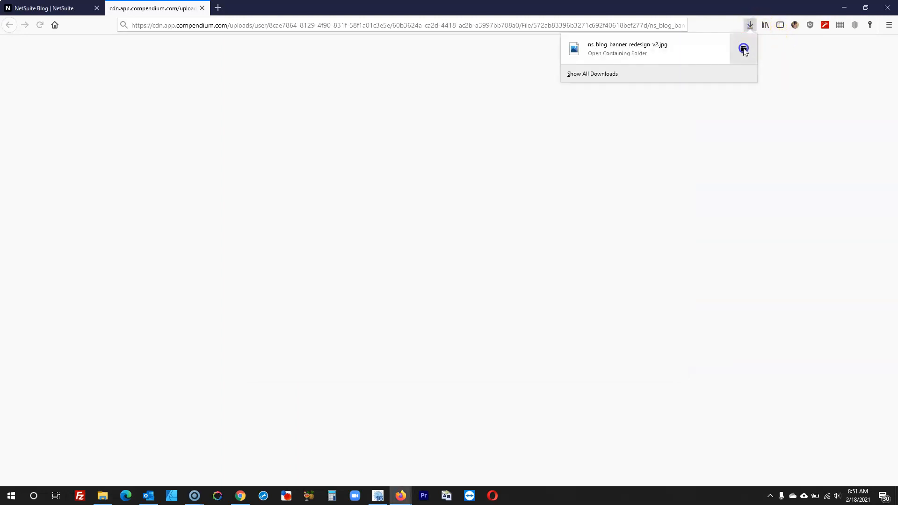
pyautogui.click(744, 49)
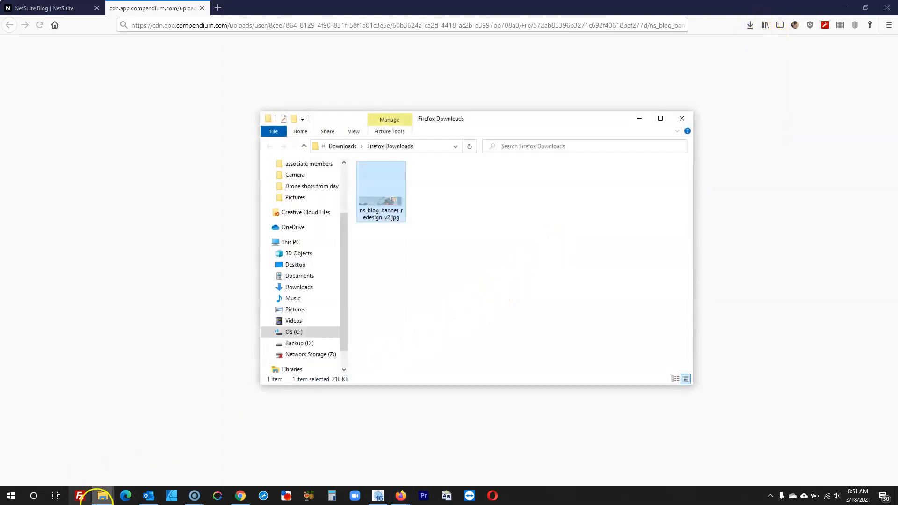
pyautogui.moveTo(103, 496)
pyautogui.click(68, 457)
pyautogui.hotkey('ctrl', 'v')
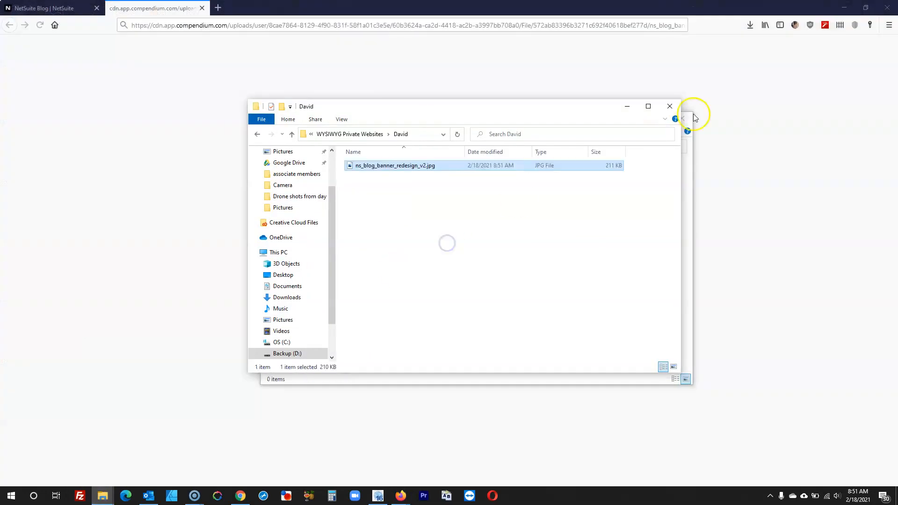
pyautogui.click(684, 119)
# - Close the blank image tab and save the blog's featured PPP Round 2 image as ppp_blog_texture.png in Firefox Downloads
pyautogui.click(53, 7)
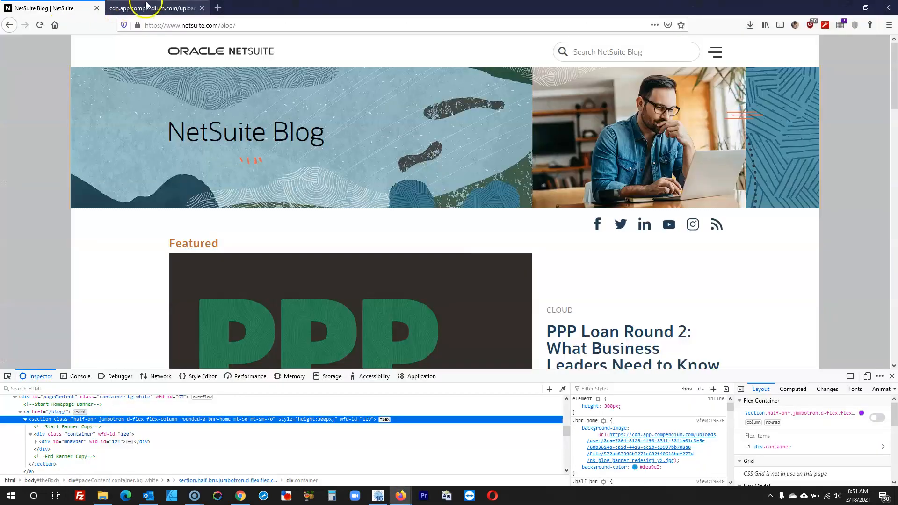
pyautogui.click(201, 9)
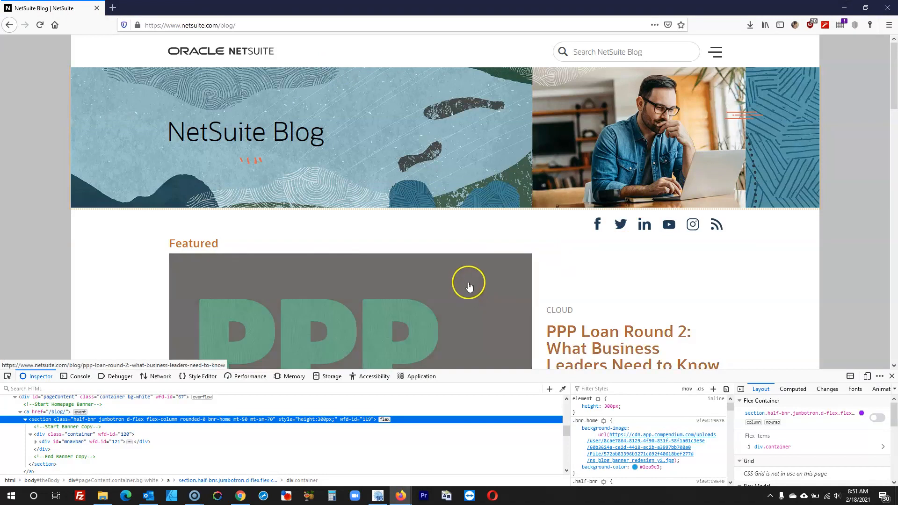
pyautogui.scroll(-3, 421, 271)
pyautogui.rightClick(277, 239)
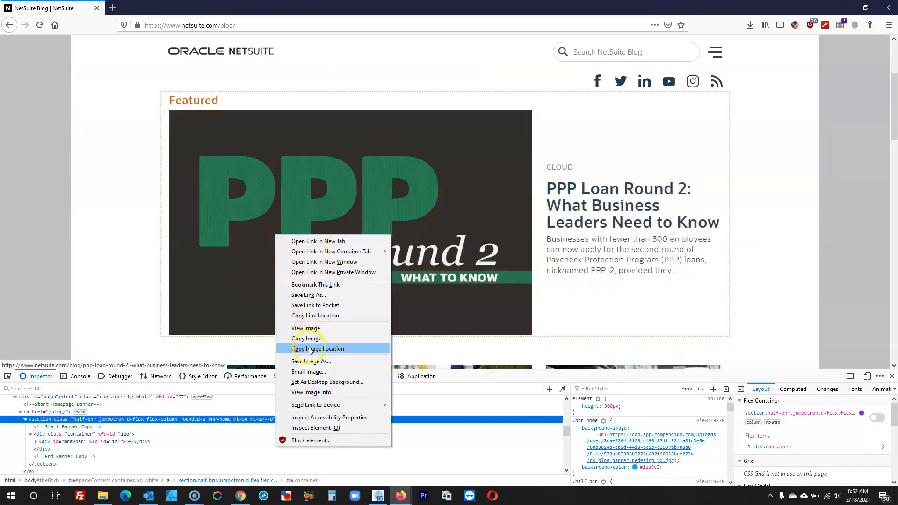
pyautogui.click(311, 361)
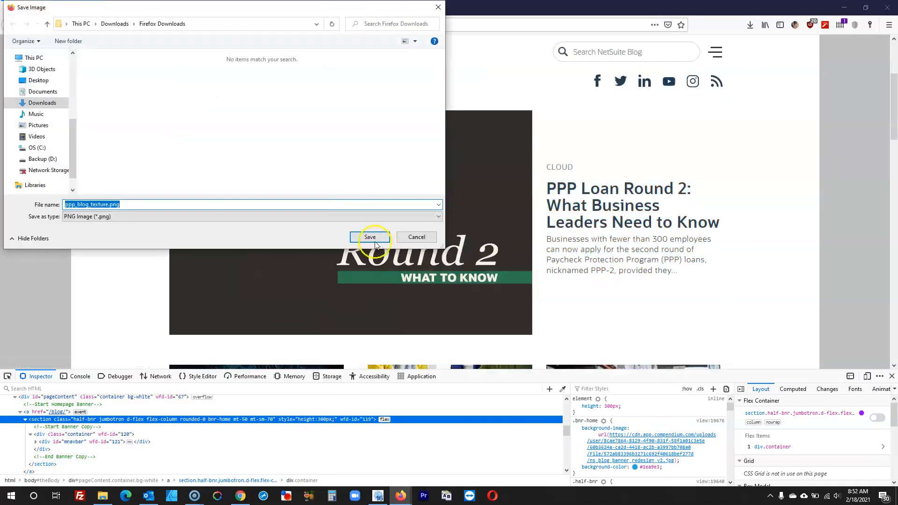
pyautogui.click(375, 241)
pyautogui.click(750, 25)
pyautogui.click(743, 49)
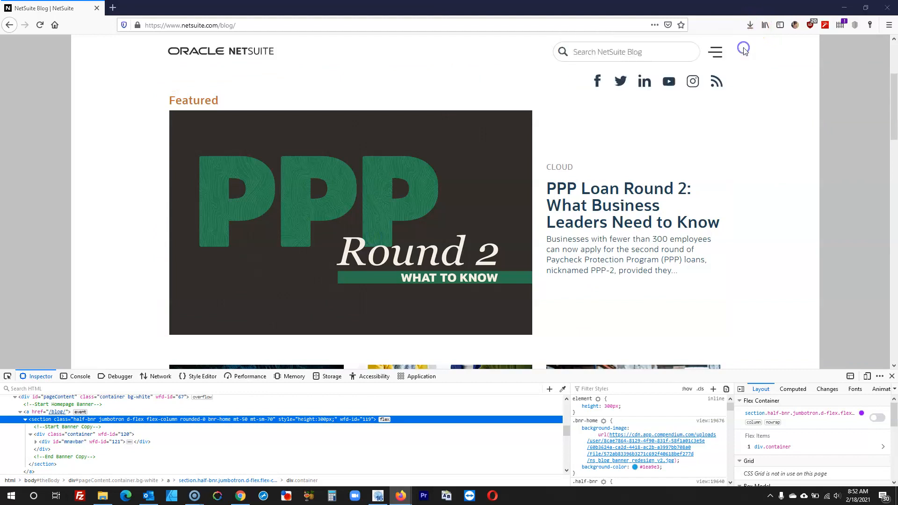
pyautogui.click(102, 496)
pyautogui.click(122, 307)
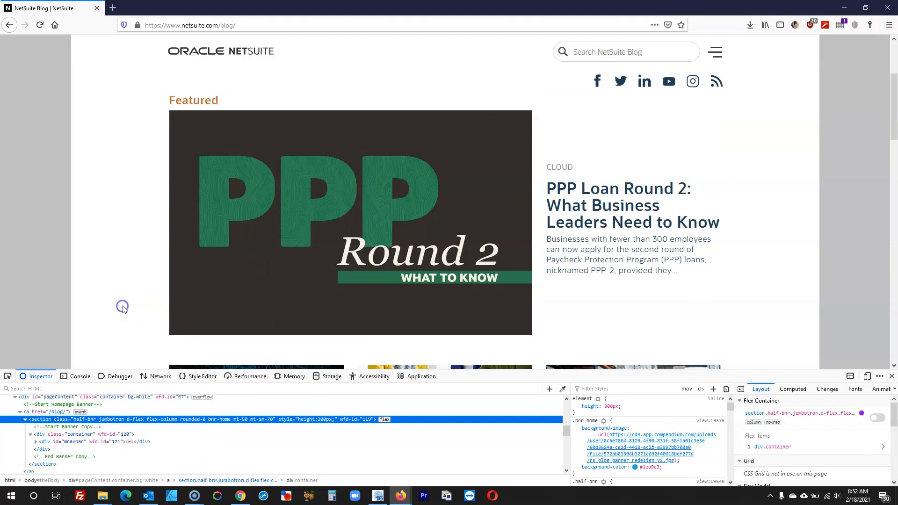
# - Save the three images in the first article row below the featured post to Firefox Downloads under their default names
pyautogui.scroll(-5, 122, 307)
pyautogui.rightClick(296, 170)
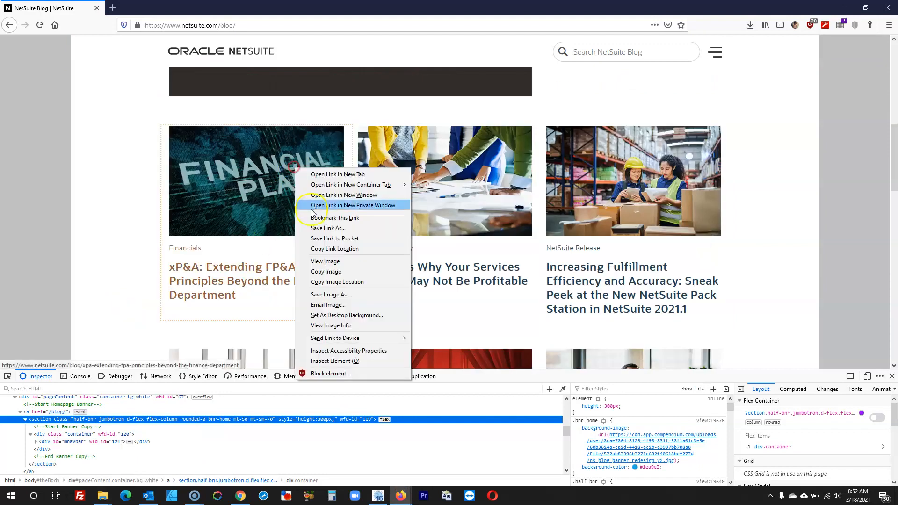
pyautogui.click(331, 295)
pyautogui.click(369, 234)
pyautogui.rightClick(432, 185)
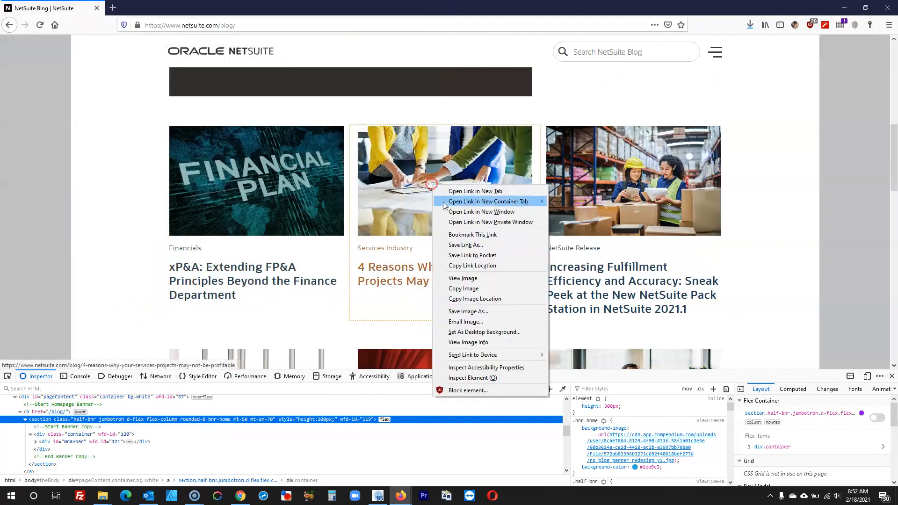
pyautogui.click(469, 312)
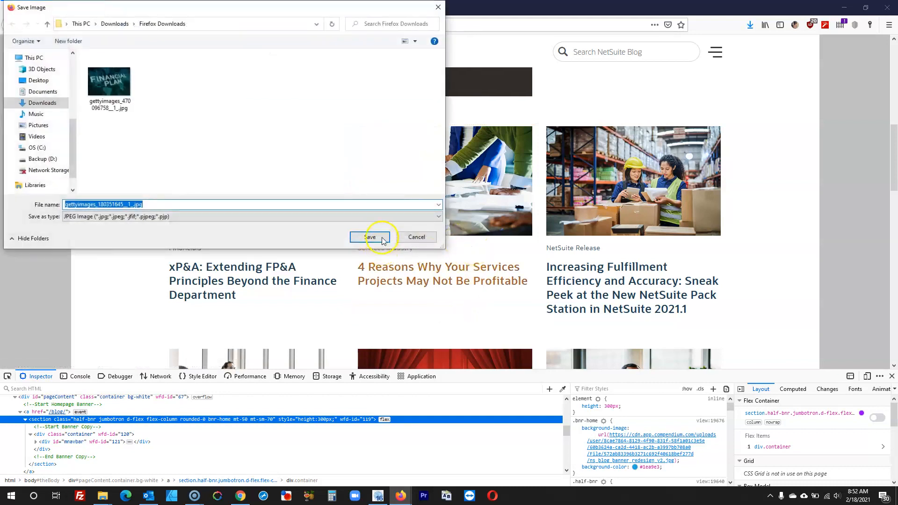
pyautogui.click(382, 240)
pyautogui.rightClick(626, 176)
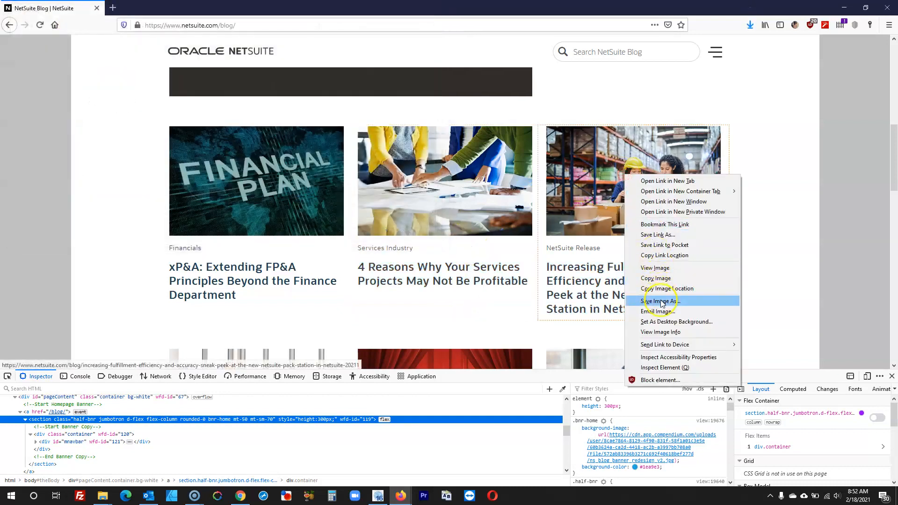
pyautogui.click(661, 301)
pyautogui.click(368, 237)
# - Save the team celebration, Sneak Peek curtain and man-at-computer images from the second article row to Firefox Downloads
pyautogui.scroll(-5, 367, 234)
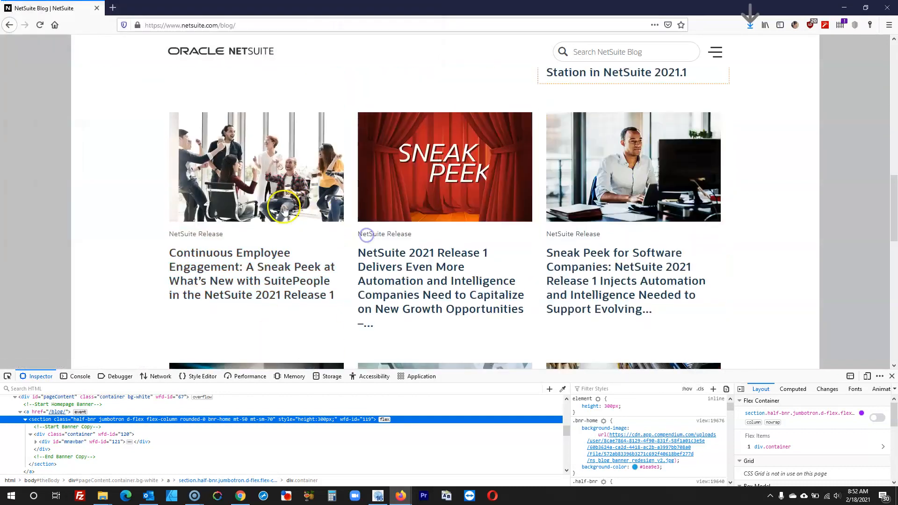
pyautogui.rightClick(272, 189)
pyautogui.click(312, 314)
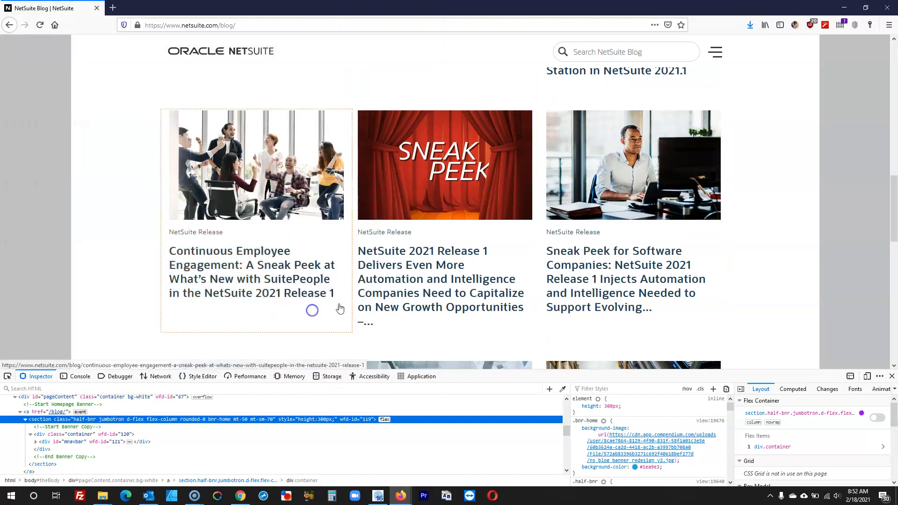
pyautogui.click(370, 234)
pyautogui.rightClick(455, 188)
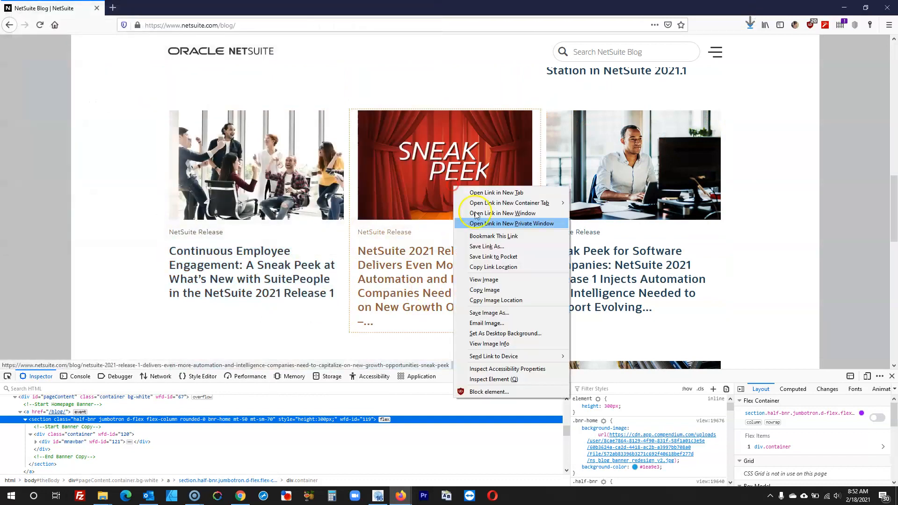
pyautogui.click(487, 312)
pyautogui.click(369, 237)
pyautogui.rightClick(601, 184)
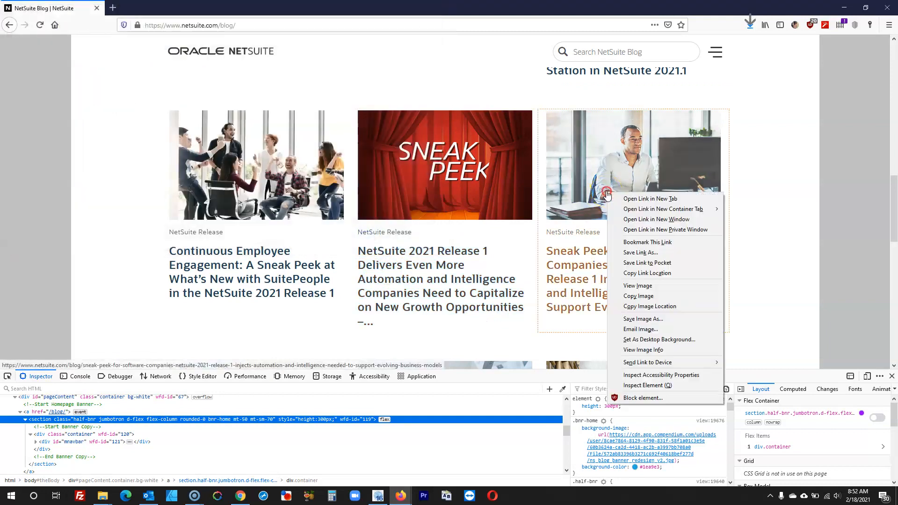
pyautogui.click(641, 310)
pyautogui.click(367, 235)
# - Save the SuiteCloud, services firms and wholesale distributors images from the third article row to Firefox Downloads
pyautogui.scroll(-5, 350, 206)
pyautogui.rightClick(273, 194)
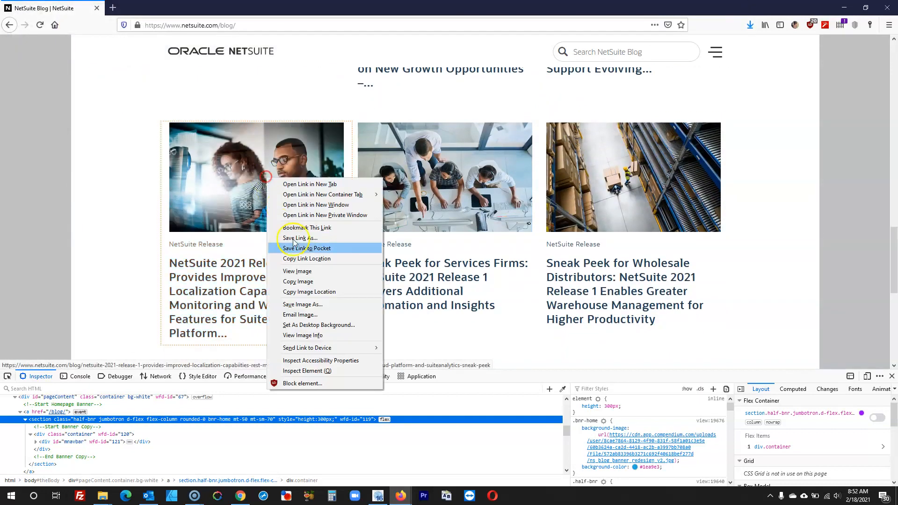
pyautogui.click(313, 304)
pyautogui.click(369, 236)
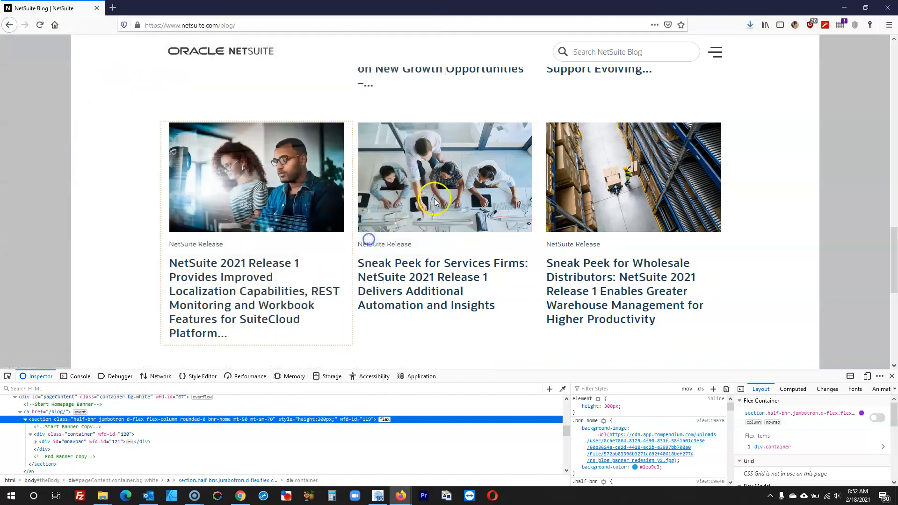
pyautogui.rightClick(443, 194)
pyautogui.click(476, 322)
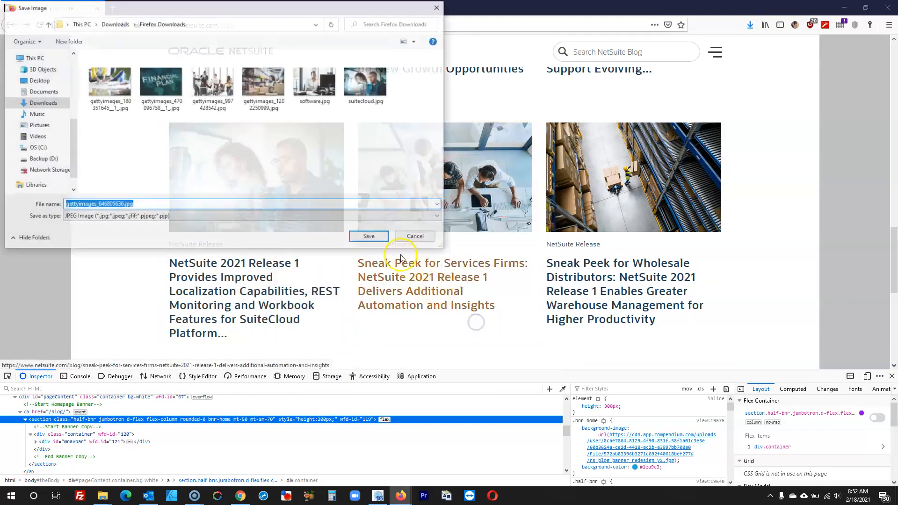
pyautogui.click(368, 235)
pyautogui.rightClick(588, 202)
pyautogui.click(622, 327)
pyautogui.click(369, 236)
# - Close the developer tools and save the decorative strip above the footer as footer_bar_art.png
pyautogui.scroll(-3, 287, 257)
pyautogui.scroll(-3, 368, 224)
pyautogui.scroll(1, 860, 358)
pyautogui.click(891, 377)
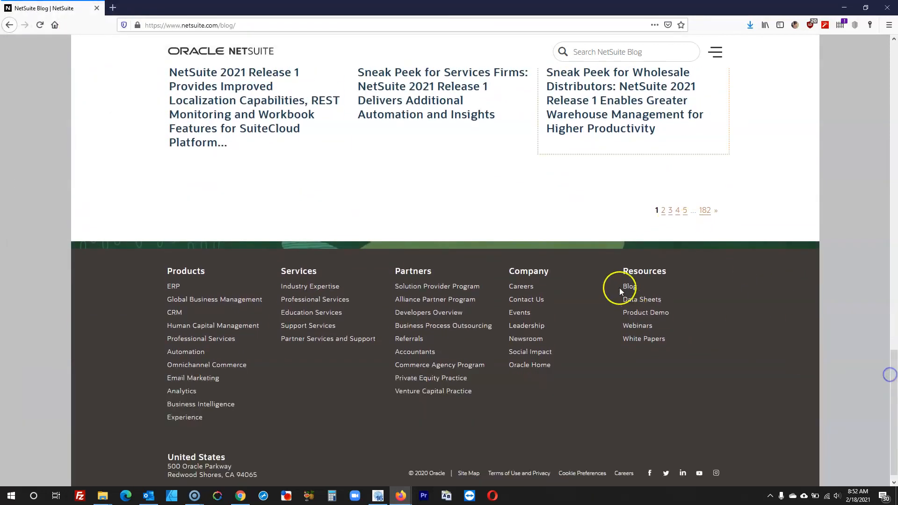
pyautogui.scroll(1, 581, 294)
pyautogui.rightClick(528, 294)
pyautogui.click(570, 355)
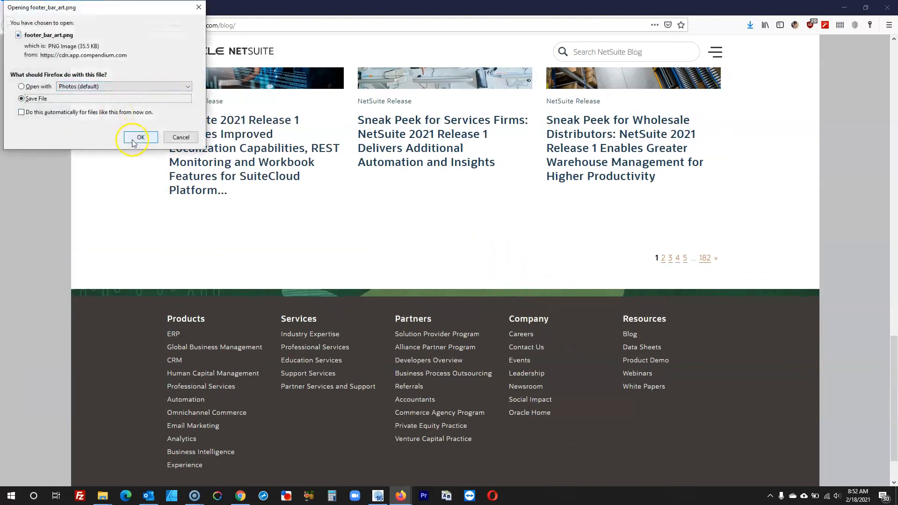
pyautogui.click(140, 137)
pyautogui.scroll(-2, 246, 301)
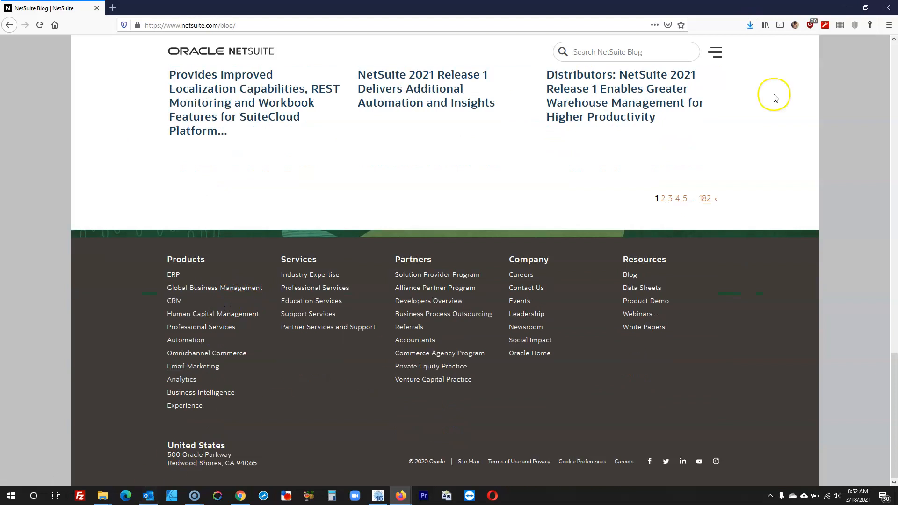
# - Move all images from Firefox Downloads into the client's folder in WYSIWYG Private Websites and close the Firefox Downloads window
pyautogui.click(749, 28)
pyautogui.click(743, 49)
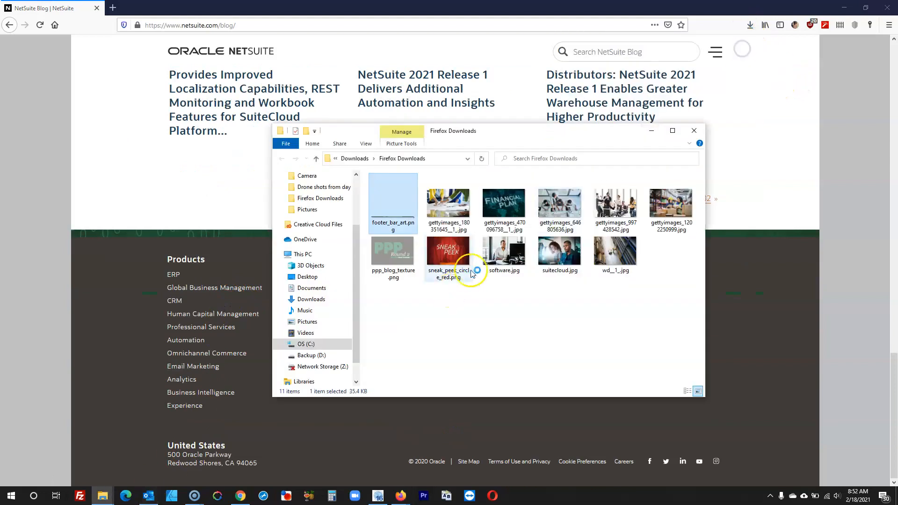
pyautogui.click(658, 304)
pyautogui.hotkey('ctrl', 'a')
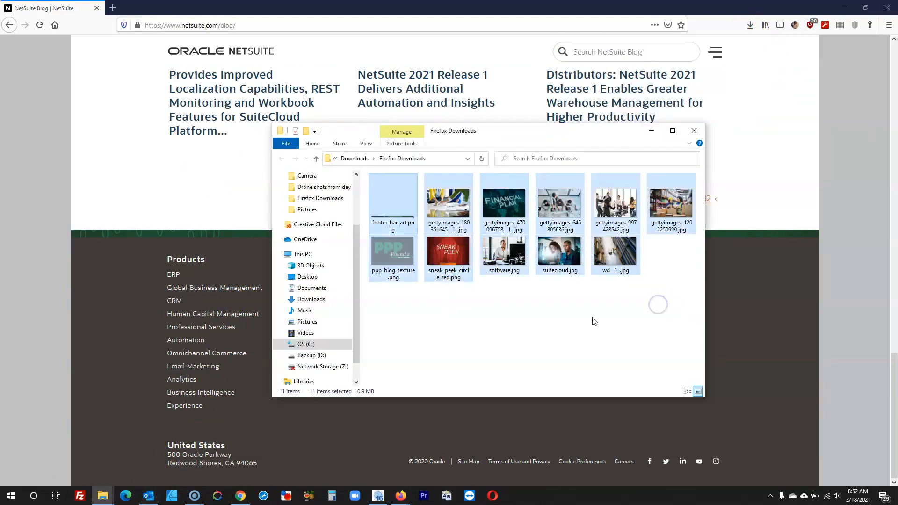
pyautogui.click(103, 497)
pyautogui.click(42, 456)
pyautogui.click(674, 367)
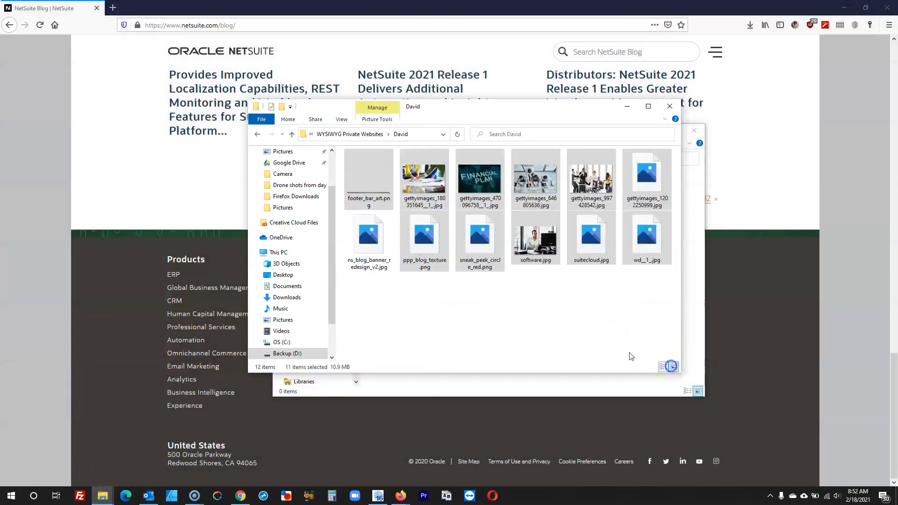
pyautogui.click(703, 136)
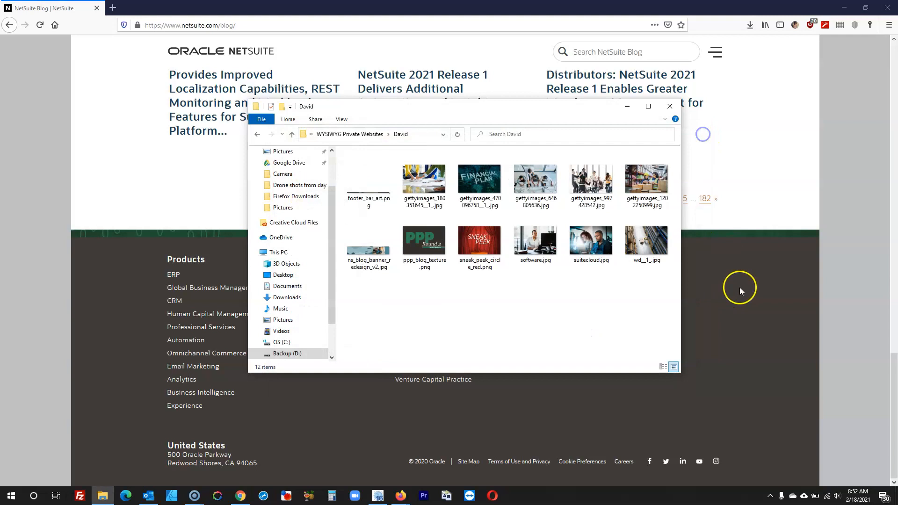
# - Inspect the blog page's footer element for its width styles, and close the developer tools
pyautogui.click(738, 287)
pyautogui.rightClick(88, 322)
pyautogui.click(120, 438)
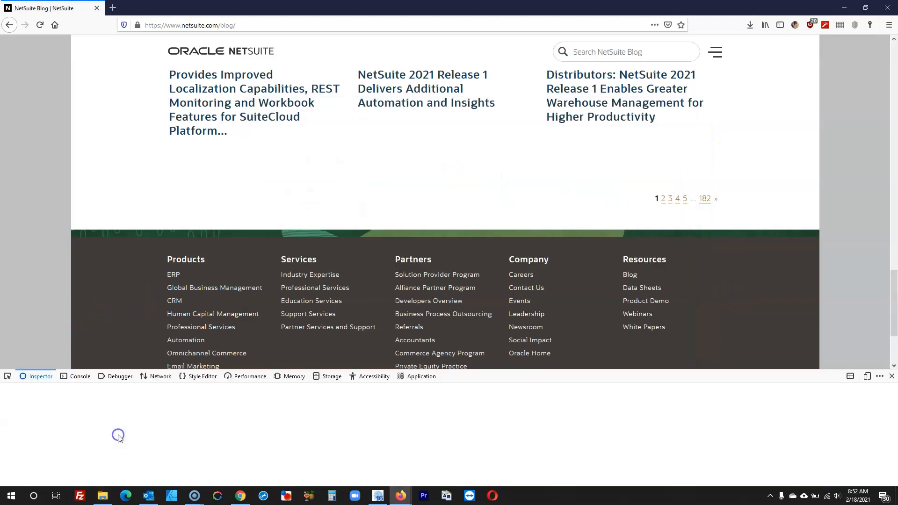
pyautogui.click(8, 377)
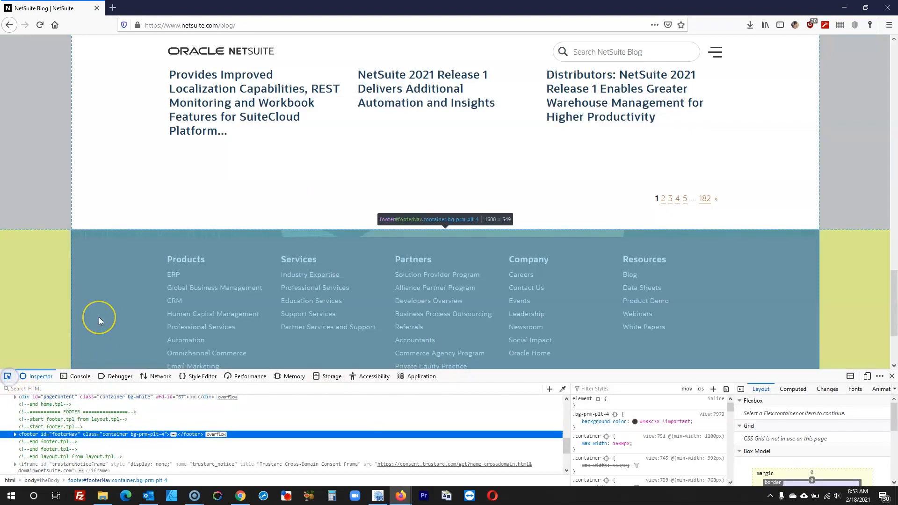
pyautogui.click(83, 295)
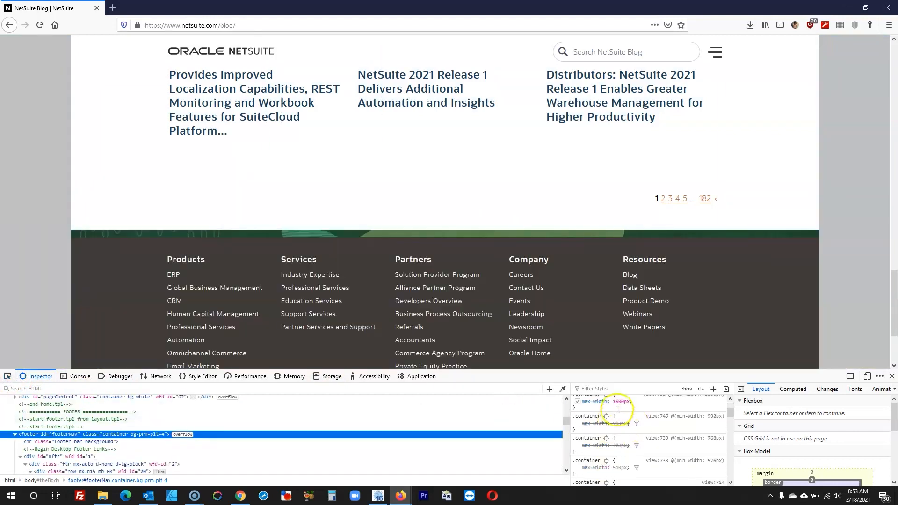
pyautogui.click(892, 377)
pyautogui.click(406, 453)
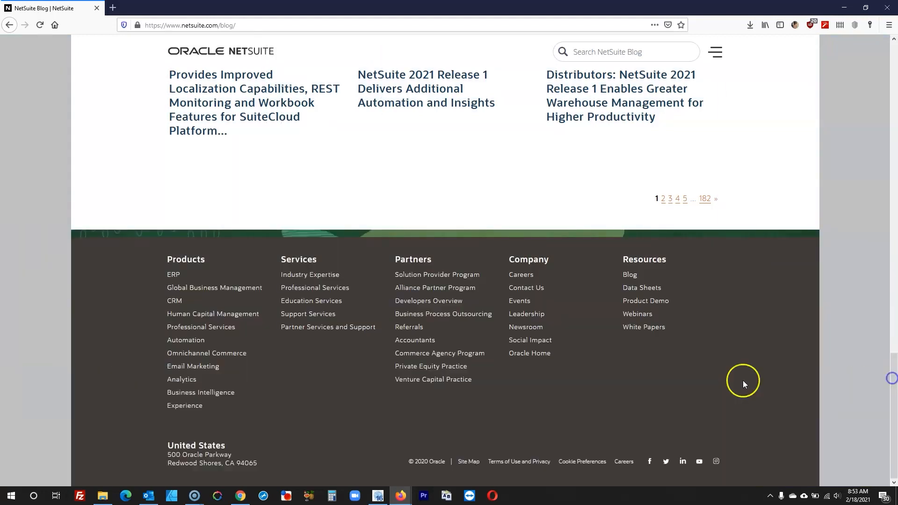
# - Switch to WYSIWYG Web Builder, check the program version in its About information and close it
pyautogui.click(376, 496)
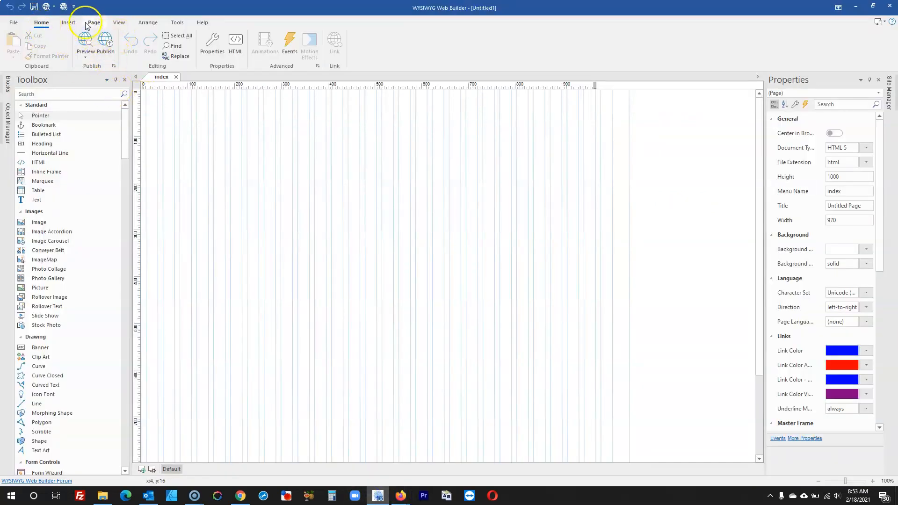
pyautogui.click(199, 23)
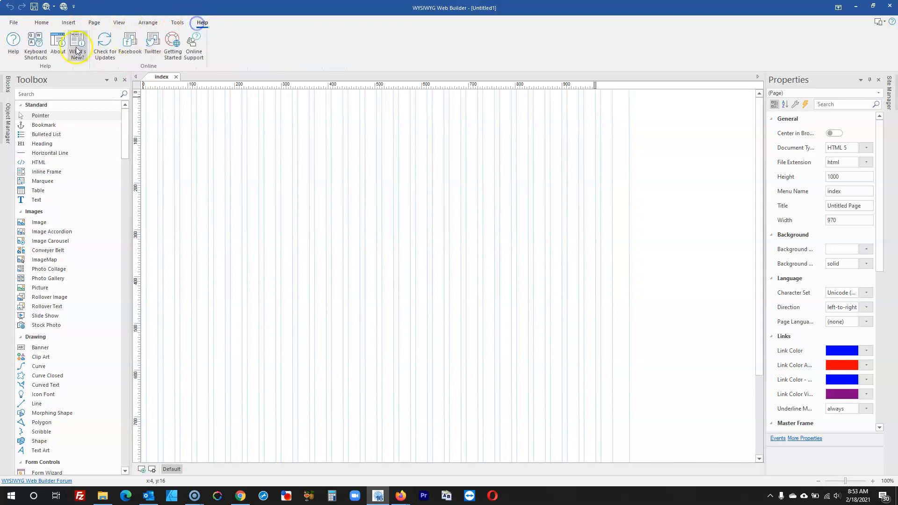
pyautogui.click(63, 45)
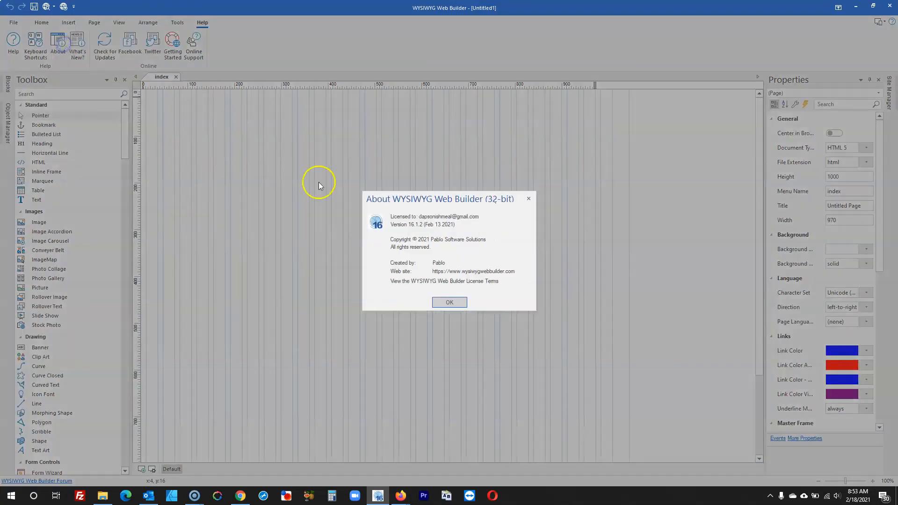
pyautogui.click(532, 202)
# - Set the index page's width to 1600 in the page properties
pyautogui.rightClick(283, 181)
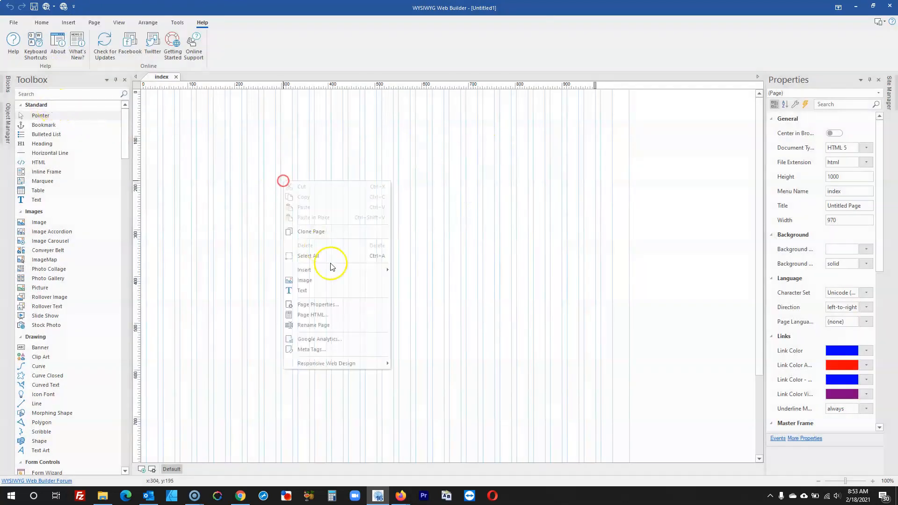
pyautogui.click(337, 305)
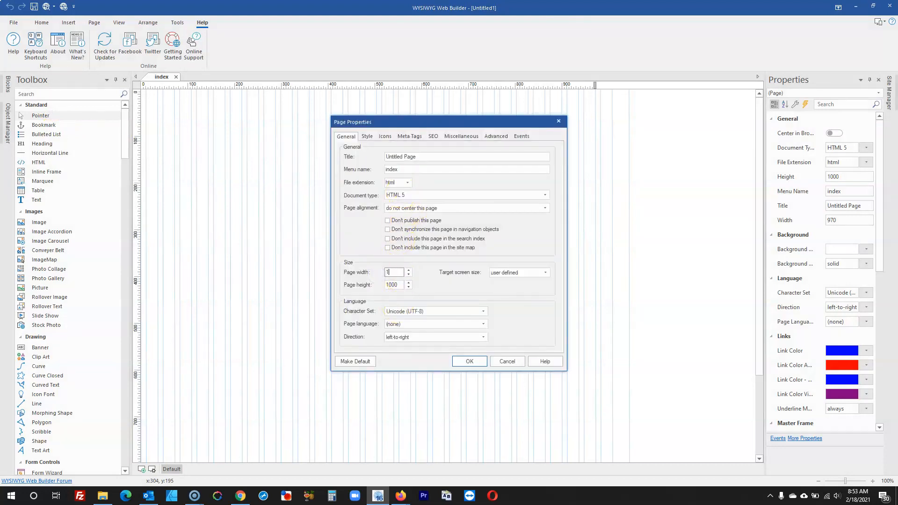
pyautogui.click(469, 363)
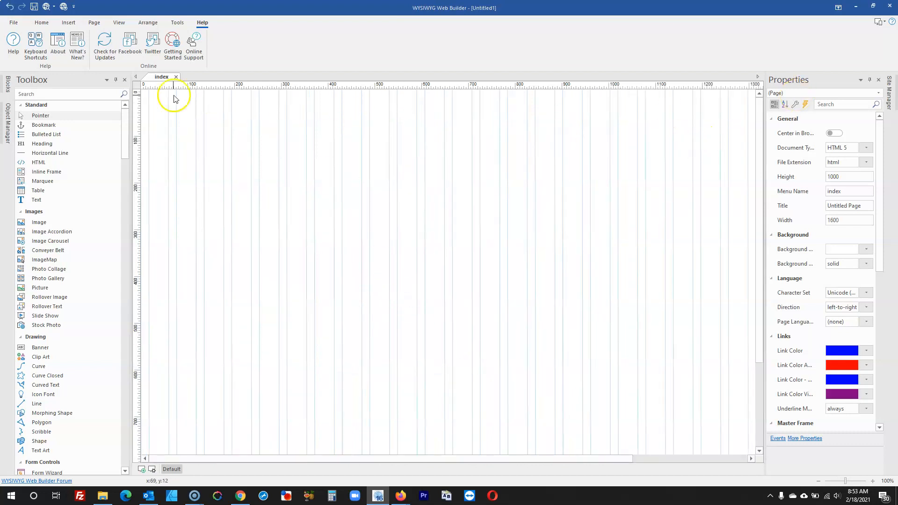
# - Auto-hide the Toolbox and zoom the page canvas out to 90%
pyautogui.click(119, 81)
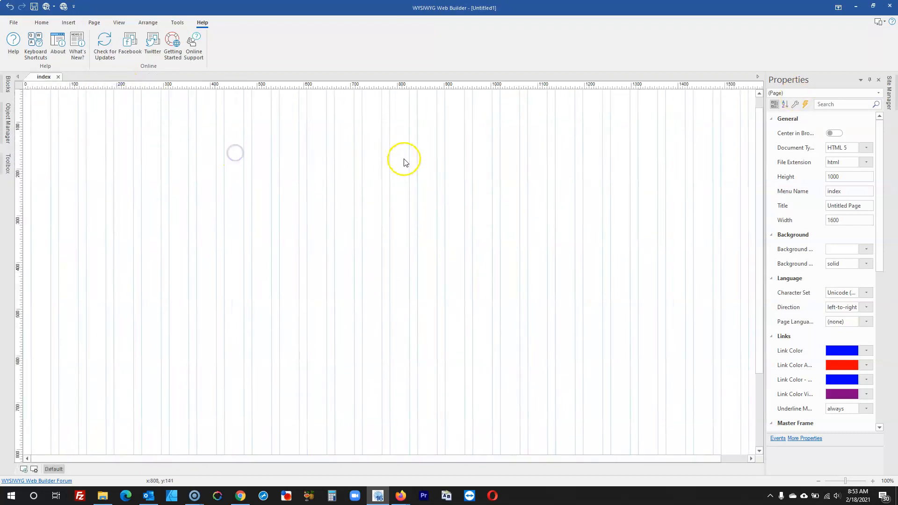
pyautogui.moveTo(571, 459); pyautogui.dragTo(525, 452)
pyautogui.scroll(-1, 406, 288)
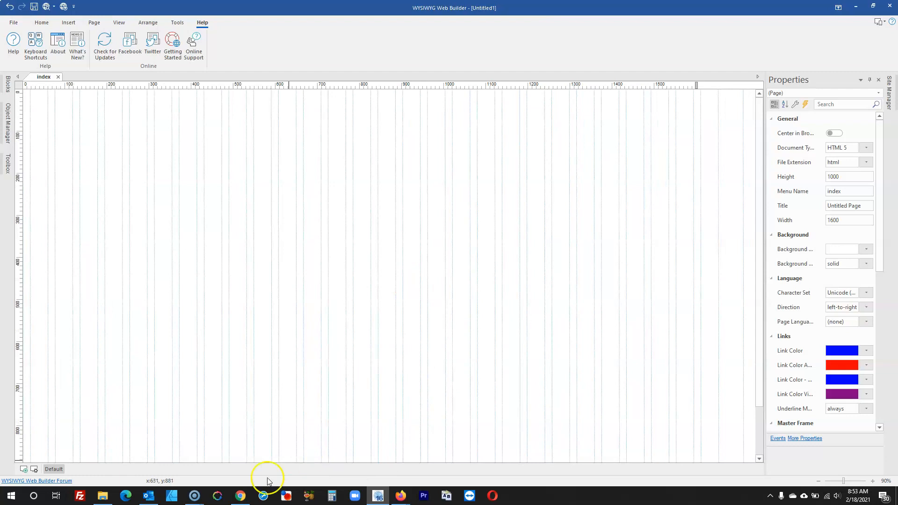
# - Switch to Chrome and review the NetSuite blog page's layout from the banner down to the footer
pyautogui.click(241, 496)
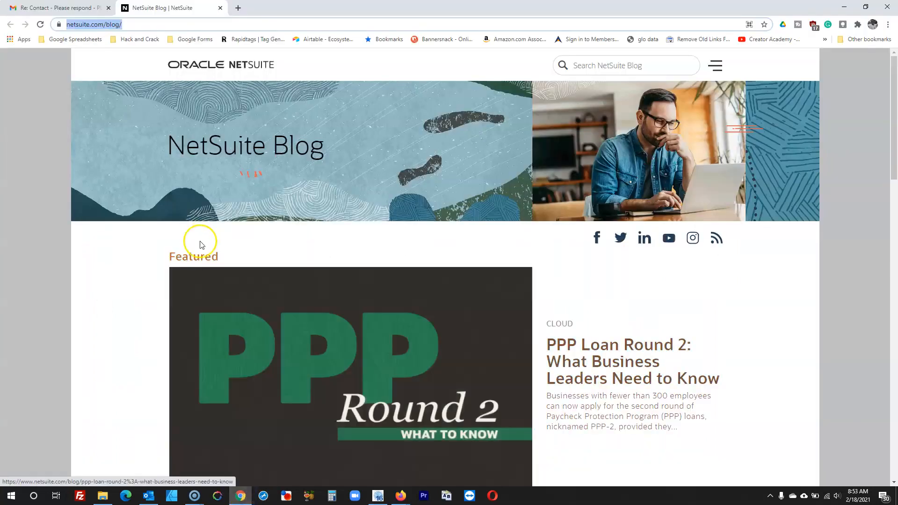
pyautogui.scroll(-1, 490, 78)
pyautogui.scroll(1, 497, 89)
pyautogui.scroll(-3, 541, 51)
pyautogui.scroll(3, 631, 80)
pyautogui.scroll(-20, 685, 136)
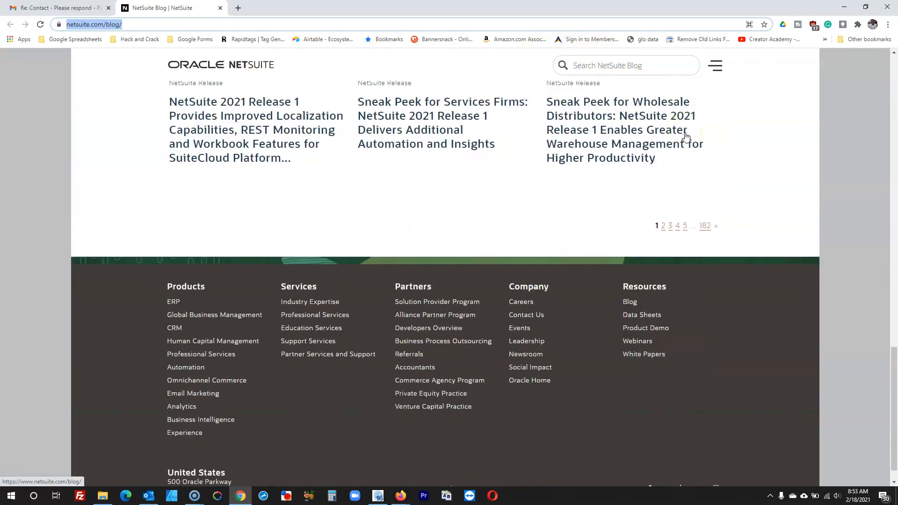
pyautogui.scroll(12, 685, 136)
pyautogui.scroll(8, 684, 135)
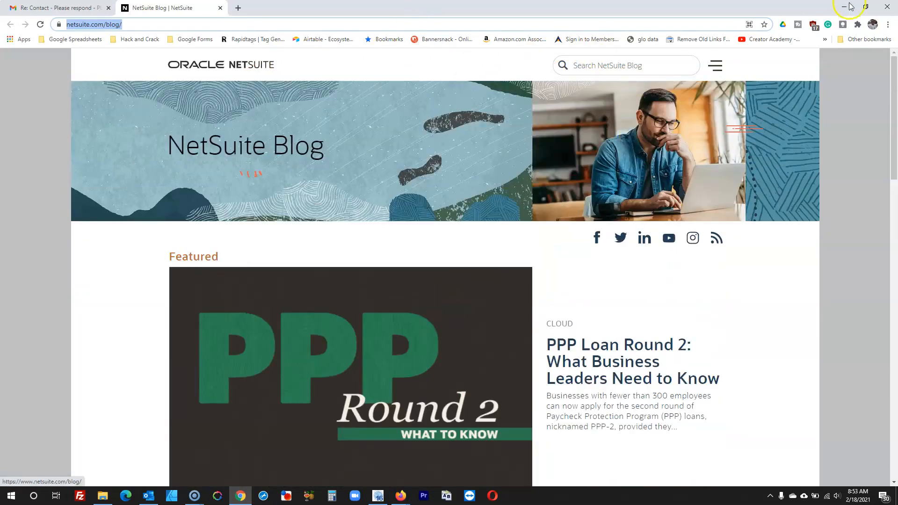
# - Switch to Firefox and inspect the elements of the NetSuite blog page with the element picker
pyautogui.rightClick(431, 67)
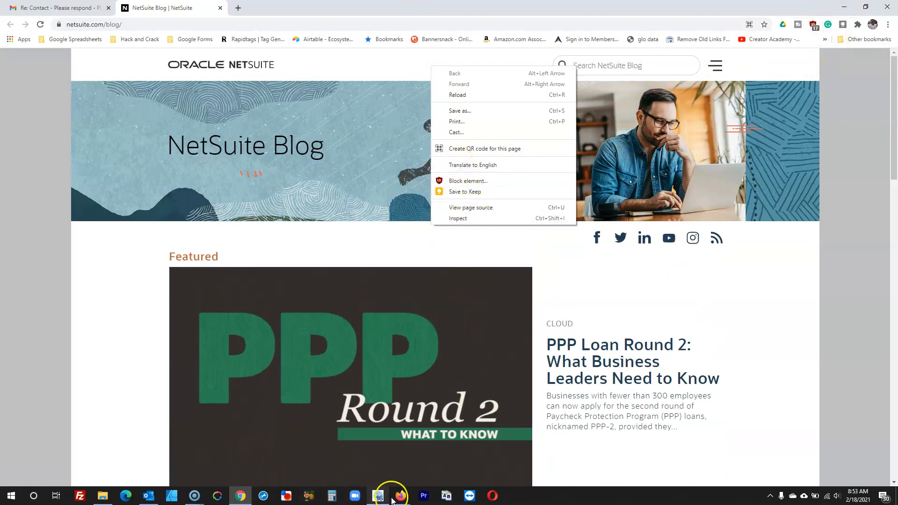
pyautogui.click(434, 453)
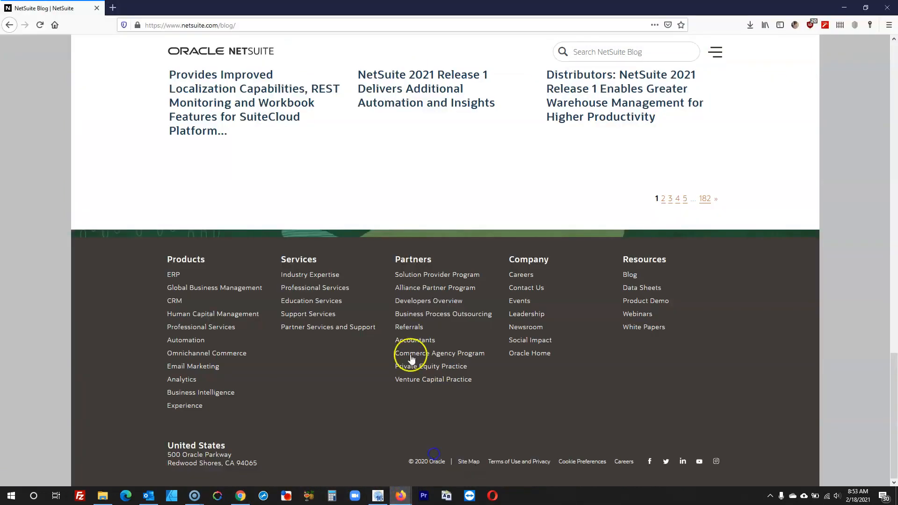
pyautogui.scroll(15, 307, 172)
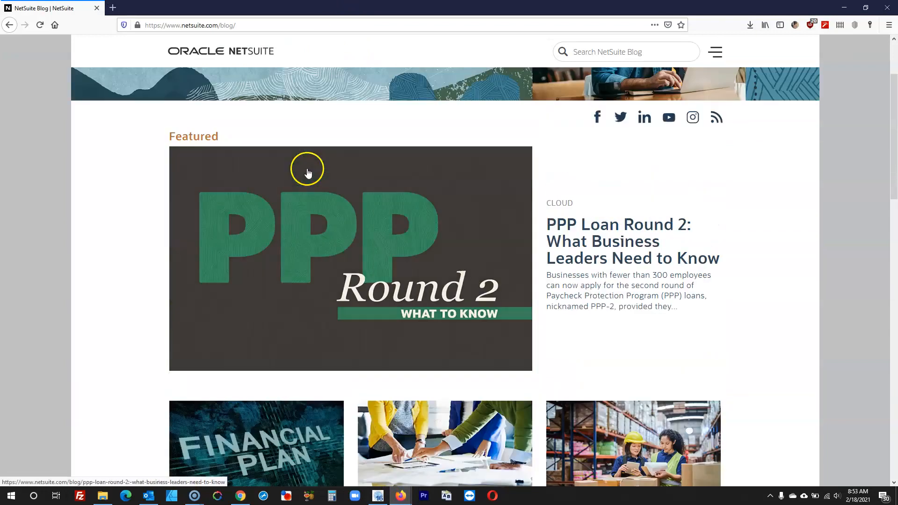
pyautogui.rightClick(296, 53)
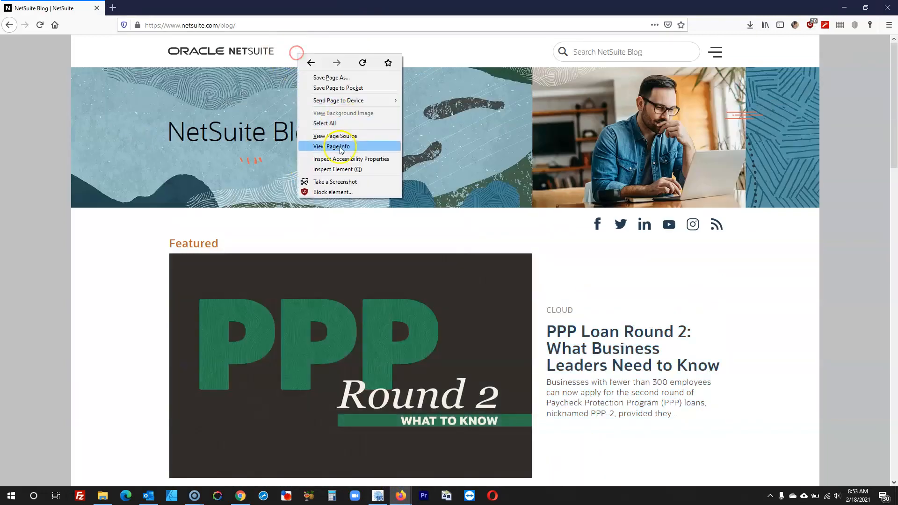
pyautogui.click(338, 170)
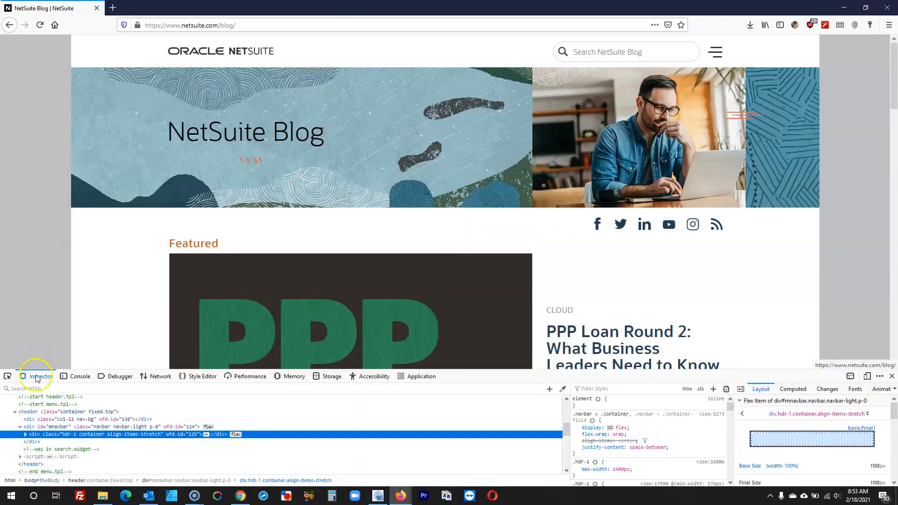
pyautogui.click(8, 377)
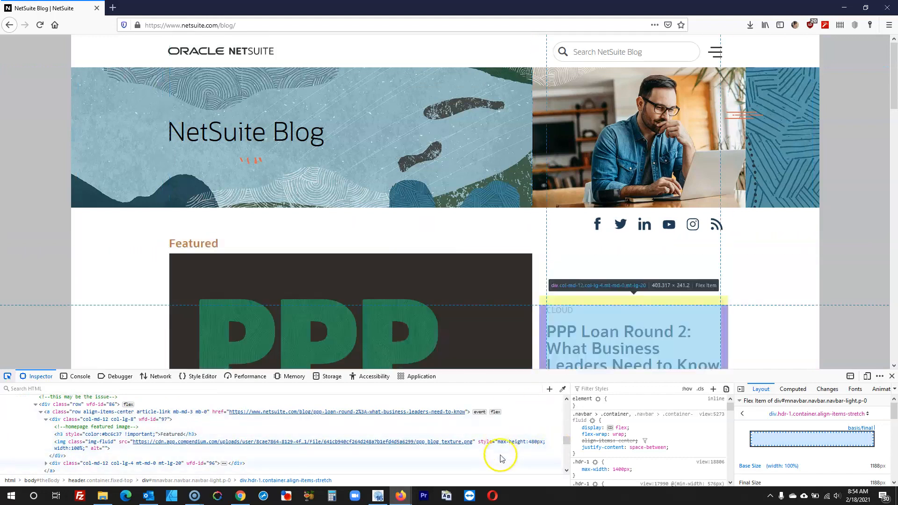
# - Switch to WYSIWYG Web Builder, find the Layer object in the Toolbox and draw a layer about 521 × 122 near the page's upper edge
pyautogui.click(378, 496)
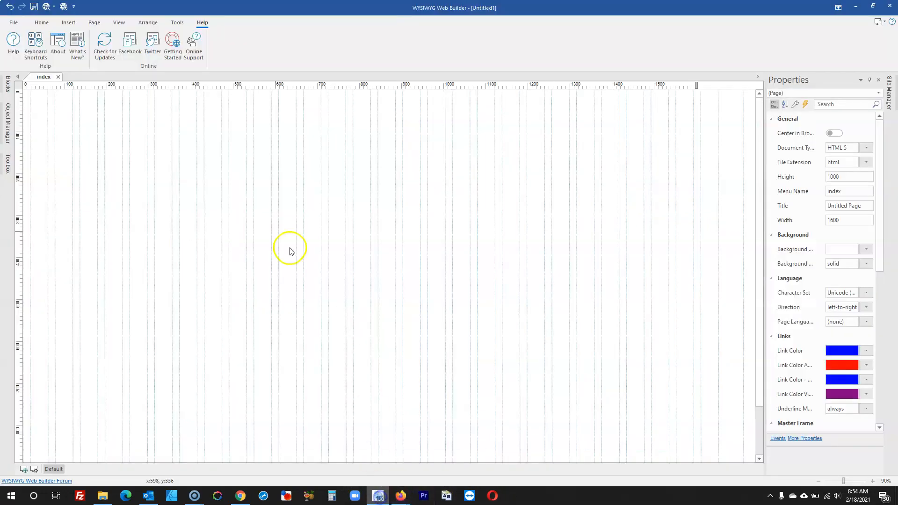
pyautogui.click(9, 169)
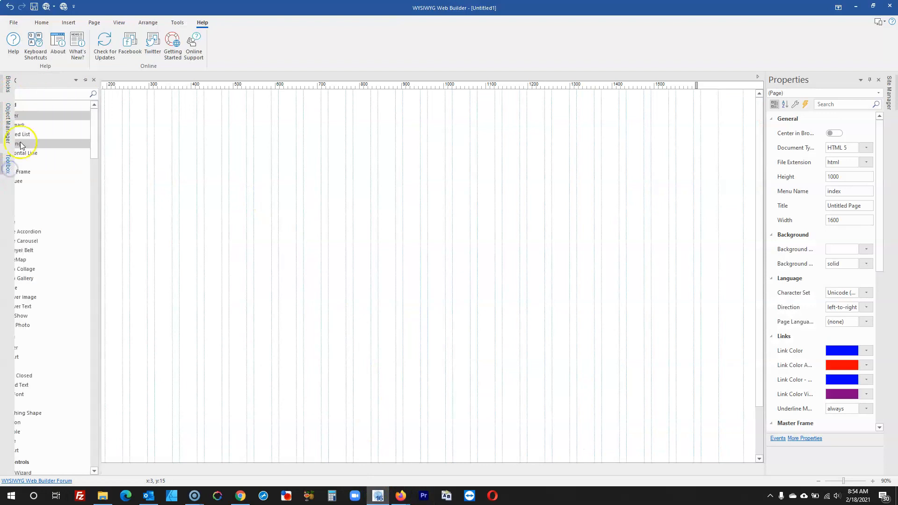
pyautogui.click(61, 92)
pyautogui.write('layer')
pyautogui.click(63, 117)
pyautogui.moveTo(230, 120); pyautogui.dragTo(449, 171)
# - Set the layer's size to 1600 × 70 and move it to position 0, 0 on the page
pyautogui.click(859, 211)
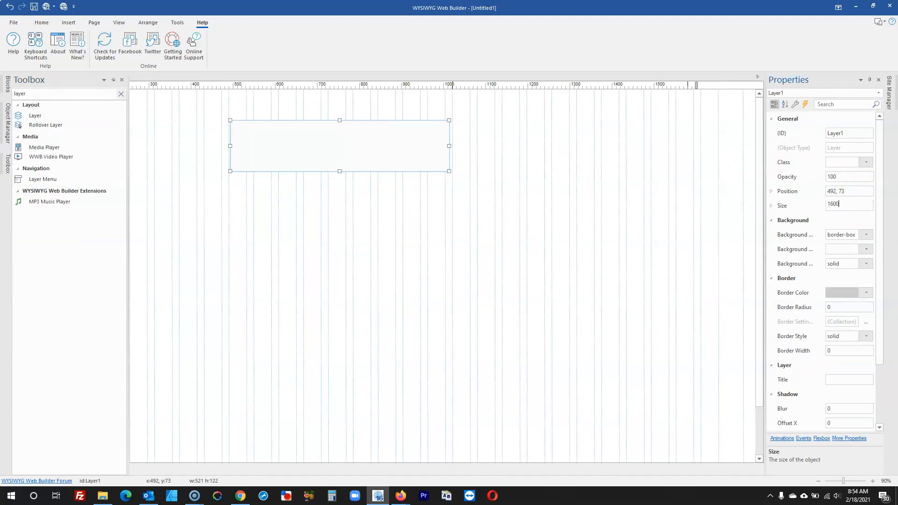
pyautogui.press('Return')
pyautogui.click(599, 223)
pyautogui.moveTo(608, 136); pyautogui.dragTo(177, 66)
pyautogui.click(259, 170)
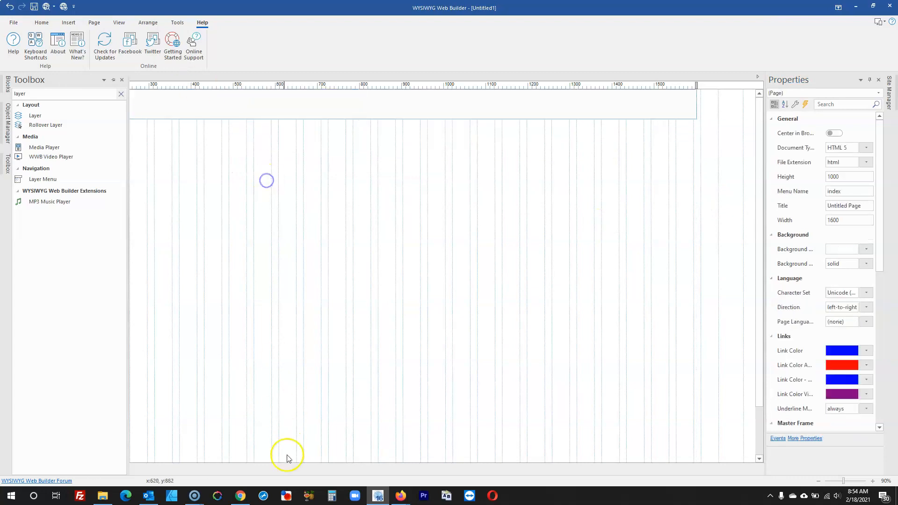
# - Switch to Firefox, inspect the page's root html element and close the inspector
pyautogui.moveTo(401, 495)
pyautogui.click(432, 478)
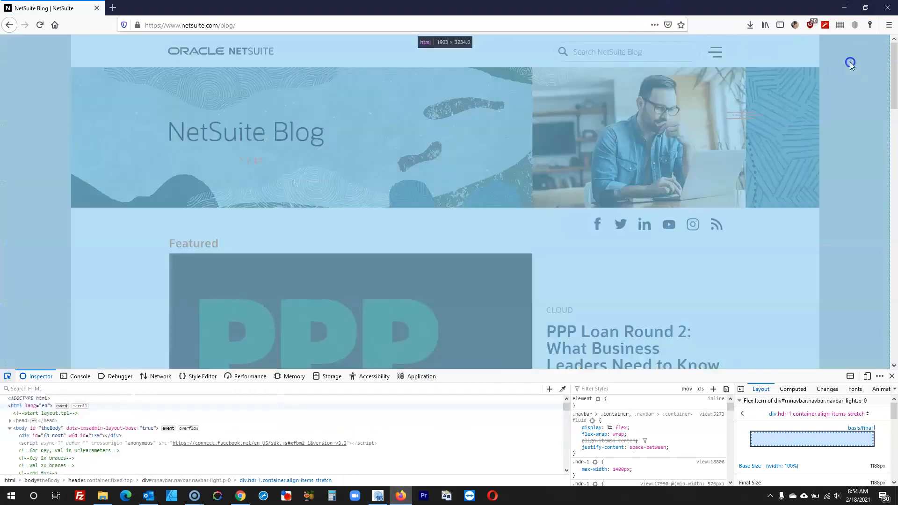
pyautogui.click(22, 162)
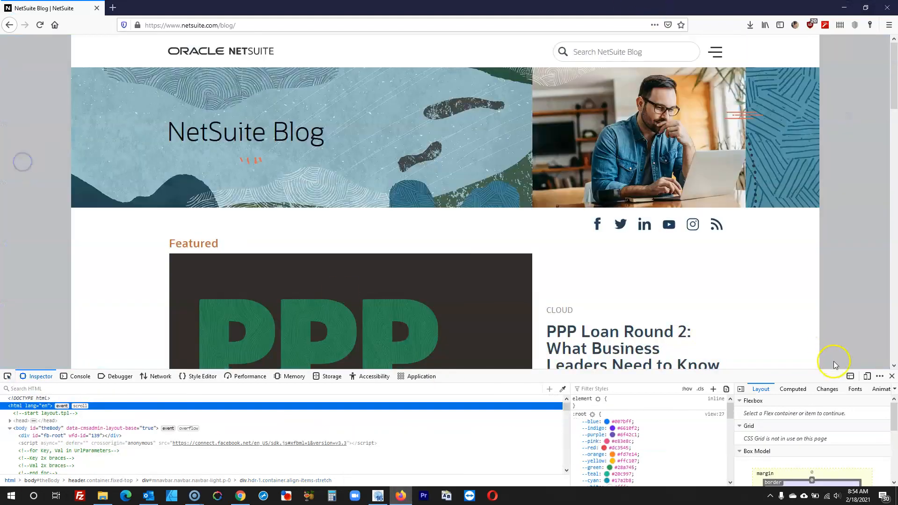
pyautogui.click(892, 376)
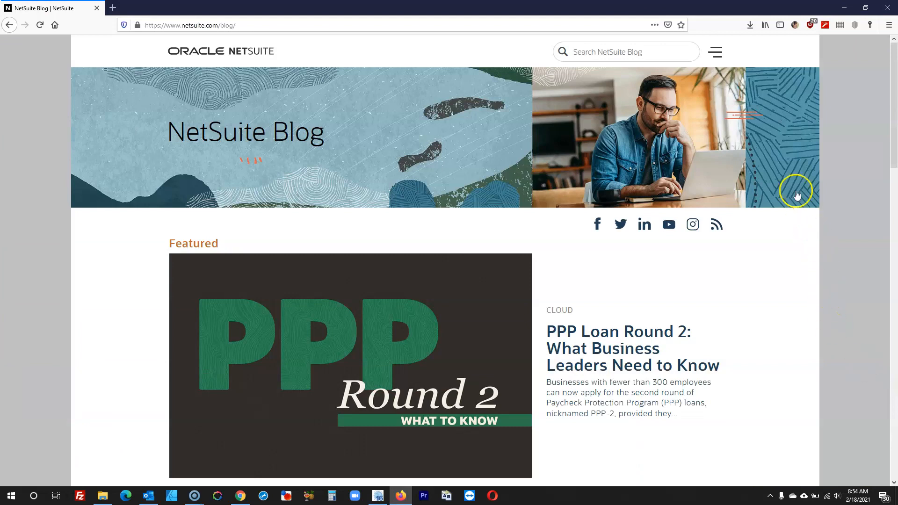
pyautogui.scroll(-4, 742, 66)
pyautogui.scroll(4, 739, 106)
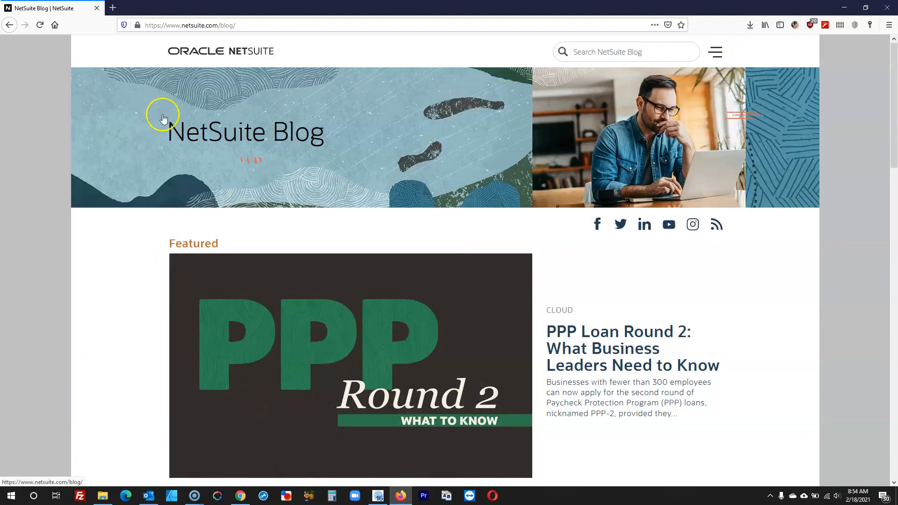
# - Inspect the blog header's inner container to read its dimensions
pyautogui.rightClick(234, 68)
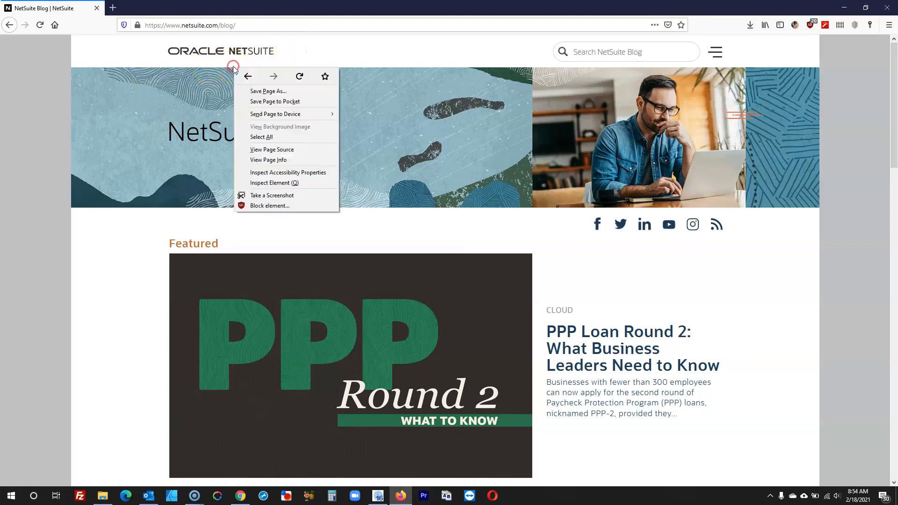
pyautogui.click(276, 183)
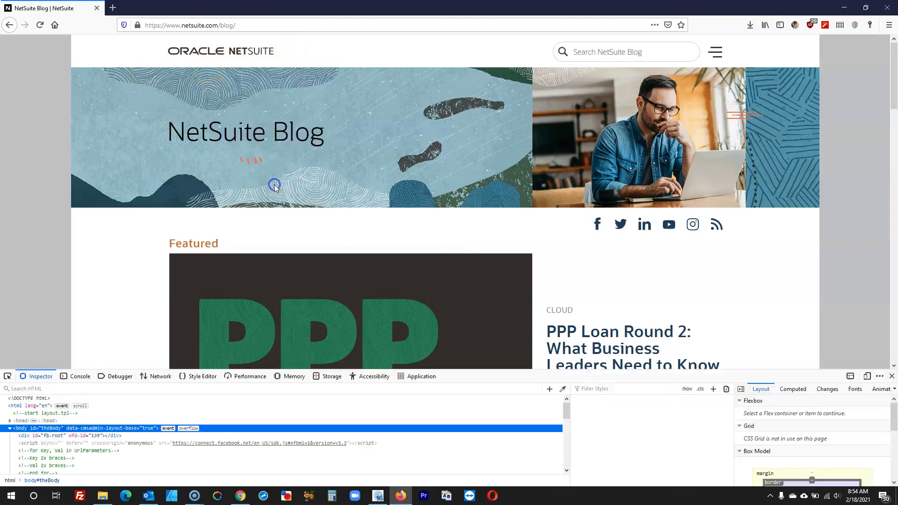
pyautogui.click(8, 376)
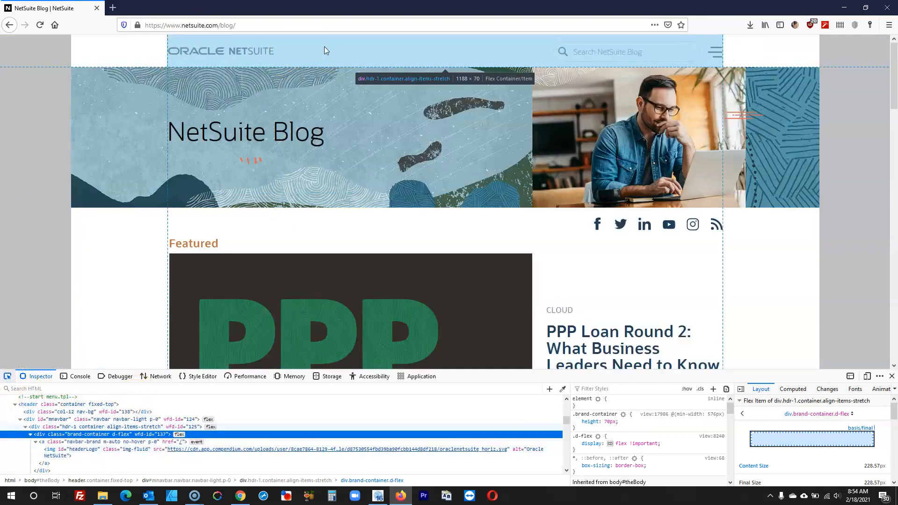
# - Switch to WYSIWYG Web Builder, draw a second layer below the header layer and set its size to 1188 × 70
pyautogui.click(379, 495)
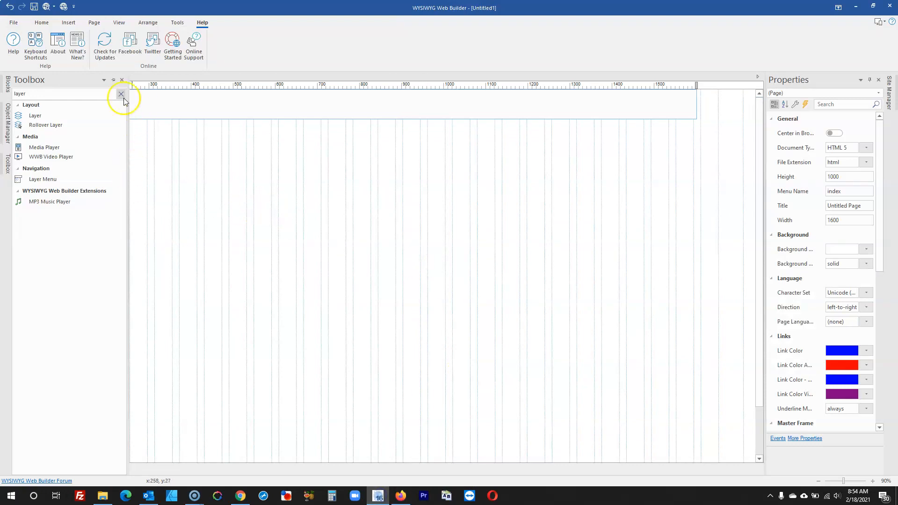
pyautogui.click(38, 115)
pyautogui.moveTo(181, 163); pyautogui.dragTo(597, 228)
pyautogui.click(502, 196)
pyautogui.click(789, 209)
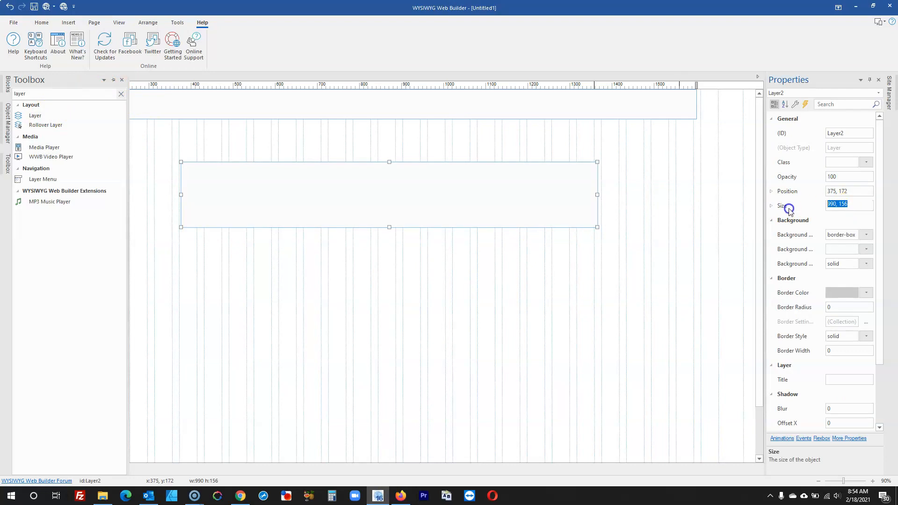
pyautogui.press('Return')
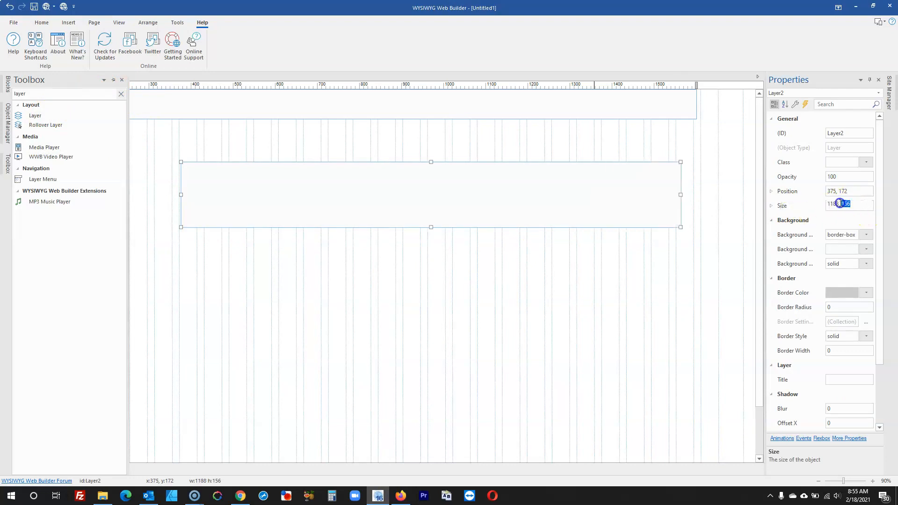
pyautogui.press('Return')
# - Move the second layer directly beneath the header layer at a vertical position of 70 and center it horizontally in the page
pyautogui.click(261, 207)
pyautogui.click(274, 183)
pyautogui.moveTo(275, 182); pyautogui.dragTo(246, 138)
pyautogui.rightClick(246, 139)
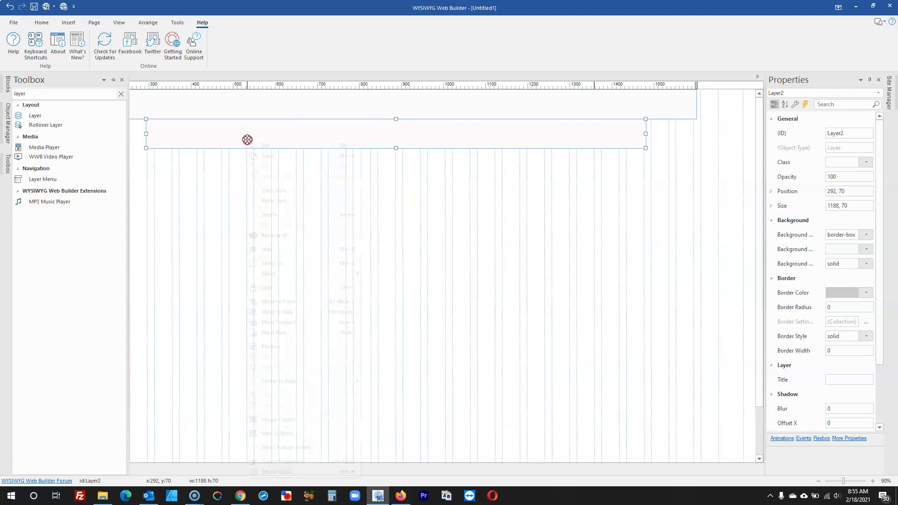
pyautogui.click(338, 384)
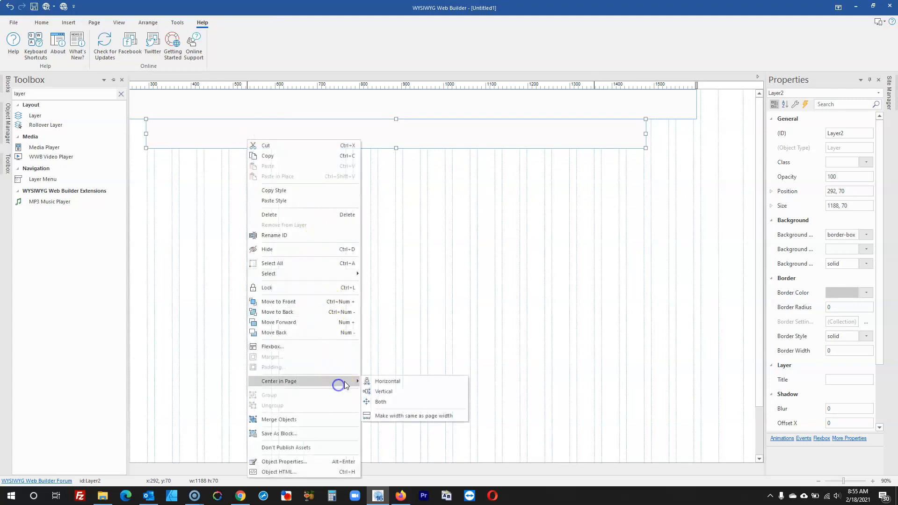
pyautogui.click(395, 382)
pyautogui.click(462, 264)
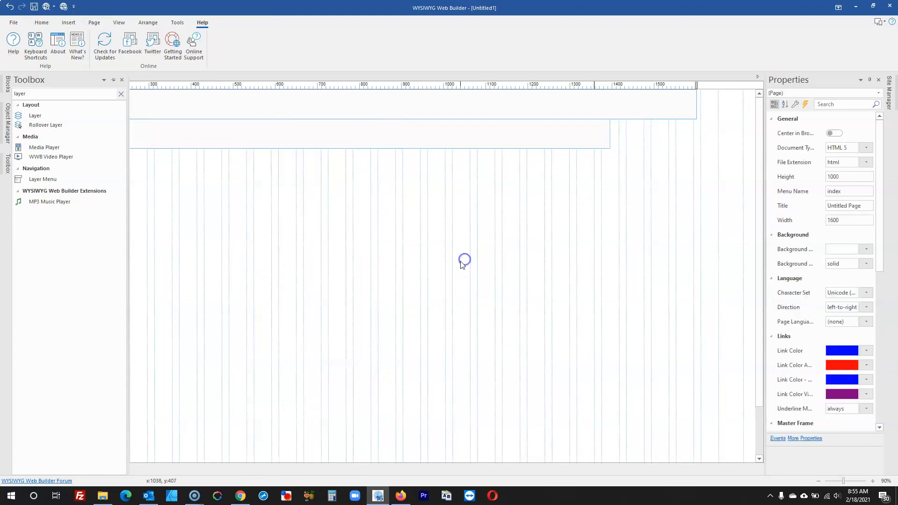
# - Auto-hide the Toolbox and place vertical guides at both side edges of the 1188-wide layer
pyautogui.click(113, 80)
pyautogui.click(116, 80)
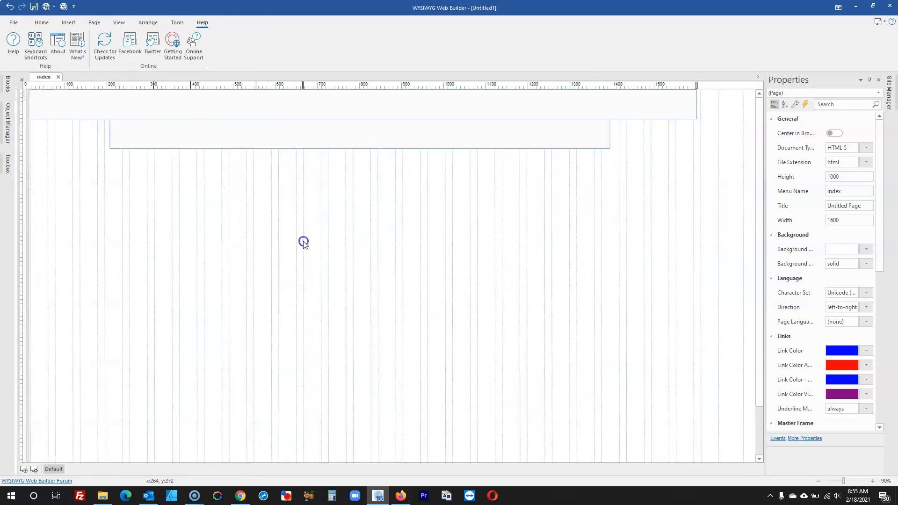
pyautogui.moveTo(17, 163); pyautogui.dragTo(110, 140)
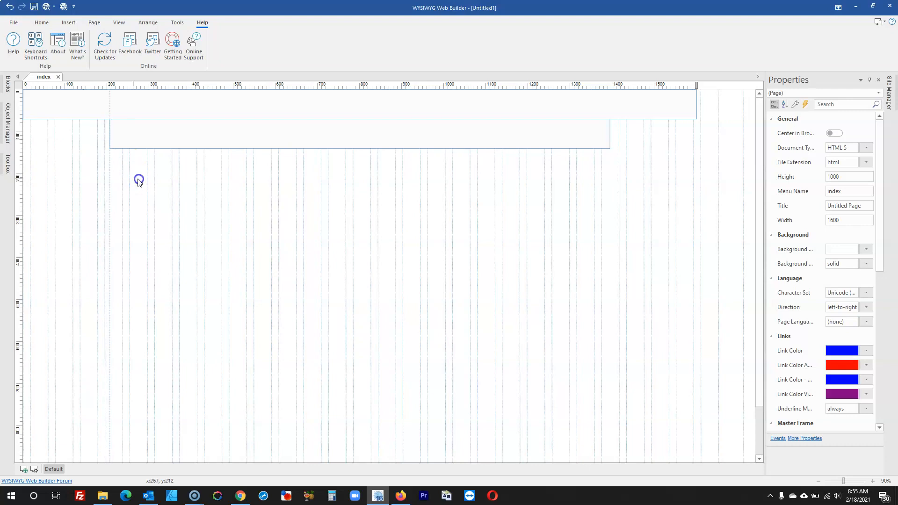
pyautogui.moveTo(20, 160); pyautogui.dragTo(611, 141)
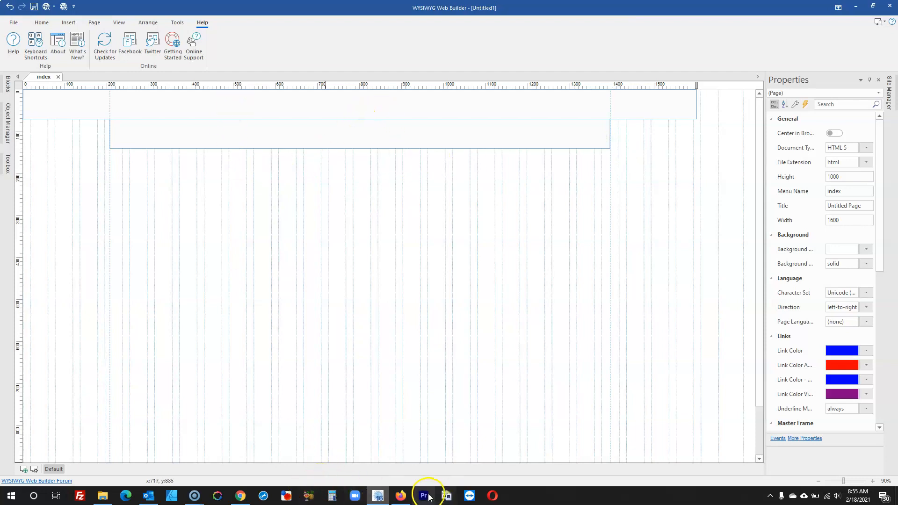
# - Check the blog page briefly in Firefox, return to the builder and set the 1600-wide layer's background color to white
pyautogui.click(406, 493)
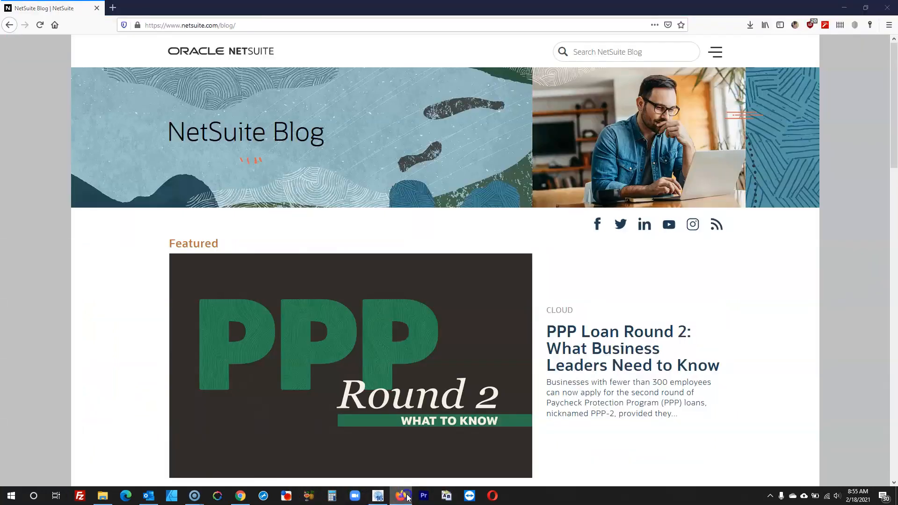
pyautogui.click(407, 496)
pyautogui.doubleClick(381, 105)
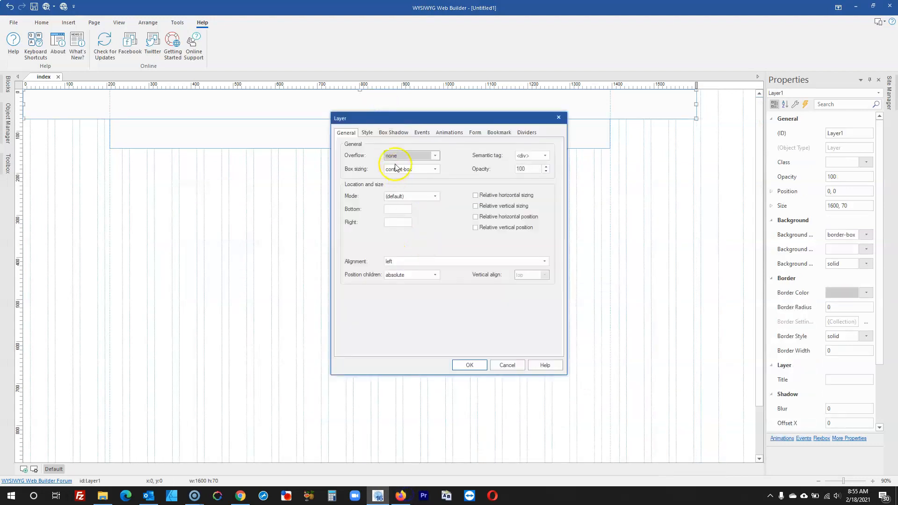
pyautogui.click(372, 132)
pyautogui.click(409, 182)
pyautogui.click(407, 187)
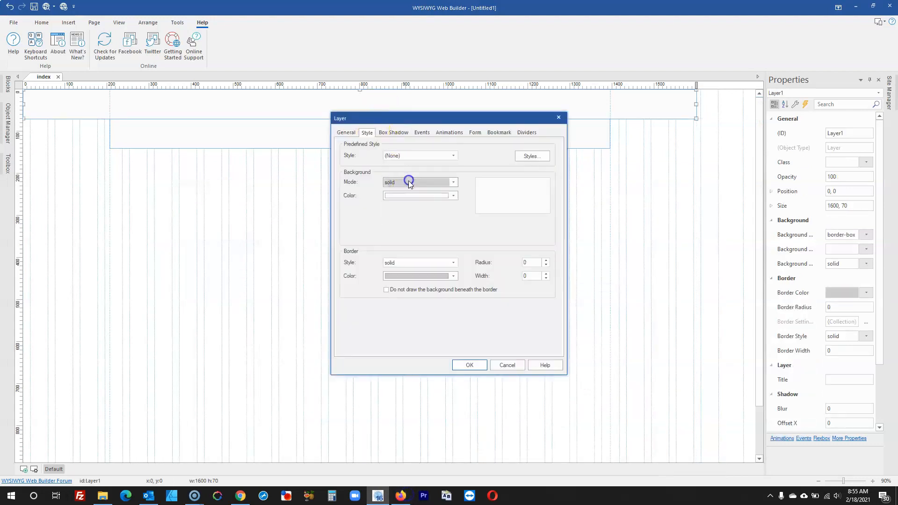
pyautogui.click(407, 195)
pyautogui.click(393, 276)
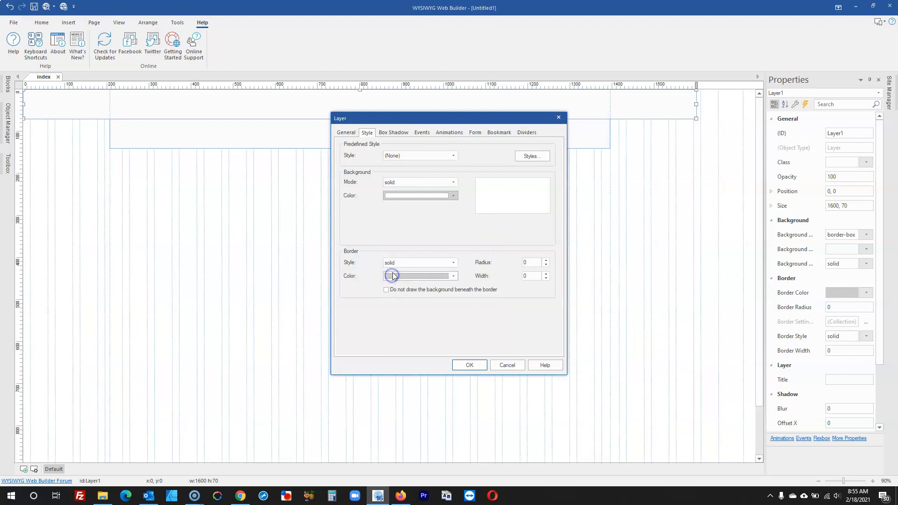
# - Change the alignment in the 1600-wide layer's general properties and apply the changes
pyautogui.click(346, 133)
pyautogui.click(449, 261)
pyautogui.click(445, 275)
pyautogui.click(469, 365)
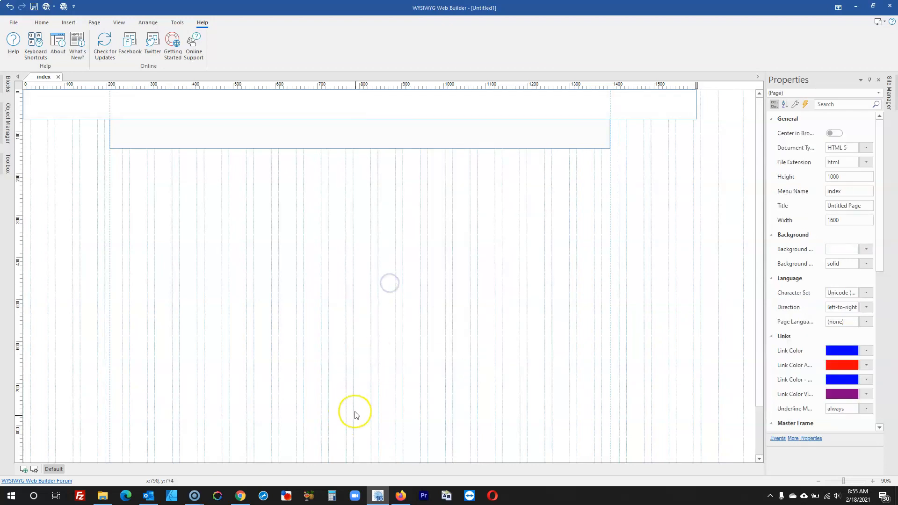
# - Switch to Chrome and save the Oracle NetSuite logo to the Desktop as oraclenetsuite_horiz.svg
pyautogui.click(240, 496)
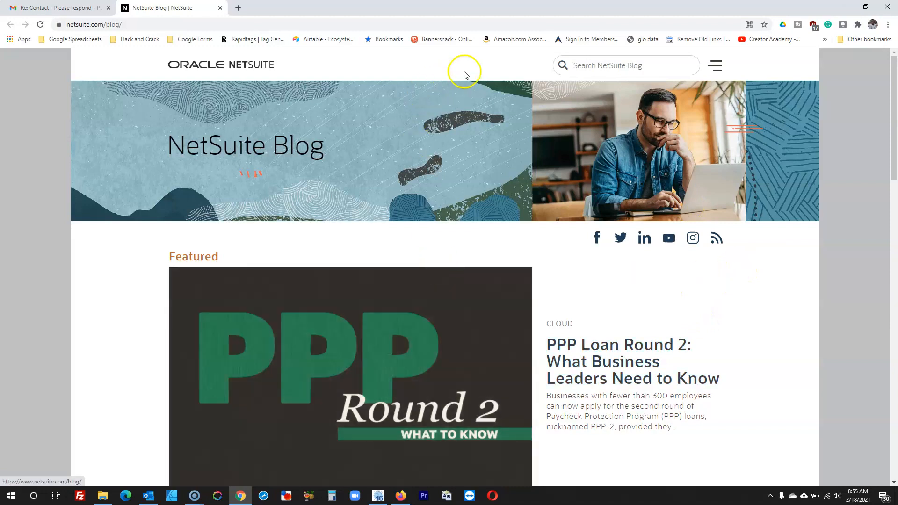
pyautogui.rightClick(255, 67)
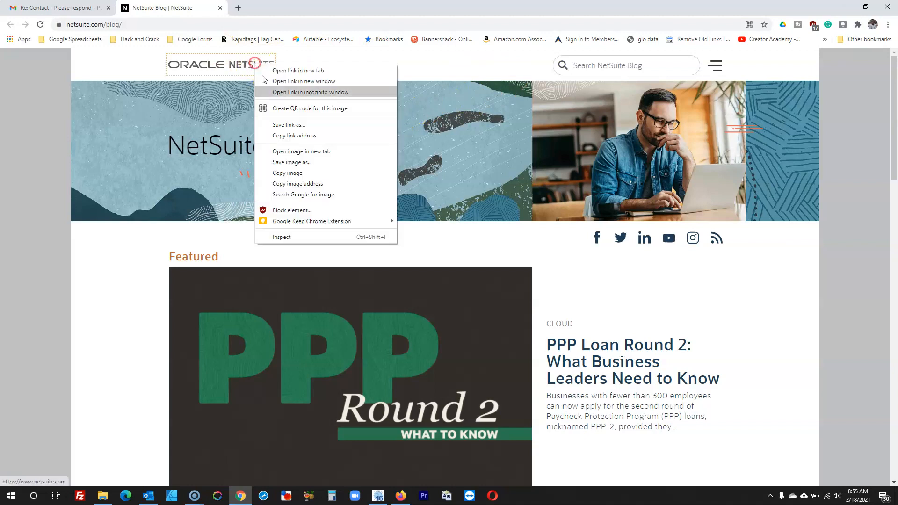
pyautogui.click(303, 162)
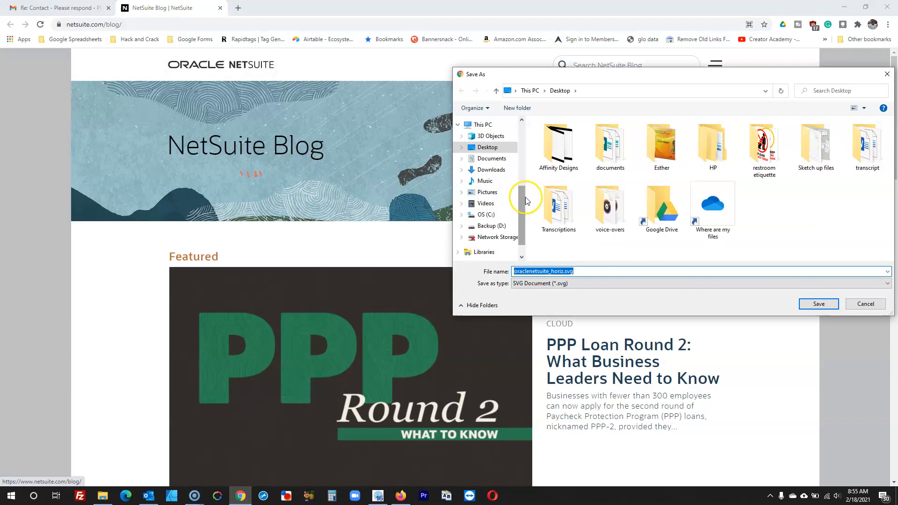
pyautogui.click(817, 305)
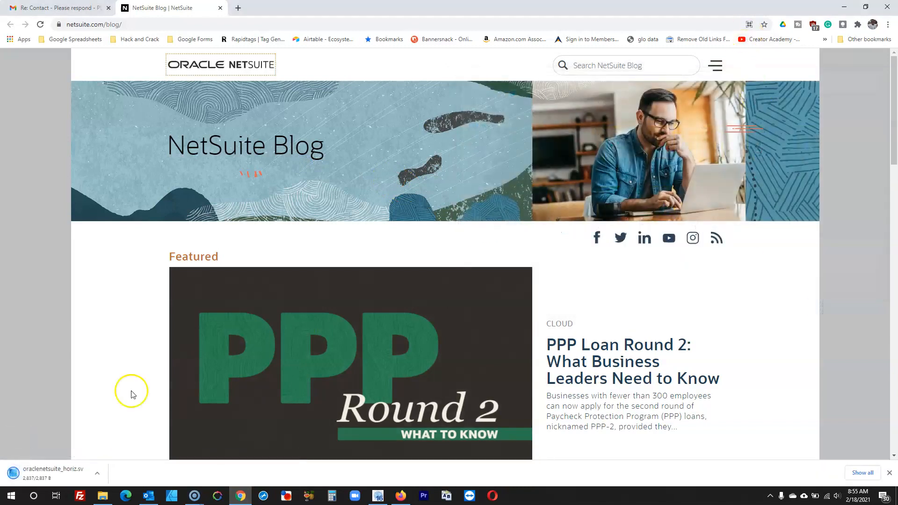
# - Move oraclenetsuite_horiz.svg from the Desktop into the David website folder in File Explorer
pyautogui.click(99, 475)
pyautogui.click(123, 442)
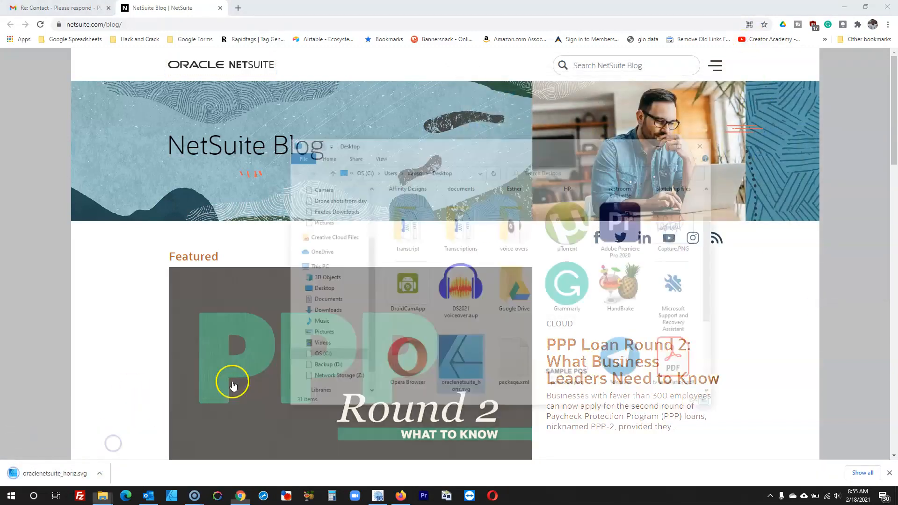
pyautogui.hotkey('ctrl', 'x')
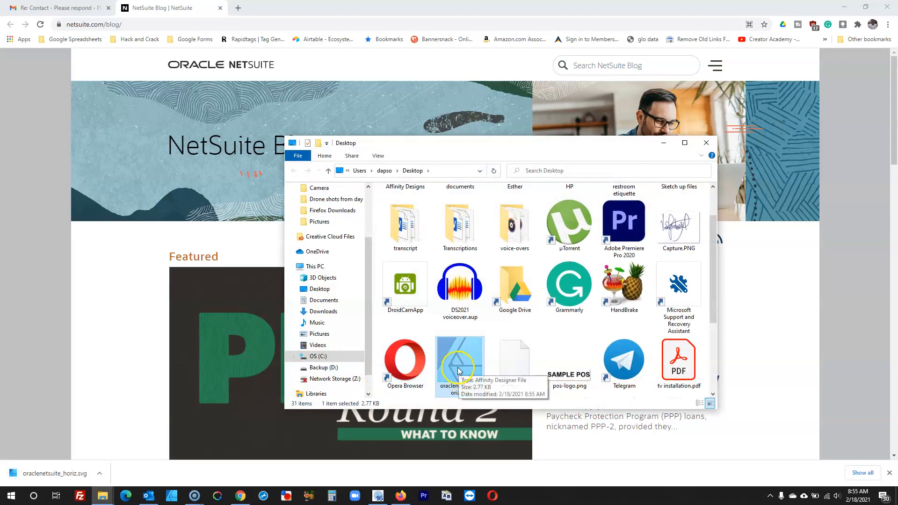
pyautogui.click(105, 499)
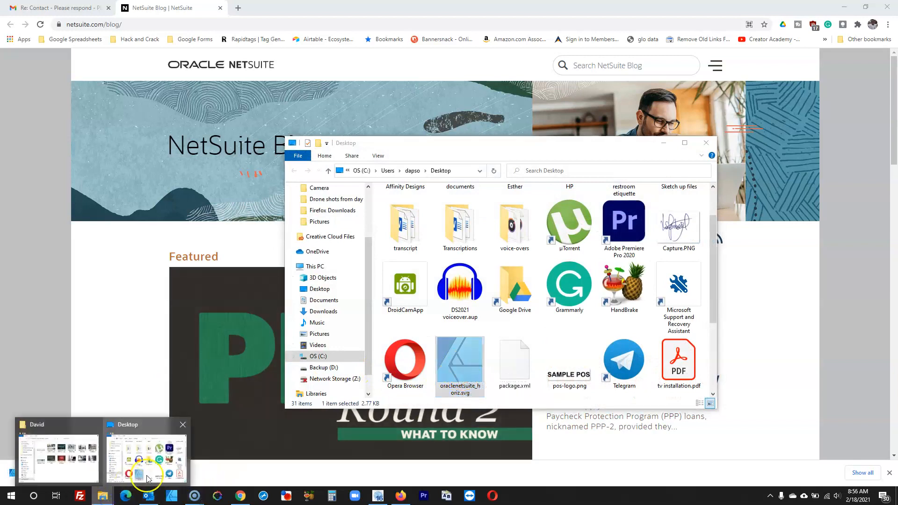
pyautogui.click(79, 463)
pyautogui.hotkey('ctrl', 'v')
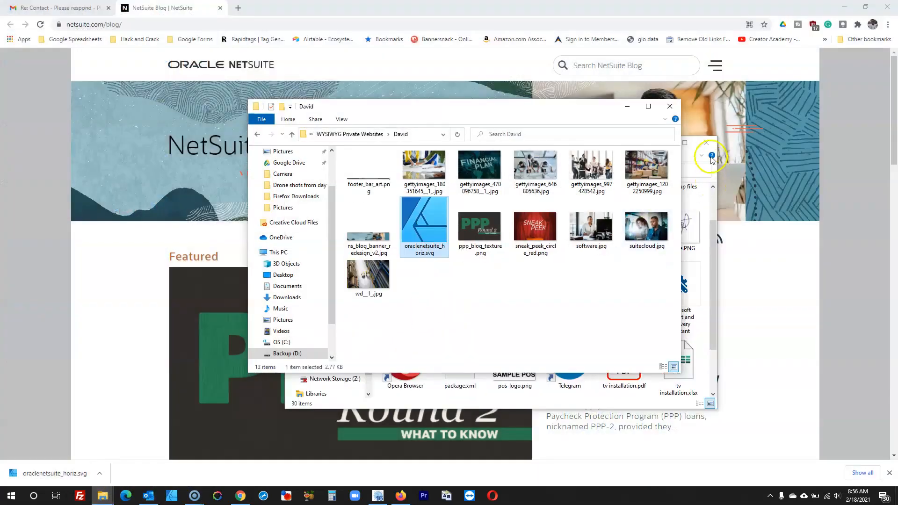
# - Place oraclenetsuite_horiz.svg from the David folder on the 1600-wide layer in WYSIWYG Web Builder, starting at the left guide
pyautogui.click(443, 242)
pyautogui.moveTo(443, 241); pyautogui.dragTo(143, 97)
pyautogui.click(201, 305)
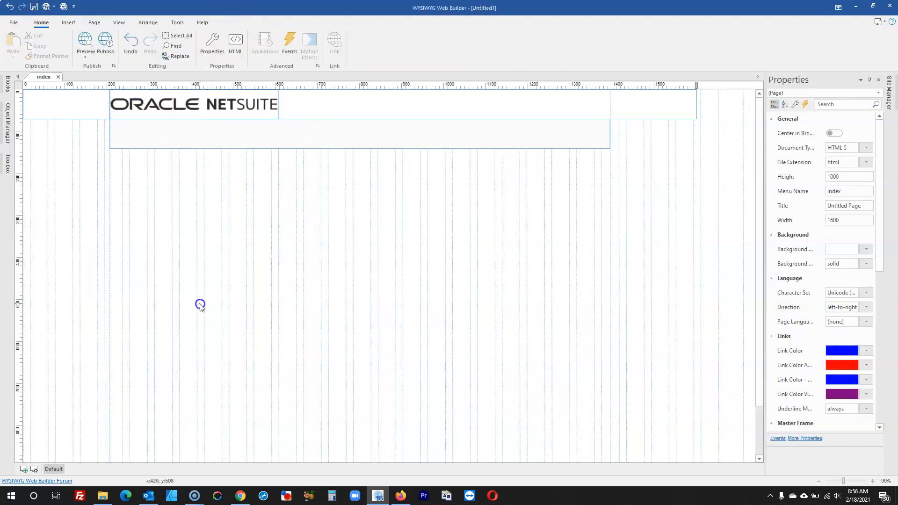
# - Switch to Firefox to check the blog's hamburger menu icon, then return to WYSIWYG Web Builder
pyautogui.click(399, 497)
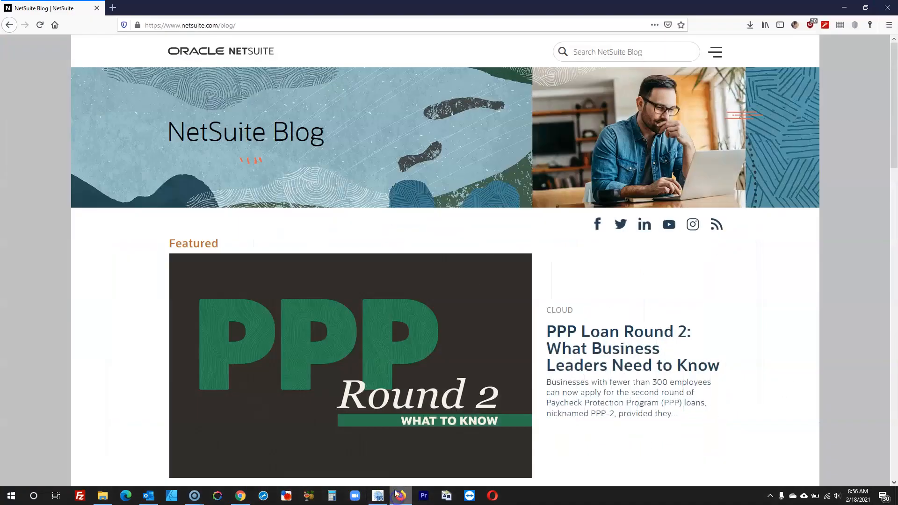
pyautogui.rightClick(719, 57)
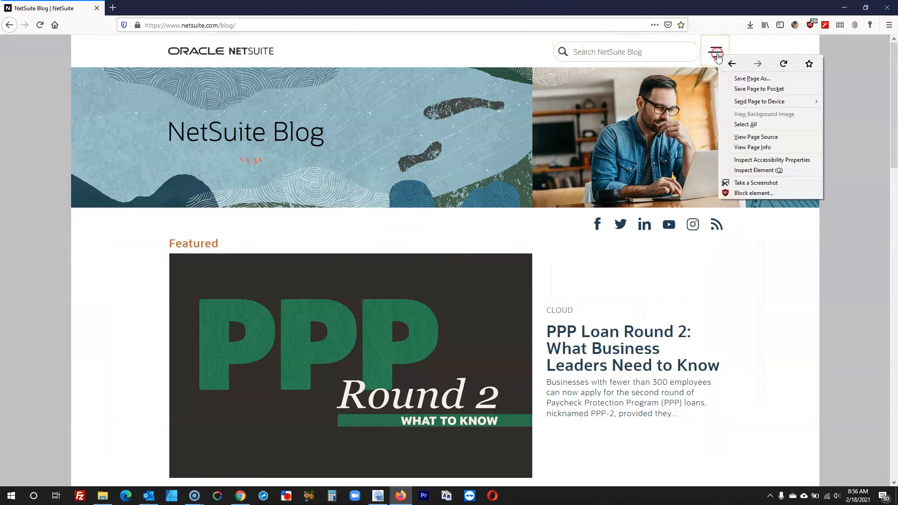
pyautogui.click(864, 176)
pyautogui.click(378, 497)
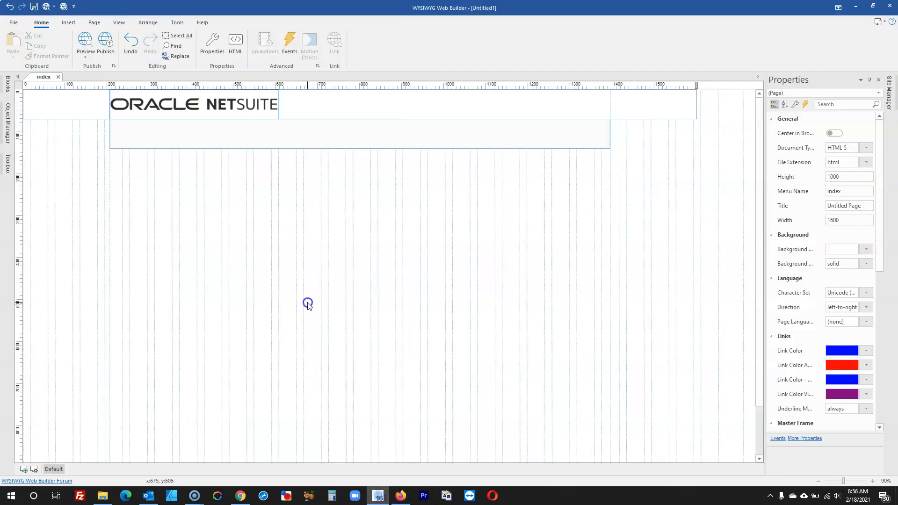
# - Pin the Toolbox open, filter it by "icon" and draw an Icon Font object about 239 × 51 below the header layers
pyautogui.click(6, 160)
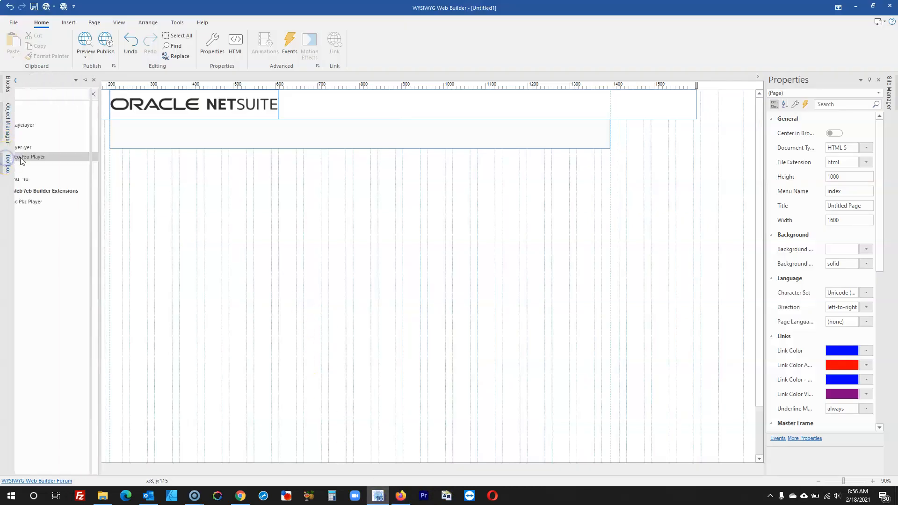
pyautogui.click(66, 96)
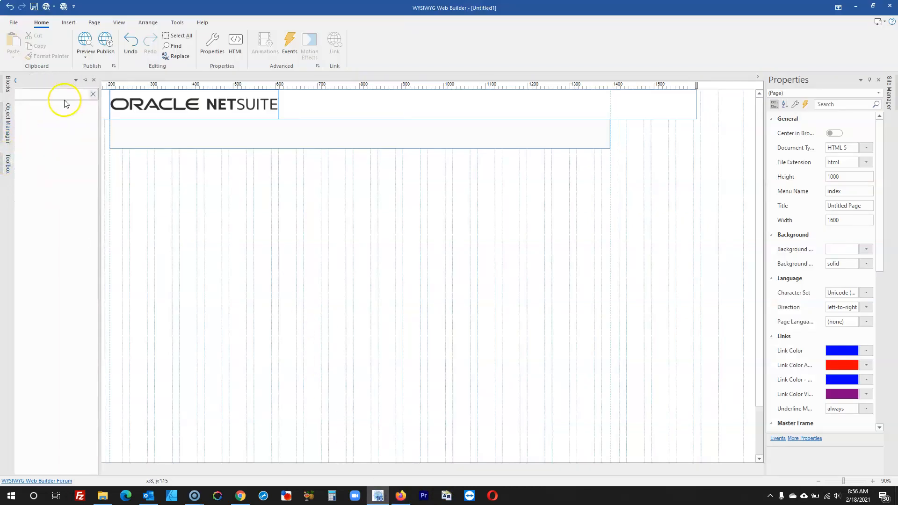
pyautogui.click(84, 81)
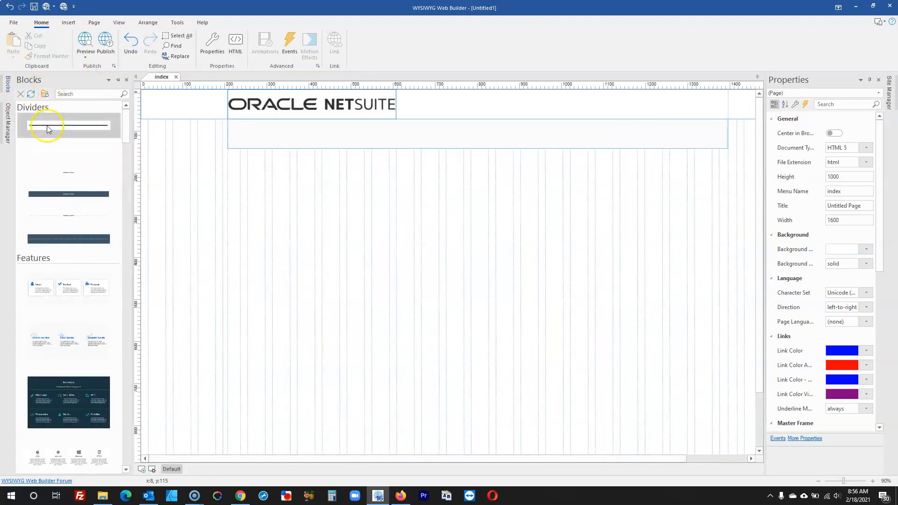
pyautogui.click(42, 116)
pyautogui.moveTo(277, 206); pyautogui.dragTo(378, 228)
# - Change the Icon Font's icon to bars and move the object to about 874, 244
pyautogui.doubleClick(344, 221)
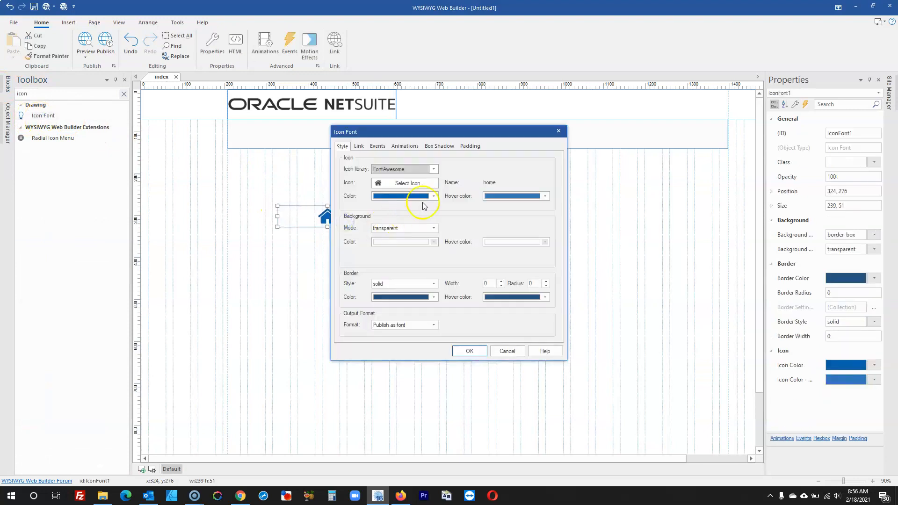
pyautogui.click(395, 181)
pyautogui.write('b')
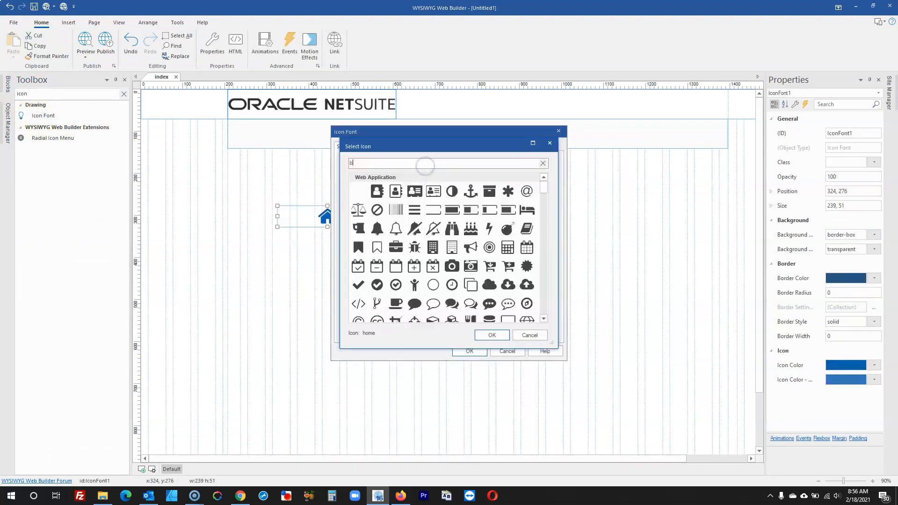
pyautogui.write('ar')
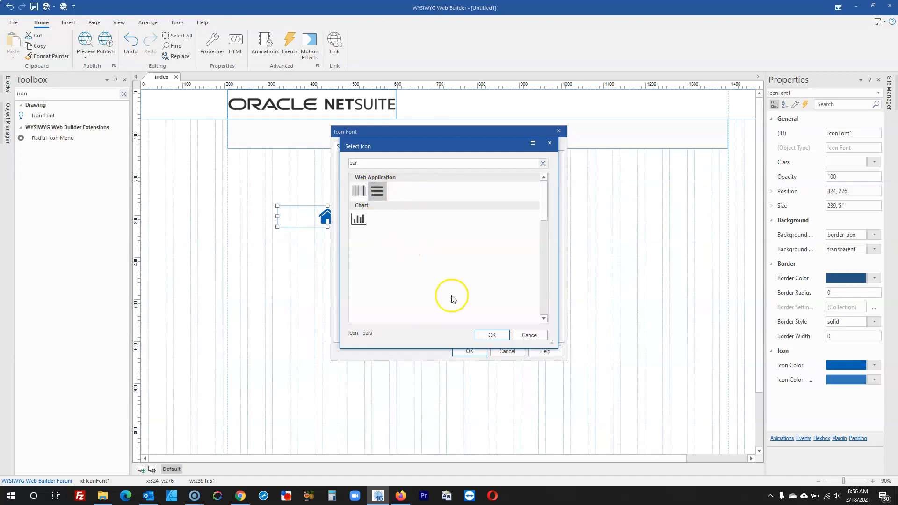
pyautogui.click(490, 335)
pyautogui.click(469, 351)
pyautogui.moveTo(374, 216); pyautogui.dragTo(609, 205)
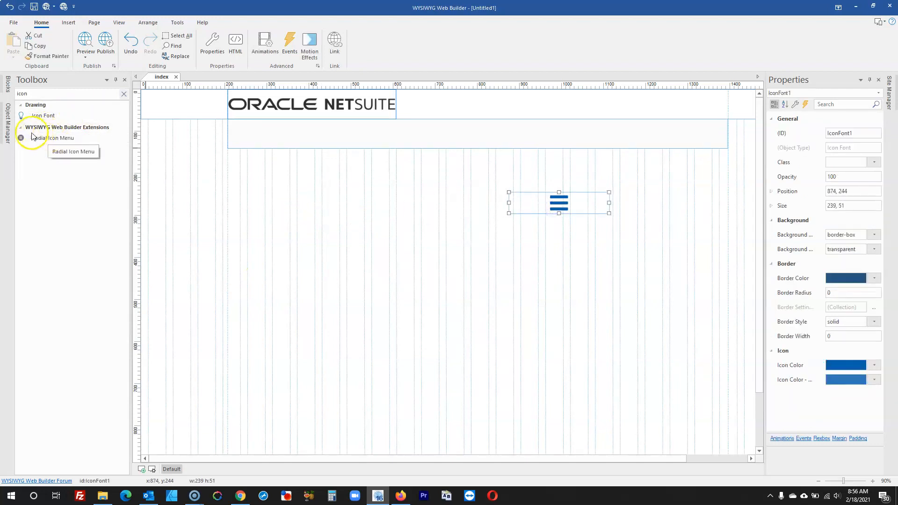
# - Clear the Toolbox filter and search its objects for "men"
pyautogui.click(123, 95)
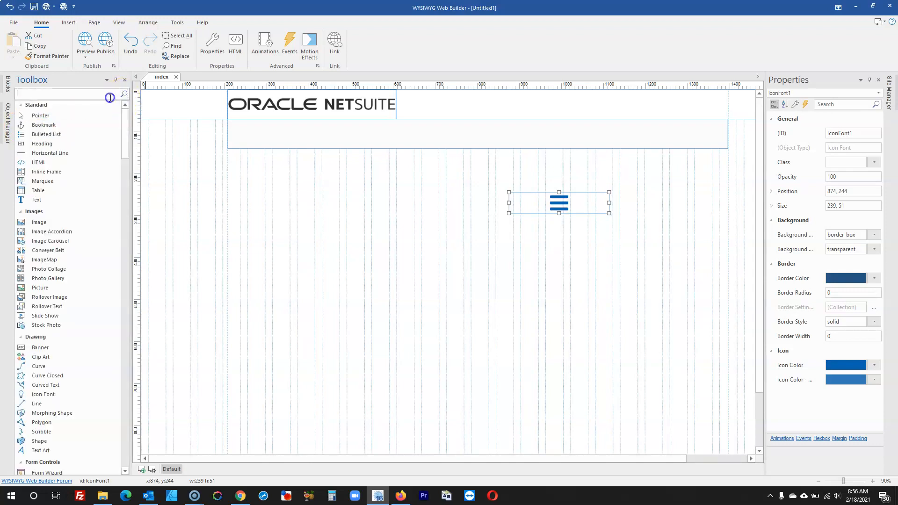
pyautogui.scroll(-6, 108, 169)
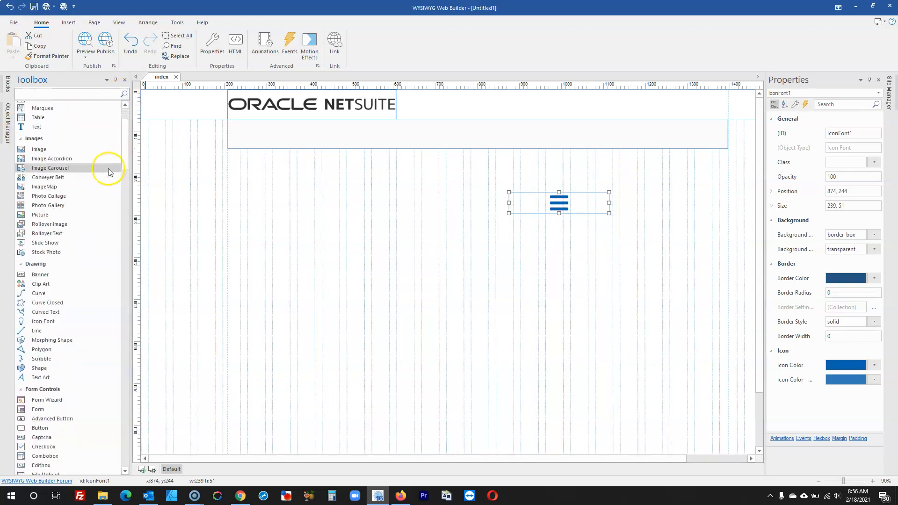
pyautogui.scroll(-2, 117, 152)
pyautogui.click(110, 93)
pyautogui.write('men')
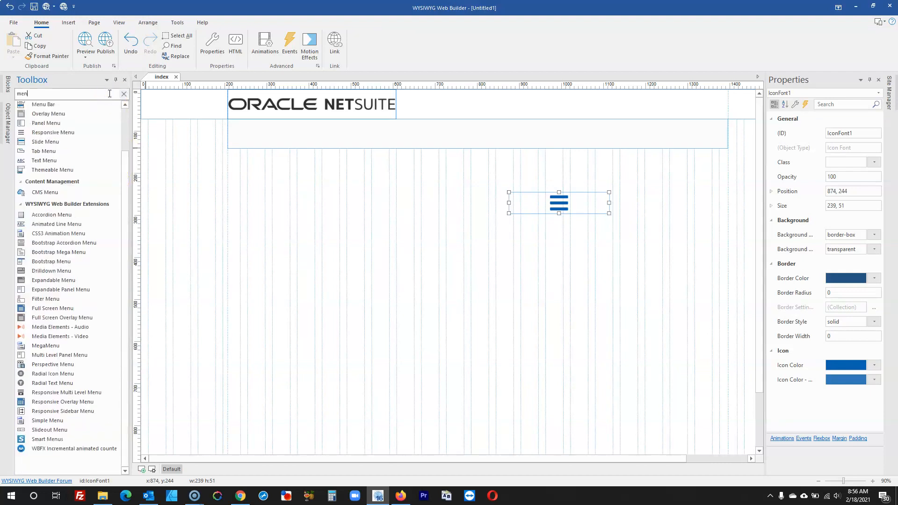
# - Draw an Overlay Menu about 269 × 117 below the header layers and look over its menu items
pyautogui.click(94, 107)
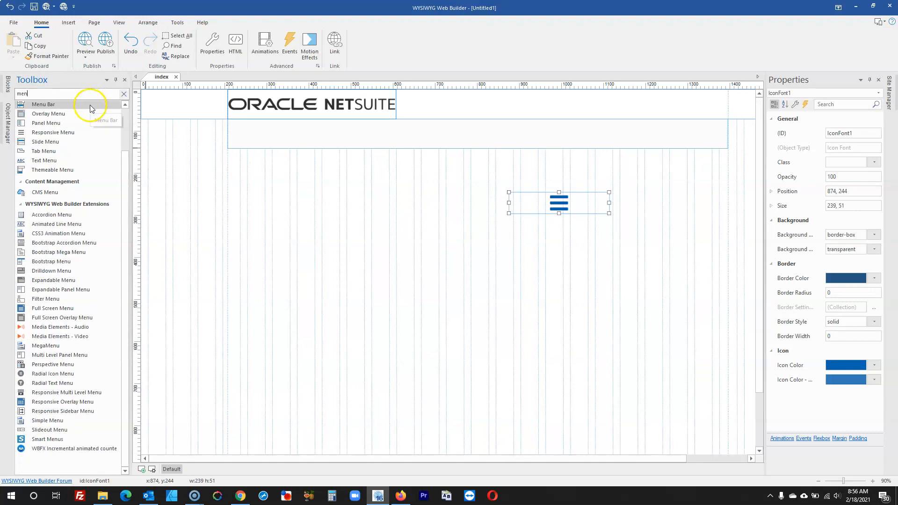
pyautogui.click(52, 114)
pyautogui.moveTo(205, 201)
pyautogui.mouseDown()
pyautogui.moveTo(310, 267)
pyautogui.moveTo(318, 250)
pyautogui.mouseUp()
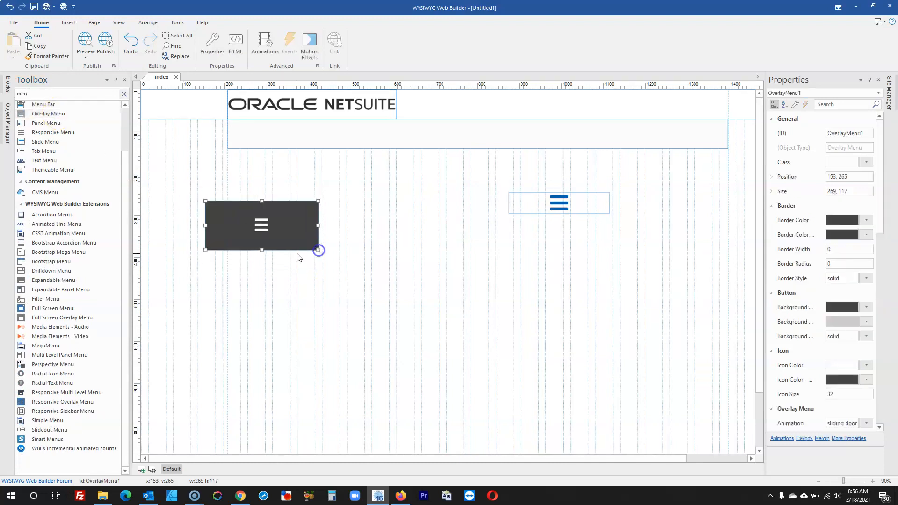
pyautogui.doubleClick(261, 227)
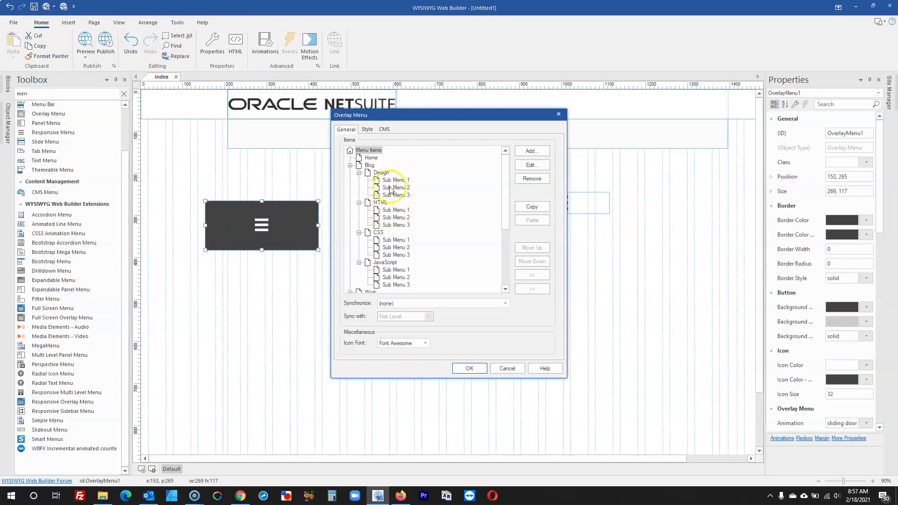
pyautogui.click(472, 368)
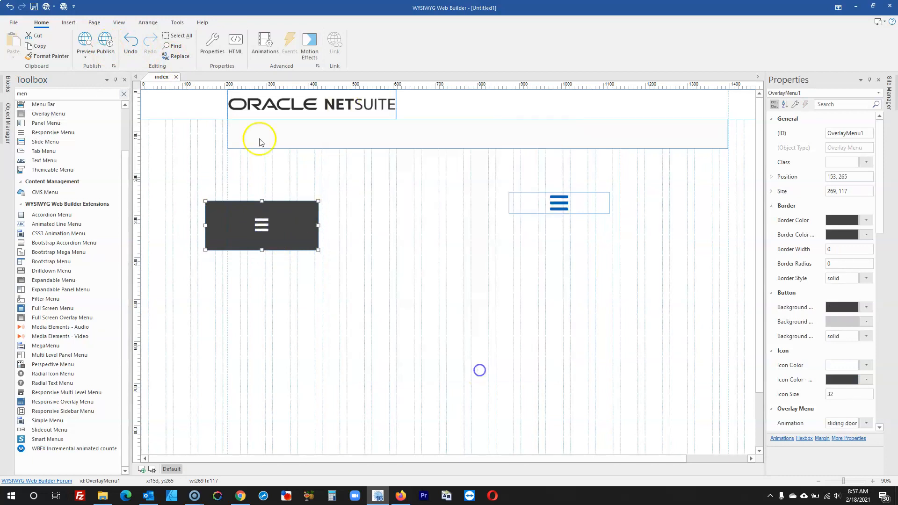
# - Preview the page in Firefox, try opening and closing the overlay menu, and return to WYSIWYG Web Builder
pyautogui.click(83, 37)
pyautogui.click(118, 199)
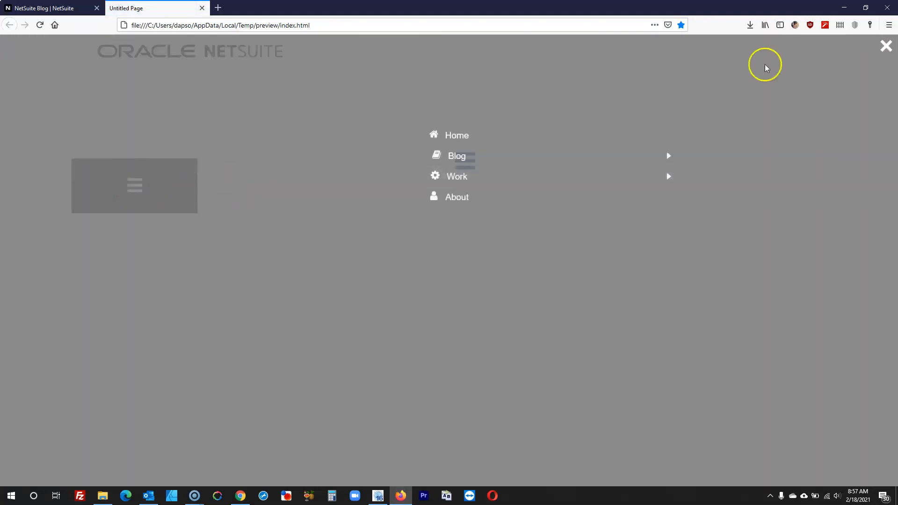
pyautogui.click(884, 46)
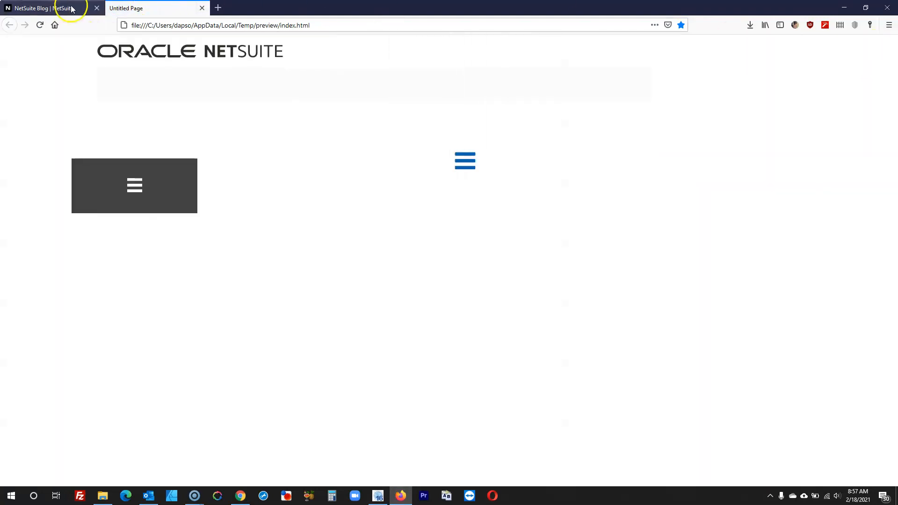
pyautogui.click(845, 7)
# - Review the Overlay Menu's style and CMS settings, leave them without changes, and delete the menu
pyautogui.doubleClick(303, 219)
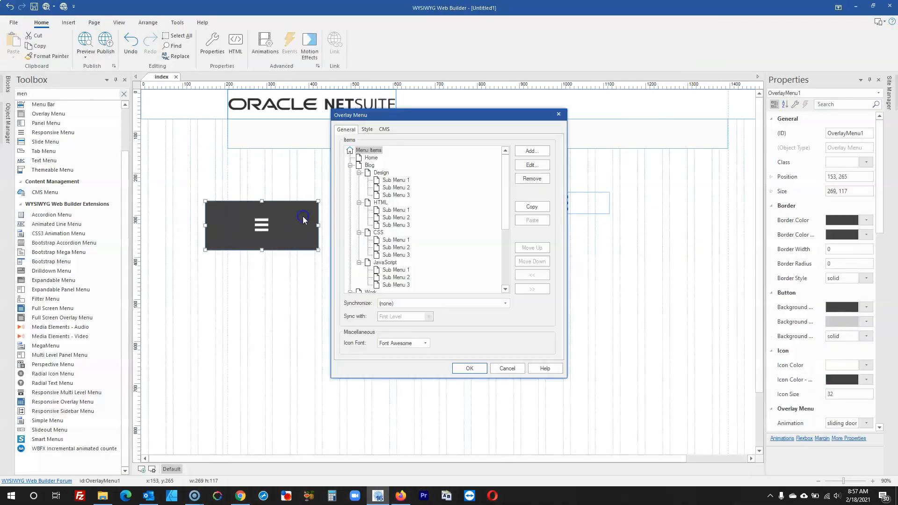
pyautogui.click(367, 130)
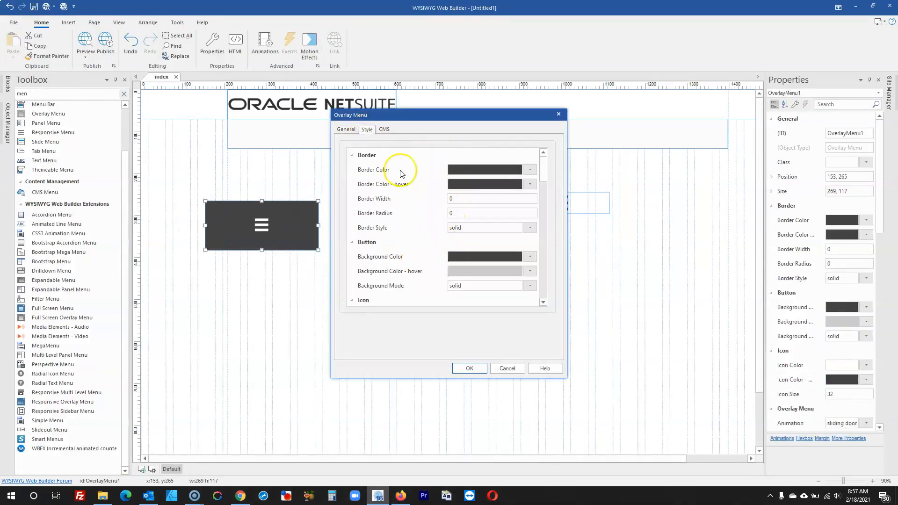
pyautogui.click(383, 130)
pyautogui.click(347, 130)
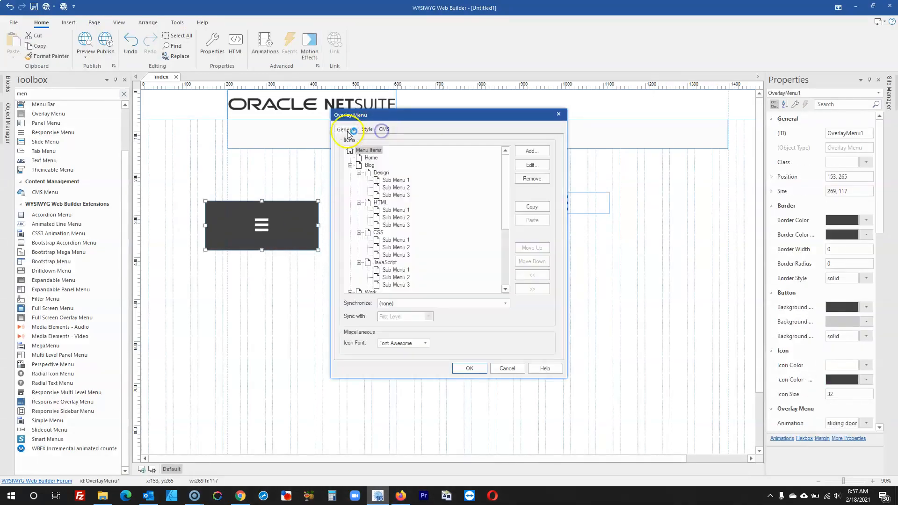
pyautogui.click(510, 369)
pyautogui.click(430, 356)
pyautogui.click(307, 223)
pyautogui.press('Delete')
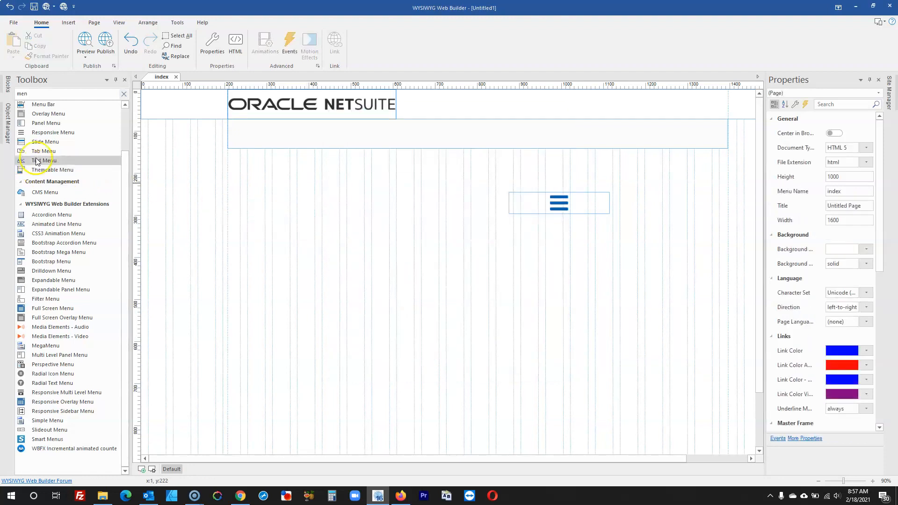
# - Draw a Panel Menu about 94 × 78 below the header layers, left of the bars icon
pyautogui.click(55, 134)
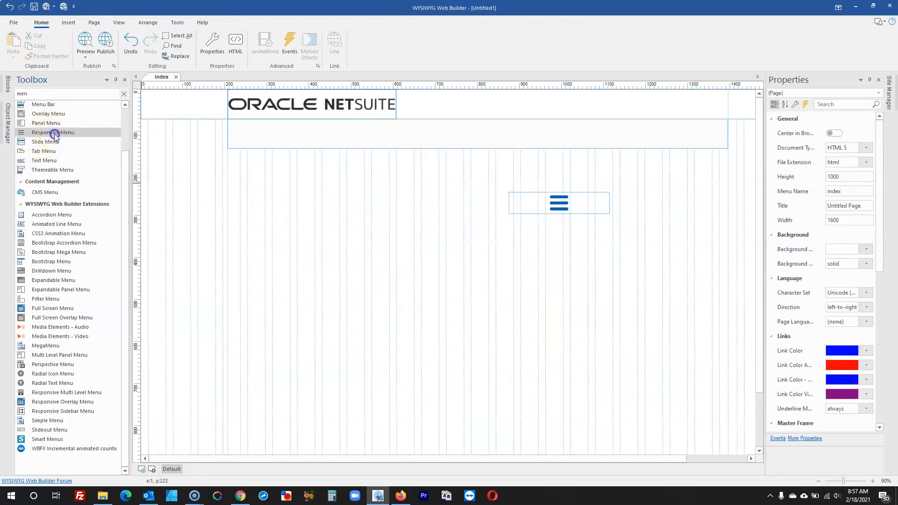
pyautogui.click(51, 124)
pyautogui.moveTo(343, 221); pyautogui.dragTo(379, 251)
pyautogui.click(351, 244)
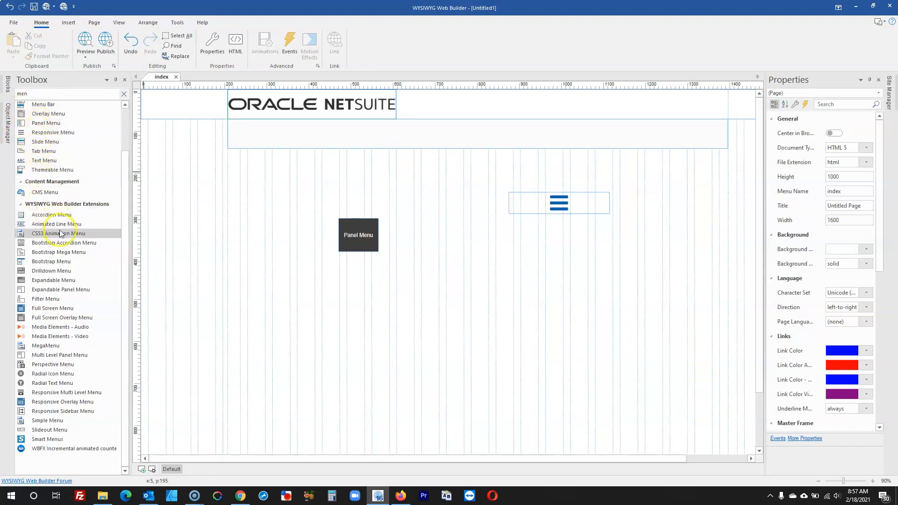
# - Open the icon font picker for the Panel Menu's button image and check the menu icon on the NetSuite blog in Firefox
pyautogui.doubleClick(369, 244)
pyautogui.click(371, 121)
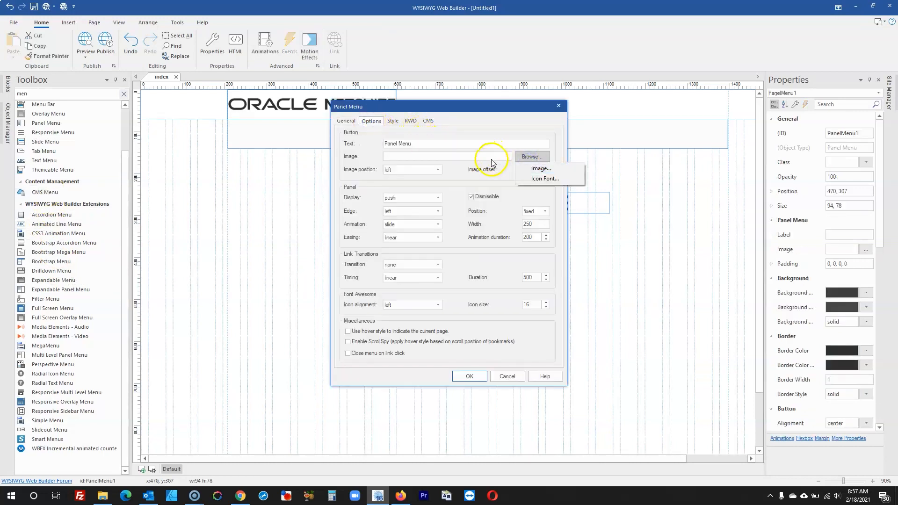
pyautogui.click(544, 179)
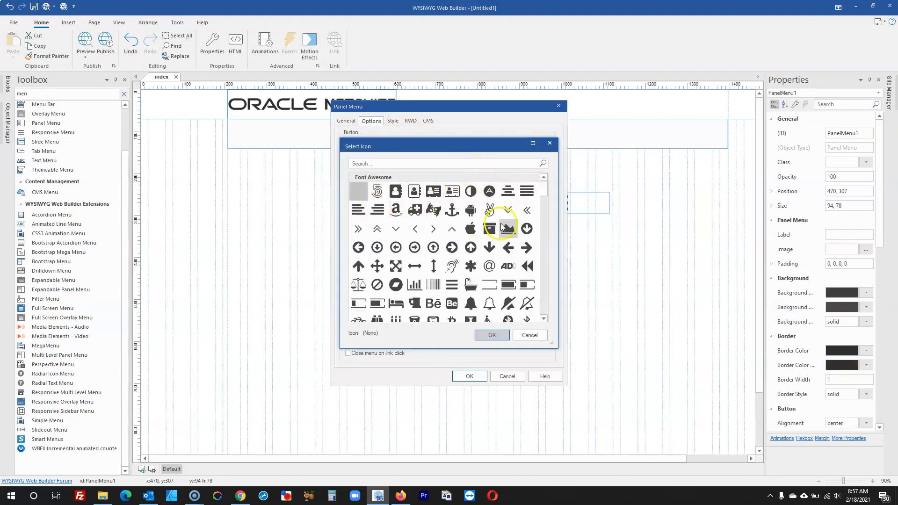
pyautogui.click(403, 497)
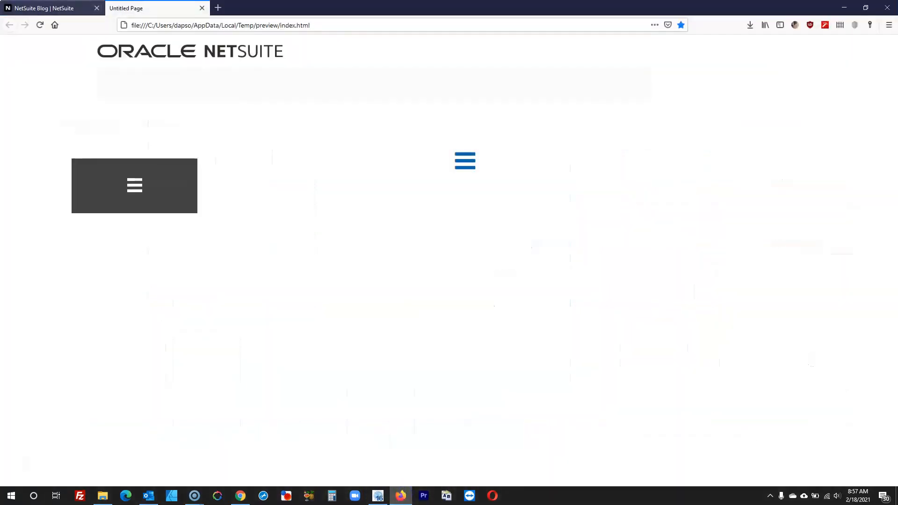
pyautogui.click(70, 9)
pyautogui.click(840, 7)
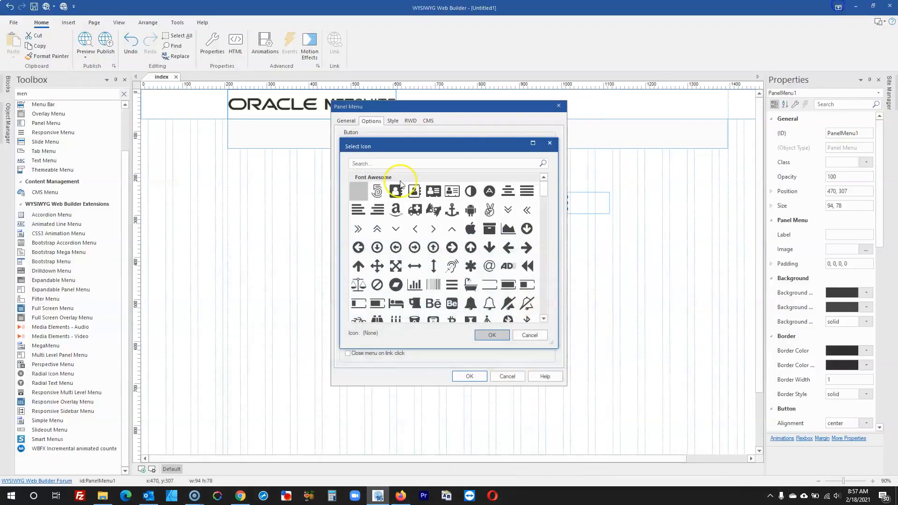
# - Search the Font Awesome icons for "ali" and try the align-left and align-right icons
pyautogui.write('all')
pyautogui.click(413, 192)
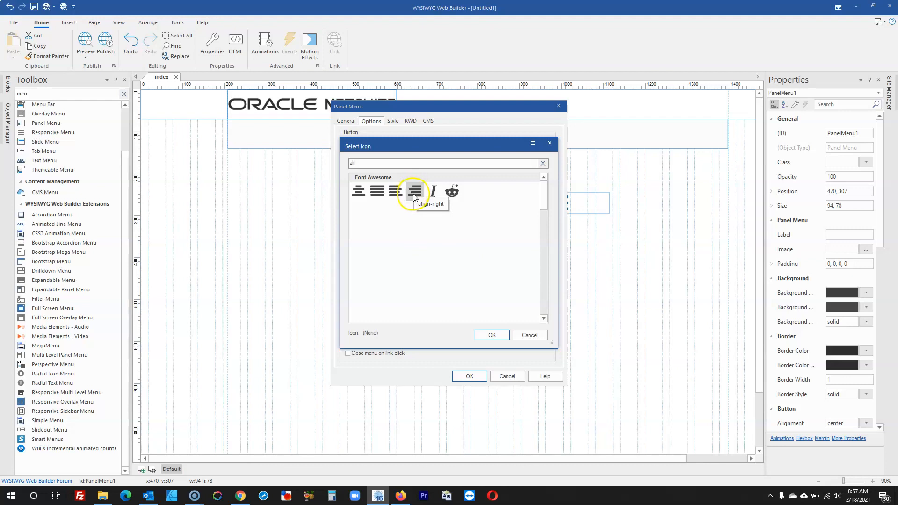
pyautogui.click(401, 192)
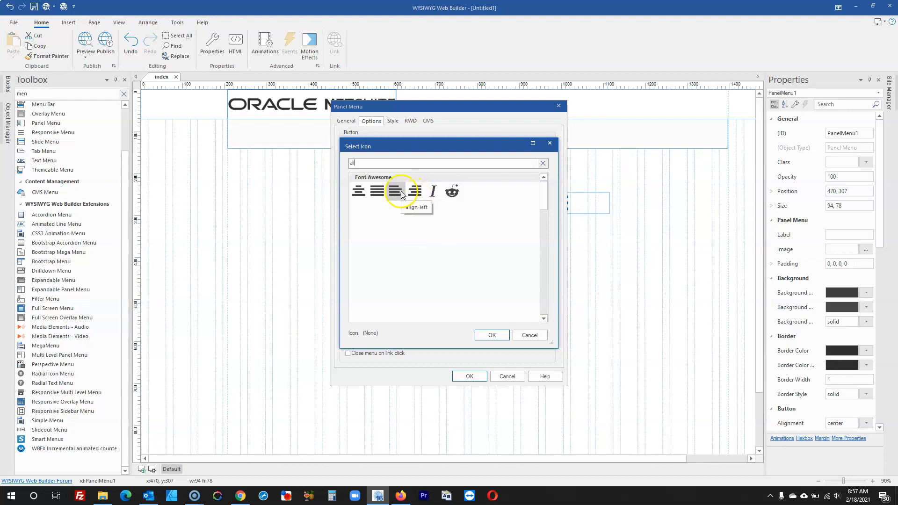
pyautogui.click(401, 192)
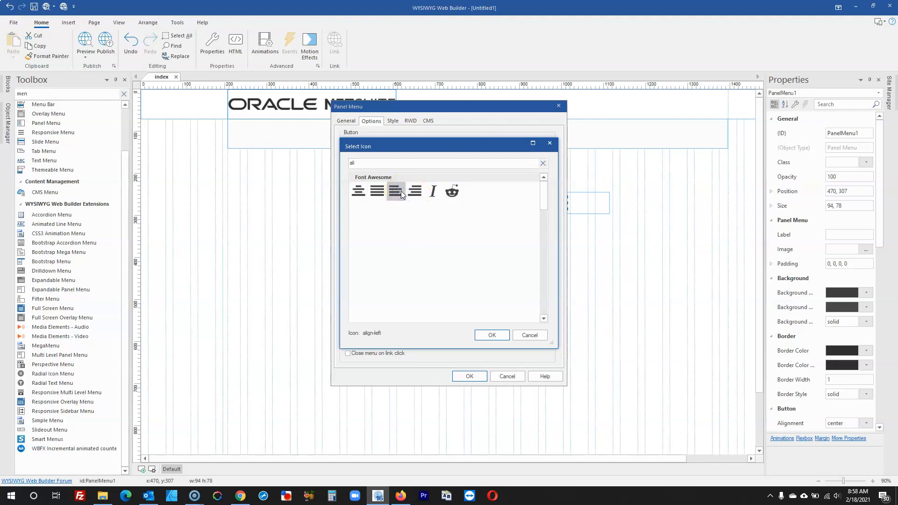
pyautogui.click(414, 196)
# - Search the icons for "bar" and choose the bars icon as the Panel Menu's button image
pyautogui.doubleClick(347, 159)
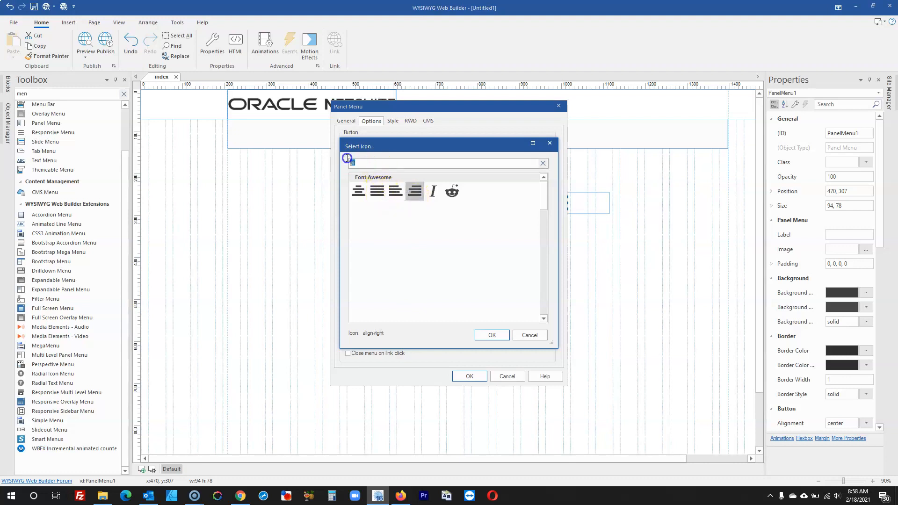
pyautogui.press('BackSpace')
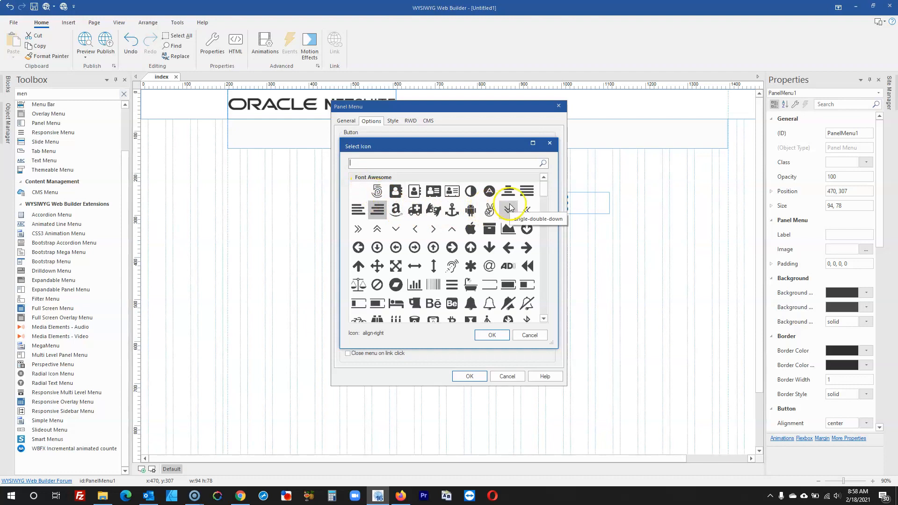
pyautogui.scroll(-1, 464, 307)
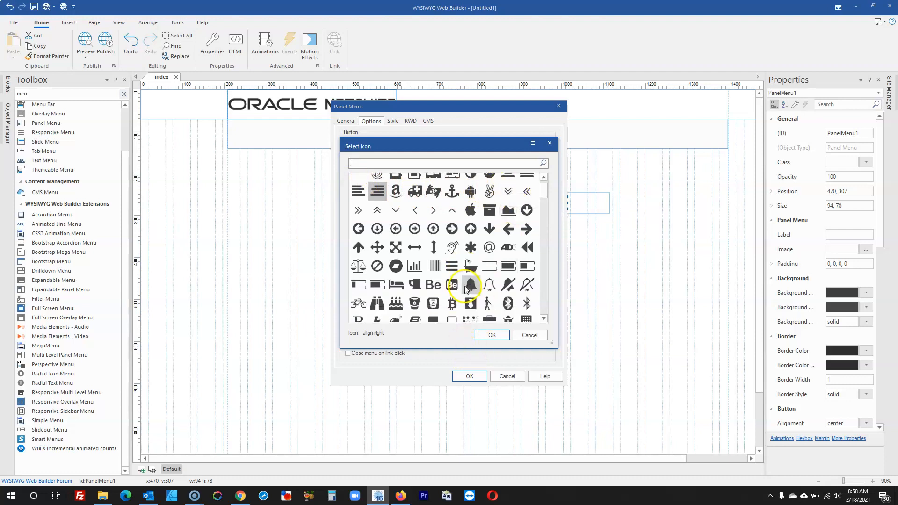
pyautogui.write('b')
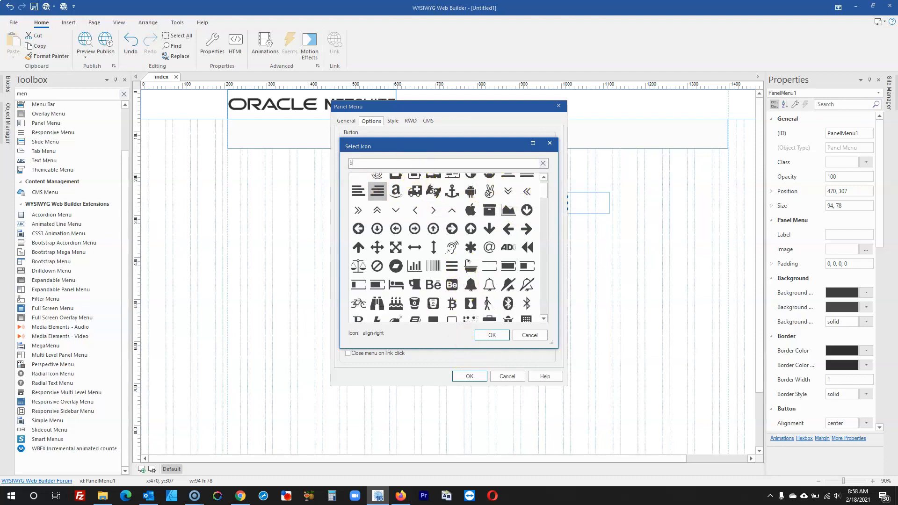
pyautogui.write('ar')
pyautogui.click(396, 192)
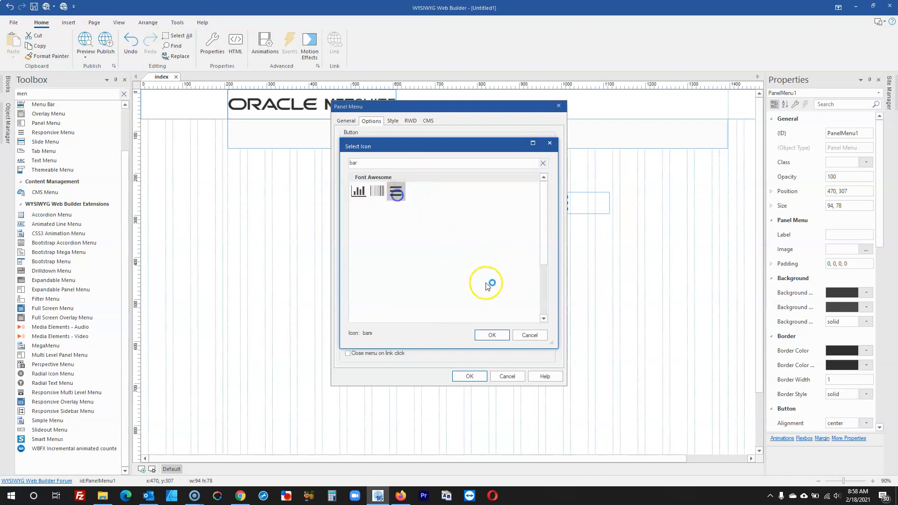
pyautogui.click(491, 335)
# - Clear the Panel Menu's button text and apply the settings
pyautogui.click(470, 376)
pyautogui.click(526, 323)
pyautogui.doubleClick(365, 236)
pyautogui.click(372, 121)
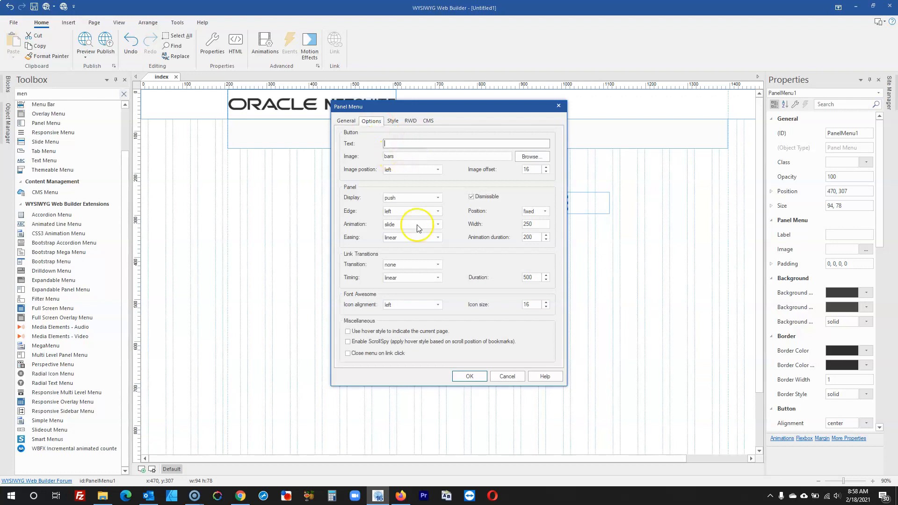
pyautogui.click(469, 376)
# - Set the Panel Menu's image position to right and enable the hover style to indicate the current page, keeping left icon alignment
pyautogui.doubleClick(368, 243)
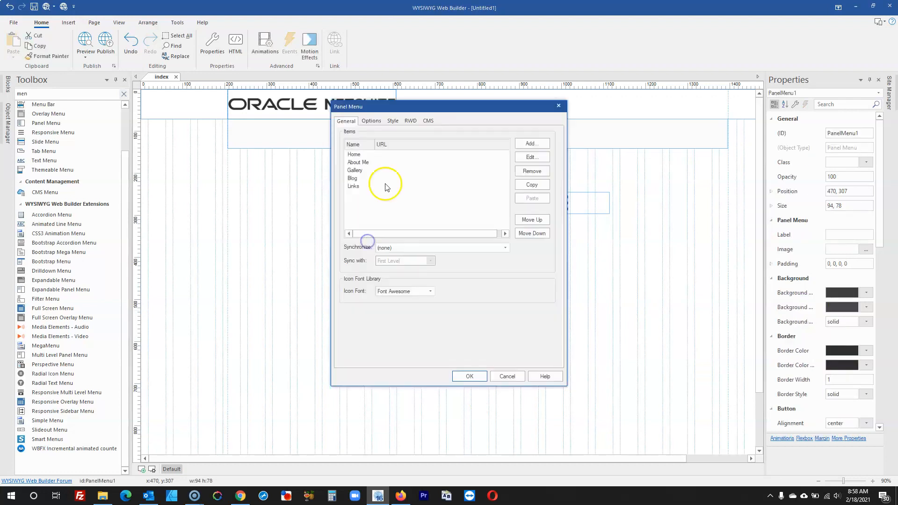
pyautogui.click(378, 122)
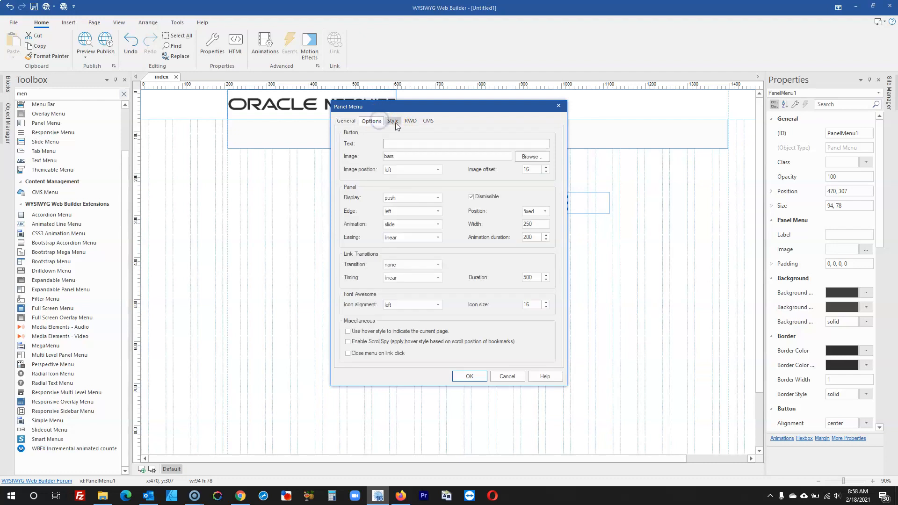
pyautogui.click(392, 169)
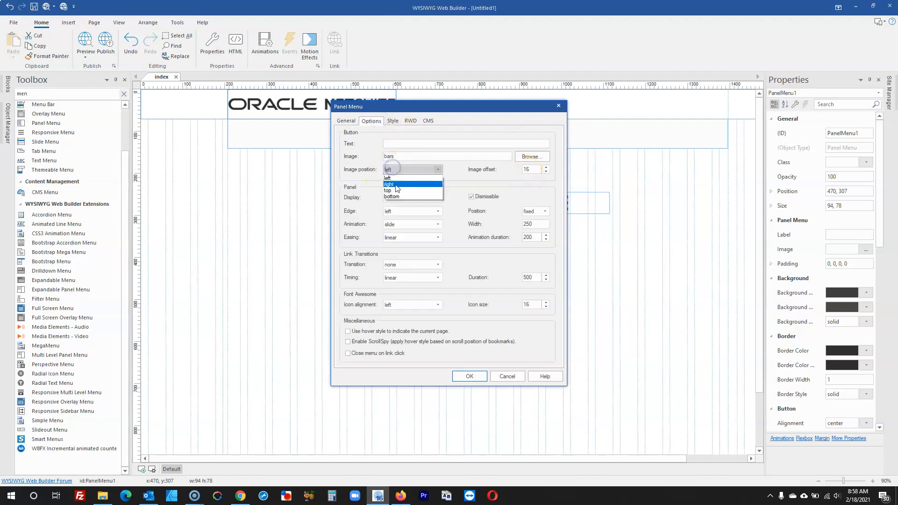
pyautogui.click(395, 185)
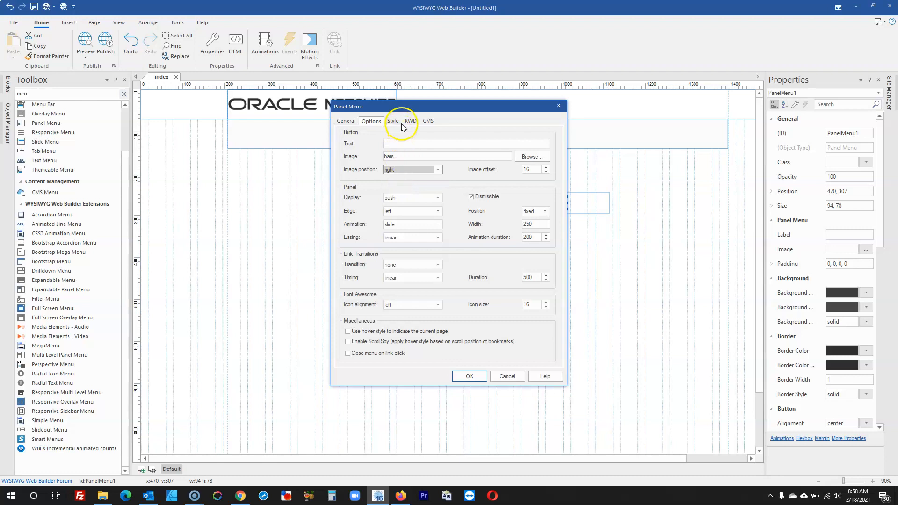
pyautogui.click(414, 331)
pyautogui.click(424, 306)
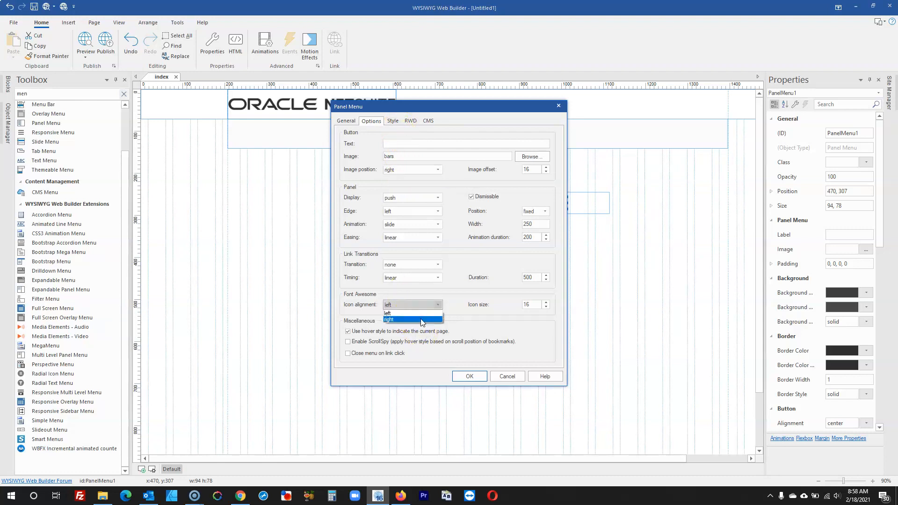
pyautogui.click(496, 317)
# - Set the Panel Menu's Font Awesome icon size to 20 and apply it
pyautogui.doubleClick(534, 304)
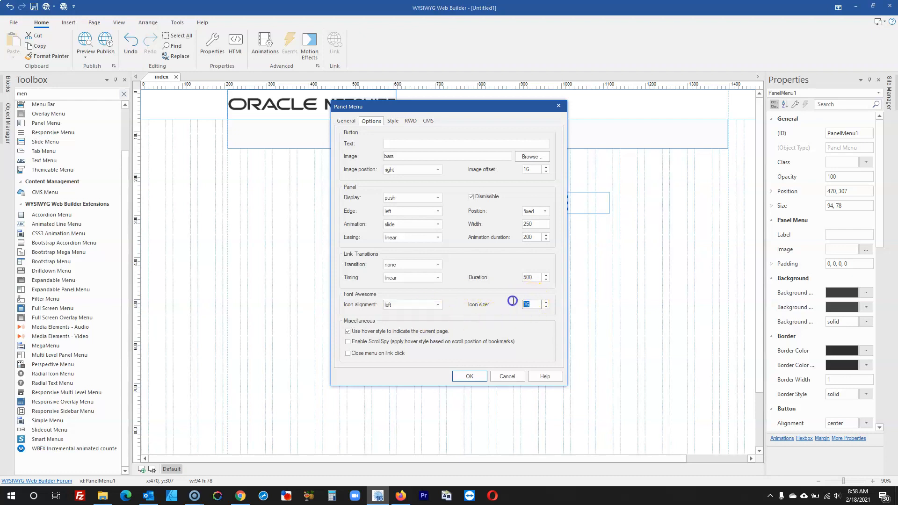
pyautogui.write('20')
pyautogui.click(524, 235)
pyautogui.click(533, 211)
pyautogui.click(532, 219)
pyautogui.click(468, 375)
# - Increase the Panel Menu's Font Awesome icon size to 30 and apply it
pyautogui.doubleClick(367, 239)
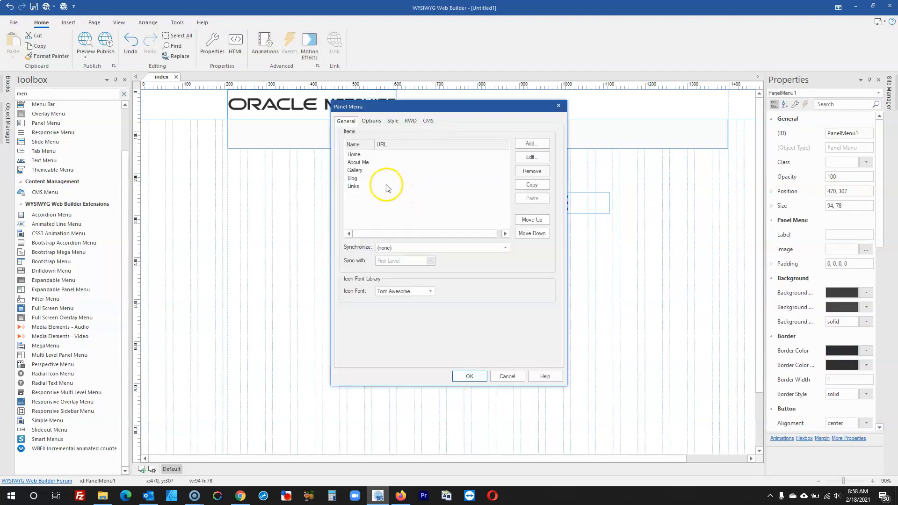
pyautogui.click(376, 122)
pyautogui.doubleClick(526, 305)
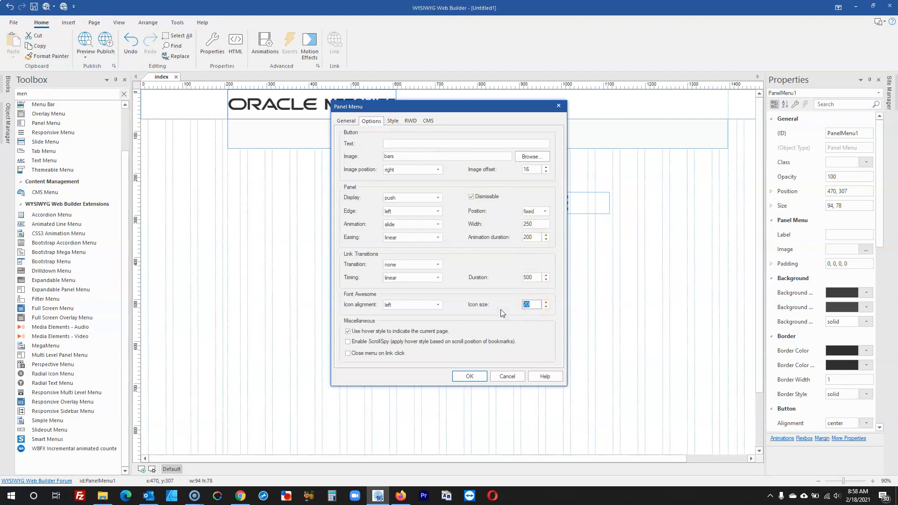
pyautogui.write('30')
pyautogui.click(465, 377)
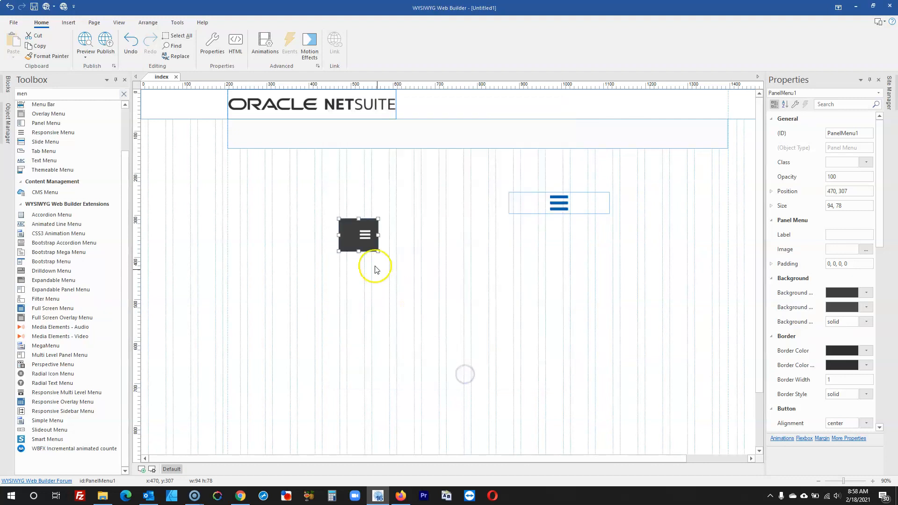
# - Try a Font Awesome icon size larger than 30 for the Panel Menu
pyautogui.doubleClick(364, 236)
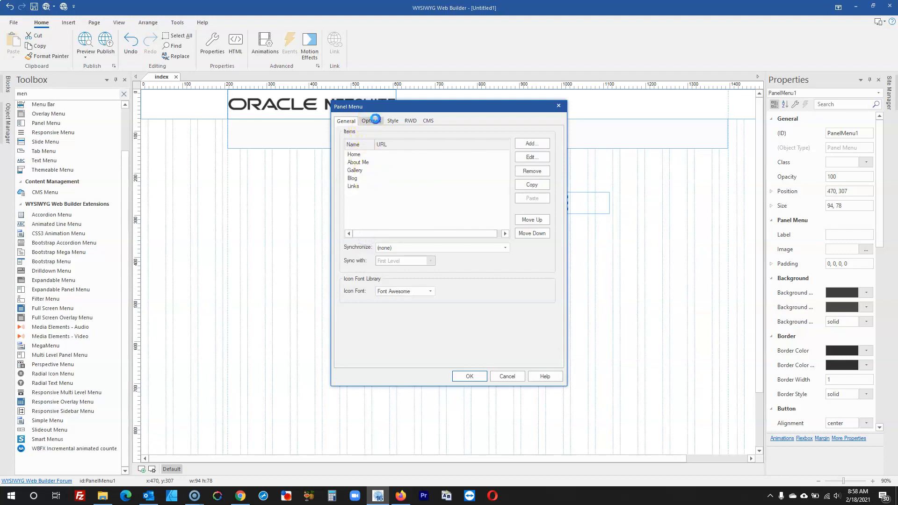
pyautogui.click(376, 120)
pyautogui.click(532, 305)
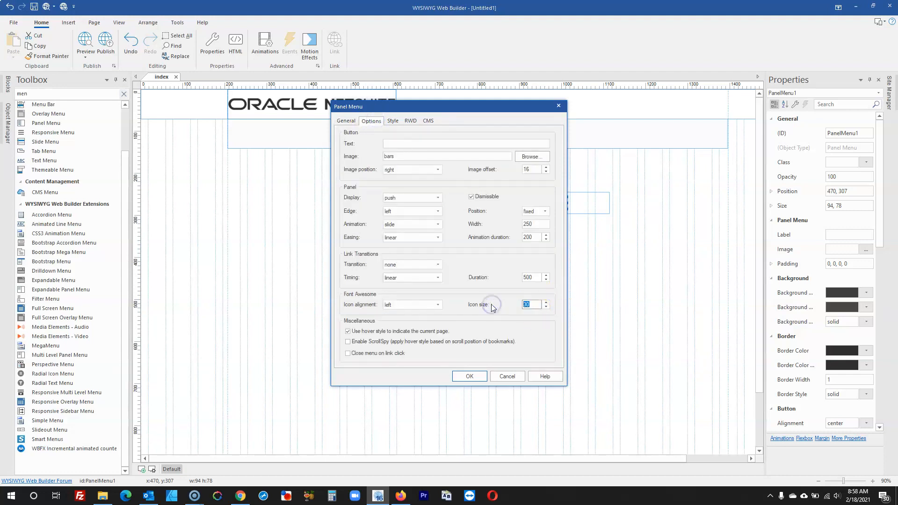
pyautogui.click(469, 376)
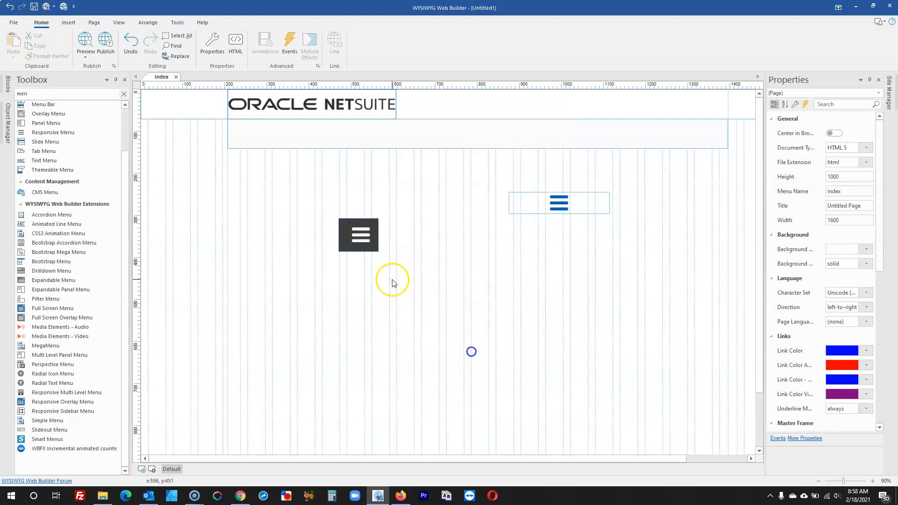
# - Set the Panel Menu's Font Awesome icon size to 40 and apply it
pyautogui.doubleClick(366, 239)
pyautogui.click(376, 121)
pyautogui.click(534, 304)
pyautogui.click(470, 376)
# - Review the Panel Menu's image position, panel edge and link transition options without changing them
pyautogui.doubleClick(364, 237)
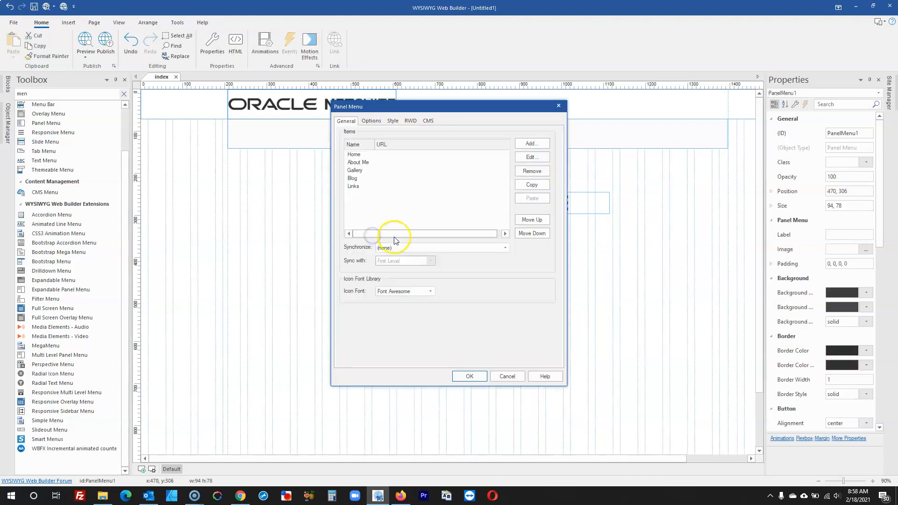
pyautogui.click(371, 120)
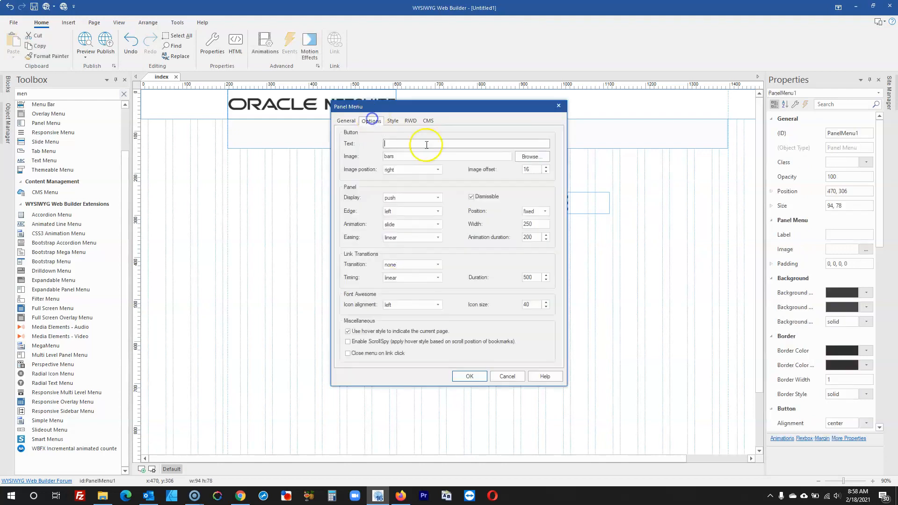
pyautogui.click(395, 170)
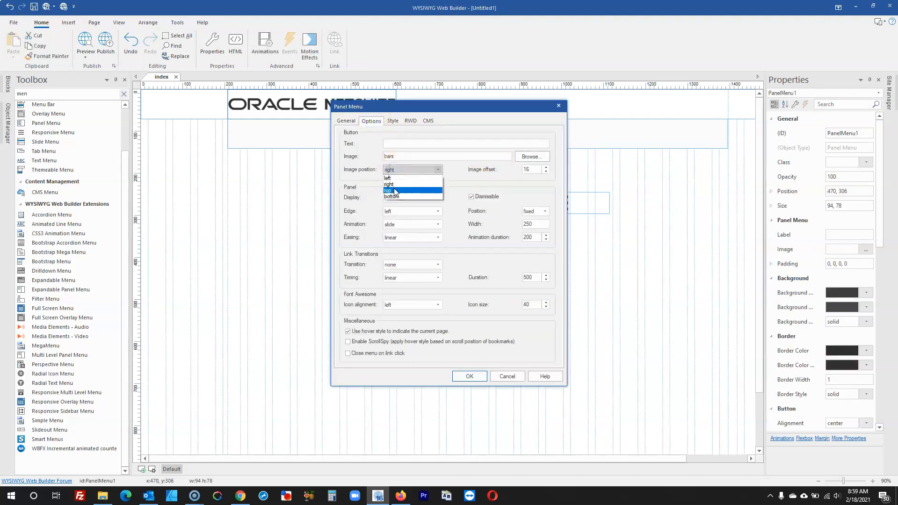
pyautogui.click(473, 177)
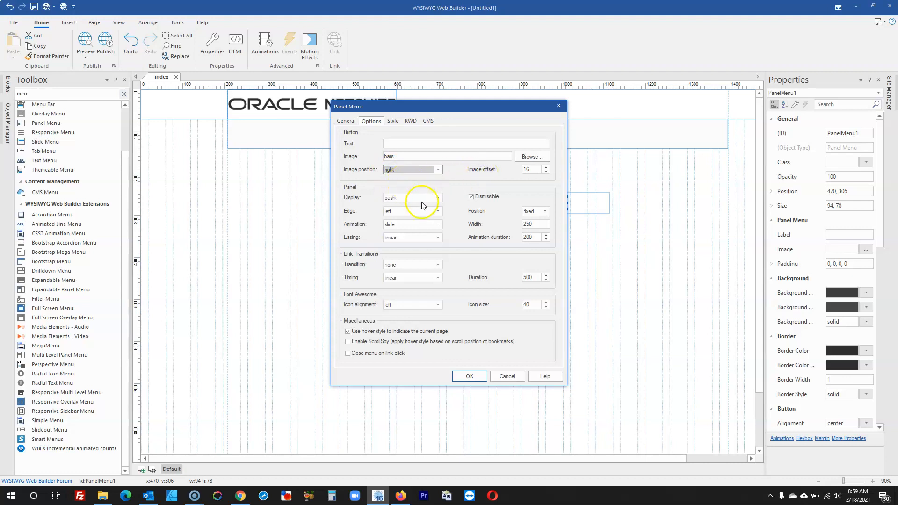
pyautogui.click(410, 210)
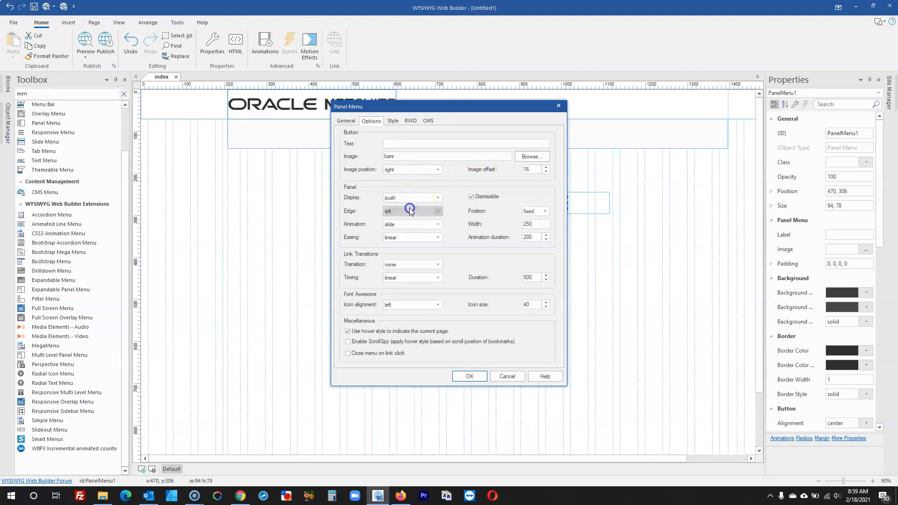
pyautogui.click(411, 211)
pyautogui.click(410, 211)
pyautogui.click(410, 210)
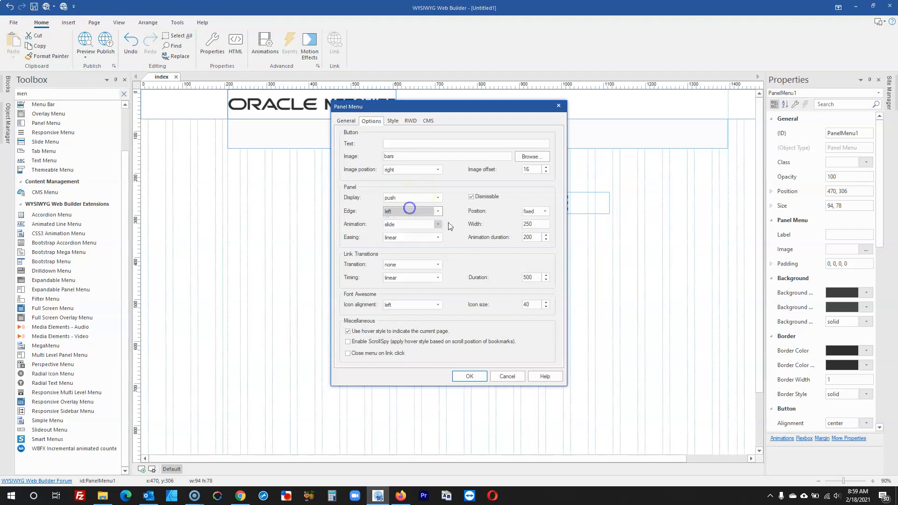
pyautogui.click(412, 265)
pyautogui.click(412, 264)
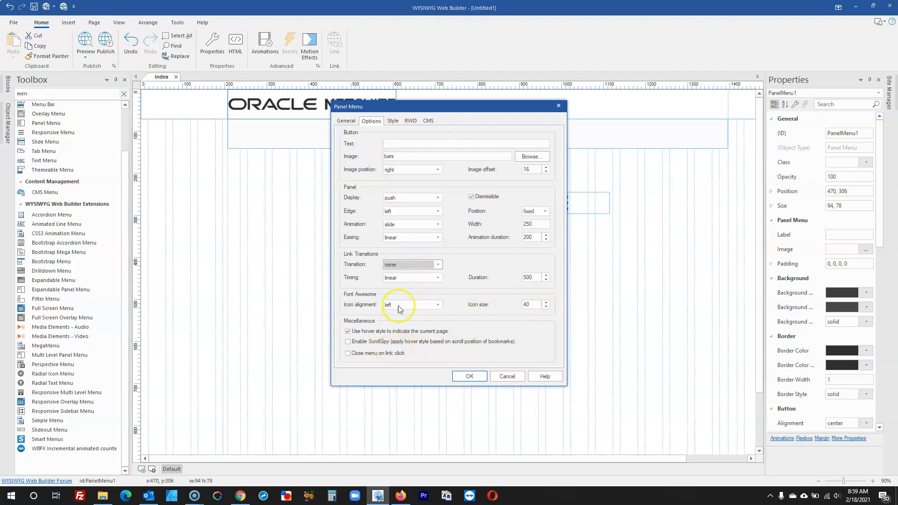
# - Enable closing the Panel Menu on link click, look over its style and responsive settings, and apply the changes
pyautogui.click(386, 357)
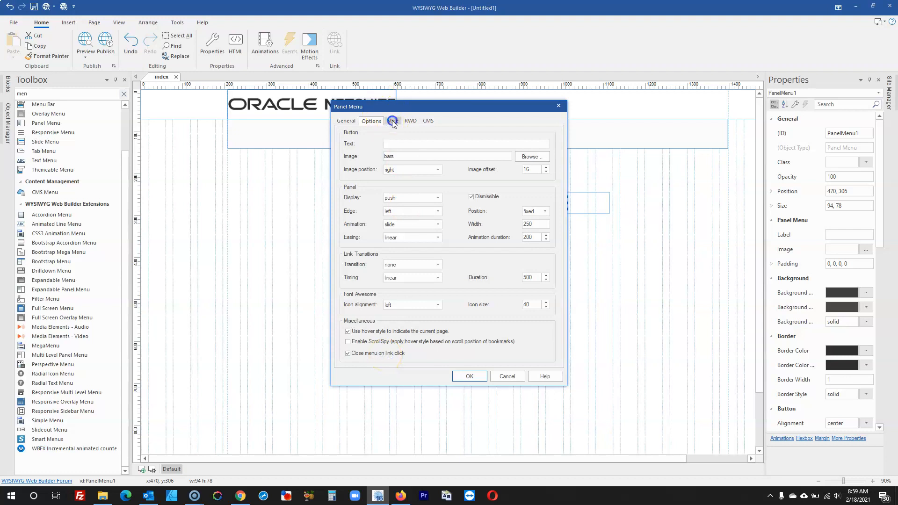
pyautogui.click(393, 122)
pyautogui.click(408, 121)
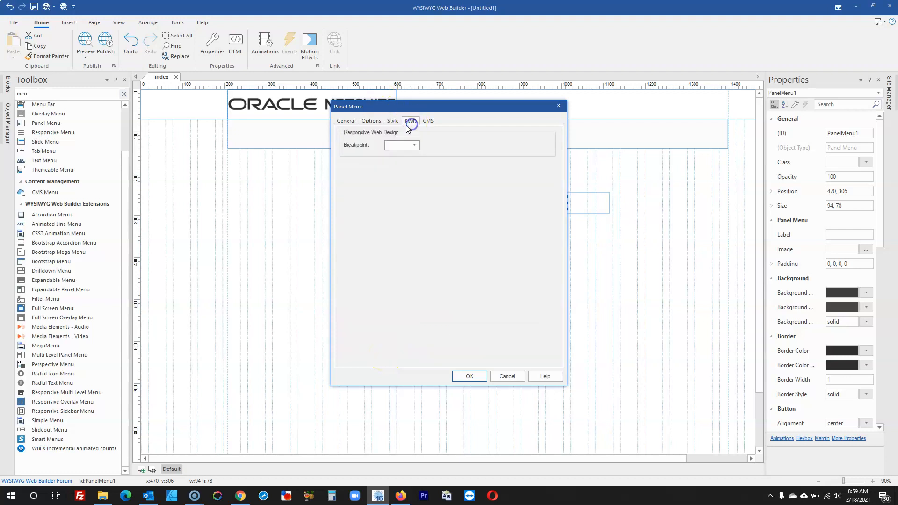
pyautogui.click(343, 120)
pyautogui.click(463, 377)
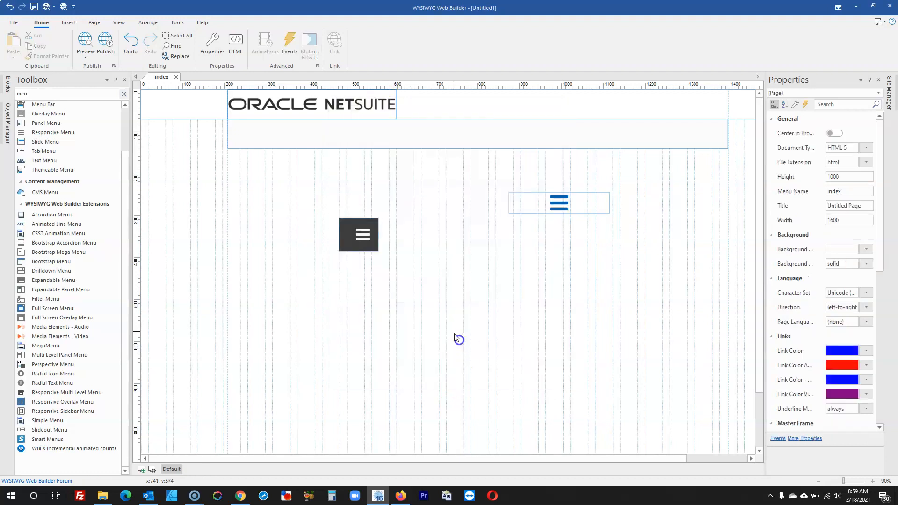
# - Try larger image offsets for the Panel Menu's bars icon to centre it on the button
pyautogui.doubleClick(357, 238)
pyautogui.click(373, 120)
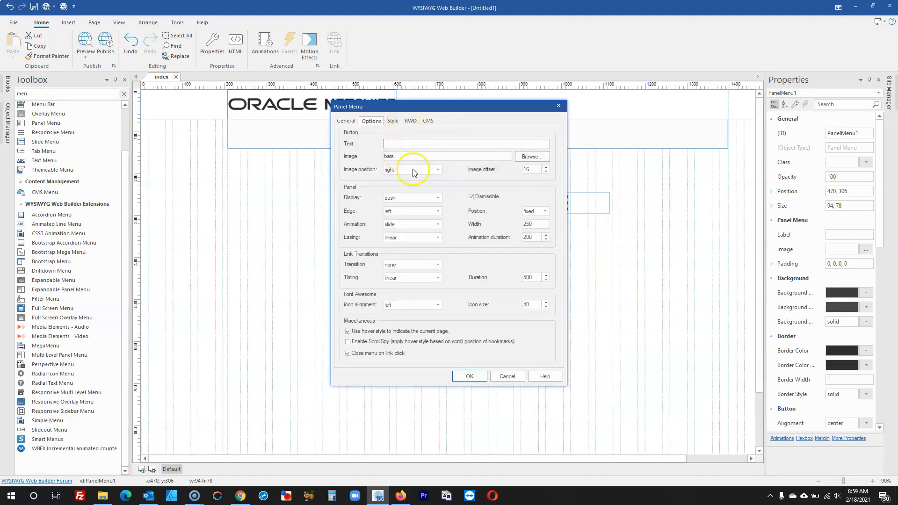
pyautogui.doubleClick(534, 171)
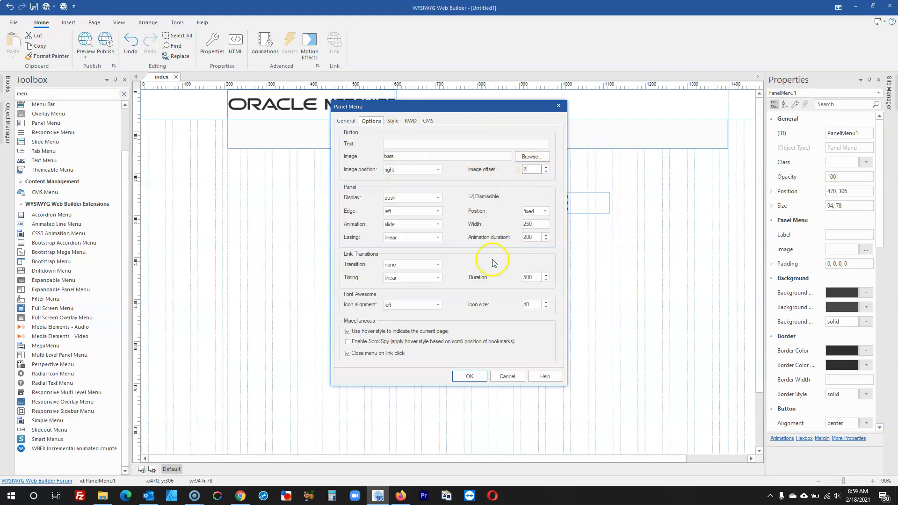
pyautogui.click(469, 376)
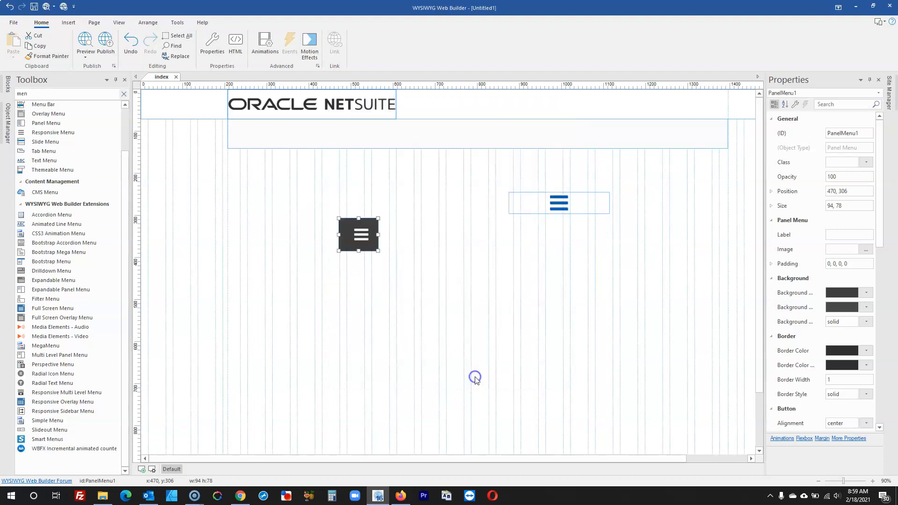
pyautogui.doubleClick(373, 236)
pyautogui.click(371, 121)
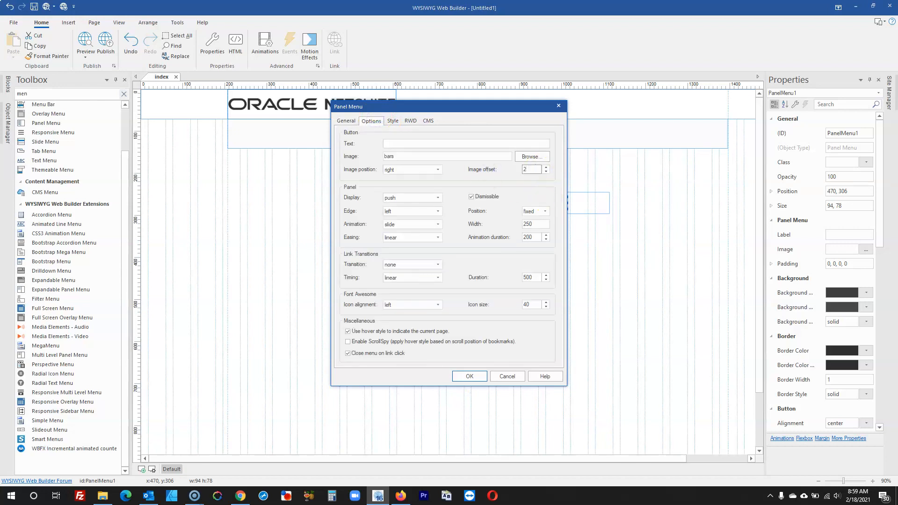
pyautogui.click(469, 376)
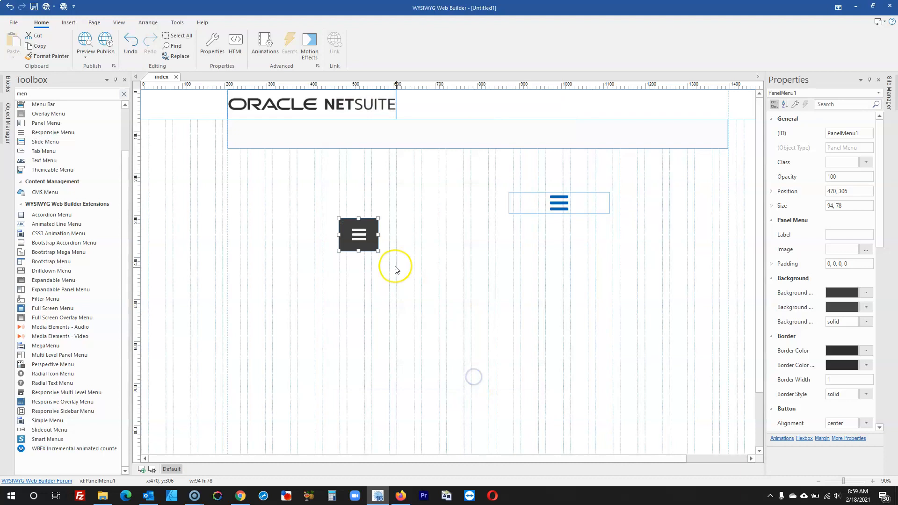
# - Shrink the Panel Menu button to about 61 wide by 51 high
pyautogui.doubleClick(367, 242)
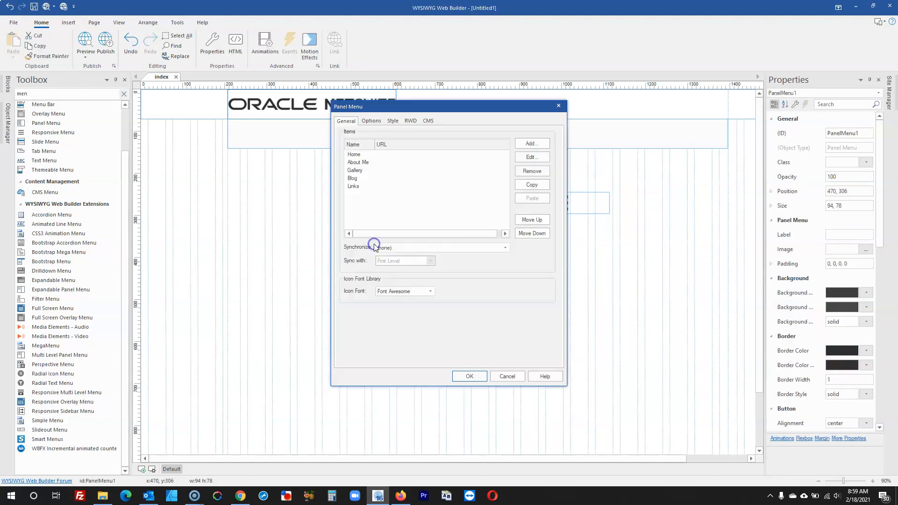
pyautogui.click(472, 375)
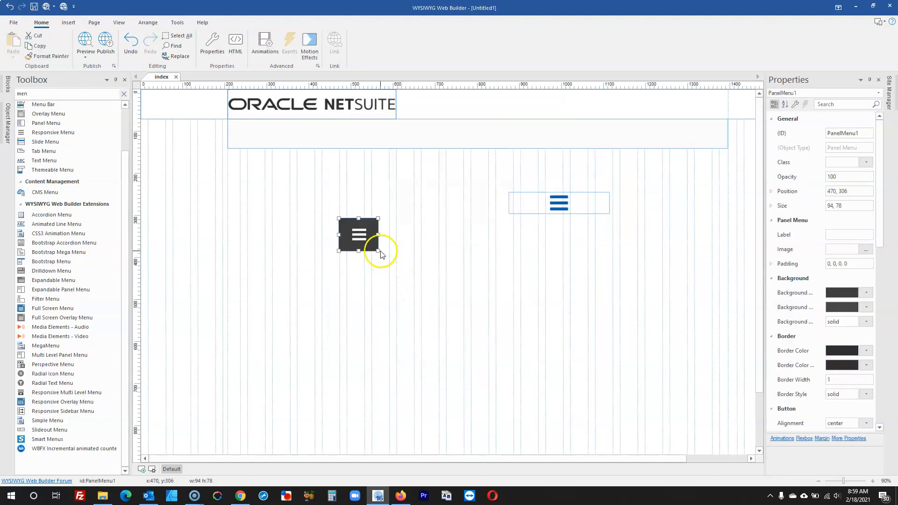
pyautogui.moveTo(378, 249); pyautogui.dragTo(365, 241)
pyautogui.click(377, 247)
# - Try an image offset of 16 for the bars icon on the resized Panel Menu button
pyautogui.doubleClick(350, 230)
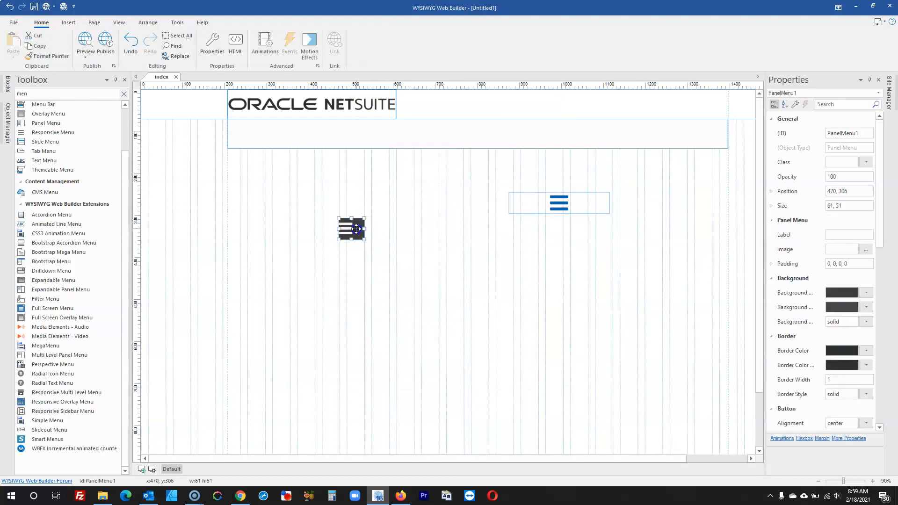
pyautogui.click(373, 119)
pyautogui.doubleClick(531, 169)
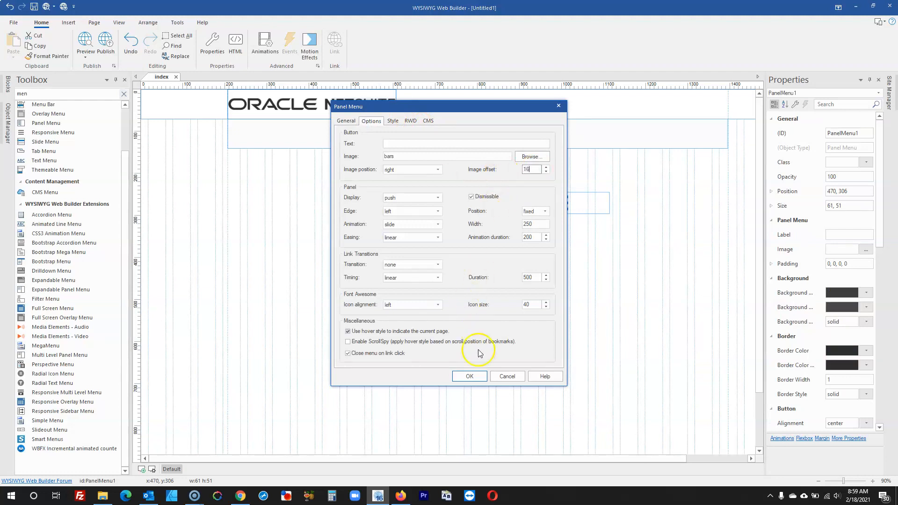
pyautogui.click(469, 376)
# - Set the Panel Menu's image offset to 10 and apply it
pyautogui.doubleClick(347, 219)
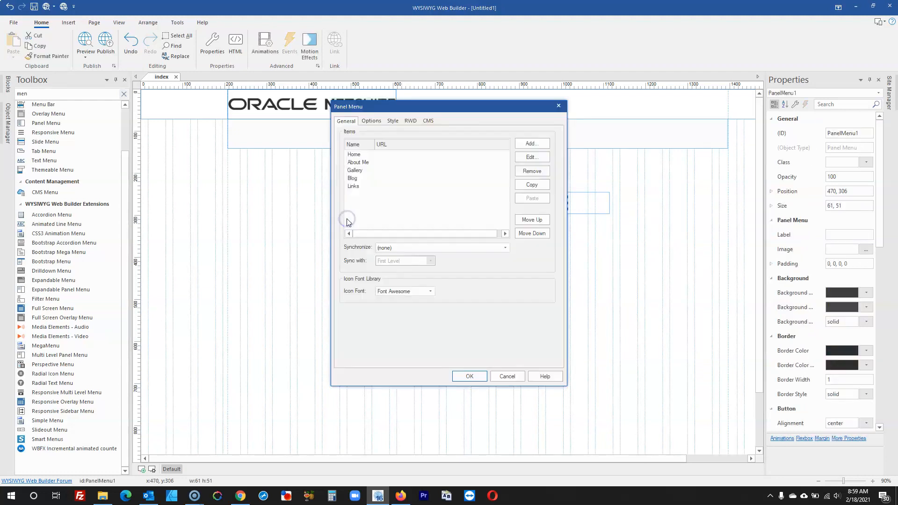
pyautogui.click(371, 120)
pyautogui.click(532, 169)
pyautogui.moveTo(531, 170); pyautogui.dragTo(509, 172)
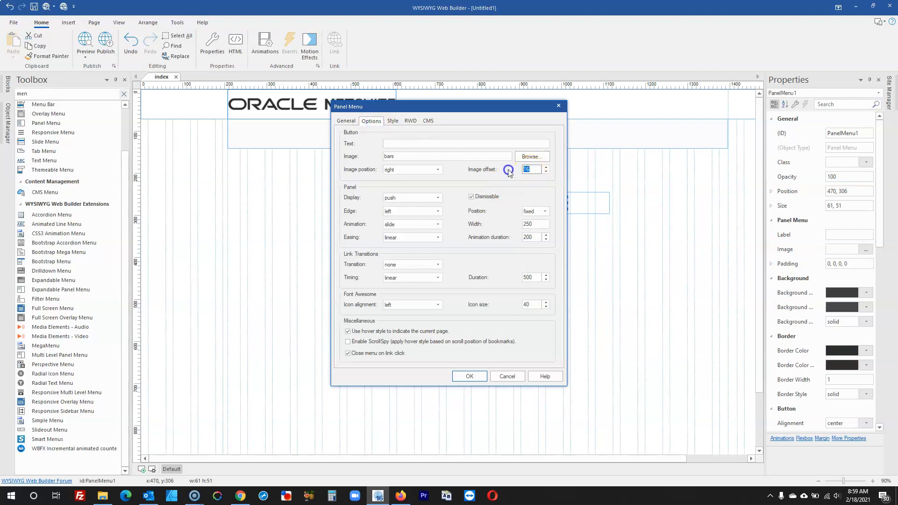
pyautogui.click(469, 376)
# - Move the Panel Menu to the right end of the header, at about position 1320, 10
pyautogui.click(415, 277)
pyautogui.click(348, 230)
pyautogui.click(391, 237)
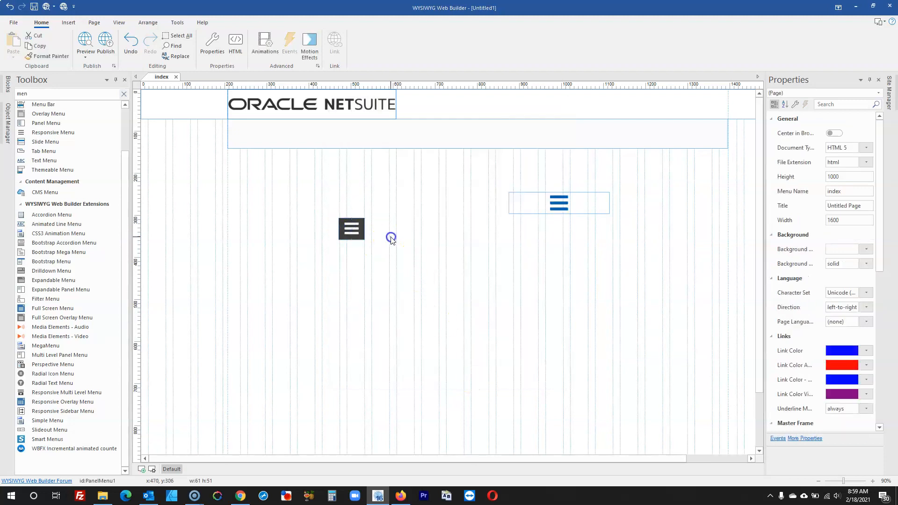
pyautogui.moveTo(357, 234); pyautogui.dragTo(714, 109)
# - Set the background color of the Panel Menu's button to white in its style properties
pyautogui.doubleClick(714, 109)
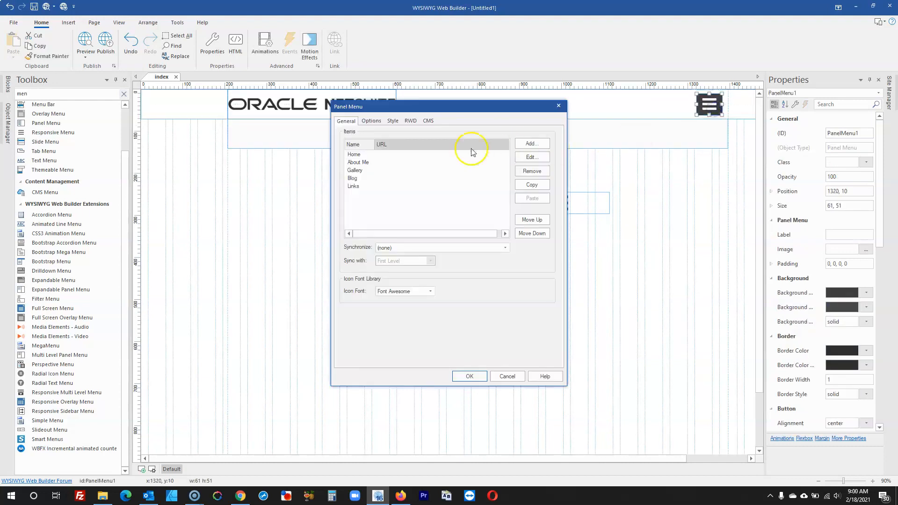
pyautogui.click(375, 121)
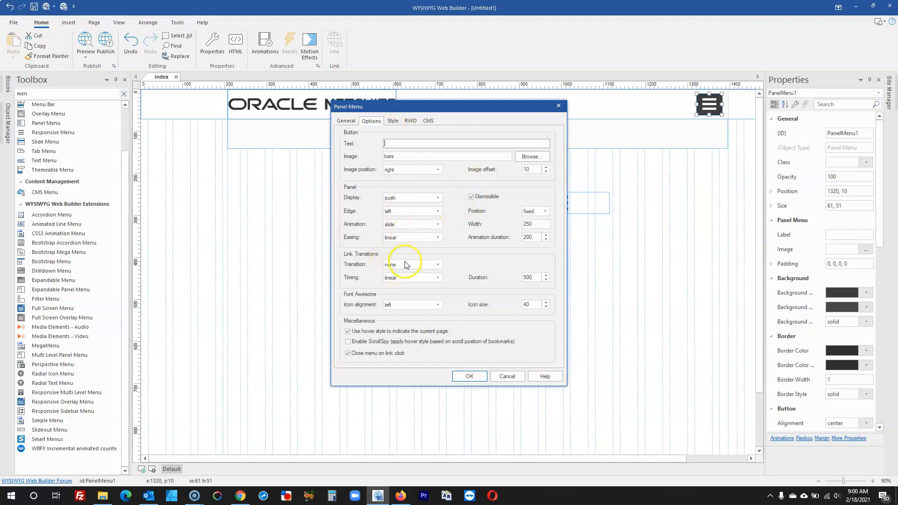
pyautogui.click(392, 122)
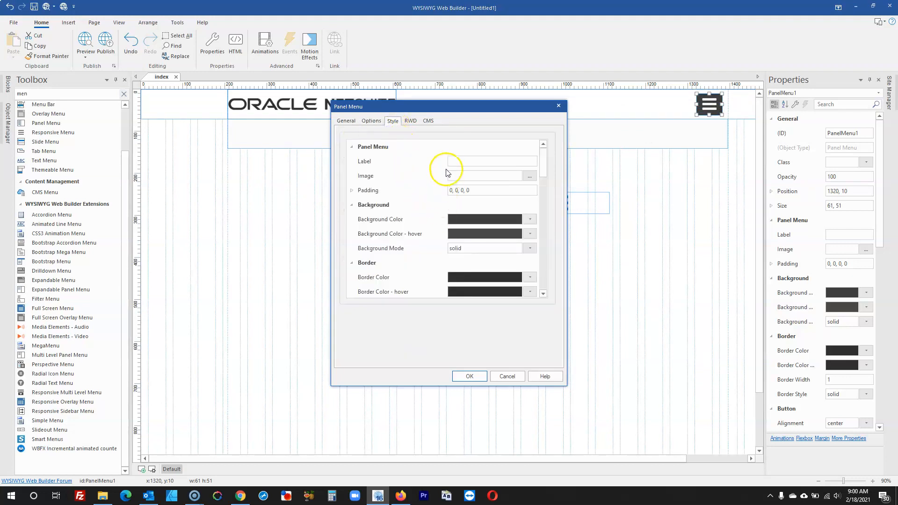
pyautogui.scroll(-1, 413, 187)
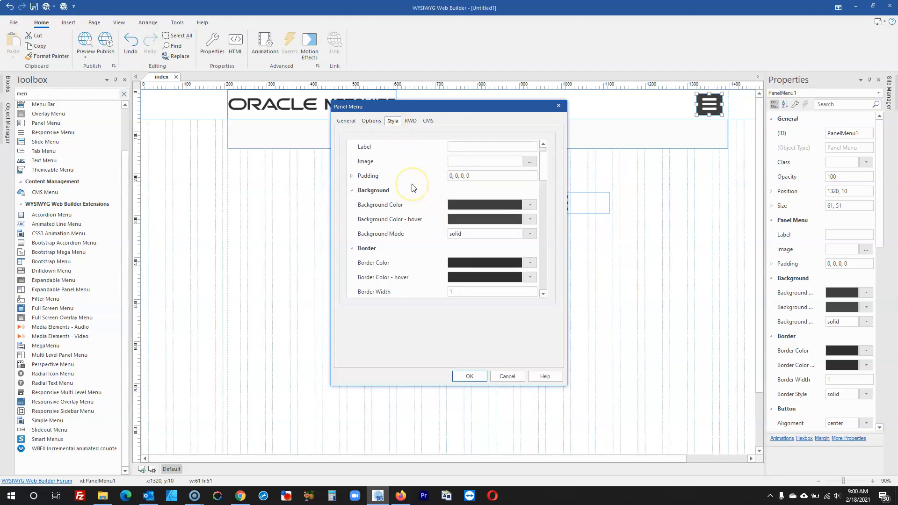
pyautogui.scroll(-10, 414, 188)
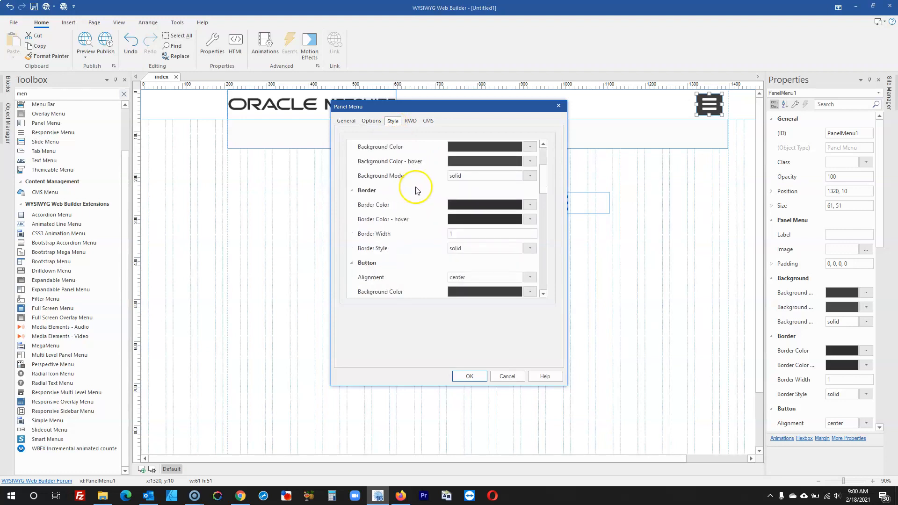
pyautogui.scroll(-13, 417, 190)
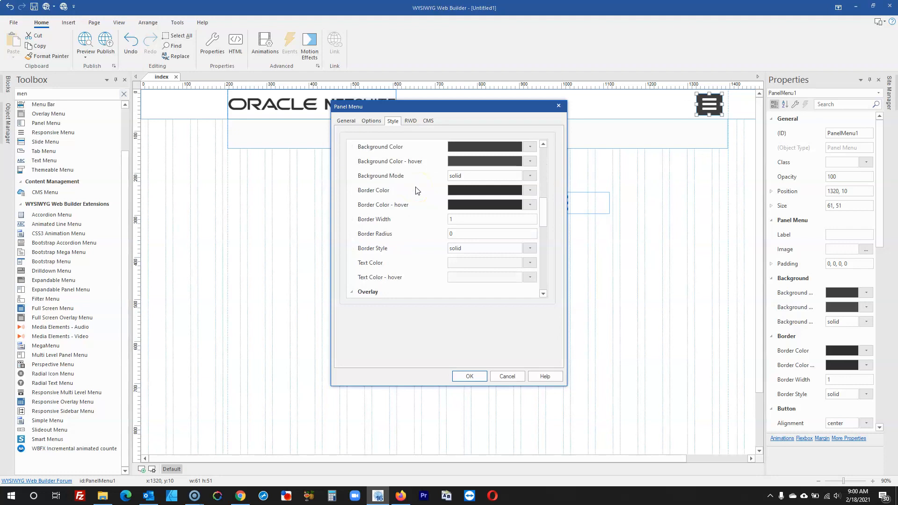
pyautogui.scroll(-12, 417, 190)
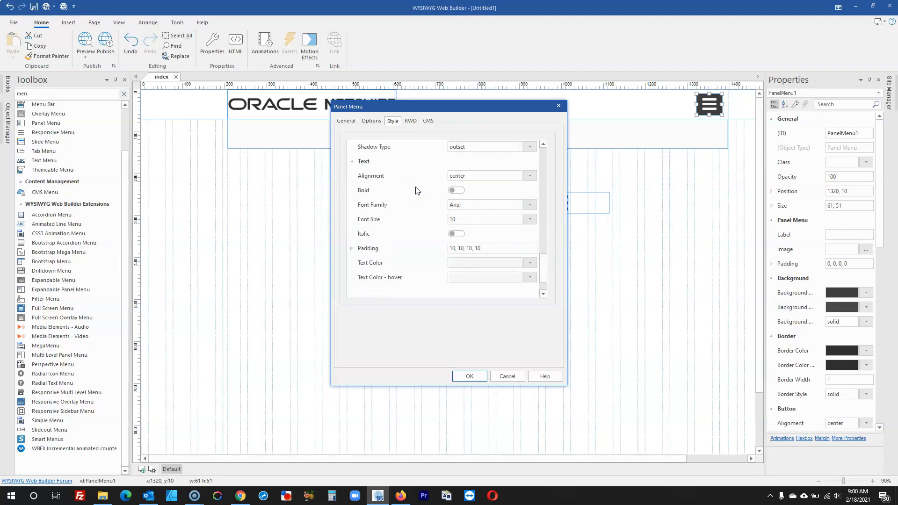
pyautogui.scroll(5, 417, 190)
pyautogui.scroll(6, 417, 190)
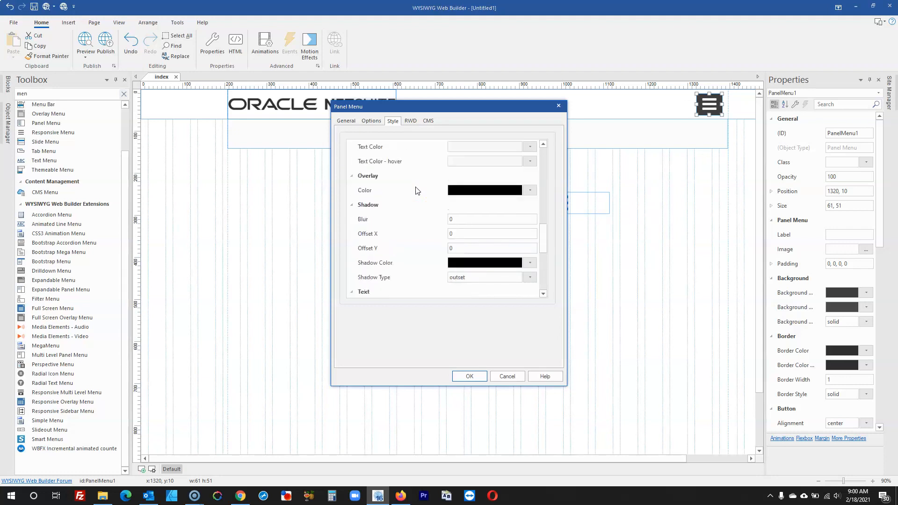
pyautogui.scroll(6, 417, 190)
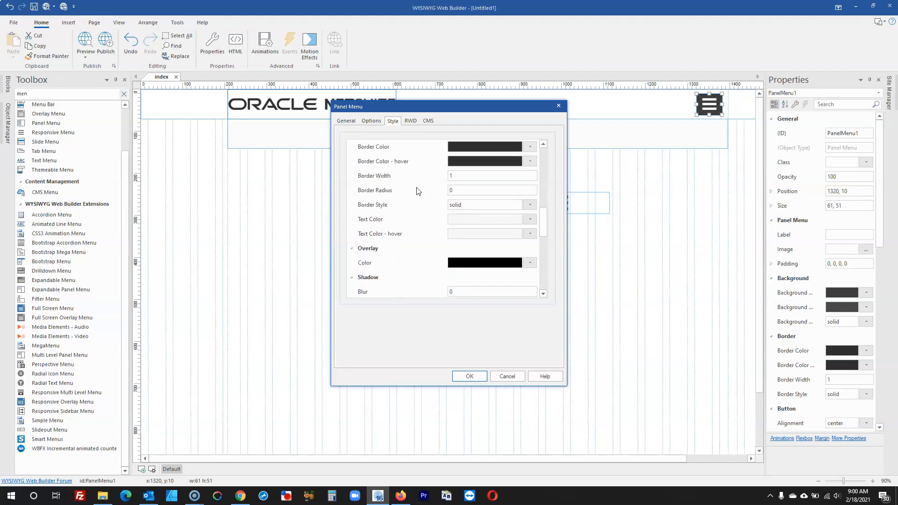
pyautogui.scroll(5, 417, 190)
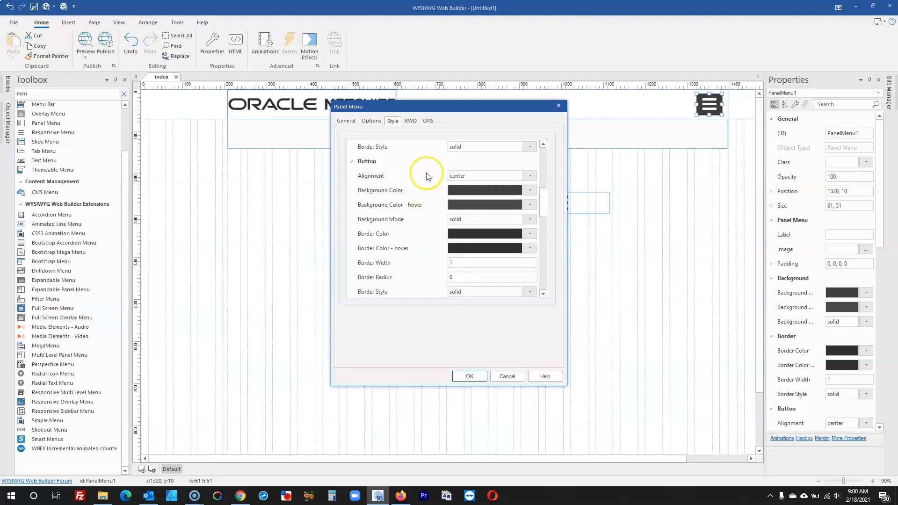
pyautogui.click(461, 195)
pyautogui.click(523, 194)
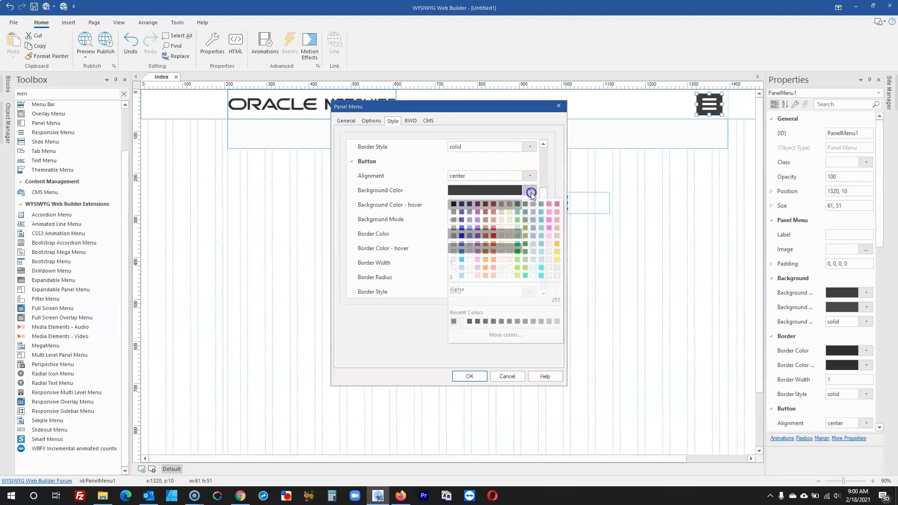
pyautogui.click(454, 276)
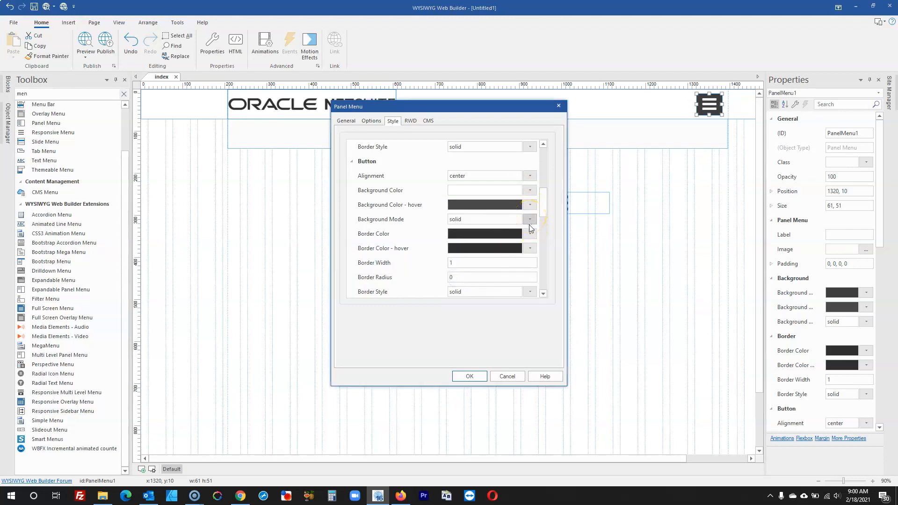
# - Set the button's text color to dark gray and apply the Panel Menu style changes
pyautogui.scroll(-2, 529, 225)
pyautogui.scroll(-1, 532, 231)
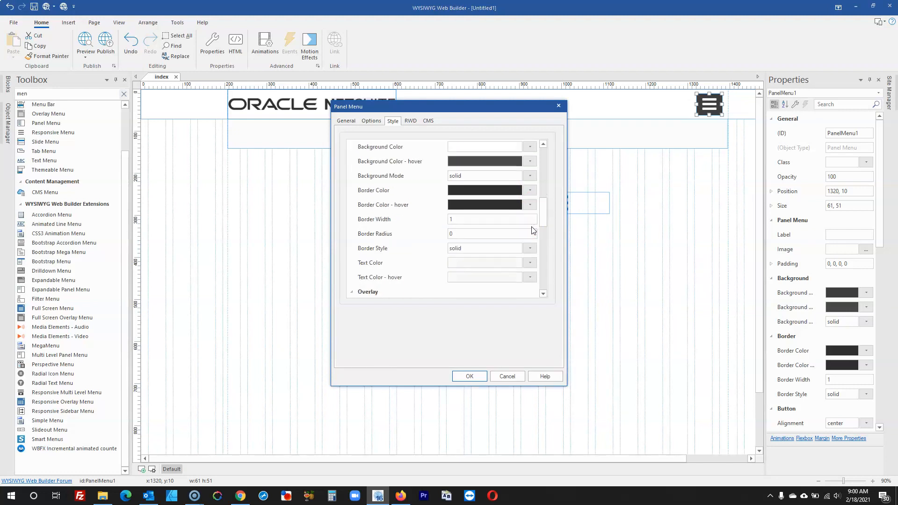
pyautogui.scroll(1, 532, 231)
pyautogui.scroll(-1, 531, 230)
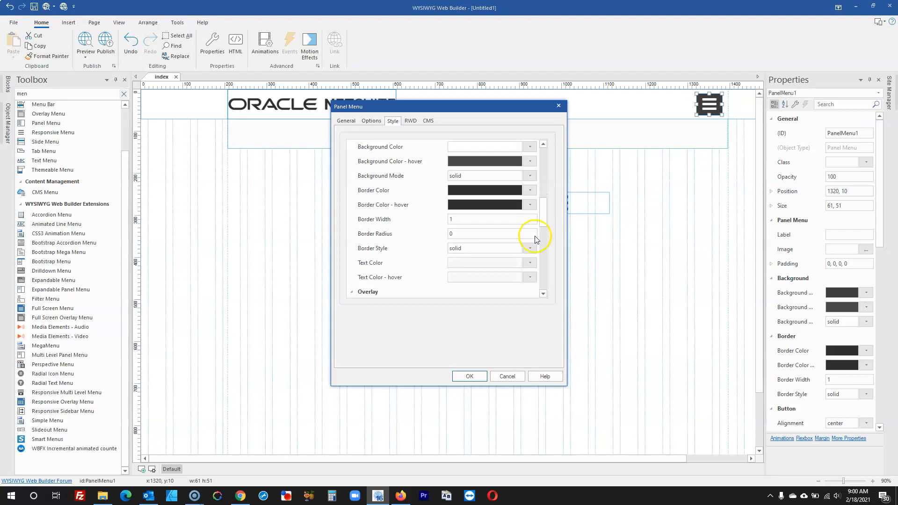
pyautogui.click(530, 262)
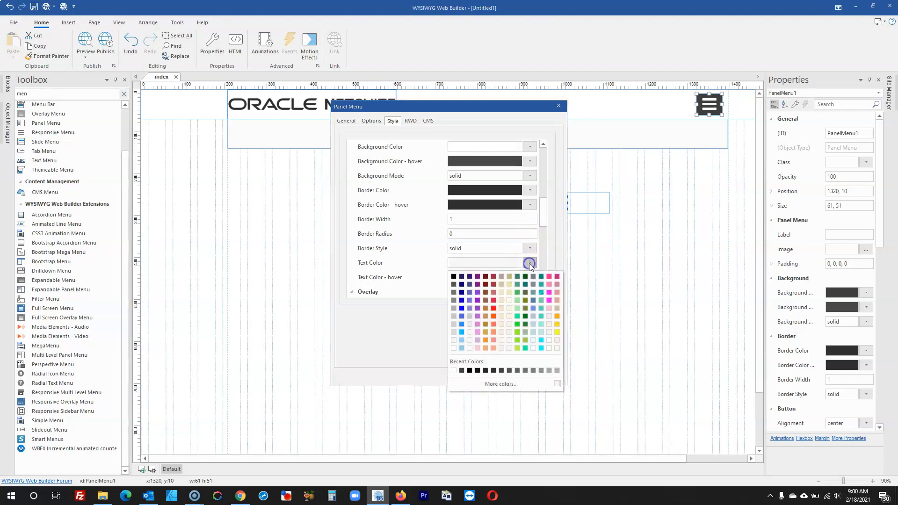
pyautogui.click(458, 285)
pyautogui.click(468, 374)
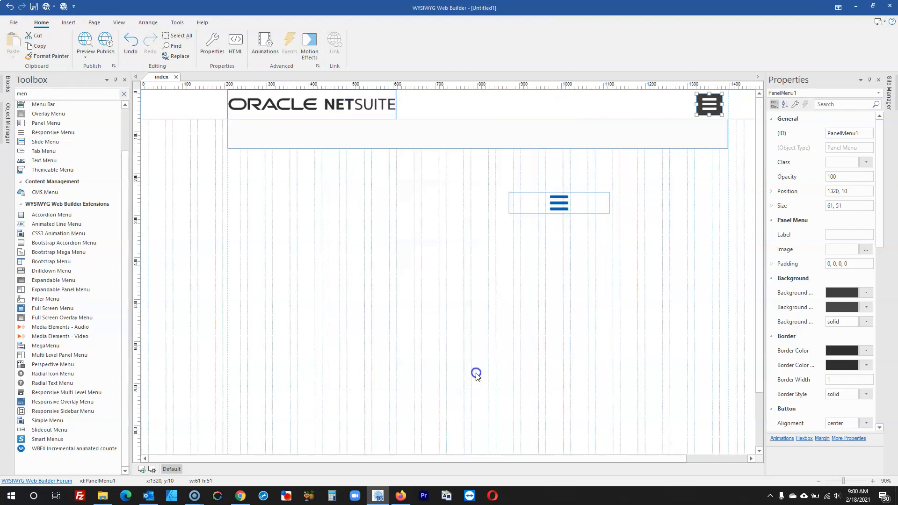
pyautogui.click(736, 287)
# - Set the border width of the Panel Menu's button to 0 and apply it
pyautogui.doubleClick(709, 102)
pyautogui.click(372, 121)
pyautogui.click(394, 121)
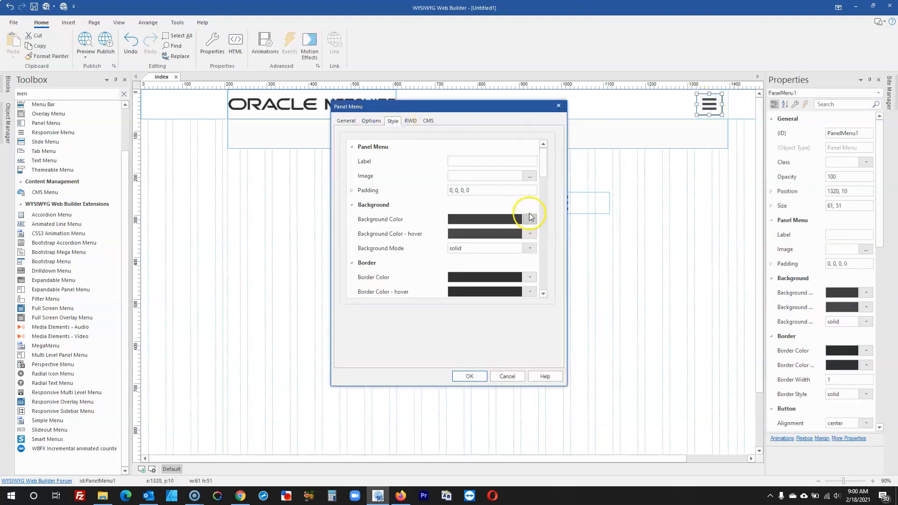
pyautogui.scroll(-3, 531, 217)
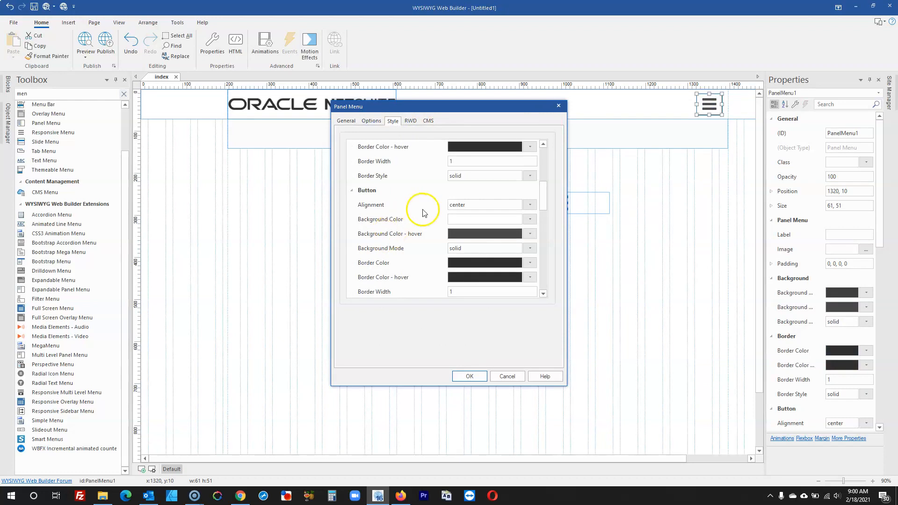
pyautogui.scroll(-1, 423, 212)
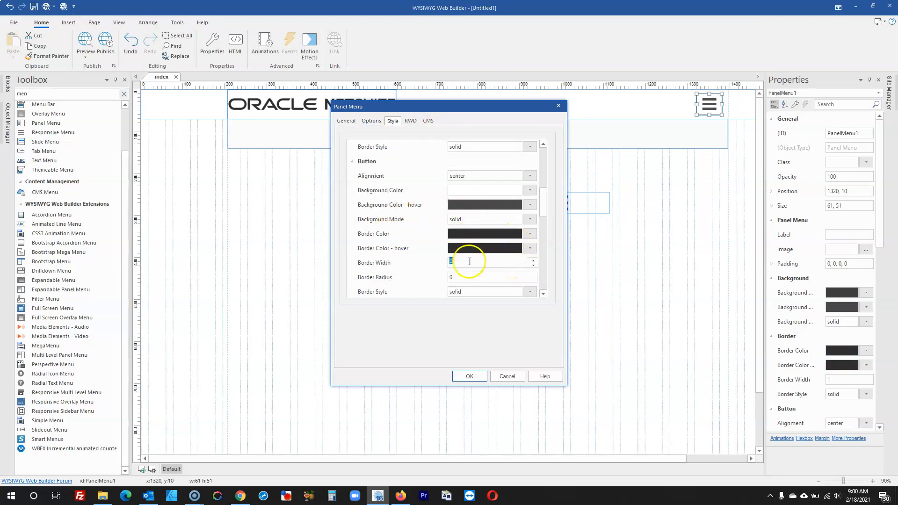
pyautogui.click(471, 376)
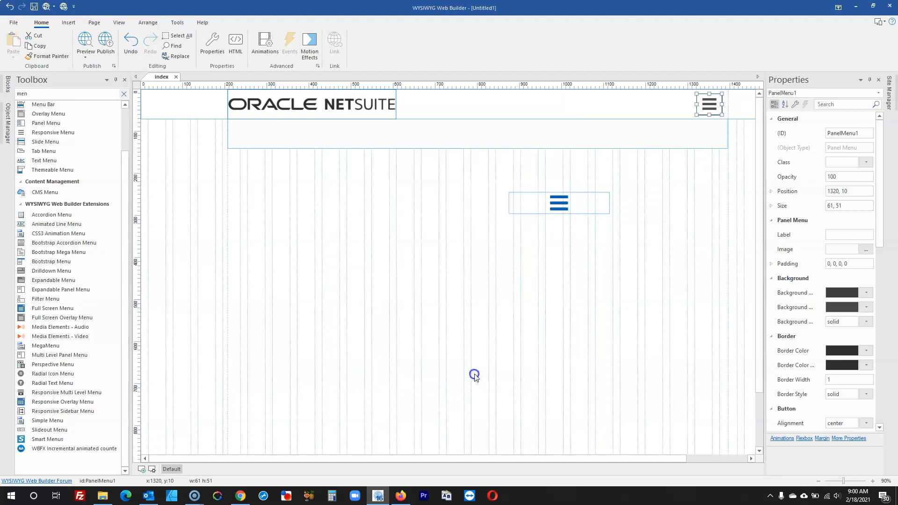
pyautogui.click(603, 312)
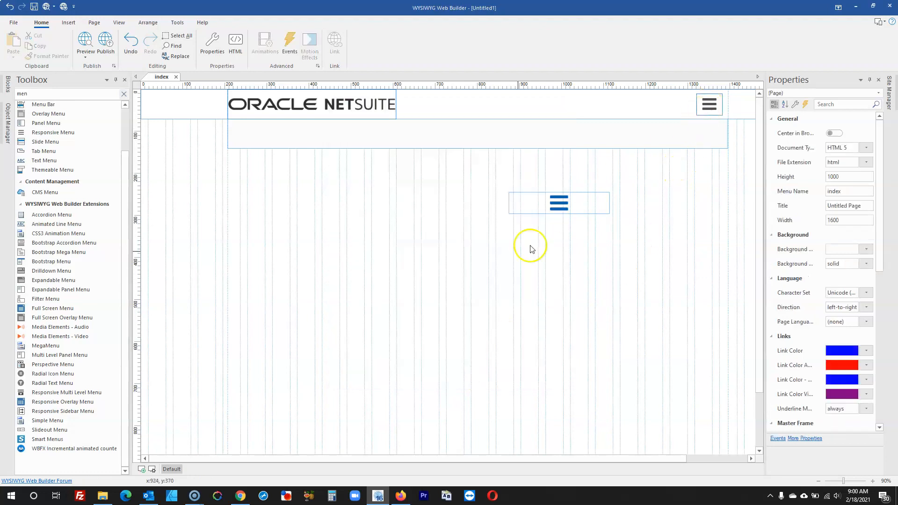
# - Save the project as blog.wbs in the client's folder inside WYSIWYG Private Websites
pyautogui.click(574, 198)
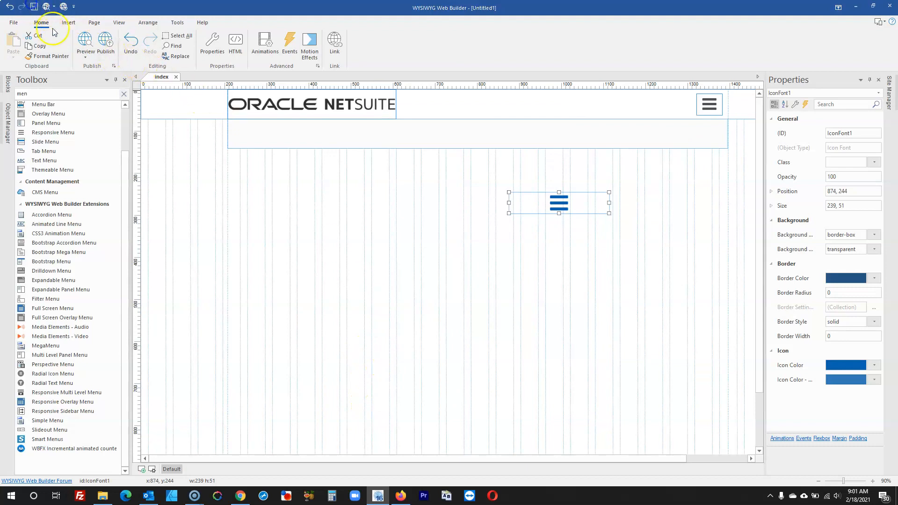
pyautogui.click(498, 200)
pyautogui.click(497, 200)
pyautogui.click(497, 200)
pyautogui.click(497, 200)
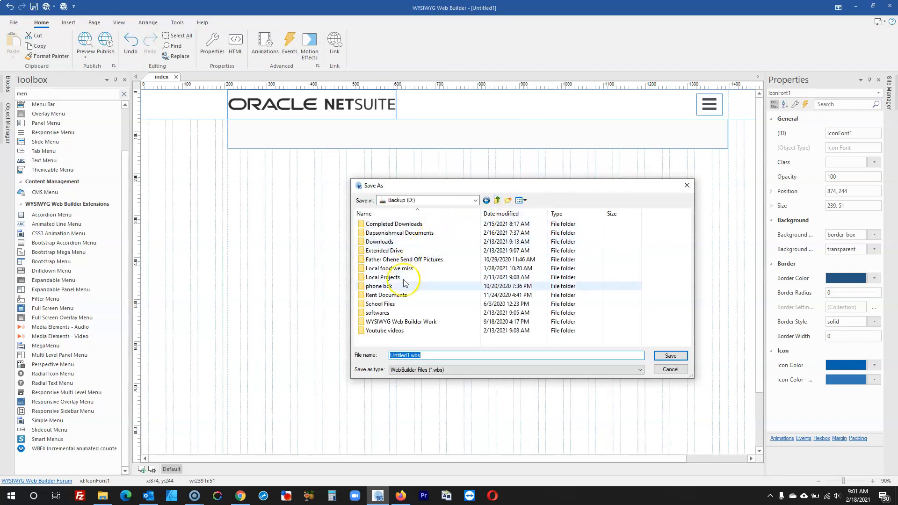
pyautogui.doubleClick(389, 325)
pyautogui.doubleClick(388, 269)
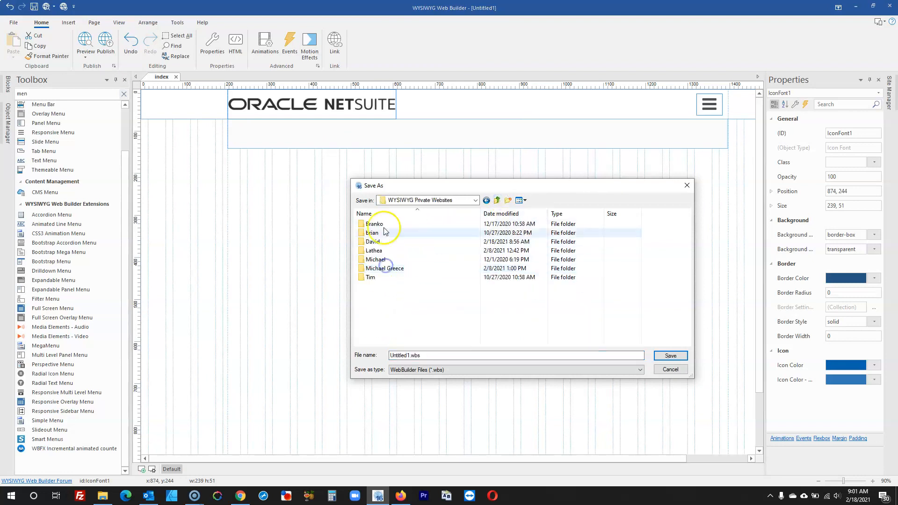
pyautogui.click(378, 242)
pyautogui.doubleClick(378, 242)
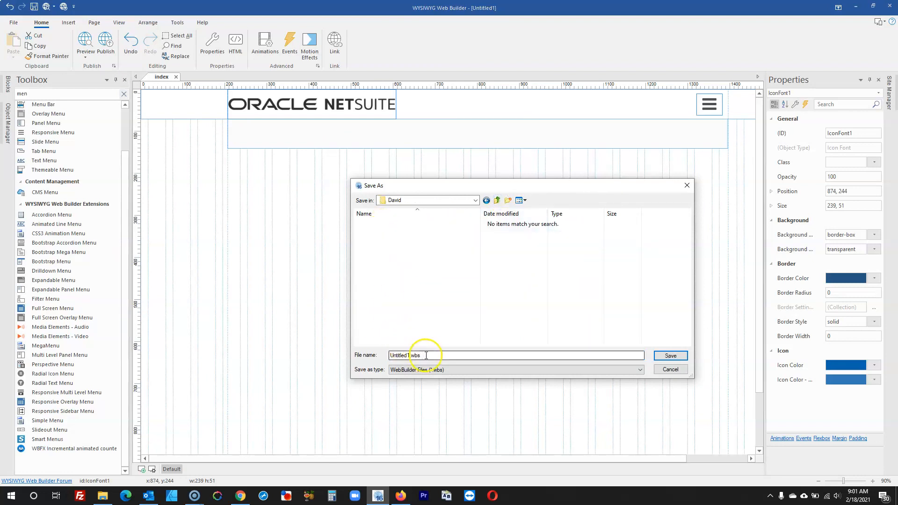
pyautogui.press('Return')
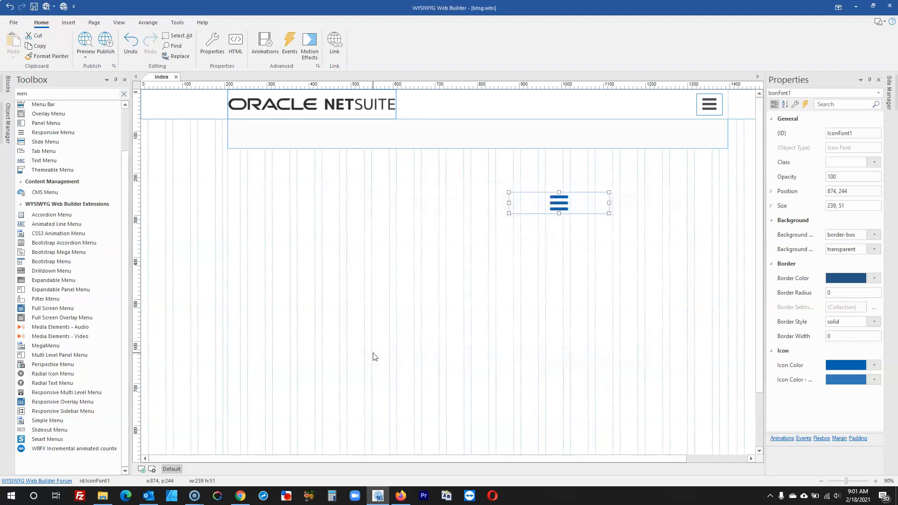
pyautogui.click(471, 311)
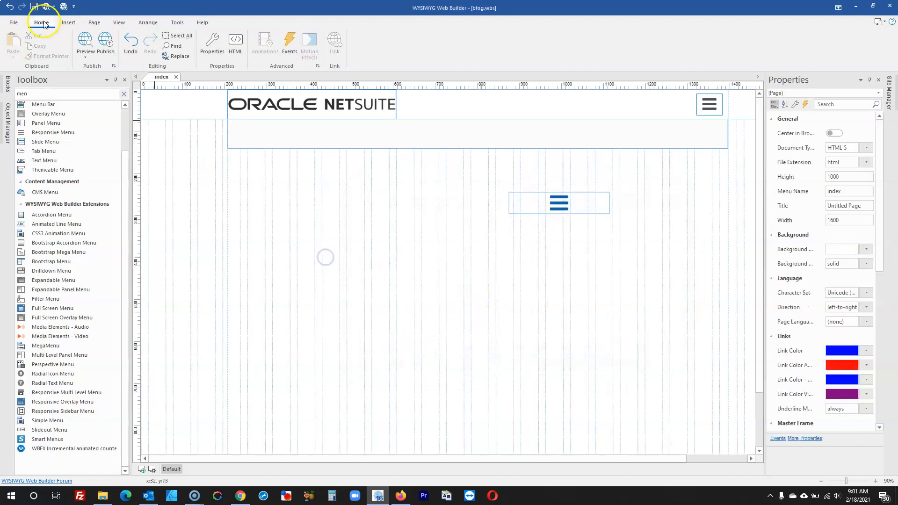
# - Preview the page in the browser and open the header's Panel Menu to check its behaviour
pyautogui.click(89, 39)
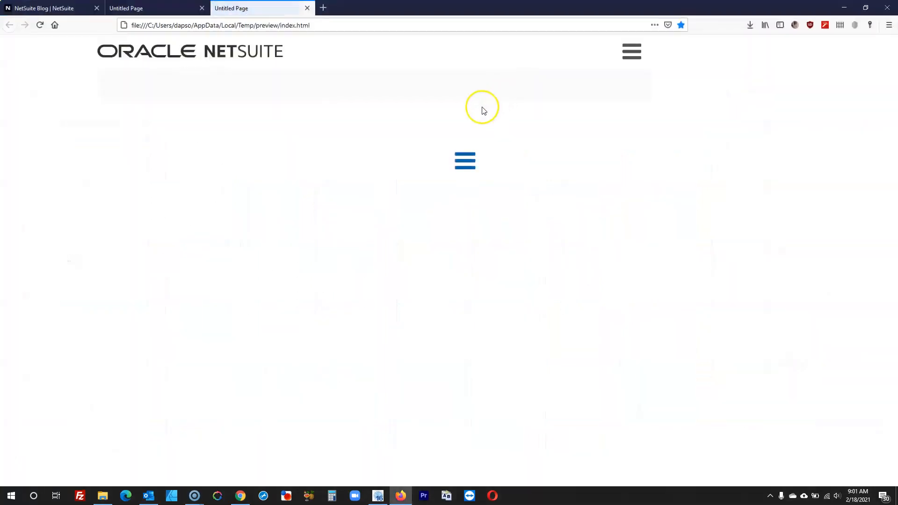
pyautogui.click(637, 54)
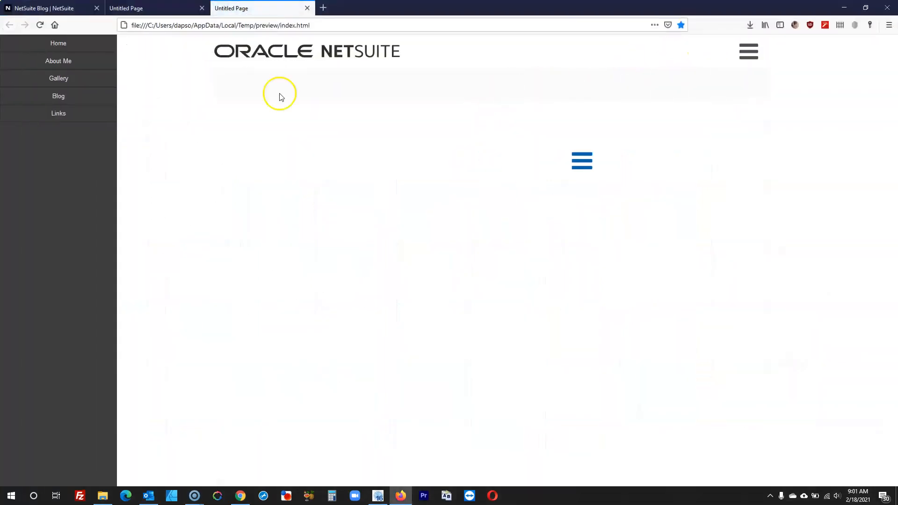
pyautogui.click(845, 8)
# - Set the page alignment in the page properties so the page is centered in the browser
pyautogui.rightClick(359, 237)
pyautogui.click(394, 360)
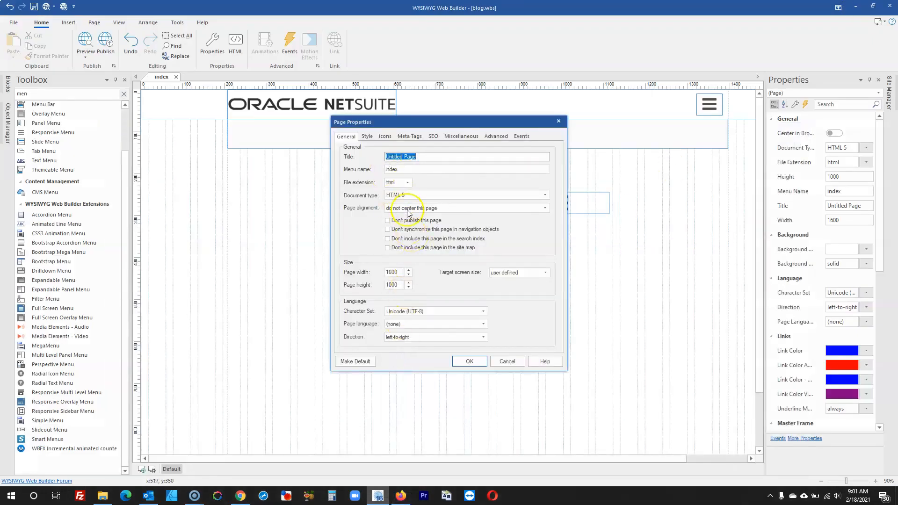
pyautogui.click(408, 213)
pyautogui.click(412, 223)
pyautogui.click(469, 361)
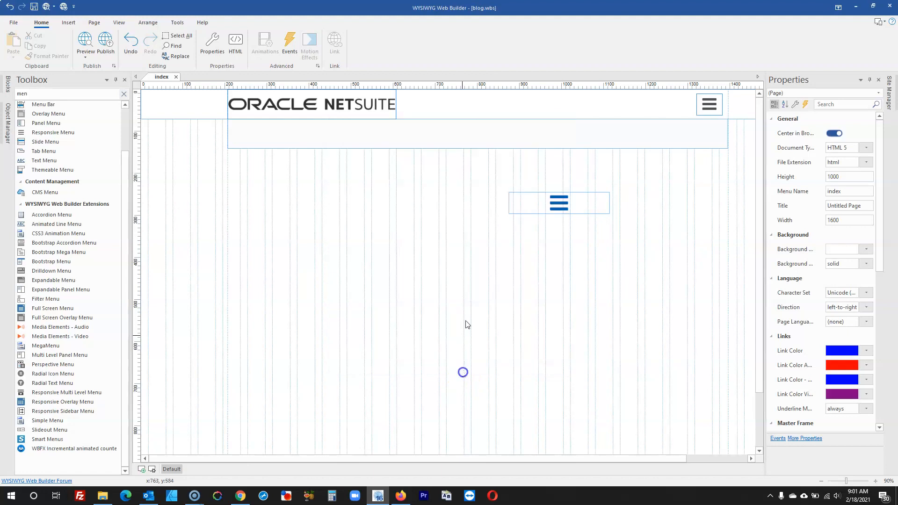
# - Set the Panel Menu's panel position to static and its edge to right, keeping the push display
pyautogui.click(705, 108)
pyautogui.doubleClick(704, 105)
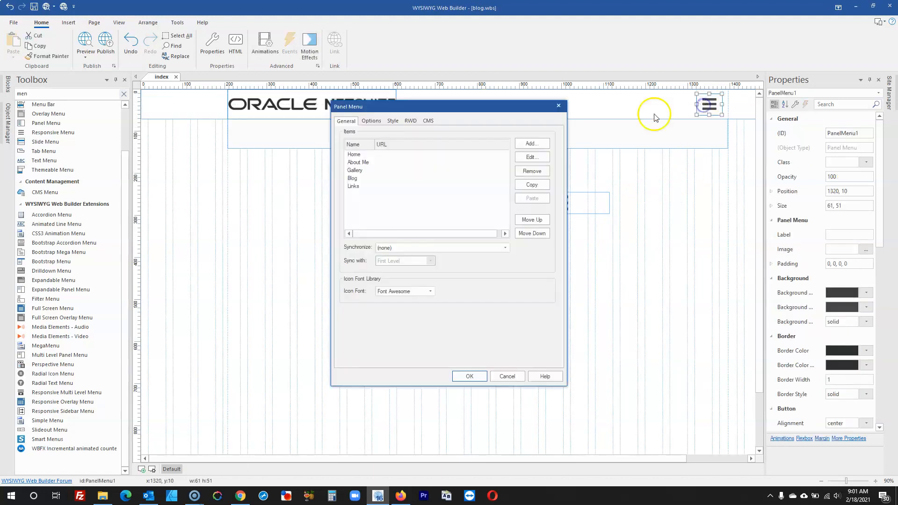
pyautogui.click(376, 121)
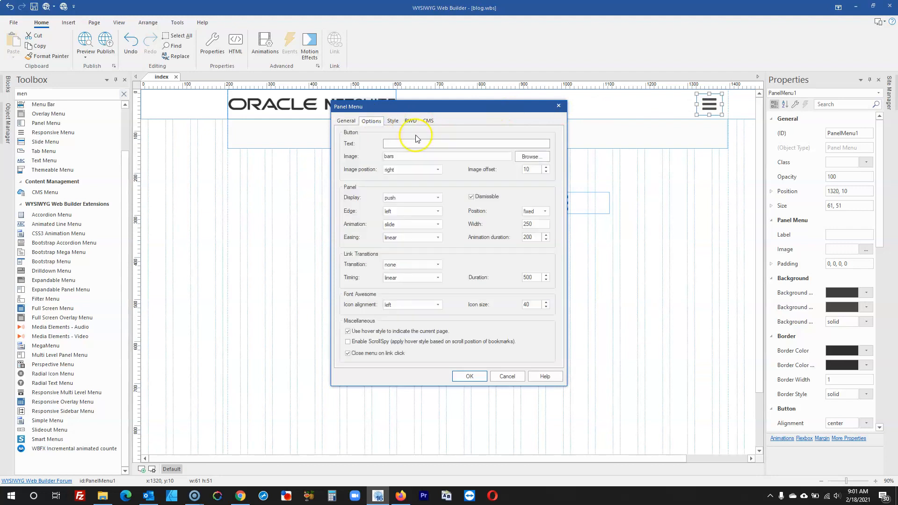
pyautogui.click(406, 171)
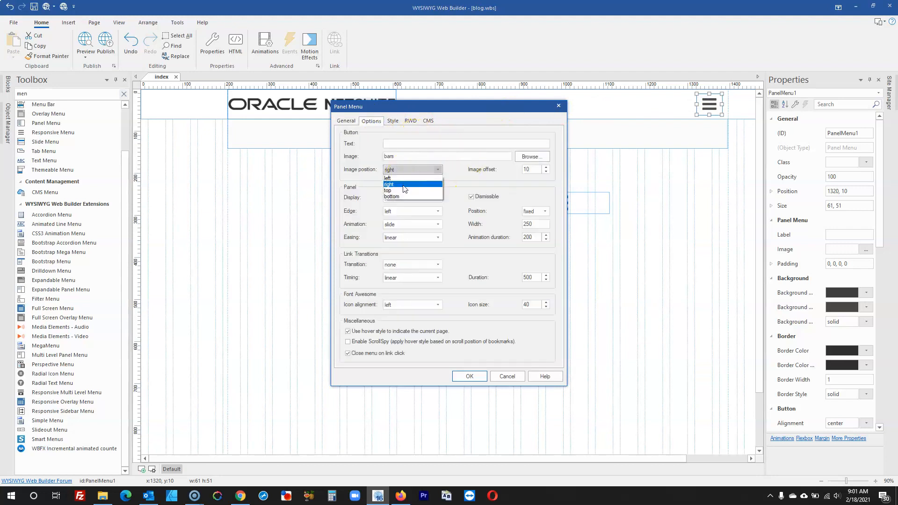
pyautogui.click(541, 211)
pyautogui.click(541, 211)
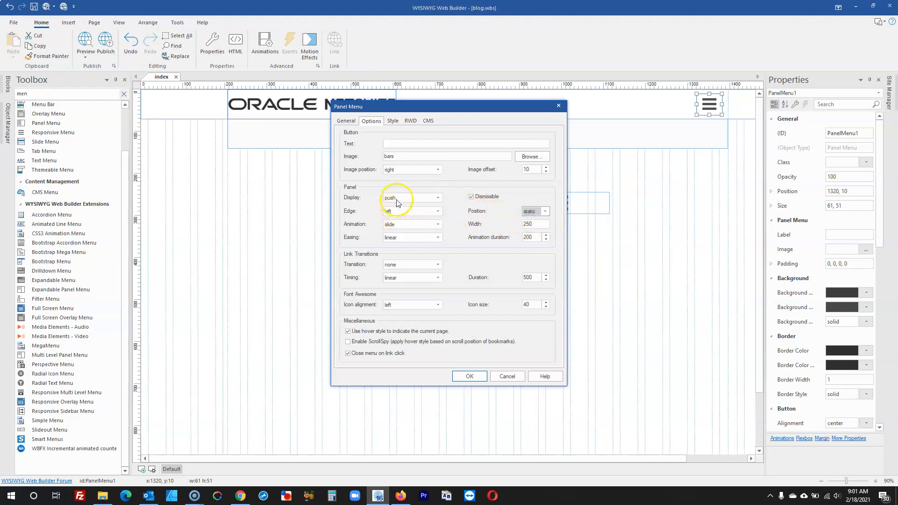
pyautogui.click(402, 215)
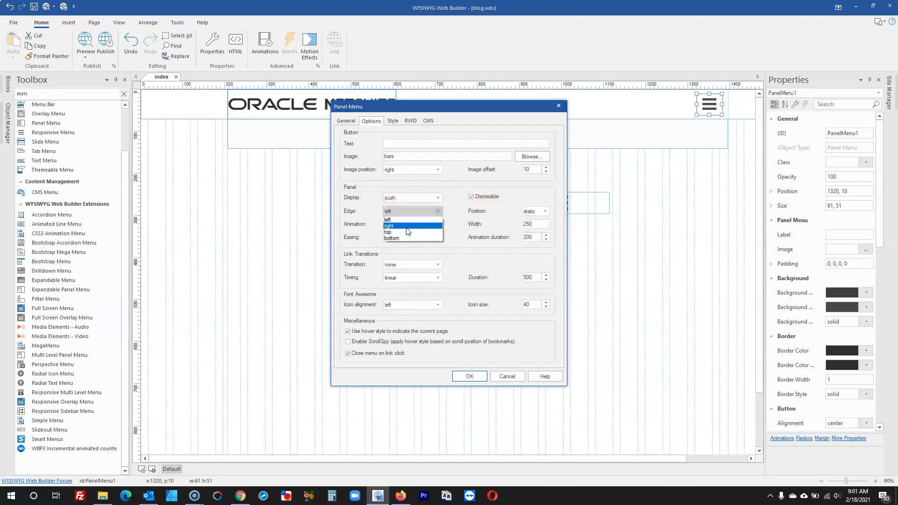
pyautogui.click(406, 226)
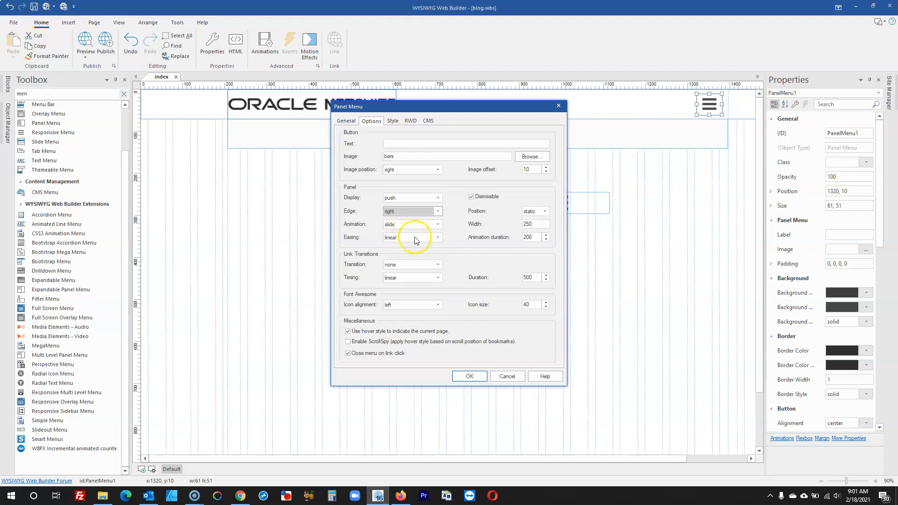
pyautogui.click(410, 197)
pyautogui.click(412, 198)
pyautogui.click(468, 376)
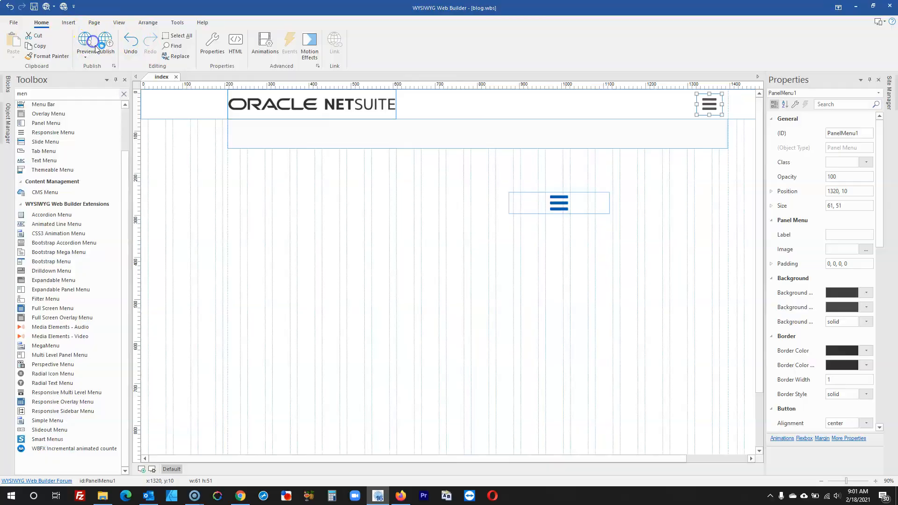
# - Preview the page, open the Panel Menu, and compare it with the hamburger menu on the NetSuite blog
pyautogui.click(96, 48)
pyautogui.click(705, 51)
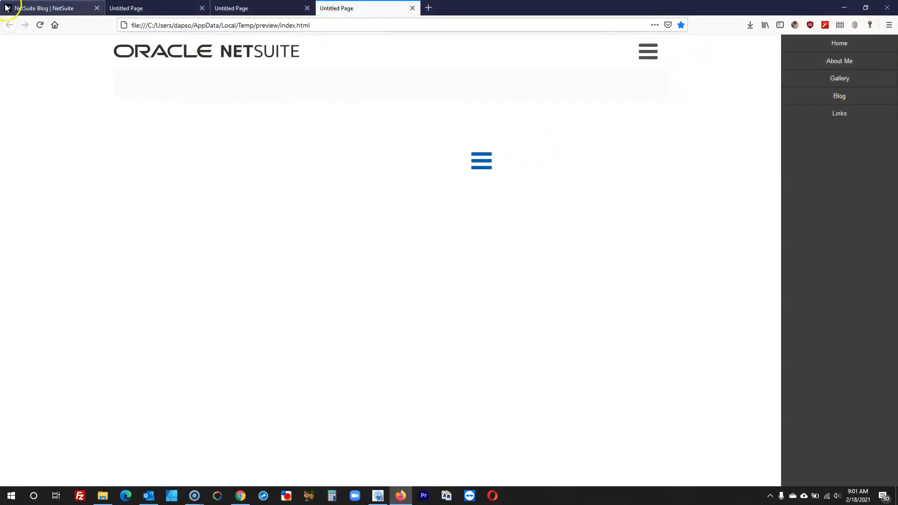
pyautogui.click(7, 8)
pyautogui.click(717, 55)
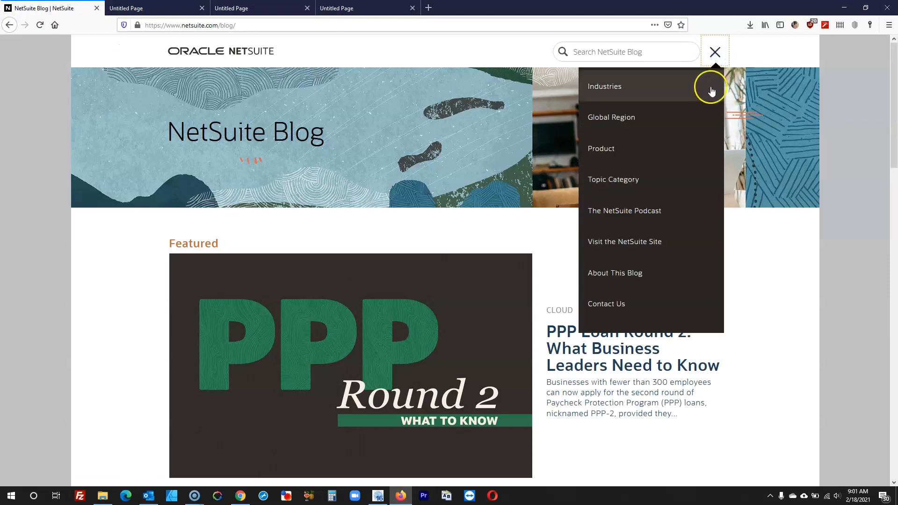
pyautogui.click(355, 8)
pyautogui.click(377, 495)
# - Narrow the blue hamburger icon below the header to about 66 wide
pyautogui.click(523, 309)
pyautogui.click(545, 200)
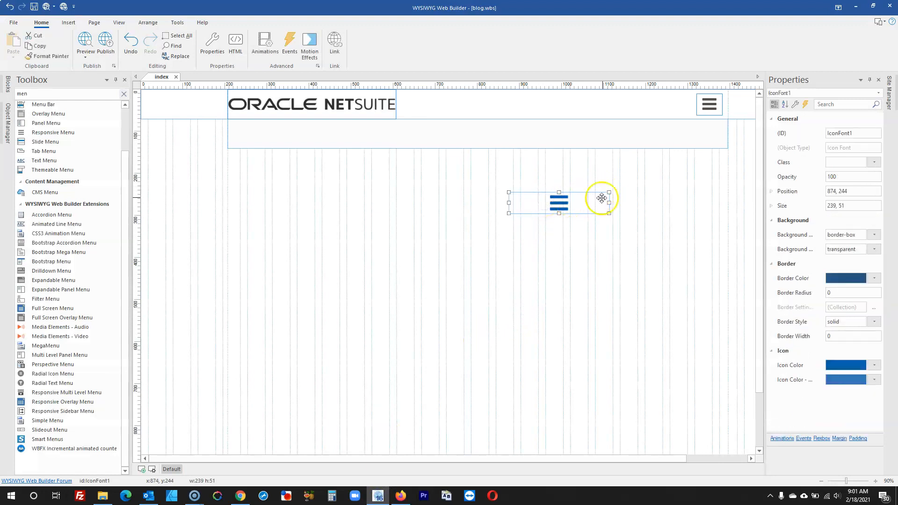
pyautogui.moveTo(608, 202); pyautogui.dragTo(529, 209)
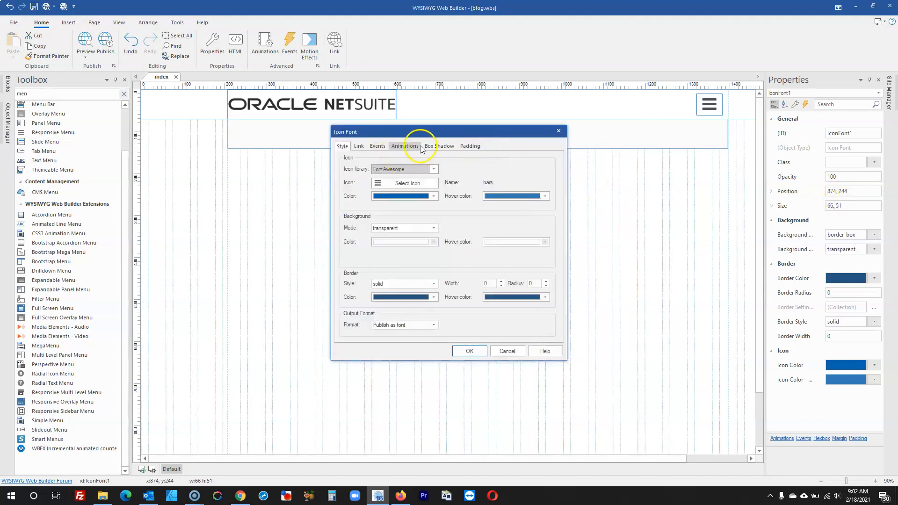
# - Set the hamburger icon's padding to 8 and apply it
pyautogui.click(462, 147)
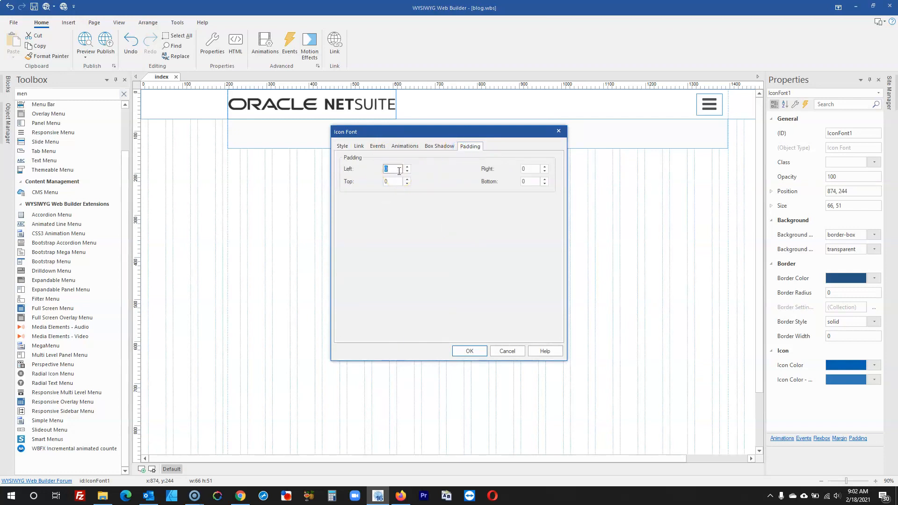
pyautogui.write('8')
pyautogui.click(469, 351)
pyautogui.click(511, 293)
# - Set the hamburger icon's left padding to 5, adjust its top padding, and apply the changes
pyautogui.doubleClick(532, 202)
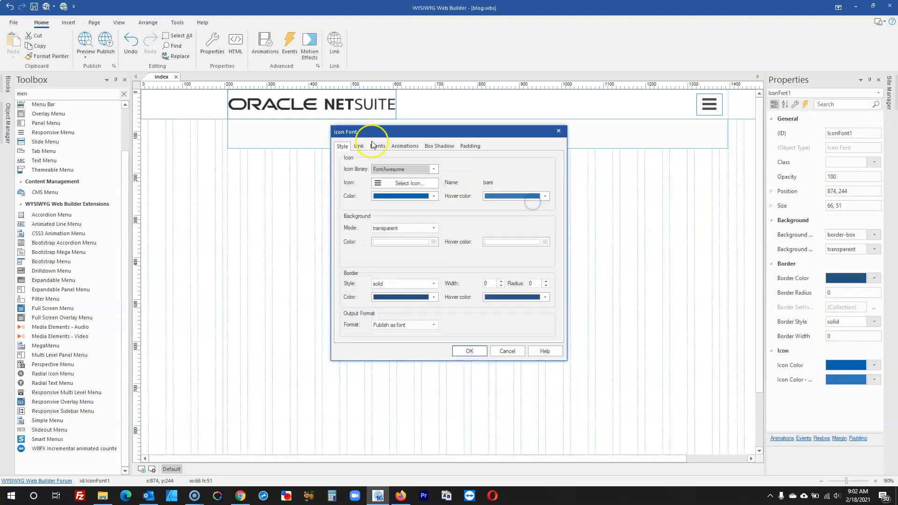
pyautogui.click(467, 144)
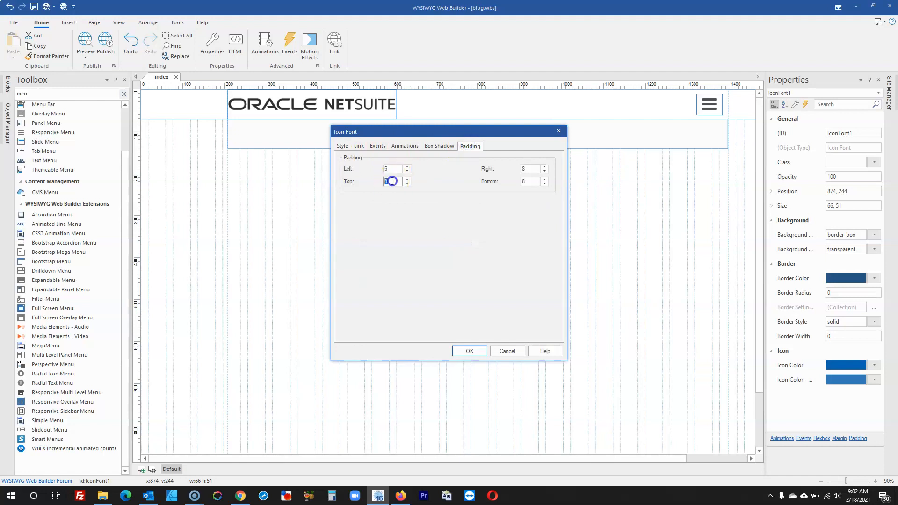
pyautogui.click(471, 351)
# - Delete the Panel Menu from the header and put the blue hamburger icon in its place at about 1318, 10
pyautogui.moveTo(523, 206); pyautogui.dragTo(577, 186)
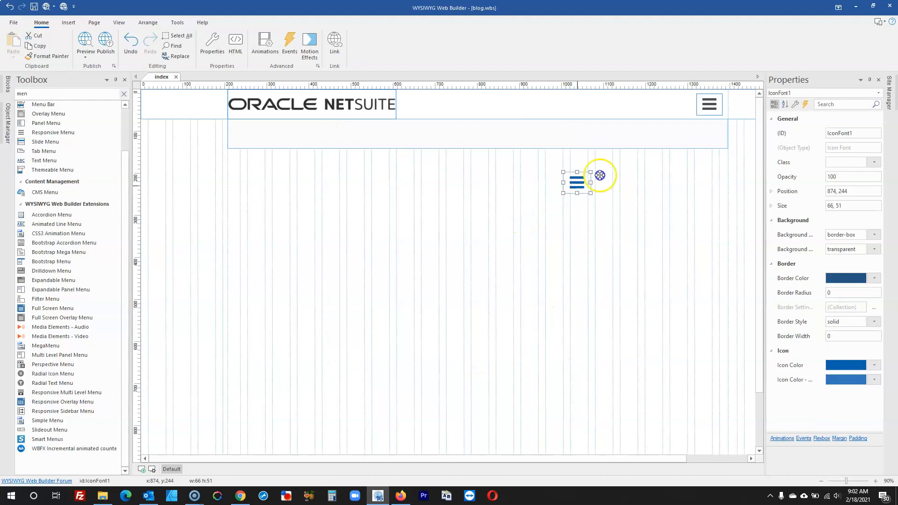
pyautogui.click(709, 105)
pyautogui.moveTo(708, 105); pyautogui.dragTo(477, 260)
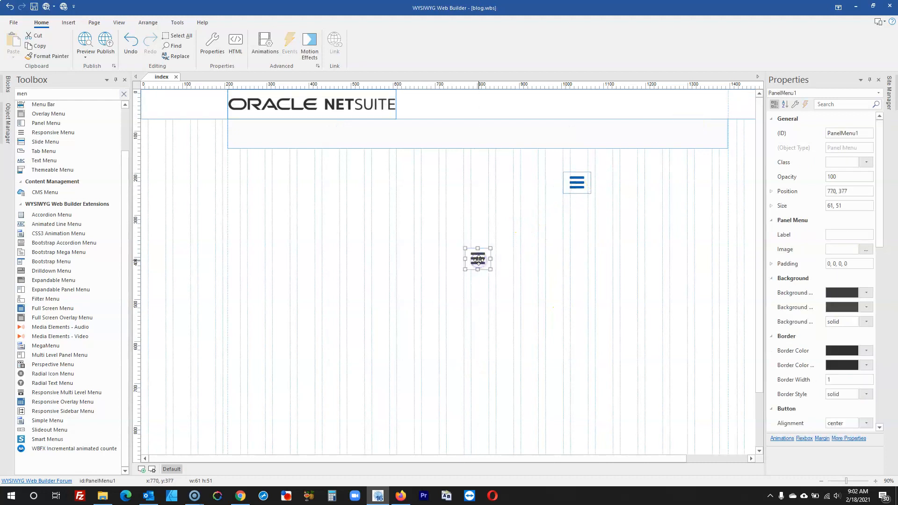
pyautogui.press('Delete')
pyautogui.moveTo(575, 184); pyautogui.dragTo(708, 109)
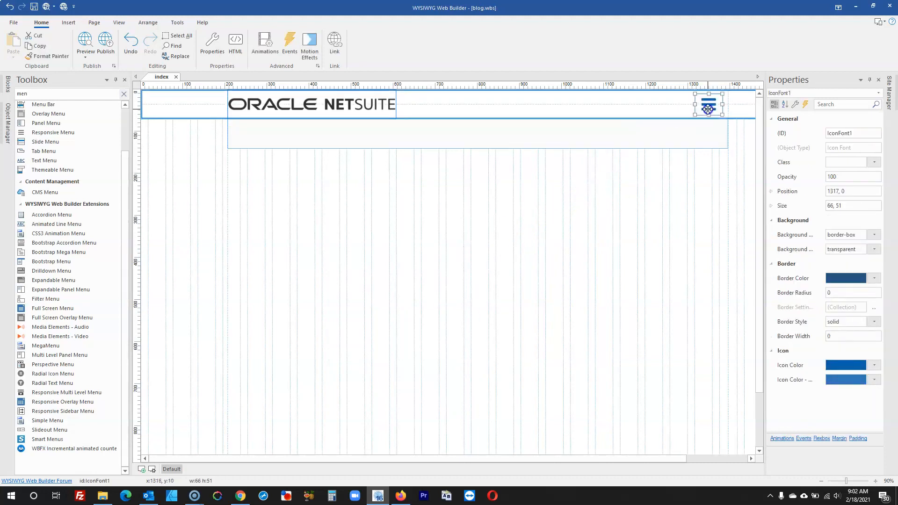
pyautogui.click(576, 257)
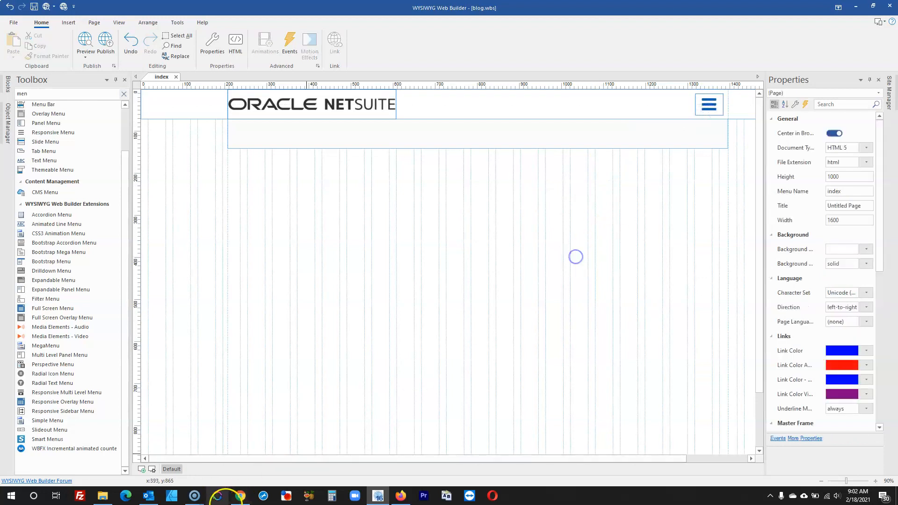
# - Open and close the hamburger menu on the NetSuite blog to examine its dropdown, entries and icon change
pyautogui.click(401, 495)
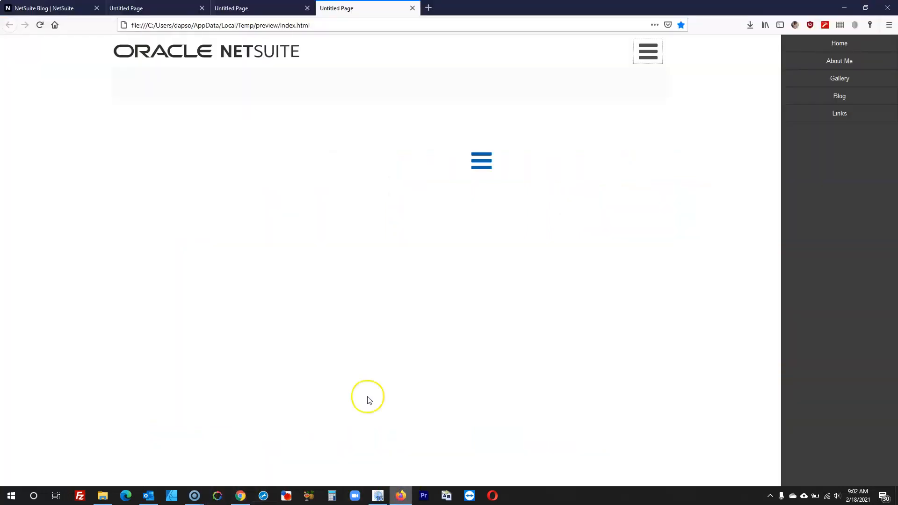
pyautogui.click(44, 8)
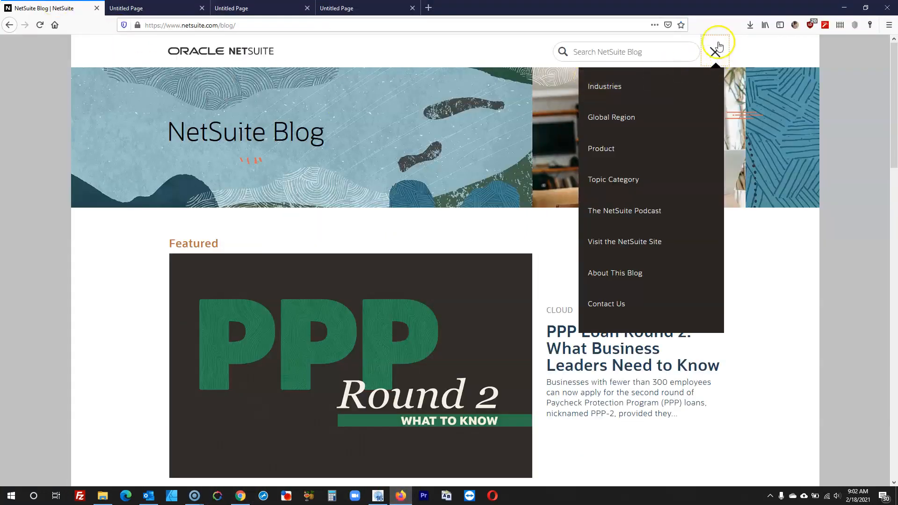
pyautogui.click(718, 46)
pyautogui.click(720, 51)
pyautogui.click(721, 52)
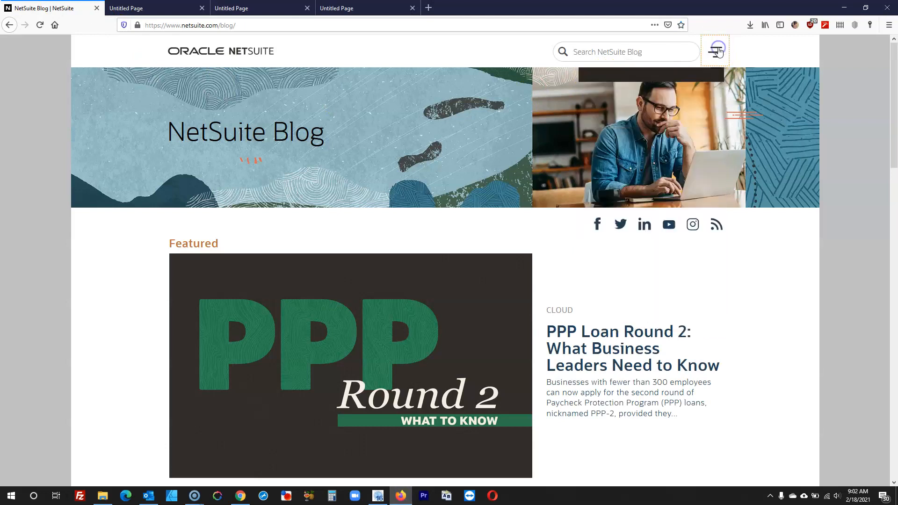
pyautogui.click(718, 52)
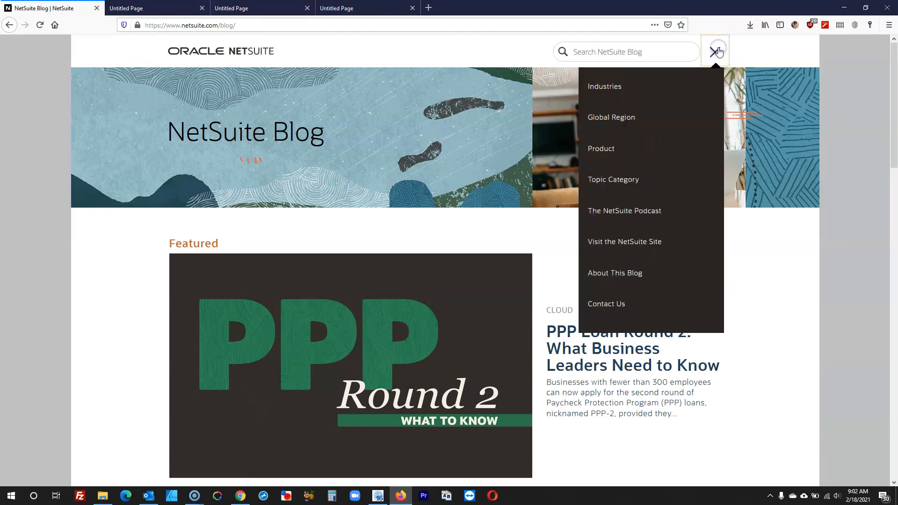
pyautogui.click(719, 52)
pyautogui.click(719, 51)
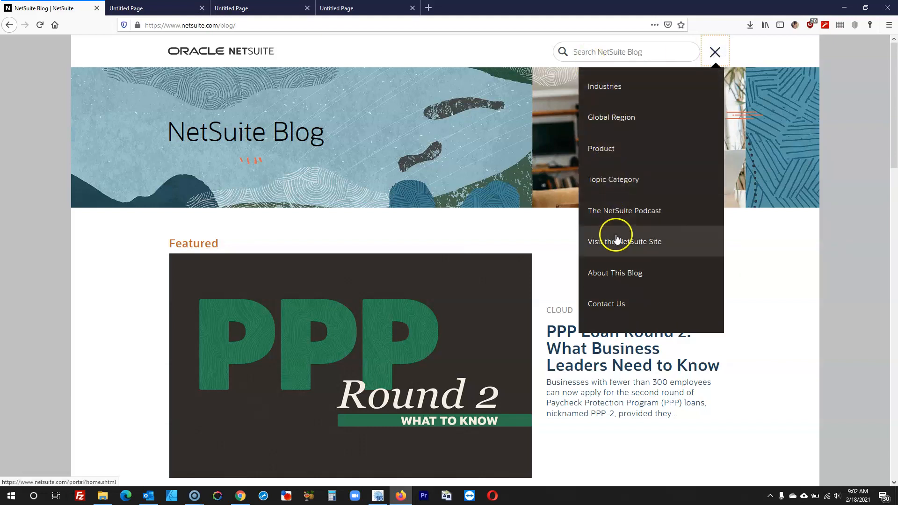
pyautogui.click(718, 54)
# - Switch to WYSIWYG Web Builder and draw a CSS Menu about 371 by 273 below the header, at about 512, 234
pyautogui.click(379, 495)
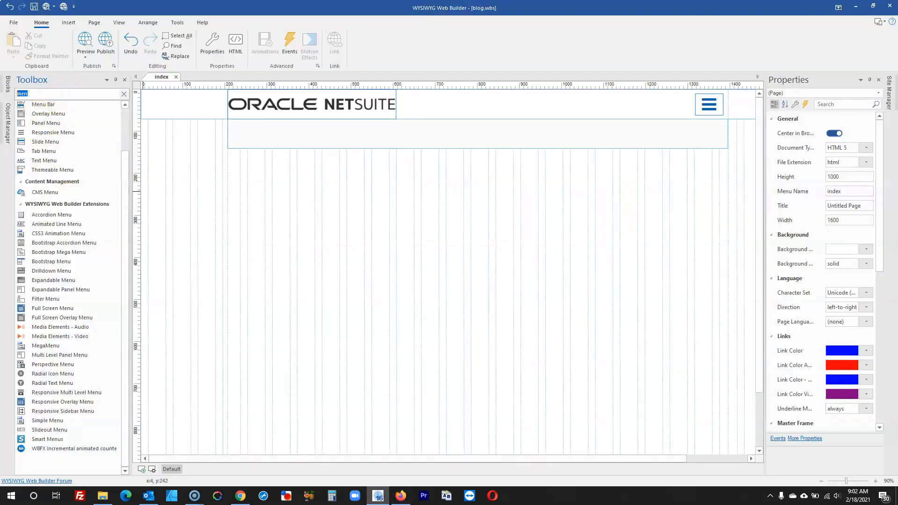
pyautogui.click(7, 84)
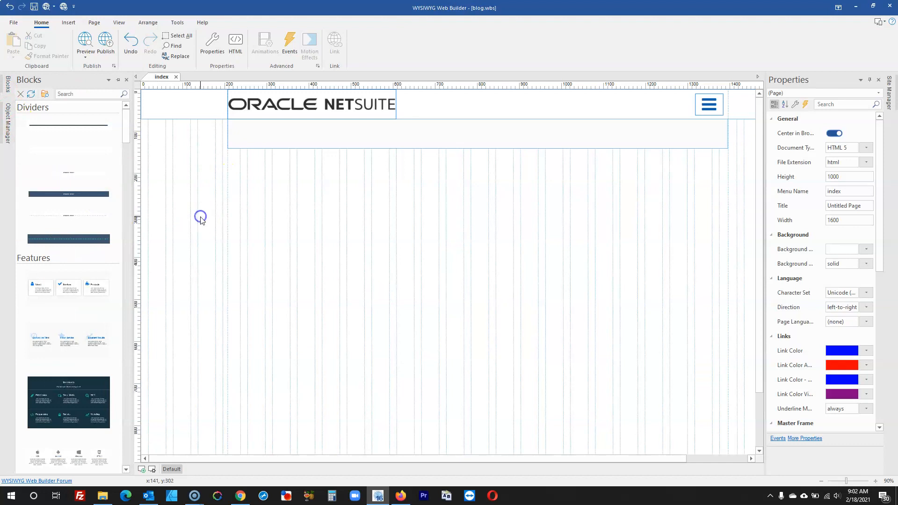
pyautogui.click(44, 116)
pyautogui.moveTo(357, 188); pyautogui.dragTo(508, 296)
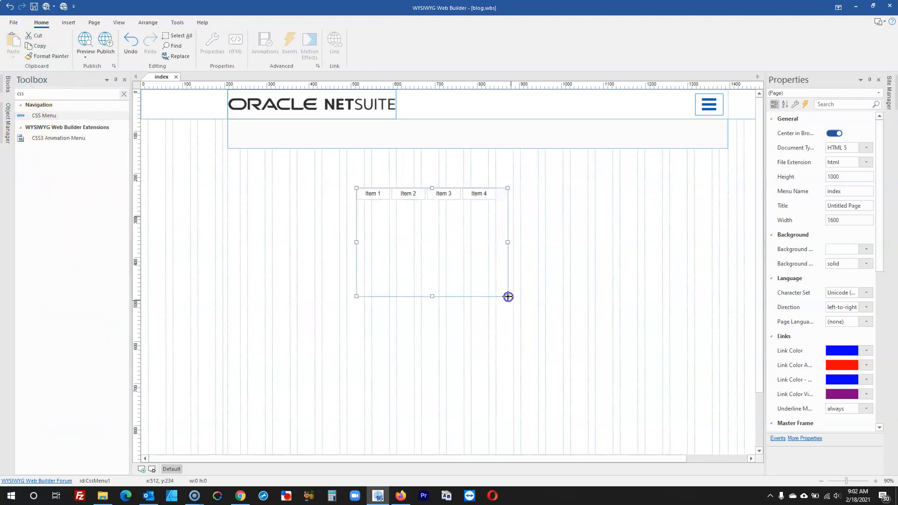
# - Set the layout mode of the new CSS menu's main menu to vertical
pyautogui.doubleClick(477, 263)
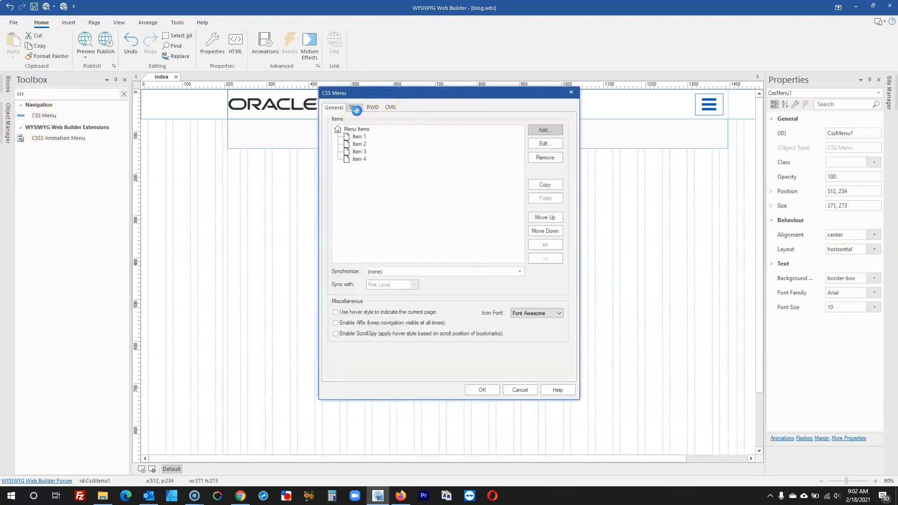
pyautogui.click(355, 107)
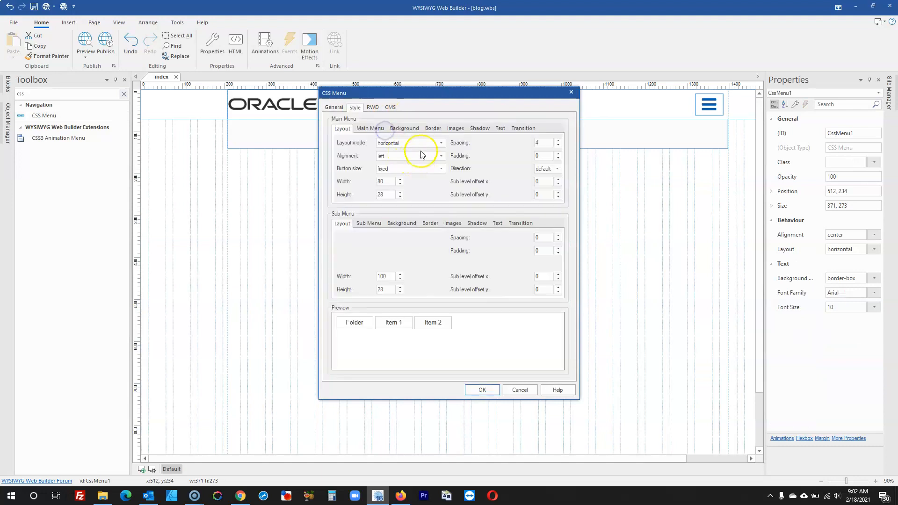
pyautogui.click(420, 145)
pyautogui.click(410, 158)
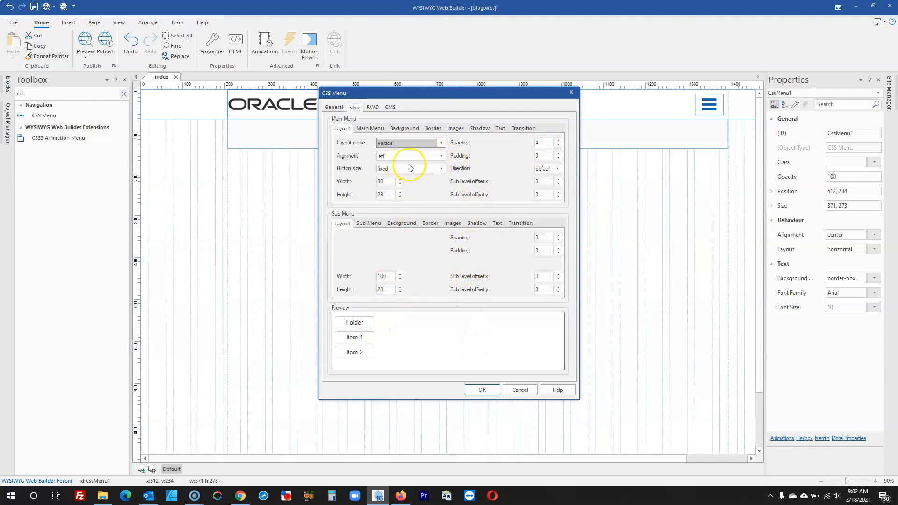
pyautogui.click(501, 128)
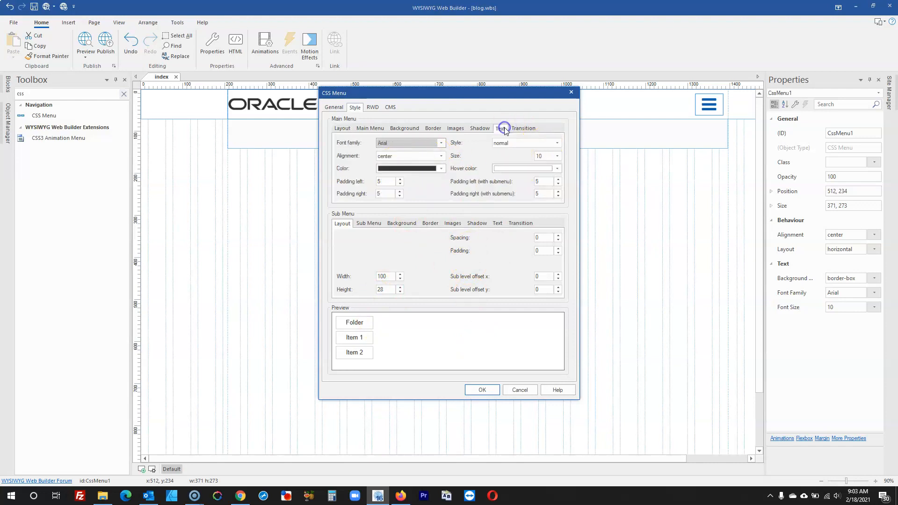
pyautogui.click(545, 180)
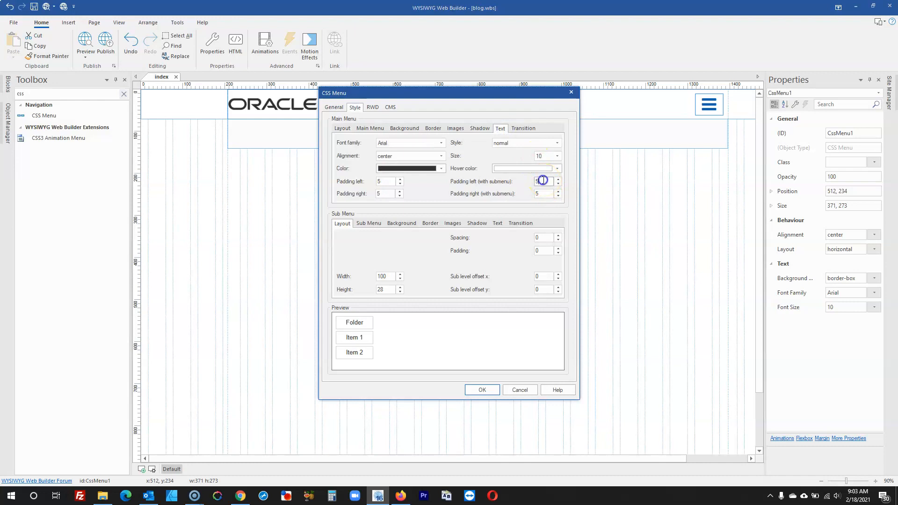
pyautogui.click(544, 156)
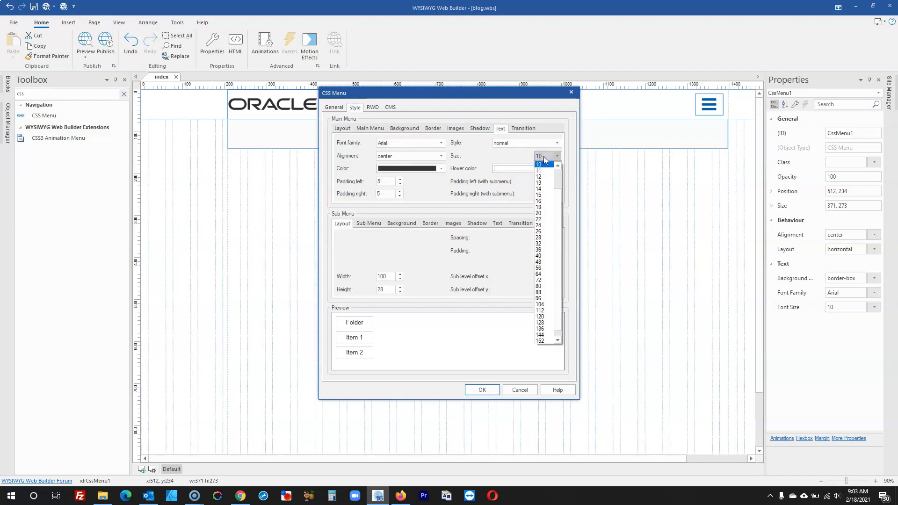
pyautogui.click(544, 156)
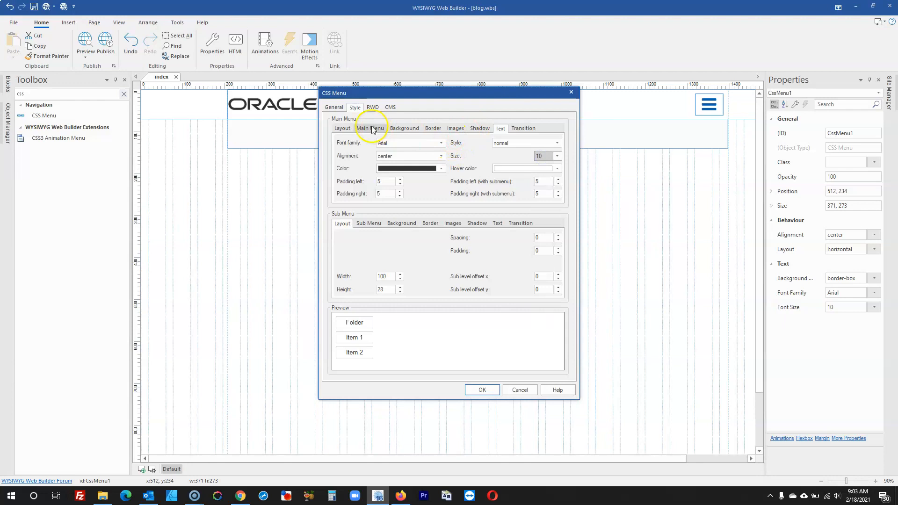
# - Remove the border of the CSS menu's main menu buttons by setting its width to 0
pyautogui.click(349, 129)
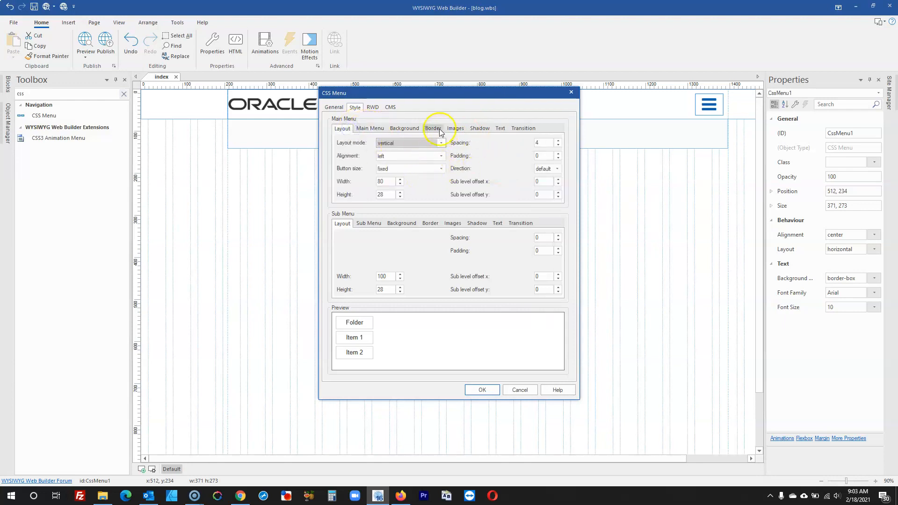
pyautogui.click(415, 129)
pyautogui.click(440, 127)
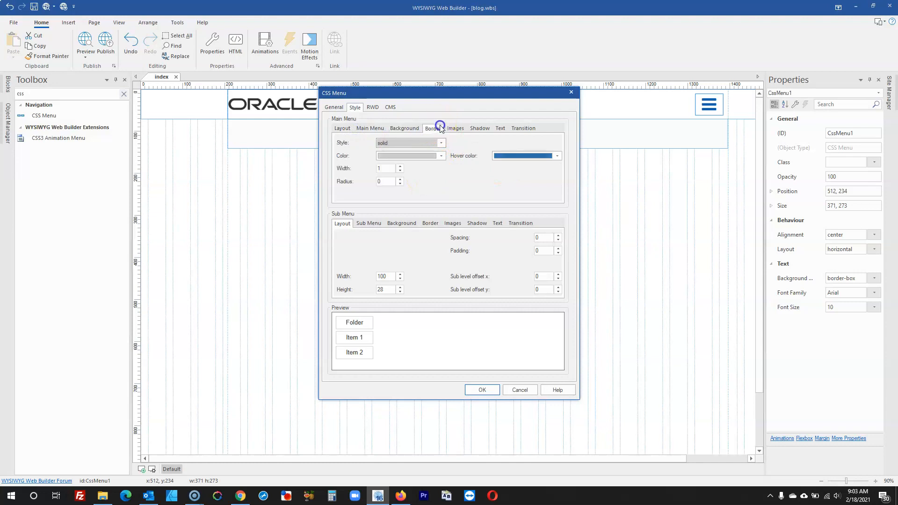
pyautogui.click(400, 170)
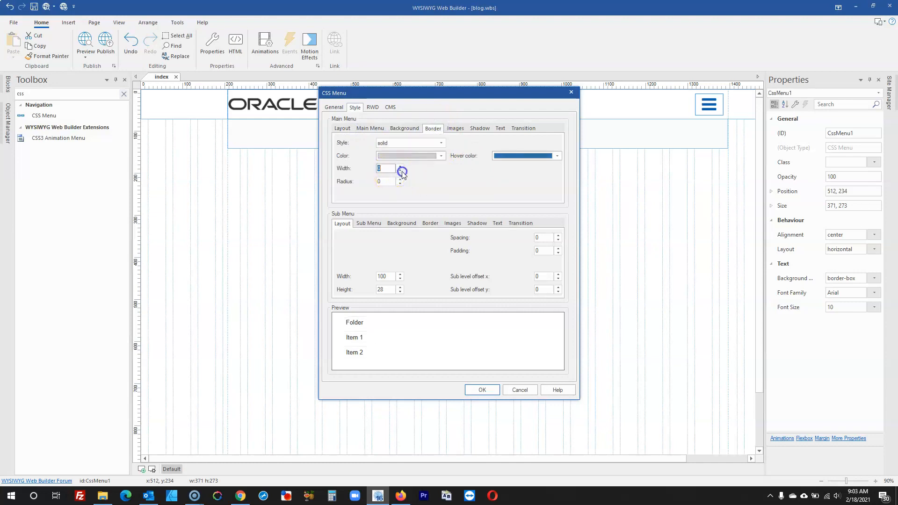
# - Set the height of the CSS menu's main menu buttons to 50
pyautogui.click(370, 128)
pyautogui.click(347, 130)
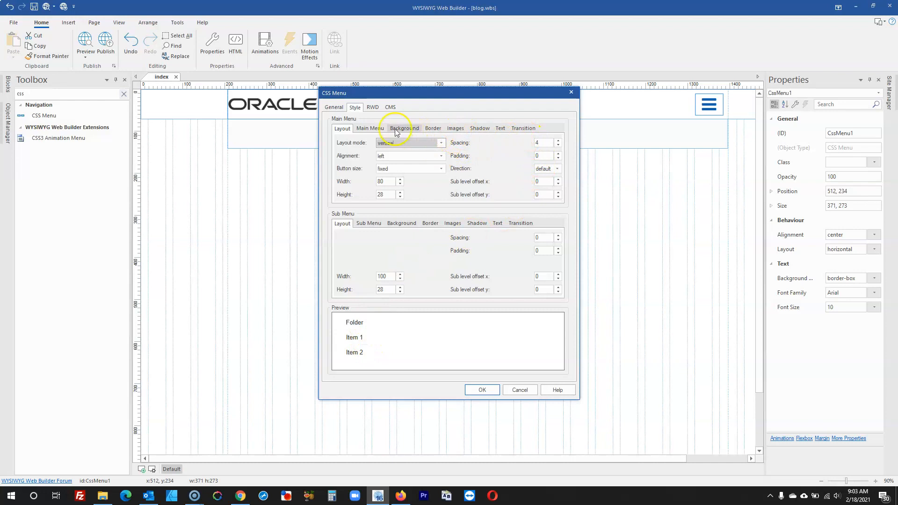
pyautogui.click(386, 182)
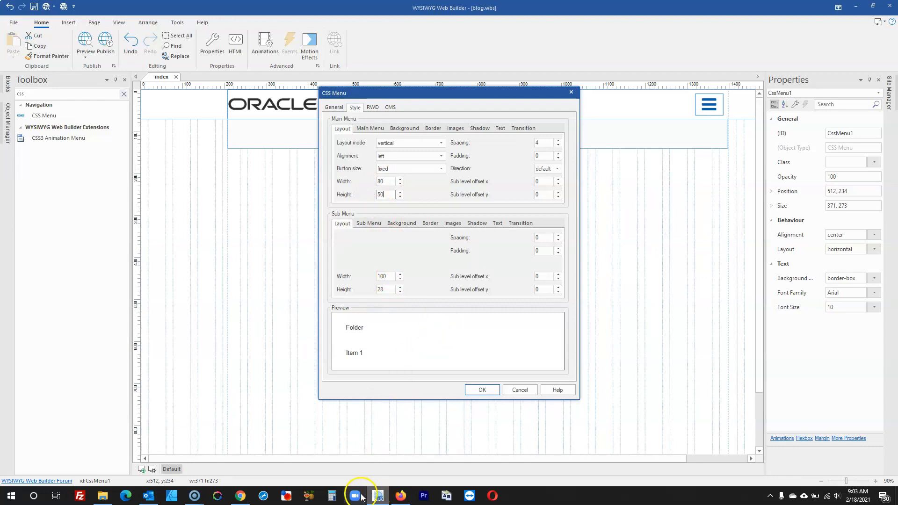
# - Switch to Firefox, open the NetSuite blog's hamburger menu and inspect the Global Region entry's font styles
pyautogui.click(404, 498)
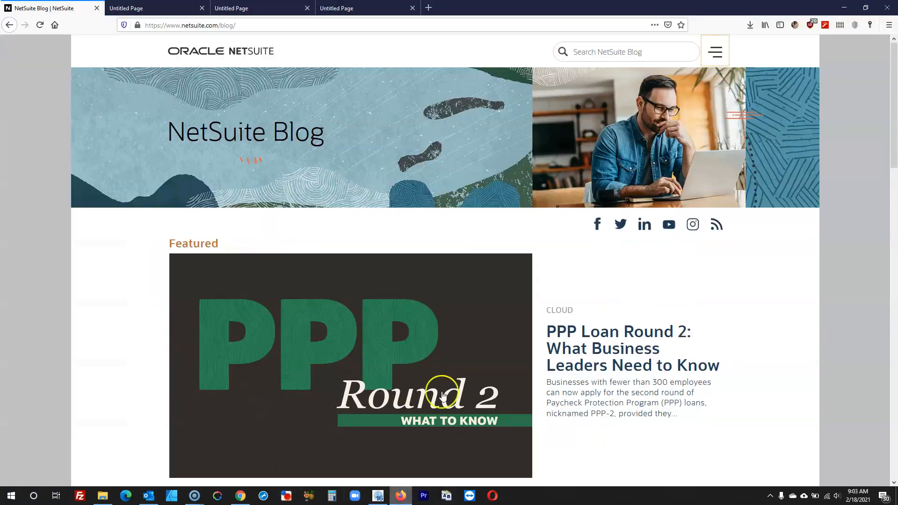
pyautogui.click(715, 51)
pyautogui.rightClick(628, 118)
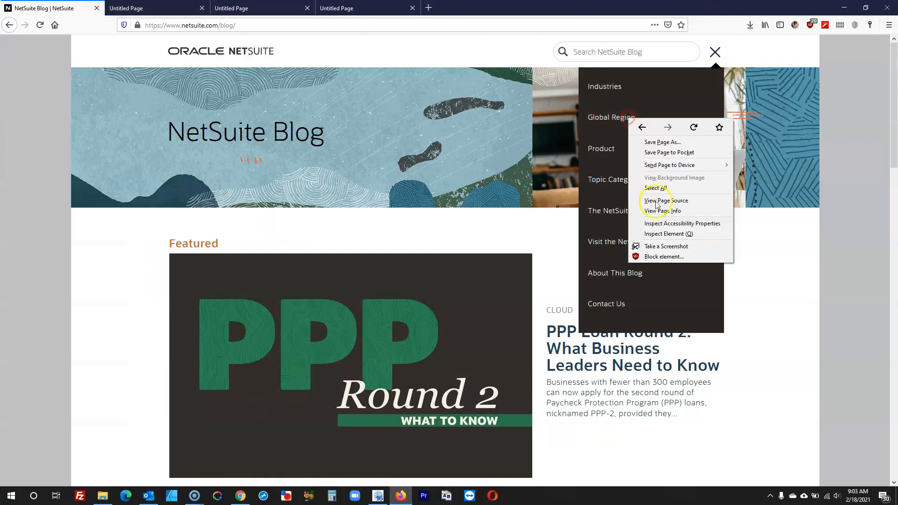
pyautogui.click(668, 234)
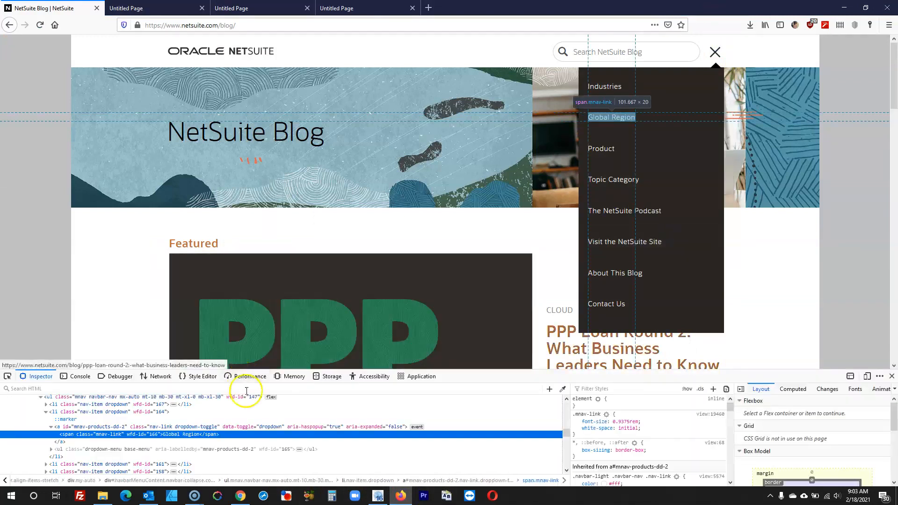
pyautogui.scroll(-5, 611, 444)
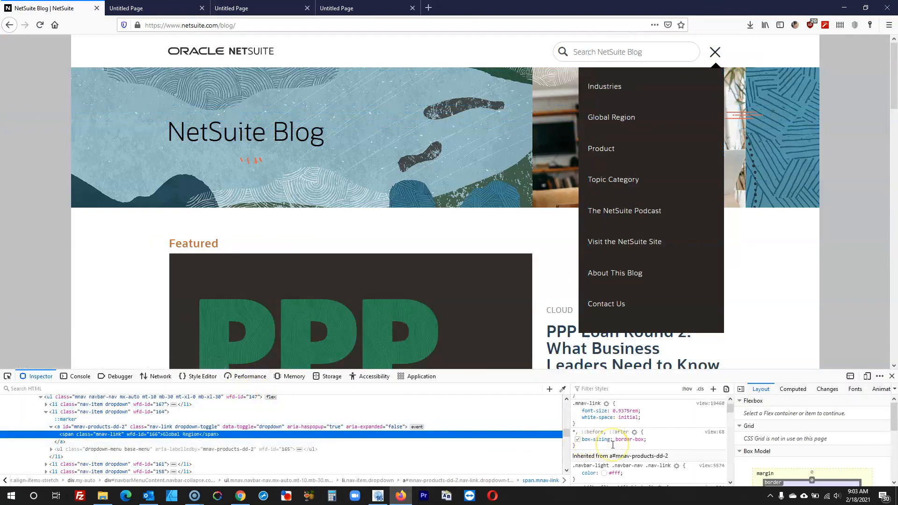
pyautogui.scroll(-5, 612, 447)
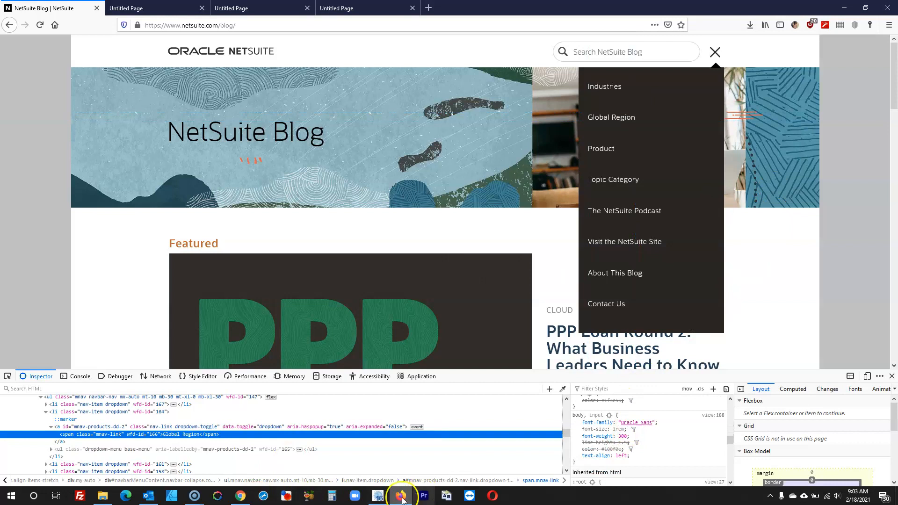
# - Switch back to WYSIWYG Web Builder and apply the CSS menu's settings
pyautogui.click(378, 496)
pyautogui.click(476, 389)
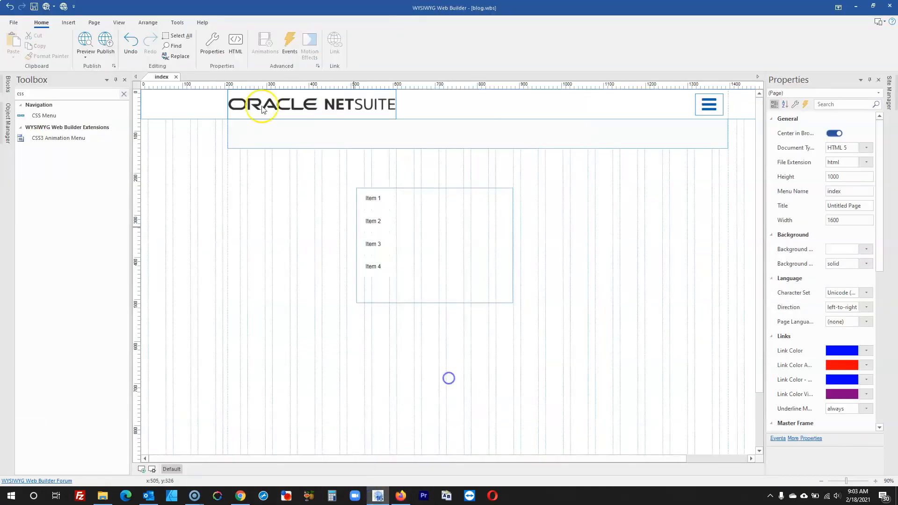
# - Search the available Google Fonts for "ora" and "sans", then close the font manager without installing anything
pyautogui.click(178, 23)
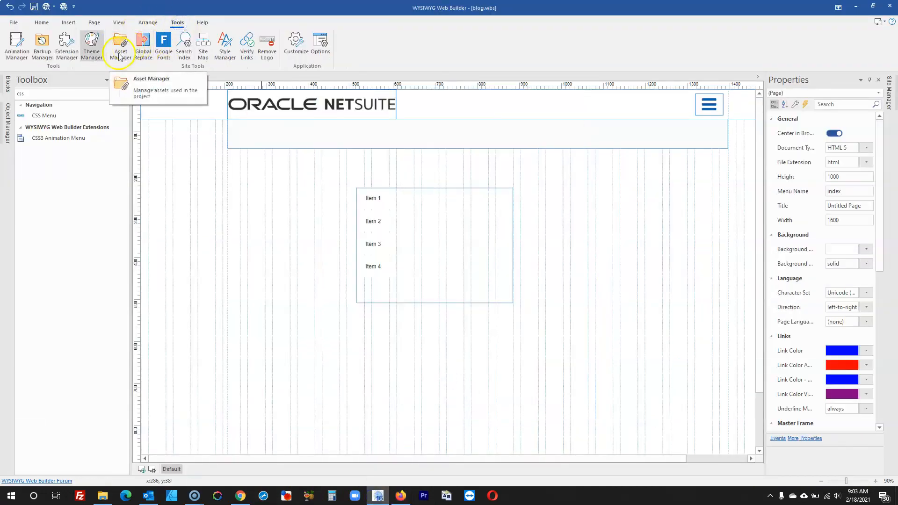
pyautogui.click(164, 49)
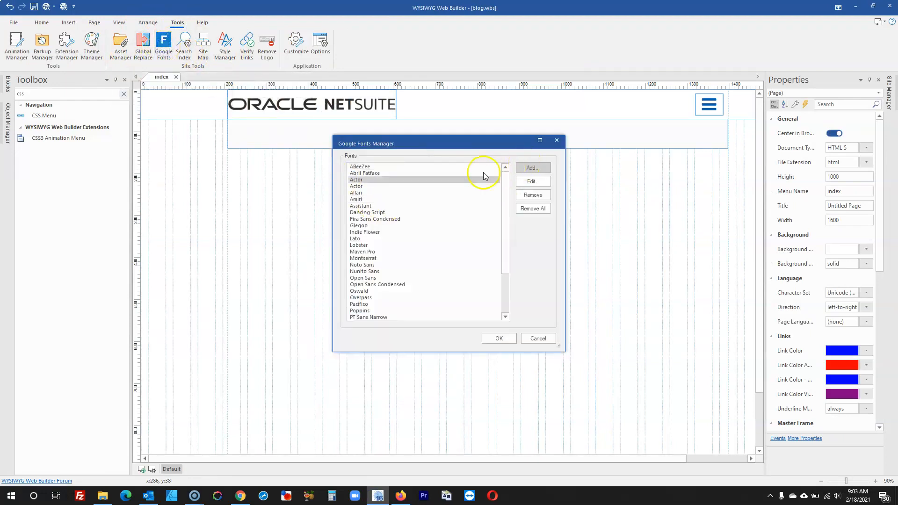
pyautogui.click(526, 167)
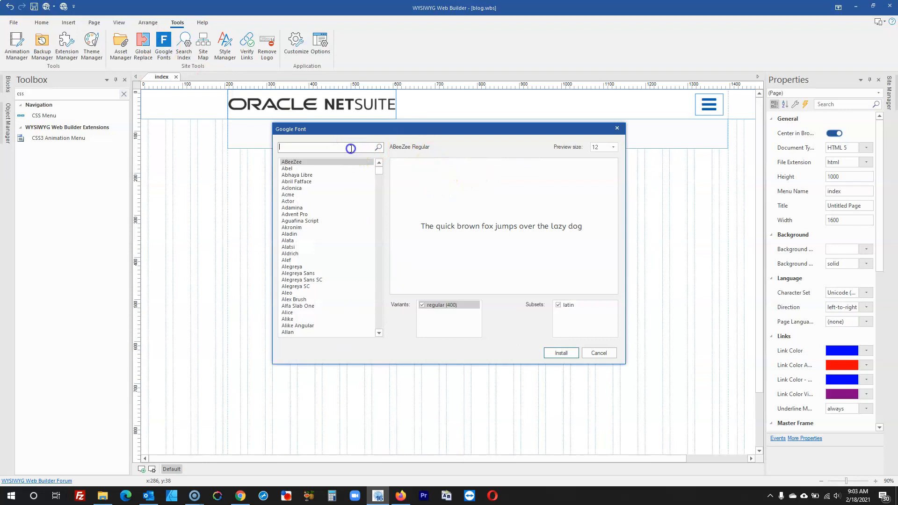
pyautogui.write('ora')
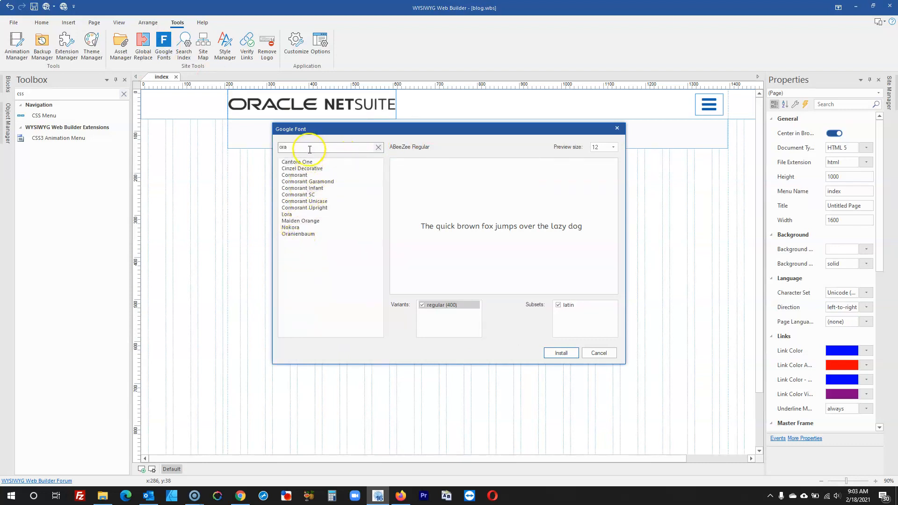
pyautogui.write('sans')
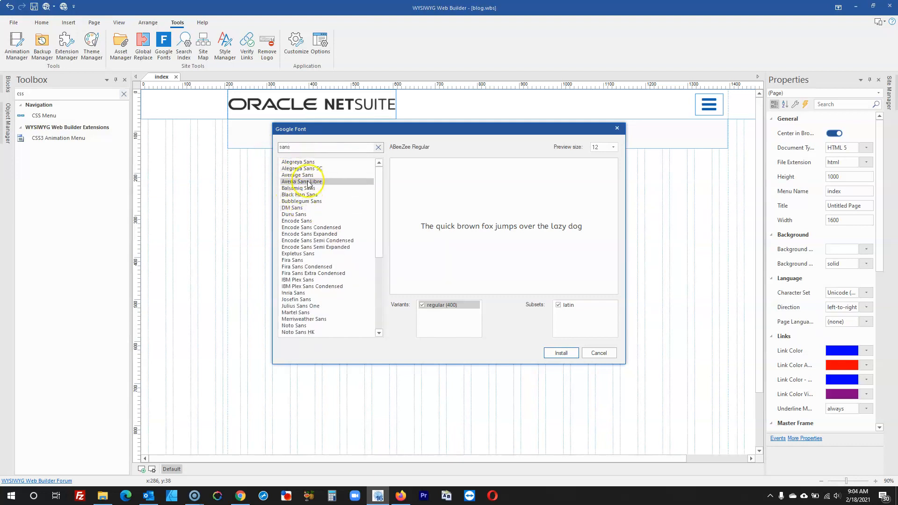
pyautogui.scroll(-6, 318, 237)
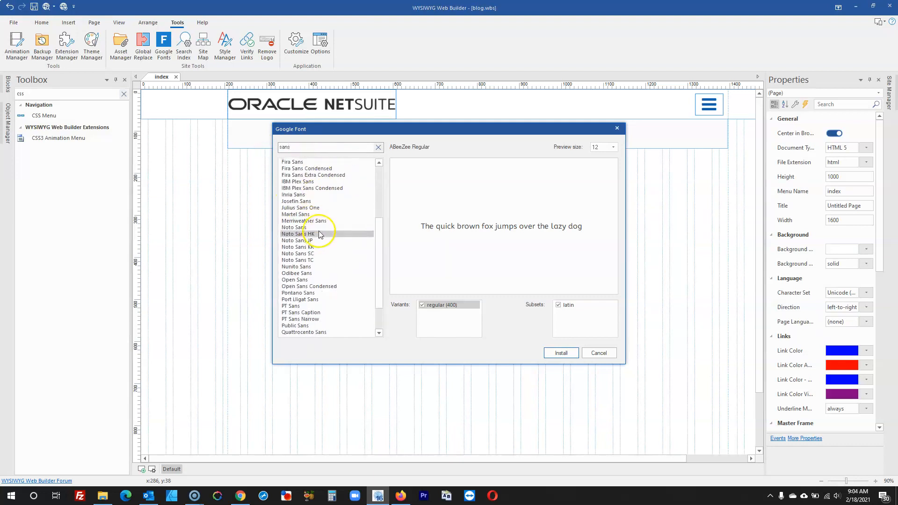
pyautogui.scroll(-1, 322, 235)
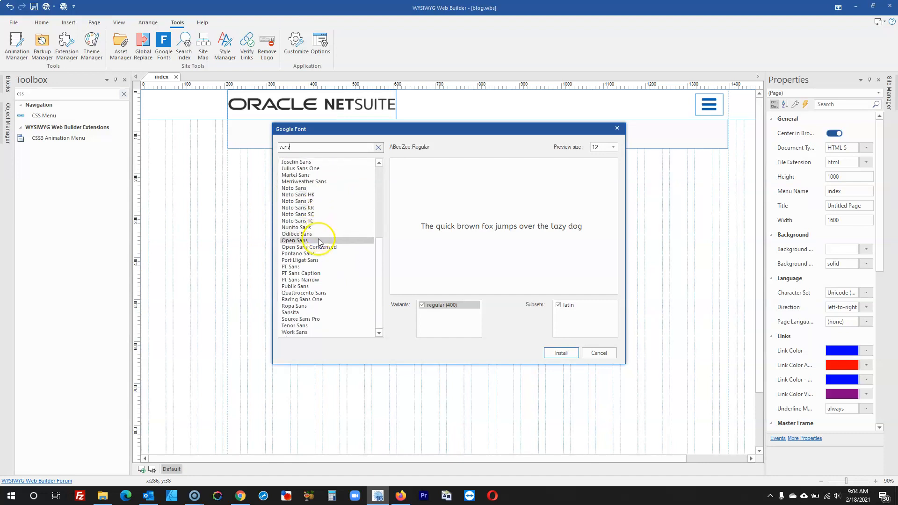
pyautogui.click(601, 354)
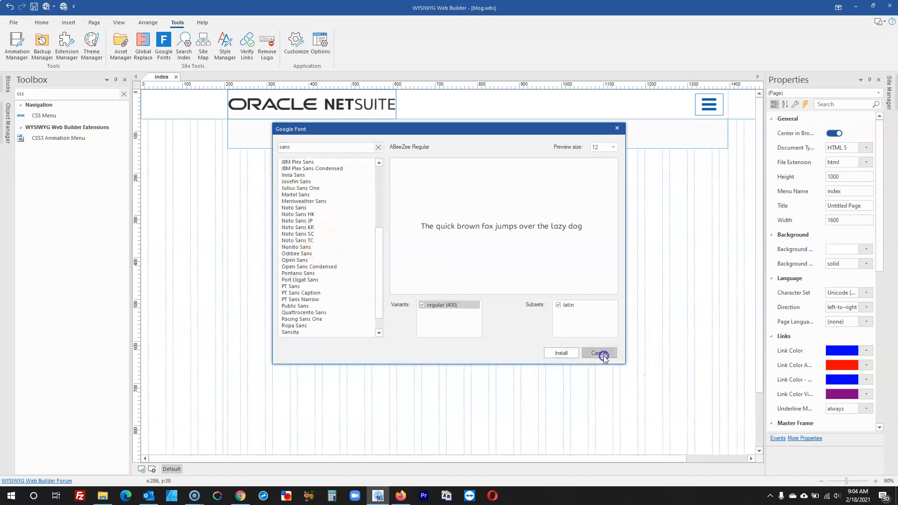
pyautogui.click(547, 347)
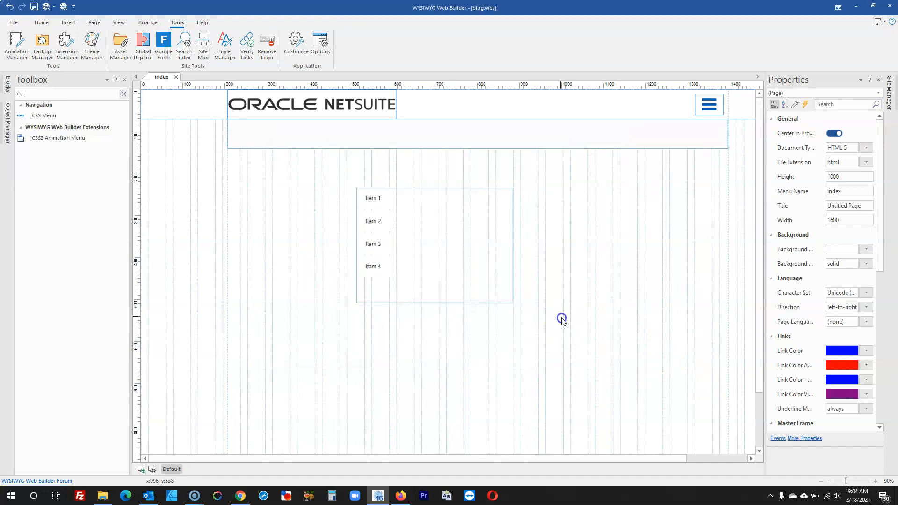
# - Set the font family of the CSS menu's main menu text to Open Sans and apply it
pyautogui.doubleClick(473, 257)
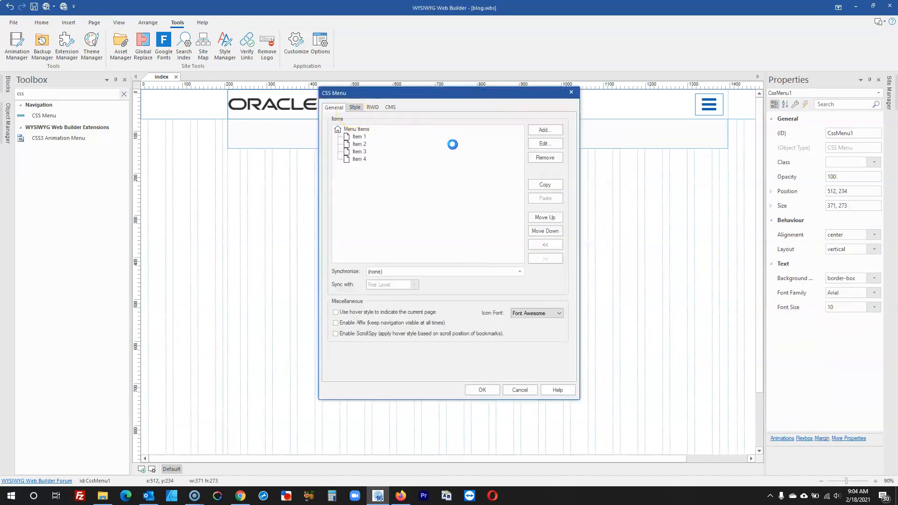
pyautogui.click(355, 107)
pyautogui.click(500, 128)
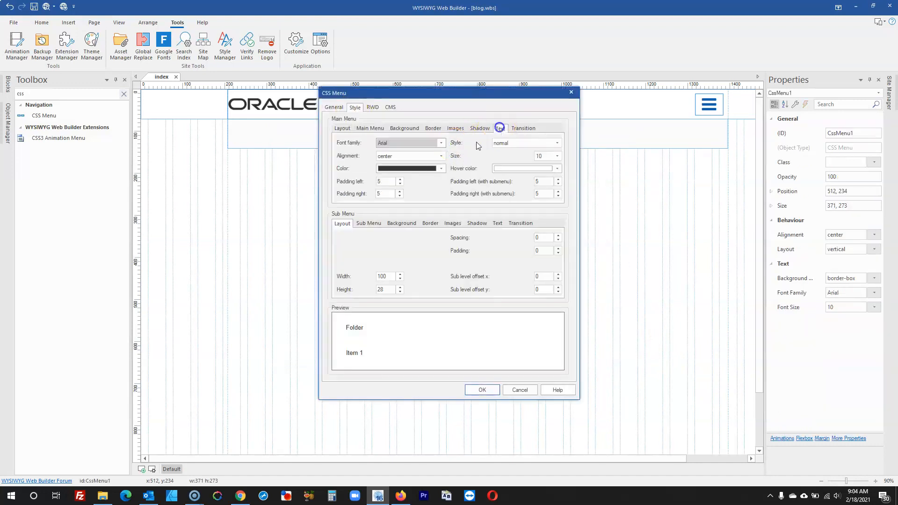
pyautogui.click(403, 143)
pyautogui.press('o')
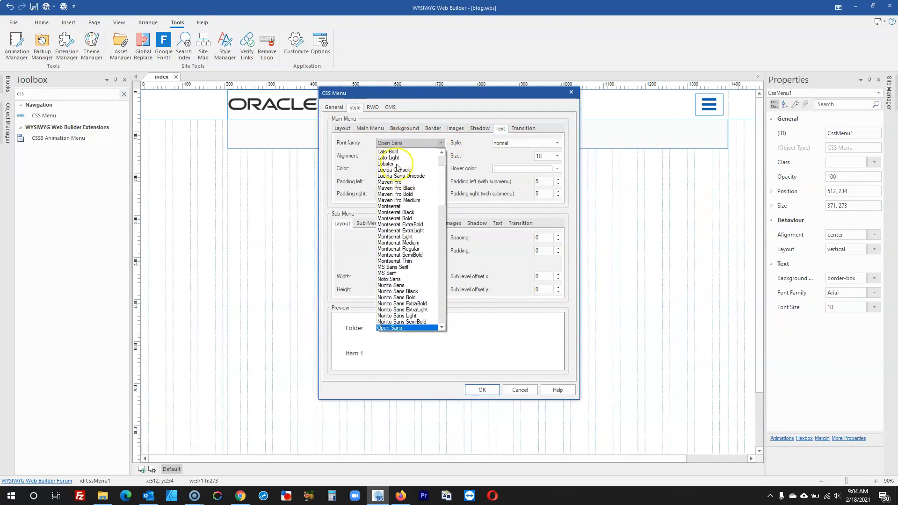
pyautogui.click(409, 327)
pyautogui.click(482, 390)
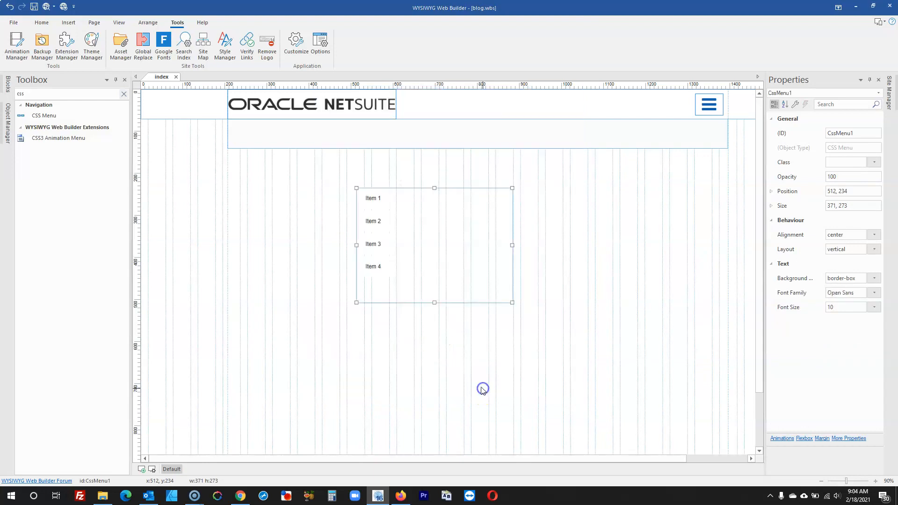
pyautogui.click(450, 349)
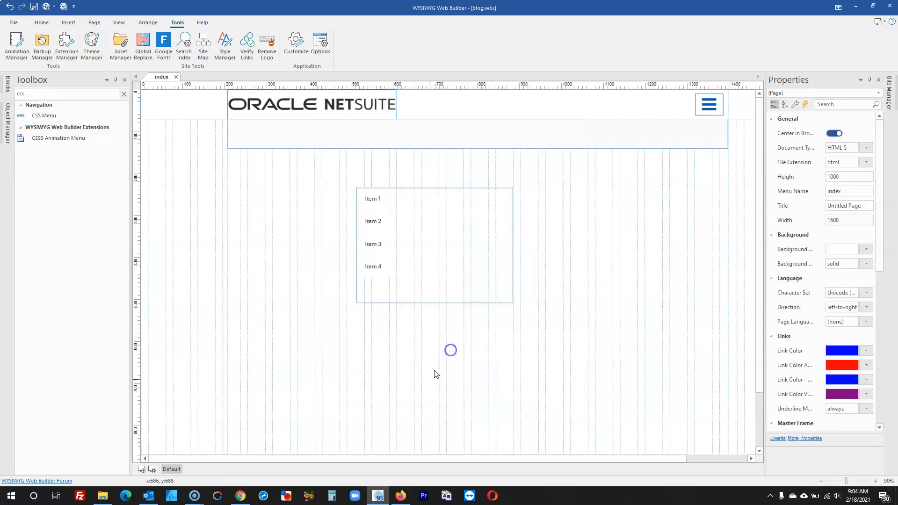
# - Switch to Firefox, inspect the hamburger dropdown's container element and select its background-color value in the styles
pyautogui.click(407, 497)
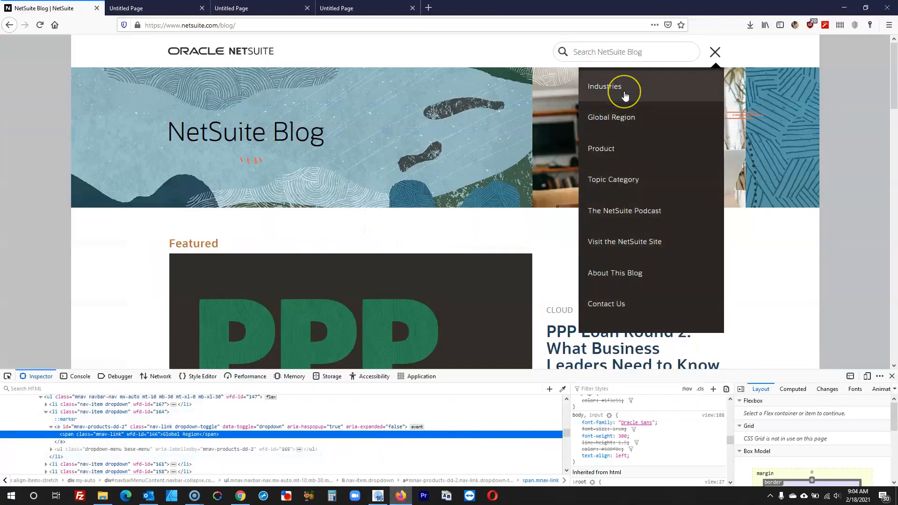
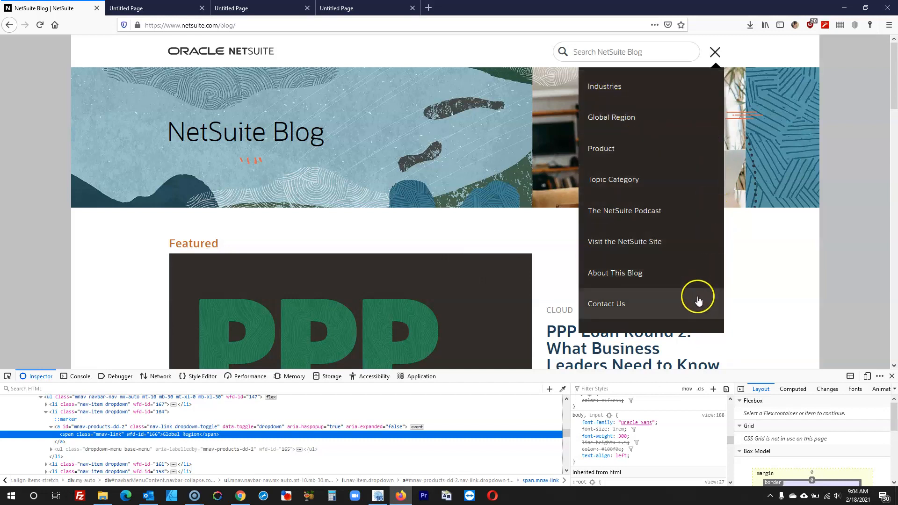
pyautogui.rightClick(689, 329)
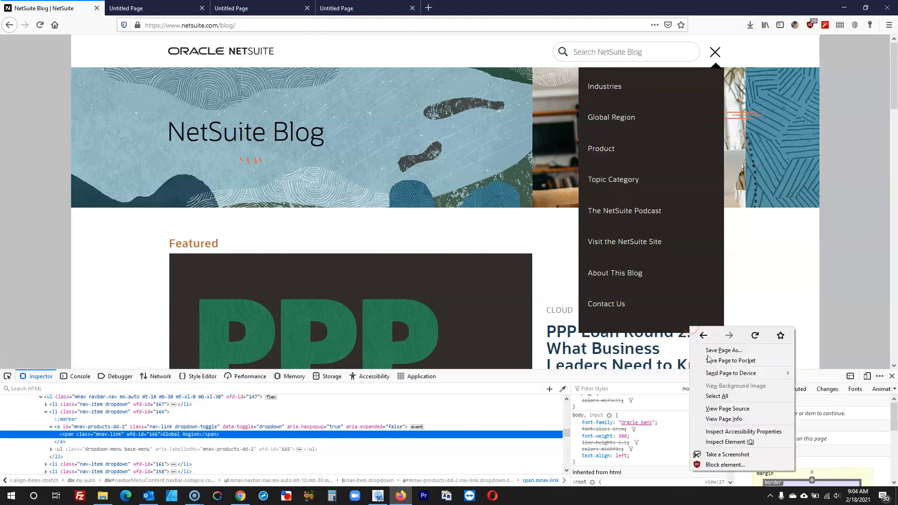
pyautogui.click(736, 444)
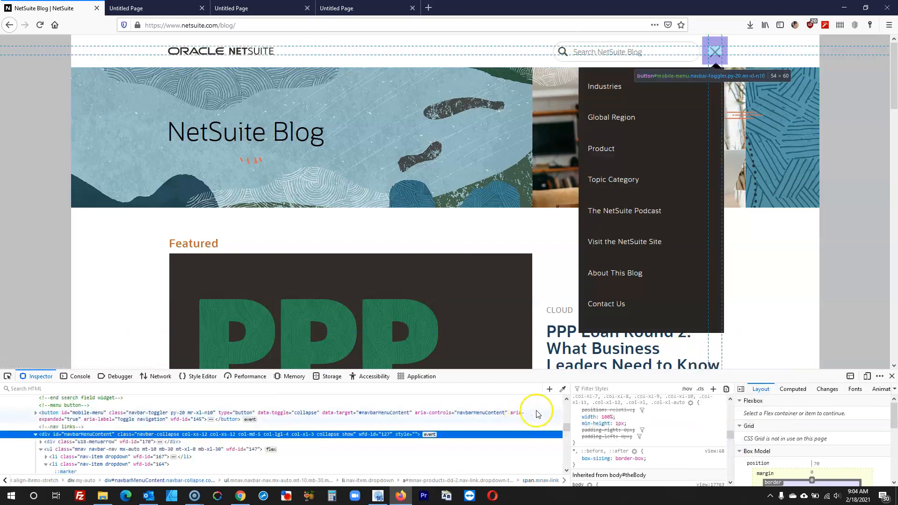
pyautogui.scroll(-5, 624, 439)
pyautogui.scroll(10, 623, 439)
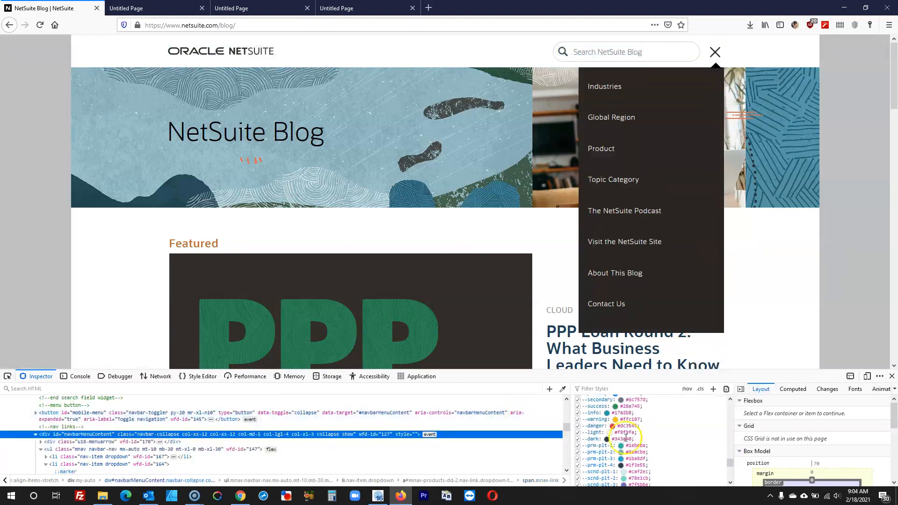
pyautogui.scroll(3, 650, 430)
pyautogui.click(647, 429)
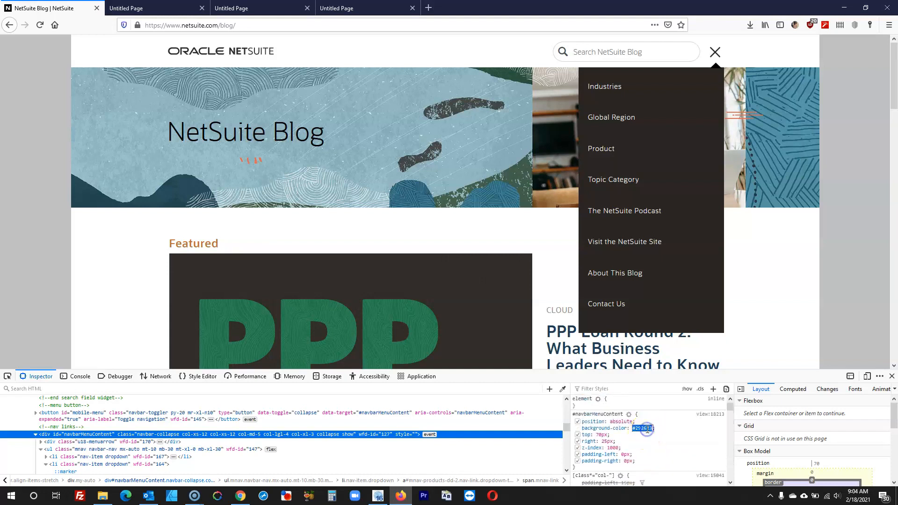
# - Switch back to WYSIWYG Web Builder, search the toolbox for "layer" and draw a layer about 369 × 525 beside the CSS menu
pyautogui.click(386, 501)
pyautogui.click(279, 273)
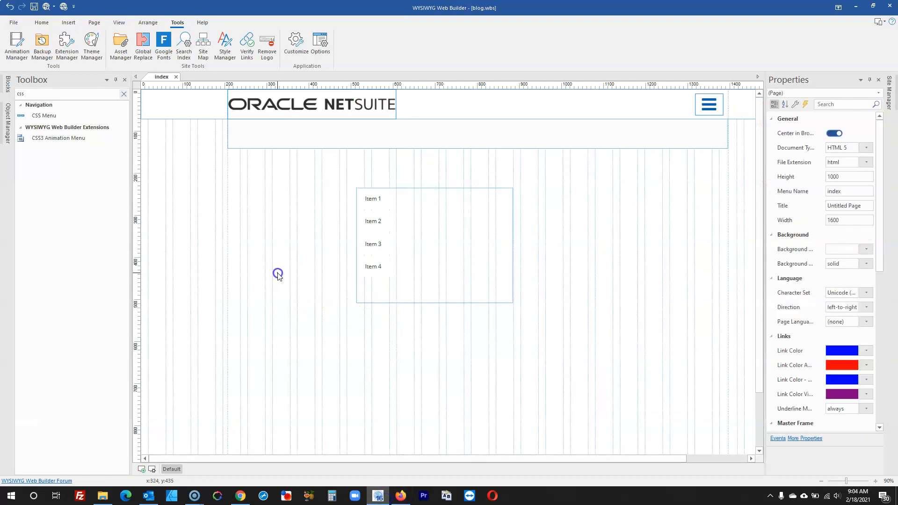
pyautogui.click(96, 95)
pyautogui.click(124, 94)
pyautogui.write('layer')
pyautogui.click(40, 117)
pyautogui.moveTo(218, 181)
pyautogui.mouseDown()
pyautogui.moveTo(299, 369)
pyautogui.moveTo(359, 400)
pyautogui.mouseUp()
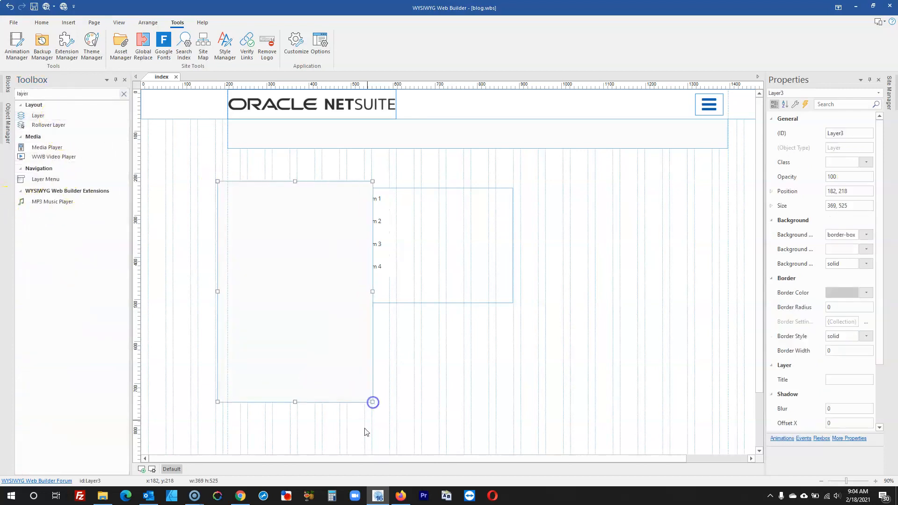
# - Switch to Chrome, open the NetSuite blog's hamburger menu and inspect the size of its Industries entry
pyautogui.click(240, 497)
pyautogui.click(715, 66)
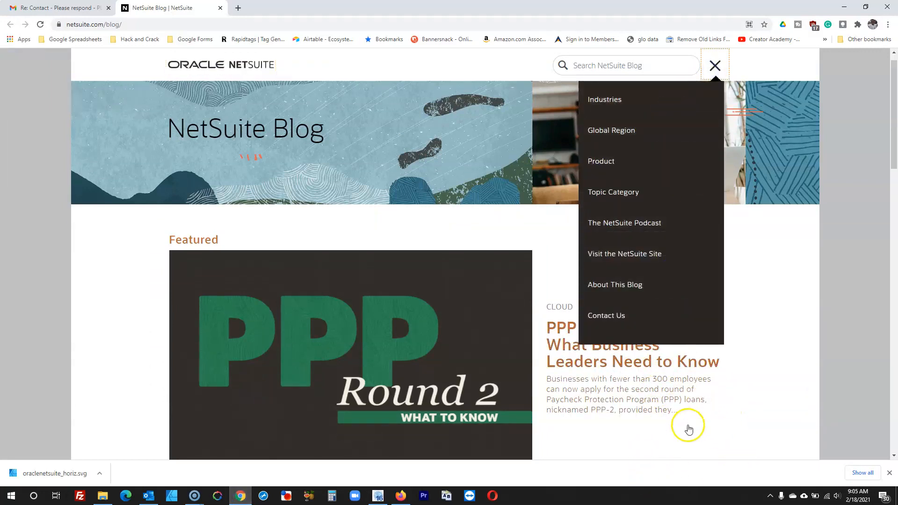
pyautogui.rightClick(811, 354)
pyautogui.click(807, 346)
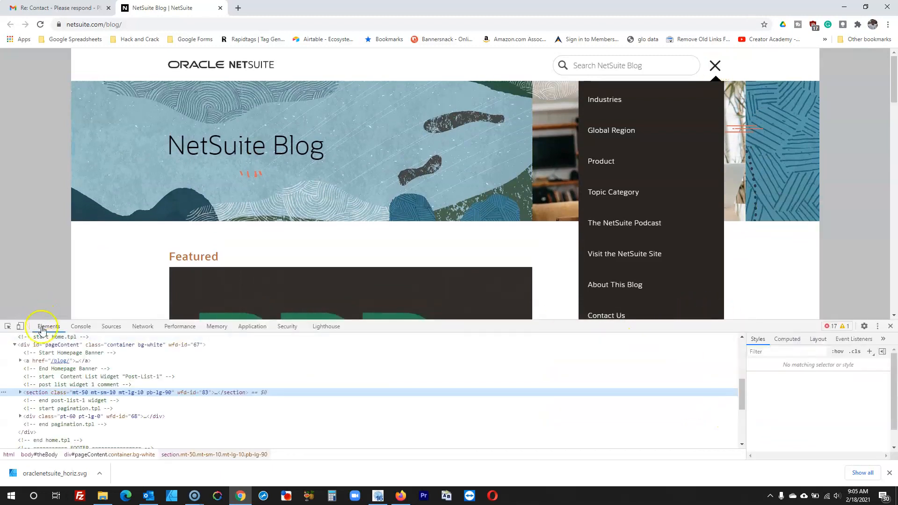
pyautogui.click(7, 326)
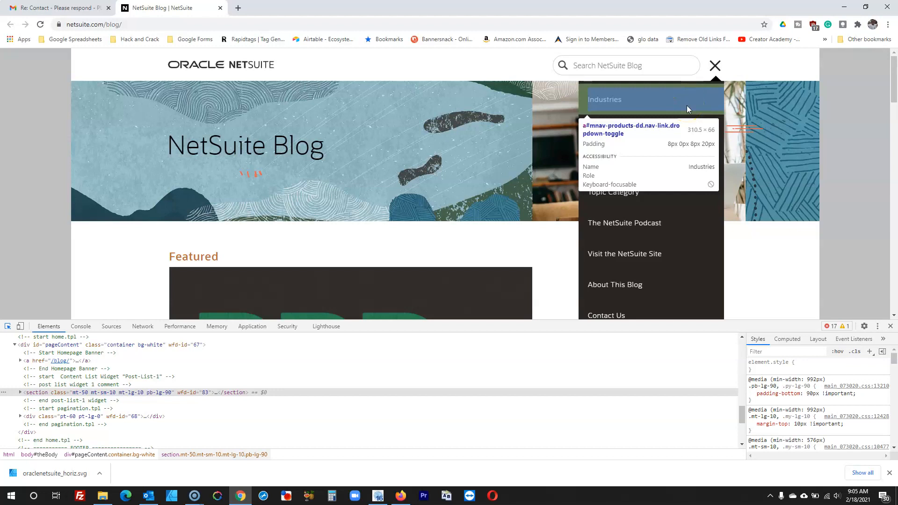
pyautogui.click(680, 114)
# - Switch back to WYSIWYG Web Builder and set the new layer's width to 310
pyautogui.click(378, 495)
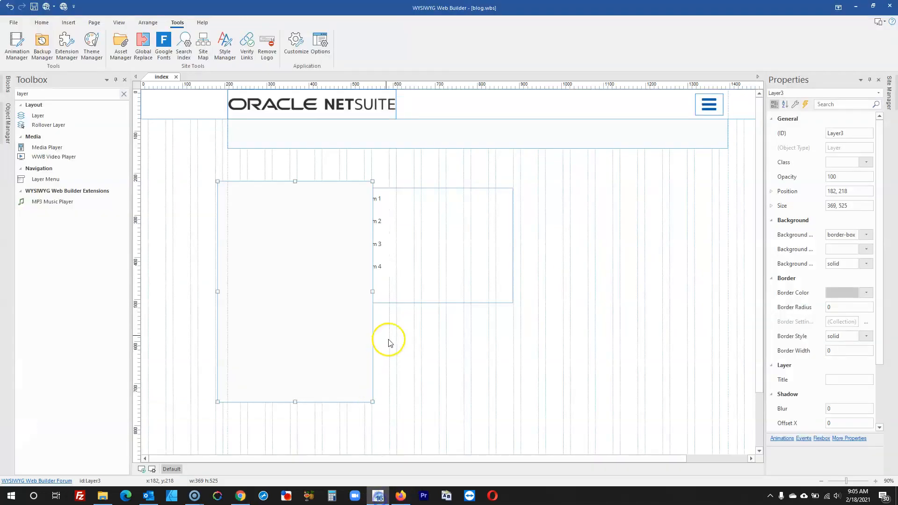
pyautogui.moveTo(837, 208); pyautogui.dragTo(822, 210)
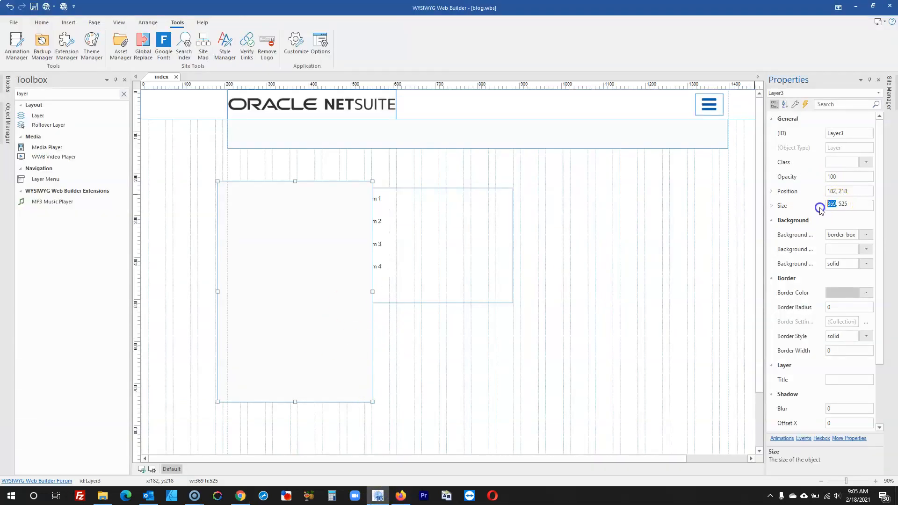
pyautogui.write('310')
pyautogui.press('Return')
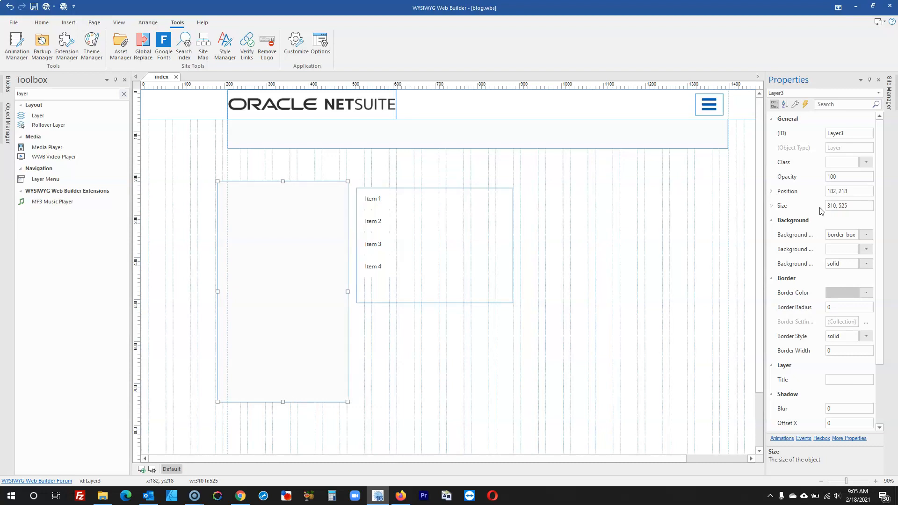
# - Try moving the CSS menu farther from the layer, and undo both that move and the layer's width change
pyautogui.click(577, 297)
pyautogui.moveTo(460, 258); pyautogui.dragTo(536, 257)
pyautogui.click(323, 287)
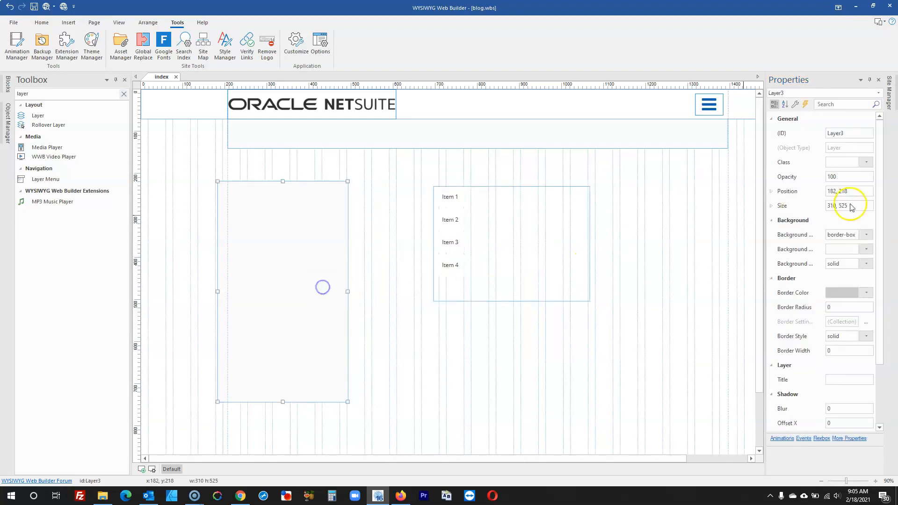
pyautogui.click(643, 298)
pyautogui.hotkey('ctrl', 'z')
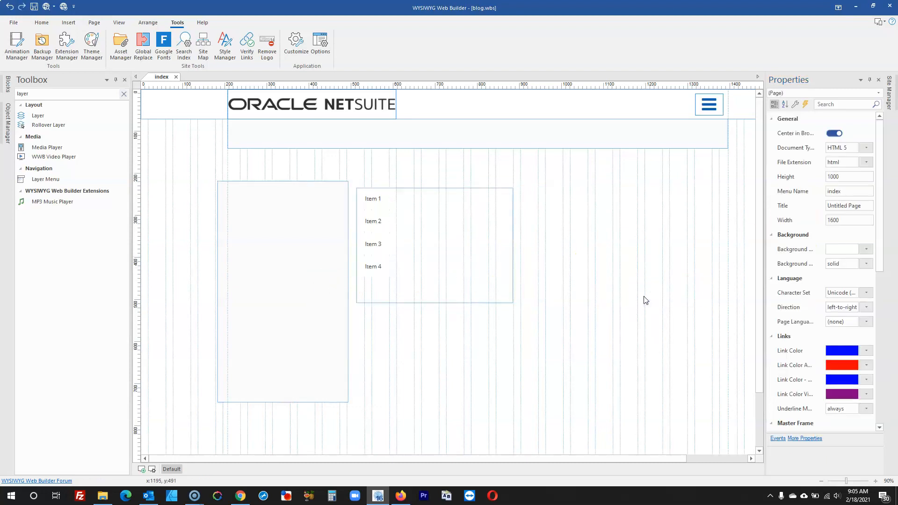
pyautogui.hotkey('ctrl', 'z')
# - Delete the wide empty layer under the header and place the tall layer directly below the header at about 1014, 70
pyautogui.click(351, 268)
pyautogui.moveTo(351, 268); pyautogui.dragTo(697, 238)
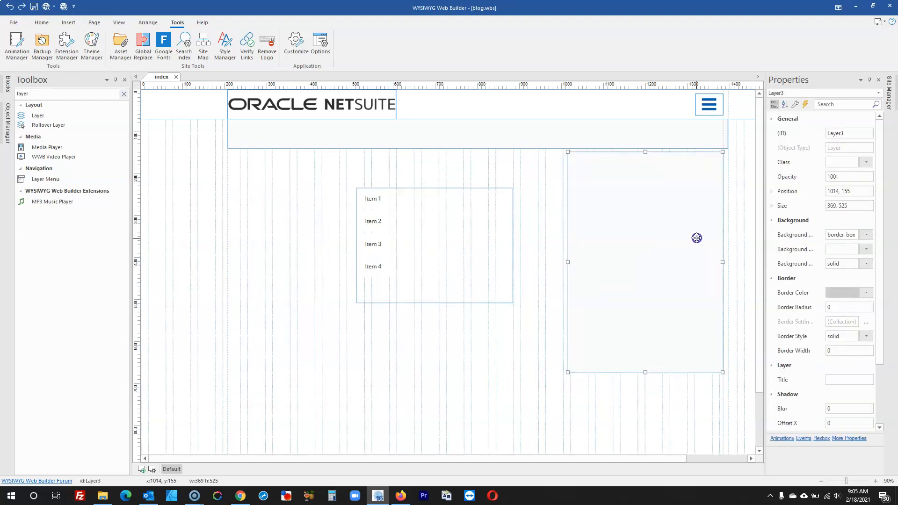
pyautogui.click(602, 141)
pyautogui.press('Delete')
pyautogui.moveTo(648, 187); pyautogui.dragTo(655, 167)
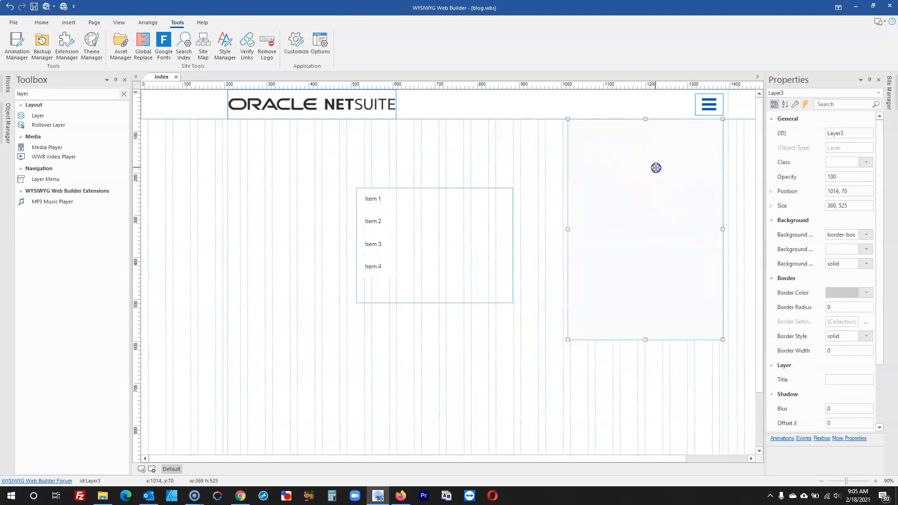
# - Check the dropdown's placement in Firefox, return to WYSIWYG Web Builder and raise the layer to about 1026, 61
pyautogui.click(401, 496)
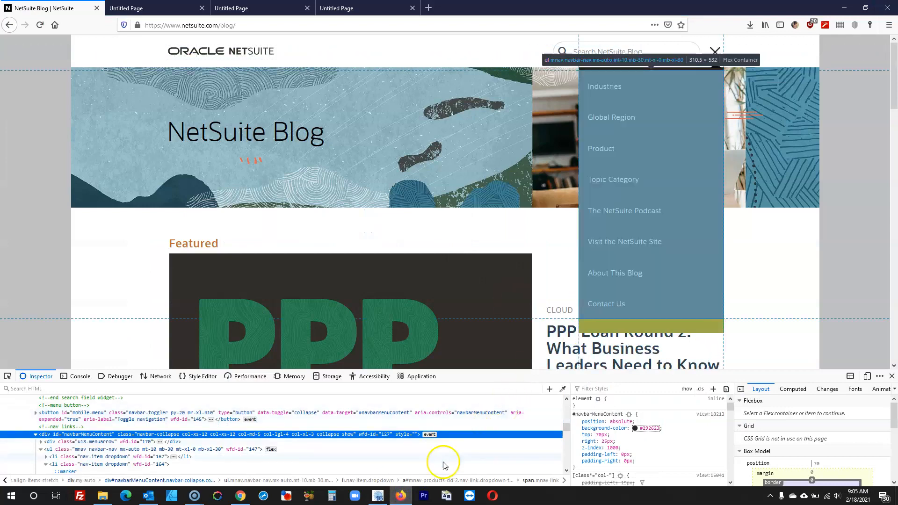
pyautogui.click(400, 496)
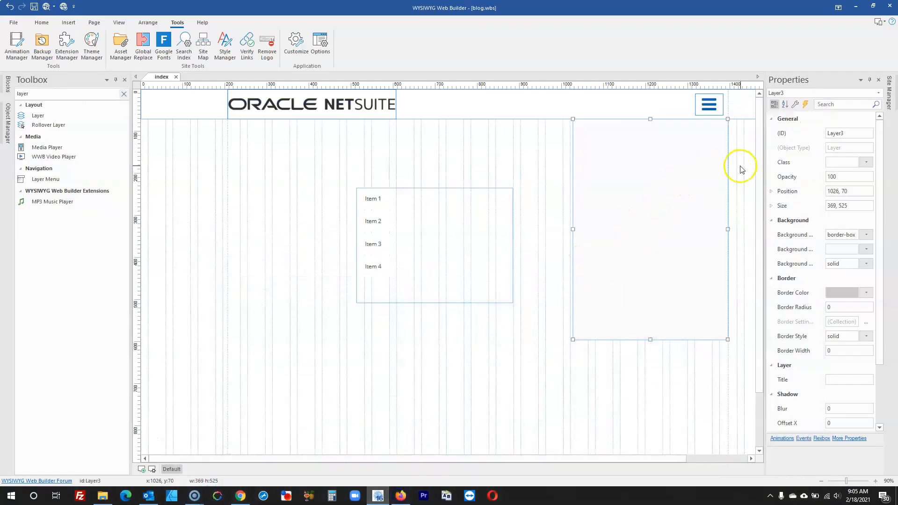
pyautogui.click(697, 167)
pyautogui.moveTo(697, 167); pyautogui.dragTo(698, 162)
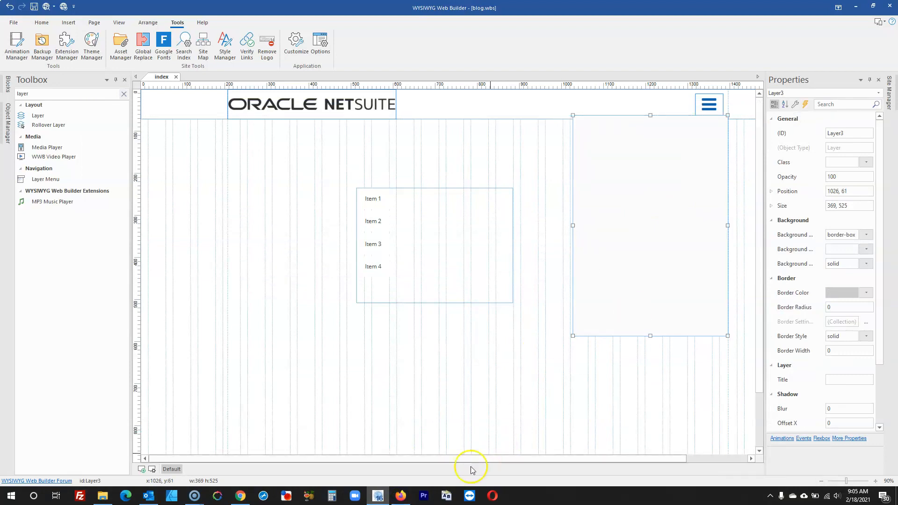
# - Close and reopen the hamburger menu in Firefox, return to WYSIWYG Web Builder and lower the layer to 1026, 70 against the header's edge
pyautogui.click(401, 496)
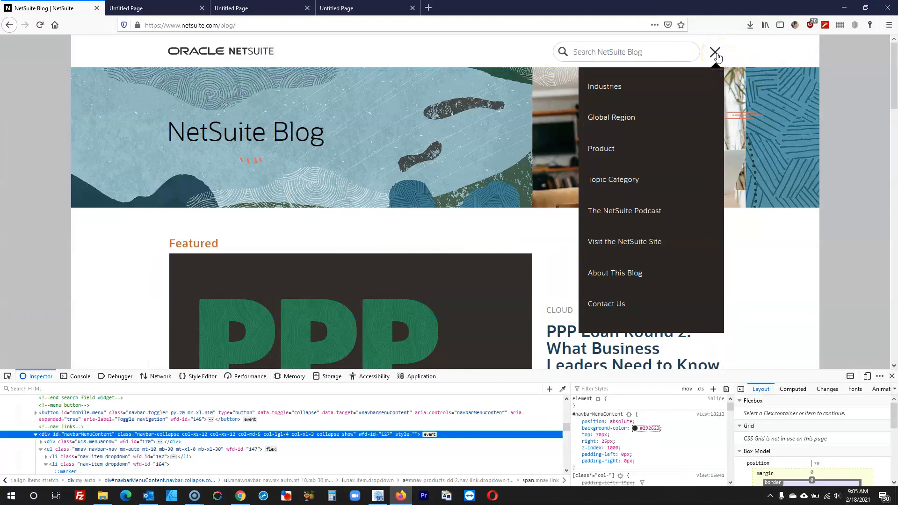
pyautogui.click(717, 55)
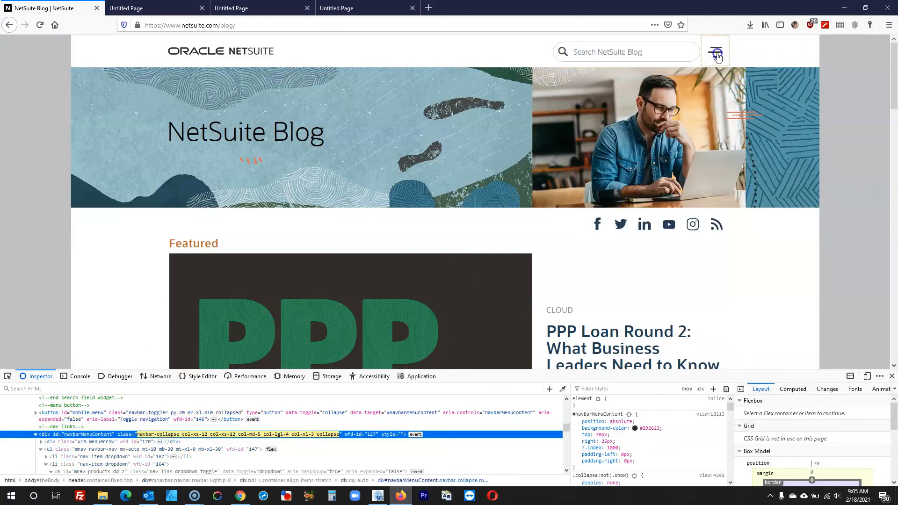
pyautogui.click(717, 55)
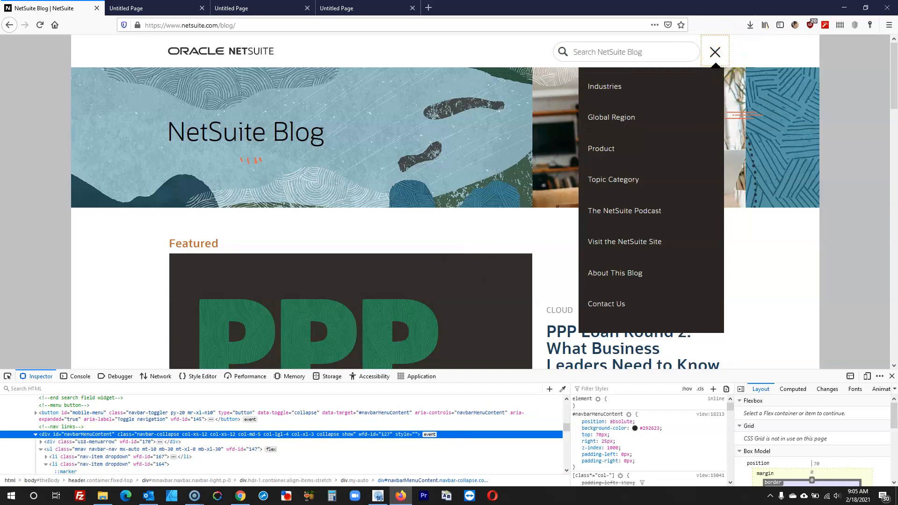
pyautogui.click(844, 7)
pyautogui.click(683, 372)
pyautogui.moveTo(684, 230); pyautogui.dragTo(684, 233)
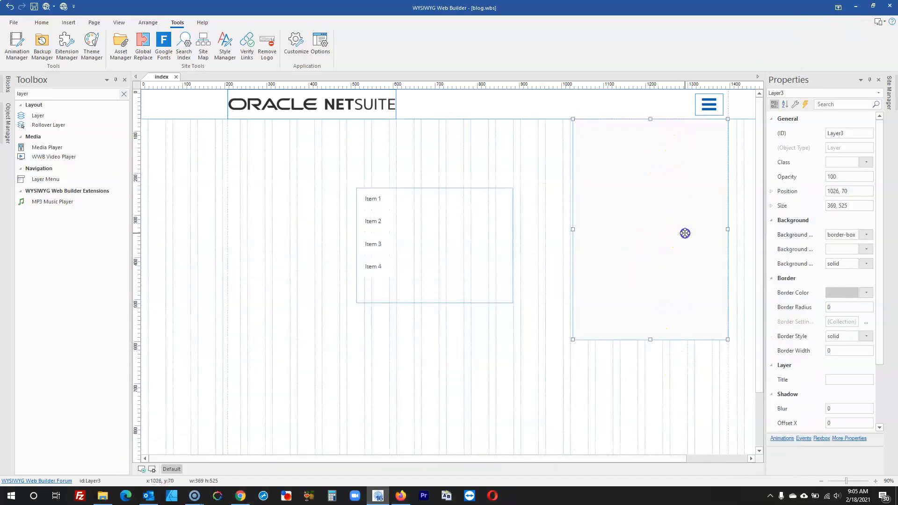
# - Narrow the CSS menu to a width of about 341
pyautogui.click(533, 184)
pyautogui.click(448, 231)
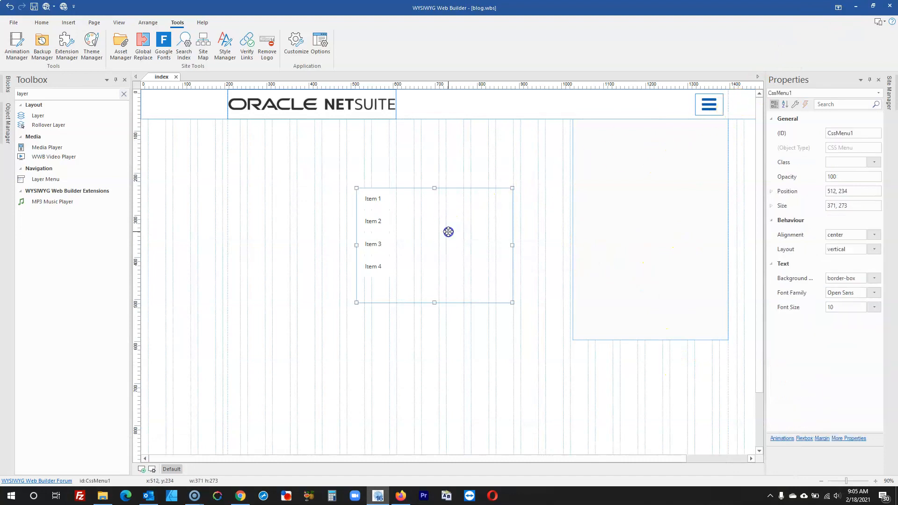
pyautogui.moveTo(512, 245); pyautogui.dragTo(500, 245)
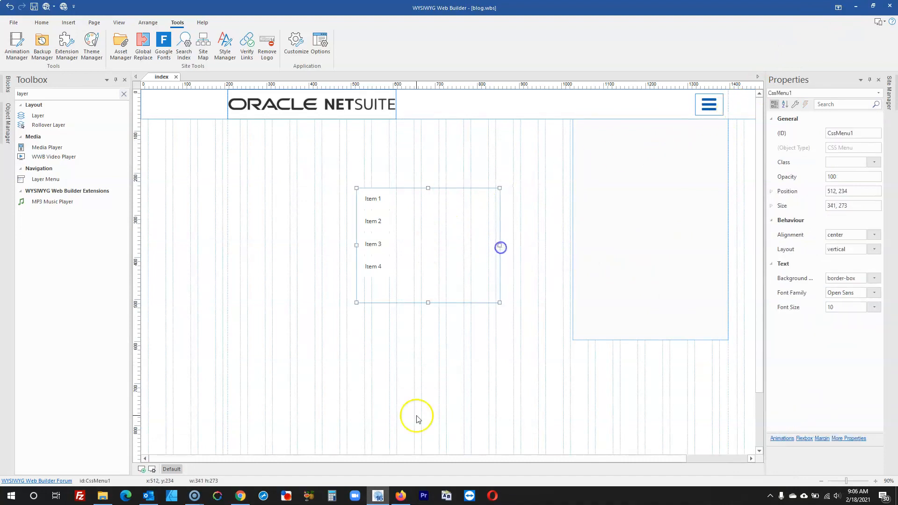
# - Open Notepad and list Industries, Global Region, Product, Topic Category, The NetSuite Podcast, Visit the NetSuite Site, About This Blog and Contact Us
pyautogui.click(401, 496)
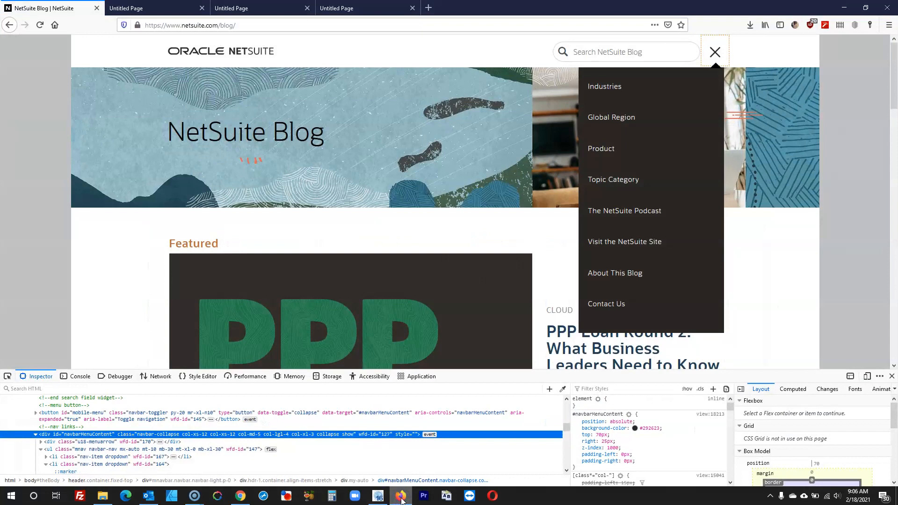
pyautogui.press('super')
pyautogui.write('note')
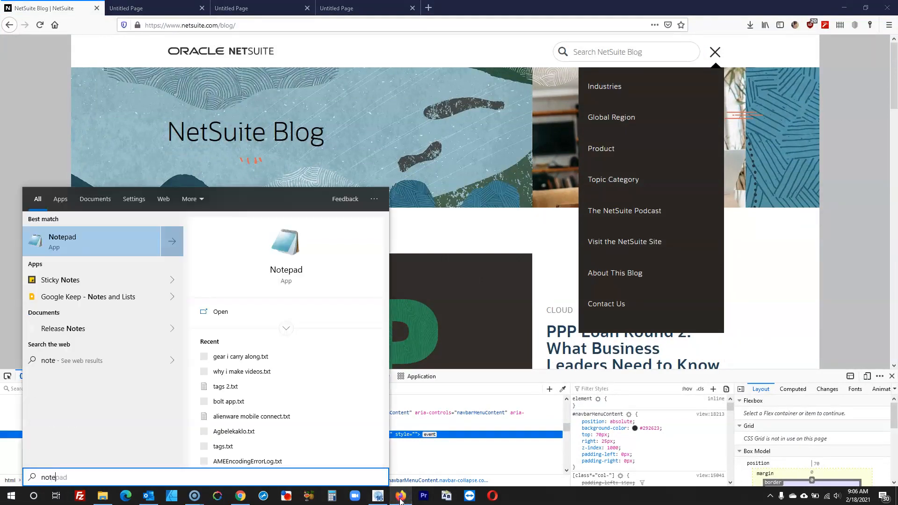
pyautogui.press('Return')
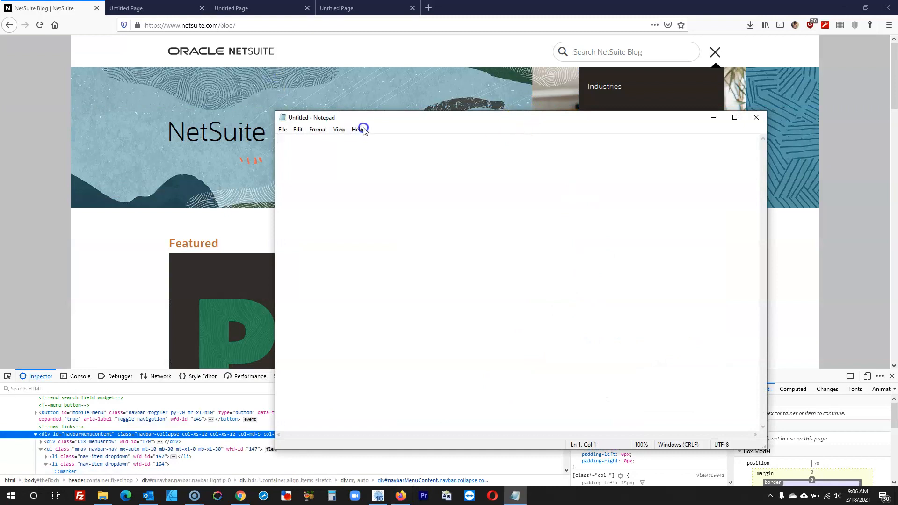
pyautogui.moveTo(381, 121); pyautogui.dragTo(173, 66)
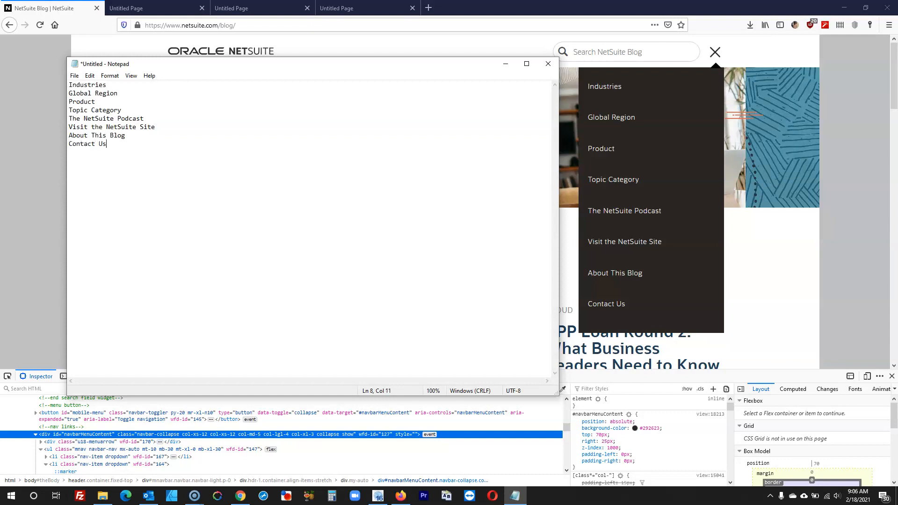
# - Copy the first entry, Industries, from the Notepad list and switch back to WYSIWYG Web Builder
pyautogui.click(845, 8)
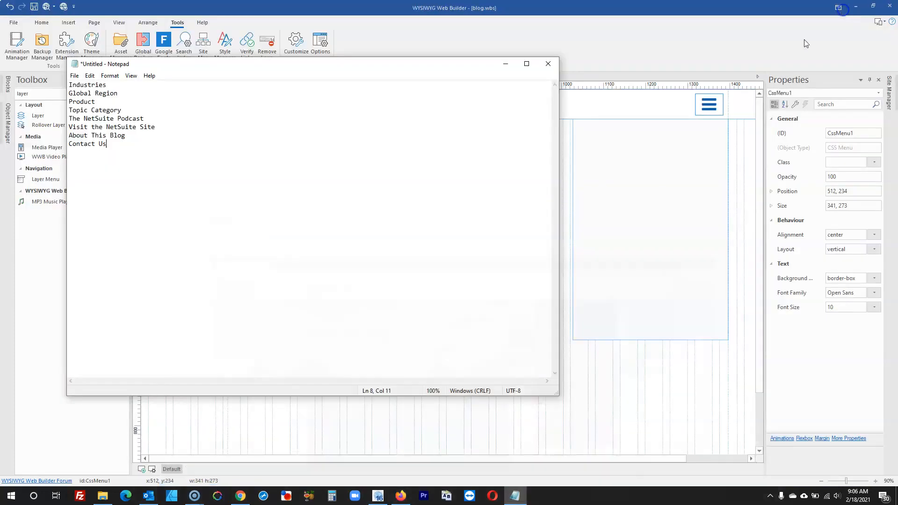
pyautogui.moveTo(276, 67); pyautogui.dragTo(531, 57)
pyautogui.moveTo(388, 75); pyautogui.dragTo(288, 66)
pyautogui.hotkey('ctrl', 'c')
pyautogui.click(212, 281)
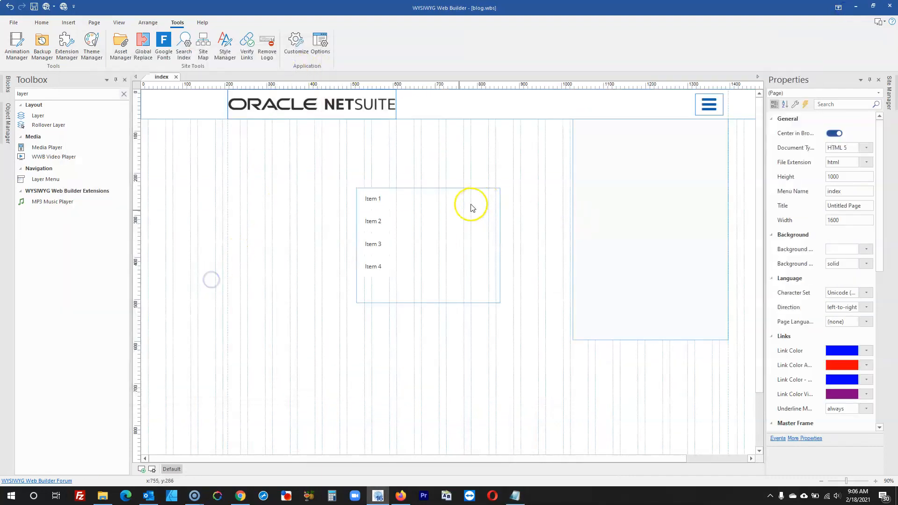
# - Open the CSS menu's properties and remove the four default entries, Item 1 to Item 4
pyautogui.doubleClick(444, 212)
pyautogui.click(359, 159)
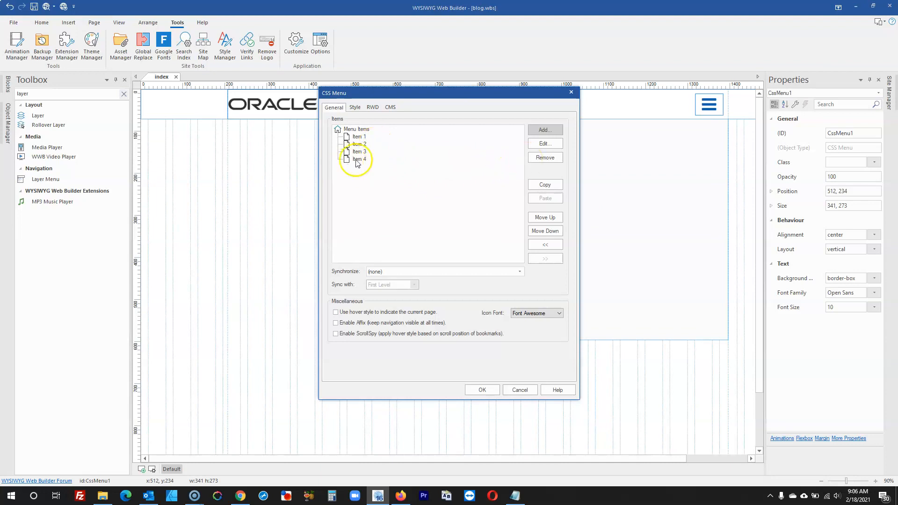
pyautogui.click(560, 161)
pyautogui.click(560, 162)
pyautogui.click(560, 162)
pyautogui.click(560, 162)
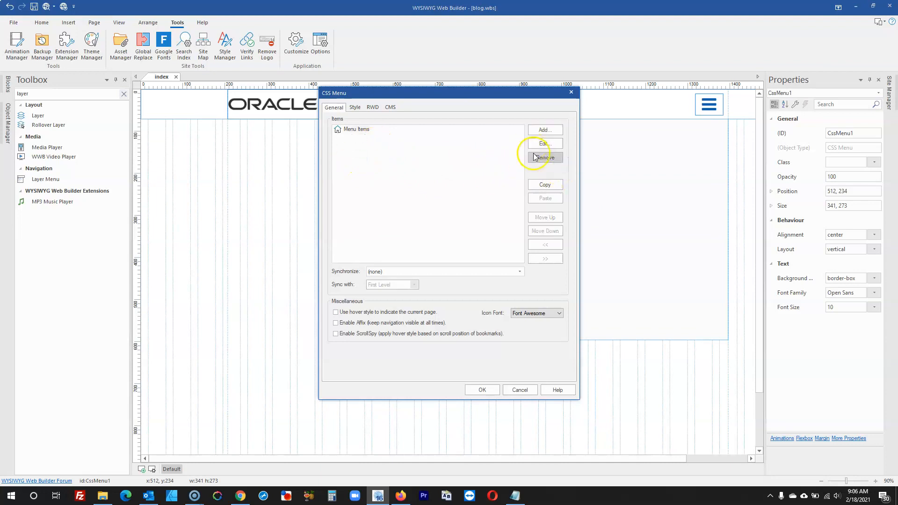
# - Add the copied Industries text as the first entry of the CSS menu
pyautogui.click(543, 132)
pyautogui.hotkey('ctrl', 'v')
pyautogui.click(471, 353)
# - Switch to Notepad, cut Global Region from the list and add it as the second CSS menu entry
pyautogui.click(515, 496)
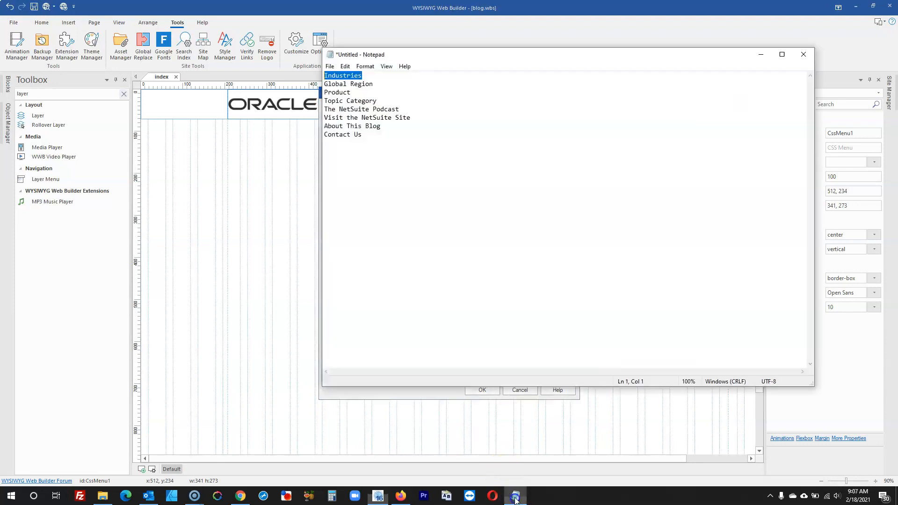
pyautogui.moveTo(325, 92); pyautogui.dragTo(313, 72)
pyautogui.hotkey('ctrl', 'x')
pyautogui.hotkey('ctrl', 'x')
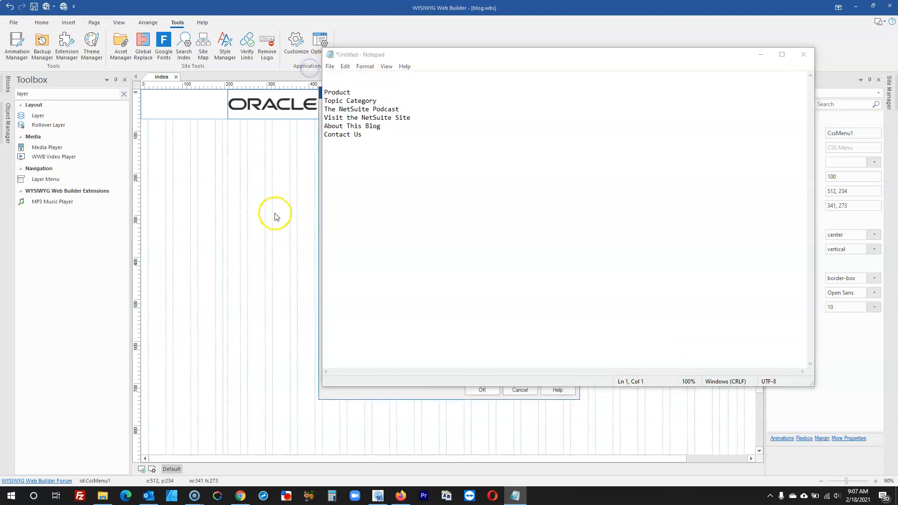
pyautogui.click(275, 216)
pyautogui.click(543, 129)
pyautogui.hotkey('ctrl', 'v')
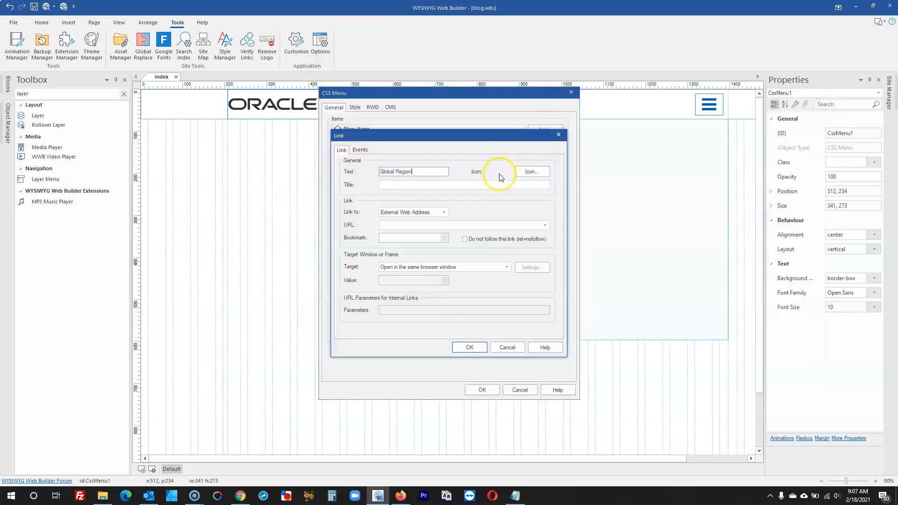
pyautogui.click(480, 347)
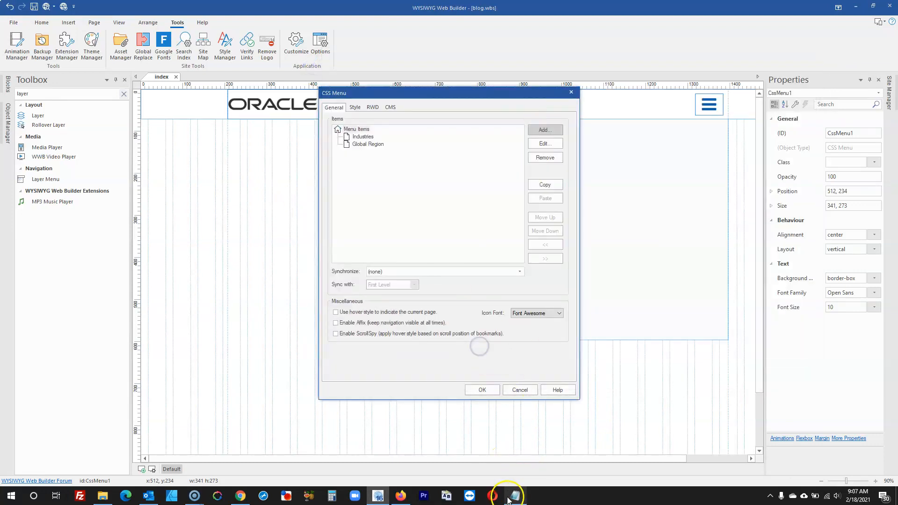
# - Copy Product from the Notepad list and add it as the third CSS menu entry
pyautogui.click(514, 496)
pyautogui.moveTo(370, 92); pyautogui.dragTo(307, 91)
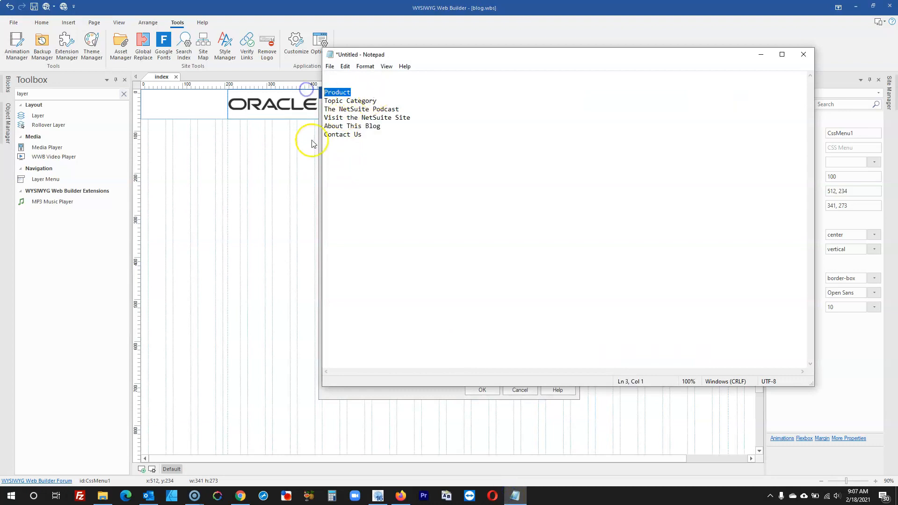
pyautogui.hotkey('ctrl', 'c')
pyautogui.click(253, 207)
pyautogui.click(542, 129)
pyautogui.hotkey('ctrl', 'v')
pyautogui.click(479, 348)
pyautogui.click(514, 496)
pyautogui.moveTo(377, 101); pyautogui.dragTo(319, 106)
pyautogui.moveTo(387, 100); pyautogui.dragTo(275, 94)
pyautogui.hotkey('ctrl', 'x')
pyautogui.click(264, 181)
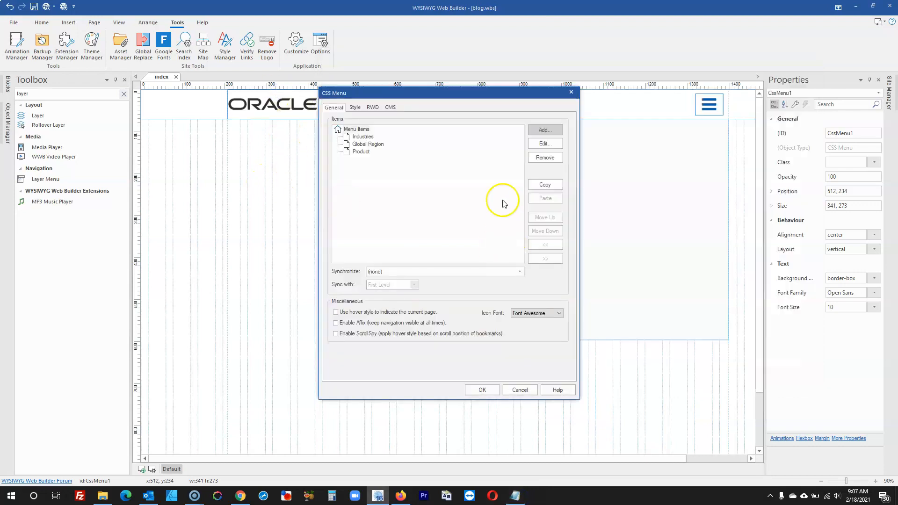
pyautogui.click(543, 130)
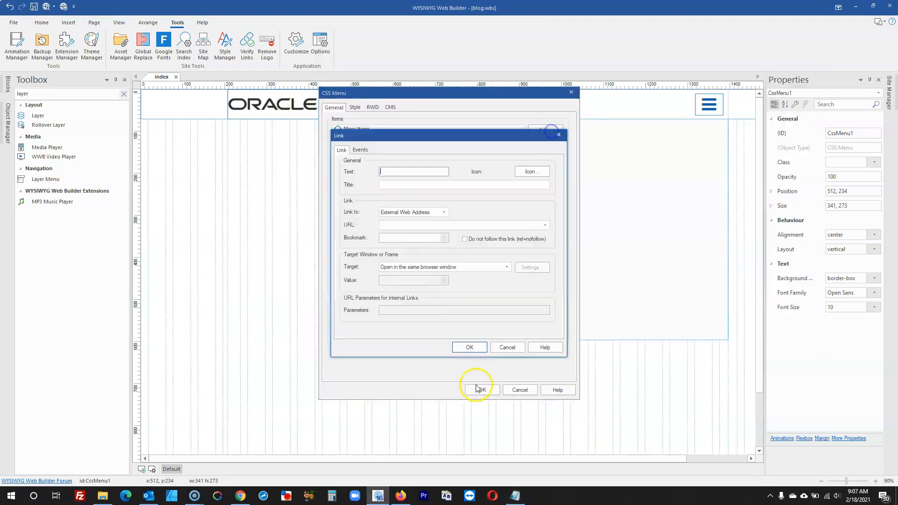
pyautogui.click(516, 497)
pyautogui.hotkey('ctrl', 'z')
pyautogui.click(415, 178)
pyautogui.moveTo(351, 93); pyautogui.dragTo(324, 93)
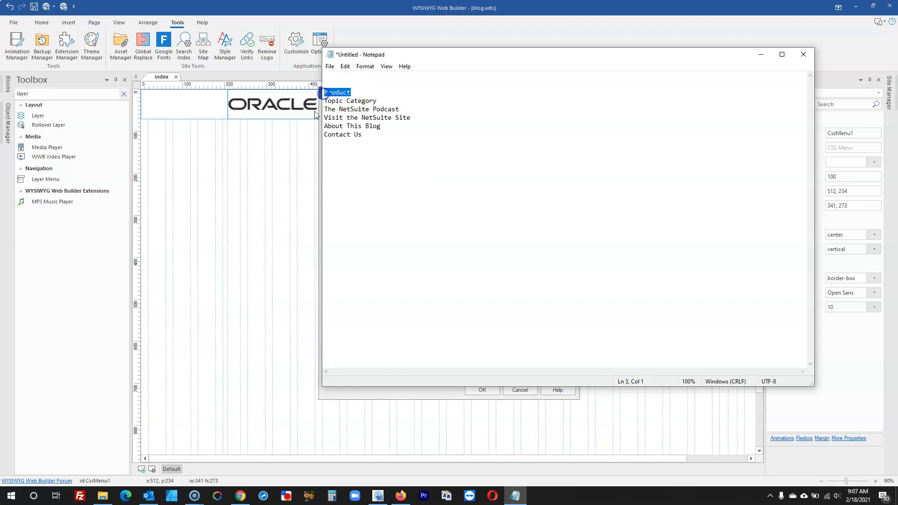
pyautogui.click(255, 184)
pyautogui.click(410, 170)
pyautogui.click(470, 347)
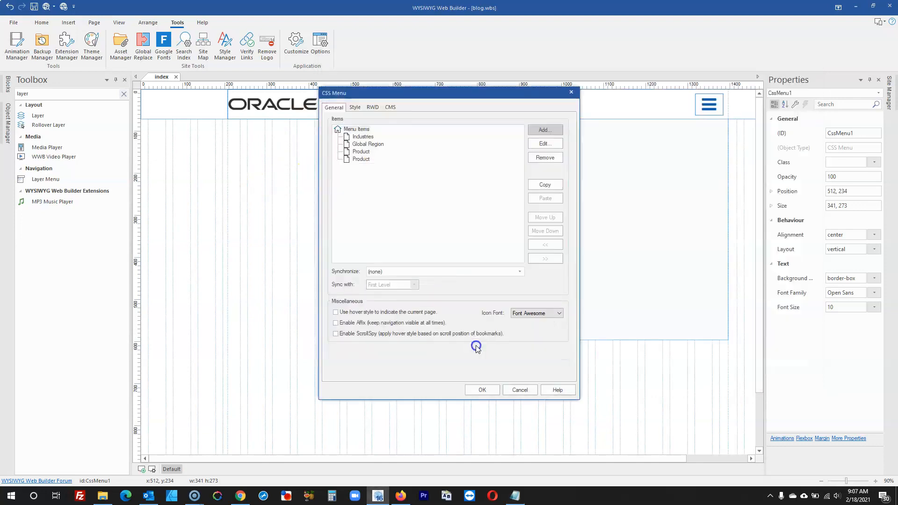
pyautogui.click(367, 159)
pyautogui.click(545, 158)
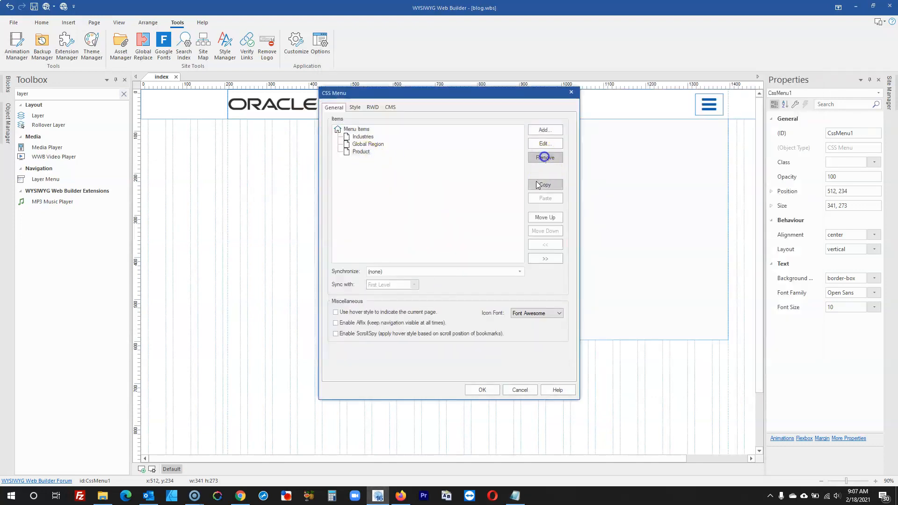
# - Cut Topic Category from the Notepad list and add it as a CSS menu entry below Product
pyautogui.click(515, 496)
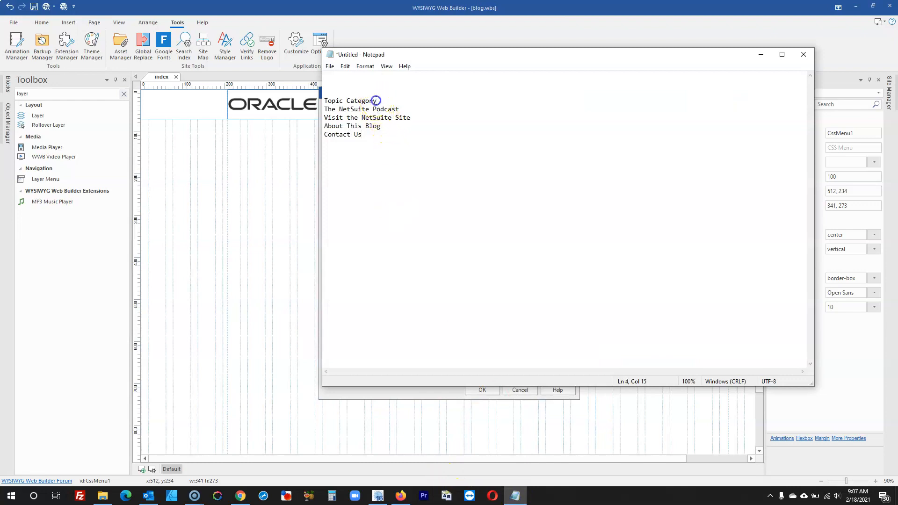
pyautogui.moveTo(377, 100); pyautogui.dragTo(331, 104)
pyautogui.hotkey('ctrl', 'x')
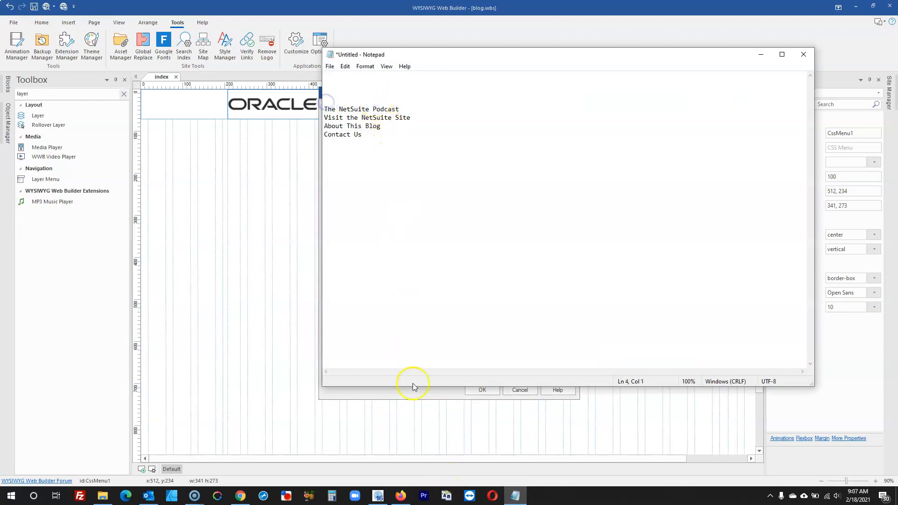
pyautogui.click(501, 444)
pyautogui.click(534, 131)
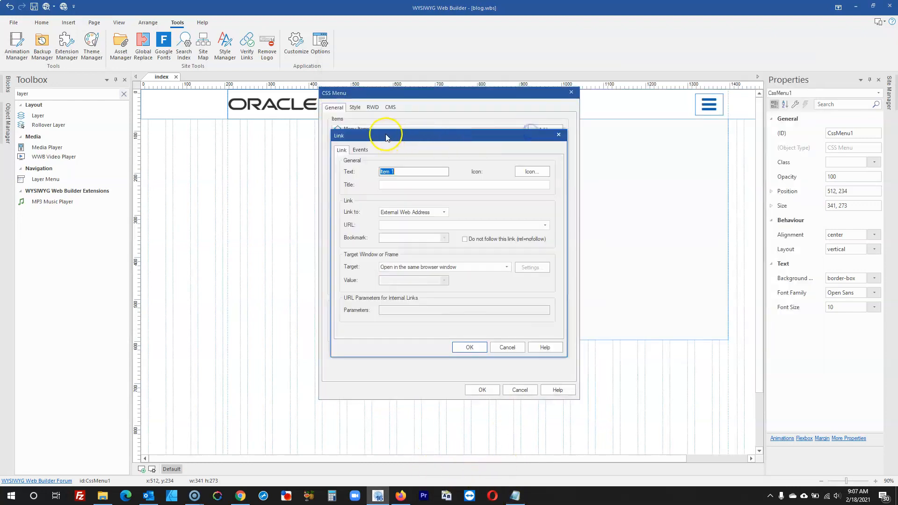
pyautogui.click(558, 136)
pyautogui.click(548, 131)
pyautogui.hotkey('ctrl', 'v')
pyautogui.click(464, 345)
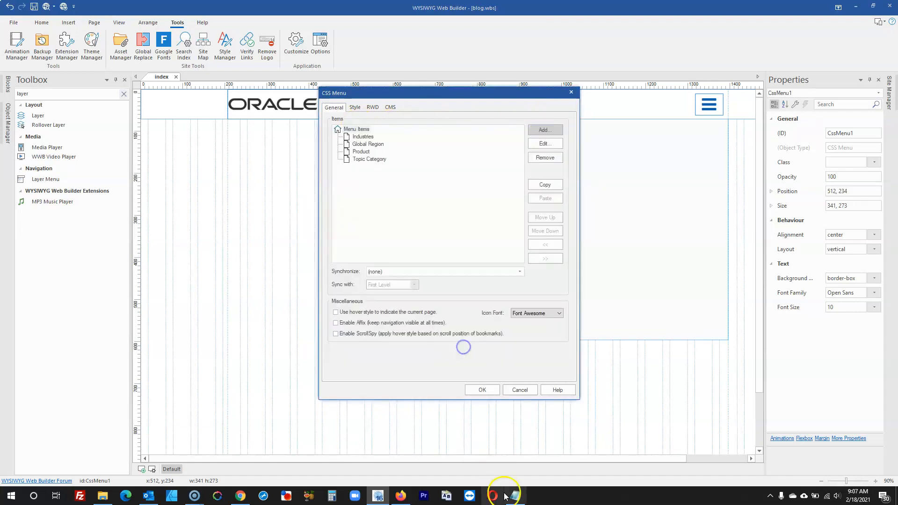
# - Cut The NetSuite Podcast from the Notepad list and add it as a CSS menu entry below Topic Category
pyautogui.click(514, 496)
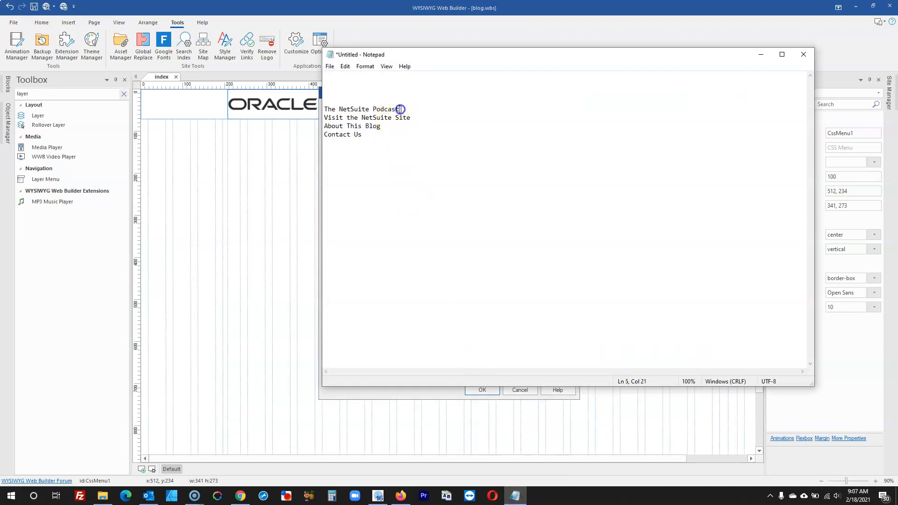
pyautogui.moveTo(401, 108); pyautogui.dragTo(321, 108)
pyautogui.hotkey('ctrl', 'x')
pyautogui.hotkey('alt', 'Tab')
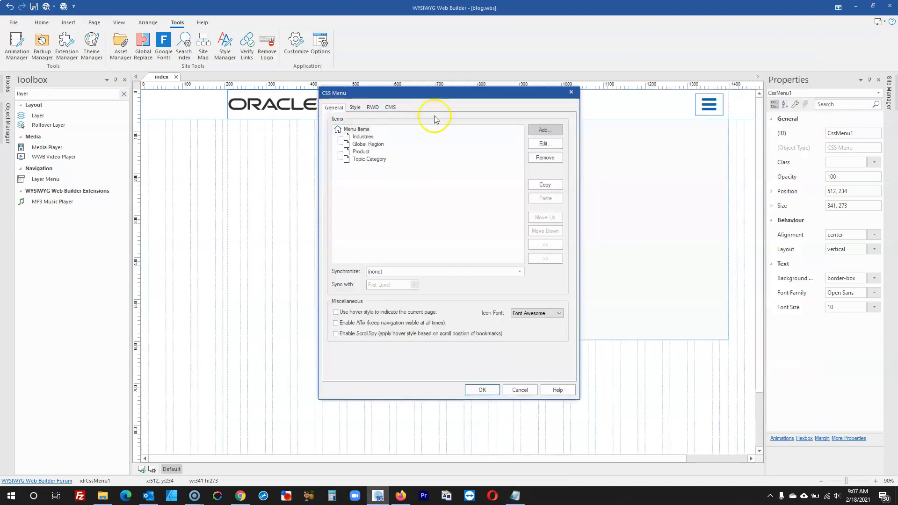
pyautogui.click(550, 130)
pyautogui.hotkey('ctrl', 'v')
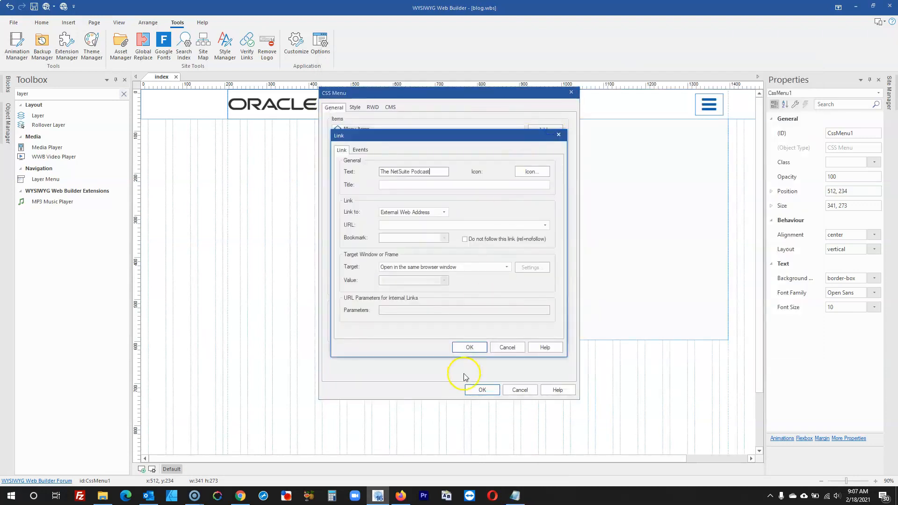
pyautogui.click(475, 345)
# - Cut Visit the NetSuite Site from the Notepad list and add it as the next CSS menu entry
pyautogui.click(515, 496)
pyautogui.moveTo(412, 118); pyautogui.dragTo(322, 117)
pyautogui.hotkey('ctrl', 'x')
pyautogui.hotkey('alt', 'Tab')
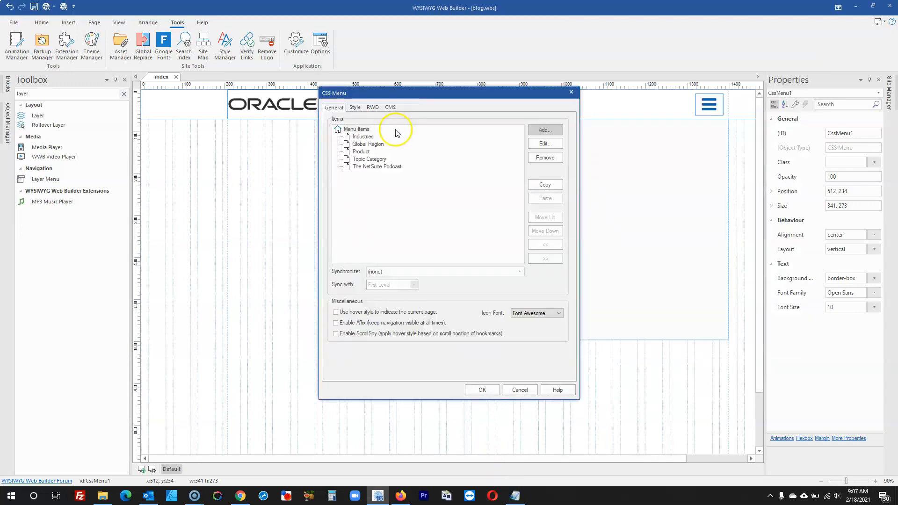
pyautogui.click(537, 132)
pyautogui.hotkey('ctrl', 'v')
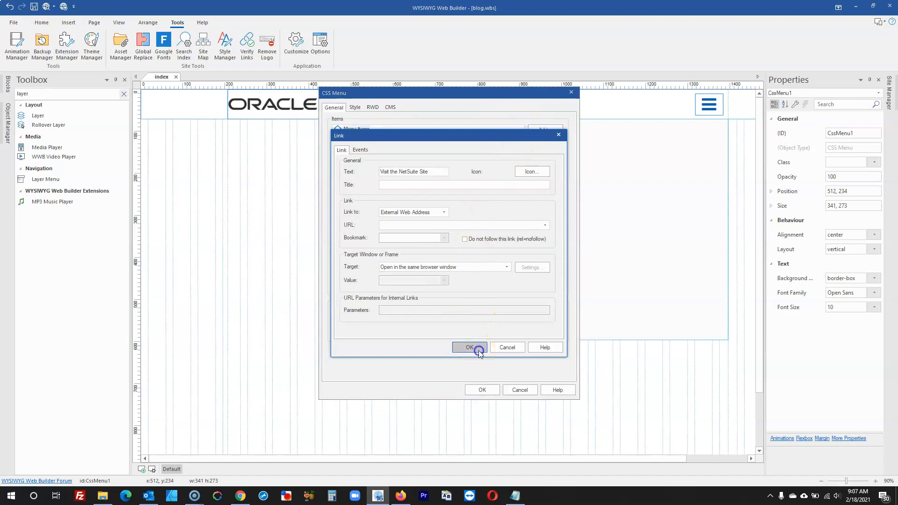
pyautogui.click(473, 345)
# - Cut About This Blog from the Notepad list and add it as the seventh CSS menu entry
pyautogui.click(517, 498)
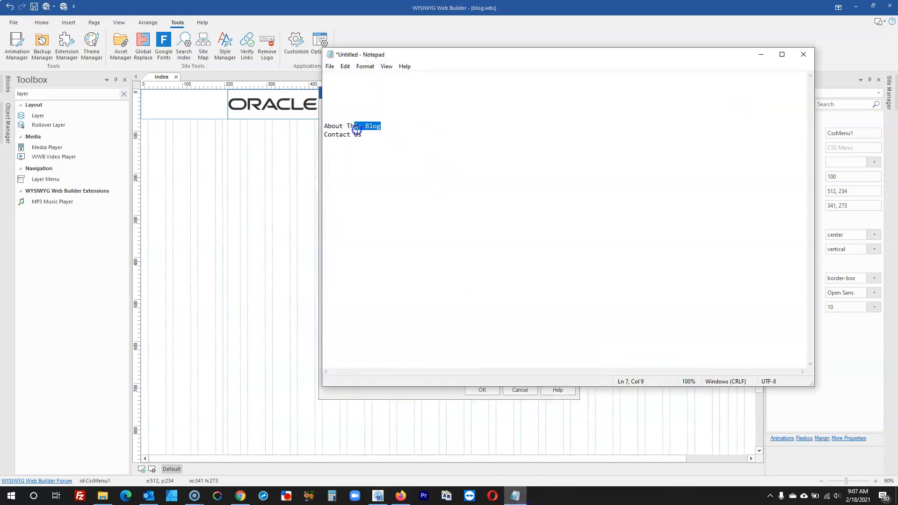
pyautogui.hotkey('ctrl', 'x')
pyautogui.hotkey('alt', 'Tab')
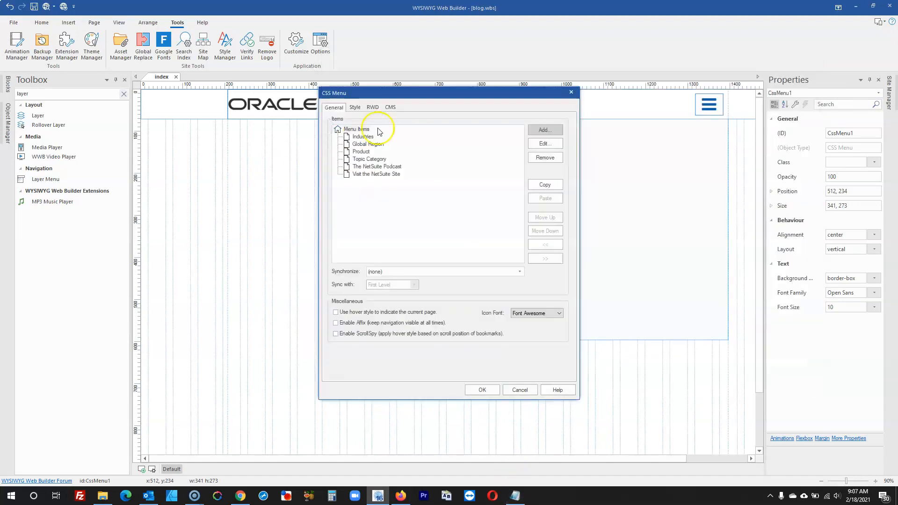
pyautogui.click(561, 135)
pyautogui.hotkey('ctrl', 'v')
pyautogui.click(473, 345)
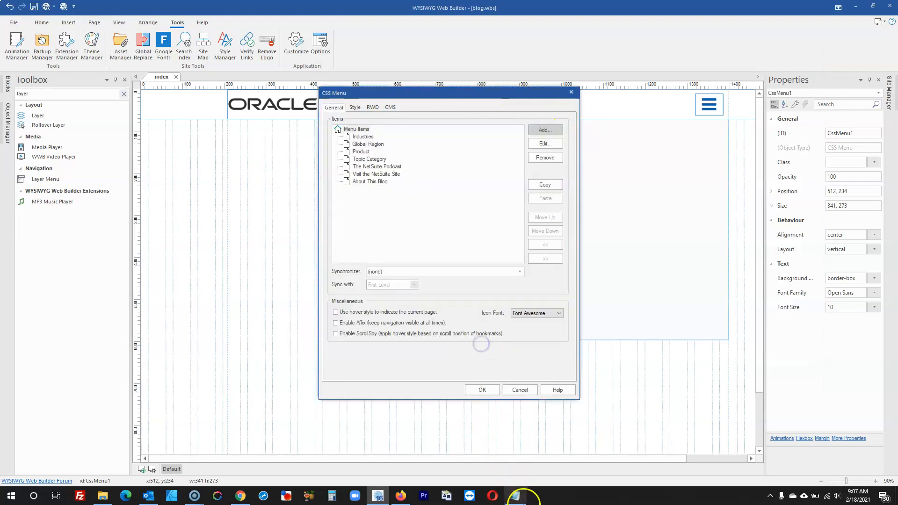
# - Cut Contact Us from the Notepad list, add it as the last CSS menu entry and apply the menu properties
pyautogui.click(515, 497)
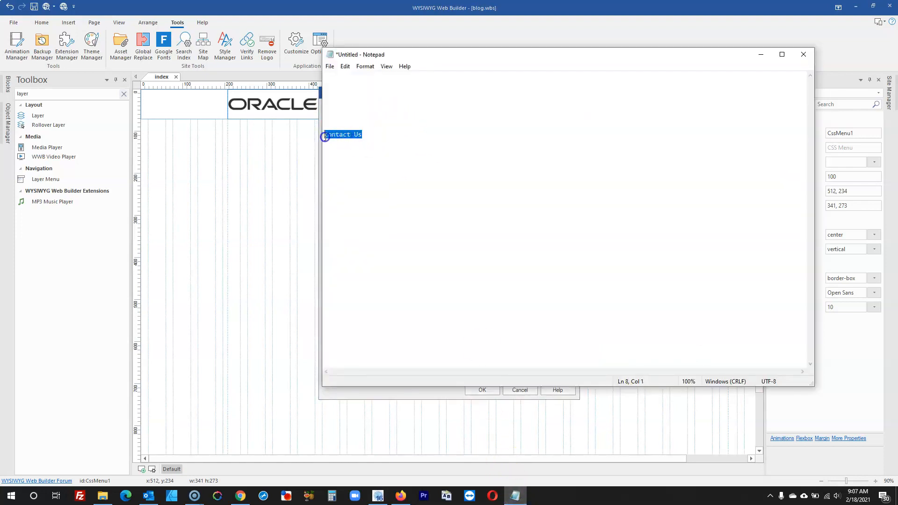
pyautogui.hotkey('ctrl', 'x')
pyautogui.hotkey('alt', 'Tab')
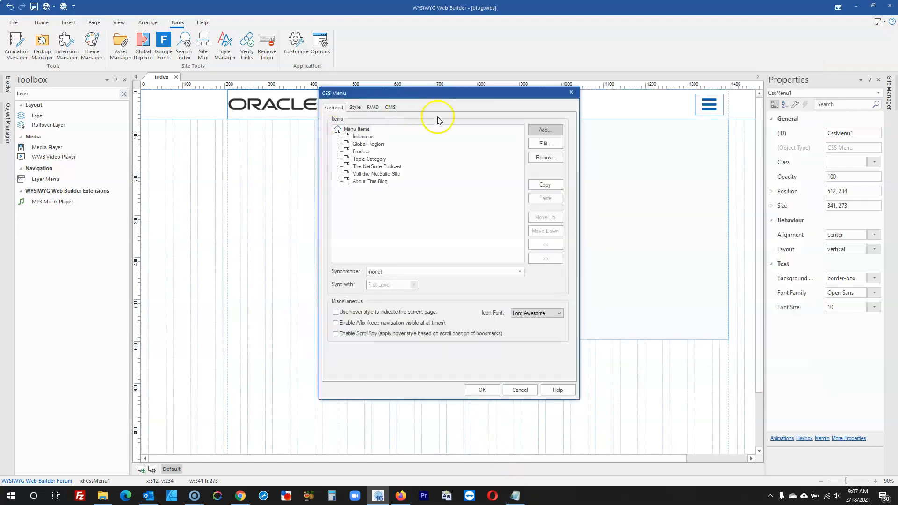
pyautogui.click(542, 130)
pyautogui.click(472, 346)
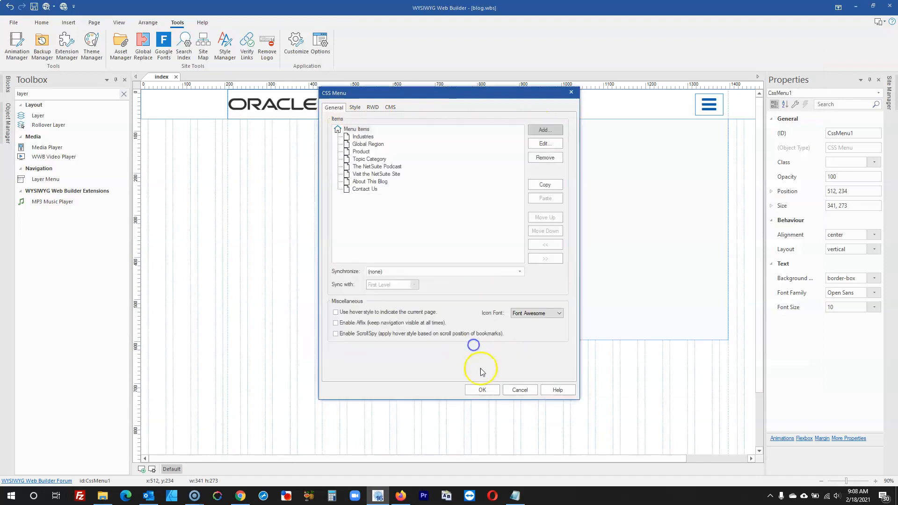
pyautogui.click(484, 390)
# - Reposition the CSS menu on the page to about 448, 127 and widen it to about 383
pyautogui.click(528, 317)
pyautogui.click(450, 293)
pyautogui.moveTo(450, 293); pyautogui.dragTo(330, 235)
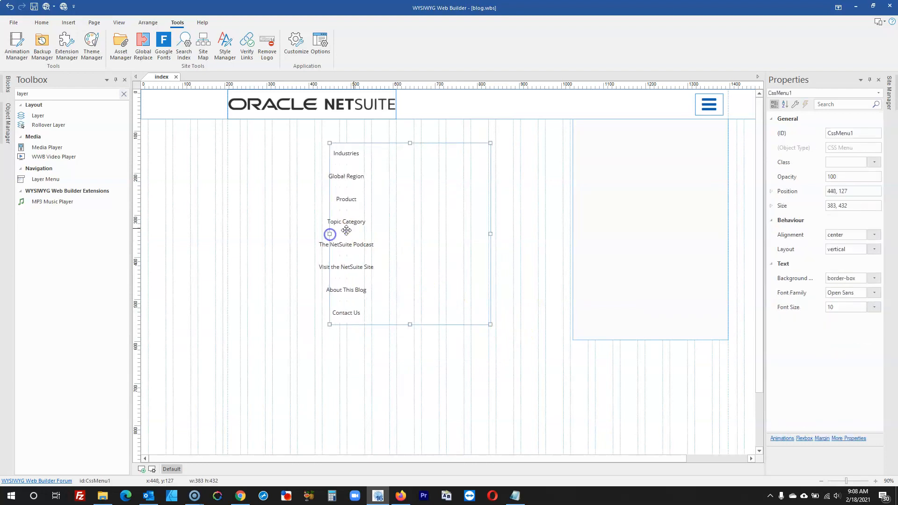
# - Compare the NetSuite blog's dropdown in the browser, and set the CSS menu's main menu text to left alignment and size 11
pyautogui.doubleClick(346, 230)
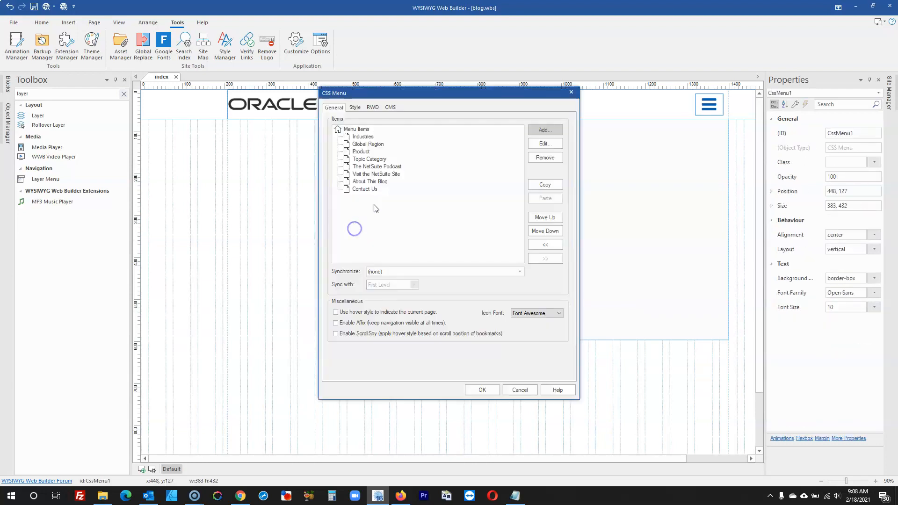
pyautogui.click(356, 109)
pyautogui.click(501, 128)
pyautogui.click(421, 158)
pyautogui.click(398, 163)
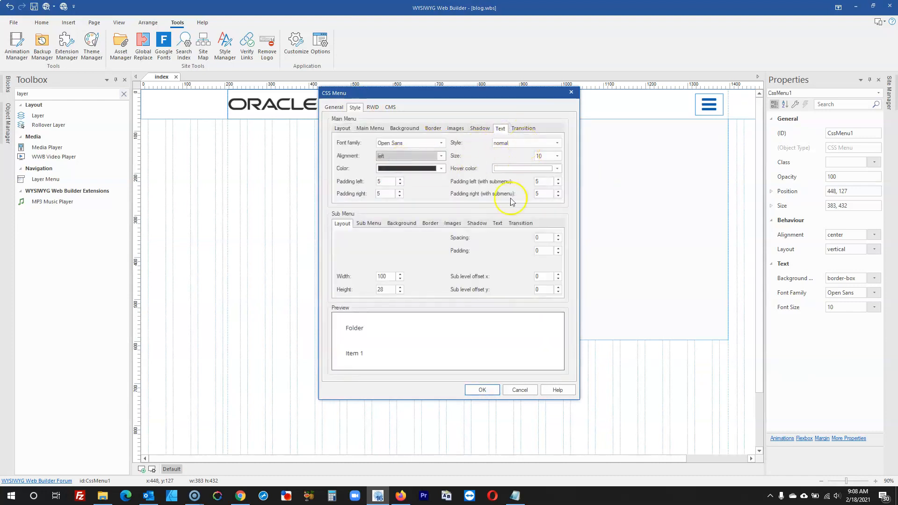
pyautogui.click(401, 495)
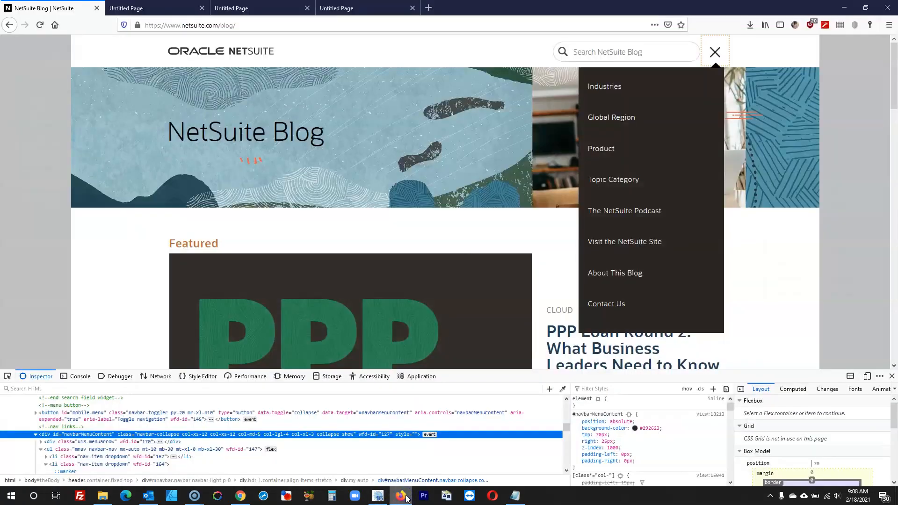
pyautogui.click(401, 496)
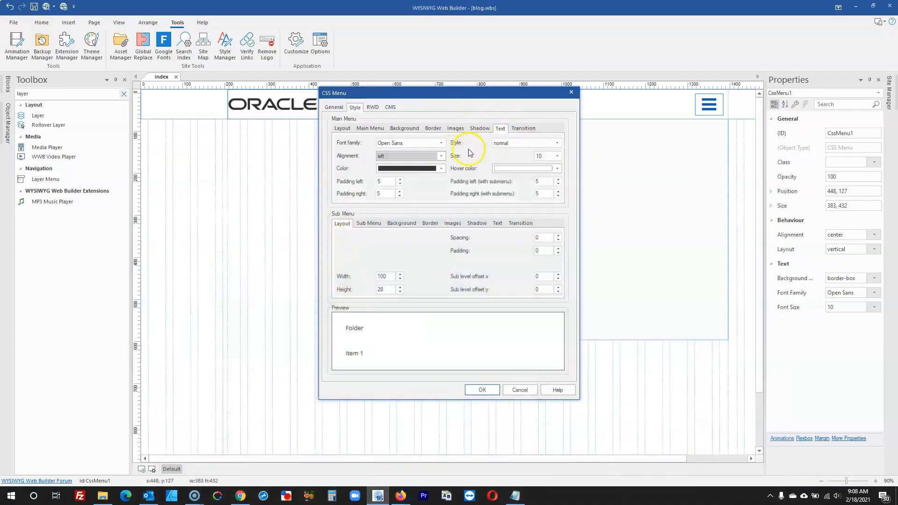
pyautogui.click(547, 157)
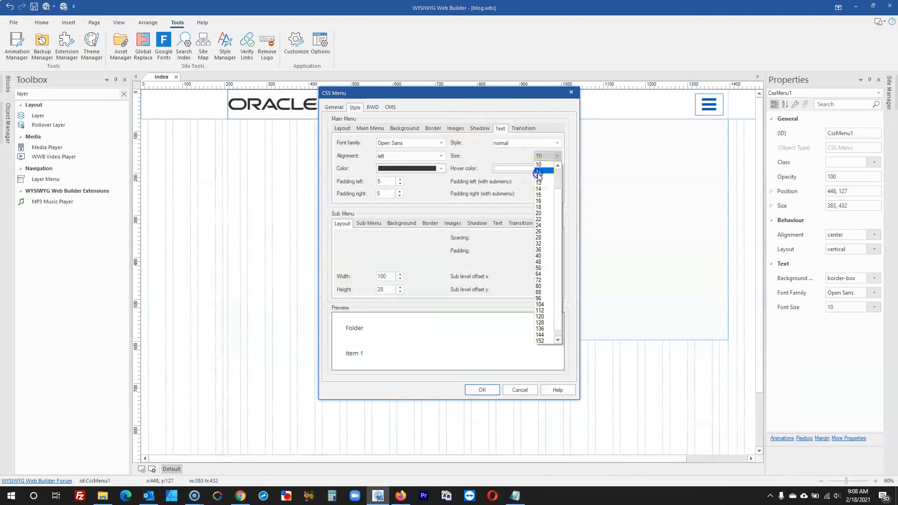
pyautogui.click(539, 171)
pyautogui.click(481, 389)
# - Move the CSS menu to about 544, 150 and narrow it to a width of about 306
pyautogui.click(394, 291)
pyautogui.click(423, 267)
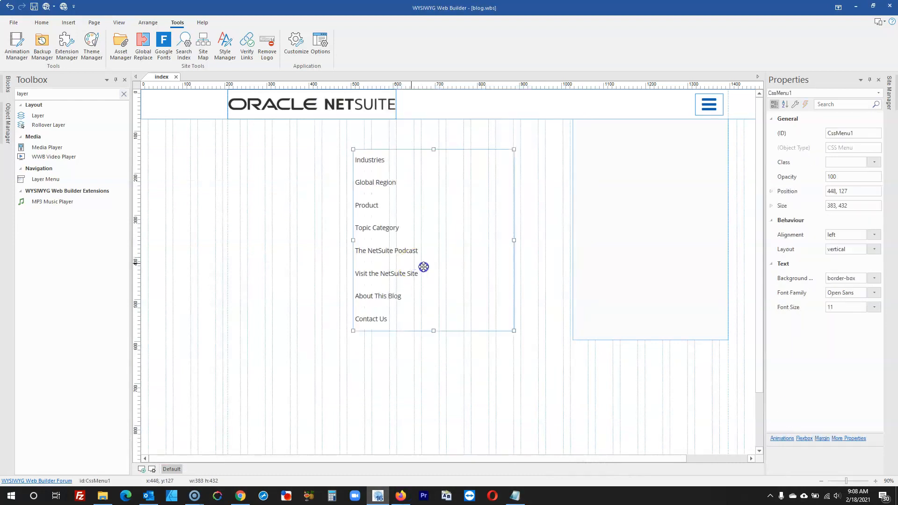
pyautogui.moveTo(423, 266); pyautogui.dragTo(428, 266)
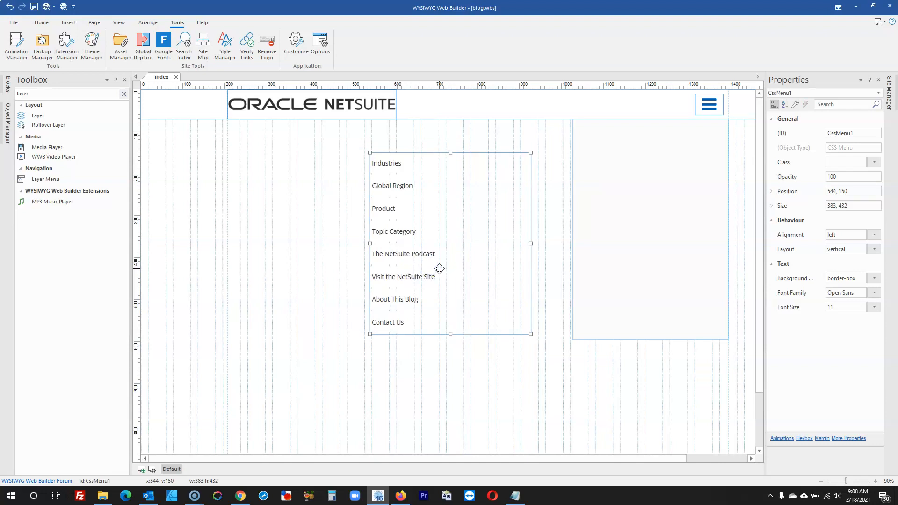
pyautogui.moveTo(530, 243); pyautogui.dragTo(498, 240)
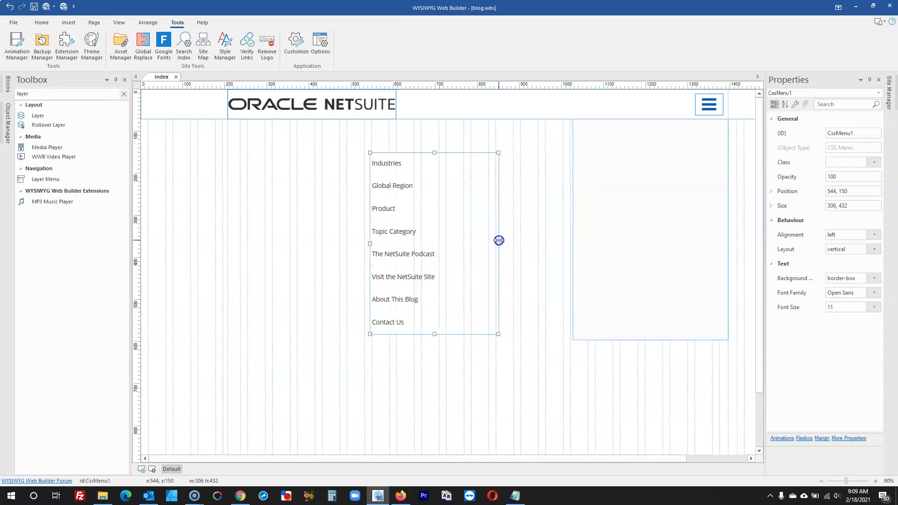
# - Switch to Firefox, inspect the NetSuite Blog dropdown menu container, and copy its background color value #292623
pyautogui.click(401, 496)
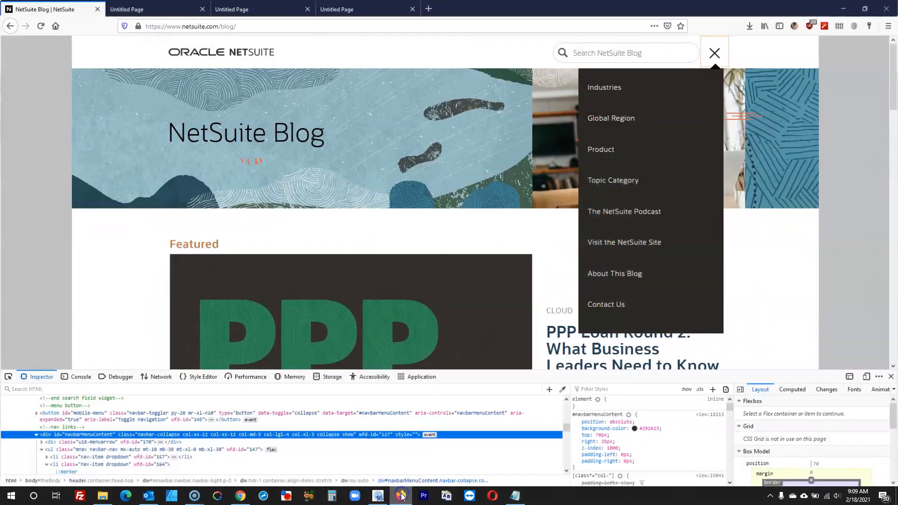
pyautogui.rightClick(664, 175)
pyautogui.click(700, 298)
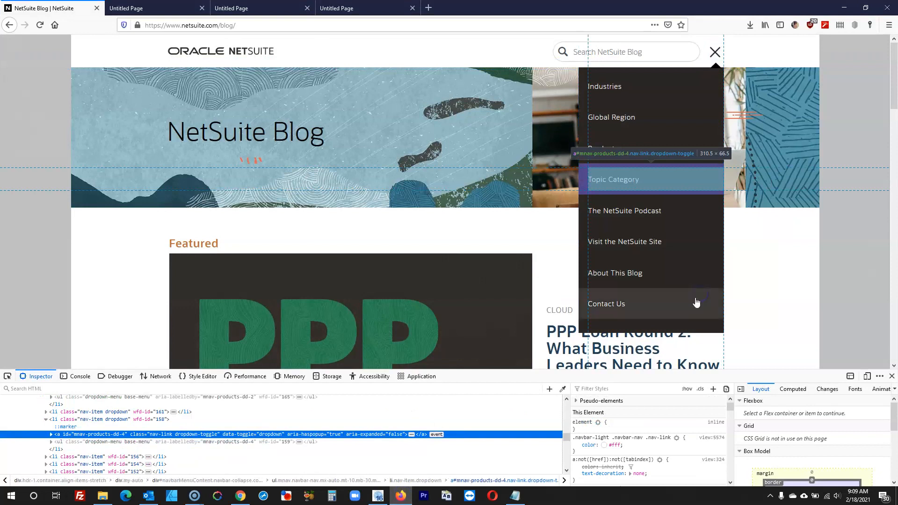
pyautogui.rightClick(678, 325)
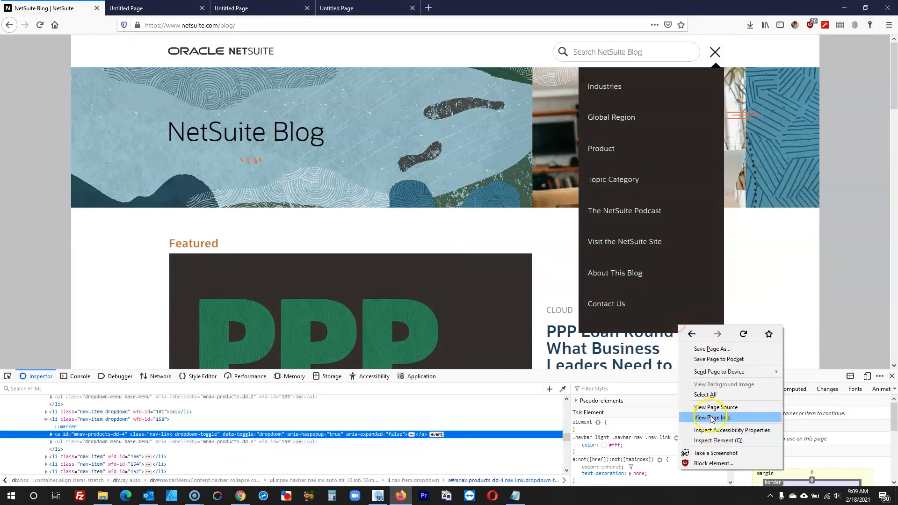
pyautogui.click(714, 441)
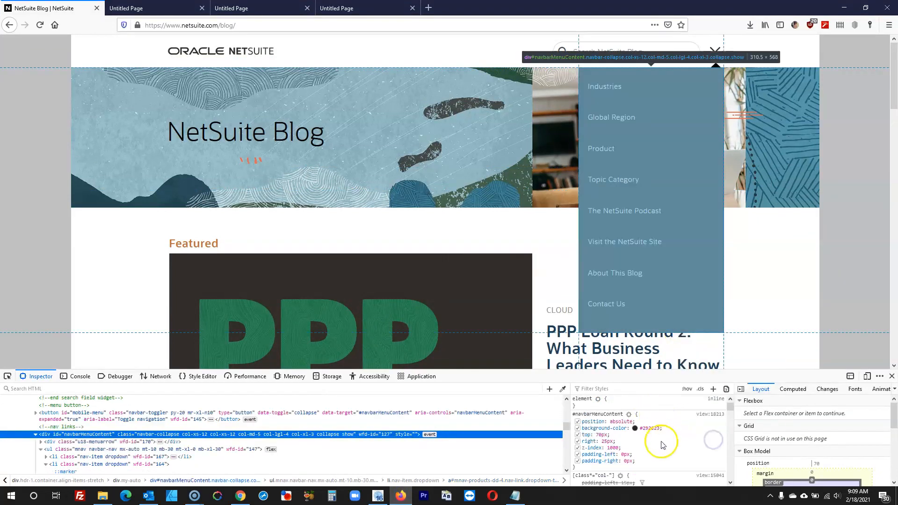
pyautogui.click(648, 428)
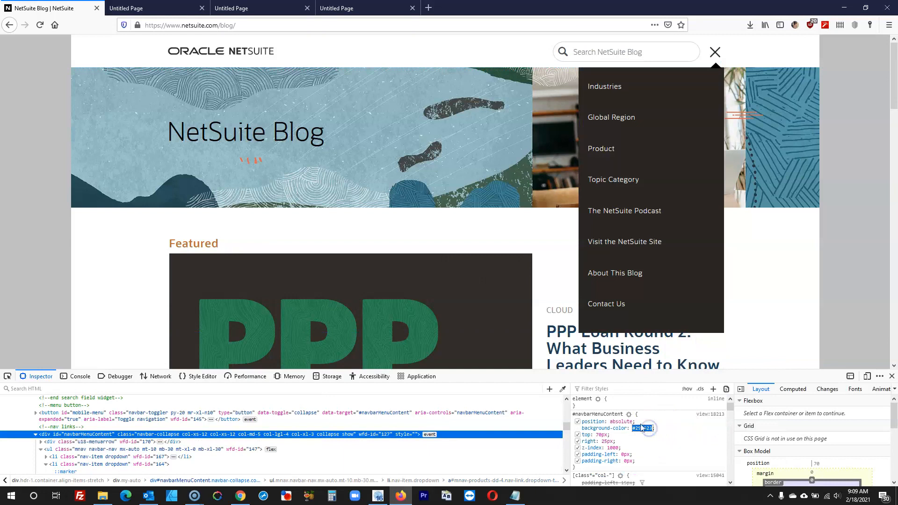
# - Switch to WYSIWYG Web Builder and set the background color of the layer below the hamburger icon to #292623
pyautogui.click(377, 496)
pyautogui.click(641, 227)
pyautogui.doubleClick(642, 227)
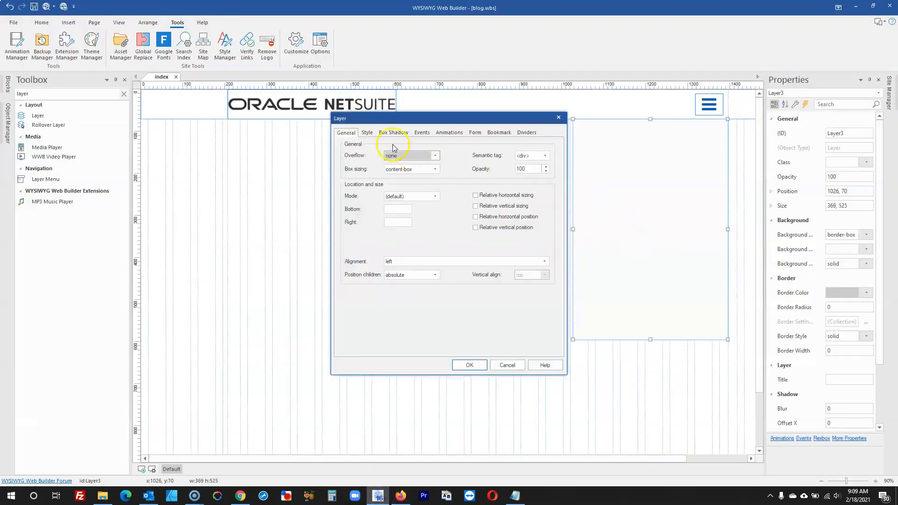
pyautogui.click(367, 133)
pyautogui.click(417, 195)
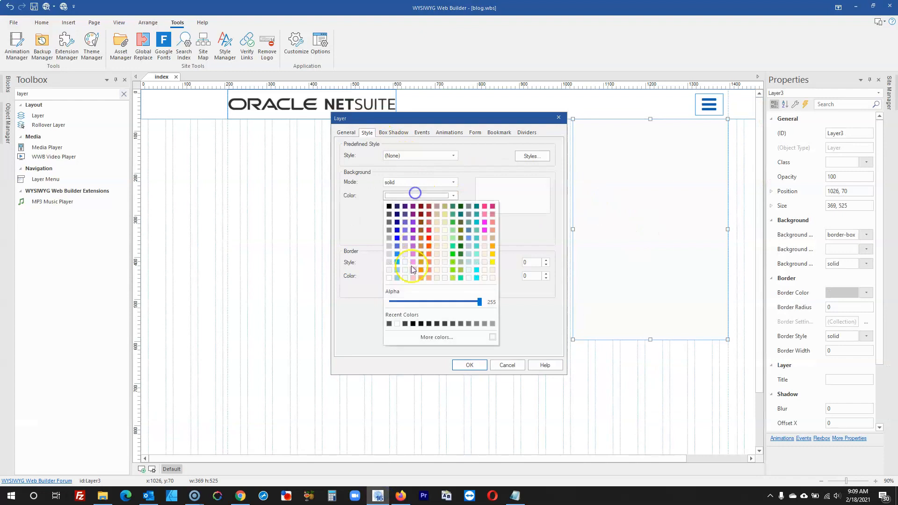
pyautogui.click(423, 337)
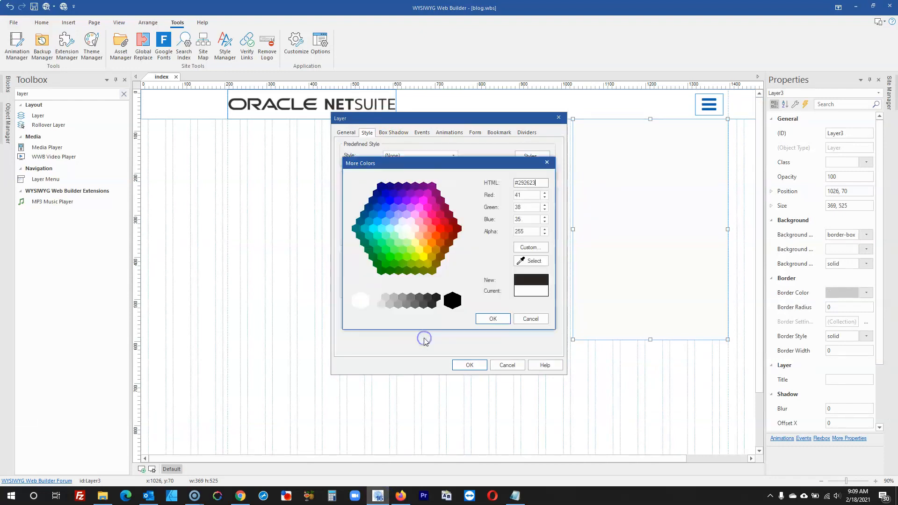
pyautogui.click(492, 319)
pyautogui.click(469, 365)
pyautogui.click(480, 382)
# - Move the CSS menu onto the dark layer at 1026, 96 and set its main menu button height to 65
pyautogui.moveTo(426, 234); pyautogui.dragTo(622, 204)
pyautogui.doubleClick(622, 203)
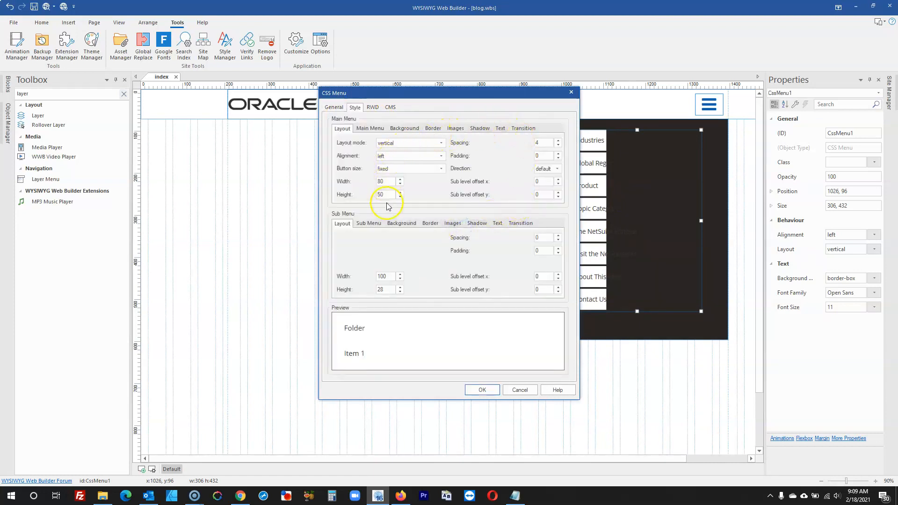
pyautogui.write('65')
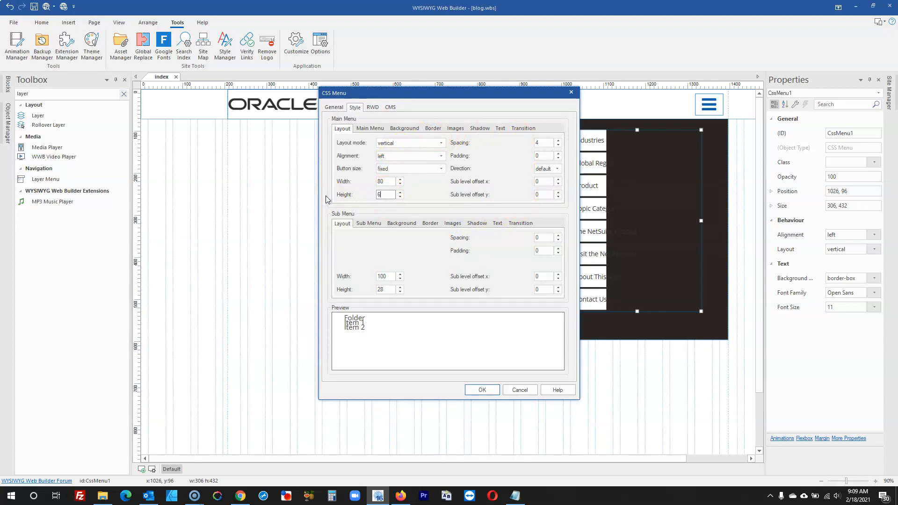
pyautogui.click(473, 390)
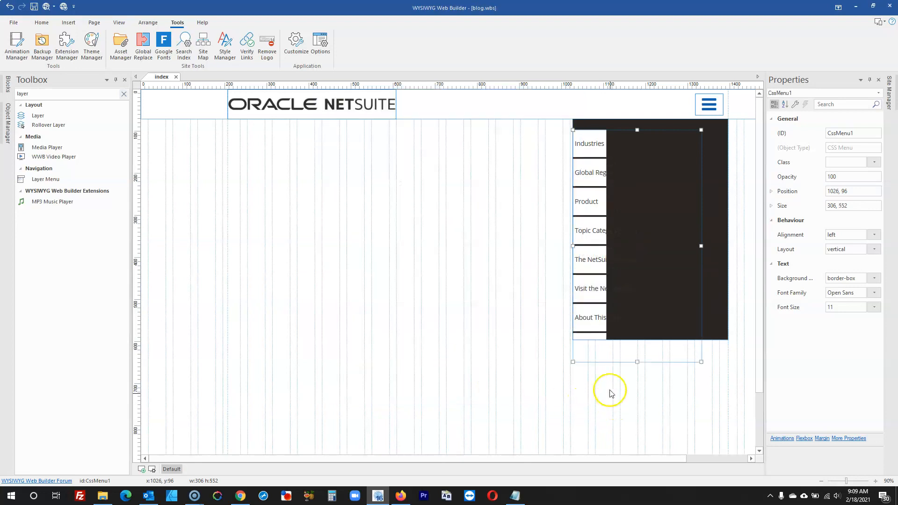
# - Extend the dark layer downward to enclose the menu, and fit the menu inside it at 1026, 83 with a width of 369
pyautogui.click(723, 305)
pyautogui.moveTo(651, 340); pyautogui.dragTo(657, 363)
pyautogui.moveTo(652, 304); pyautogui.dragTo(664, 310)
pyautogui.moveTo(584, 261); pyautogui.dragTo(597, 215)
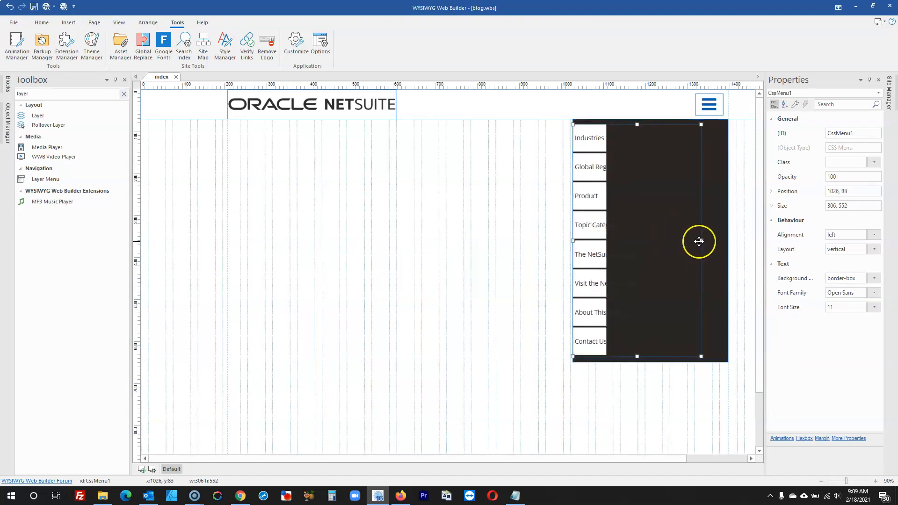
pyautogui.moveTo(703, 242); pyautogui.dragTo(728, 241)
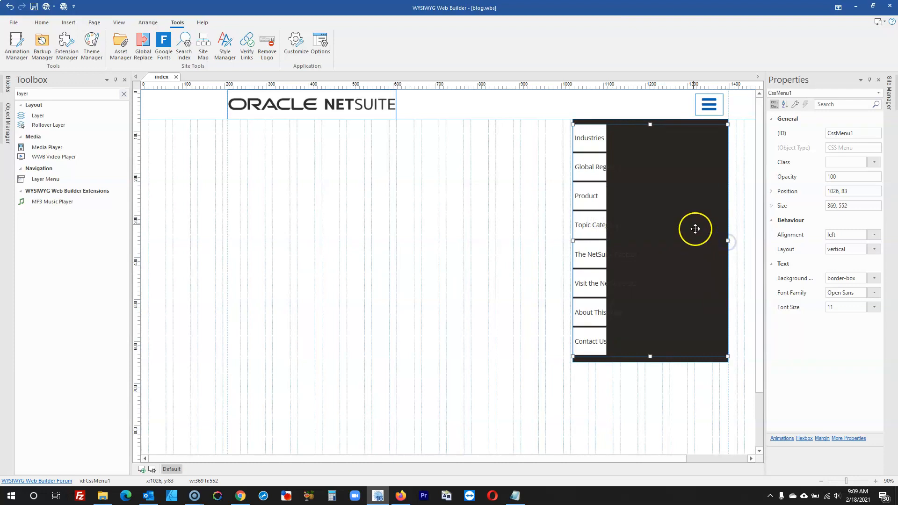
# - Set the left text padding of the CSS menu's main items to 20, using the NetSuite Blog menu as reference
pyautogui.doubleClick(606, 186)
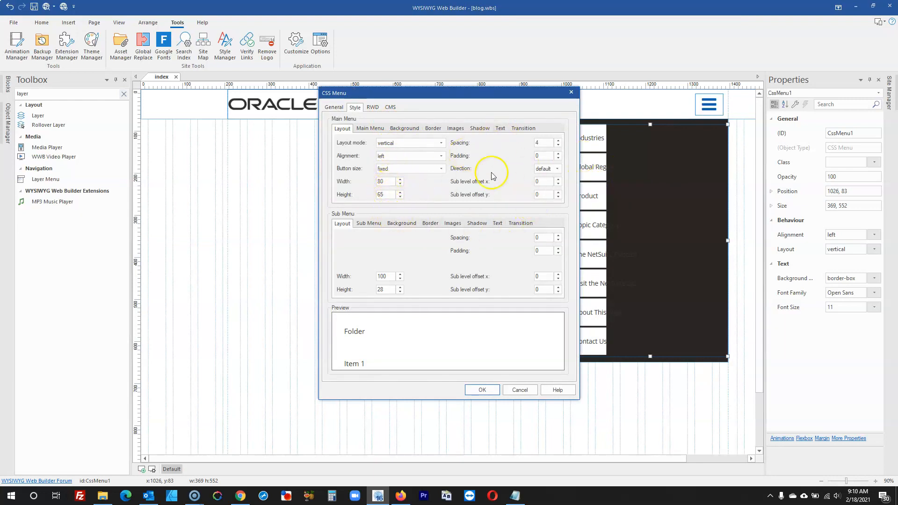
pyautogui.click(498, 128)
pyautogui.moveTo(384, 184); pyautogui.dragTo(363, 183)
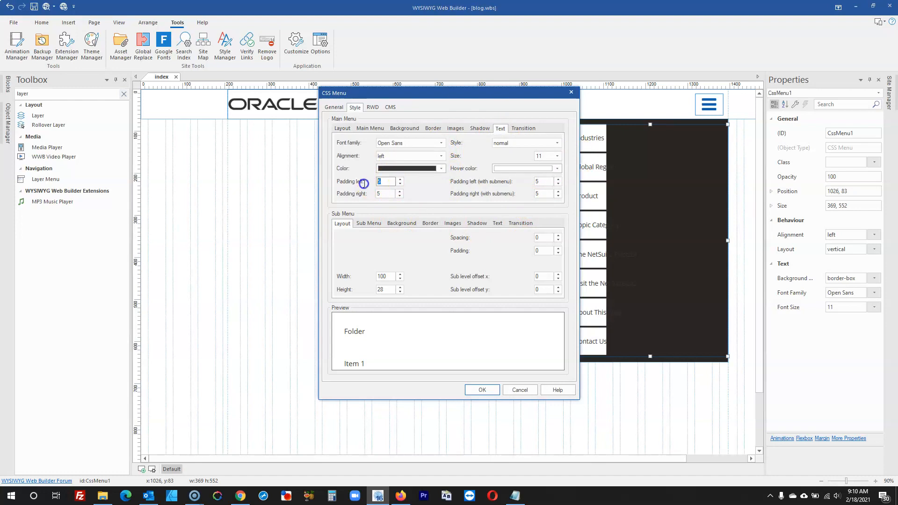
pyautogui.click(401, 496)
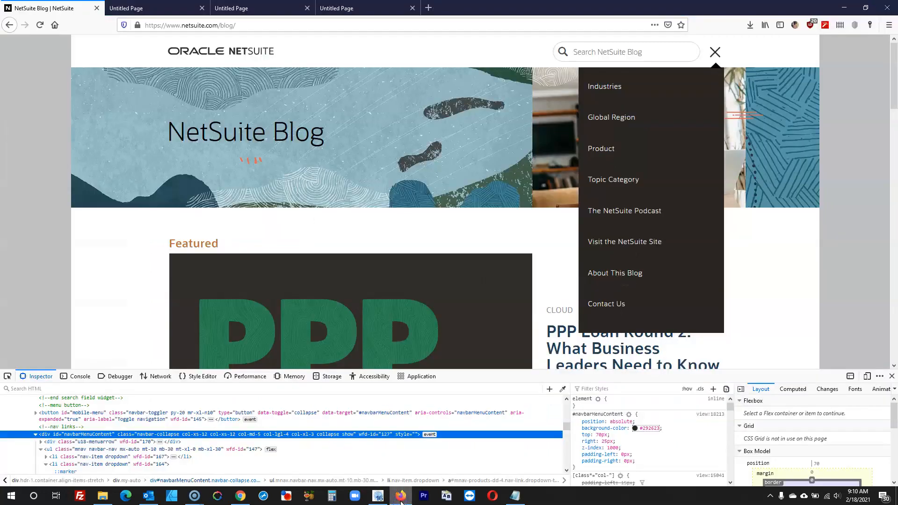
pyautogui.click(401, 495)
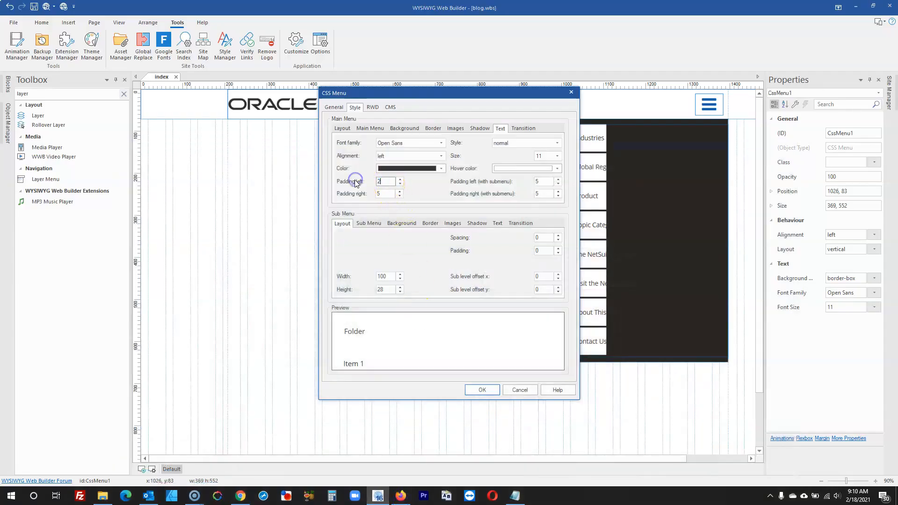
pyautogui.click(482, 390)
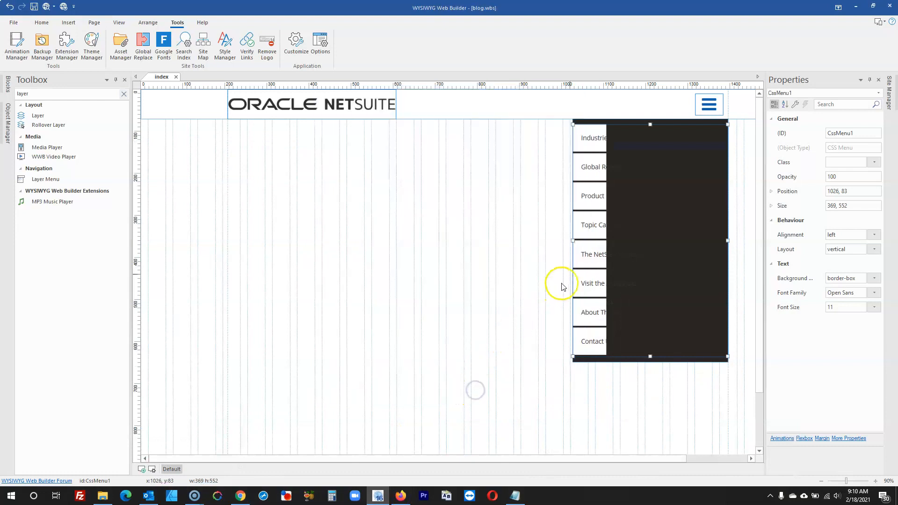
# - Set the text color of the CSS menu's main items to white
pyautogui.doubleClick(606, 245)
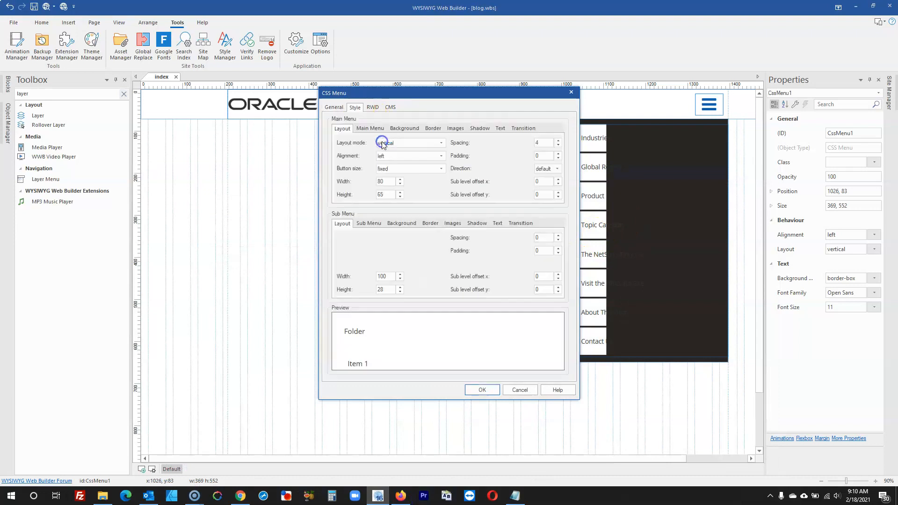
pyautogui.click(500, 129)
pyautogui.click(413, 167)
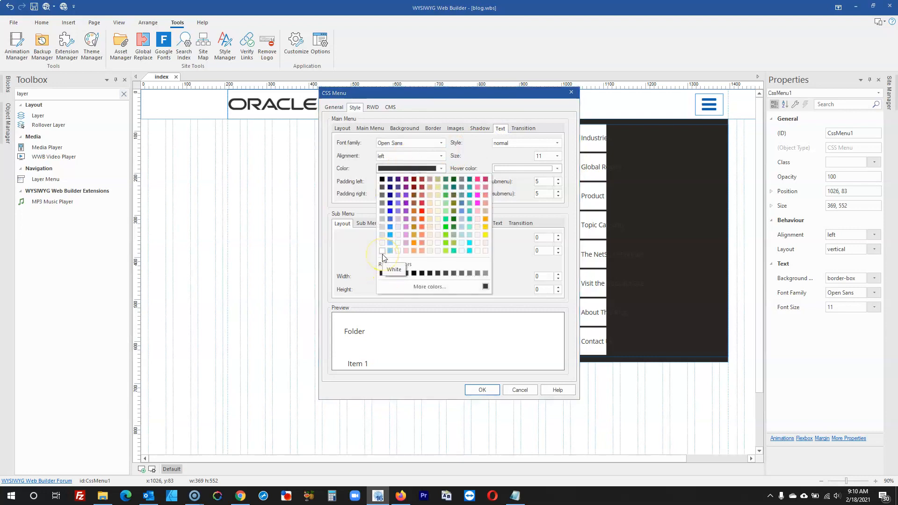
pyautogui.click(382, 252)
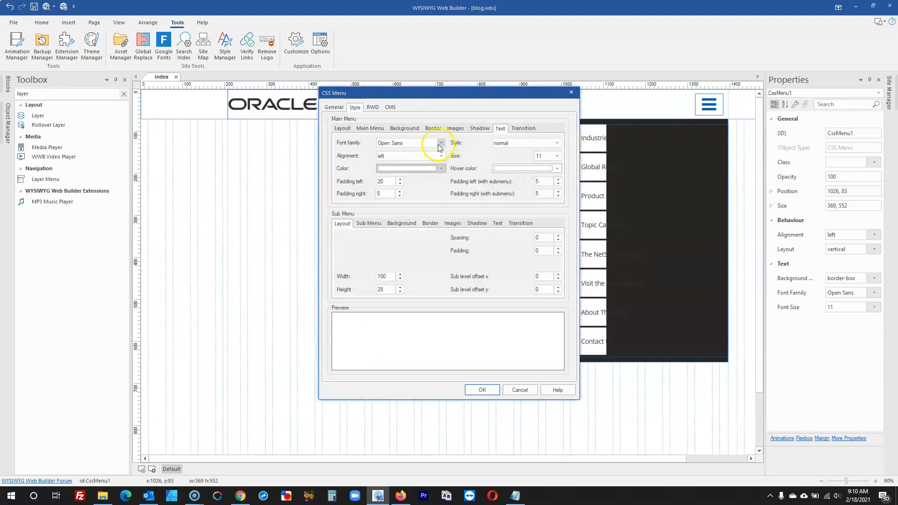
# - Choose solid as the main menu's background mode and open its background color choices
pyautogui.click(404, 129)
pyautogui.click(400, 144)
pyautogui.click(400, 151)
pyautogui.click(397, 156)
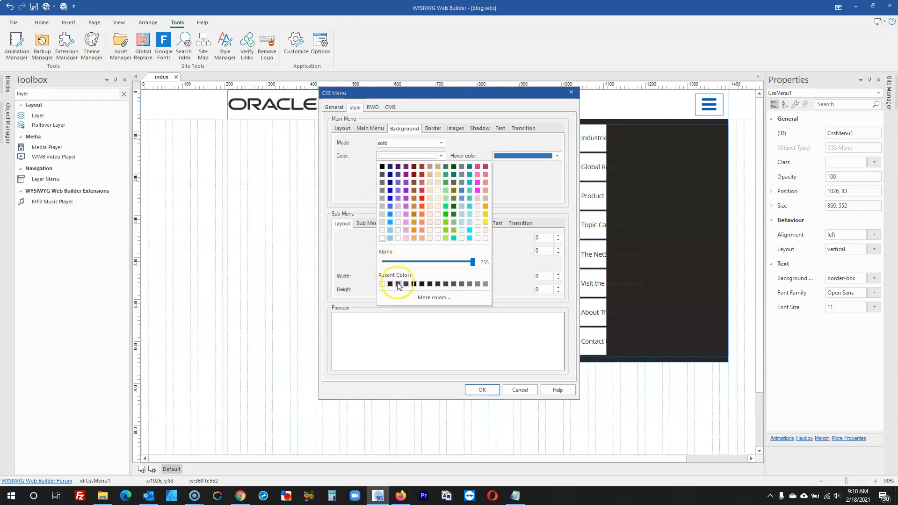
# - Switch to Firefox, inspect the styles of The NetSuite Podcast menu link for its background color, and copy the --gray value #6c757d
pyautogui.click(401, 493)
pyautogui.rightClick(644, 215)
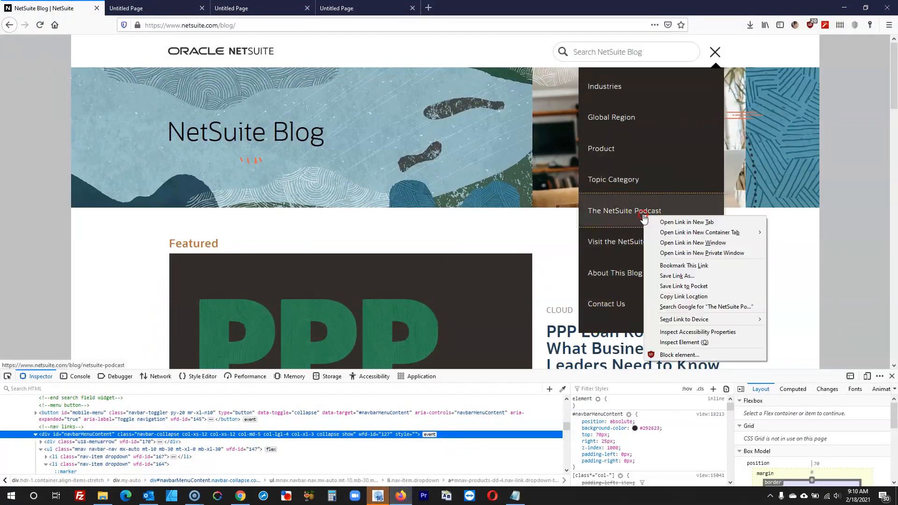
pyautogui.click(683, 342)
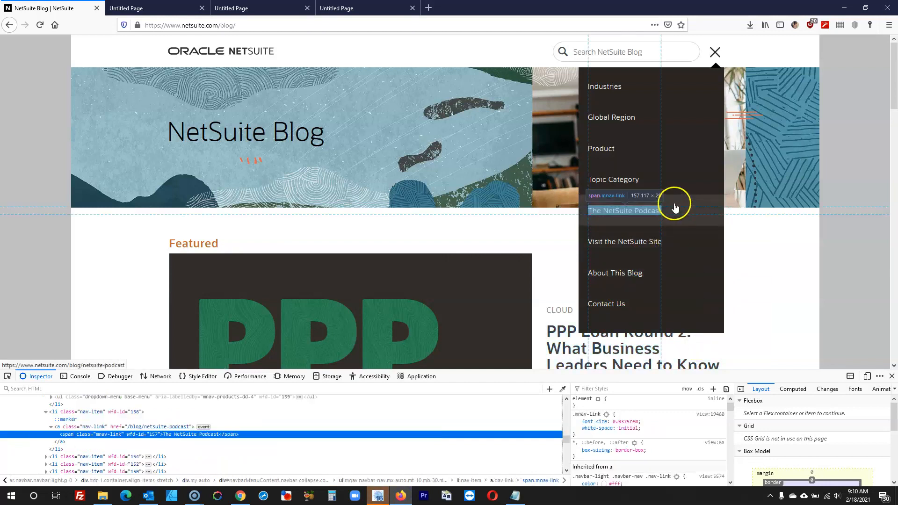
pyautogui.scroll(-3, 632, 435)
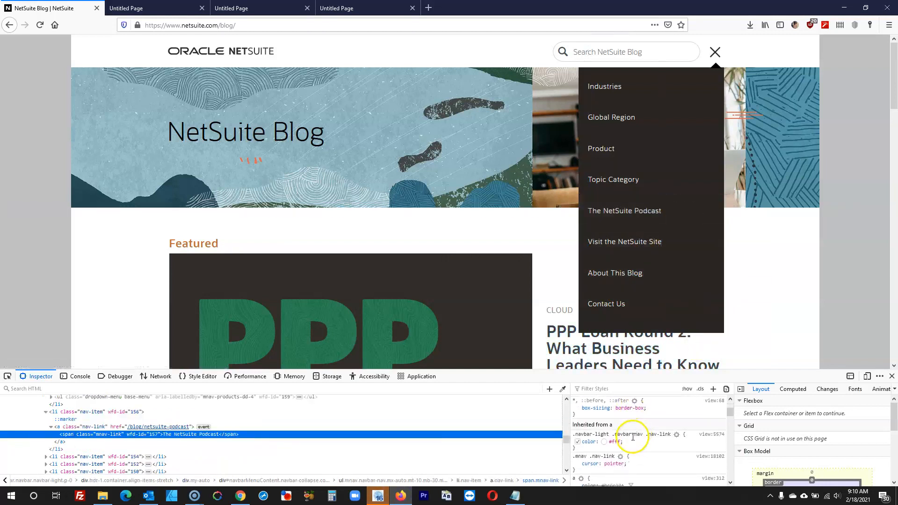
pyautogui.scroll(-10, 633, 436)
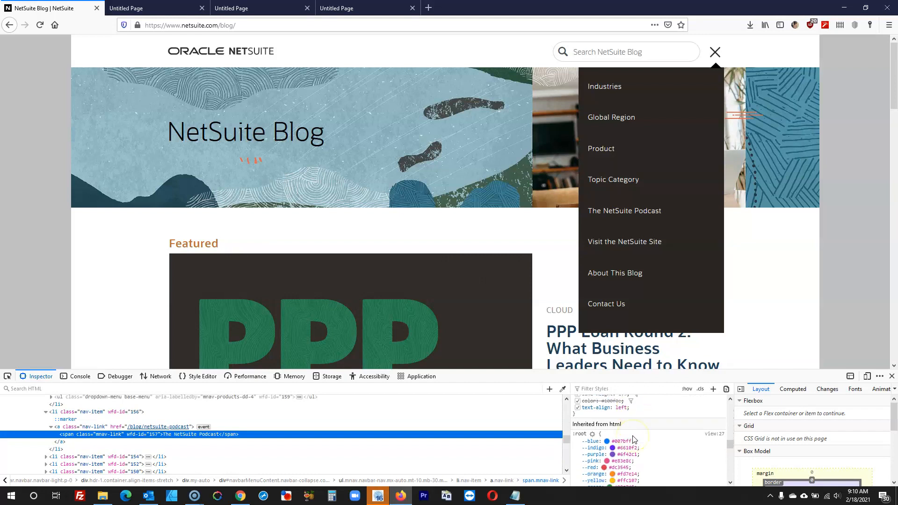
pyautogui.scroll(3, 633, 435)
pyautogui.scroll(-3, 634, 435)
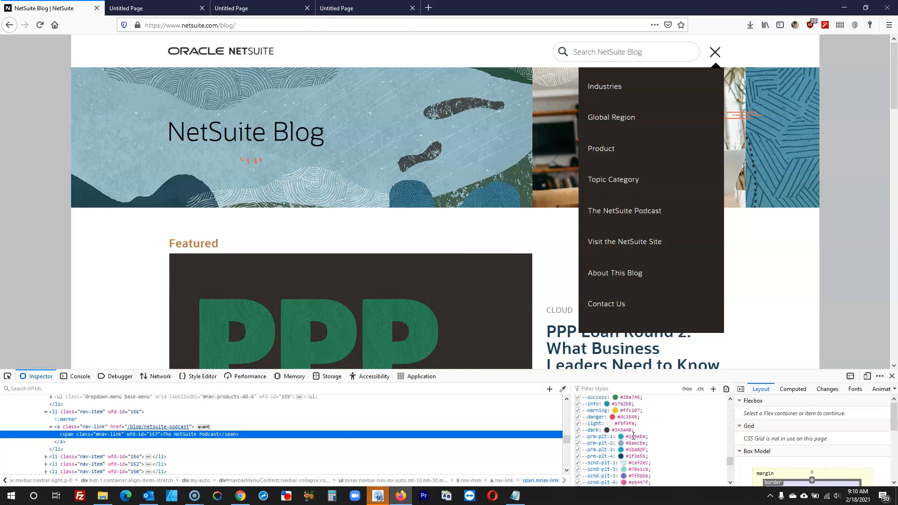
pyautogui.scroll(2, 633, 432)
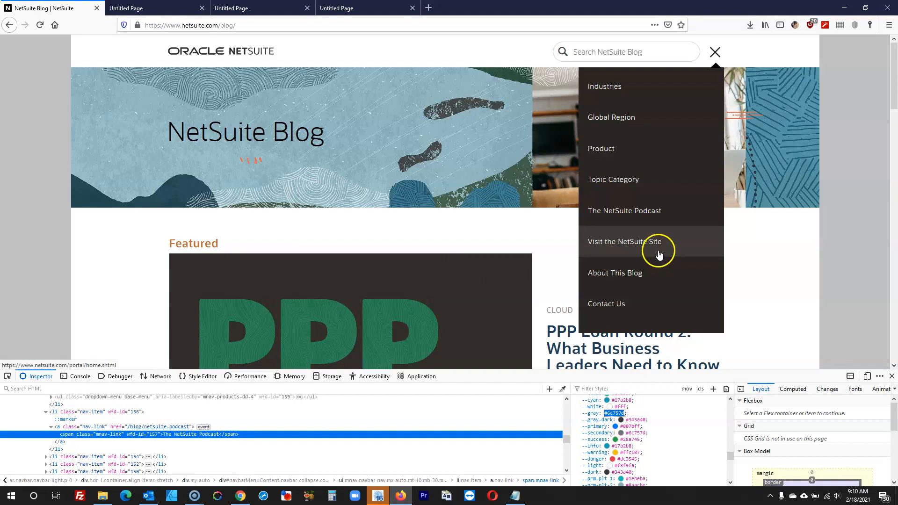
pyautogui.scroll(4, 641, 420)
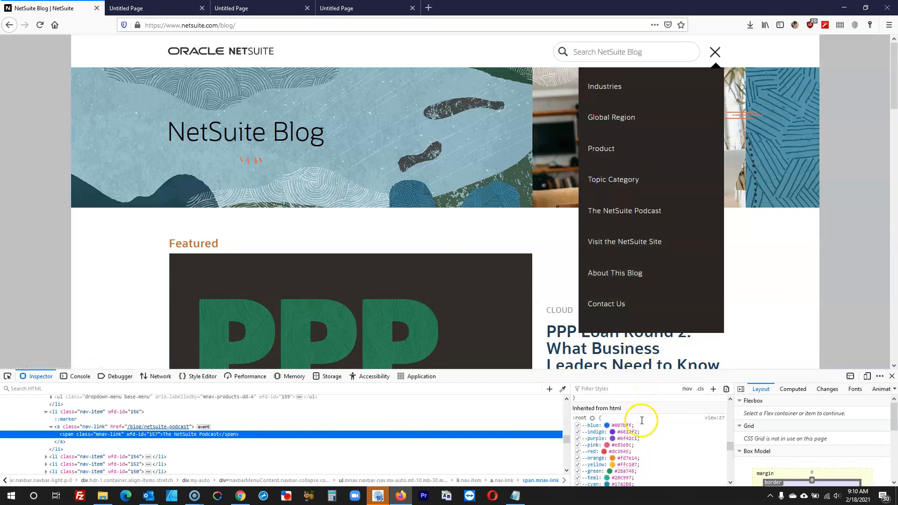
pyautogui.scroll(-4, 641, 421)
pyautogui.click(614, 413)
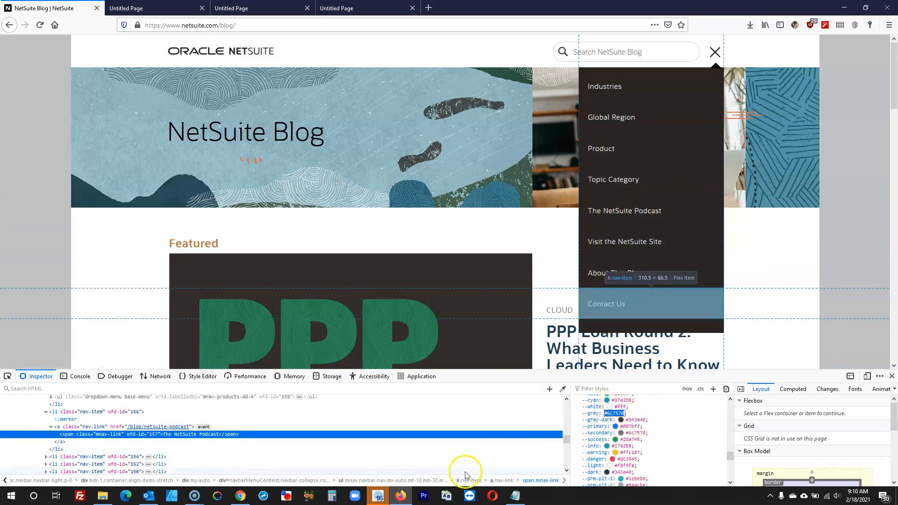
pyautogui.click(388, 499)
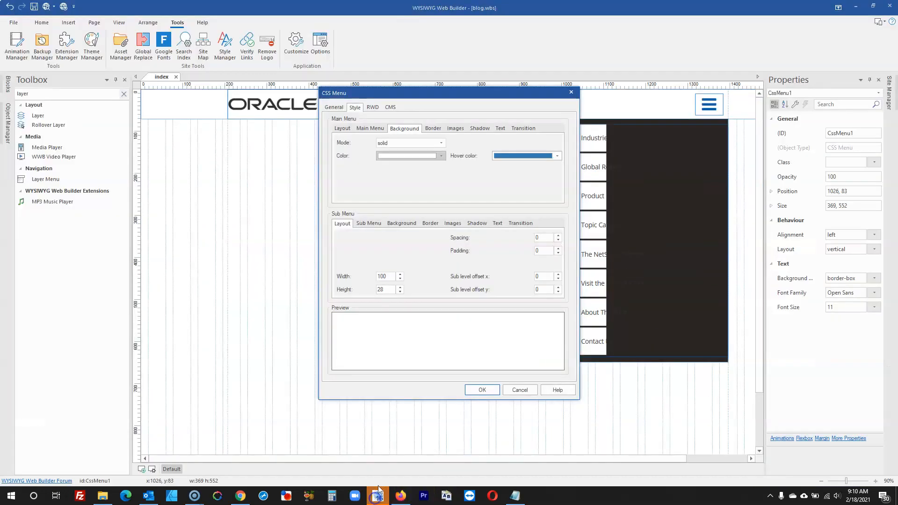
pyautogui.click(421, 157)
pyautogui.click(427, 297)
pyautogui.write('#6C757D')
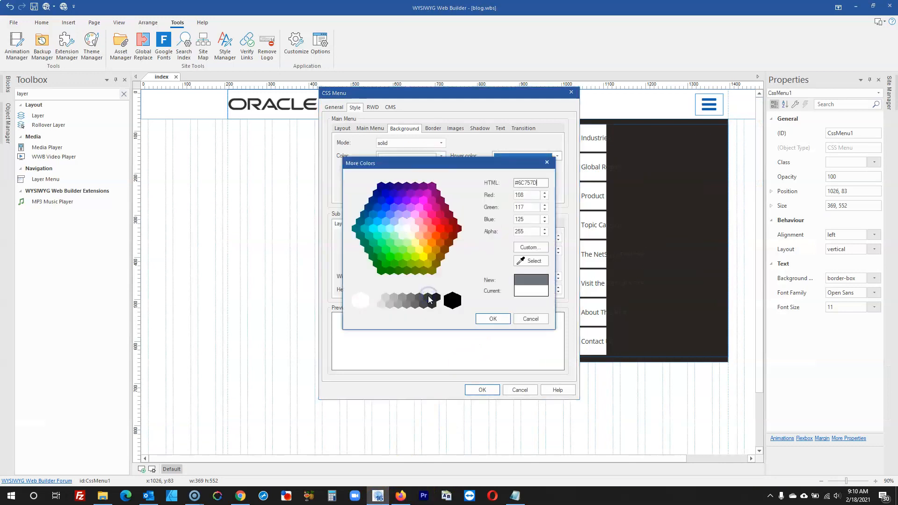
pyautogui.click(529, 319)
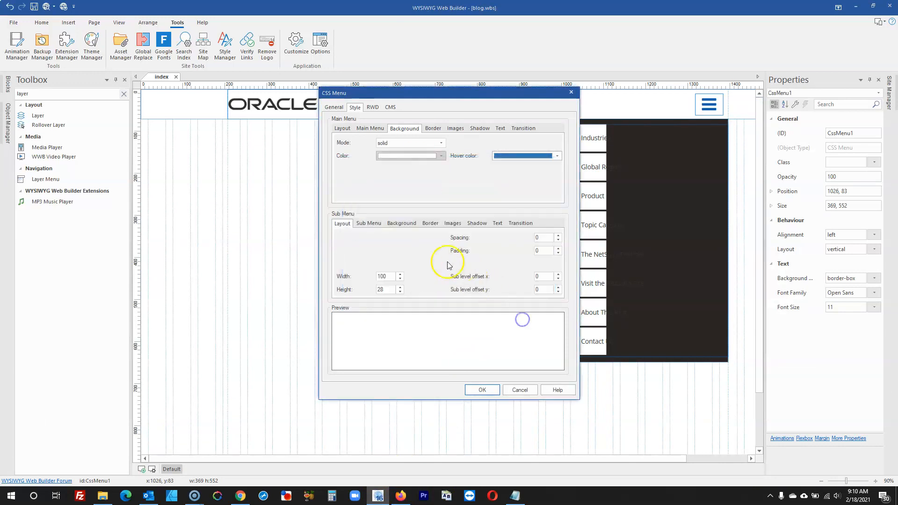
# - Set the main menu's background color to a medium gray from the recent colors
pyautogui.click(428, 156)
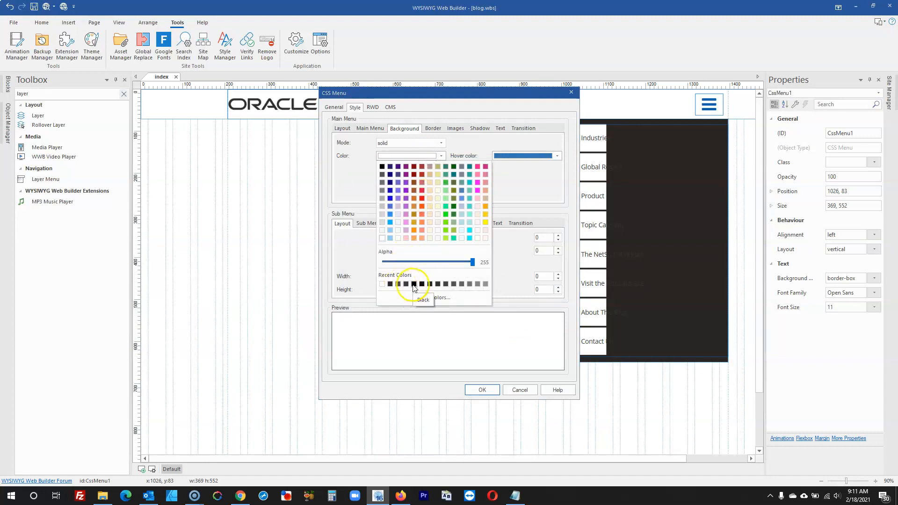
pyautogui.click(470, 285)
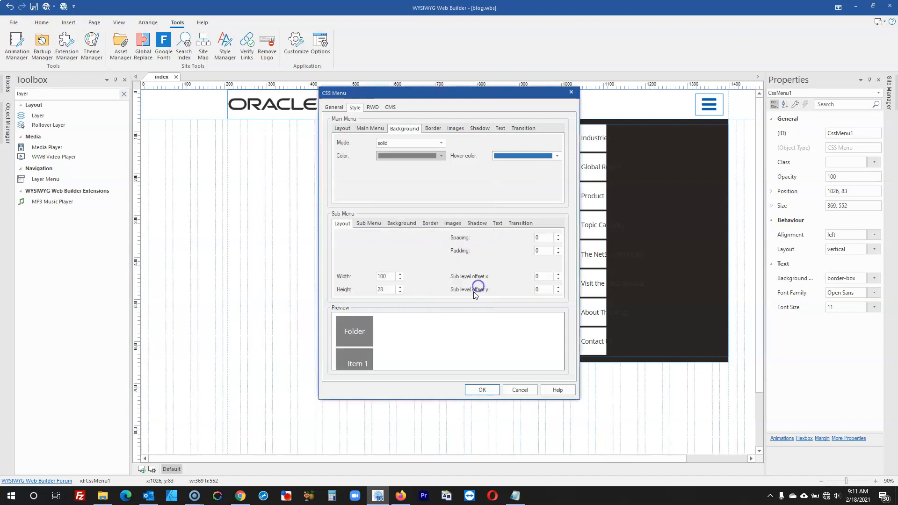
# - Review the main menu's background and hover color choices and apply the CSS menu's style changes
pyautogui.click(538, 157)
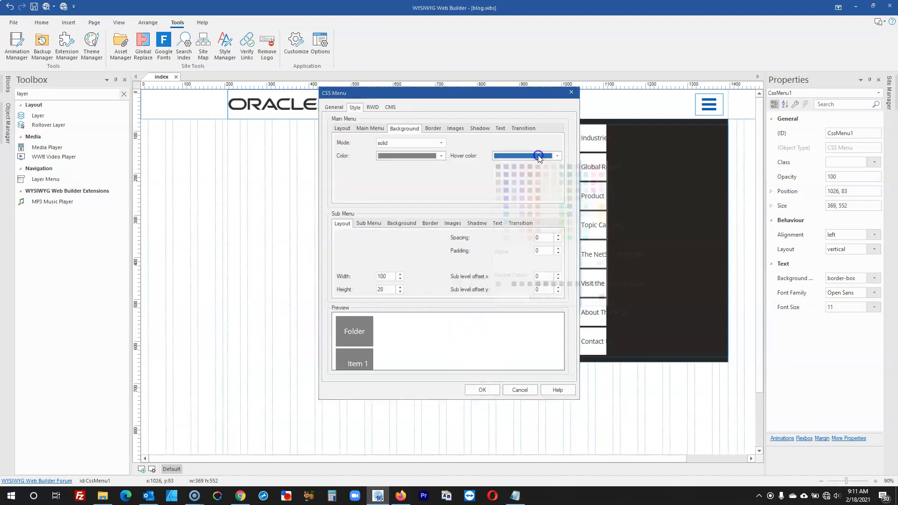
pyautogui.click(434, 158)
pyautogui.click(435, 157)
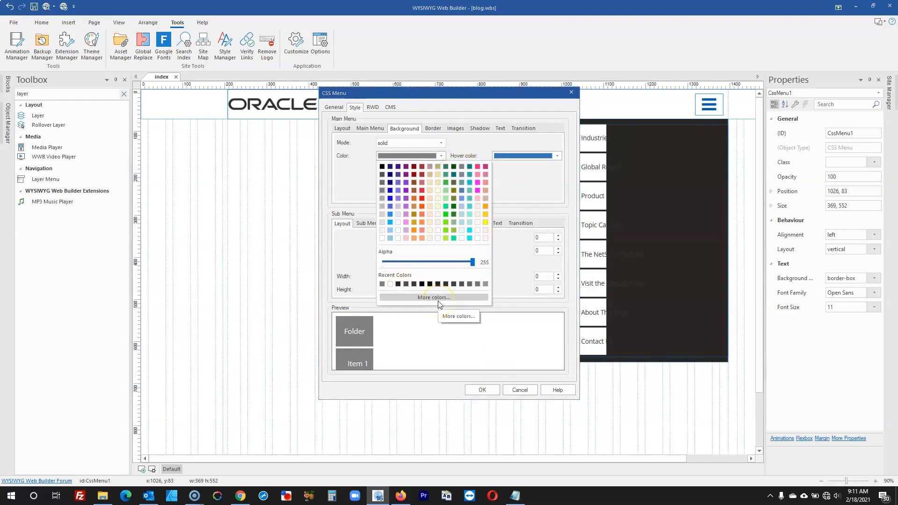
pyautogui.click(470, 336)
pyautogui.click(486, 389)
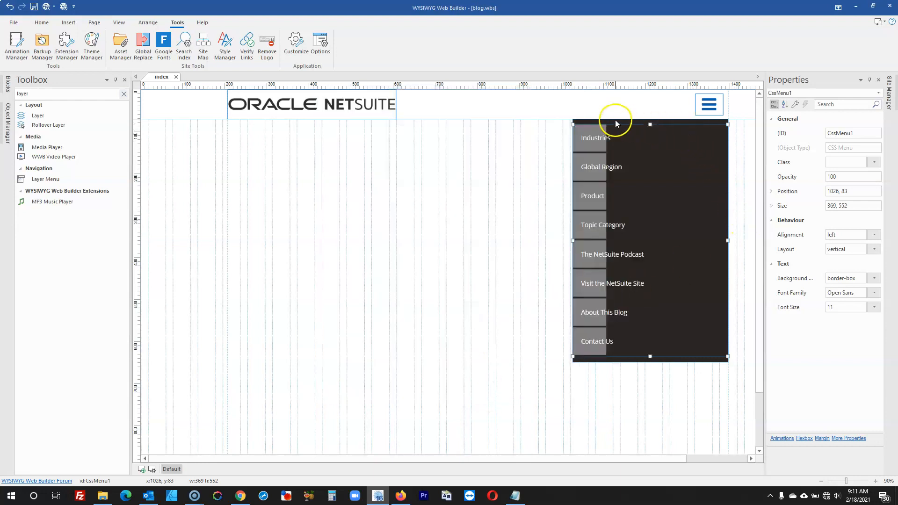
# - Copy the HTML code #292623 of the dark layer's background color, leaving the layer's settings as they are
pyautogui.doubleClick(615, 120)
pyautogui.click(366, 132)
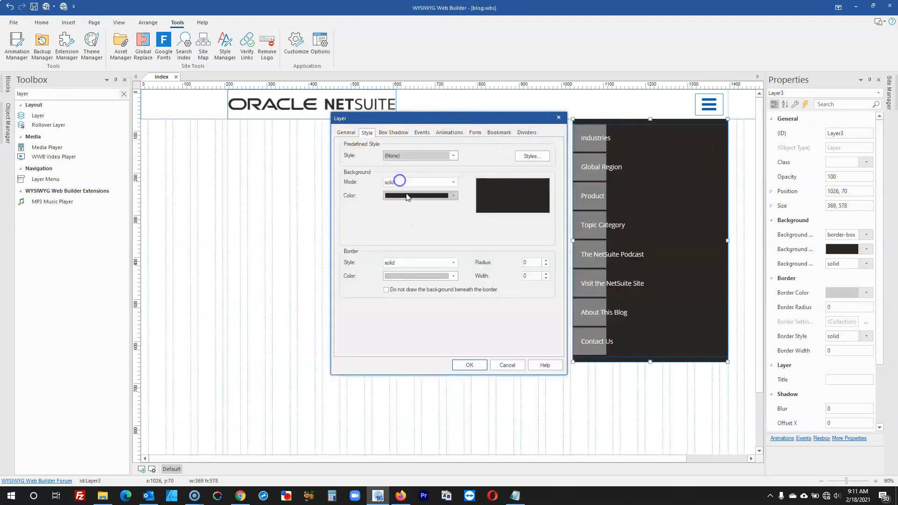
pyautogui.click(407, 197)
pyautogui.click(428, 336)
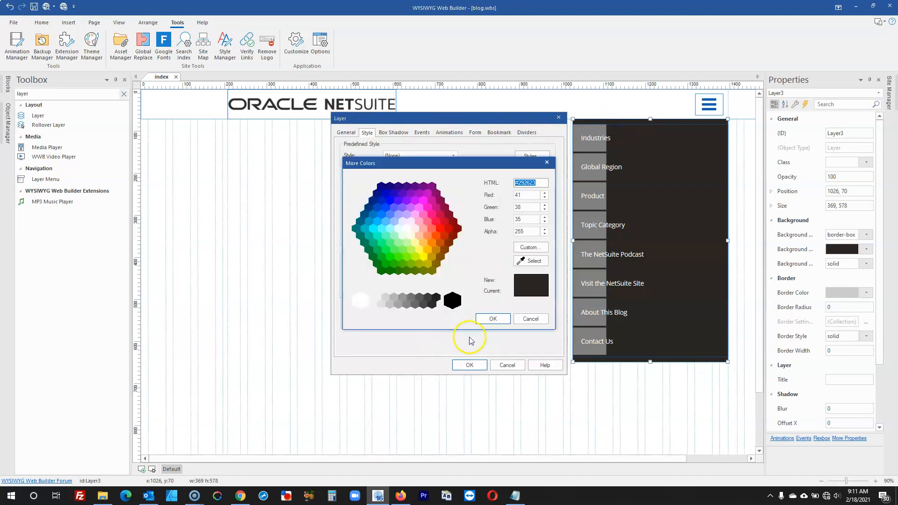
pyautogui.click(528, 319)
pyautogui.click(515, 364)
# - Set the CSS menu's main background color to #292623 to match the layer behind it
pyautogui.click(596, 283)
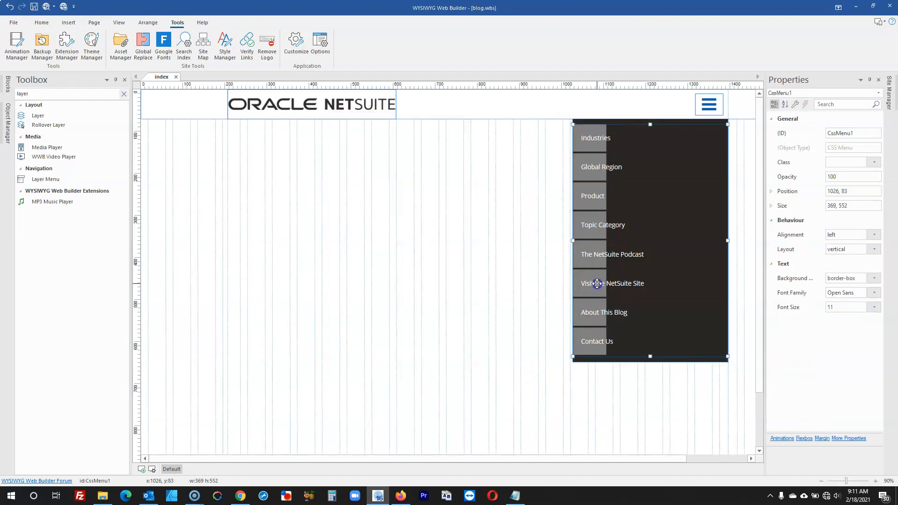
pyautogui.doubleClick(597, 283)
pyautogui.click(357, 107)
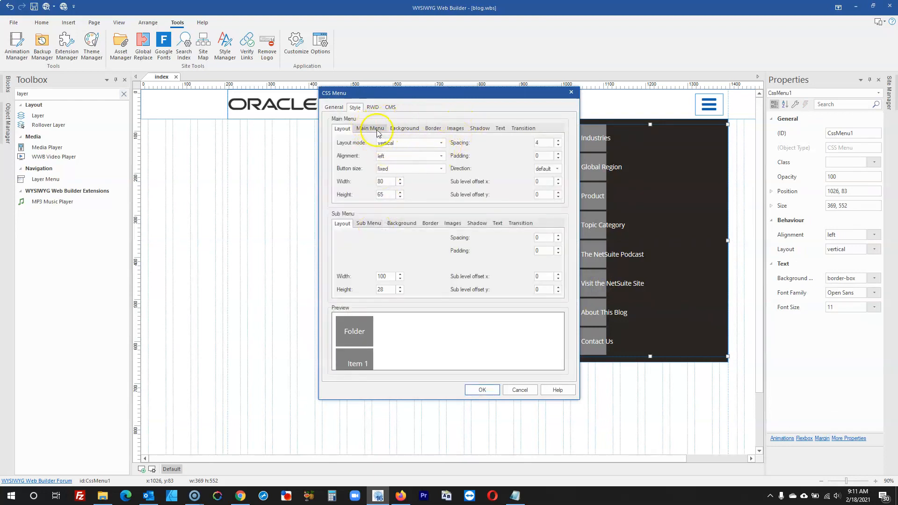
pyautogui.click(499, 128)
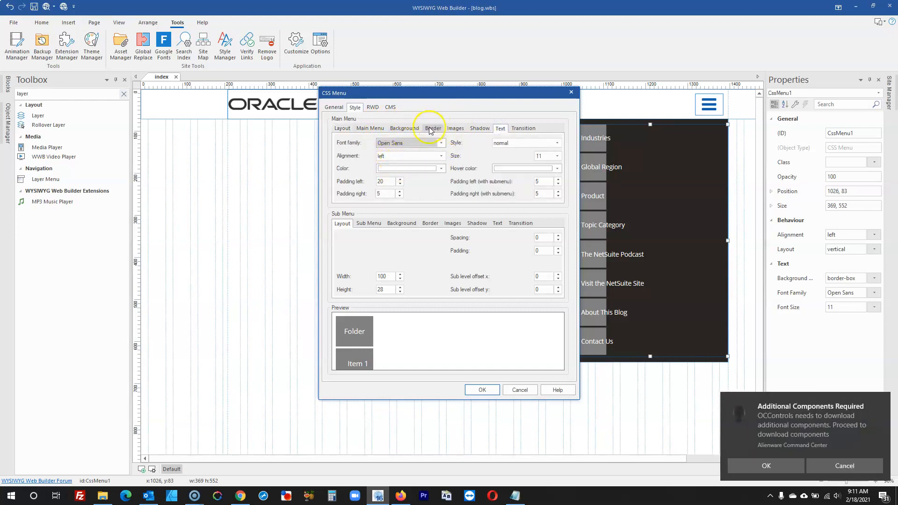
pyautogui.click(405, 129)
pyautogui.click(402, 155)
pyautogui.click(426, 300)
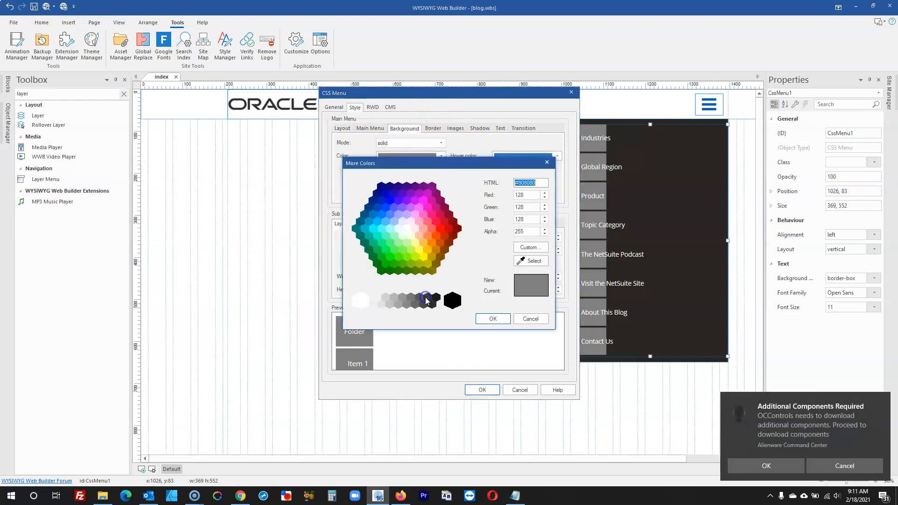
pyautogui.click(493, 318)
# - Set the main menu's background hover color to medium gray from the recent colors and apply the menu settings
pyautogui.click(504, 155)
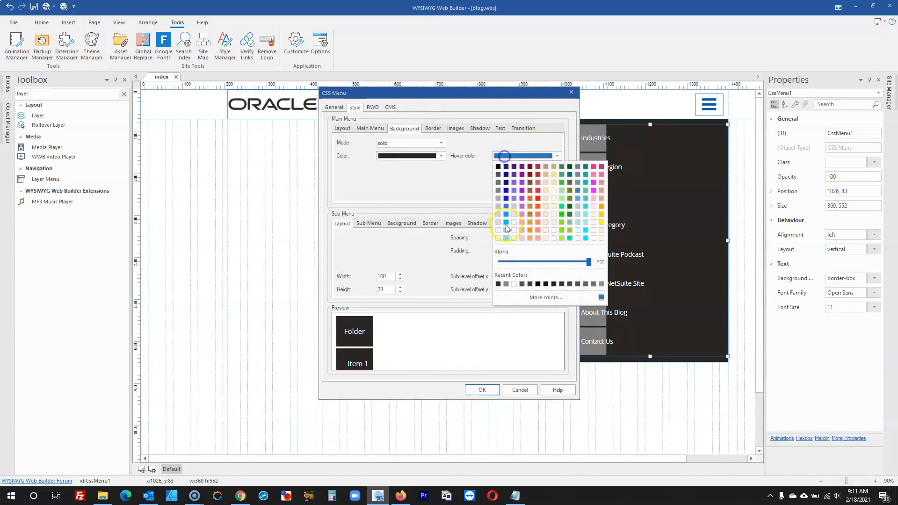
pyautogui.click(506, 284)
pyautogui.click(482, 389)
pyautogui.click(570, 401)
# - Set the text size of the CSS menu's main items to 12 and apply it
pyautogui.click(616, 235)
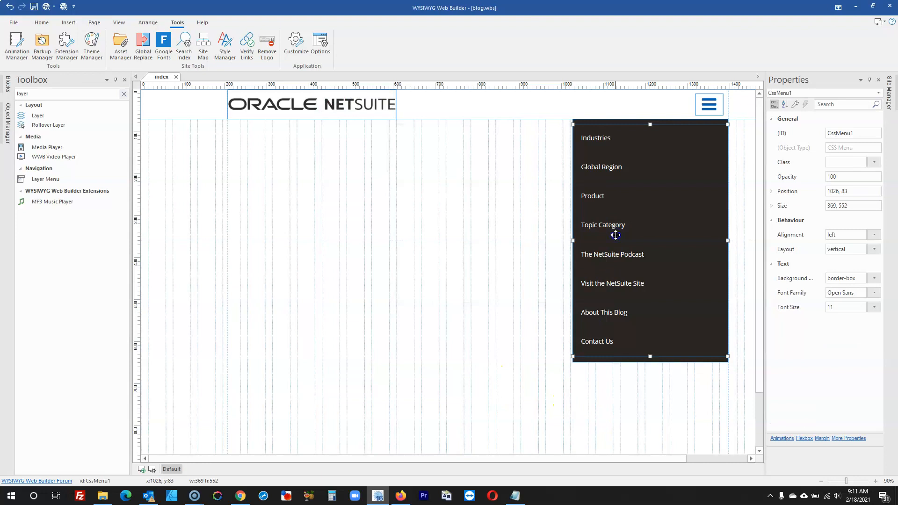
pyautogui.doubleClick(616, 235)
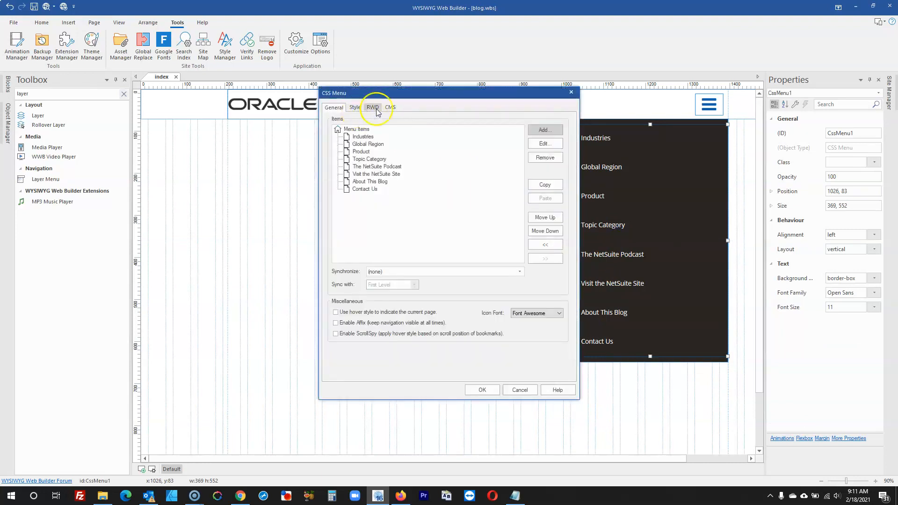
pyautogui.click(355, 107)
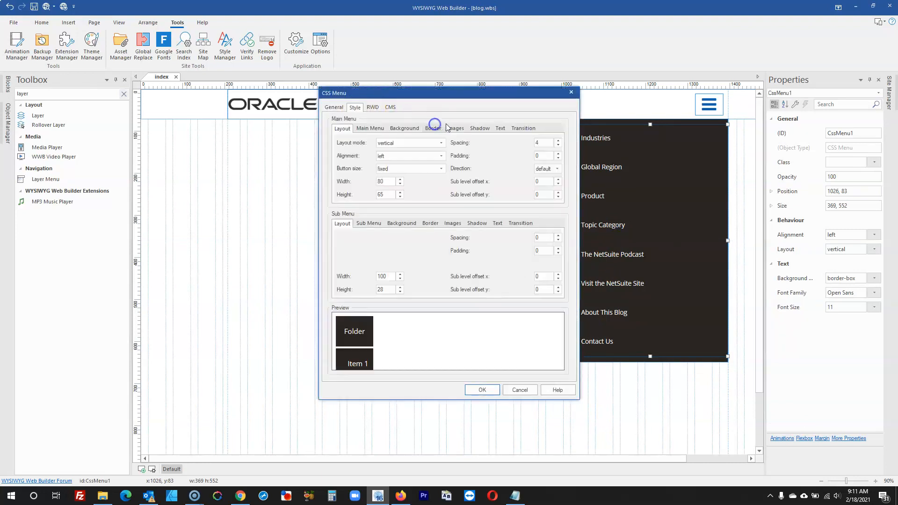
pyautogui.click(500, 128)
pyautogui.click(538, 156)
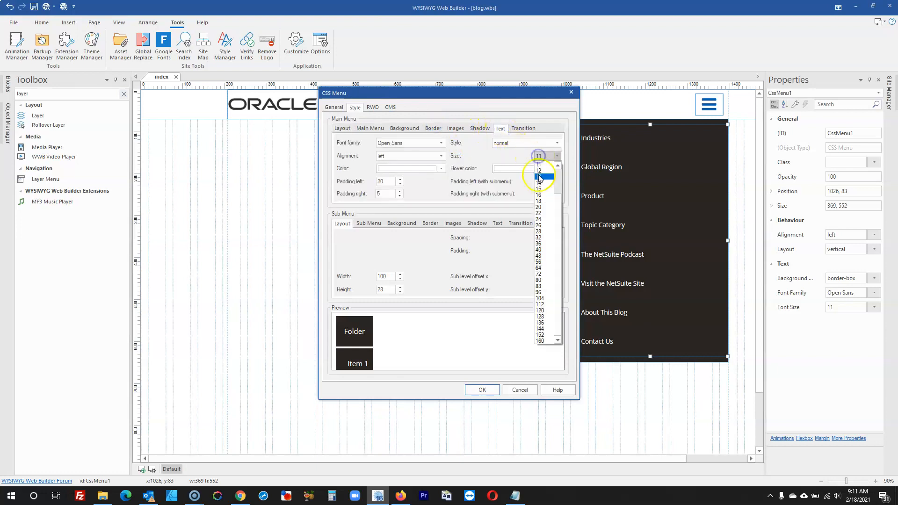
pyautogui.click(540, 172)
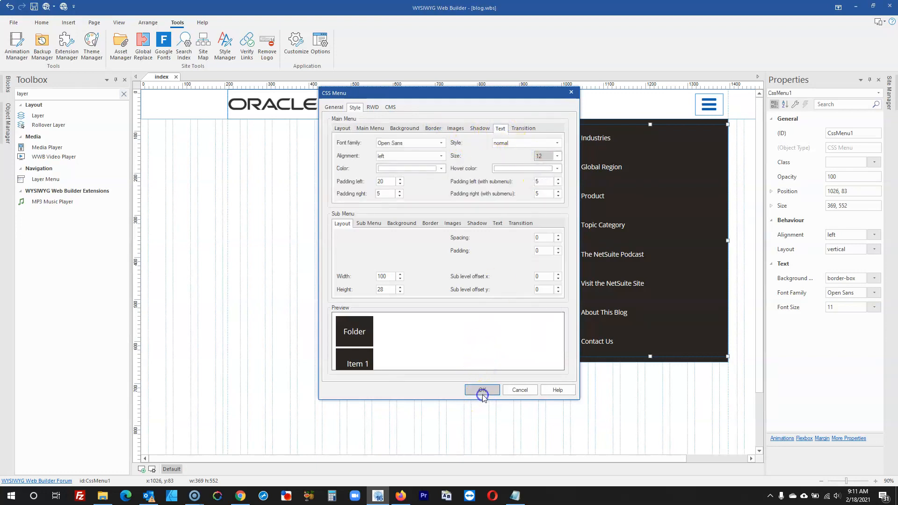
pyautogui.click(482, 390)
pyautogui.click(502, 257)
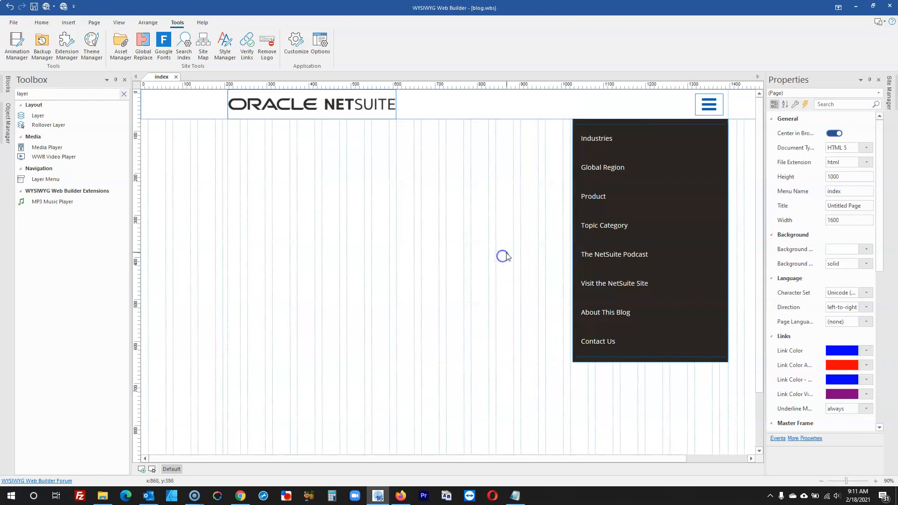
# - Set the CSS menu's width to 320
pyautogui.click(671, 240)
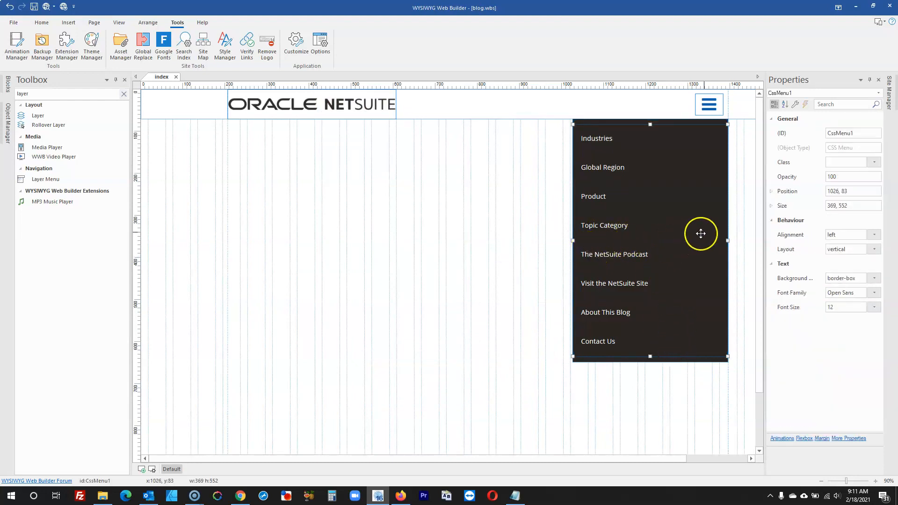
pyautogui.doubleClick(829, 206)
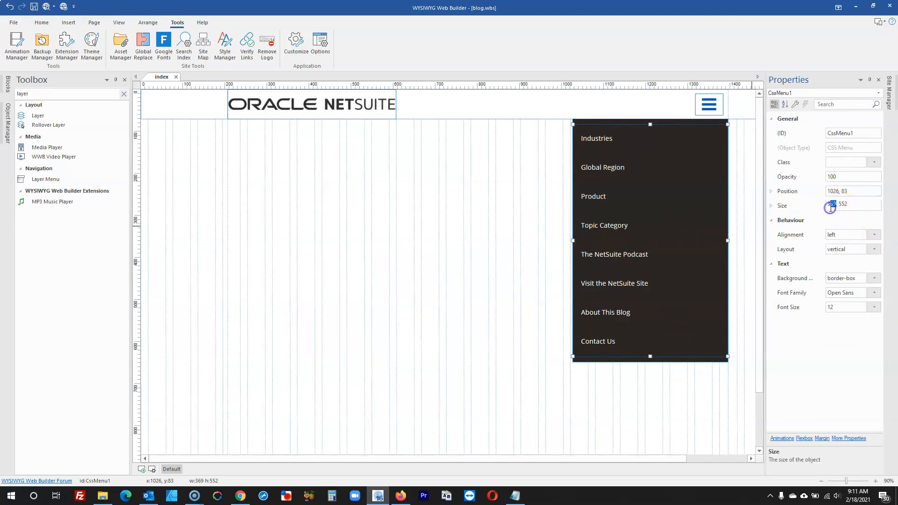
pyautogui.press('Return')
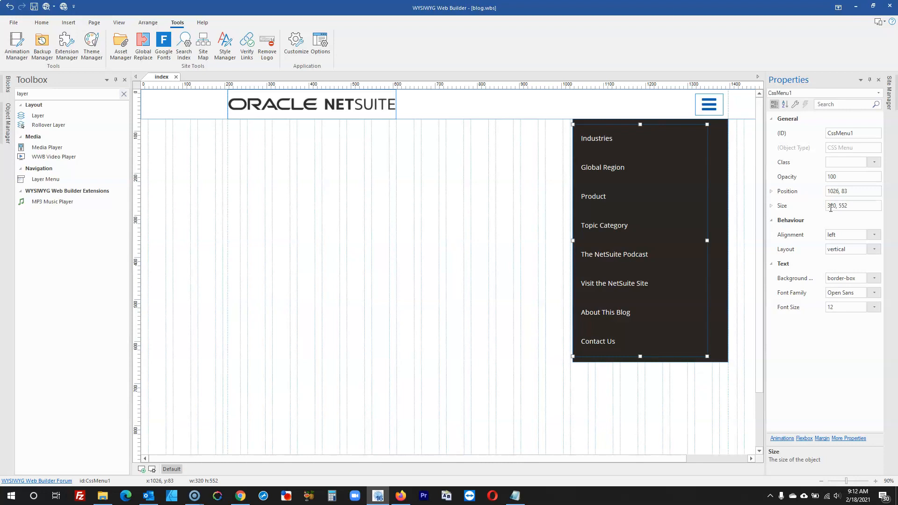
# - Narrow the dark layer to 320 wide and move it about 49 px right, under the hamburger icon
pyautogui.click(717, 248)
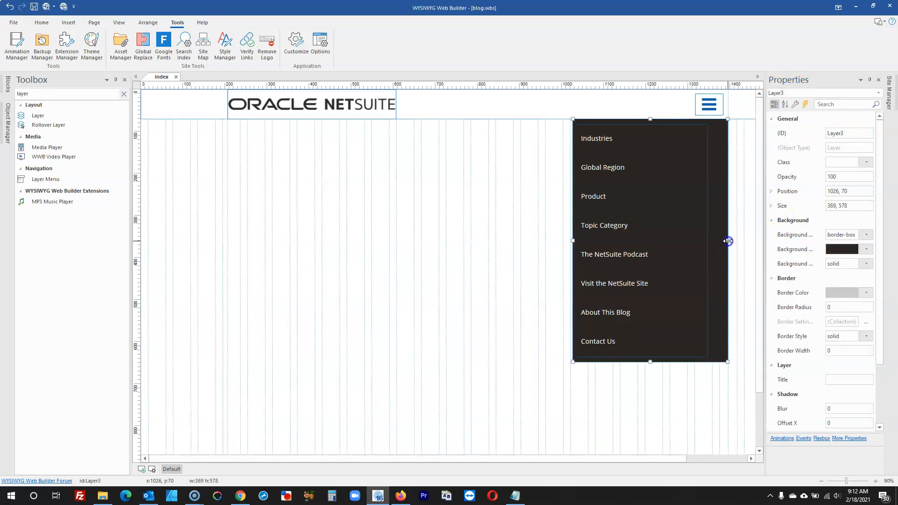
pyautogui.moveTo(728, 241); pyautogui.dragTo(691, 232)
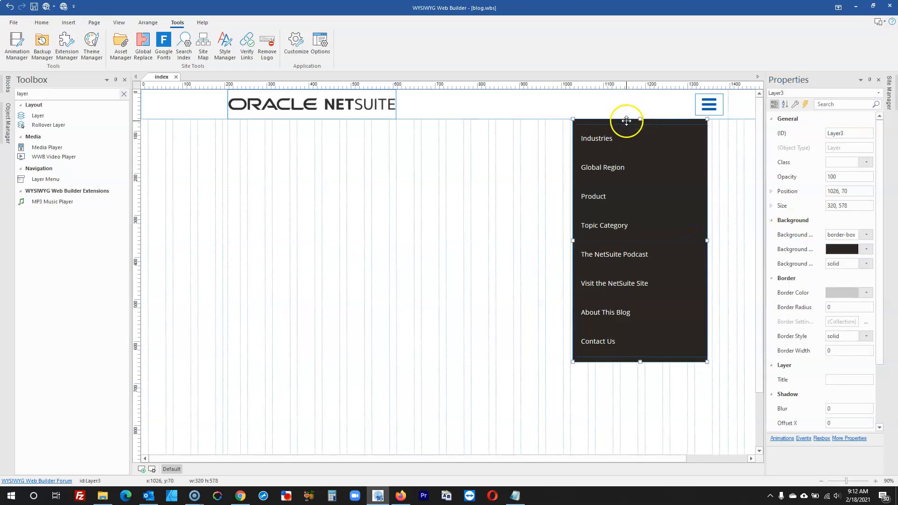
pyautogui.moveTo(627, 120); pyautogui.dragTo(642, 123)
pyautogui.click(419, 178)
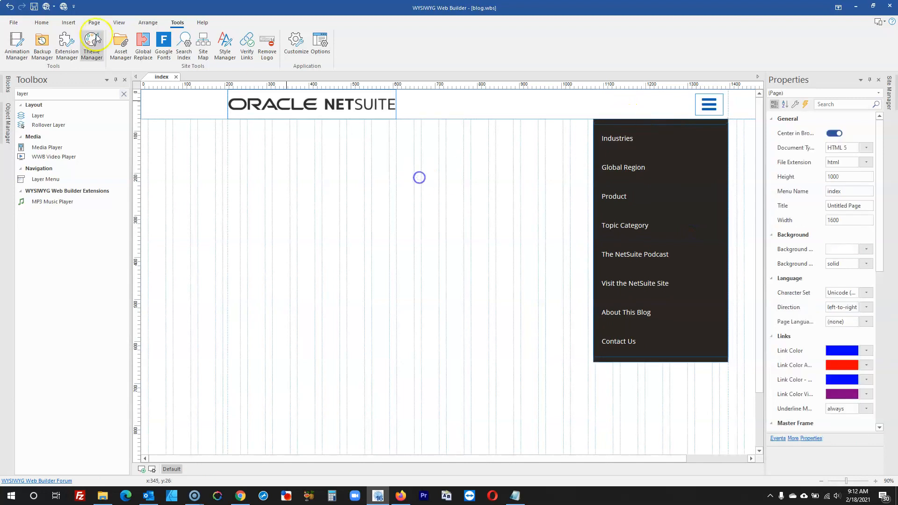
# - Preview the page in Firefox and compare the menu items' hover highlight with the CSS menu's style preview
pyautogui.click(195, 118)
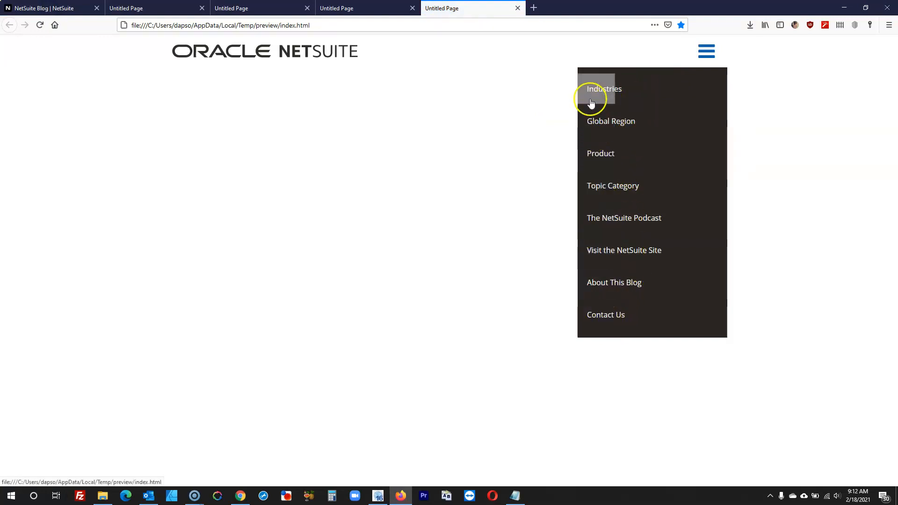
pyautogui.click(378, 496)
pyautogui.doubleClick(628, 234)
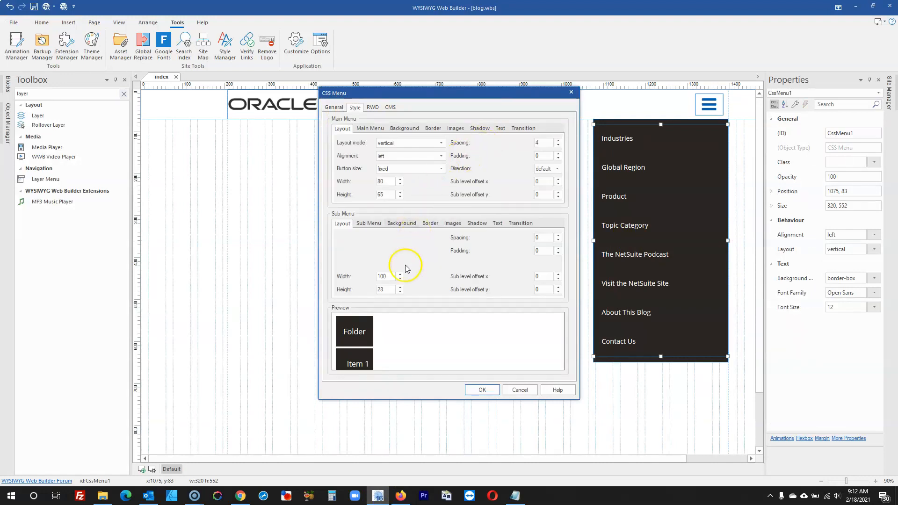
pyautogui.moveTo(355, 334)
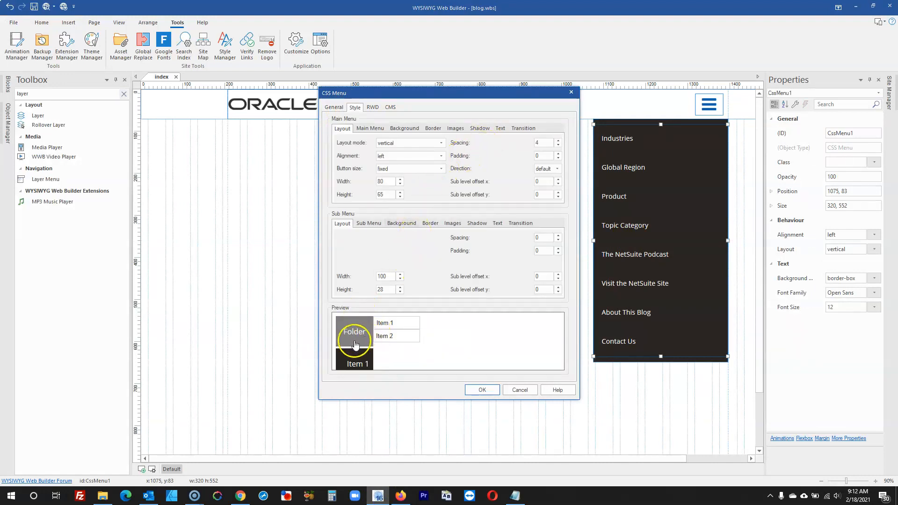
pyautogui.click(401, 495)
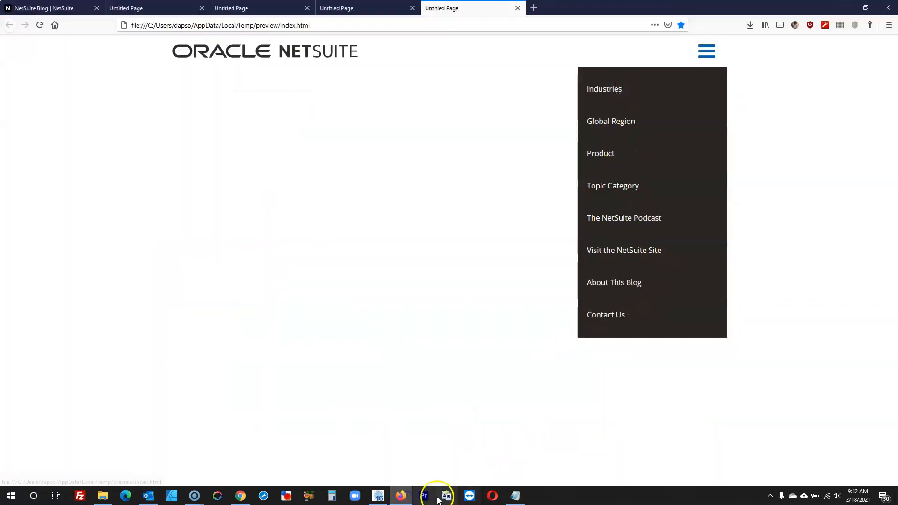
pyautogui.click(378, 495)
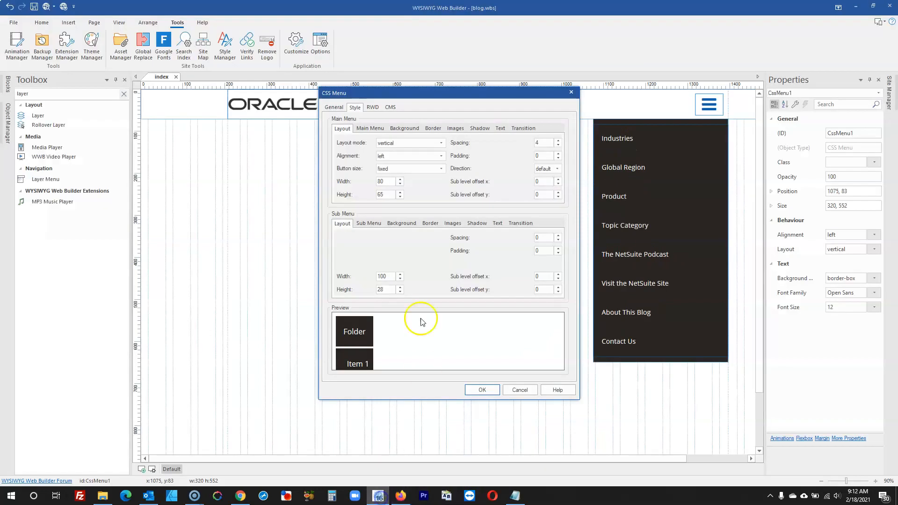
# - Change the main menu's button size from fixed to variable and apply it
pyautogui.click(373, 128)
pyautogui.click(338, 129)
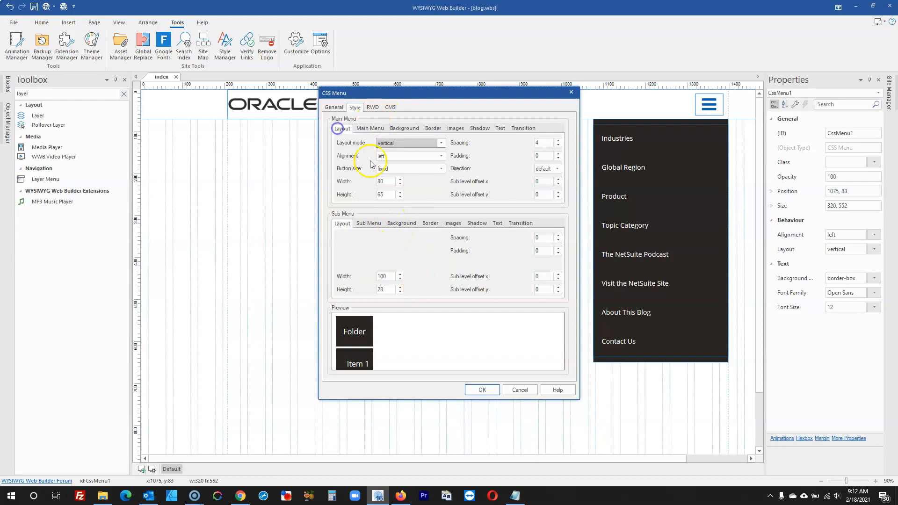
pyautogui.click(387, 181)
pyautogui.click(396, 143)
pyautogui.click(395, 143)
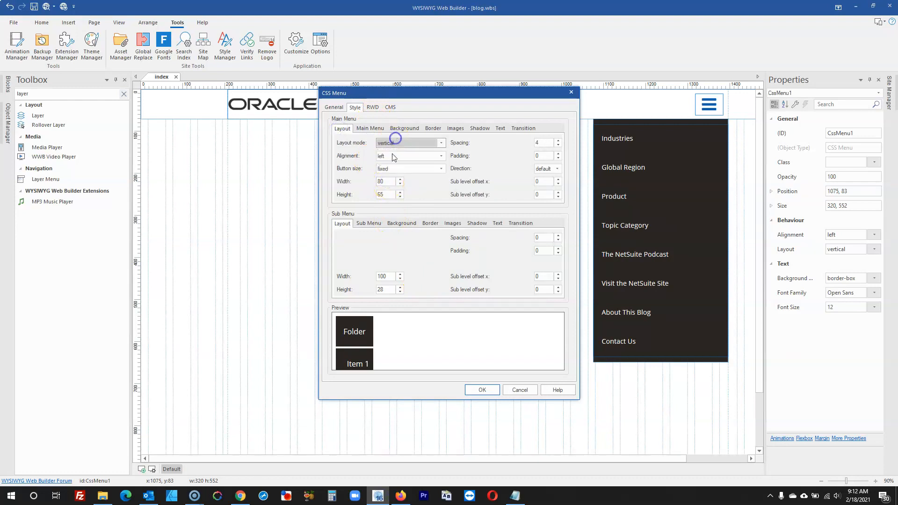
pyautogui.click(389, 168)
pyautogui.click(392, 184)
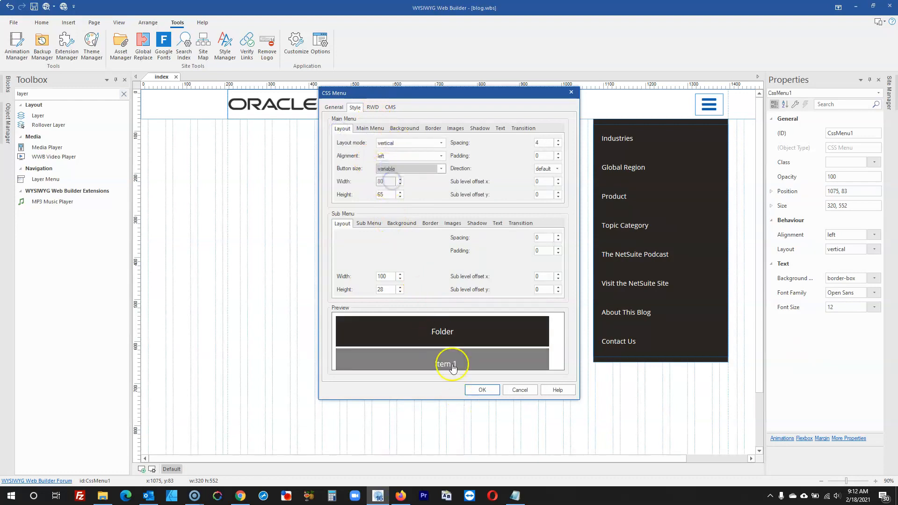
pyautogui.click(487, 392)
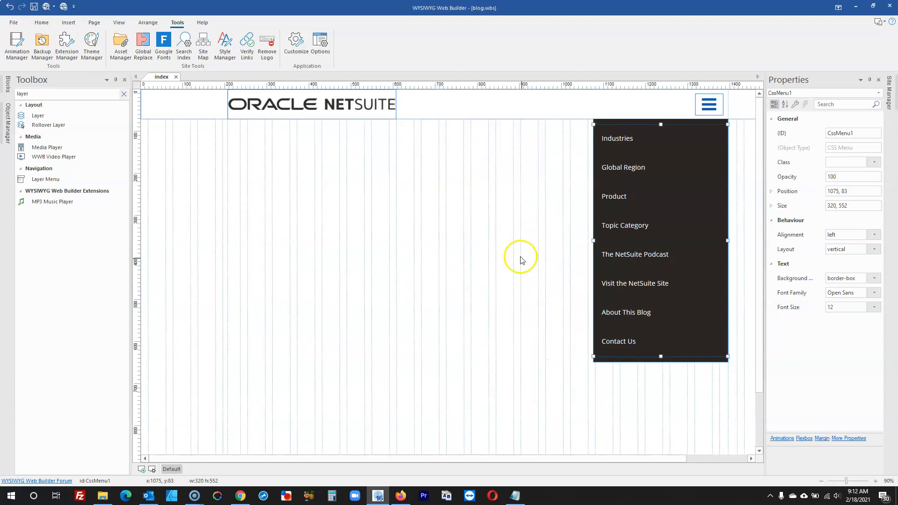
# - Preview the page in Firefox to check the hover highlight, and close the four older preview tabs
pyautogui.click(47, 8)
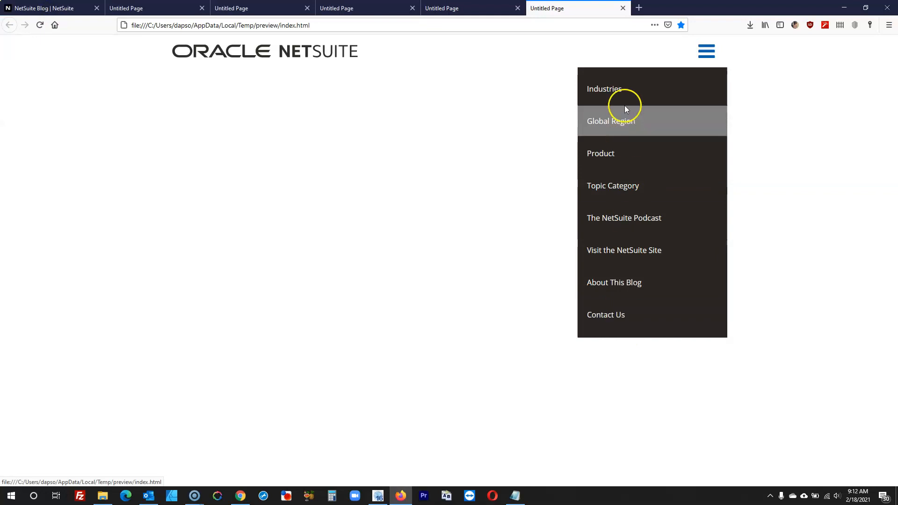
pyautogui.click(203, 8)
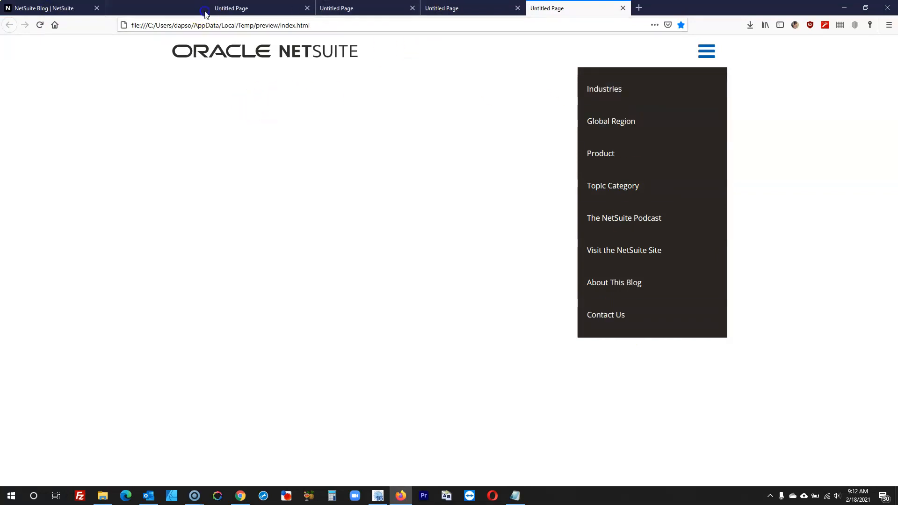
pyautogui.click(202, 8)
pyautogui.click(203, 9)
pyautogui.click(202, 8)
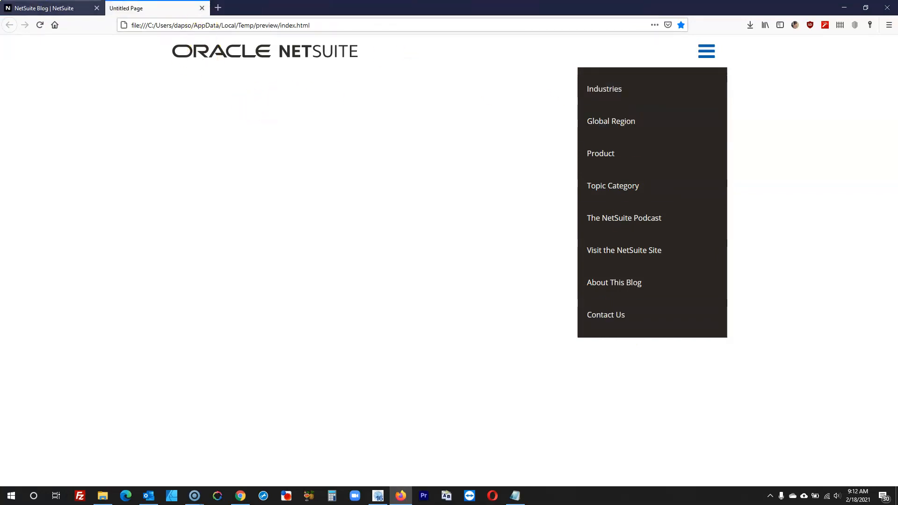
# - Switch to the NetSuite Blog page and inspect its hamburger icon element to find the icon's color
pyautogui.click(87, 9)
pyautogui.click(716, 52)
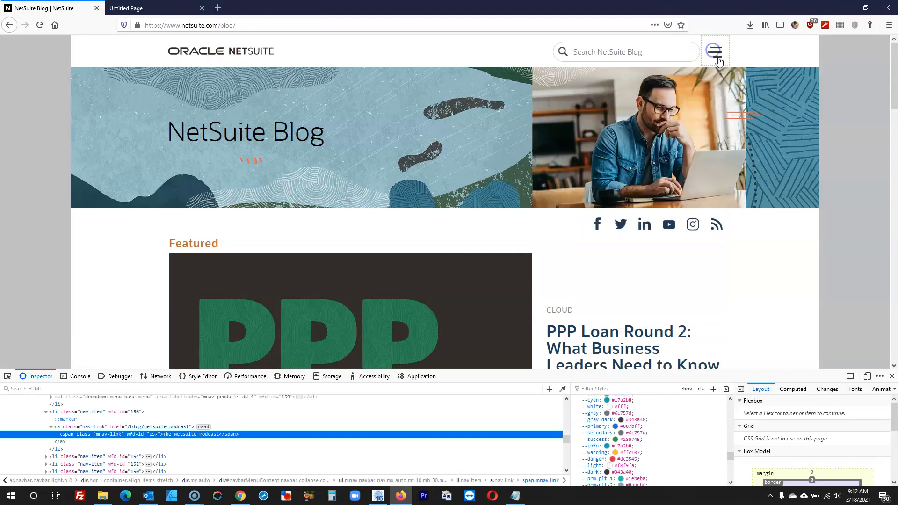
pyautogui.rightClick(715, 52)
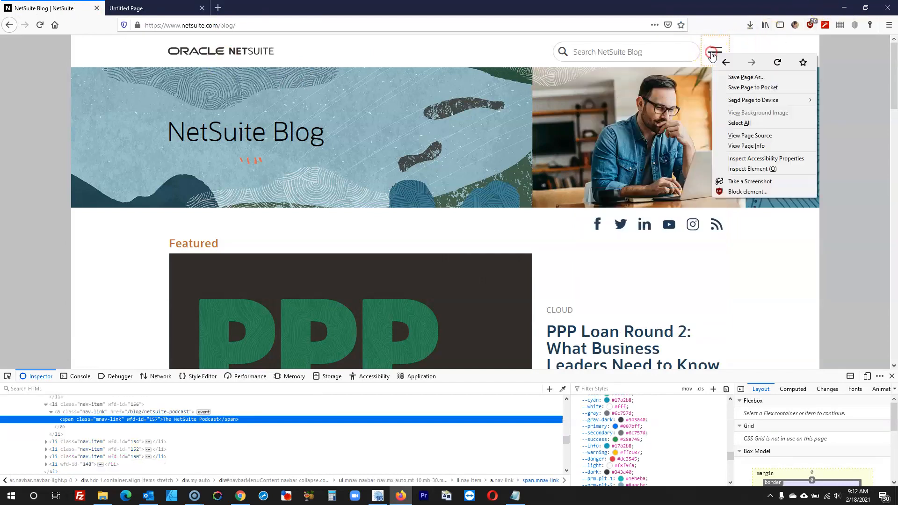
pyautogui.click(736, 173)
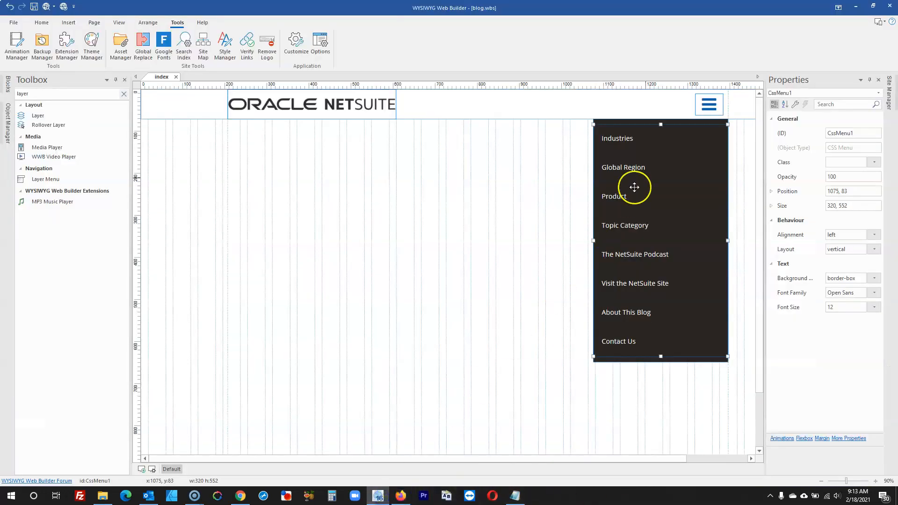
# - Switch back to WYSIWYG Web Builder and set the hamburger icon's color to #212529
pyautogui.click(378, 496)
pyautogui.click(709, 107)
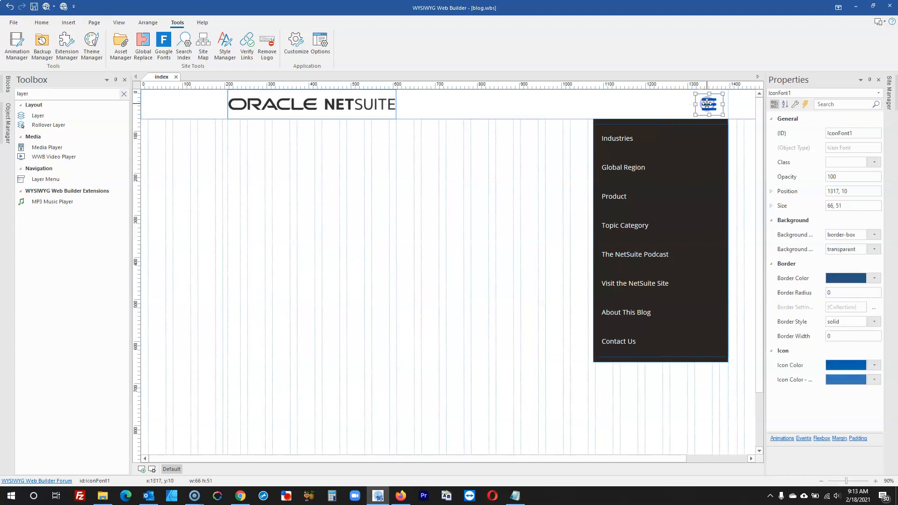
pyautogui.doubleClick(708, 104)
pyautogui.click(413, 195)
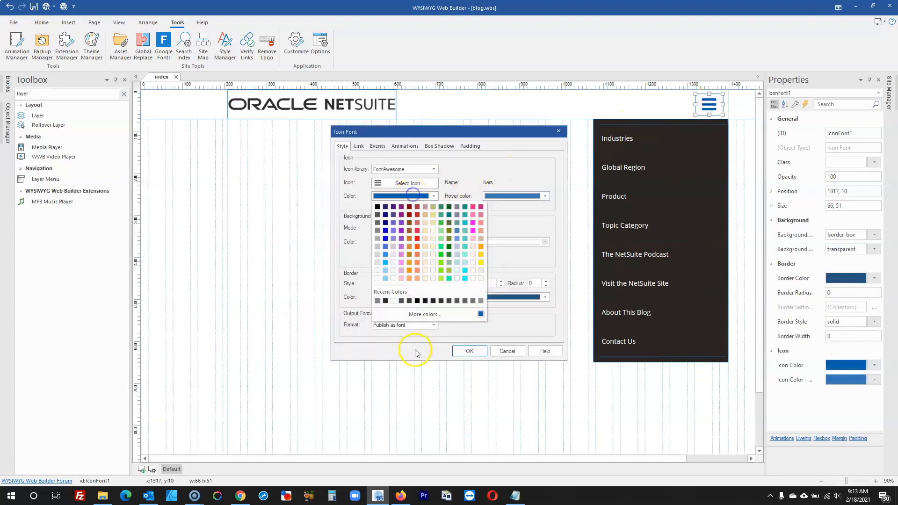
pyautogui.click(425, 314)
pyautogui.click(401, 496)
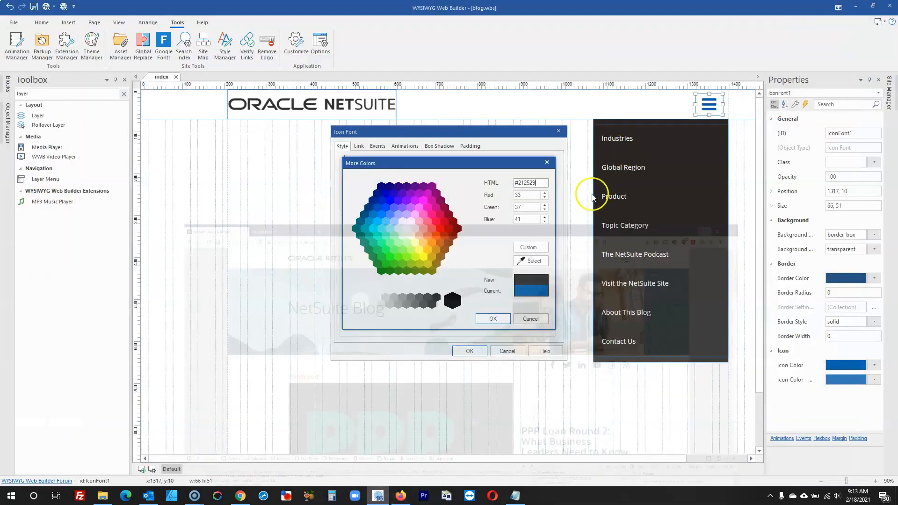
pyautogui.click(845, 8)
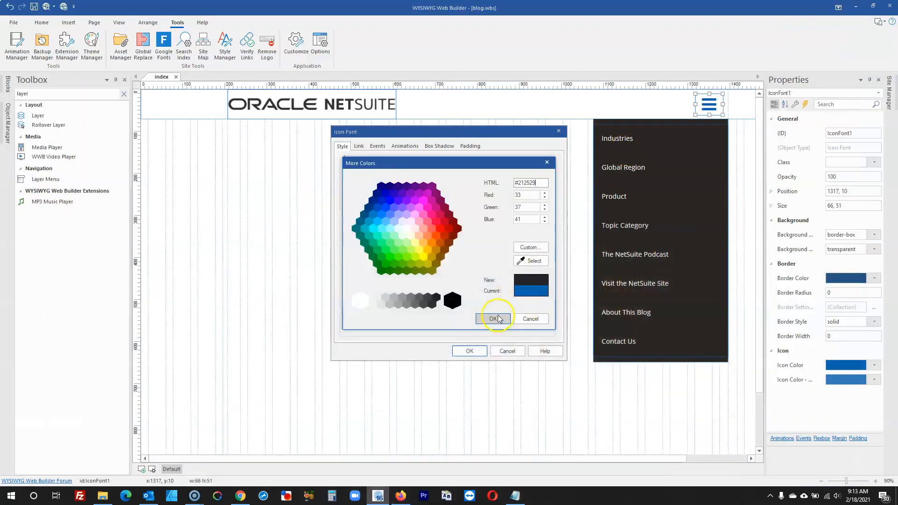
pyautogui.click(493, 319)
# - Set the hamburger icon's hover color to the same dark #212529 and apply the icon changes
pyautogui.click(531, 195)
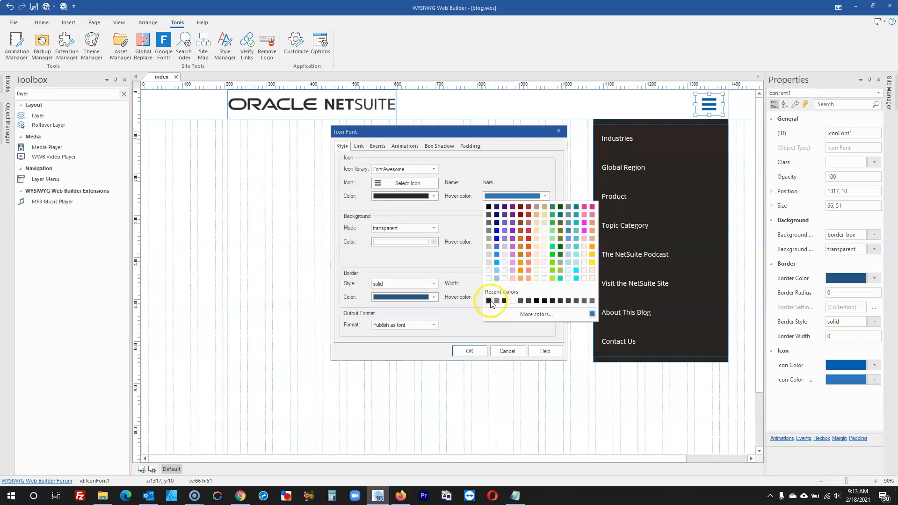
pyautogui.click(502, 314)
pyautogui.click(494, 319)
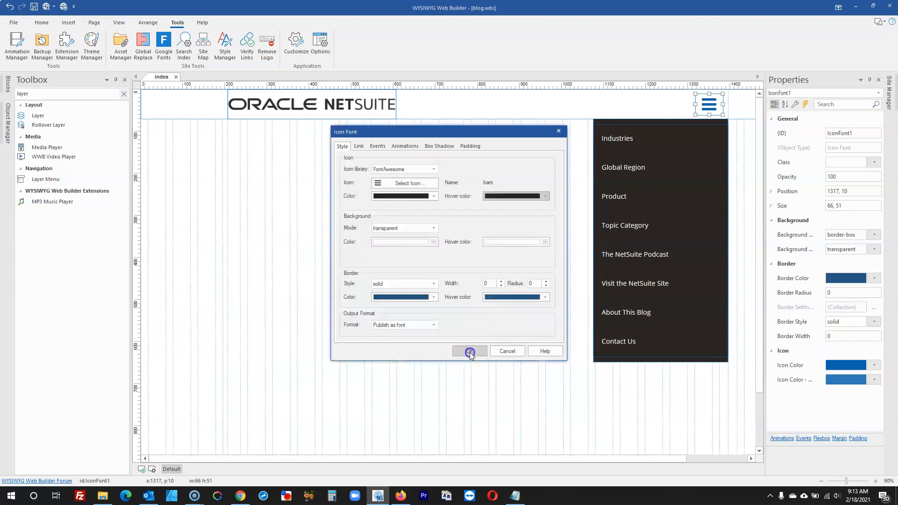
pyautogui.click(468, 350)
pyautogui.click(503, 239)
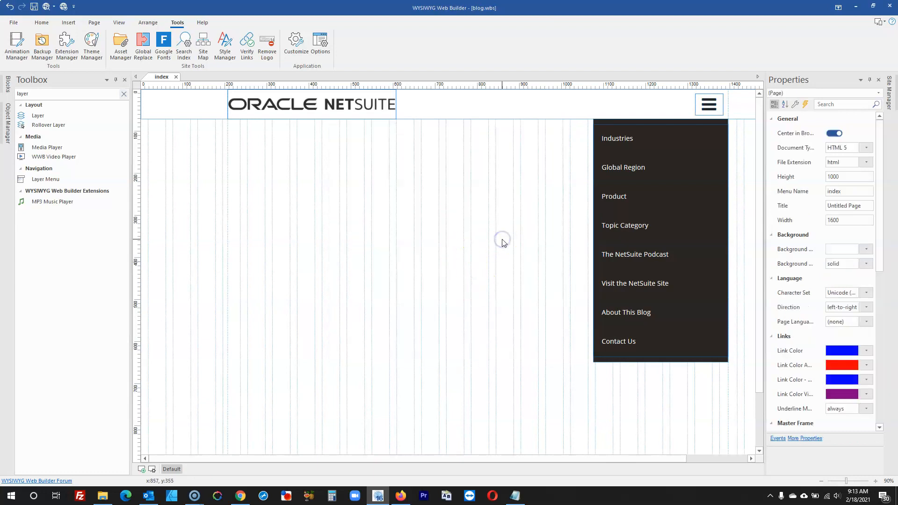
# - Set the hamburger icon's ID to "menu"
pyautogui.click(711, 114)
pyautogui.click(769, 127)
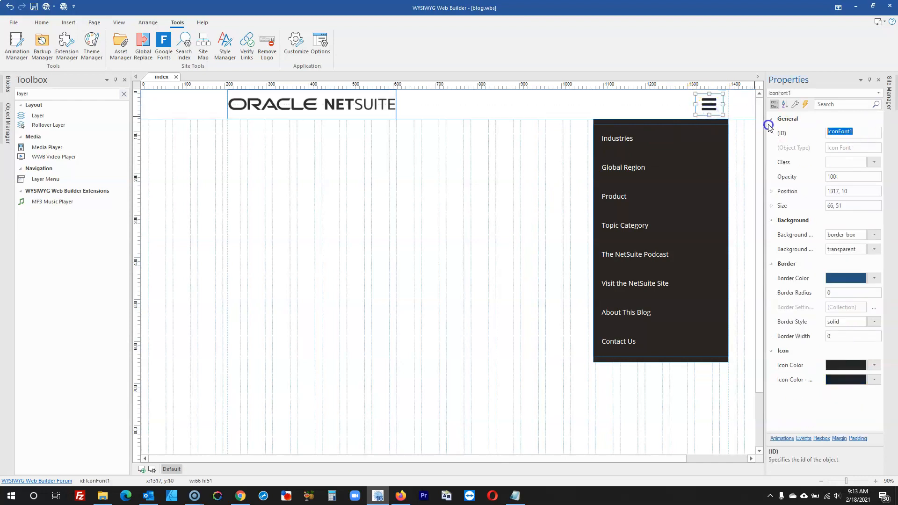
pyautogui.click(472, 261)
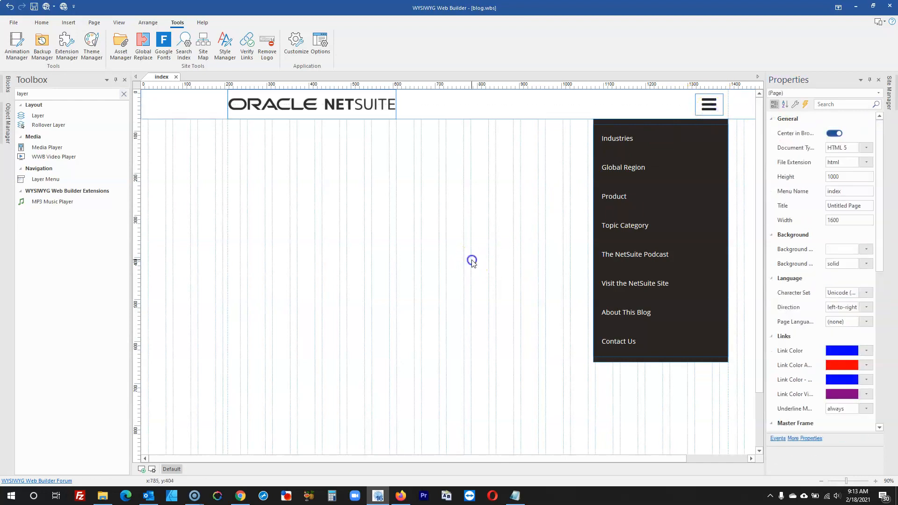
# - Duplicate the hamburger icon onto the empty page area at about 707, 212 and set the copy's ID to "close"
pyautogui.click(716, 105)
pyautogui.hotkey('ctrl', 'c')
pyautogui.click(439, 179)
pyautogui.hotkey('ctrl', 'v')
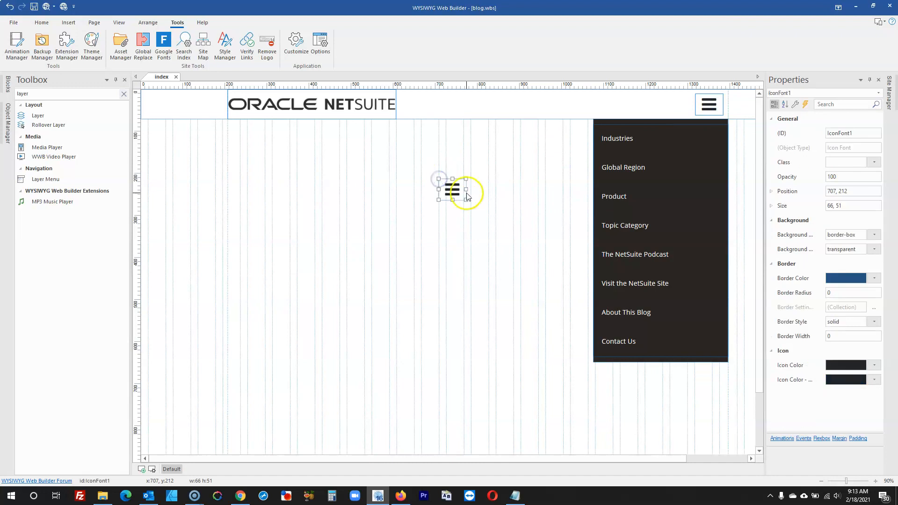
pyautogui.click(795, 133)
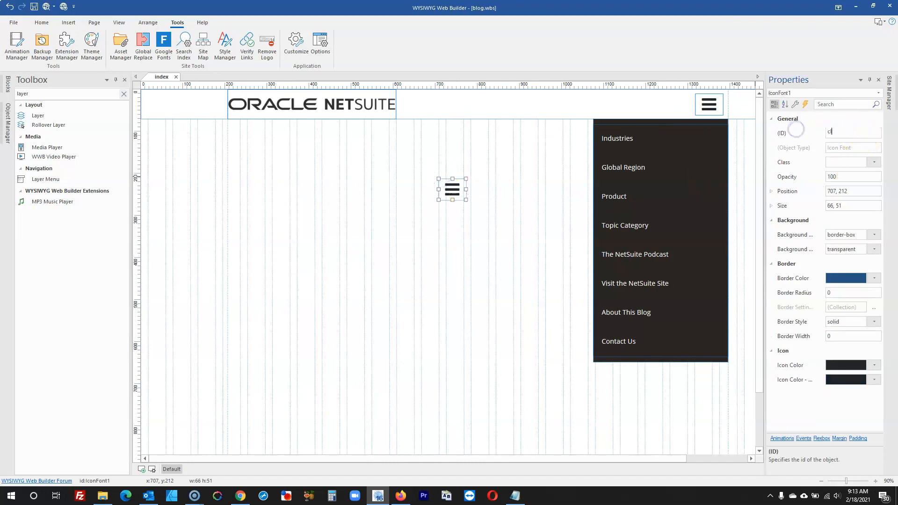
pyautogui.click(425, 265)
# - Open the icon selection for the copied icon and search the FontAwesome library for "close"
pyautogui.doubleClick(452, 189)
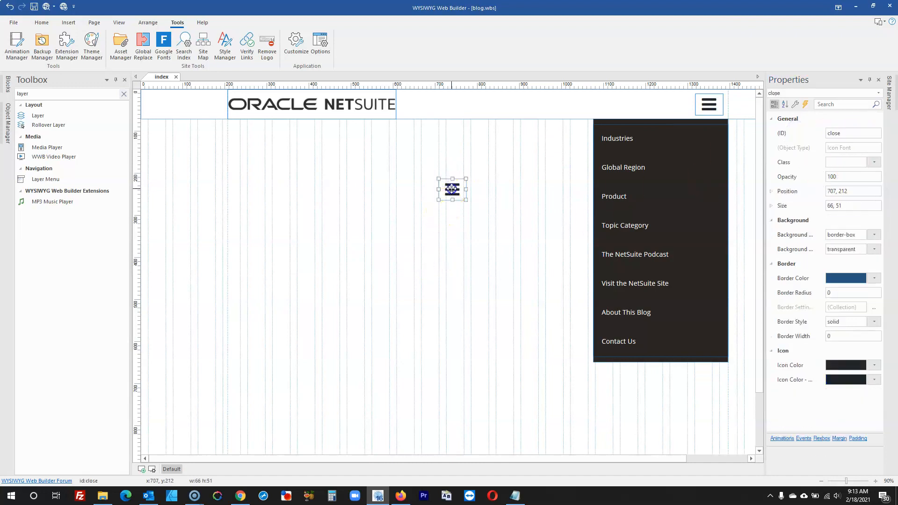
pyautogui.click(413, 181)
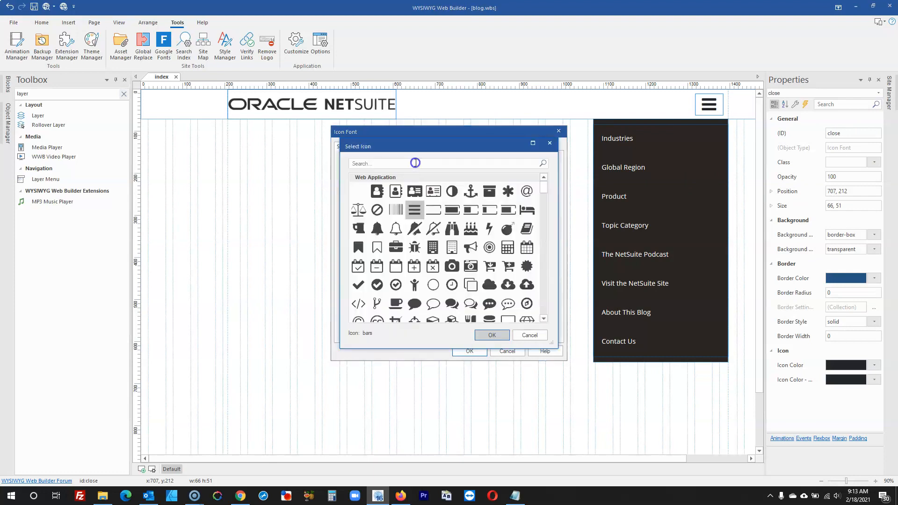
pyautogui.click(415, 163)
pyautogui.write('close')
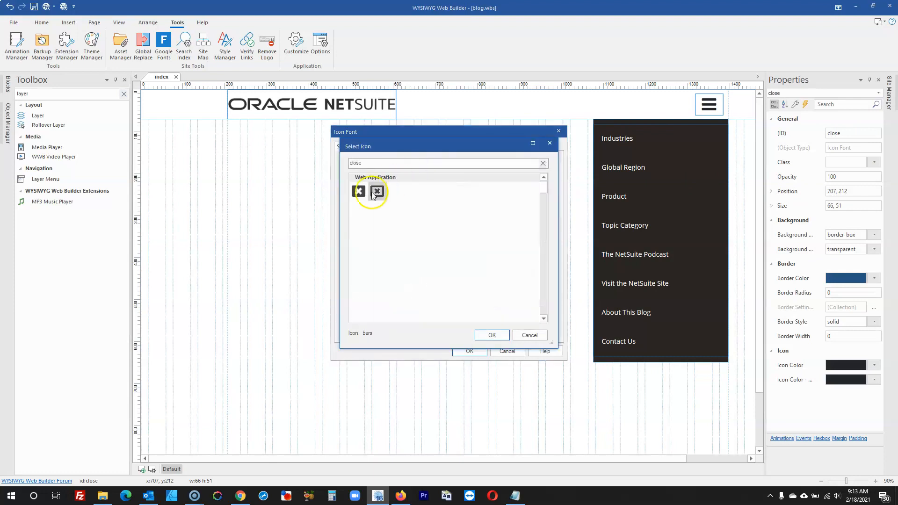
pyautogui.click(322, 158)
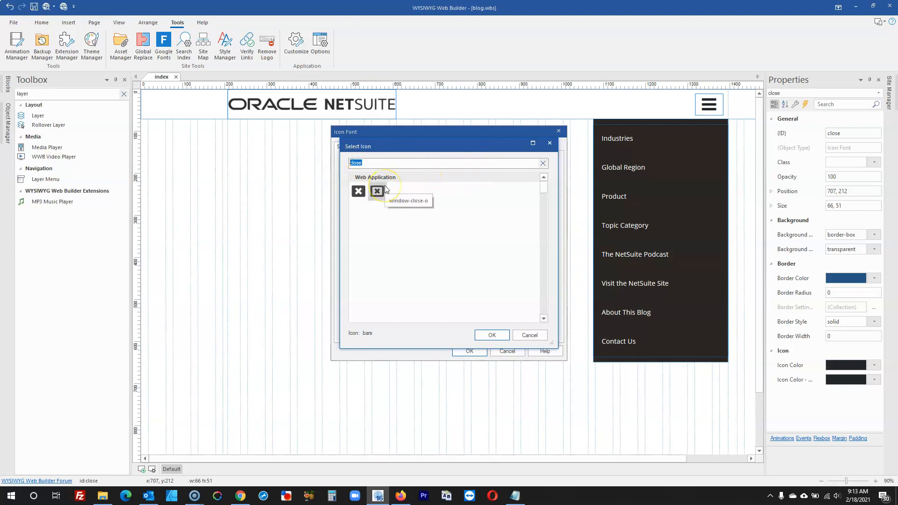
# - Clear the icon search, browse the full FontAwesome set for a plain cross icon, and leave the selection without choosing one
pyautogui.click(543, 165)
pyautogui.scroll(-3, 499, 239)
pyautogui.scroll(3, 499, 239)
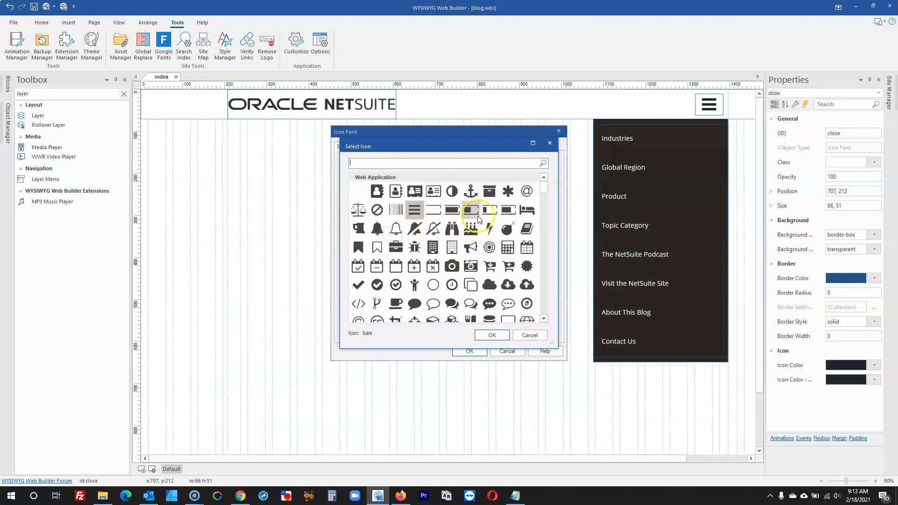
pyautogui.scroll(-2, 495, 236)
pyautogui.scroll(-6, 494, 240)
pyautogui.scroll(-5, 494, 240)
pyautogui.scroll(-5, 494, 240)
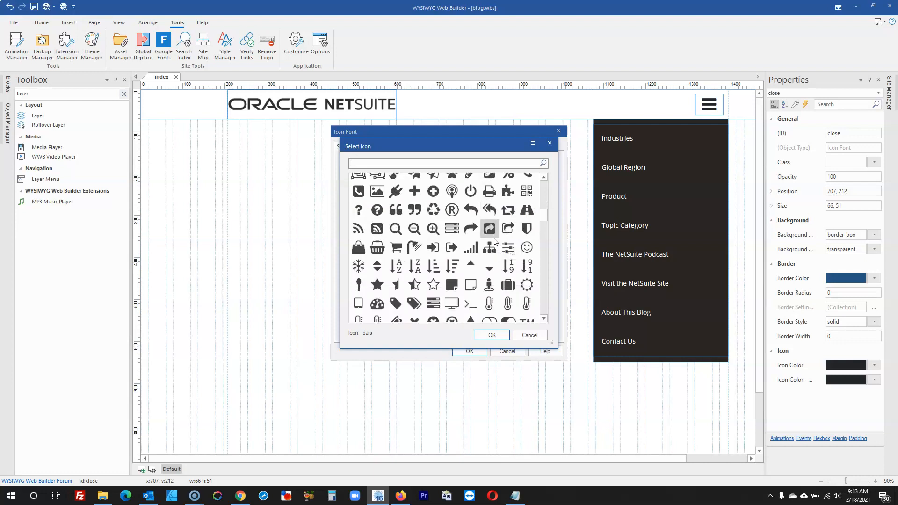
pyautogui.scroll(-1, 494, 240)
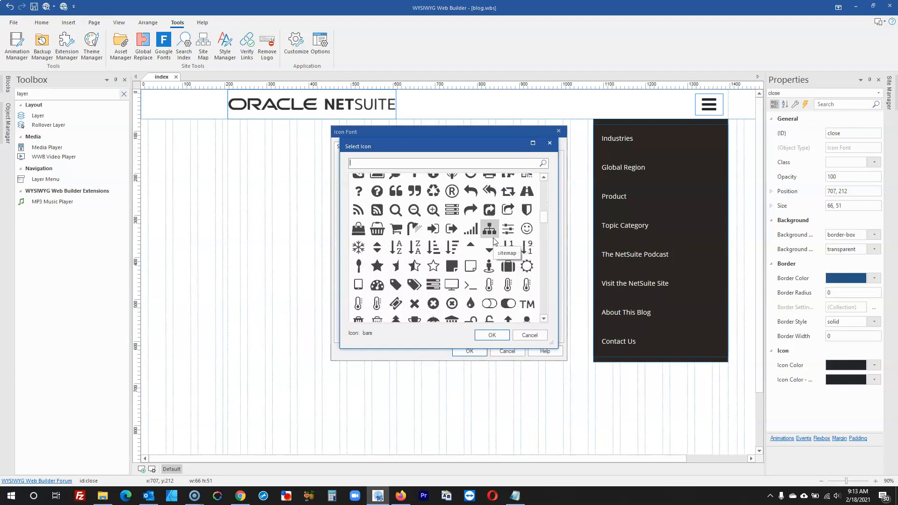
pyautogui.scroll(-1, 486, 260)
pyautogui.scroll(-6, 486, 260)
pyautogui.scroll(-6, 486, 260)
pyautogui.scroll(-5, 486, 260)
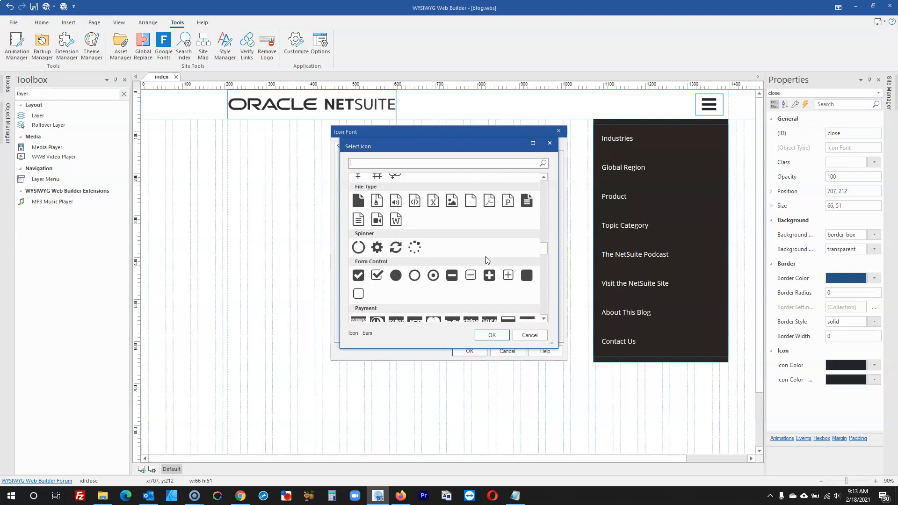
pyautogui.scroll(-5, 486, 257)
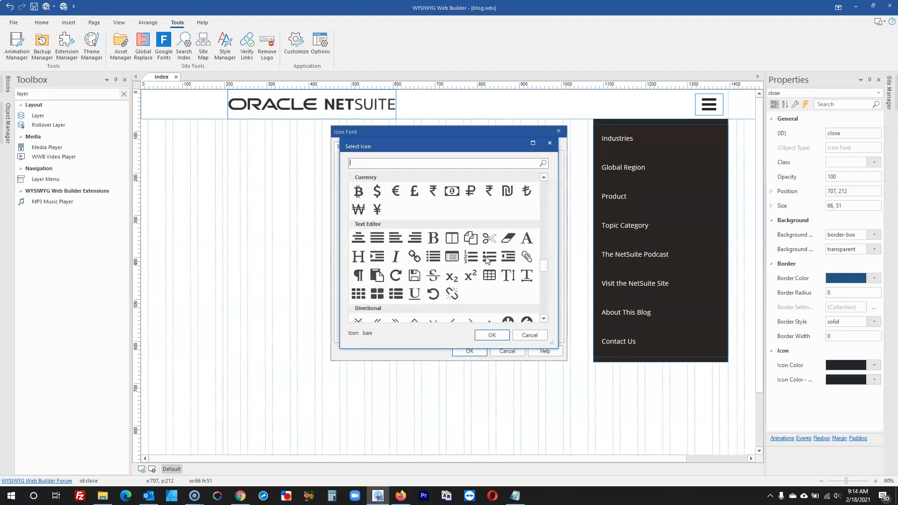
pyautogui.scroll(-5, 486, 260)
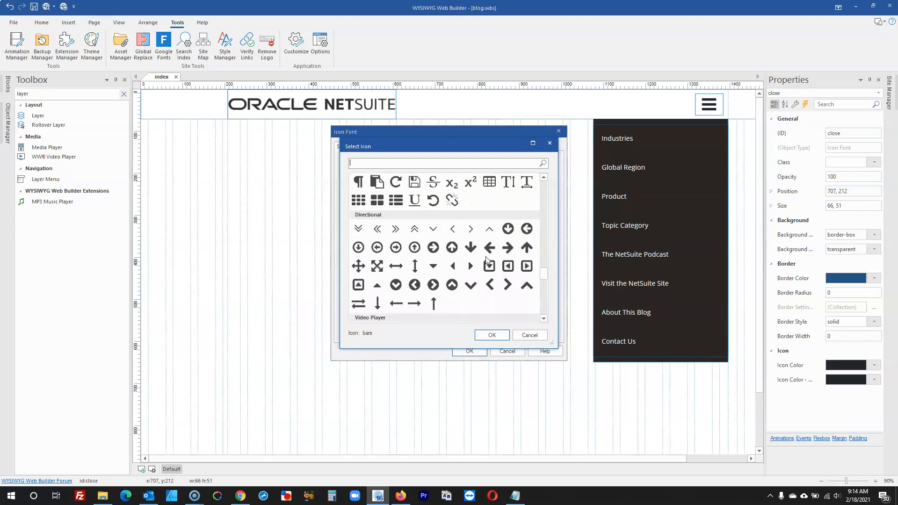
pyautogui.scroll(-3, 451, 256)
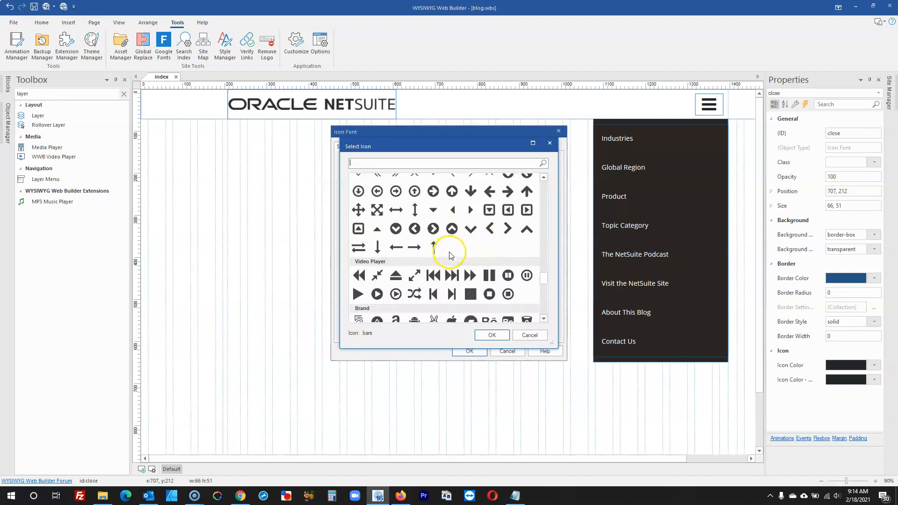
pyautogui.scroll(-8, 451, 256)
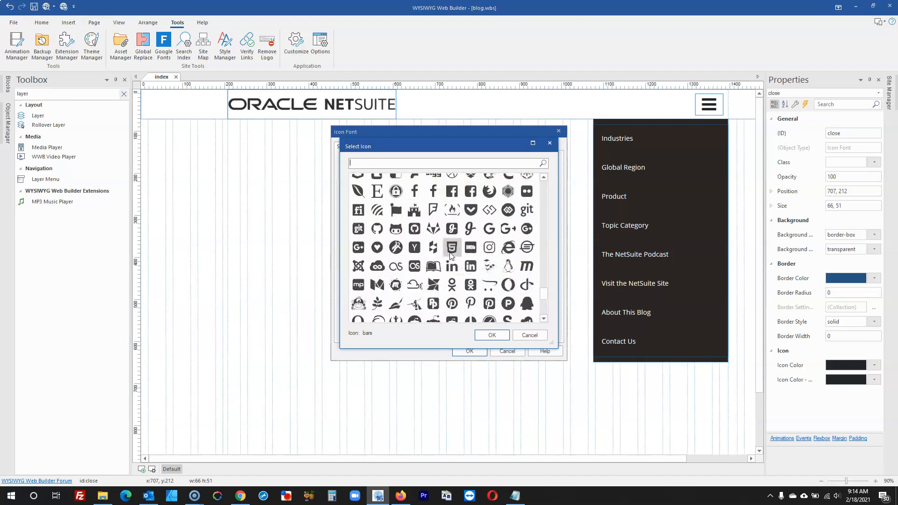
pyautogui.scroll(-3, 450, 252)
pyautogui.click(526, 336)
# - Change the copied icon to the "close" cross from the Material Icons library and apply it
pyautogui.click(396, 170)
pyautogui.click(391, 183)
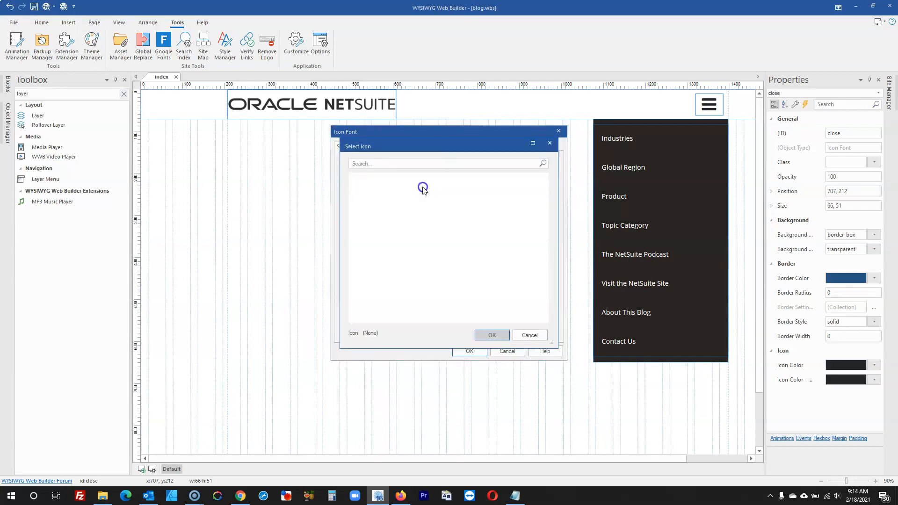
pyautogui.scroll(-1, 443, 208)
pyautogui.click(410, 160)
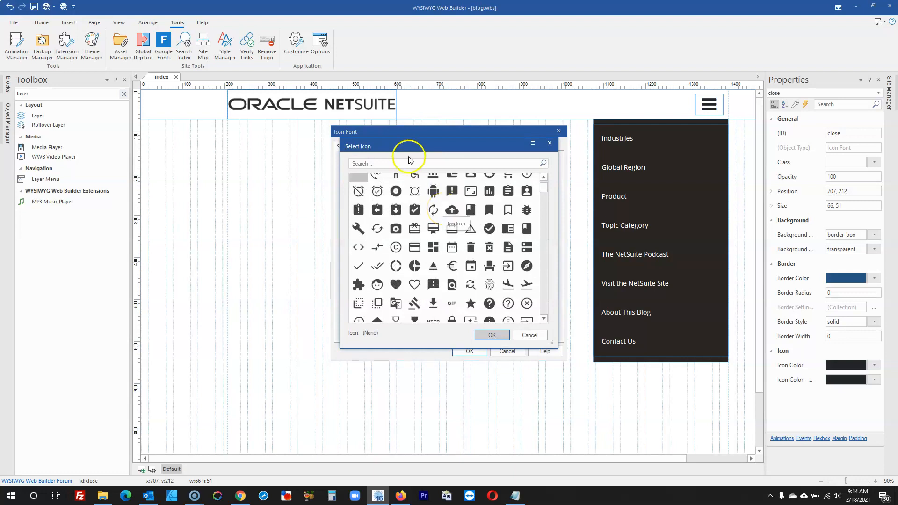
pyautogui.click(406, 160)
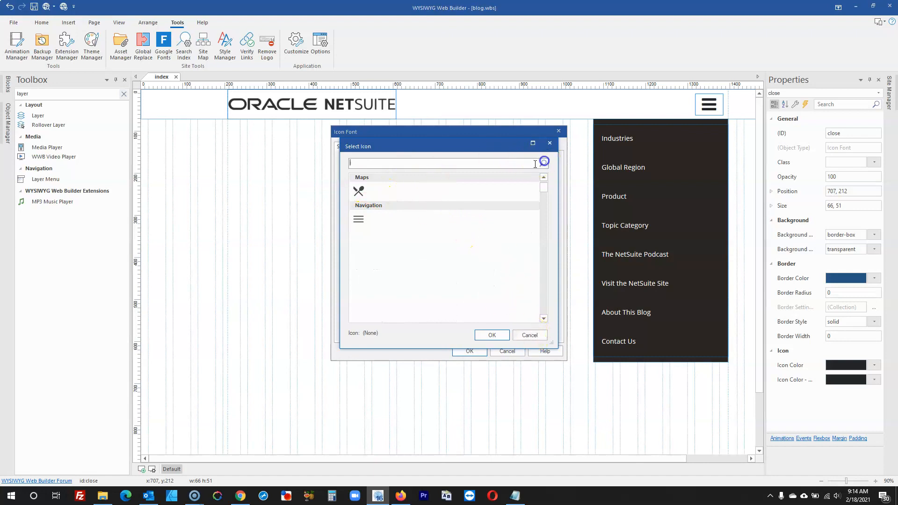
pyautogui.write('cl')
pyautogui.click(359, 216)
pyautogui.click(489, 335)
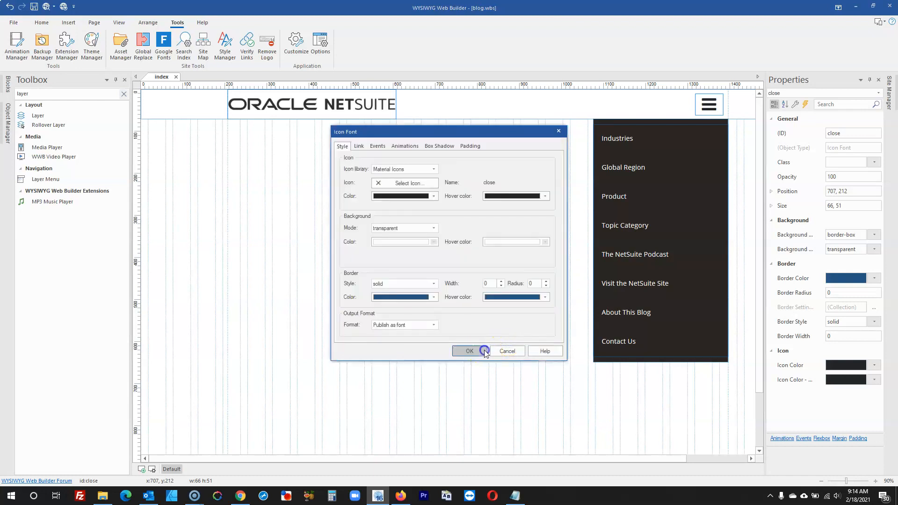
pyautogui.click(469, 350)
# - Change the original hamburger icon to the "menu" icon from the Material Icons library and apply it
pyautogui.doubleClick(709, 104)
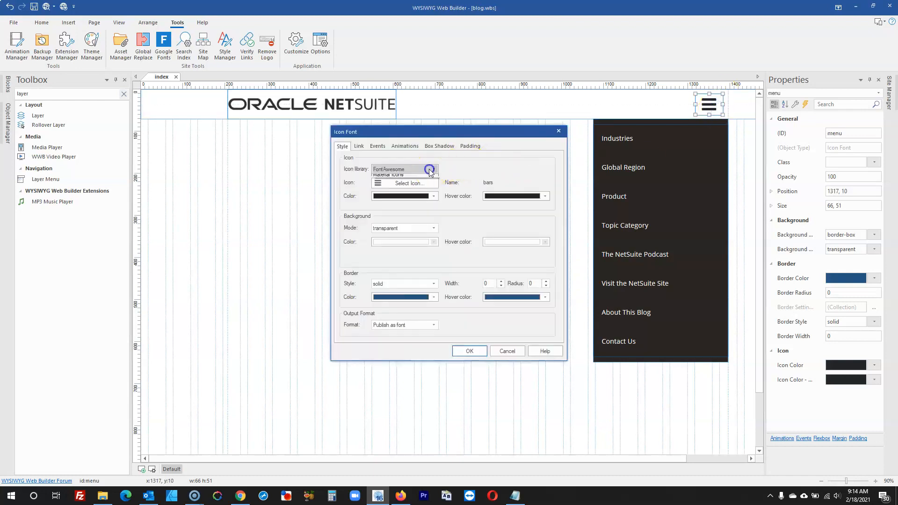
pyautogui.click(411, 183)
pyautogui.click(416, 164)
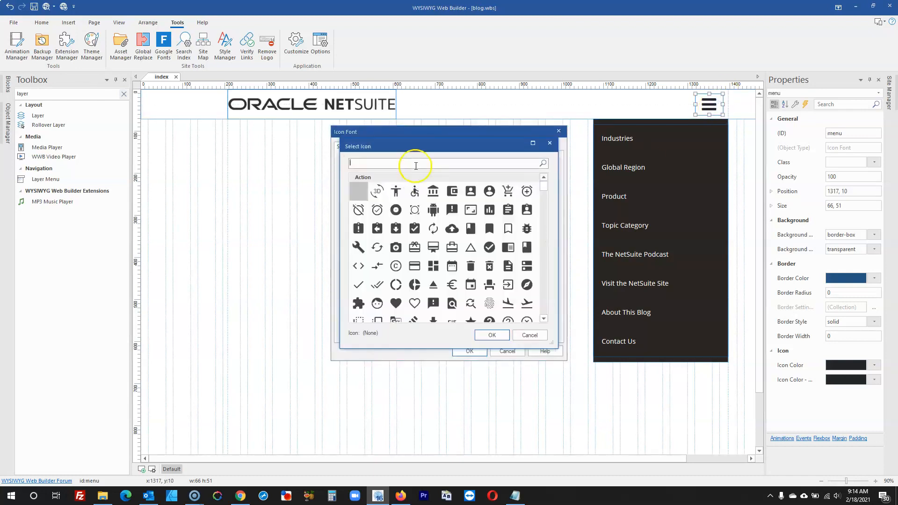
pyautogui.write('menu')
pyautogui.click(358, 219)
pyautogui.click(482, 335)
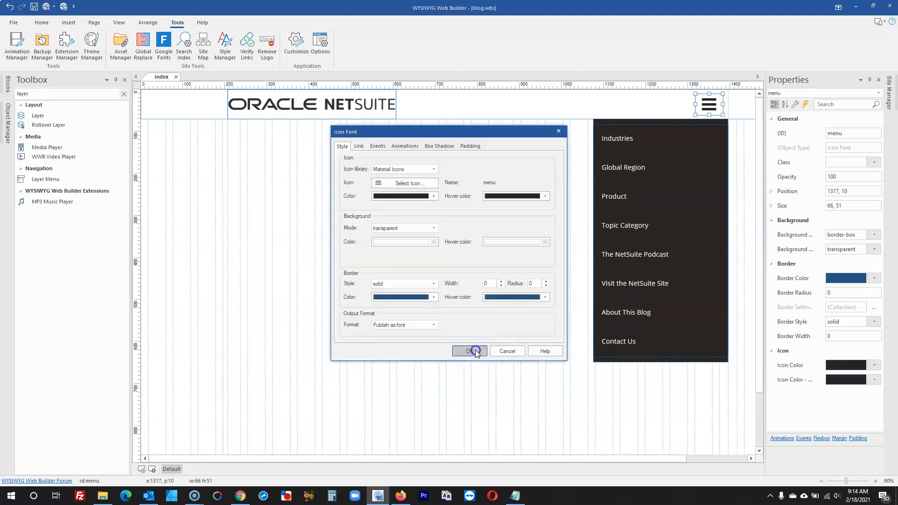
pyautogui.click(470, 351)
pyautogui.click(475, 351)
# - Move the cross icon into the header, just left of the hamburger icon
pyautogui.click(451, 192)
pyautogui.moveTo(451, 192); pyautogui.dragTo(669, 112)
# - Set the ID of the dark menu layer to "navigation"
pyautogui.click(707, 125)
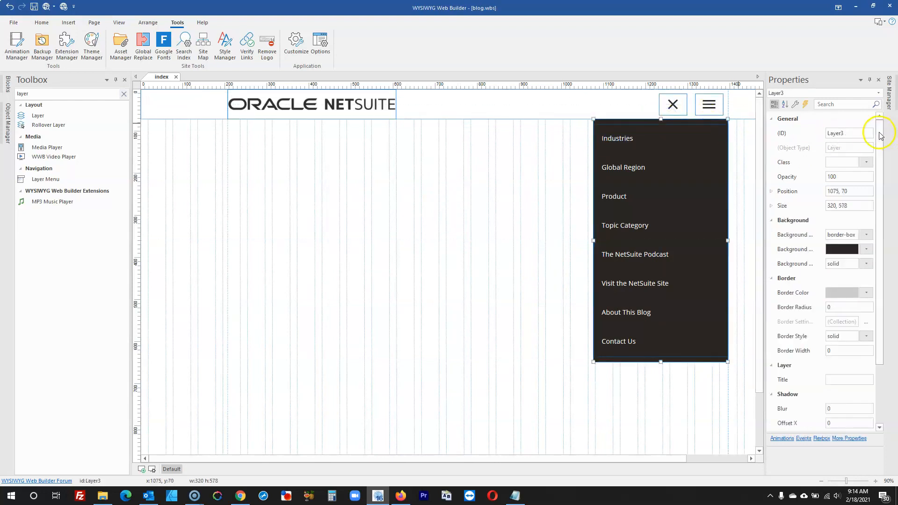
pyautogui.click(777, 134)
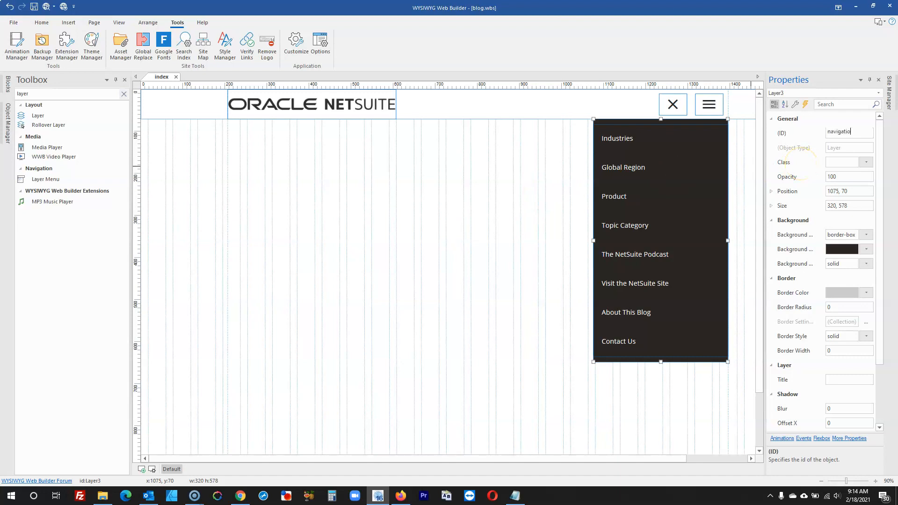
pyautogui.click(491, 222)
pyautogui.click(676, 122)
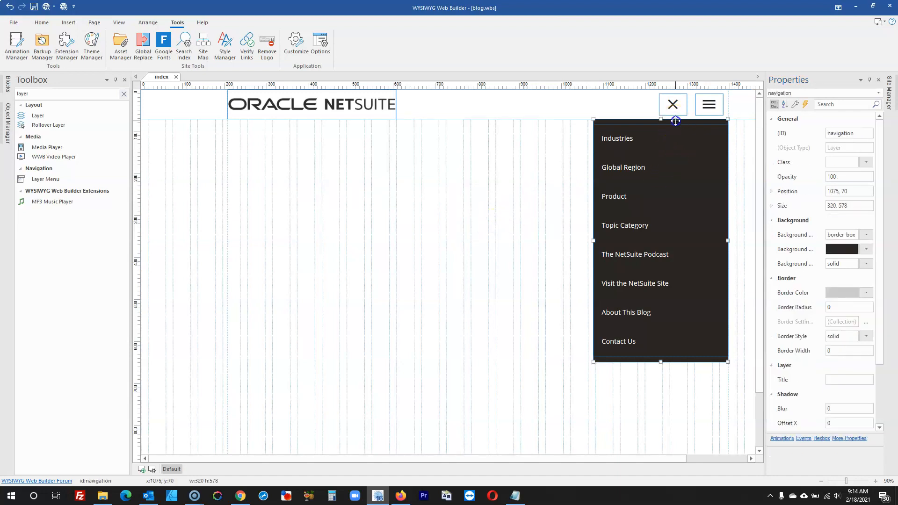
# - Add an onclick event to the hamburger icon with the action "show with effect"
pyautogui.click(718, 106)
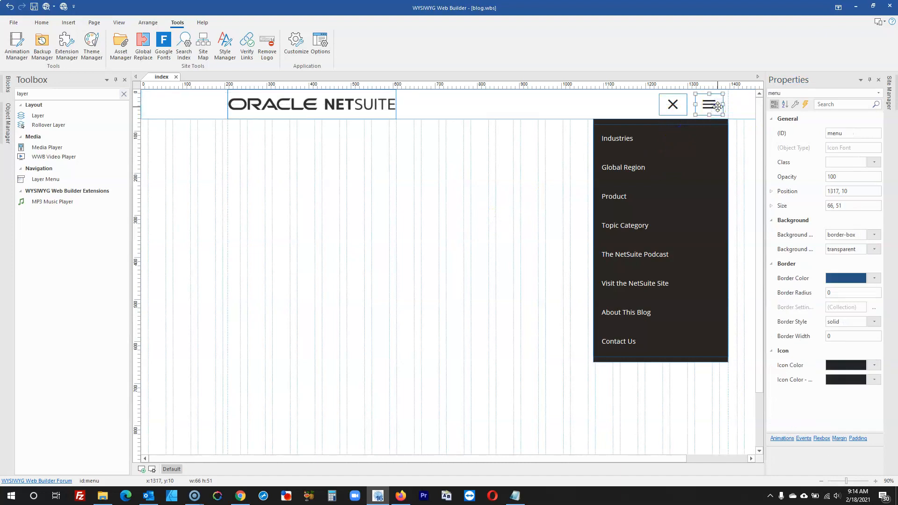
pyautogui.doubleClick(718, 107)
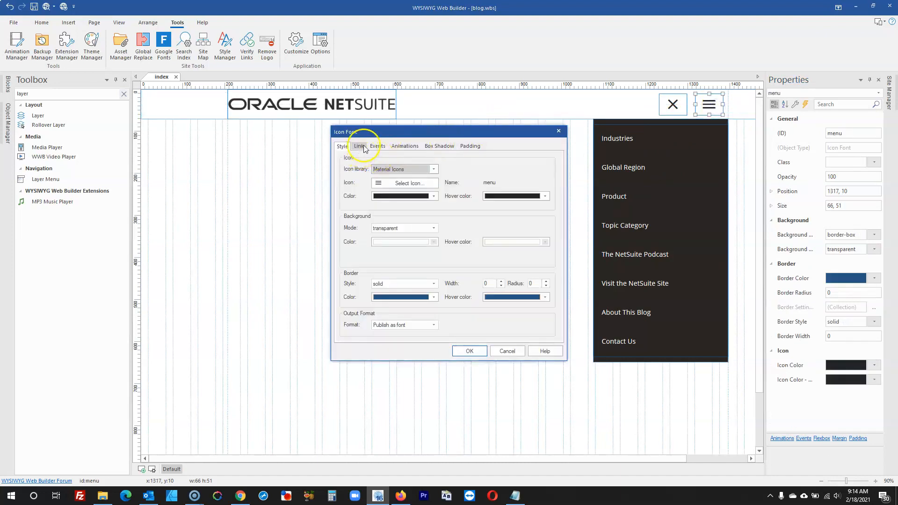
pyautogui.click(379, 146)
pyautogui.click(540, 168)
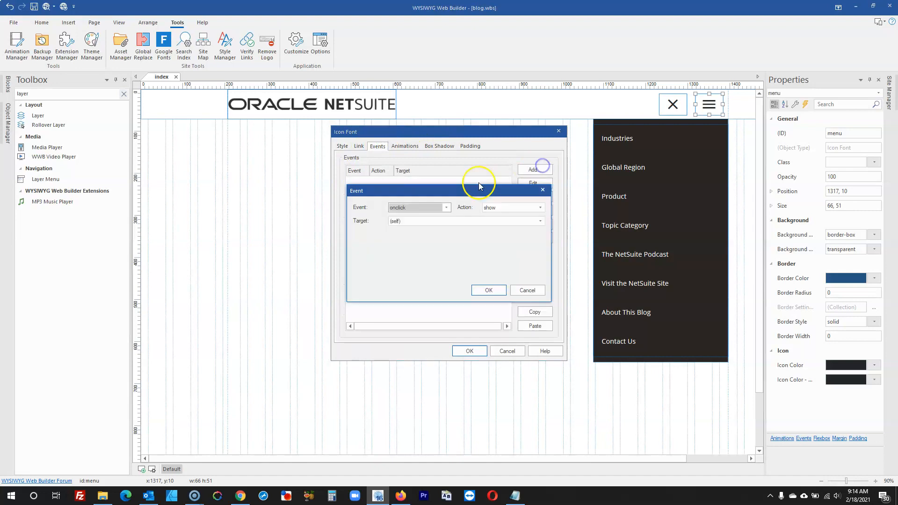
pyautogui.click(496, 209)
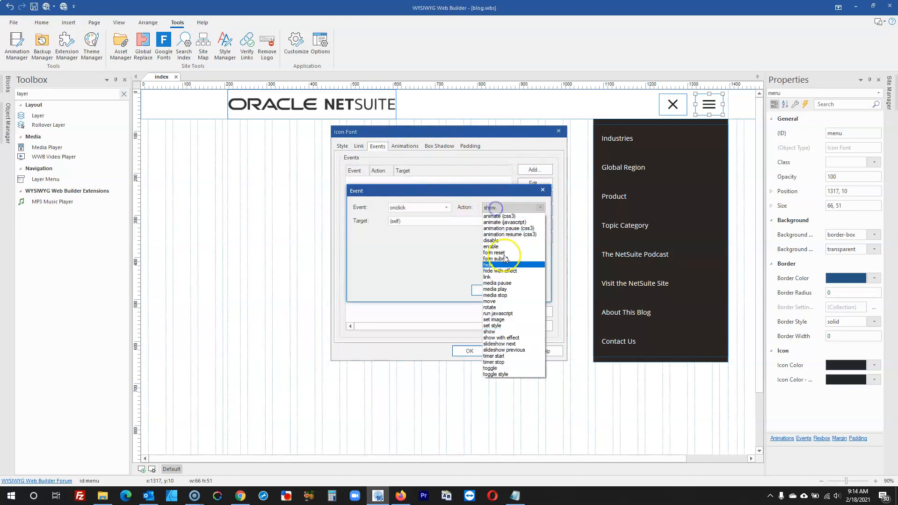
pyautogui.click(513, 337)
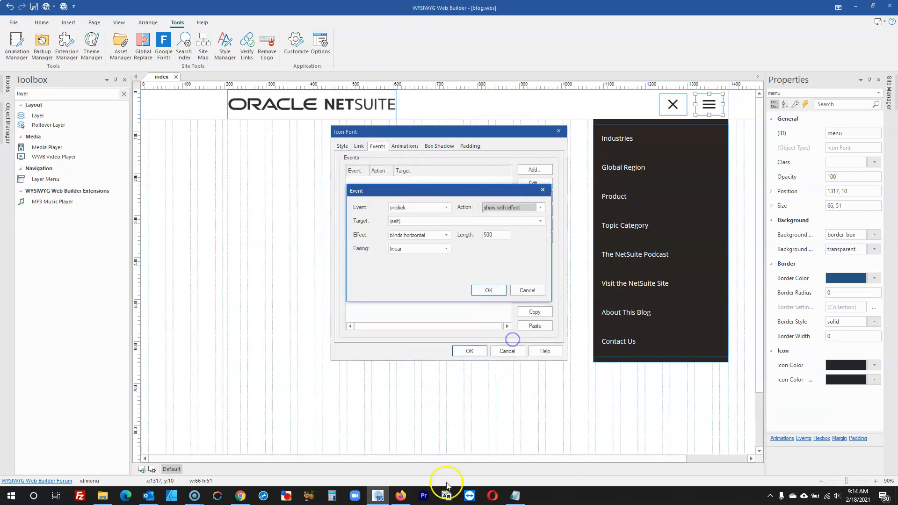
# - Switch to the NetSuite Blog in Firefox and toggle its navigation to examine how it opens and closes
pyautogui.click(400, 495)
pyautogui.click(717, 54)
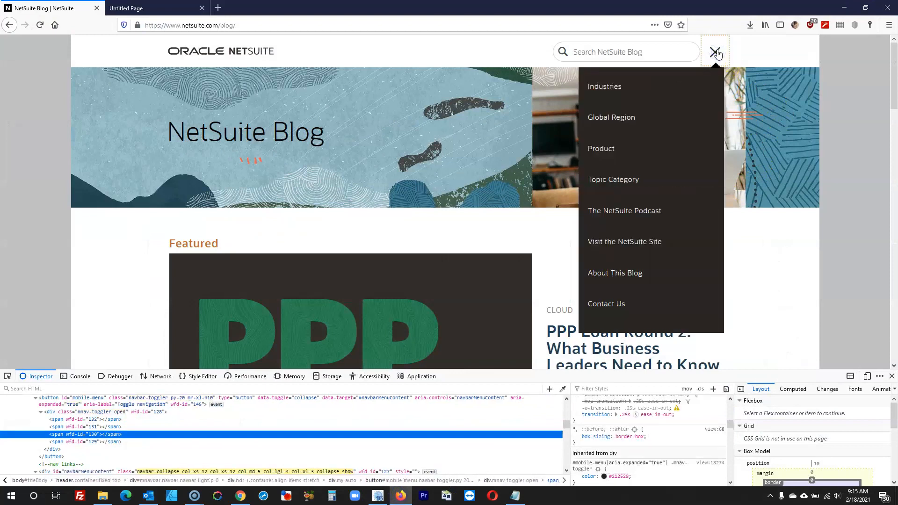
pyautogui.click(716, 52)
pyautogui.click(718, 54)
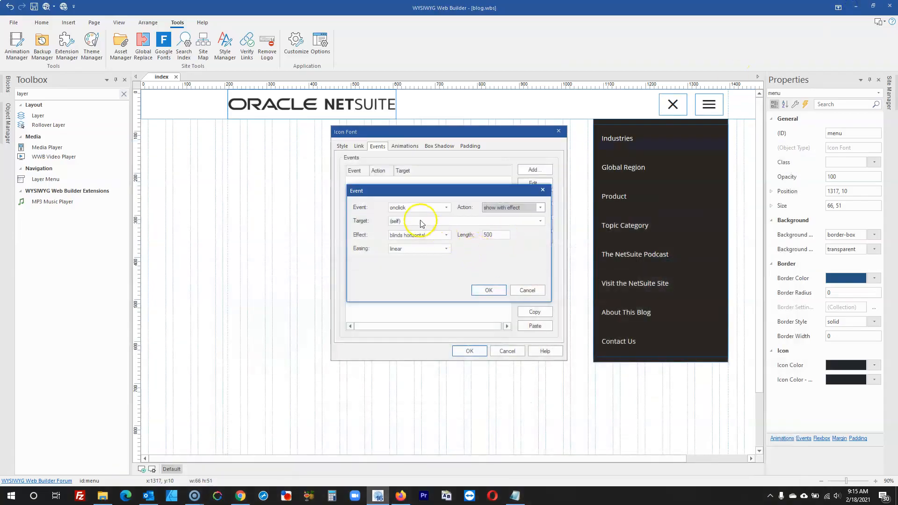
# - Target the hamburger icon's event at "navigation" with the "slide down" effect and apply it
pyautogui.click(422, 221)
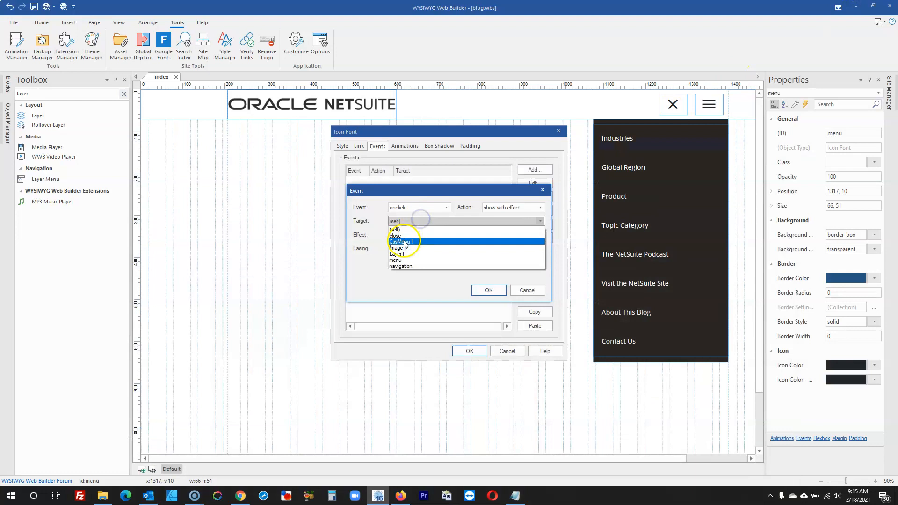
pyautogui.click(406, 267)
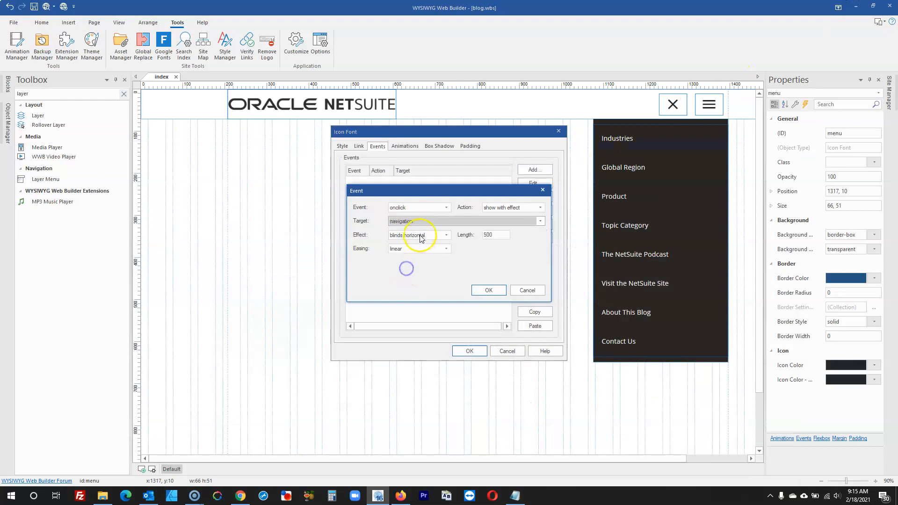
pyautogui.click(420, 235)
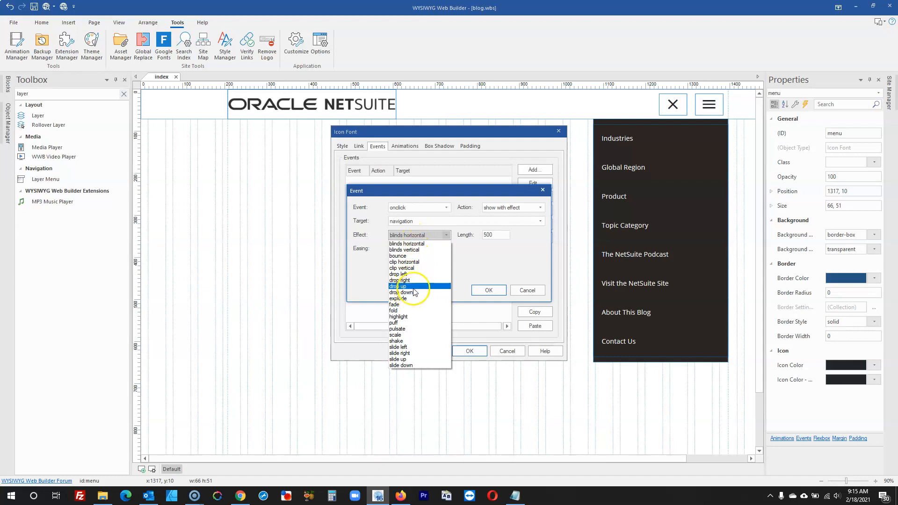
pyautogui.click(413, 365)
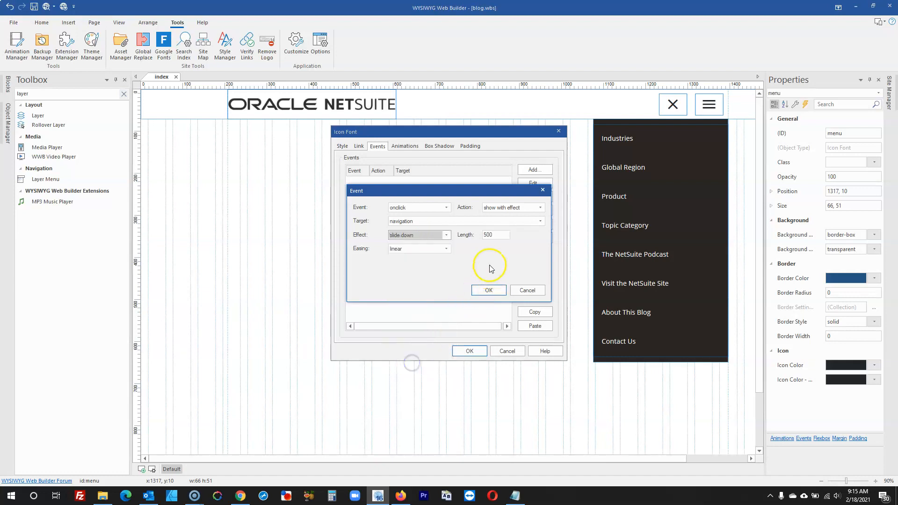
pyautogui.click(490, 289)
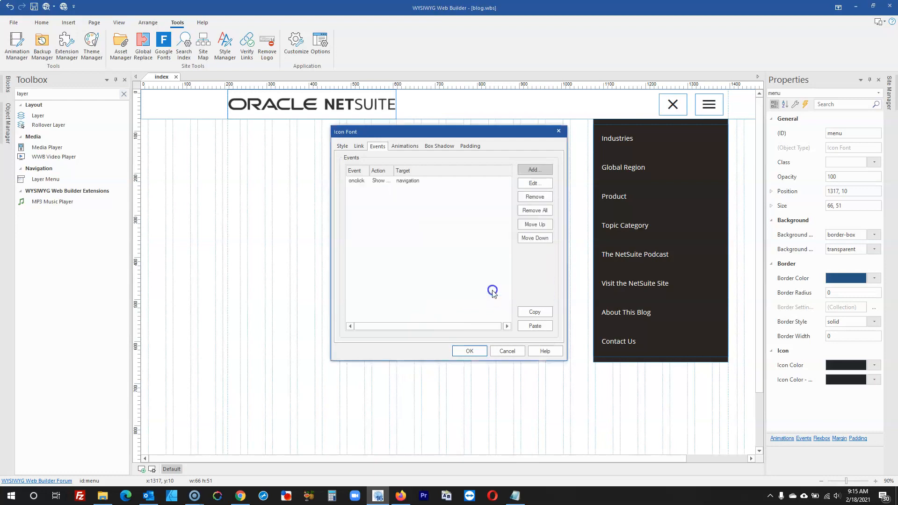
pyautogui.click(470, 353)
# - Create a new onclick event for the cross icon and bring up its available actions
pyautogui.doubleClick(676, 105)
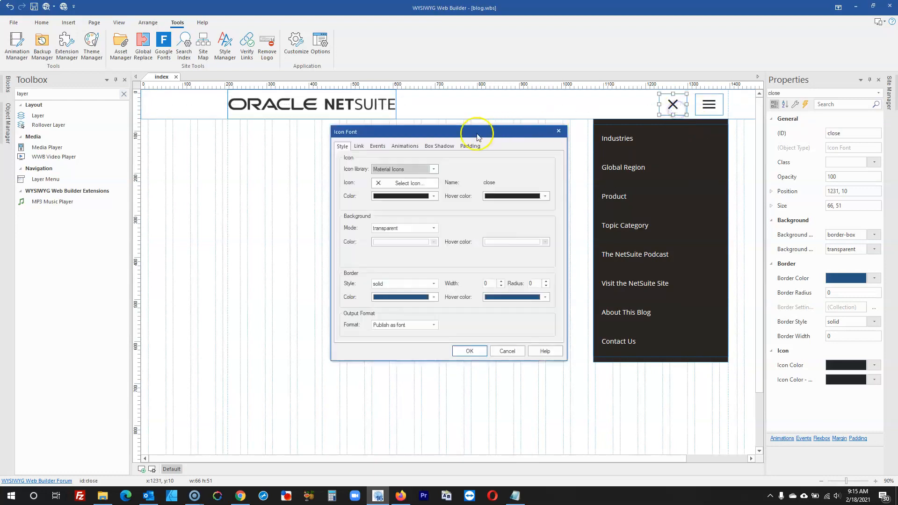
pyautogui.click(377, 146)
pyautogui.click(532, 171)
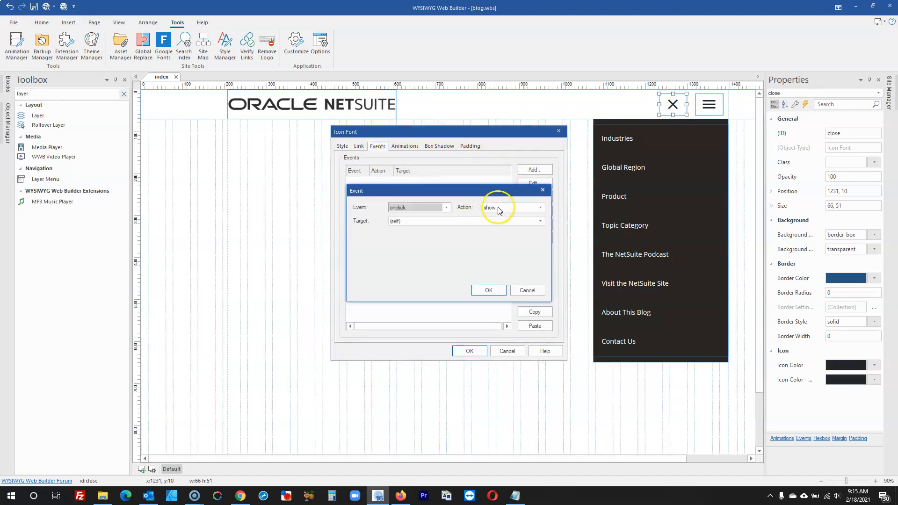
pyautogui.click(499, 210)
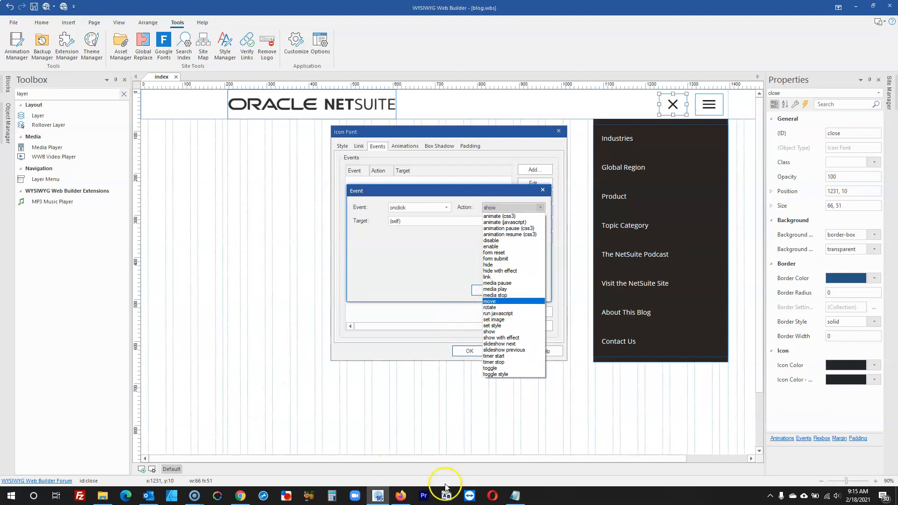
pyautogui.click(193, 497)
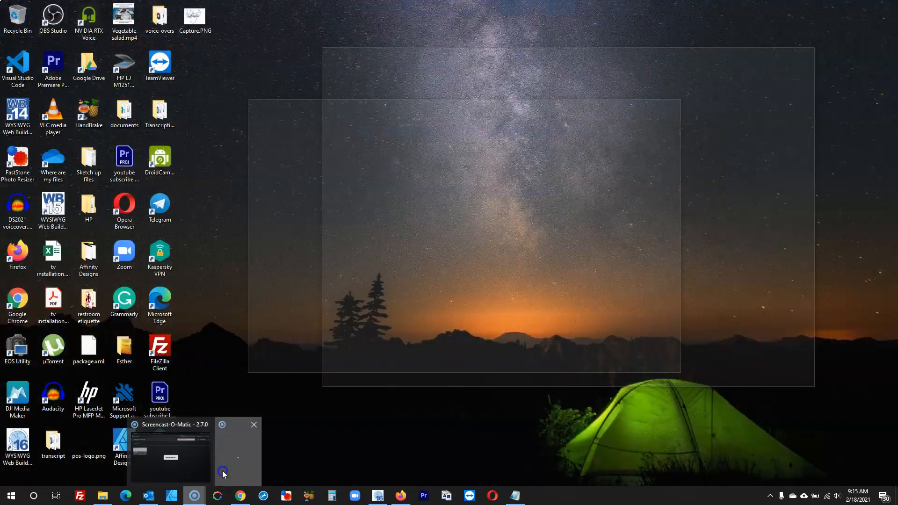
pyautogui.click(222, 470)
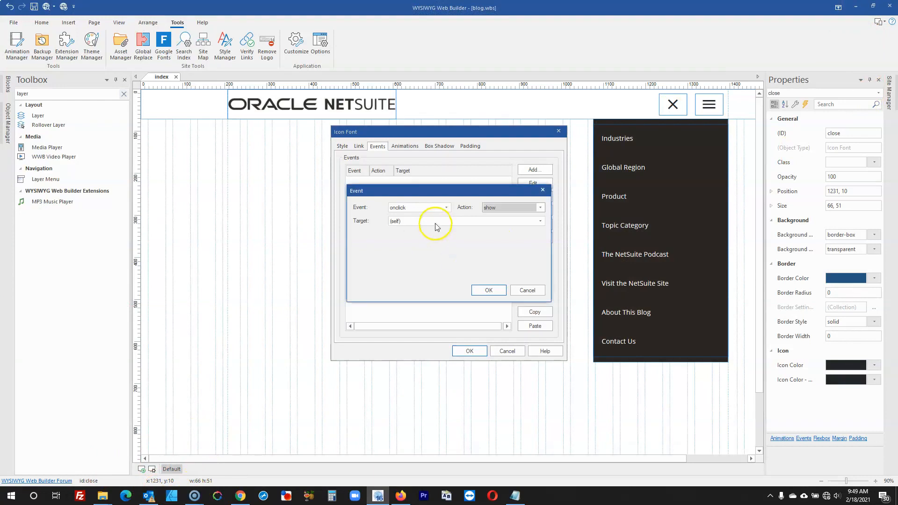
# - Set the cross icon's event to "hide with effect" on "navigation" using the "drop down" effect, and apply it
pyautogui.click(509, 209)
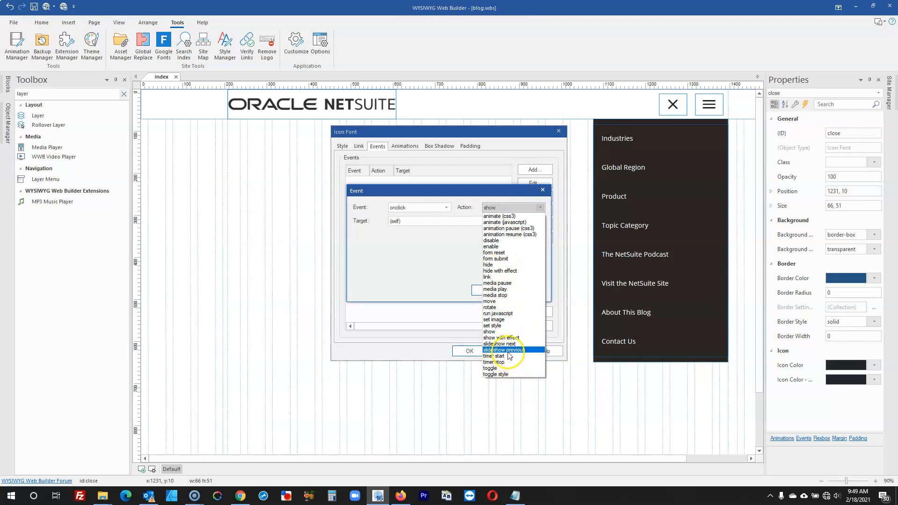
pyautogui.click(500, 271)
pyautogui.click(431, 222)
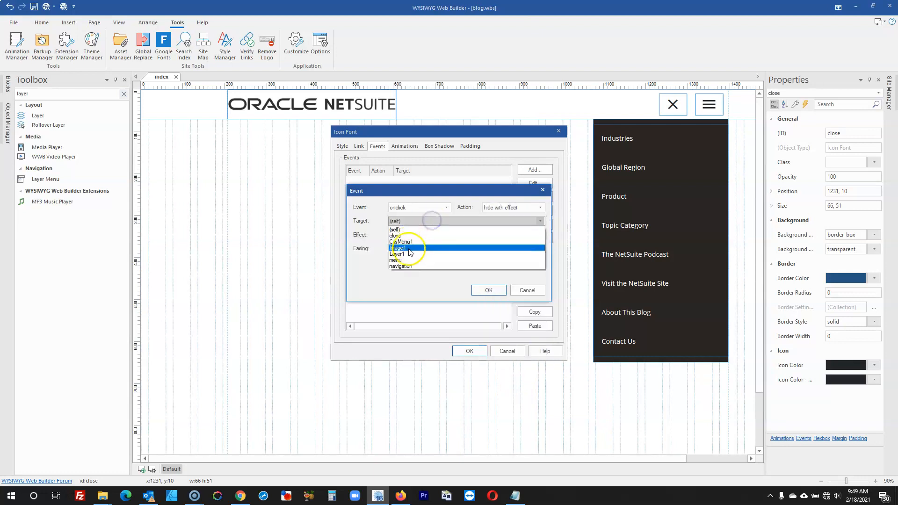
pyautogui.click(405, 267)
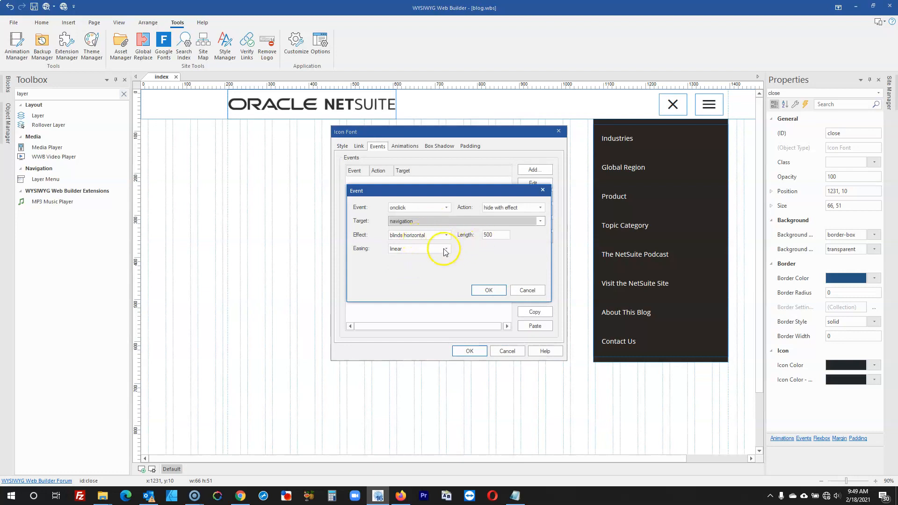
pyautogui.click(420, 234)
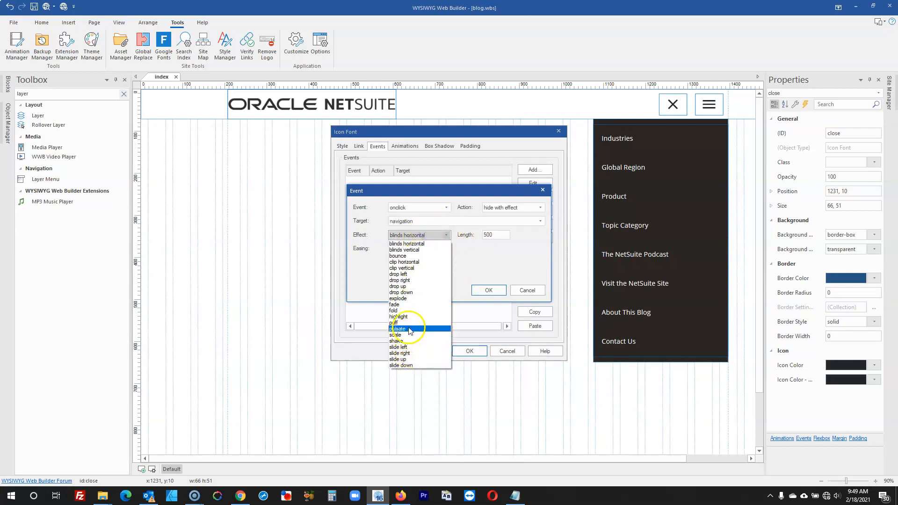
pyautogui.click(406, 292)
pyautogui.click(478, 288)
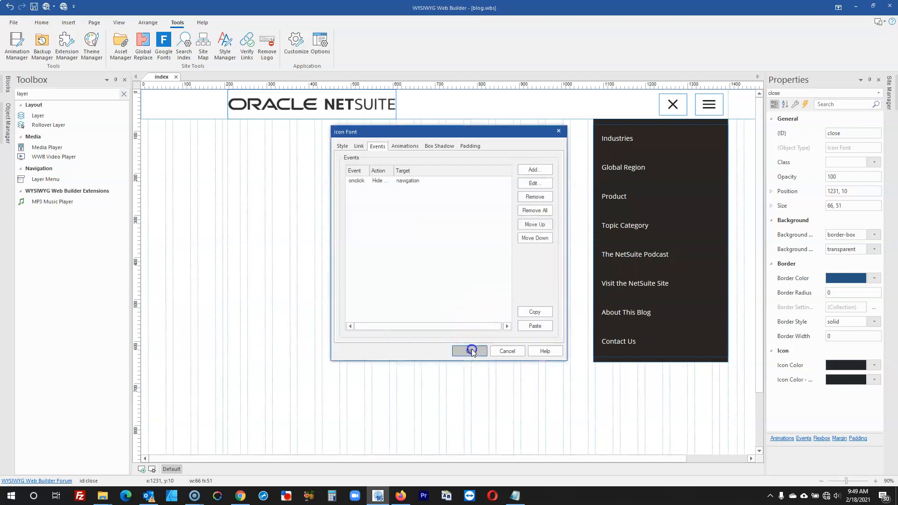
pyautogui.click(472, 349)
pyautogui.click(446, 347)
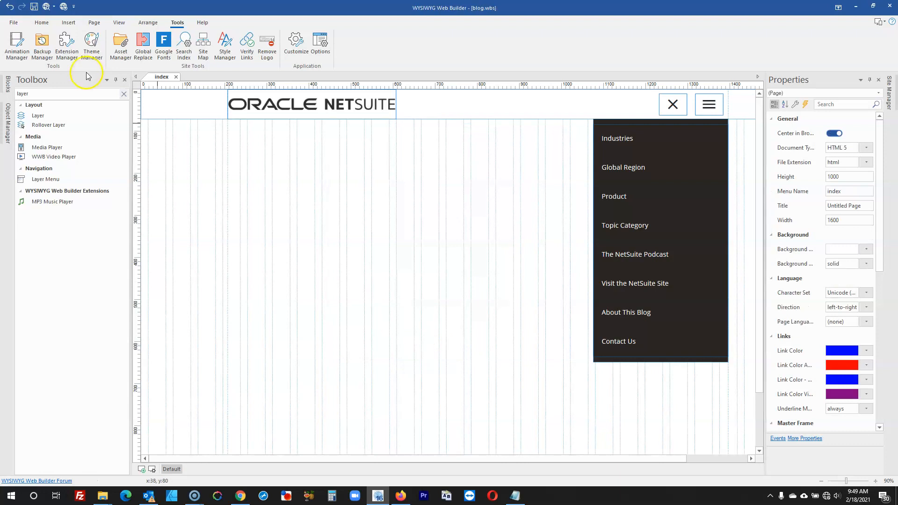
# - Preview the page in the browser, test hiding and showing the navigation with both icons, and return to WYSIWYG Web Builder
pyautogui.click(45, 7)
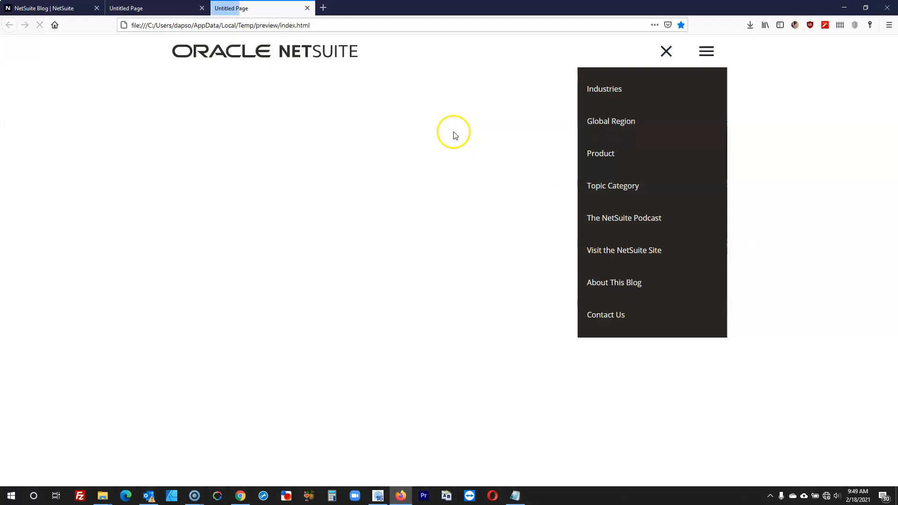
pyautogui.click(667, 55)
pyautogui.click(705, 52)
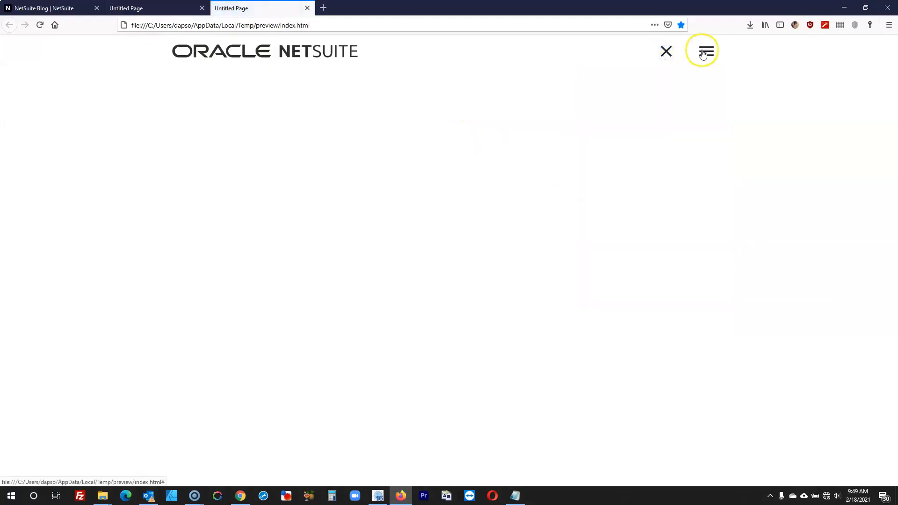
pyautogui.click(844, 7)
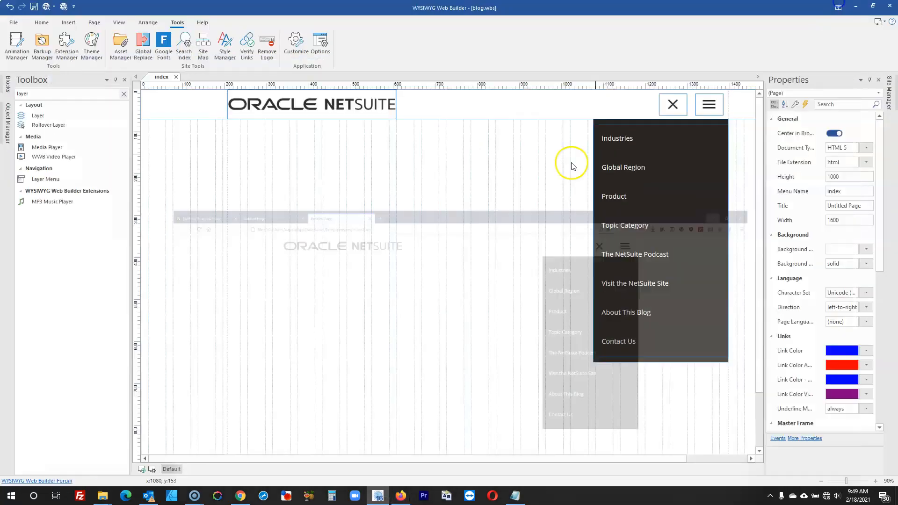
# - Change the effect of the hamburger icon's show event to "drop up" and apply it
pyautogui.doubleClick(723, 109)
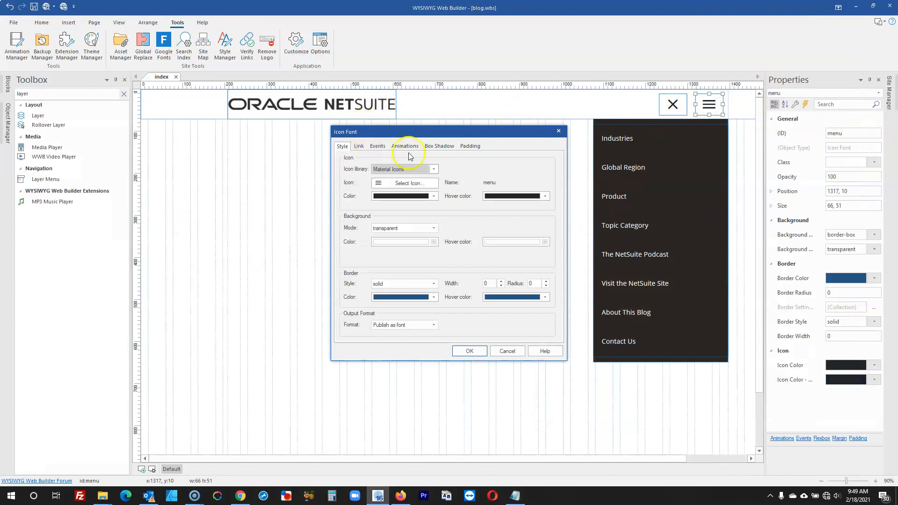
pyautogui.click(377, 146)
pyautogui.doubleClick(430, 180)
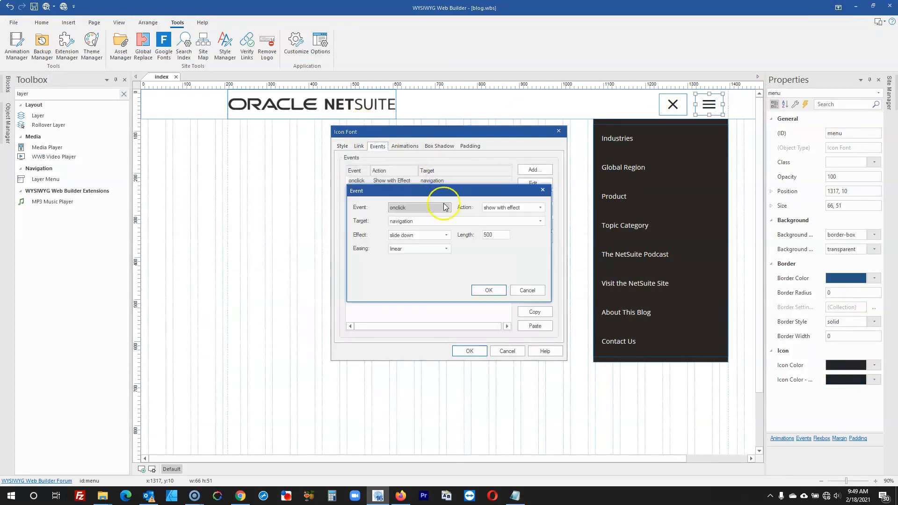
pyautogui.click(431, 236)
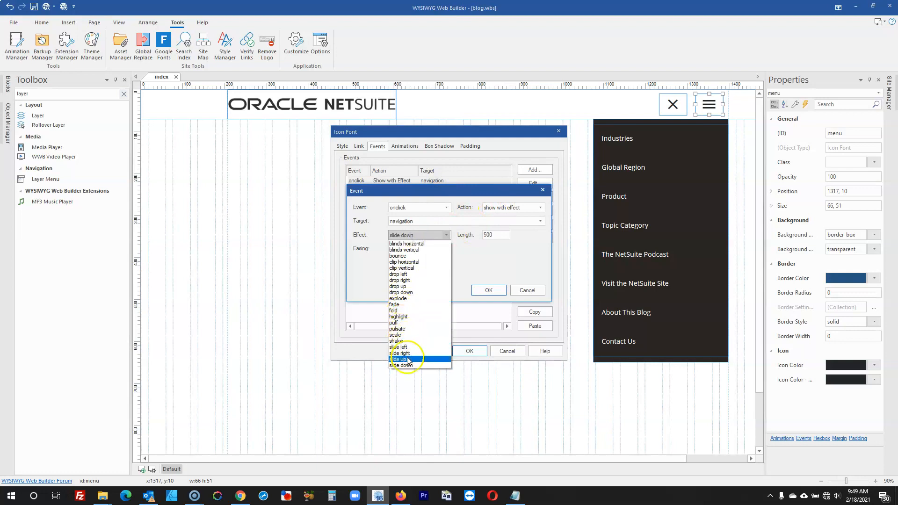
pyautogui.click(401, 286)
pyautogui.click(488, 290)
pyautogui.click(474, 351)
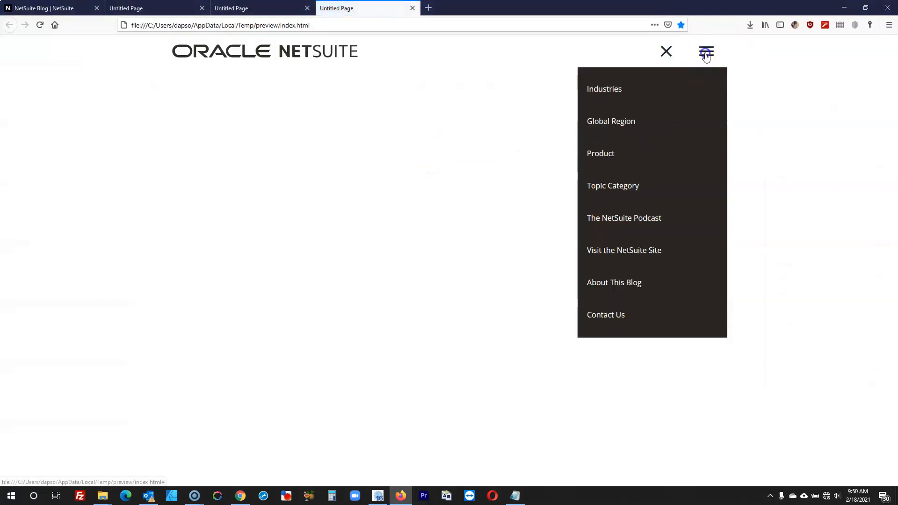
# - Test the navigation in the browser preview by closing it with the cross and reopening it with the hamburger icon twice
pyautogui.click(665, 56)
pyautogui.click(706, 54)
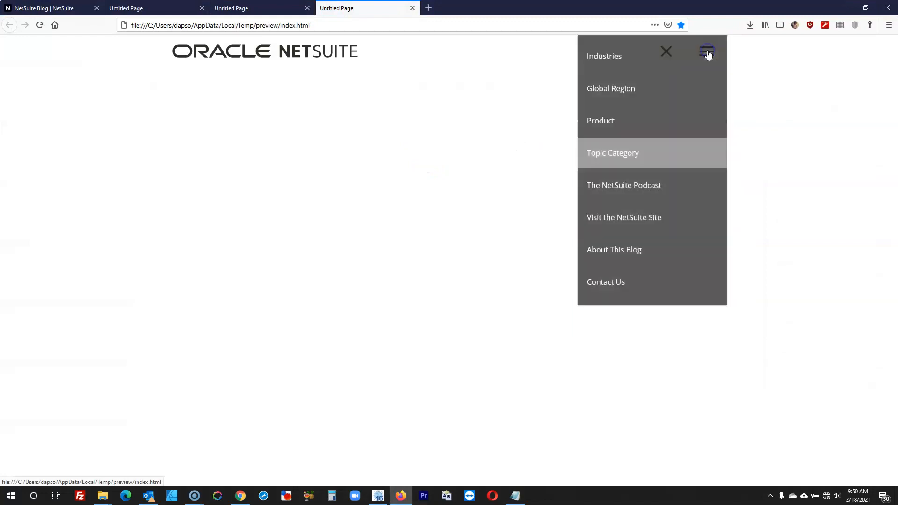
pyautogui.click(665, 51)
pyautogui.click(704, 51)
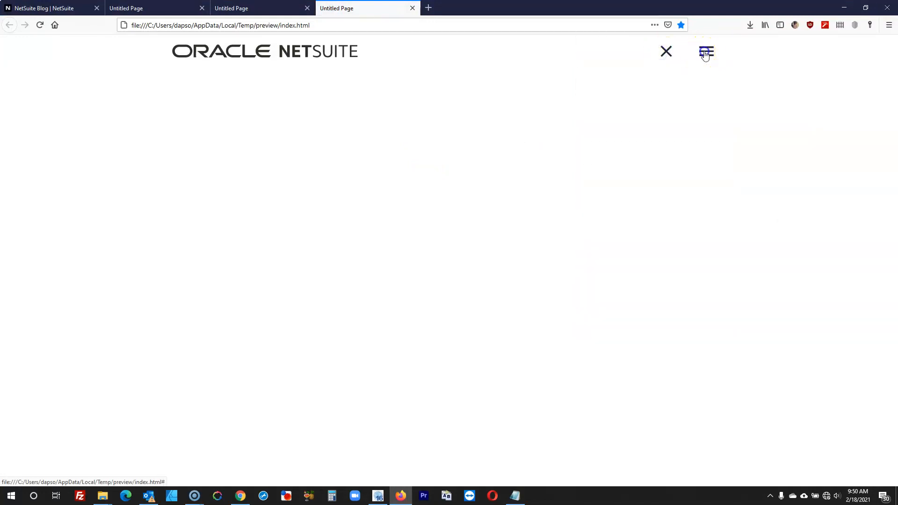
# - Test closing and reopening the previewed navigation, compare it with the original NetSuite Blog menu's toggle animation, and return to WYSIWYG Web Builder
pyautogui.click(665, 52)
pyautogui.click(706, 53)
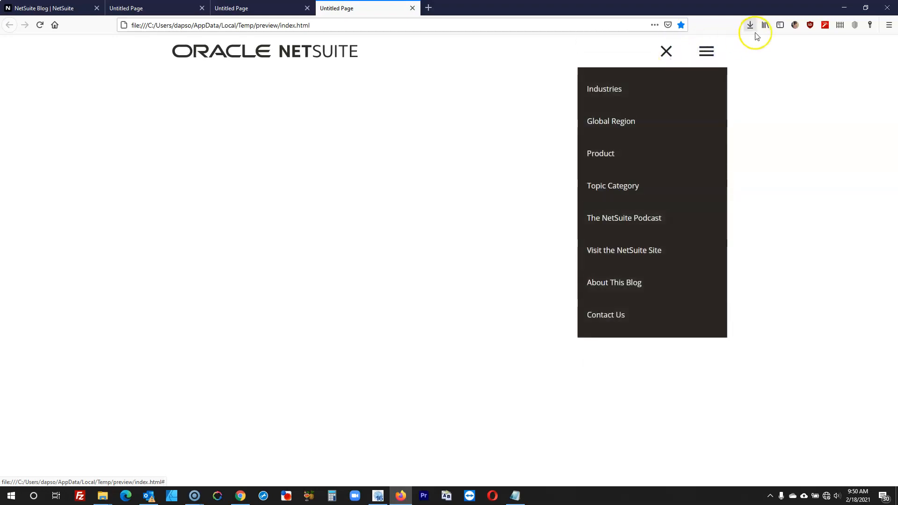
pyautogui.click(44, 8)
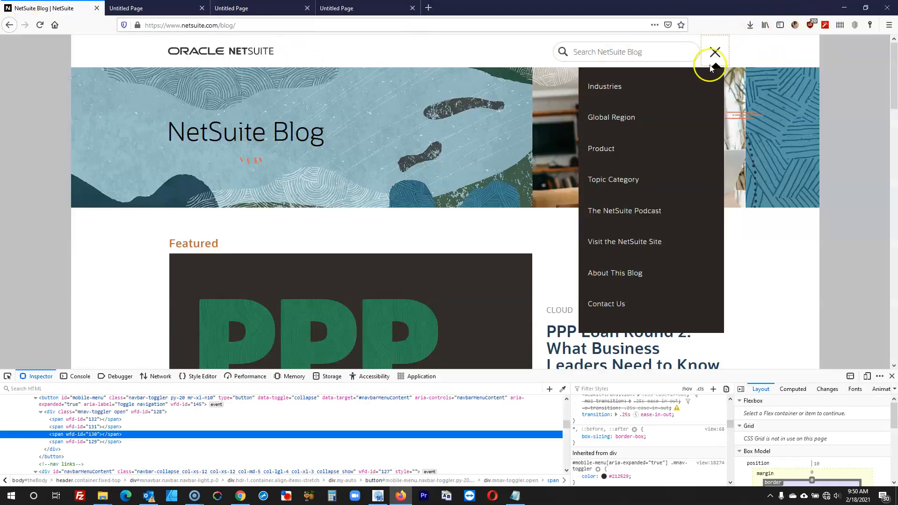
pyautogui.click(710, 57)
pyautogui.click(710, 56)
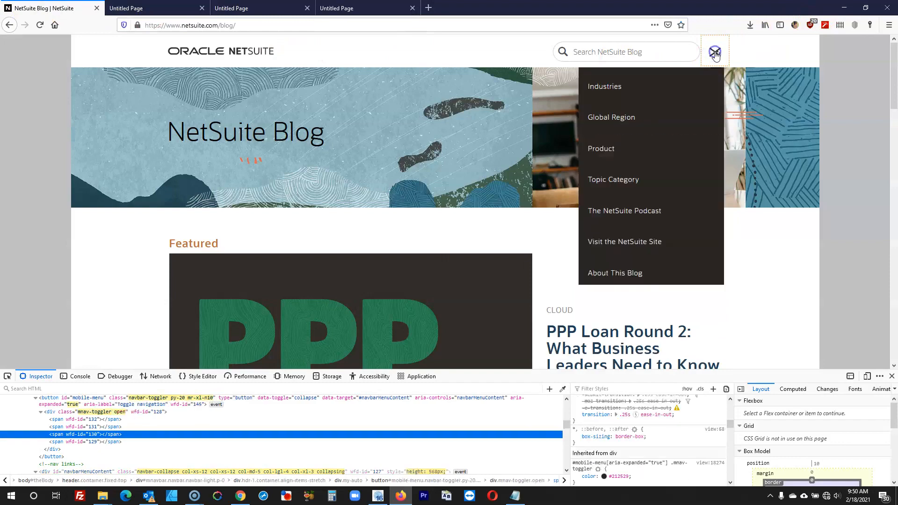
pyautogui.click(844, 8)
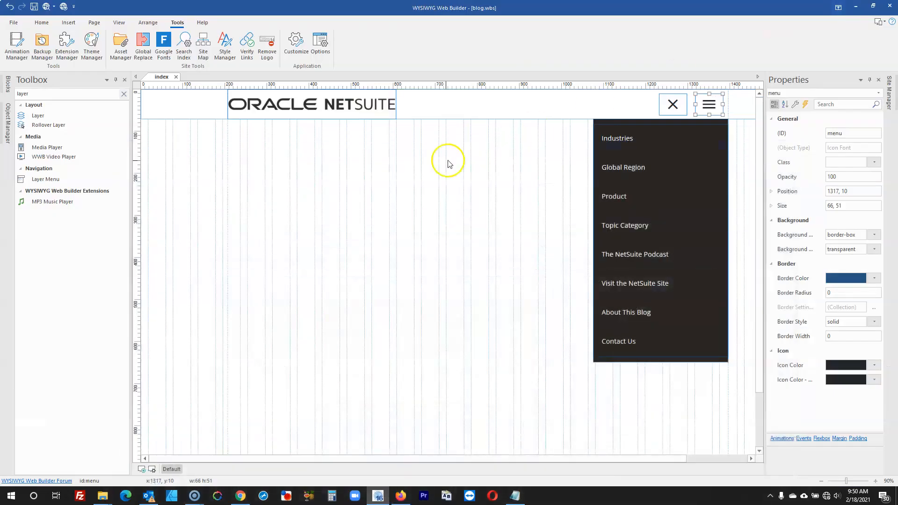
# - Change the effect of the hamburger icon's show event on "navigation" to "slide down" and apply it
pyautogui.doubleClick(710, 105)
pyautogui.click(378, 146)
pyautogui.click(396, 180)
pyautogui.doubleClick(395, 180)
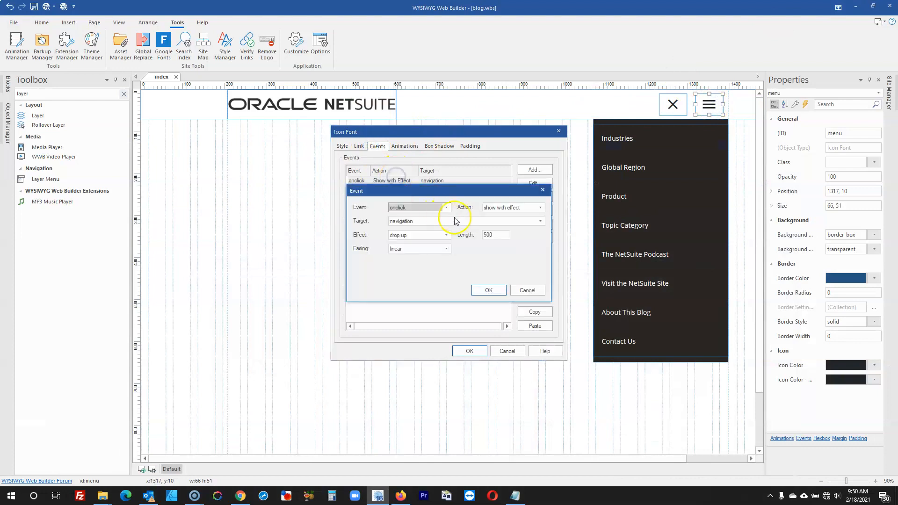
pyautogui.click(417, 235)
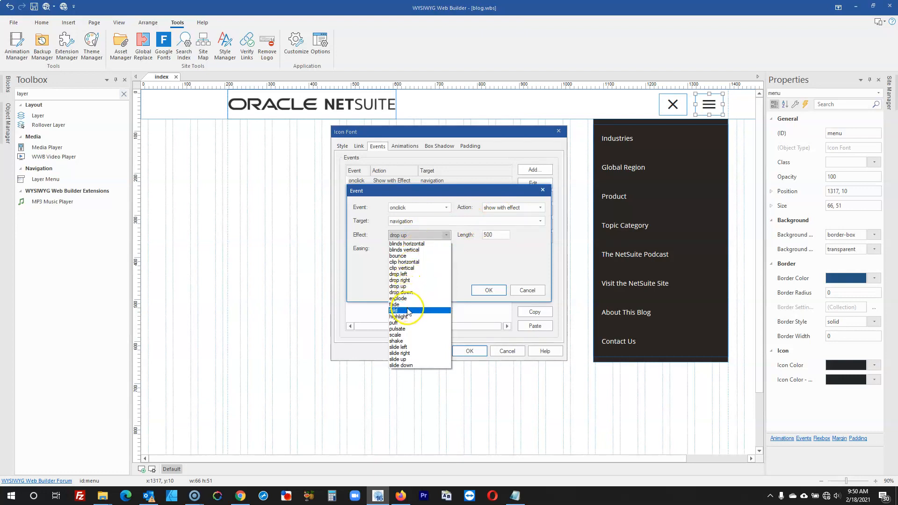
pyautogui.click(408, 366)
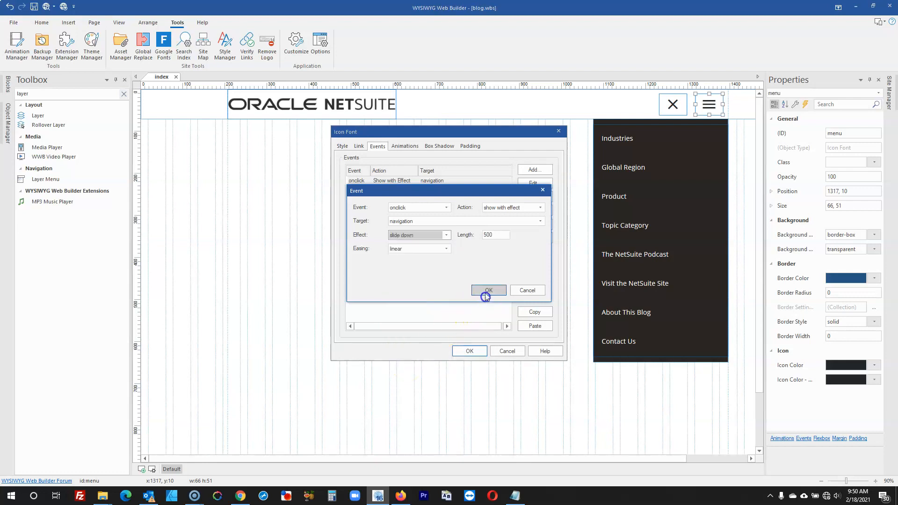
pyautogui.click(487, 296)
pyautogui.click(469, 351)
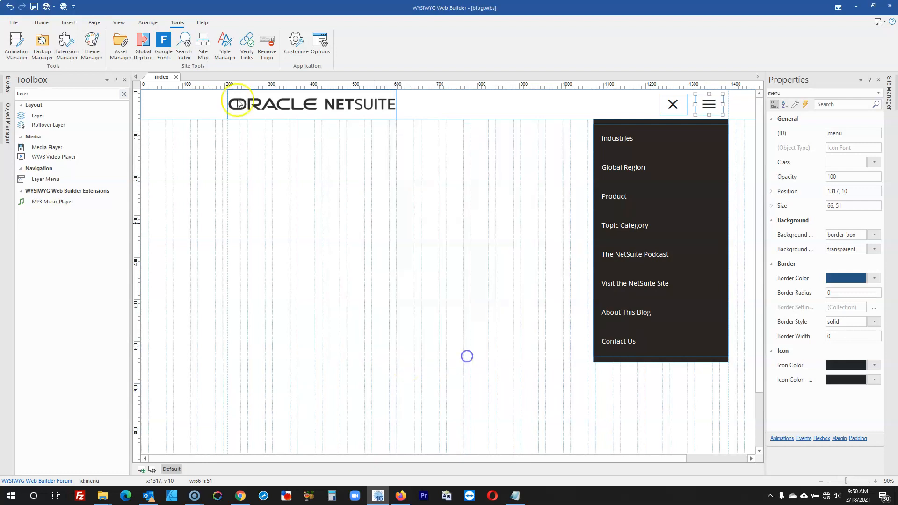
# - Preview the page in the browser, close and reopen the navigation with the two icons, and return to WYSIWYG Web Builder
pyautogui.click(45, 6)
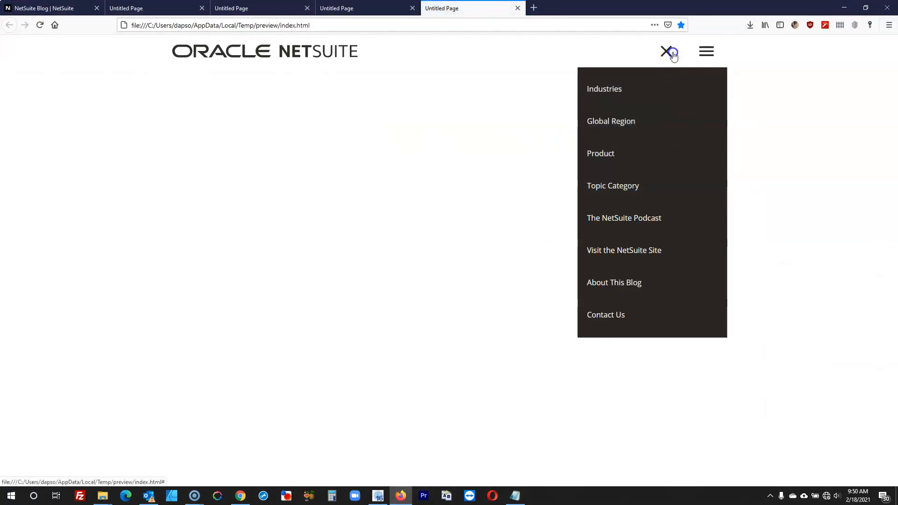
pyautogui.click(674, 55)
pyautogui.click(708, 52)
pyautogui.click(843, 7)
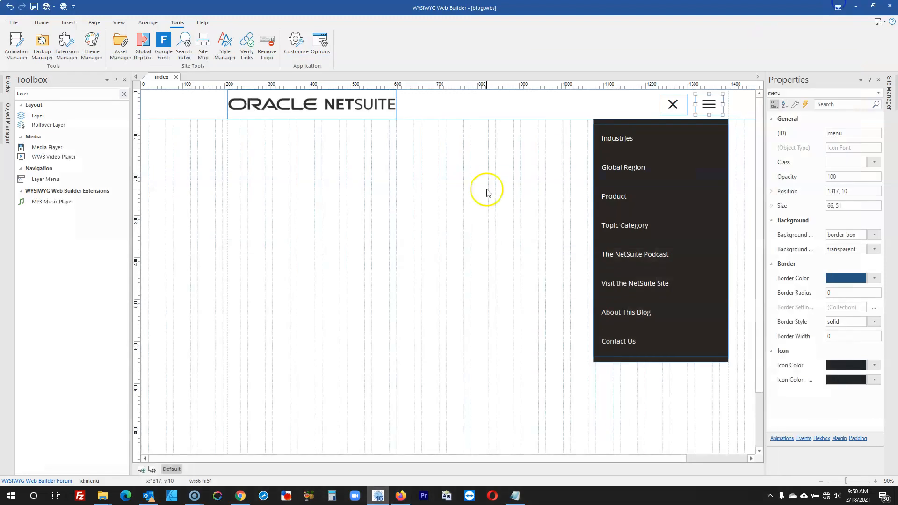
# - Change the effect of the hamburger icon's show event on "navigation" to "slide up" and apply it
pyautogui.doubleClick(702, 107)
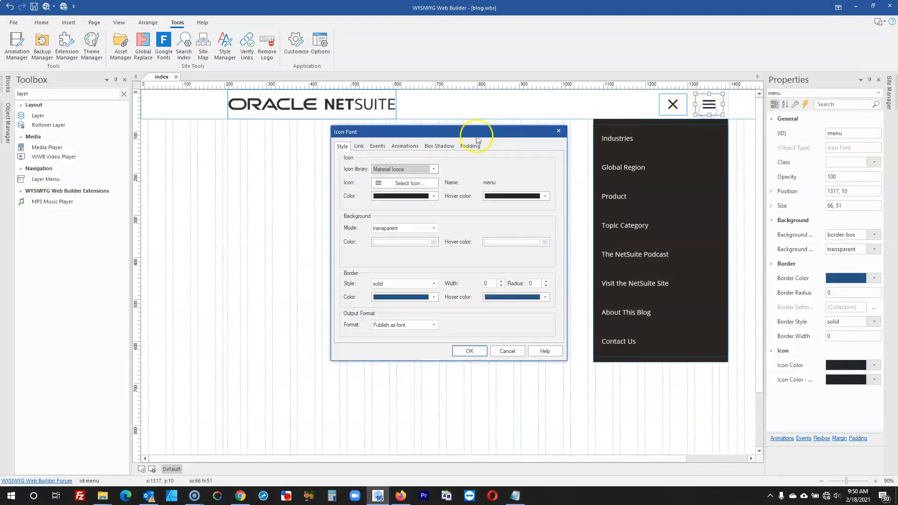
pyautogui.click(377, 146)
pyautogui.click(388, 181)
pyautogui.doubleClick(388, 181)
pyautogui.click(435, 236)
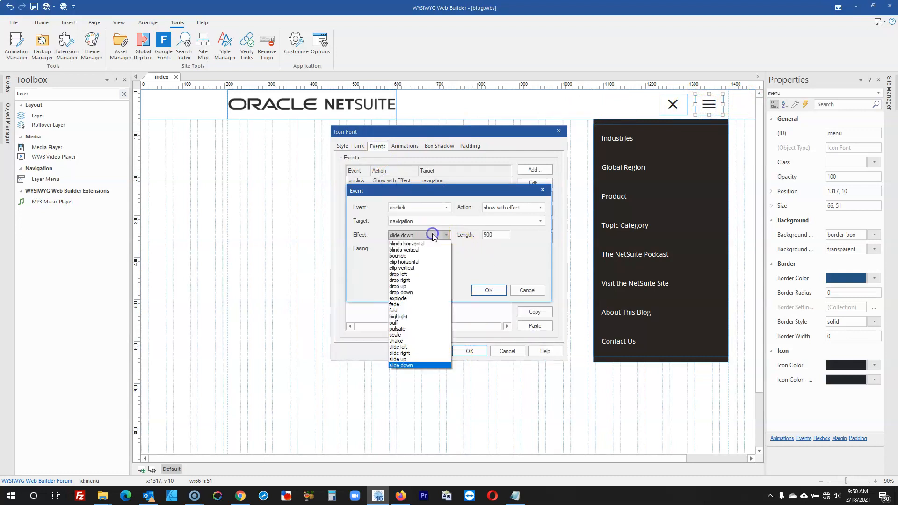
pyautogui.click(407, 361)
pyautogui.click(489, 290)
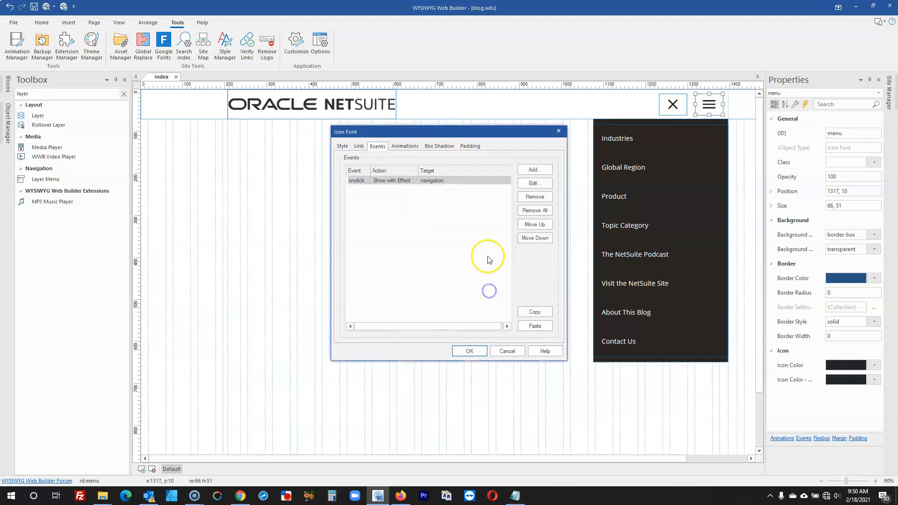
pyautogui.click(473, 351)
# - Change the effect of the cross icon's hide event on "navigation" to "slide up" and apply it
pyautogui.doubleClick(676, 106)
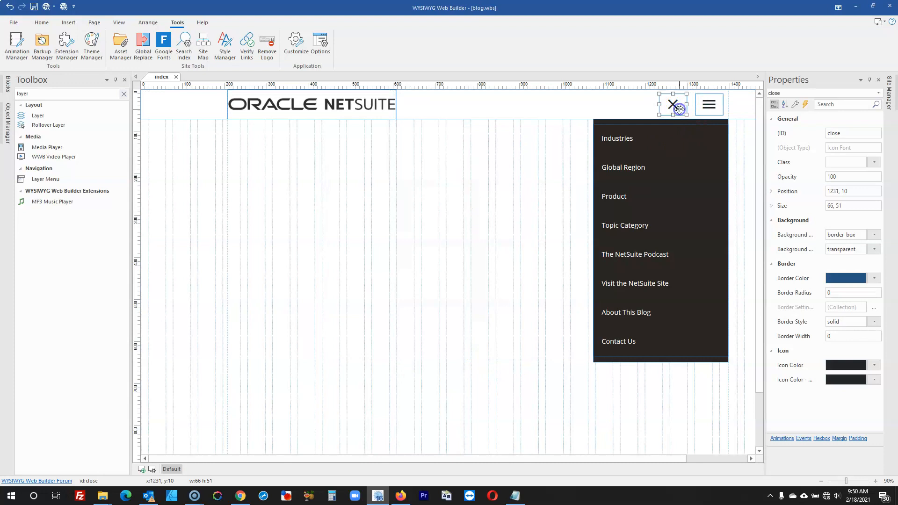
pyautogui.click(377, 146)
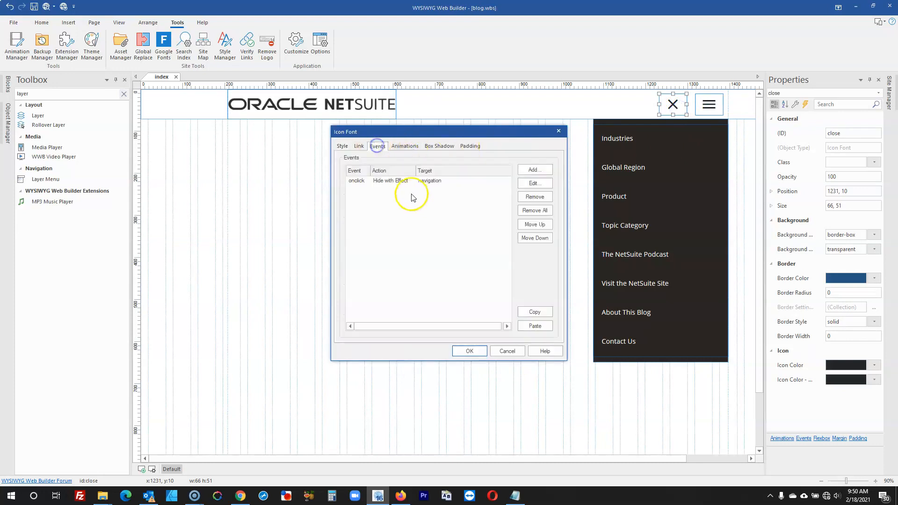
pyautogui.doubleClick(409, 181)
pyautogui.click(443, 235)
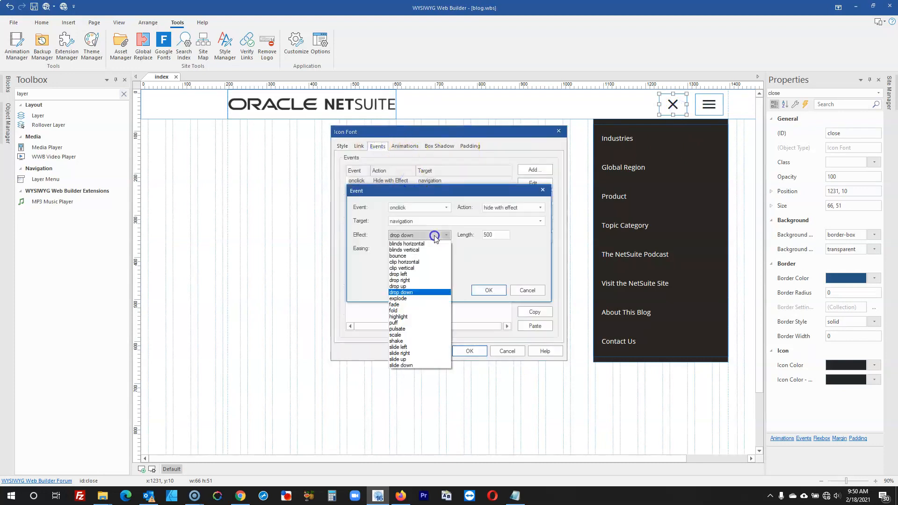
pyautogui.click(407, 356)
pyautogui.click(486, 290)
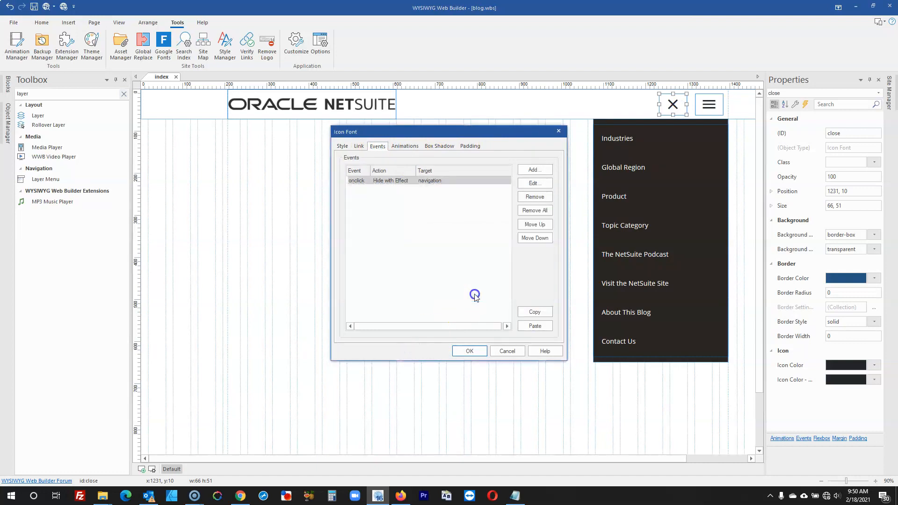
pyautogui.click(469, 351)
# - Add an onclick "show with effect" event to the hamburger icon targeting "menu", with the "fade" effect and length 0
pyautogui.doubleClick(709, 104)
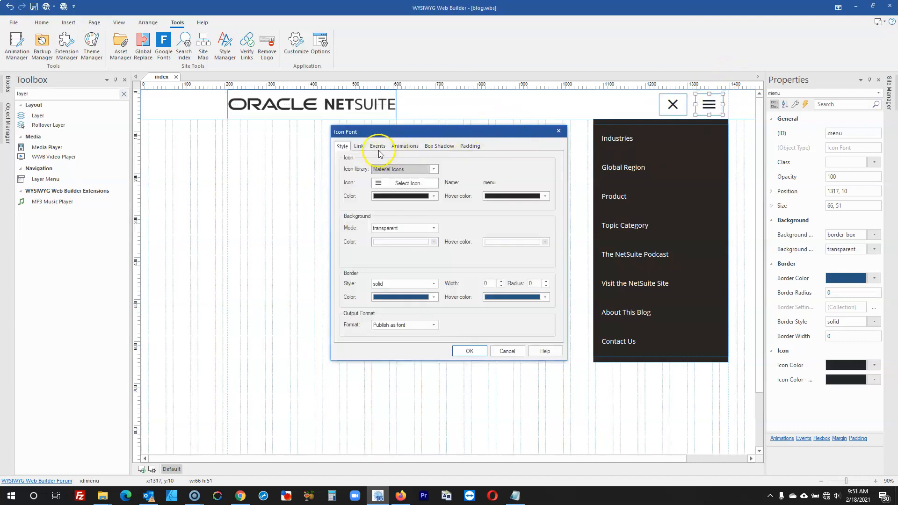
pyautogui.click(378, 146)
pyautogui.click(547, 170)
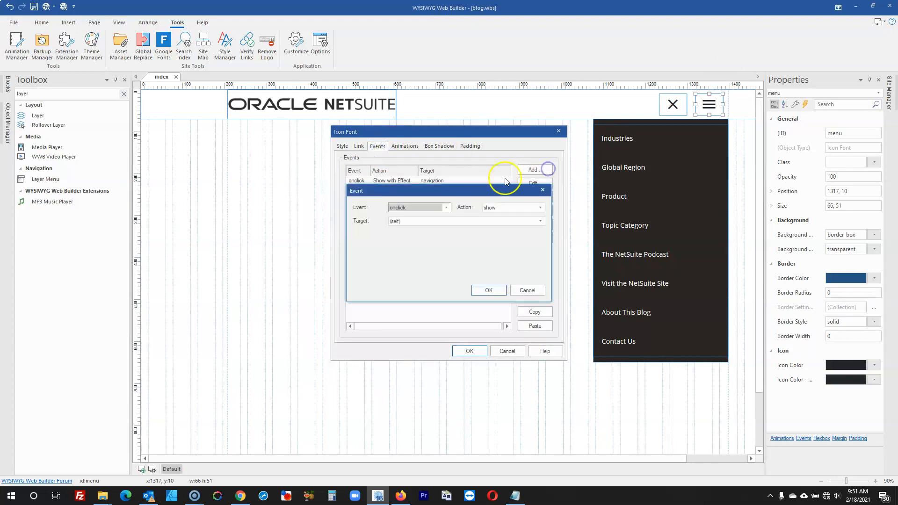
pyautogui.click(497, 208)
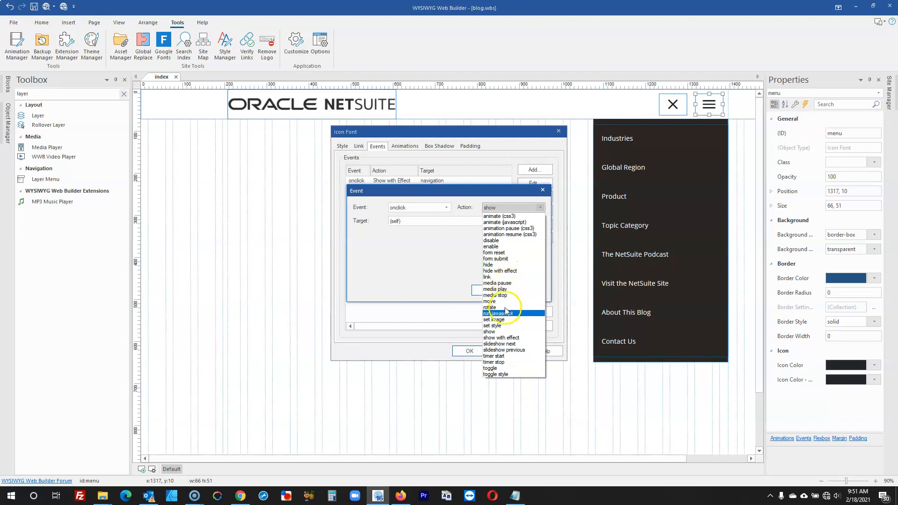
pyautogui.click(506, 338)
pyautogui.click(446, 223)
pyautogui.click(425, 235)
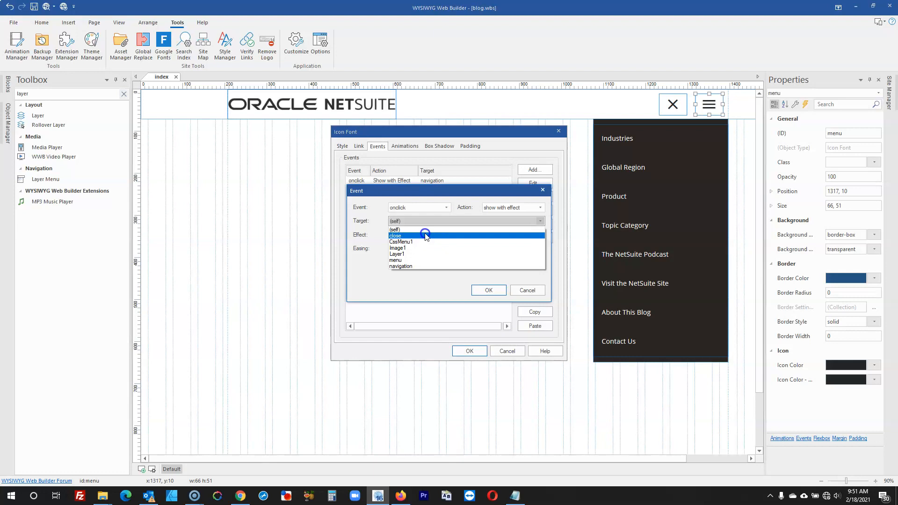
pyautogui.click(428, 260)
pyautogui.click(437, 235)
pyautogui.click(398, 304)
pyautogui.moveTo(501, 235); pyautogui.dragTo(462, 238)
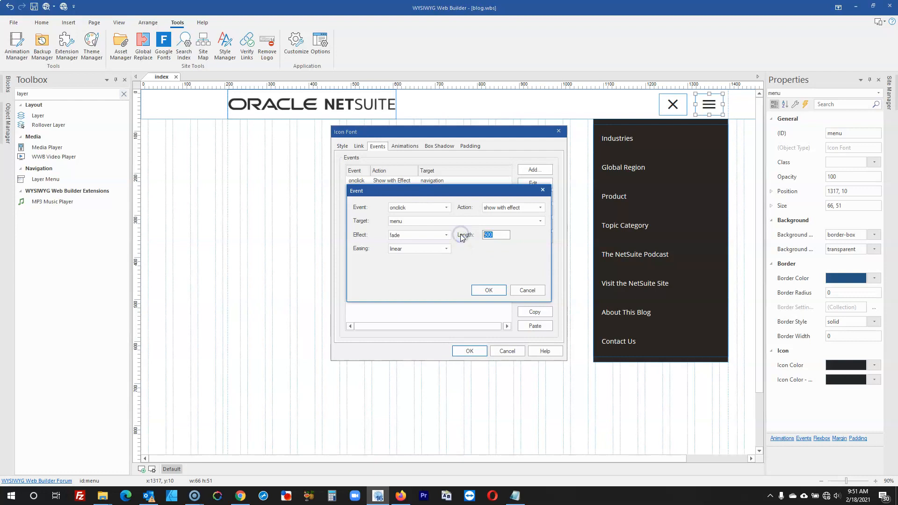
pyautogui.click(489, 290)
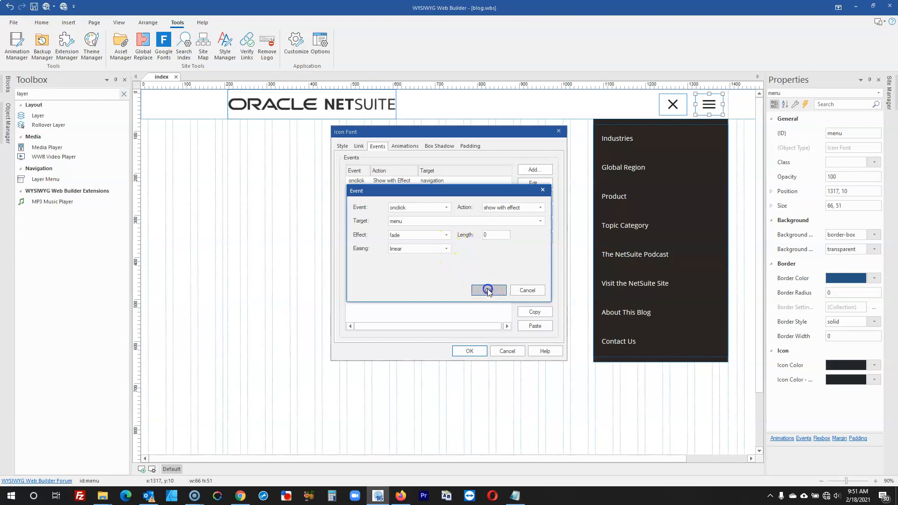
# - Add another onclick "show with effect" event to the hamburger icon targeting "close", with effect "fade" and length 0, and apply the events
pyautogui.click(537, 172)
pyautogui.click(513, 210)
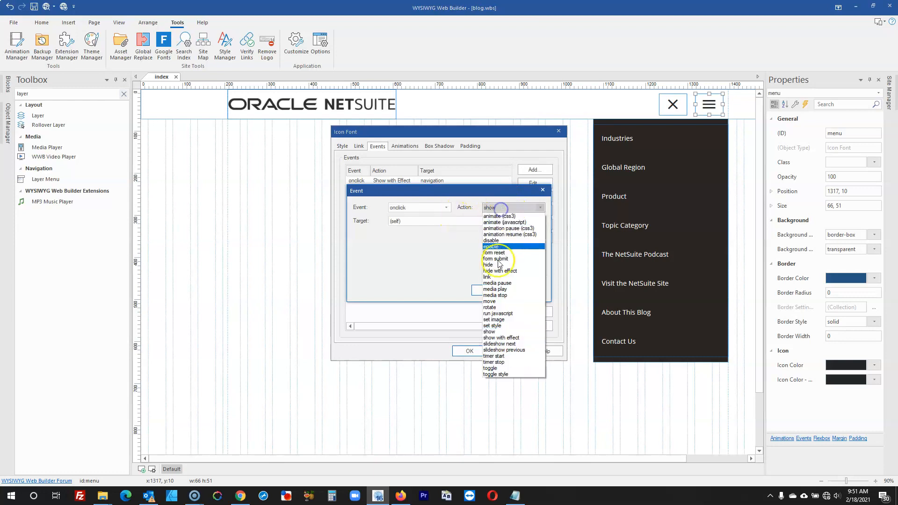
pyautogui.click(509, 338)
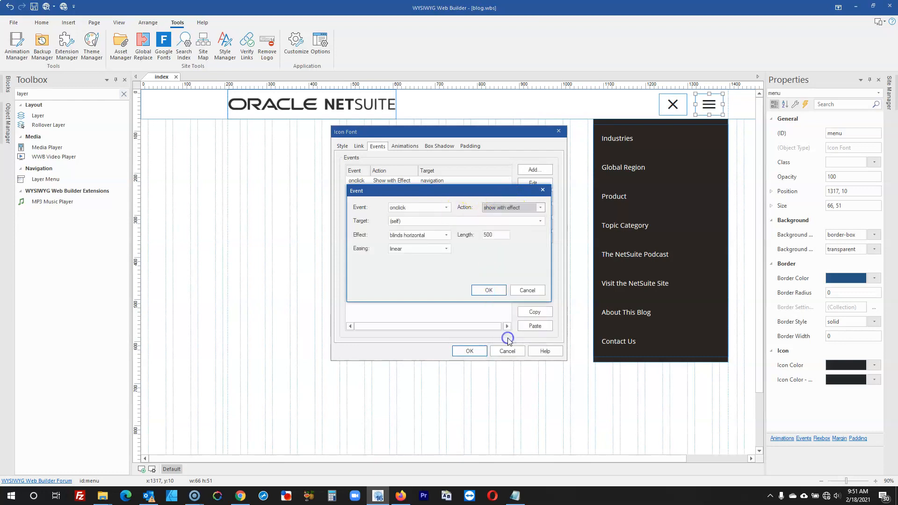
pyautogui.doubleClick(488, 236)
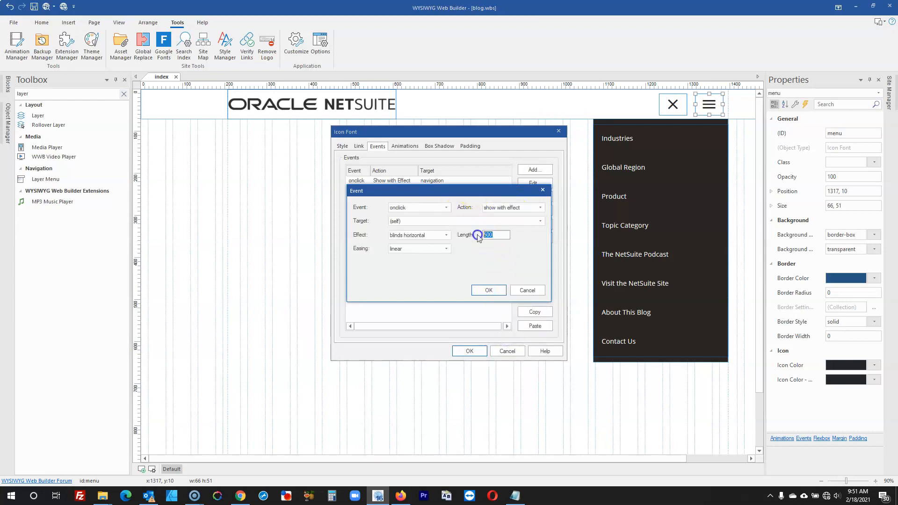
pyautogui.click(402, 221)
pyautogui.click(404, 237)
pyautogui.click(437, 236)
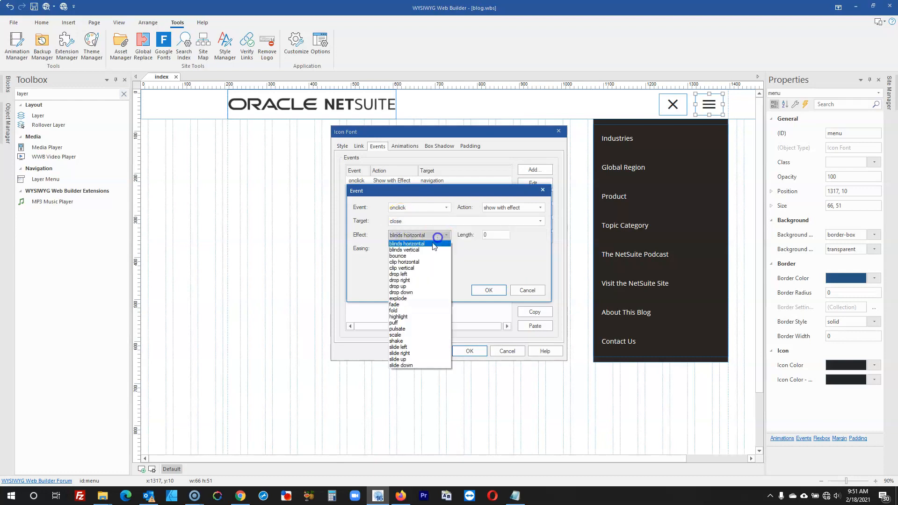
pyautogui.click(396, 298)
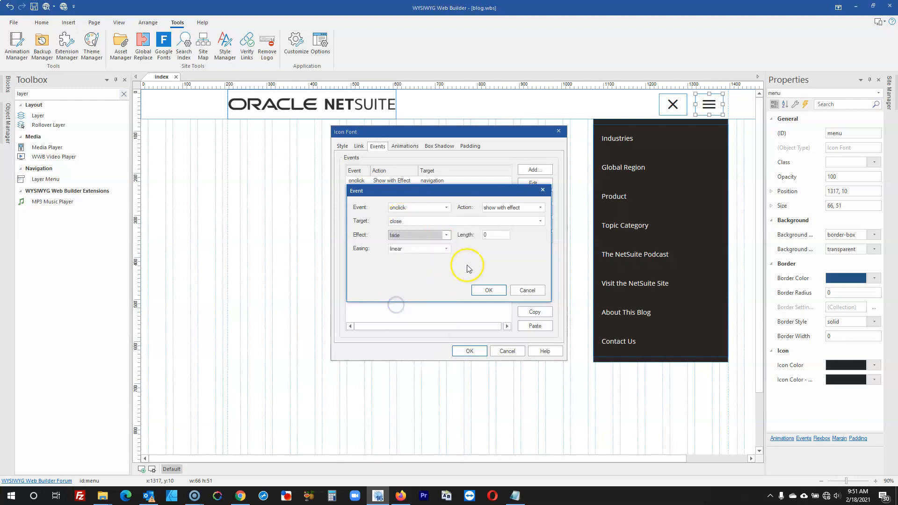
pyautogui.click(491, 291)
pyautogui.click(472, 351)
pyautogui.click(479, 202)
# - Add an onclick "show with effect" event to the cross icon targeting "menu", using the "fade" effect
pyautogui.doubleClick(684, 107)
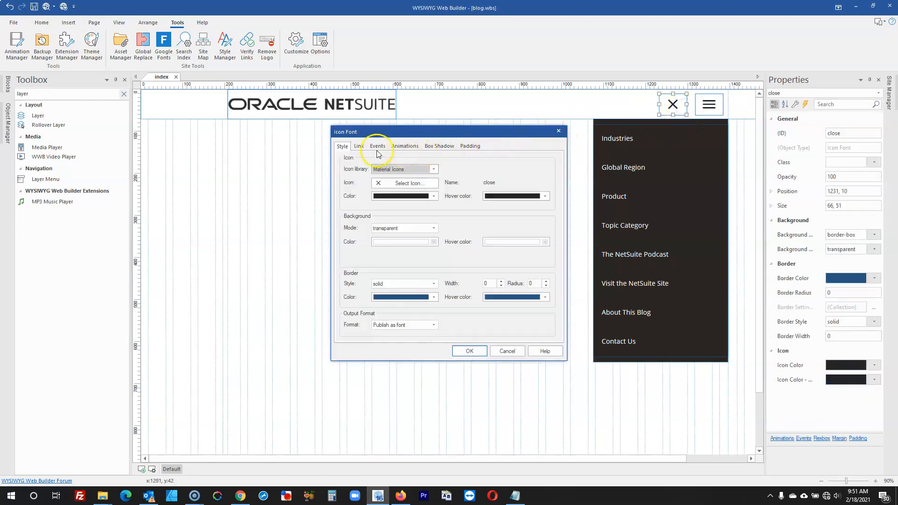
pyautogui.click(378, 148)
pyautogui.click(535, 169)
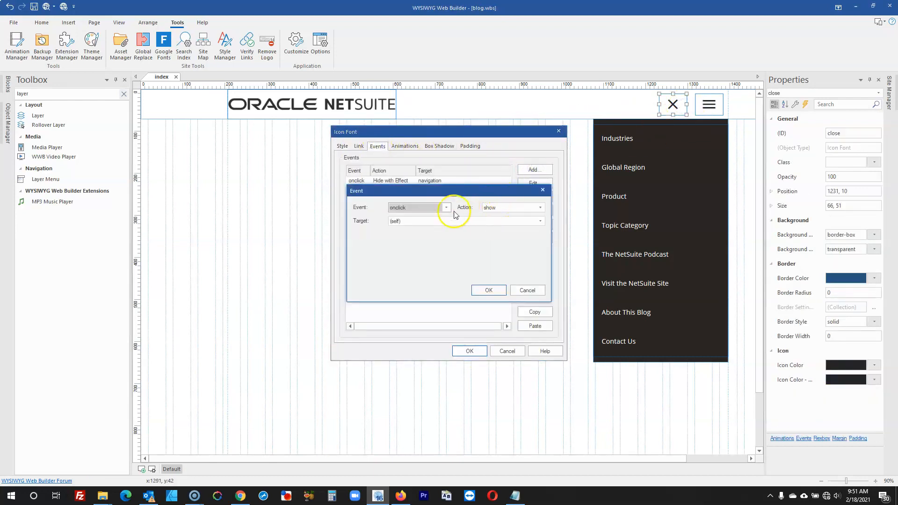
pyautogui.click(500, 212)
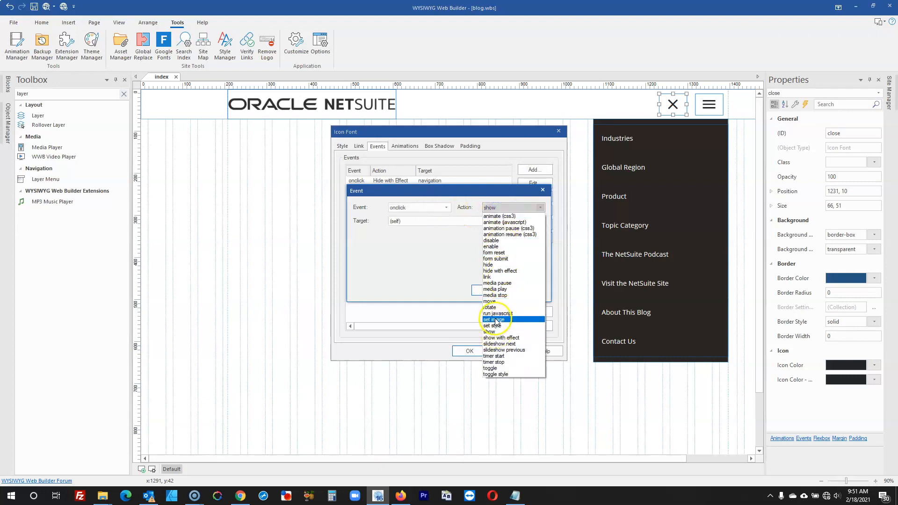
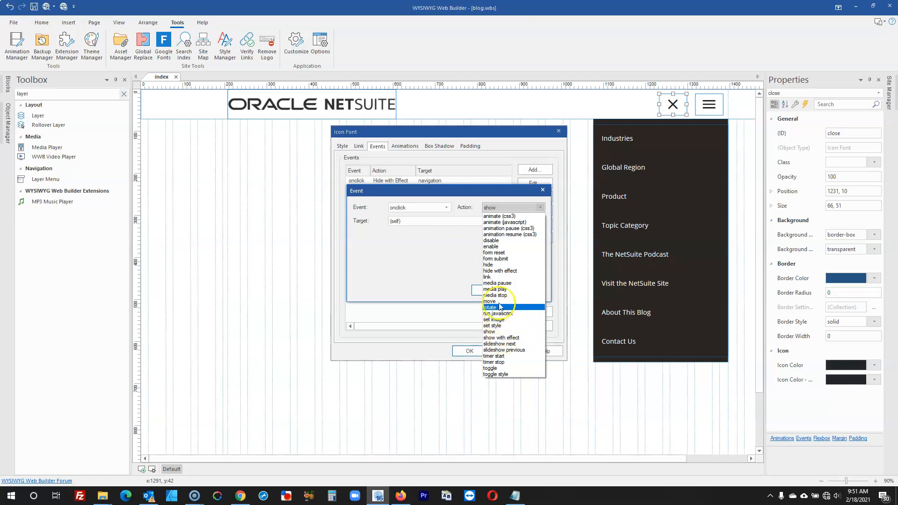
pyautogui.click(498, 338)
pyautogui.click(442, 208)
pyautogui.click(462, 200)
pyautogui.click(456, 220)
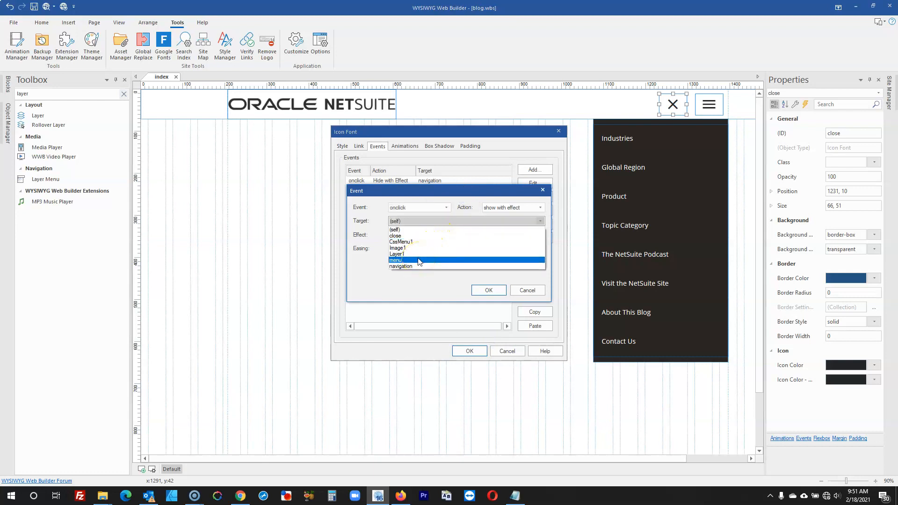
pyautogui.click(419, 260)
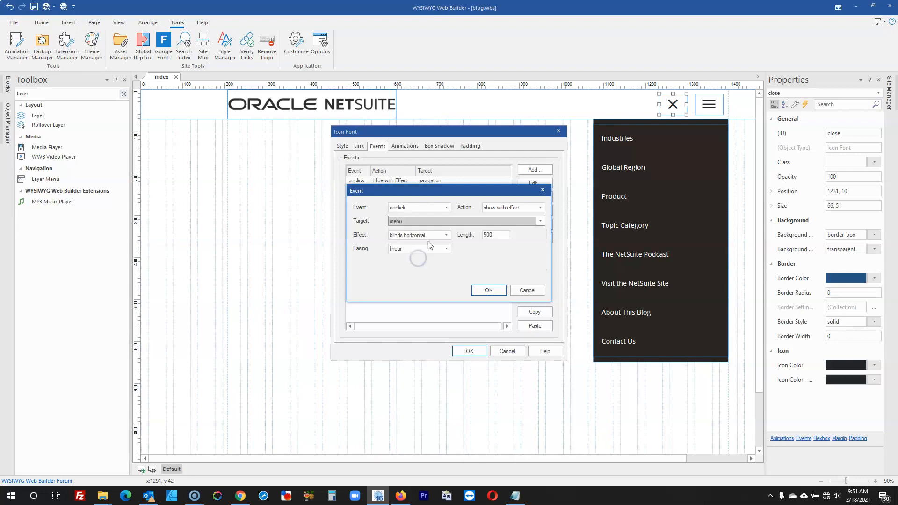
pyautogui.click(431, 239)
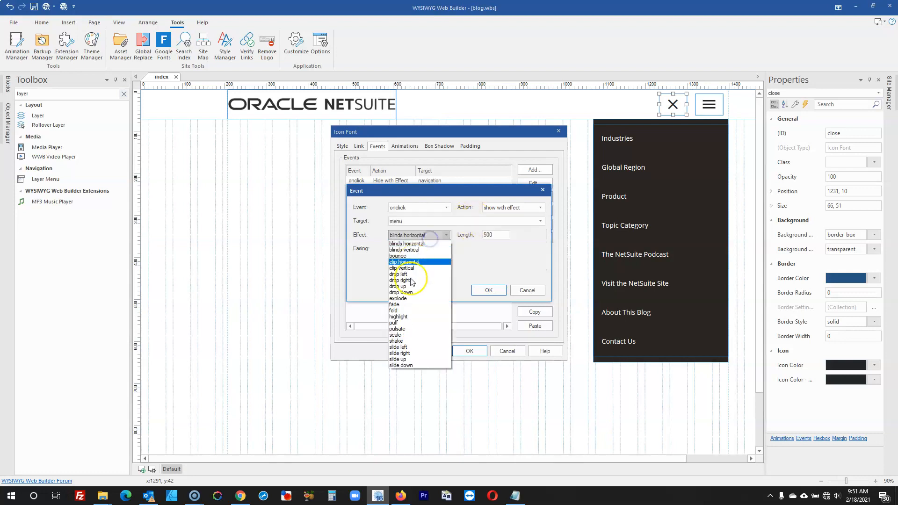
pyautogui.click(407, 303)
pyautogui.moveTo(495, 236); pyautogui.dragTo(466, 237)
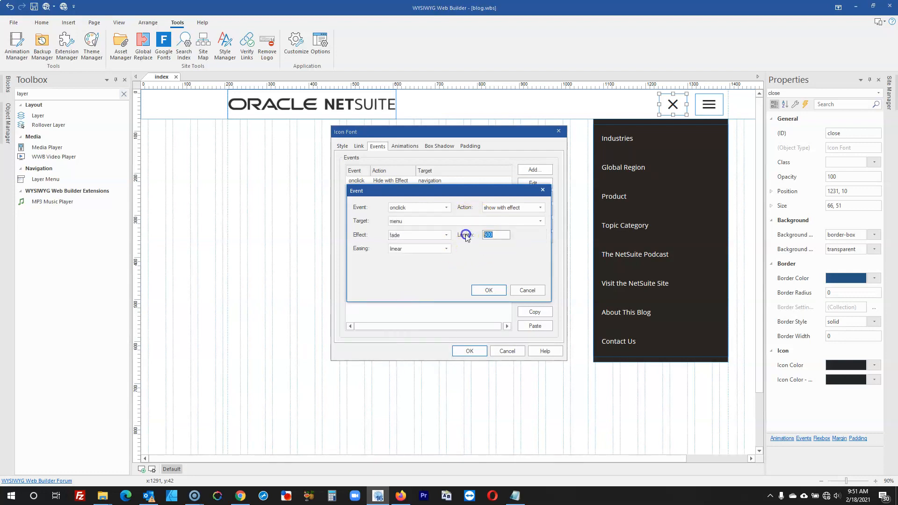
pyautogui.click(479, 287)
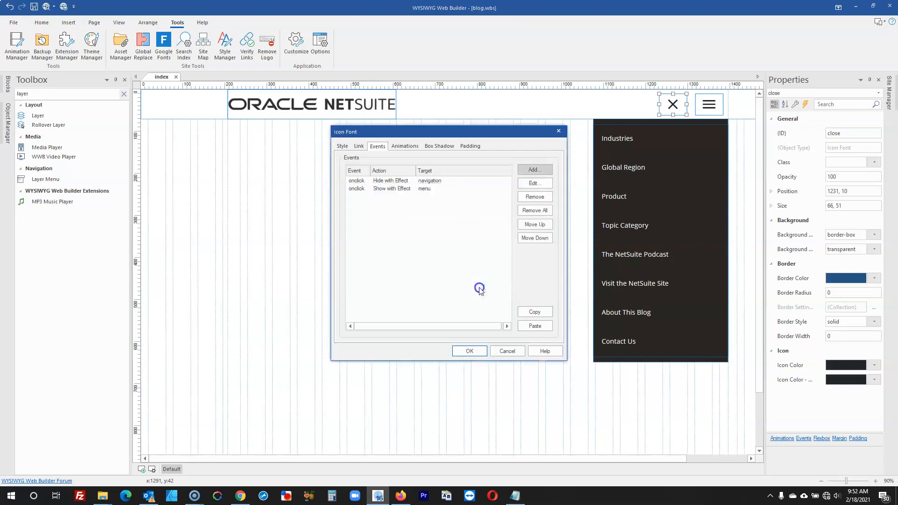
# - Add an onclick "hide with effect" event to the cross icon targeting "close", with the "fade" effect, and apply the events
pyautogui.click(541, 173)
pyautogui.click(500, 210)
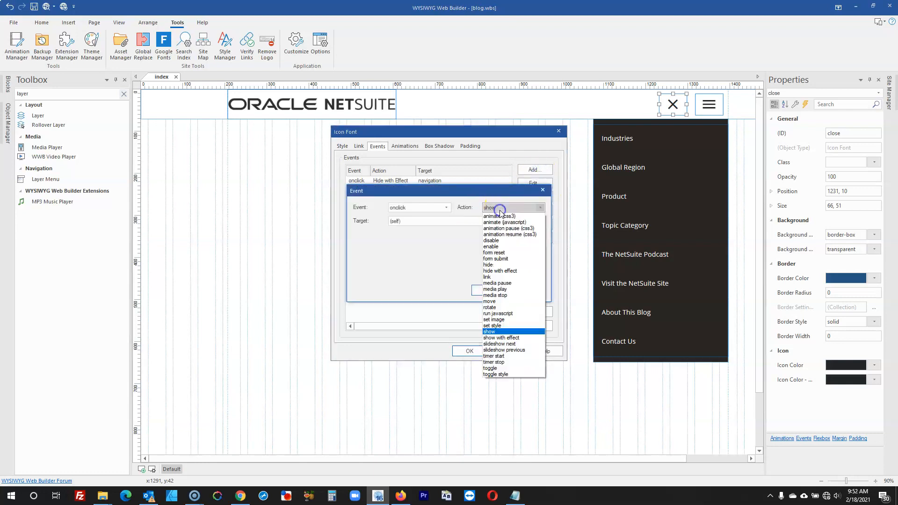
pyautogui.click(498, 271)
pyautogui.click(447, 221)
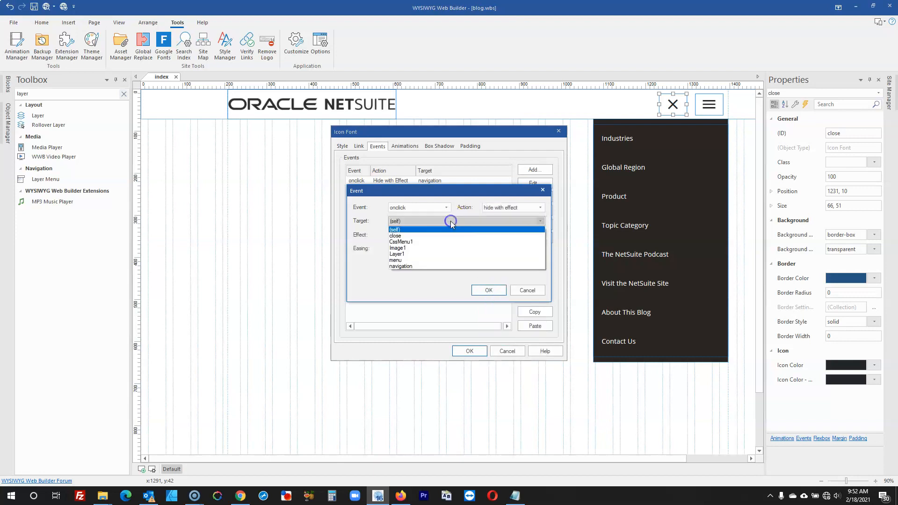
pyautogui.click(416, 235)
pyautogui.click(418, 233)
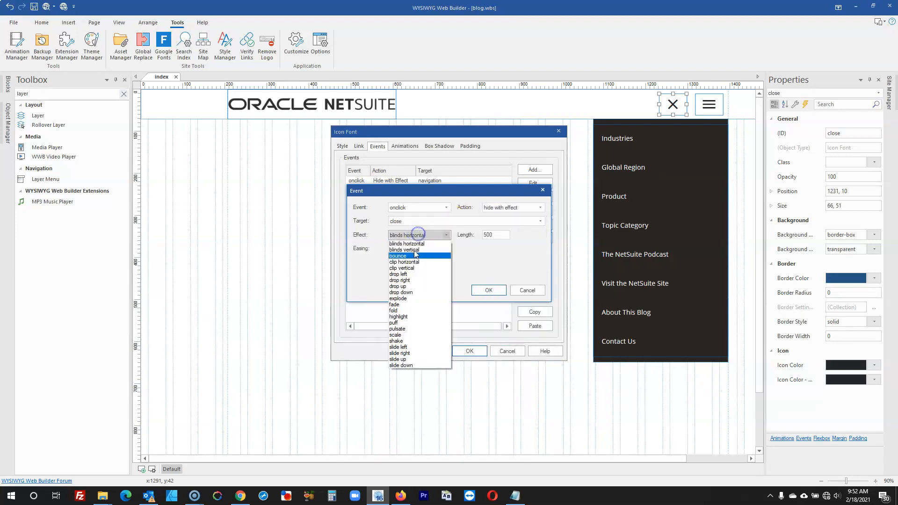
pyautogui.click(403, 305)
pyautogui.doubleClick(495, 236)
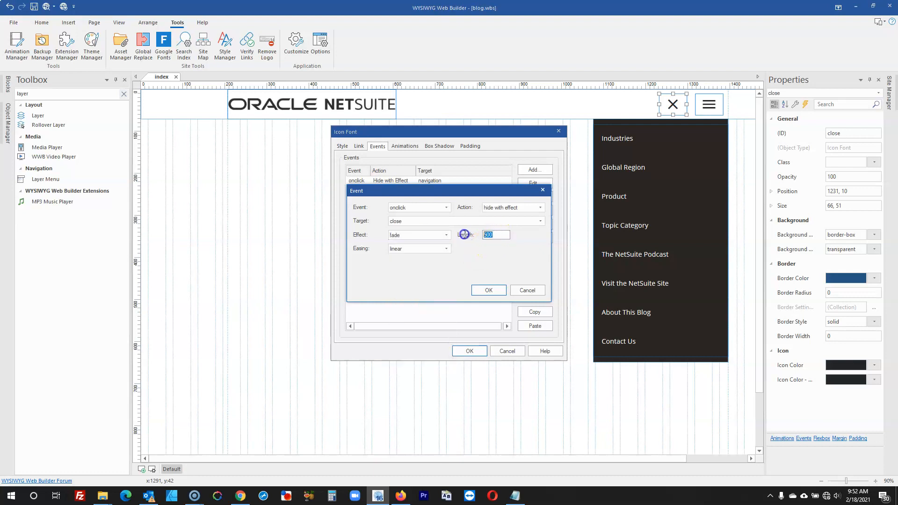
pyautogui.click(475, 290)
pyautogui.click(470, 350)
pyautogui.click(509, 254)
# - Move the cross icon exactly over the hamburger icon at position 1317, 10, and make "close" invisible
pyautogui.click(671, 103)
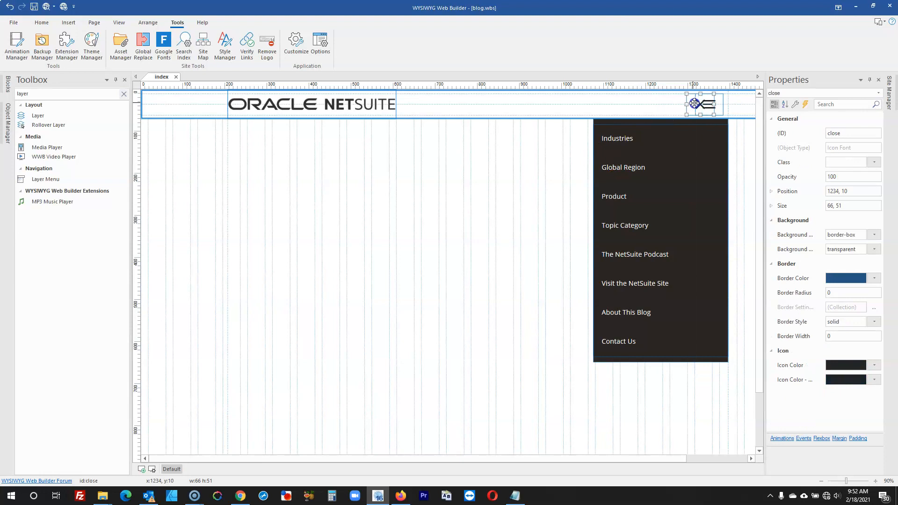
pyautogui.moveTo(701, 104); pyautogui.dragTo(700, 104)
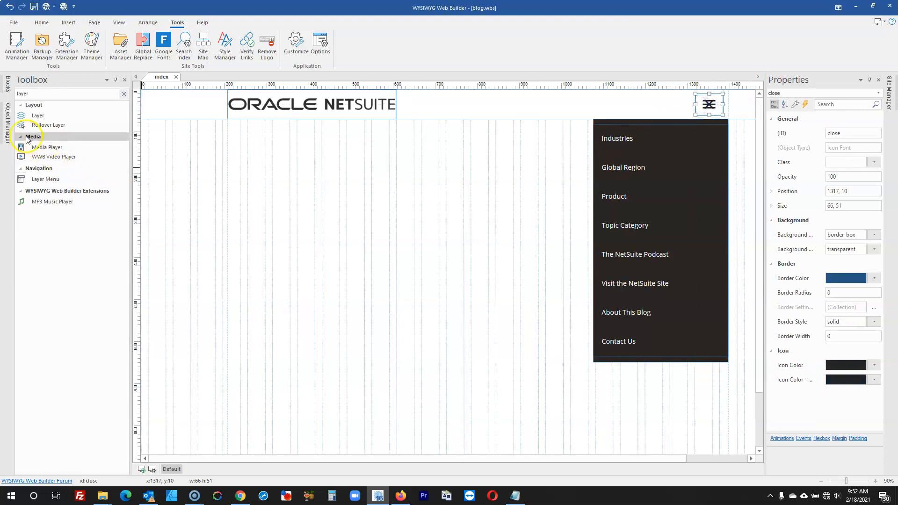
pyautogui.click(8, 124)
pyautogui.click(85, 142)
pyautogui.click(243, 155)
# - Preview the page in the browser and toggle the navigation repeatedly to test the icon events
pyautogui.click(48, 6)
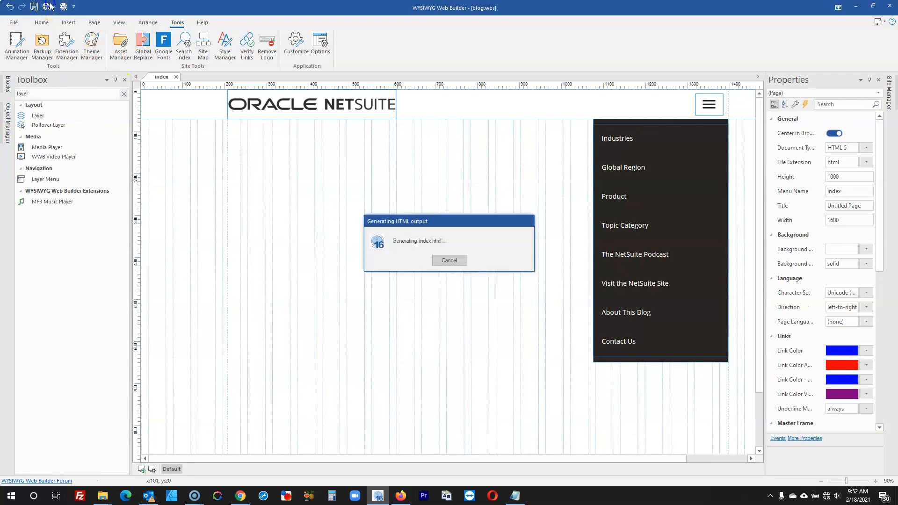
pyautogui.click(704, 52)
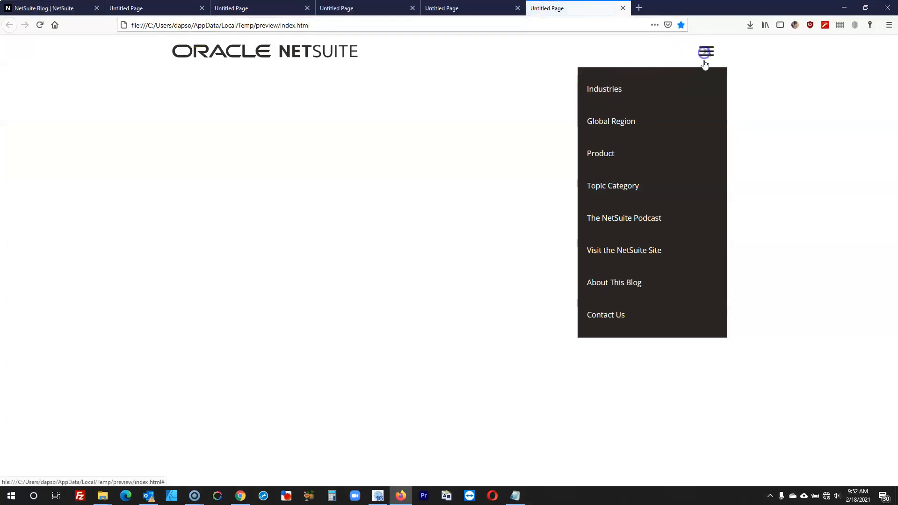
pyautogui.click(707, 54)
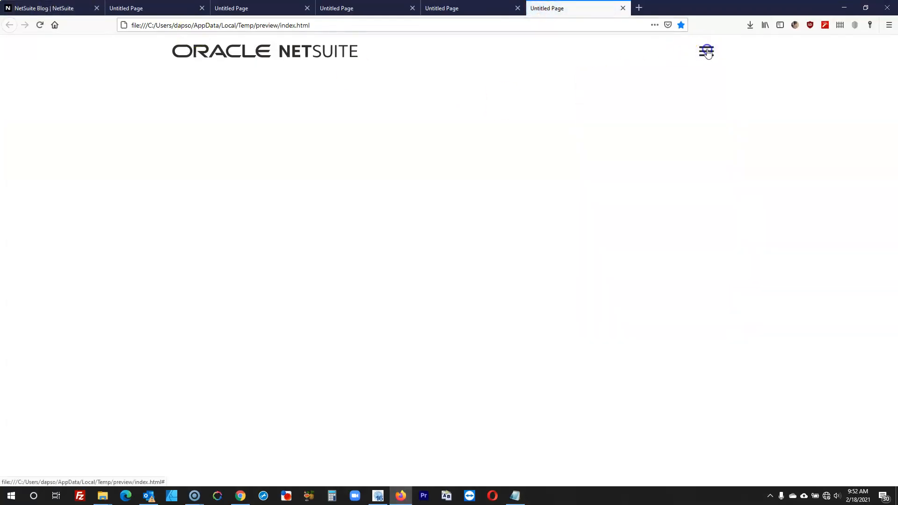
pyautogui.click(707, 52)
pyautogui.click(707, 52)
pyautogui.click(708, 51)
pyautogui.click(707, 51)
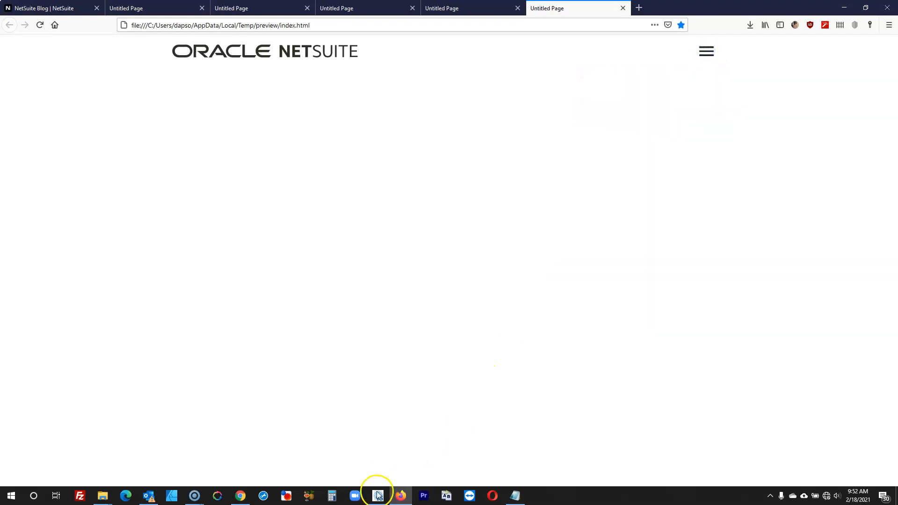
# - Back in WYSIWYG Web Builder, change the hamburger icon's event on "menu" to "hide with effect" with the "fade" effect, and apply it
pyautogui.click(378, 496)
pyautogui.doubleClick(709, 103)
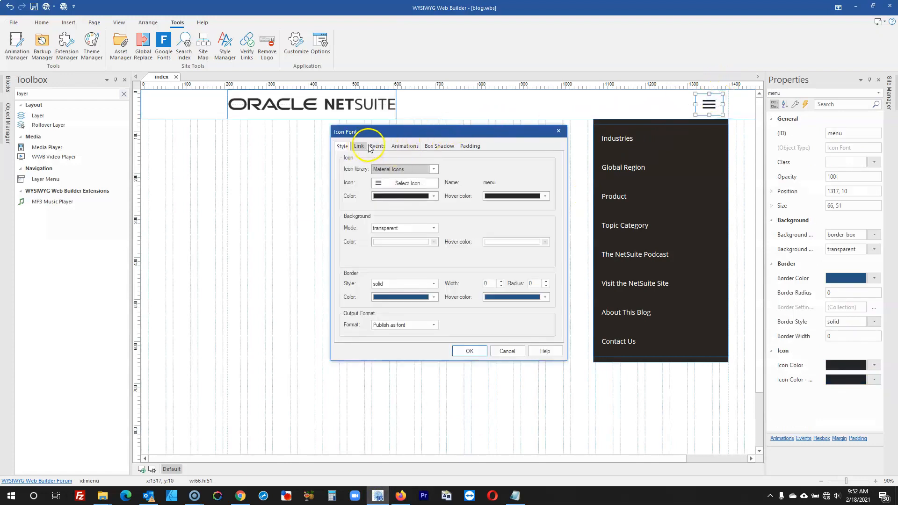
pyautogui.click(378, 147)
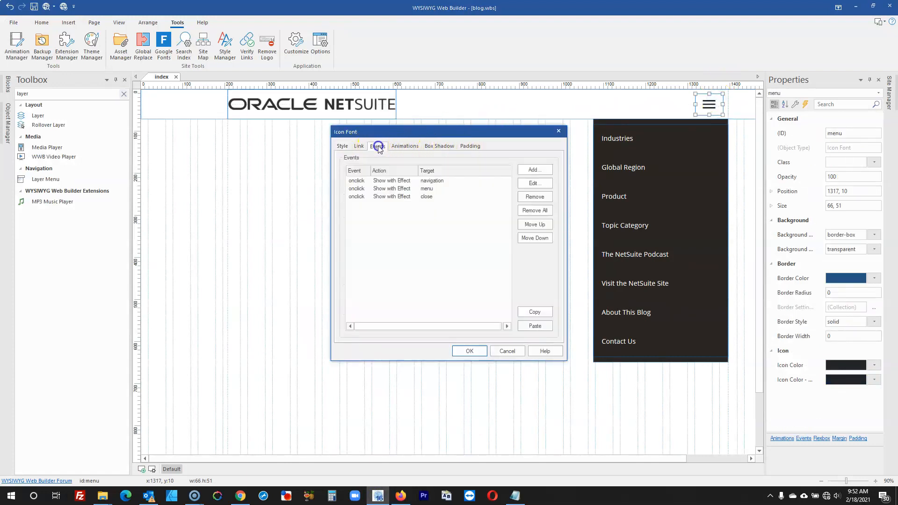
pyautogui.doubleClick(406, 190)
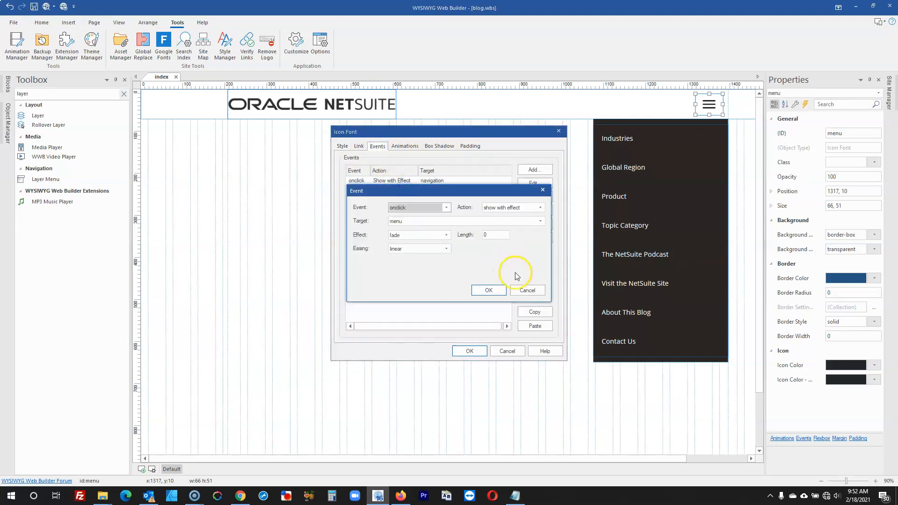
pyautogui.click(501, 207)
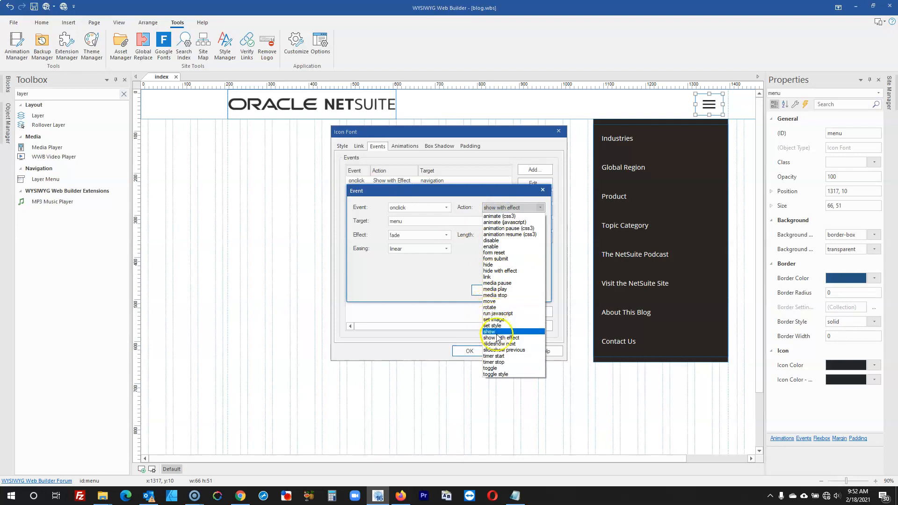
pyautogui.click(498, 271)
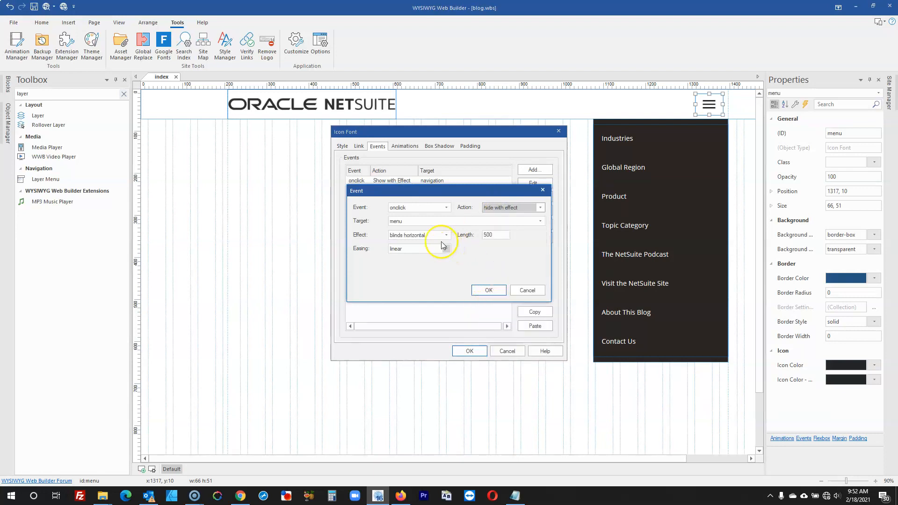
pyautogui.click(443, 236)
pyautogui.click(411, 302)
pyautogui.click(484, 292)
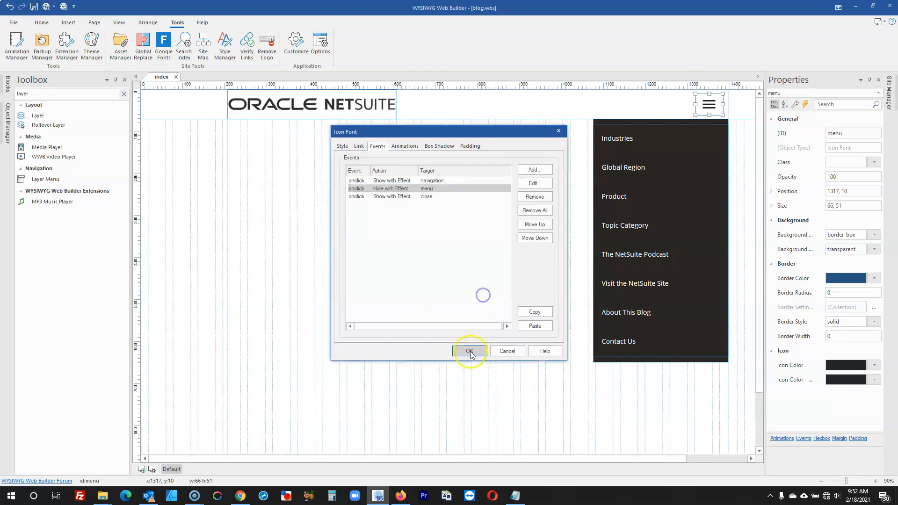
pyautogui.click(470, 351)
pyautogui.click(455, 279)
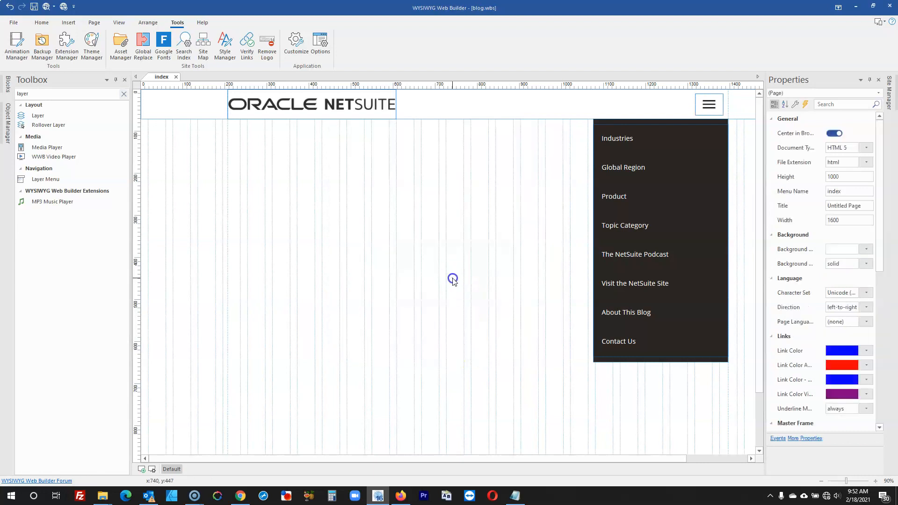
# - Make the "navigation" layer invisible on the page
pyautogui.click(718, 126)
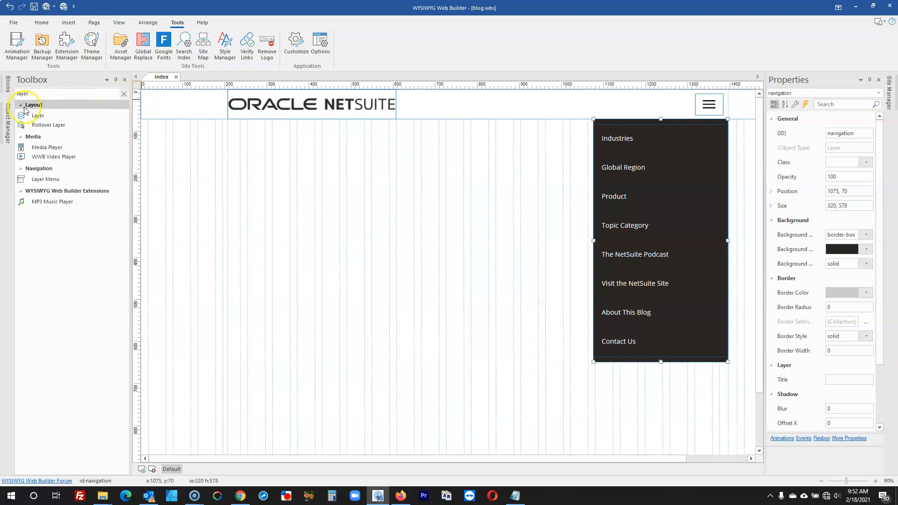
pyautogui.click(7, 121)
pyautogui.click(85, 152)
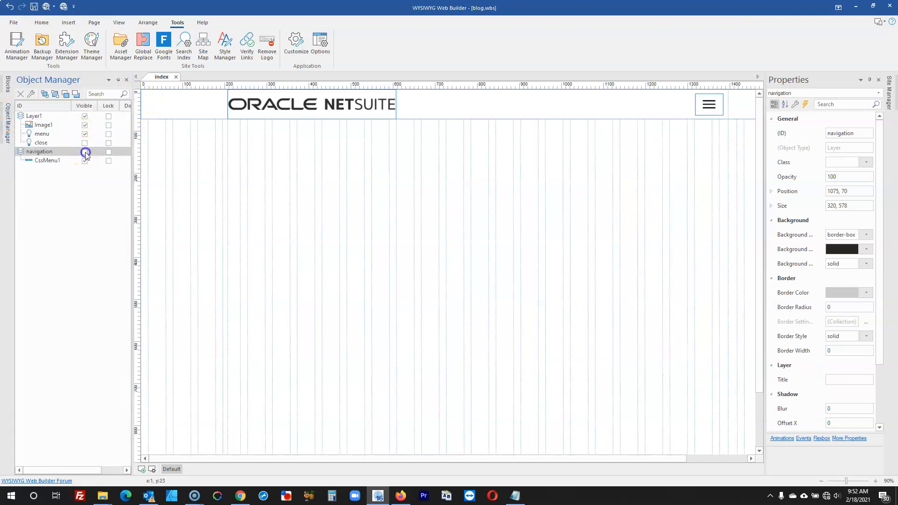
pyautogui.click(353, 199)
# - Preview the page again and toggle the navigation repeatedly to check the icon swap and the slide effect
pyautogui.click(48, 10)
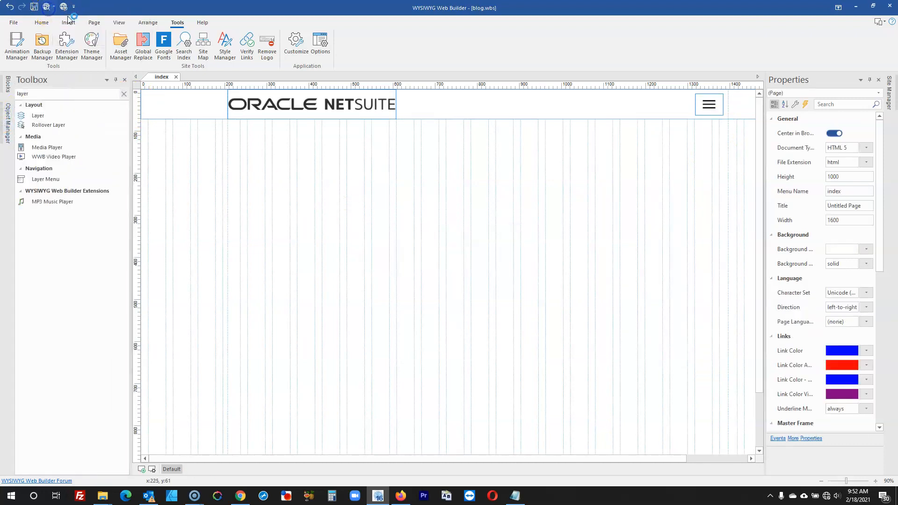
pyautogui.click(707, 54)
pyautogui.click(706, 56)
pyautogui.click(707, 54)
pyautogui.click(707, 54)
pyautogui.click(707, 55)
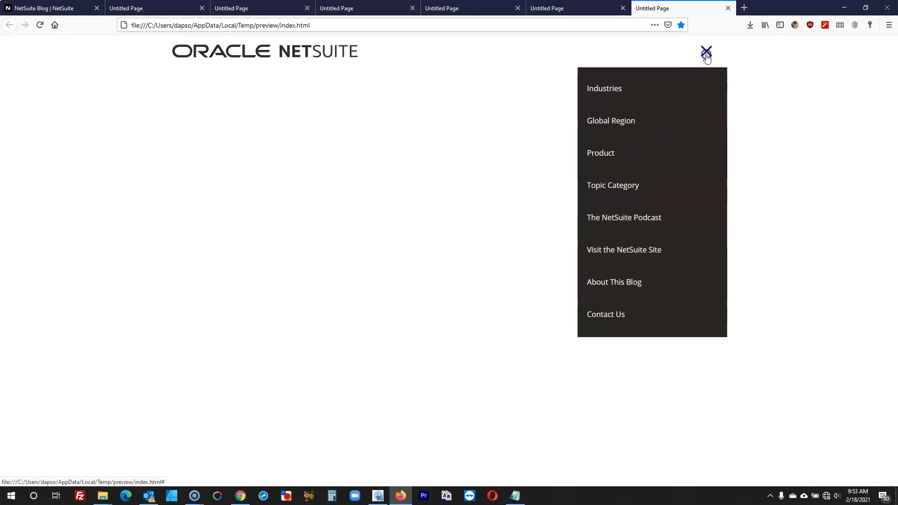
pyautogui.click(707, 55)
pyautogui.click(706, 55)
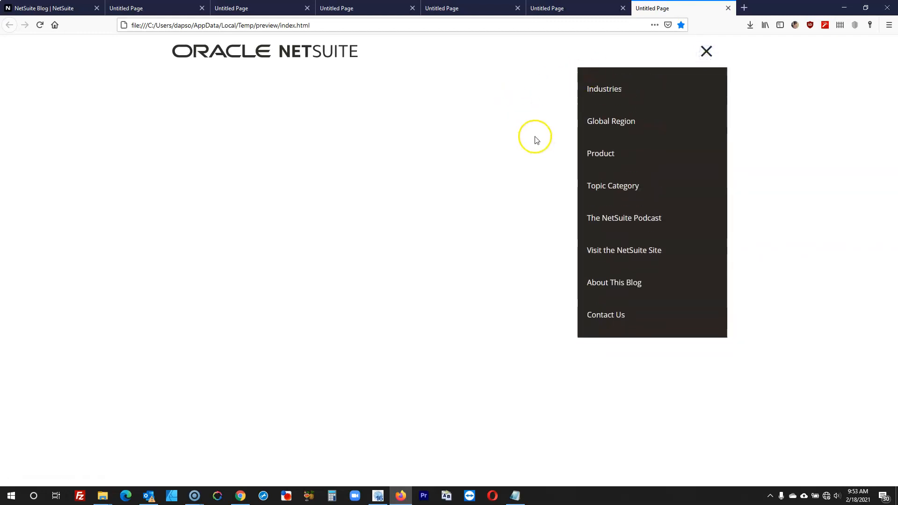
# - Close four surplus preview tabs and toggle the navigation again in the preview
pyautogui.click(307, 8)
pyautogui.click(306, 8)
pyautogui.click(307, 8)
pyautogui.click(306, 8)
pyautogui.click(707, 51)
pyautogui.click(707, 50)
# - Examine the original NetSuite Blog page for comparison, collapsing its menu and closing the developer tools
pyautogui.click(47, 8)
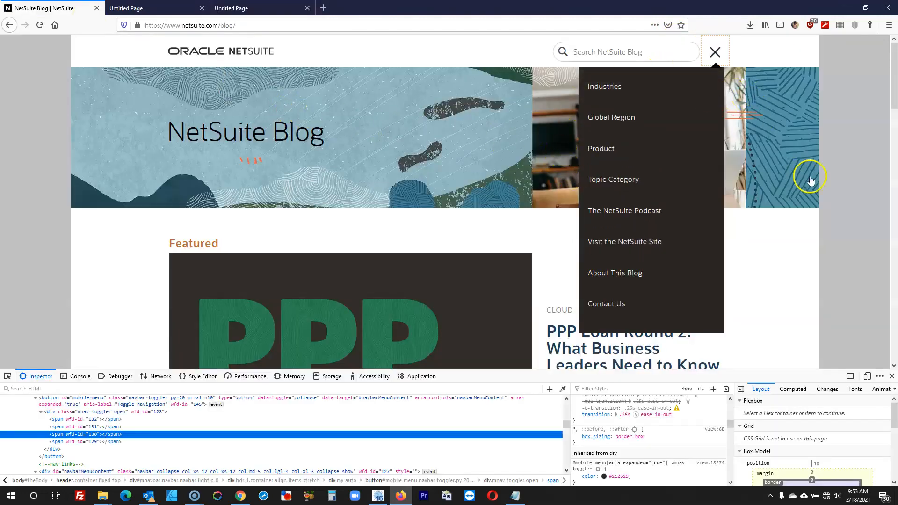
pyautogui.click(717, 61)
pyautogui.scroll(-7, 248, 133)
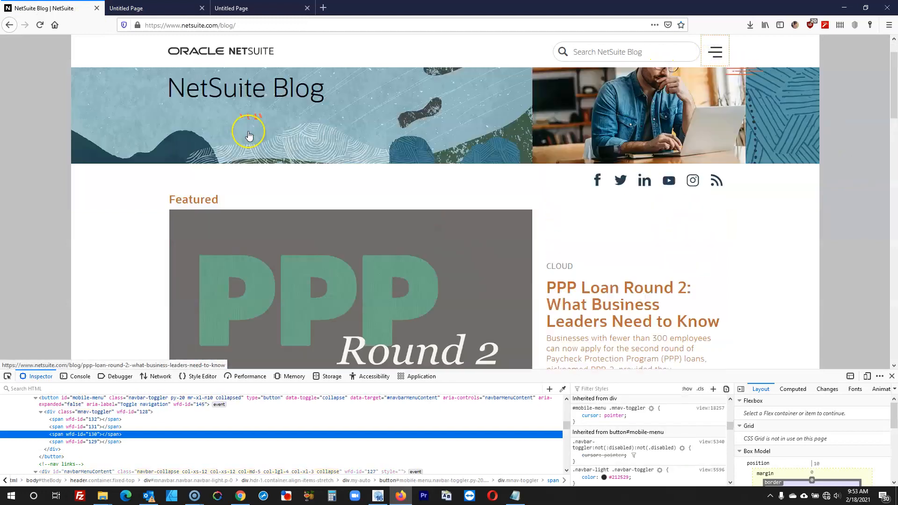
pyautogui.scroll(10, 248, 136)
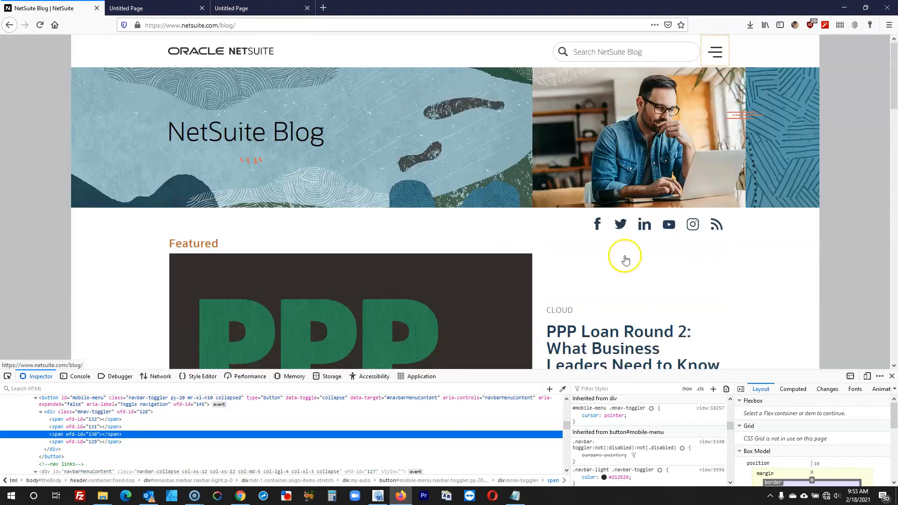
pyautogui.click(892, 376)
pyautogui.scroll(-4, 652, 255)
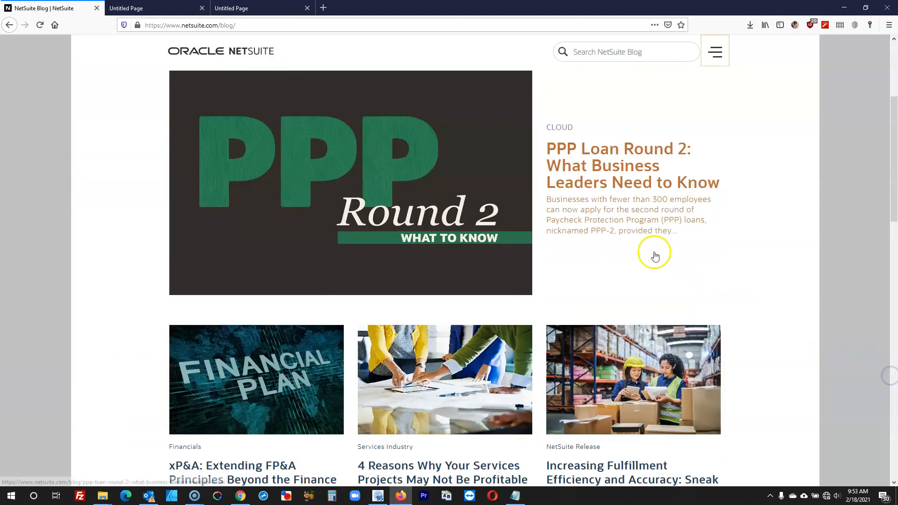
# - Sample the grey side background of the original NetSuite Blog page with the inspector's eyedropper and copy its hex code, #bec0c2
pyautogui.scroll(4, 654, 255)
pyautogui.scroll(-5, 229, 120)
pyautogui.scroll(5, 229, 120)
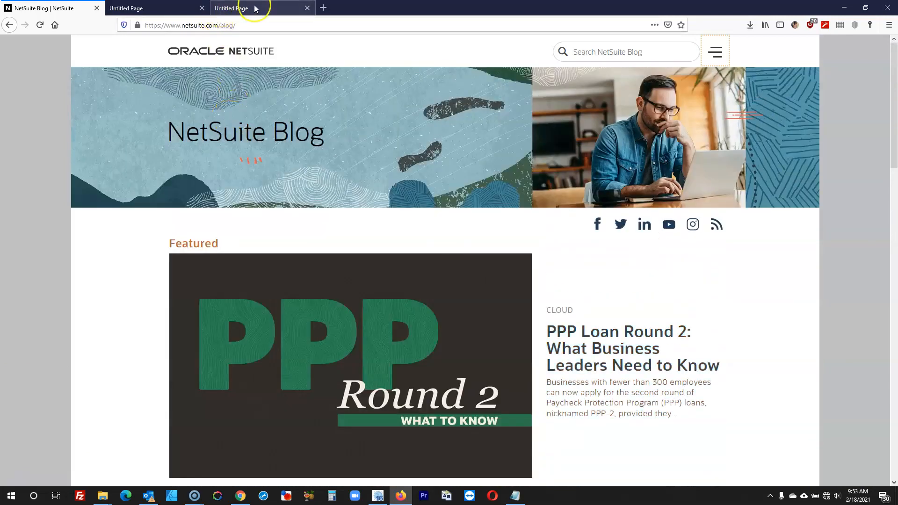
pyautogui.rightClick(26, 149)
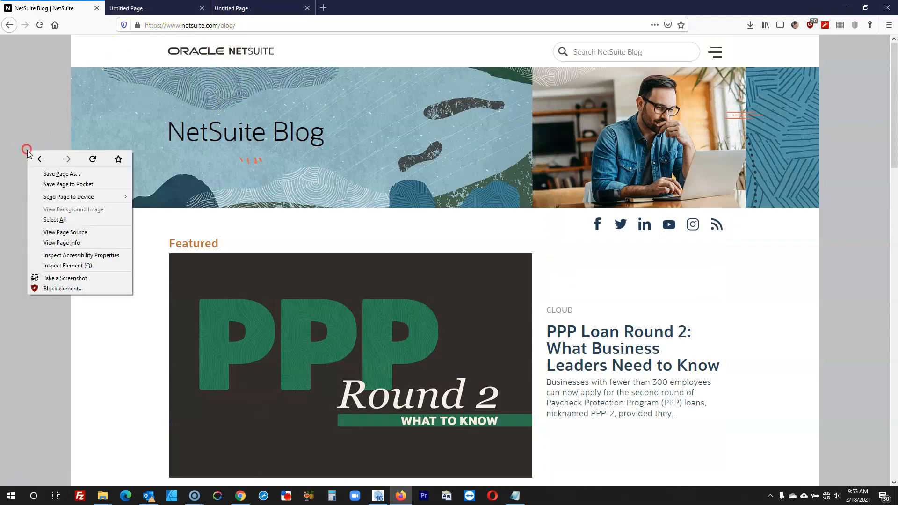
pyautogui.click(59, 266)
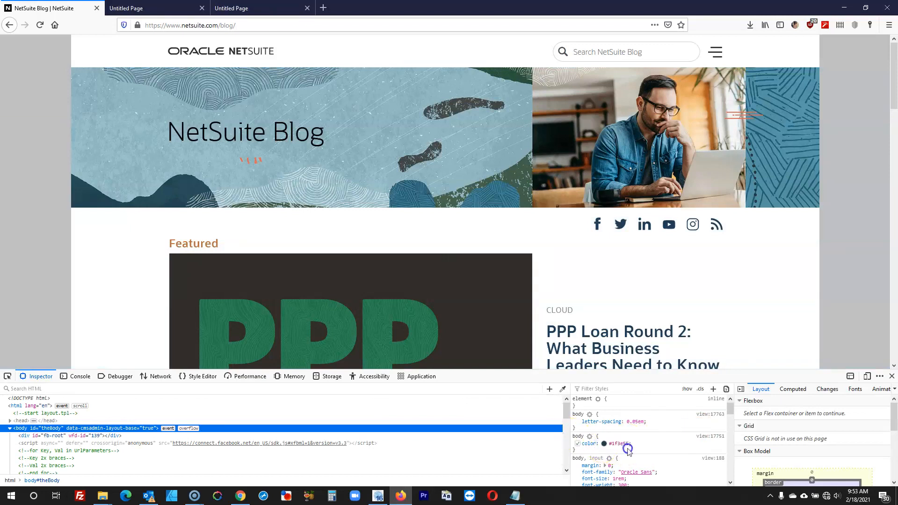
pyautogui.click(607, 448)
pyautogui.click(605, 443)
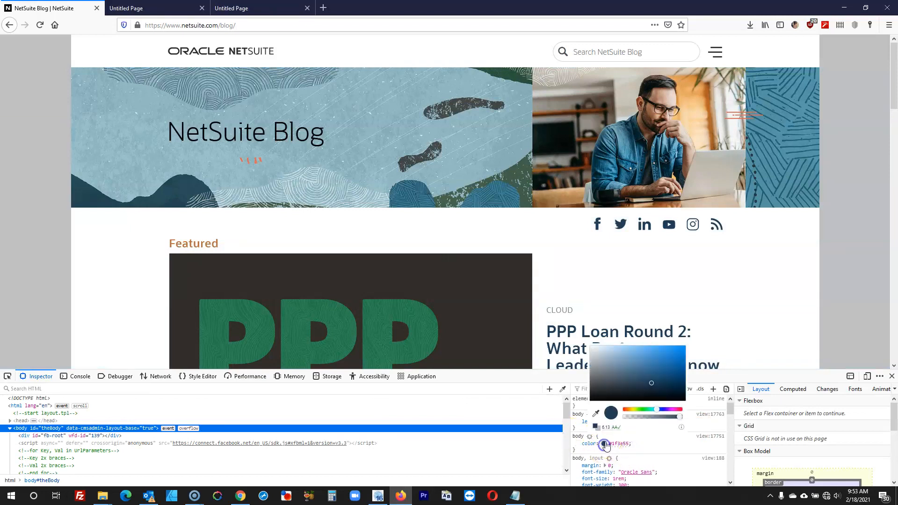
pyautogui.click(598, 413)
pyautogui.click(849, 292)
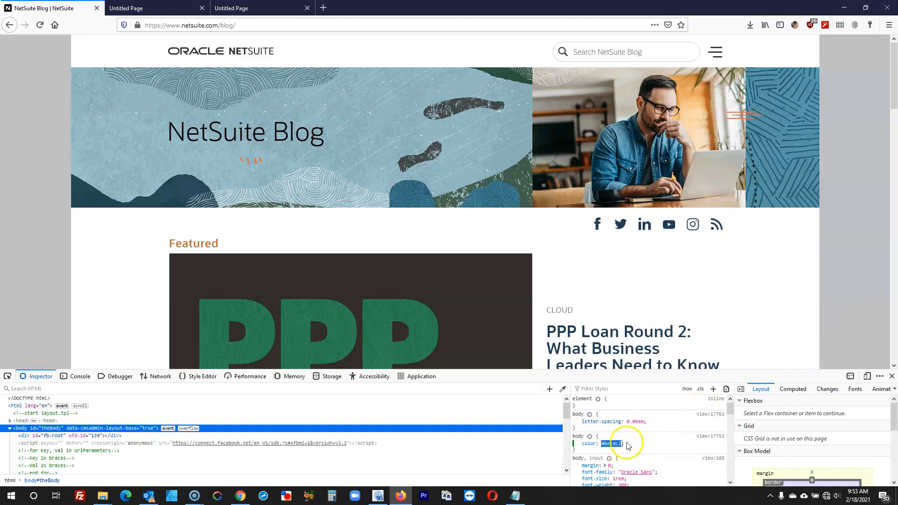
pyautogui.click(892, 376)
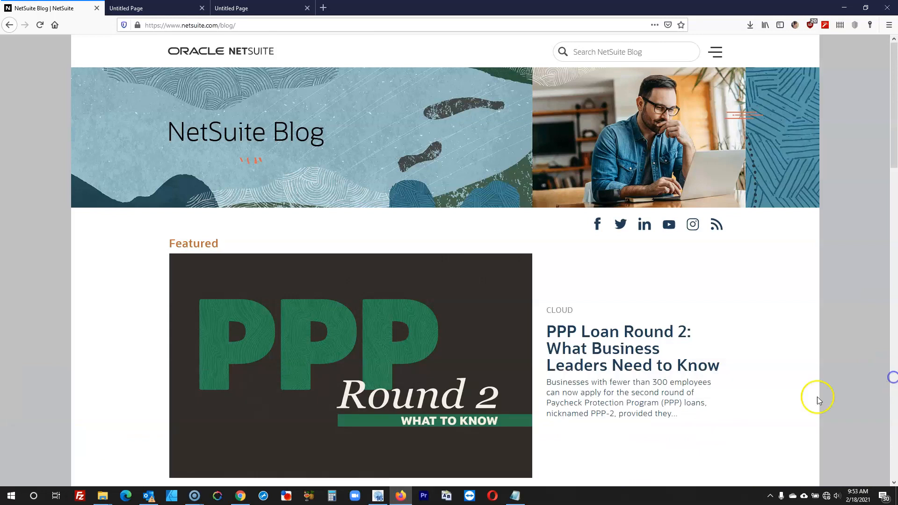
# - Switch to WYSIWYG Web Builder and set the page's background colour to #BEC0C2 in the page properties
pyautogui.click(378, 496)
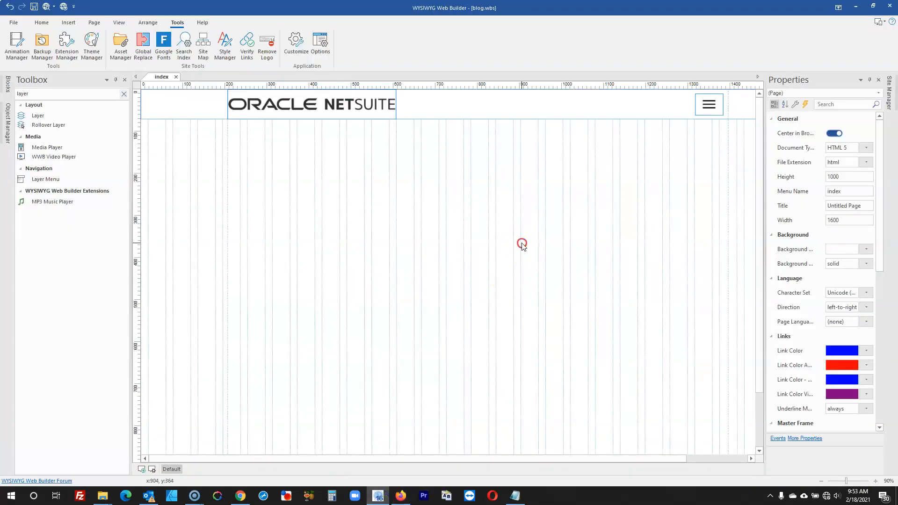
pyautogui.rightClick(522, 244)
pyautogui.click(571, 366)
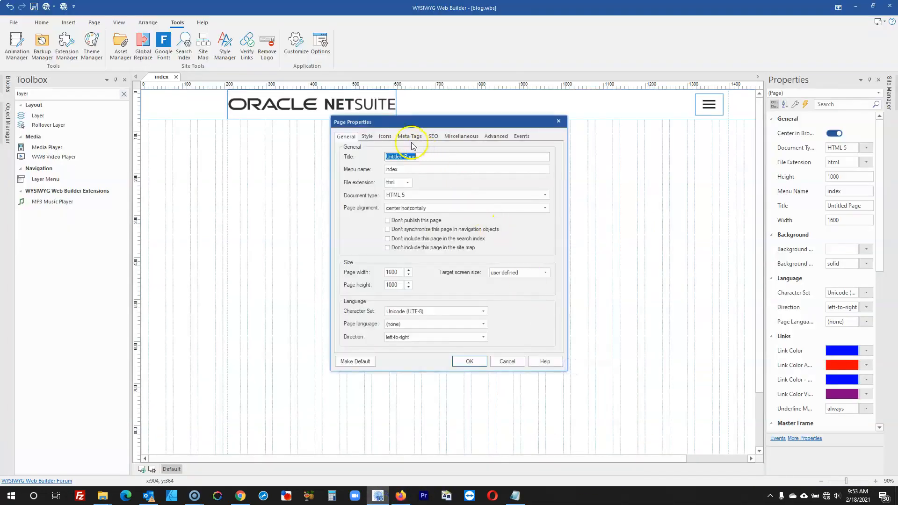
pyautogui.click(367, 136)
pyautogui.click(400, 172)
pyautogui.click(415, 287)
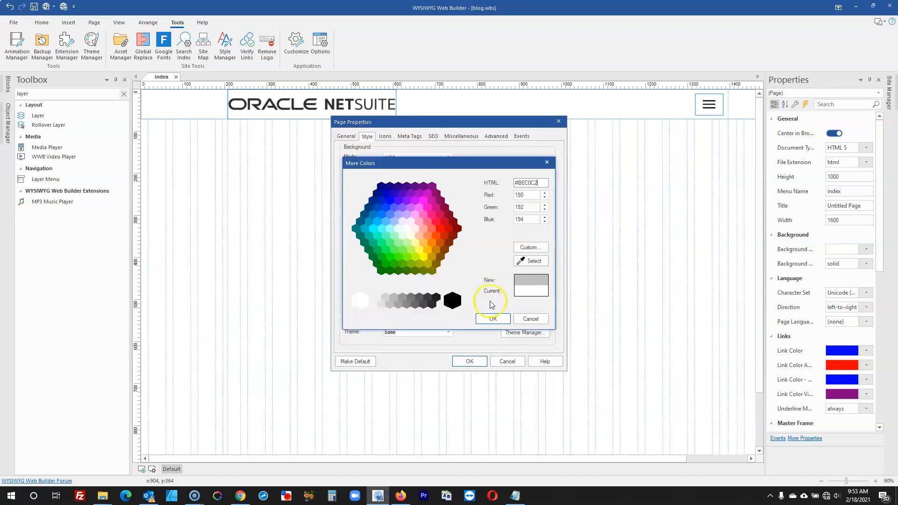
pyautogui.click(493, 318)
pyautogui.click(470, 362)
pyautogui.click(417, 254)
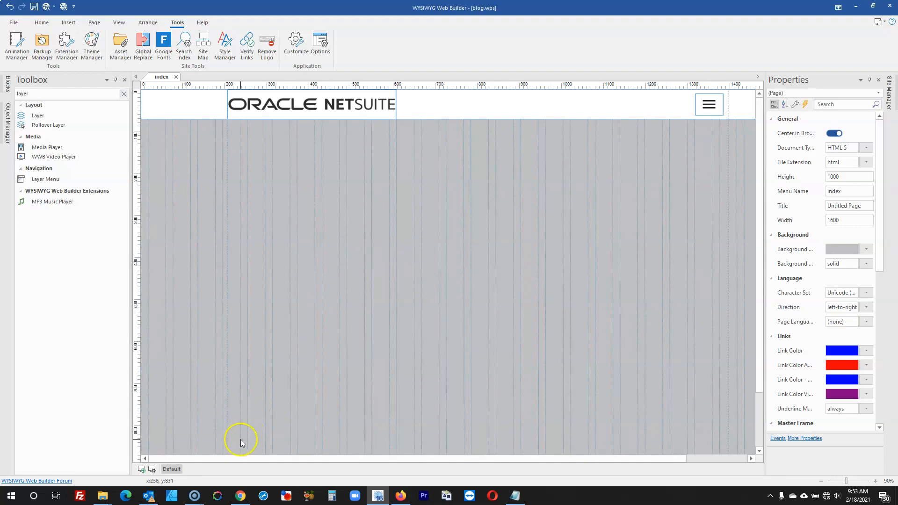
# - After viewing the original blog's footer, draw a footer layer 282 px high at 0, 411 and set its width to 1600
pyautogui.click(401, 497)
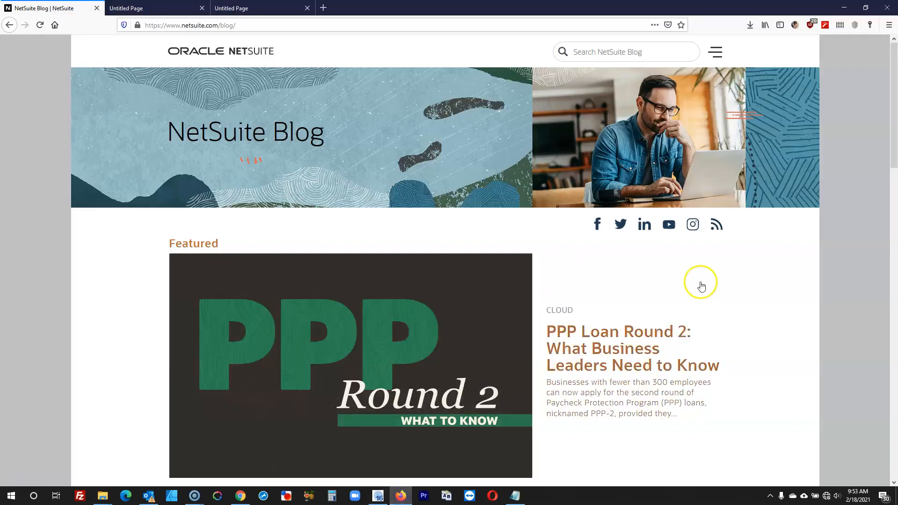
pyautogui.scroll(-10, 702, 283)
pyautogui.scroll(-5, 703, 287)
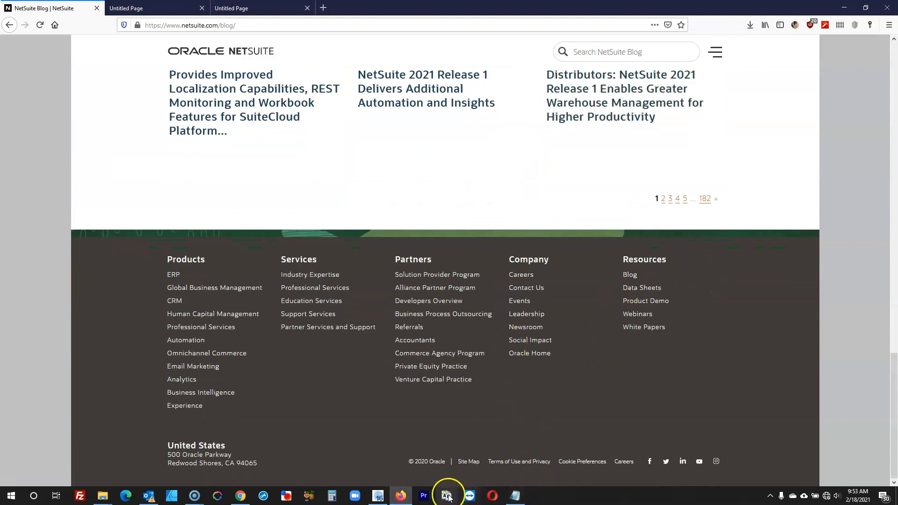
pyautogui.click(378, 496)
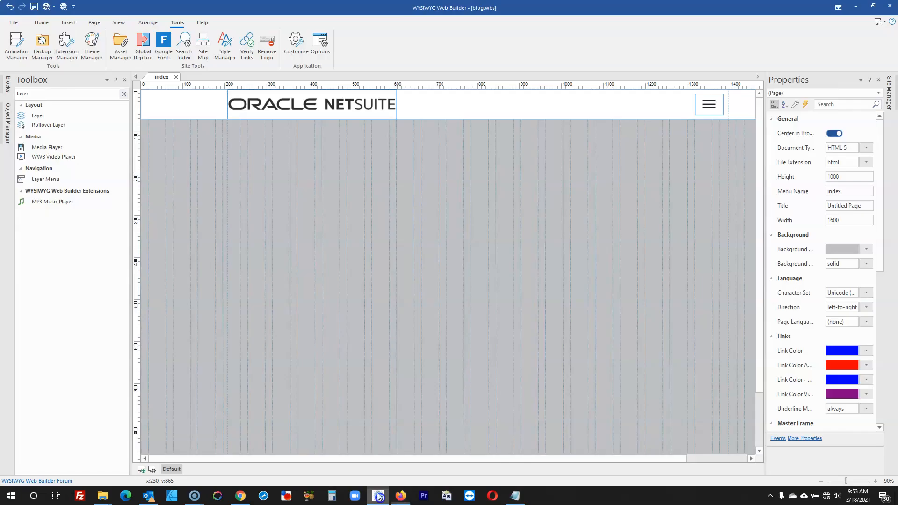
pyautogui.click(52, 116)
pyautogui.moveTo(171, 244); pyautogui.dragTo(724, 365)
pyautogui.moveTo(609, 329); pyautogui.dragTo(424, 347)
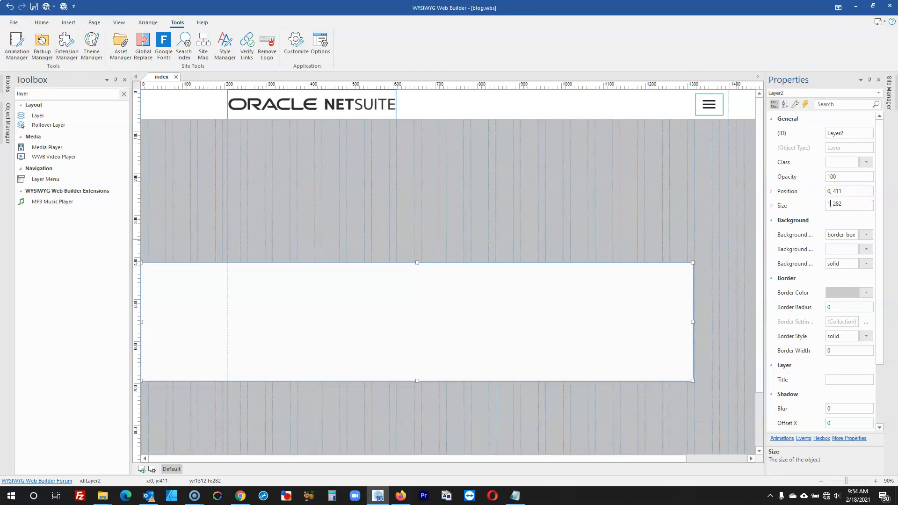
pyautogui.press('Return')
pyautogui.click(557, 229)
# - Set the new footer layer's alignment to center
pyautogui.doubleClick(374, 334)
pyautogui.click(424, 261)
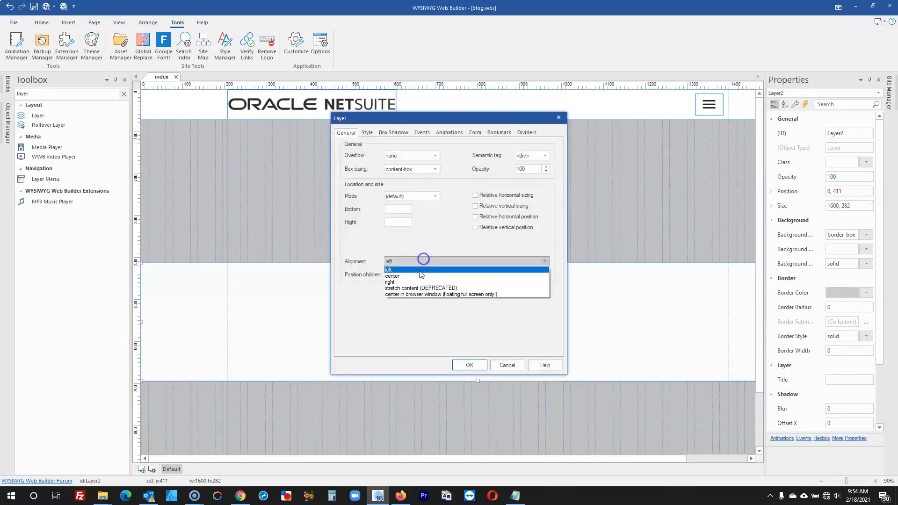
pyautogui.click(421, 275)
pyautogui.click(469, 364)
pyautogui.click(459, 253)
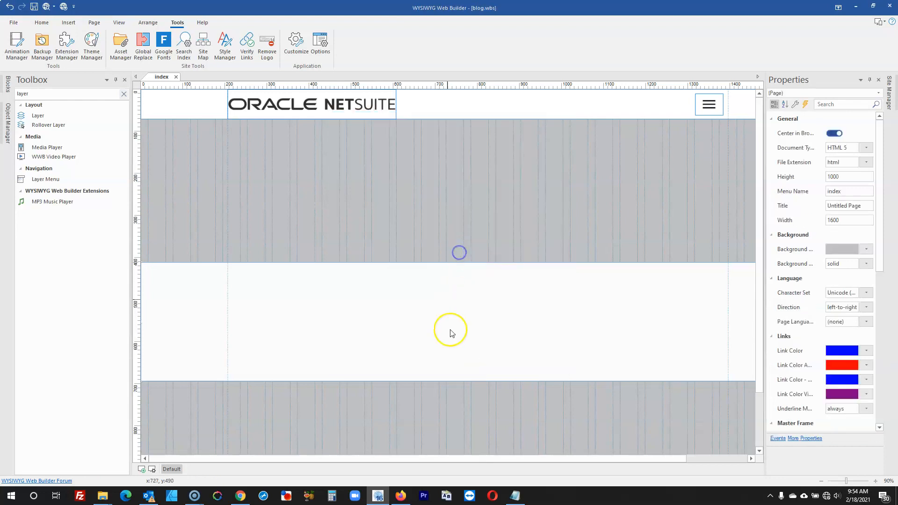
# - Inspect the dark footer of the original NetSuite Blog page and copy its background colour, #403c38
pyautogui.click(401, 495)
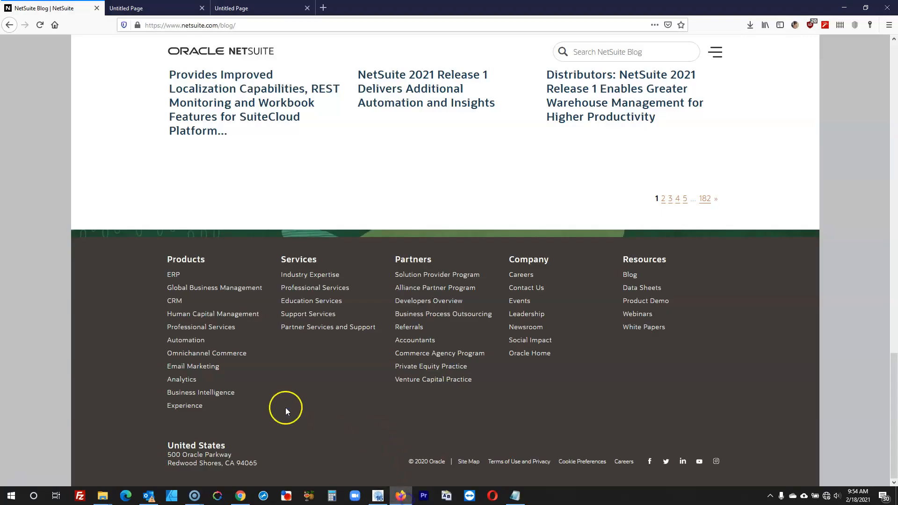
pyautogui.rightClick(110, 363)
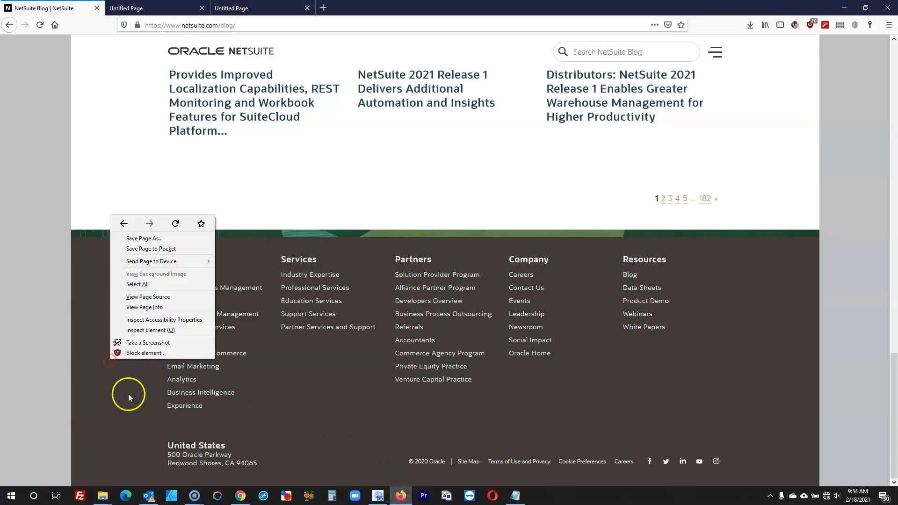
pyautogui.click(145, 331)
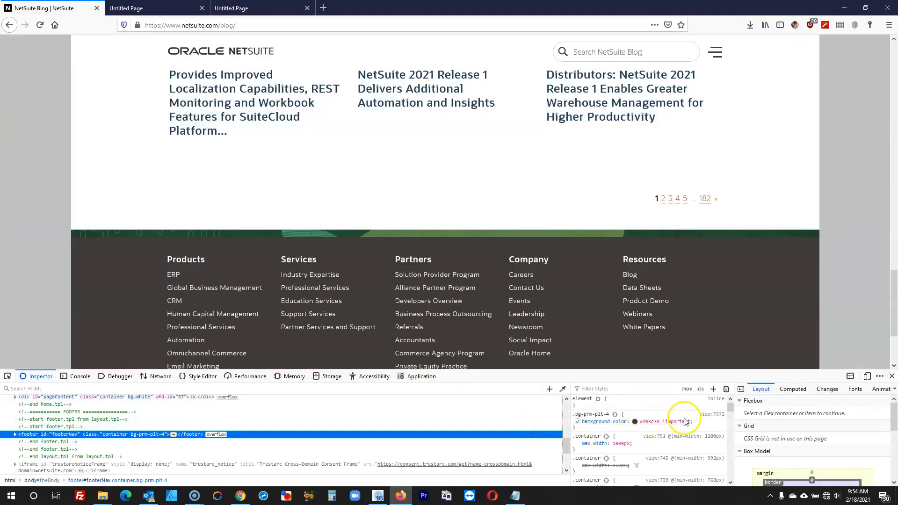
pyautogui.click(636, 422)
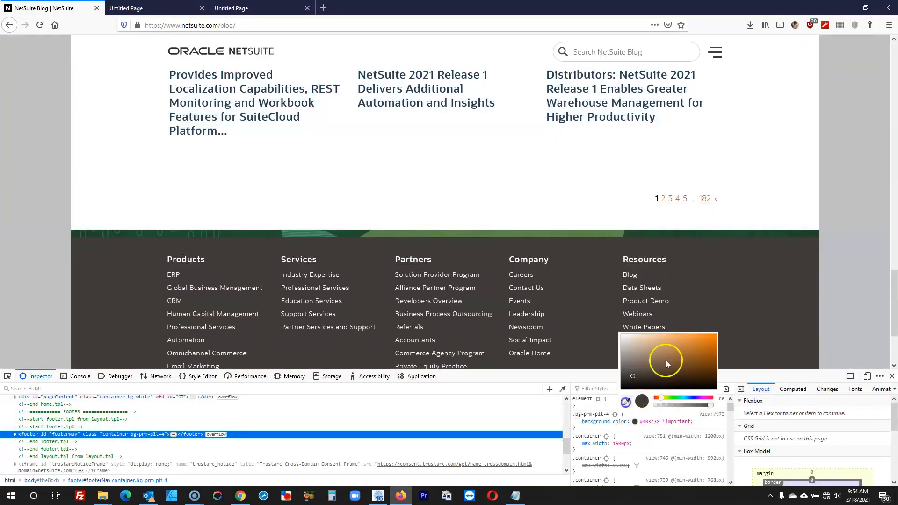
pyautogui.click(765, 317)
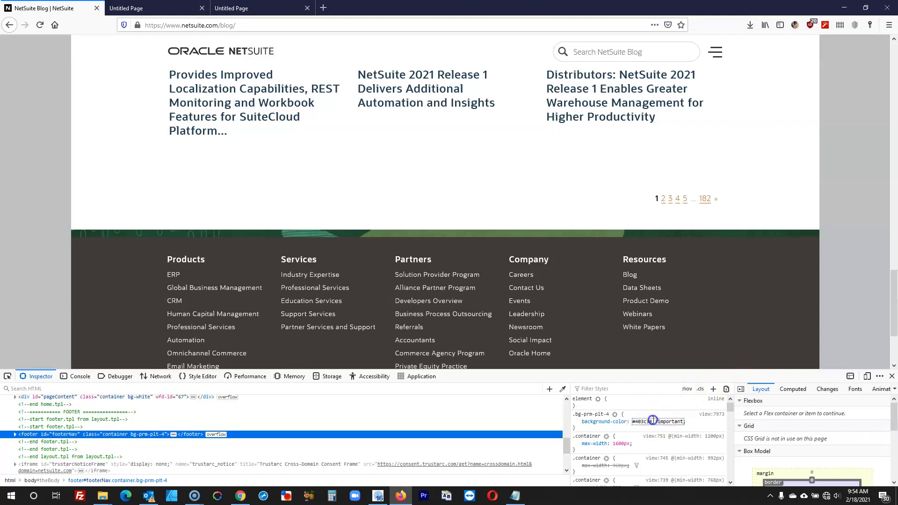
# - Switch back to WYSIWYG Web Builder and fill the footer layer with the copied dark footer colour
pyautogui.click(378, 495)
pyautogui.doubleClick(408, 326)
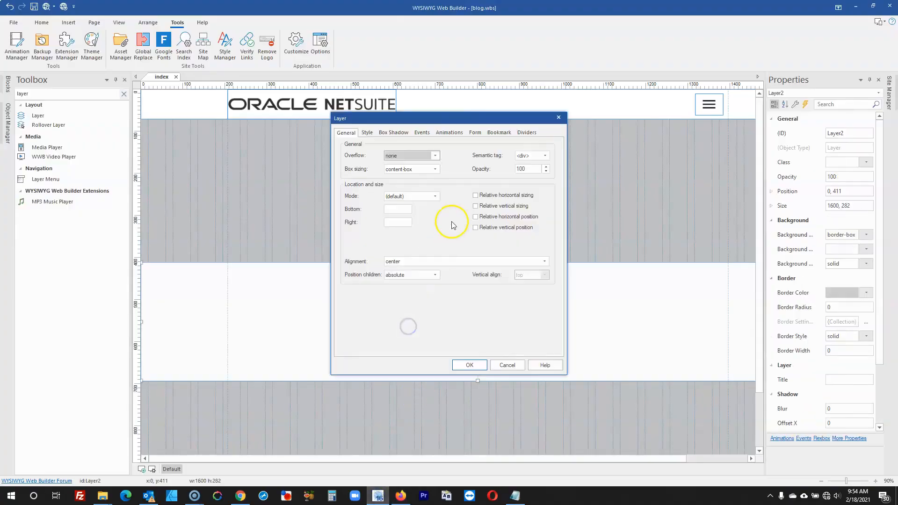
pyautogui.click(368, 133)
pyautogui.click(411, 195)
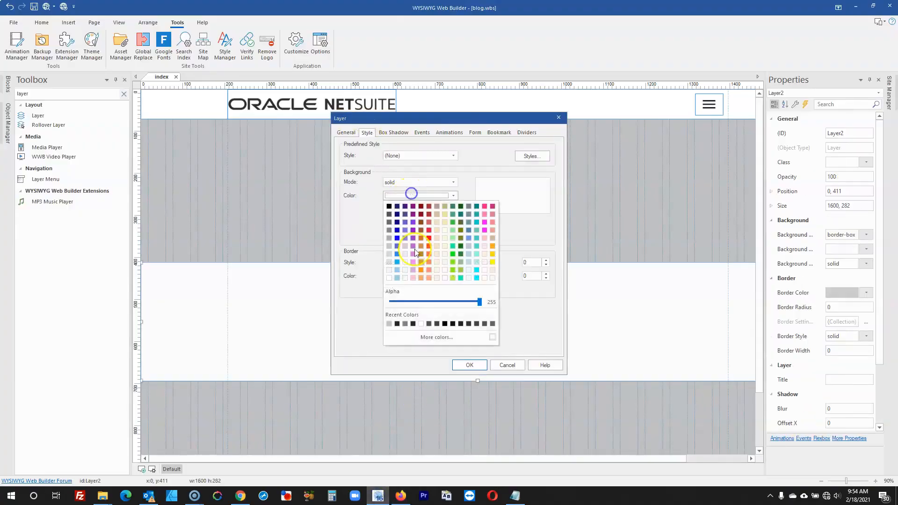
pyautogui.click(433, 335)
pyautogui.click(492, 318)
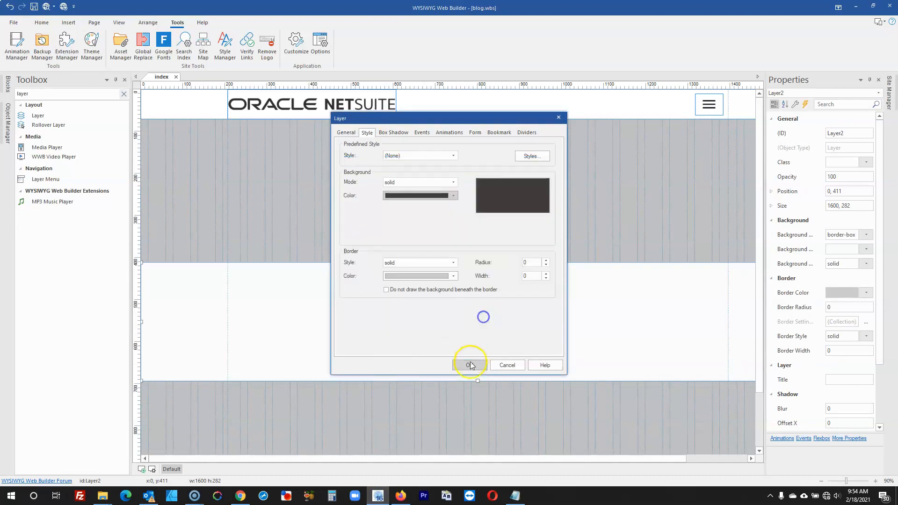
pyautogui.click(468, 365)
pyautogui.click(450, 248)
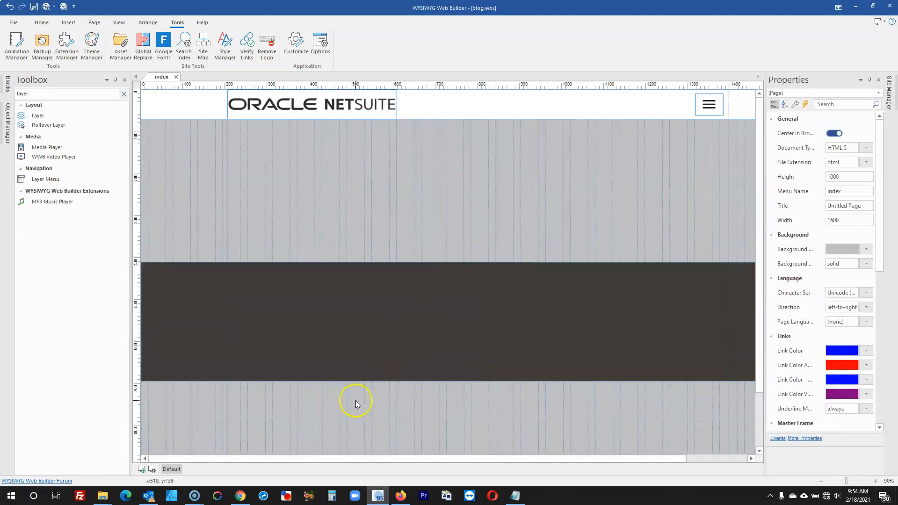
# - Collapse the toolbox and place the footer_bar_art.png image from the project folder below the dark footer layer
pyautogui.click(116, 80)
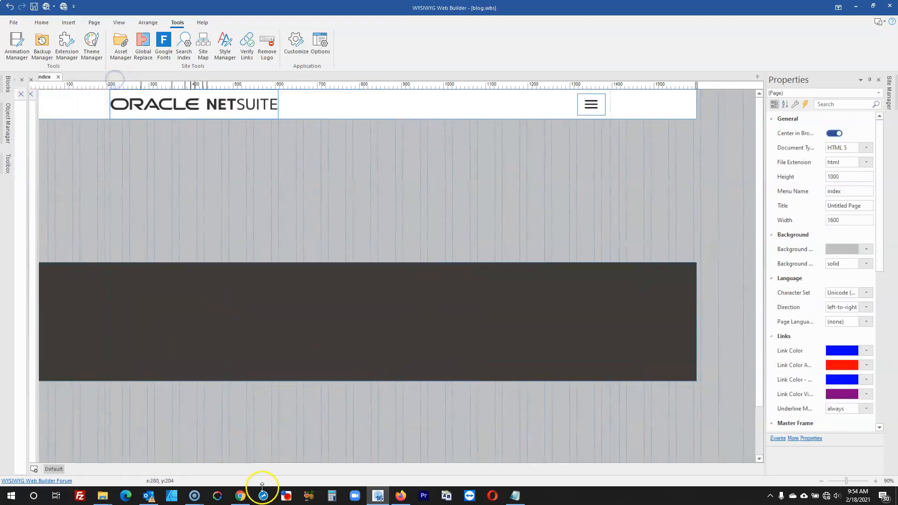
pyautogui.click(401, 496)
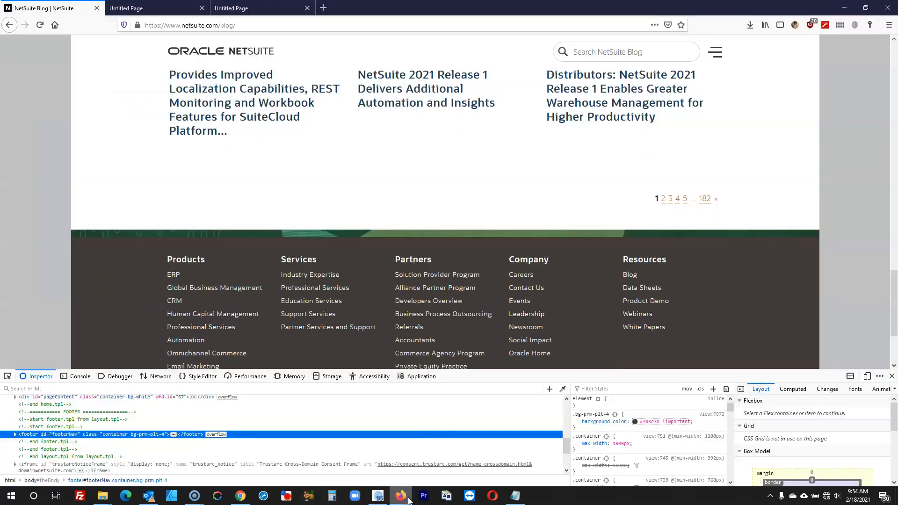
pyautogui.click(406, 497)
pyautogui.click(105, 497)
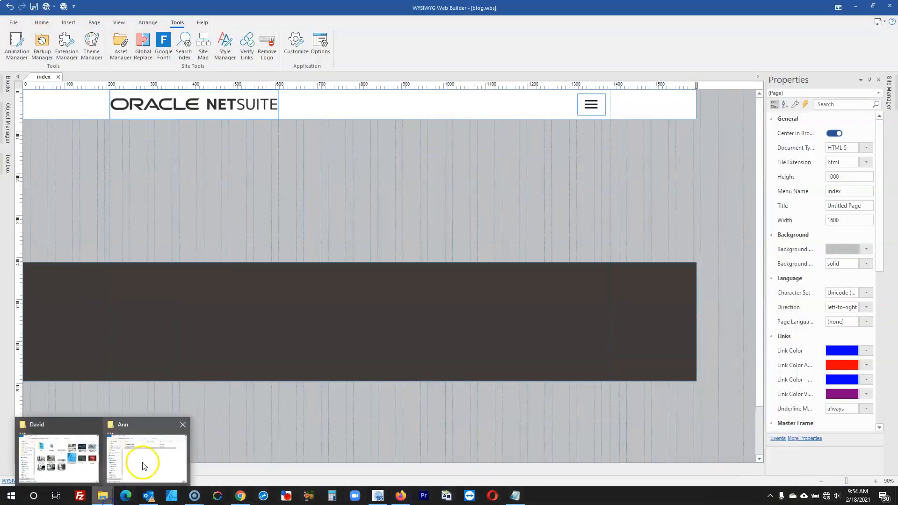
pyautogui.click(183, 424)
pyautogui.click(107, 442)
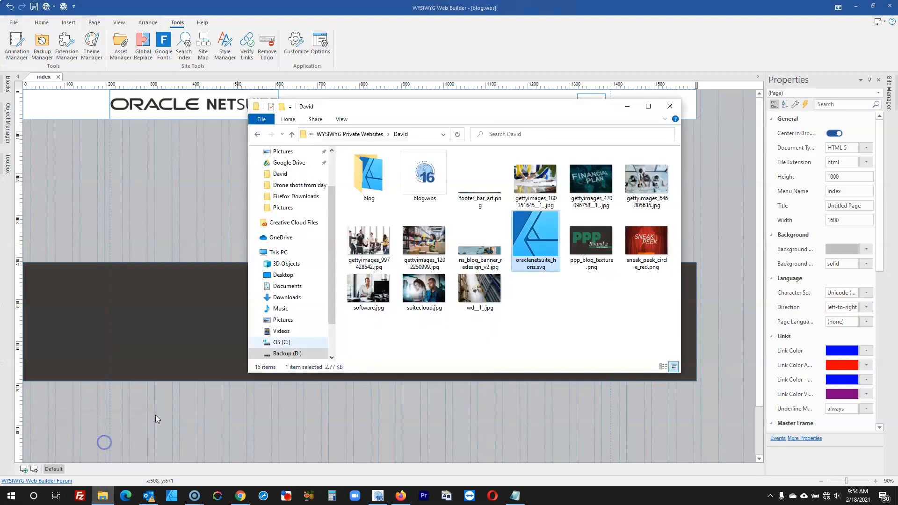
pyautogui.moveTo(479, 189); pyautogui.dragTo(301, 411)
pyautogui.click(496, 317)
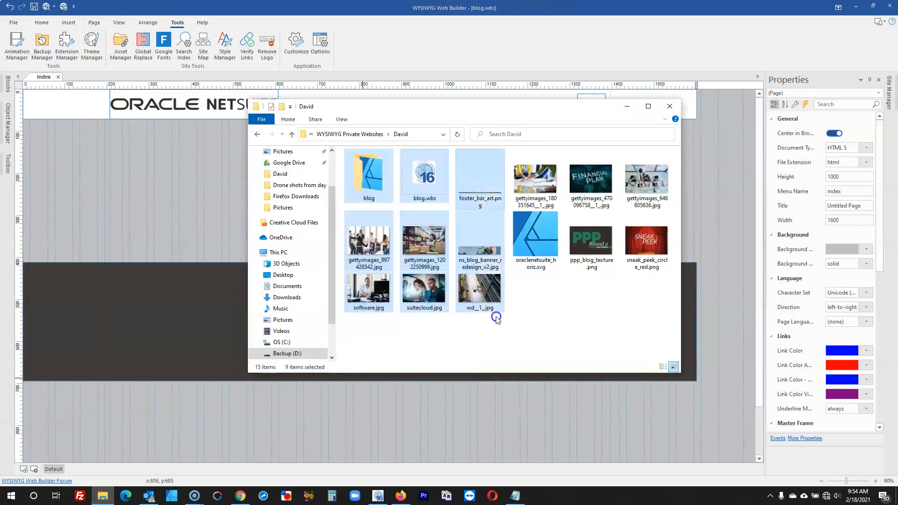
pyautogui.moveTo(492, 206); pyautogui.dragTo(186, 423)
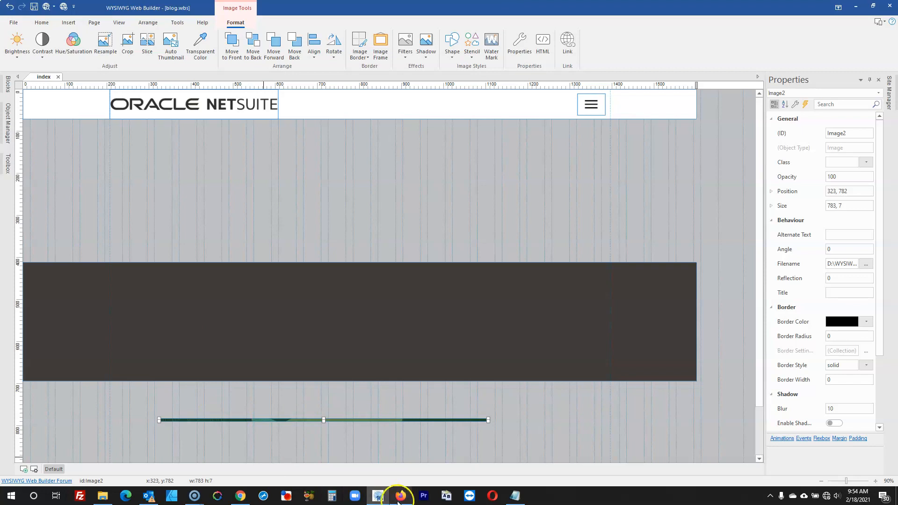
# - Examine the green decorative strip above the footer of the original NetSuite Blog page
pyautogui.click(401, 497)
pyautogui.click(400, 499)
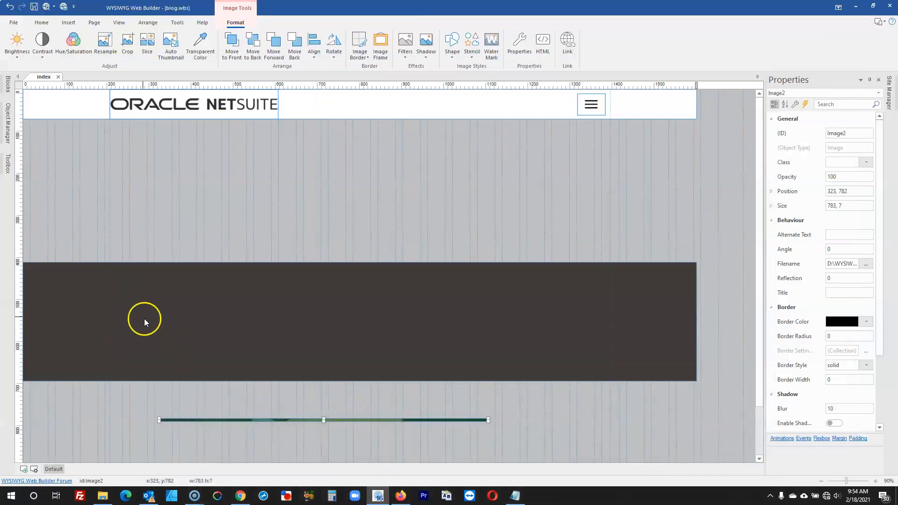
pyautogui.click(401, 496)
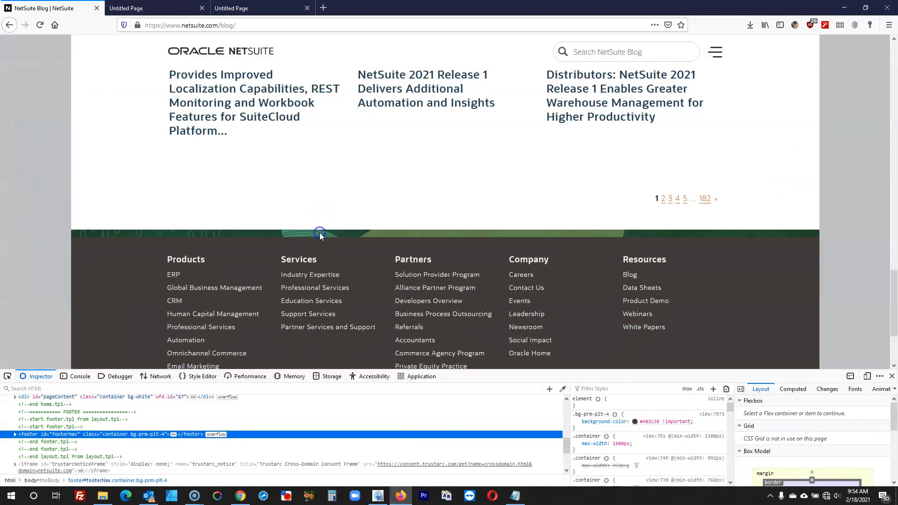
pyautogui.rightClick(321, 235)
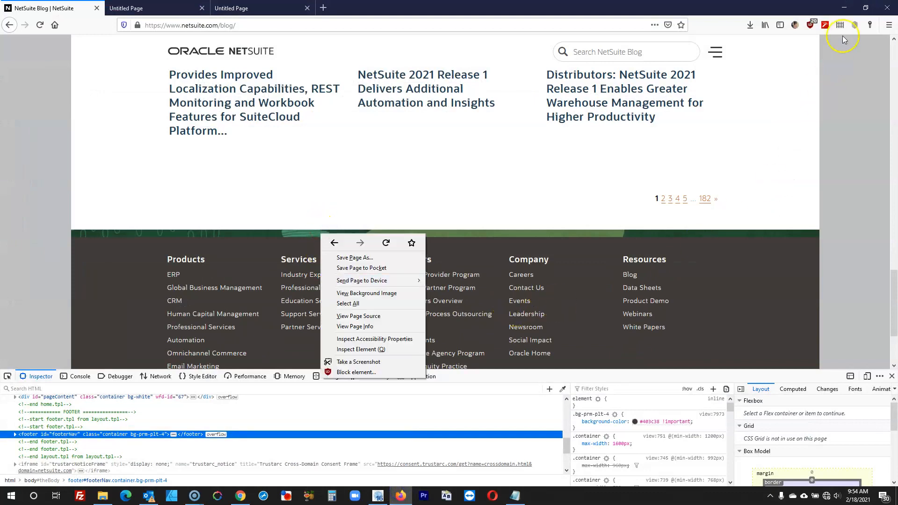
pyautogui.click(844, 8)
# - Draw a new layer about 167 by 30 pixels just above the dark footer layer
pyautogui.click(7, 163)
pyautogui.click(42, 119)
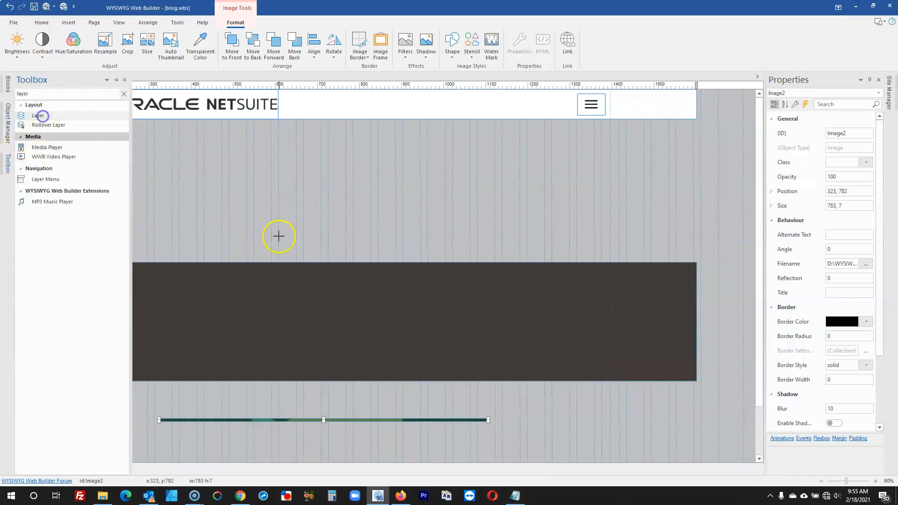
pyautogui.moveTo(278, 235); pyautogui.dragTo(349, 248)
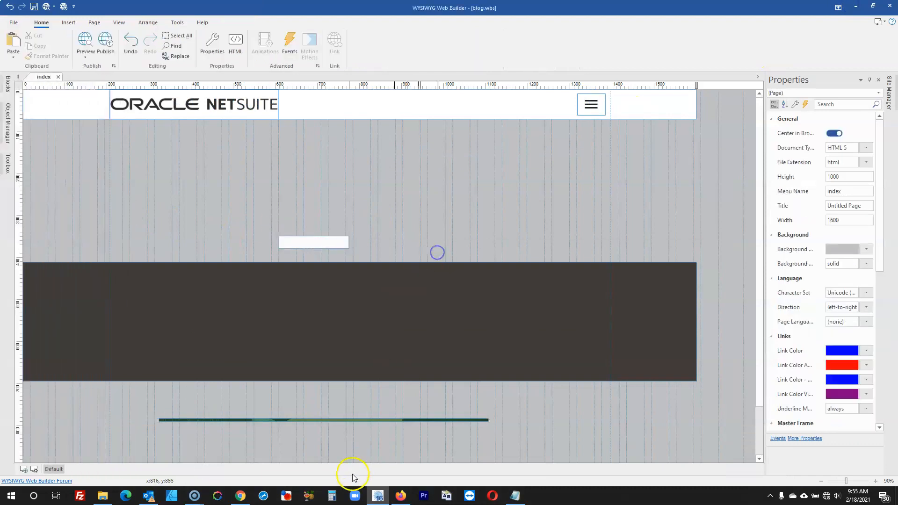
# - Switch to Firefox and inspect the green decorative strip above the original footer to read its dimensions
pyautogui.click(401, 495)
pyautogui.rightClick(351, 233)
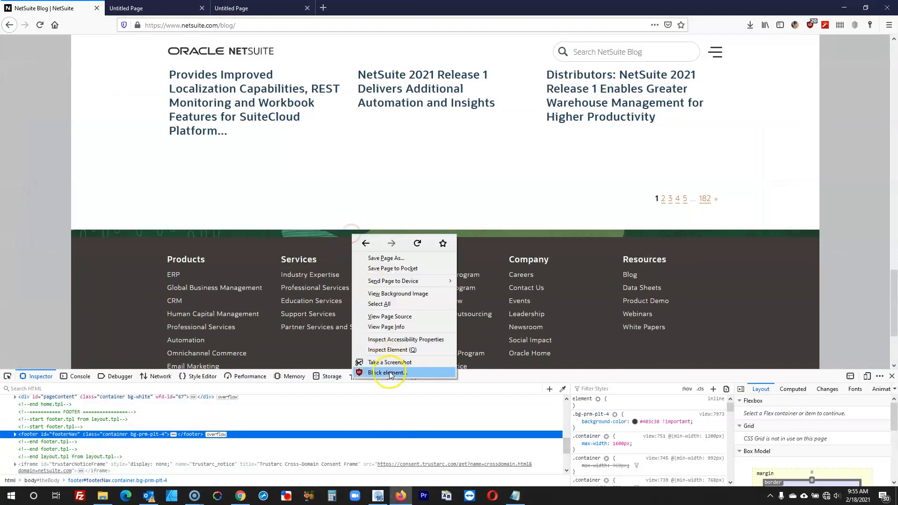
pyautogui.click(7, 377)
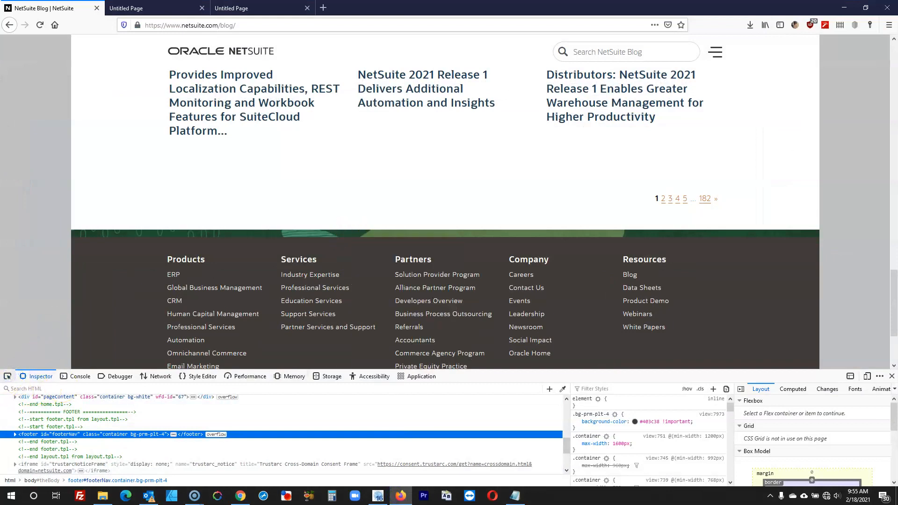
pyautogui.click(129, 232)
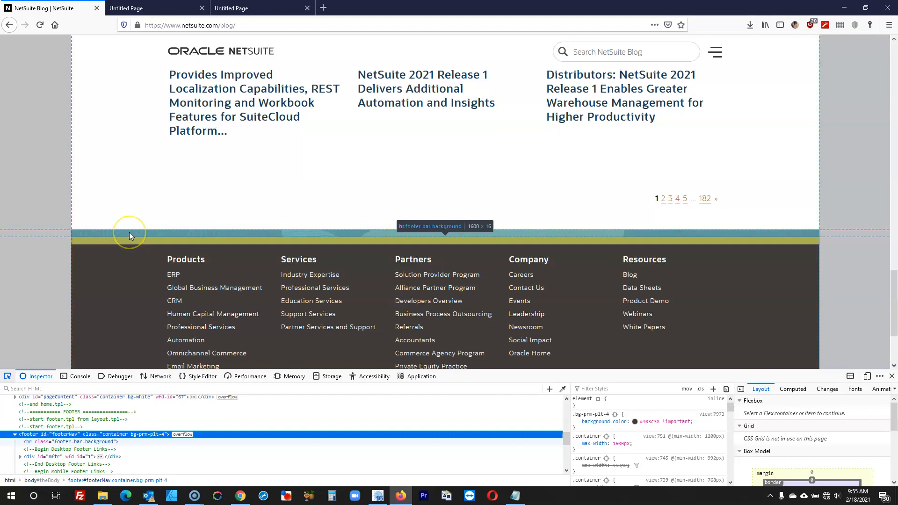
# - Switch back to WYSIWYG Web Builder, set the new layer's size to 1600 by 16 and align it directly above the dark footer
pyautogui.click(844, 7)
pyautogui.click(346, 244)
pyautogui.click(784, 210)
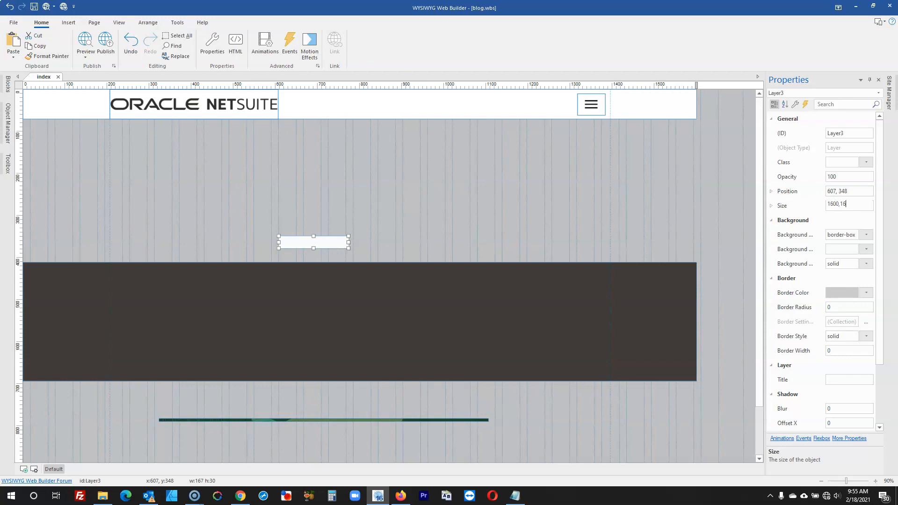
pyautogui.press('Return')
pyautogui.moveTo(583, 241); pyautogui.dragTo(298, 263)
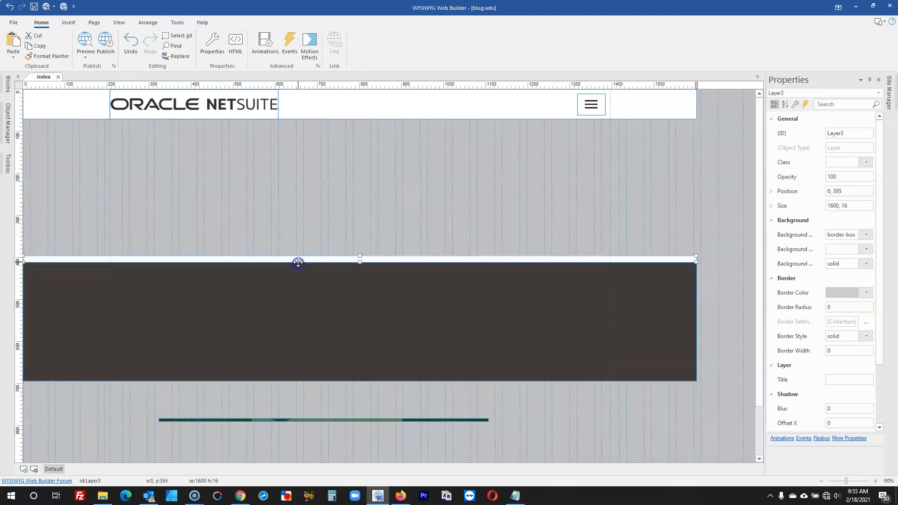
# - Give the thin strip layer footer_bar_art.png from the project folder as its background image and delete the loose strip image below the footer
pyautogui.doubleClick(298, 259)
pyautogui.click(367, 132)
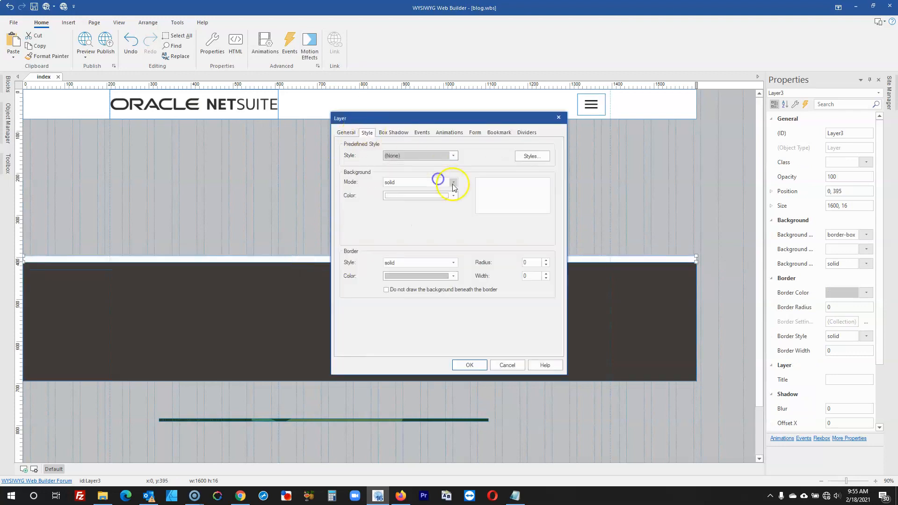
pyautogui.click(413, 183)
pyautogui.click(411, 200)
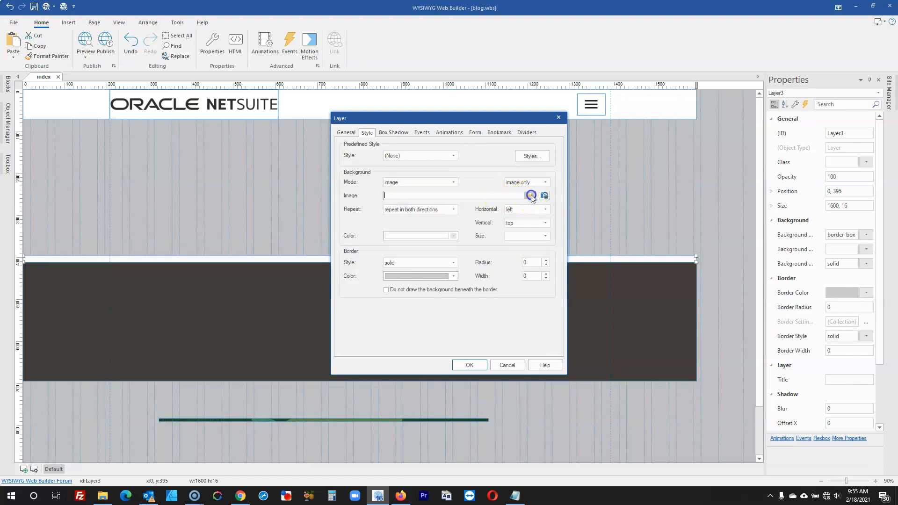
pyautogui.click(533, 194)
pyautogui.click(467, 164)
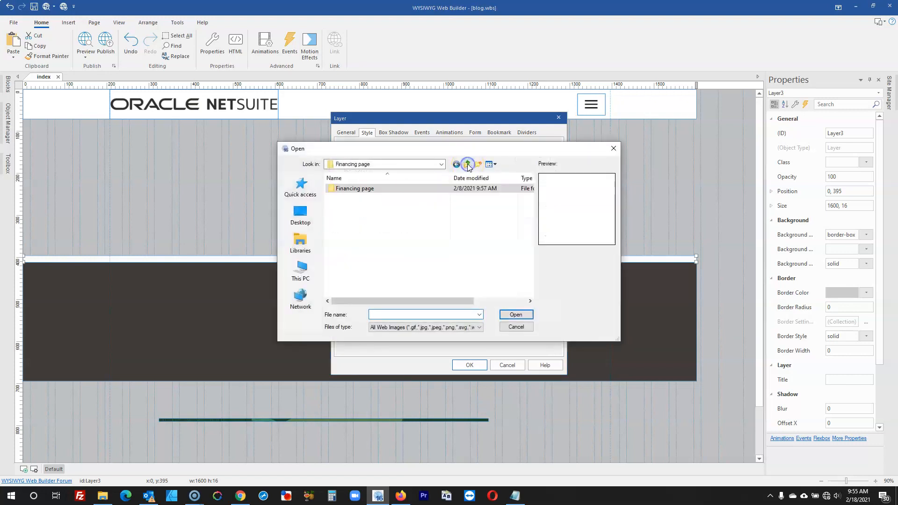
pyautogui.click(468, 164)
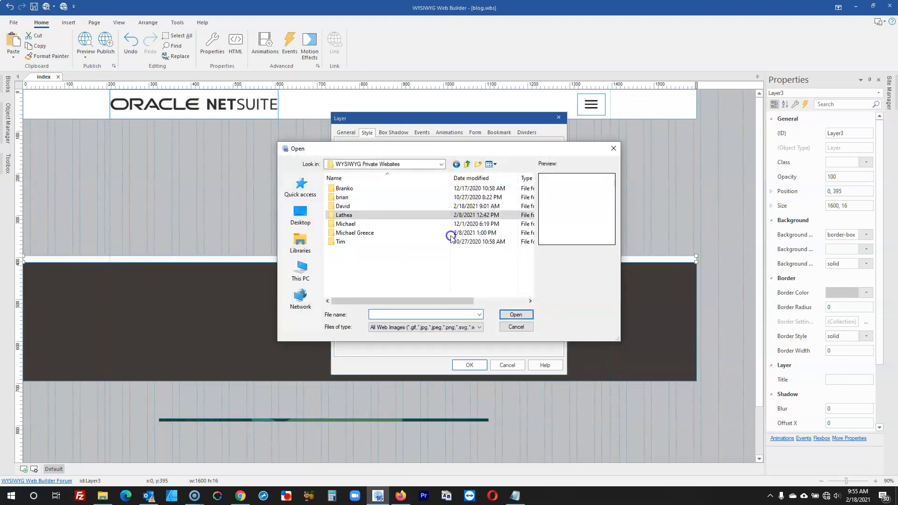
pyautogui.doubleClick(366, 207)
pyautogui.click(392, 215)
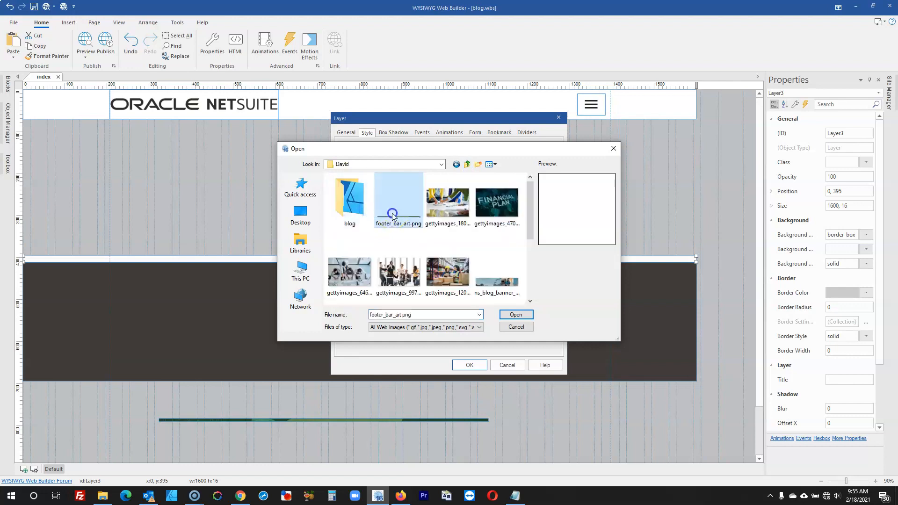
pyautogui.doubleClick(392, 214)
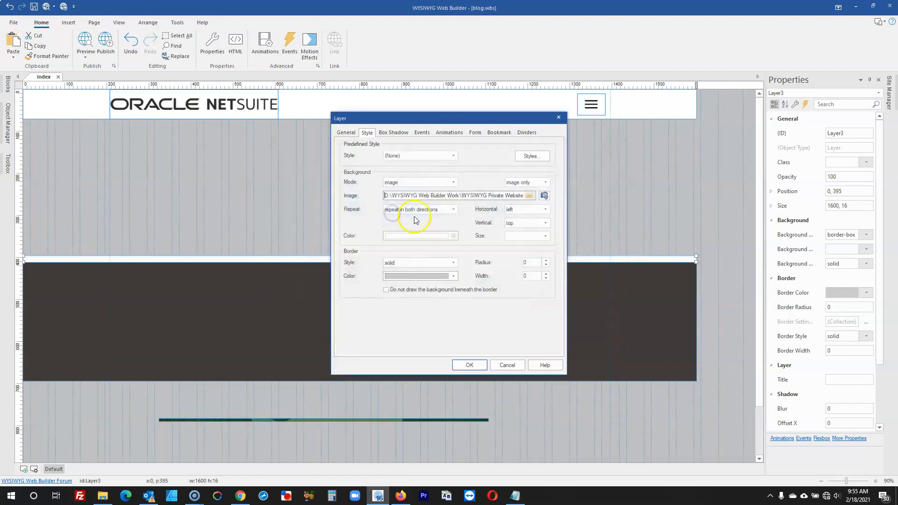
pyautogui.click(469, 365)
pyautogui.click(451, 420)
pyautogui.press('Delete')
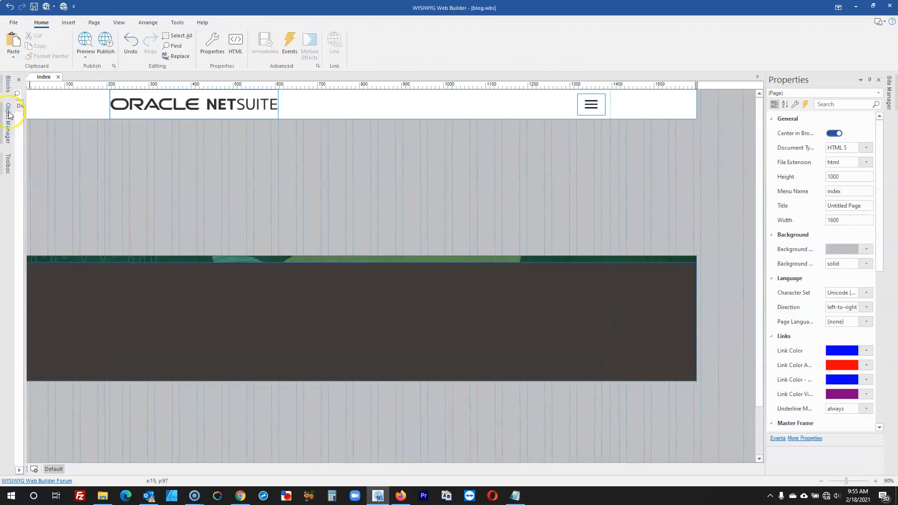
# - Add a Content Place Holder spanning the area between the header and the green footer strip
pyautogui.moveTo(8, 164)
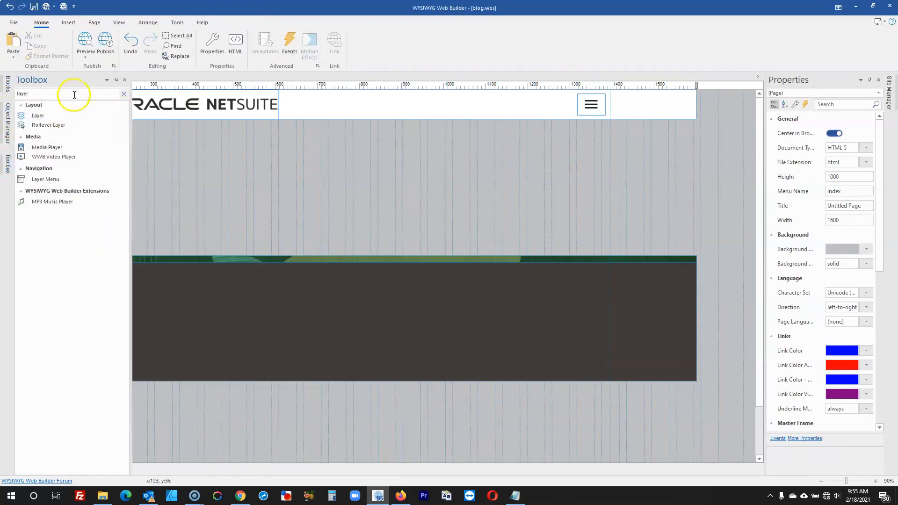
pyautogui.moveTo(7, 91)
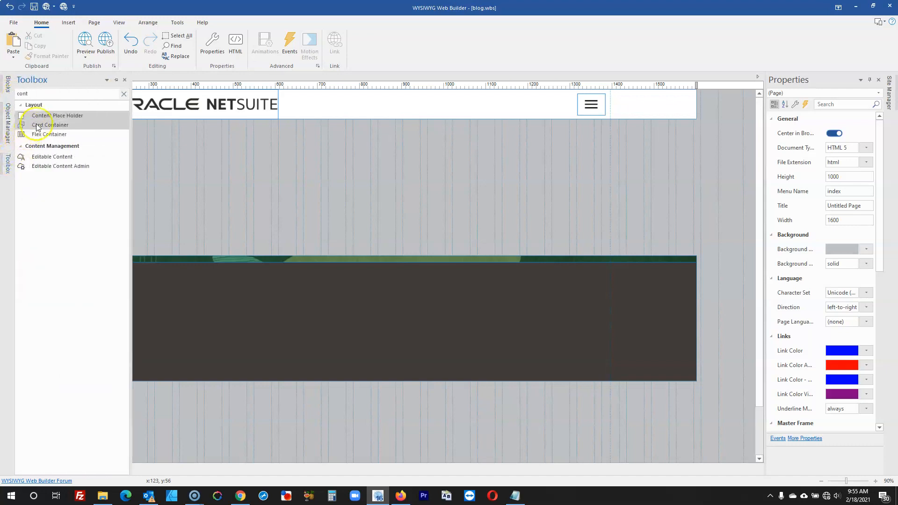
pyautogui.moveTo(61, 115); pyautogui.dragTo(89, 153)
pyautogui.moveTo(212, 184); pyautogui.dragTo(695, 255)
pyautogui.click(714, 207)
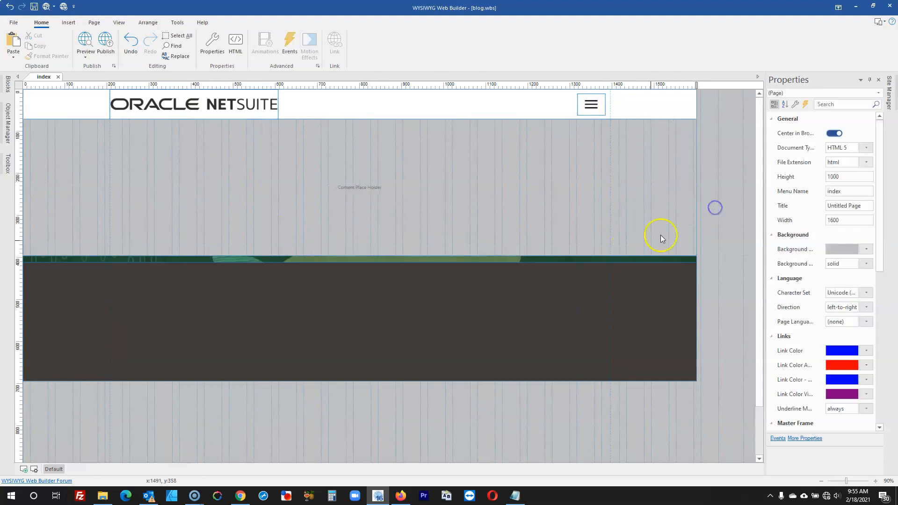
# - Switch to Firefox, close the developer tools and examine the original footer's link columns and social media icons
pyautogui.click(399, 497)
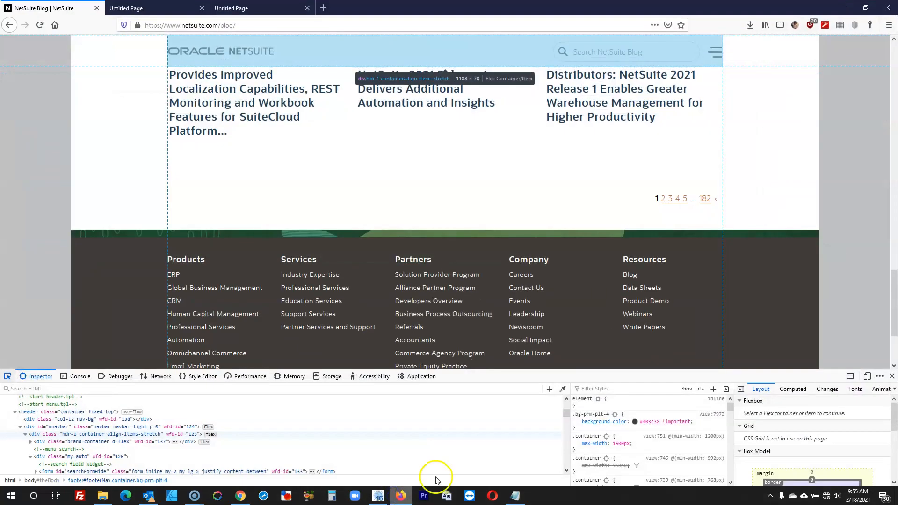
pyautogui.click(891, 376)
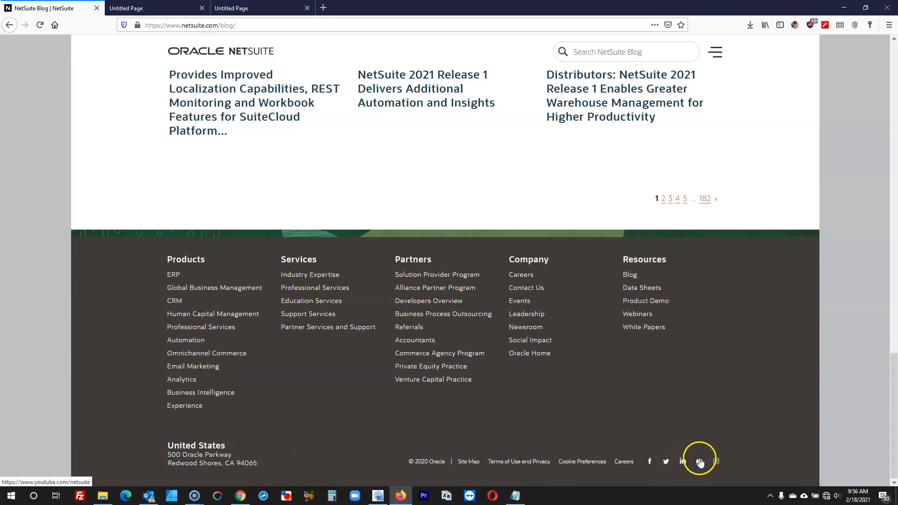
pyautogui.click(844, 8)
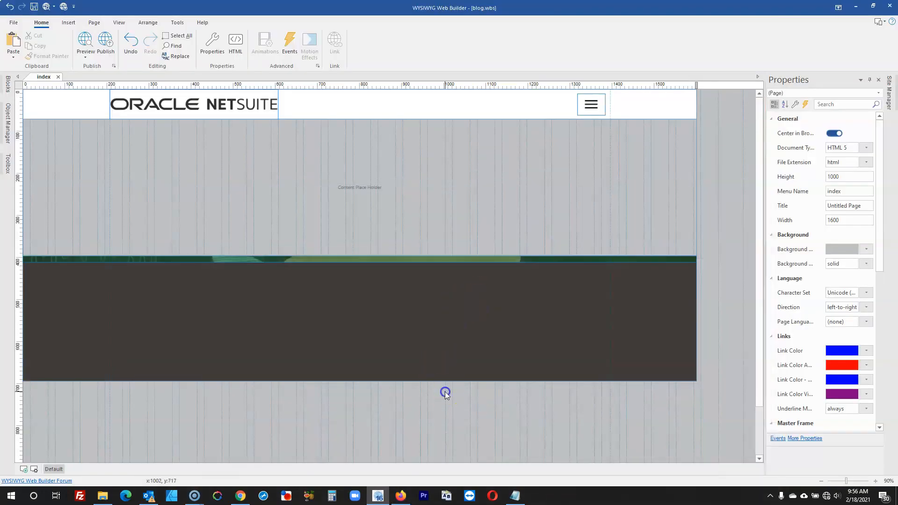
pyautogui.click(400, 497)
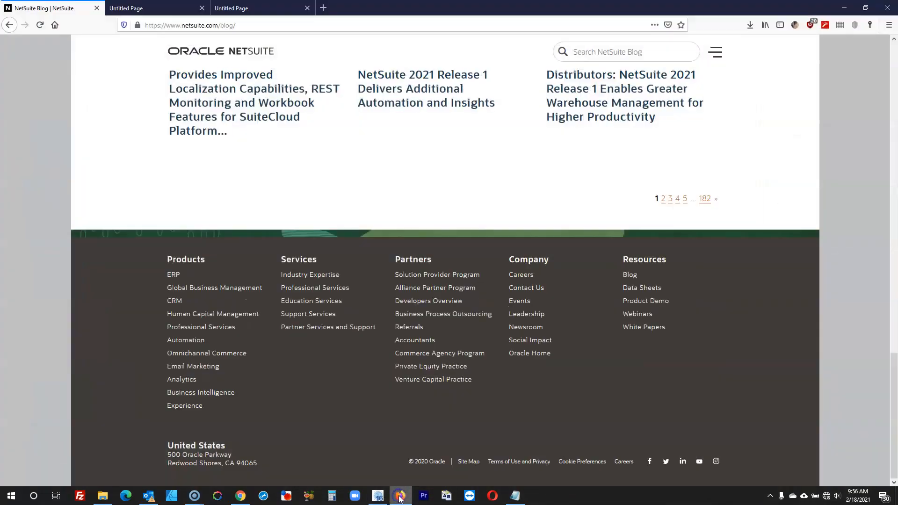
pyautogui.click(400, 498)
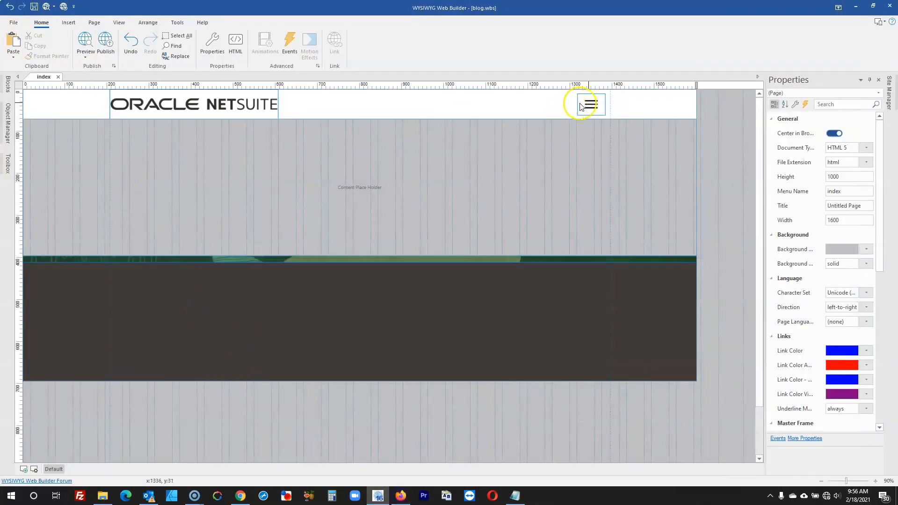
# - Duplicate the header's menu icon below the dark footer and open the copy's icon settings
pyautogui.click(7, 163)
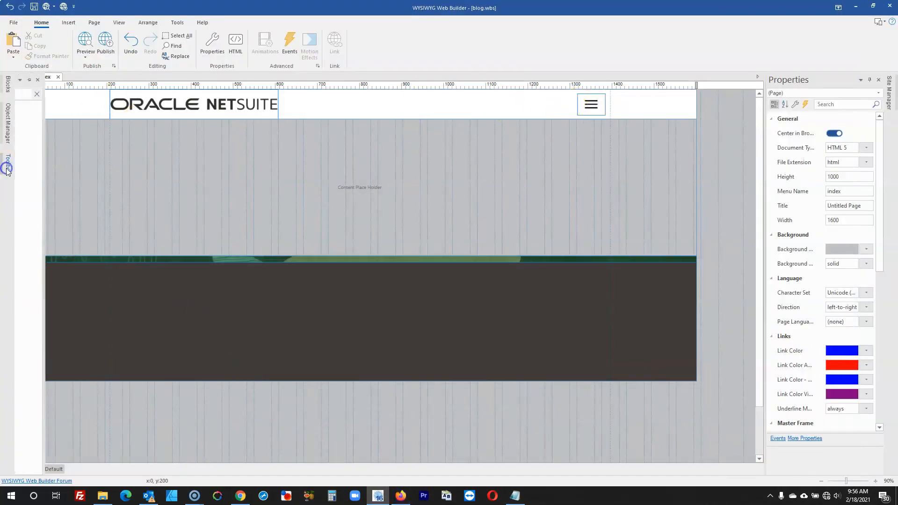
pyautogui.click(602, 114)
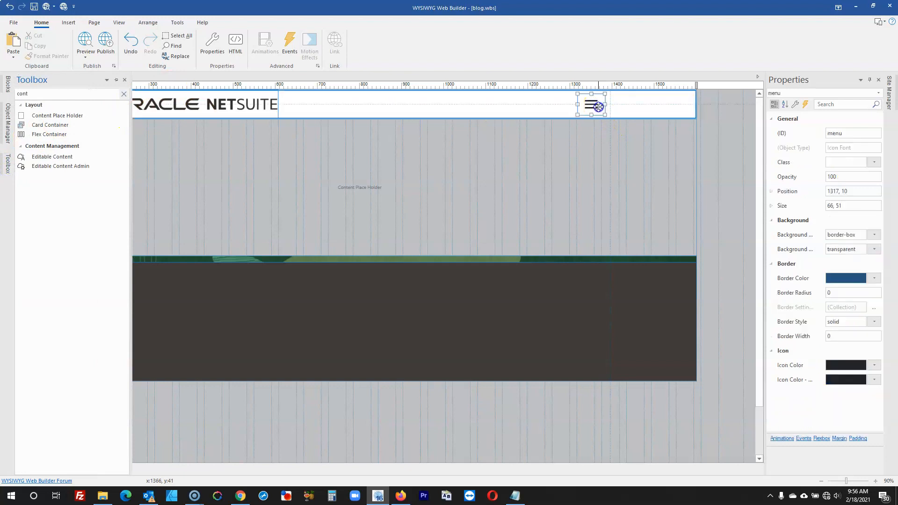
pyautogui.click(441, 381)
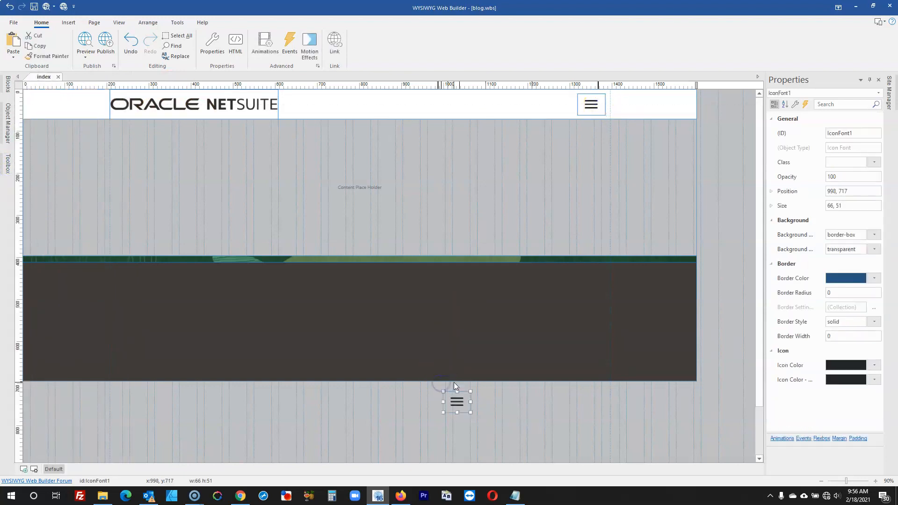
pyautogui.doubleClick(457, 401)
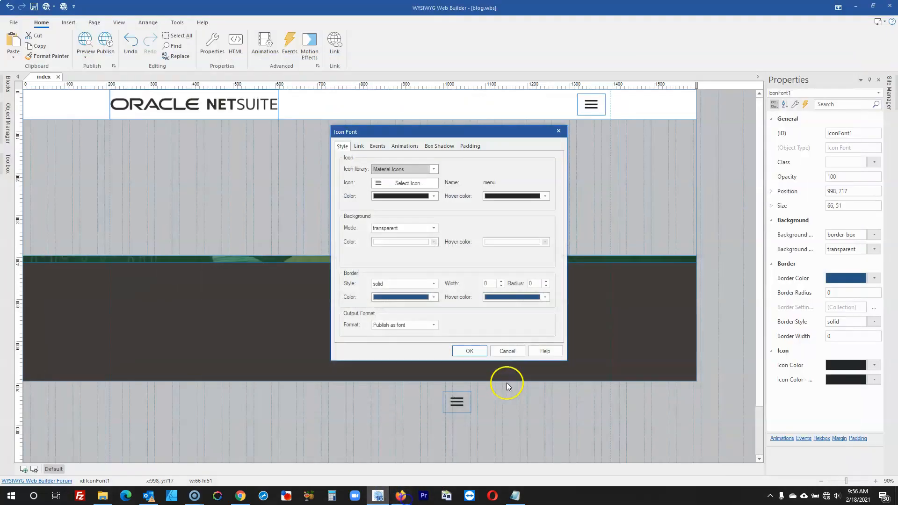
pyautogui.click(405, 183)
pyautogui.write('face')
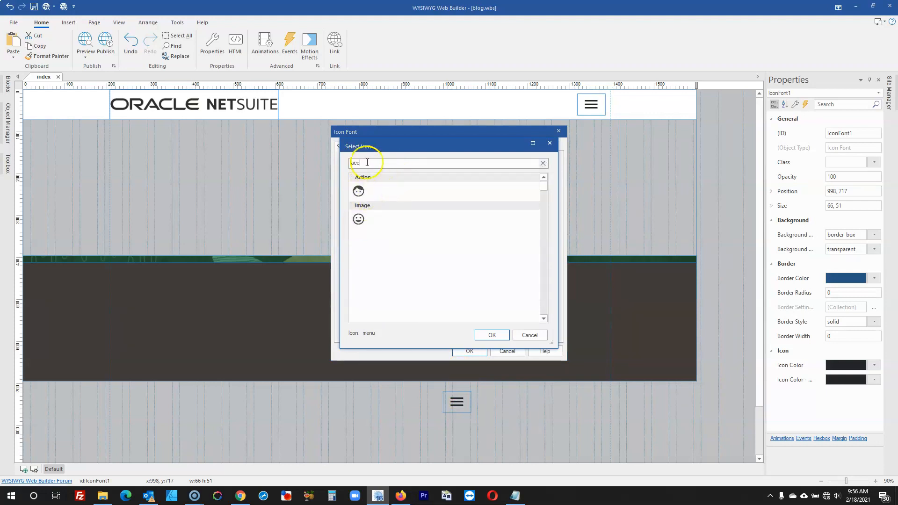
pyautogui.click(549, 143)
# - Switch the copied icon's library to FontAwesome and choose the facebook-f icon
pyautogui.click(407, 169)
pyautogui.click(397, 182)
pyautogui.click(395, 166)
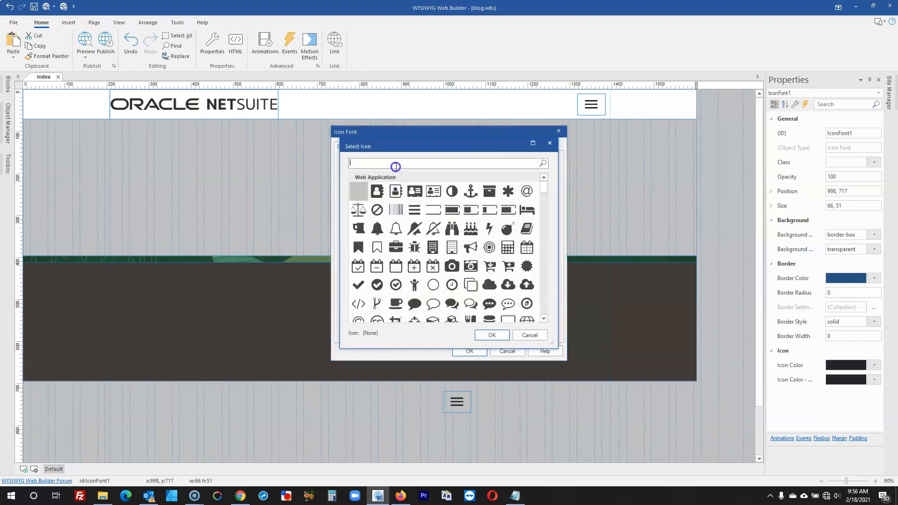
pyautogui.write('face')
pyautogui.click(358, 192)
pyautogui.click(376, 191)
pyautogui.click(506, 337)
pyautogui.click(469, 351)
# - Resize the Facebook icon below the footer to 25 by 25 pixels, using the original page's social icons as reference
pyautogui.click(479, 428)
pyautogui.click(445, 401)
pyautogui.moveTo(471, 413); pyautogui.dragTo(455, 409)
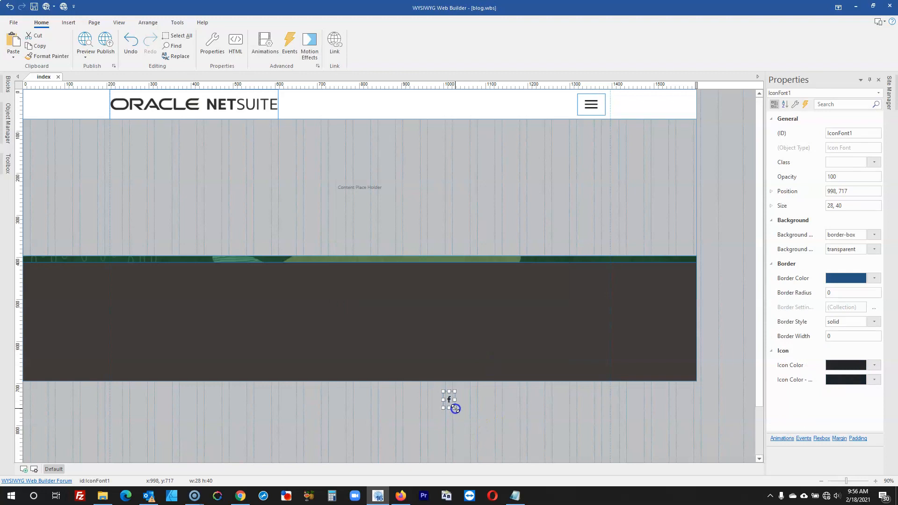
pyautogui.doubleClick(453, 399)
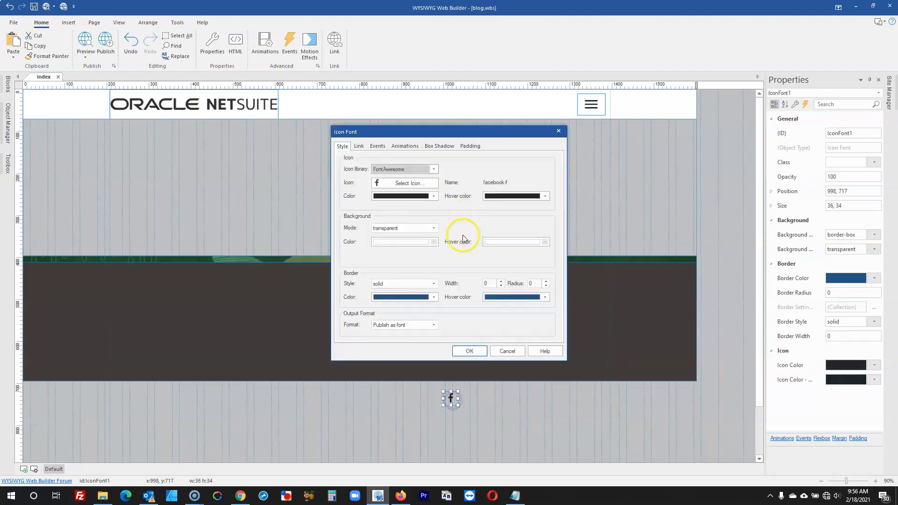
pyautogui.click(397, 496)
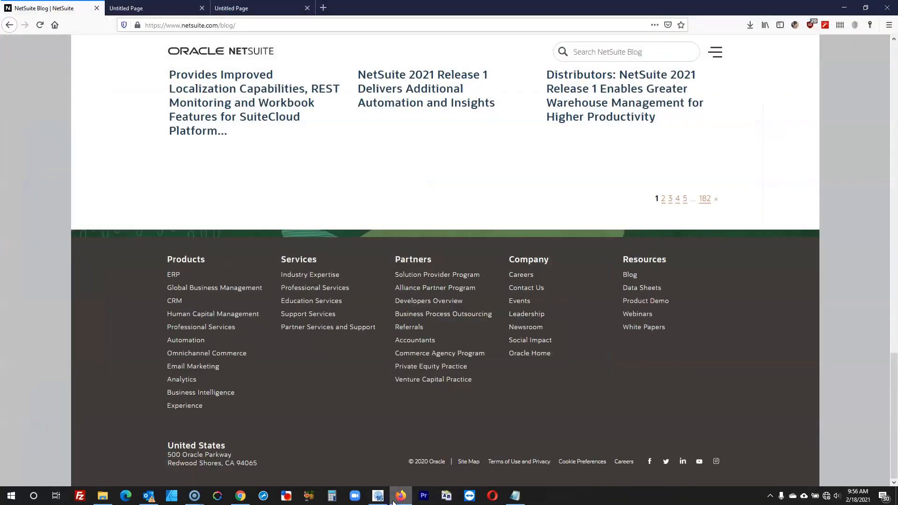
pyautogui.click(395, 498)
pyautogui.click(464, 352)
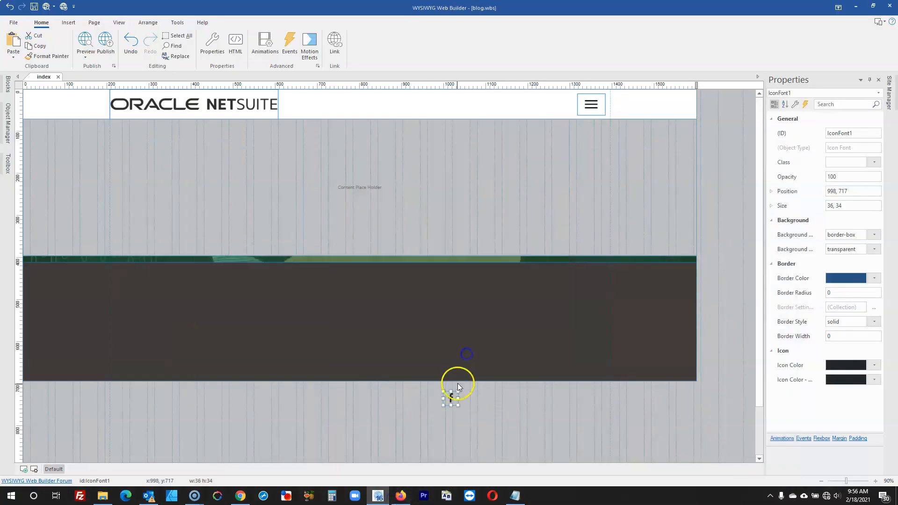
pyautogui.click(845, 206)
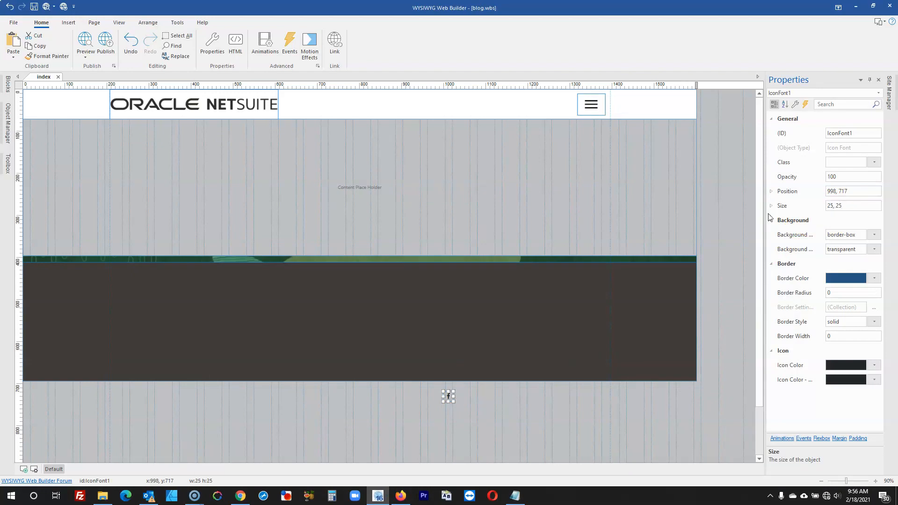
pyautogui.click(497, 420)
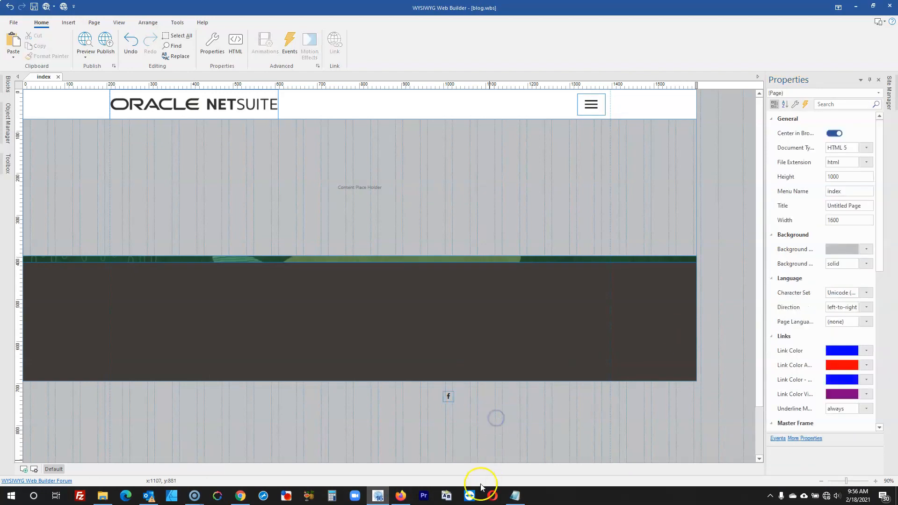
# - Set the Facebook icon's color and hover color to white, matching the original footer's social icons
pyautogui.click(402, 497)
pyautogui.click(408, 500)
pyautogui.click(448, 396)
pyautogui.doubleClick(448, 396)
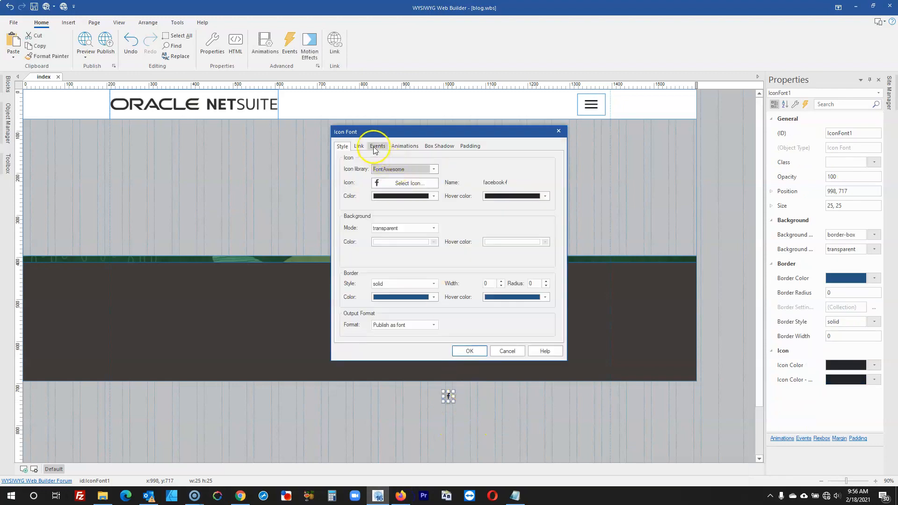
pyautogui.click(396, 193)
pyautogui.click(377, 279)
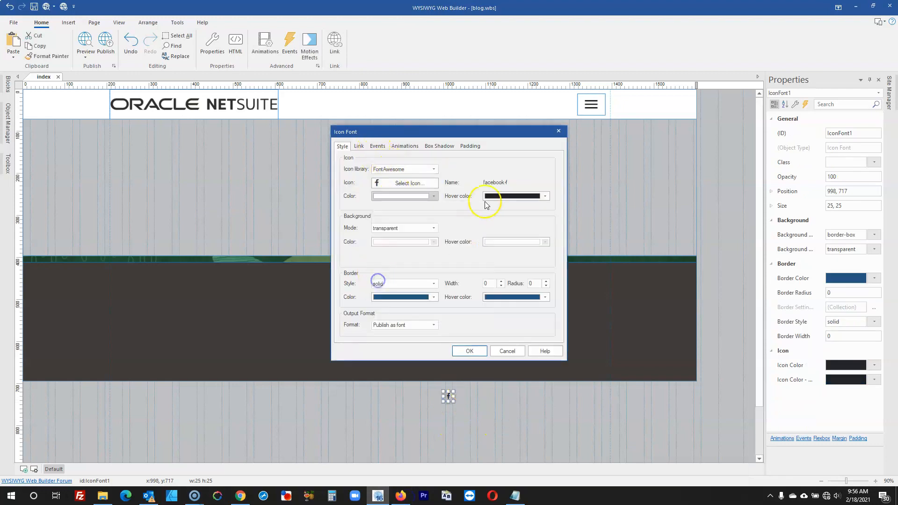
pyautogui.click(489, 196)
pyautogui.click(487, 300)
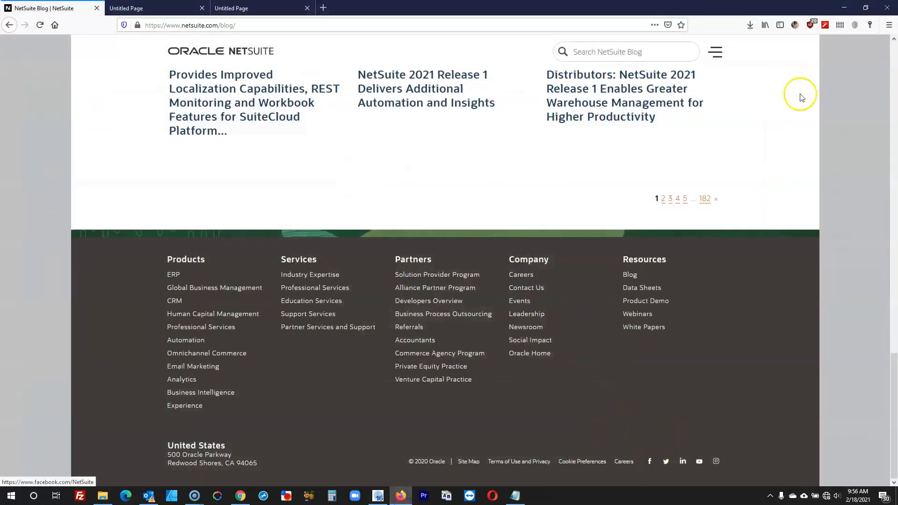
pyautogui.click(844, 8)
pyautogui.click(470, 352)
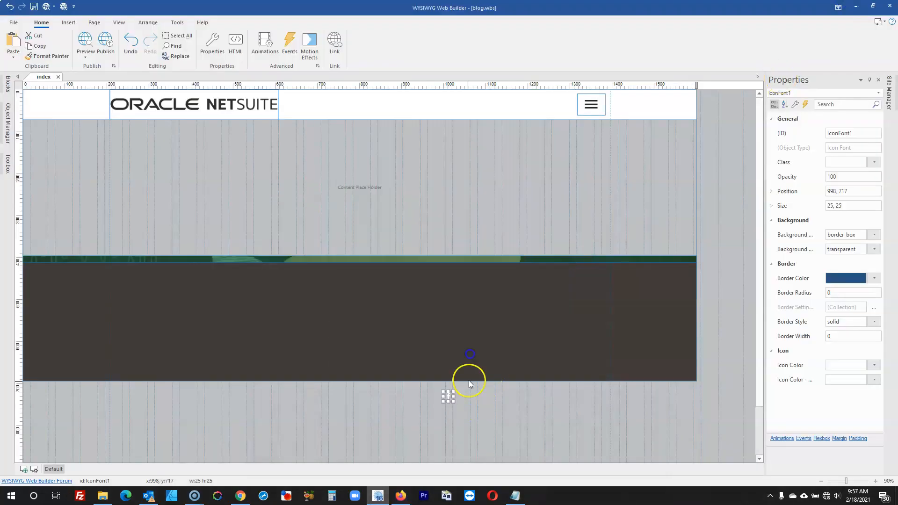
# - Move the Facebook icon into the lower right part of the dark footer, using the original footer as reference
pyautogui.moveTo(446, 397); pyautogui.dragTo(529, 366)
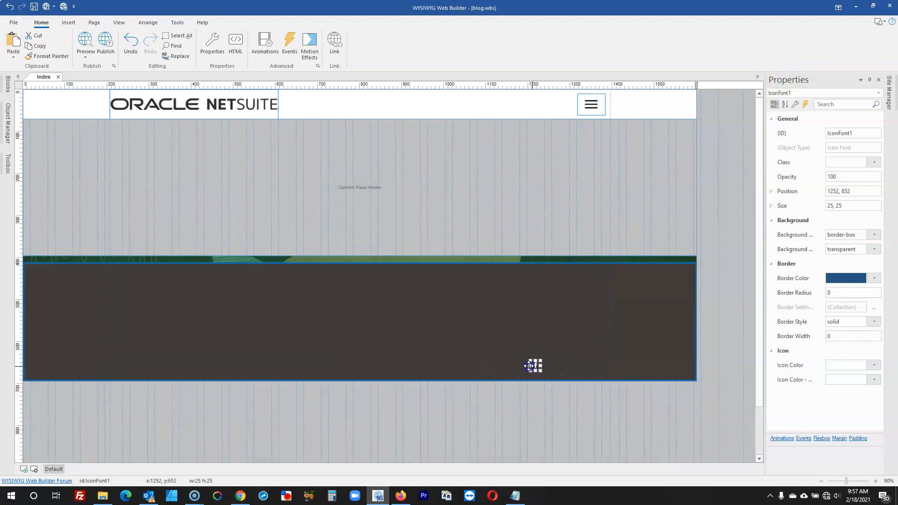
pyautogui.click(403, 498)
pyautogui.click(403, 498)
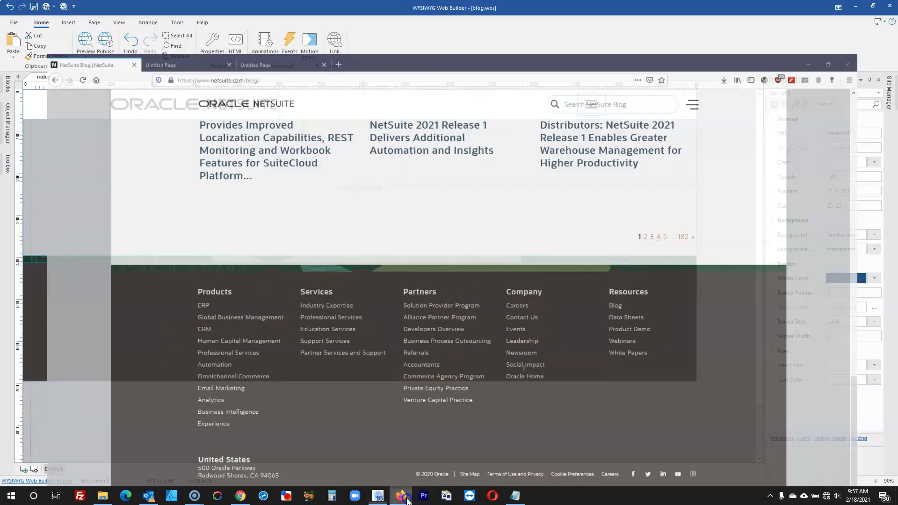
# - Paste a copy of the icon just right of Facebook and change it to the FontAwesome twitter icon
pyautogui.hotkey('ctrl', 'v')
pyautogui.doubleClick(542, 368)
pyautogui.click(411, 183)
pyautogui.click(397, 164)
pyautogui.write('tw')
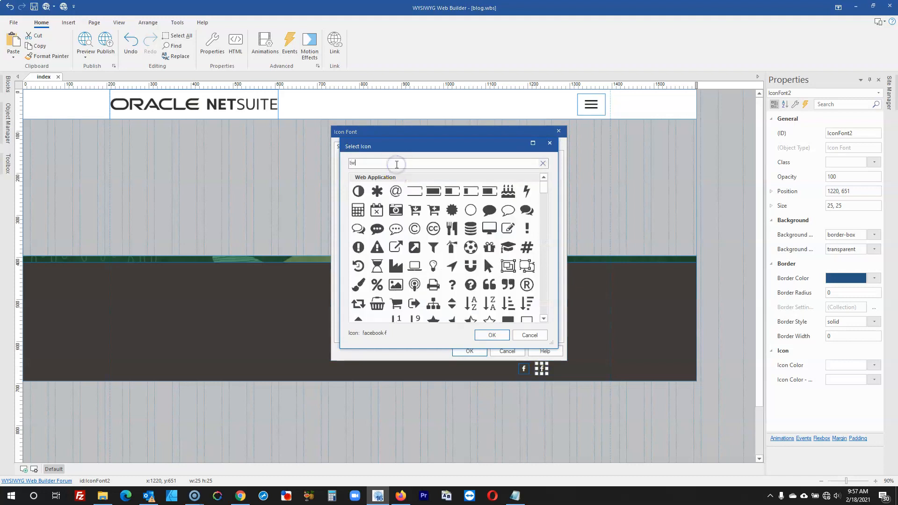
pyautogui.click(378, 218)
pyautogui.click(489, 335)
pyautogui.click(470, 351)
# - After checking the original's icon order, paste a third icon beside Twitter and change it to the LinkedIn icon
pyautogui.click(401, 497)
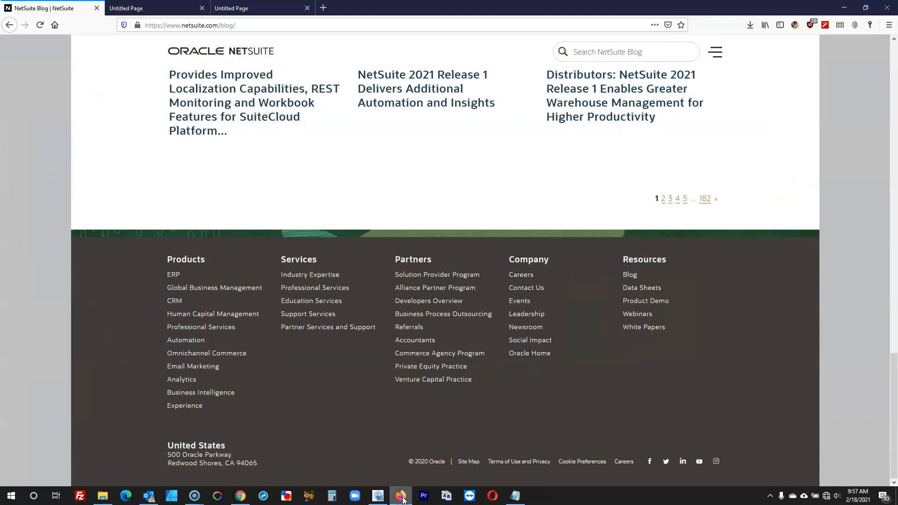
pyautogui.click(401, 497)
pyautogui.click(401, 497)
pyautogui.click(401, 496)
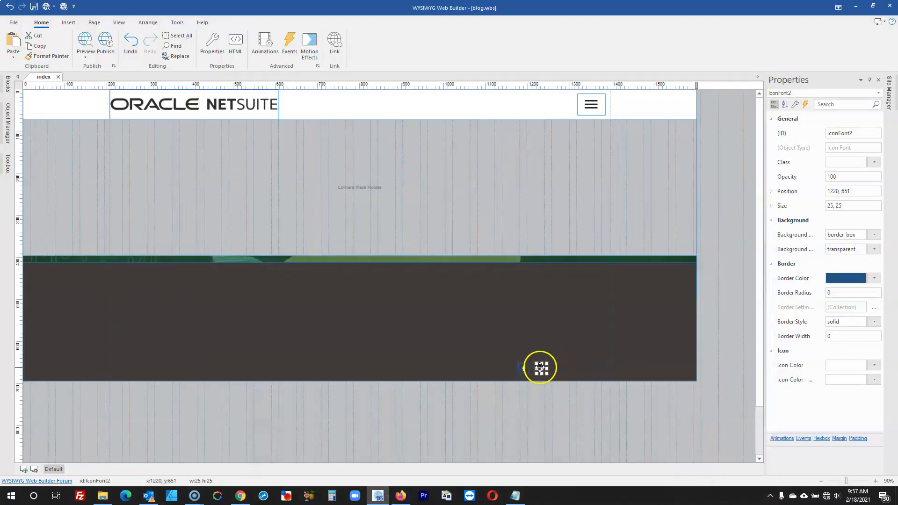
pyautogui.hotkey('ctrl', 'v')
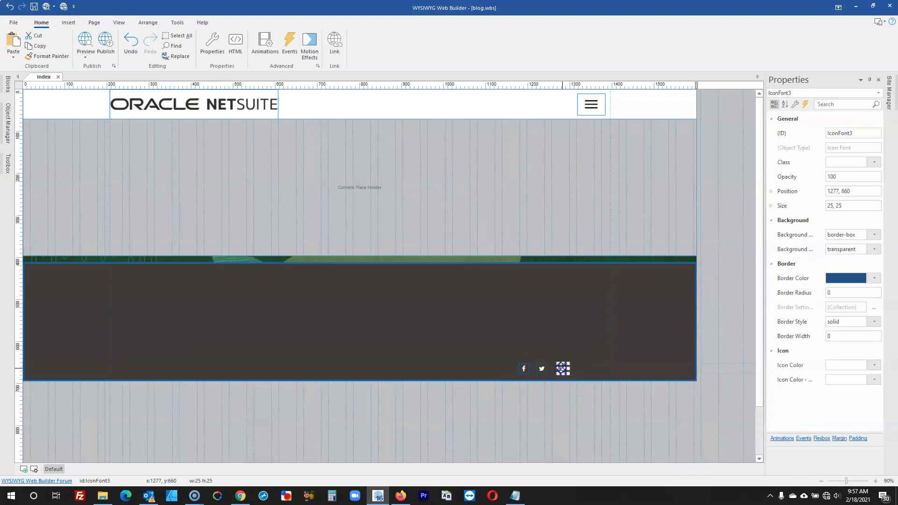
pyautogui.doubleClick(556, 367)
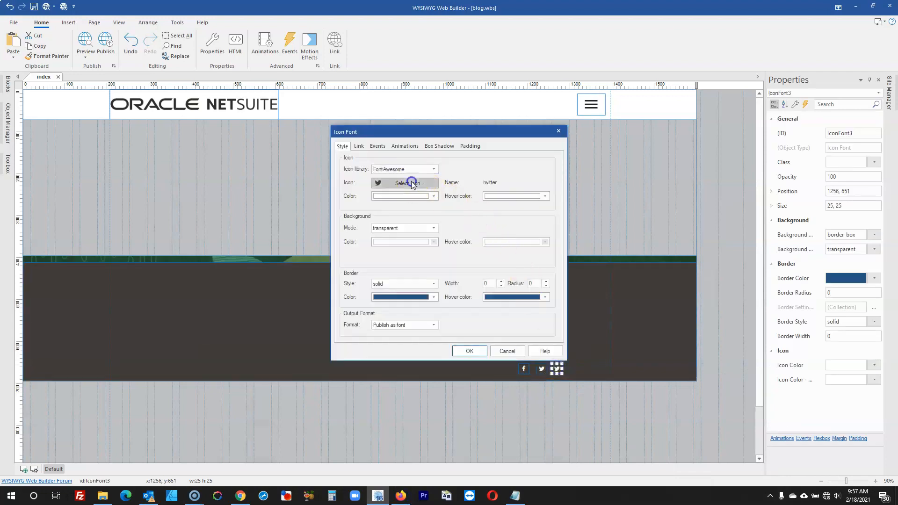
pyautogui.click(411, 181)
pyautogui.click(404, 165)
pyautogui.write('link')
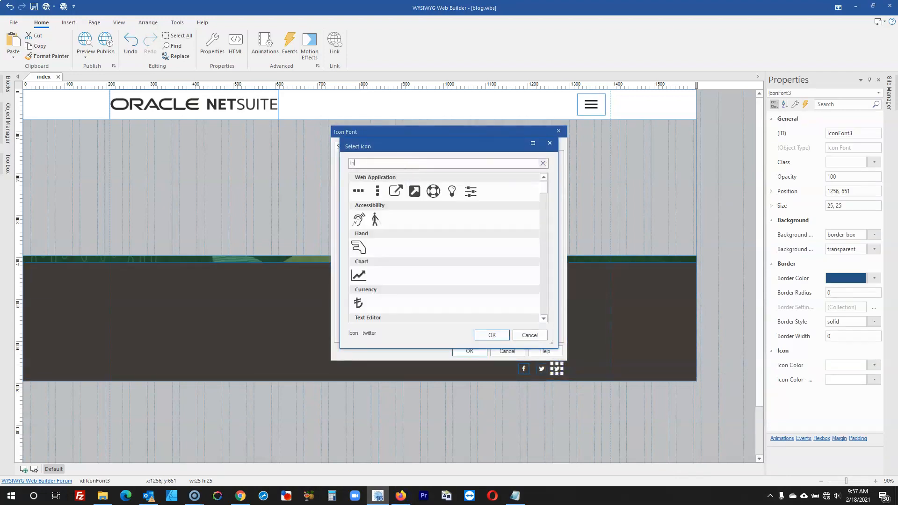
pyautogui.click(360, 246)
pyautogui.click(492, 335)
pyautogui.click(470, 351)
# - Place another icon copy just right of LinkedIn and change it to the youtube-play icon
pyautogui.moveTo(556, 368); pyautogui.dragTo(574, 370)
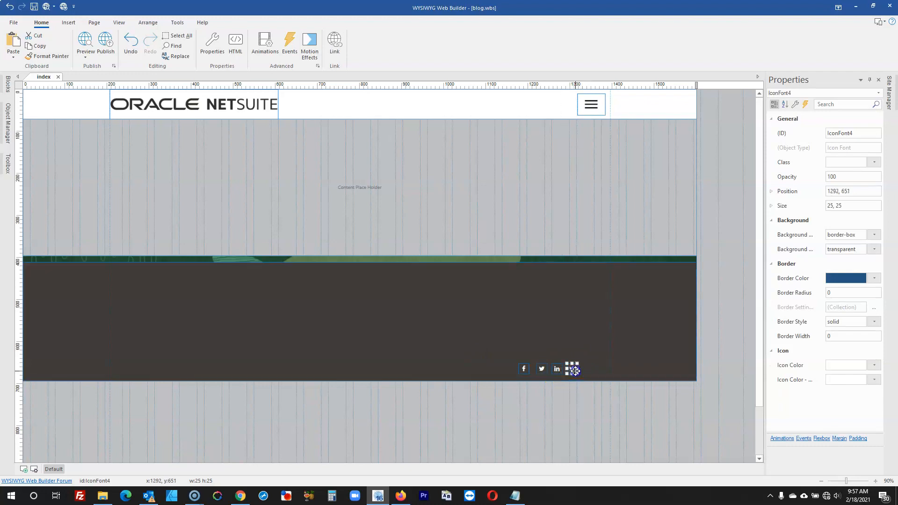
pyautogui.doubleClick(575, 370)
pyautogui.click(424, 183)
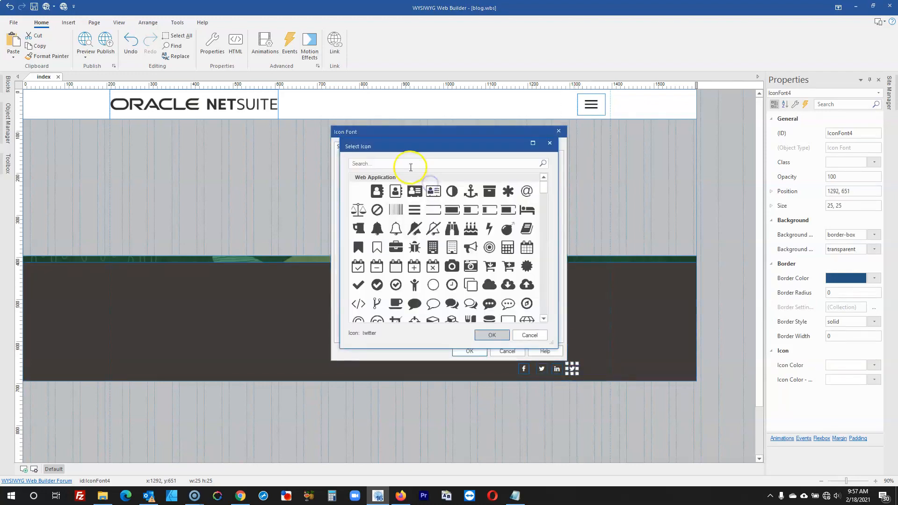
pyautogui.write('you')
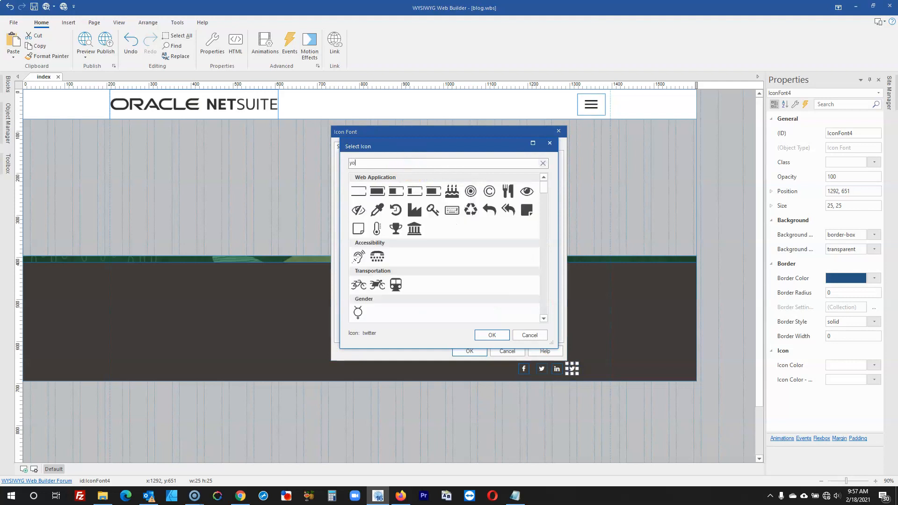
pyautogui.click(378, 194)
pyautogui.click(503, 339)
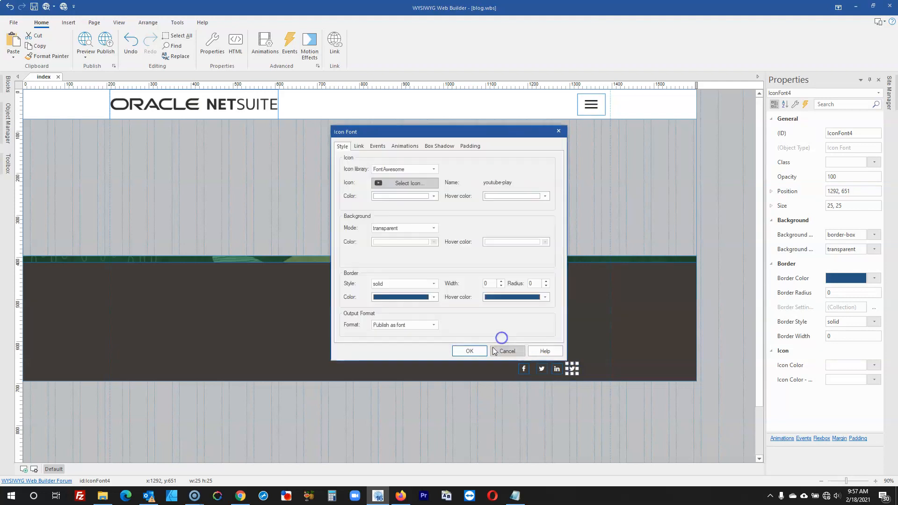
pyautogui.click(484, 352)
# - Place a fifth icon copy near the footer's right content guide, level with the others, and change it to the Instagram icon
pyautogui.click(403, 496)
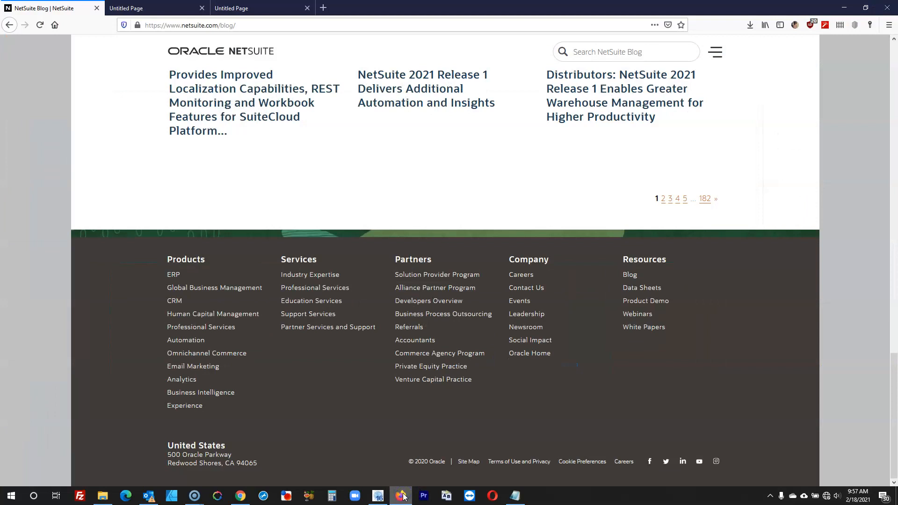
pyautogui.click(403, 495)
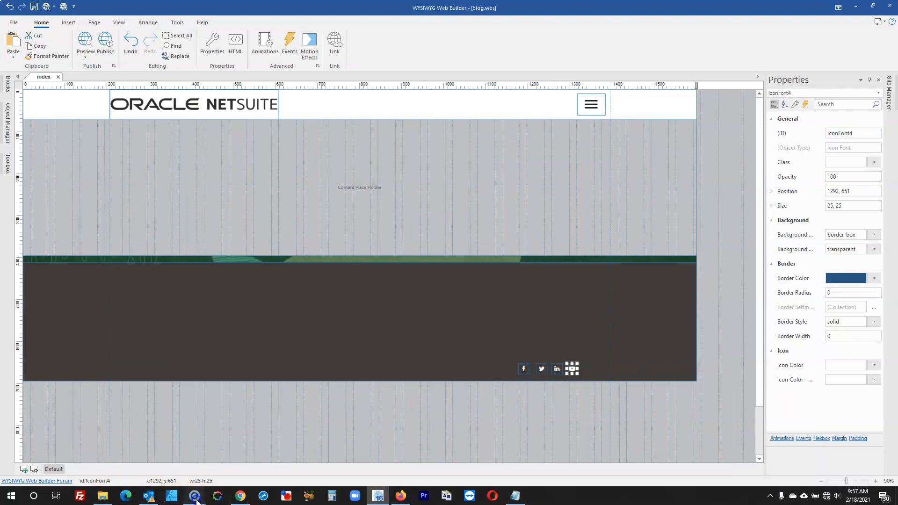
pyautogui.click(173, 460)
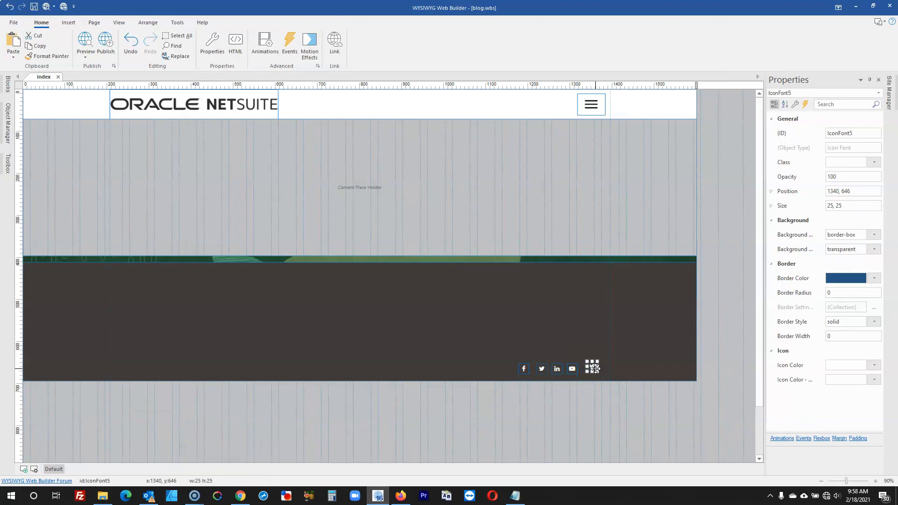
pyautogui.moveTo(594, 369); pyautogui.dragTo(596, 372)
pyautogui.doubleClick(600, 370)
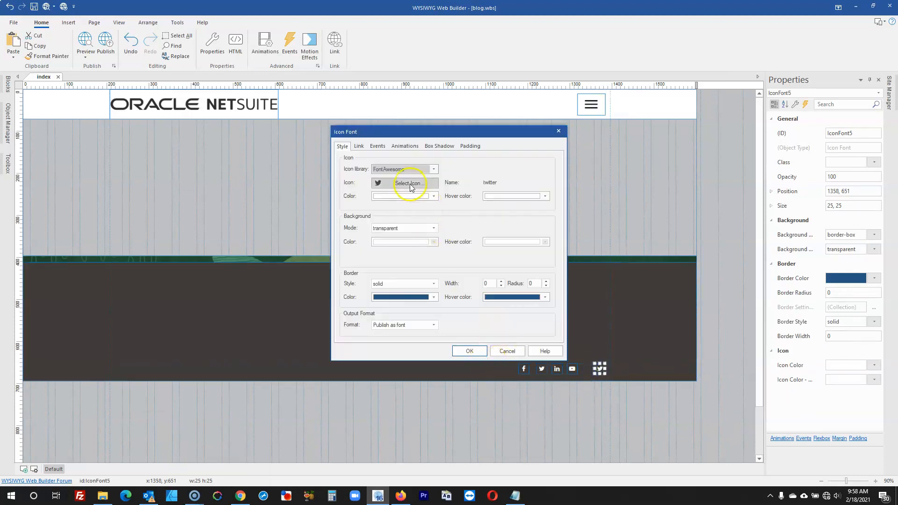
pyautogui.click(402, 496)
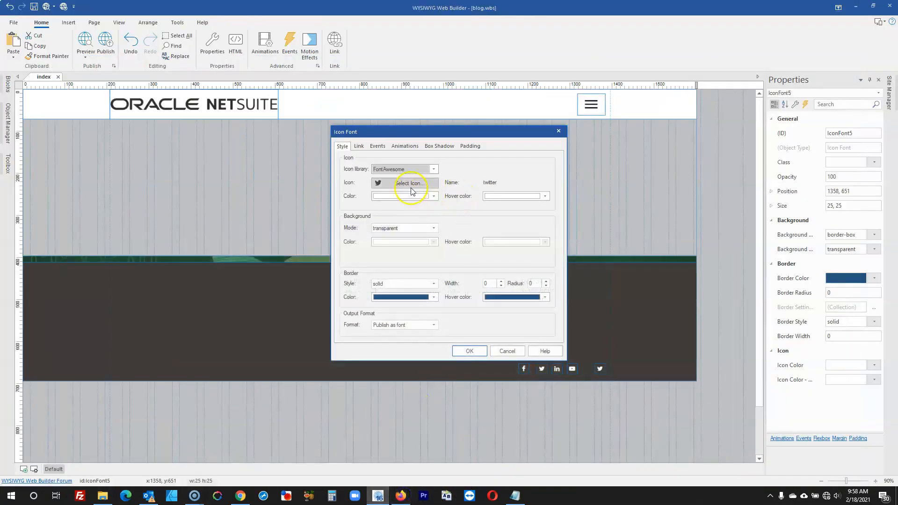
pyautogui.click(407, 183)
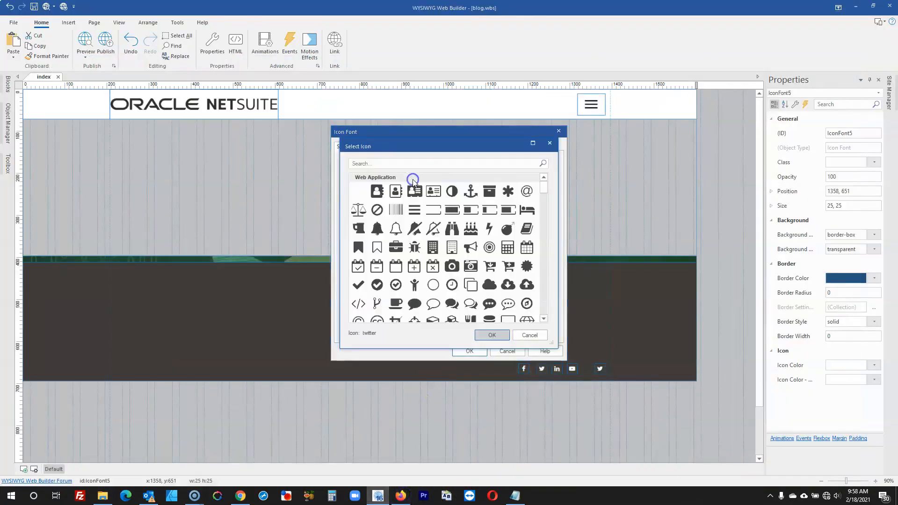
pyautogui.click(455, 161)
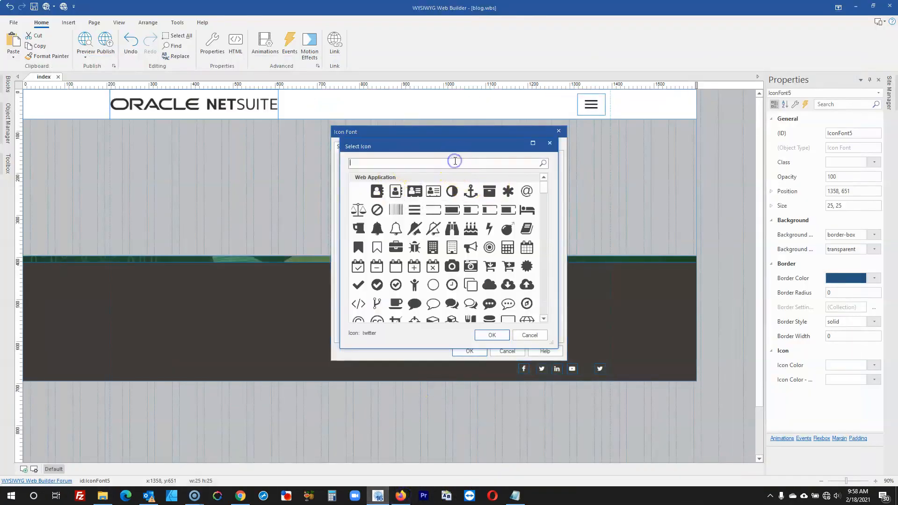
pyautogui.write('inst')
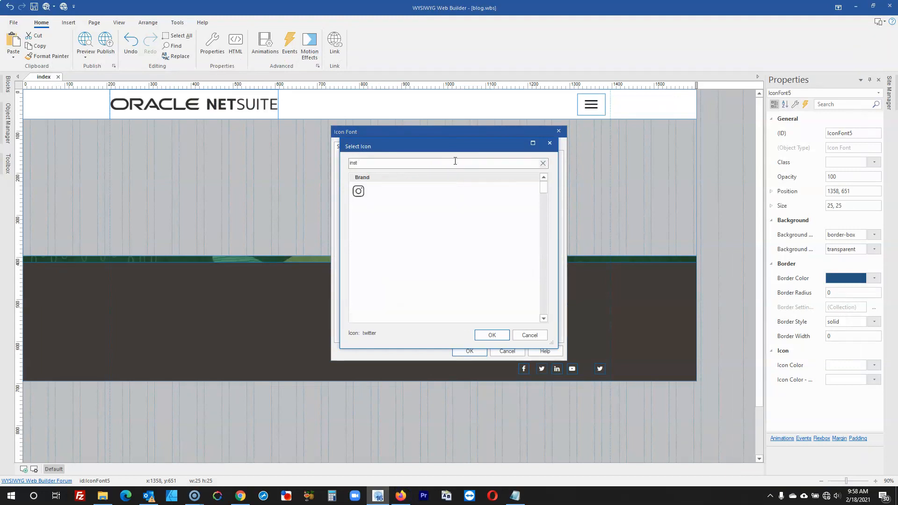
pyautogui.click(358, 191)
pyautogui.click(490, 335)
pyautogui.click(476, 352)
pyautogui.click(599, 416)
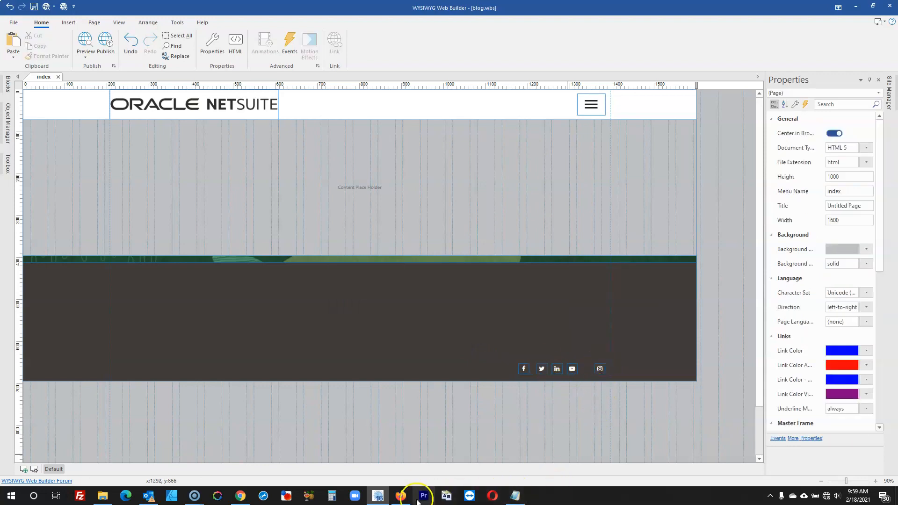
# - Compare the icon spacing with the original footer and shift the Facebook, Twitter, LinkedIn and YouTube icons together toward Instagram
pyautogui.click(401, 496)
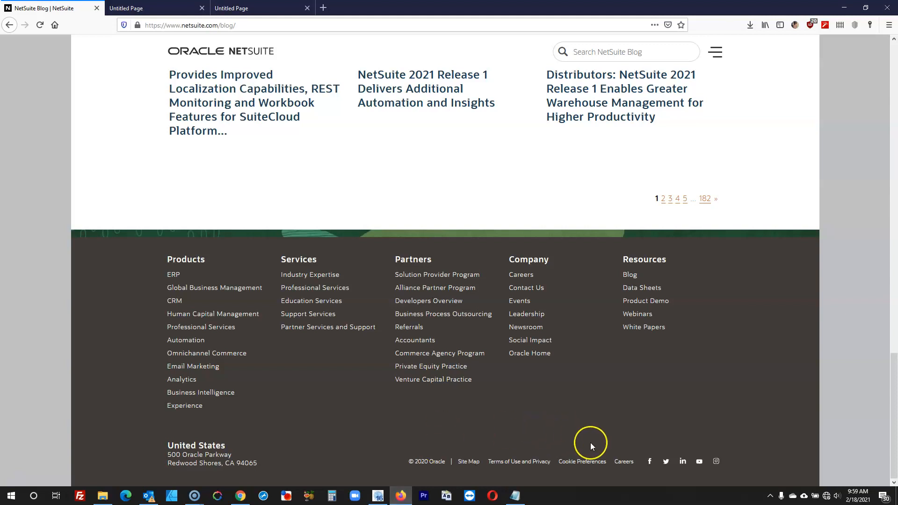
pyautogui.click(378, 497)
pyautogui.click(667, 421)
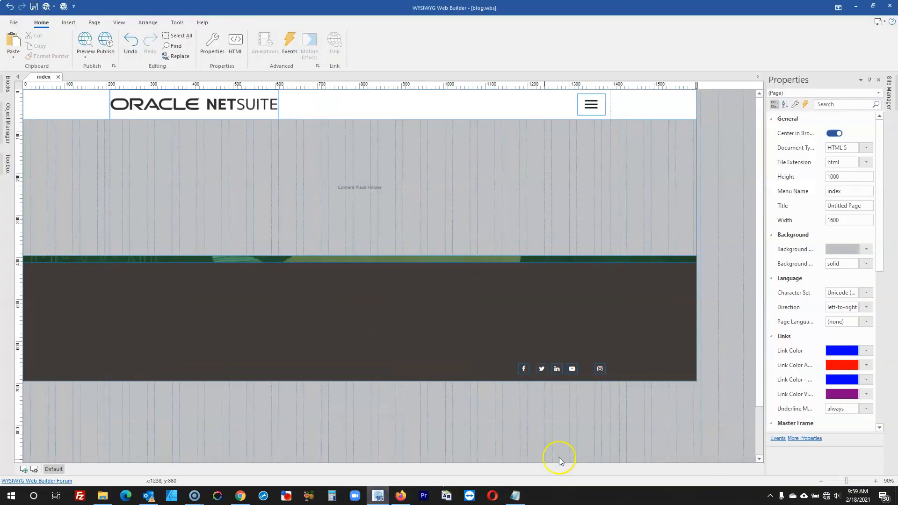
pyautogui.click(395, 498)
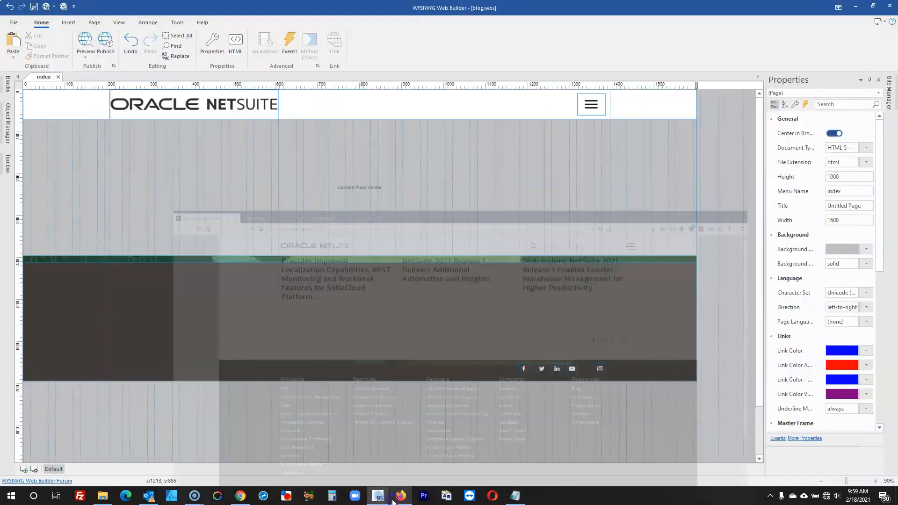
pyautogui.click(563, 368)
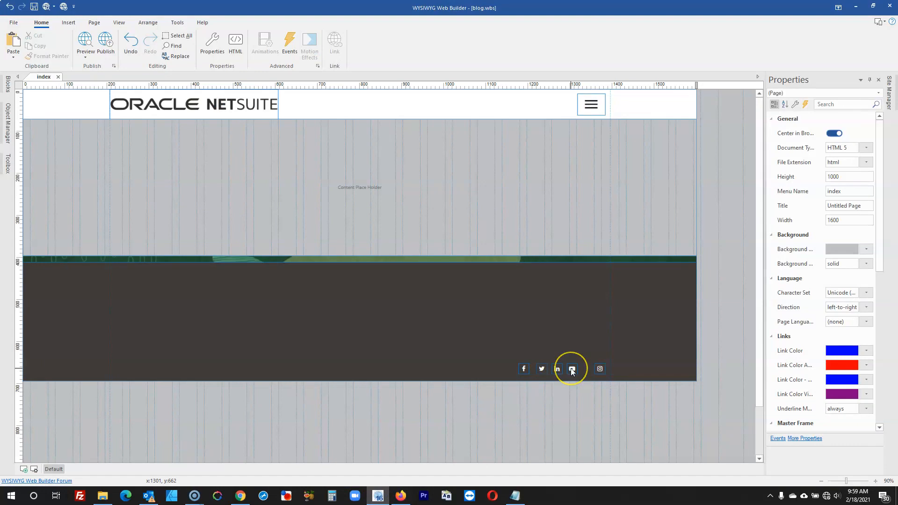
pyautogui.click(572, 369)
pyautogui.keyDown('shift'); pyautogui.click(560, 371); pyautogui.keyUp('shift')
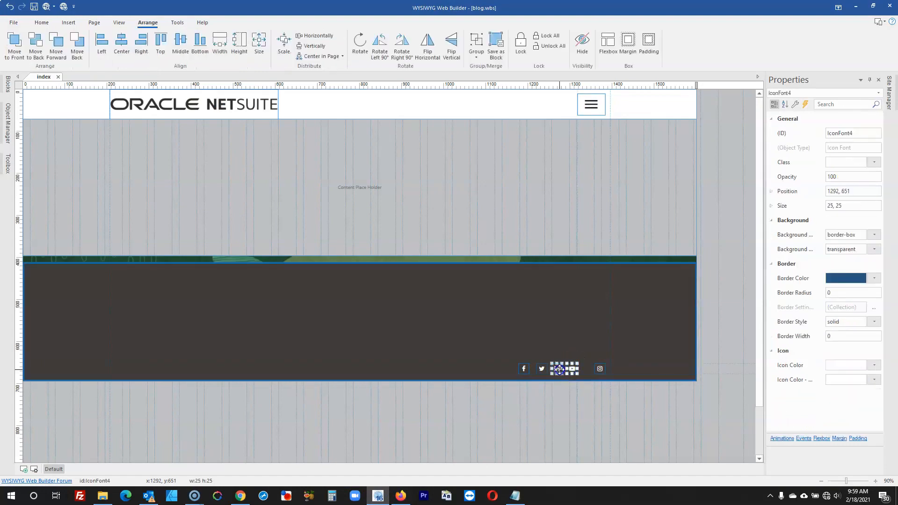
pyautogui.keyDown('shift'); pyautogui.click(545, 370); pyautogui.keyUp('shift')
pyautogui.keyDown('shift'); pyautogui.click(524, 371); pyautogui.keyUp('shift')
pyautogui.moveTo(524, 371); pyautogui.dragTo(534, 372)
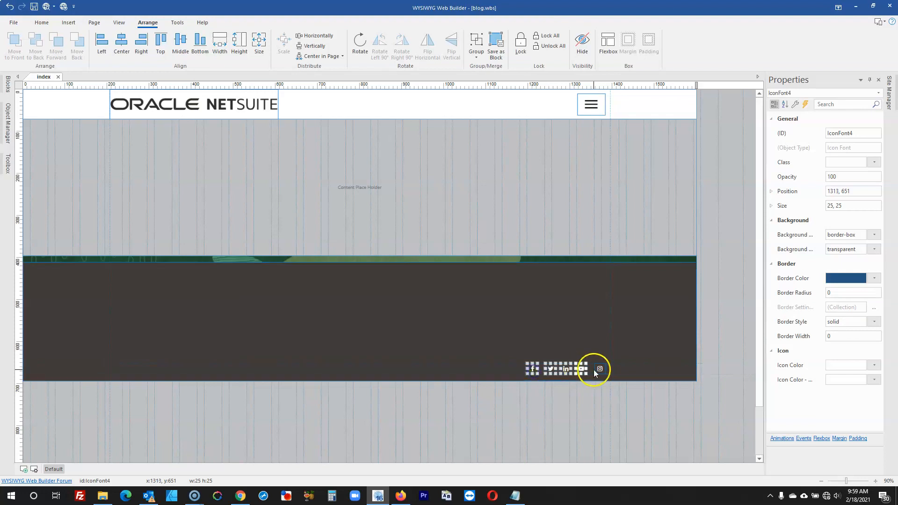
# - Nudge the four icons slightly further right and distribute all five social icons evenly in the horizontal direction
pyautogui.press('Right')
pyautogui.press('Right')
pyautogui.press('Right')
pyautogui.press('Right')
pyautogui.keyDown('shift'); pyautogui.click(600, 370); pyautogui.keyUp('shift')
pyautogui.click(306, 36)
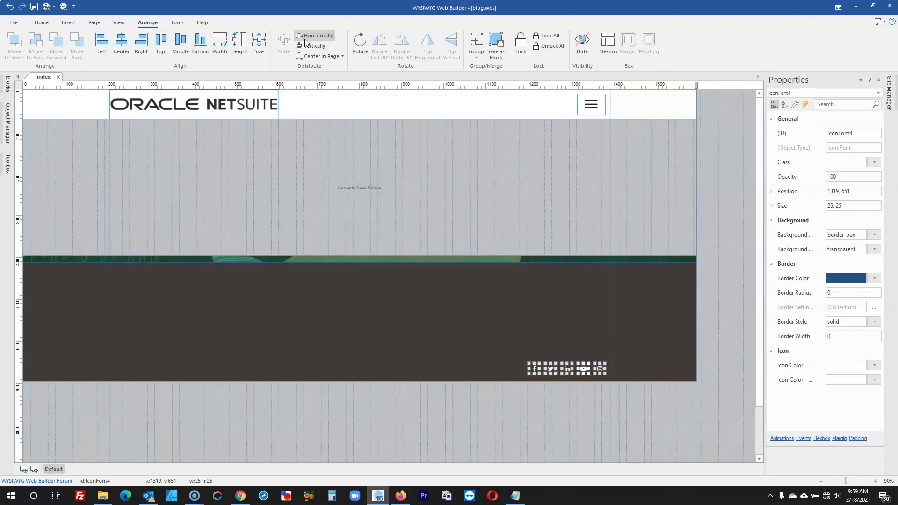
# - Check the original footer's bottom links and place a CSS Menu about 336 px wide just below the dark footer
pyautogui.click(397, 500)
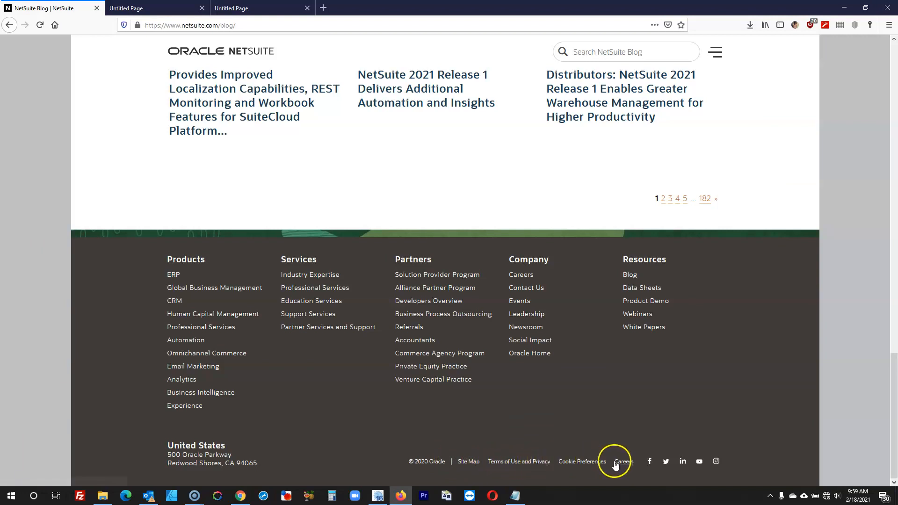
pyautogui.click(383, 501)
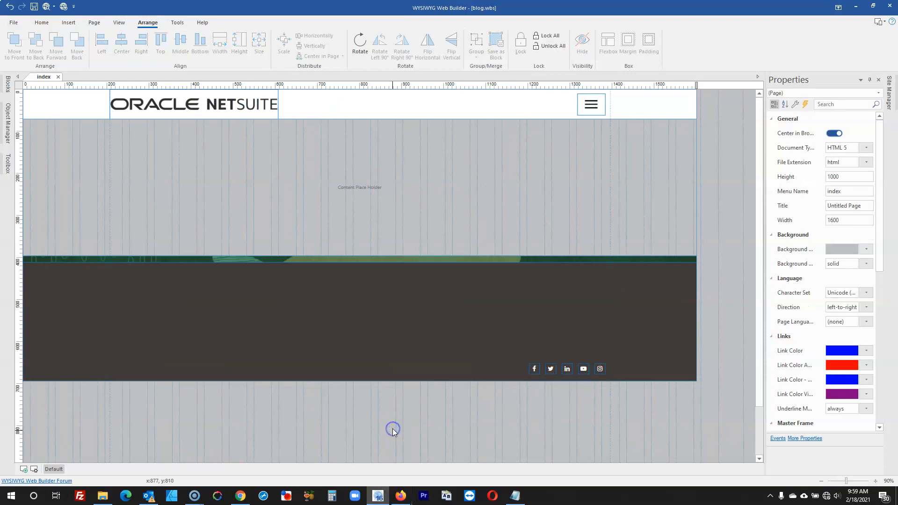
pyautogui.click(392, 495)
pyautogui.click(395, 496)
pyautogui.click(7, 161)
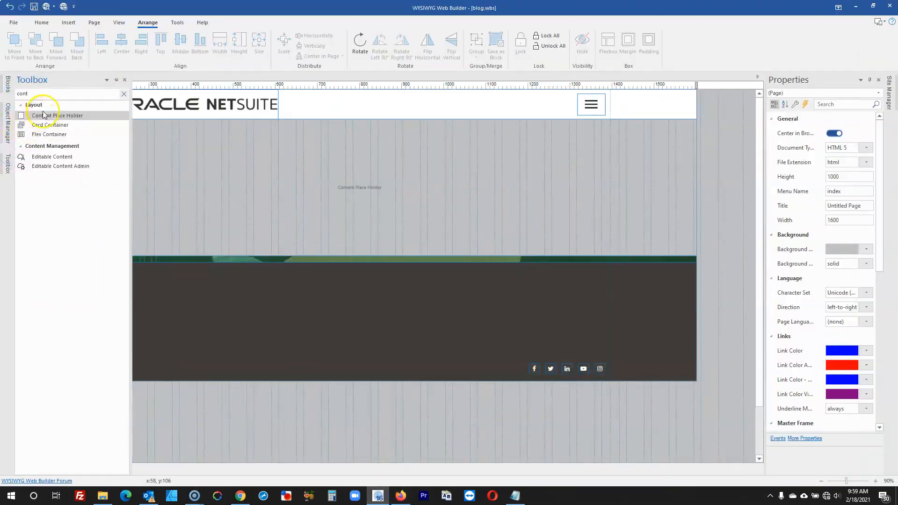
pyautogui.click(8, 84)
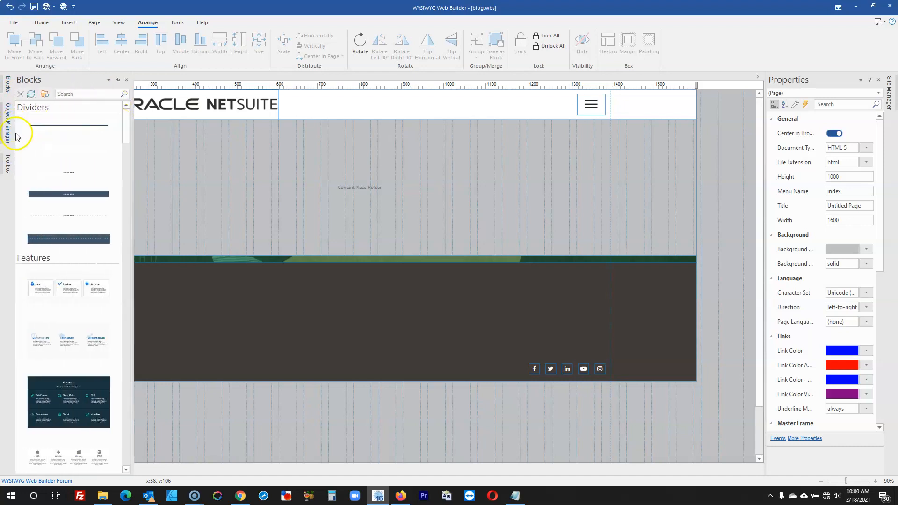
pyautogui.click(8, 164)
pyautogui.write('css')
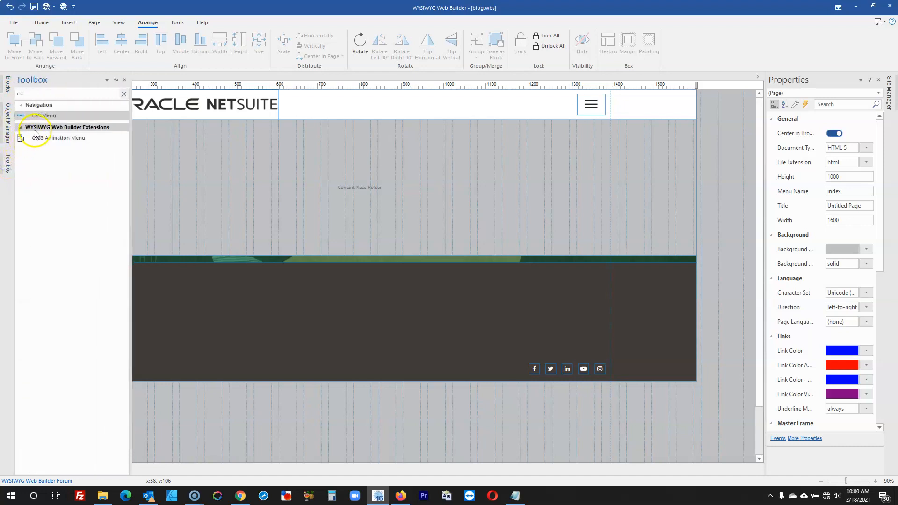
pyautogui.moveTo(229, 363); pyautogui.dragTo(229, 386)
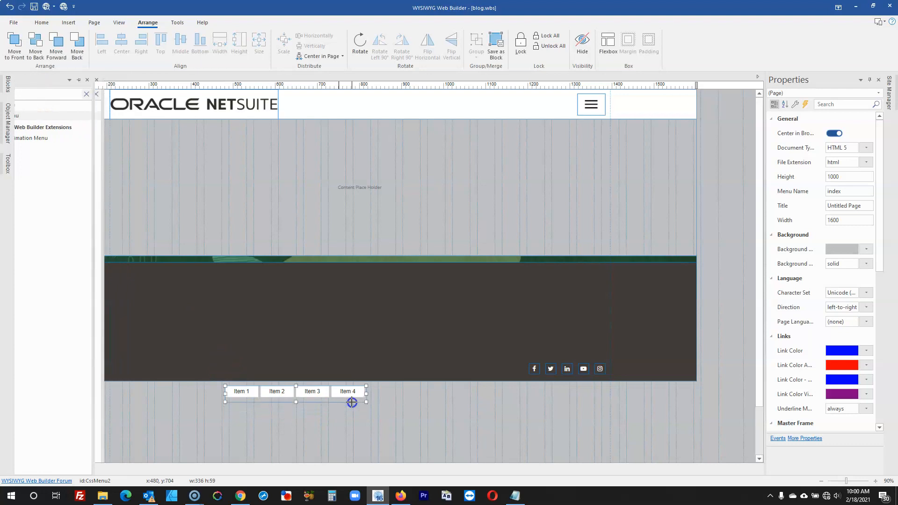
# - Copy the Site Map through Careers footer links from the original site into Notepad, placing each on its own line
pyautogui.click(400, 496)
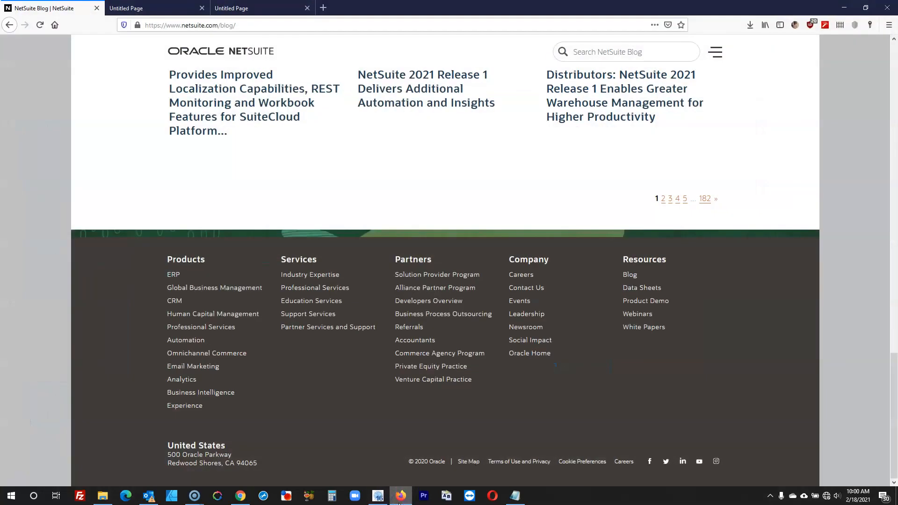
pyautogui.click(400, 496)
pyautogui.click(401, 495)
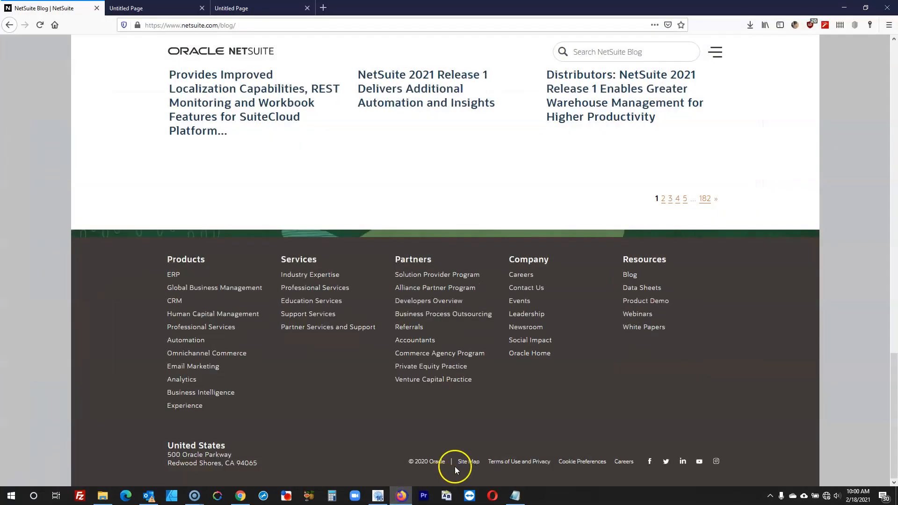
pyautogui.moveTo(455, 461); pyautogui.dragTo(636, 468)
pyautogui.hotkey('ctrl', 'c')
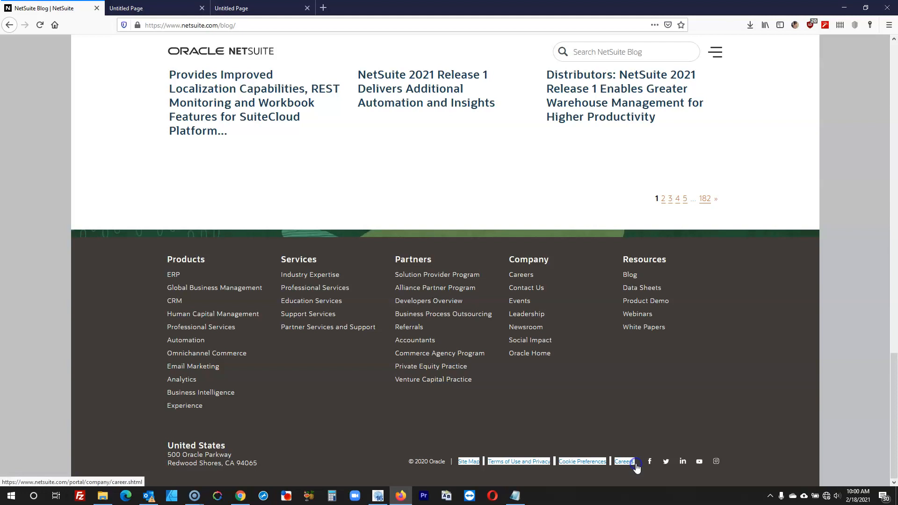
pyautogui.click(515, 495)
pyautogui.hotkey('ctrl', 'v')
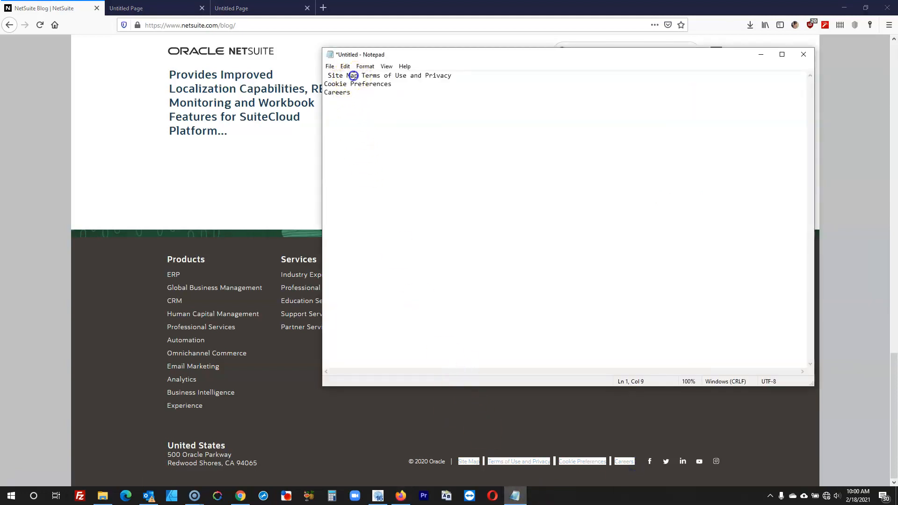
pyautogui.press('Return')
pyautogui.press('Delete')
# - Copy Site Map from Notepad and use it as the text of the footer menu's first item
pyautogui.click(328, 75)
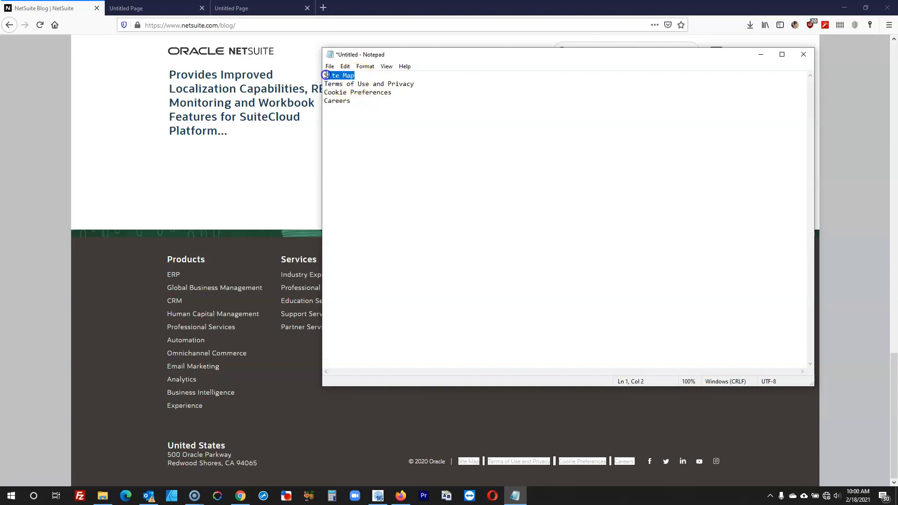
pyautogui.click(378, 496)
pyautogui.doubleClick(330, 387)
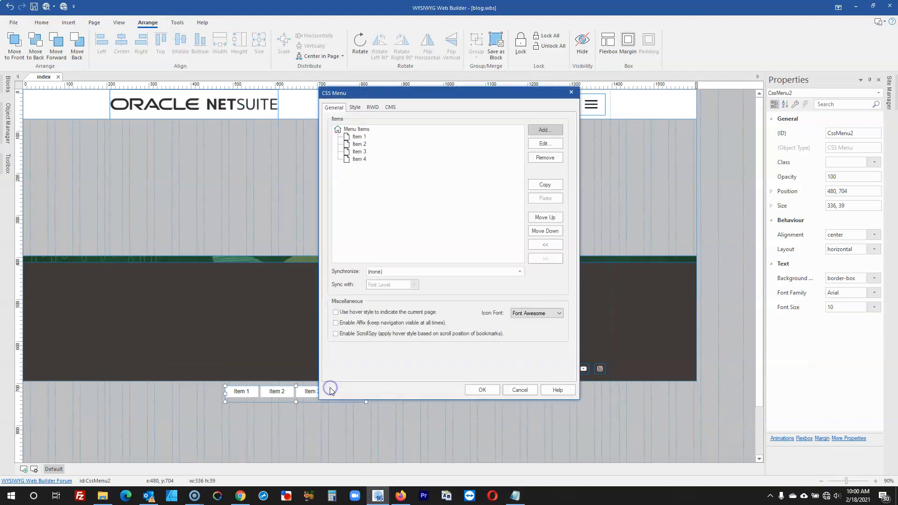
pyautogui.doubleClick(364, 137)
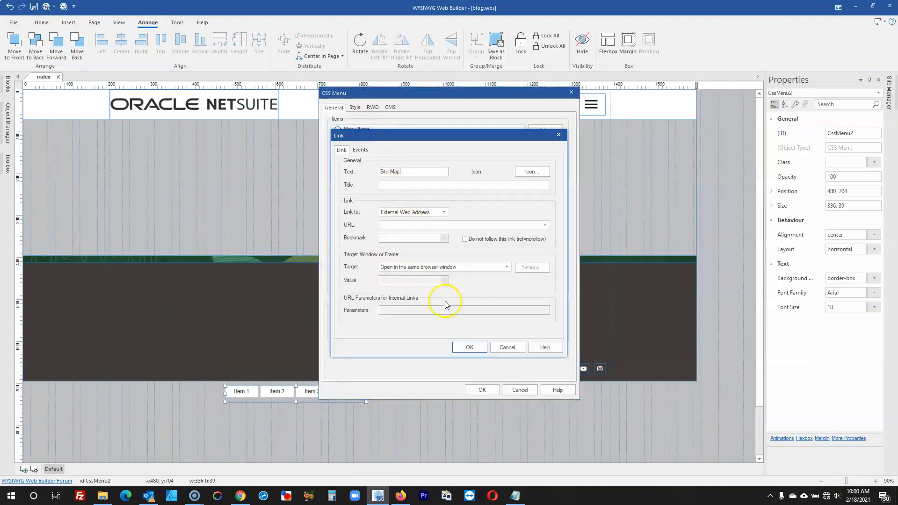
pyautogui.click(469, 347)
# - Cut Terms of Use and Privacy from Notepad and paste it as the second menu item's text
pyautogui.click(515, 496)
pyautogui.moveTo(414, 84); pyautogui.dragTo(334, 86)
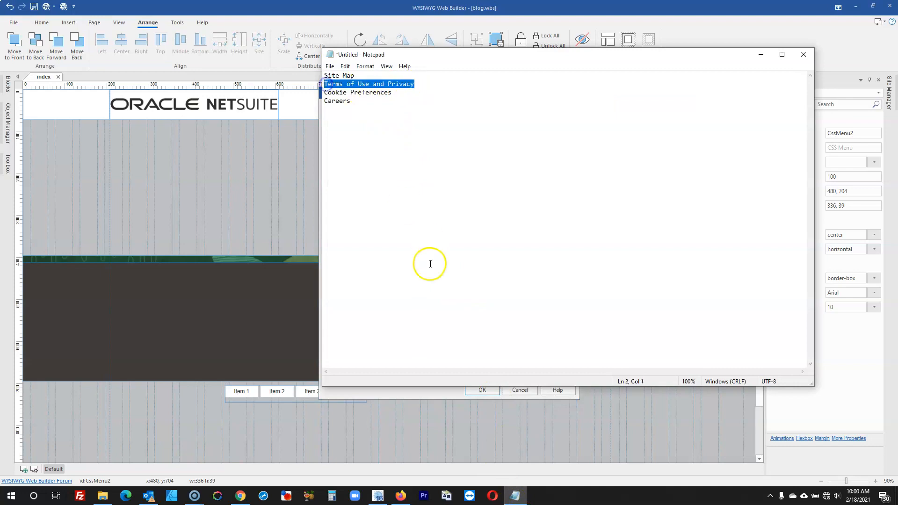
pyautogui.hotkey('ctrl', 'x')
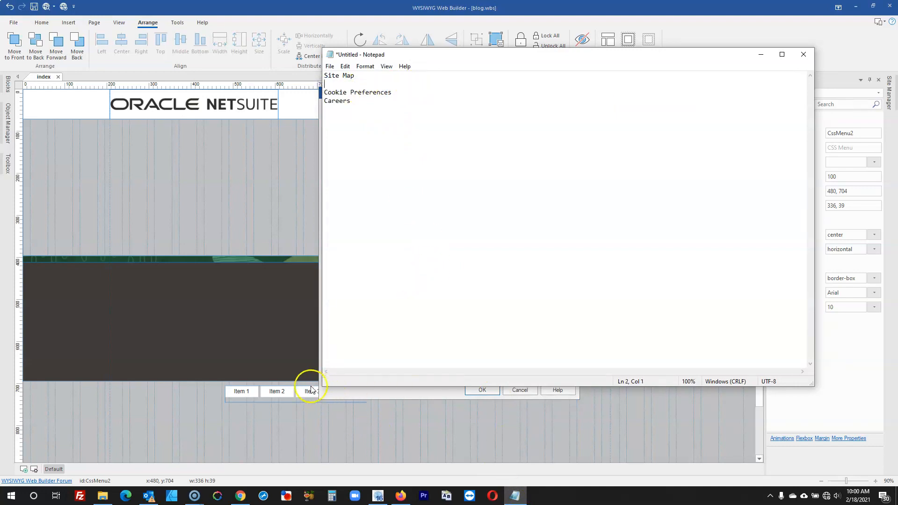
pyautogui.click(321, 403)
pyautogui.doubleClick(352, 144)
pyautogui.hotkey('ctrl', 'v')
# - Confirm the second item, cut Cookie Preferences from Notepad and paste it as the third menu item's text
pyautogui.click(515, 495)
pyautogui.moveTo(392, 92); pyautogui.dragTo(327, 91)
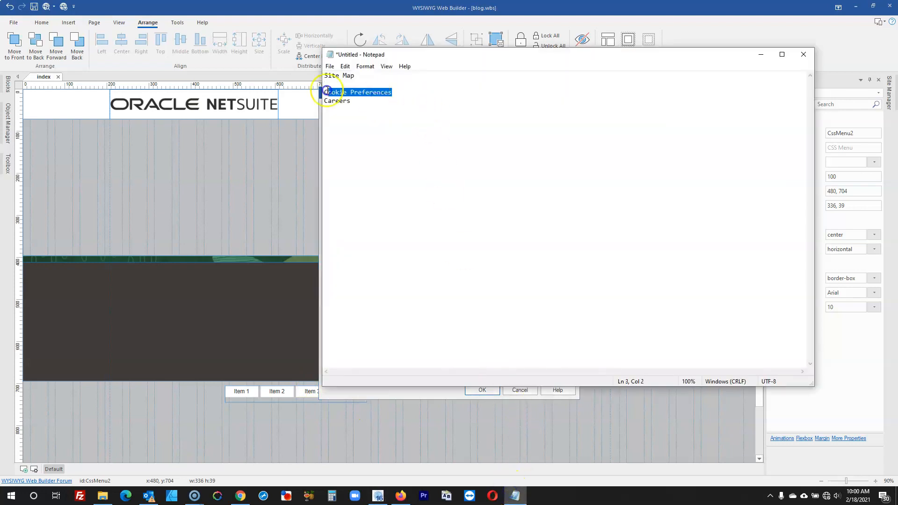
pyautogui.hotkey('ctrl', 'x')
pyautogui.click(351, 396)
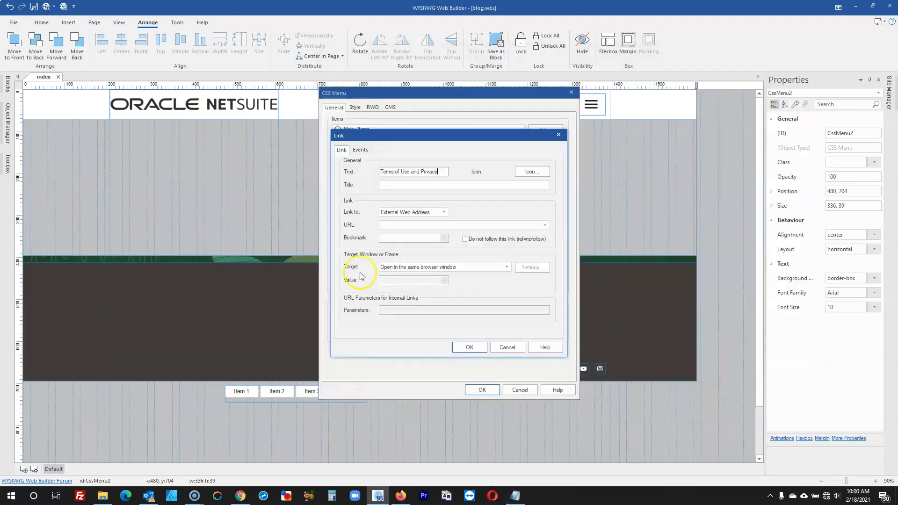
pyautogui.click(482, 347)
pyautogui.doubleClick(359, 151)
pyautogui.hotkey('ctrl', 'v')
pyautogui.click(482, 347)
# - Cut Careers from Notepad and paste it as the fourth menu item's text
pyautogui.click(515, 495)
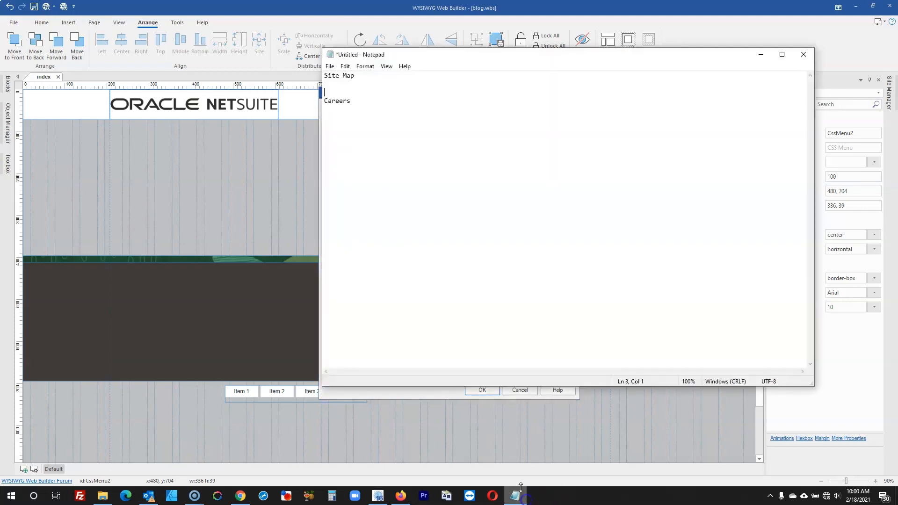
pyautogui.moveTo(354, 100); pyautogui.dragTo(322, 101)
pyautogui.hotkey('ctrl', 'x')
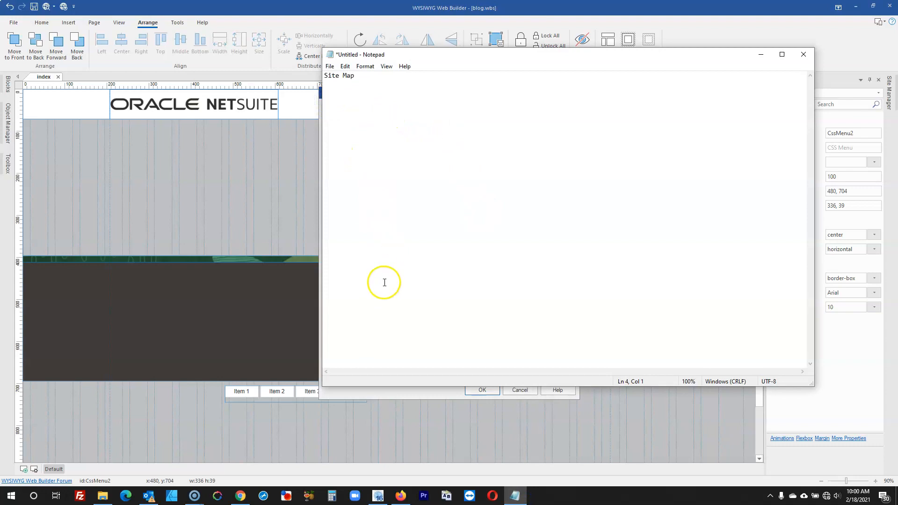
pyautogui.click(401, 392)
pyautogui.doubleClick(369, 160)
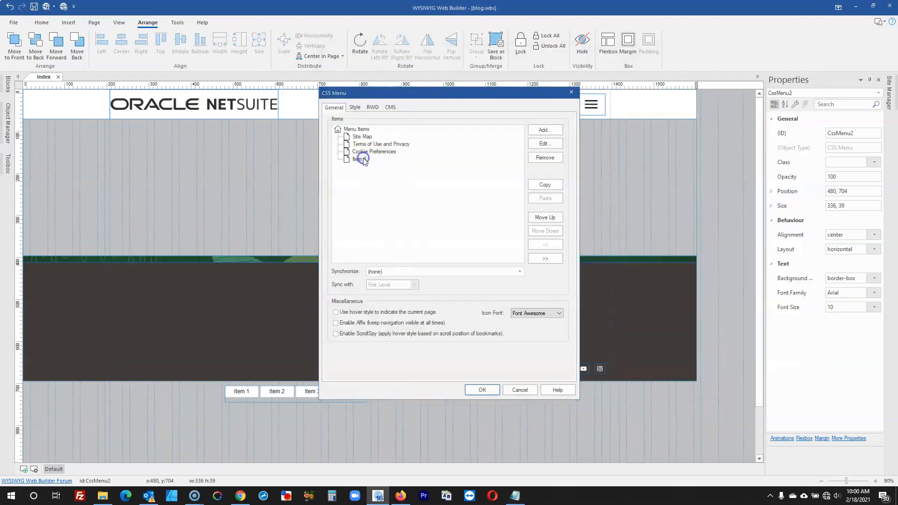
pyautogui.hotkey('ctrl', 'v')
pyautogui.click(468, 347)
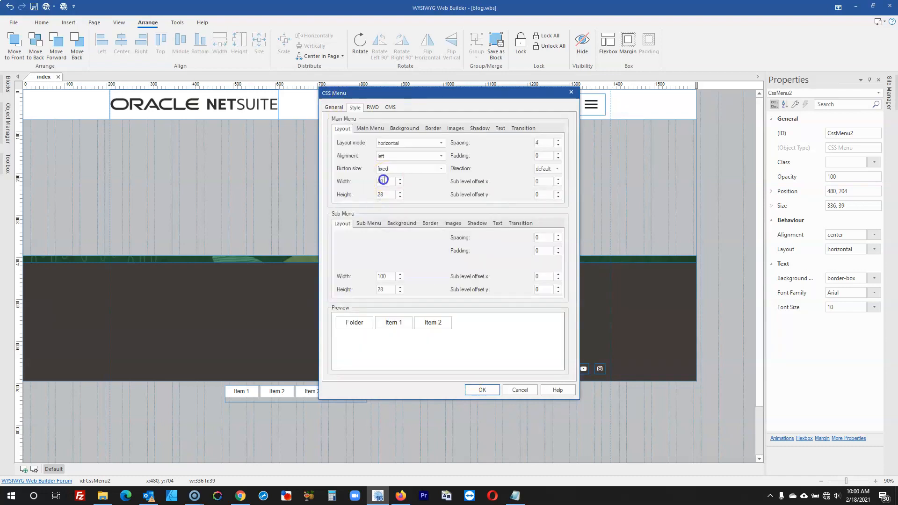
# - Set the main menu's button size to variable and apply the menu settings
pyautogui.click(388, 168)
pyautogui.click(386, 182)
pyautogui.click(479, 391)
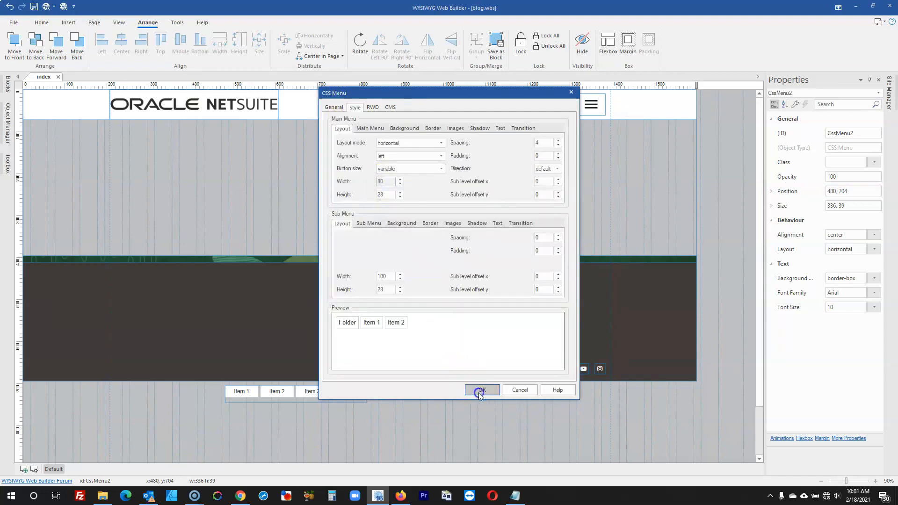
# - Compare with the original footer links and set the main menu's font family to Open Sans
pyautogui.click(401, 497)
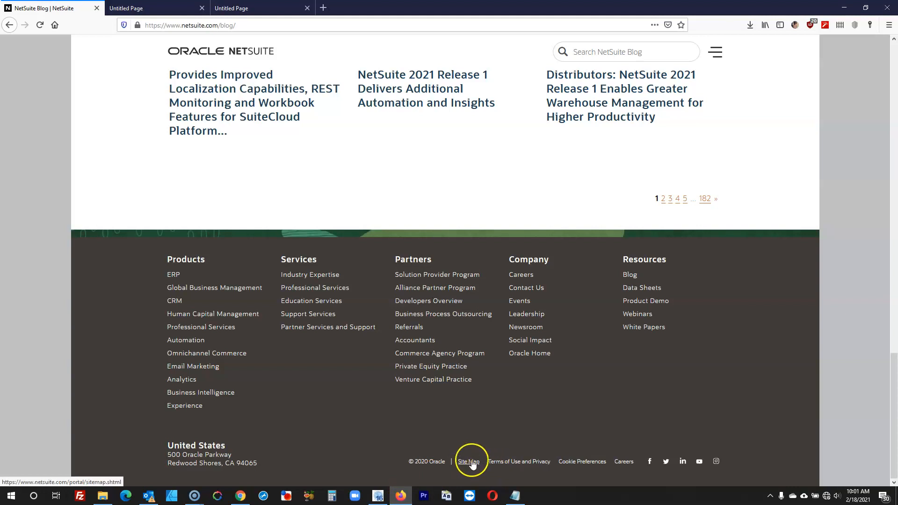
pyautogui.click(399, 495)
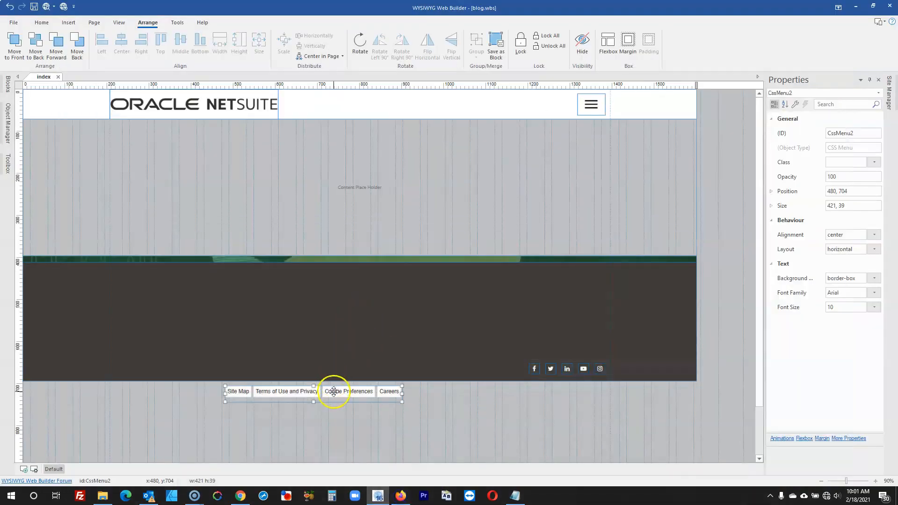
pyautogui.doubleClick(334, 386)
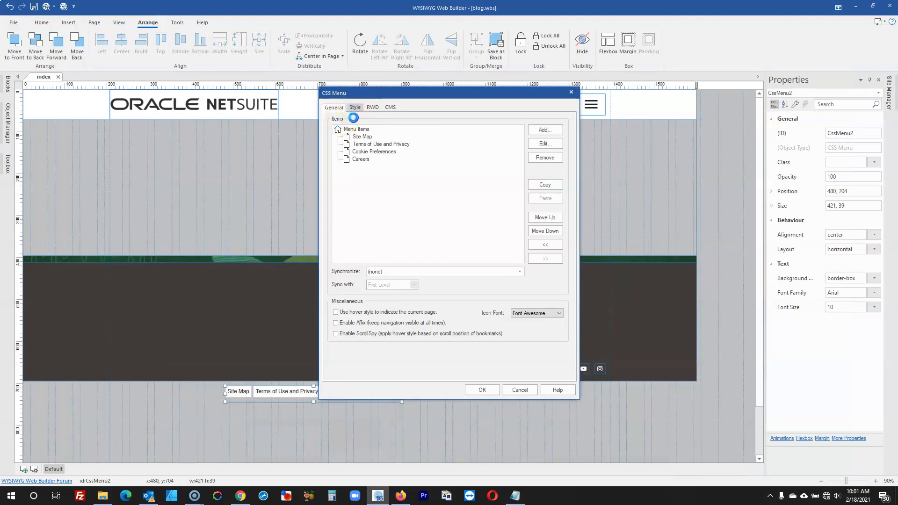
pyautogui.click(355, 108)
pyautogui.click(501, 129)
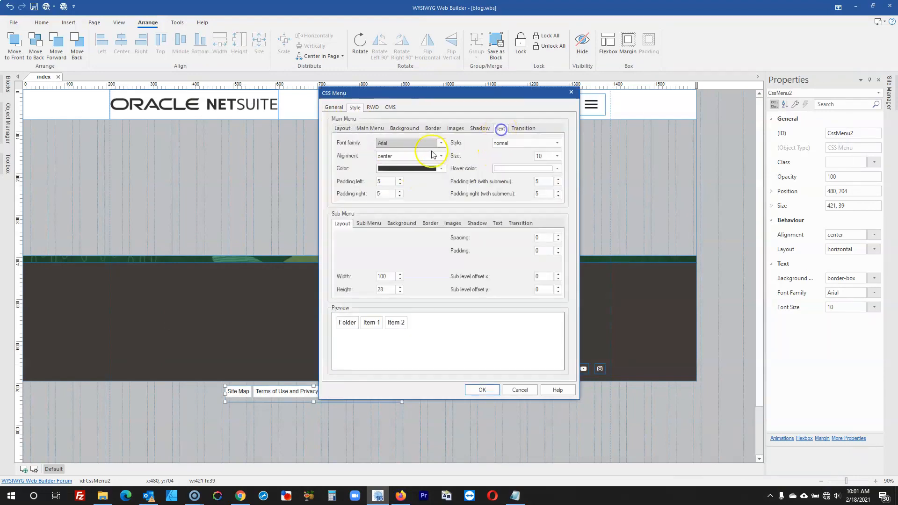
pyautogui.click(421, 145)
pyautogui.scroll(-8, 409, 322)
pyautogui.click(409, 327)
pyautogui.click(468, 390)
pyautogui.click(455, 421)
# - Set the main menu's left and right text padding to 10 and adjust the menu's width to fit all items
pyautogui.doubleClick(377, 395)
pyautogui.click(358, 106)
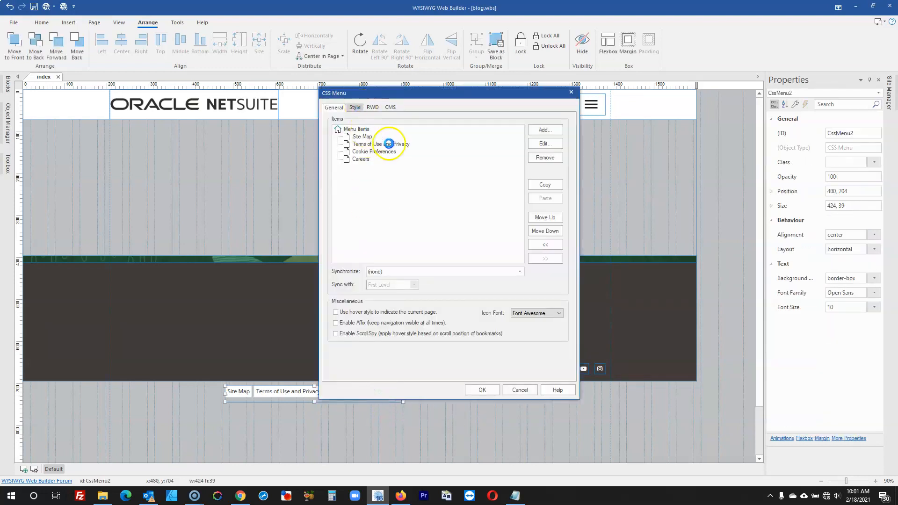
pyautogui.click(500, 128)
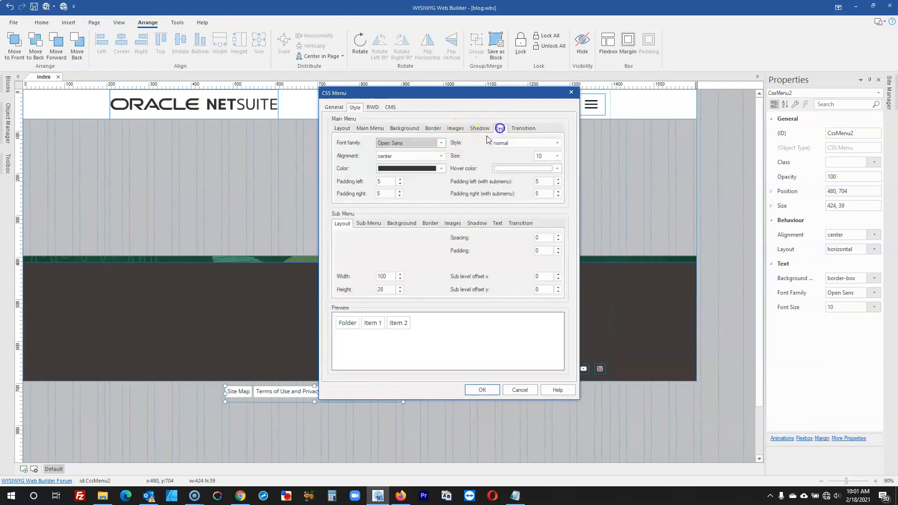
pyautogui.click(399, 182)
pyautogui.write('10')
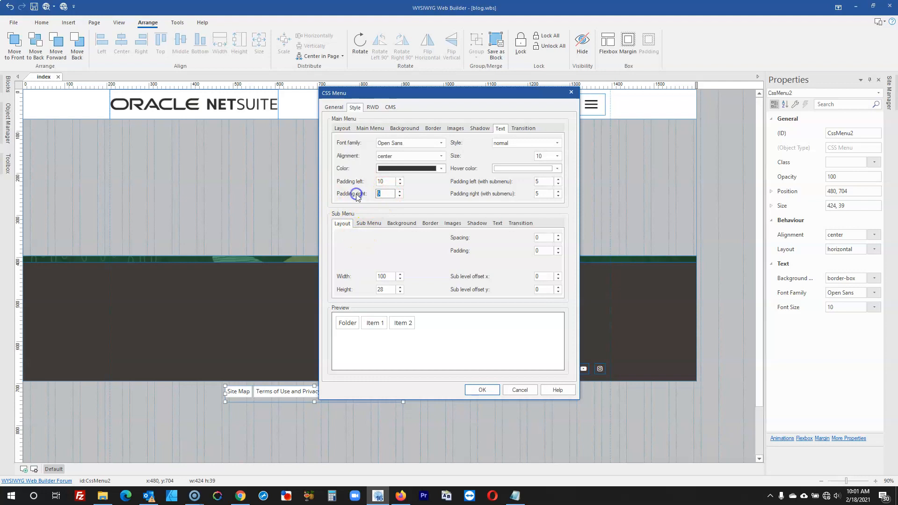
pyautogui.click(482, 389)
pyautogui.click(486, 411)
pyautogui.click(403, 391)
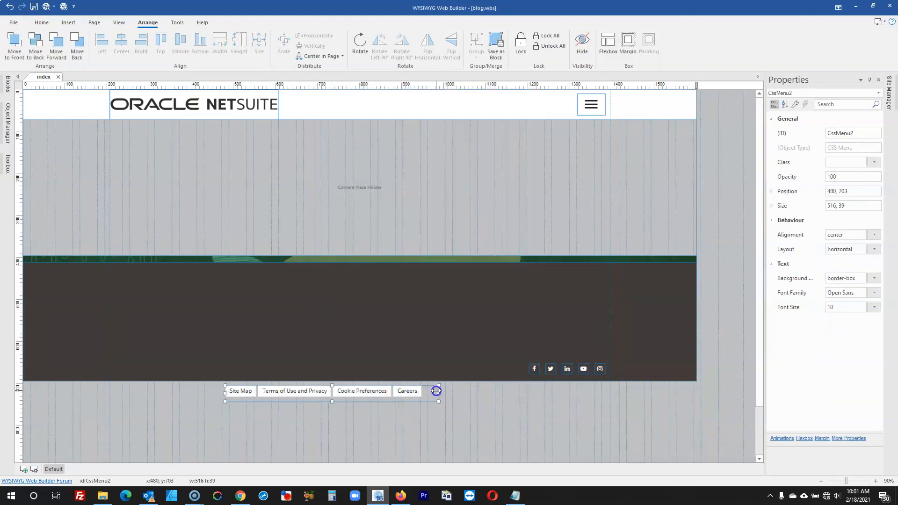
# - Remove the main menu's background fill and set its text color to white
pyautogui.doubleClick(386, 397)
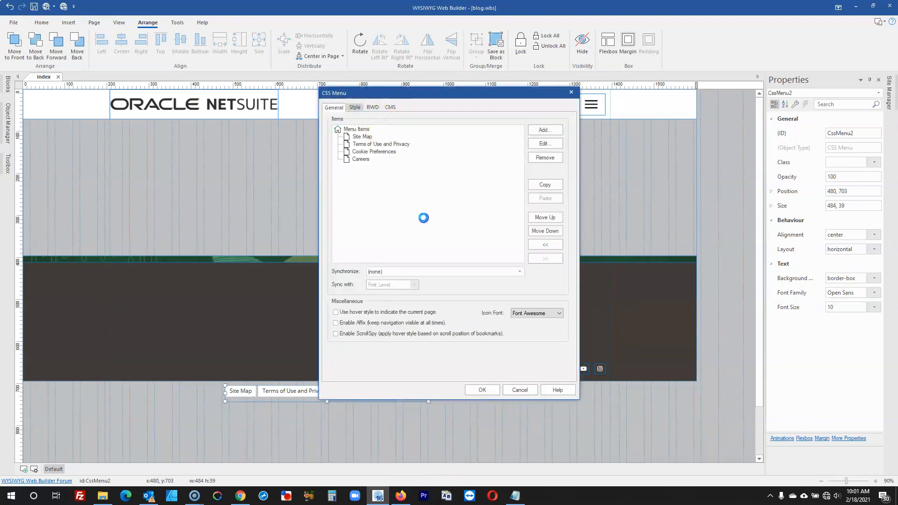
pyautogui.click(419, 128)
pyautogui.click(412, 142)
pyautogui.click(393, 168)
pyautogui.click(499, 128)
pyautogui.click(407, 169)
pyautogui.click(380, 252)
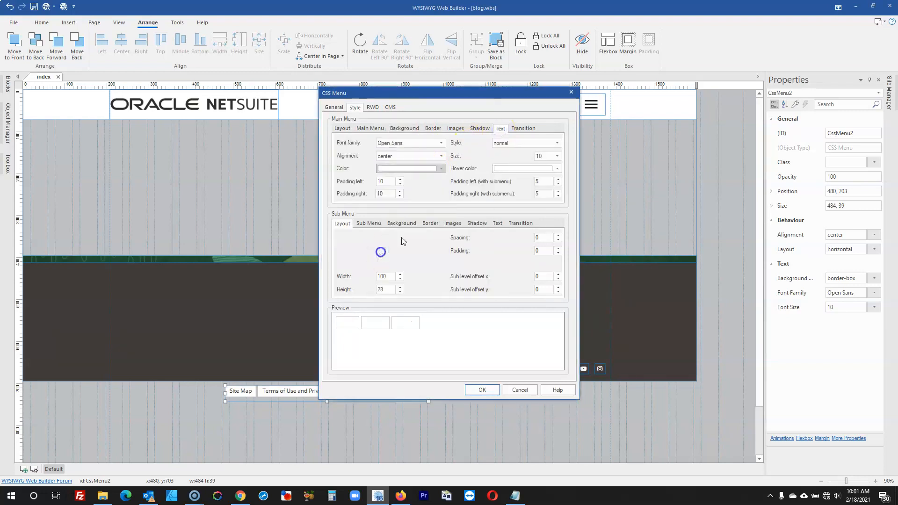
pyautogui.click(483, 389)
# - Move the menu into the footer beside the social icons and remove the main menu's item borders
pyautogui.moveTo(415, 388); pyautogui.dragTo(492, 369)
pyautogui.doubleClick(492, 370)
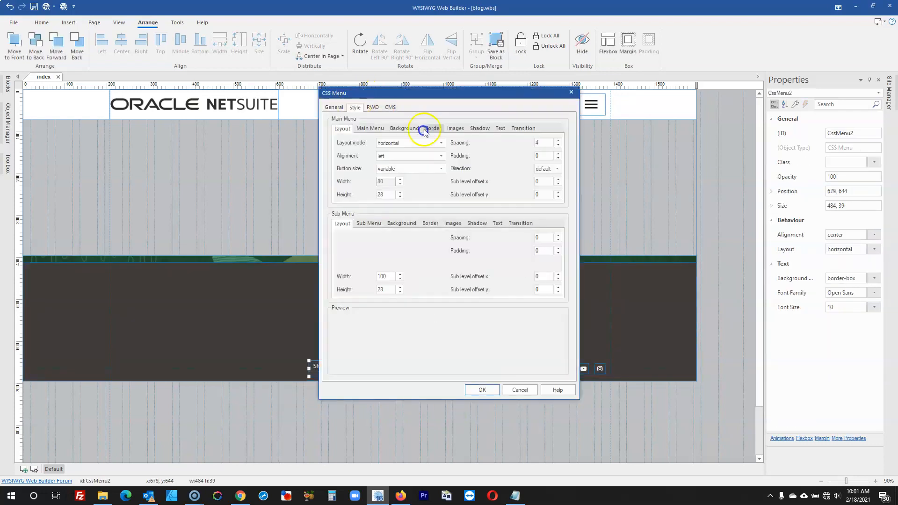
pyautogui.click(435, 128)
pyautogui.click(423, 143)
pyautogui.click(397, 186)
pyautogui.click(400, 172)
pyautogui.click(464, 387)
pyautogui.click(475, 421)
# - Reduce the menu's height to 28, align it with the social icons at position 698, 649, and compare with the original footer
pyautogui.click(473, 371)
pyautogui.moveTo(412, 377); pyautogui.dragTo(431, 367)
pyautogui.click(401, 496)
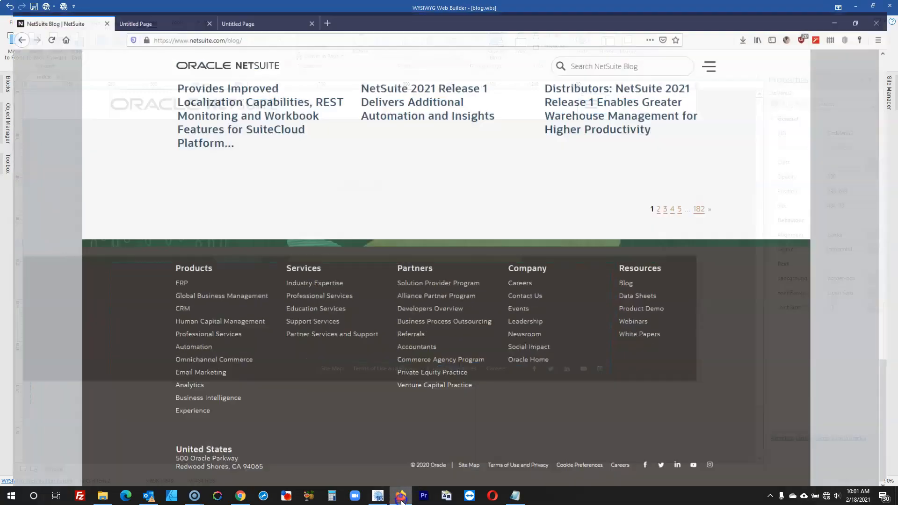
pyautogui.click(401, 496)
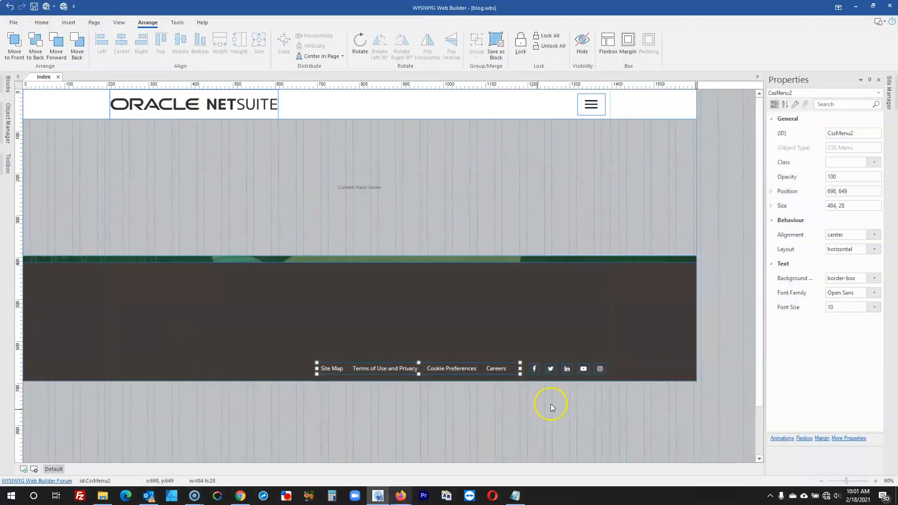
pyautogui.click(509, 368)
pyautogui.click(476, 395)
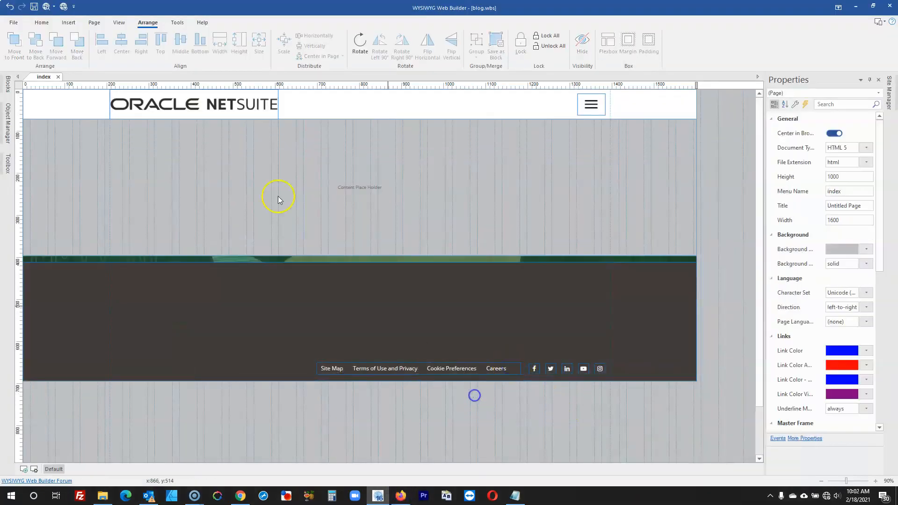
# - Preview the page in the browser to examine the footer links and social icons
pyautogui.click(47, 7)
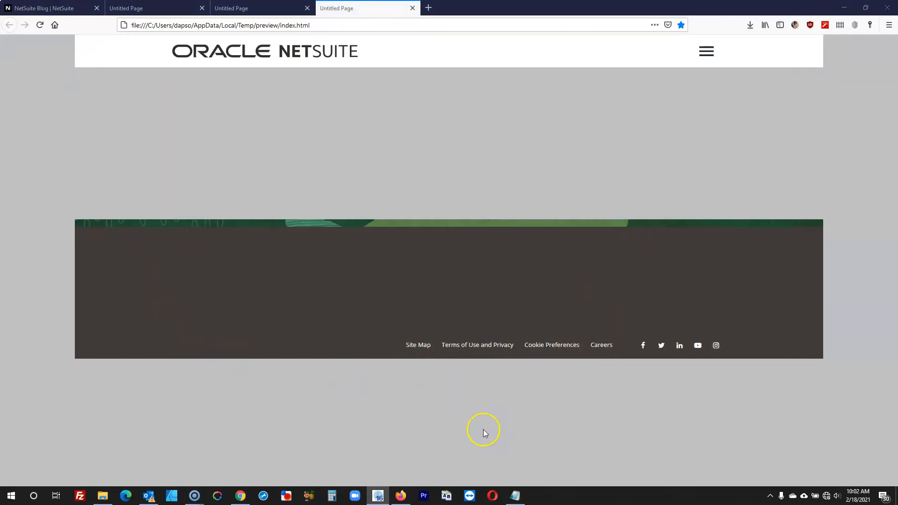
pyautogui.click(405, 496)
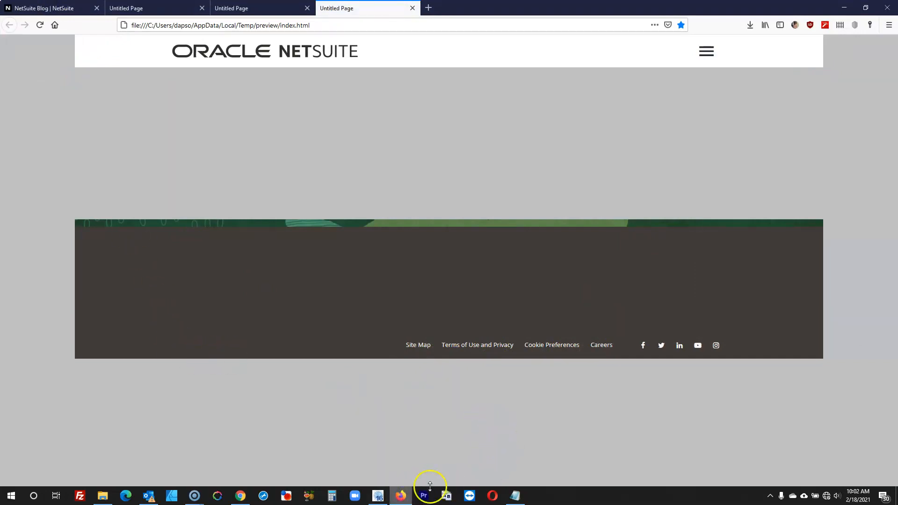
pyautogui.click(376, 494)
pyautogui.click(400, 497)
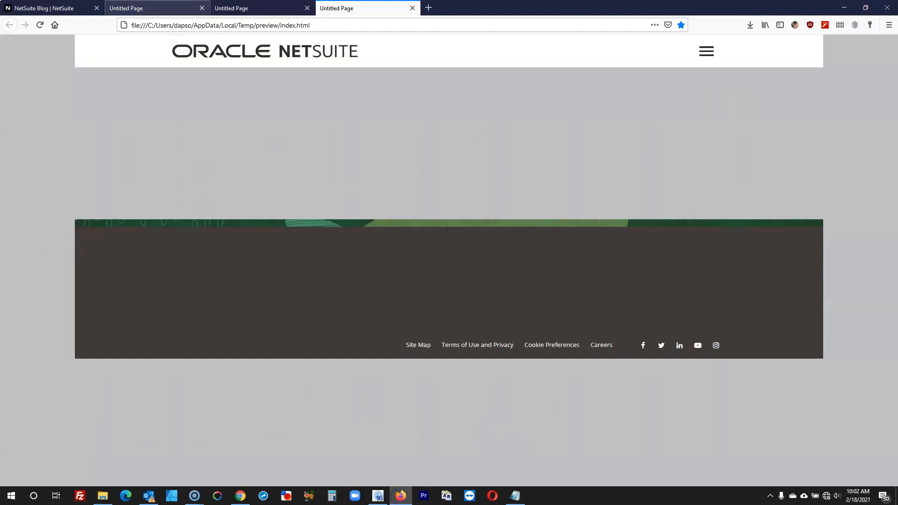
# - Check the copyright line in the NetSuite Blog footer and switch back to WYSIWYG Web Builder
pyautogui.click(84, 8)
pyautogui.click(200, 9)
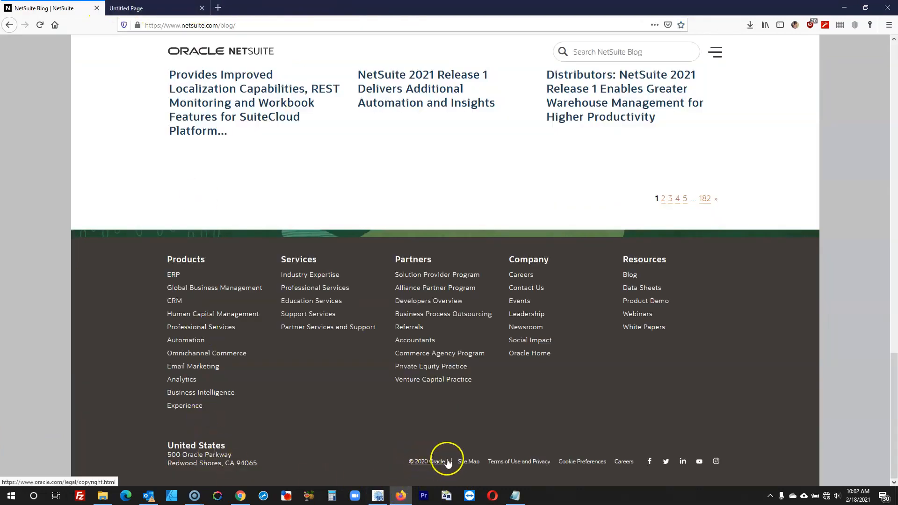
pyautogui.click(377, 495)
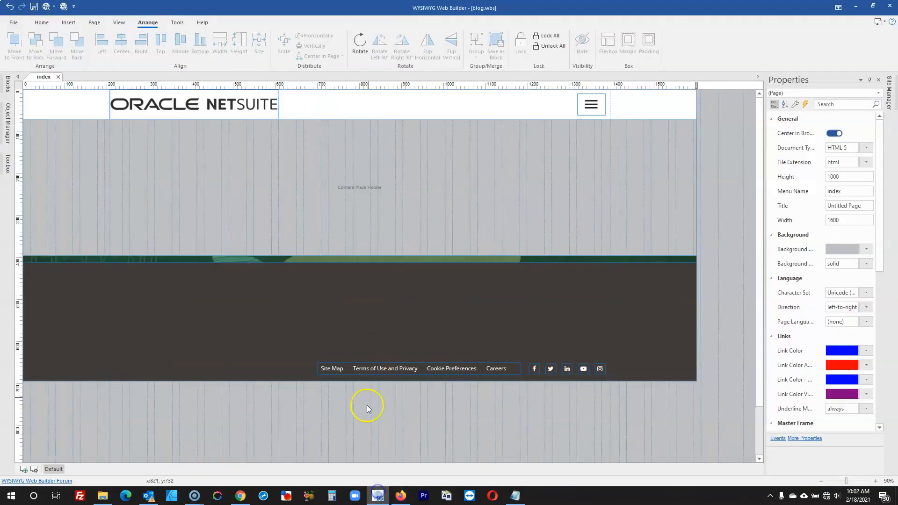
# - Add a ready-to-use JavaScript object about 142 by 22 below the footer, using the predefined Copyright Notice script
pyautogui.click(6, 165)
pyautogui.click(15, 92)
pyautogui.write('read')
pyautogui.moveTo(56, 138); pyautogui.dragTo(340, 437)
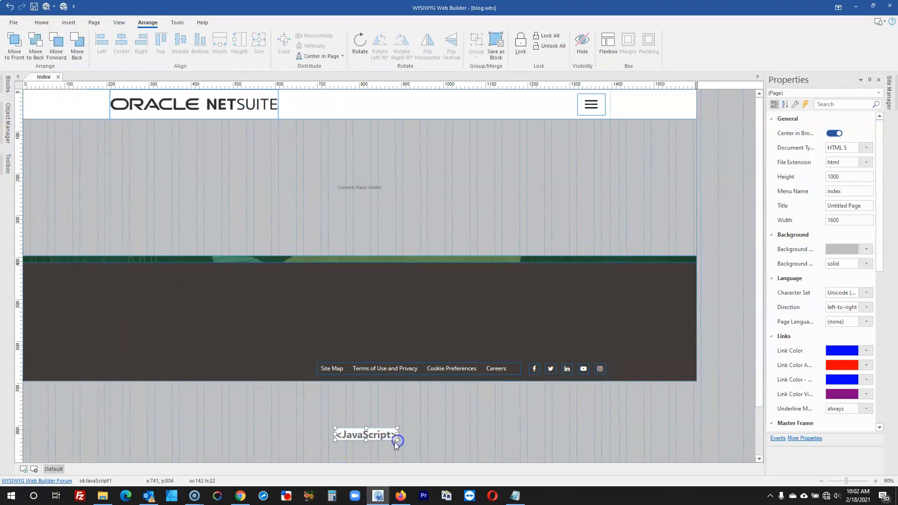
pyautogui.doubleClick(394, 438)
pyautogui.click(353, 234)
pyautogui.press('c')
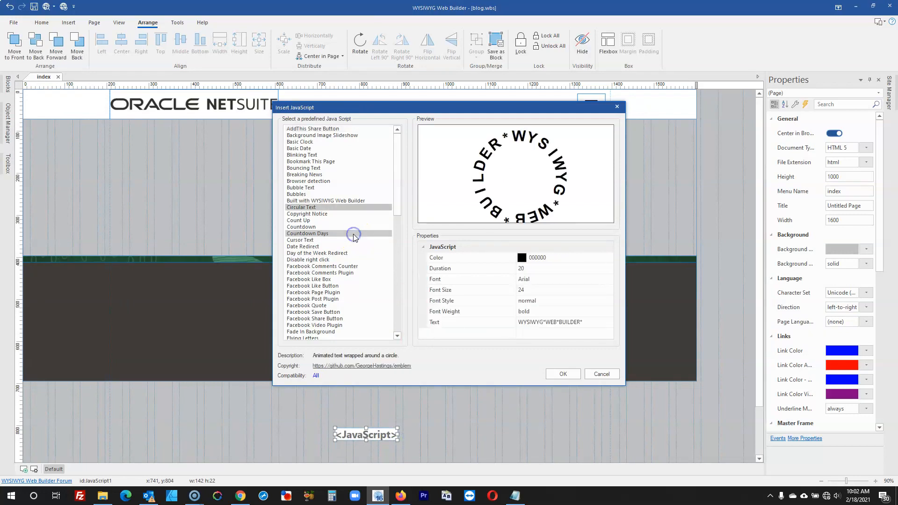
pyautogui.click(309, 213)
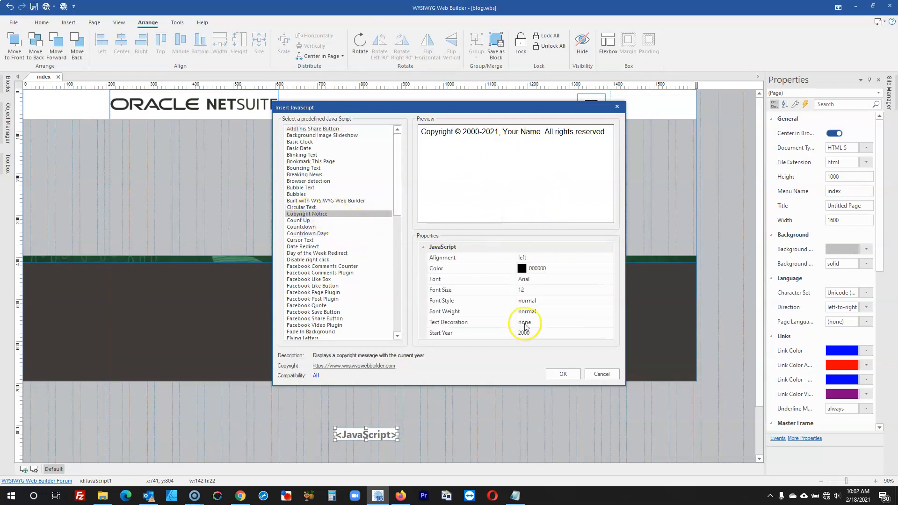
pyautogui.click(563, 374)
# - Move the copyright notice into the footer just before the Site Map link, at about 520, 648
pyautogui.moveTo(380, 435); pyautogui.dragTo(287, 370)
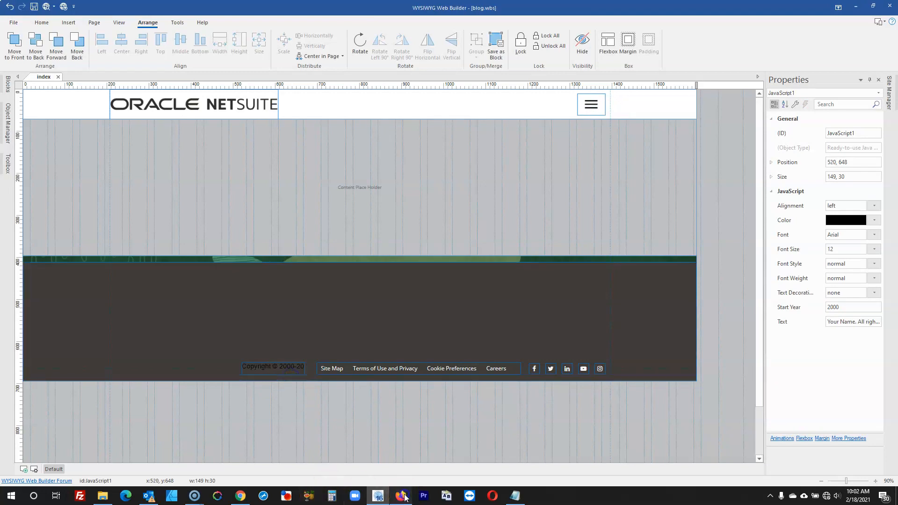
pyautogui.click(403, 498)
pyautogui.click(403, 497)
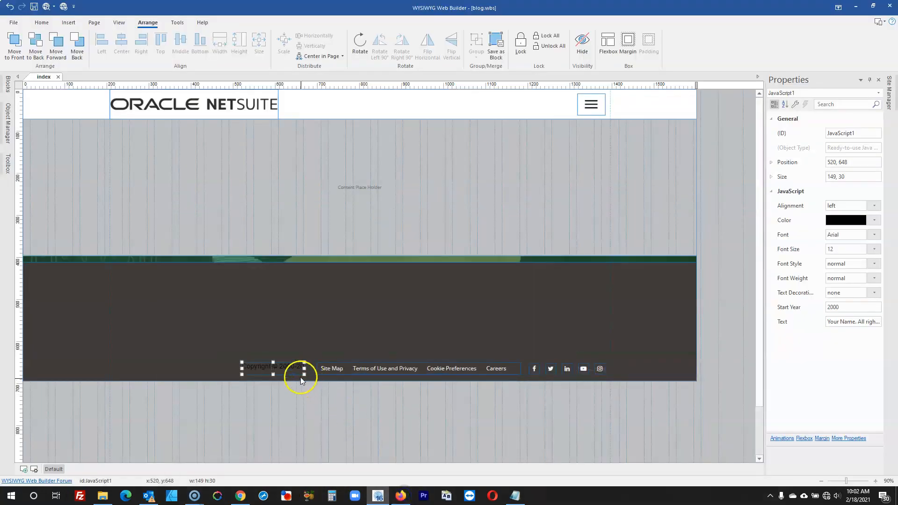
# - Clear the Text and Start Year values of the footer's copyright notice
pyautogui.doubleClick(288, 367)
pyautogui.scroll(-1, 456, 304)
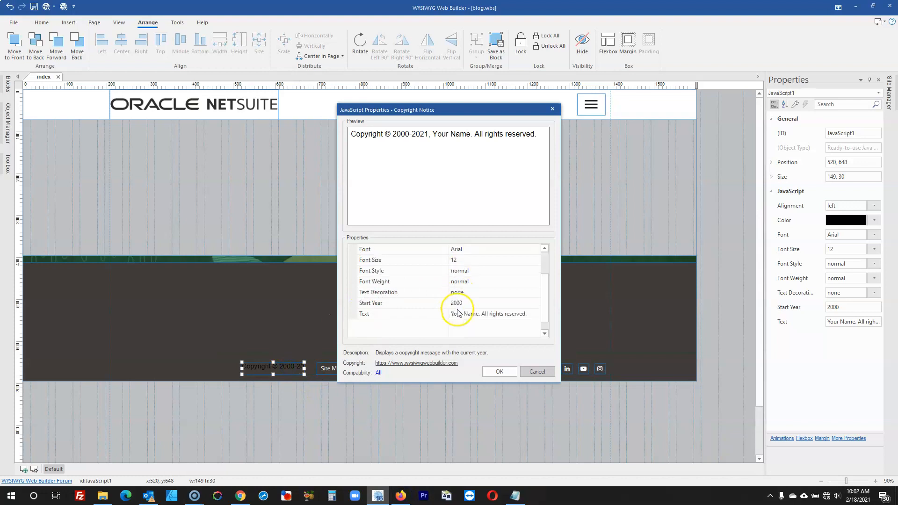
pyautogui.click(428, 304)
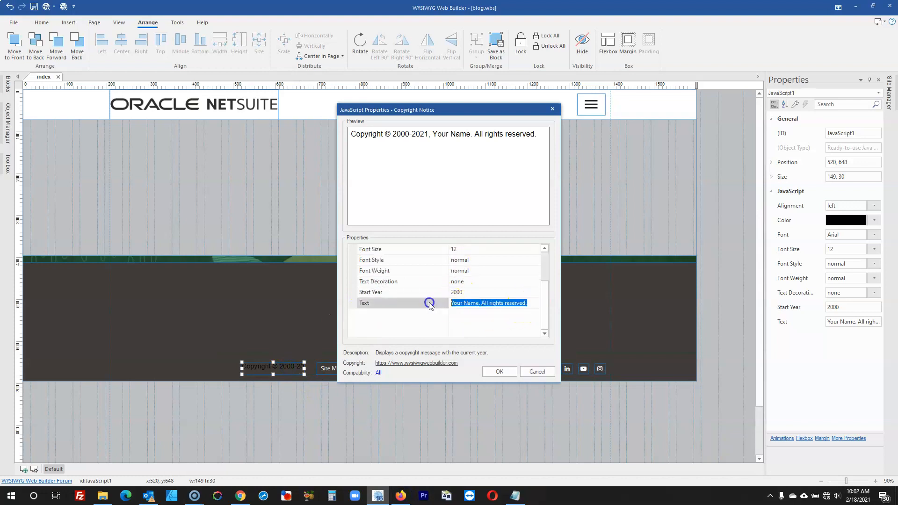
pyautogui.press('Delete')
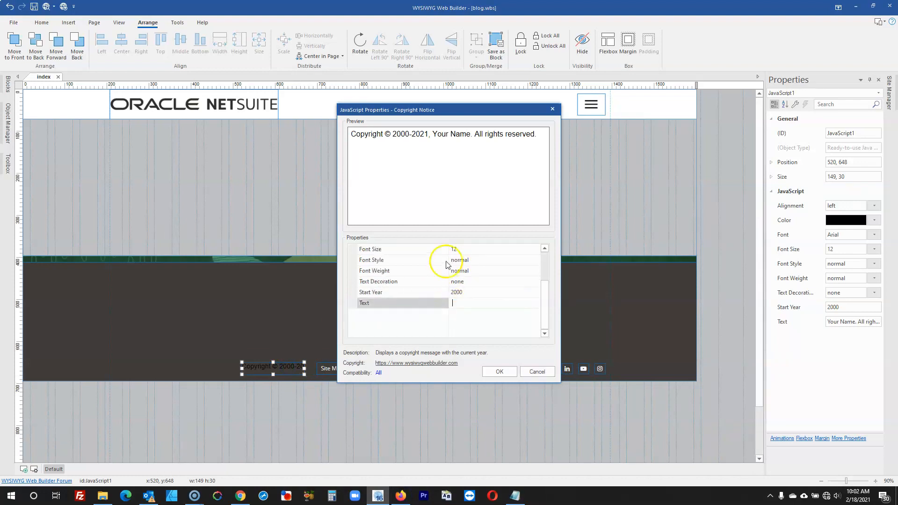
pyautogui.click(479, 270)
pyautogui.scroll(1, 477, 276)
pyautogui.scroll(1, 478, 277)
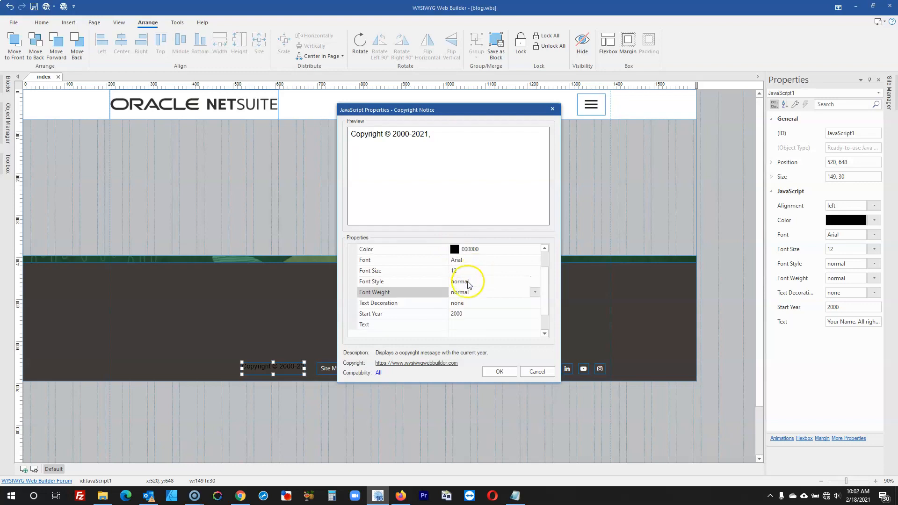
pyautogui.click(494, 313)
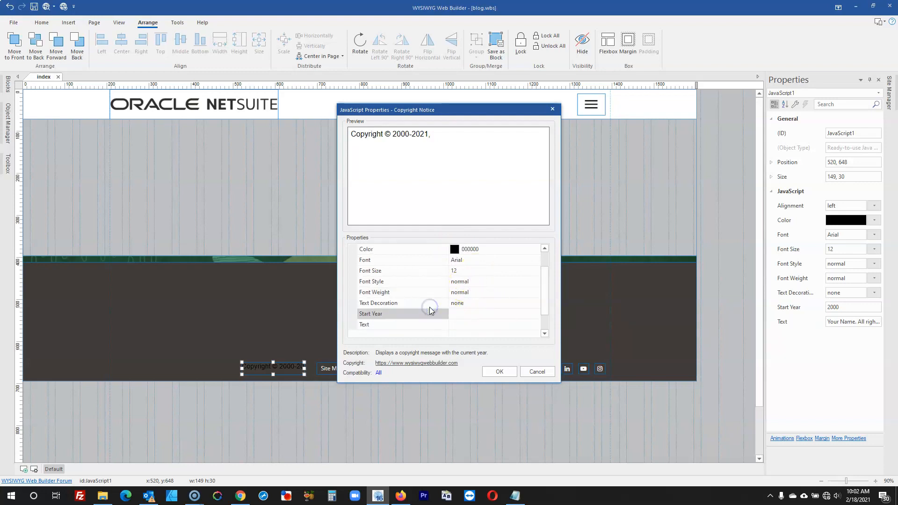
pyautogui.click(499, 372)
# - Set the copyright notice's font to Open Sans and its color to white (FFFFFF)
pyautogui.click(276, 369)
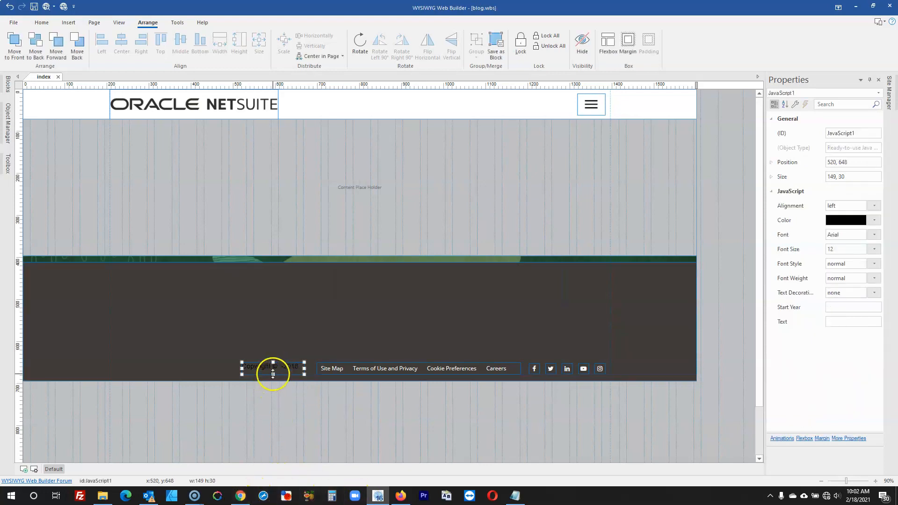
pyautogui.doubleClick(272, 369)
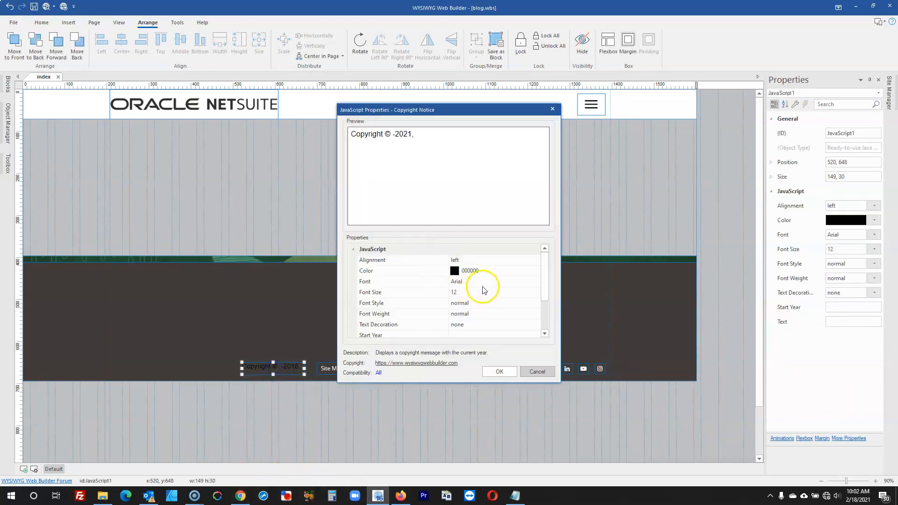
pyautogui.scroll(-1, 534, 291)
pyautogui.scroll(1, 533, 291)
pyautogui.click(537, 282)
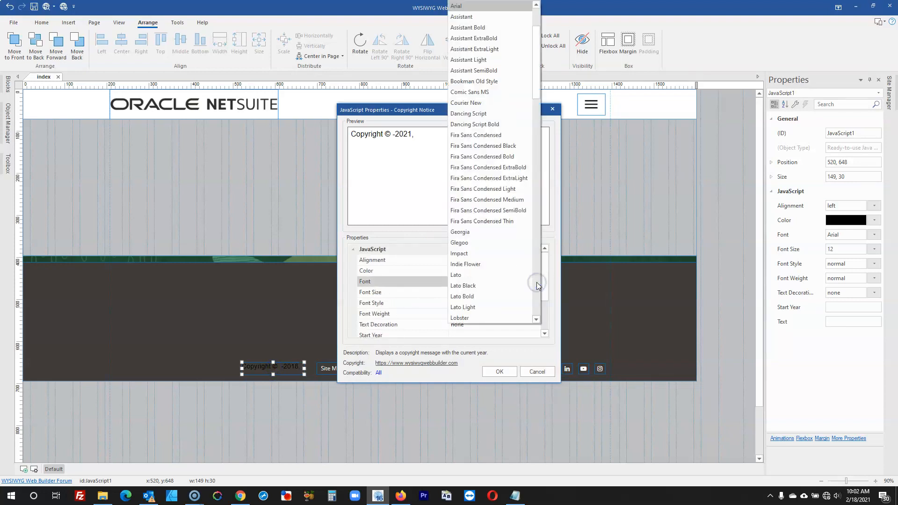
pyautogui.scroll(-5, 537, 282)
pyautogui.click(499, 317)
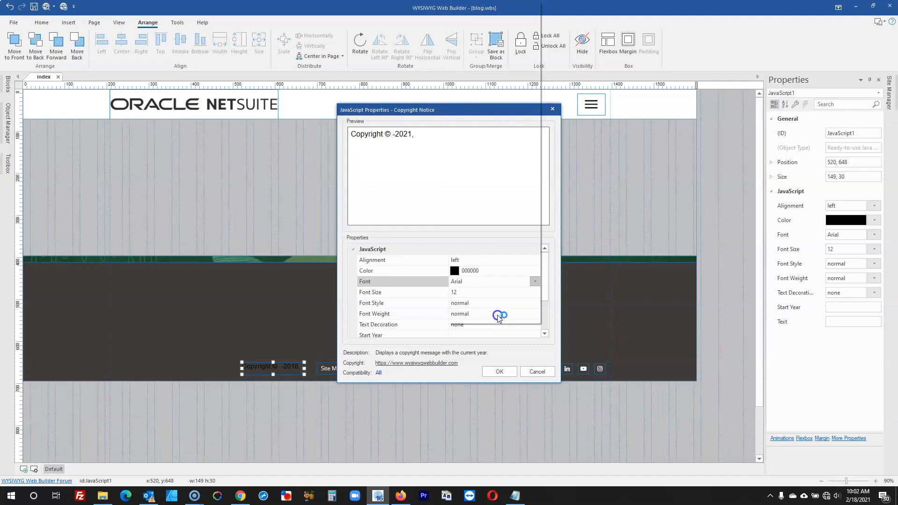
pyautogui.click(535, 270)
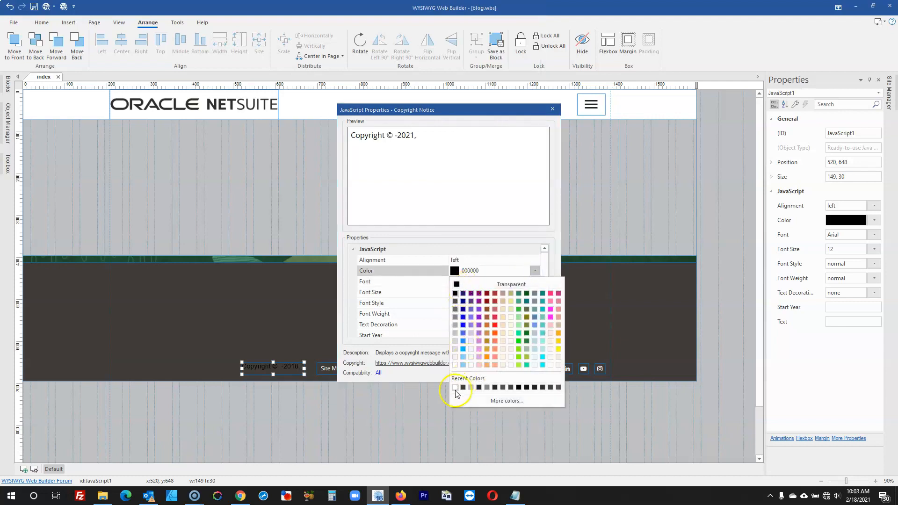
pyautogui.click(455, 389)
pyautogui.click(500, 374)
pyautogui.click(471, 415)
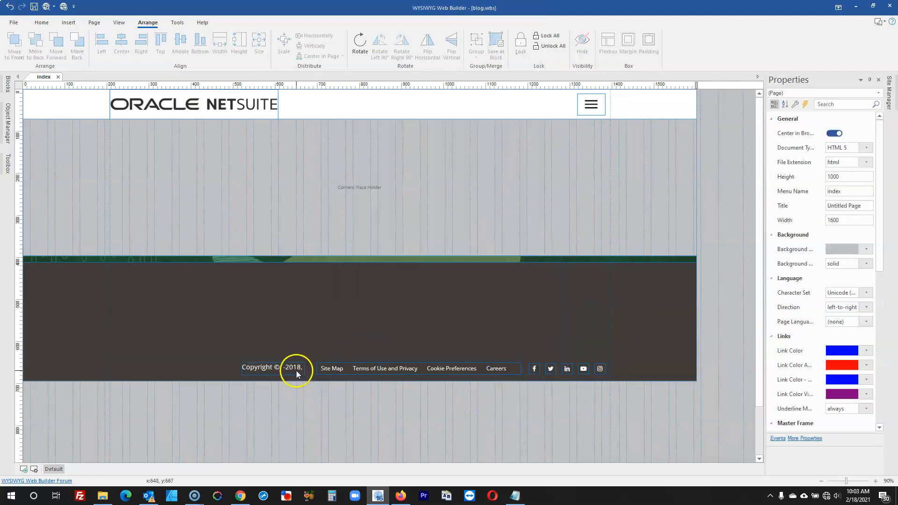
# - Reduce the copyright notice's height to about 28, move it to about 532, 649, and preview the page in the browser
pyautogui.click(290, 371)
pyautogui.moveTo(272, 375); pyautogui.dragTo(302, 370)
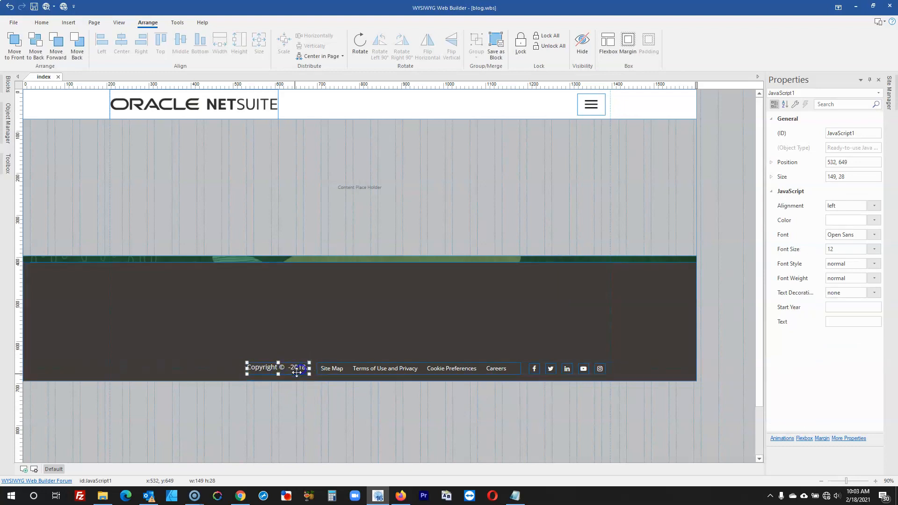
pyautogui.click(297, 410)
pyautogui.click(297, 369)
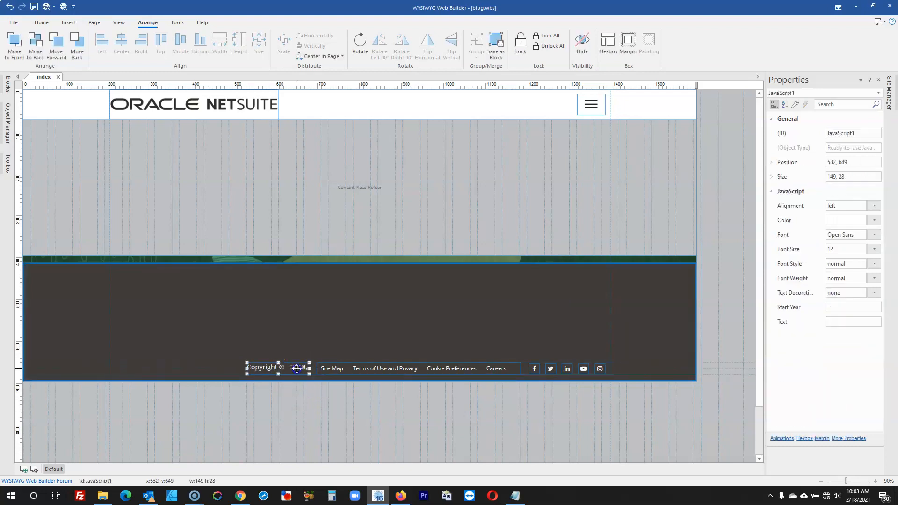
pyautogui.click(312, 410)
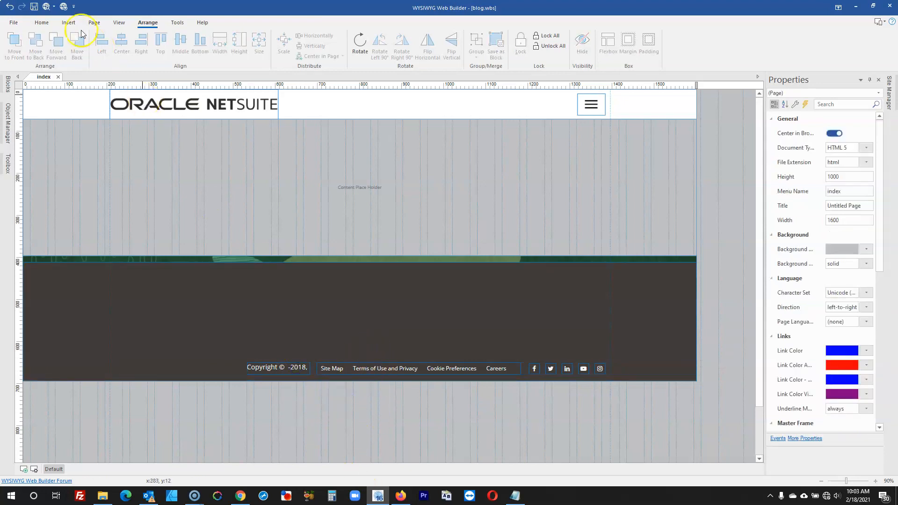
pyautogui.click(46, 7)
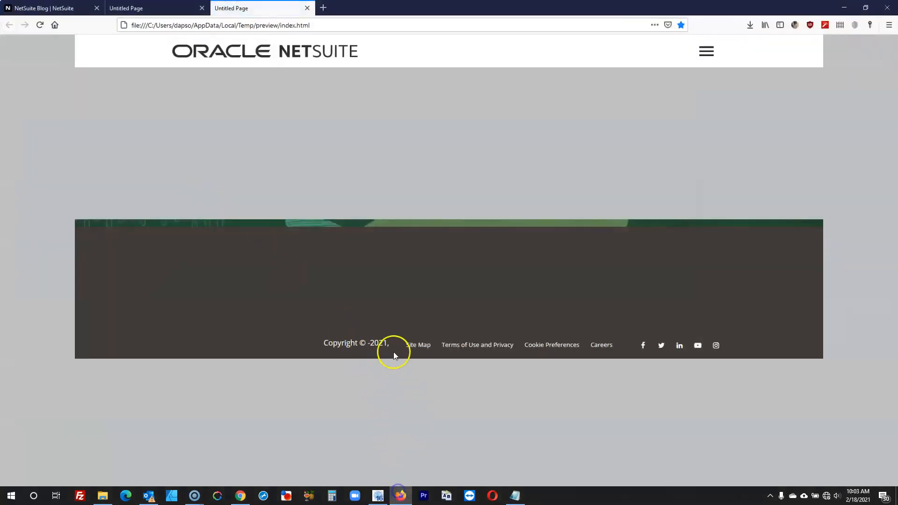
pyautogui.click(377, 497)
# - Set the copyright notice's font size to 10
pyautogui.doubleClick(293, 366)
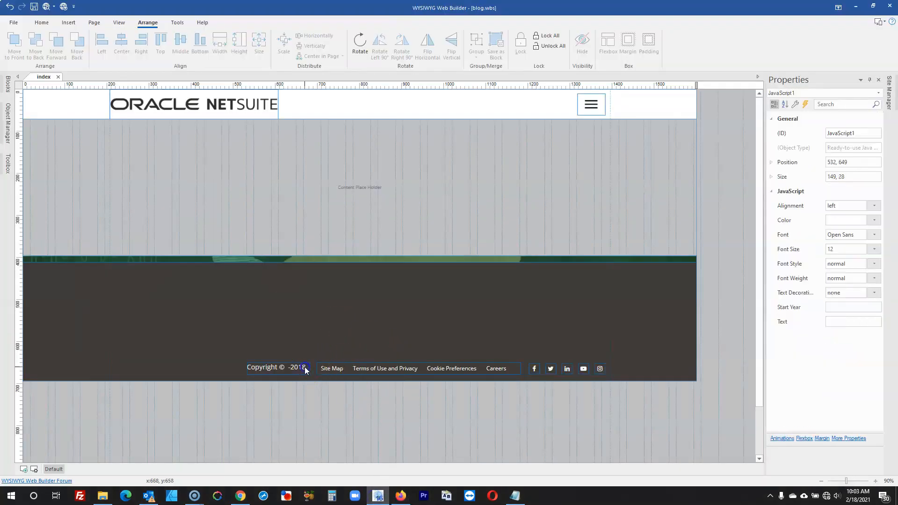
pyautogui.click(530, 292)
pyautogui.click(531, 291)
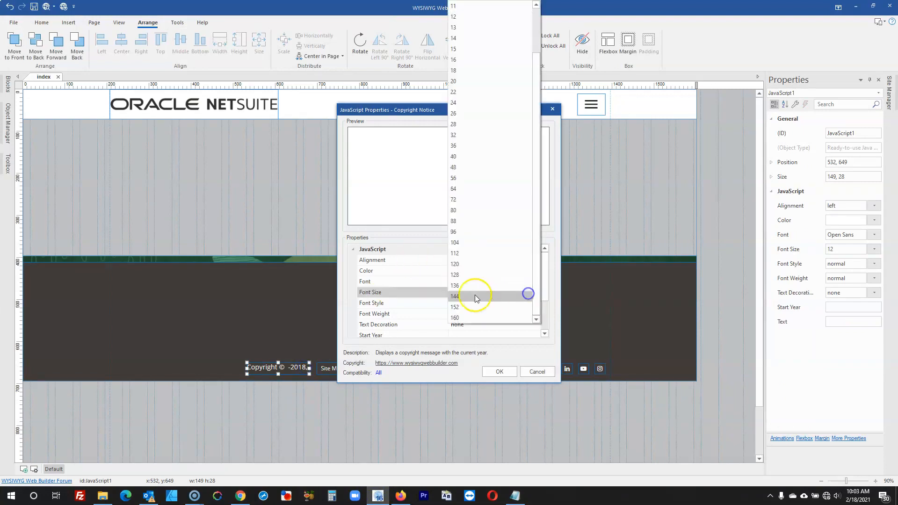
pyautogui.click(456, 17)
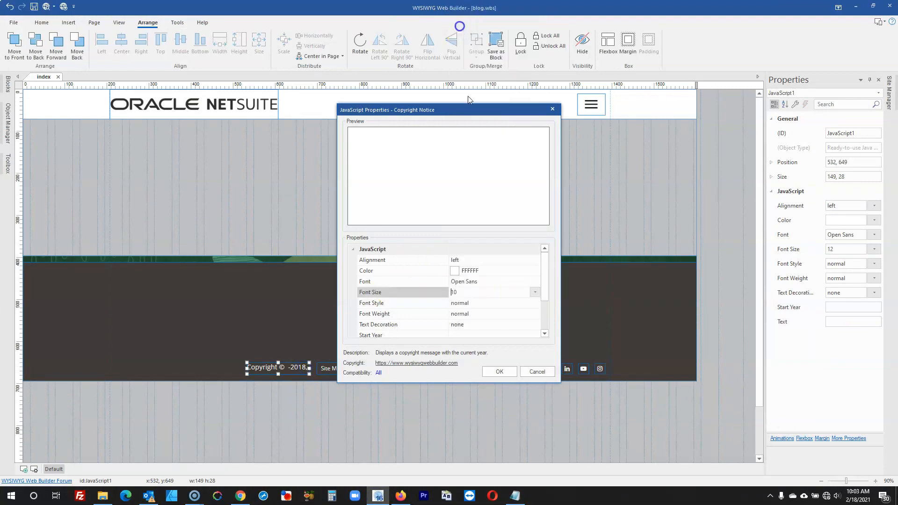
pyautogui.click(499, 371)
# - Resize the copyright notice to 127 by 20, with its upper-left corner at about 554, 651
pyautogui.click(252, 366)
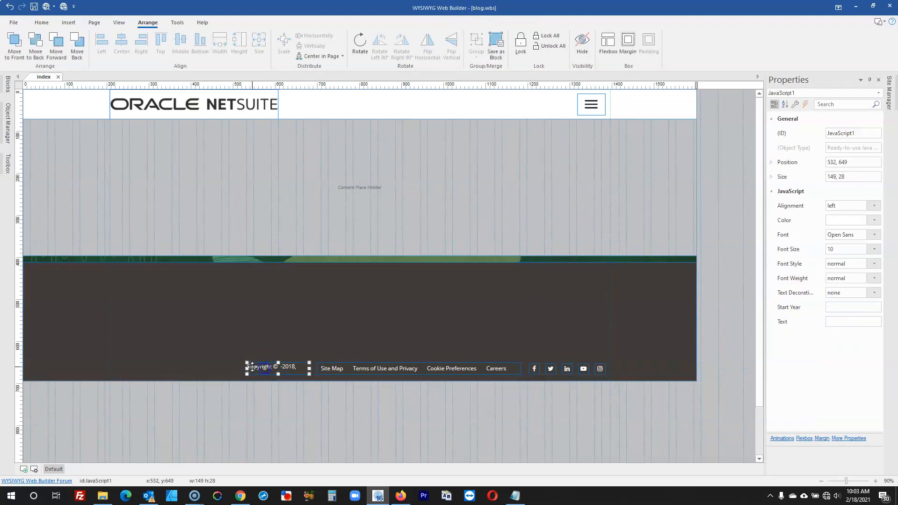
pyautogui.moveTo(246, 368); pyautogui.dragTo(253, 368)
pyautogui.click(284, 365)
pyautogui.moveTo(283, 362); pyautogui.dragTo(282, 369)
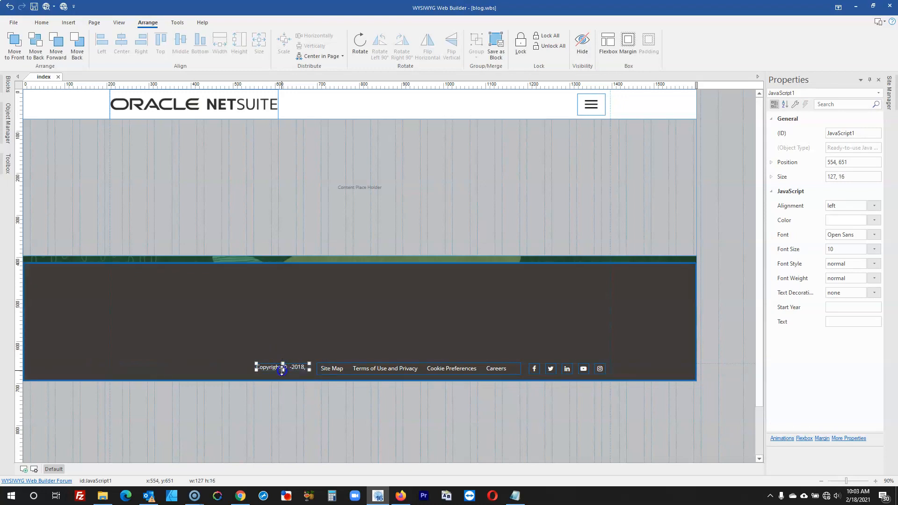
pyautogui.moveTo(282, 371); pyautogui.dragTo(281, 373)
pyautogui.click(856, 176)
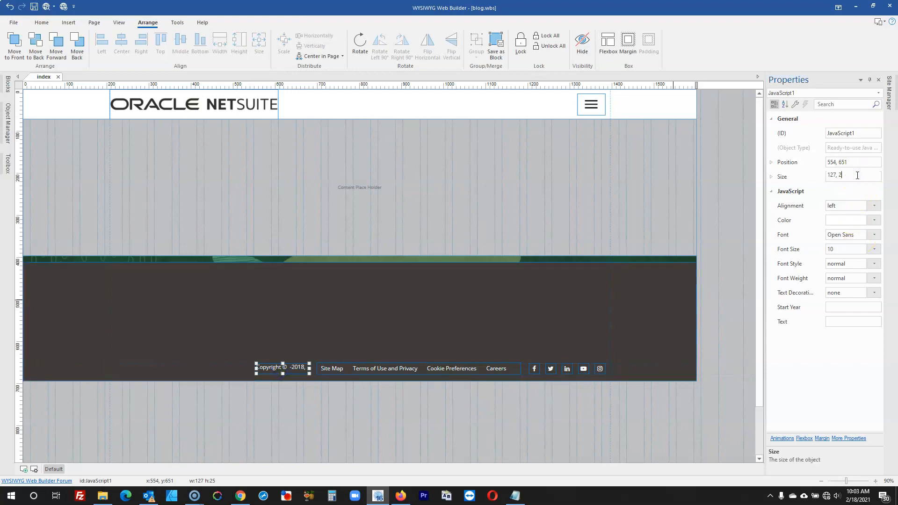
# - Align the copyright notice and the footer link menu by their vertical middles
pyautogui.keyDown('shift'); pyautogui.click(329, 364); pyautogui.keyUp('shift')
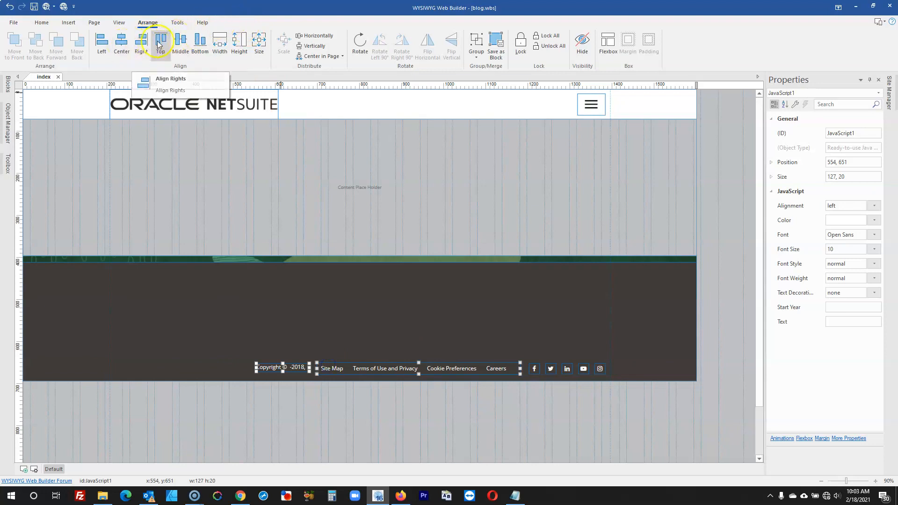
pyautogui.click(181, 43)
pyautogui.click(236, 457)
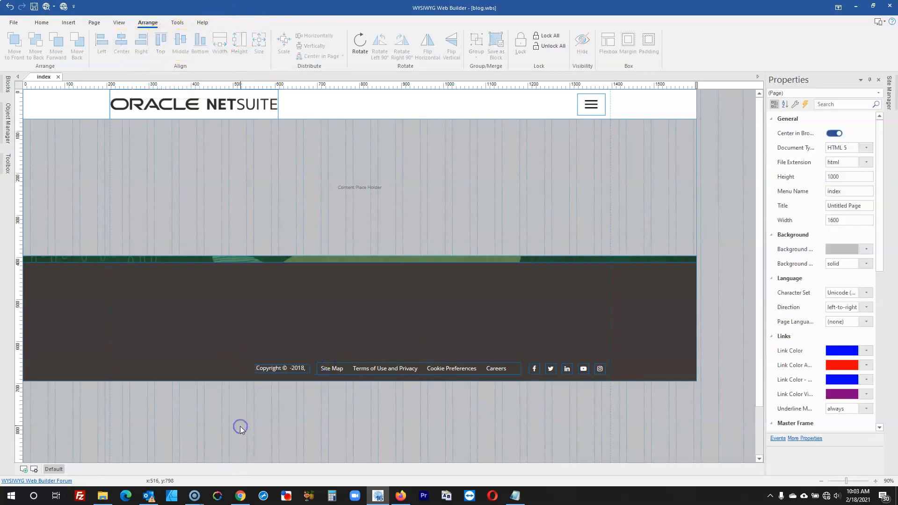
# - Switch to Firefox, close the old preview pages, and examine the NetSuite Blog page from its footer up to its banner
pyautogui.click(401, 494)
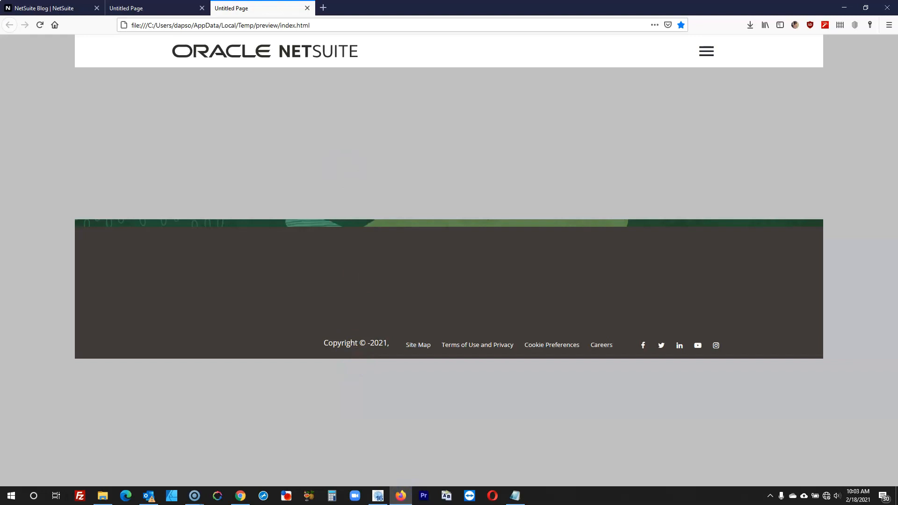
pyautogui.click(307, 8)
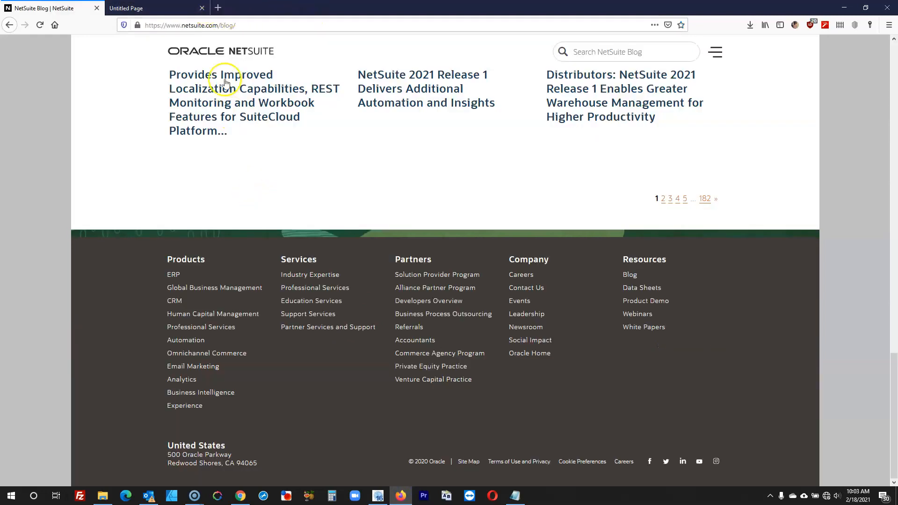
pyautogui.click(187, 8)
pyautogui.click(200, 9)
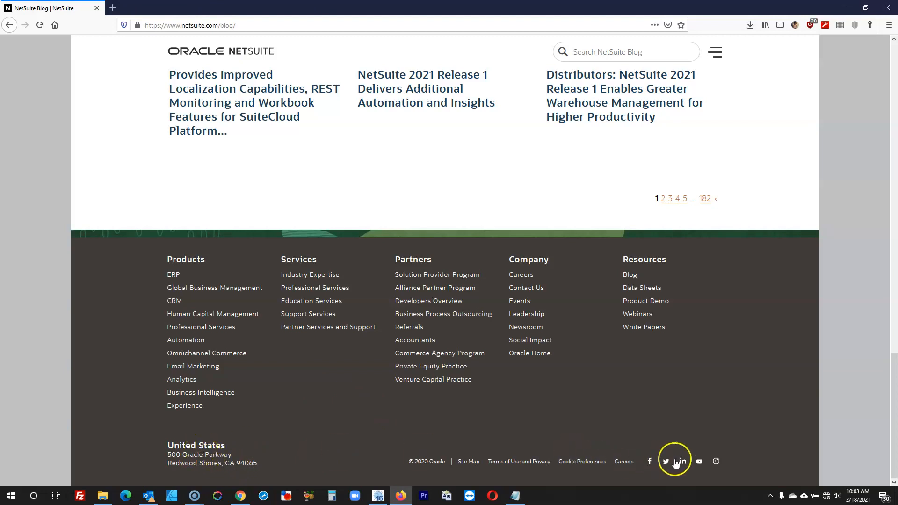
pyautogui.scroll(15, 631, 295)
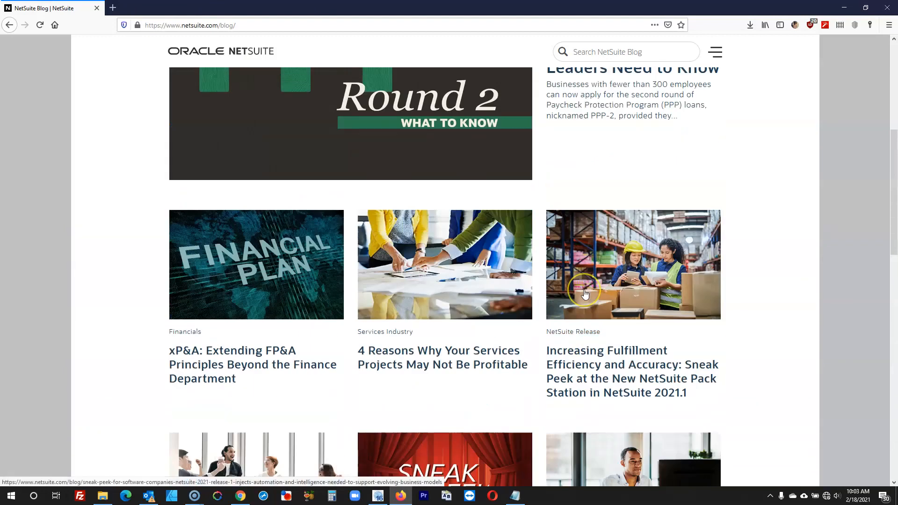
pyautogui.scroll(6, 585, 293)
pyautogui.scroll(-3, 744, 96)
pyautogui.scroll(3, 737, 66)
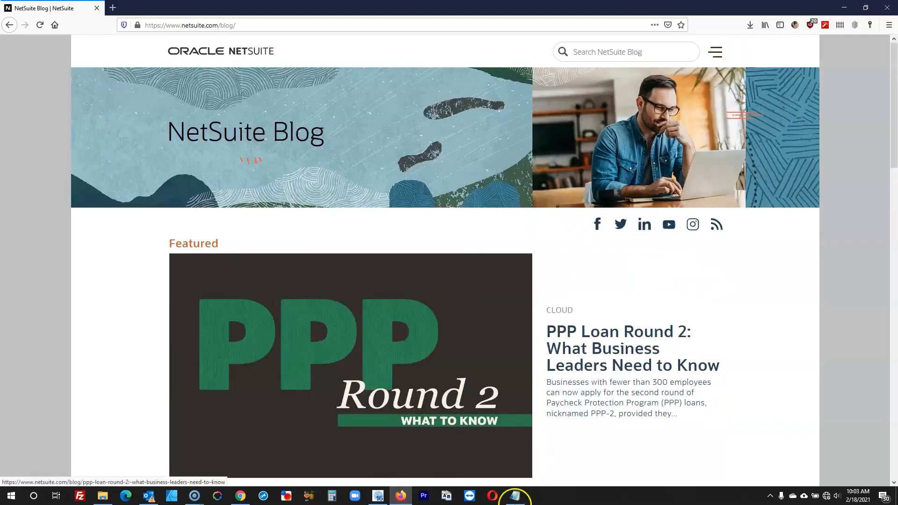
# - Switch back to WYSIWYG Web Builder and make the header layer a sticky layer with a delay of 0
pyautogui.click(384, 499)
pyautogui.doubleClick(426, 116)
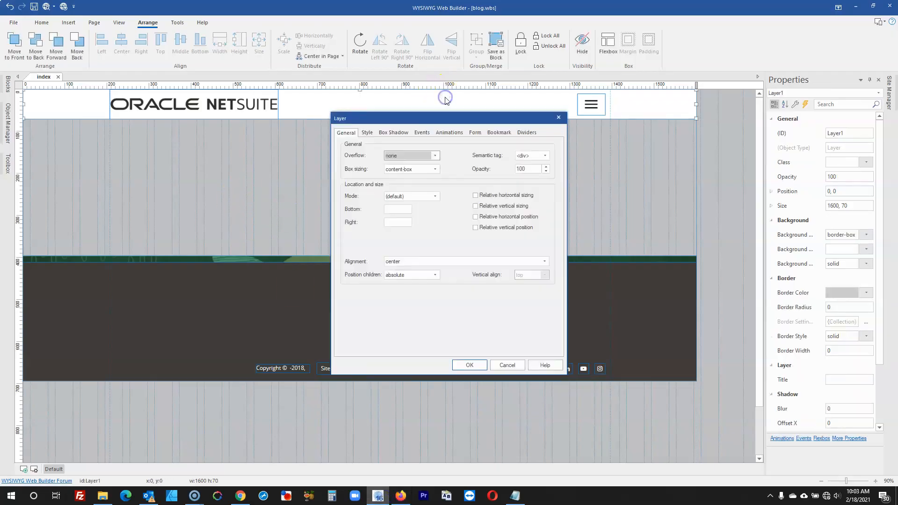
pyautogui.click(367, 132)
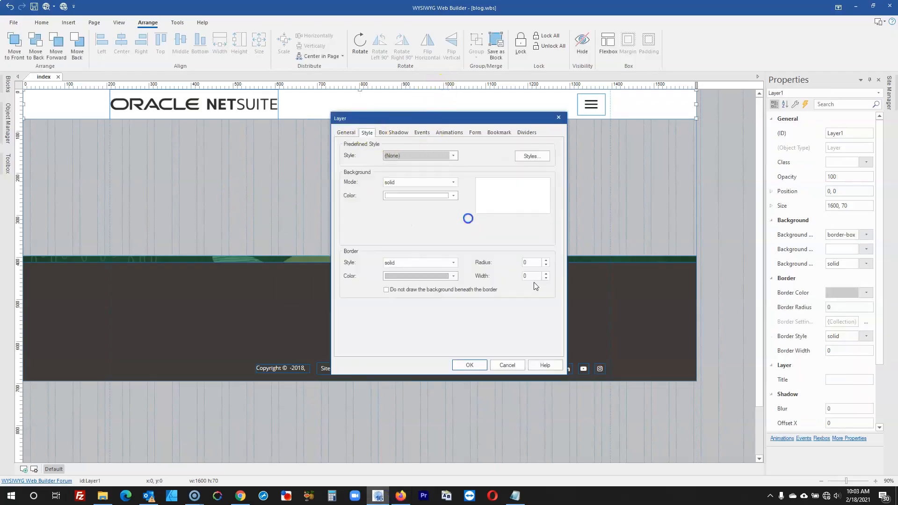
pyautogui.click(407, 183)
pyautogui.click(398, 246)
pyautogui.click(346, 132)
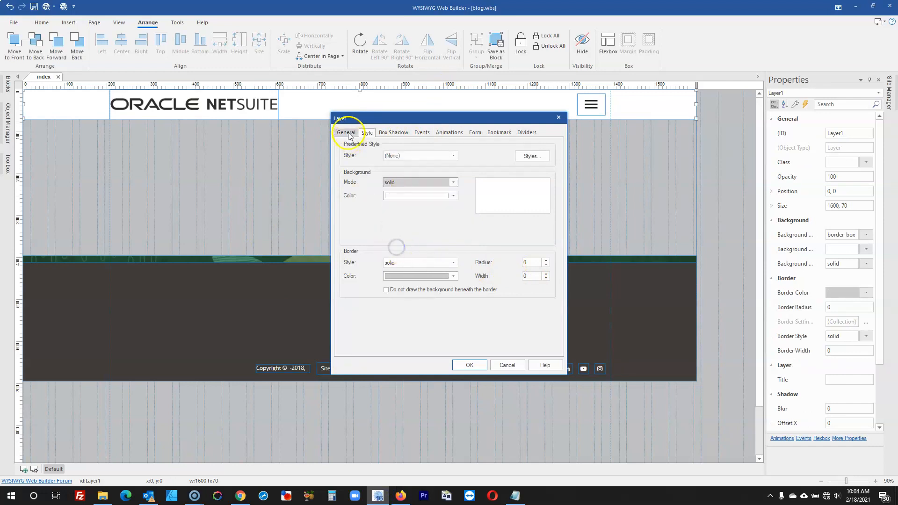
pyautogui.click(397, 196)
pyautogui.click(397, 230)
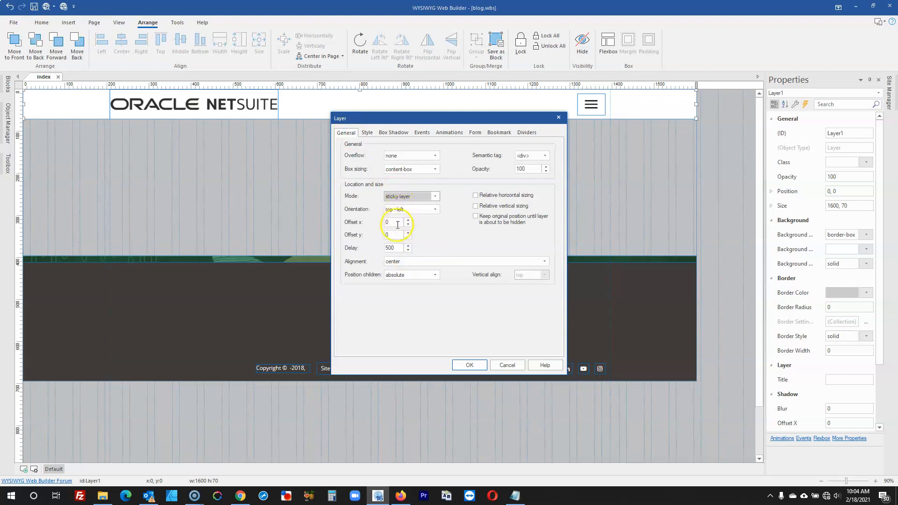
pyautogui.moveTo(401, 248); pyautogui.dragTo(372, 245)
pyautogui.write('0')
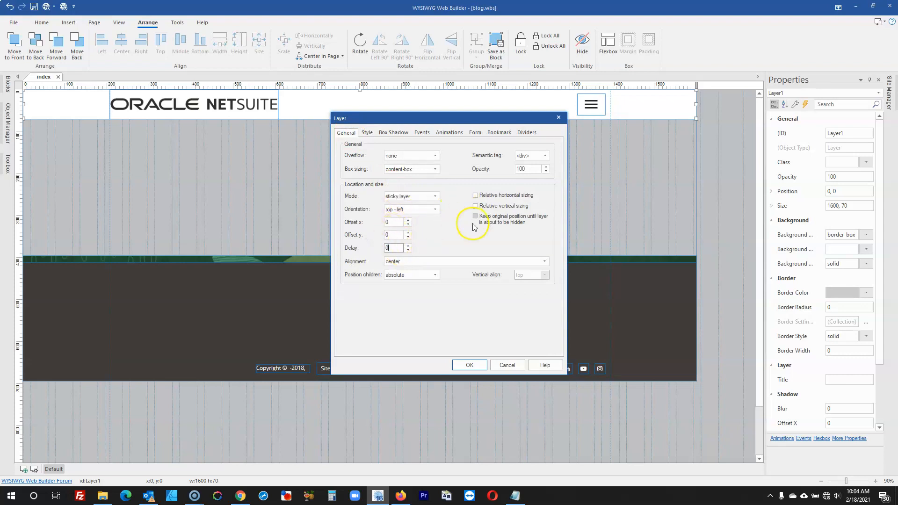
pyautogui.click(469, 365)
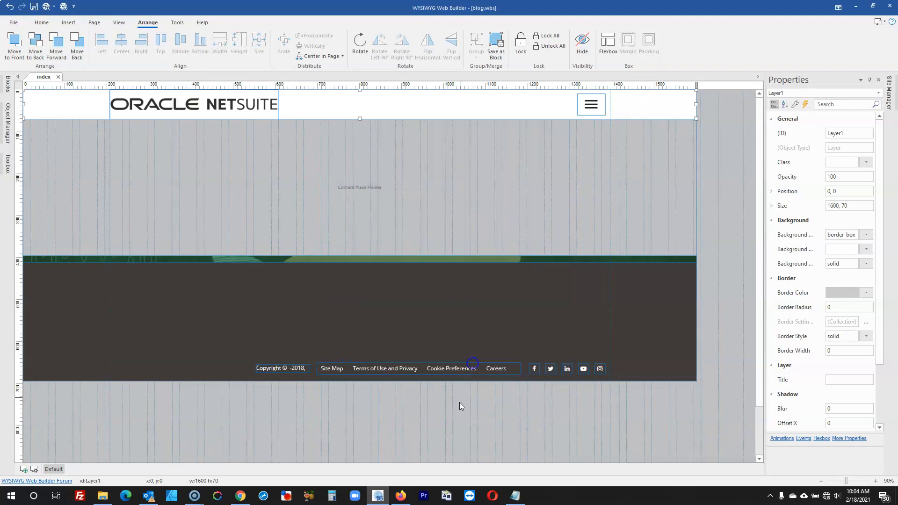
# - Rename the site's index page as master-page
pyautogui.click(890, 94)
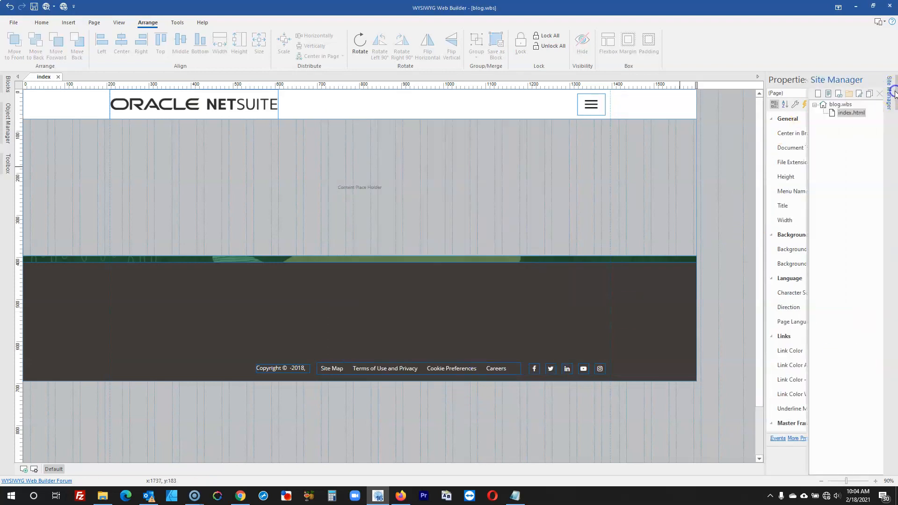
pyautogui.click(799, 105)
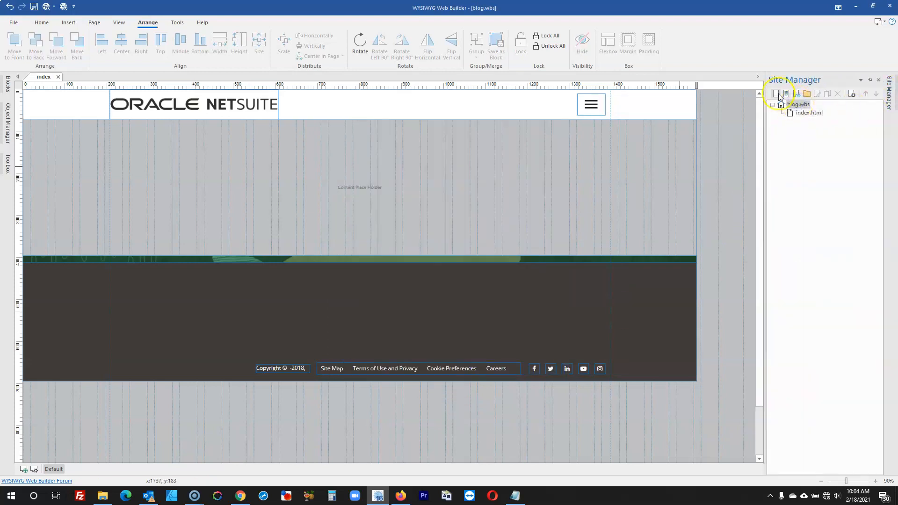
pyautogui.rightClick(809, 114)
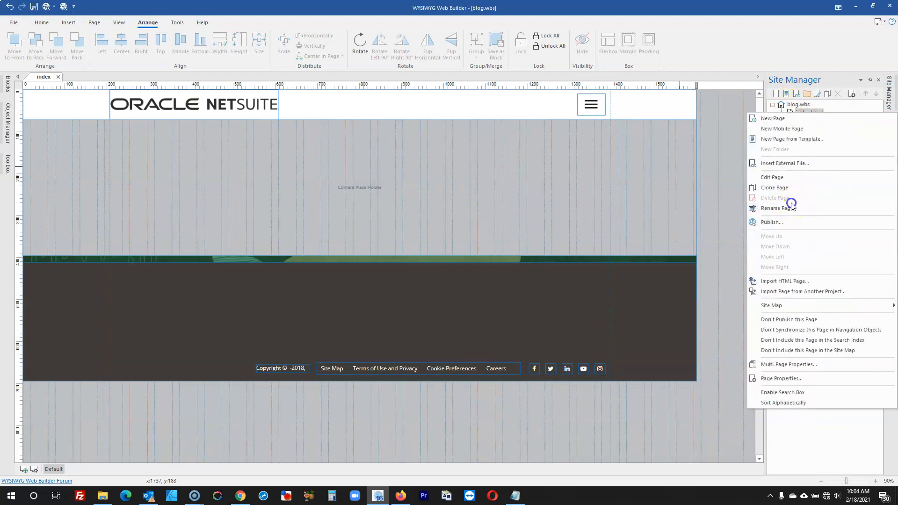
pyautogui.click(796, 212)
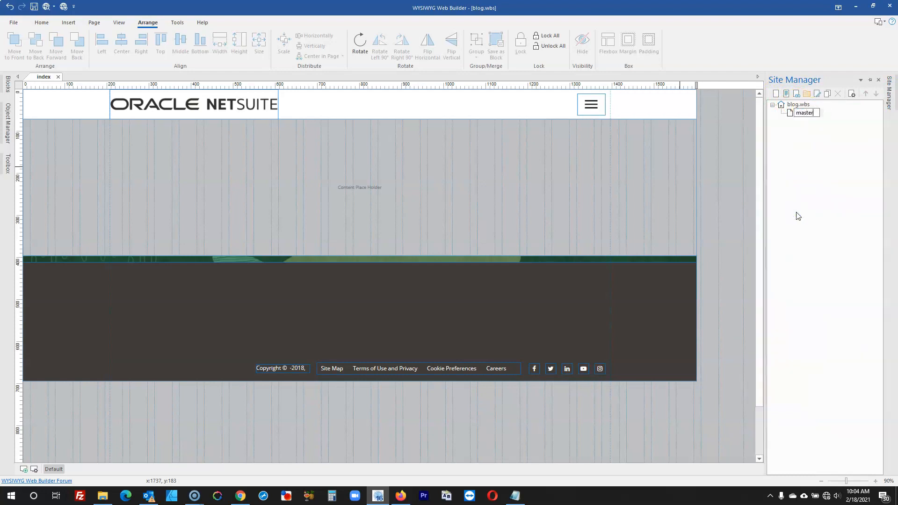
pyautogui.write('master-page')
pyautogui.press('Return')
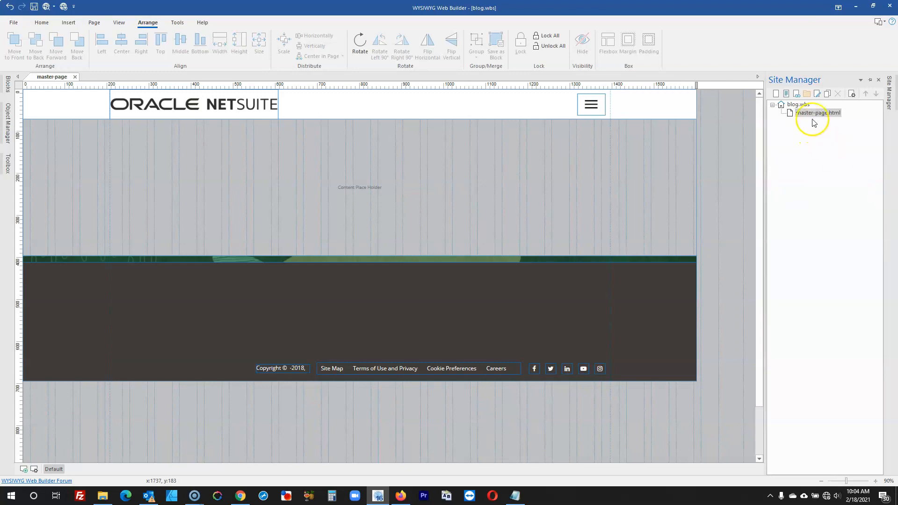
# - Clone master-page, move the copy above it in the site tree, and rename the copy as index
pyautogui.click(826, 93)
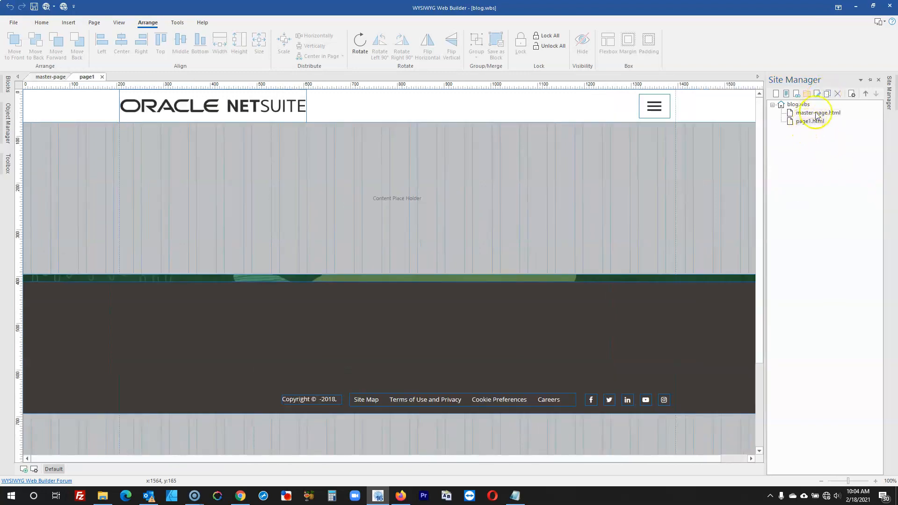
pyautogui.click(863, 94)
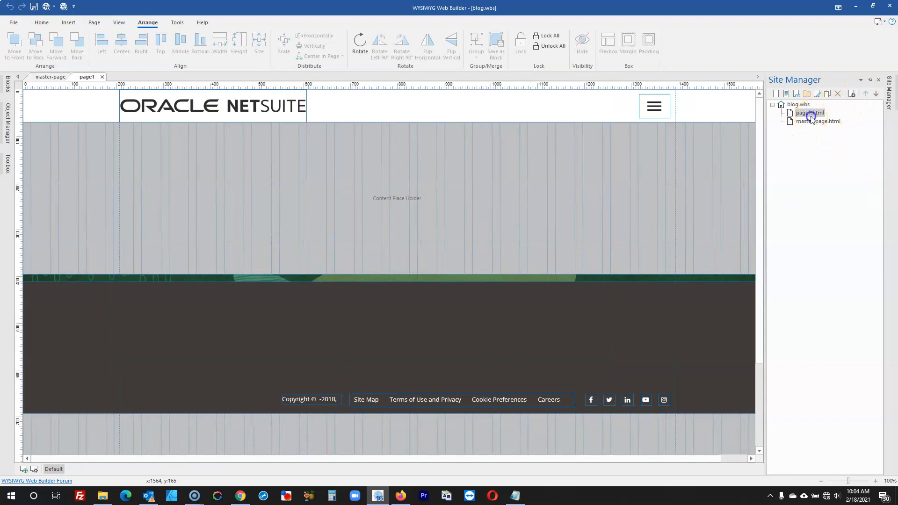
pyautogui.rightClick(811, 114)
pyautogui.click(790, 210)
# - Exclude master-page from publishing, navigation object synchronization, the search index, and the site map
pyautogui.doubleClick(813, 121)
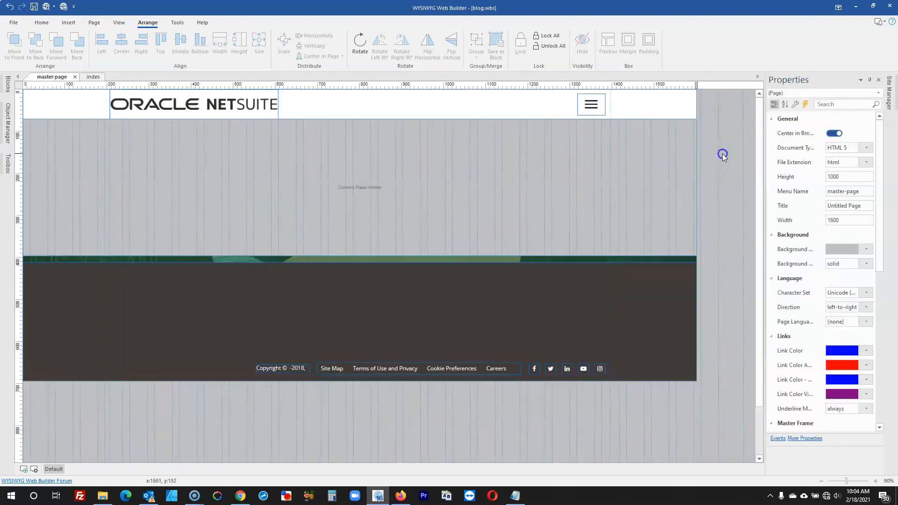
pyautogui.click(888, 99)
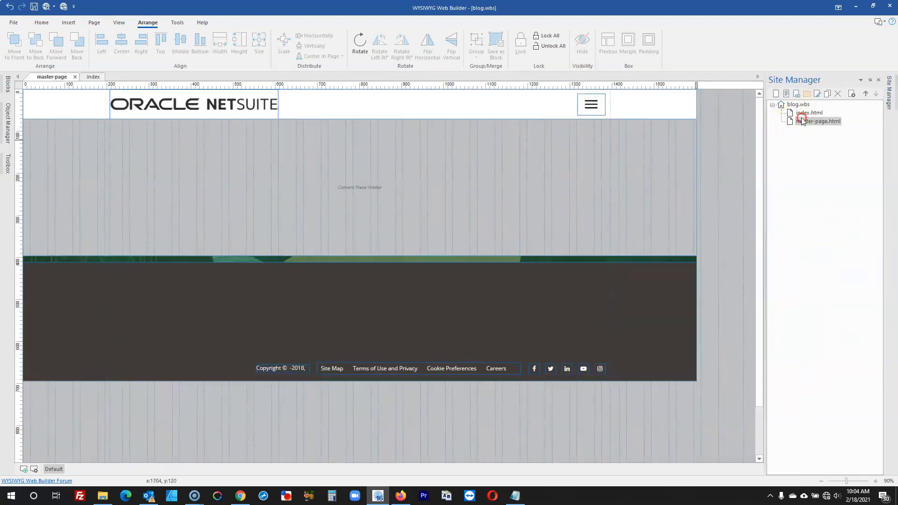
pyautogui.rightClick(802, 120)
pyautogui.click(808, 321)
pyautogui.rightClick(803, 120)
pyautogui.click(832, 333)
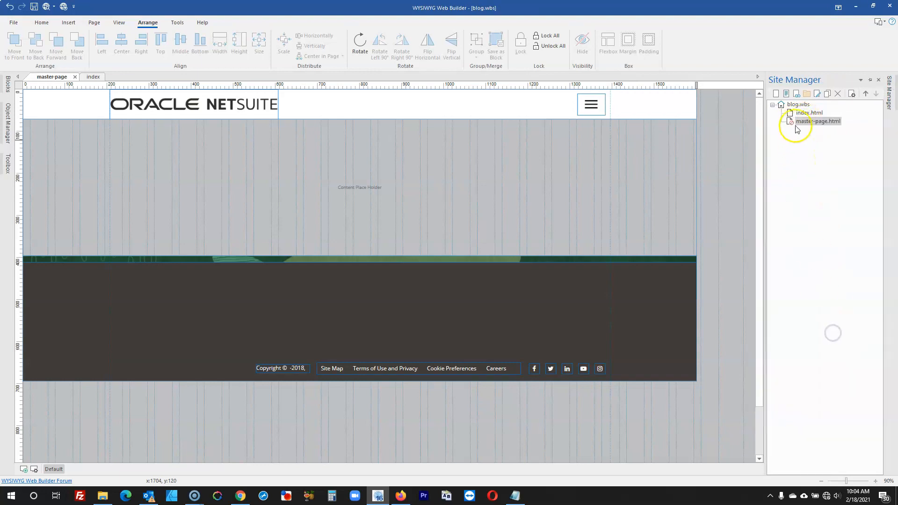
pyautogui.rightClick(810, 209)
pyautogui.click(825, 344)
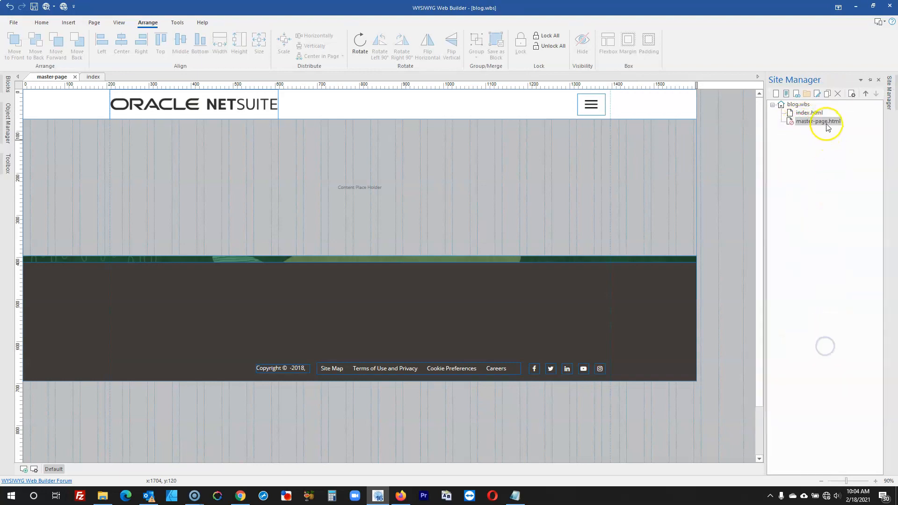
pyautogui.rightClick(827, 124)
pyautogui.click(826, 363)
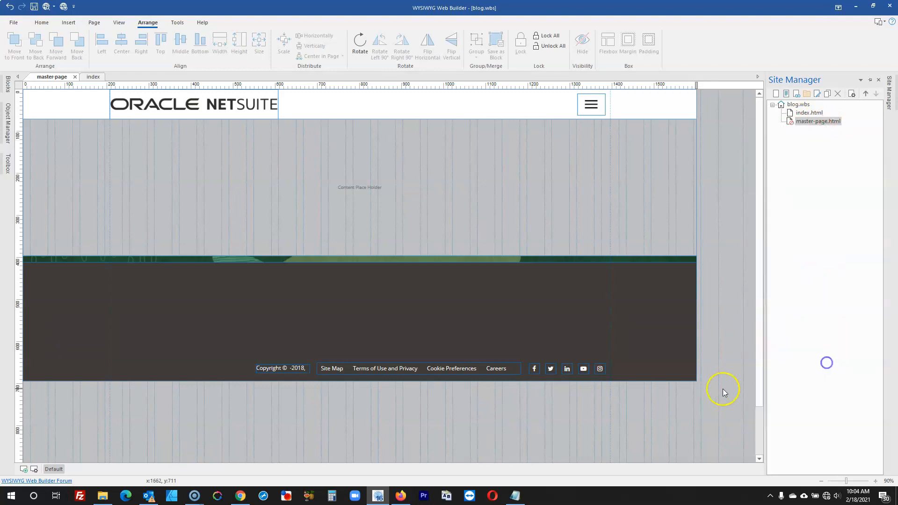
# - Open the index page and delete its footer layers and content placeholder, keeping the header layer
pyautogui.doubleClick(811, 114)
pyautogui.click(731, 162)
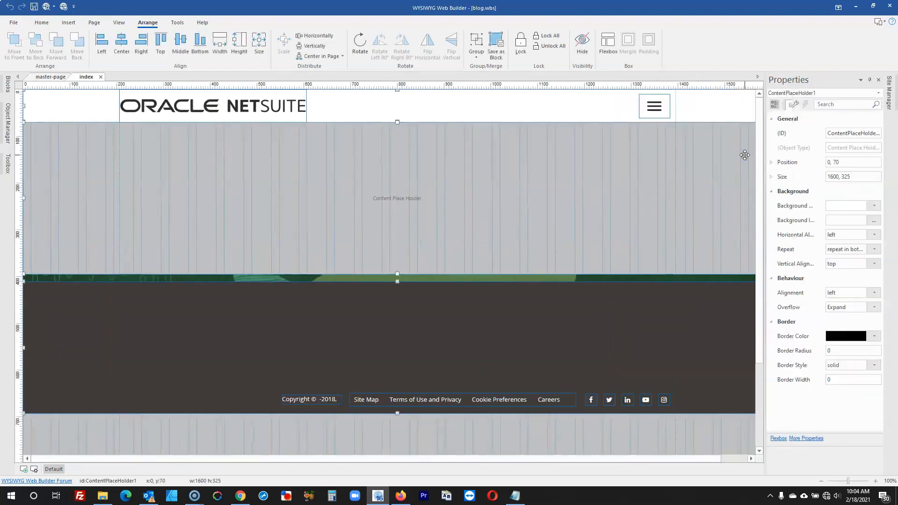
pyautogui.press('Delete')
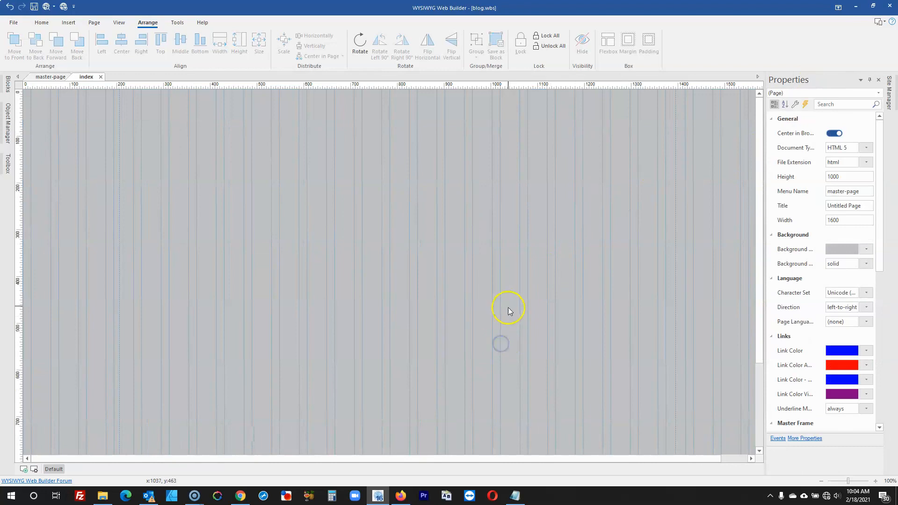
pyautogui.hotkey('ctrl', 'z')
pyautogui.moveTo(401, 422); pyautogui.dragTo(240, 274)
pyautogui.press('Delete')
pyautogui.click(257, 203)
pyautogui.press('Delete')
pyautogui.click(250, 340)
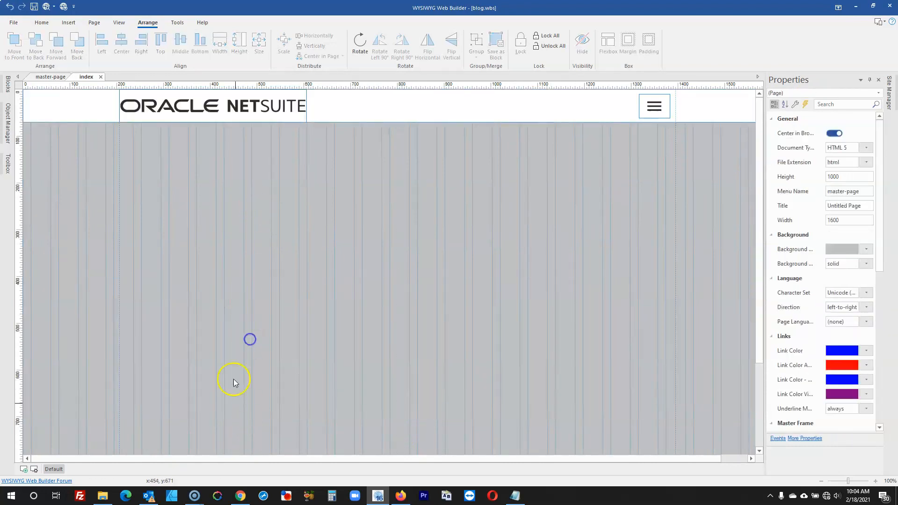
# - Delete the logo, the hamburger menu button, and the hidden panel menu from the index page's header
pyautogui.click(196, 111)
pyautogui.press('Delete')
pyautogui.click(356, 112)
pyautogui.press('Delete')
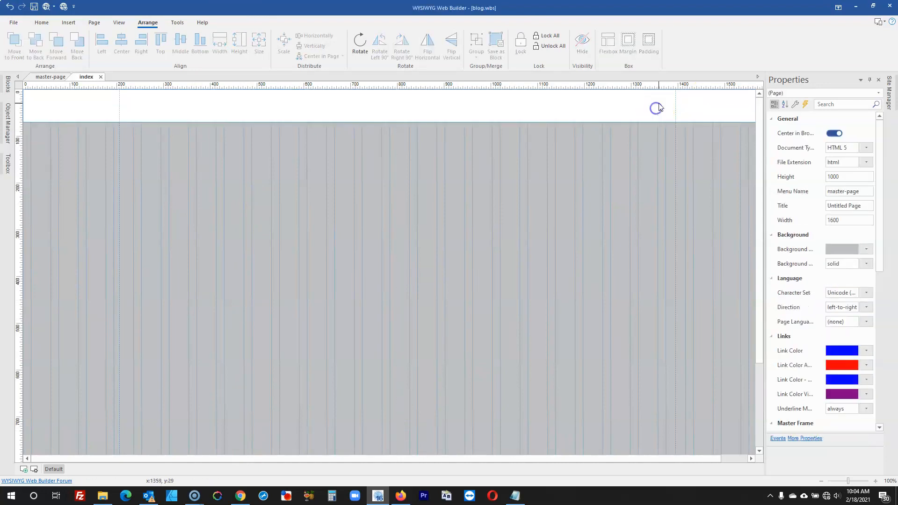
pyautogui.click(8, 117)
pyautogui.click(84, 125)
pyautogui.click(85, 134)
pyautogui.click(654, 106)
pyautogui.press('Delete')
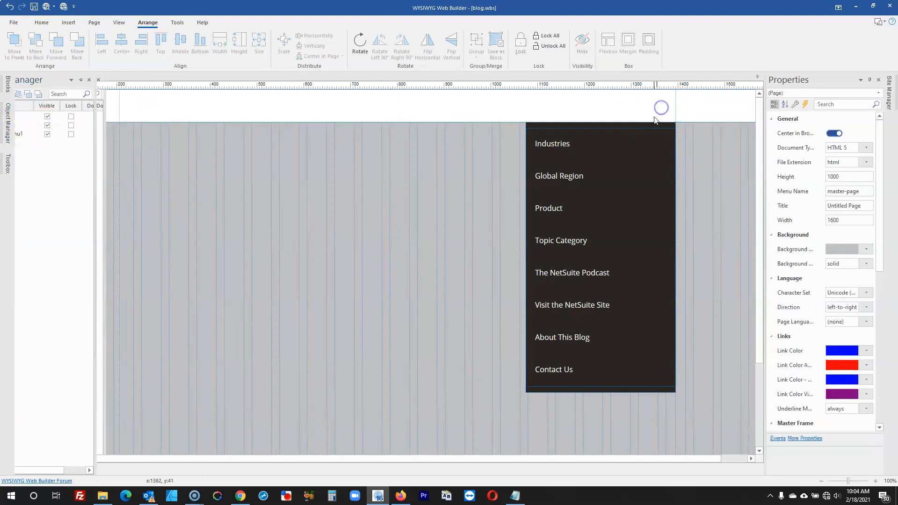
pyautogui.click(631, 144)
pyautogui.click(635, 123)
pyautogui.press('Delete')
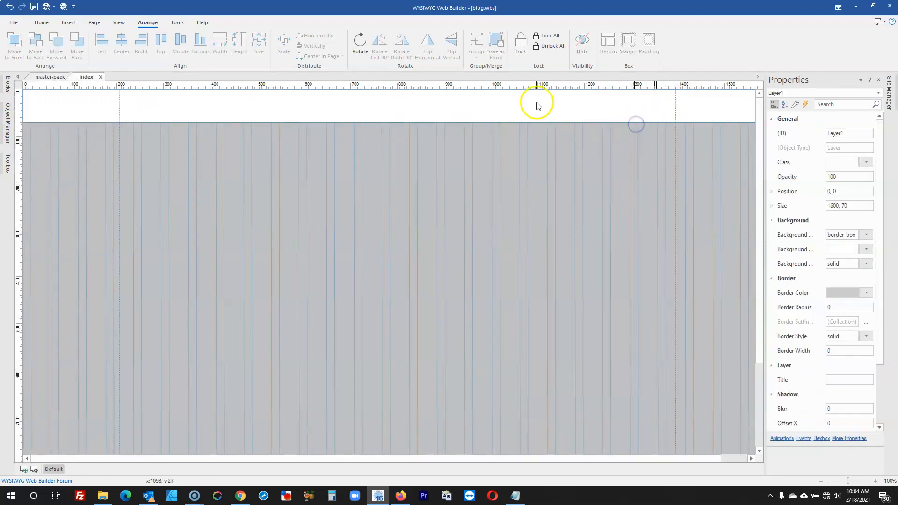
# - Paste a copy of the emptied header layer at about 132, 261 on the index page and delete the original
pyautogui.click(525, 122)
pyautogui.click(361, 154)
pyautogui.hotkey('ctrl', 'v')
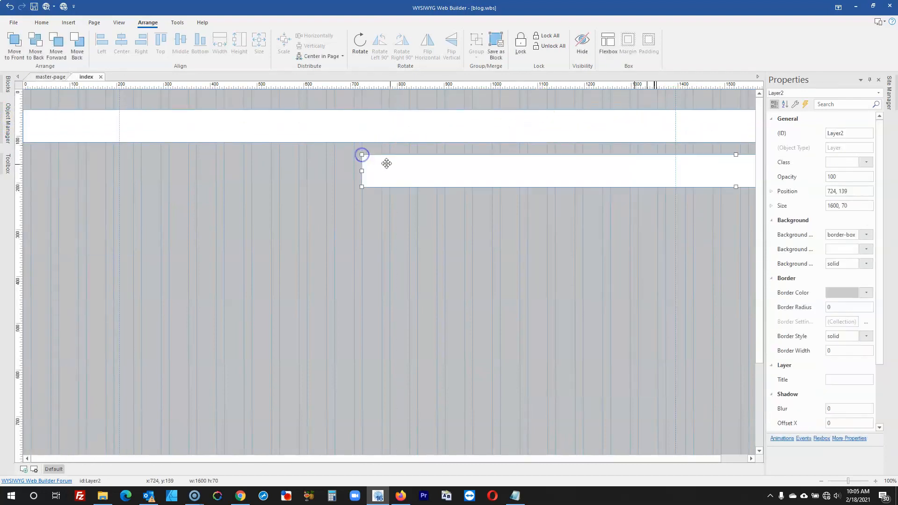
pyautogui.moveTo(386, 163); pyautogui.dragTo(130, 223)
pyautogui.click(187, 130)
pyautogui.press('Delete')
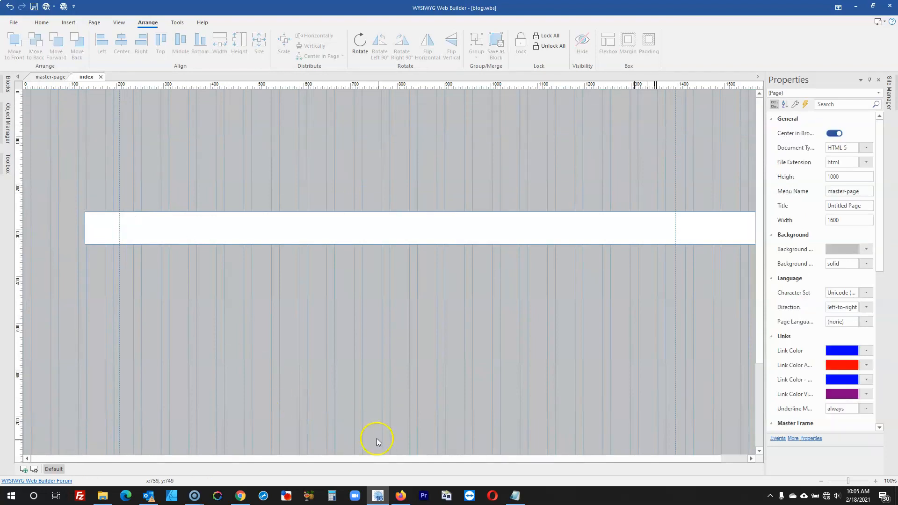
# - Switch to Firefox and inspect the dimensions of the NetSuite Blog banner element with the developer tools
pyautogui.scroll(-1, 432, 343)
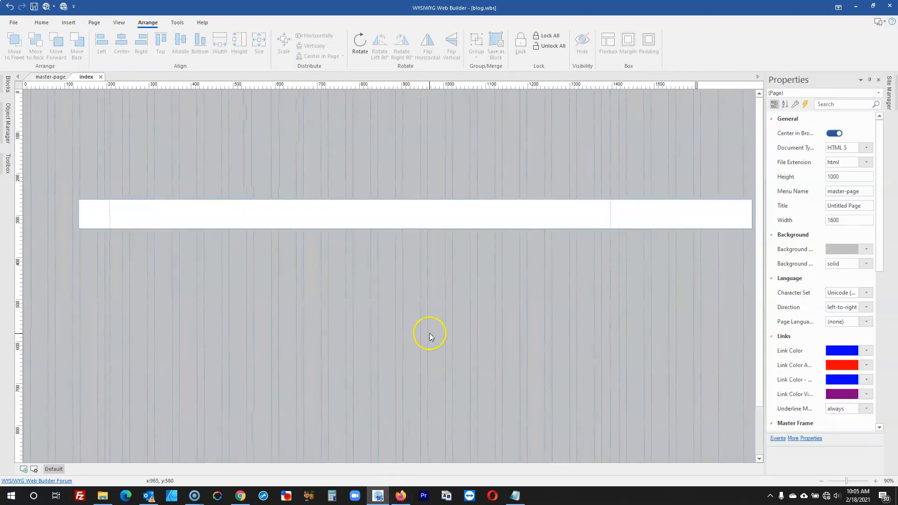
pyautogui.click(402, 495)
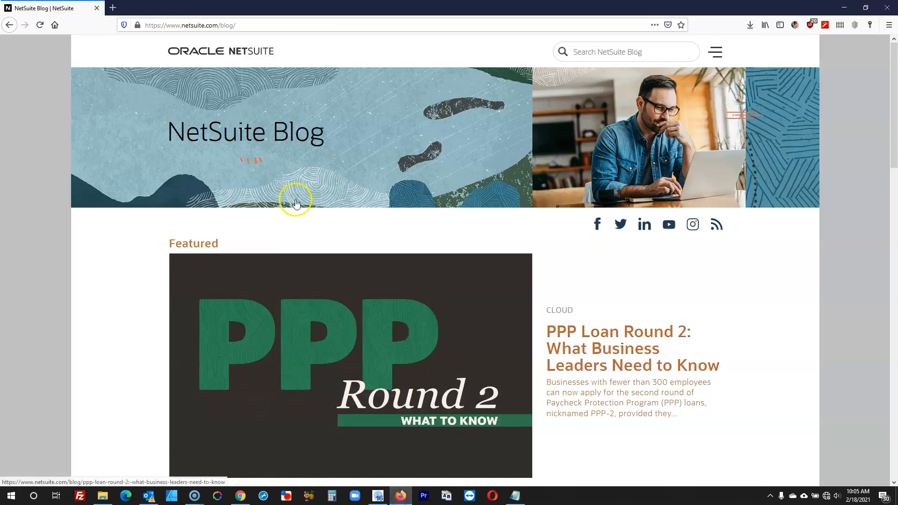
pyautogui.rightClick(297, 120)
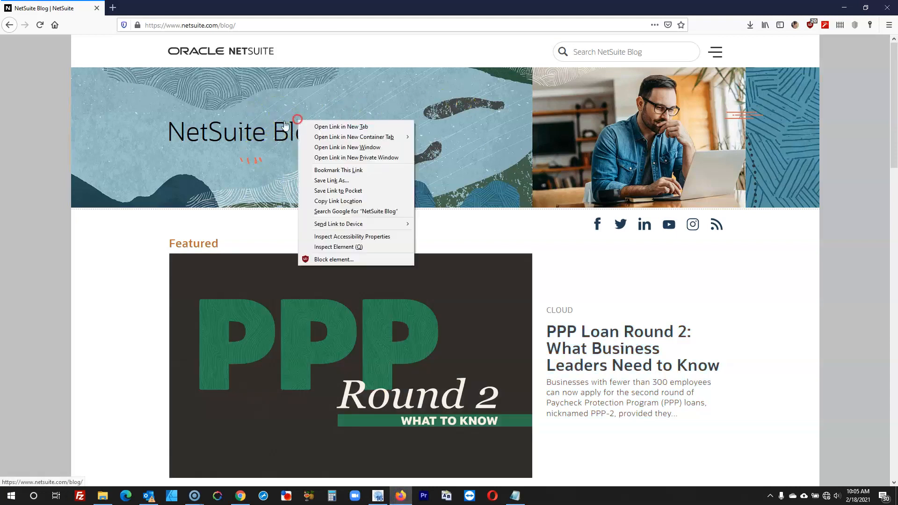
pyautogui.click(346, 247)
pyautogui.click(8, 376)
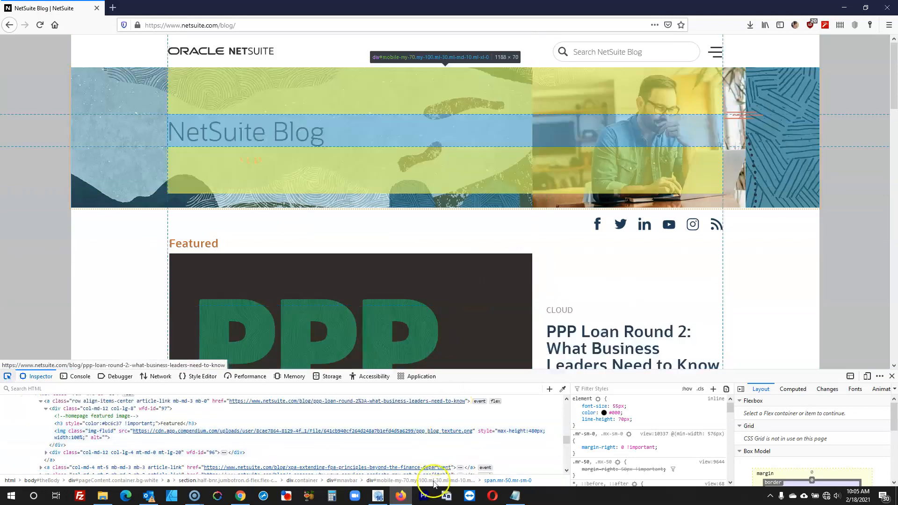
# - Back in WYSIWYG Web Builder, resize the copied layer to 1600 by 270 and move it to position 0, 0
pyautogui.click(332, 216)
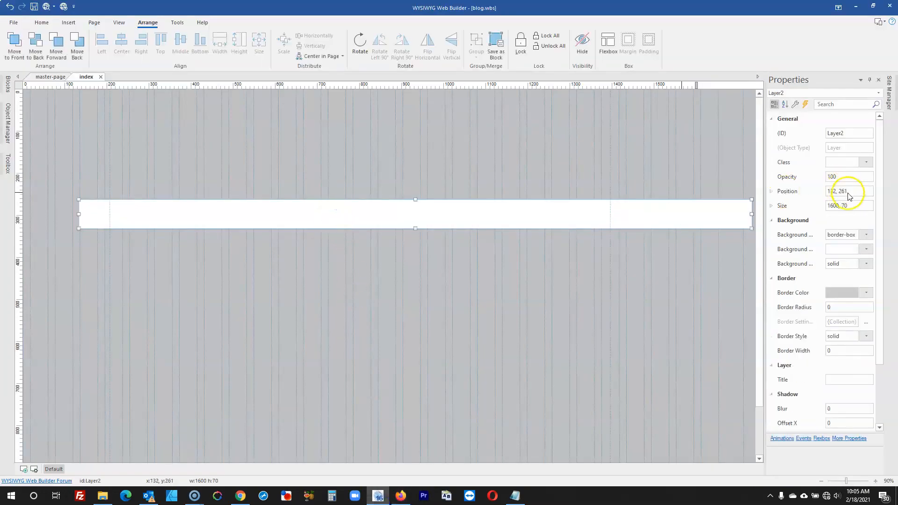
pyautogui.click(852, 205)
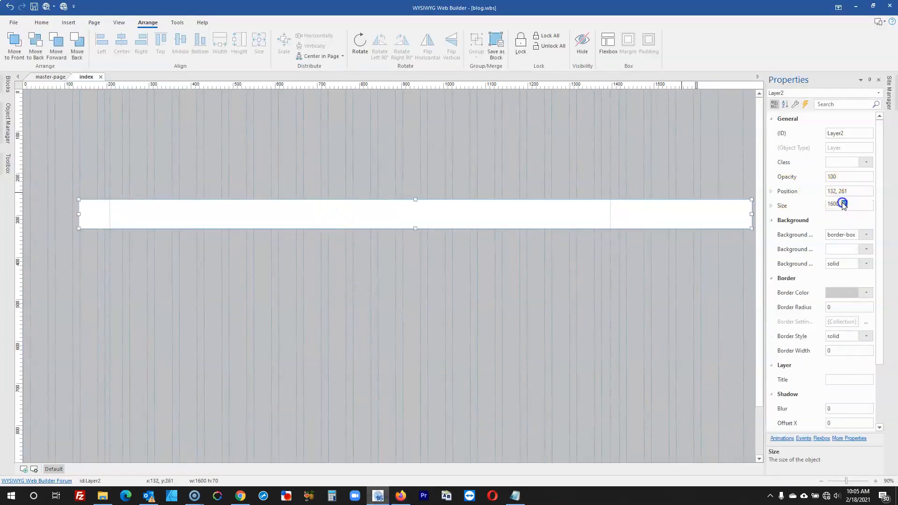
pyautogui.press('Return')
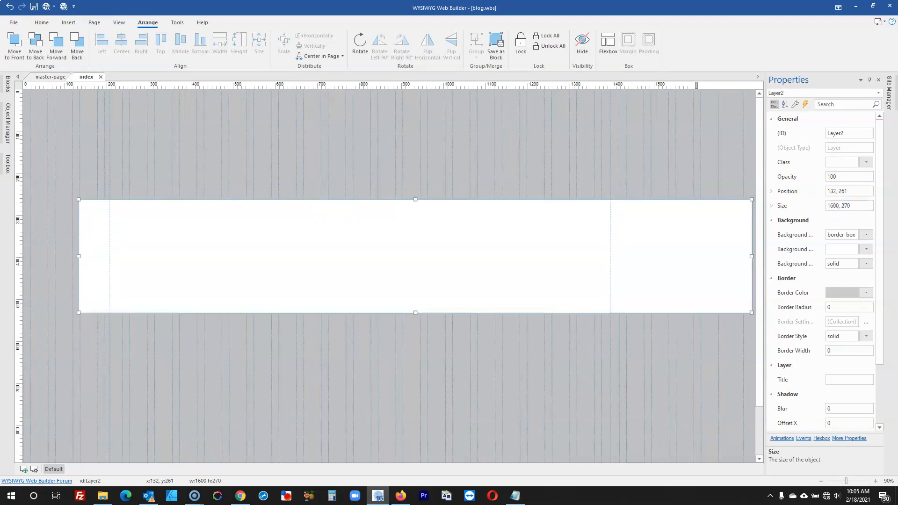
pyautogui.click(536, 385)
pyautogui.moveTo(467, 273); pyautogui.dragTo(312, 97)
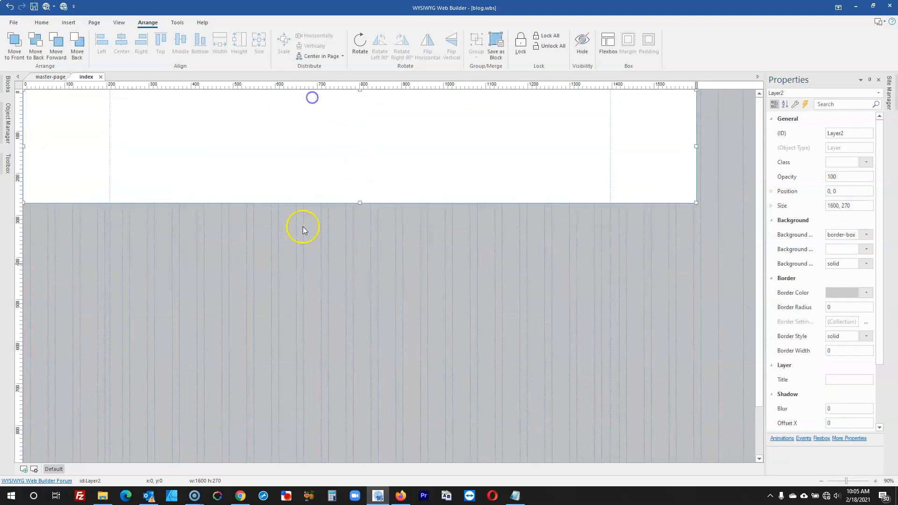
# - Set the banner layer's background mode to image and choose the ns_blog_banner picture from the David folder
pyautogui.click(299, 280)
pyautogui.click(222, 174)
pyautogui.doubleClick(211, 156)
pyautogui.click(366, 132)
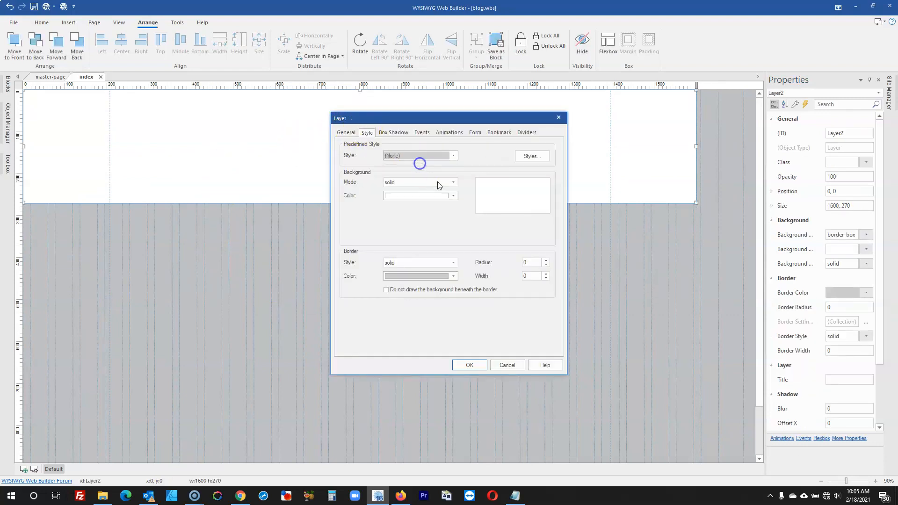
pyautogui.click(437, 182)
pyautogui.click(411, 203)
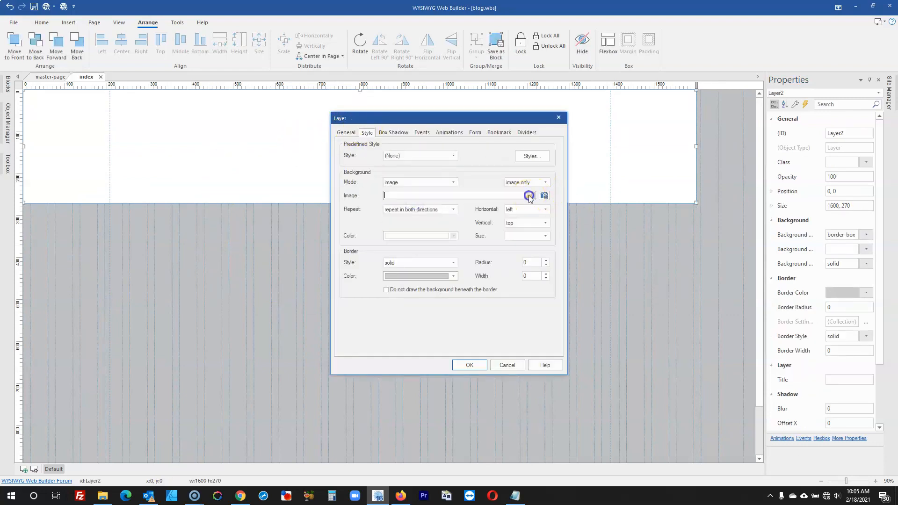
pyautogui.click(529, 195)
pyautogui.scroll(-5, 446, 245)
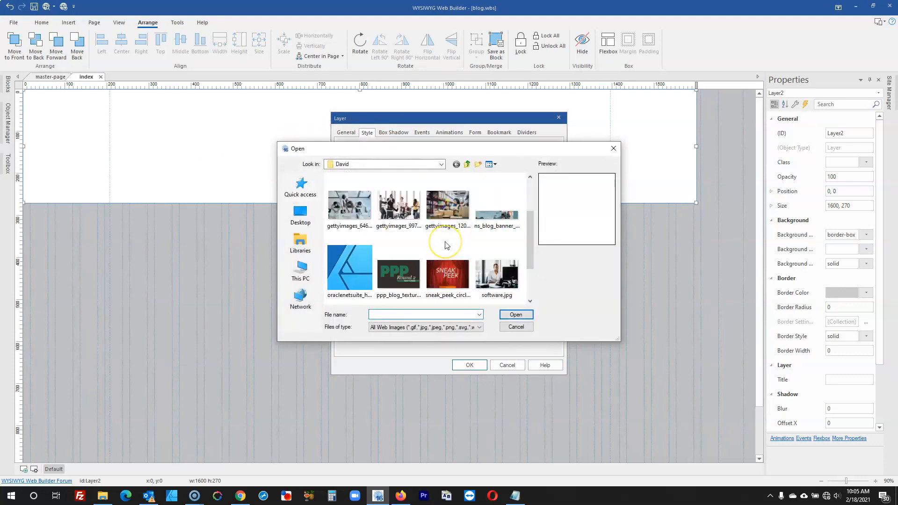
pyautogui.scroll(3, 445, 245)
pyautogui.doubleClick(503, 230)
# - Center the banner background horizontally and vertically, set its size to cover and repeat to do not repeat, and apply the style
pyautogui.click(526, 211)
pyautogui.click(529, 223)
pyautogui.click(543, 224)
pyautogui.click(529, 236)
pyautogui.click(544, 235)
pyautogui.click(530, 251)
pyautogui.click(436, 209)
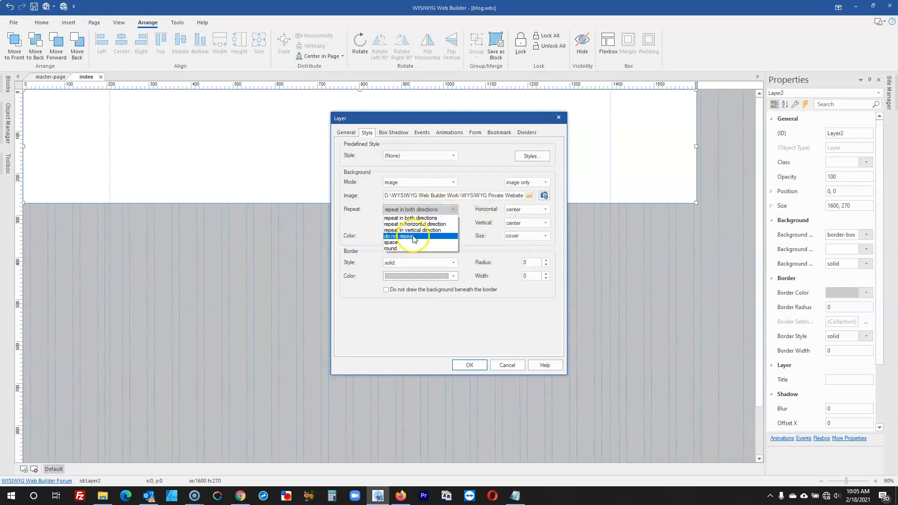
pyautogui.click(407, 236)
pyautogui.click(460, 364)
pyautogui.click(410, 252)
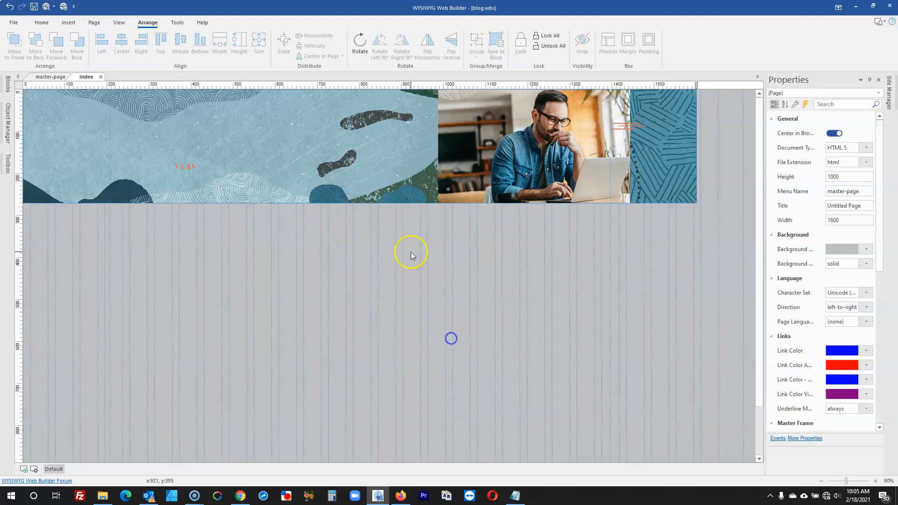
# - Switch to Firefox and inspect the NetSuite Blog heading's font styles with the developer tools
pyautogui.click(401, 495)
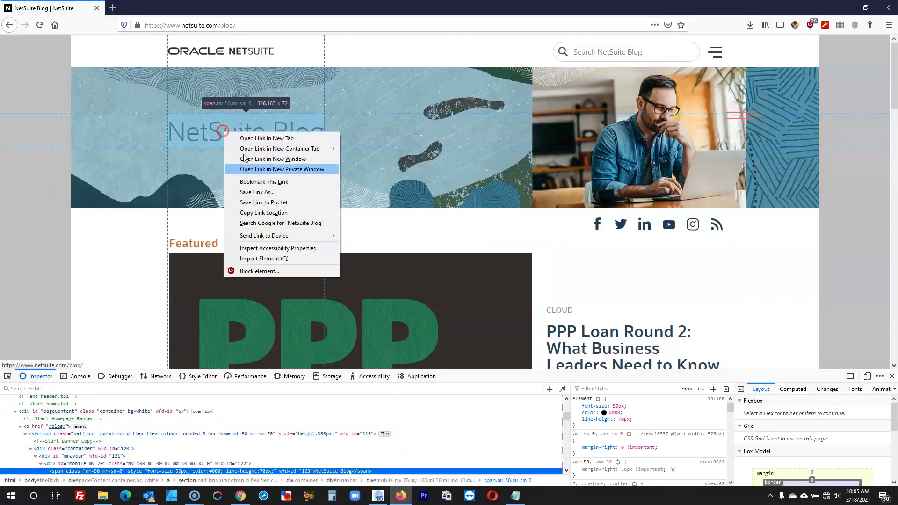
pyautogui.click(264, 259)
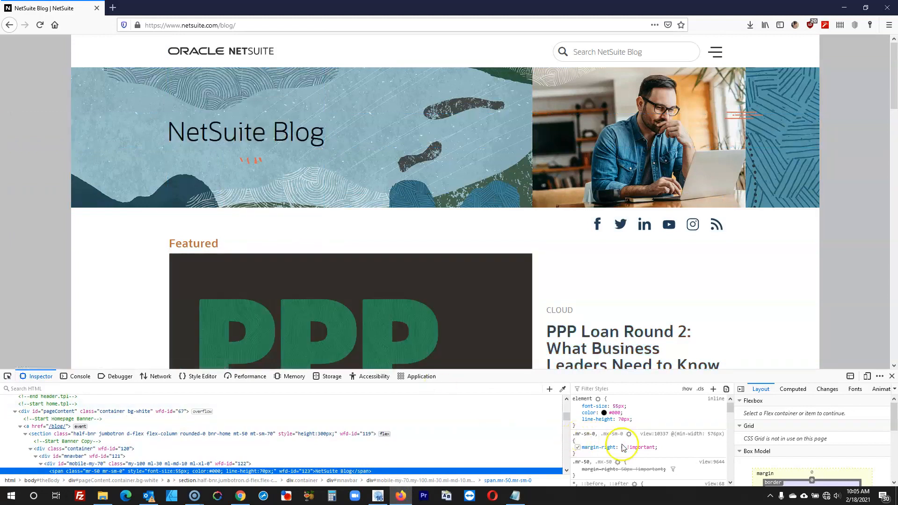
pyautogui.scroll(-5, 629, 442)
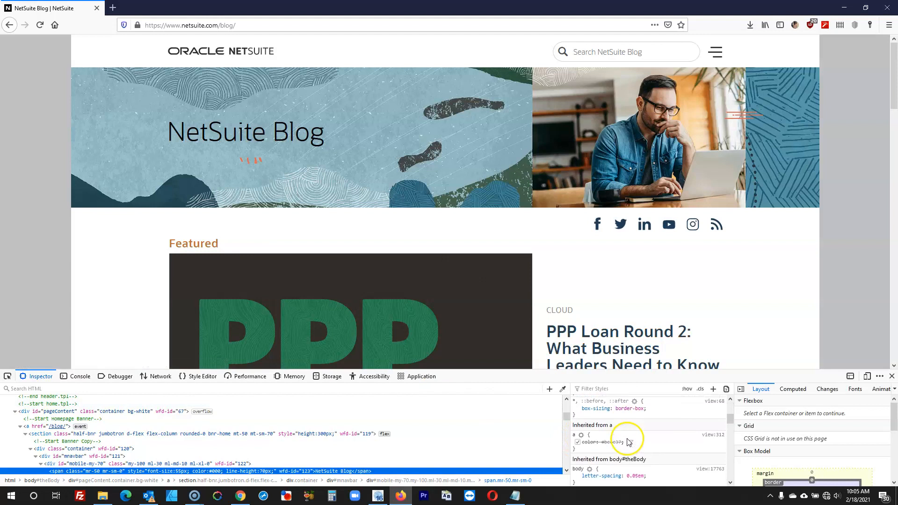
pyautogui.scroll(-1, 628, 439)
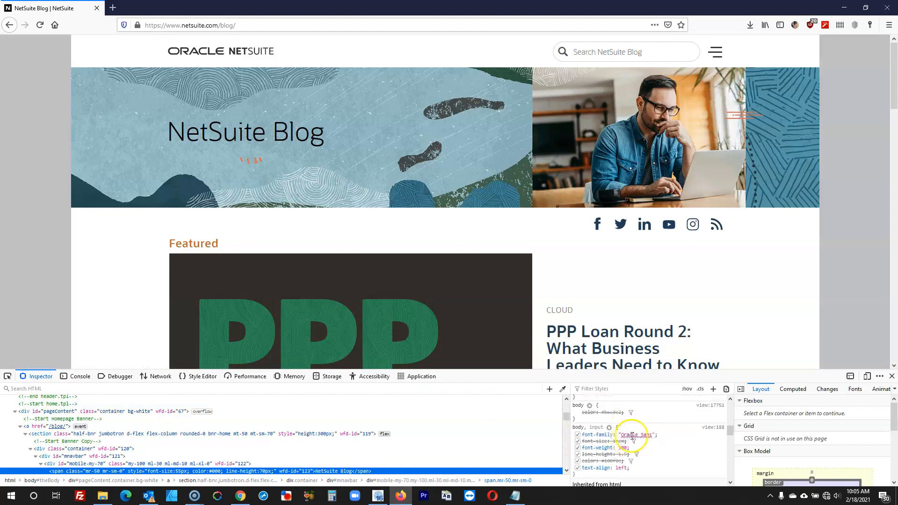
pyautogui.click(892, 378)
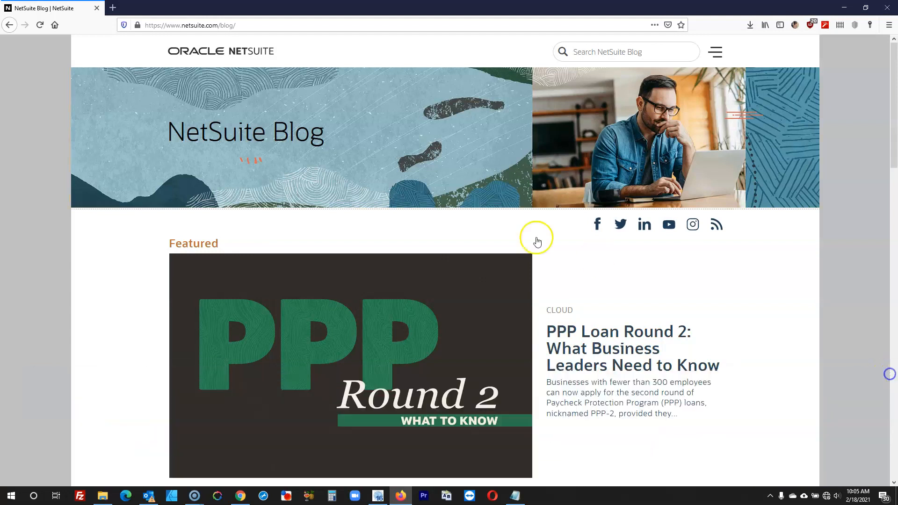
# - Copy the NetSuite Blog heading text, return to WYSIWYG Web Builder, and place it in the banner at about 83, 108
pyautogui.moveTo(169, 132); pyautogui.dragTo(247, 139)
pyautogui.moveTo(310, 142); pyautogui.dragTo(294, 158)
pyautogui.moveTo(55, 112); pyautogui.dragTo(326, 140)
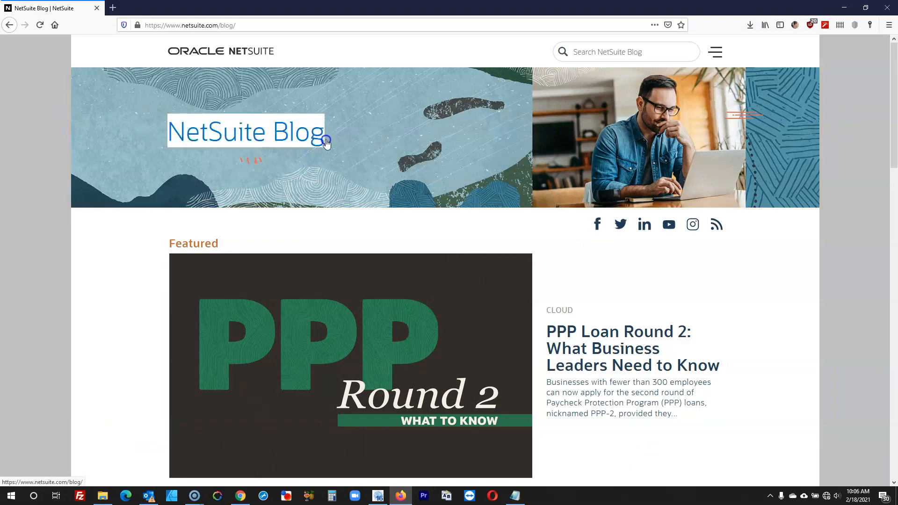
pyautogui.click(378, 494)
pyautogui.moveTo(329, 281); pyautogui.dragTo(91, 144)
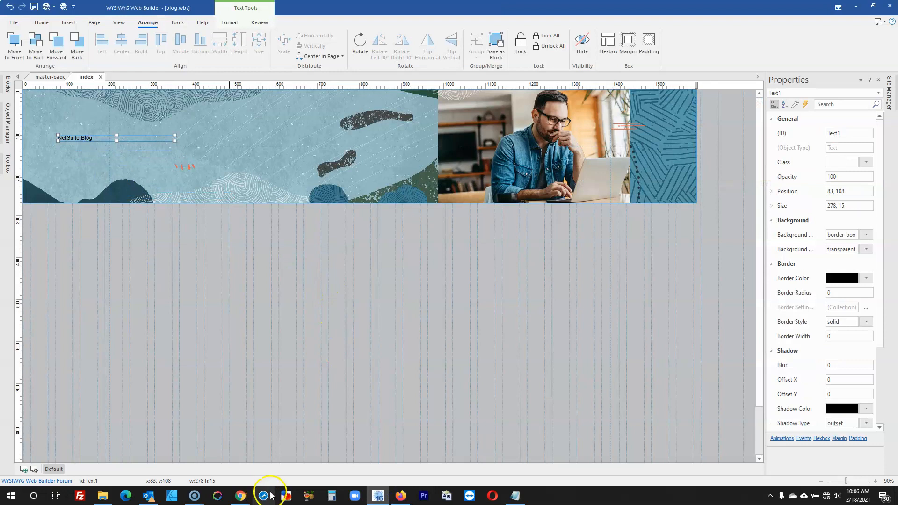
# - Set the banner heading's font to Open Sans at size 56
pyautogui.doubleClick(126, 139)
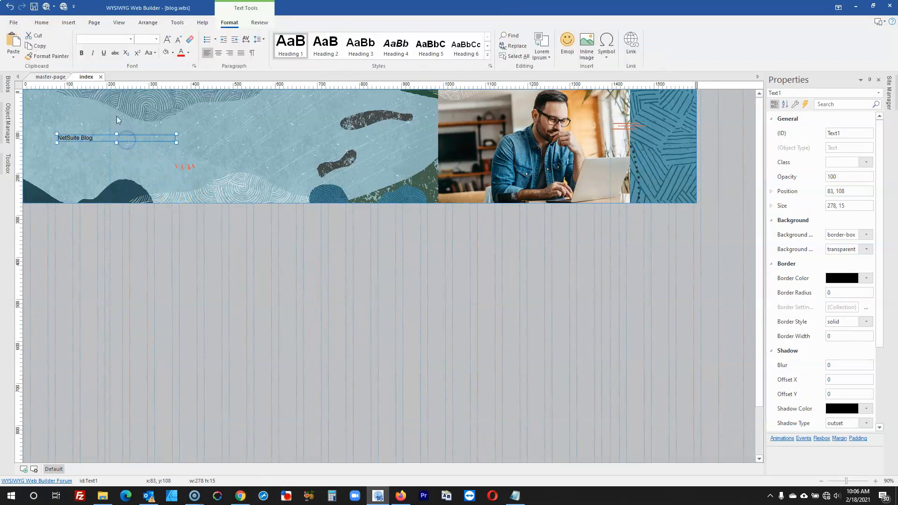
pyautogui.write('Open Sans')
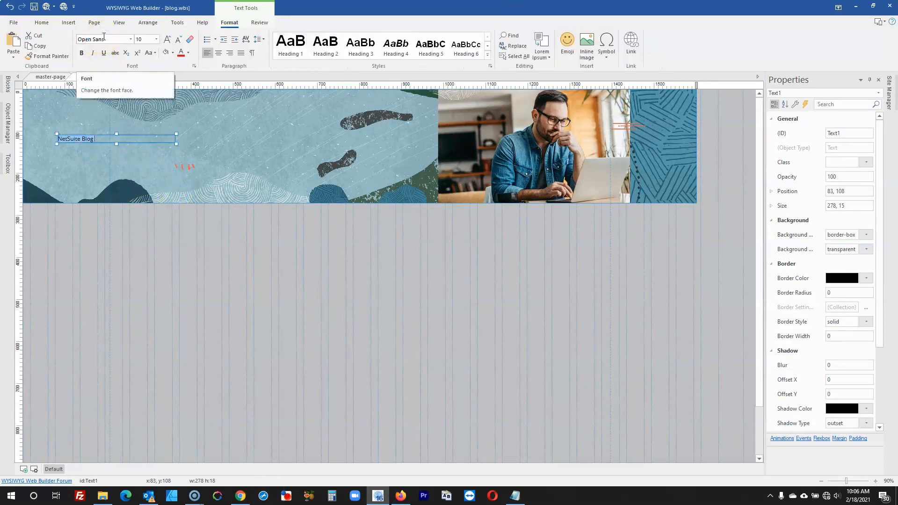
pyautogui.press('Return')
pyautogui.click(145, 41)
pyautogui.write('50')
pyautogui.press('Return')
pyautogui.click(178, 217)
# - Enlarge the heading's text box to about 546 by 102 and position it at about 109, 106
pyautogui.click(177, 175)
pyautogui.moveTo(174, 175); pyautogui.dragTo(298, 160)
pyautogui.click(188, 175)
pyautogui.click(184, 179)
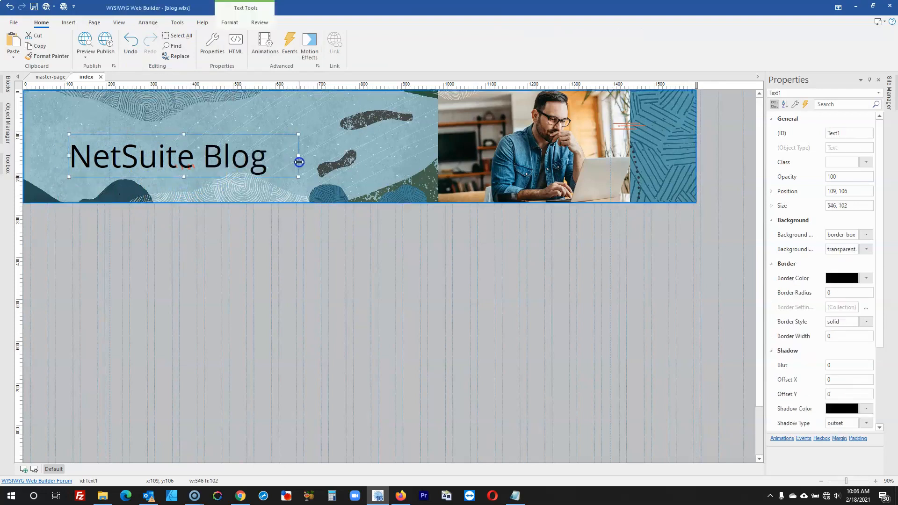
# - Compare the heading with the original in Firefox, and set its font size to 40 in WYSIWYG Web Builder
pyautogui.click(398, 493)
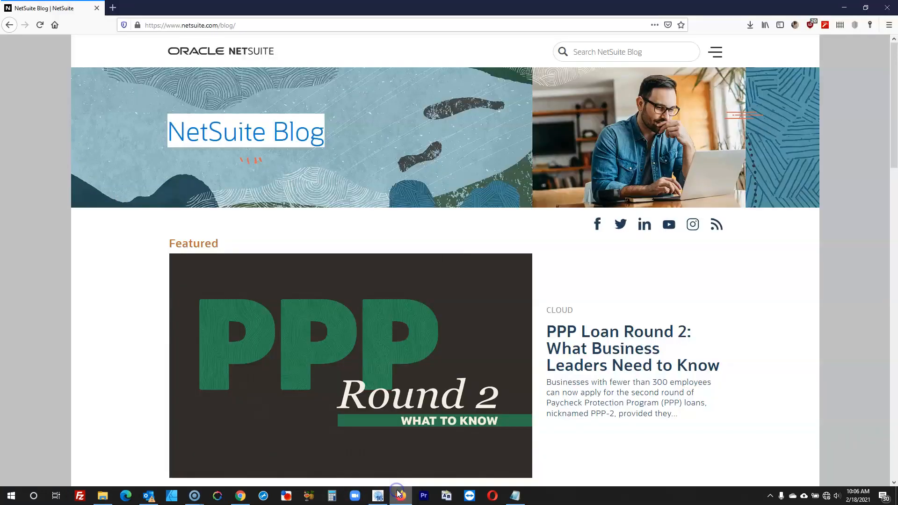
pyautogui.click(397, 493)
pyautogui.click(204, 295)
pyautogui.click(160, 155)
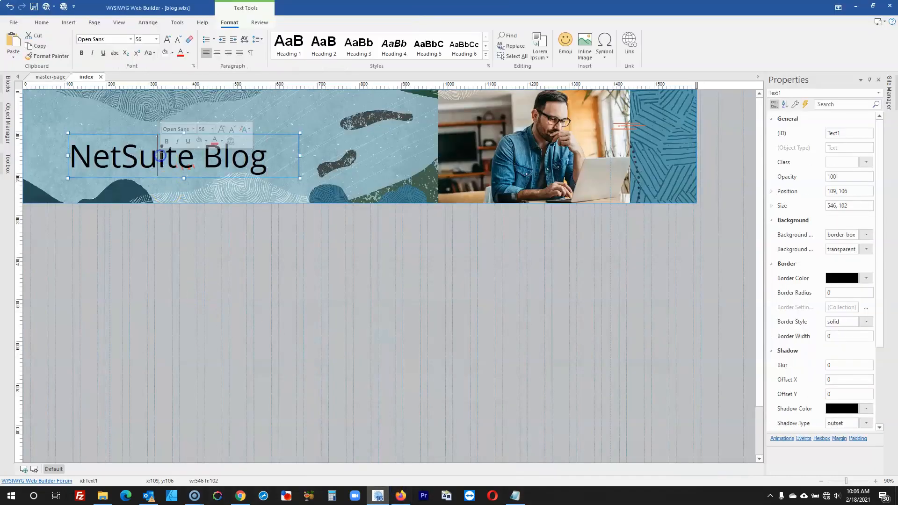
pyautogui.hotkey('ctrl', 'a')
pyautogui.click(142, 40)
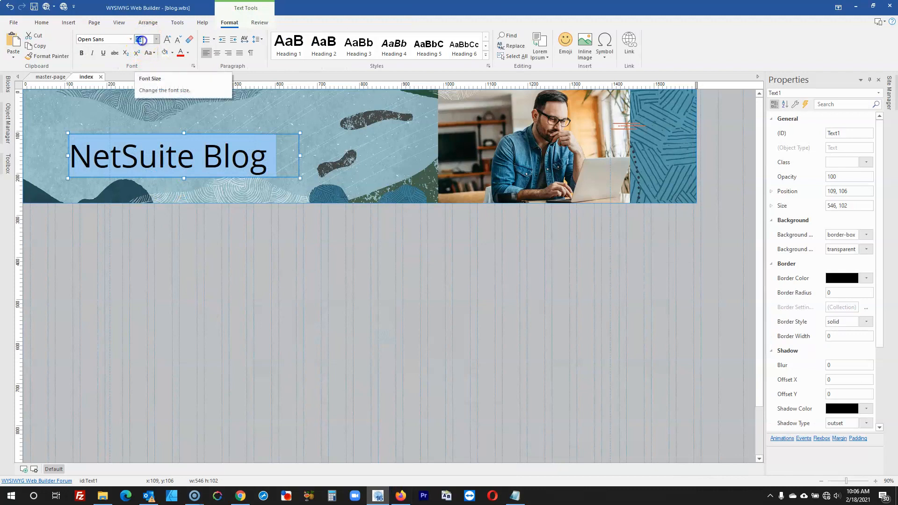
pyautogui.write('40')
pyautogui.press('Return')
pyautogui.click(236, 297)
# - Move the heading to about x 206, checking the original in Firefox, and center it vertically within the banner
pyautogui.click(142, 150)
pyautogui.moveTo(142, 150); pyautogui.dragTo(141, 143)
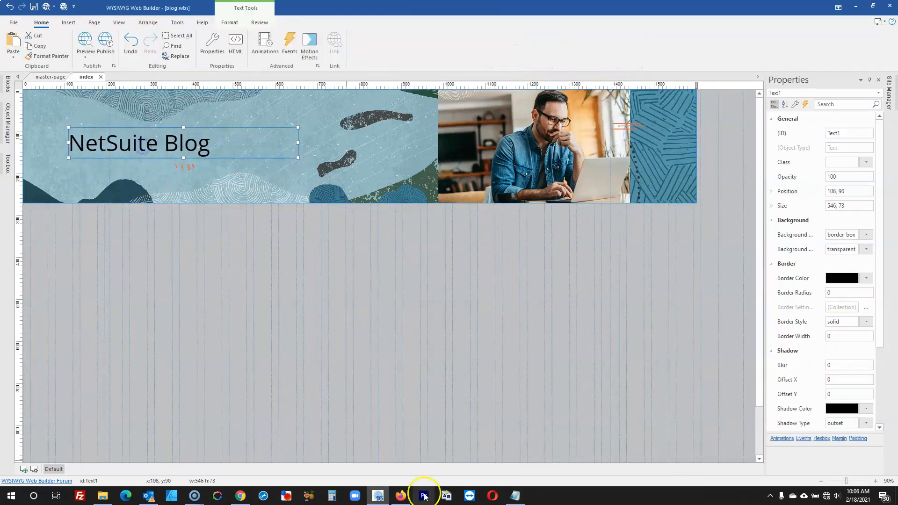
pyautogui.click(407, 497)
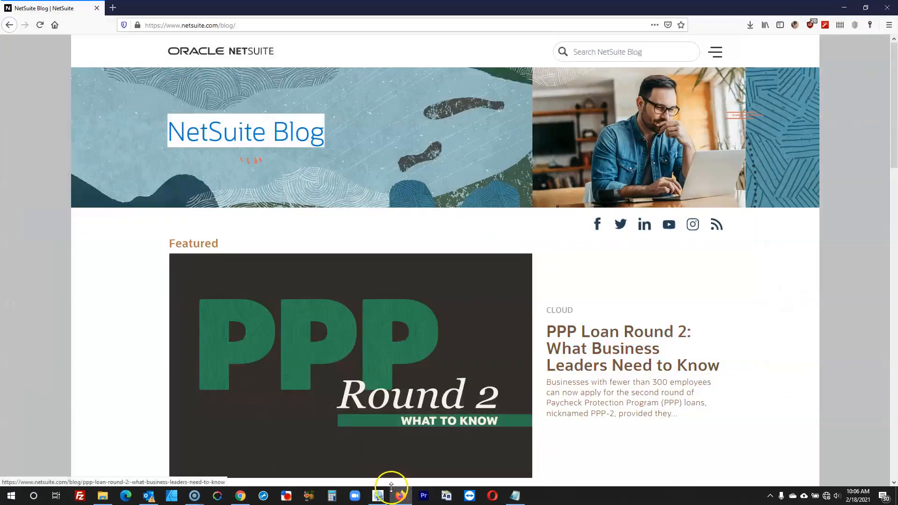
pyautogui.click(378, 495)
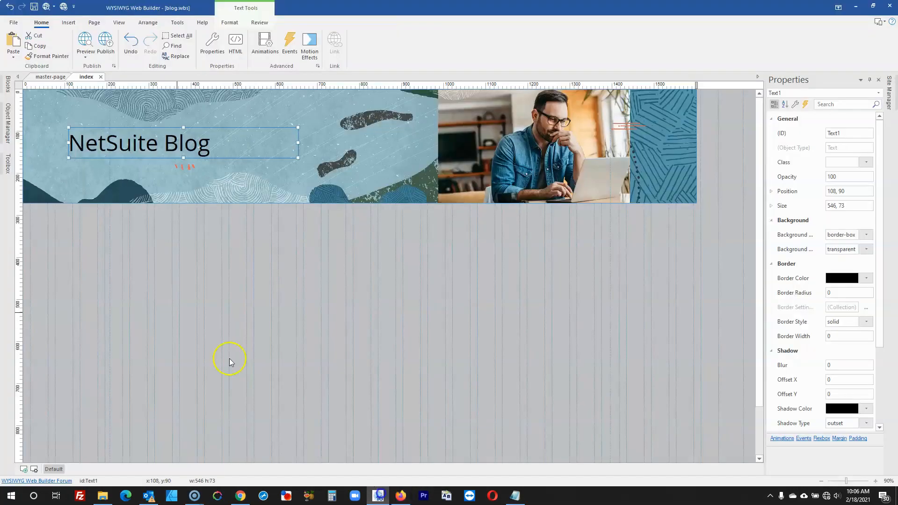
pyautogui.moveTo(100, 140); pyautogui.dragTo(140, 137)
pyautogui.rightClick(142, 136)
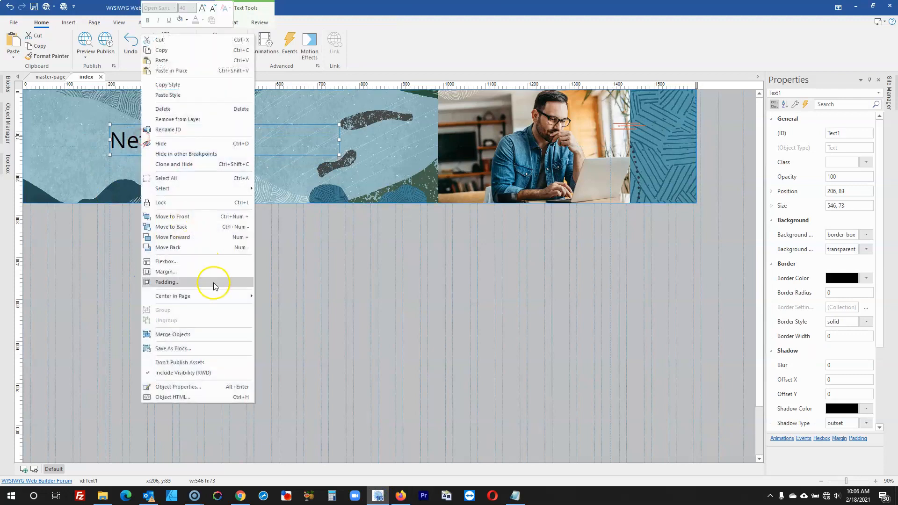
pyautogui.click(235, 297)
pyautogui.click(282, 307)
pyautogui.click(351, 304)
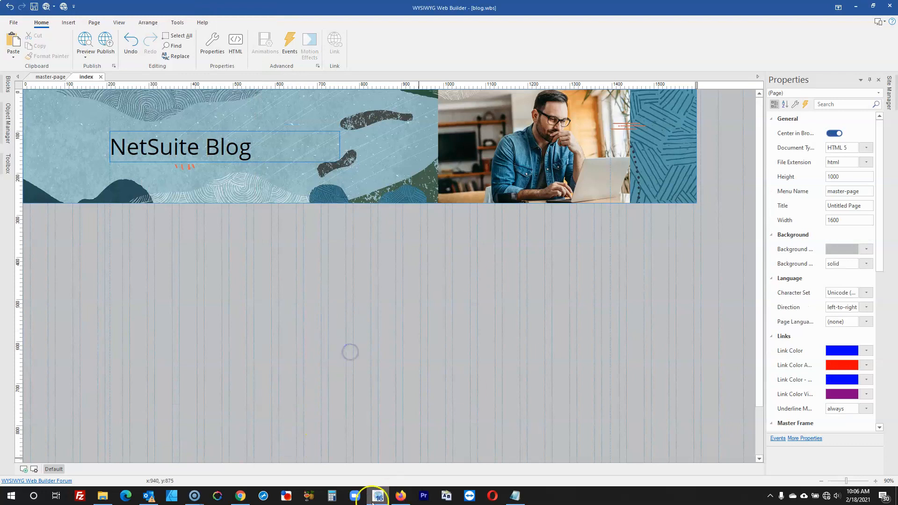
# - Switch to Firefox to view the social icon row below the blog banner, and return to WYSIWYG Web Builder
pyautogui.click(401, 496)
pyautogui.click(401, 495)
pyautogui.click(401, 495)
pyautogui.click(632, 225)
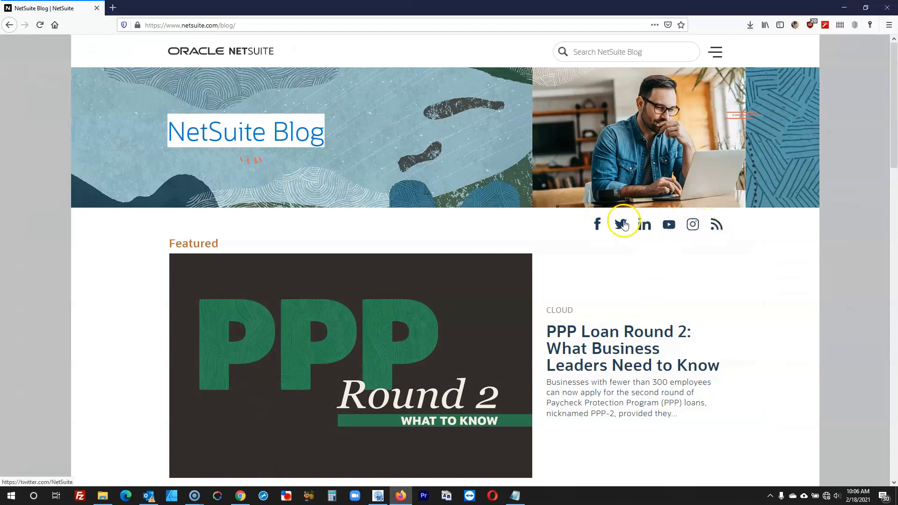
pyautogui.click(841, 8)
pyautogui.click(621, 285)
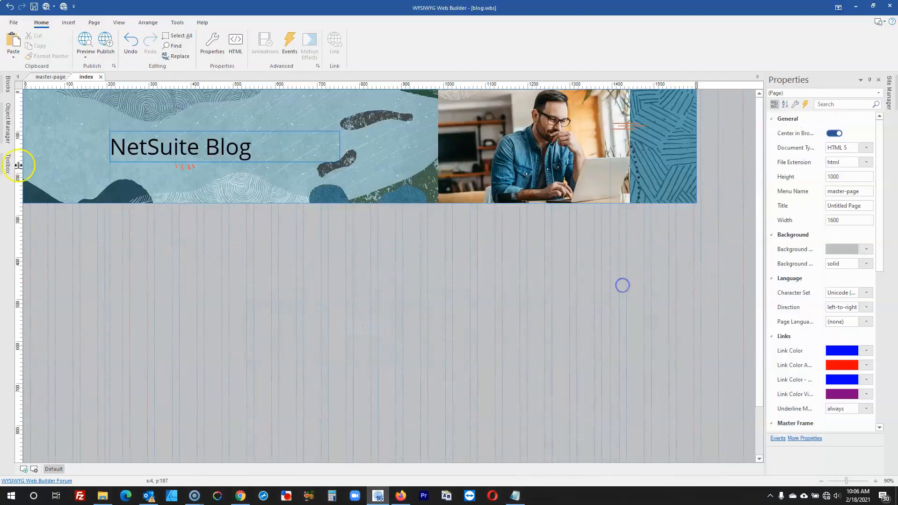
# - Find the Layer object by searching for "lay" and add a layer just below the banner at the page's left edge
pyautogui.click(8, 163)
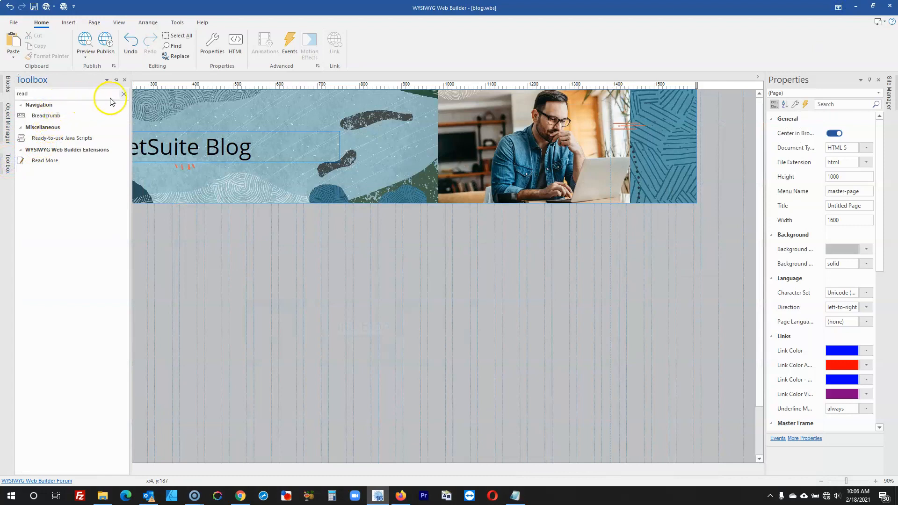
pyautogui.click(124, 93)
pyautogui.write('lay')
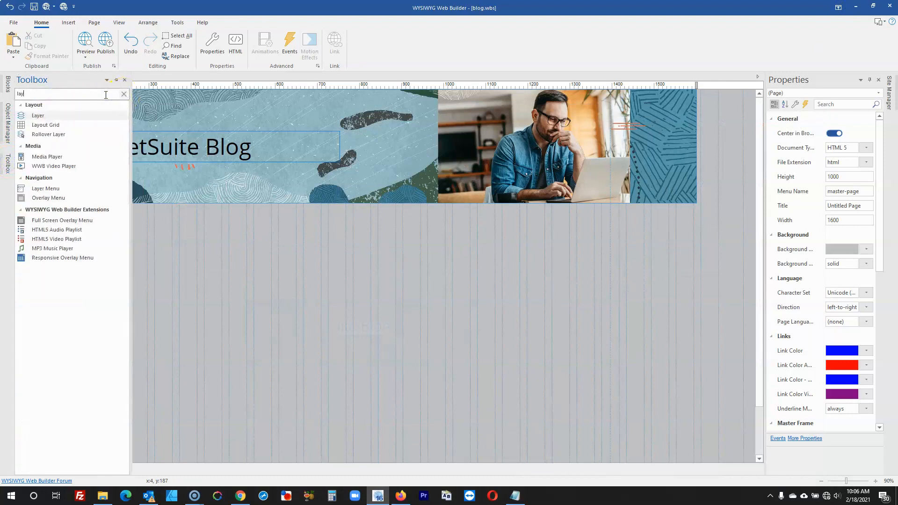
pyautogui.click(57, 117)
pyautogui.moveTo(203, 250)
pyautogui.mouseDown()
pyautogui.moveTo(424, 279)
pyautogui.moveTo(205, 224)
pyautogui.mouseUp()
pyautogui.click(238, 250)
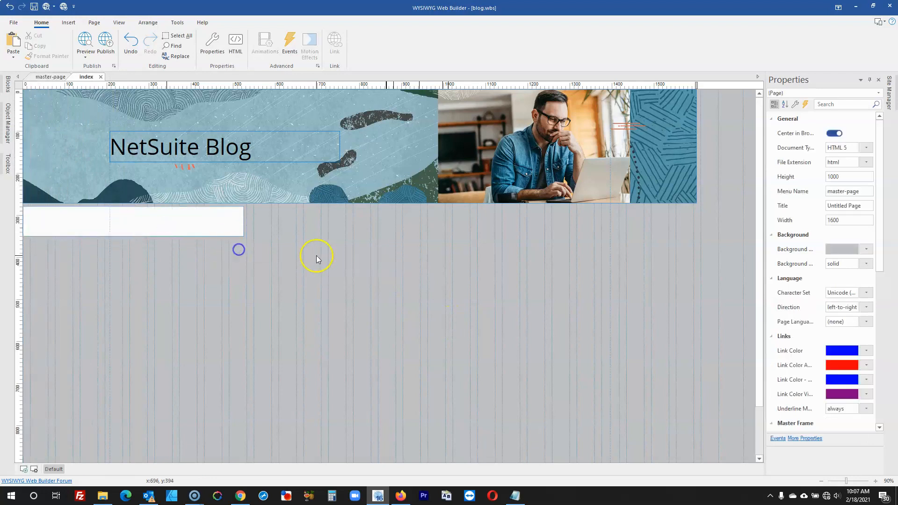
# - Assign master-page as the index page's master page, using the Master Frame type
pyautogui.rightClick(317, 259)
pyautogui.click(360, 375)
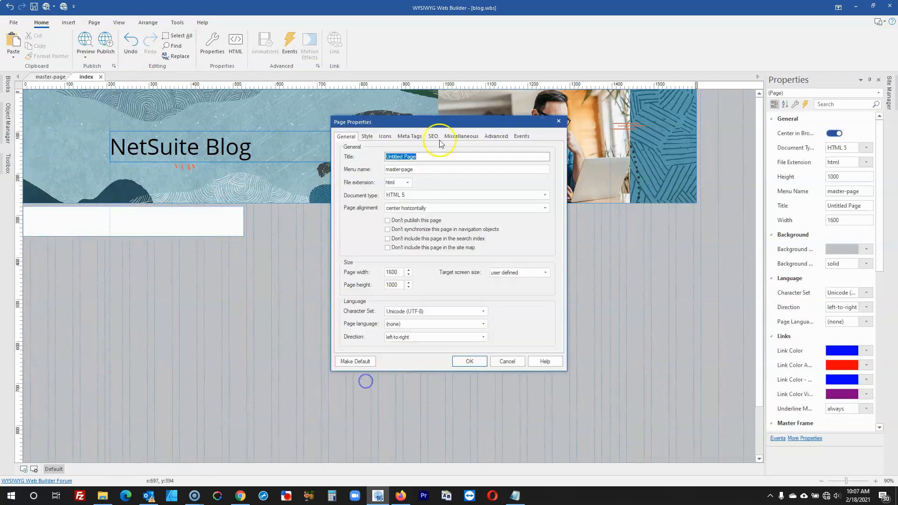
pyautogui.click(462, 136)
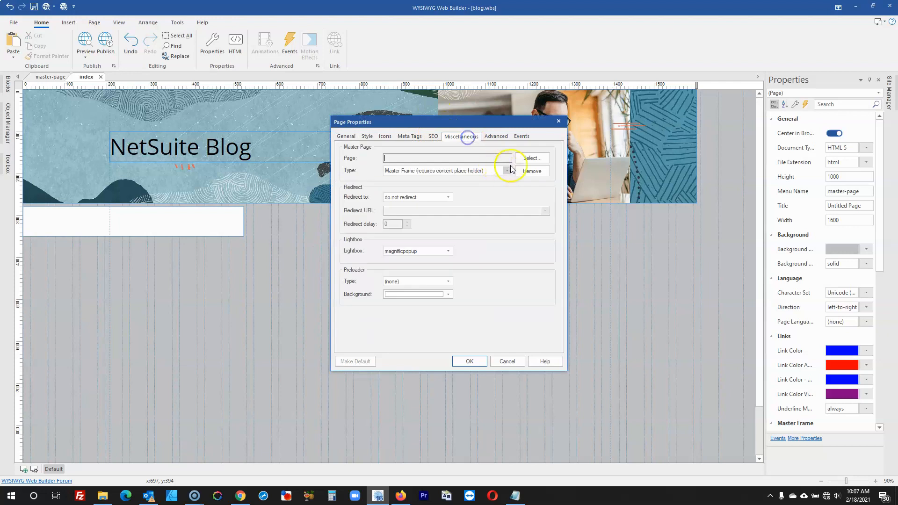
pyautogui.click(525, 156)
pyautogui.click(395, 193)
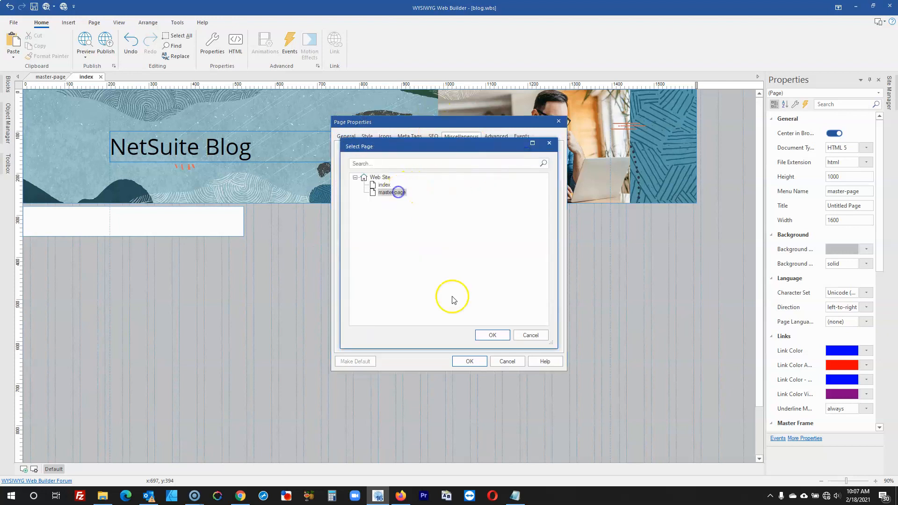
pyautogui.click(491, 335)
pyautogui.click(482, 364)
# - Preview the index page in the browser, and review its general page properties in WYSIWYG Web Builder
pyautogui.click(85, 42)
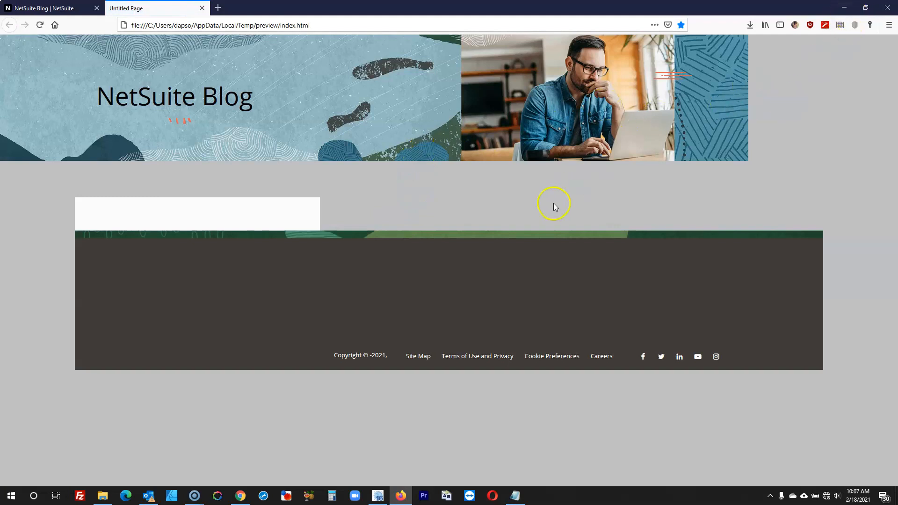
pyautogui.click(844, 8)
pyautogui.rightClick(292, 242)
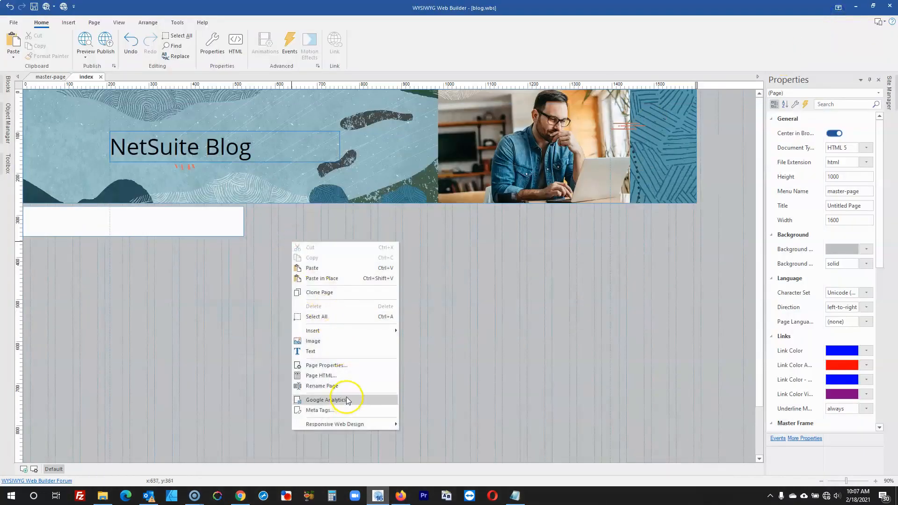
pyautogui.click(339, 364)
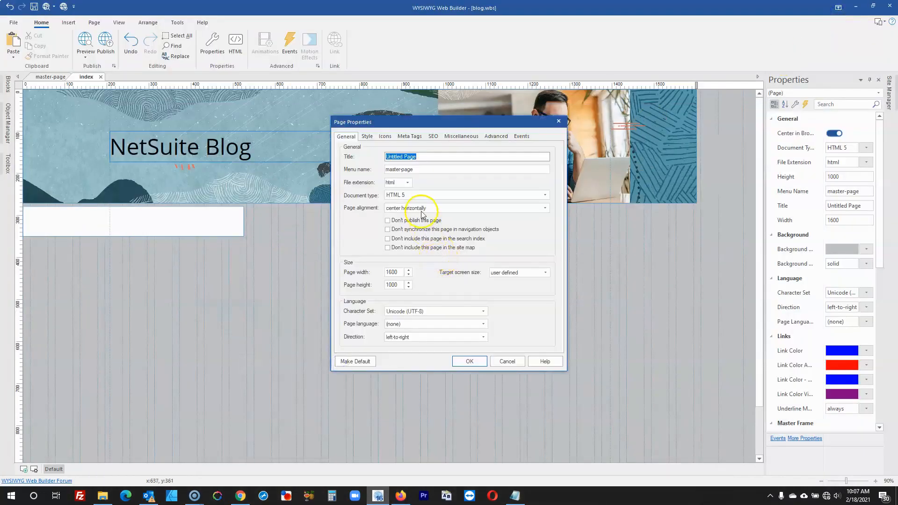
pyautogui.click(469, 361)
# - Select the (default) location mode for the banner layer on the index page and apply it
pyautogui.doubleClick(372, 187)
pyautogui.click(412, 196)
pyautogui.click(397, 204)
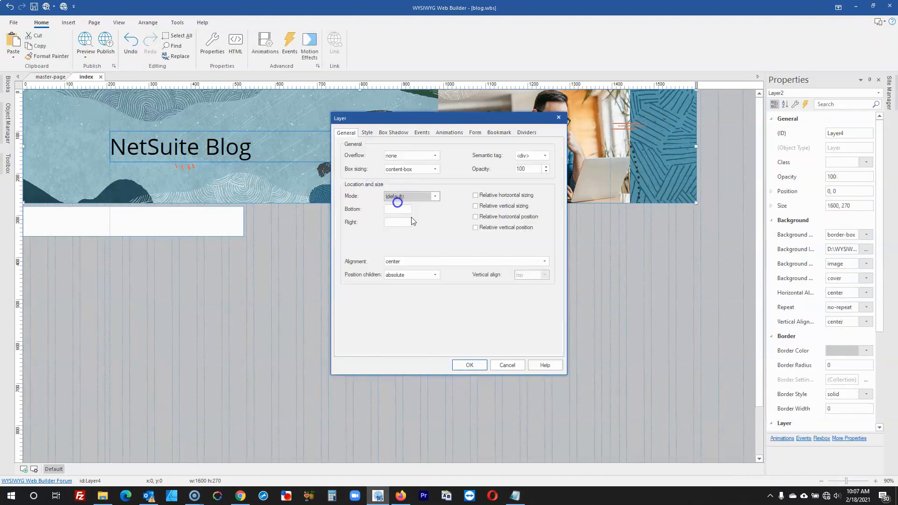
pyautogui.click(469, 363)
pyautogui.click(461, 328)
# - Preview the index page in Firefox, examine the header's alignment with the banner, and return to WYSIWYG Web Builder
pyautogui.click(87, 37)
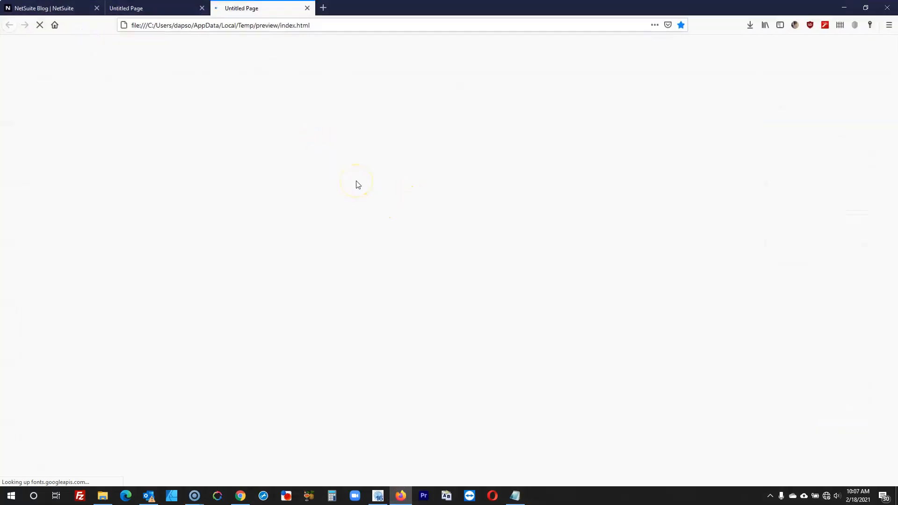
pyautogui.click(202, 7)
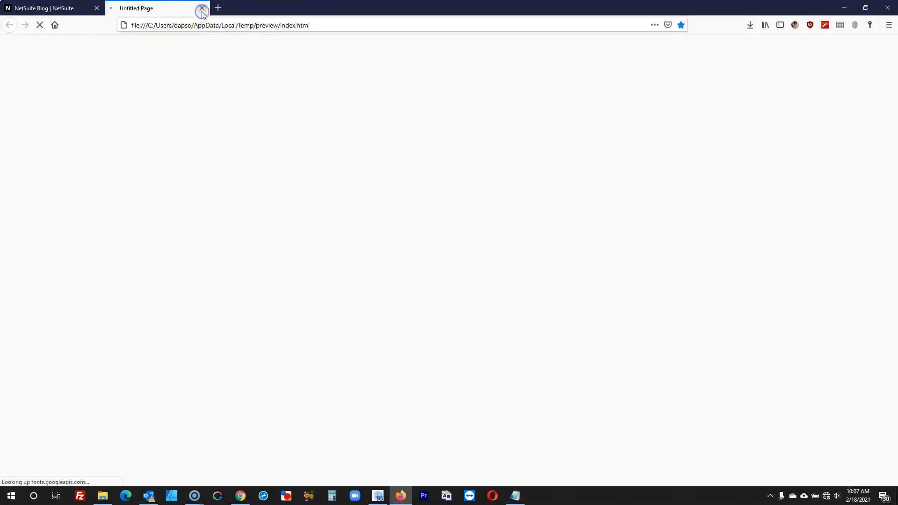
pyautogui.click(377, 495)
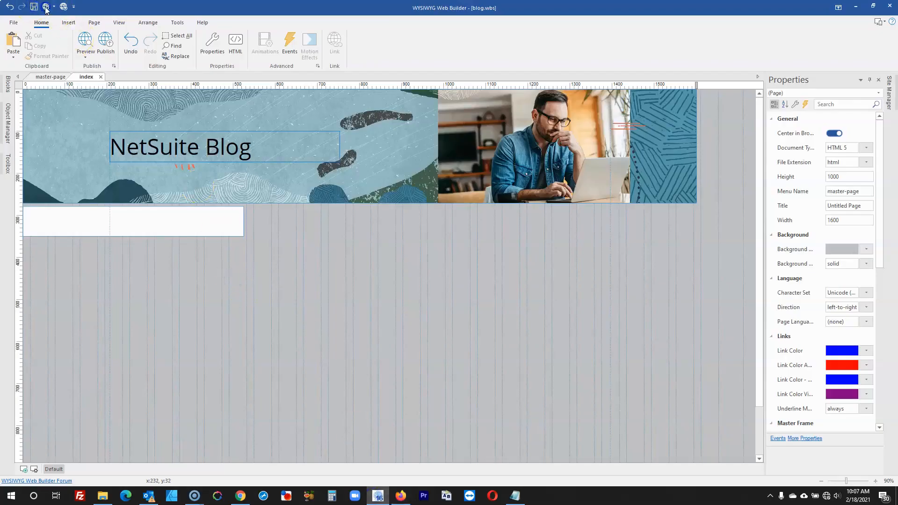
pyautogui.click(45, 7)
pyautogui.click(135, 8)
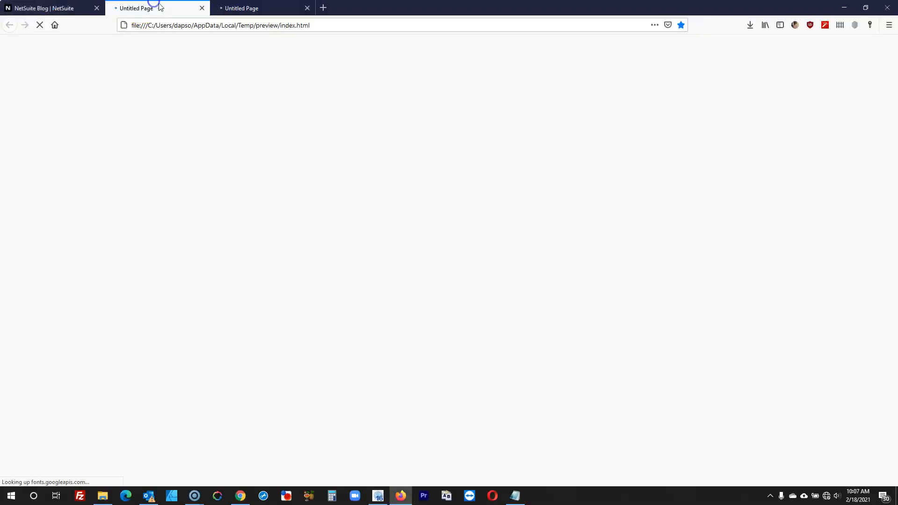
pyautogui.click(195, 496)
pyautogui.click(381, 271)
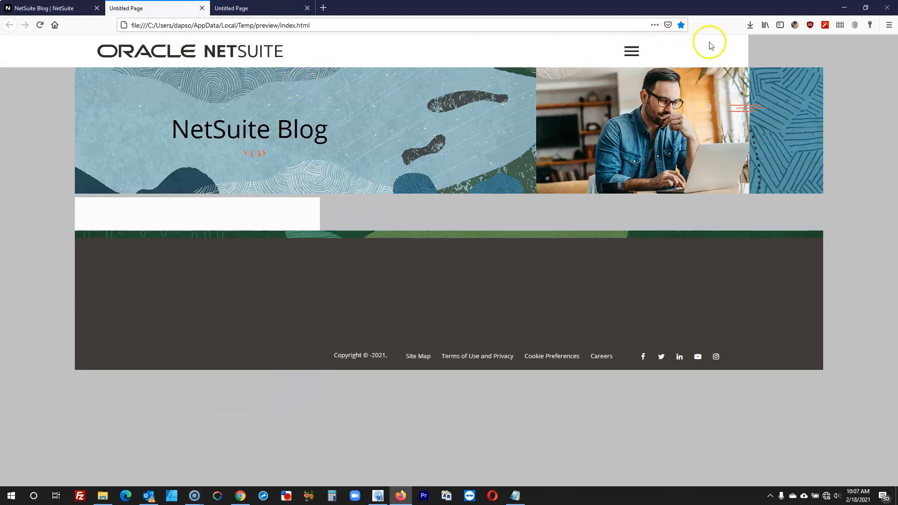
pyautogui.click(378, 495)
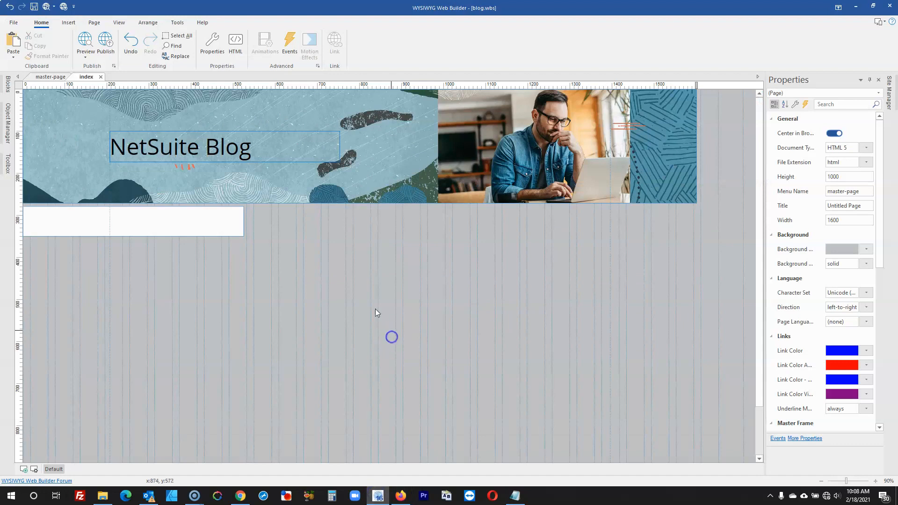
# - On master-page, set the orientation of the sticky header layer containing the Oracle NetSuite logo to top - center
pyautogui.click(45, 76)
pyautogui.click(359, 103)
pyautogui.doubleClick(359, 104)
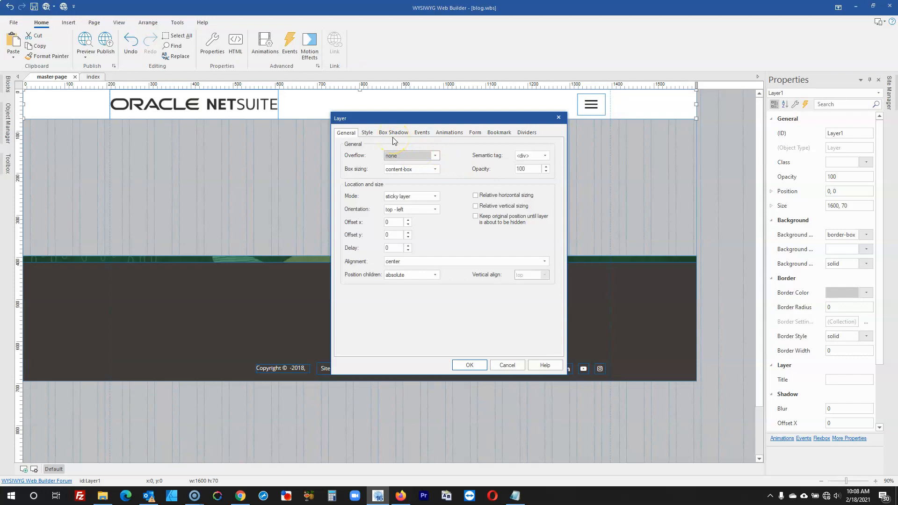
pyautogui.click(422, 134)
pyautogui.click(412, 209)
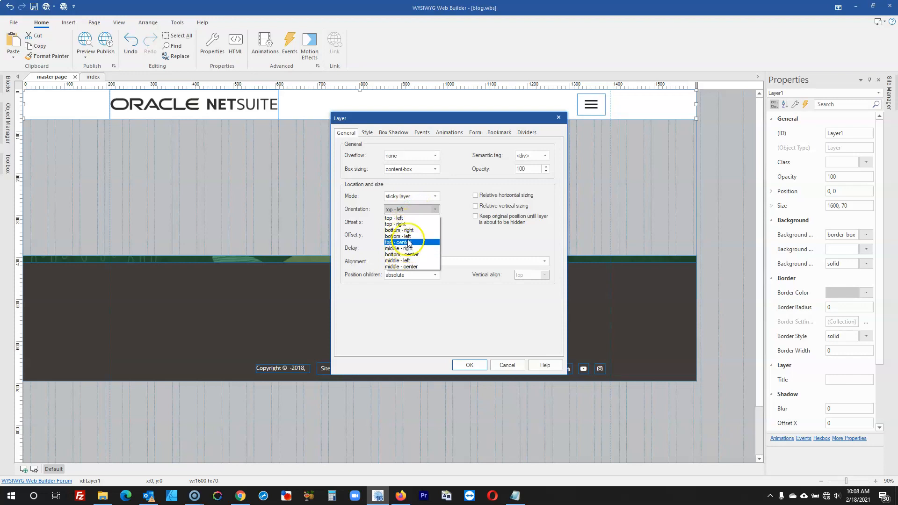
pyautogui.click(406, 241)
pyautogui.click(476, 365)
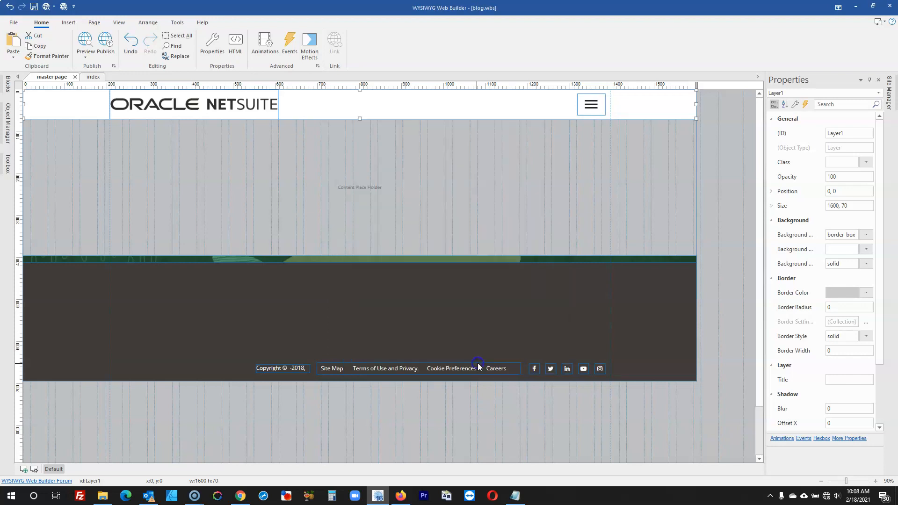
pyautogui.click(444, 443)
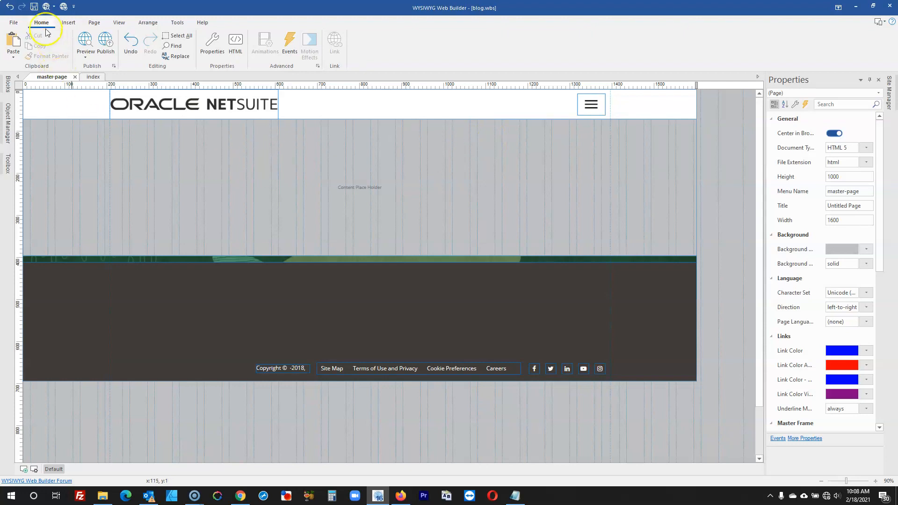
# - Preview the index page, test the header's hamburger menu in Firefox, and return to WYSIWYG Web Builder
pyautogui.click(89, 78)
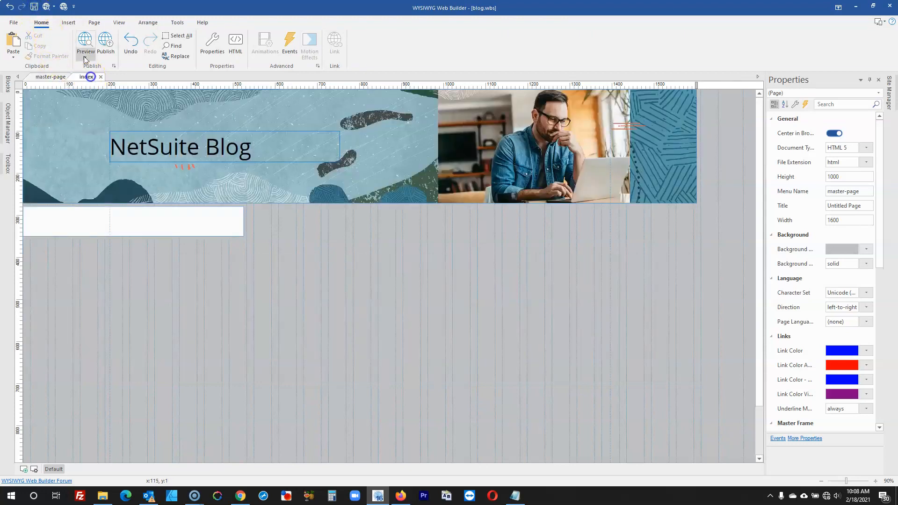
pyautogui.click(85, 42)
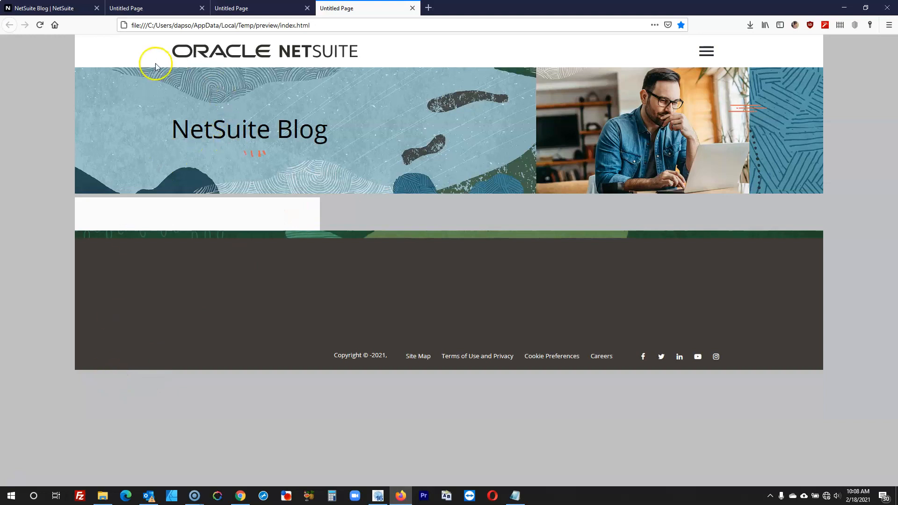
pyautogui.click(707, 51)
pyautogui.click(714, 52)
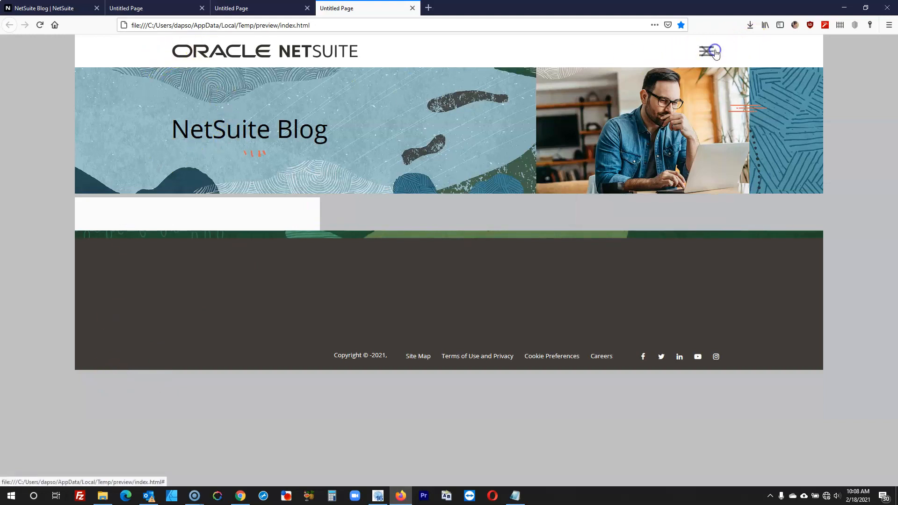
pyautogui.click(715, 52)
pyautogui.click(378, 496)
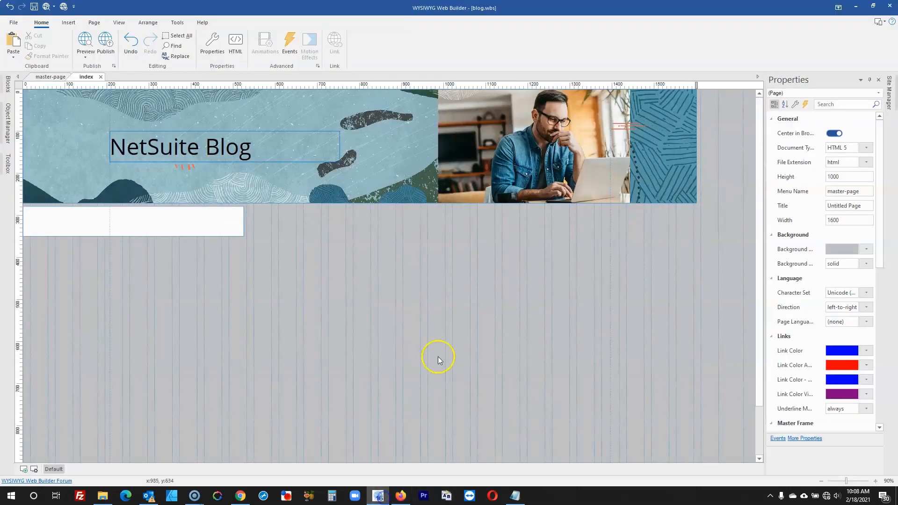
# - Move the content place holder on master-page to the back of the stacking order
pyautogui.click(50, 76)
pyautogui.click(450, 195)
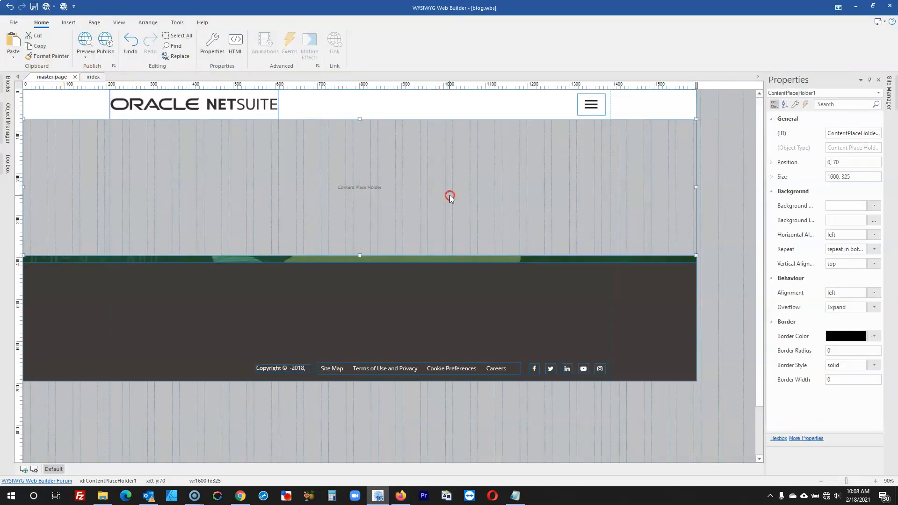
pyautogui.rightClick(450, 195)
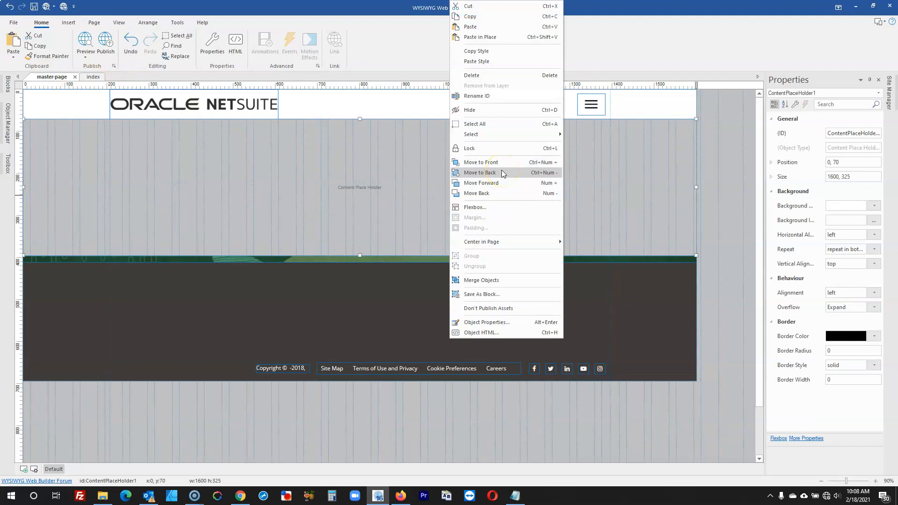
pyautogui.click(502, 171)
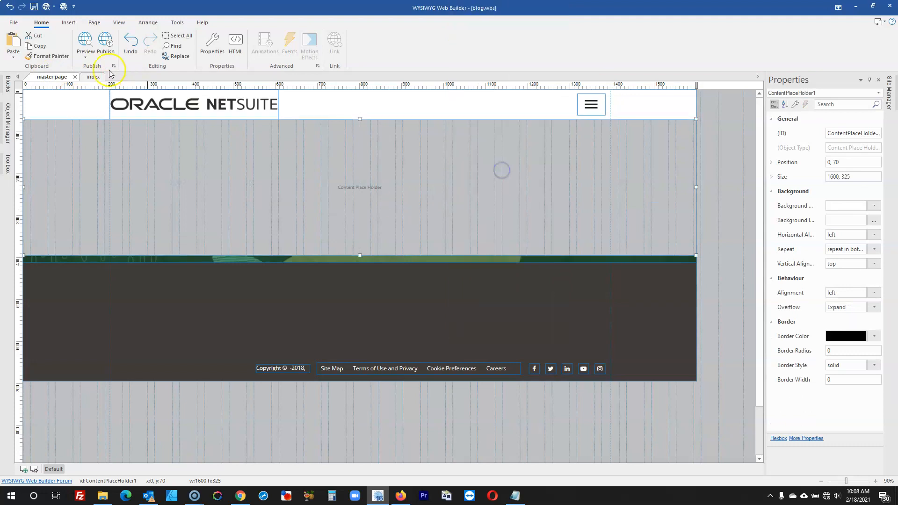
# - Preview the index page again, close the older preview pages in Firefox, and return to WYSIWYG Web Builder
pyautogui.click(82, 77)
pyautogui.click(86, 42)
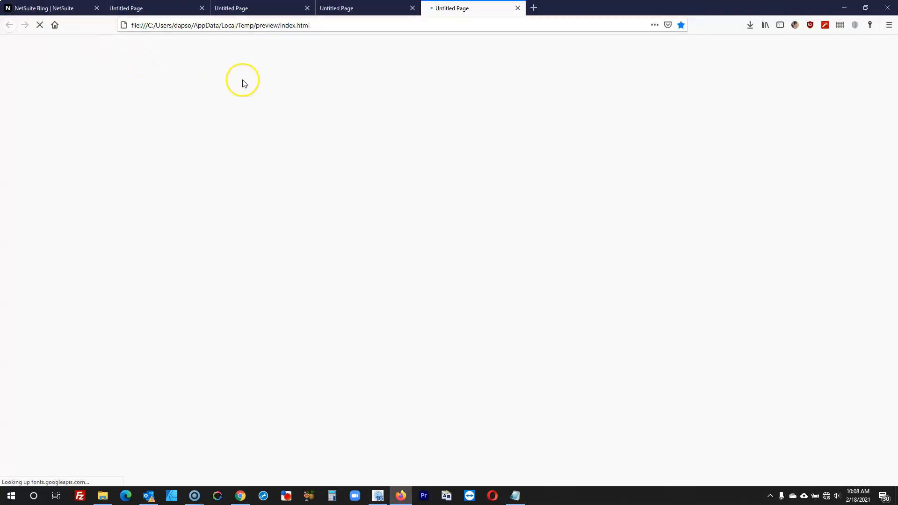
pyautogui.click(412, 8)
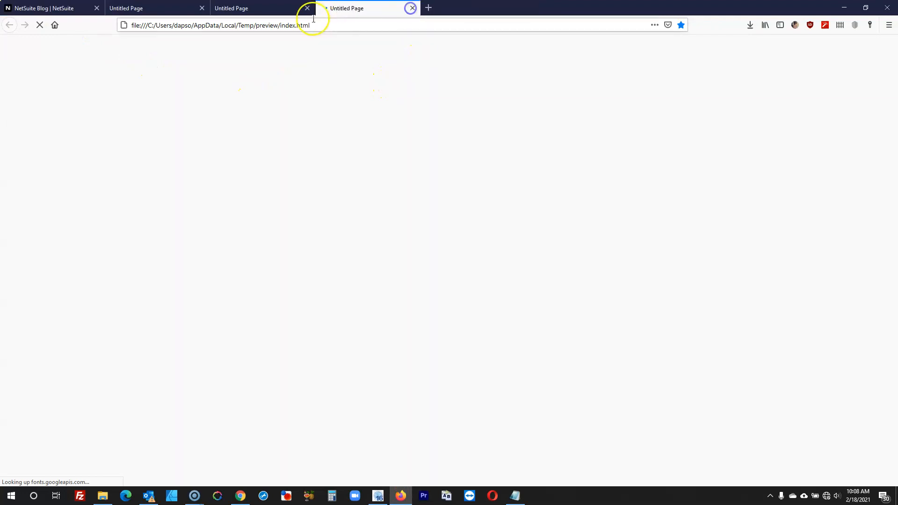
pyautogui.click(307, 8)
pyautogui.click(202, 8)
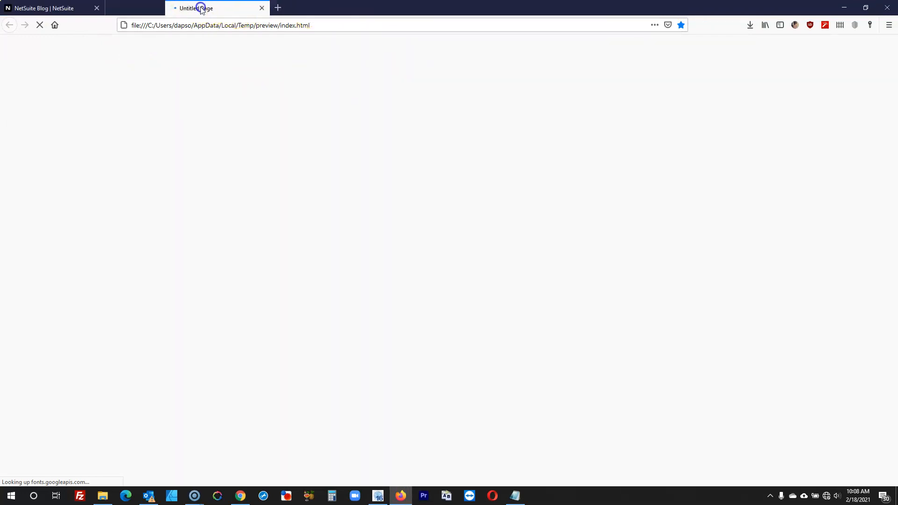
pyautogui.click(383, 498)
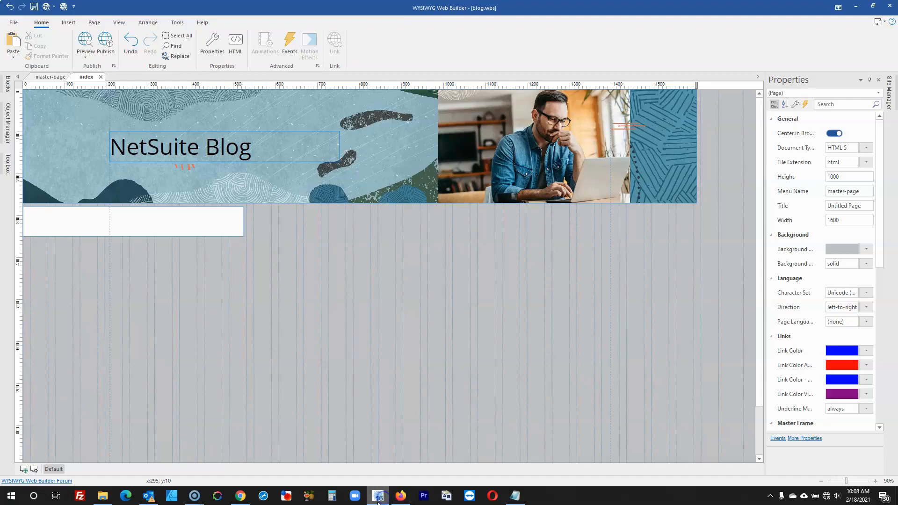
pyautogui.click(378, 502)
pyautogui.click(378, 501)
pyautogui.click(378, 502)
pyautogui.click(379, 502)
# - Move the header layer on master-page to the front of the stacking order
pyautogui.click(51, 77)
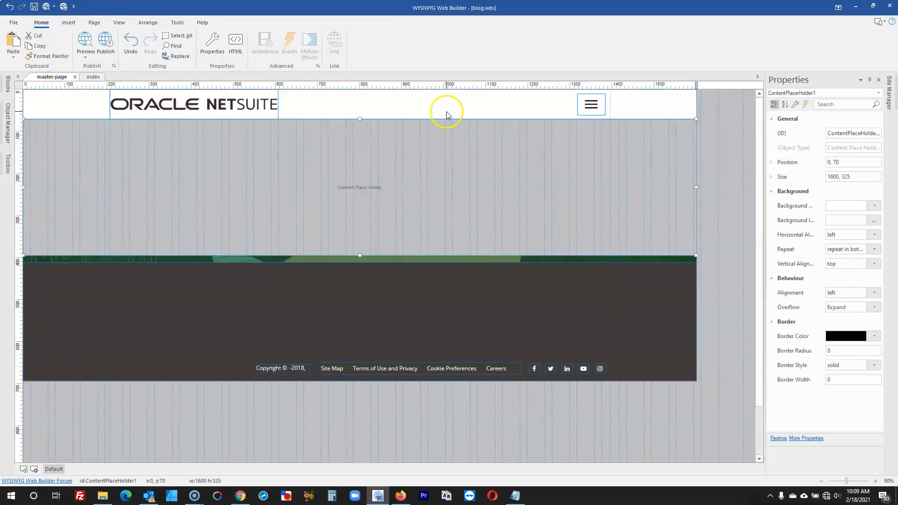
pyautogui.rightClick(445, 111)
pyautogui.click(427, 103)
pyautogui.rightClick(428, 103)
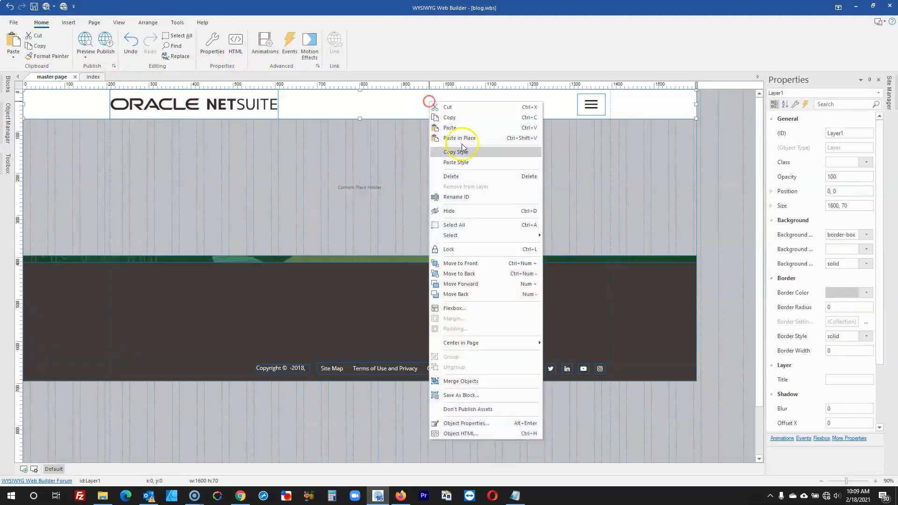
pyautogui.click(466, 263)
pyautogui.click(739, 188)
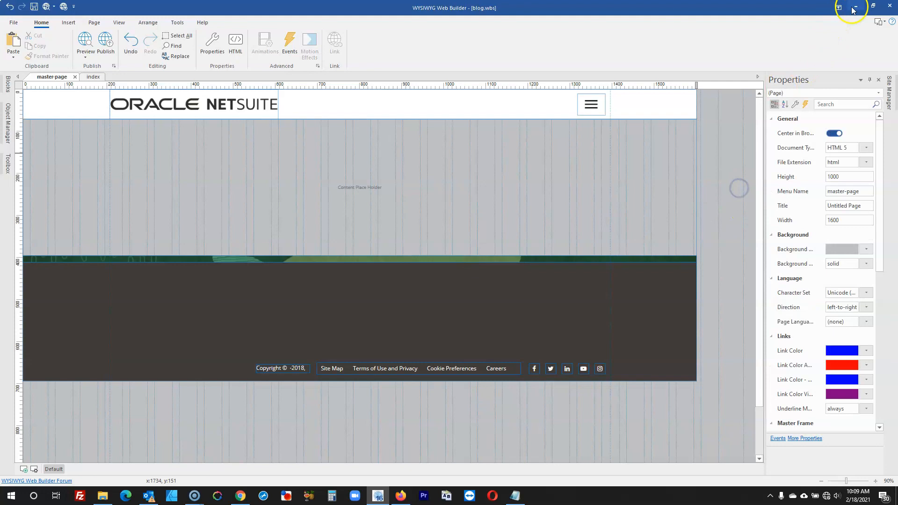
# - Preview master-page, test opening and closing the hamburger menu on the index preview in Firefox, and return to WYSIWYG Web Builder
pyautogui.click(85, 40)
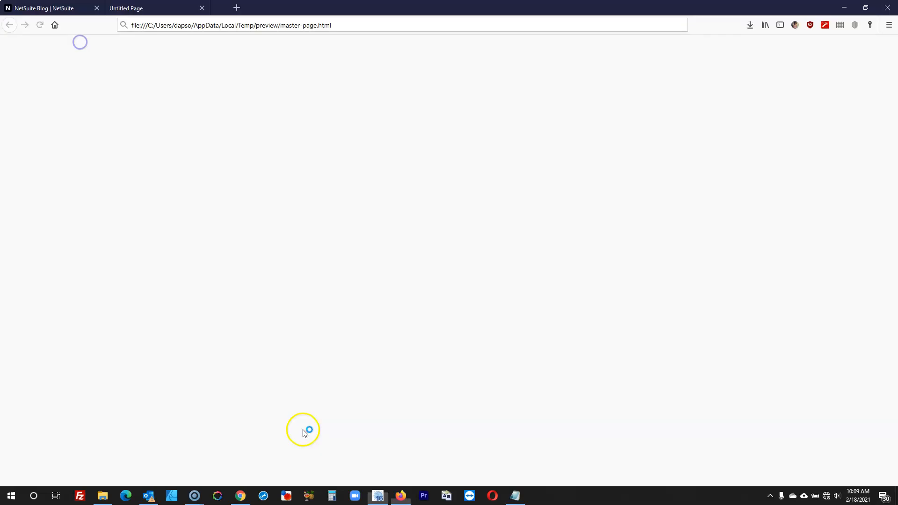
pyautogui.click(172, 8)
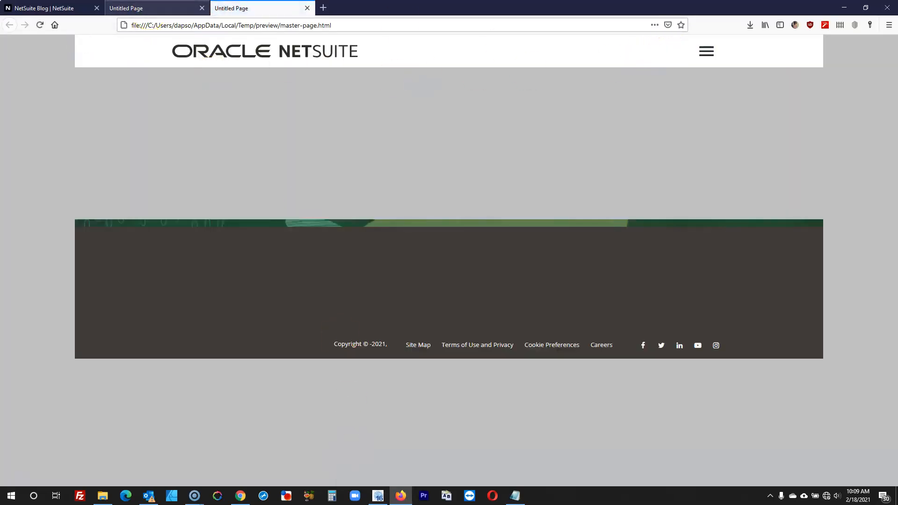
pyautogui.click(711, 51)
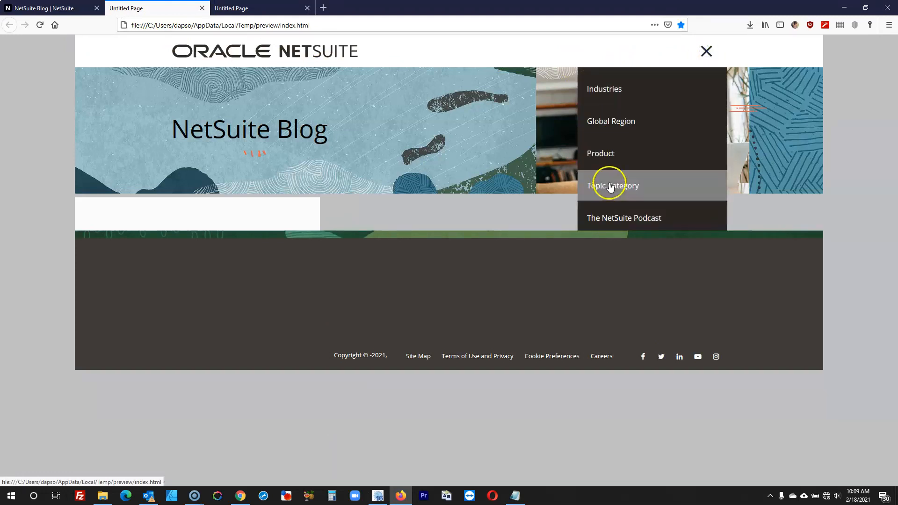
pyautogui.click(708, 52)
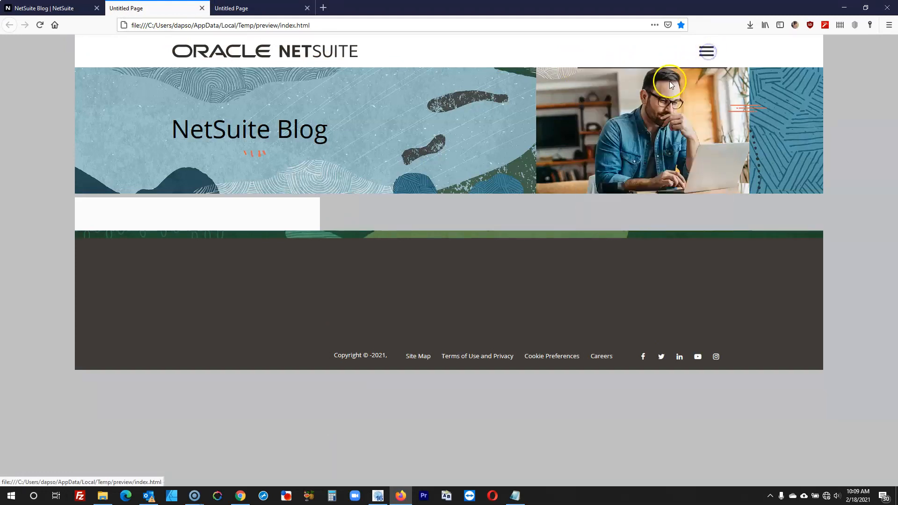
pyautogui.click(45, 8)
pyautogui.click(378, 496)
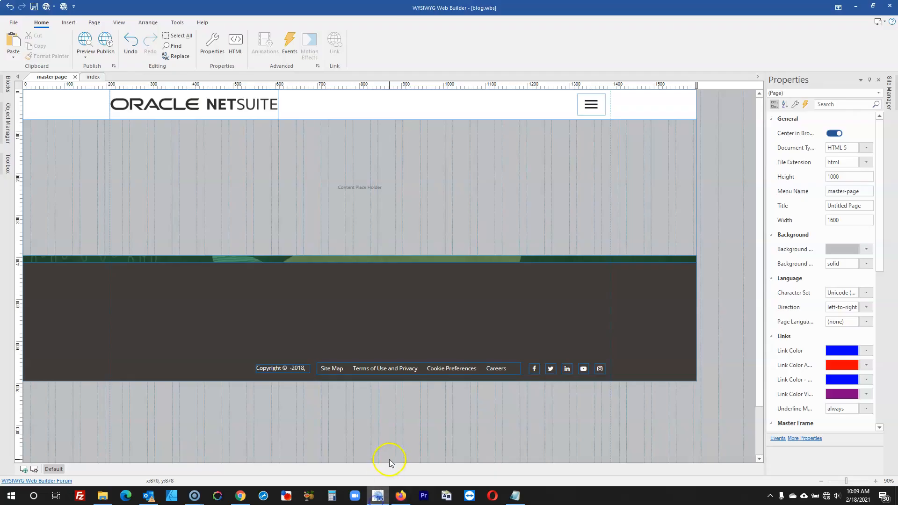
# - Switch to the index page and place it before master-page in the order of open pages
pyautogui.click(93, 77)
pyautogui.moveTo(86, 75); pyautogui.dragTo(67, 80)
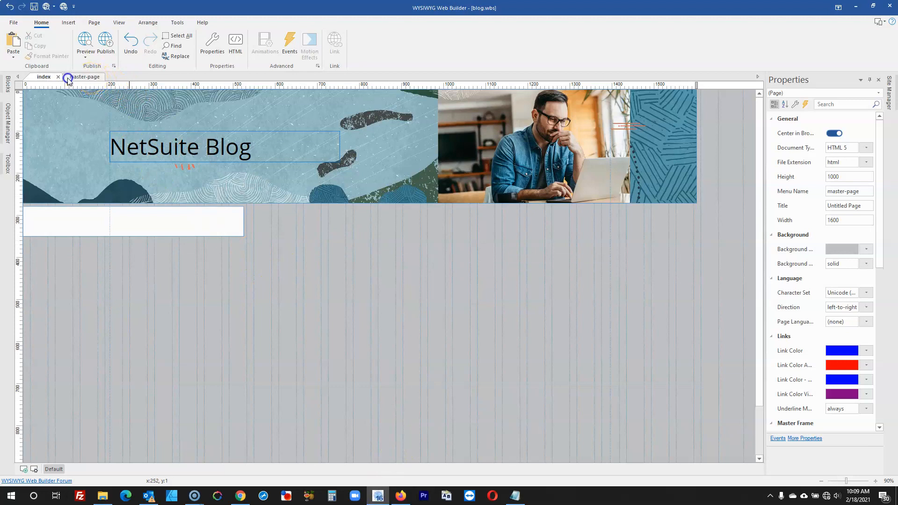
# - Inspect the area below the live NetSuite Blog banner in Firefox, and move the index page's white layer flush beneath the banner at 0, 270
pyautogui.click(399, 496)
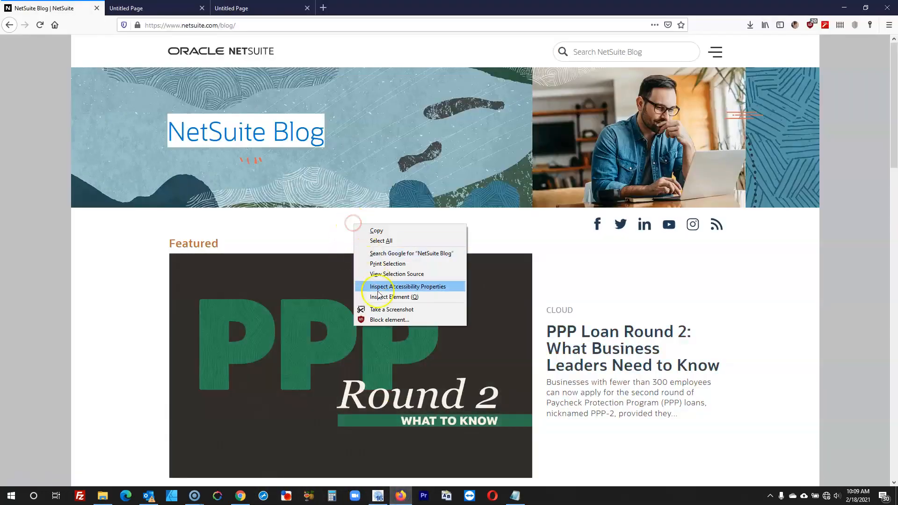
pyautogui.click(391, 299)
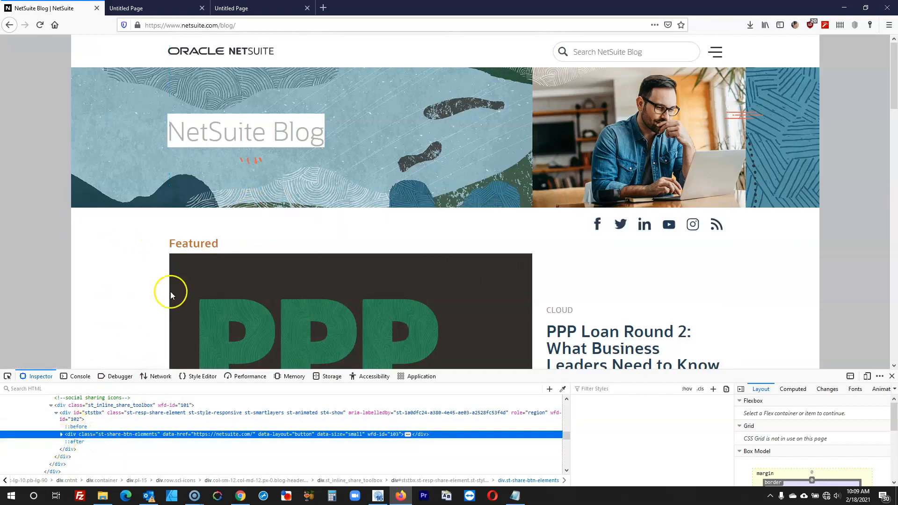
pyautogui.click(844, 7)
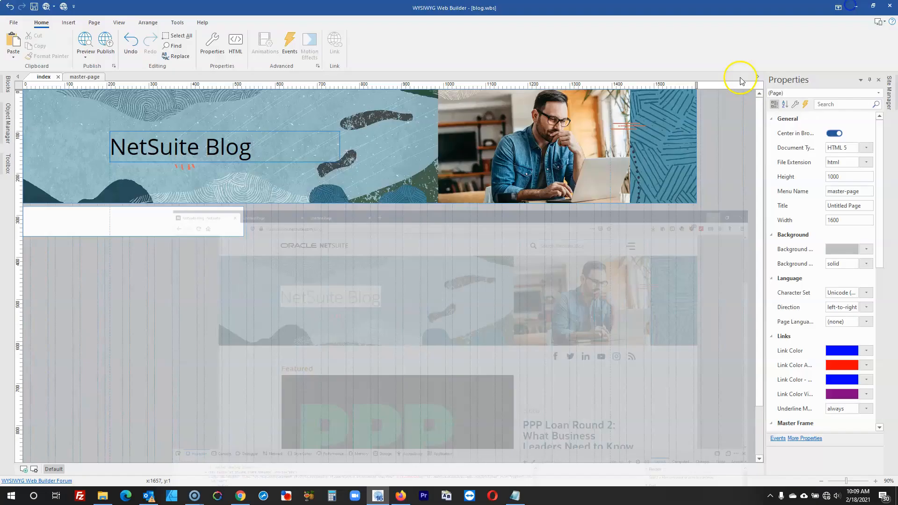
pyautogui.moveTo(203, 227); pyautogui.dragTo(203, 223)
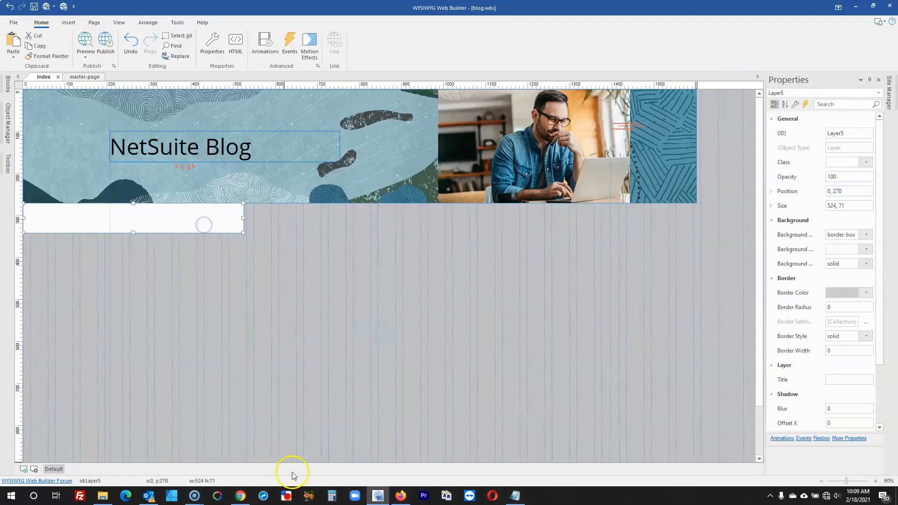
# - Switch to Firefox, inspect the extent of the content section below the live NetSuite Blog banner, and return to WYSIWYG Web Builder
pyautogui.click(400, 499)
pyautogui.click(8, 376)
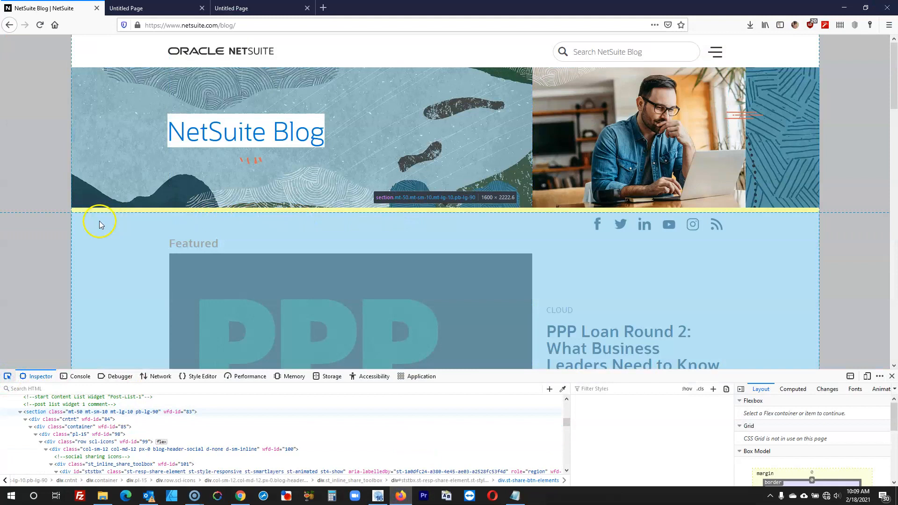
pyautogui.click(227, 230)
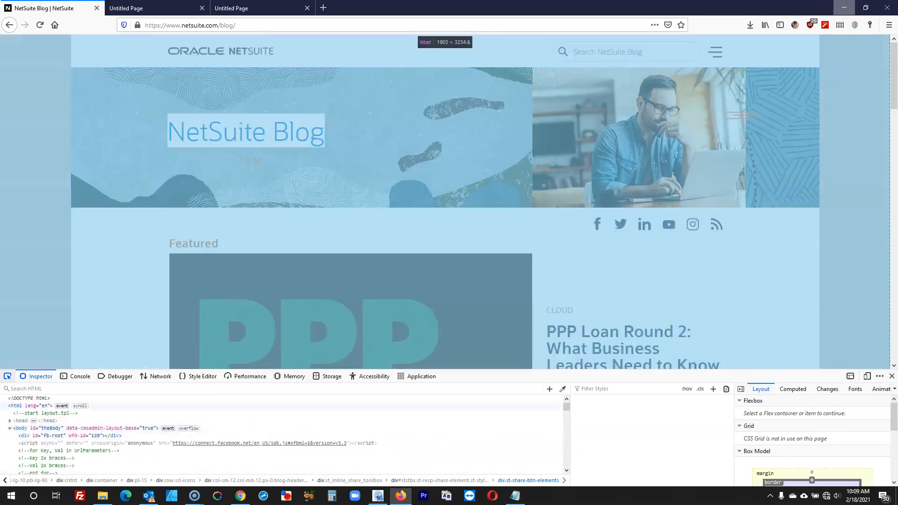
pyautogui.click(844, 8)
# - Resize the white layer beneath the index page's banner to the full page width, 1600 by 562
pyautogui.click(241, 220)
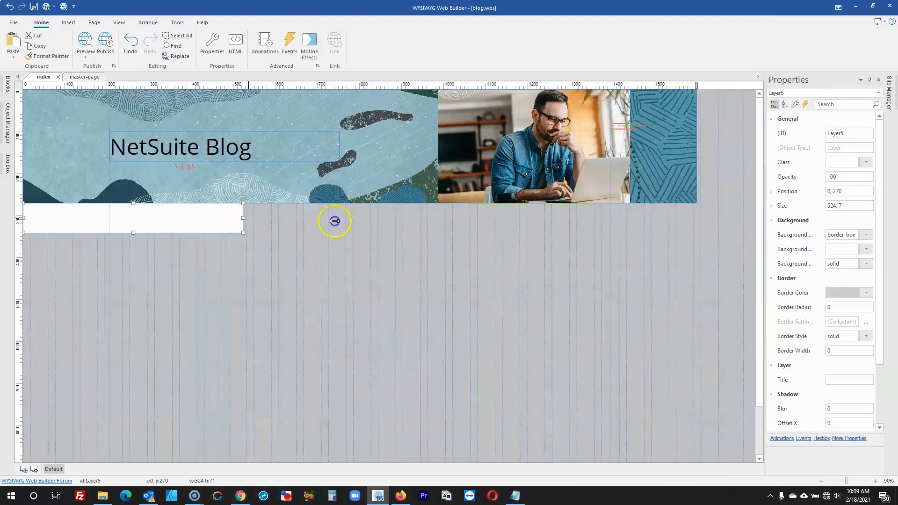
pyautogui.moveTo(334, 221); pyautogui.dragTo(720, 236)
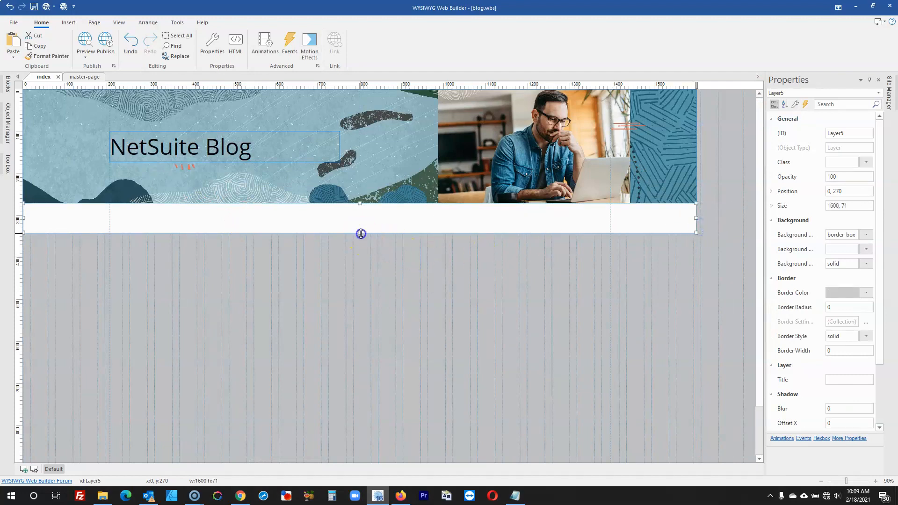
pyautogui.moveTo(361, 234); pyautogui.dragTo(360, 440)
# - Draw a new layer about 562 by 70 inside the white content layer on the index page
pyautogui.click(6, 157)
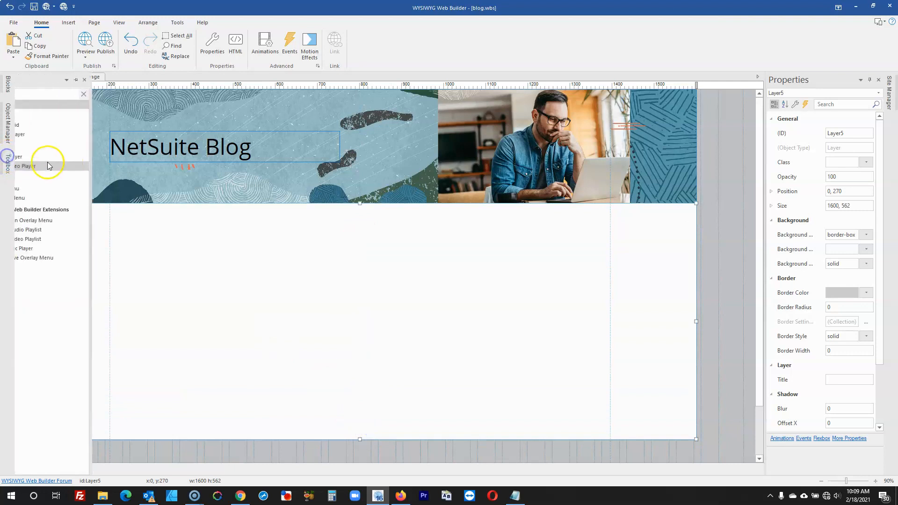
pyautogui.click(716, 243)
pyautogui.click(411, 212)
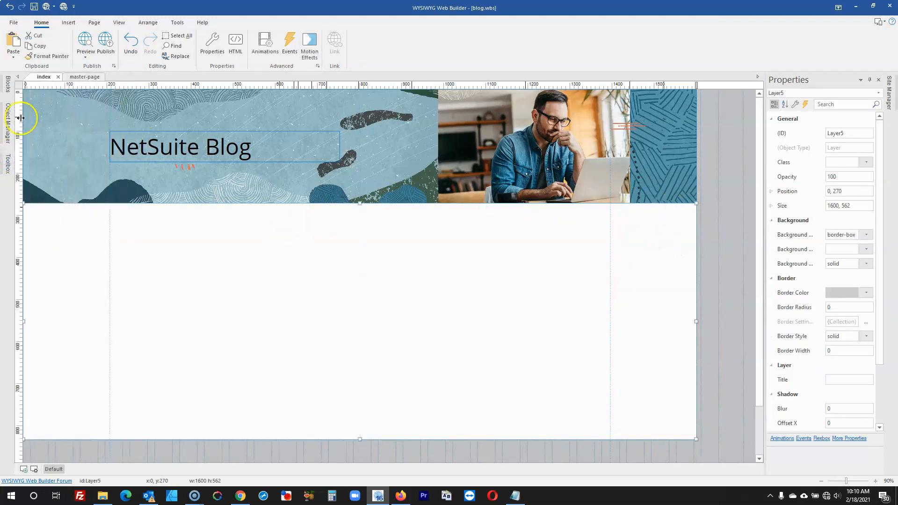
pyautogui.moveTo(9, 166)
pyautogui.click(36, 116)
pyautogui.moveTo(242, 258)
pyautogui.mouseDown()
pyautogui.moveTo(471, 298)
pyautogui.moveTo(478, 287)
pyautogui.mouseUp()
# - Set the new layer's size to 1195 by 50 and move it just below the banner at 203, 288
pyautogui.click(861, 204)
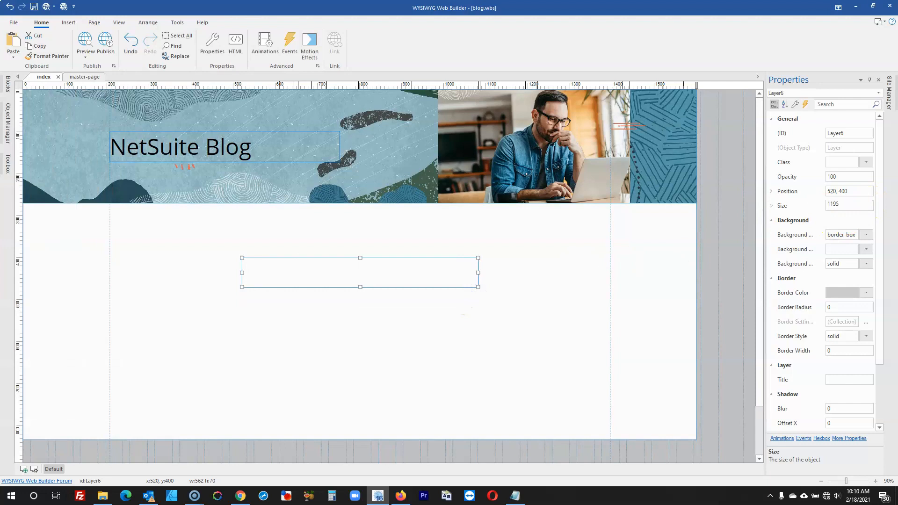
pyautogui.write('1195,50')
pyautogui.press('Return')
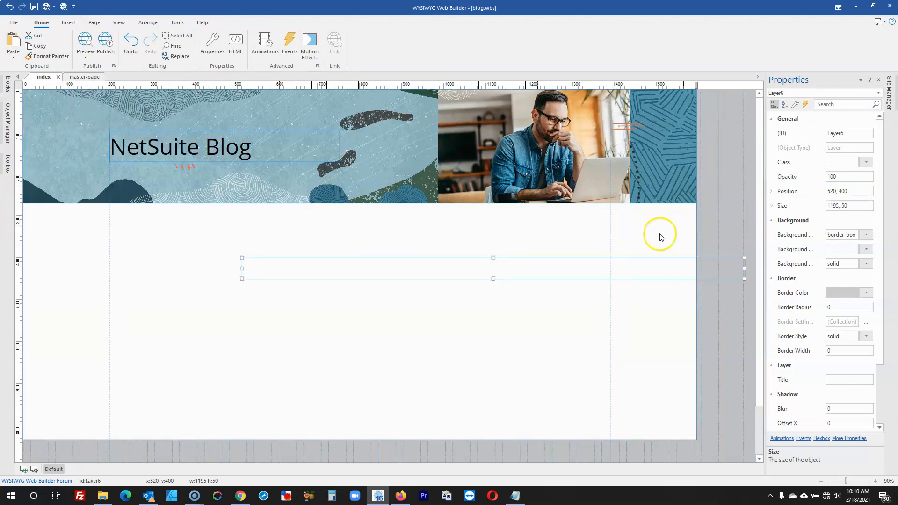
pyautogui.click(712, 226)
pyautogui.moveTo(673, 271); pyautogui.dragTo(536, 224)
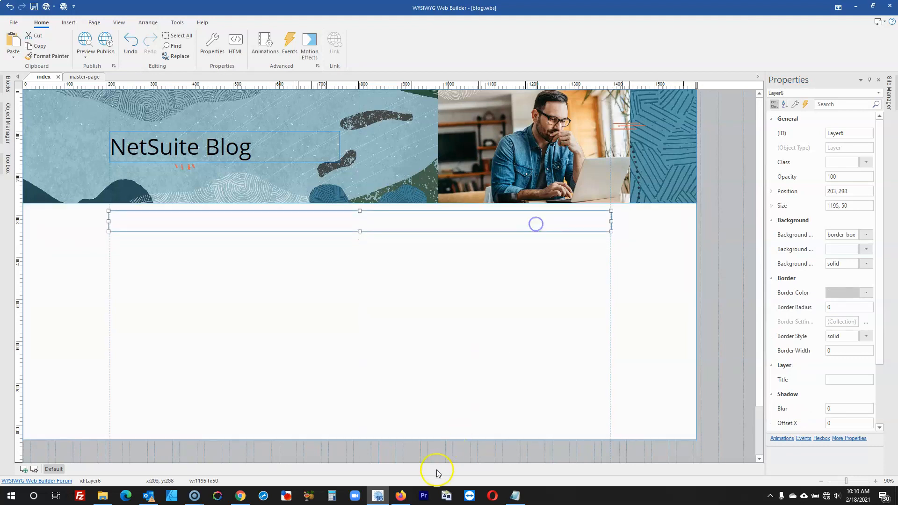
pyautogui.click(401, 496)
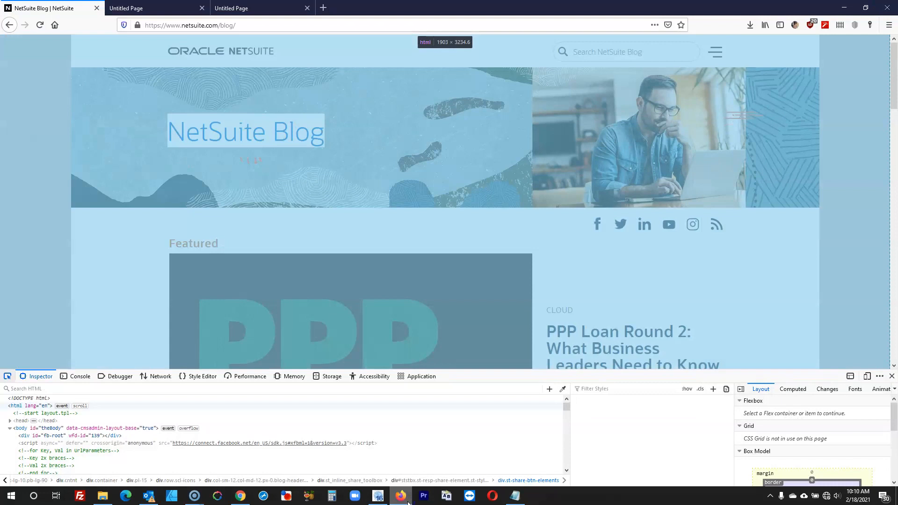
pyautogui.click(515, 496)
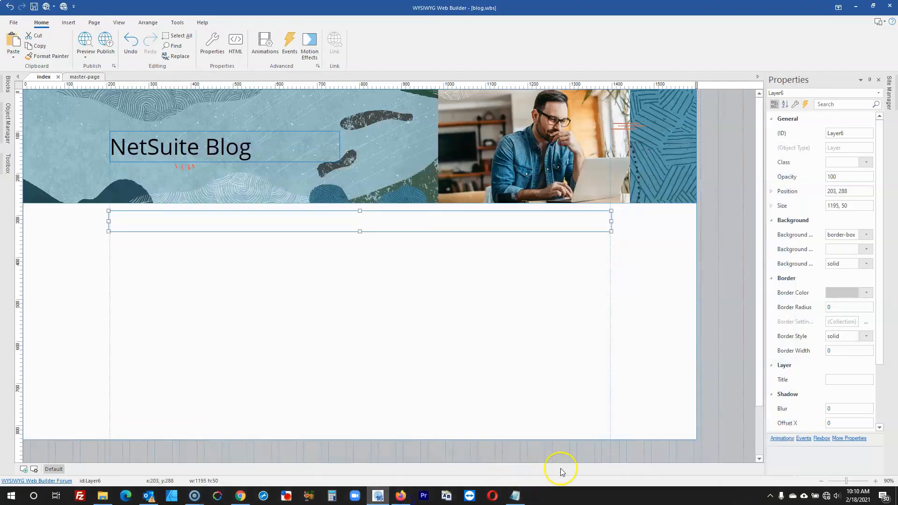
pyautogui.click(75, 76)
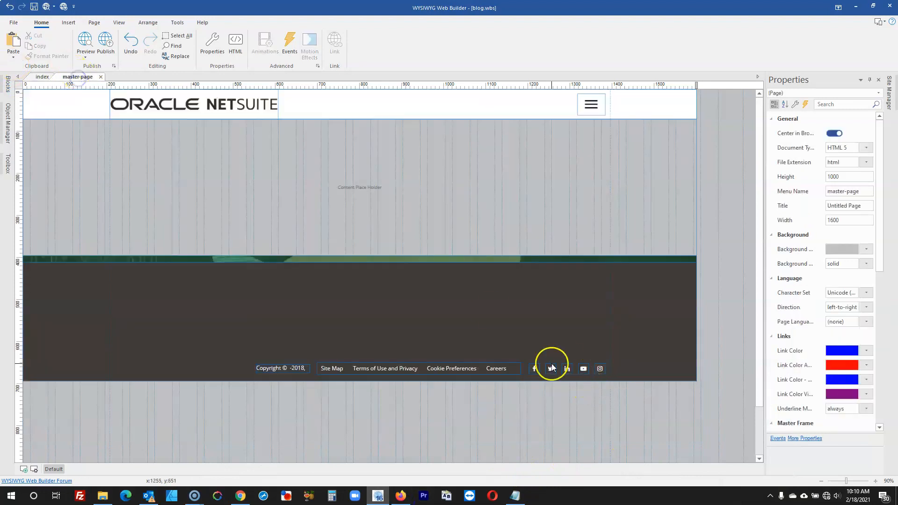
pyautogui.click(534, 368)
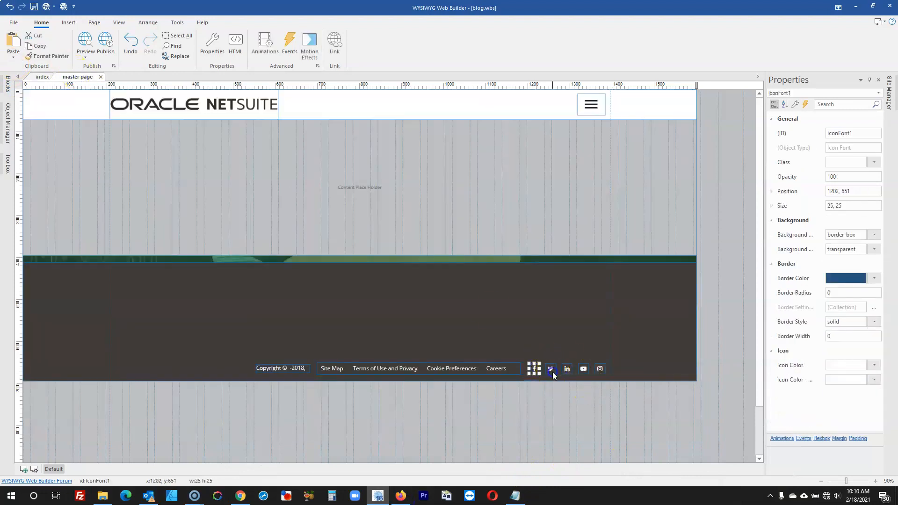
pyautogui.keyDown('shift'); pyautogui.click(552, 372); pyautogui.keyUp('shift')
pyautogui.keyDown('shift'); pyautogui.click(566, 369); pyautogui.keyUp('shift')
pyautogui.keyDown('shift'); pyautogui.click(585, 368); pyautogui.keyUp('shift')
pyautogui.keyDown('shift'); pyautogui.click(600, 369); pyautogui.keyUp('shift')
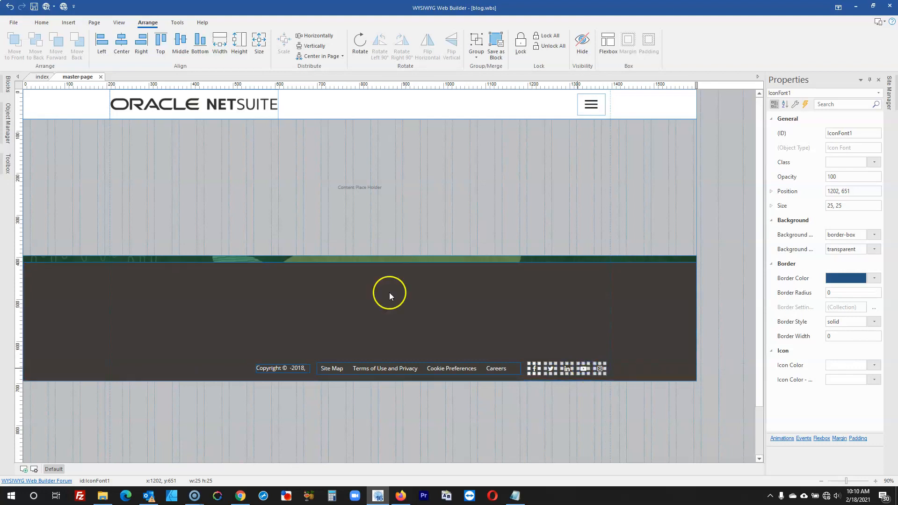
pyautogui.click(539, 452)
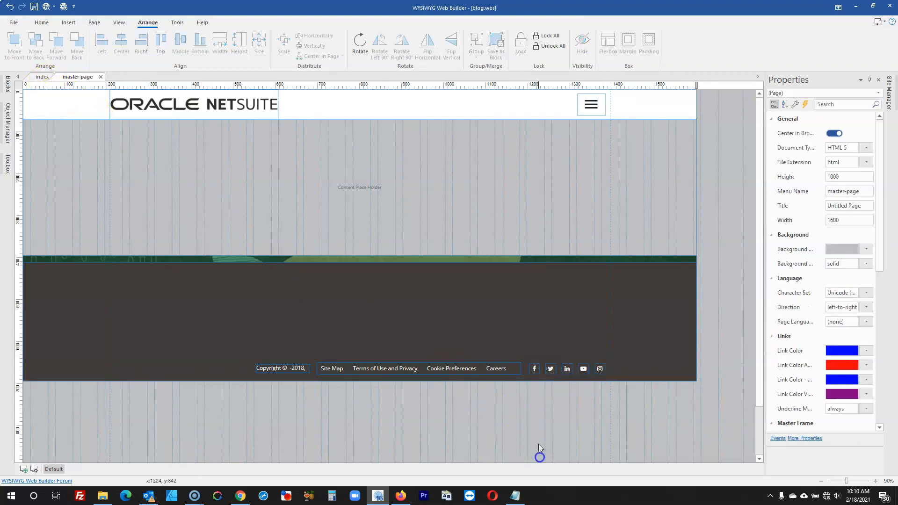
# - Copy the Facebook icon from the master-page footer onto the index page and open the pasted icon's properties
pyautogui.click(534, 367)
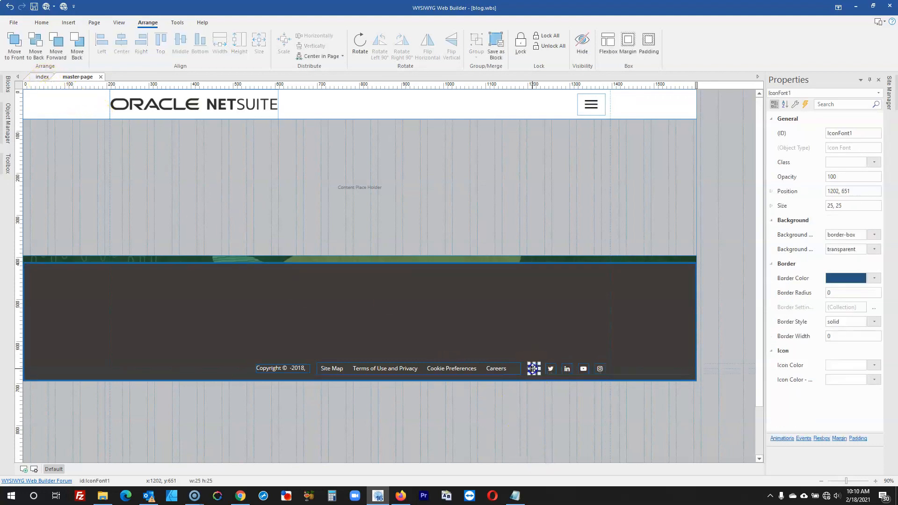
pyautogui.click(42, 78)
pyautogui.hotkey('ctrl', 'v')
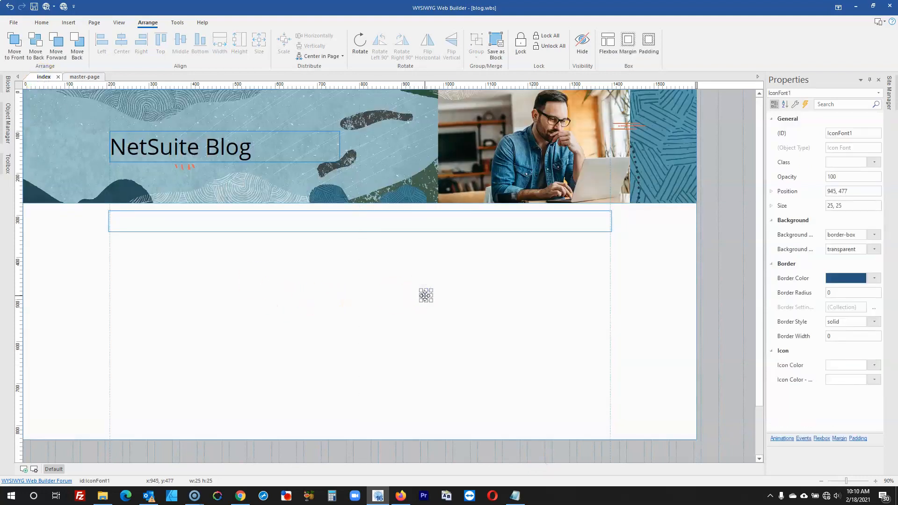
pyautogui.doubleClick(427, 291)
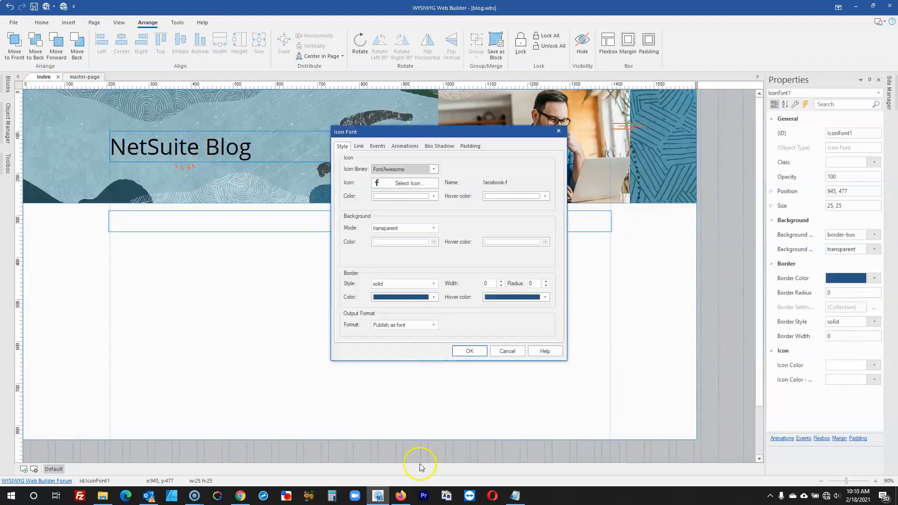
# - Switch to Firefox and inspect the Facebook icon below the live NetSuite Blog banner
pyautogui.click(407, 495)
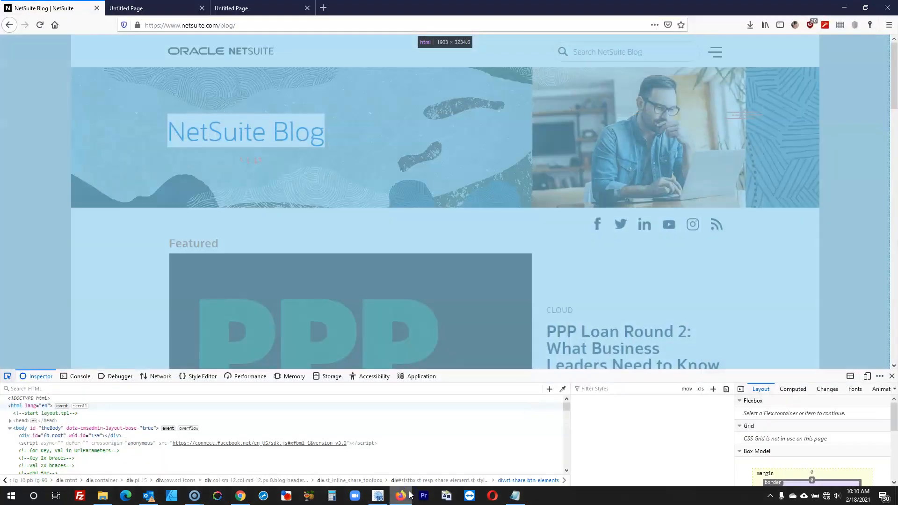
pyautogui.click(409, 495)
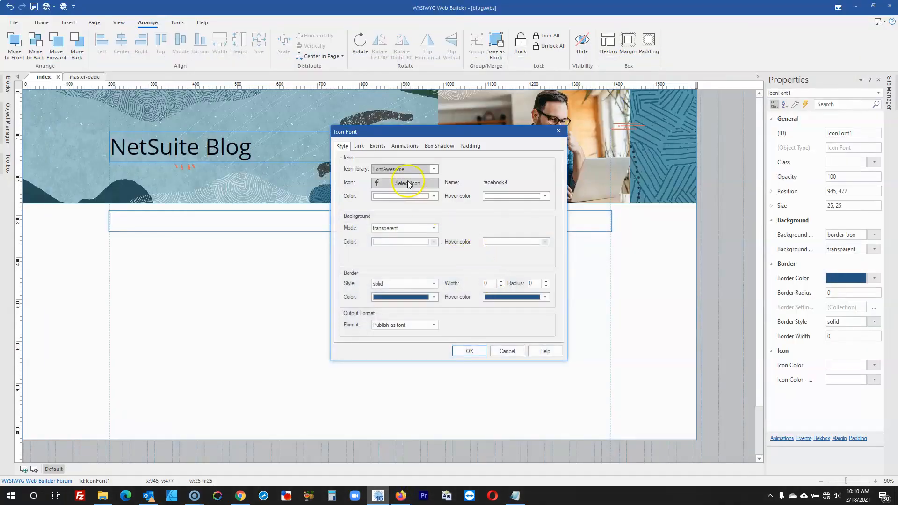
pyautogui.click(401, 494)
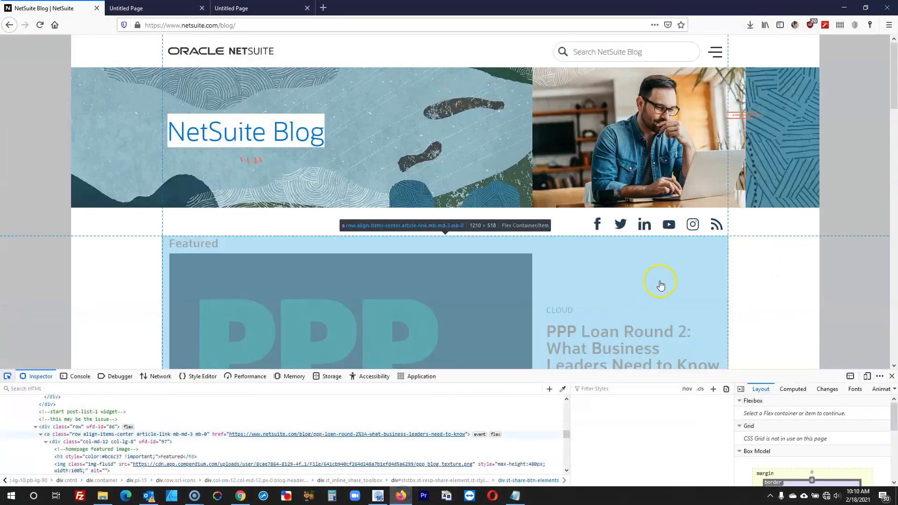
pyautogui.rightClick(599, 228)
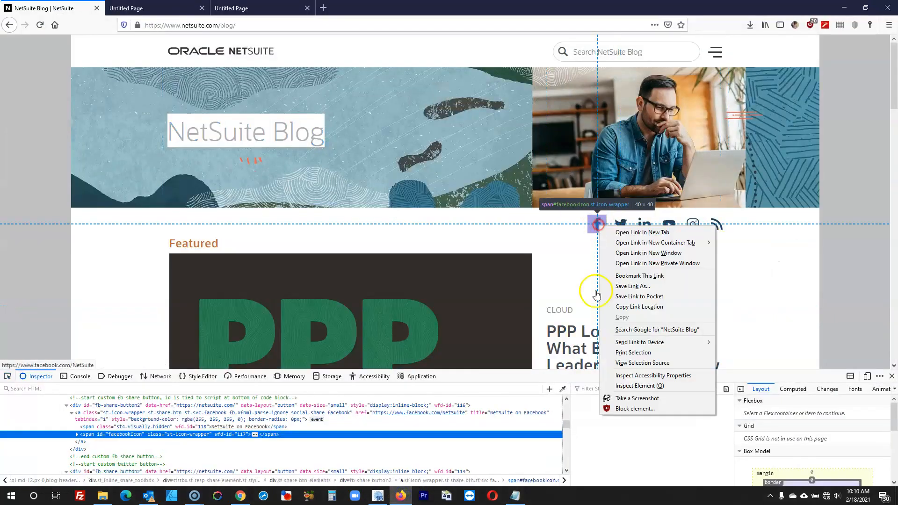
pyautogui.click(625, 386)
pyautogui.click(597, 434)
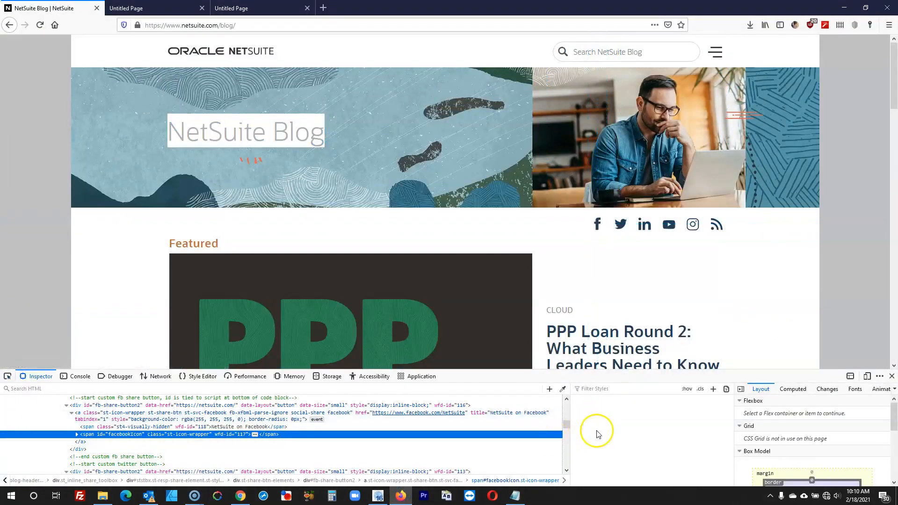
# - Inspect the live page's Twitter icon and look through its style rules for the icon color
pyautogui.rightClick(620, 224)
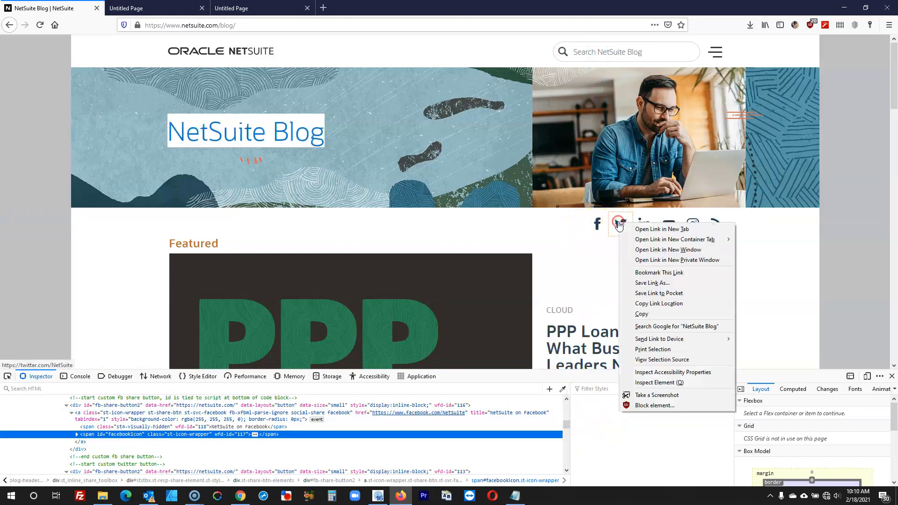
pyautogui.click(655, 383)
pyautogui.scroll(-8, 624, 446)
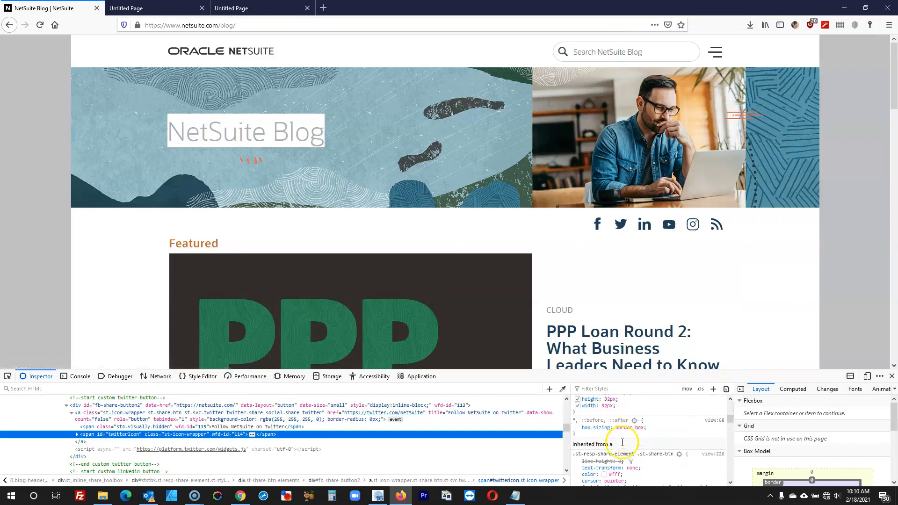
pyautogui.scroll(-6, 623, 443)
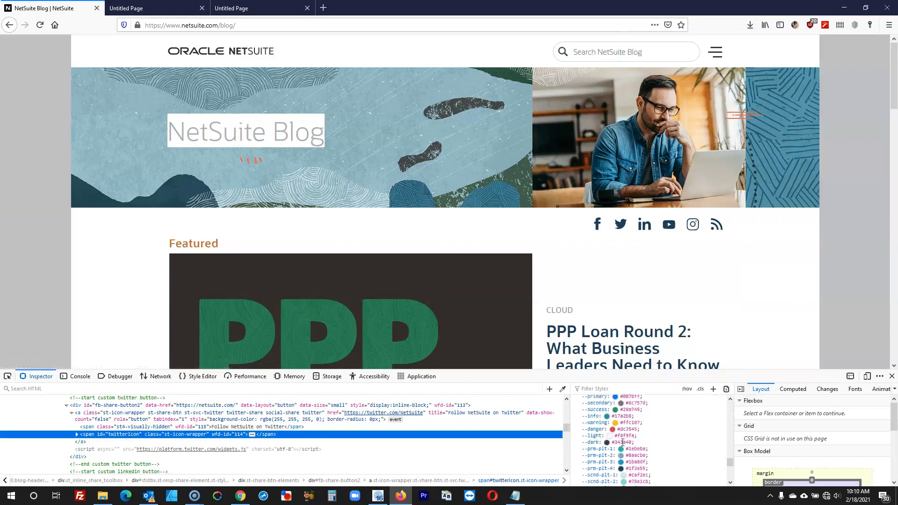
pyautogui.scroll(14, 622, 421)
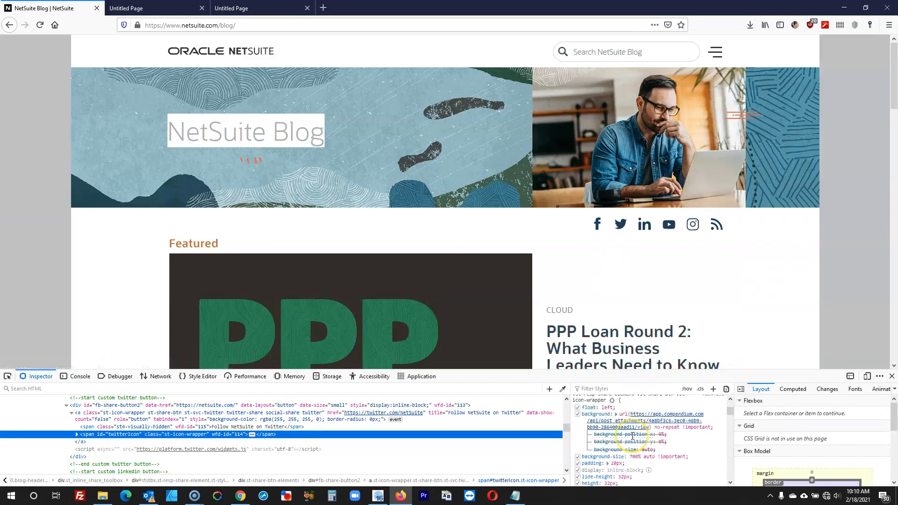
pyautogui.scroll(-4, 632, 436)
pyautogui.scroll(4, 632, 436)
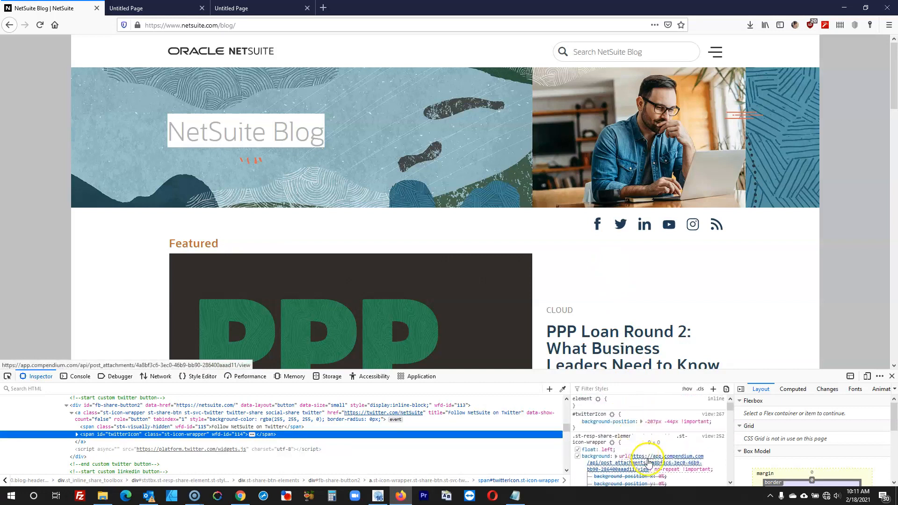
# - Inspect the live page's YouTube icon and copy the --prm-plt-4 color value #1f3e55 from its inherited styles
pyautogui.rightClick(669, 225)
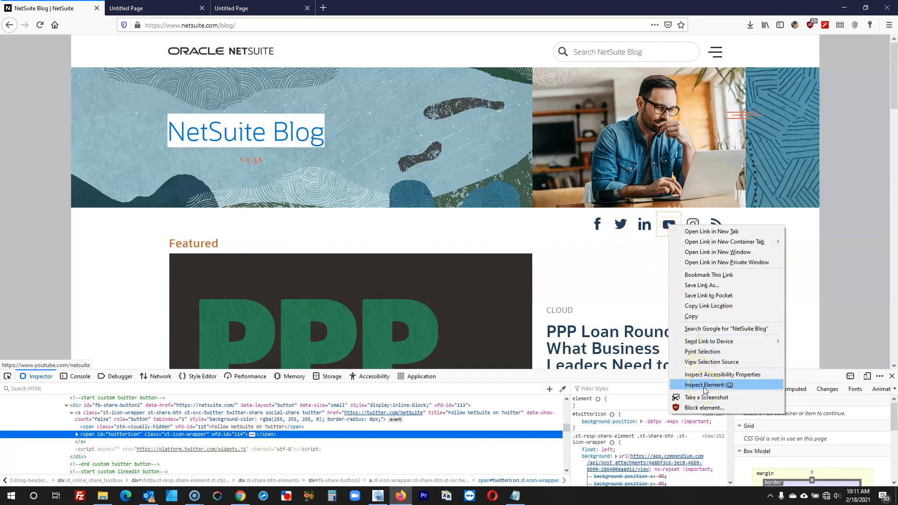
pyautogui.click(705, 388)
pyautogui.scroll(-3, 655, 449)
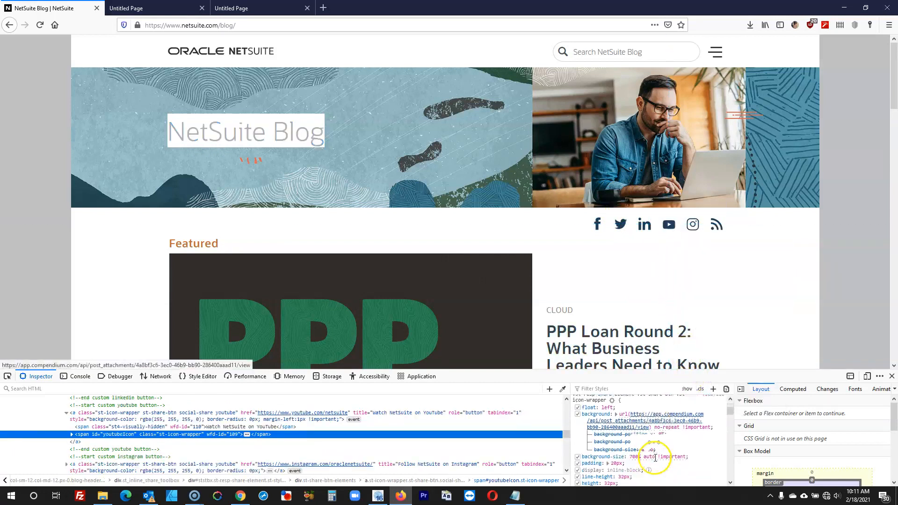
pyautogui.scroll(-10, 656, 461)
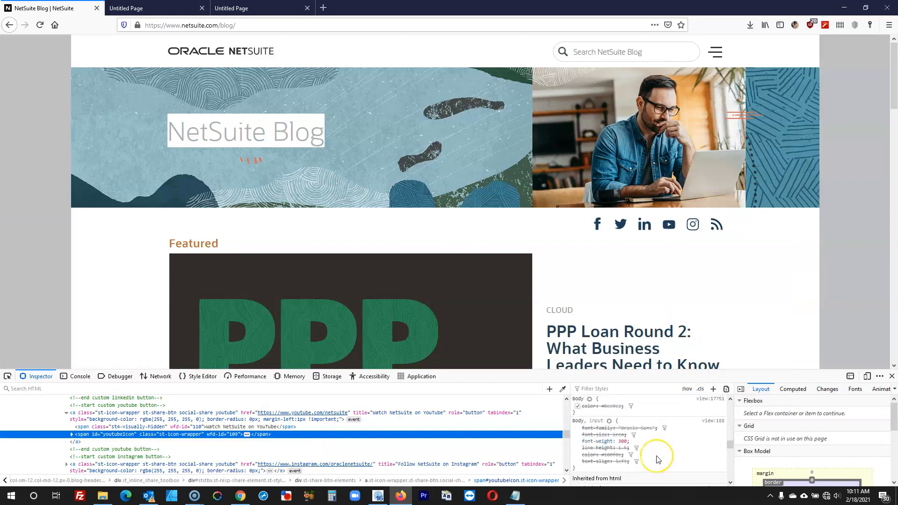
pyautogui.scroll(-5, 657, 460)
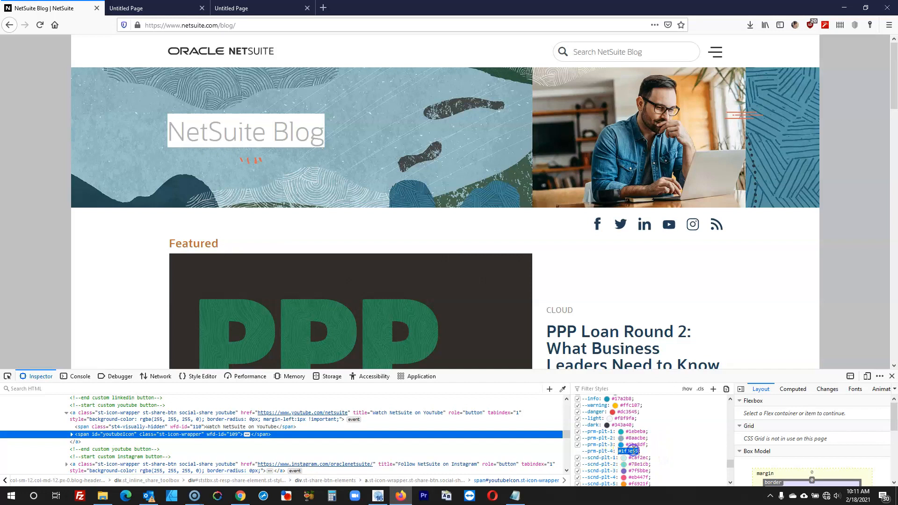
pyautogui.scroll(-4, 666, 441)
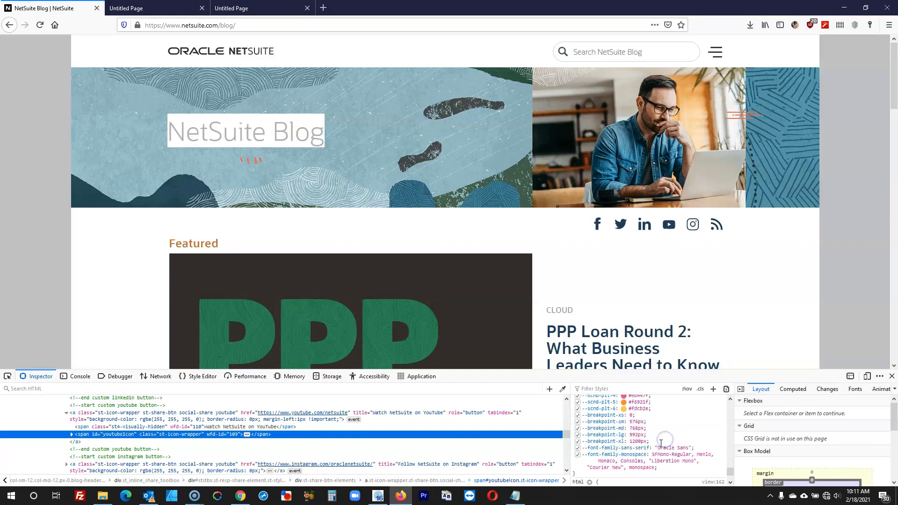
# - Switch to WYSIWYG Web Builder and set the pasted Facebook icon's color and hover color to #1F3E55
pyautogui.click(381, 494)
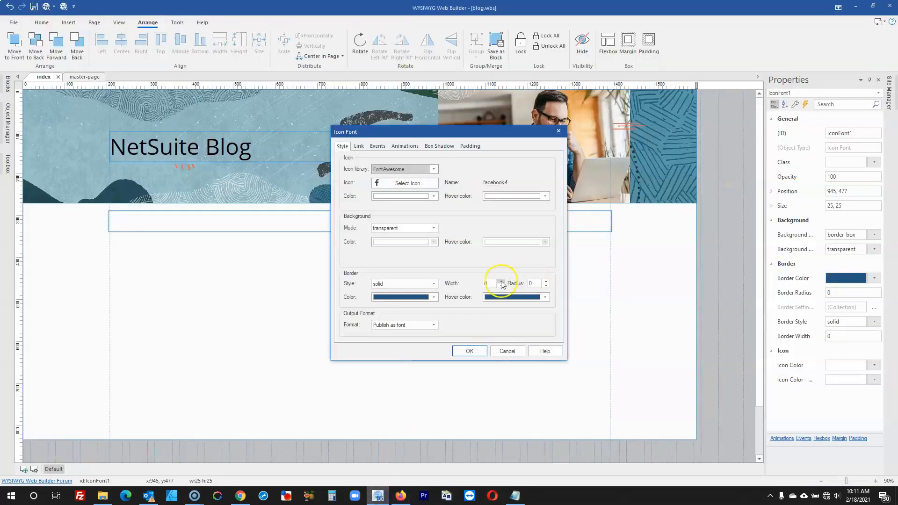
pyautogui.click(409, 196)
pyautogui.click(417, 314)
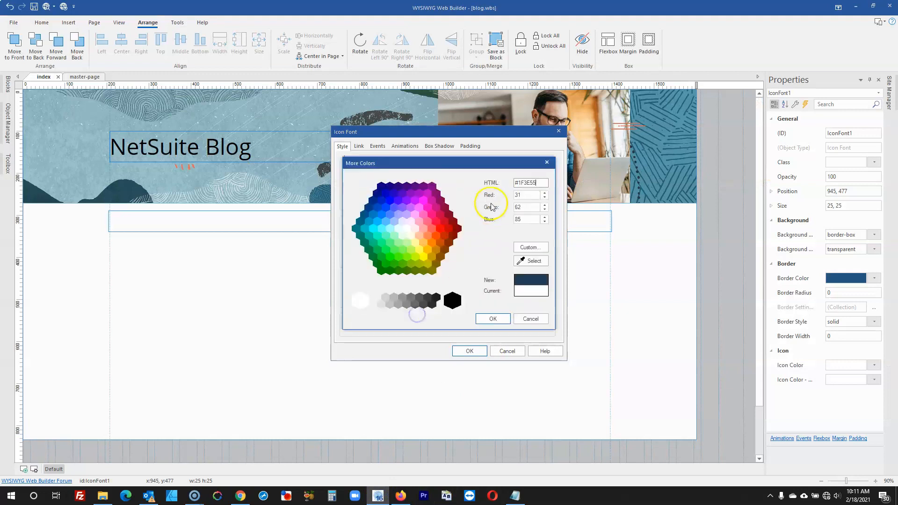
pyautogui.click(493, 318)
pyautogui.click(401, 494)
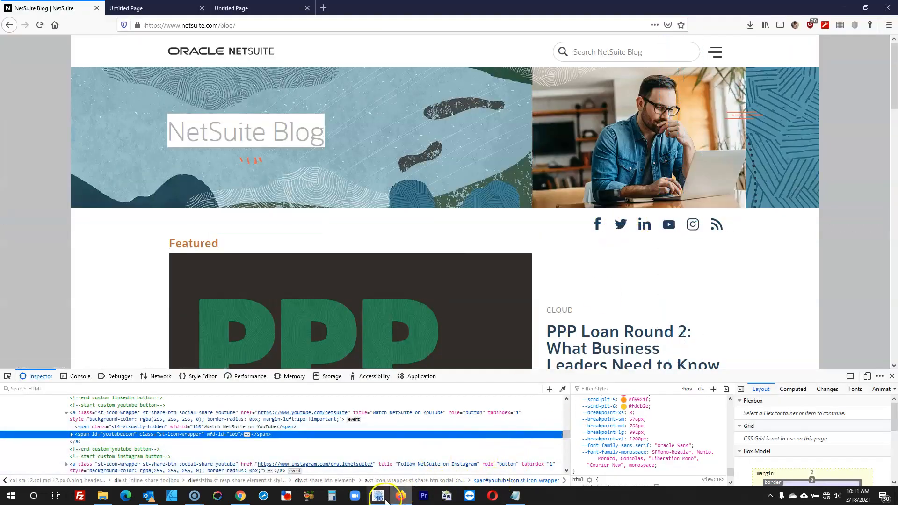
pyautogui.click(379, 496)
pyautogui.click(505, 195)
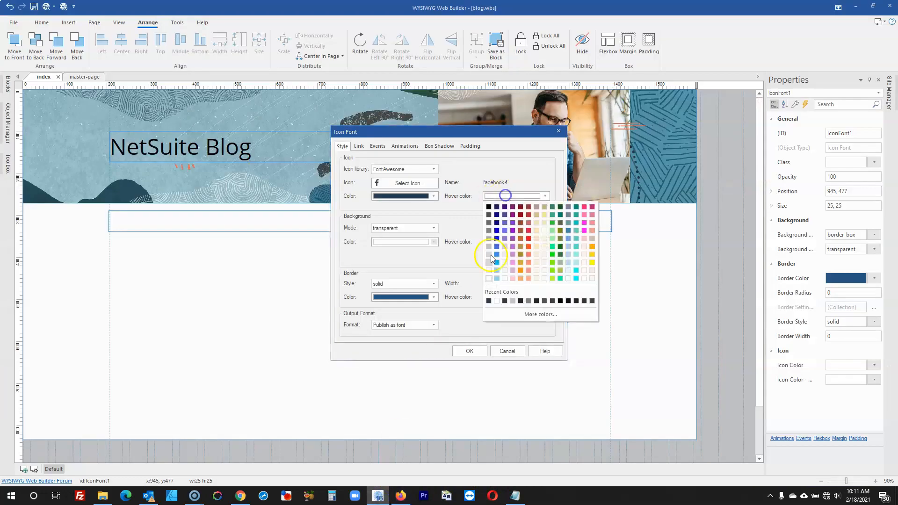
pyautogui.click(489, 300)
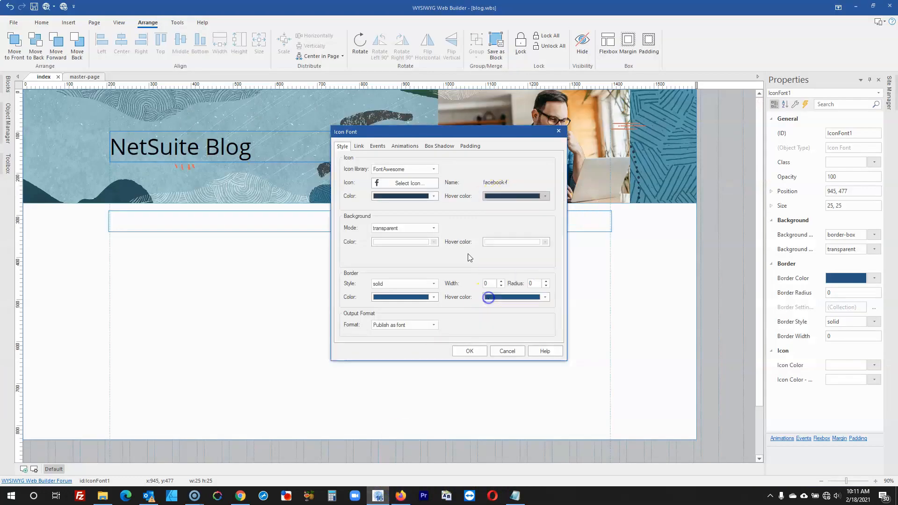
pyautogui.click(469, 352)
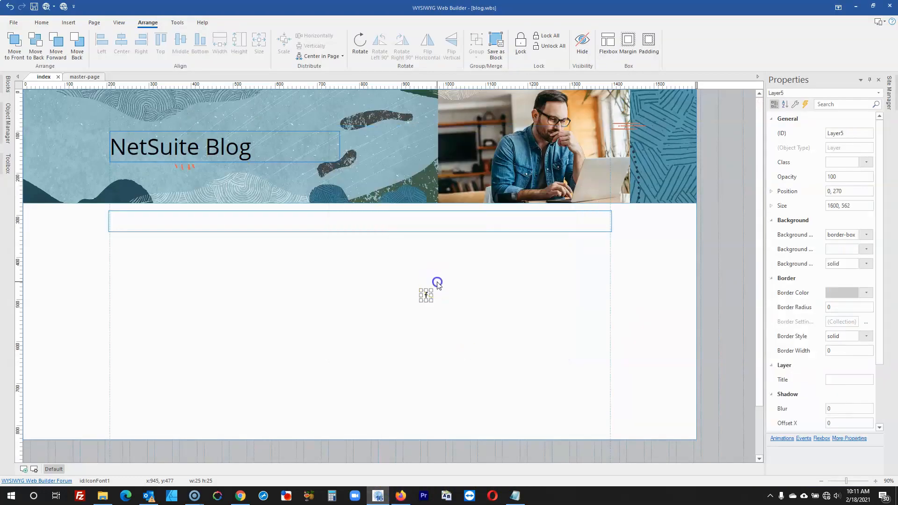
# - Resize the Facebook icon to 40 x 40 and place it inside the row layer beneath the banner at about 1051, 293
pyautogui.click(809, 206)
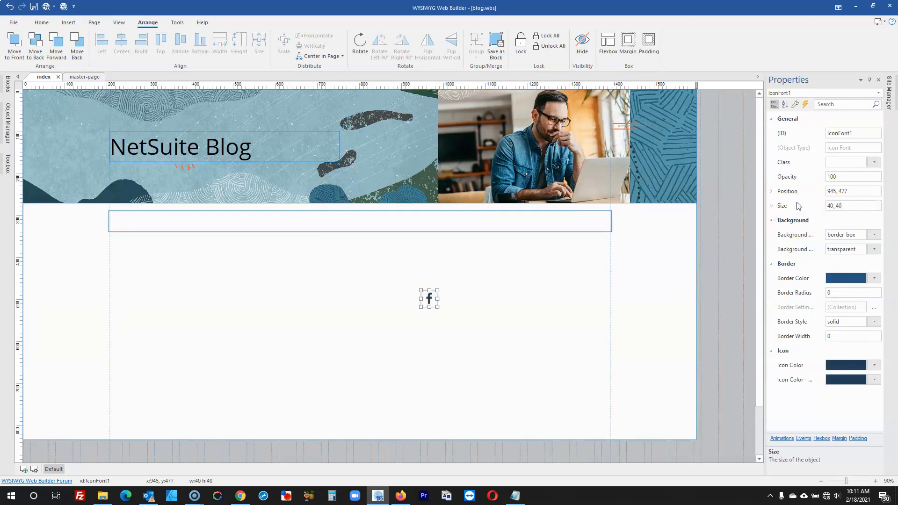
pyautogui.click(402, 496)
pyautogui.click(407, 497)
pyautogui.moveTo(428, 299); pyautogui.dragTo(480, 219)
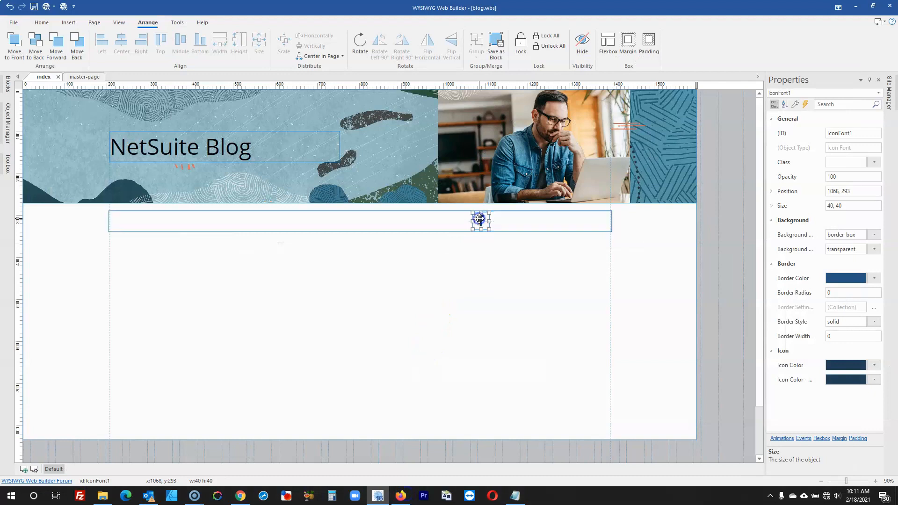
pyautogui.click(401, 496)
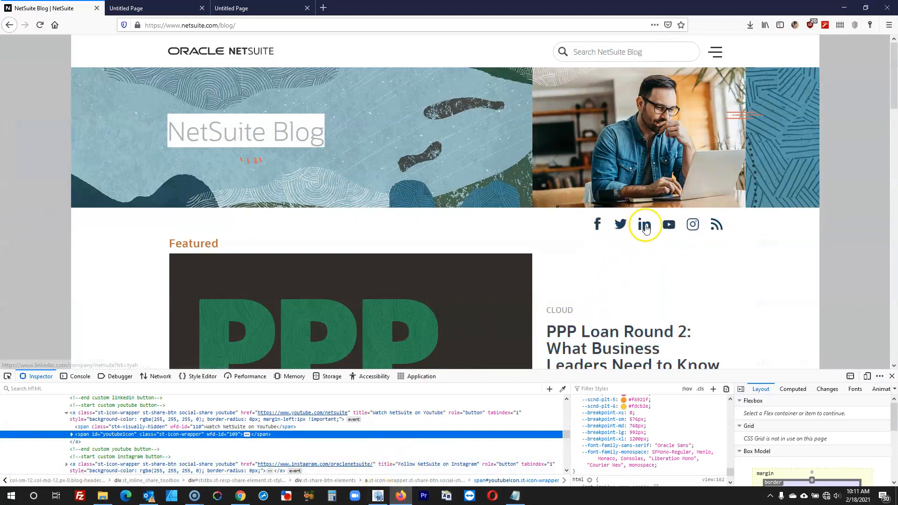
pyautogui.click(377, 497)
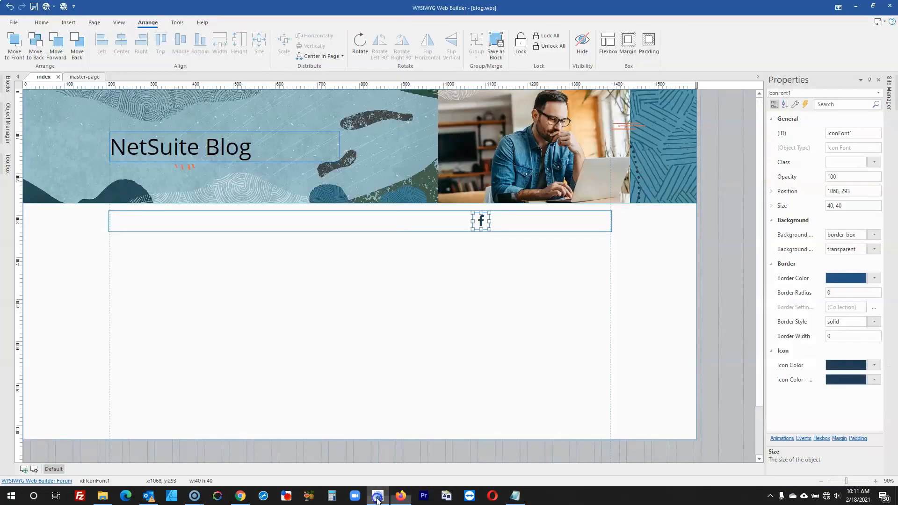
pyautogui.click(476, 220)
pyautogui.click(574, 223)
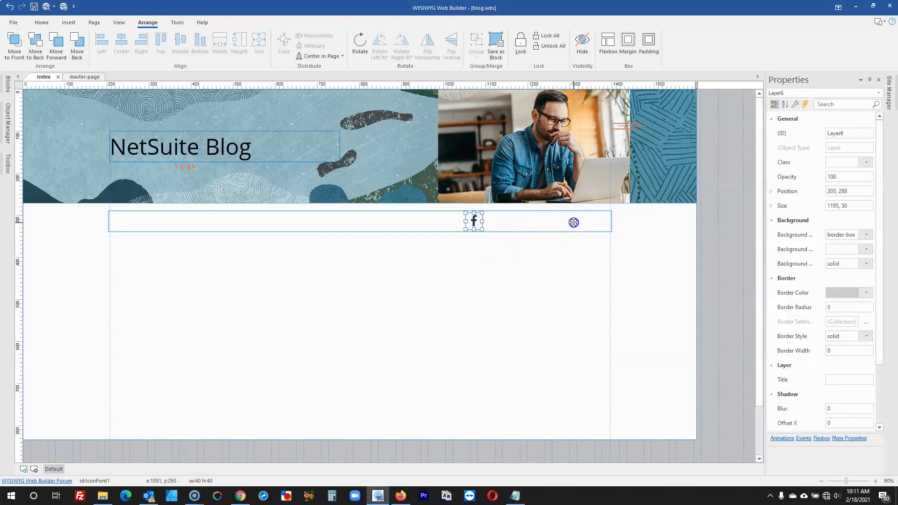
# - Paste five copies of the Facebook icon into the row layer, with the outermost copy near the layer's right end at about x 1342
pyautogui.click(475, 222)
pyautogui.click(495, 222)
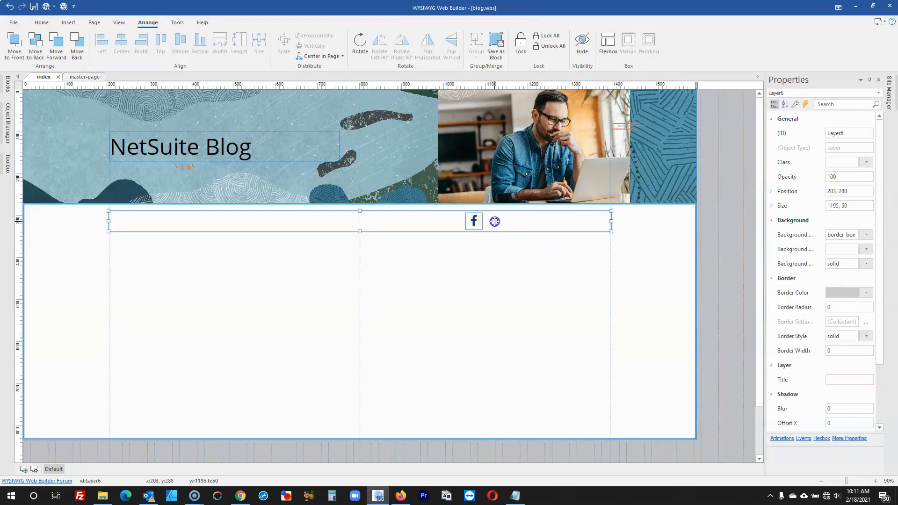
pyautogui.hotkey('ctrl', 'v')
pyautogui.moveTo(508, 225); pyautogui.dragTo(490, 218)
pyautogui.moveTo(514, 230); pyautogui.dragTo(592, 213)
pyautogui.click(530, 216)
pyautogui.hotkey('ctrl', 'v')
pyautogui.click(549, 219)
pyautogui.hotkey('ctrl', 'v')
pyautogui.click(566, 216)
pyautogui.hotkey('ctrl', 'v')
# - Select all six icons in the row and distribute them horizontally
pyautogui.keyDown('shift'); pyautogui.click(550, 222); pyautogui.keyUp('shift')
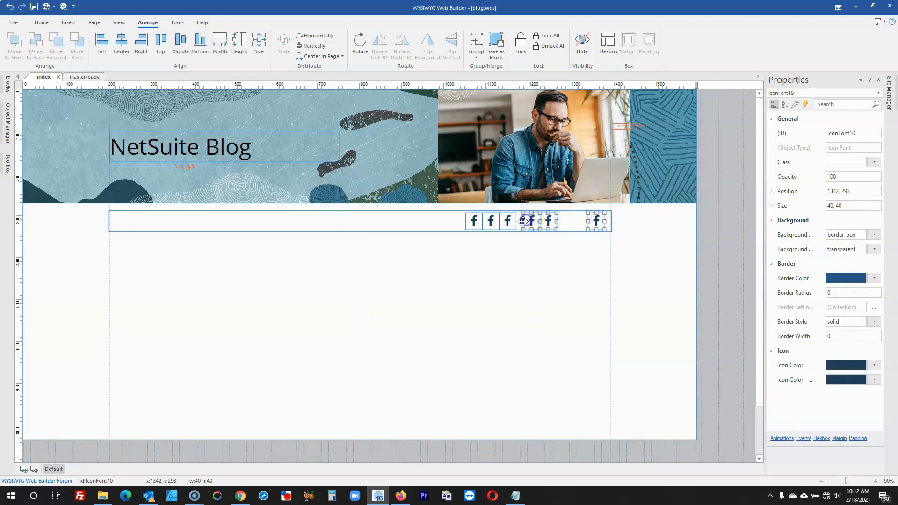
pyautogui.keyDown('shift'); pyautogui.click(490, 221); pyautogui.keyUp('shift')
pyautogui.keyDown('shift'); pyautogui.click(474, 221); pyautogui.keyUp('shift')
pyautogui.click(312, 36)
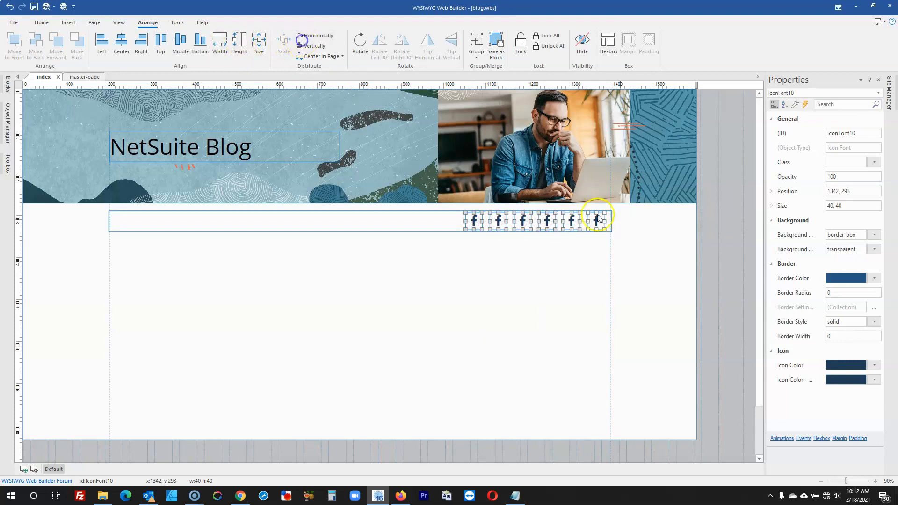
pyautogui.click(714, 231)
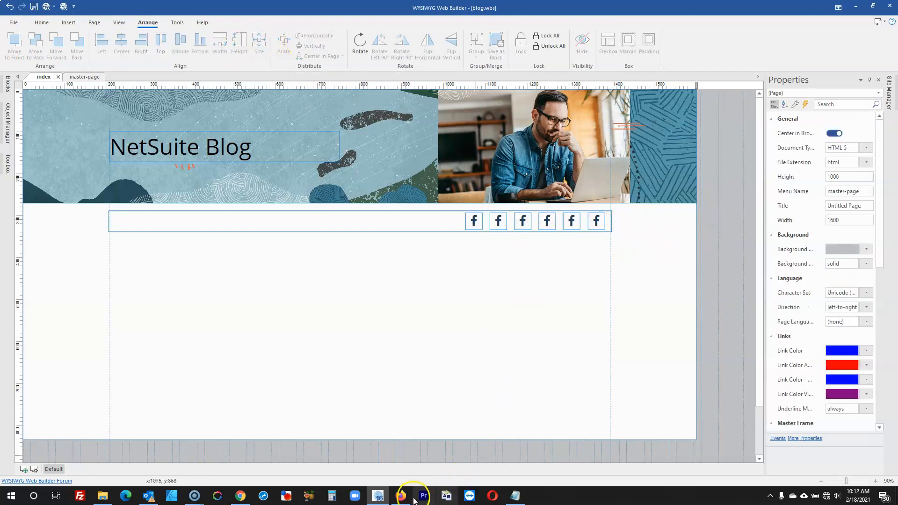
# - Change the second icon in the row to the FontAwesome twitter icon
pyautogui.click(407, 498)
pyautogui.click(410, 498)
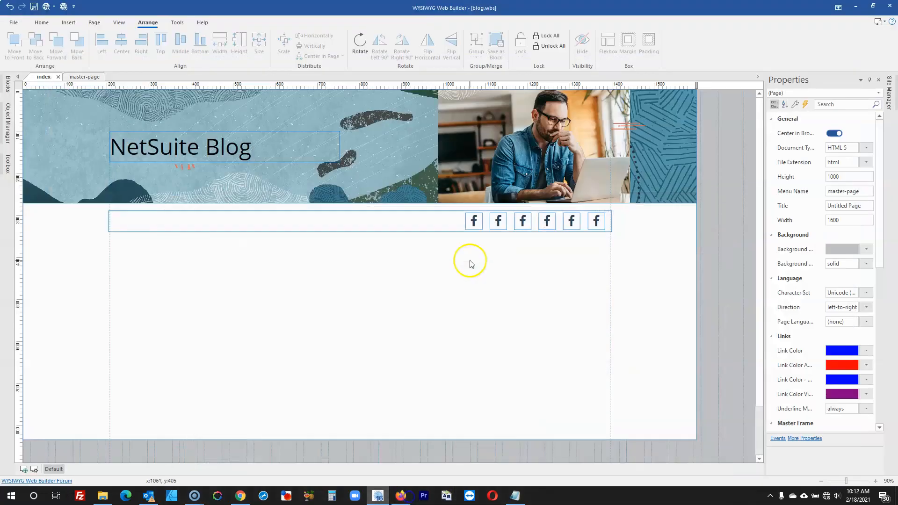
pyautogui.doubleClick(495, 226)
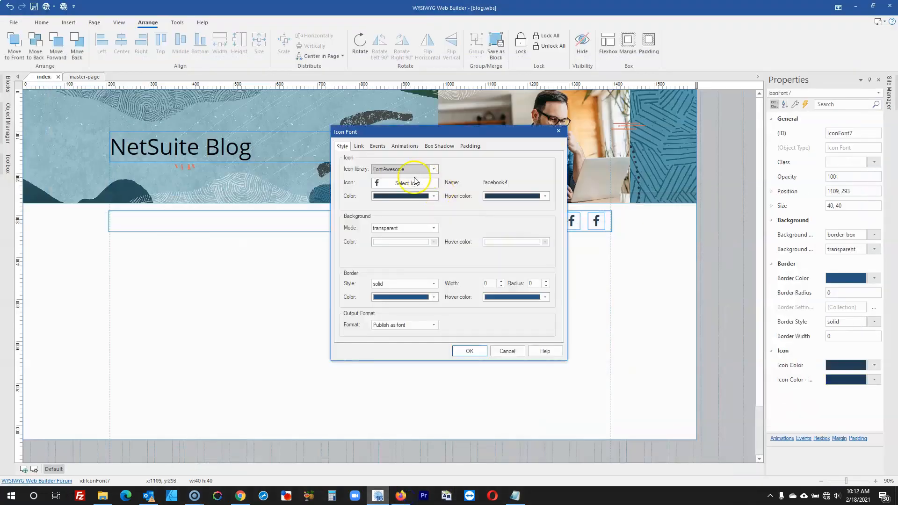
pyautogui.click(409, 183)
pyautogui.click(411, 164)
pyautogui.write('tw')
pyautogui.click(377, 219)
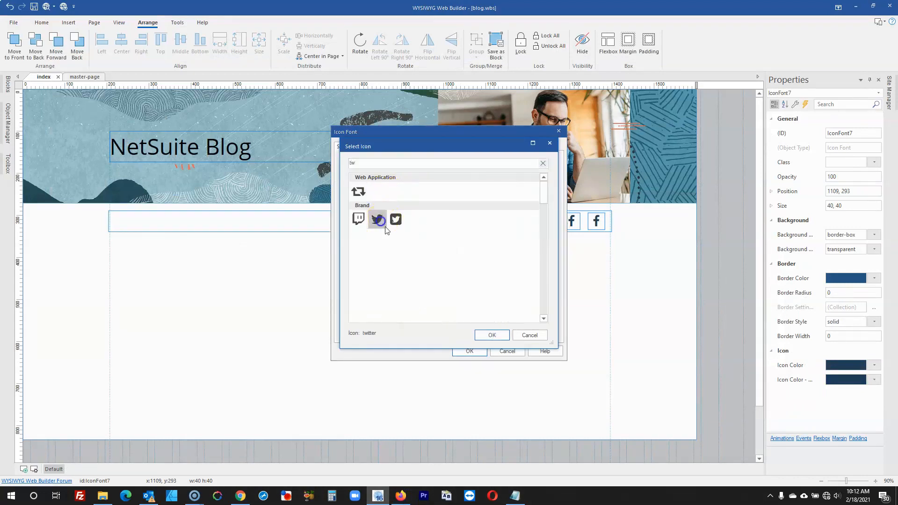
pyautogui.click(496, 334)
pyautogui.click(482, 352)
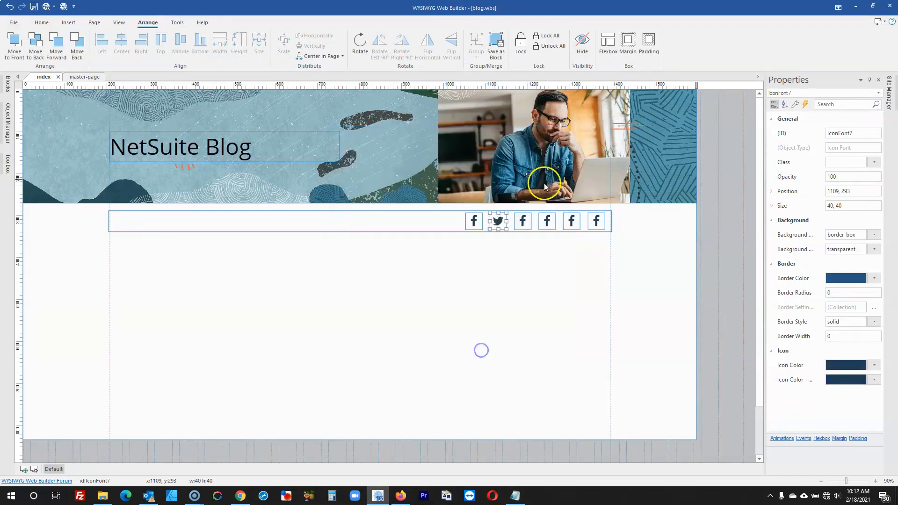
# - Change the third icon in the row to the FontAwesome linkedin icon
pyautogui.doubleClick(524, 219)
pyautogui.click(408, 183)
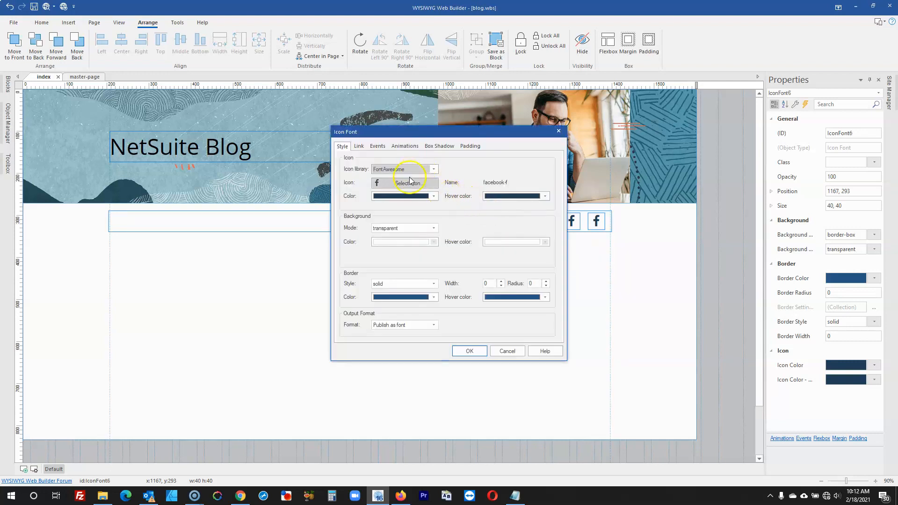
pyautogui.click(411, 165)
pyautogui.write('lin')
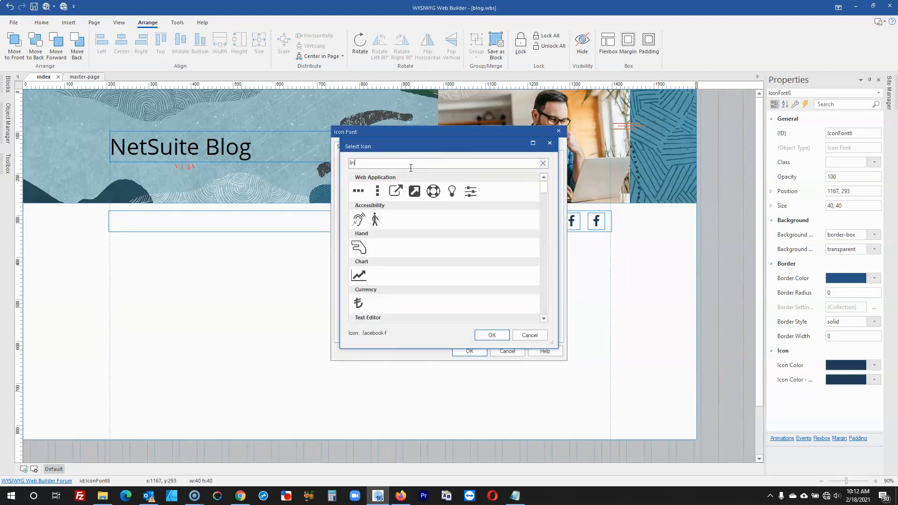
pyautogui.click(358, 303)
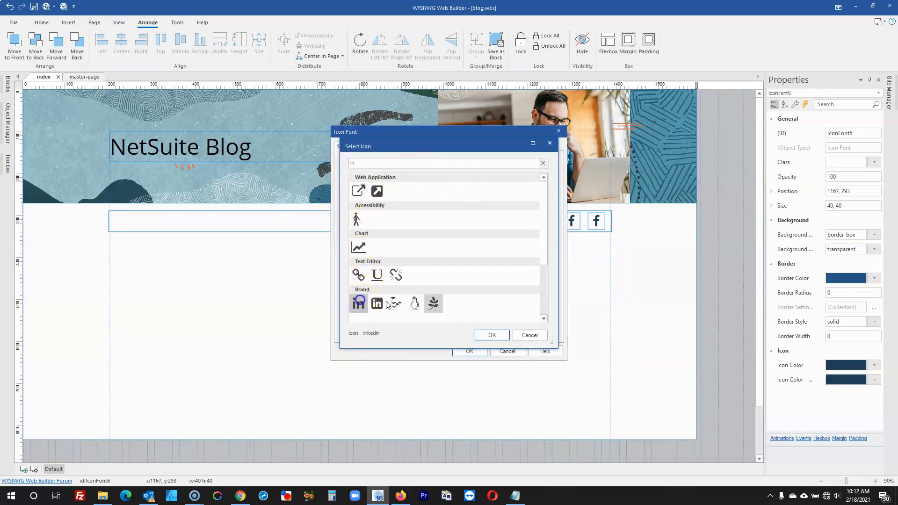
pyautogui.click(484, 334)
pyautogui.click(470, 351)
# - Check the live page's icon order and change the fourth icon in the row to the FontAwesome YouTube icon
pyautogui.doubleClick(547, 223)
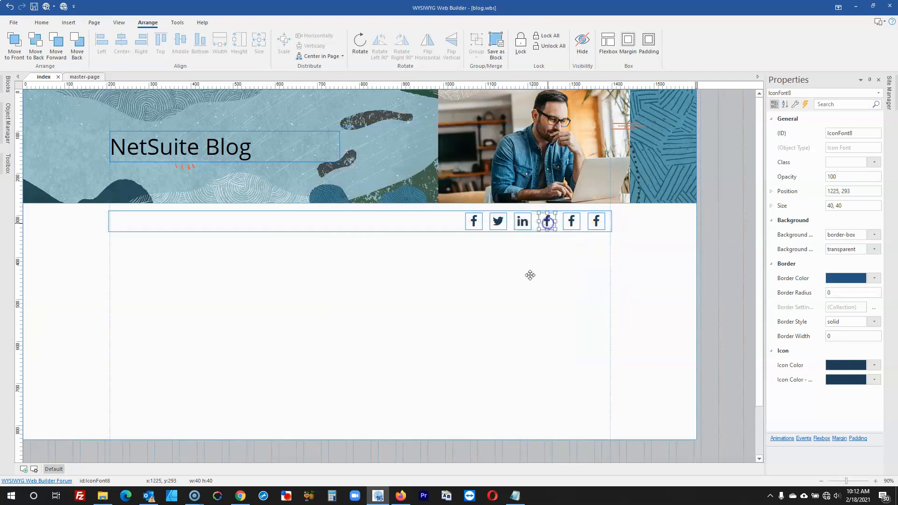
pyautogui.click(403, 499)
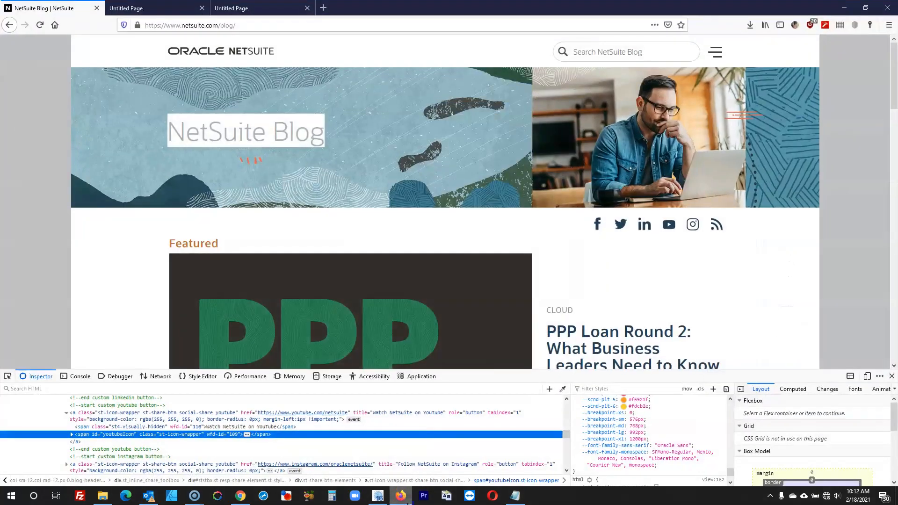
pyautogui.click(407, 502)
pyautogui.click(399, 185)
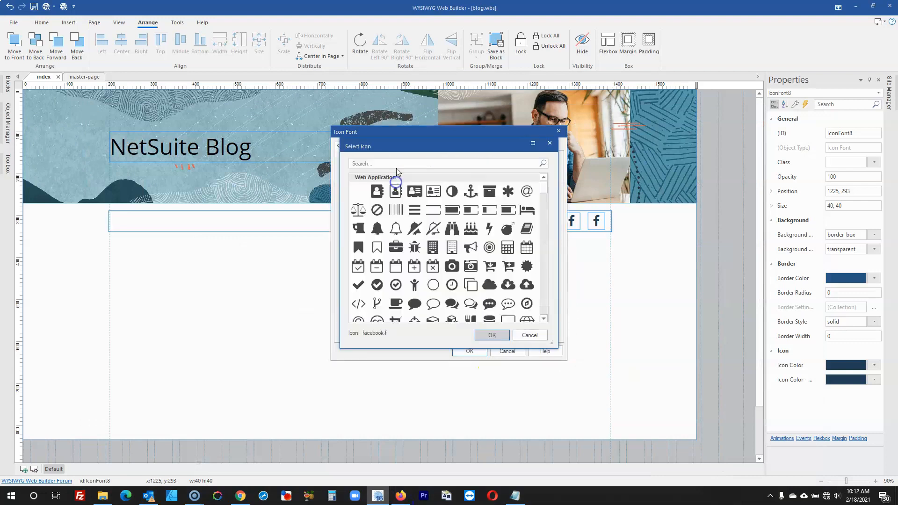
pyautogui.write('youtube')
pyautogui.click(377, 192)
pyautogui.click(486, 334)
pyautogui.click(469, 350)
# - Change the fifth icon in the row to the FontAwesome Instagram icon
pyautogui.doubleClick(575, 221)
pyautogui.click(417, 183)
pyautogui.write('in')
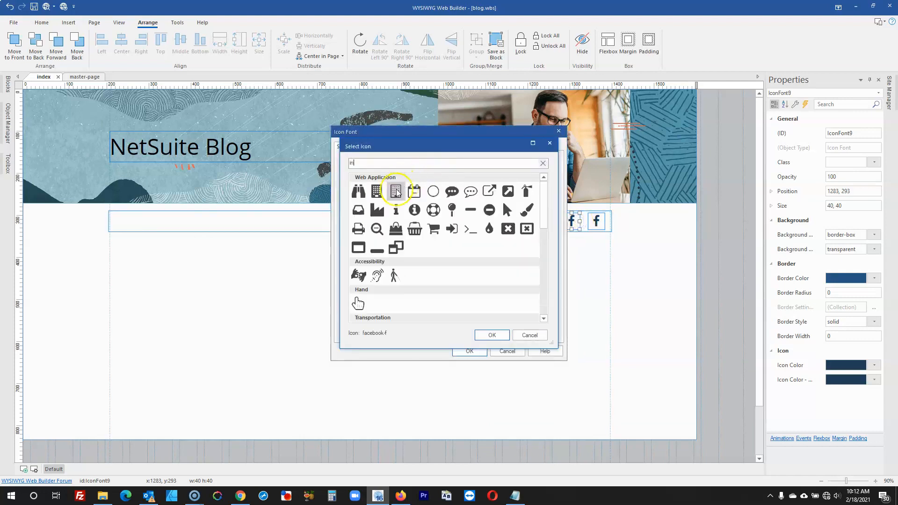
pyautogui.write('sta')
pyautogui.click(358, 192)
pyautogui.click(491, 335)
pyautogui.click(484, 354)
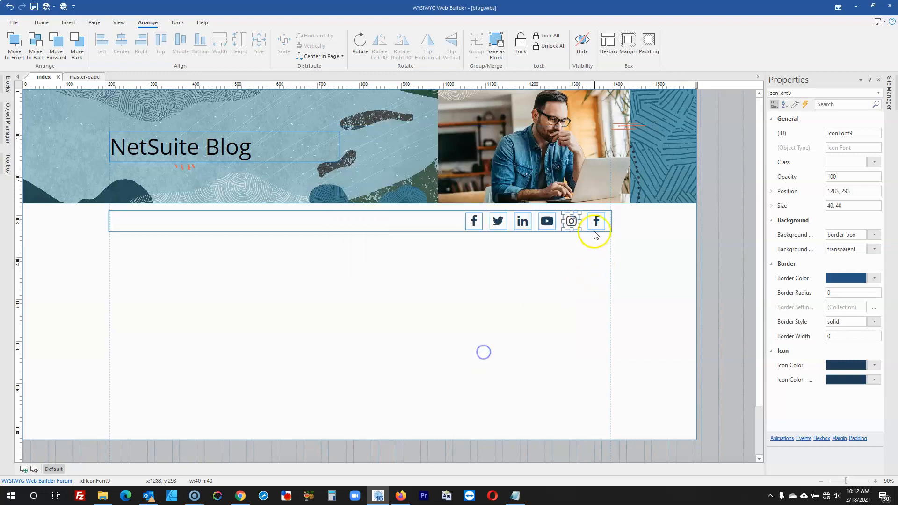
# - Change the last icon in the row to the FontAwesome RSS icon
pyautogui.doubleClick(595, 222)
pyautogui.click(400, 183)
pyautogui.write('rss')
pyautogui.click(364, 189)
pyautogui.click(491, 335)
pyautogui.click(470, 351)
pyautogui.click(709, 245)
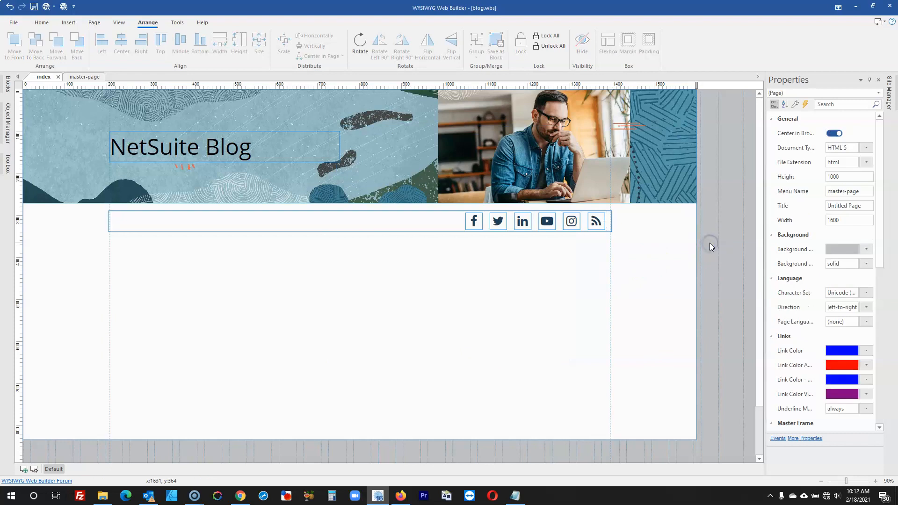
# - Preview the index page in Firefox and close the two outdated preview tabs
pyautogui.click(47, 9)
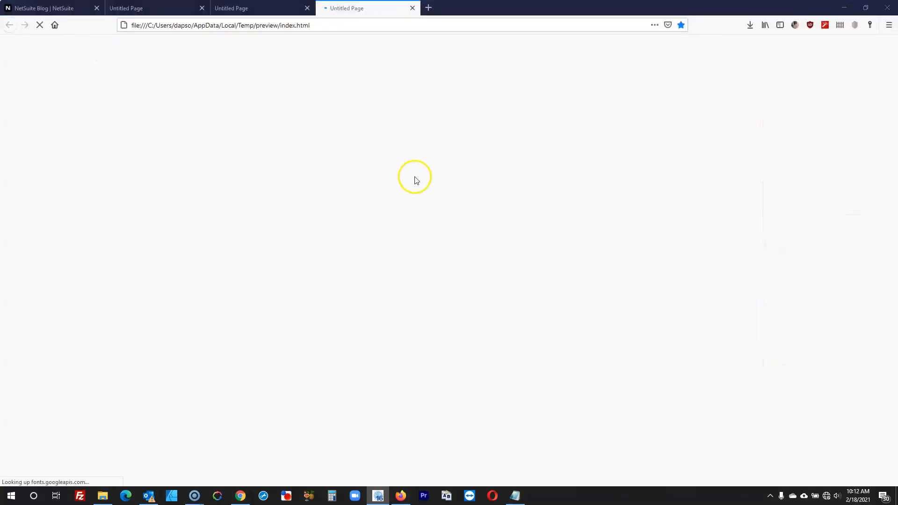
pyautogui.click(295, 10)
pyautogui.click(310, 9)
pyautogui.click(164, 9)
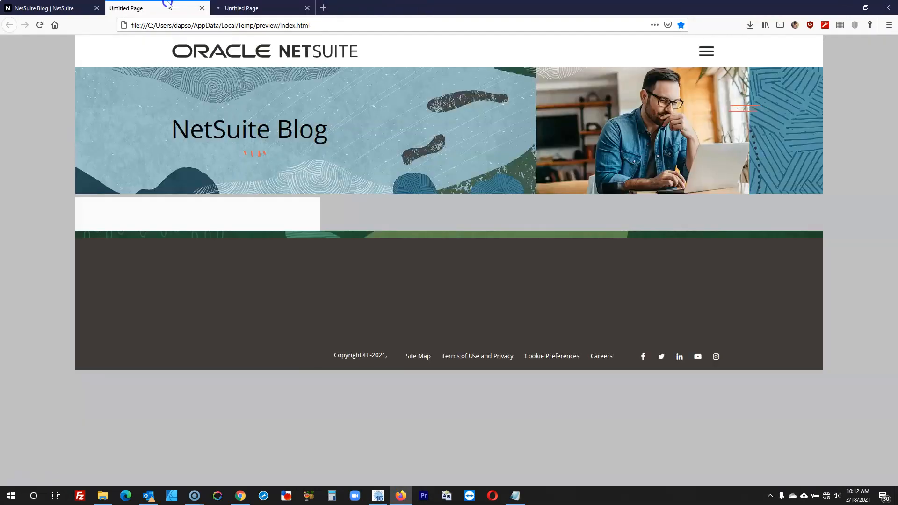
pyautogui.click(203, 9)
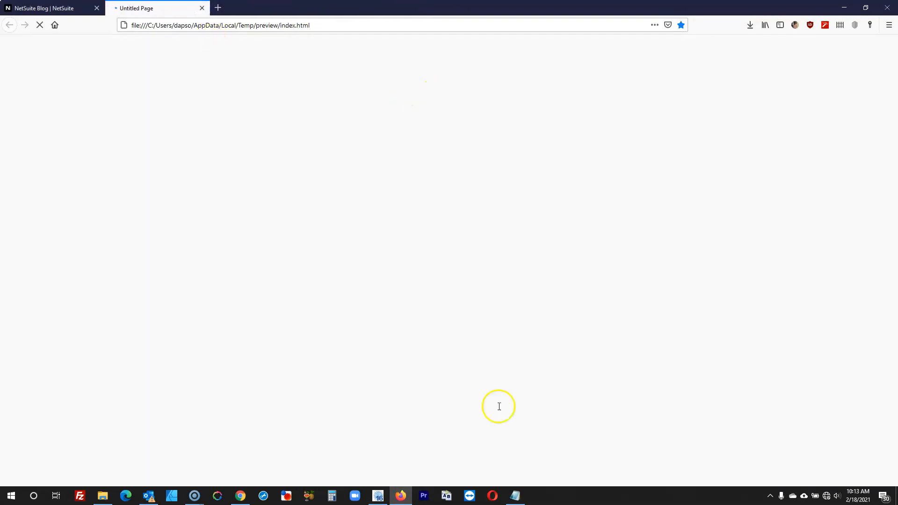
# - Compare the social icon row's spacing and position in the preview with the live NetSuite Blog page
pyautogui.click(378, 495)
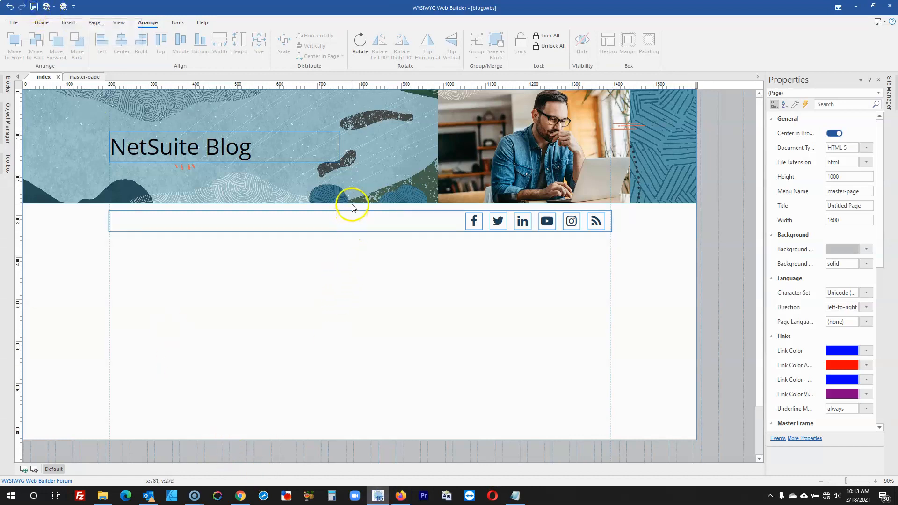
pyautogui.click(392, 497)
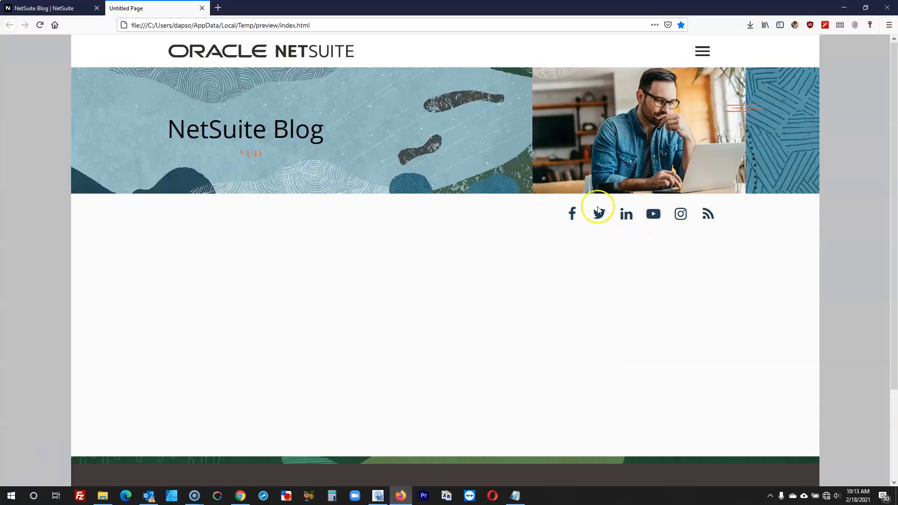
pyautogui.click(70, 8)
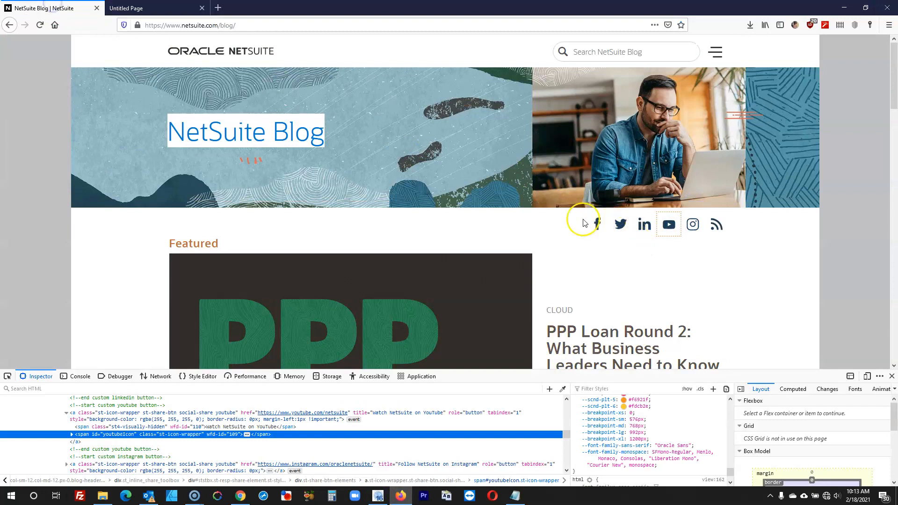
pyautogui.click(155, 8)
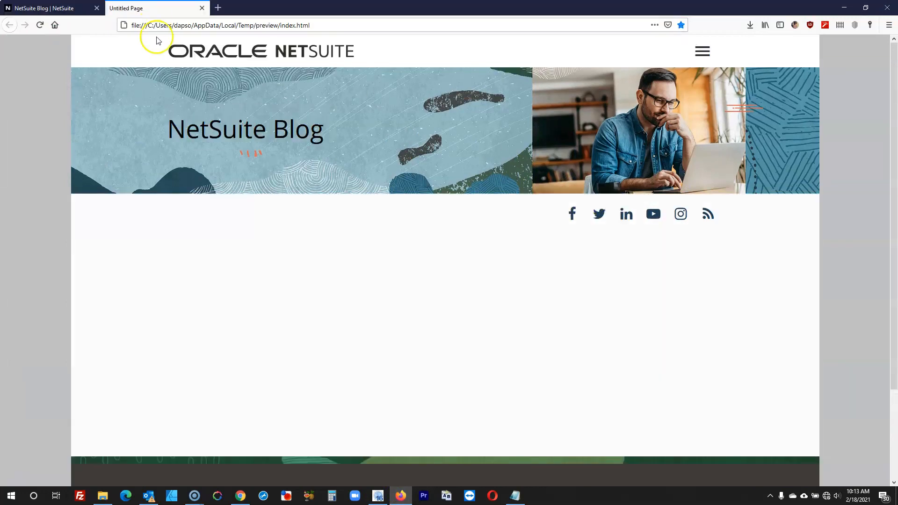
# - Compare the icon spacing with the live page, and move the Facebook icon closer to the Twitter icon, to position 1069, 293
pyautogui.hotkey('ctrl', 'Tab')
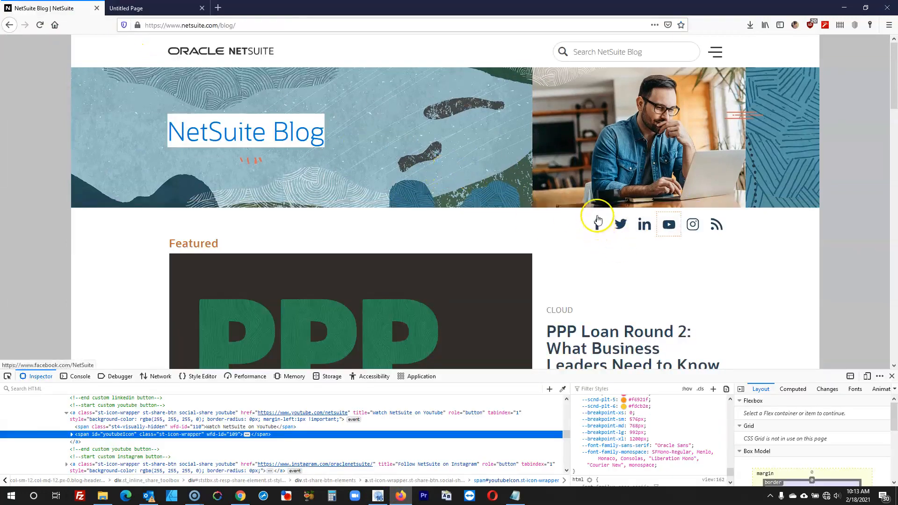
pyautogui.hotkey('ctrl', 'Tab')
pyautogui.hotkey('ctrl', 'Tab')
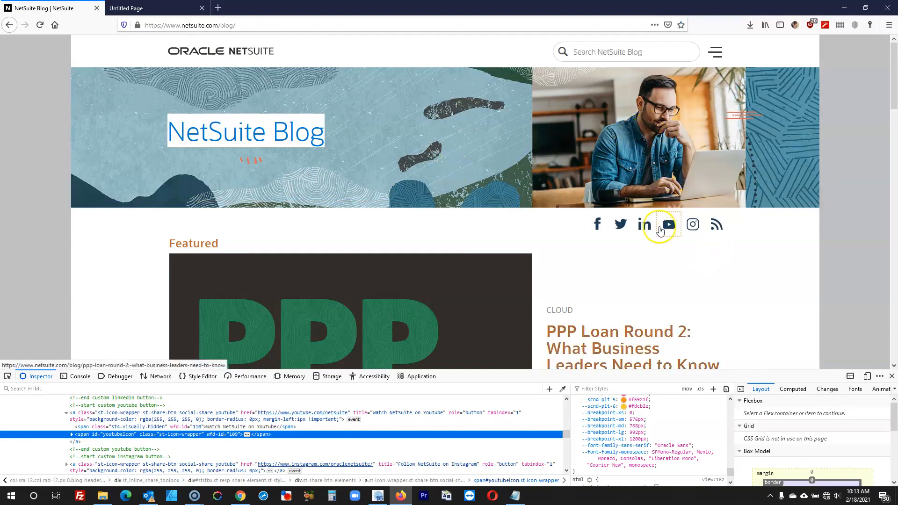
pyautogui.hotkey('ctrl', 'Tab')
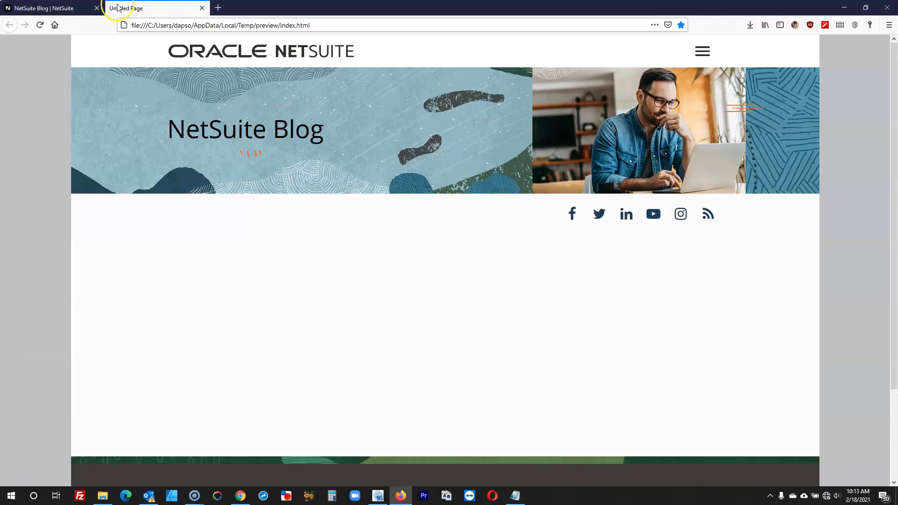
pyautogui.hotkey('ctrl', 'Tab')
pyautogui.hotkey('ctrl', 'Tab')
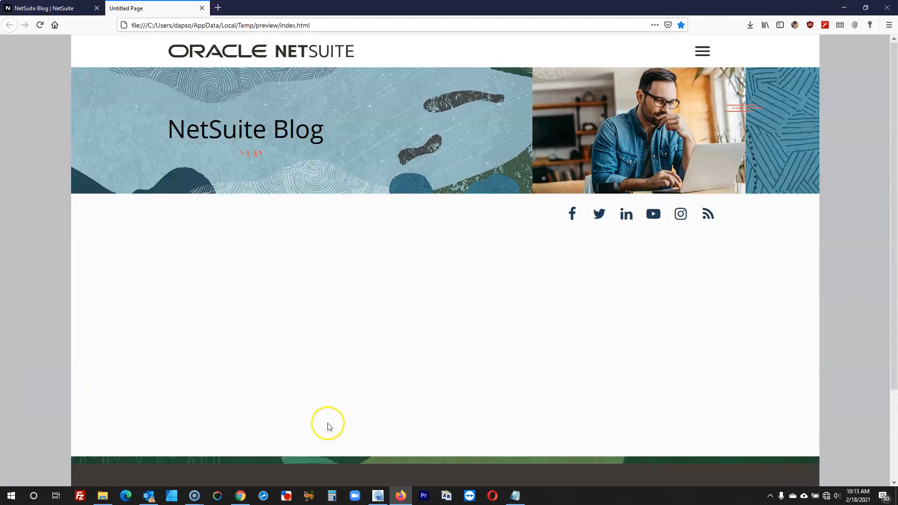
pyautogui.click(377, 496)
pyautogui.moveTo(476, 228); pyautogui.dragTo(481, 223)
# - Distribute all six social icons evenly in the horizontal direction
pyautogui.keyDown('shift'); pyautogui.click(497, 224); pyautogui.keyUp('shift')
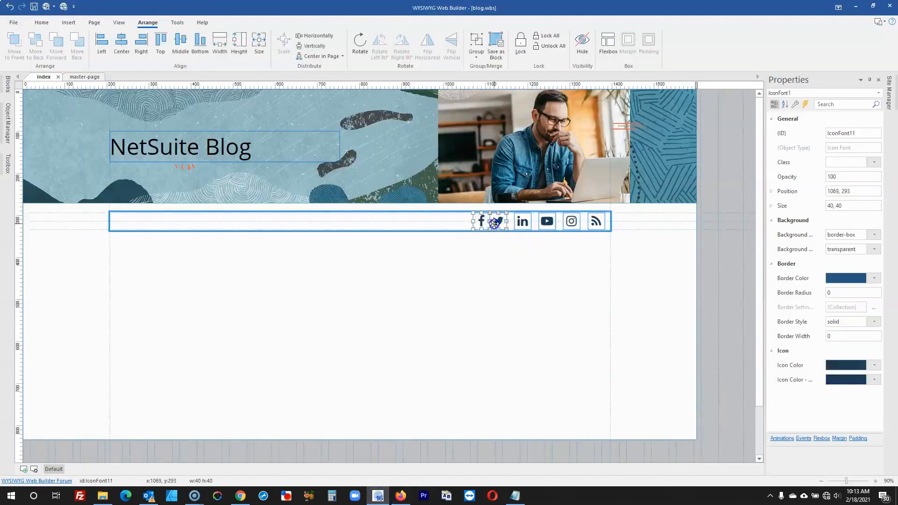
pyautogui.keyDown('shift'); pyautogui.click(547, 222); pyautogui.keyUp('shift')
pyautogui.keyDown('shift'); pyautogui.click(571, 221); pyautogui.keyUp('shift')
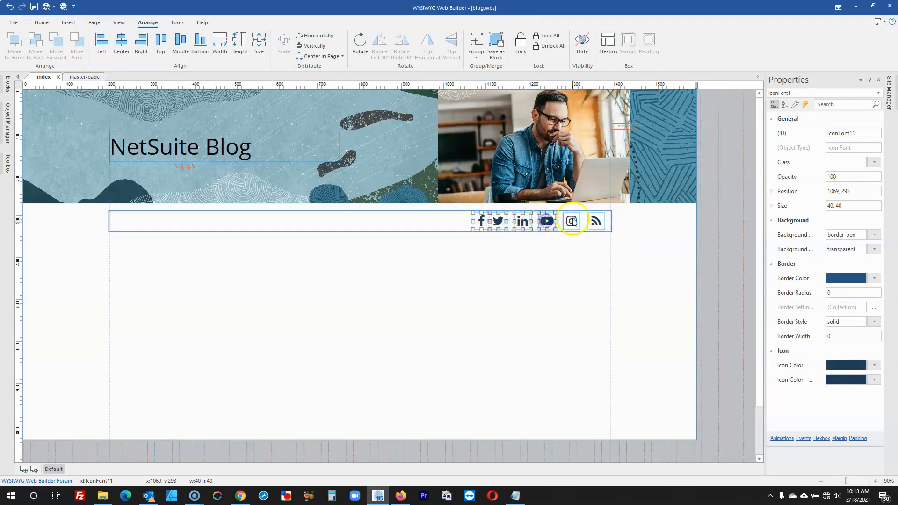
pyautogui.keyDown('shift'); pyautogui.click(593, 221); pyautogui.keyUp('shift')
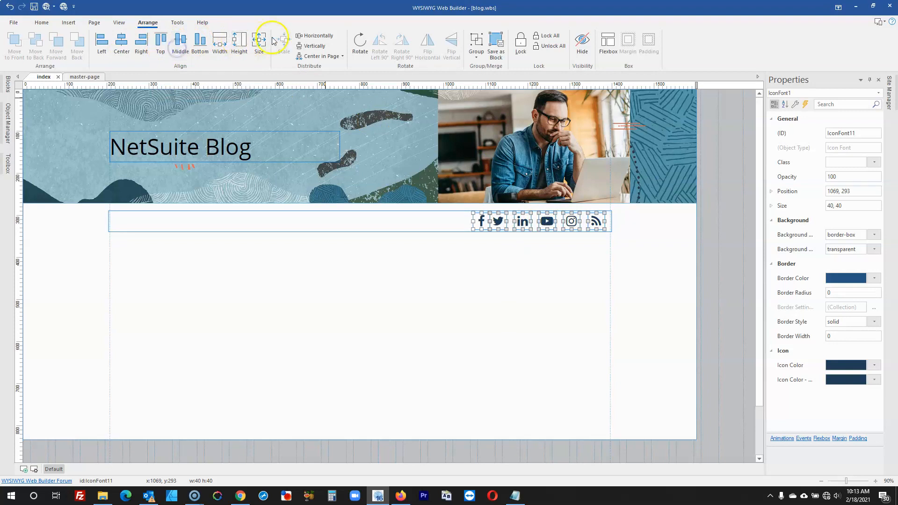
pyautogui.click(302, 35)
pyautogui.click(714, 265)
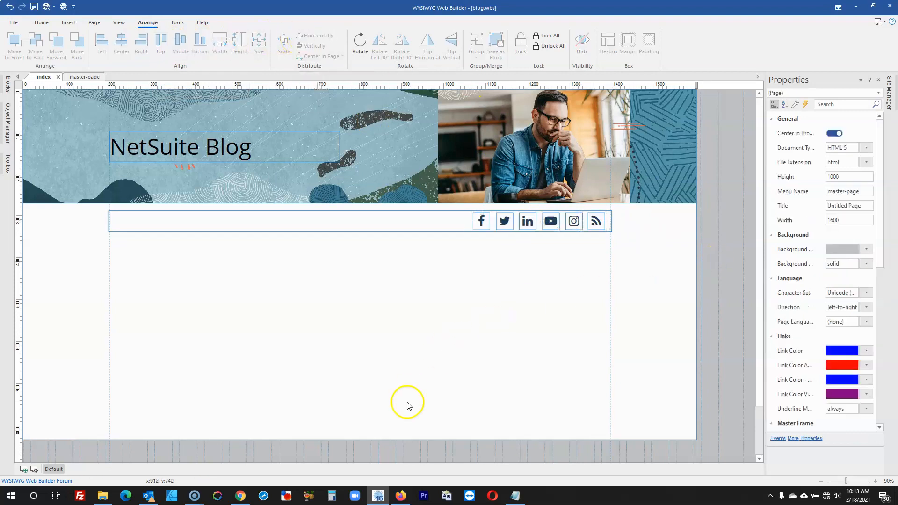
# - Select and copy the Featured heading text on the live NetSuite Blog page in Firefox
pyautogui.click(398, 497)
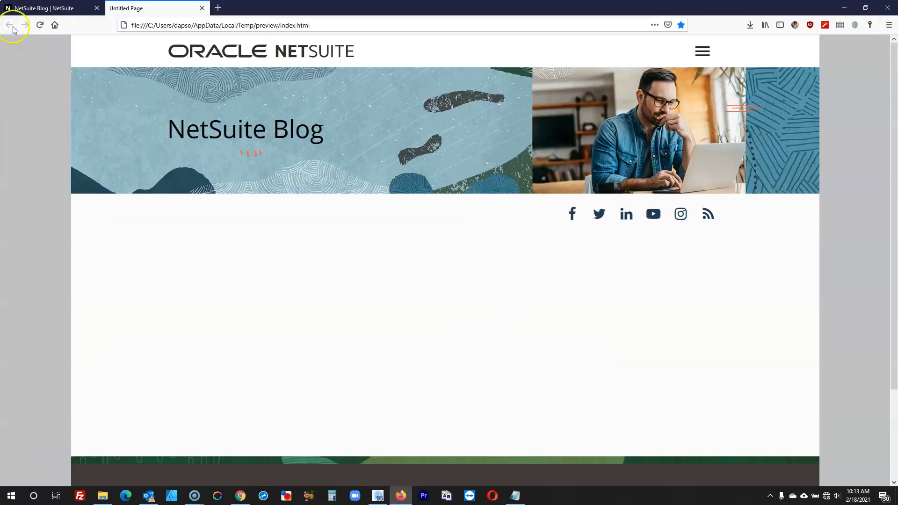
pyautogui.hotkey('ctrl', 'Tab')
pyautogui.scroll(-5, 217, 243)
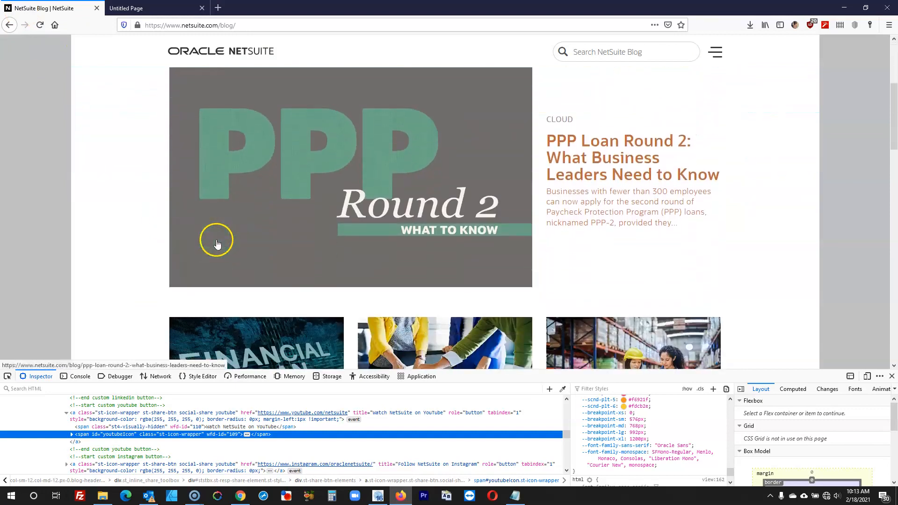
pyautogui.scroll(2, 217, 243)
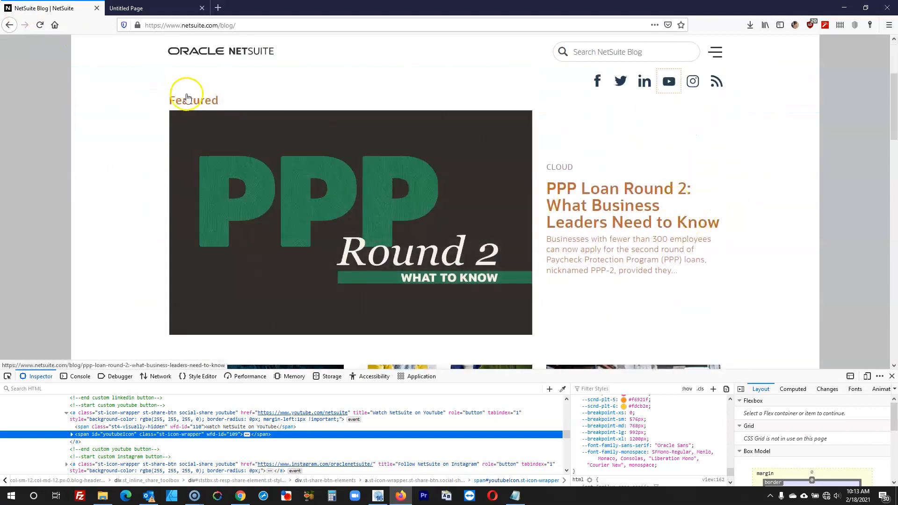
pyautogui.moveTo(260, 113); pyautogui.dragTo(225, 98)
pyautogui.scroll(-2, 391, 200)
pyautogui.scroll(2, 396, 196)
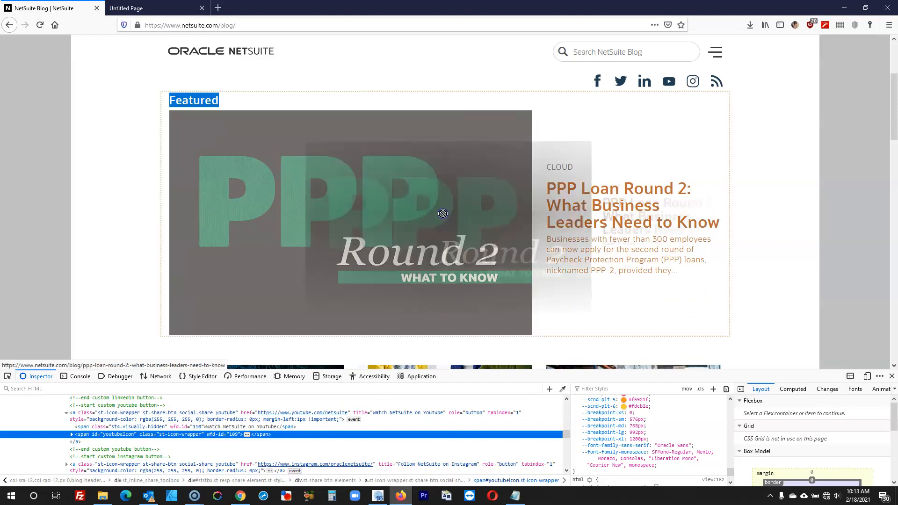
pyautogui.click(787, 221)
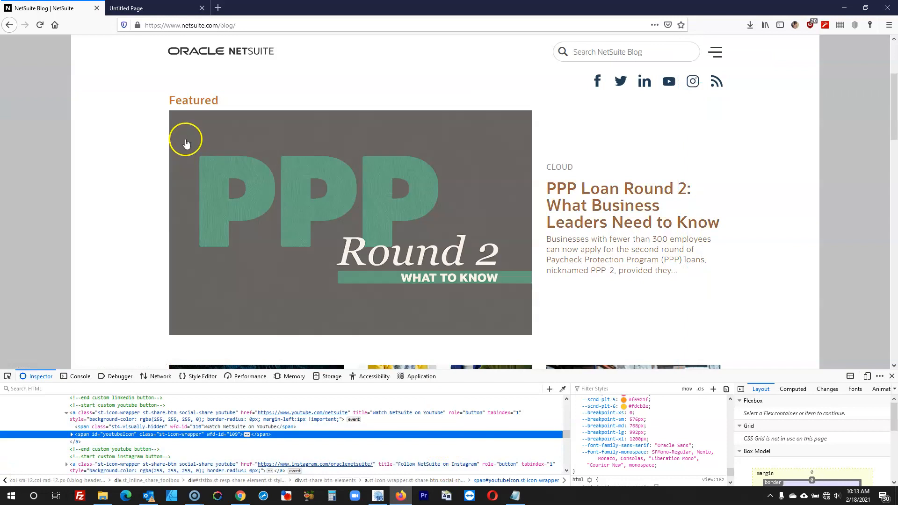
pyautogui.moveTo(147, 91); pyautogui.dragTo(219, 102)
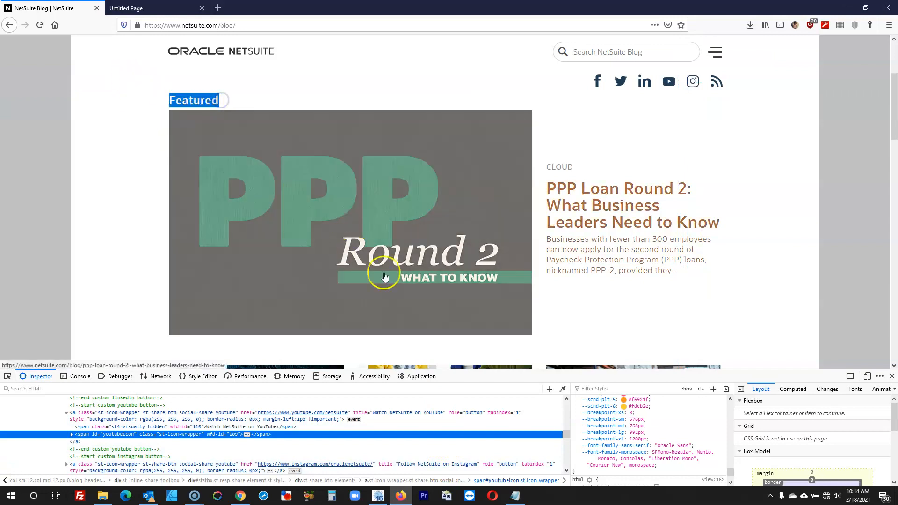
# - Close the developer tools and examine the layout of the Featured post and the article cards below it
pyautogui.click(892, 376)
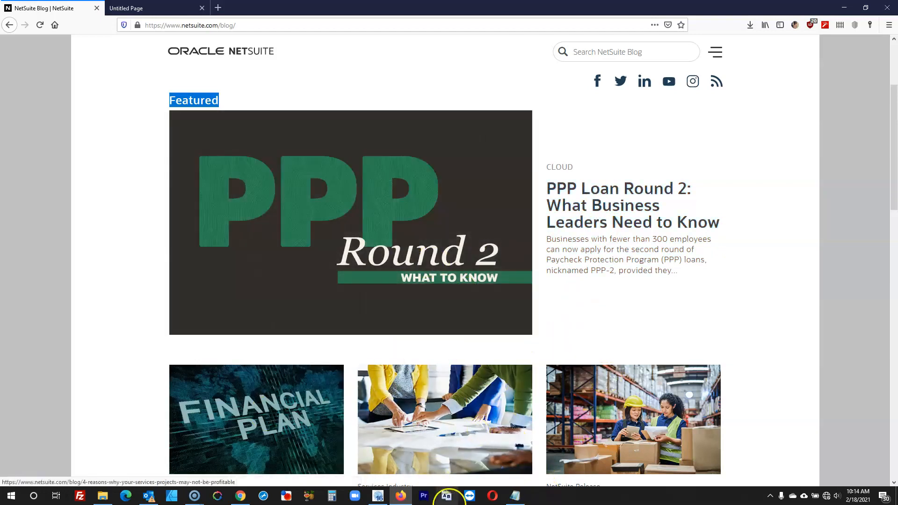
pyautogui.scroll(-2, 381, 255)
pyautogui.scroll(2, 391, 251)
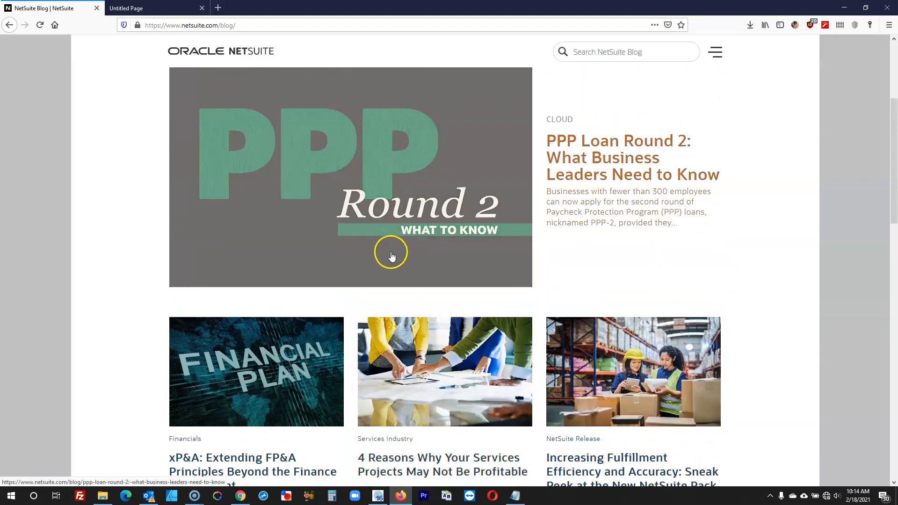
pyautogui.scroll(-2, 367, 211)
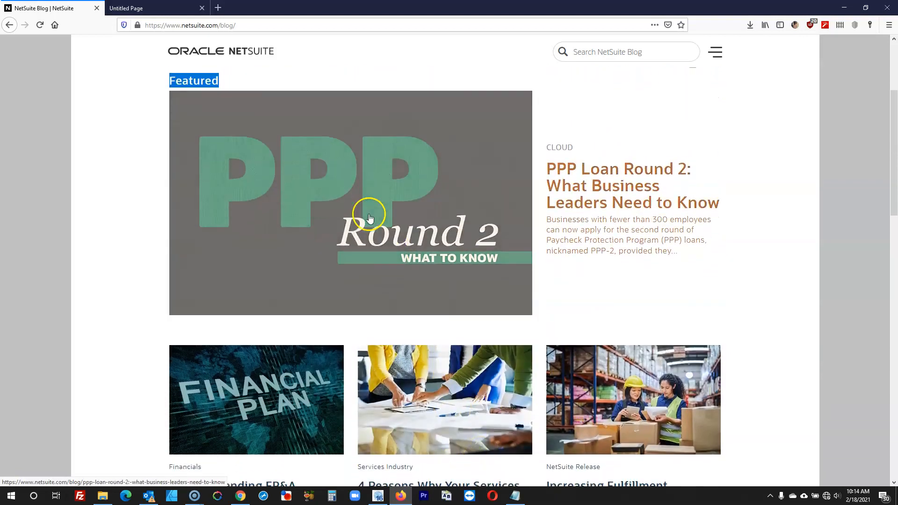
pyautogui.scroll(2, 367, 216)
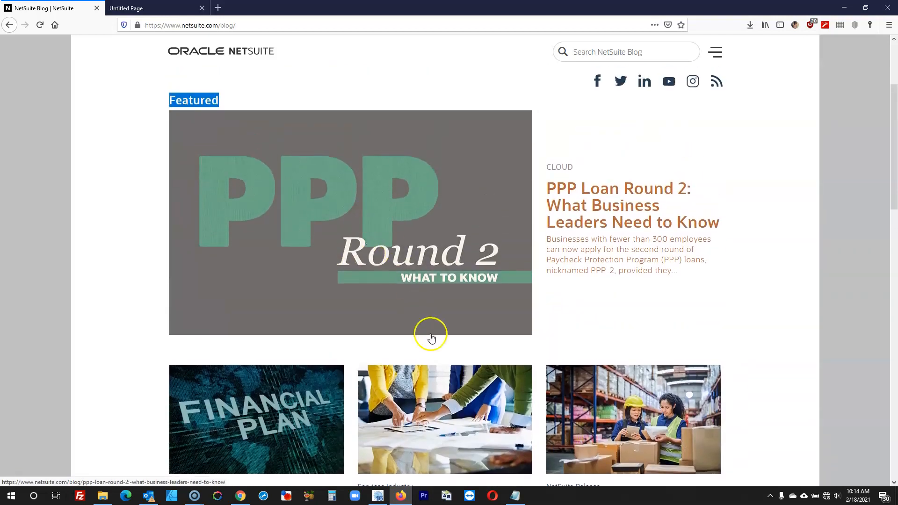
# - In WYSIWYG Web Builder, extend the index page's white content layer downward to a height of about 874
pyautogui.click(378, 495)
pyautogui.click(263, 319)
pyautogui.scroll(-1, 383, 342)
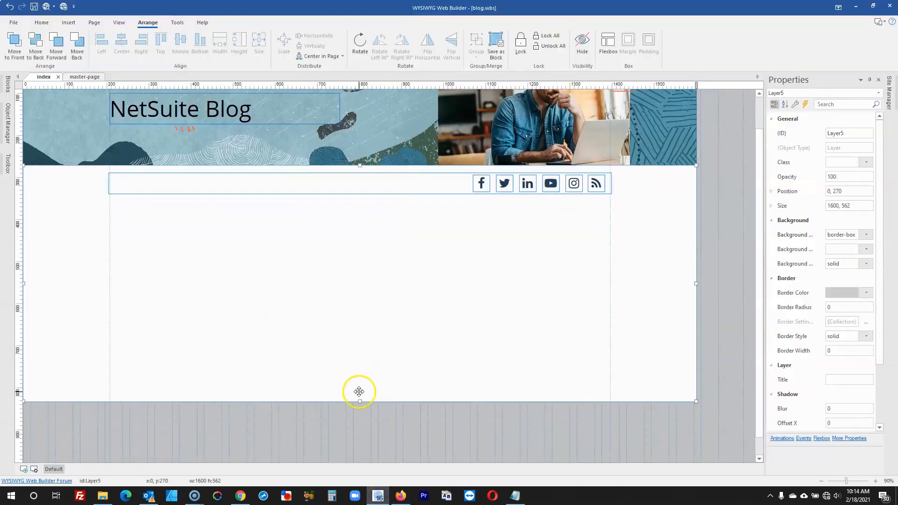
pyautogui.moveTo(359, 405); pyautogui.dragTo(360, 482)
pyautogui.scroll(2, 313, 346)
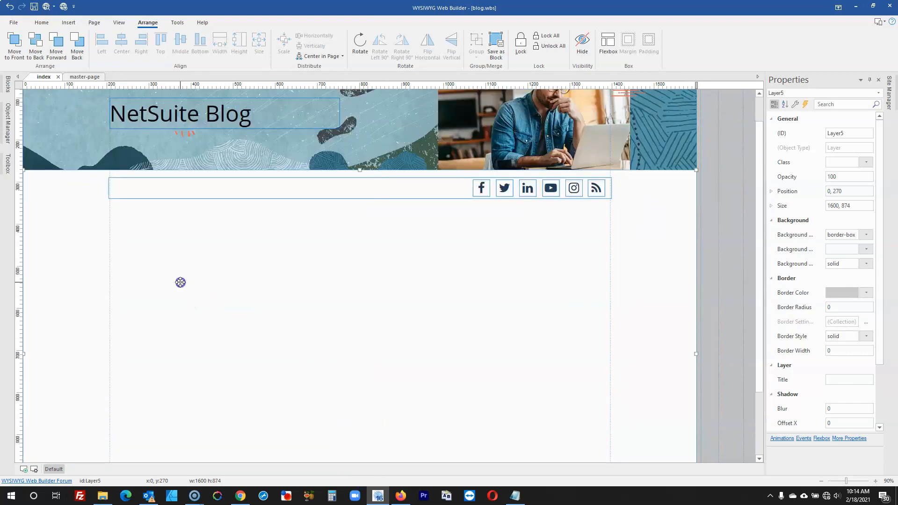
# - Paste the copied heading text as a text object in the content layer below the social icon row
pyautogui.click(180, 282)
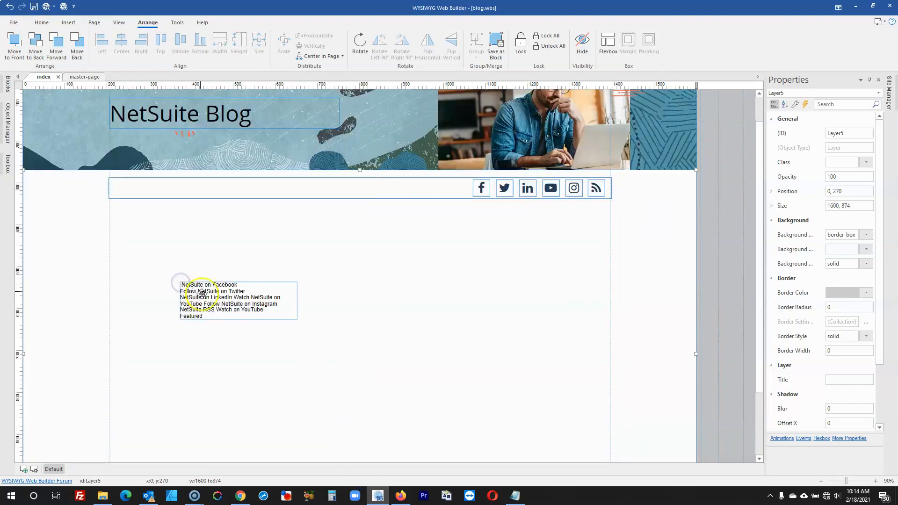
pyautogui.click(399, 495)
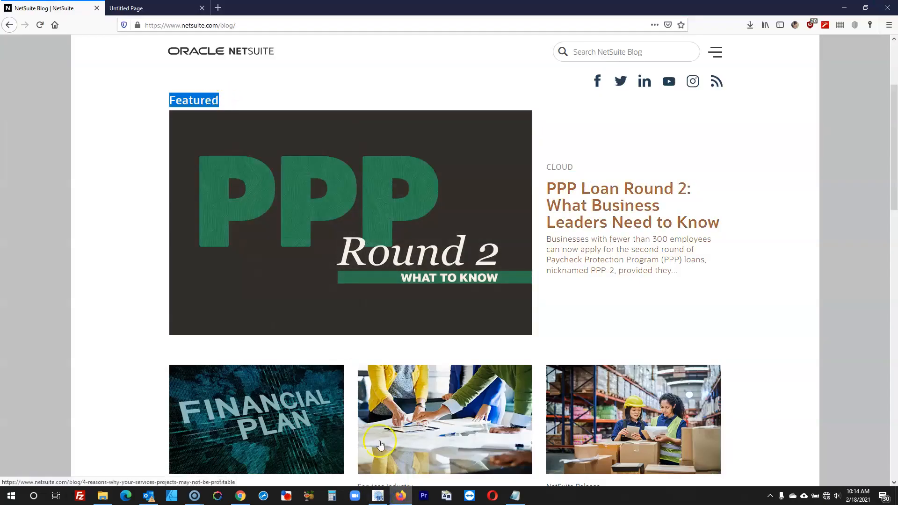
pyautogui.click(378, 496)
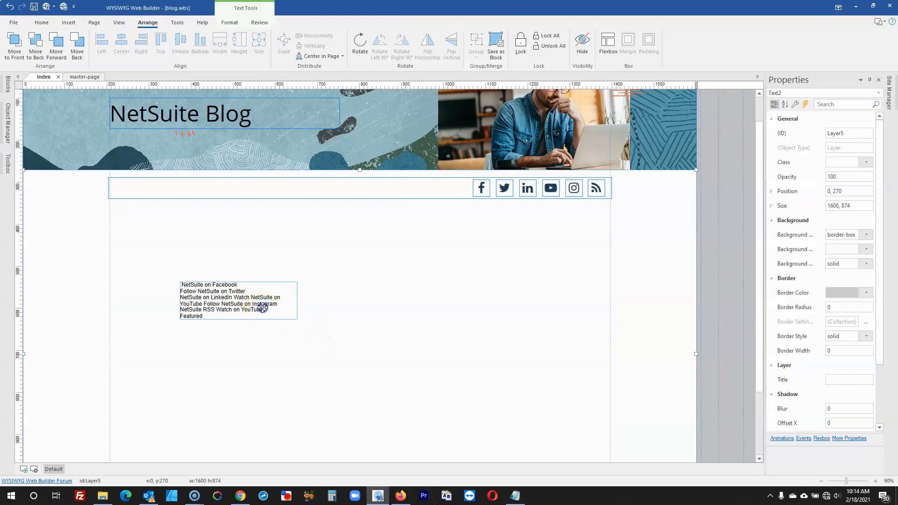
pyautogui.click(262, 308)
pyautogui.press('Delete')
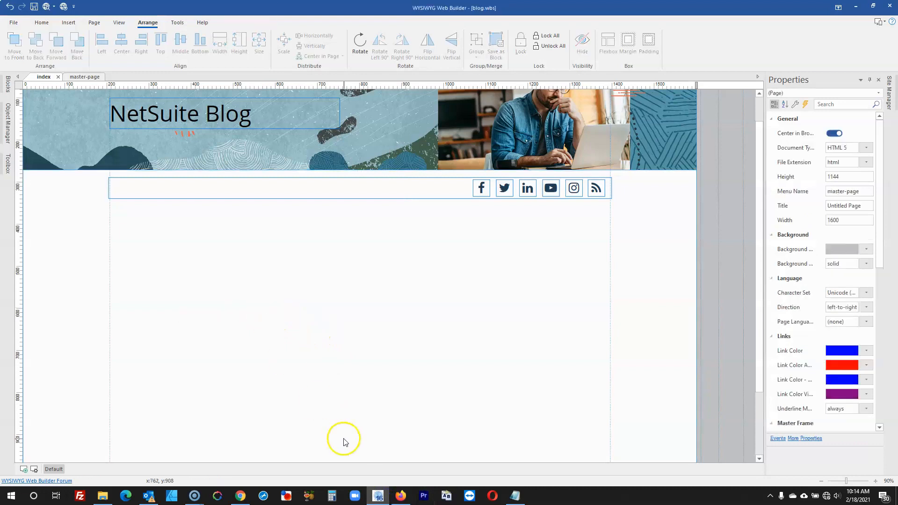
pyautogui.click(161, 268)
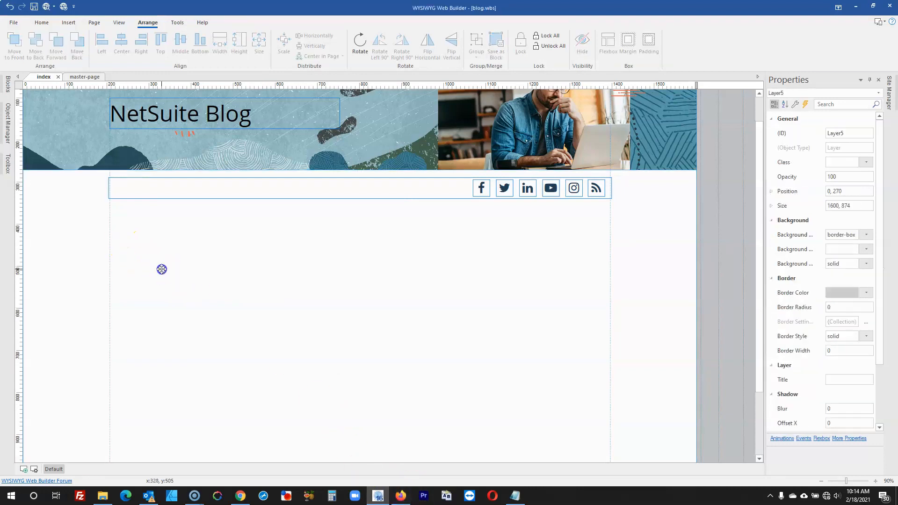
pyautogui.hotkey('ctrl', 'z')
# - Replace the entire content of the pasted text object with "Featured"
pyautogui.doubleClick(207, 297)
pyautogui.hotkey('ctrl', 'a')
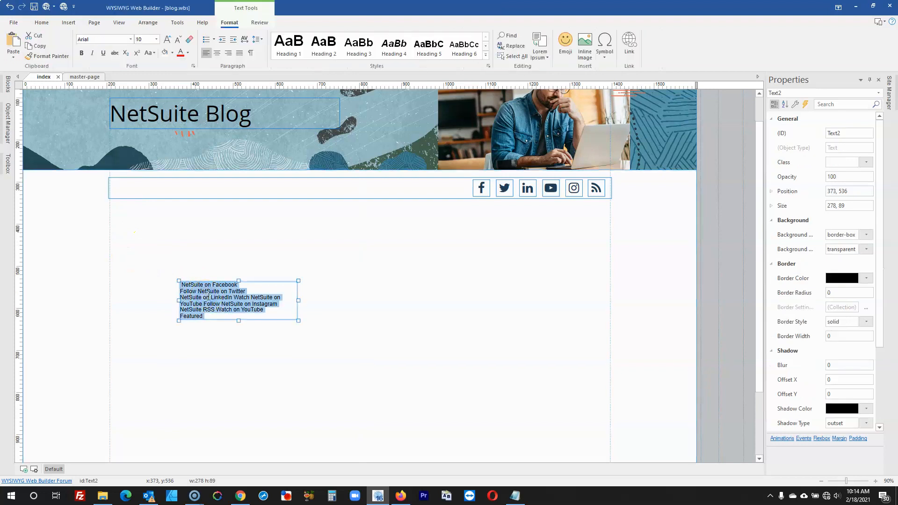
pyautogui.write('Featured')
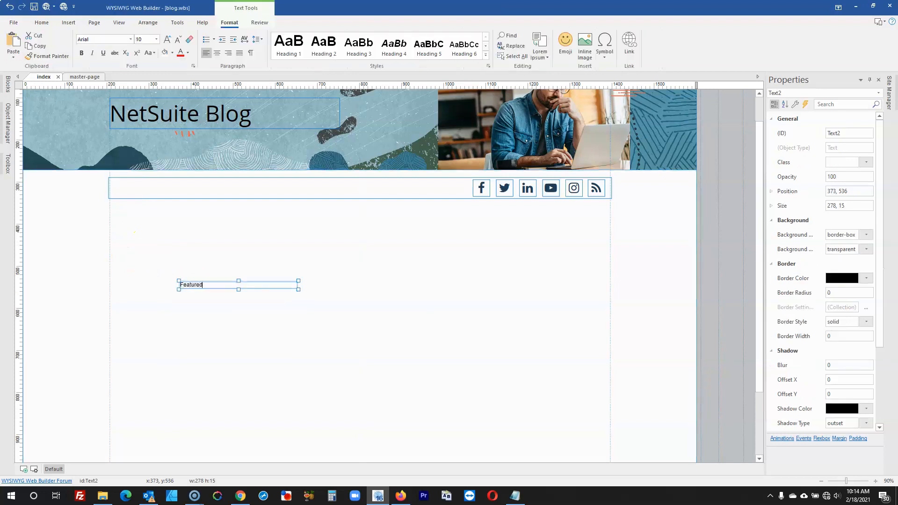
pyautogui.click(255, 361)
# - Inspect the Featured heading's font, size and color styles on the live NetSuite Blog page, and close the developer tools
pyautogui.click(407, 499)
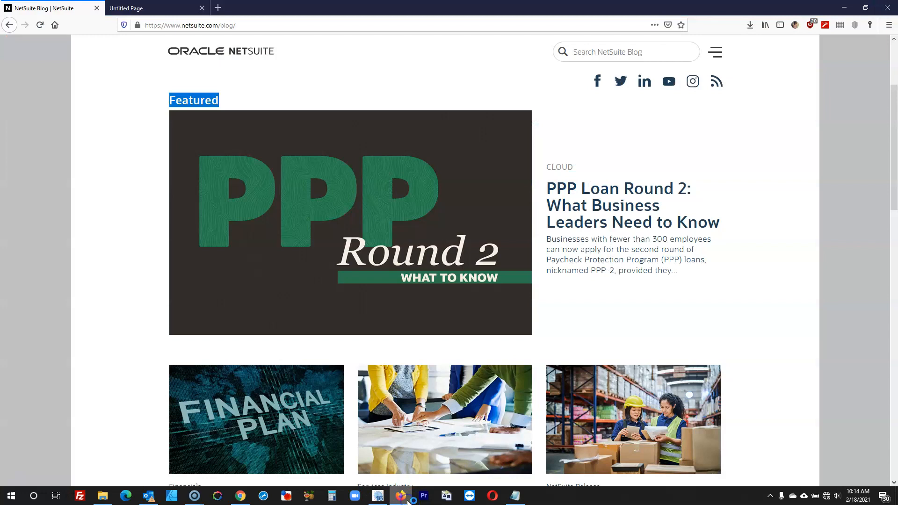
pyautogui.click(248, 81)
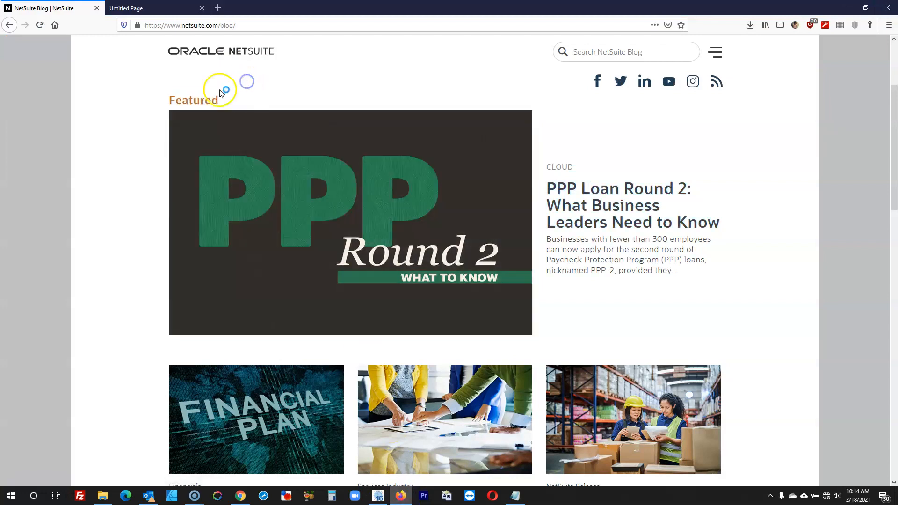
pyautogui.click(423, 498)
pyautogui.rightClick(425, 494)
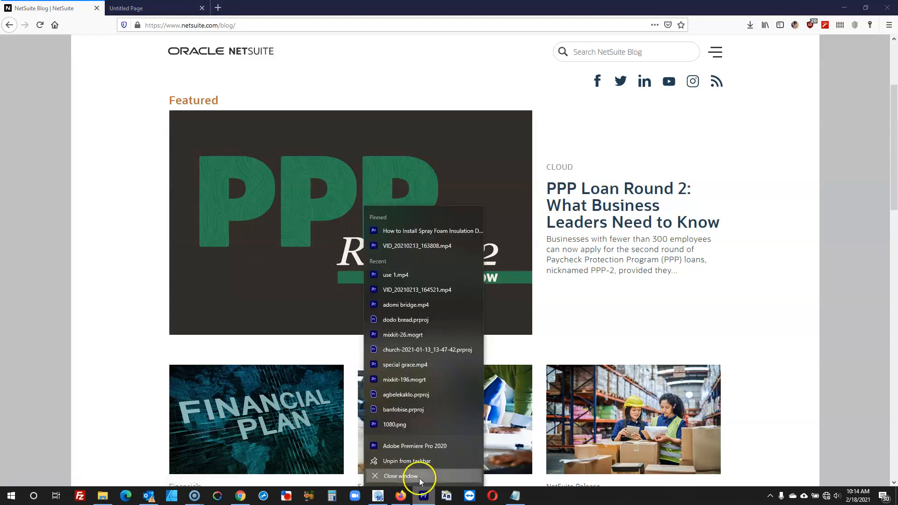
pyautogui.click(78, 129)
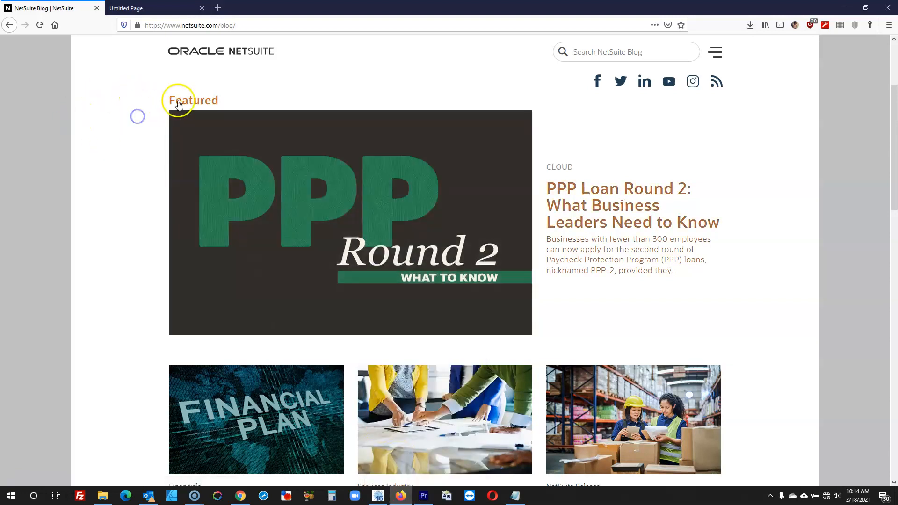
pyautogui.rightClick(184, 98)
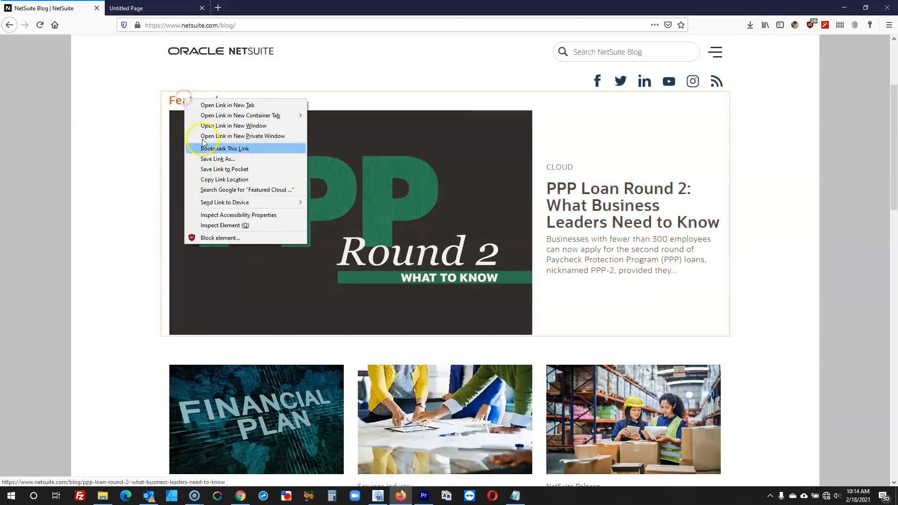
pyautogui.click(219, 225)
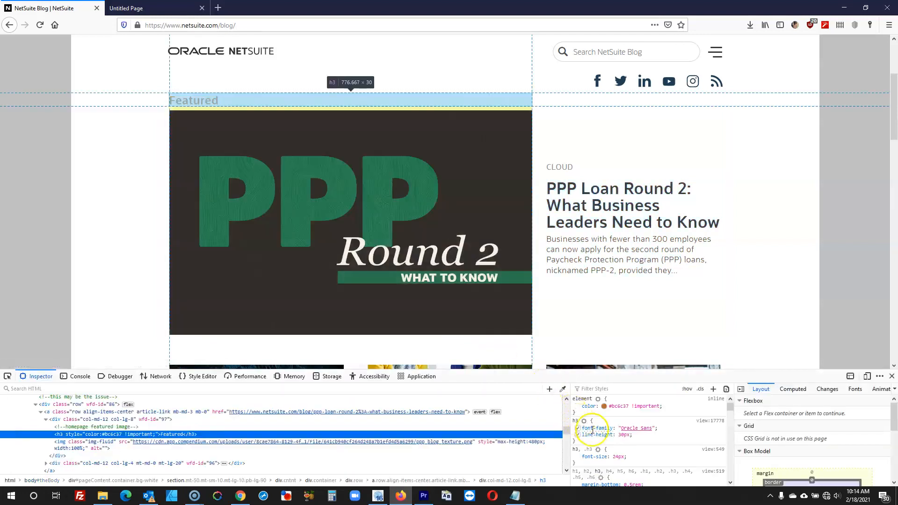
pyautogui.click(892, 376)
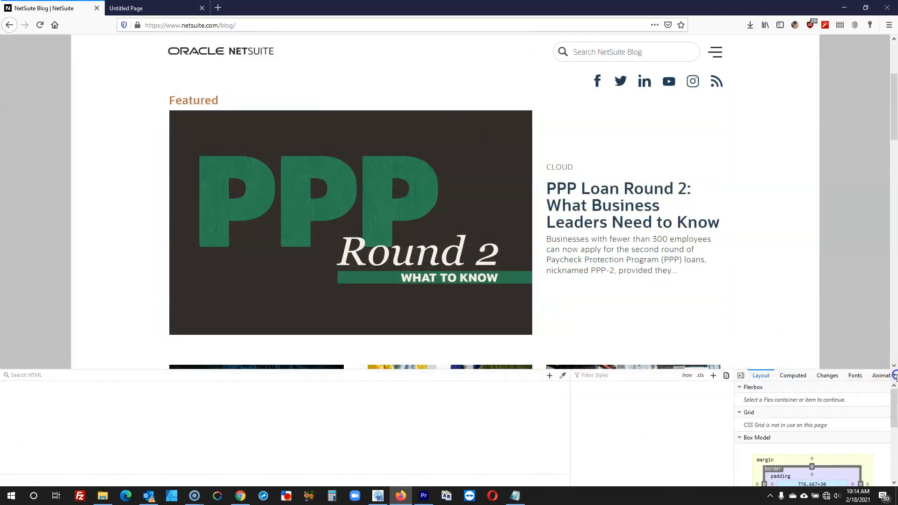
pyautogui.click(47, 223)
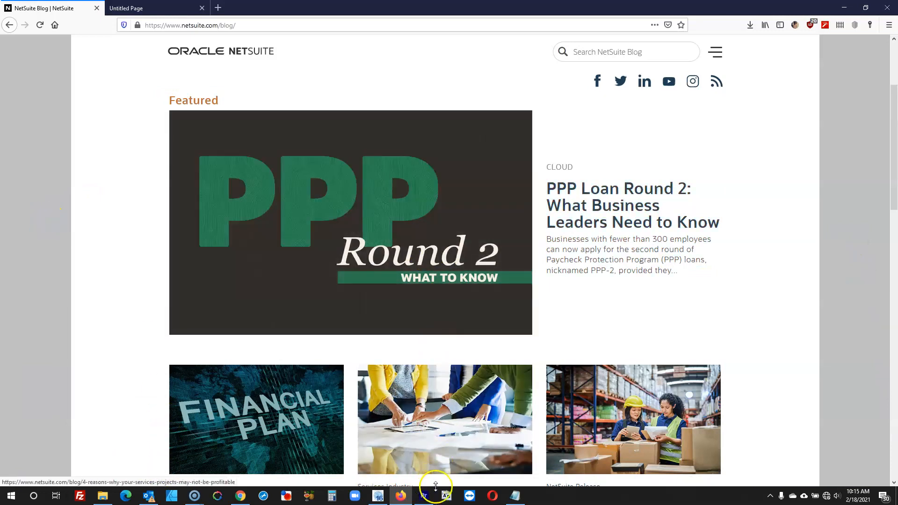
# - In WYSIWYG Web Builder, move the Featured text to the left content guide, at about 203, 387
pyautogui.click(378, 496)
pyautogui.moveTo(195, 283); pyautogui.dragTo(133, 225)
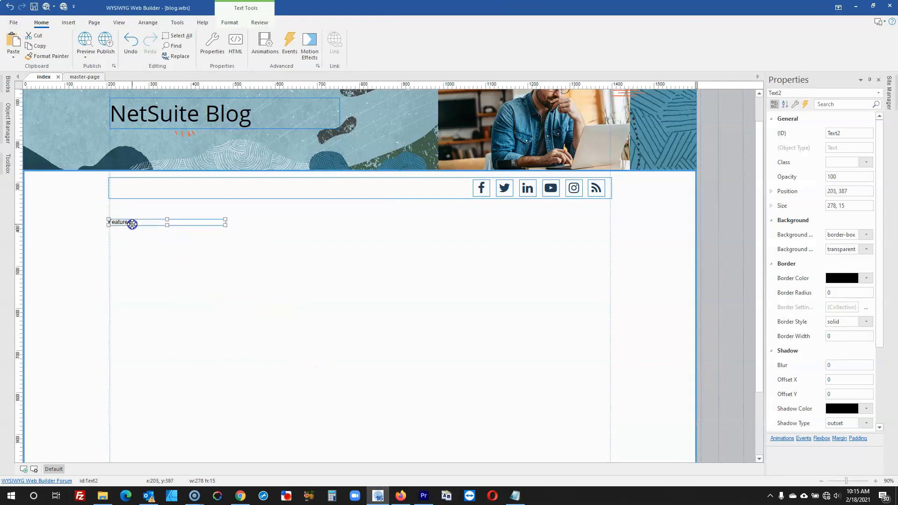
# - Add a layer directly below the Featured text, starting at the left content guide and measuring about 1195 by 375
pyautogui.click(10, 165)
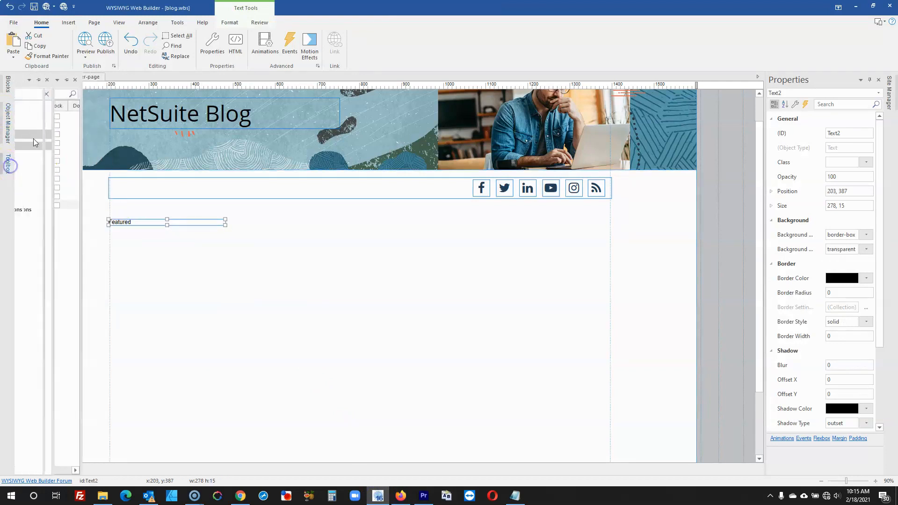
pyautogui.click(56, 116)
pyautogui.moveTo(179, 287); pyautogui.dragTo(572, 376)
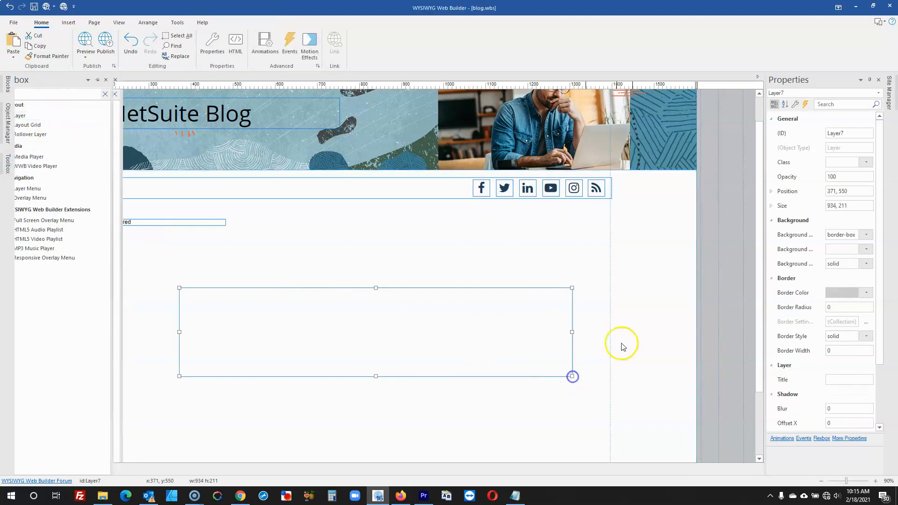
pyautogui.moveTo(364, 313); pyautogui.dragTo(293, 279)
pyautogui.click(406, 498)
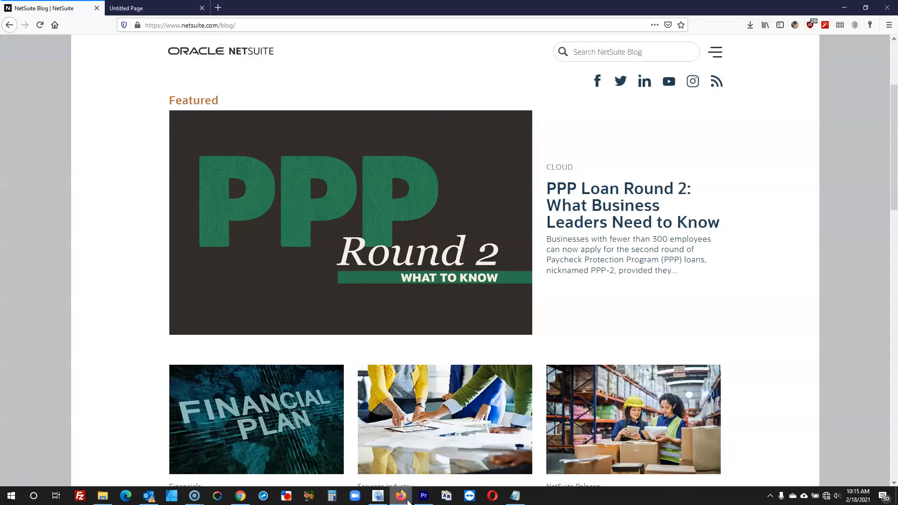
pyautogui.click(406, 499)
pyautogui.moveTo(228, 280); pyautogui.dragTo(236, 265)
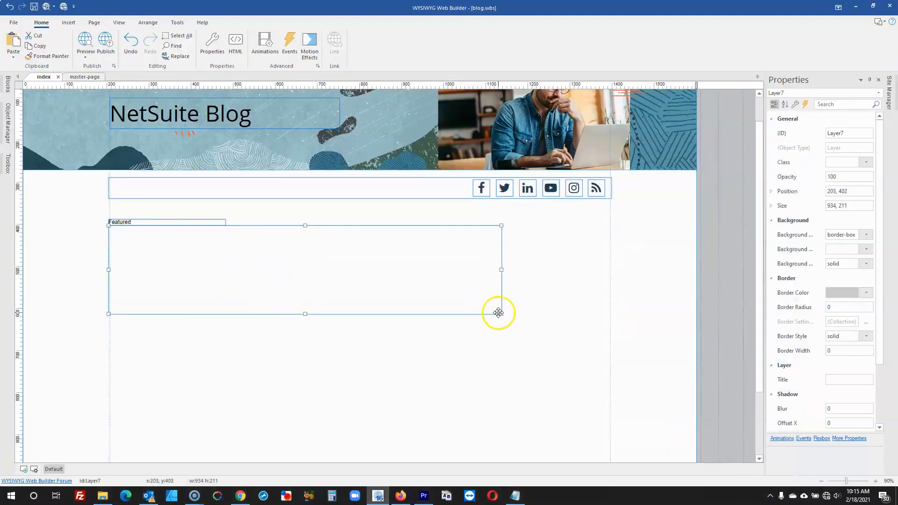
pyautogui.moveTo(500, 314); pyautogui.dragTo(611, 383)
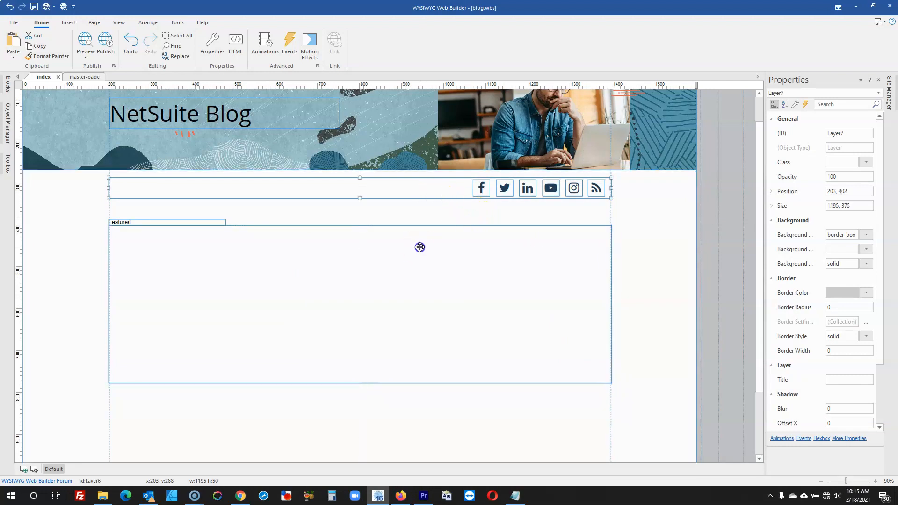
# - Center the new layer and the social icon row's layer horizontally in the page
pyautogui.rightClick(324, 293)
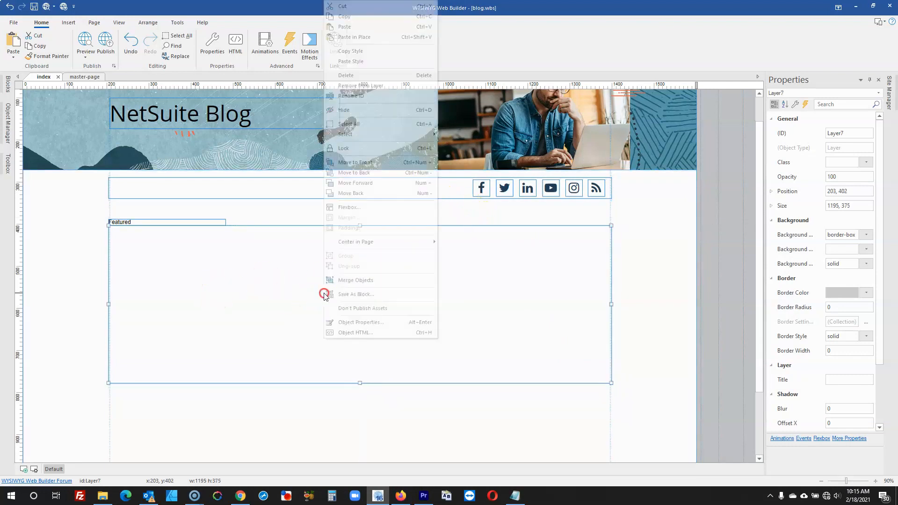
pyautogui.click(443, 239)
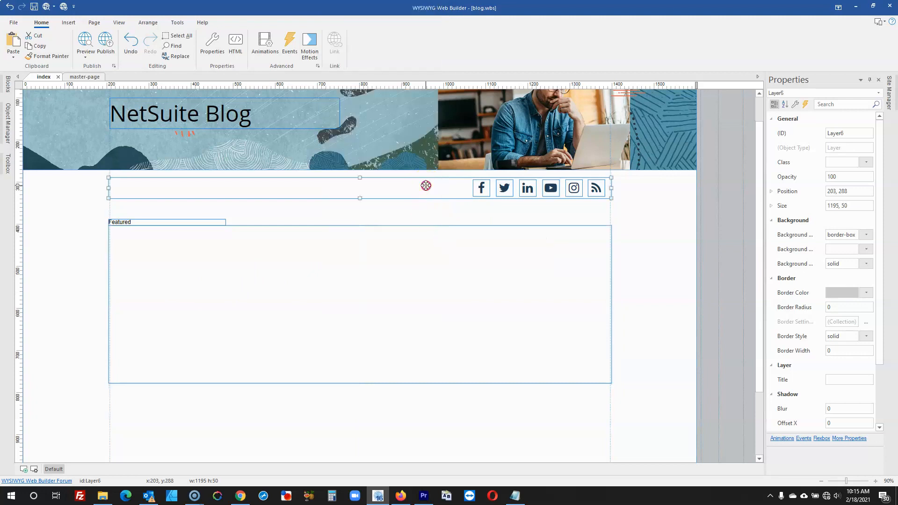
pyautogui.rightClick(425, 185)
pyautogui.click(495, 244)
pyautogui.click(545, 243)
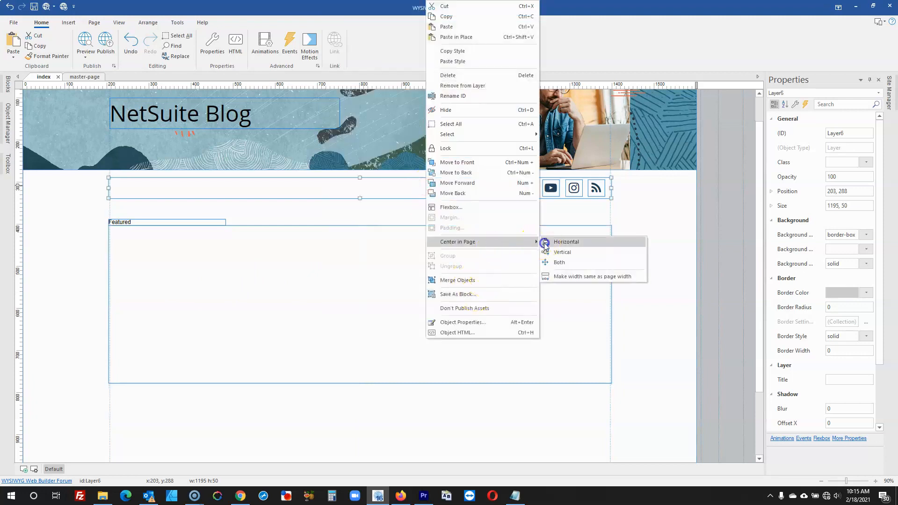
# - Raise the Featured text slightly to about y 376 and format it bold at font size 26
pyautogui.scroll(-1, 318, 262)
pyautogui.click(347, 273)
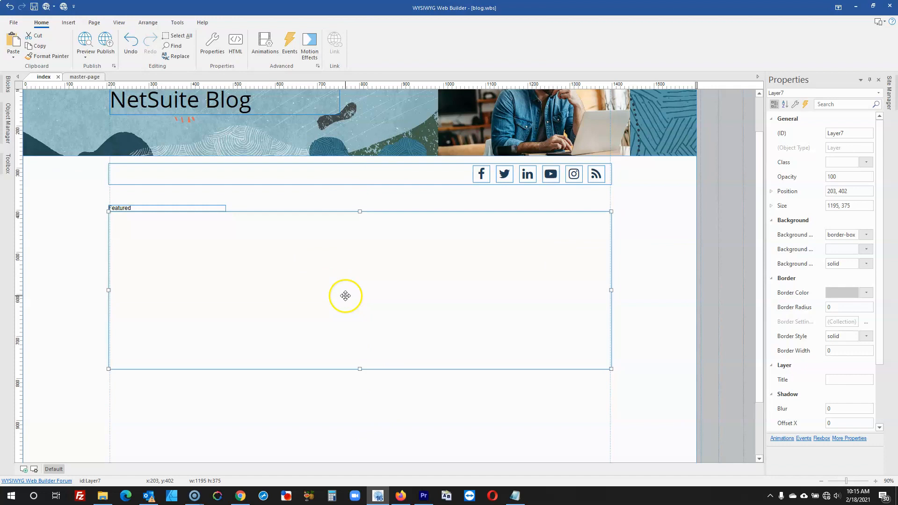
pyautogui.click(183, 209)
pyautogui.moveTo(180, 208); pyautogui.dragTo(163, 203)
pyautogui.doubleClick(162, 202)
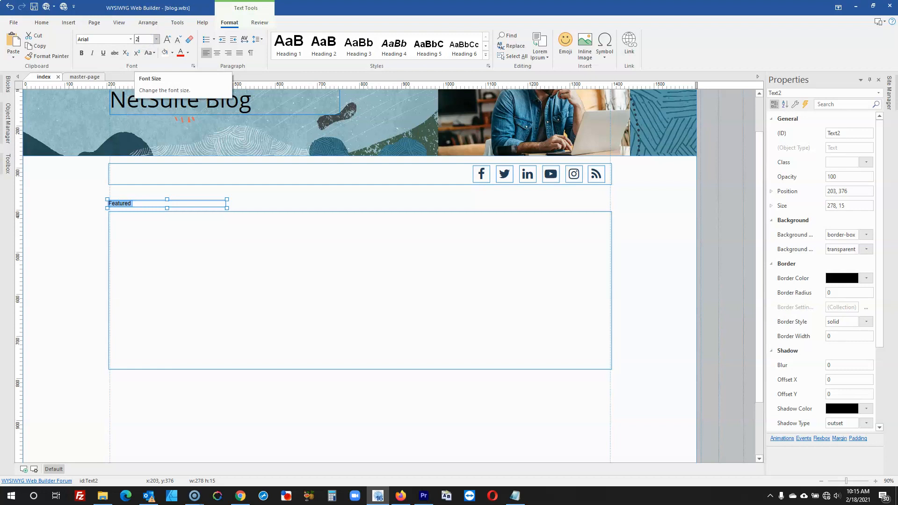
pyautogui.press('Return')
pyautogui.click(81, 54)
# - Inspect the Featured heading on the live NetSuite Blog page, copy its hex color value, and return to WYSIWYG Web Builder
pyautogui.click(397, 497)
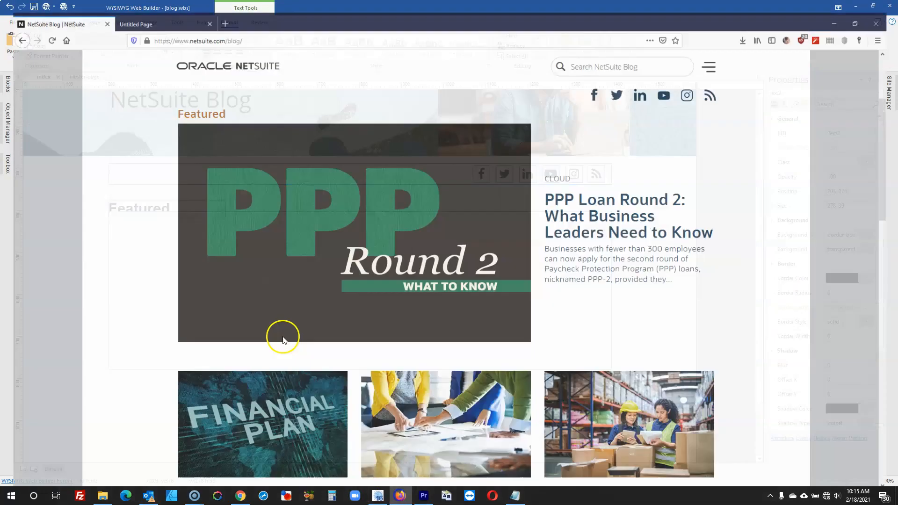
pyautogui.rightClick(194, 100)
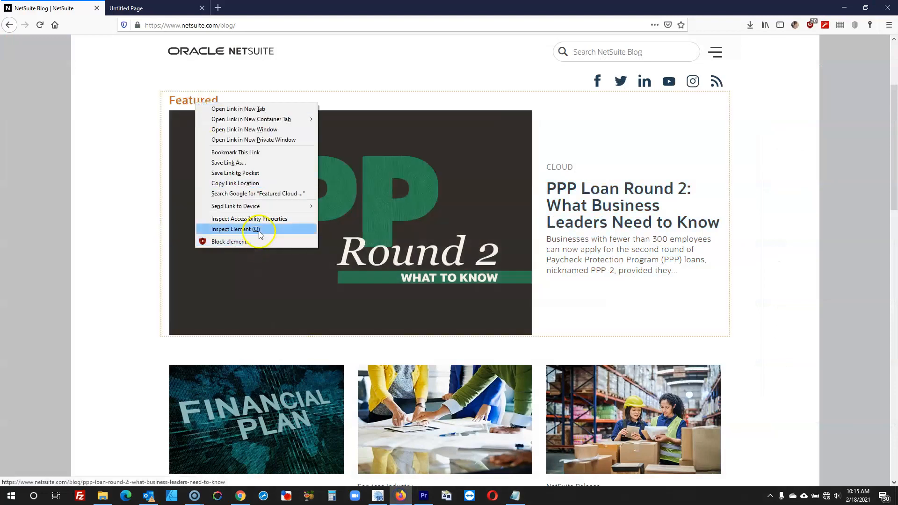
pyautogui.click(262, 229)
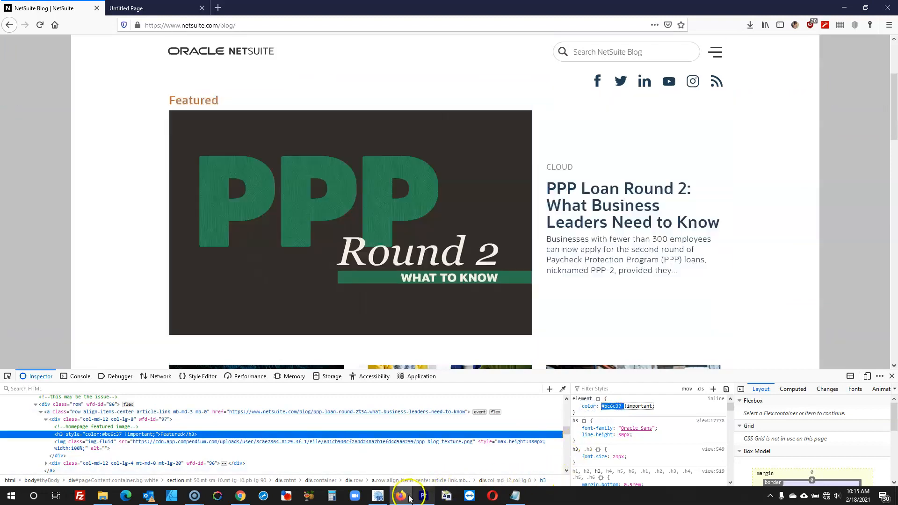
pyautogui.click(378, 497)
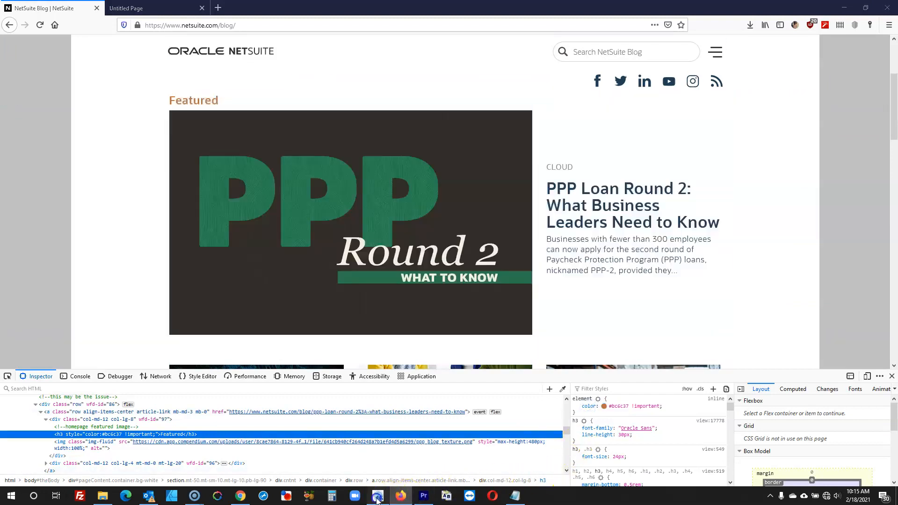
# - Move the Featured text up to sit on the new layer's upper edge and set its font color to #BC6C37
pyautogui.moveTo(183, 207); pyautogui.dragTo(183, 202)
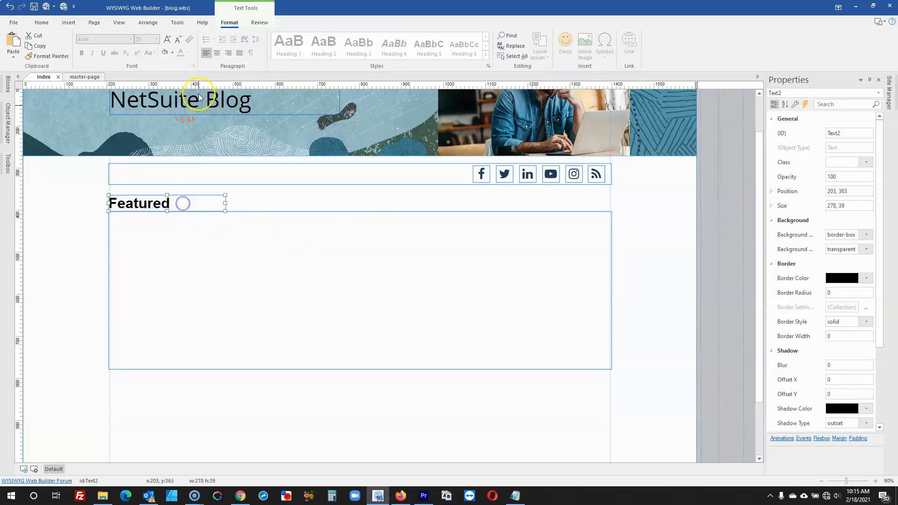
pyautogui.doubleClick(171, 202)
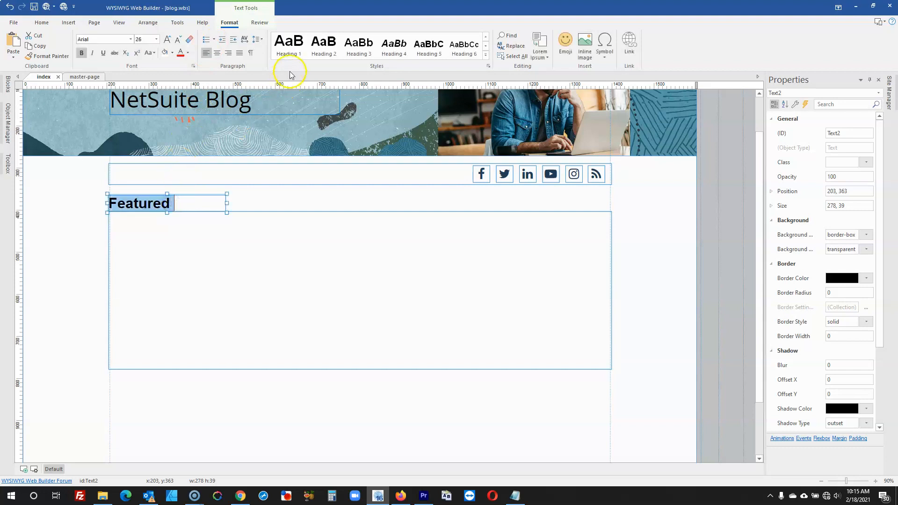
pyautogui.click(188, 53)
pyautogui.click(217, 183)
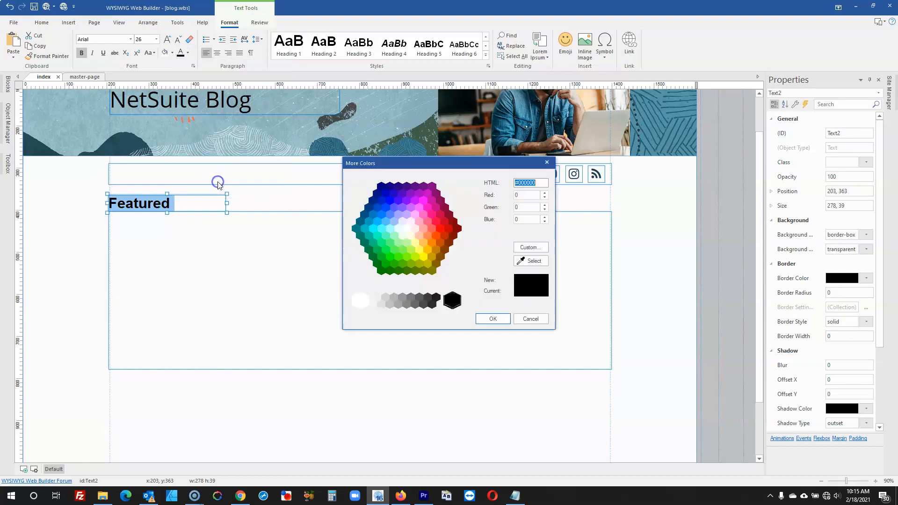
pyautogui.click(493, 319)
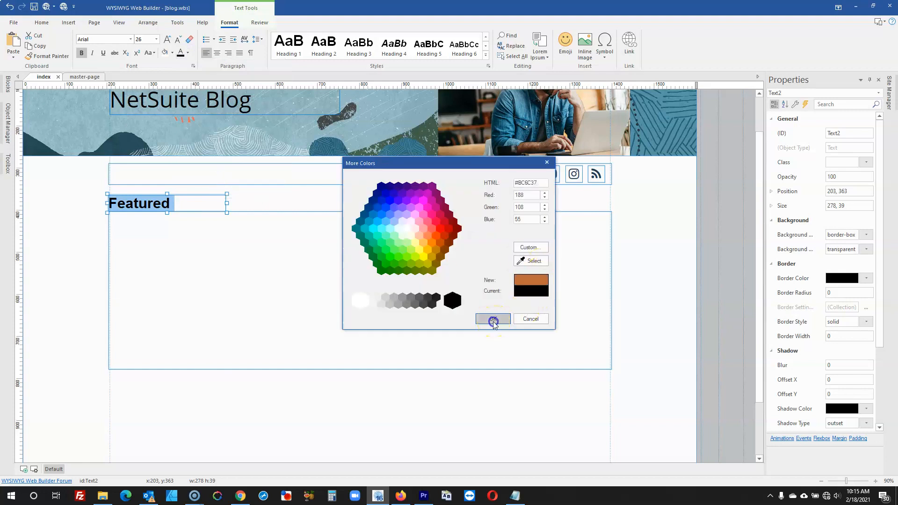
pyautogui.click(664, 231)
pyautogui.click(197, 205)
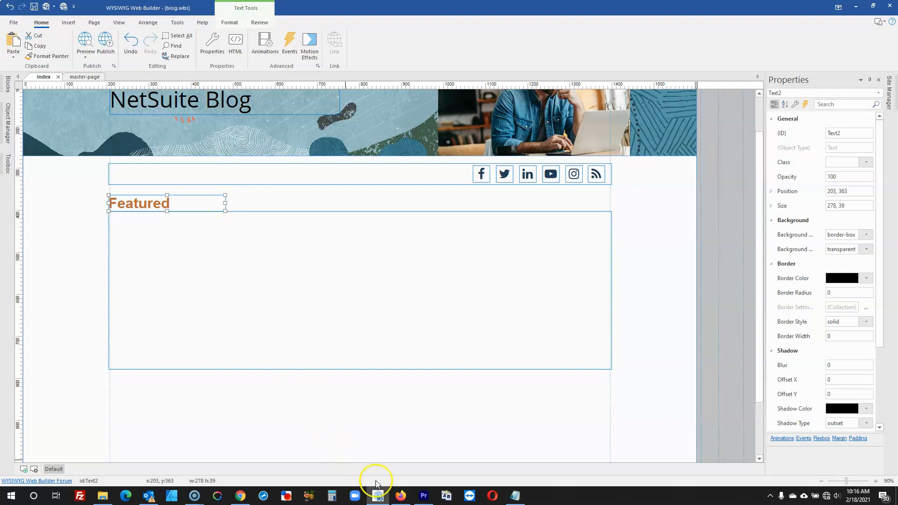
# - Check the featured section's dimensions on the live page, and set the layer below the Featured heading to a height of 776
pyautogui.click(401, 496)
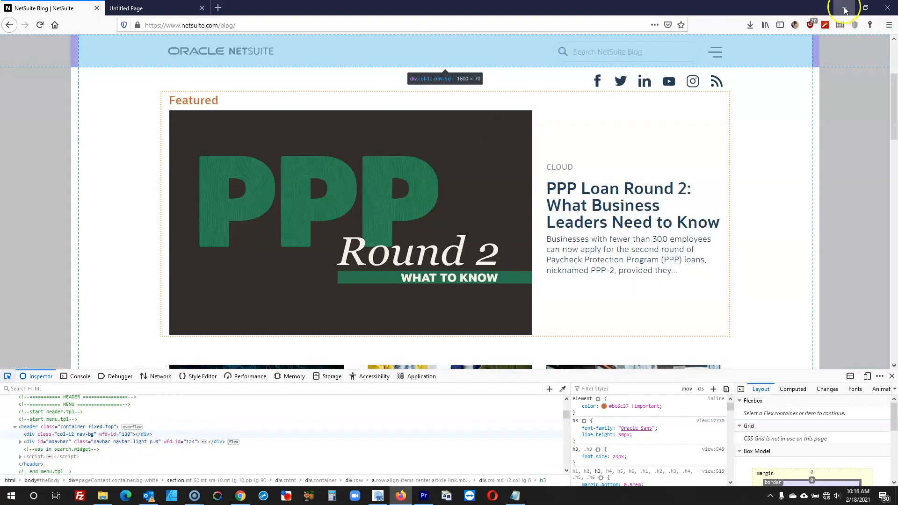
pyautogui.click(844, 8)
pyautogui.click(317, 229)
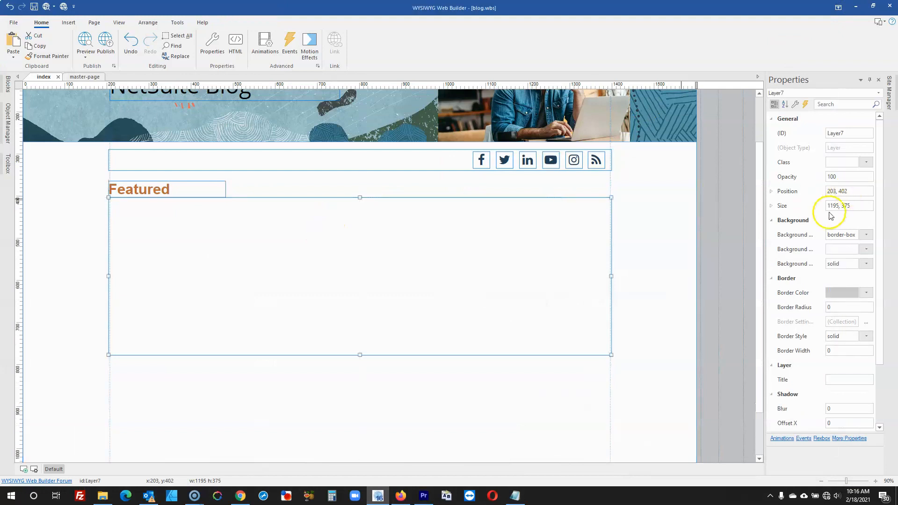
pyautogui.click(839, 202)
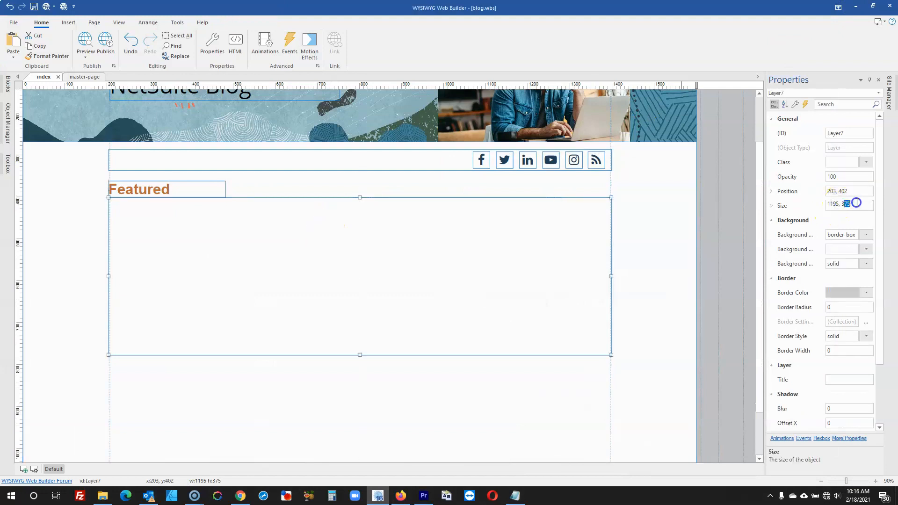
pyautogui.write('776')
pyautogui.press('Return')
pyautogui.scroll(-3, 712, 277)
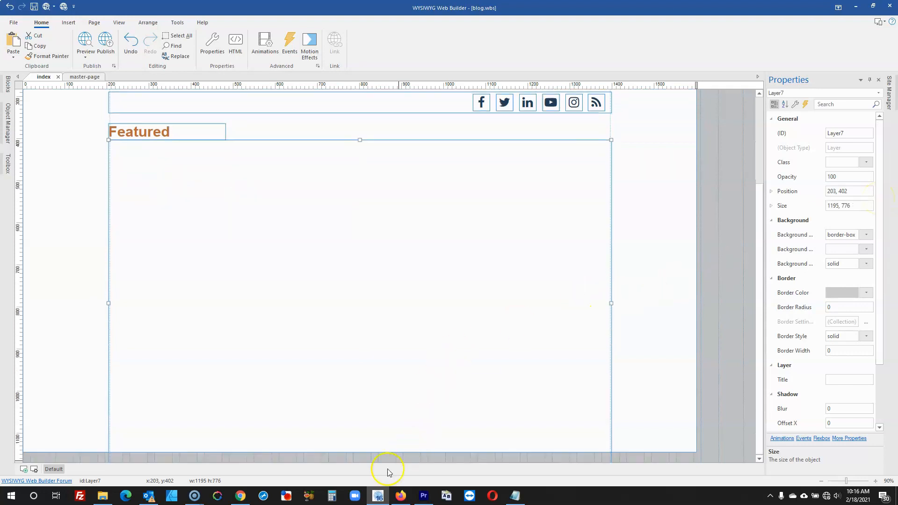
# - Set the height of the layer below the Featured heading to 480
pyautogui.click(461, 269)
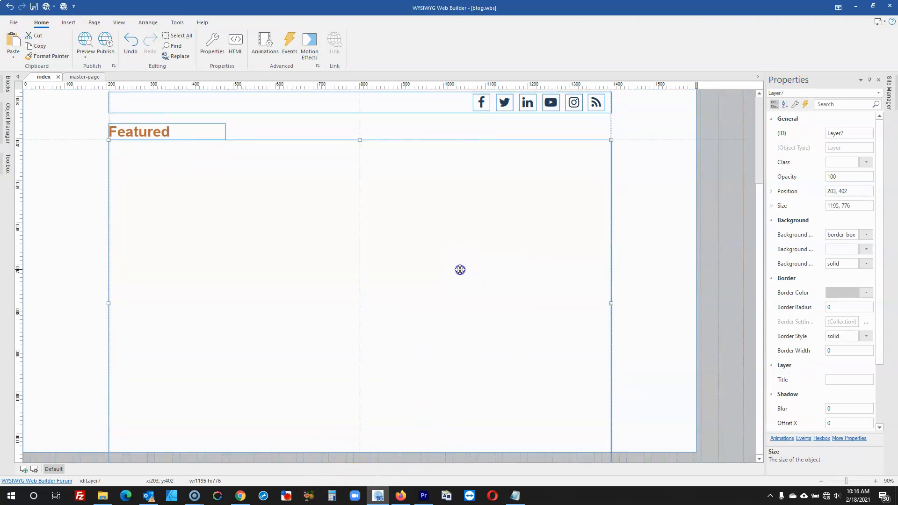
pyautogui.moveTo(843, 202); pyautogui.dragTo(873, 206)
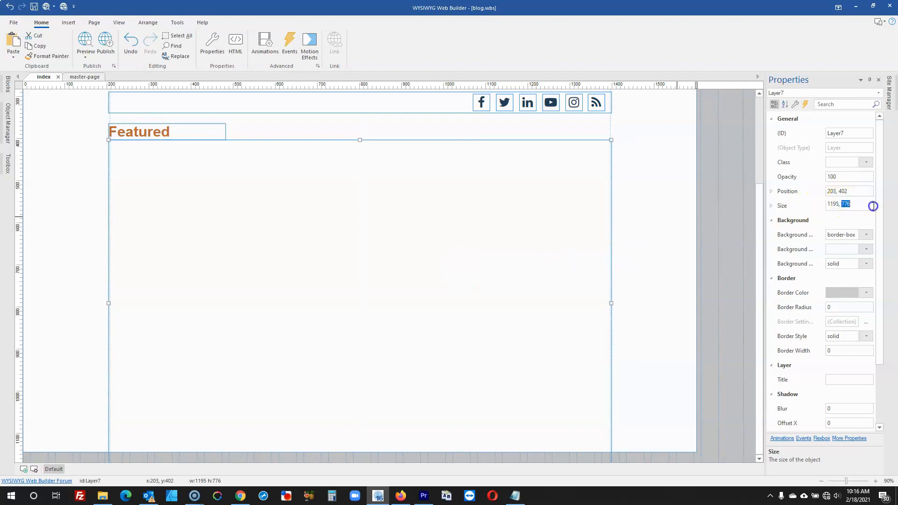
pyautogui.write('480')
pyautogui.press('Return')
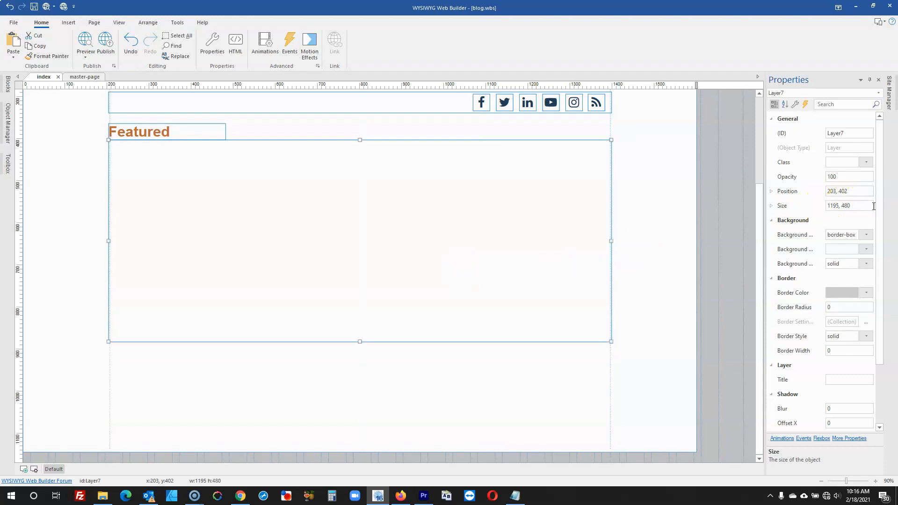
pyautogui.click(725, 251)
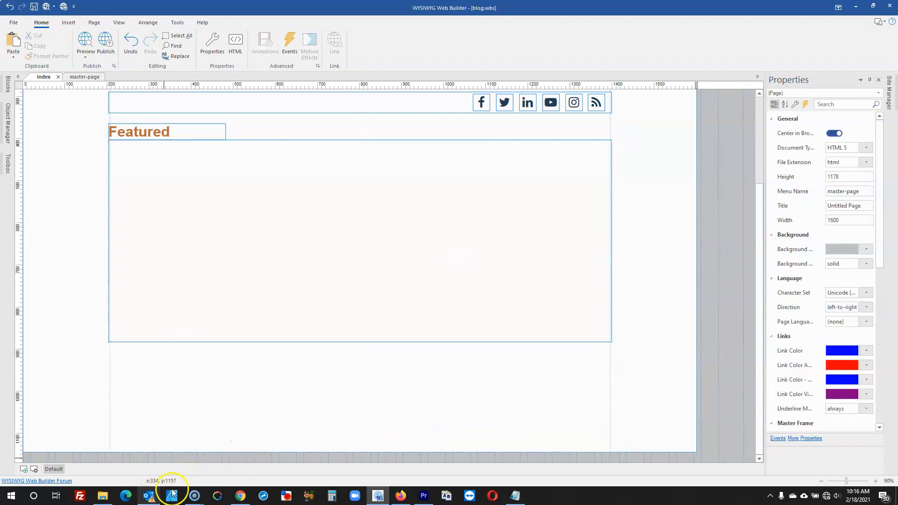
# - Insert the image ppp_blog_texture.png from File Explorer onto the page below the Featured heading
pyautogui.click(102, 496)
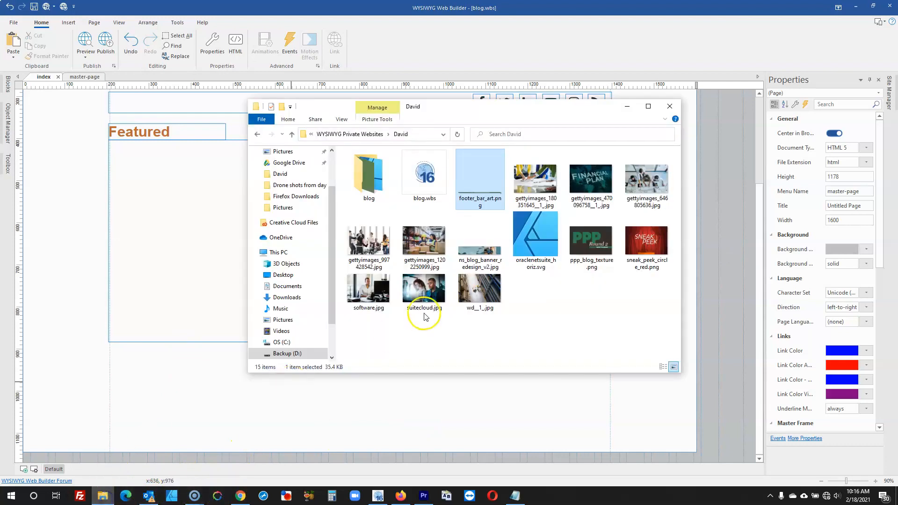
pyautogui.click(493, 341)
pyautogui.moveTo(589, 237); pyautogui.dragTo(149, 224)
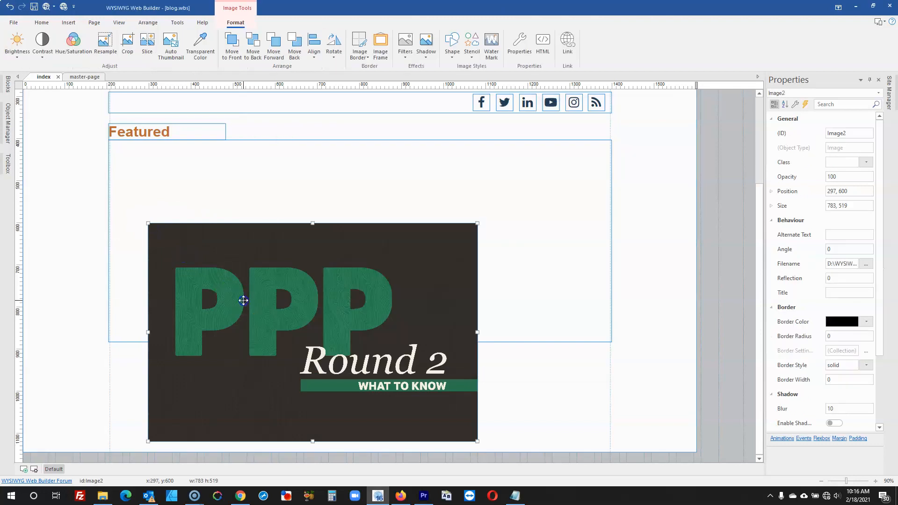
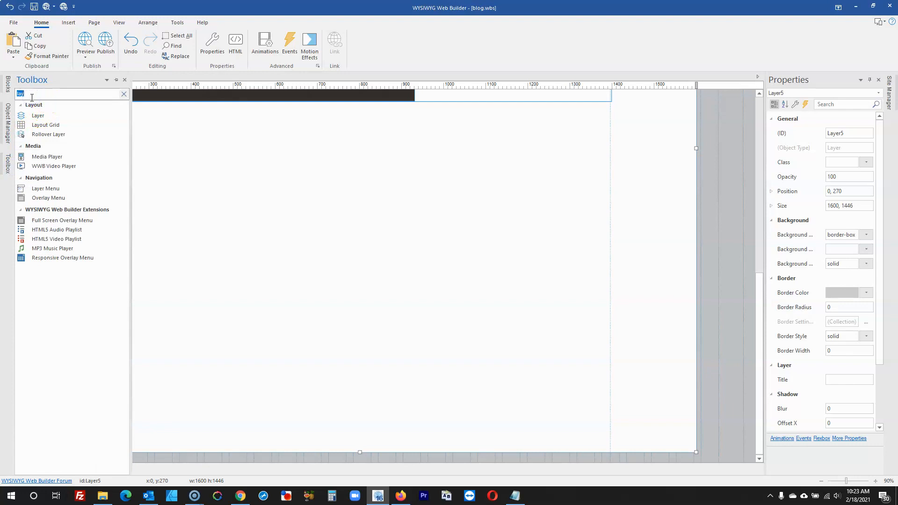
# - Add a card measuring 373 by 280 below the featured section, aligned to the left content guide at about 207, 949
pyautogui.click(37, 138)
pyautogui.moveTo(166, 157)
pyautogui.mouseDown()
pyautogui.moveTo(247, 237)
pyautogui.moveTo(330, 267)
pyautogui.mouseUp()
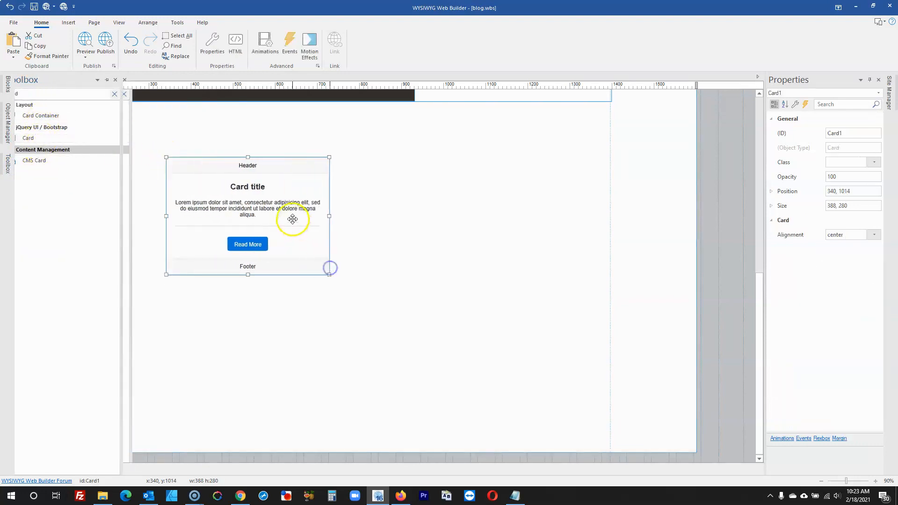
pyautogui.click(836, 204)
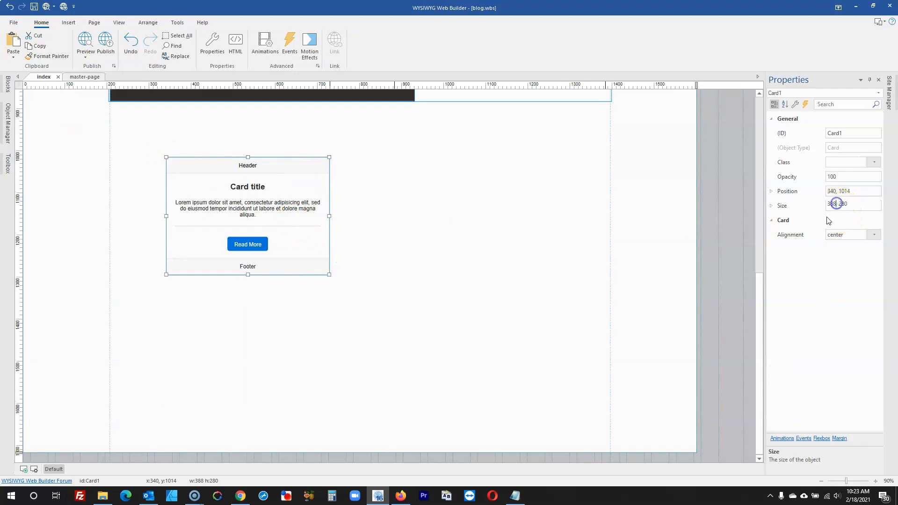
pyautogui.press('Return')
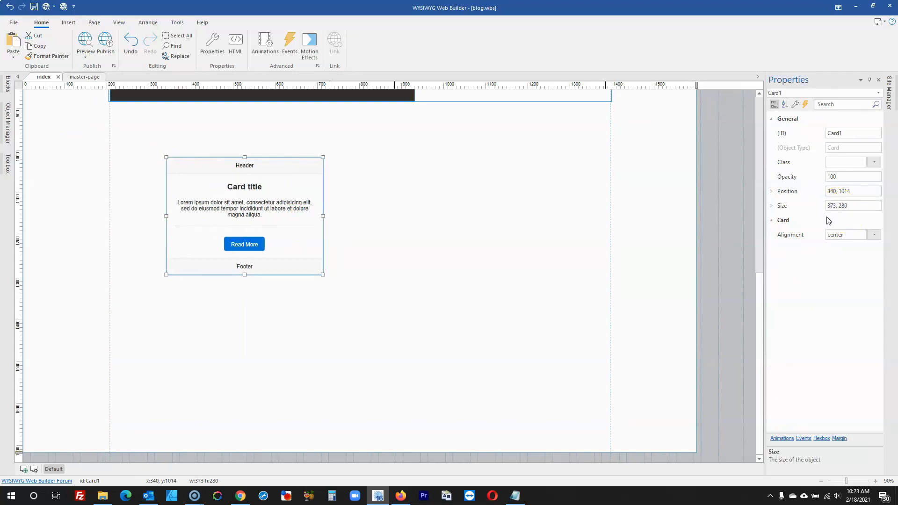
pyautogui.click(259, 332)
pyautogui.moveTo(245, 214); pyautogui.dragTo(189, 187)
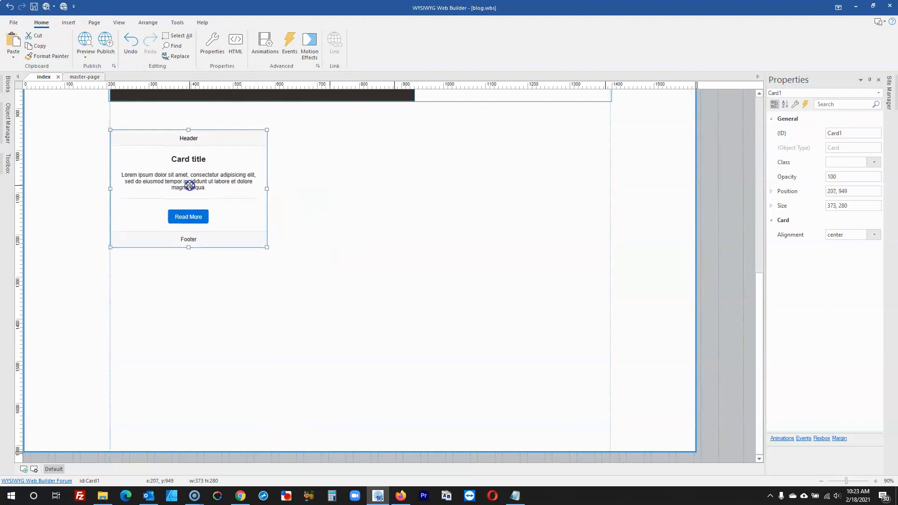
# - Remove all default items from the card below the featured section, leaving it empty
pyautogui.doubleClick(191, 183)
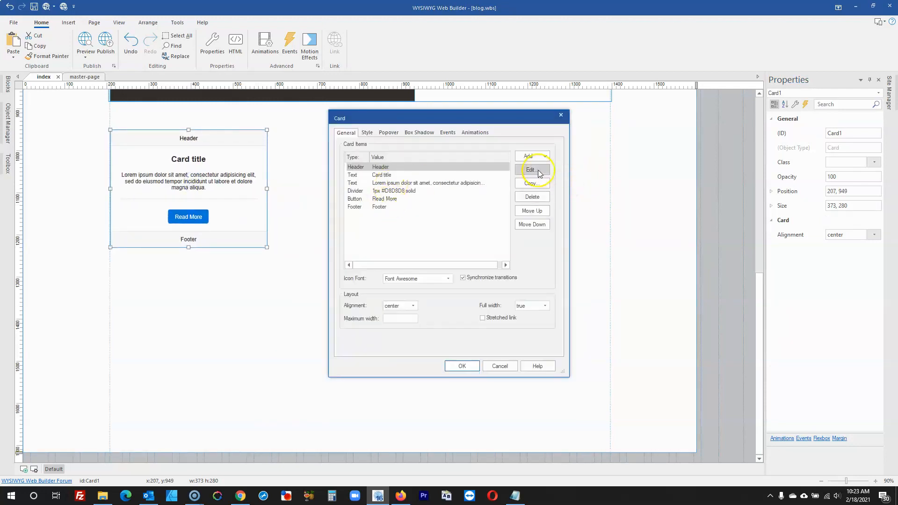
pyautogui.click(533, 197)
pyautogui.click(533, 197)
pyautogui.click(534, 197)
pyautogui.click(533, 197)
pyautogui.click(533, 197)
pyautogui.click(533, 197)
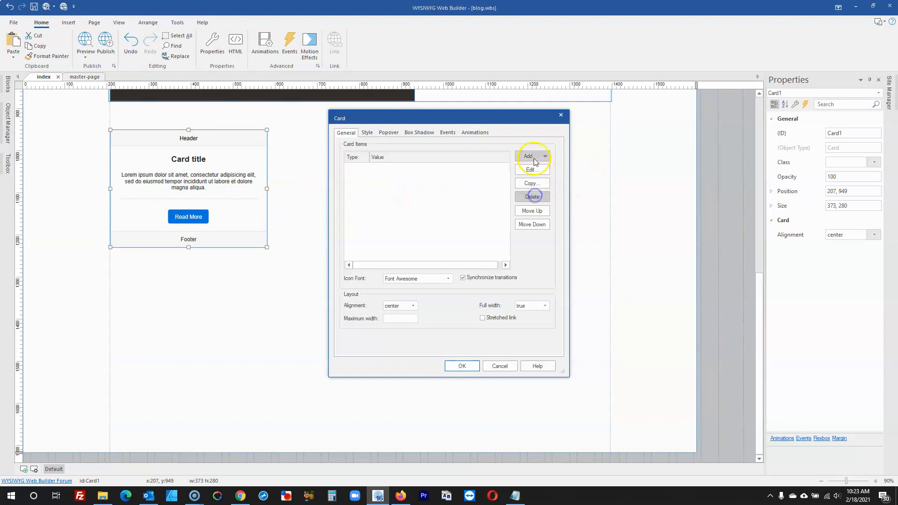
pyautogui.click(462, 366)
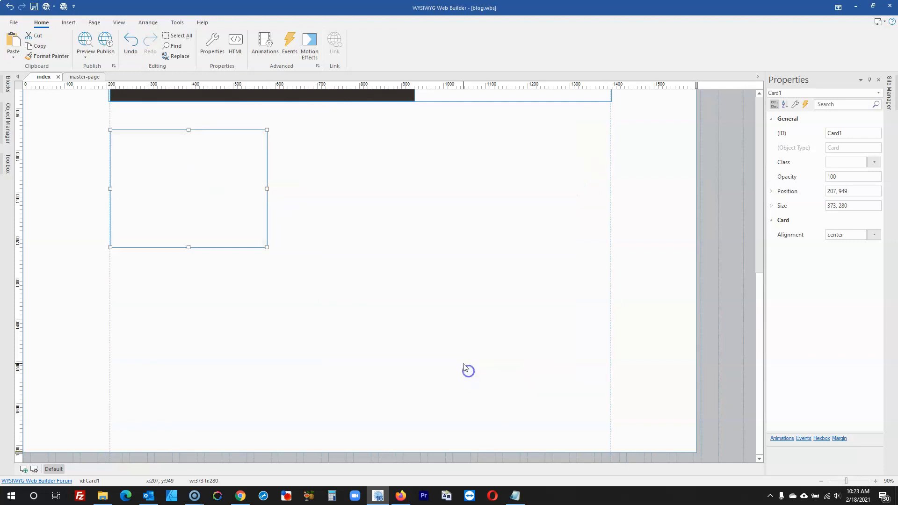
# - Check the article cards on the live blog page, and add the Financial Plan image gettyimages_470096758__1_.jpg to the empty card
pyautogui.click(396, 497)
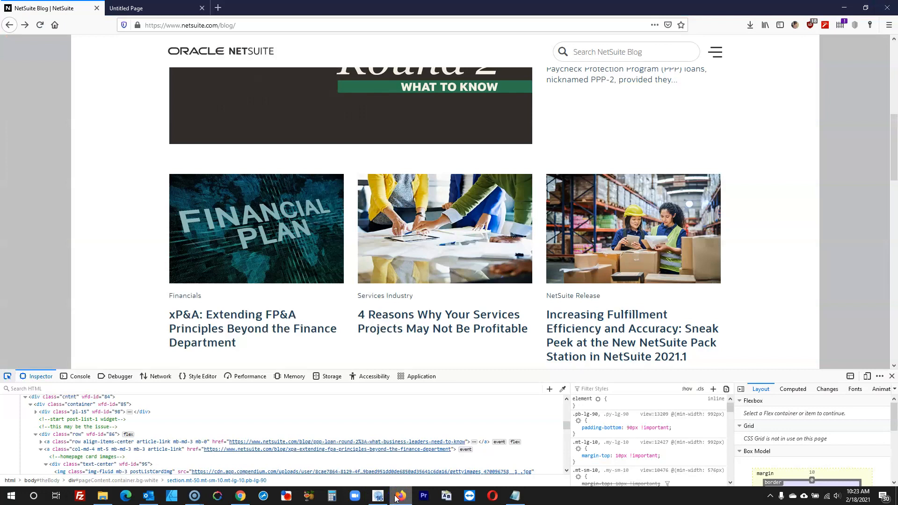
pyautogui.scroll(-1, 300, 322)
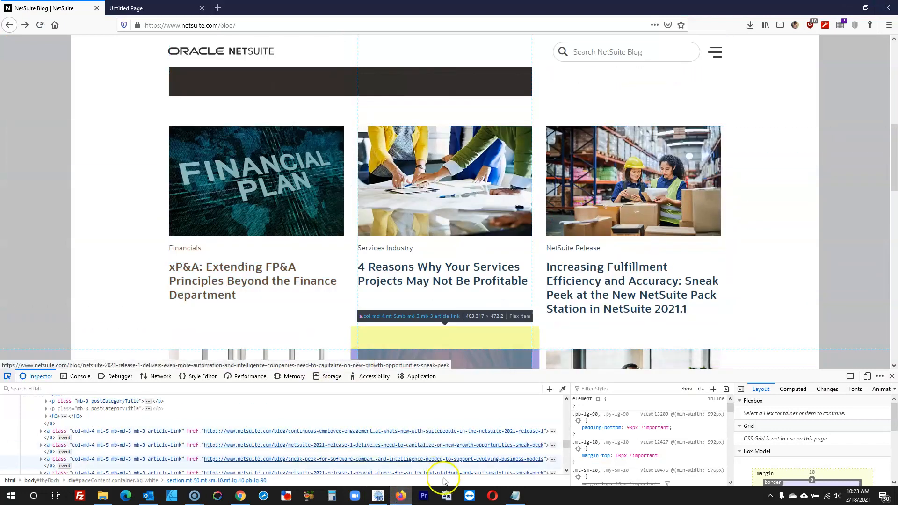
pyautogui.click(447, 497)
pyautogui.click(386, 461)
pyautogui.doubleClick(209, 214)
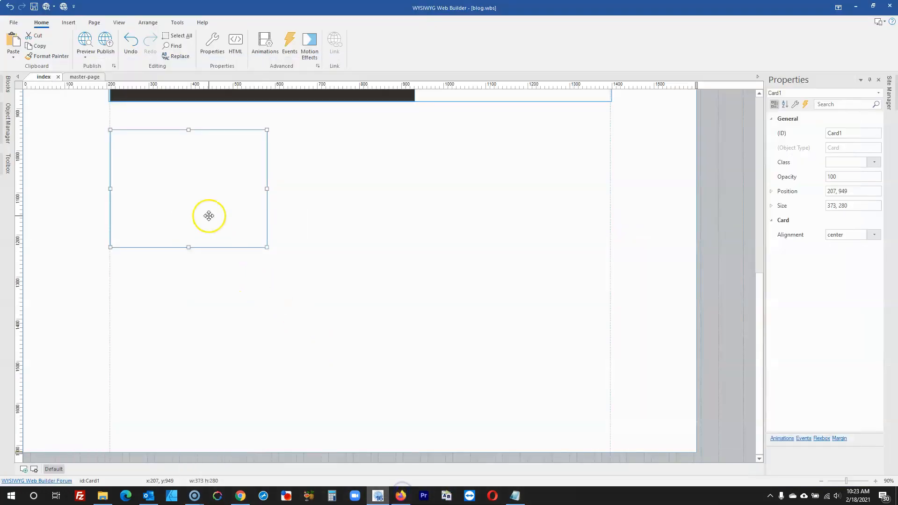
pyautogui.click(528, 155)
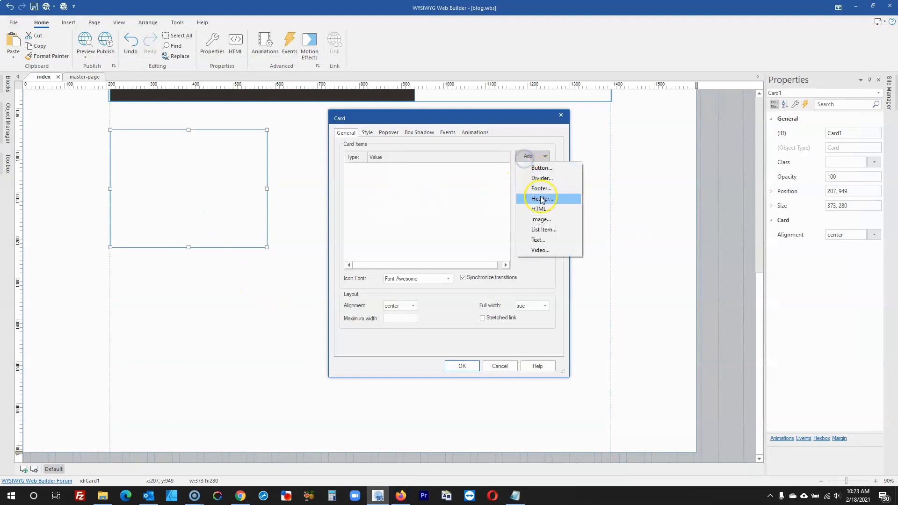
pyautogui.click(541, 219)
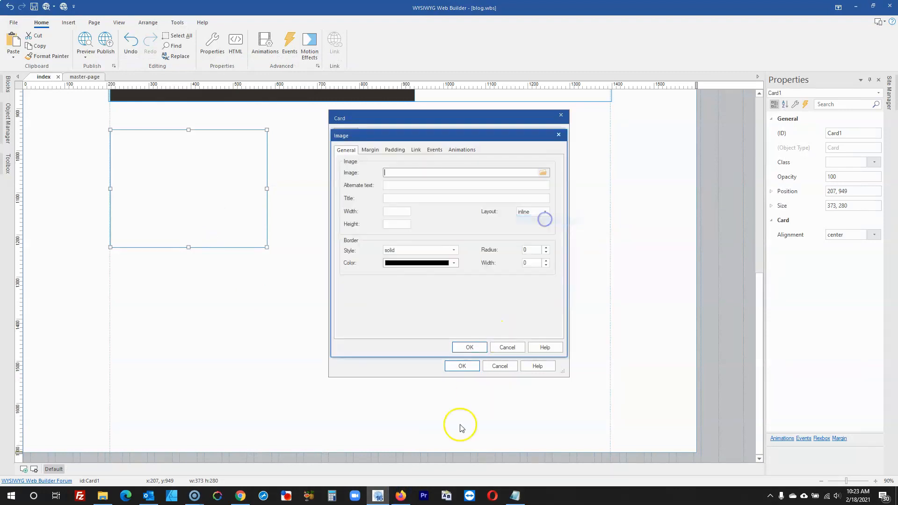
pyautogui.click(400, 496)
pyautogui.click(401, 496)
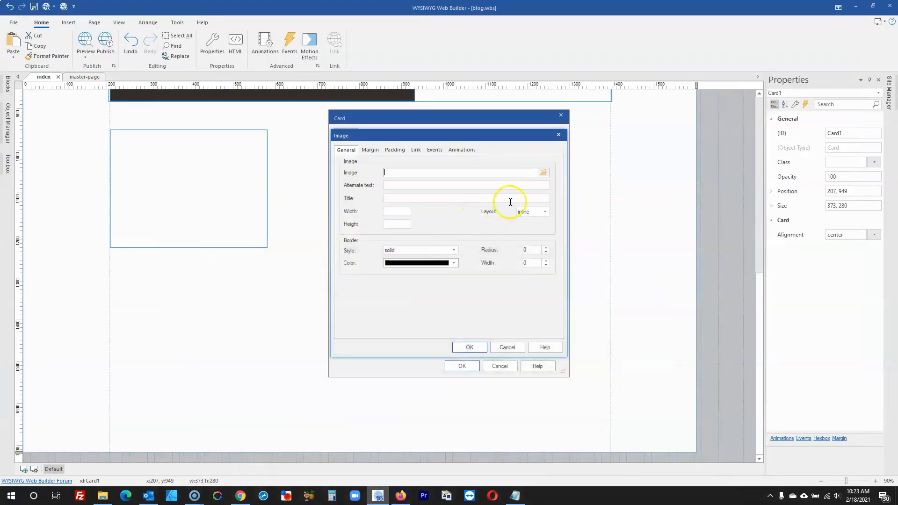
pyautogui.click(543, 173)
pyautogui.doubleClick(501, 201)
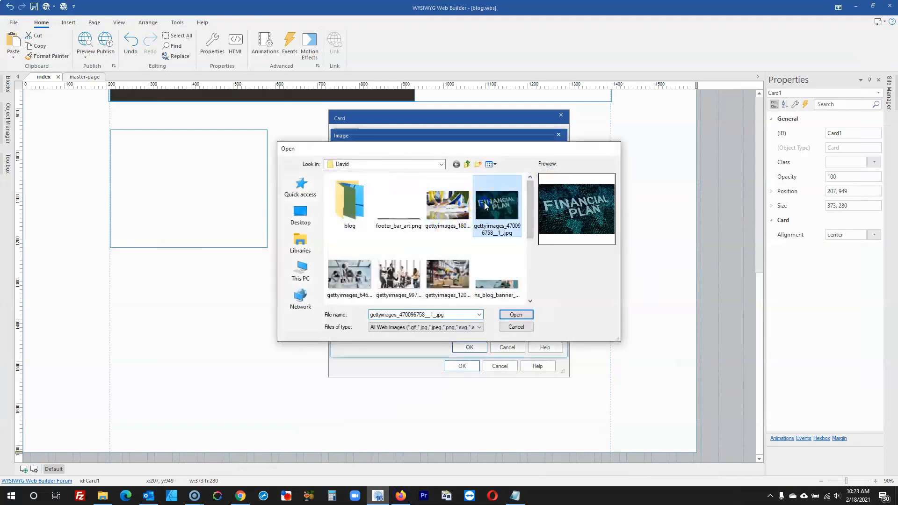
pyautogui.click(463, 347)
pyautogui.click(461, 366)
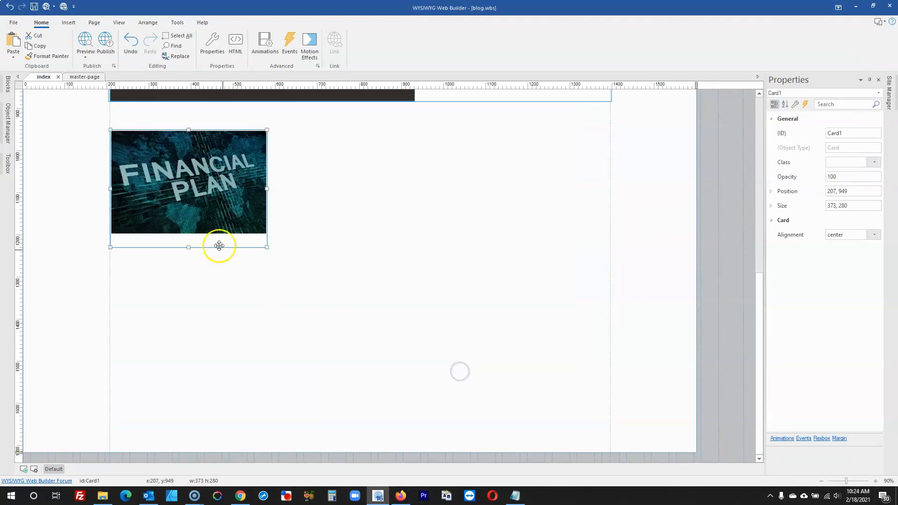
# - Extend the card downward to a height of about 399, and add a text item reading "Financial"
pyautogui.moveTo(187, 248); pyautogui.dragTo(187, 297)
pyautogui.doubleClick(183, 267)
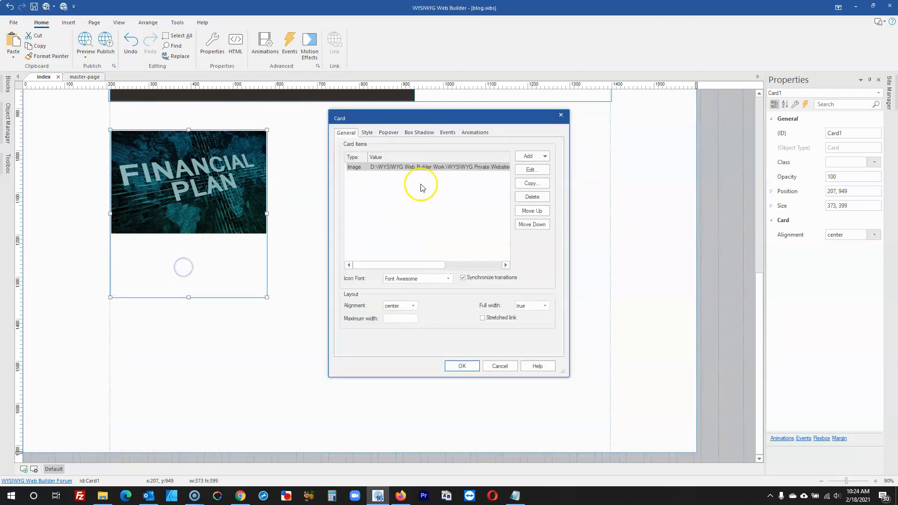
pyautogui.click(532, 156)
pyautogui.click(541, 241)
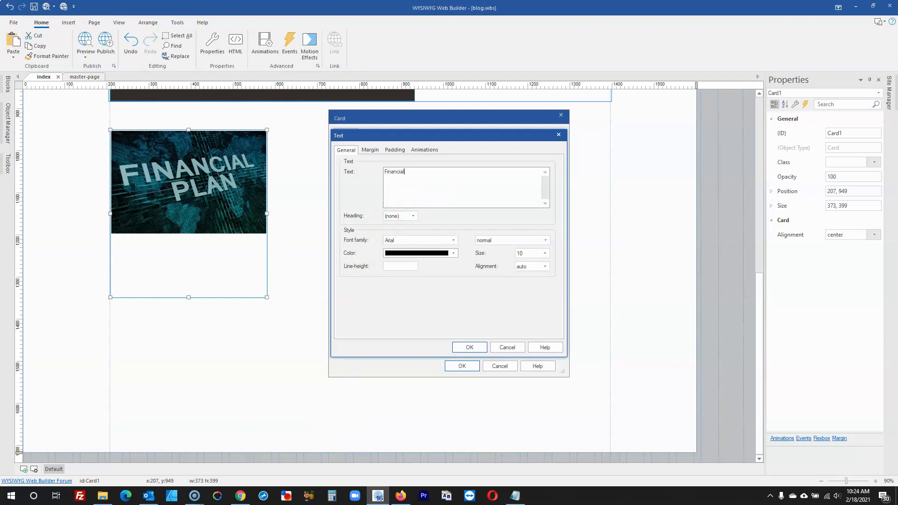
# - Switch to the live NetSuite blog in Firefox, close the inspector and copy the Financial Plan article's title
pyautogui.click(400, 496)
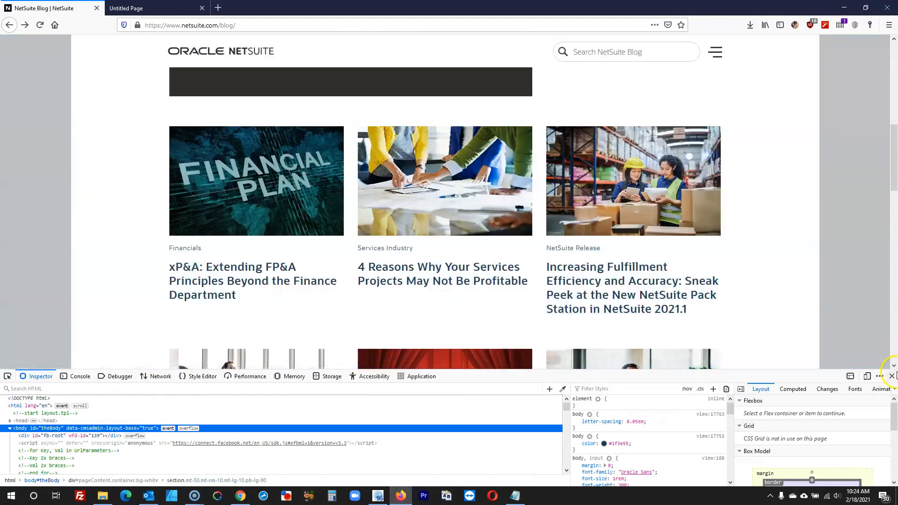
pyautogui.click(892, 376)
pyautogui.moveTo(240, 296); pyautogui.dragTo(174, 275)
pyautogui.hotkey('ctrl', 'c')
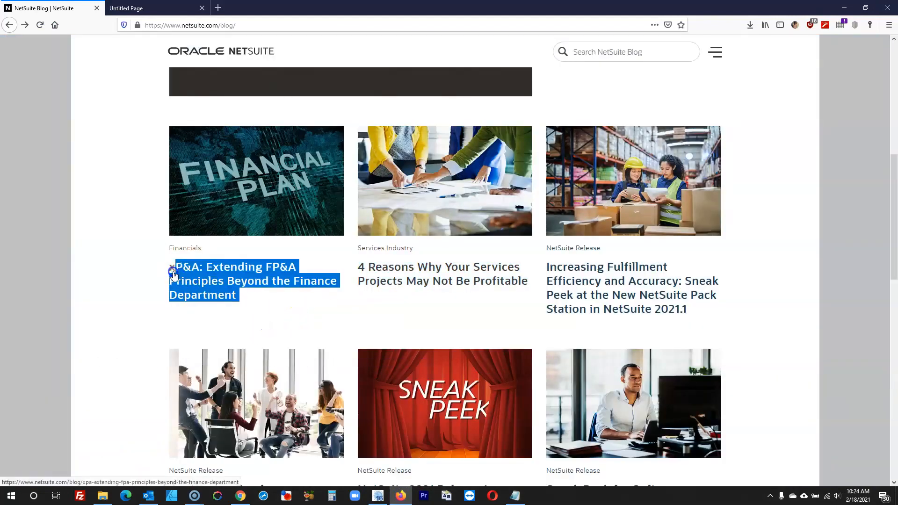
# - In Notepad, paste the title, complete it as "xP&A: Extending FP&A Principles Beyond the Finance Department" and copy it
pyautogui.click(515, 496)
pyautogui.hotkey('ctrl', 'v')
pyautogui.hotkey('ctrl', 'a')
pyautogui.click(346, 67)
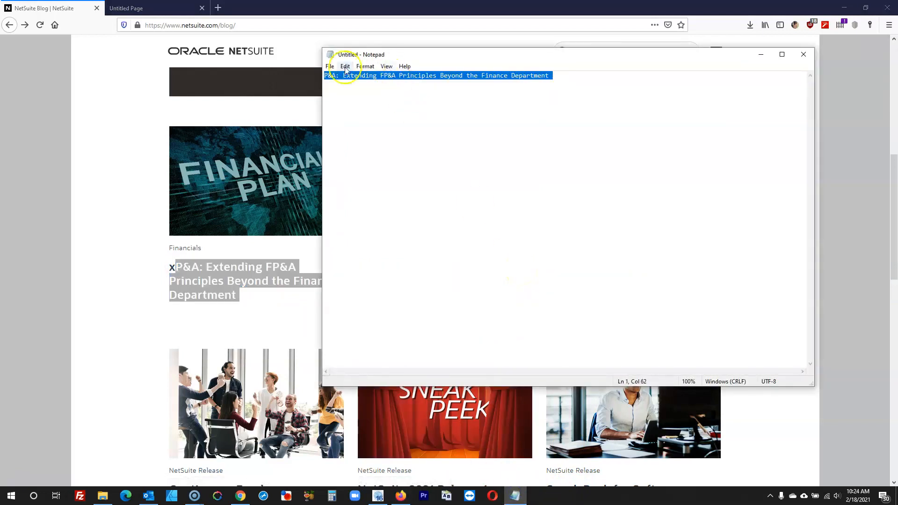
pyautogui.click(325, 76)
pyautogui.write('x')
pyautogui.hotkey('ctrl', 'a')
pyautogui.hotkey('ctrl', 'c')
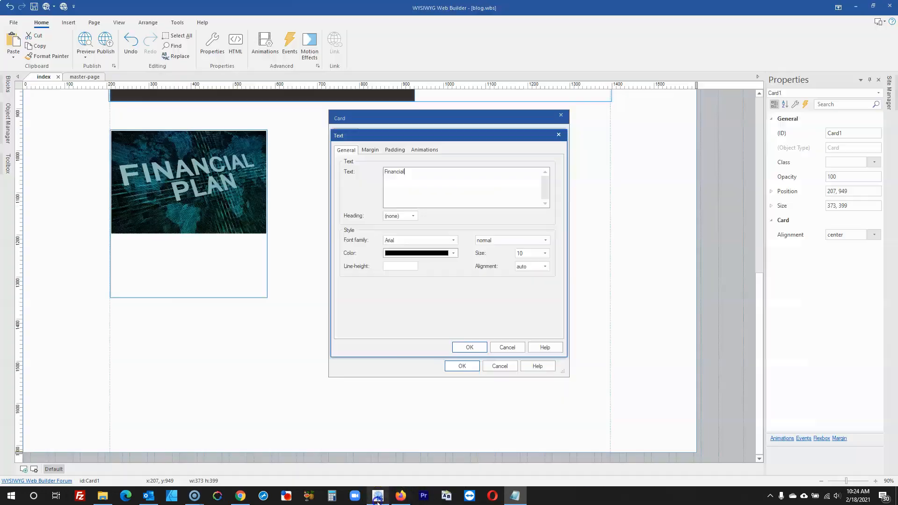
# - Back in WYSIWYG Web Builder, correct the card's text item to "Financials" and set its font to Open Sans
pyautogui.click(377, 496)
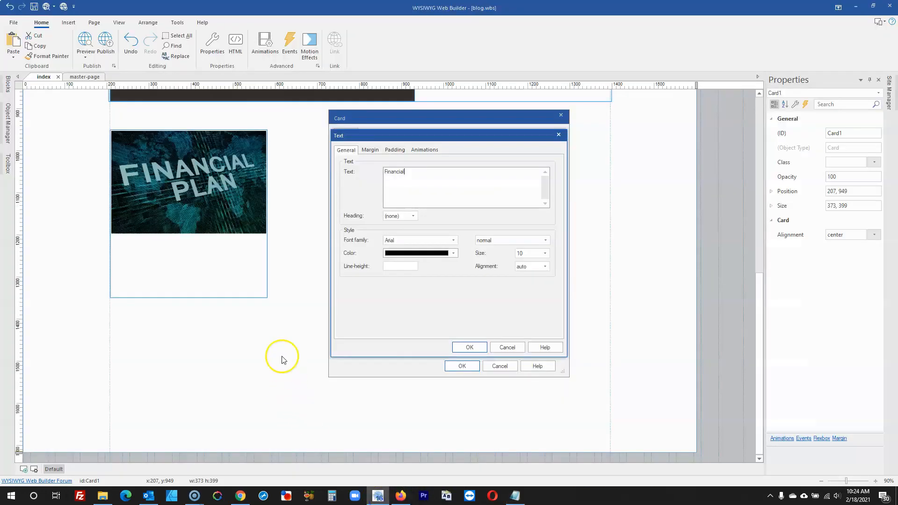
pyautogui.click(435, 177)
pyautogui.write('s')
pyautogui.click(425, 241)
pyautogui.press('o')
pyautogui.click(441, 424)
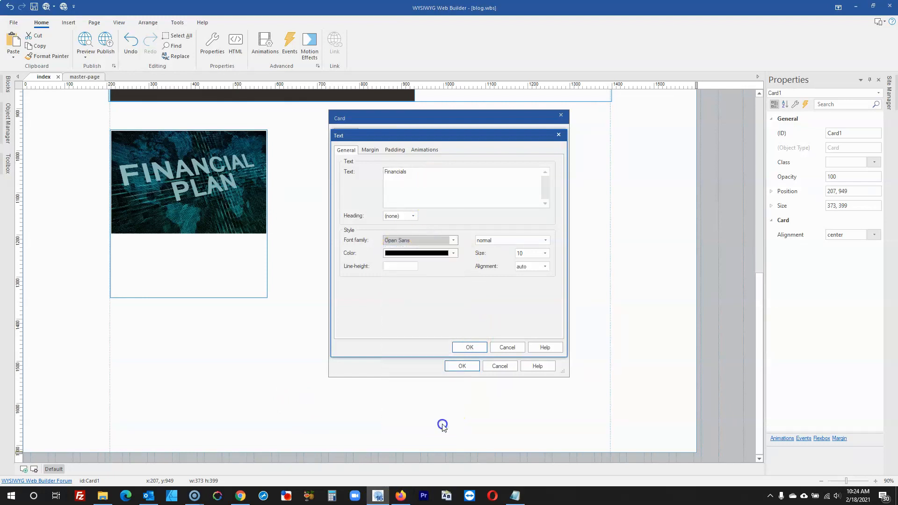
pyautogui.click(478, 348)
# - Add the copied xP&A title to the card as a second text item in Open Sans, size 20
pyautogui.click(531, 156)
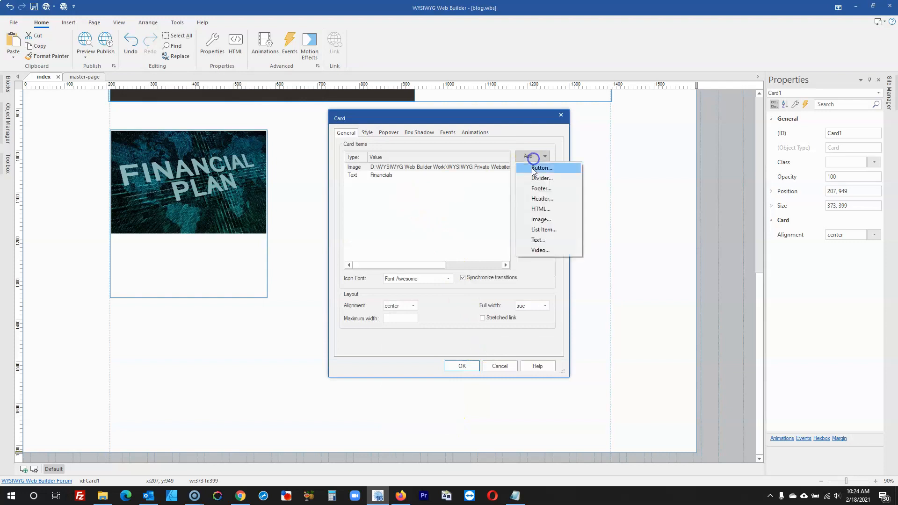
pyautogui.click(538, 240)
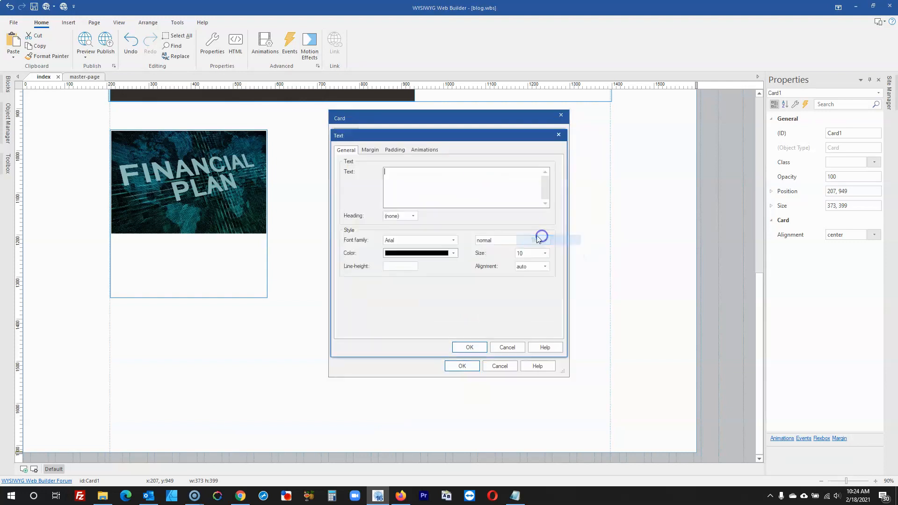
pyautogui.click(427, 187)
pyautogui.hotkey('ctrl', 'v')
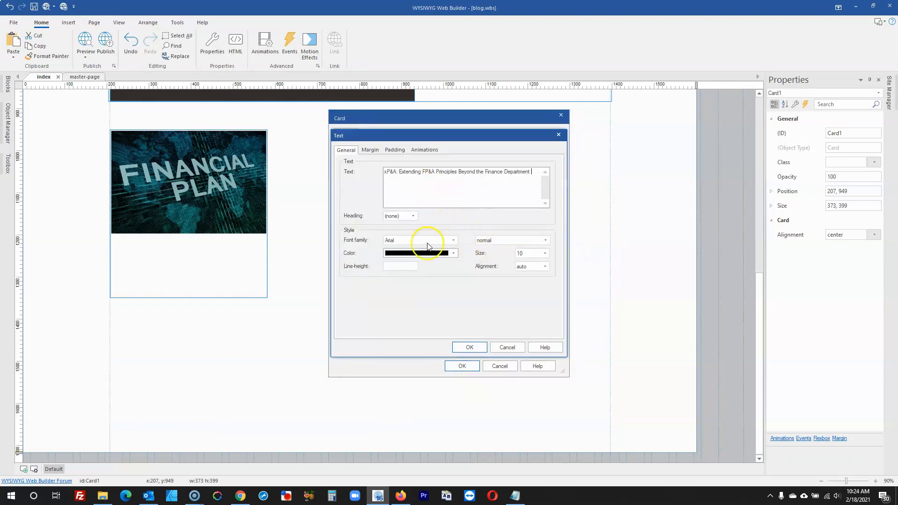
pyautogui.click(398, 240)
pyautogui.scroll(-10, 407, 365)
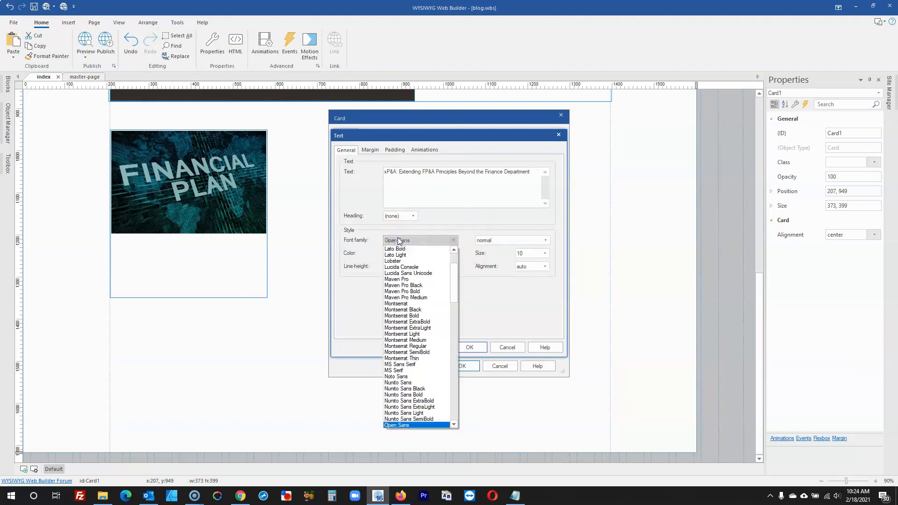
pyautogui.click(411, 395)
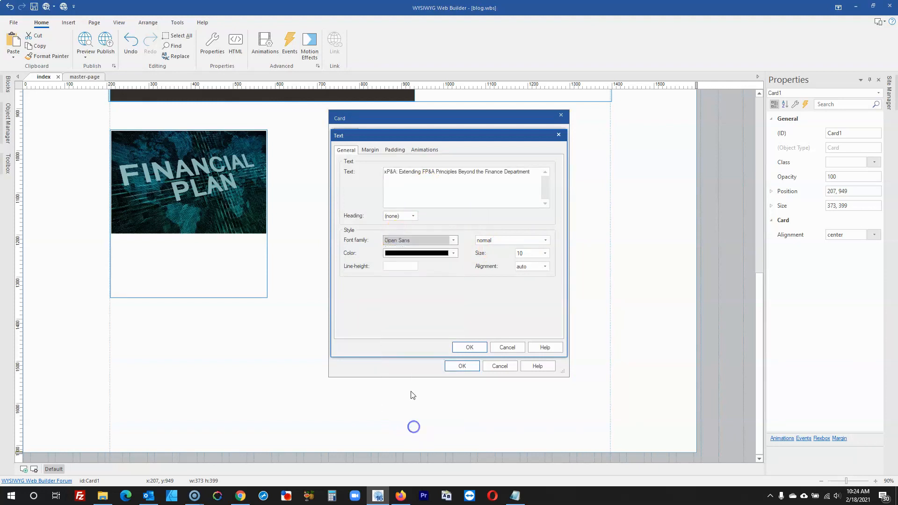
pyautogui.click(532, 256)
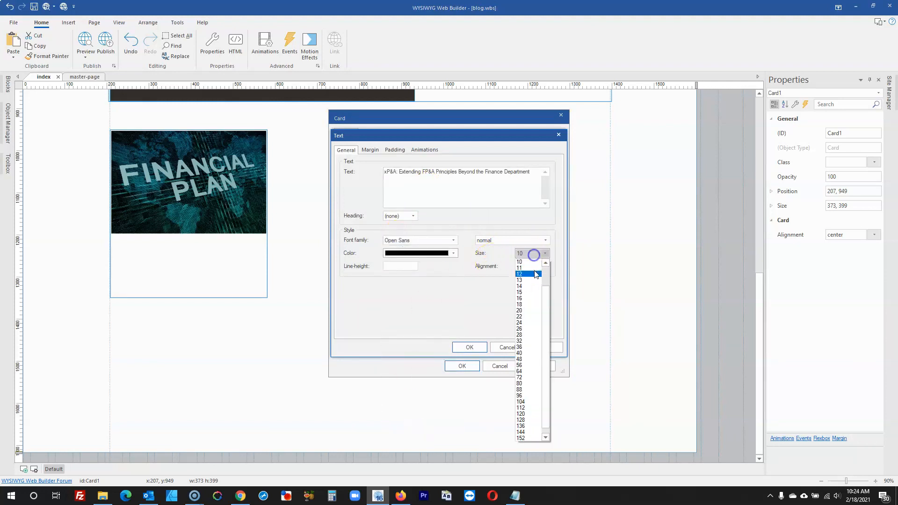
pyautogui.click(525, 311)
pyautogui.click(465, 347)
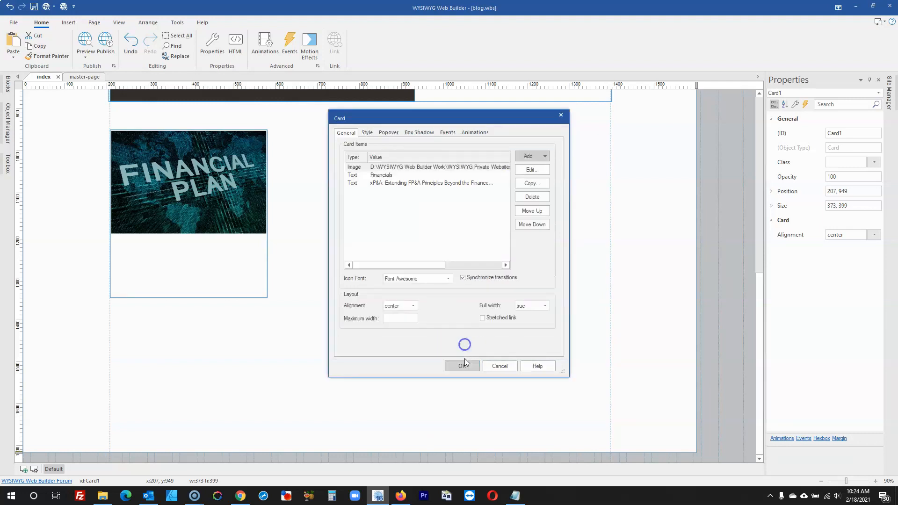
pyautogui.click(463, 364)
# - Set the card's content alignment to left
pyautogui.click(192, 285)
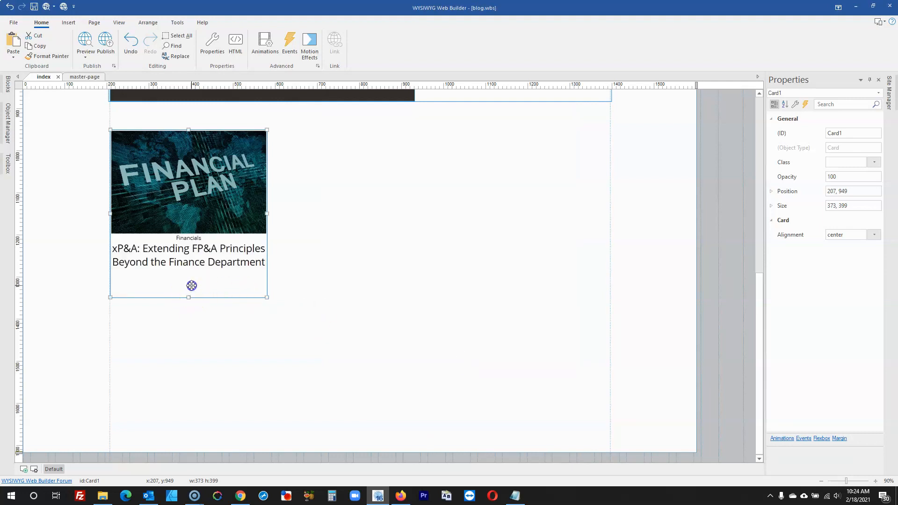
pyautogui.doubleClick(191, 285)
pyautogui.click(398, 305)
pyautogui.click(389, 314)
pyautogui.click(462, 366)
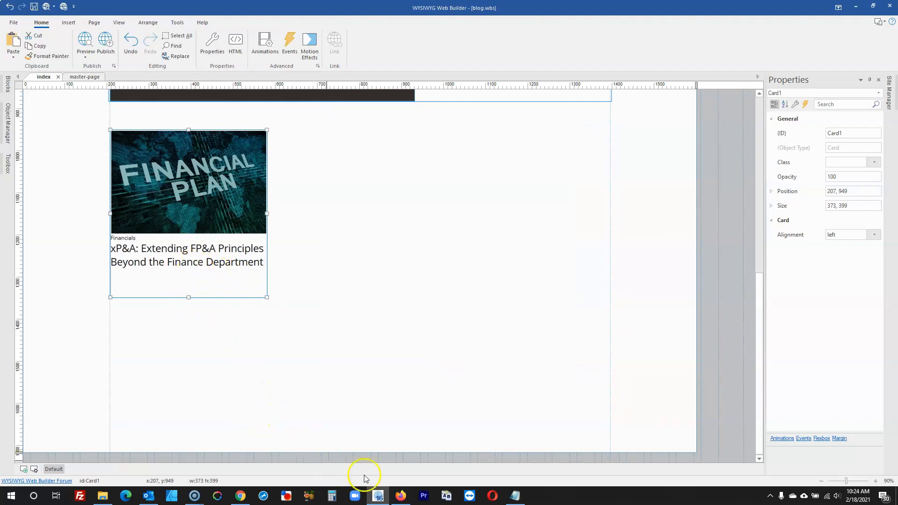
# - Compare the card with the live page, and reapply font size 20 to the card's xP&A title text
pyautogui.click(399, 495)
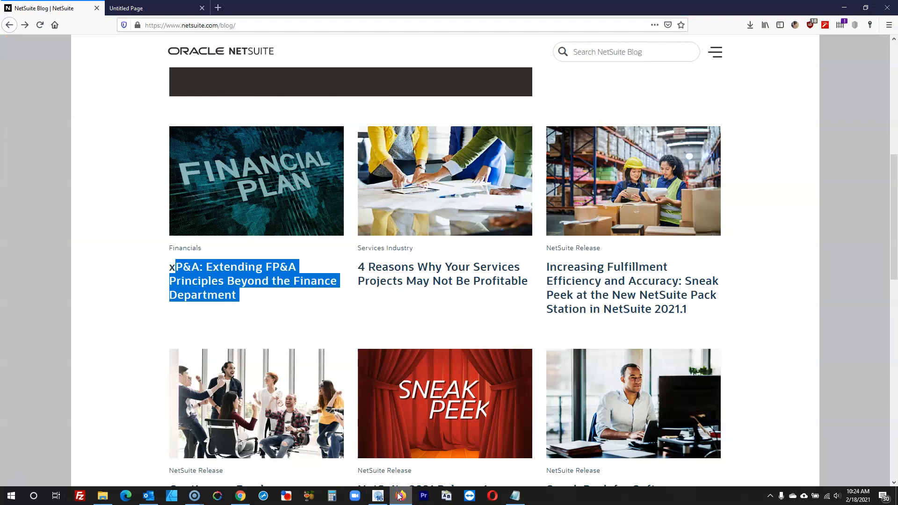
pyautogui.click(400, 496)
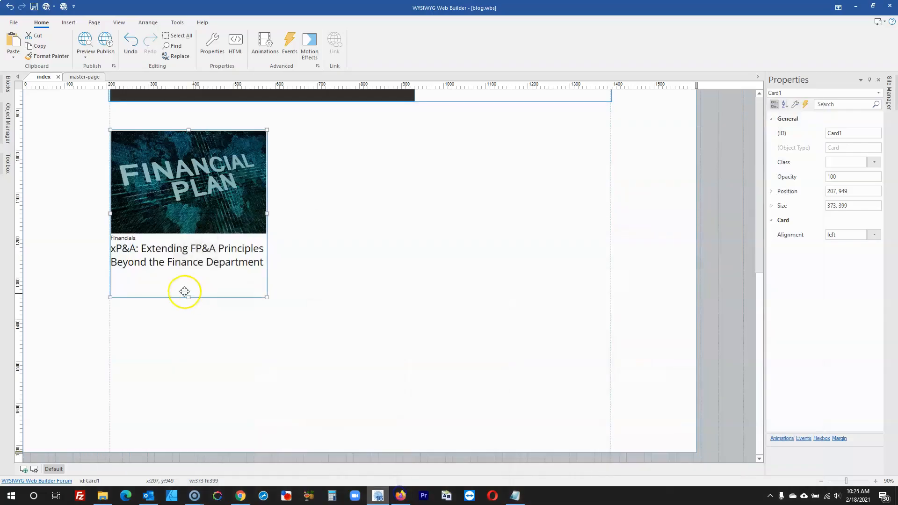
pyautogui.doubleClick(172, 286)
pyautogui.doubleClick(381, 183)
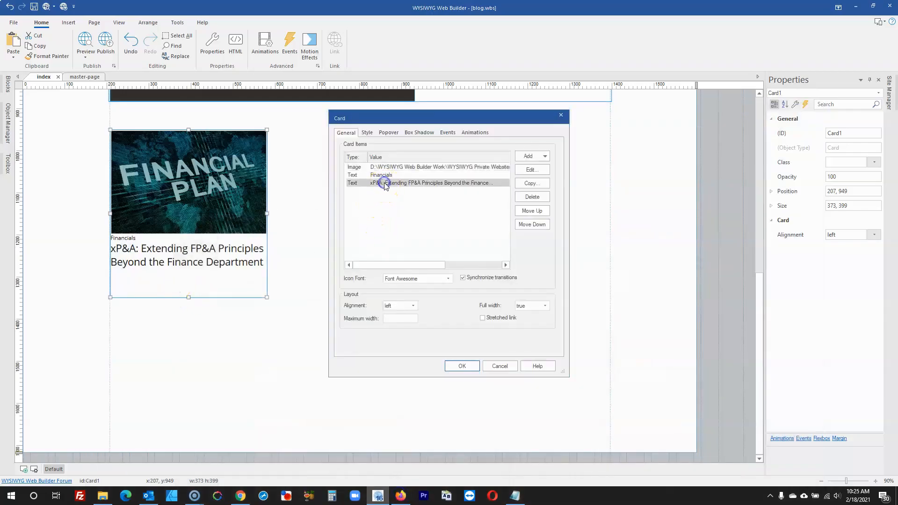
pyautogui.click(533, 253)
pyautogui.click(526, 304)
pyautogui.click(469, 347)
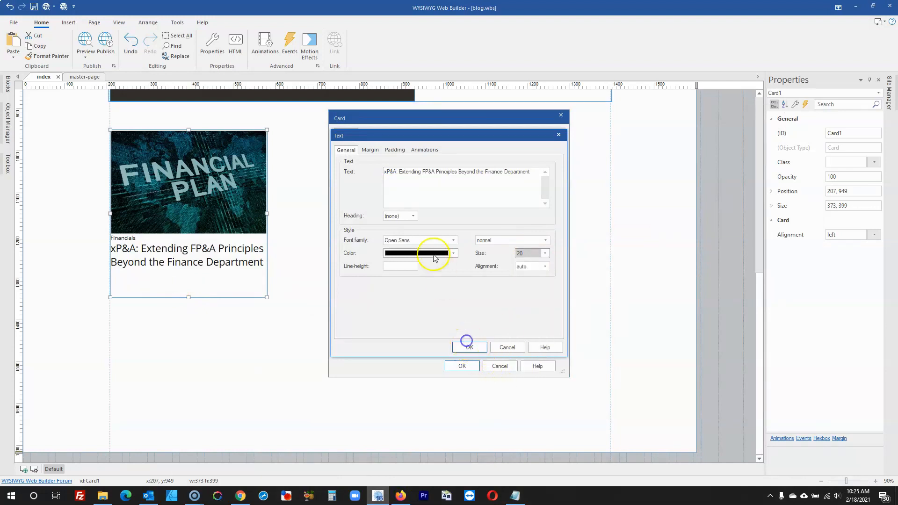
pyautogui.click(469, 347)
# - Set the Financials text's top and bottom padding to 8 and lengthen the card to a height of 411
pyautogui.click(381, 175)
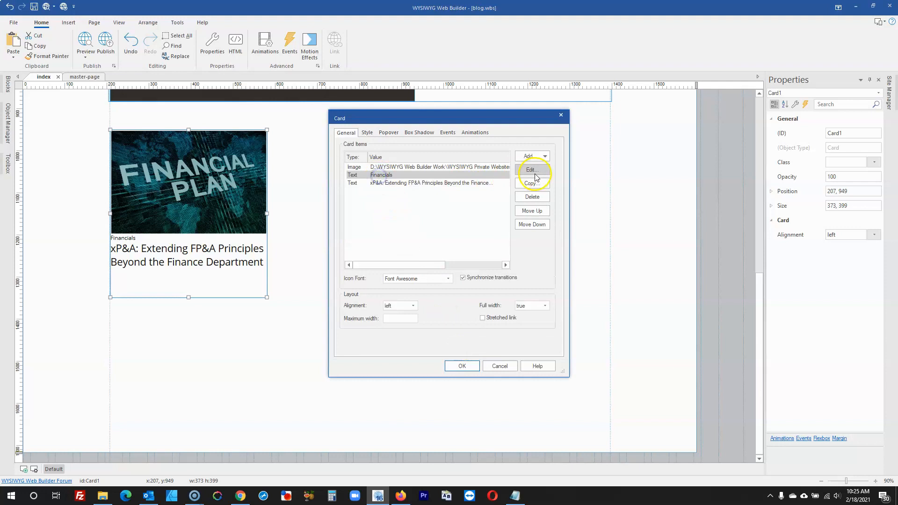
pyautogui.doubleClick(427, 176)
pyautogui.click(405, 150)
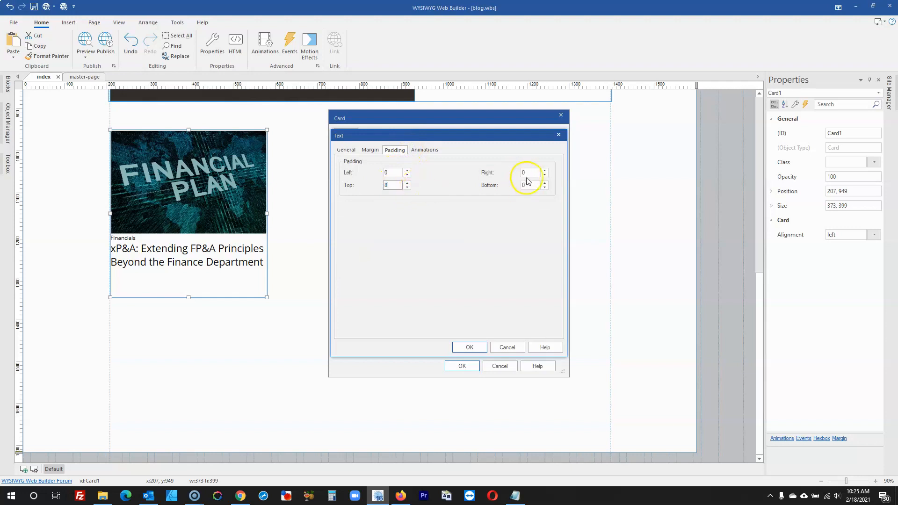
pyautogui.click(469, 347)
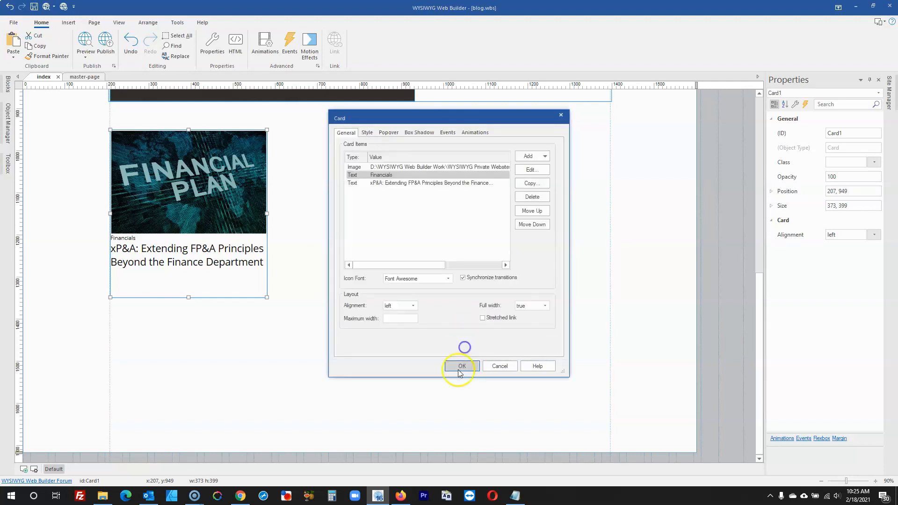
pyautogui.click(462, 366)
pyautogui.moveTo(187, 297); pyautogui.dragTo(188, 302)
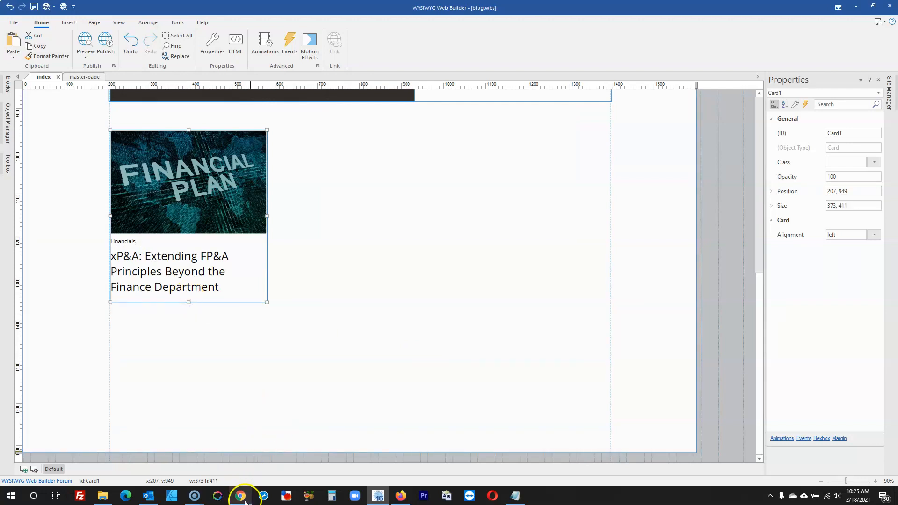
# - Check the title on the live NetSuite Blog page, and set the card's xP&A title font size to 18
pyautogui.click(402, 497)
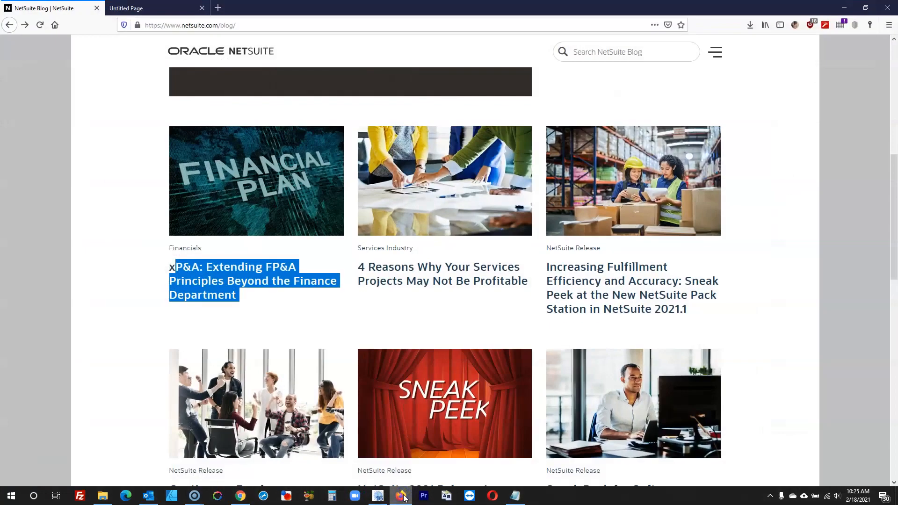
pyautogui.click(403, 497)
pyautogui.click(403, 496)
pyautogui.click(404, 496)
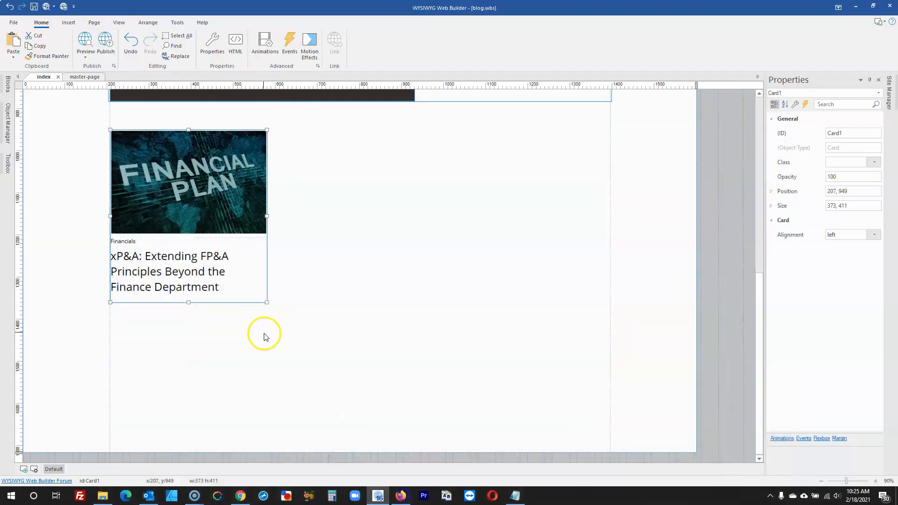
pyautogui.doubleClick(206, 275)
pyautogui.click(409, 183)
pyautogui.doubleClick(408, 183)
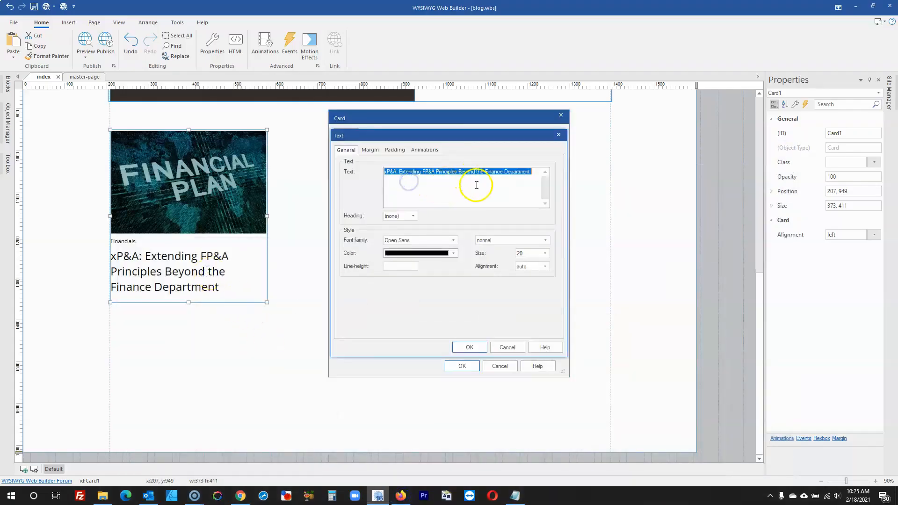
pyautogui.click(527, 253)
pyautogui.click(528, 299)
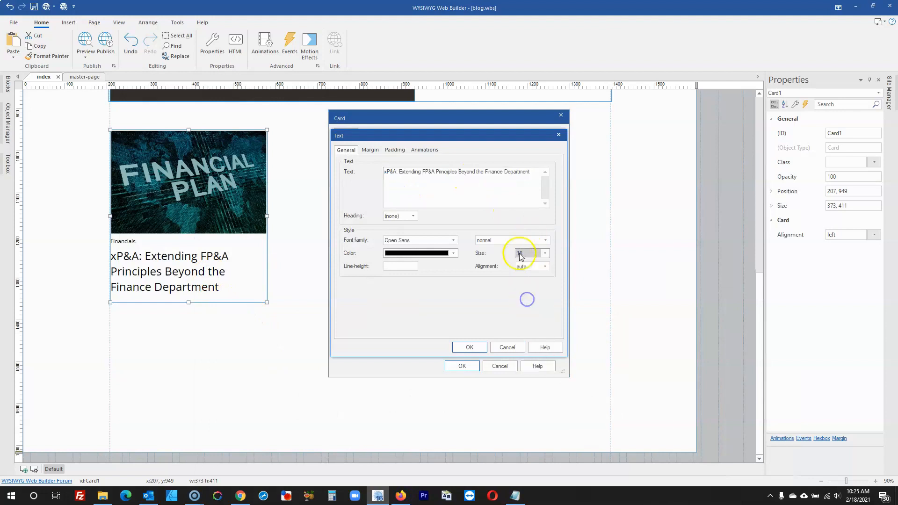
pyautogui.click(468, 347)
pyautogui.click(461, 367)
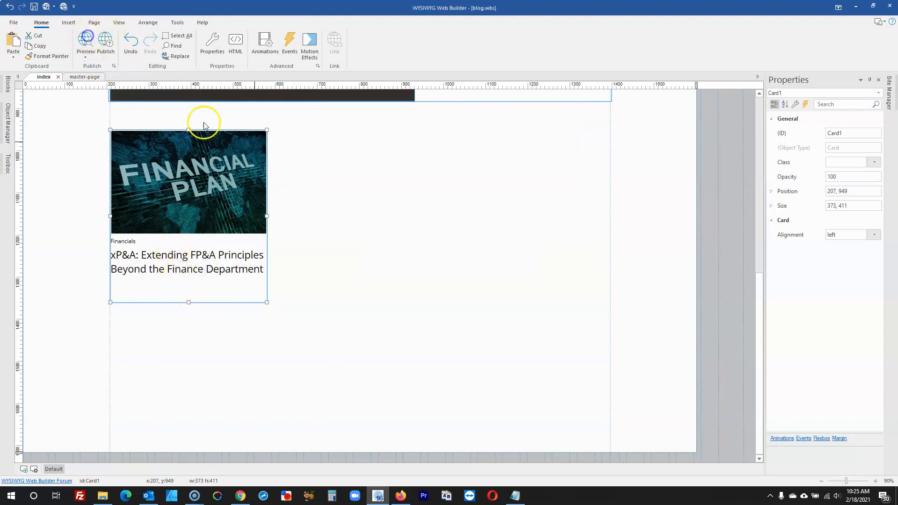
# - Review the card in the browser preview, and set the card's border radius and width to 0
pyautogui.scroll(-5, 303, 160)
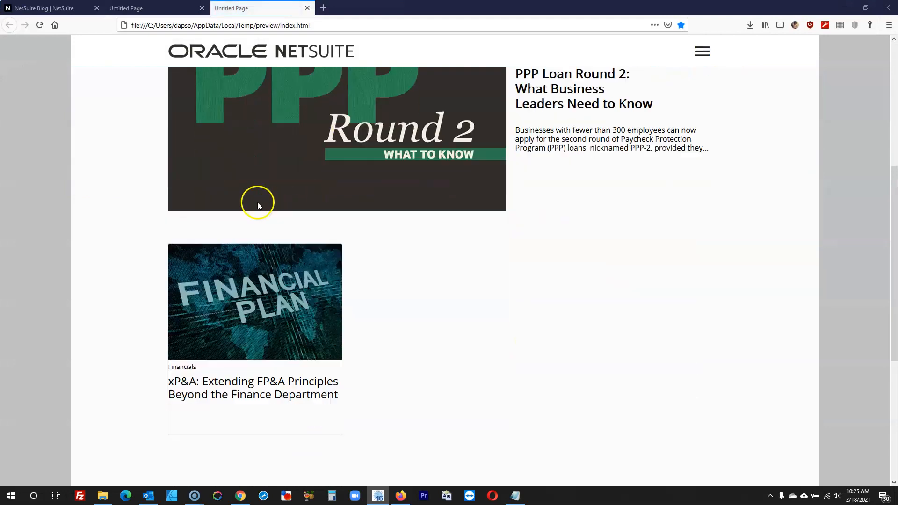
pyautogui.scroll(-2, 257, 206)
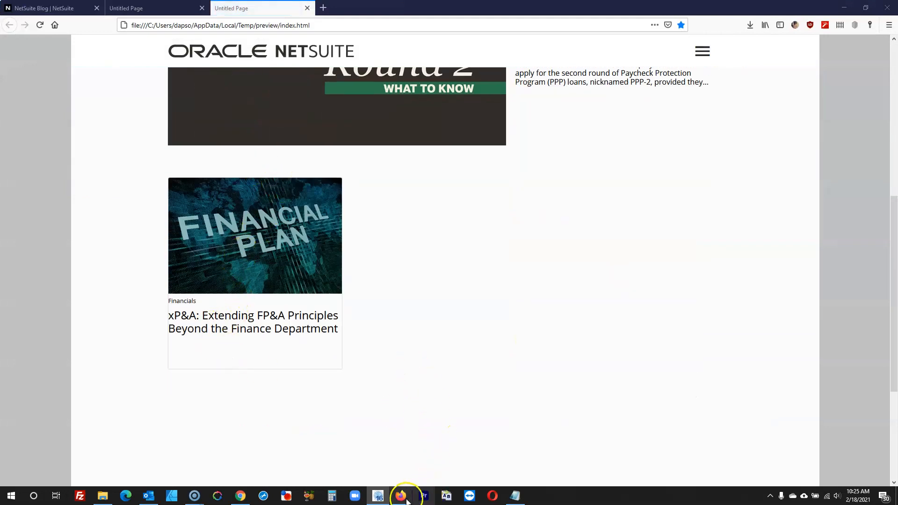
pyautogui.click(378, 496)
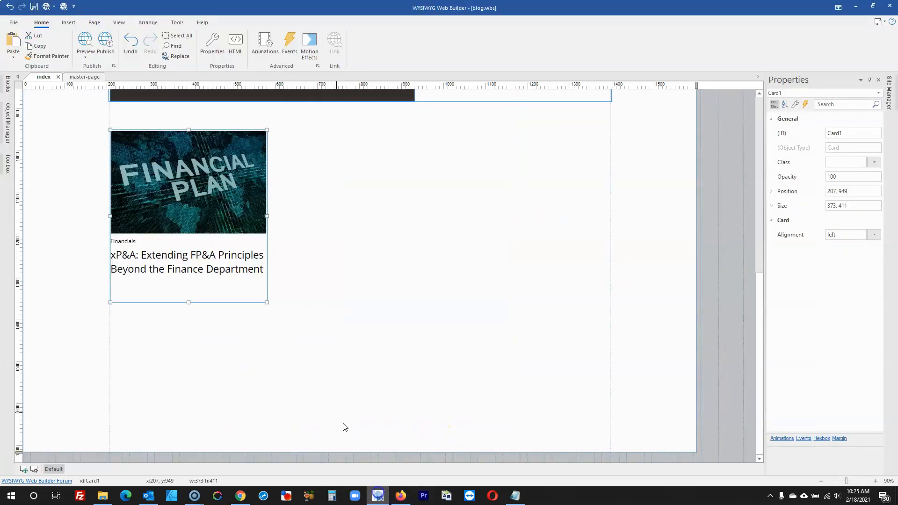
pyautogui.doubleClick(238, 294)
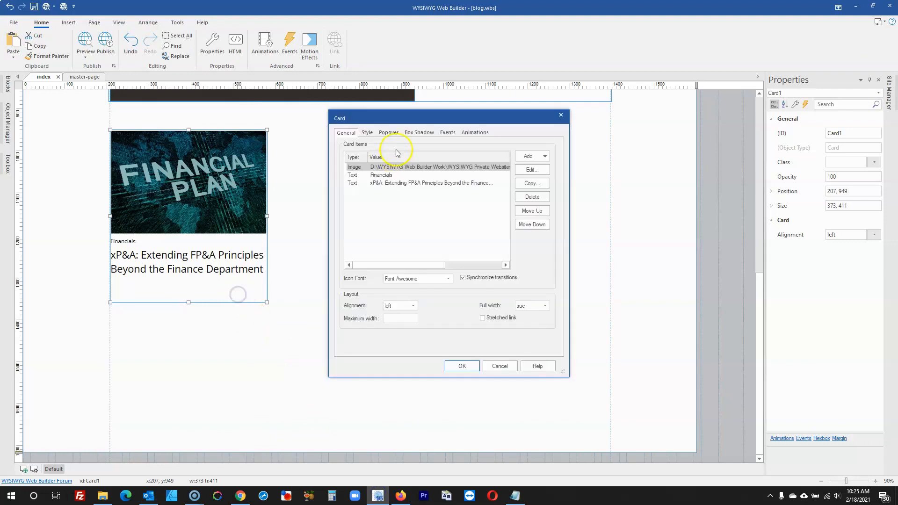
pyautogui.click(367, 133)
pyautogui.click(549, 278)
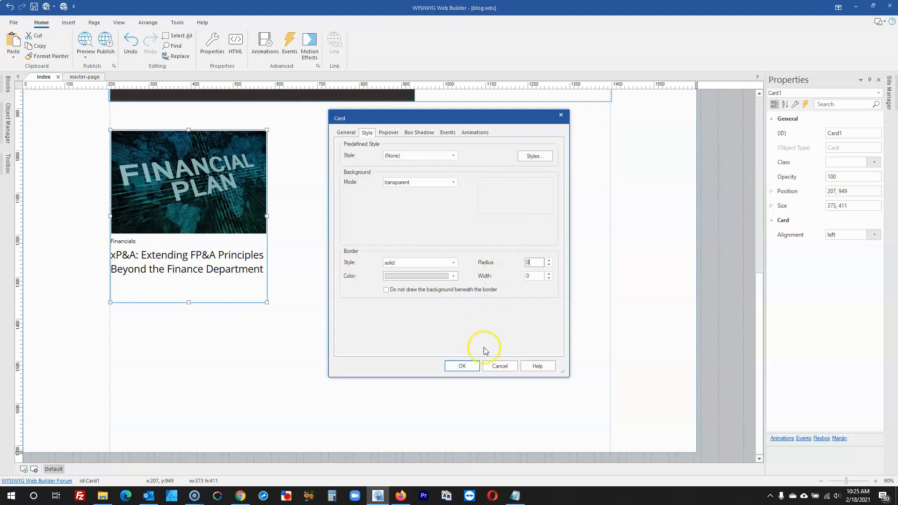
pyautogui.click(461, 366)
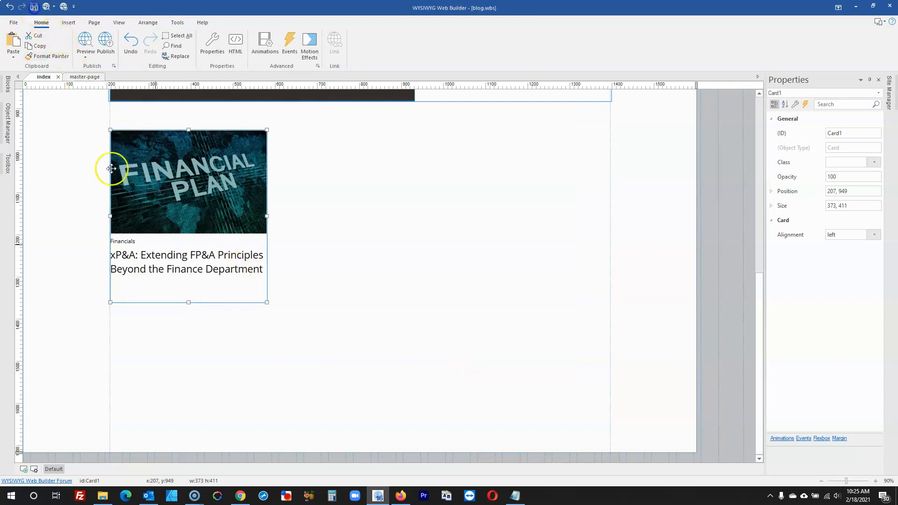
# - Compare the spacing with the live NetSuite Blog page, and set the Financials text's top and bottom padding to 12
pyautogui.click(401, 496)
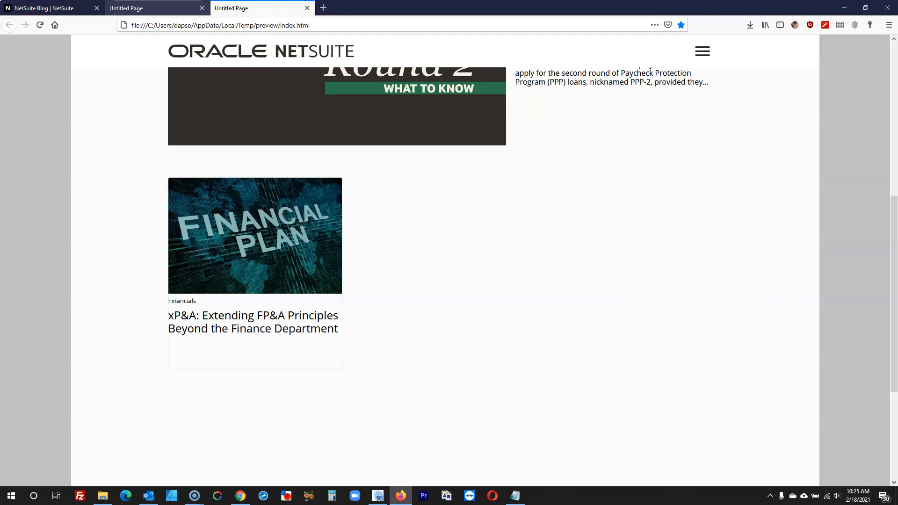
pyautogui.click(59, 8)
pyautogui.click(26, 243)
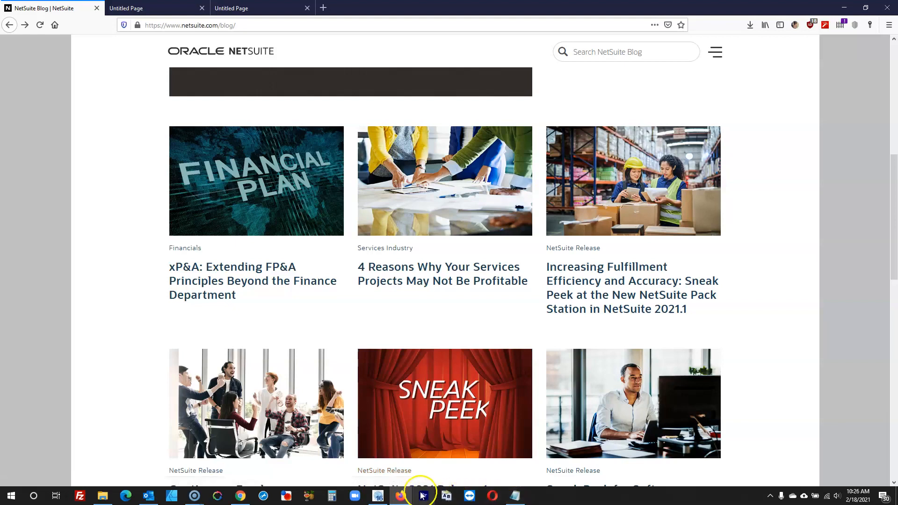
pyautogui.click(378, 496)
pyautogui.doubleClick(216, 218)
pyautogui.doubleClick(386, 175)
pyautogui.click(394, 149)
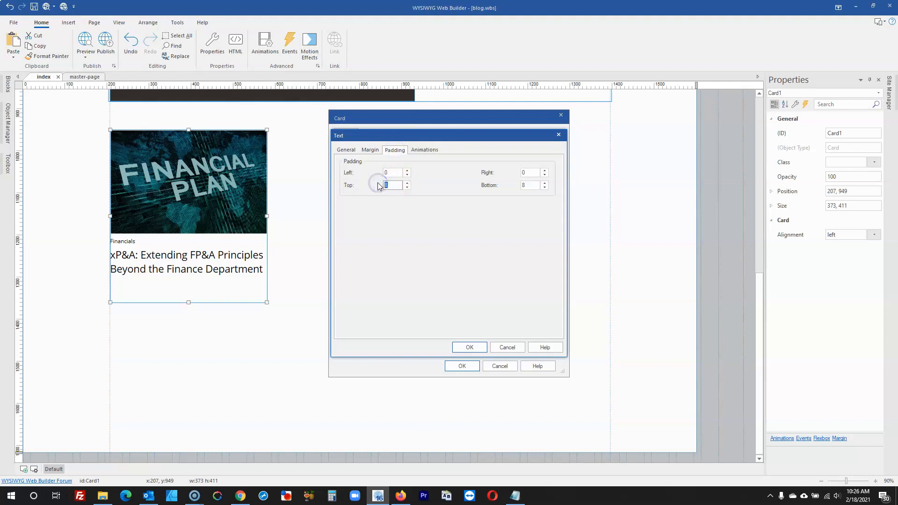
pyautogui.write('11')
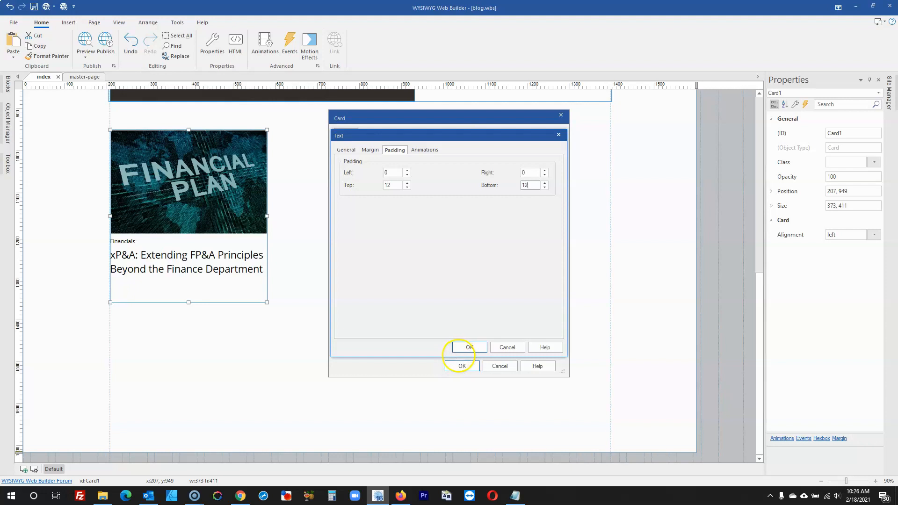
pyautogui.click(469, 349)
pyautogui.click(462, 366)
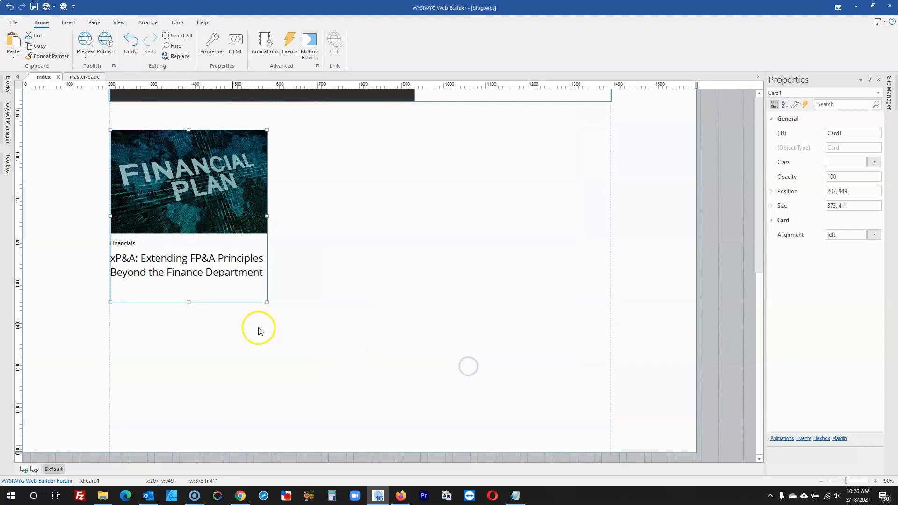
# - Set the Financials text's left padding to 2
pyautogui.doubleClick(196, 233)
pyautogui.doubleClick(364, 177)
pyautogui.click(388, 150)
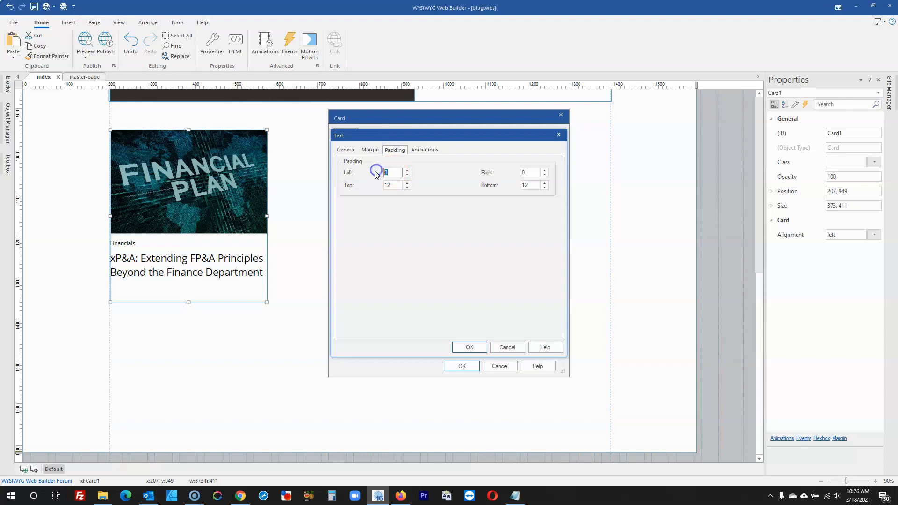
pyautogui.click(469, 347)
pyautogui.click(460, 366)
# - Set the xP&A title text's left padding to 2
pyautogui.doubleClick(200, 271)
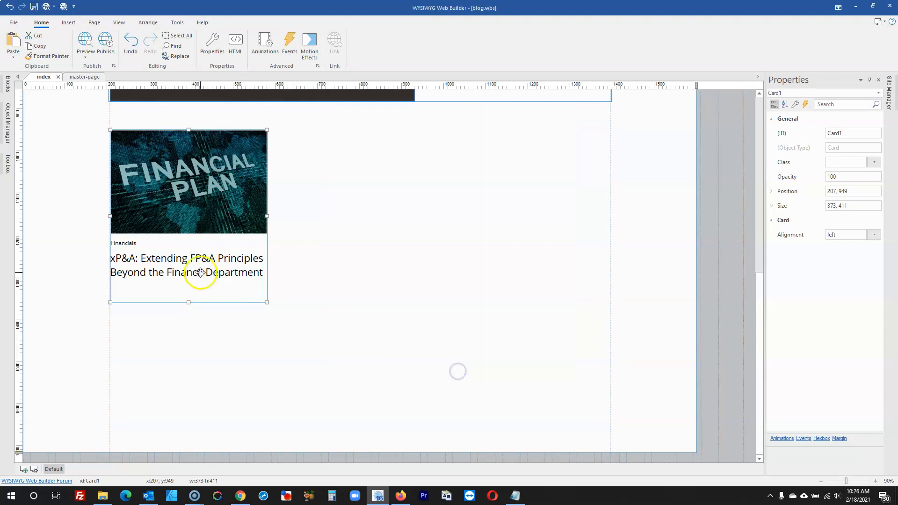
pyautogui.doubleClick(384, 183)
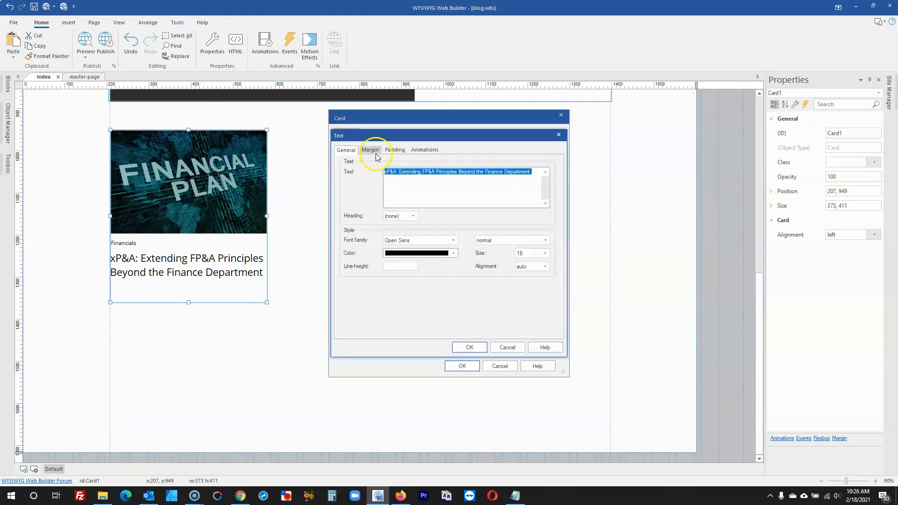
pyautogui.click(376, 153)
pyautogui.click(393, 150)
pyautogui.write('2')
pyautogui.click(469, 347)
pyautogui.click(462, 366)
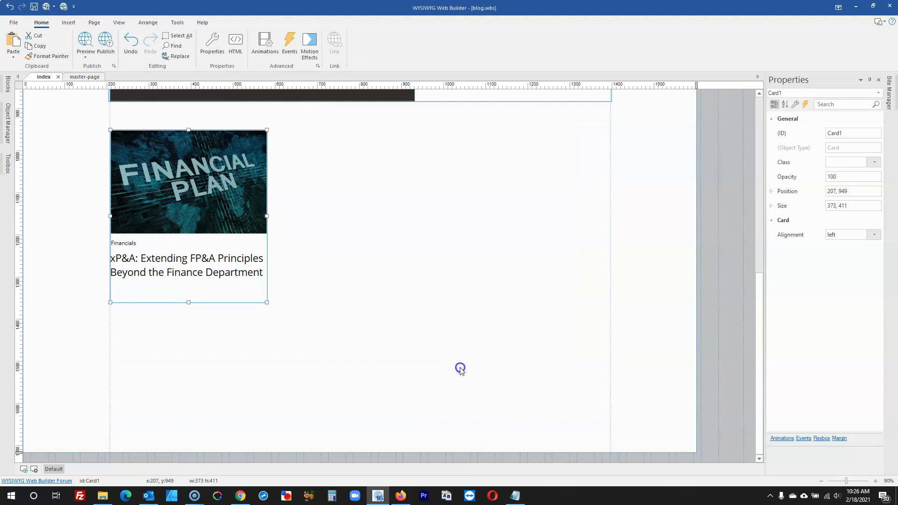
# - Edit the right padding of both the Financials text and the xP&A title text
pyautogui.doubleClick(236, 261)
pyautogui.doubleClick(401, 180)
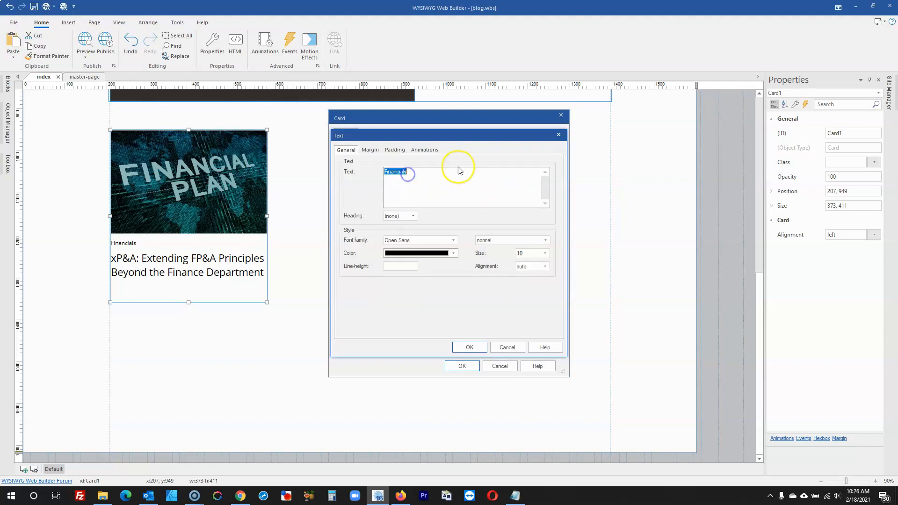
pyautogui.click(389, 150)
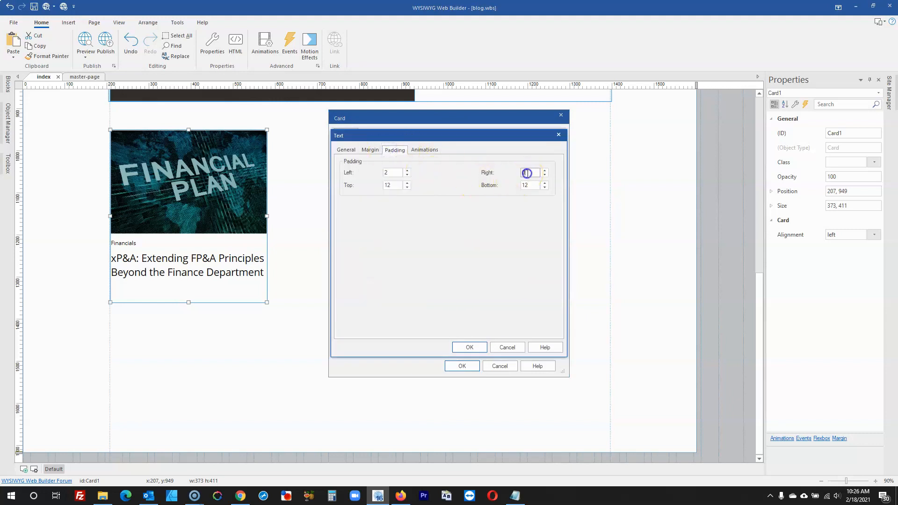
pyautogui.click(469, 348)
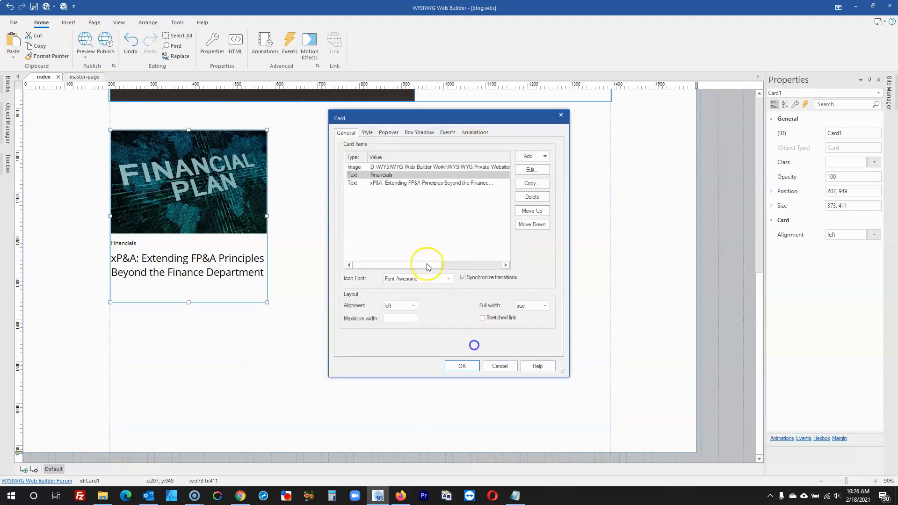
pyautogui.doubleClick(400, 180)
pyautogui.click(394, 150)
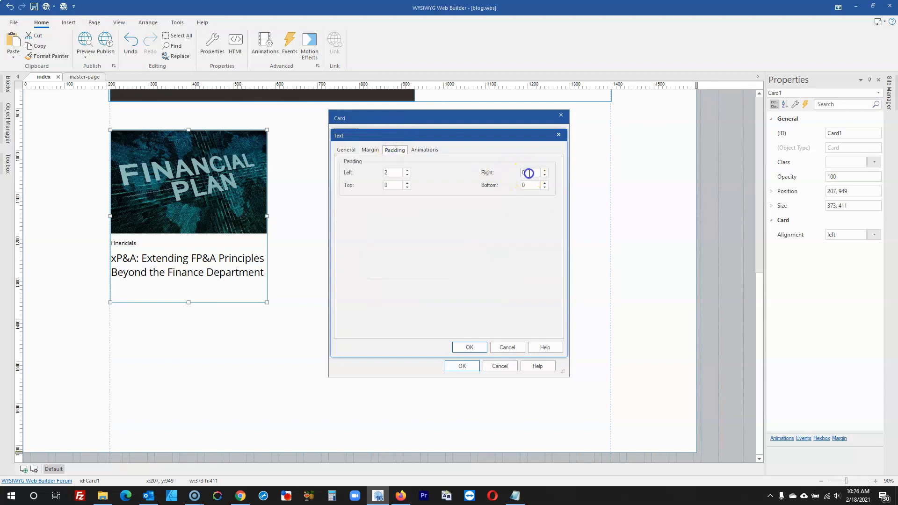
pyautogui.click(469, 347)
pyautogui.click(462, 366)
# - Duplicate the finished card and place the copy beside it at 644, 949, aligned with its top edge
pyautogui.click(233, 246)
pyautogui.hotkey('ctrl', 'v')
pyautogui.moveTo(331, 198); pyautogui.dragTo(328, 153)
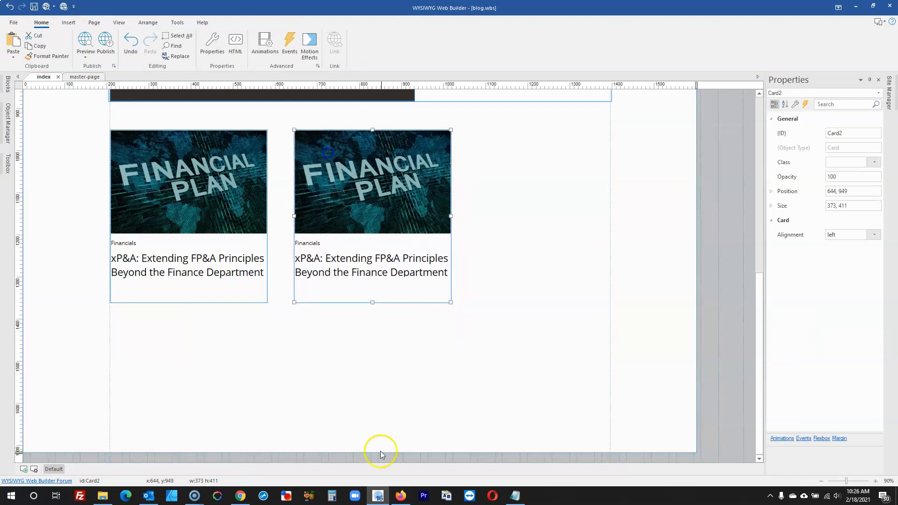
# - Add a third card copy at 1025, 949 at the end of the row, and distribute all three cards horizontally
pyautogui.click(399, 495)
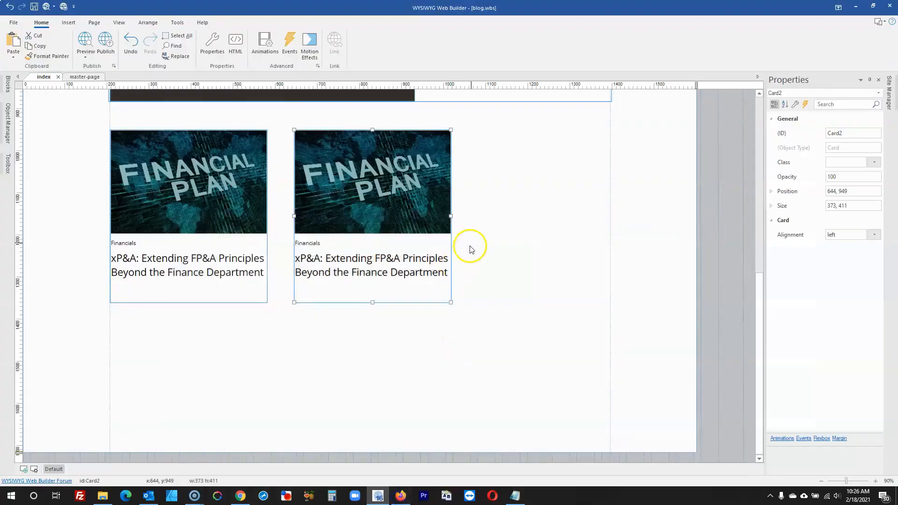
pyautogui.hotkey('ctrl', 'v')
pyautogui.moveTo(519, 222); pyautogui.dragTo(518, 164)
pyautogui.keyDown('ctrl'); pyautogui.click(429, 167); pyautogui.keyUp('ctrl')
pyautogui.keyDown('ctrl'); pyautogui.click(214, 208); pyautogui.keyUp('ctrl')
pyautogui.click(301, 36)
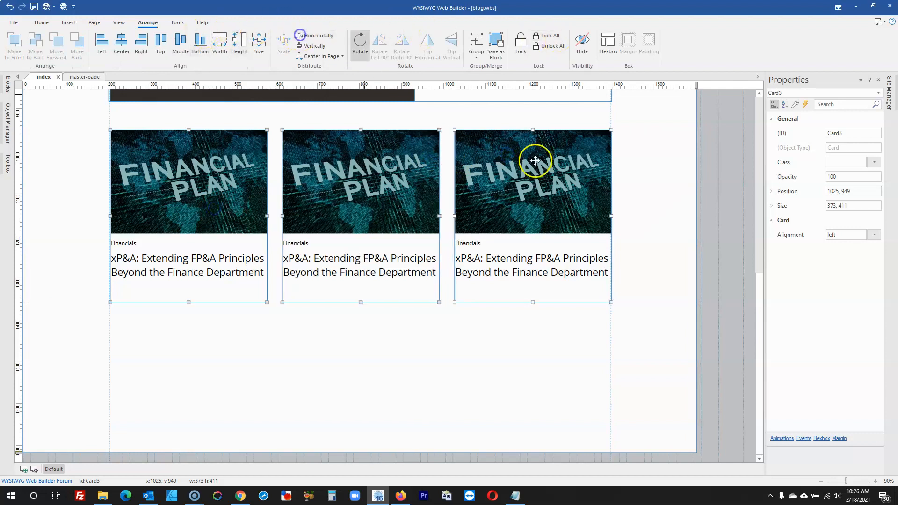
# - Deselect the cards and switch to the NetSuite Blog page in Firefox
pyautogui.click(733, 246)
pyautogui.click(401, 497)
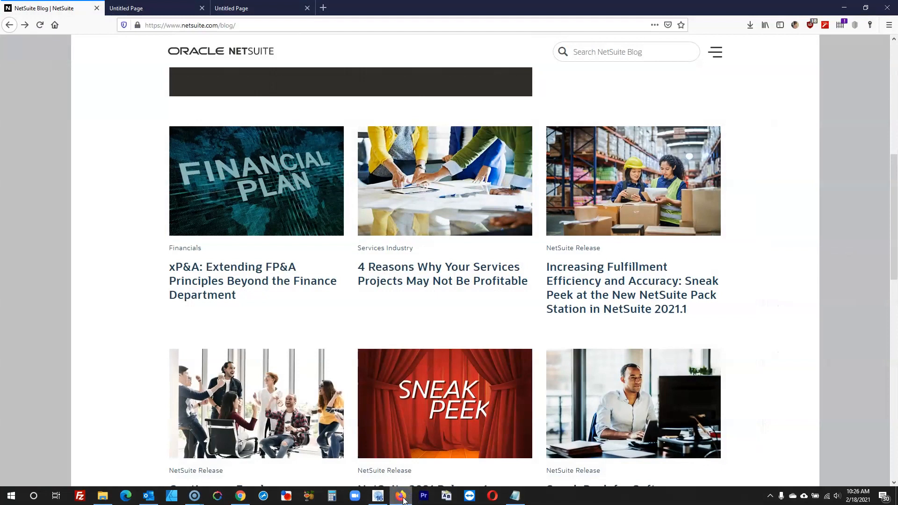
pyautogui.click(526, 312)
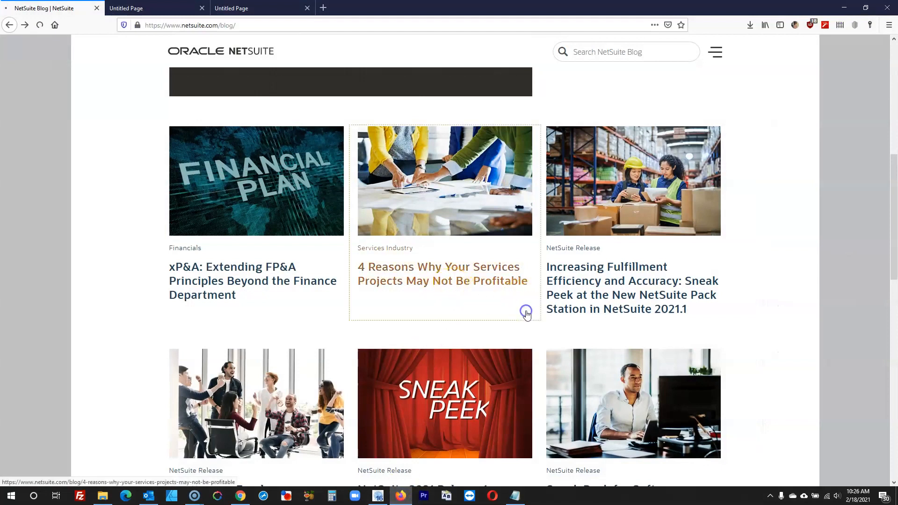
pyautogui.click(40, 24)
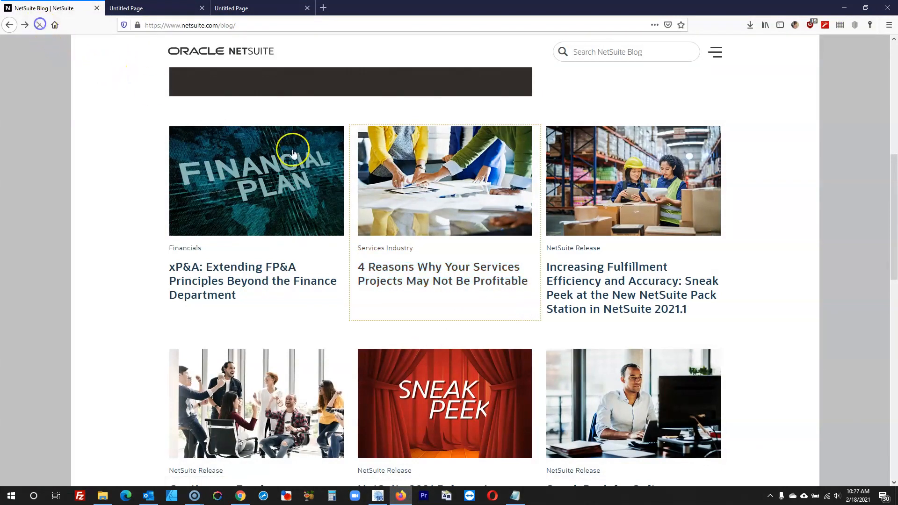
pyautogui.click(460, 252)
pyautogui.rightClick(95, 415)
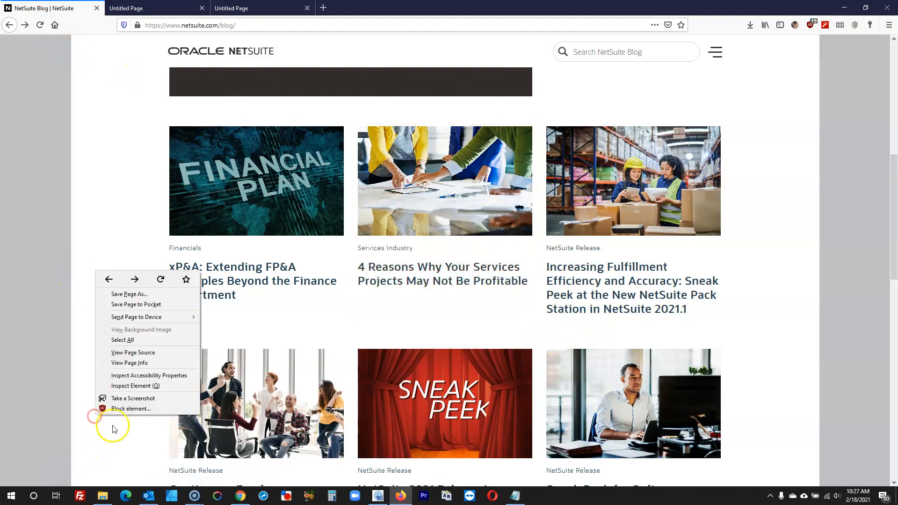
pyautogui.click(131, 385)
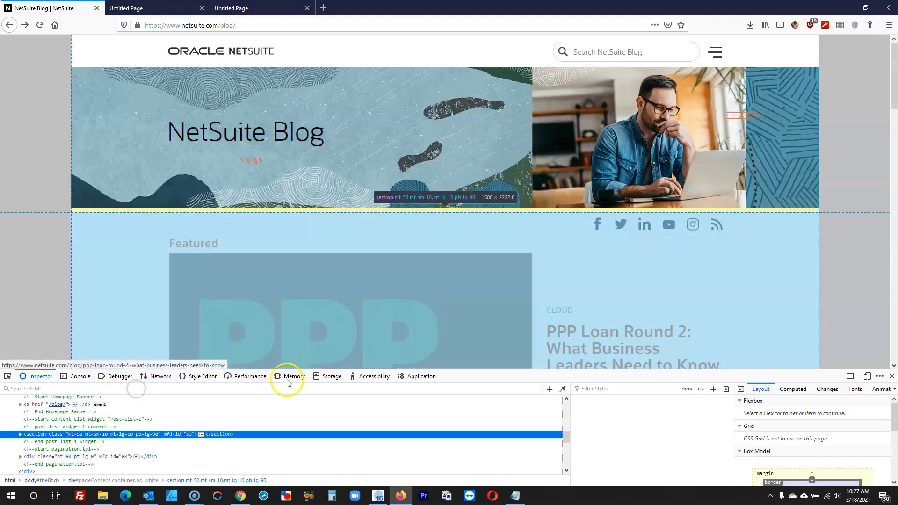
pyautogui.scroll(-10, 195, 280)
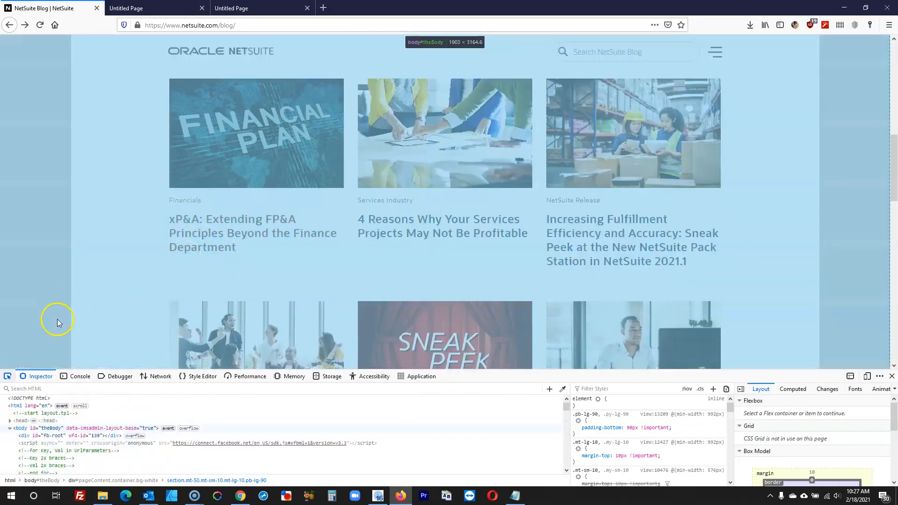
pyautogui.click(57, 317)
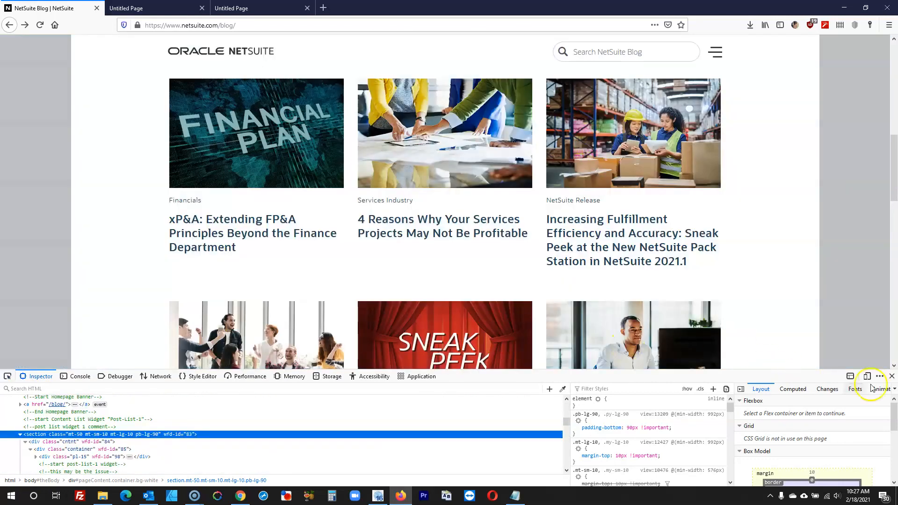
pyautogui.click(892, 375)
# - Copy the "4 Reasons Why Your Services Projects May Not Be Profitable" headline and the neighbouring warehouse post's category and headline into Notepad
pyautogui.scroll(-13, 427, 231)
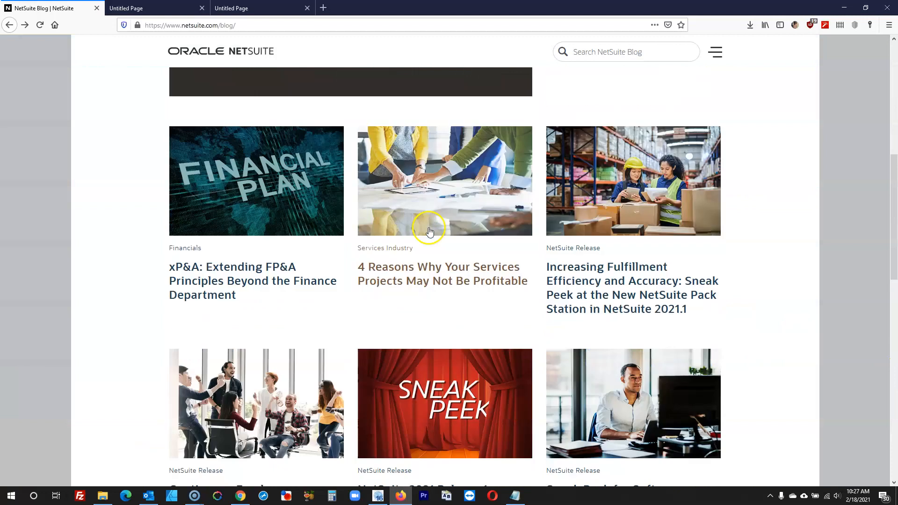
pyautogui.scroll(3, 429, 231)
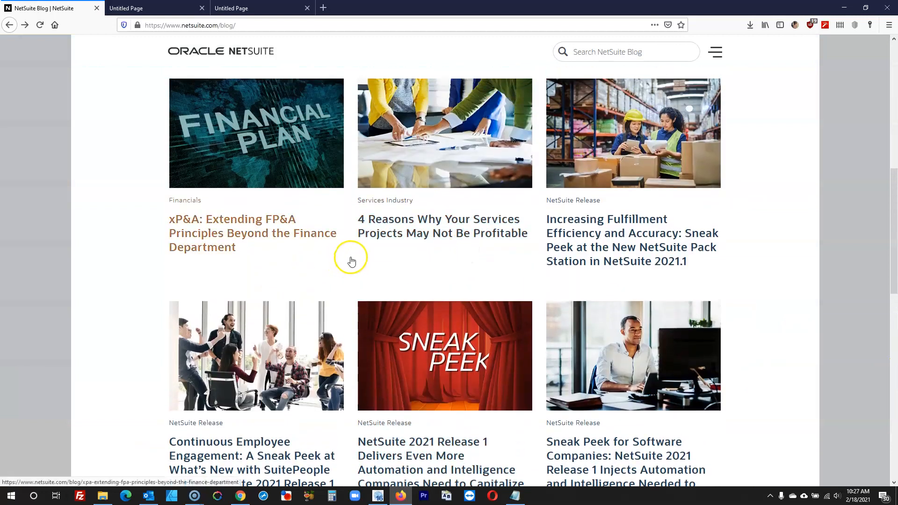
pyautogui.moveTo(359, 233)
pyautogui.mouseDown()
pyautogui.moveTo(395, 232)
pyautogui.moveTo(418, 220)
pyautogui.moveTo(365, 227)
pyautogui.mouseUp()
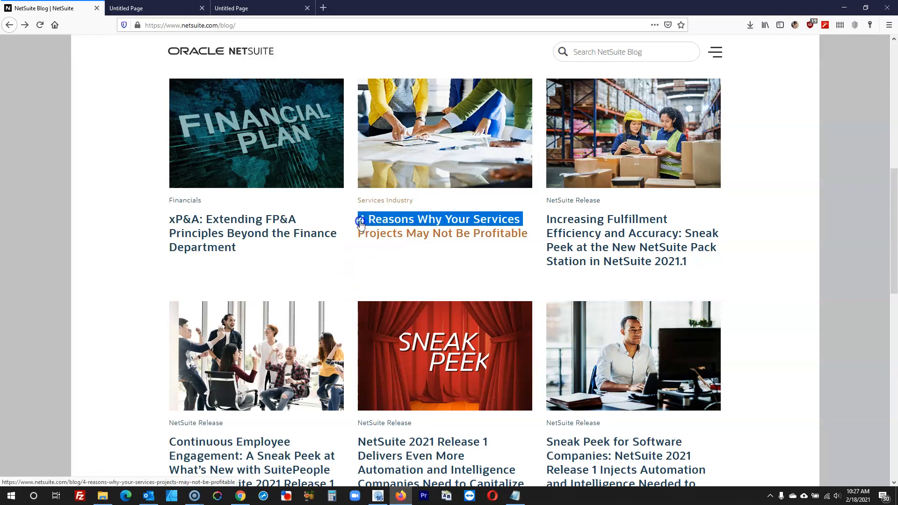
pyautogui.hotkey('ctrl', 'c')
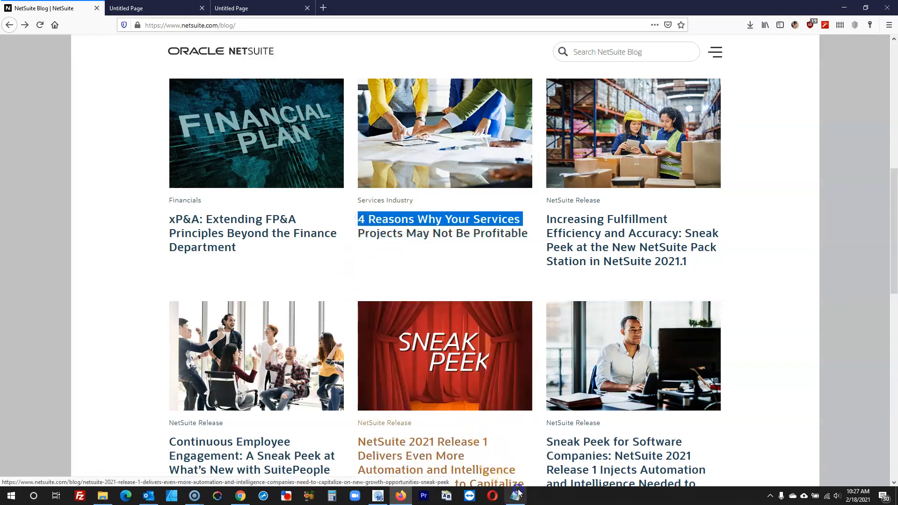
pyautogui.hotkey('alt', 'Tab')
pyautogui.hotkey('ctrl', 'v')
pyautogui.hotkey('alt', 'Tab')
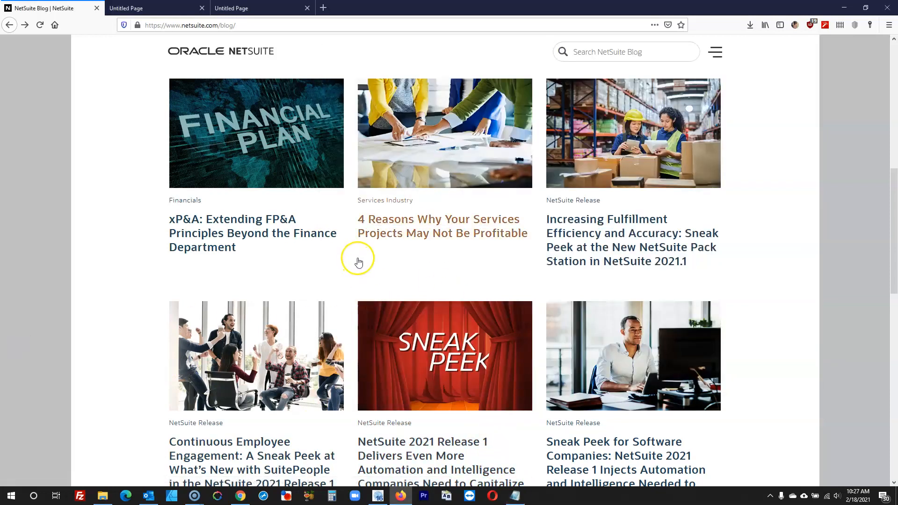
pyautogui.moveTo(356, 242)
pyautogui.mouseDown()
pyautogui.moveTo(349, 295)
pyautogui.moveTo(358, 250)
pyautogui.mouseUp()
pyautogui.click(349, 294)
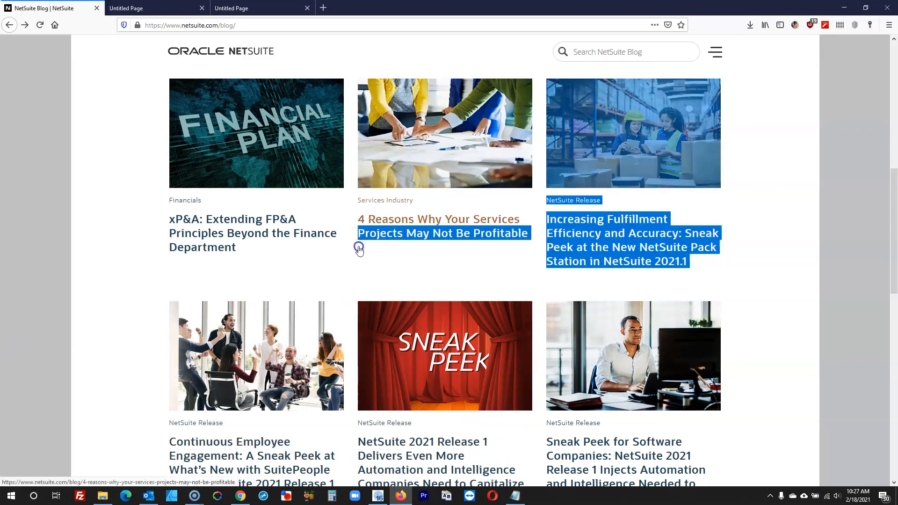
pyautogui.click(514, 496)
pyautogui.hotkey('ctrl', 'v')
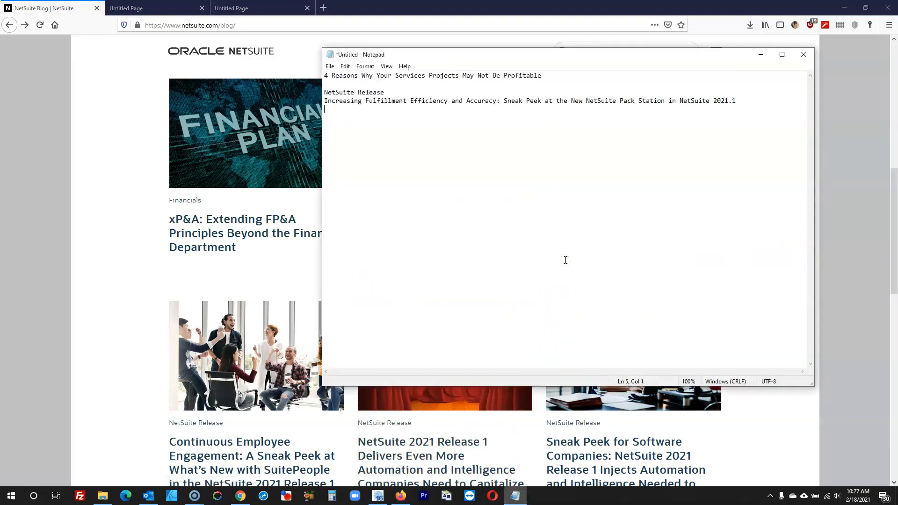
# - Replace the middle card's headline in WYSIWYG Web Builder with "4 Reasons Why Your Services Projects May Not Be Profitable" from Notepad
pyautogui.moveTo(550, 73); pyautogui.dragTo(313, 61)
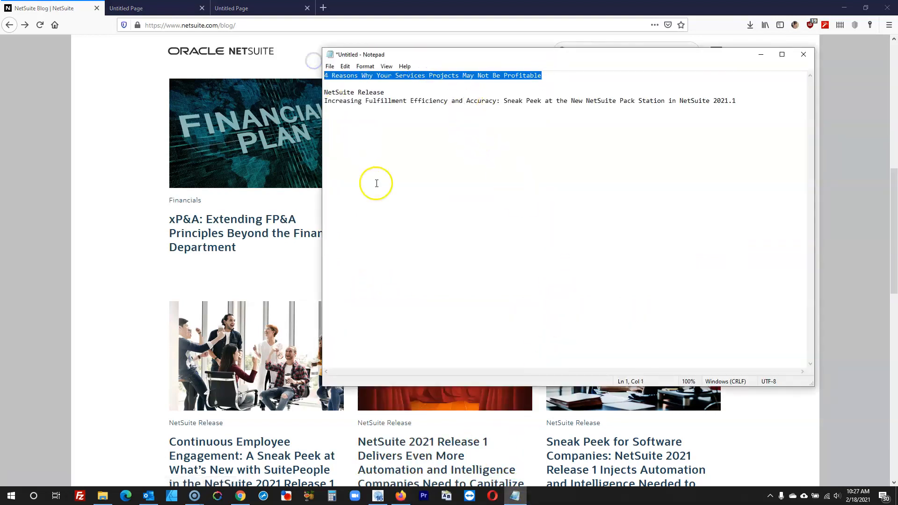
pyautogui.click(379, 495)
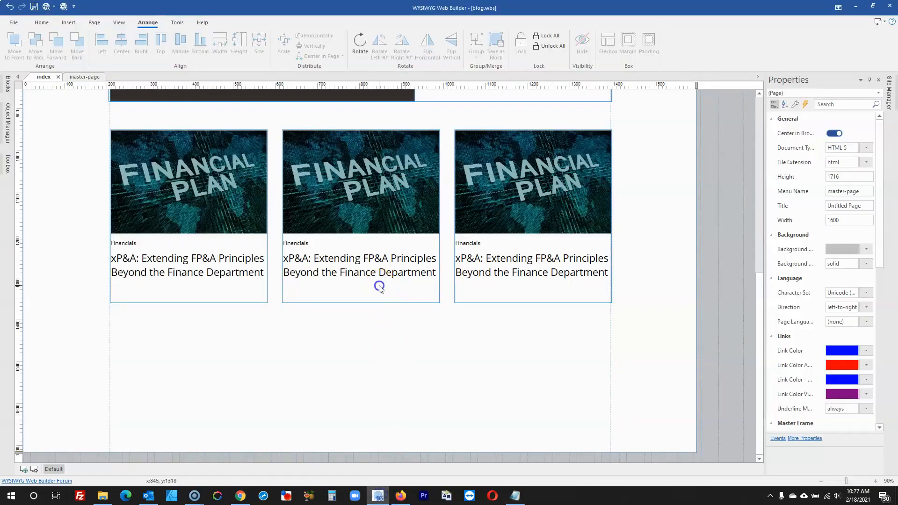
pyautogui.doubleClick(377, 285)
pyautogui.doubleClick(382, 183)
pyautogui.hotkey('ctrl', 'v')
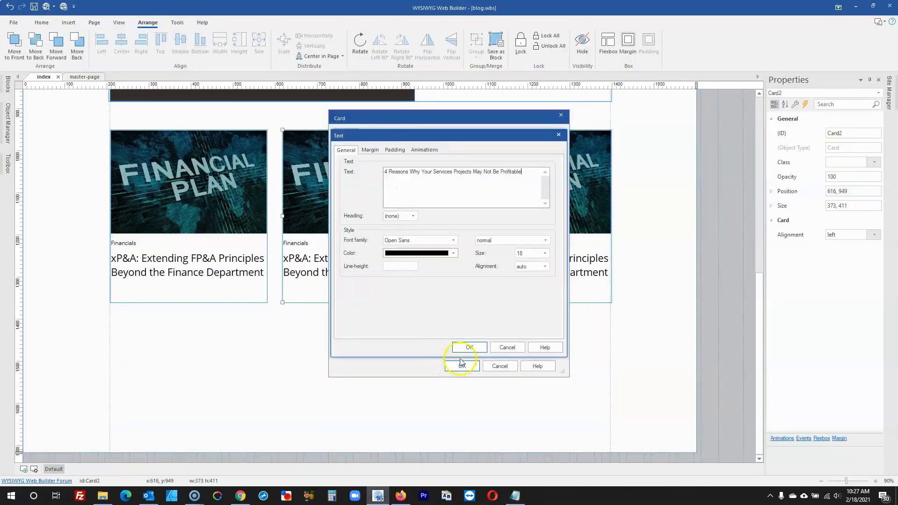
pyautogui.click(463, 345)
# - Check the post's category on the blog, set the middle card's category text to "Service Industry", and apply the card changes
pyautogui.click(400, 495)
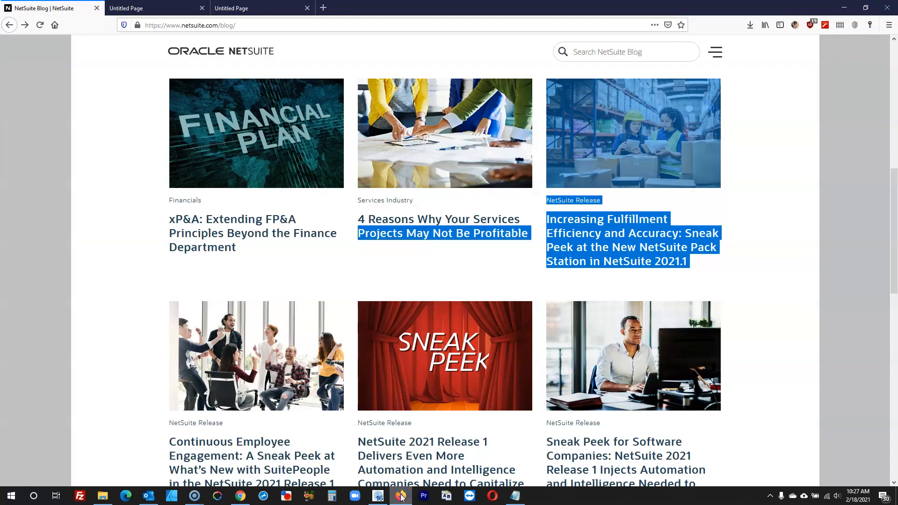
pyautogui.click(378, 496)
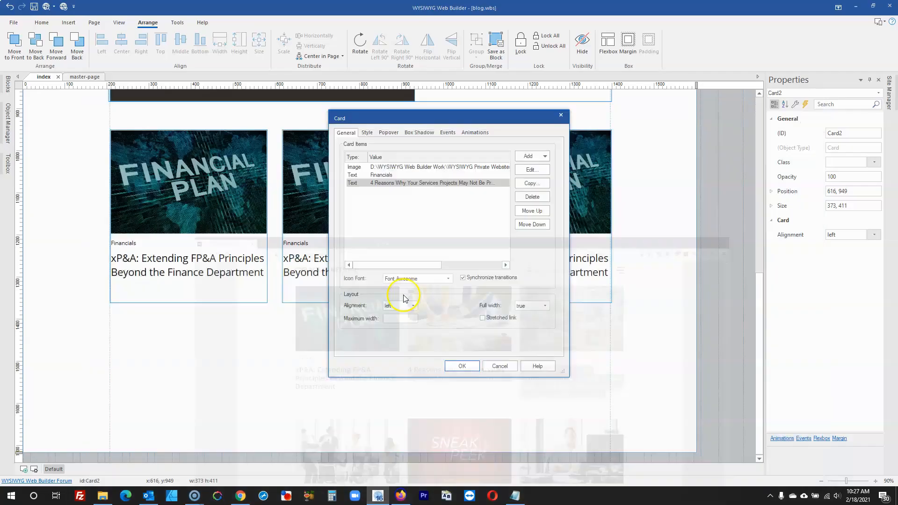
pyautogui.doubleClick(381, 174)
pyautogui.write('Service Industry')
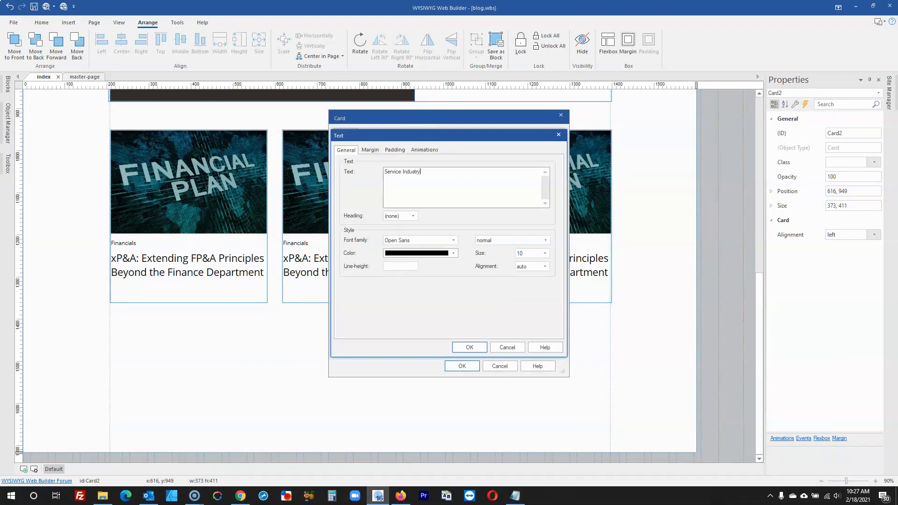
pyautogui.click(470, 347)
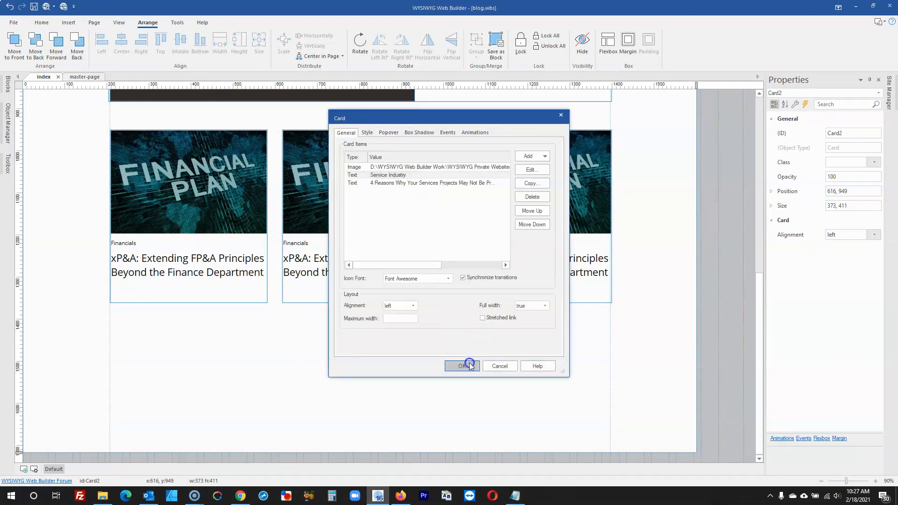
pyautogui.click(469, 364)
pyautogui.click(739, 243)
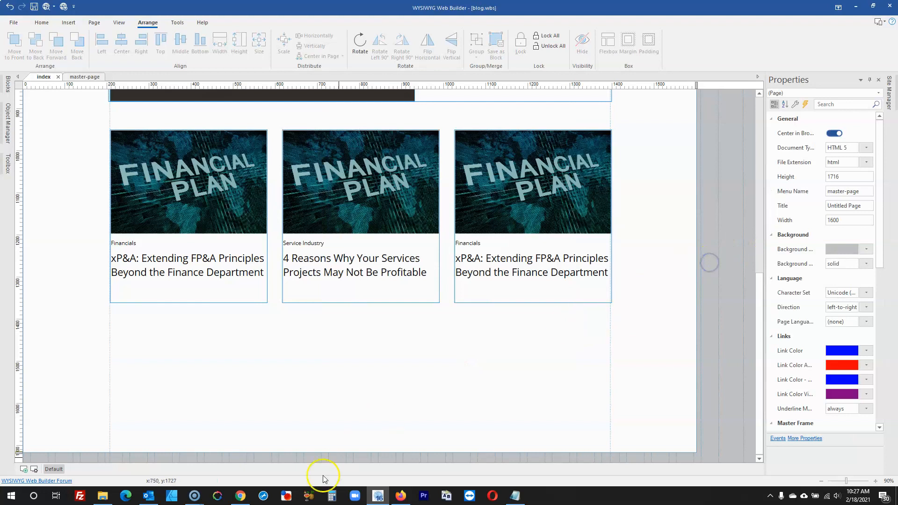
# - Replace the middle card's image with the photo of people working over papers on a table
pyautogui.click(400, 496)
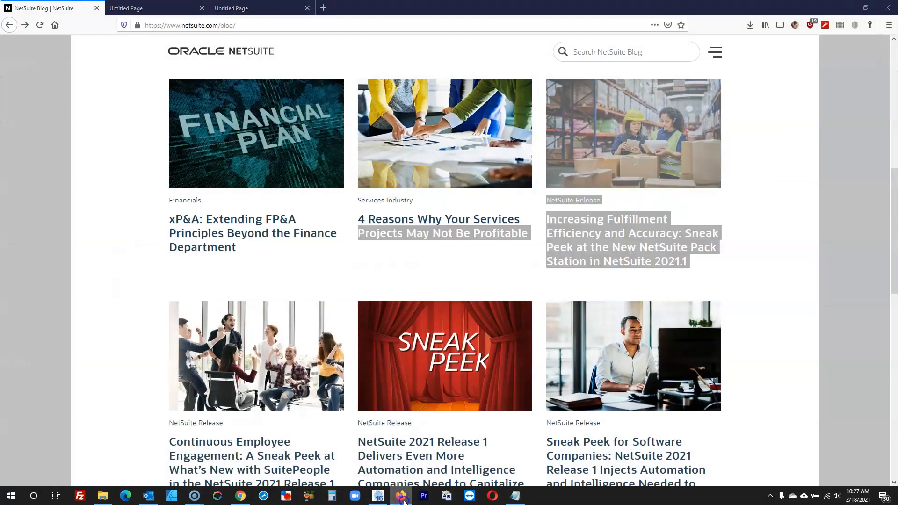
pyautogui.click(378, 495)
pyautogui.doubleClick(356, 262)
pyautogui.click(481, 183)
pyautogui.click(532, 170)
pyautogui.click(543, 173)
pyautogui.doubleClick(452, 316)
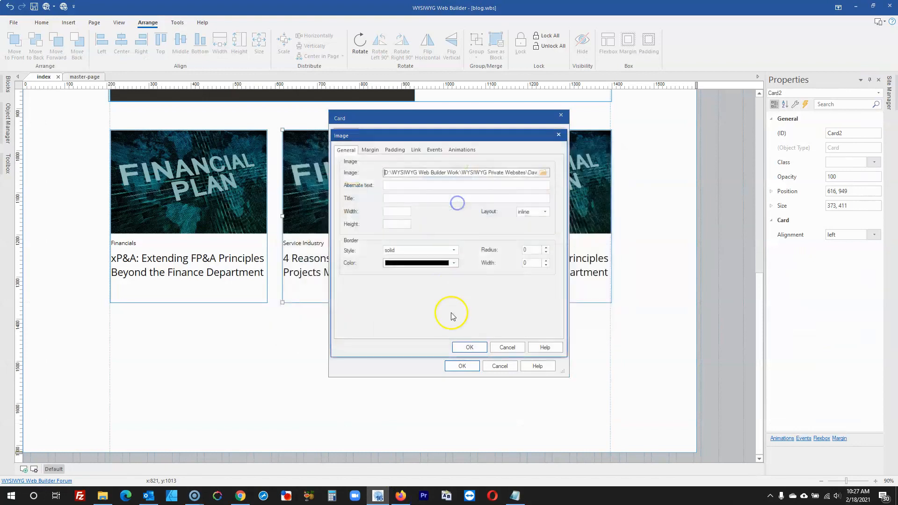
pyautogui.click(469, 347)
pyautogui.click(462, 366)
pyautogui.click(710, 264)
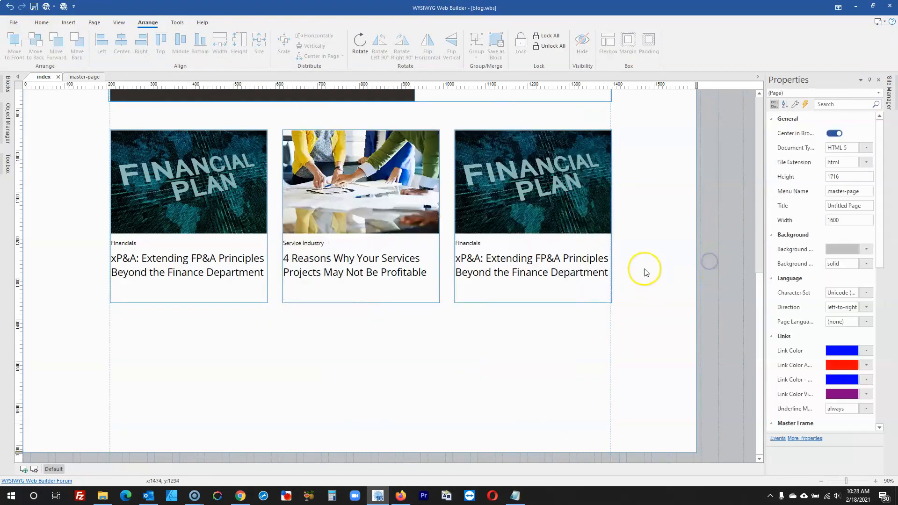
# - Replace the third card's headline with "Increasing Fulfillment Efficiency and Accuracy: Sneak Peek at the New NetSuite Pack Station in NetSuite 2021.1", cut from Notepad
pyautogui.click(399, 274)
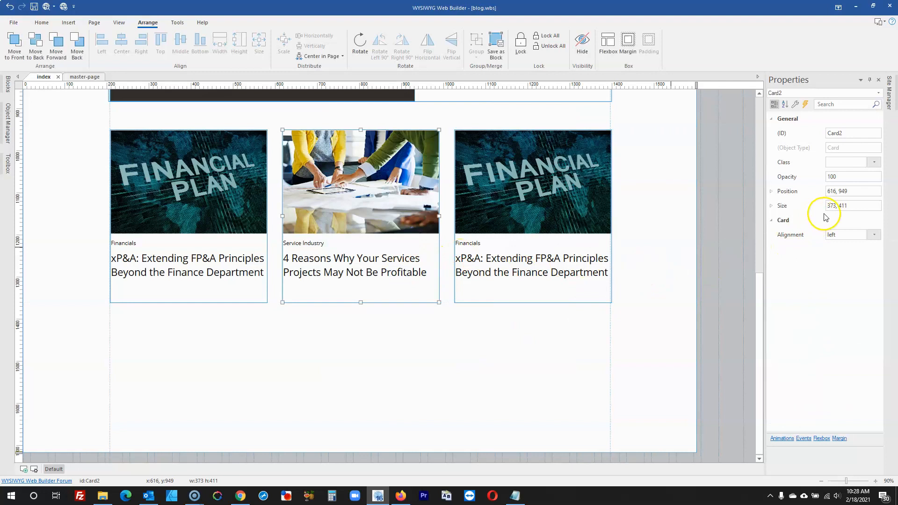
pyautogui.click(401, 496)
pyautogui.click(838, 208)
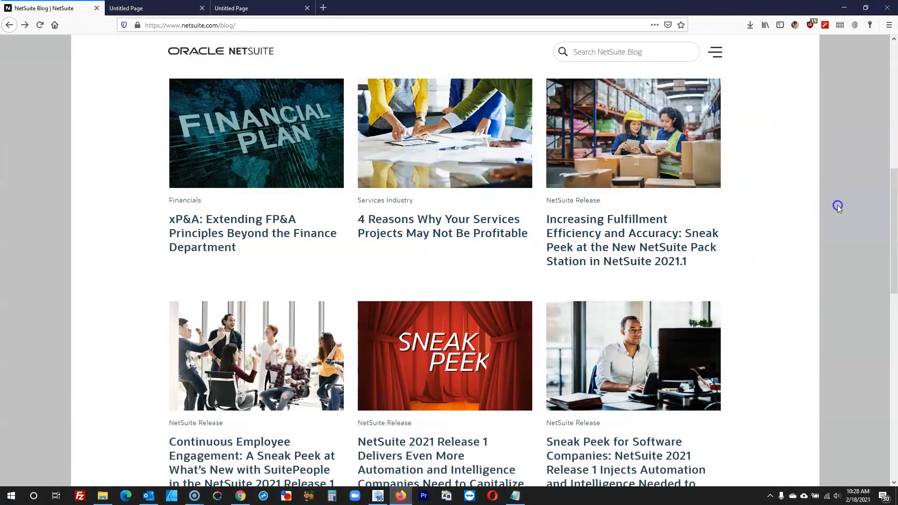
pyautogui.scroll(2, 652, 290)
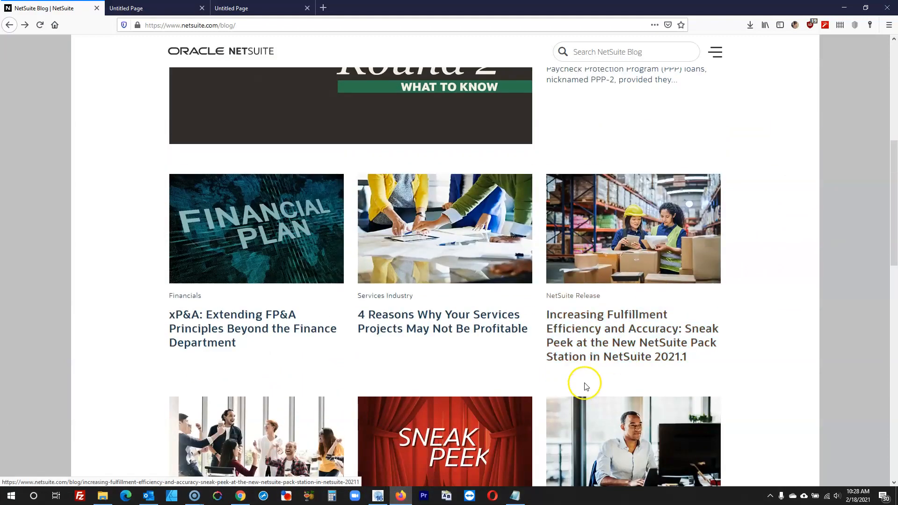
pyautogui.click(515, 496)
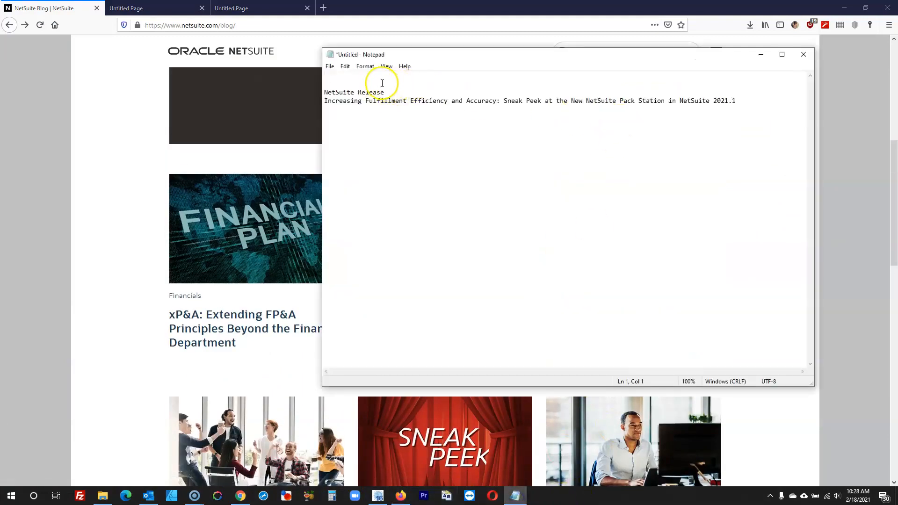
pyautogui.moveTo(369, 116); pyautogui.dragTo(323, 100)
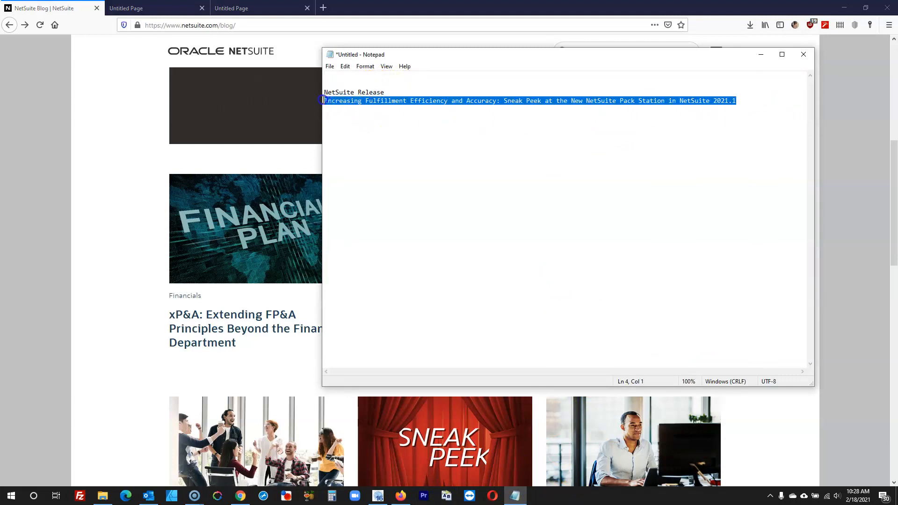
pyautogui.hotkey('ctrl', 'x')
pyautogui.click(378, 496)
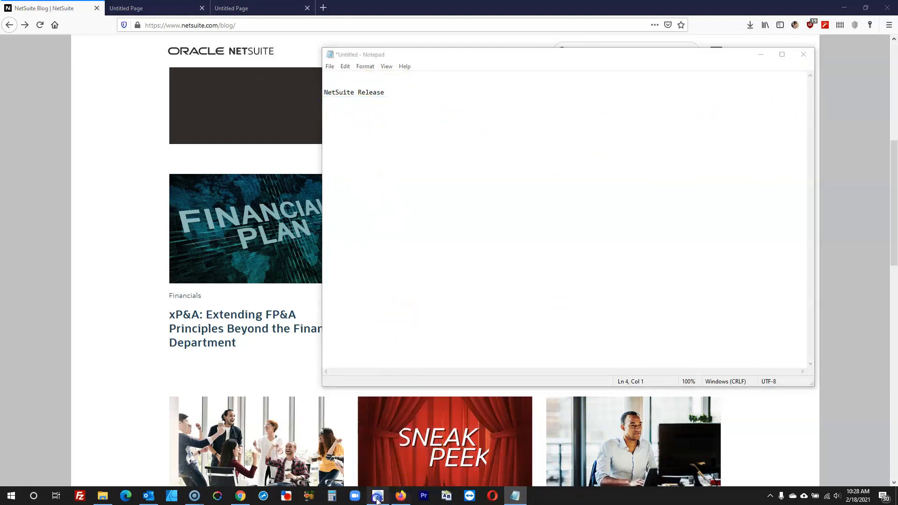
pyautogui.doubleClick(484, 298)
pyautogui.doubleClick(401, 183)
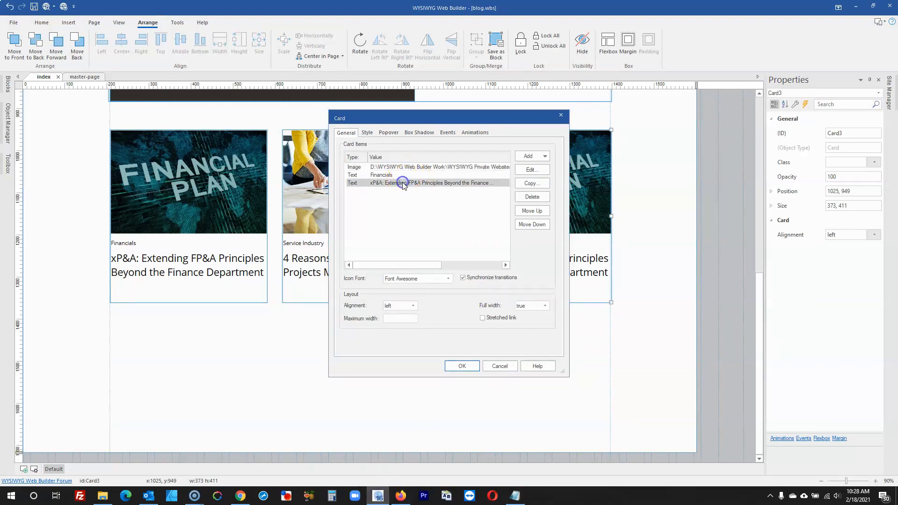
pyautogui.hotkey('ctrl', 'v')
# - Set the third card's category text to "NetSuite Release", cut from Notepad, and apply the card changes
pyautogui.click(515, 496)
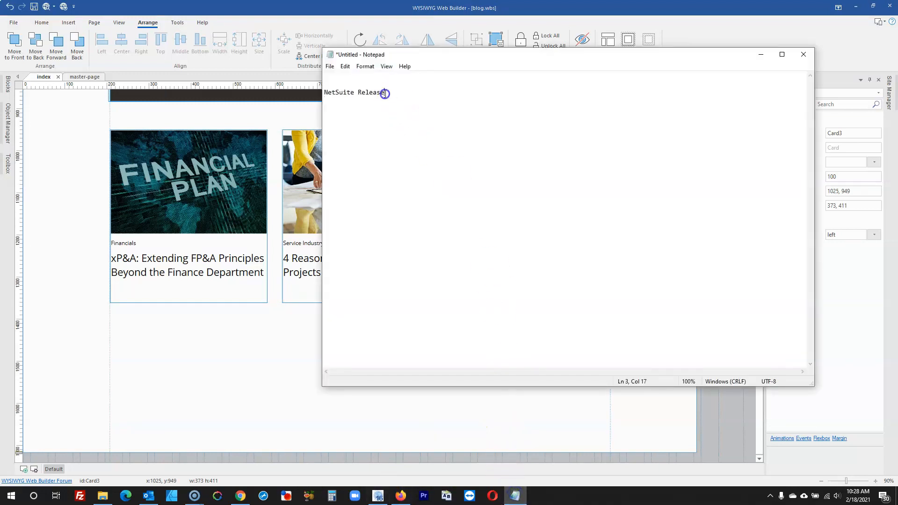
pyautogui.hotkey('ctrl', 'x')
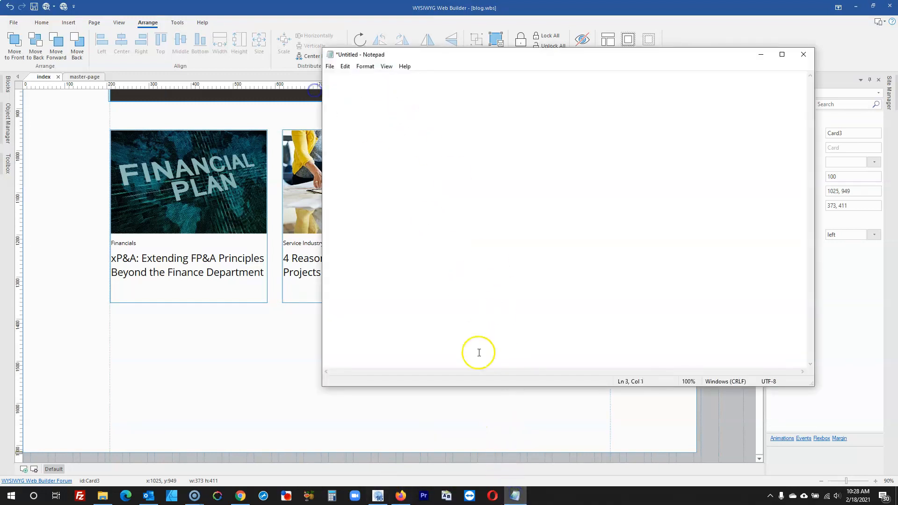
pyautogui.click(378, 496)
pyautogui.click(469, 347)
pyautogui.doubleClick(383, 176)
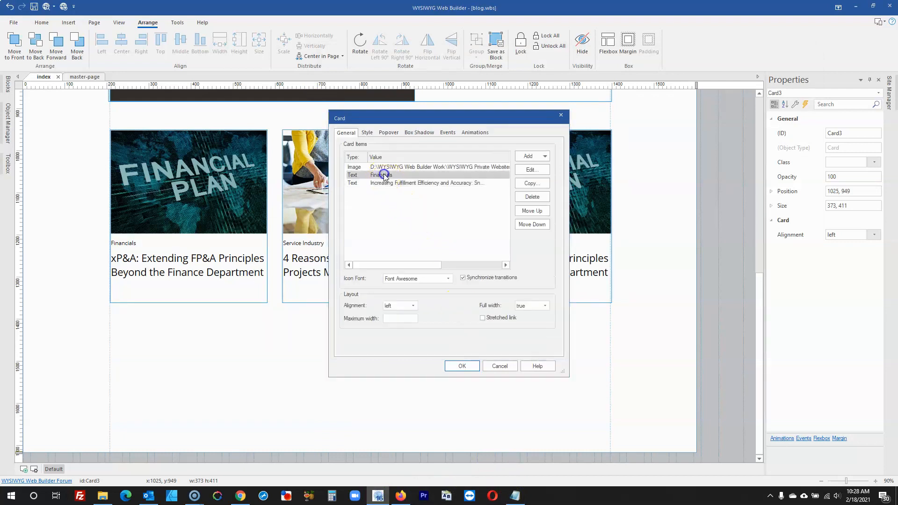
pyautogui.hotkey('ctrl', 'v')
pyautogui.click(468, 349)
pyautogui.click(463, 366)
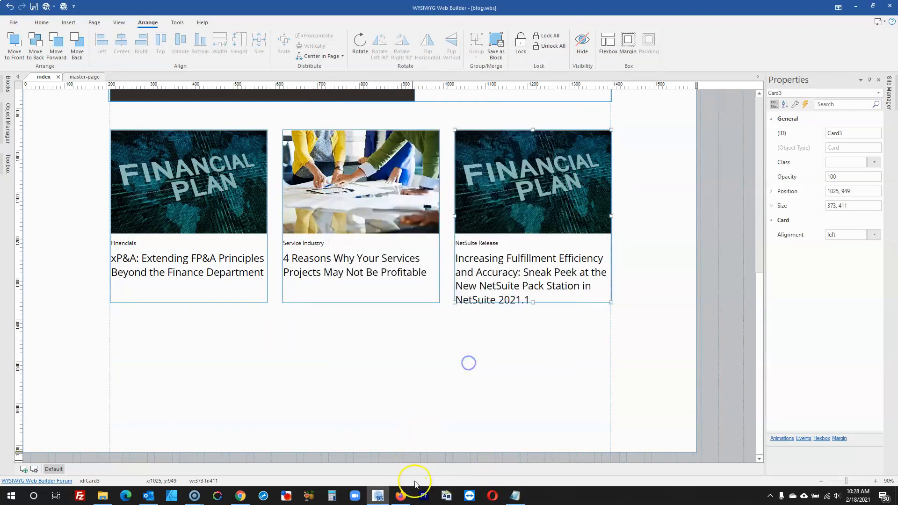
# - Replace the third card's image with the photo of two warehouse workers among cardboard boxes and apply the card changes
pyautogui.click(401, 495)
pyautogui.click(401, 497)
pyautogui.doubleClick(563, 155)
pyautogui.click(532, 172)
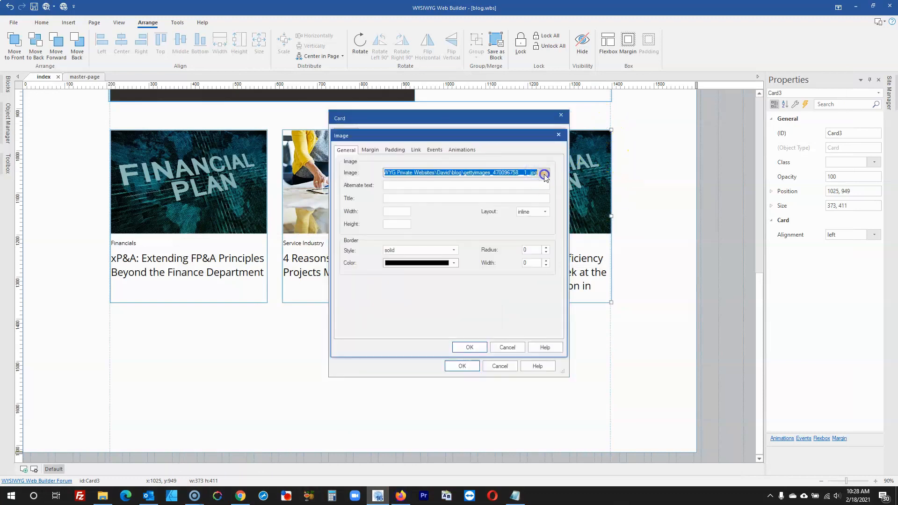
pyautogui.click(545, 175)
pyautogui.scroll(-5, 503, 253)
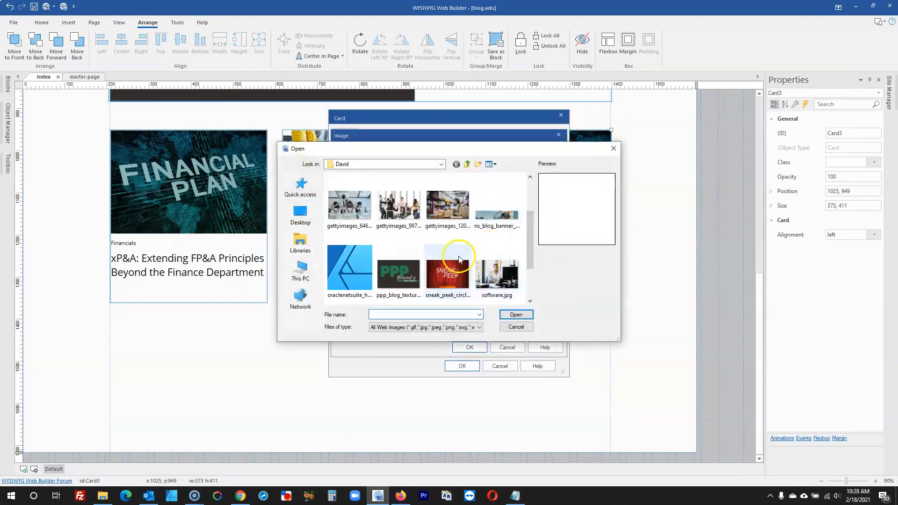
pyautogui.doubleClick(448, 204)
pyautogui.click(469, 347)
pyautogui.click(462, 366)
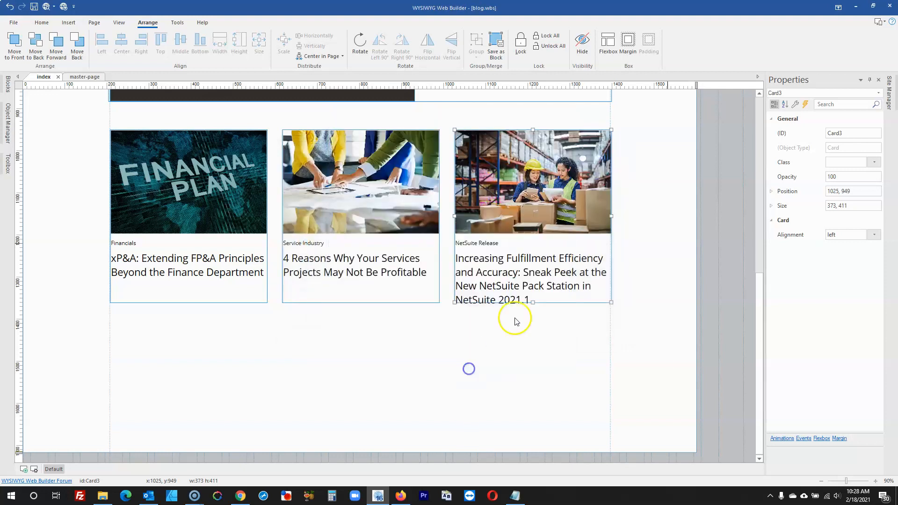
# - Preview the index page in the browser and review the row of three post cards below the featured article
pyautogui.click(725, 210)
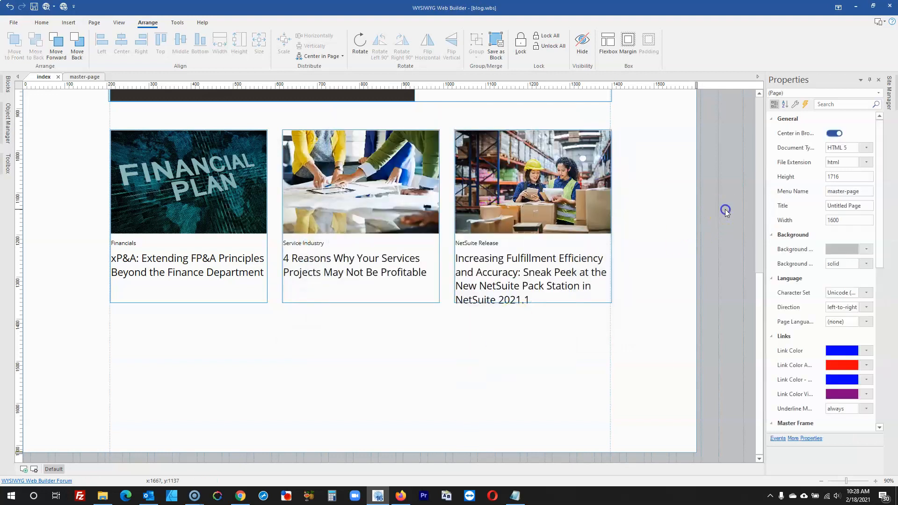
pyautogui.click(44, 8)
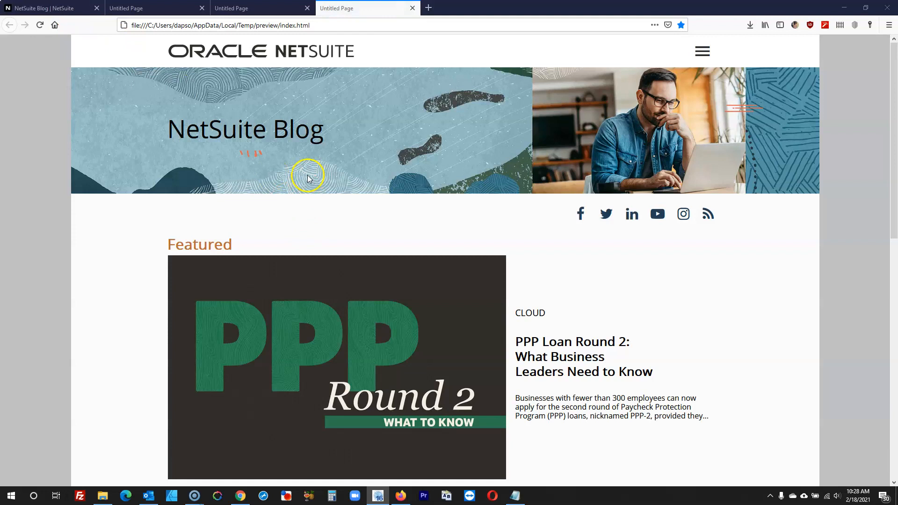
pyautogui.scroll(-7, 307, 178)
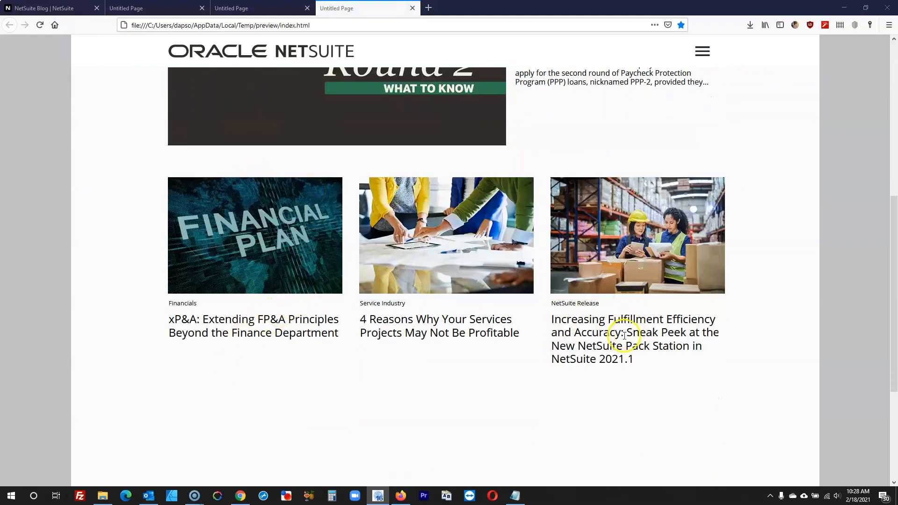
pyautogui.scroll(7, 567, 305)
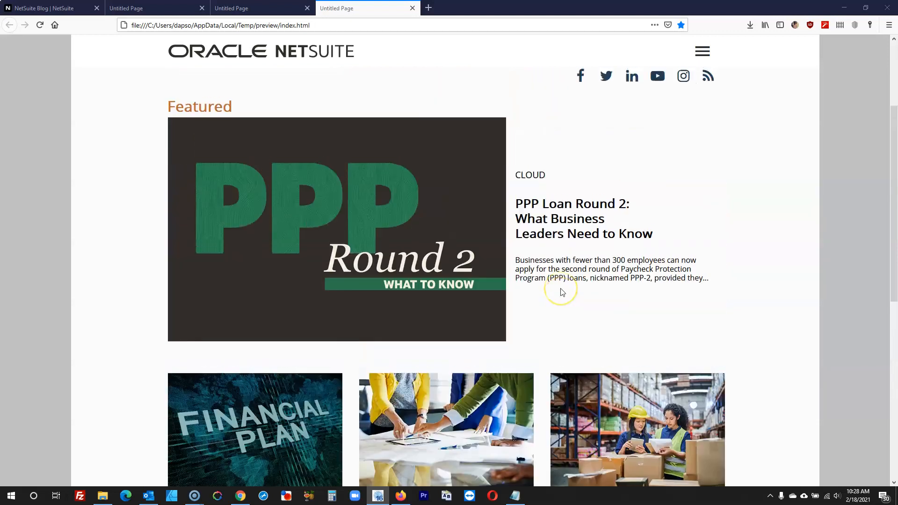
pyautogui.scroll(-6, 562, 292)
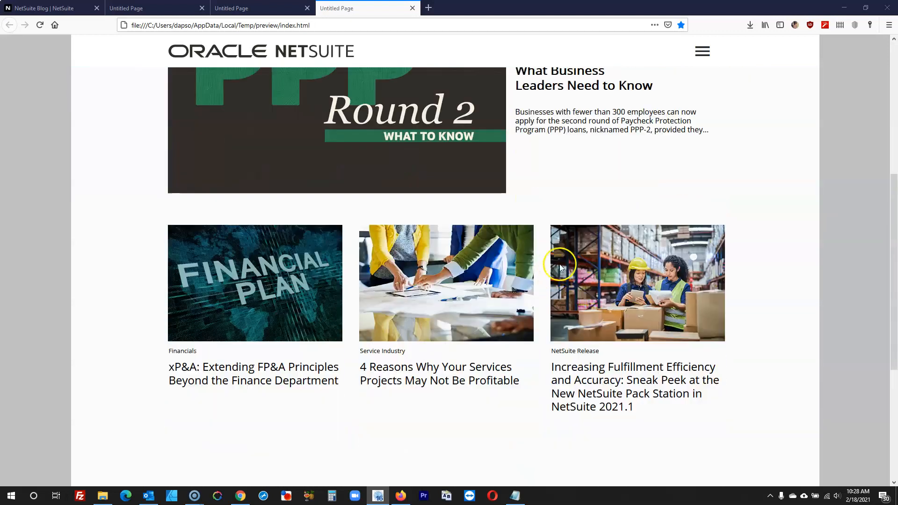
# - Test opening and closing the hamburger navigation menu in the preview, including how it behaves while the page scrolls
pyautogui.click(703, 53)
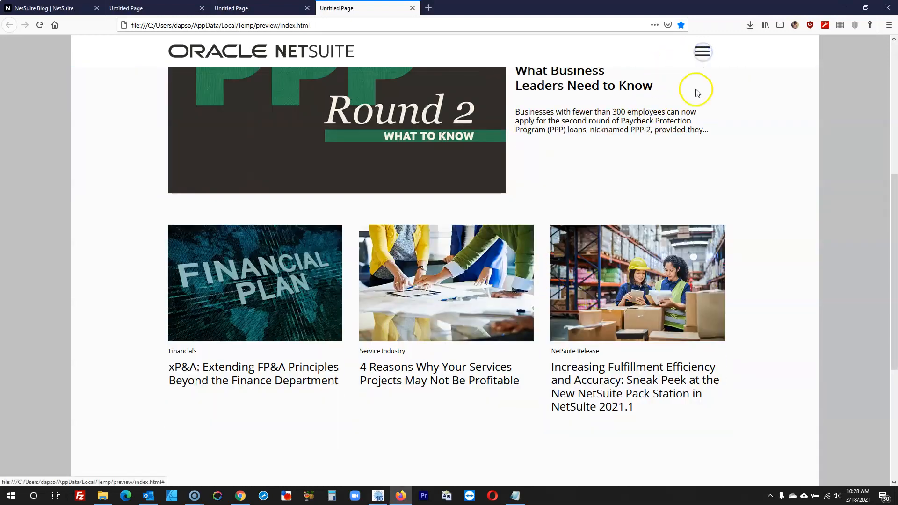
pyautogui.scroll(6, 697, 92)
pyautogui.click(694, 50)
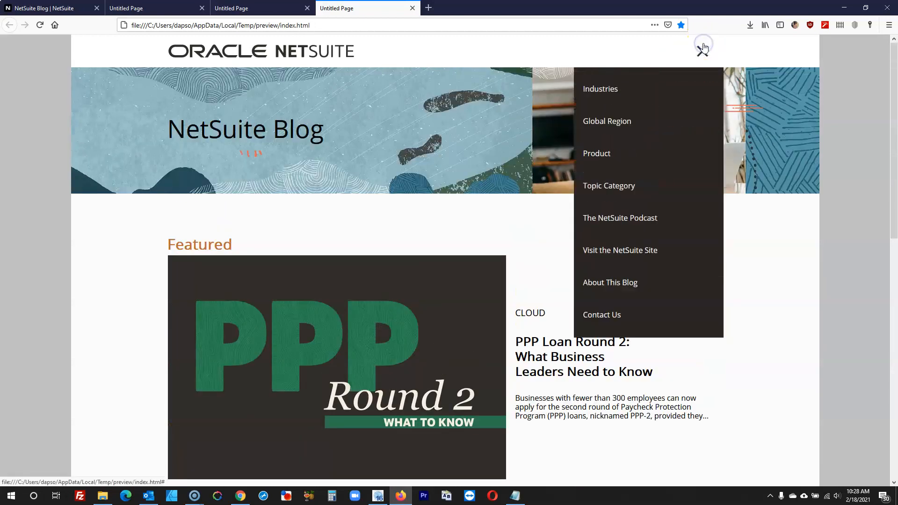
pyautogui.scroll(-8, 551, 224)
pyautogui.scroll(8, 527, 242)
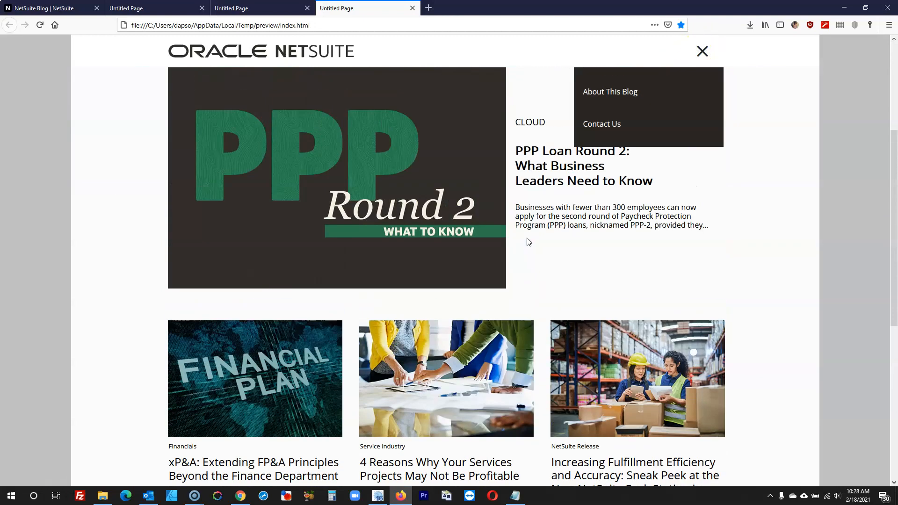
pyautogui.click(702, 51)
pyautogui.click(702, 50)
pyautogui.scroll(-3, 518, 181)
pyautogui.scroll(3, 519, 176)
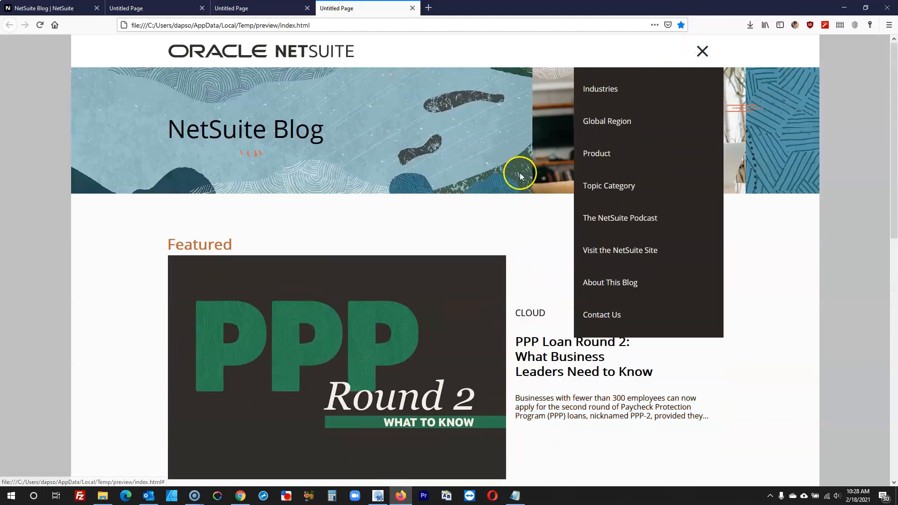
pyautogui.click(701, 53)
pyautogui.click(702, 52)
pyautogui.scroll(-3, 571, 195)
pyautogui.scroll(3, 573, 194)
pyautogui.click(702, 52)
pyautogui.click(702, 53)
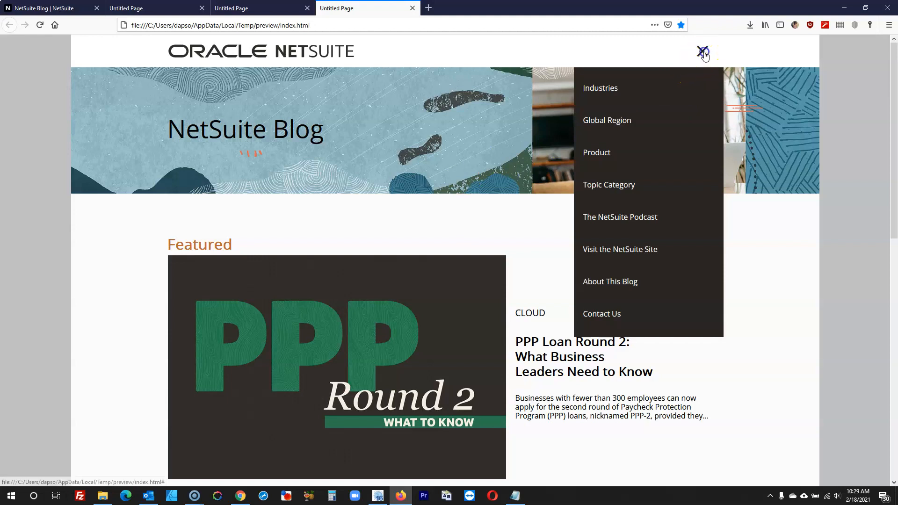
pyautogui.click(701, 51)
# - On the master page in WYSIWYG Web Builder, draw a layer about 871 by 216 px and place it at 0, 70 under the header
pyautogui.click(377, 495)
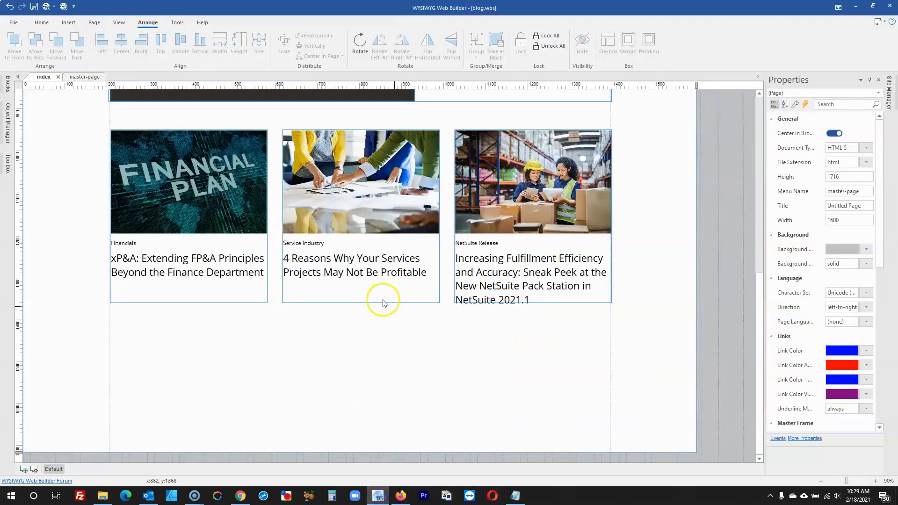
pyautogui.click(91, 79)
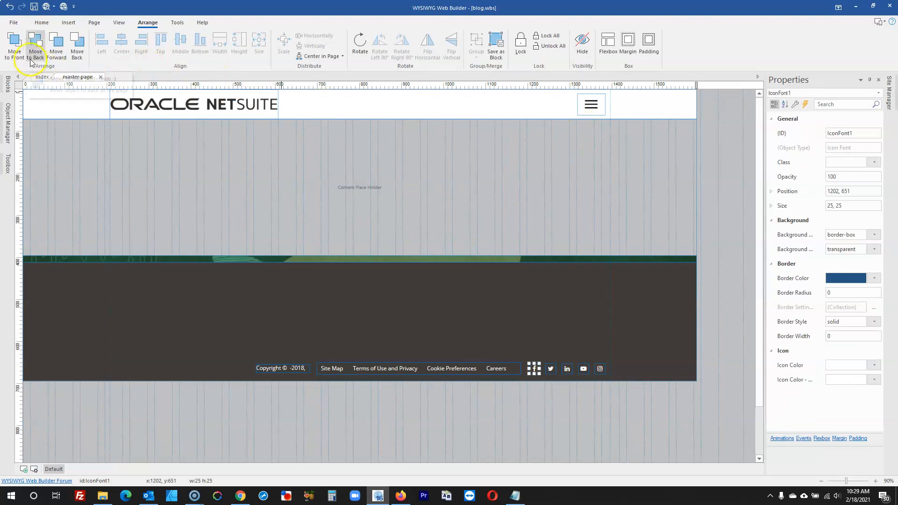
pyautogui.click(7, 179)
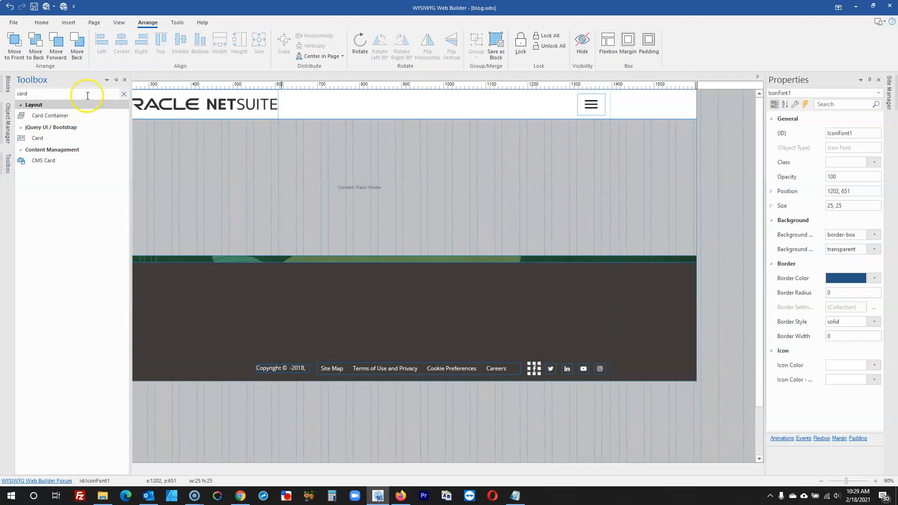
pyautogui.click(107, 105)
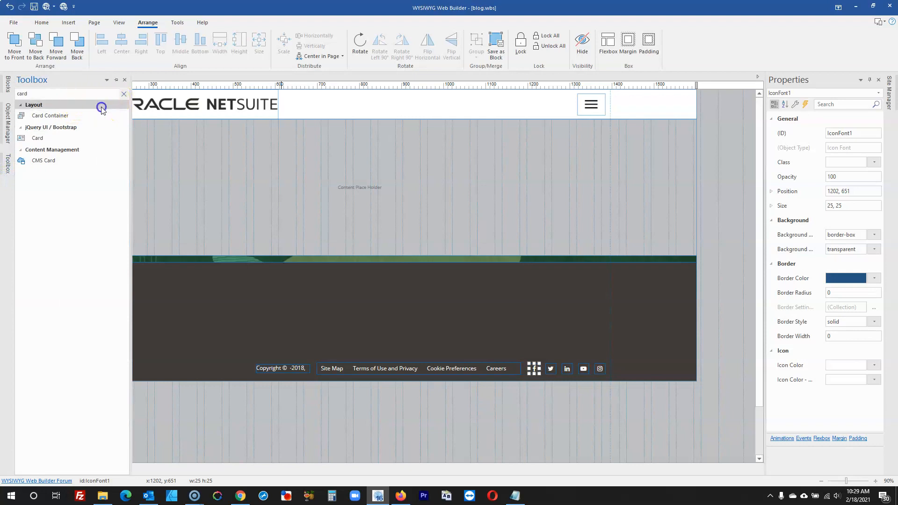
pyautogui.click(123, 95)
pyautogui.write('lay')
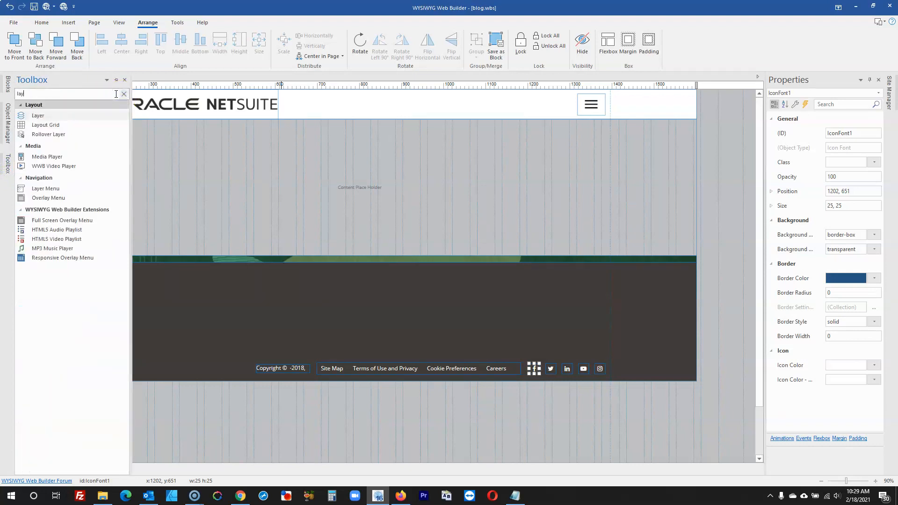
pyautogui.click(77, 115)
pyautogui.moveTo(179, 144)
pyautogui.mouseDown()
pyautogui.moveTo(493, 228)
pyautogui.moveTo(545, 233)
pyautogui.mouseUp()
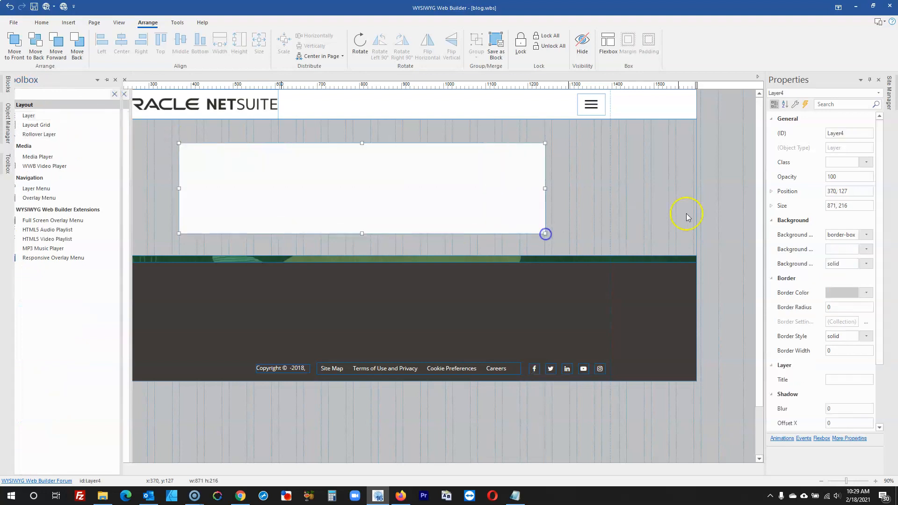
pyautogui.click(724, 193)
pyautogui.moveTo(433, 188); pyautogui.dragTo(290, 175)
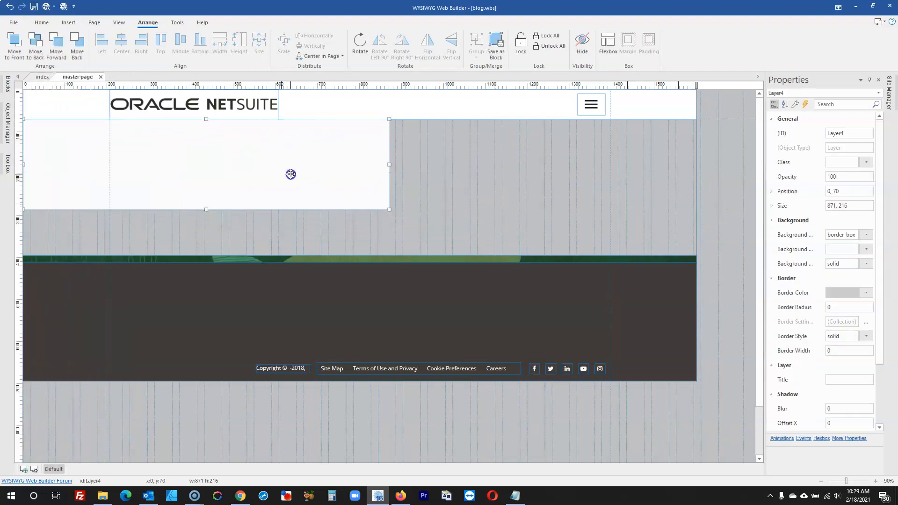
# - Make the hidden navigation layer visible on the master page
pyautogui.click(7, 139)
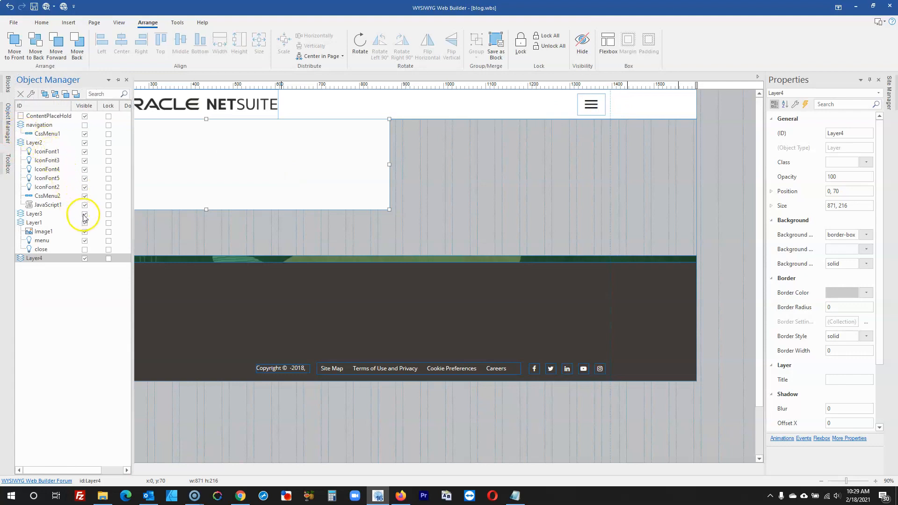
pyautogui.click(85, 126)
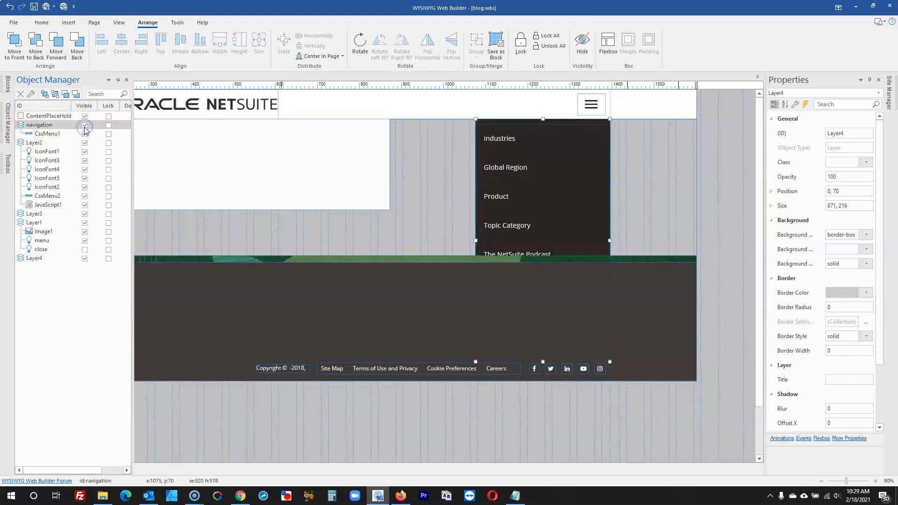
pyautogui.click(701, 264)
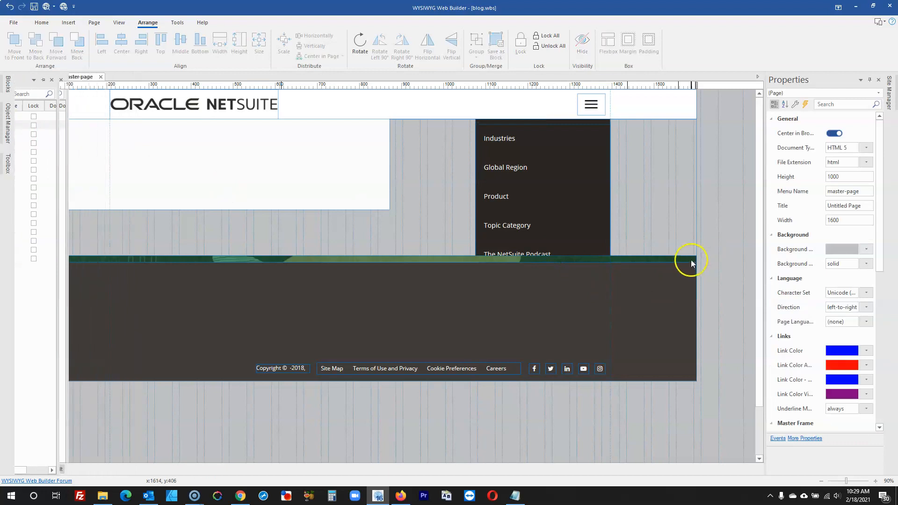
# - Move both footer layers down below the navigation menu and stretch the content placeholder down to them, about 622 px high
pyautogui.click(691, 260)
pyautogui.moveTo(688, 276); pyautogui.dragTo(661, 388)
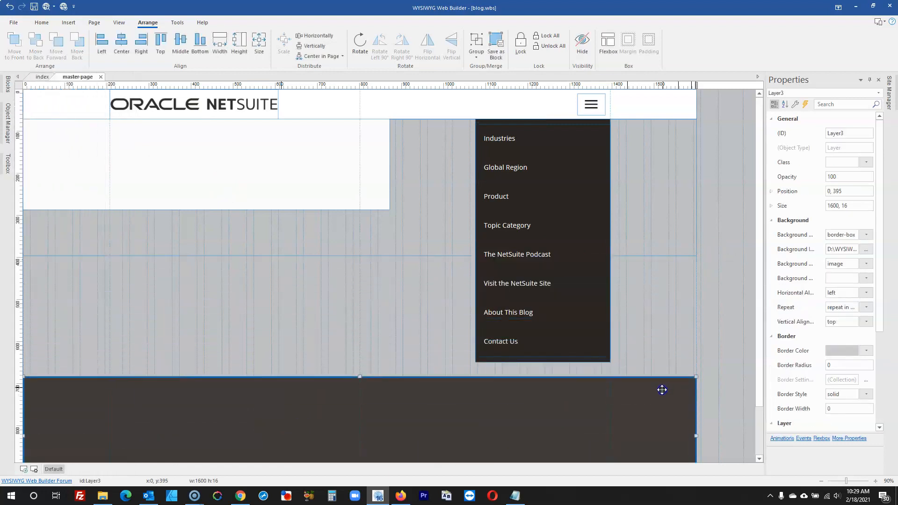
pyautogui.click(639, 235)
pyautogui.click(397, 251)
pyautogui.moveTo(358, 255); pyautogui.dragTo(349, 380)
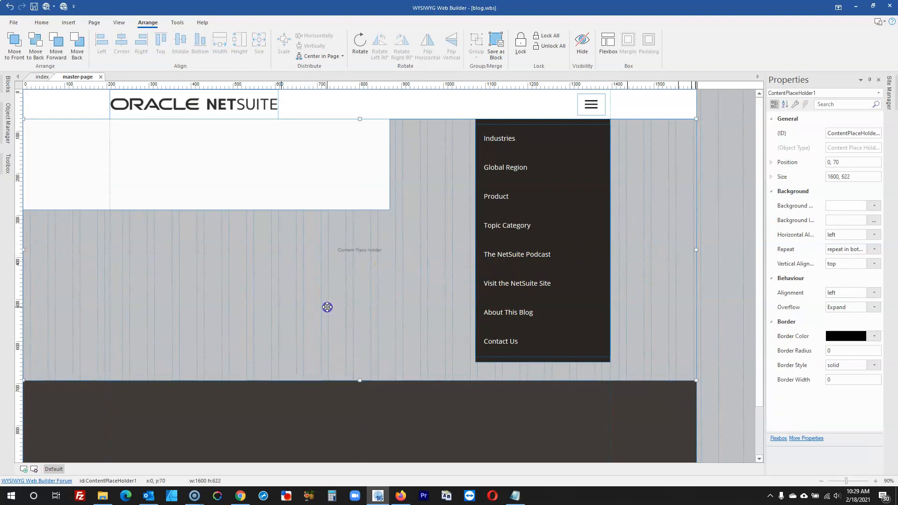
# - Move the new layer to the page origin at 0, 0 and enlarge it to 1600 by 648 px
pyautogui.click(354, 153)
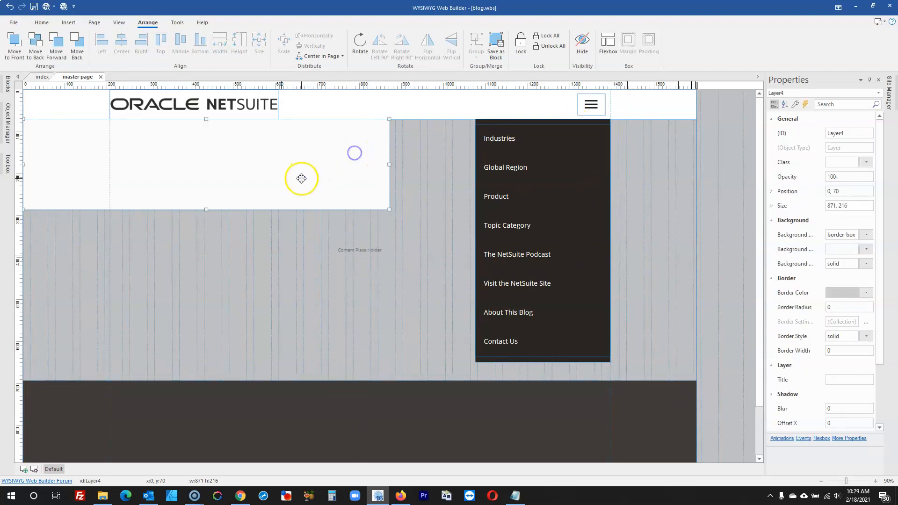
pyautogui.moveTo(301, 179); pyautogui.dragTo(269, 135)
pyautogui.moveTo(206, 180); pyautogui.dragTo(207, 363)
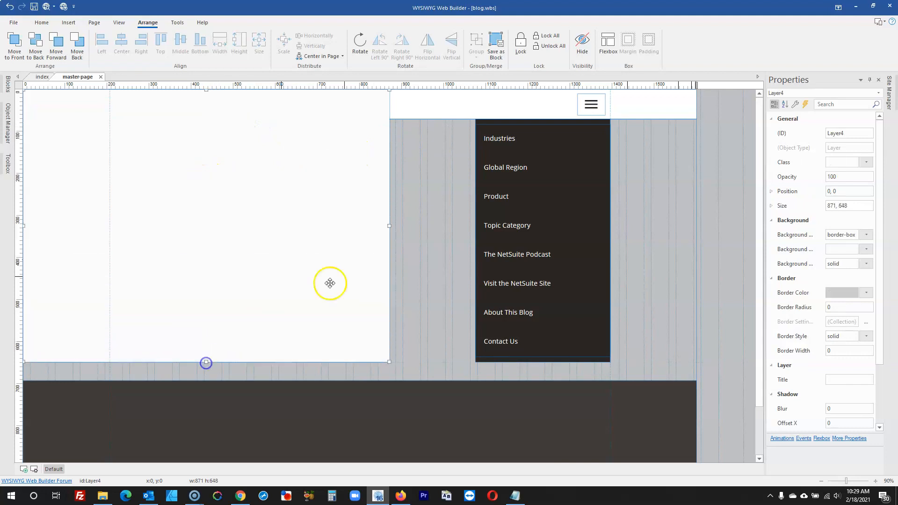
pyautogui.moveTo(390, 226); pyautogui.dragTo(697, 202)
# - Move the new full-width layer back in the stacking order so it lies behind the header
pyautogui.rightClick(684, 213)
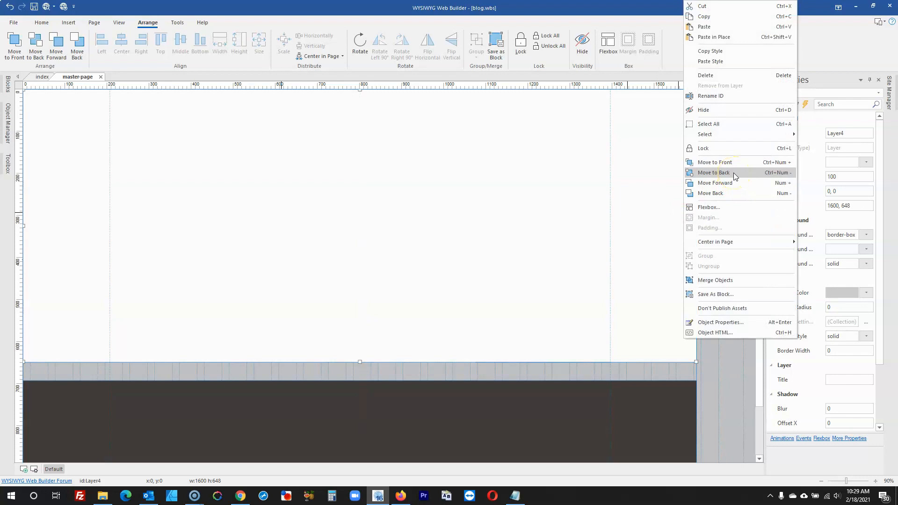
pyautogui.click(726, 193)
pyautogui.click(718, 200)
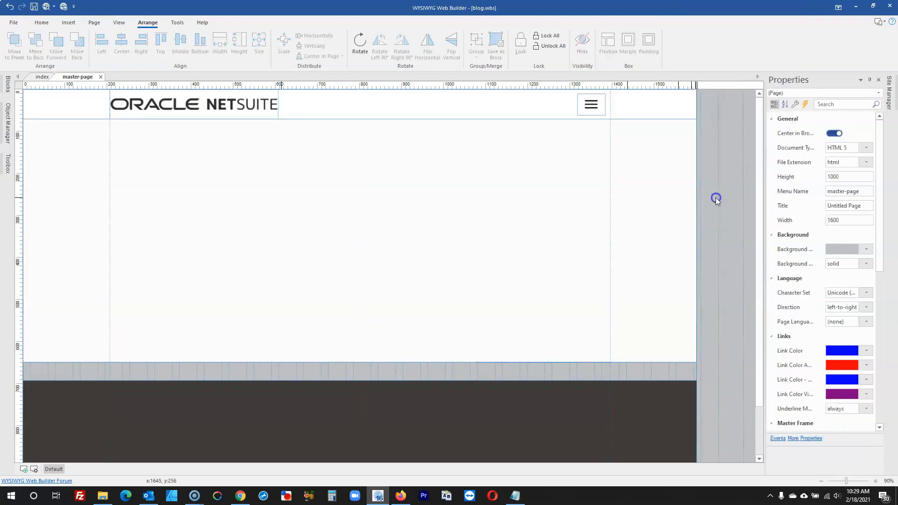
# - Move the full-width layer down the master page to 0, 184 so the top of the navigation menu is uncovered
pyautogui.click(672, 201)
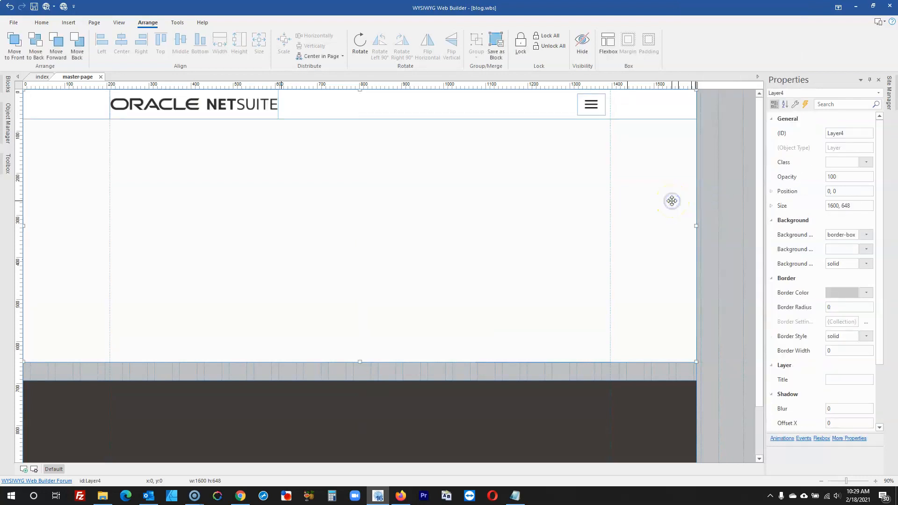
pyautogui.click(697, 195)
pyautogui.click(618, 180)
pyautogui.moveTo(672, 187); pyautogui.dragTo(615, 275)
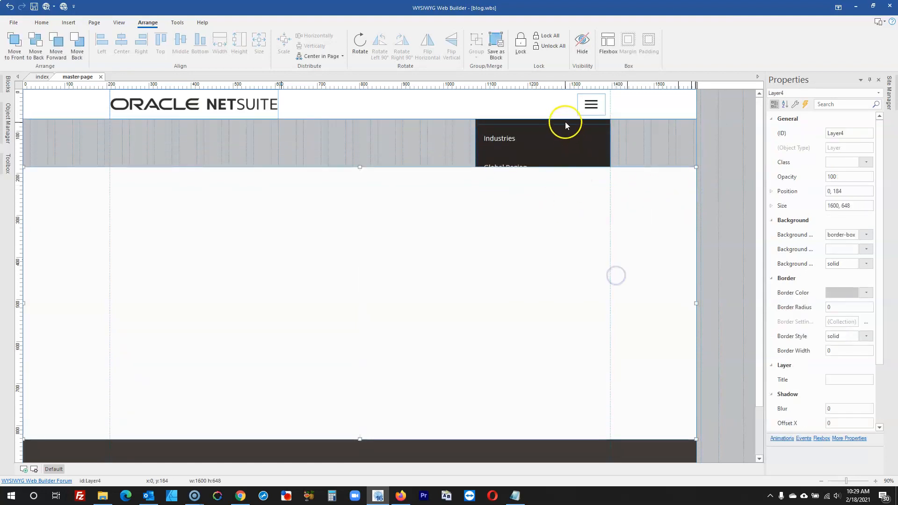
# - Nest the dark navigation menu layer inside the full-width layer, returning the full-width layer to 0, 0 and placing the menu at 1075, 70
pyautogui.moveTo(565, 120); pyautogui.dragTo(560, 180)
pyautogui.moveTo(623, 187); pyautogui.dragTo(604, 88)
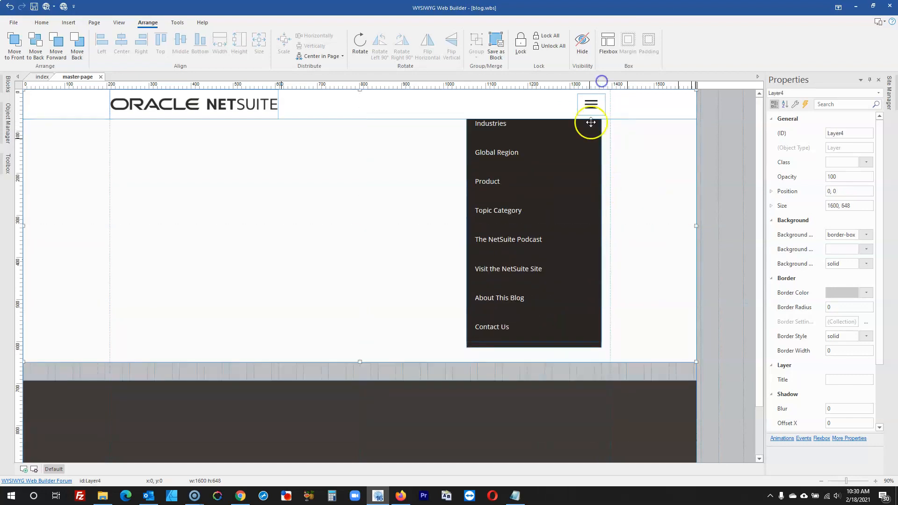
pyautogui.moveTo(490, 349); pyautogui.dragTo(488, 360)
pyautogui.moveTo(490, 359); pyautogui.dragTo(496, 358)
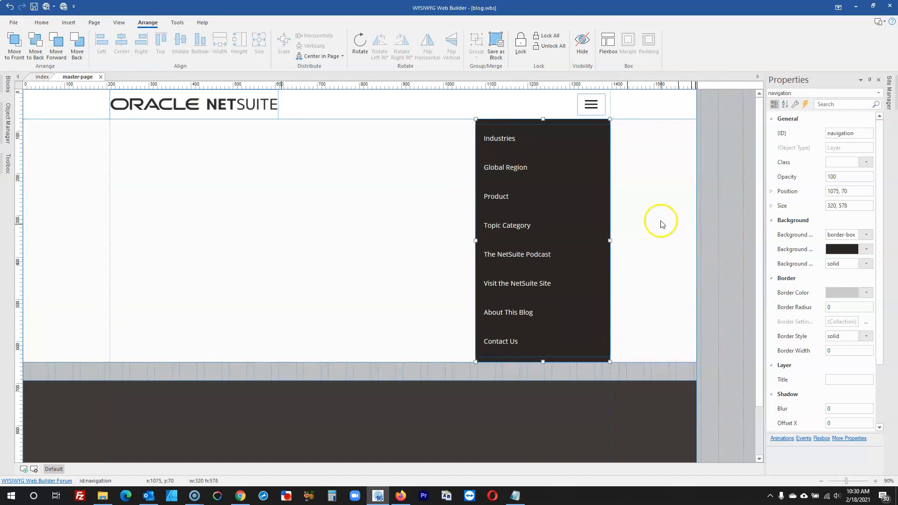
# - Rename the dark menu layer as nav and the full-width layer containing it as navigation
pyautogui.click(664, 180)
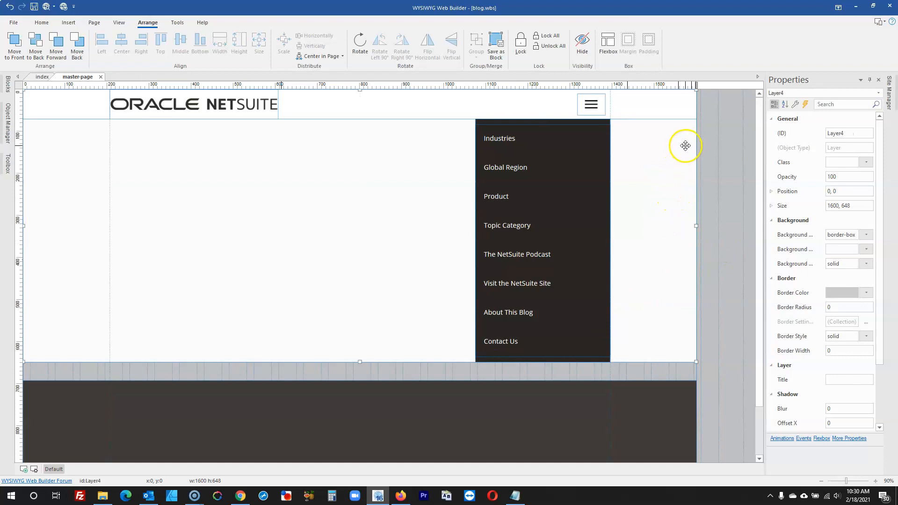
pyautogui.click(863, 135)
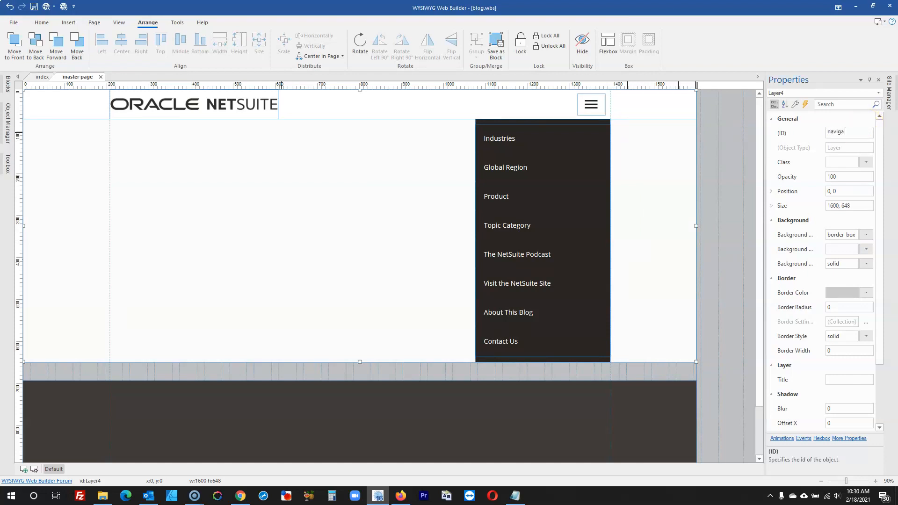
pyautogui.click(735, 155)
pyautogui.click(607, 124)
pyautogui.click(862, 134)
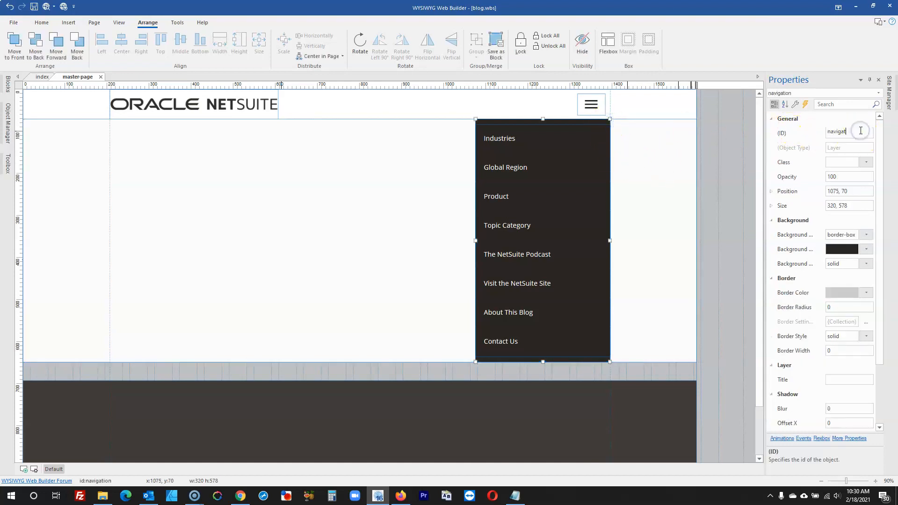
pyautogui.click(708, 187)
# - Set the full-width navigation layer's background to transparent
pyautogui.doubleClick(674, 182)
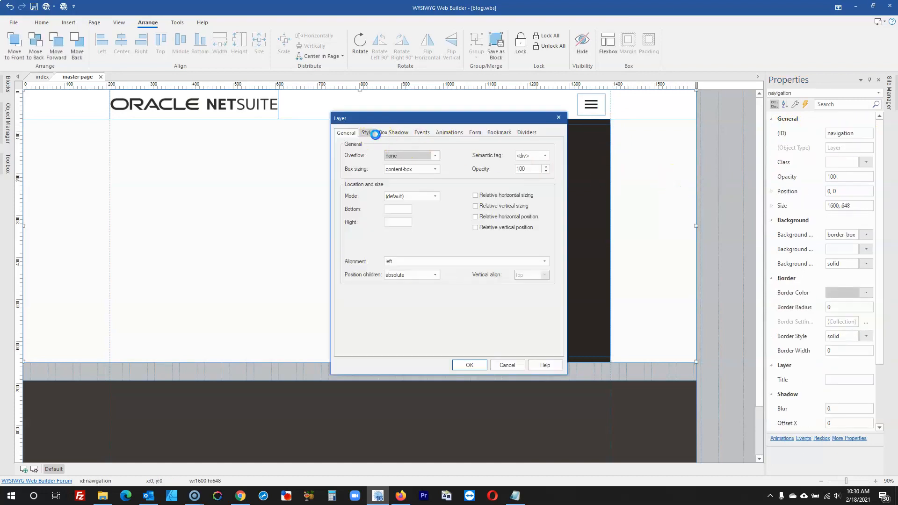
pyautogui.click(367, 133)
pyautogui.click(397, 183)
pyautogui.click(396, 193)
pyautogui.click(469, 365)
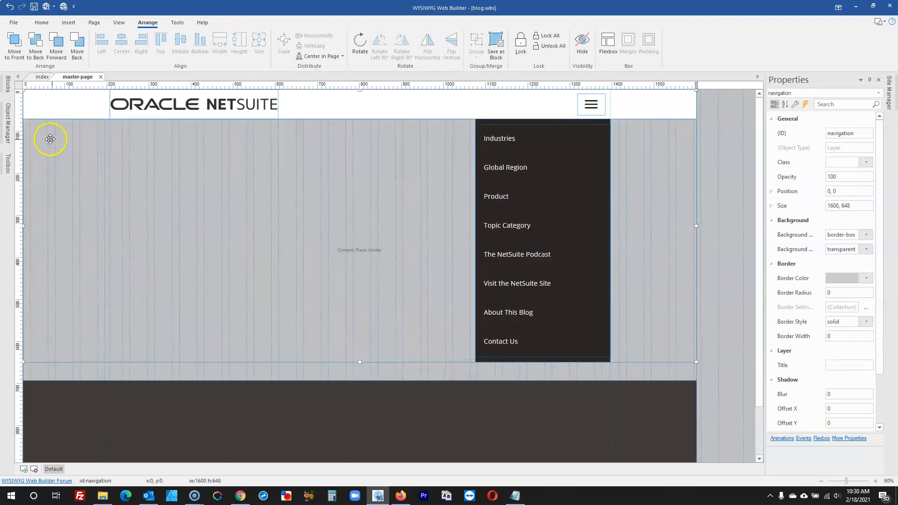
# - Hide the full-width navigation layer together with the menu nested in it
pyautogui.click(7, 126)
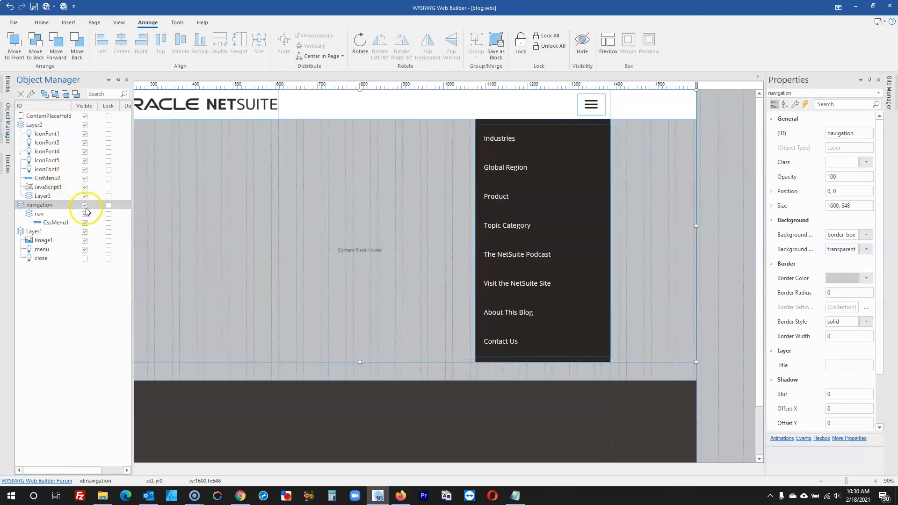
pyautogui.click(85, 206)
pyautogui.click(725, 164)
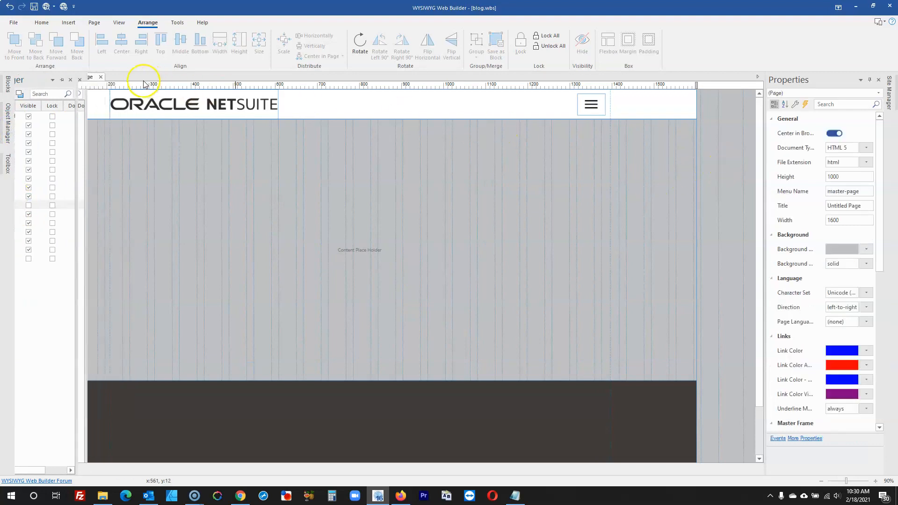
# - Preview the index page in the browser and test opening and closing the navigation menu while scrolling
pyautogui.click(42, 78)
pyautogui.click(46, 6)
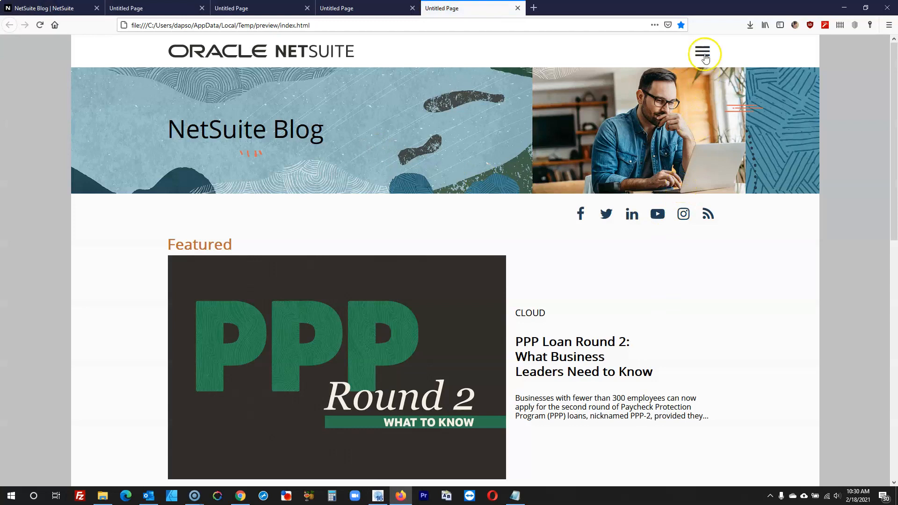
pyautogui.click(705, 58)
pyautogui.scroll(-4, 491, 234)
pyautogui.scroll(4, 491, 235)
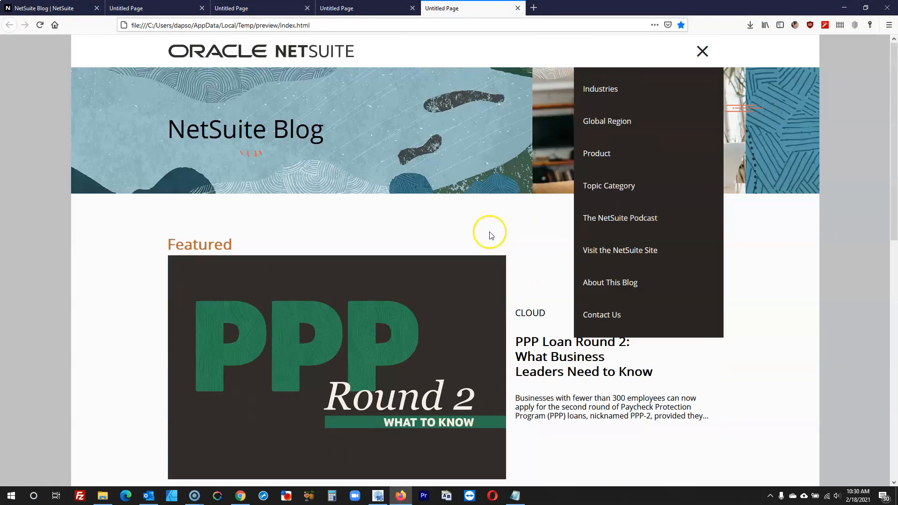
pyautogui.scroll(-5, 486, 233)
pyautogui.scroll(5, 484, 231)
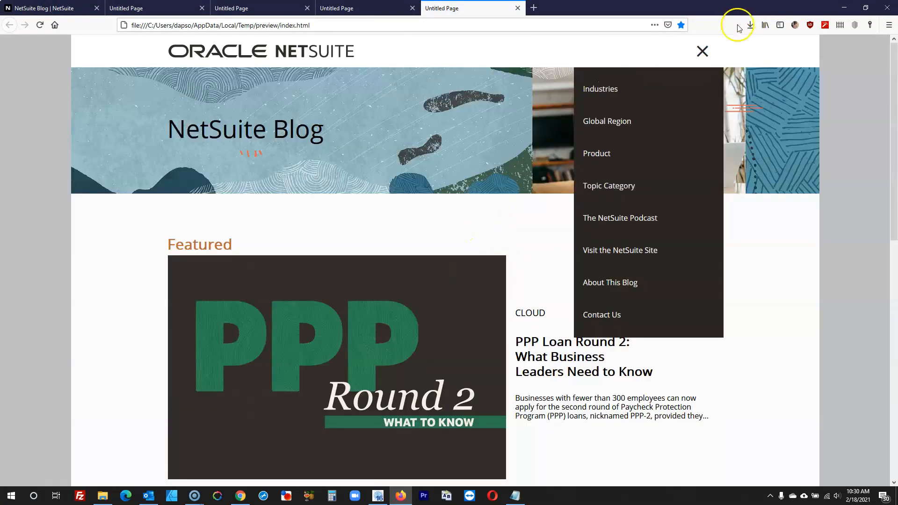
pyautogui.click(702, 51)
pyautogui.click(702, 51)
pyautogui.click(844, 8)
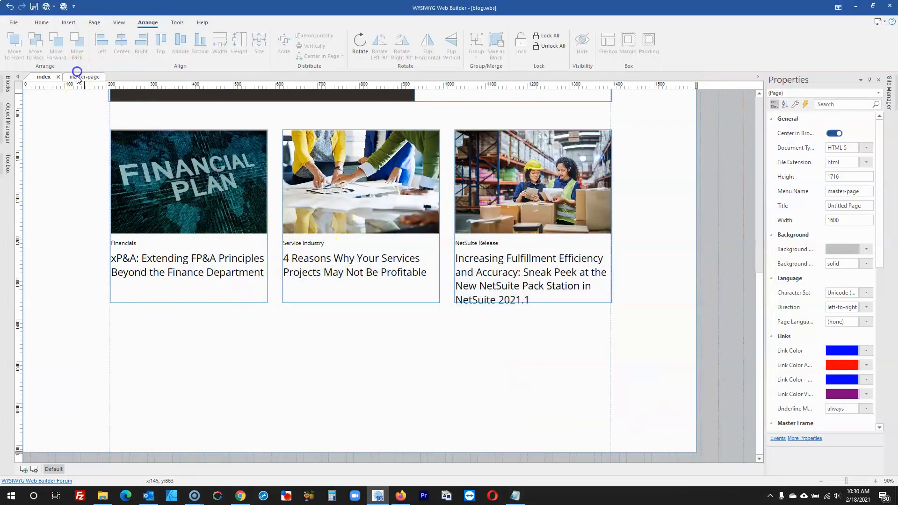
# - Change the target of the menu icon's onclick show-with-effect event from nav to navigation on the master page
pyautogui.click(77, 76)
pyautogui.click(591, 105)
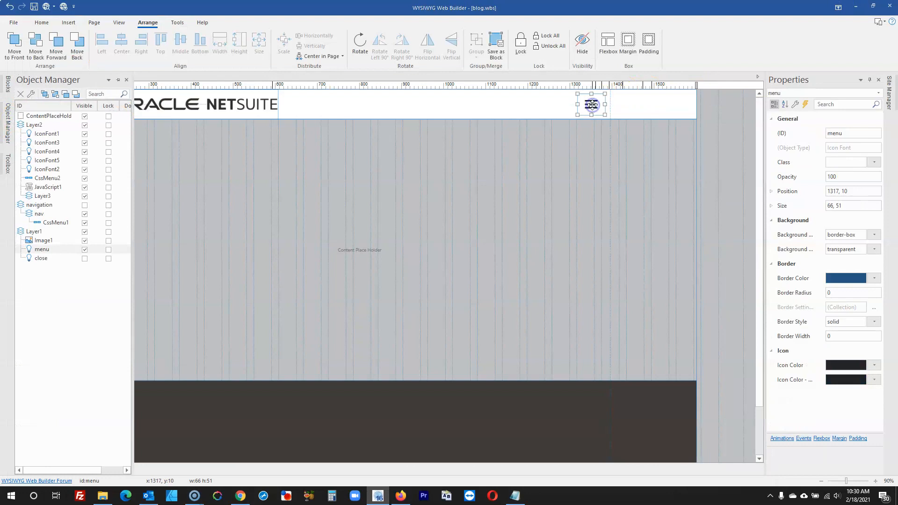
pyautogui.doubleClick(591, 104)
pyautogui.click(376, 147)
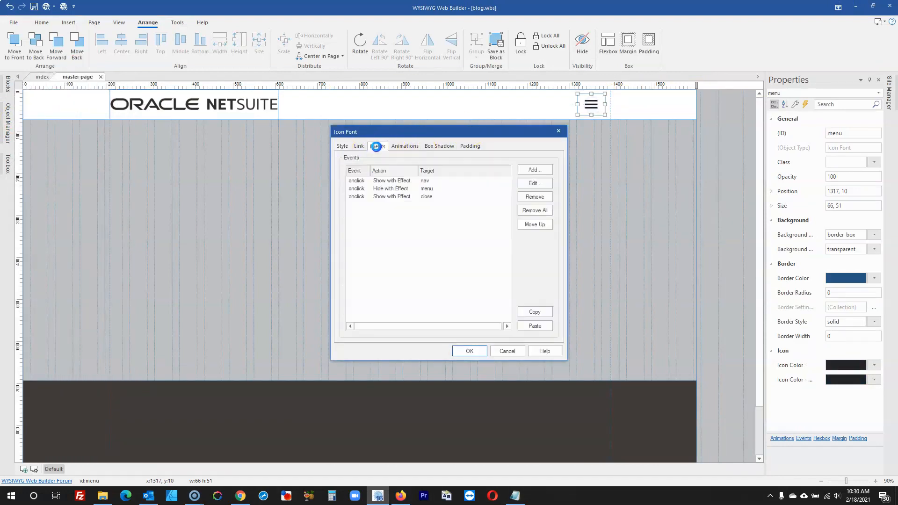
pyautogui.doubleClick(412, 181)
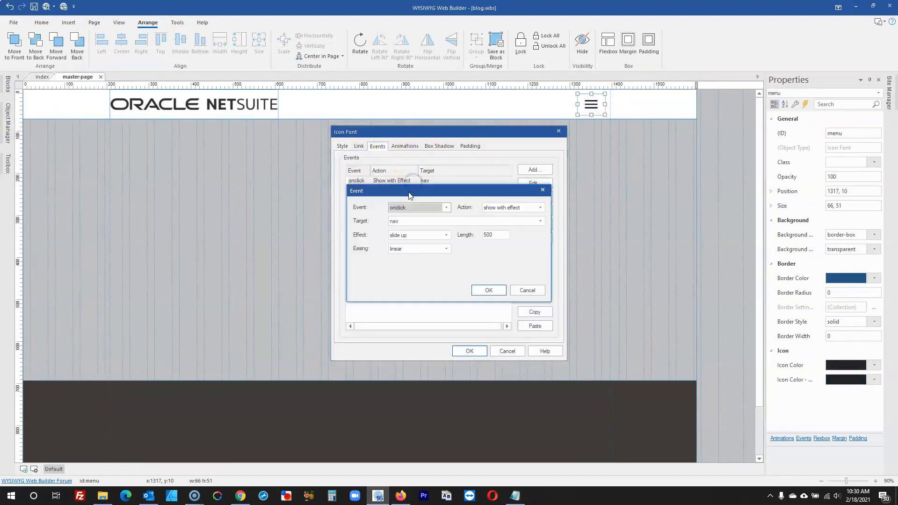
pyautogui.click(413, 222)
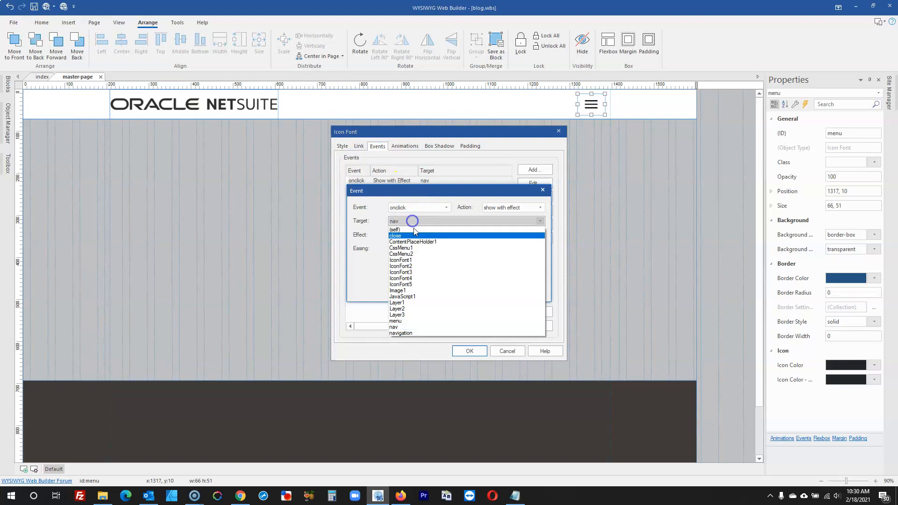
pyautogui.click(410, 333)
pyautogui.click(488, 290)
pyautogui.click(469, 351)
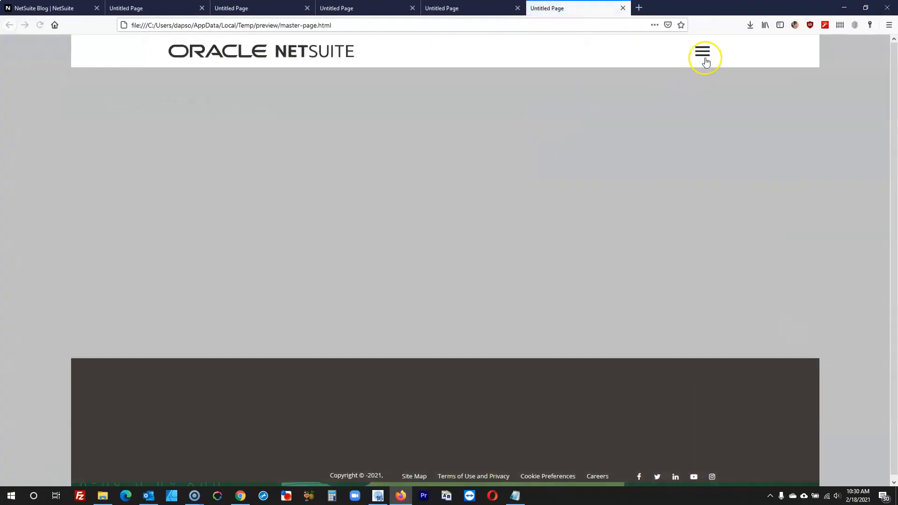
# - Test the menu icon in the master page's browser preview and return to editing the master page
pyautogui.click(702, 52)
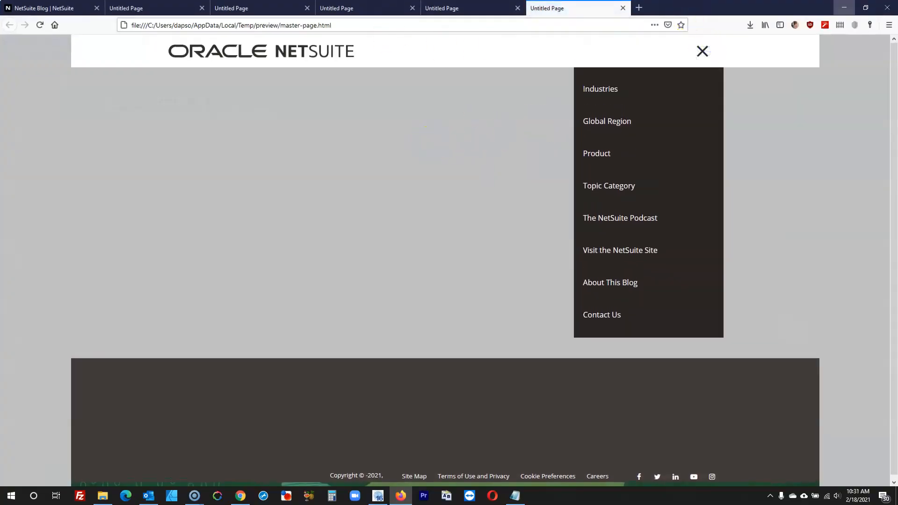
pyautogui.click(845, 7)
pyautogui.click(42, 77)
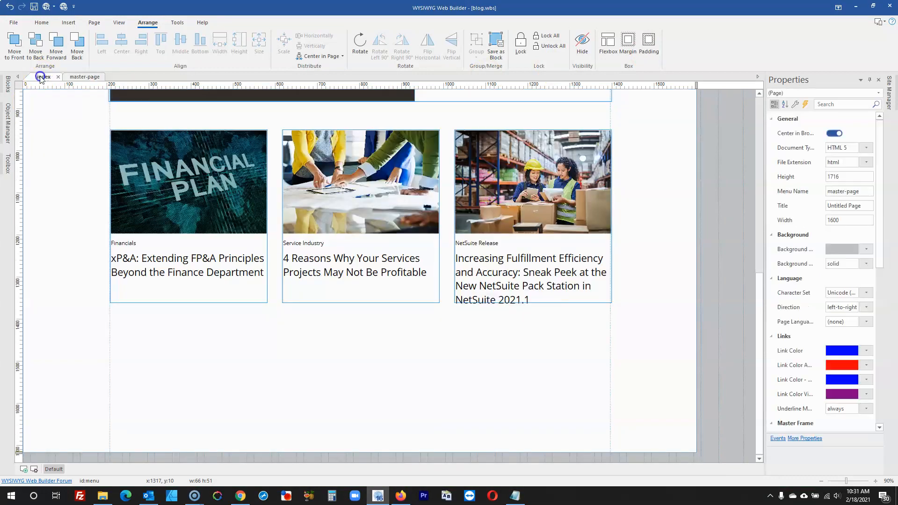
pyautogui.click(83, 77)
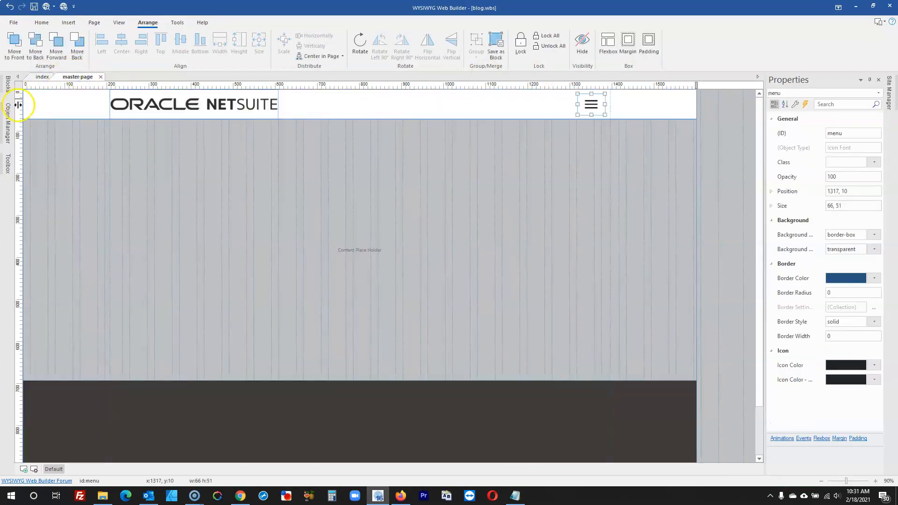
# - Unhide the navigation layer, make it a docking layer centered horizontally, and hide it again
pyautogui.click(8, 122)
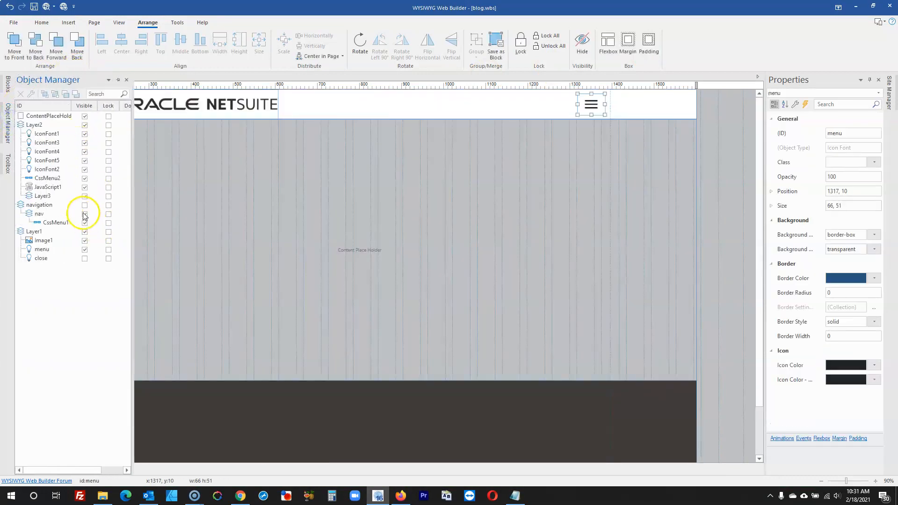
pyautogui.click(85, 205)
pyautogui.doubleClick(284, 180)
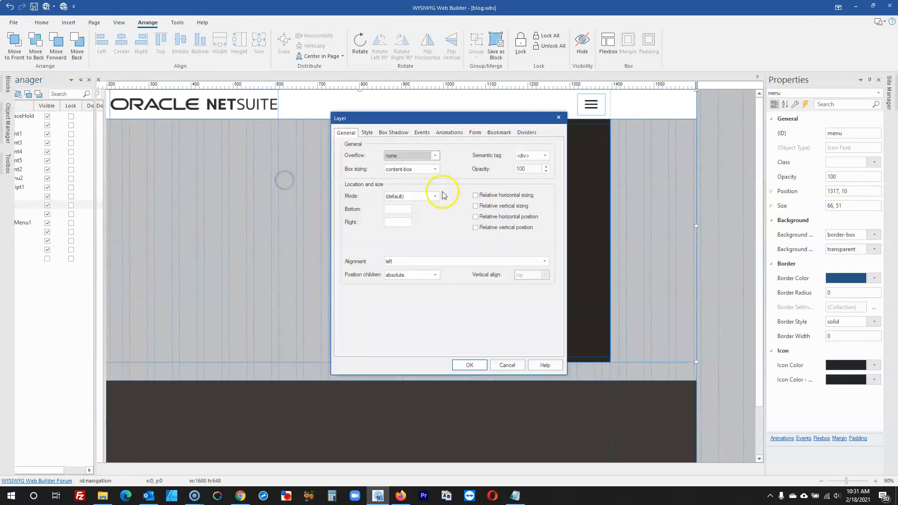
pyautogui.click(412, 196)
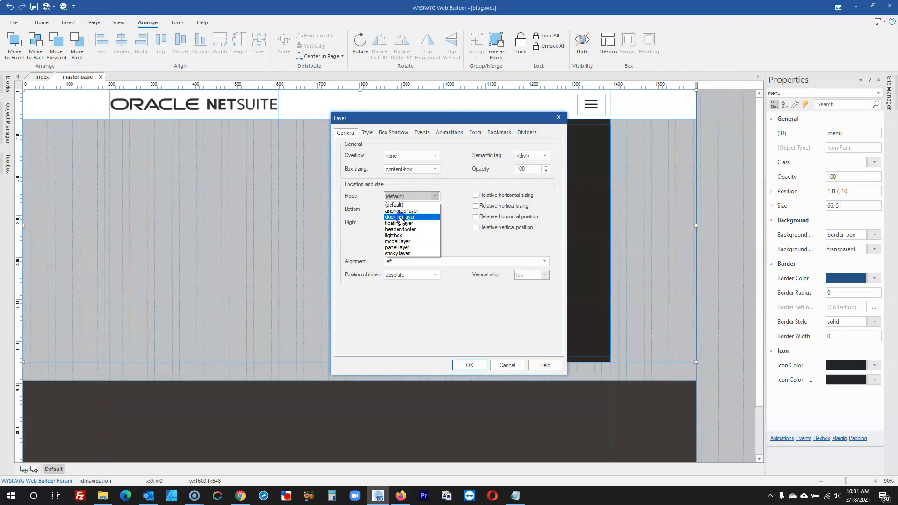
pyautogui.click(400, 218)
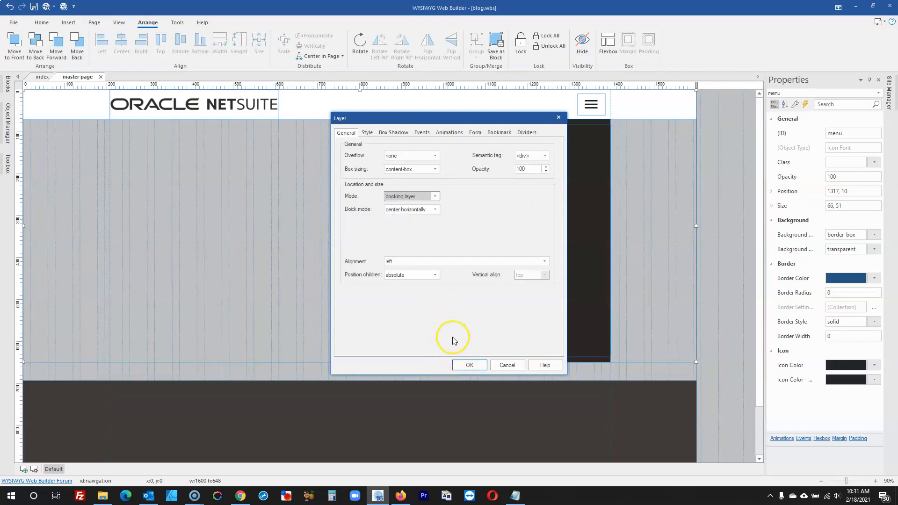
pyautogui.click(470, 366)
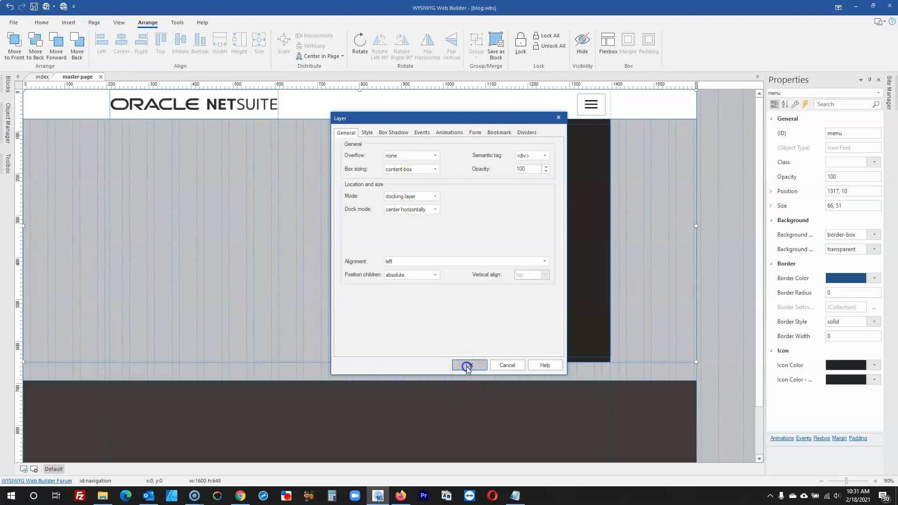
pyautogui.moveTo(7, 124)
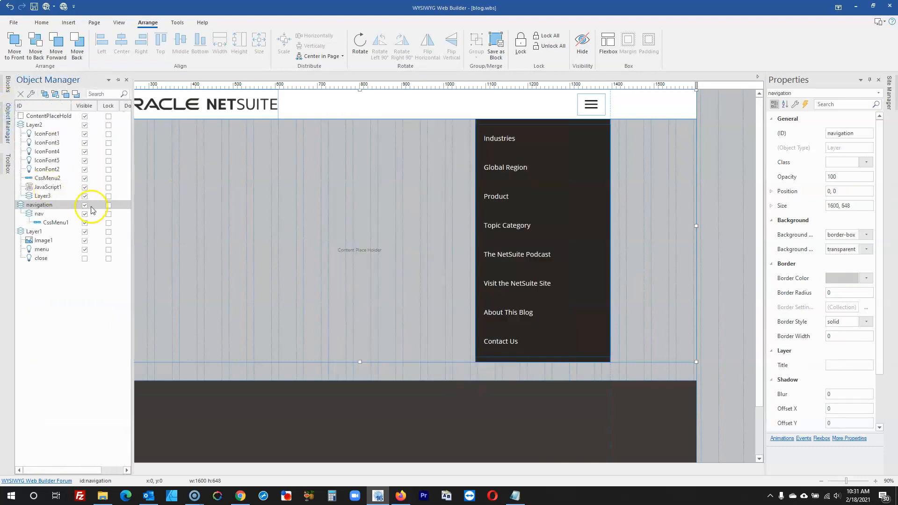
pyautogui.click(85, 205)
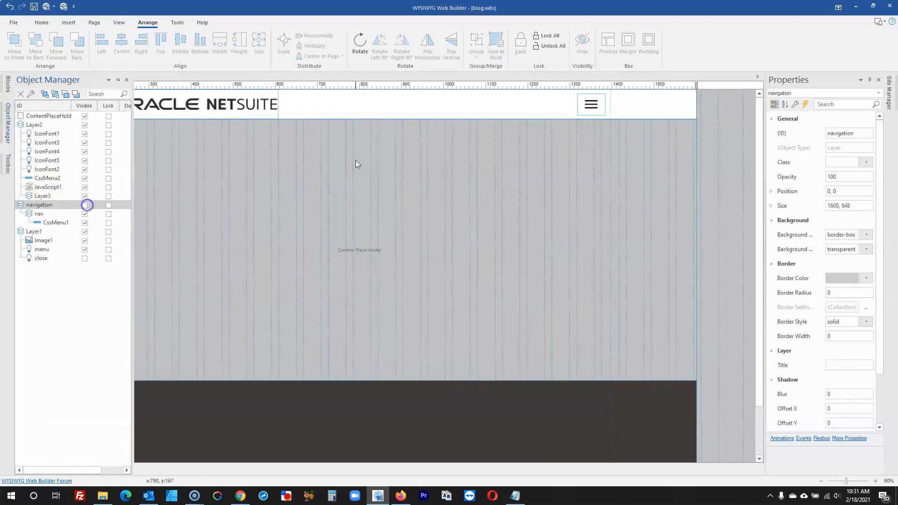
# - Show the close icon and change the target of its onclick hide-with-effect event from nav to navigation
pyautogui.click(85, 259)
pyautogui.doubleClick(597, 113)
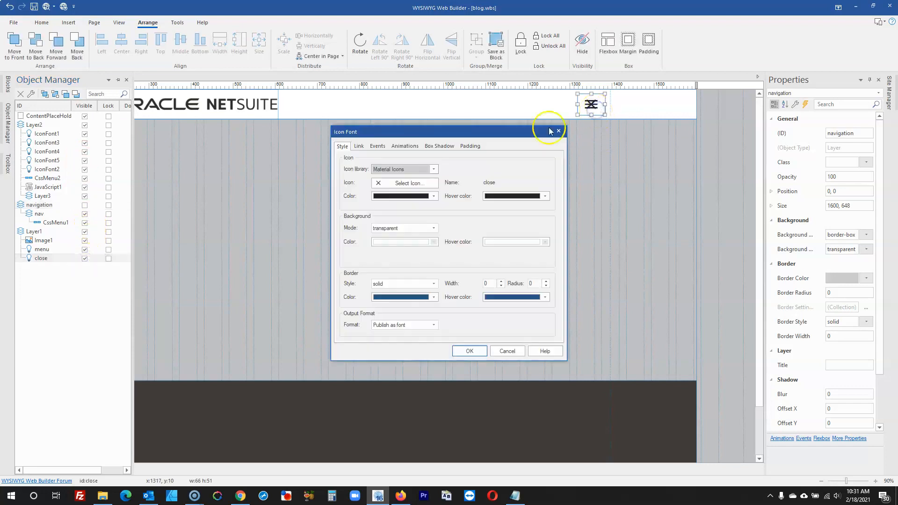
pyautogui.click(378, 146)
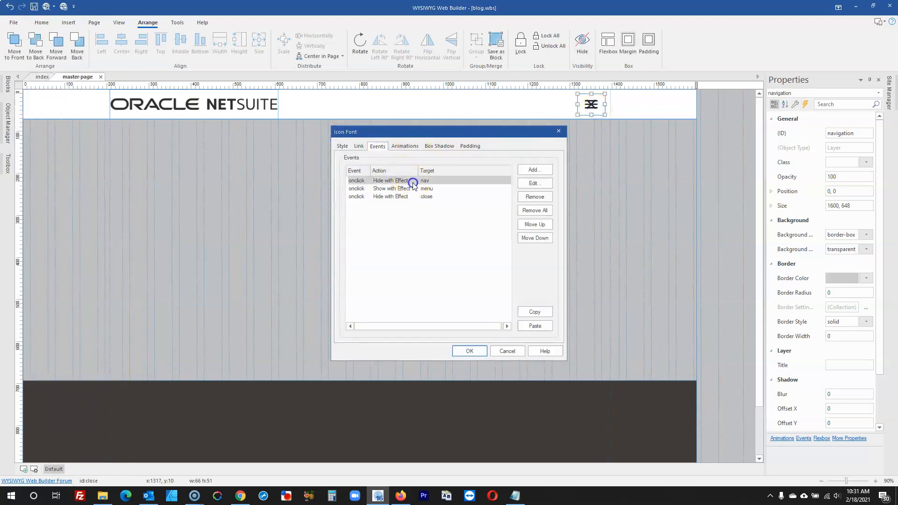
pyautogui.doubleClick(411, 181)
pyautogui.click(431, 221)
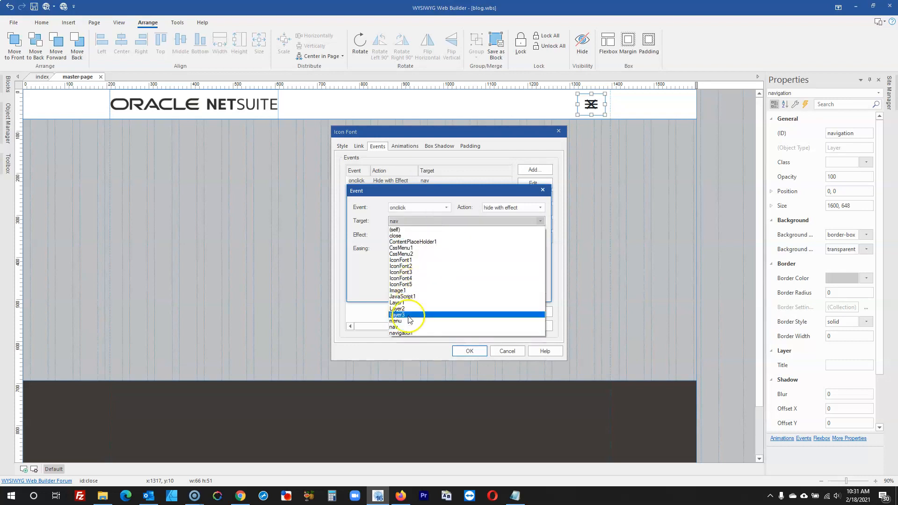
pyautogui.click(403, 334)
pyautogui.click(489, 291)
pyautogui.click(470, 351)
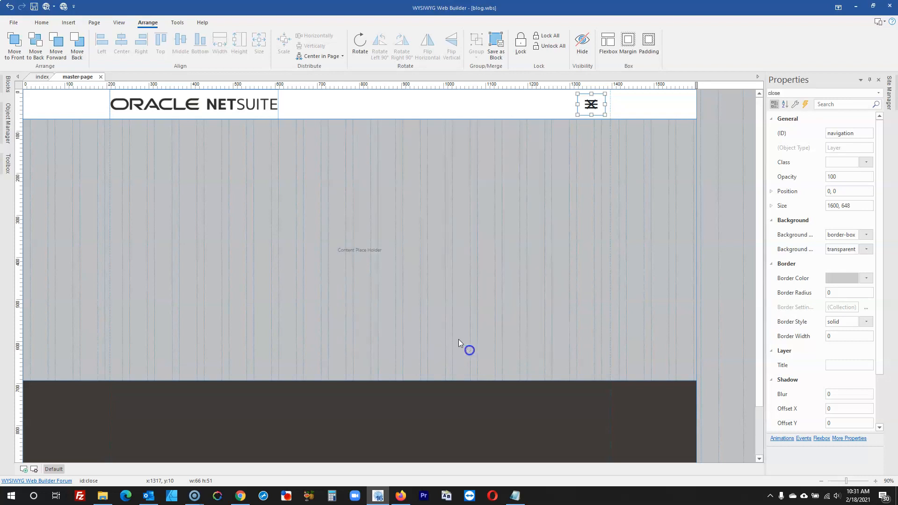
# - Hide the close icon on the master page again and switch to the index page
pyautogui.click(9, 123)
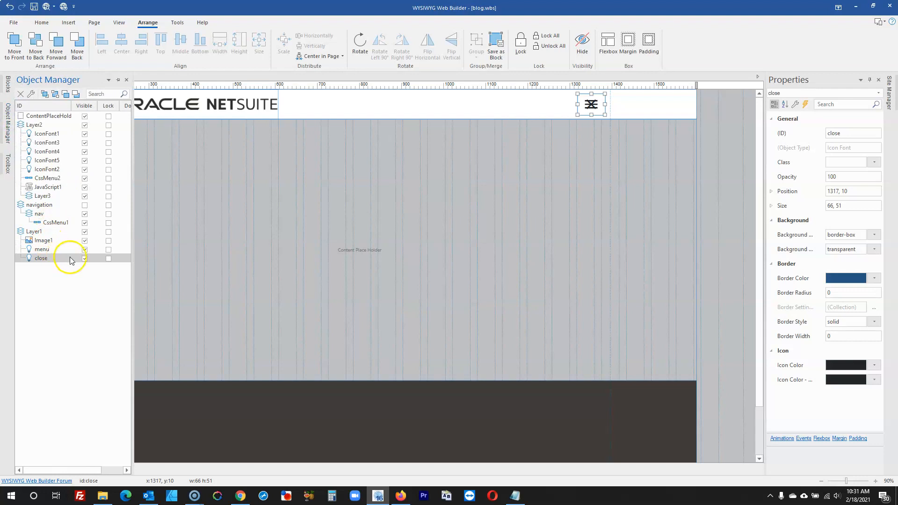
pyautogui.click(85, 258)
pyautogui.click(716, 190)
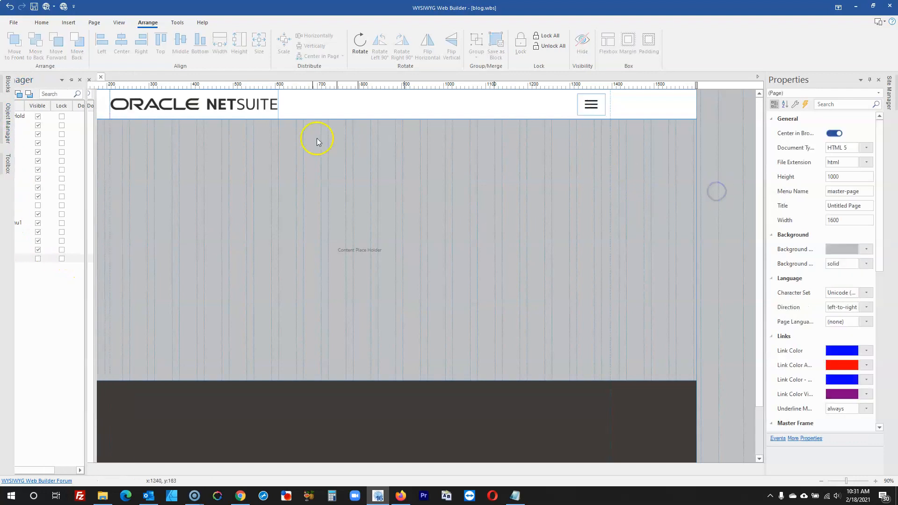
pyautogui.click(42, 76)
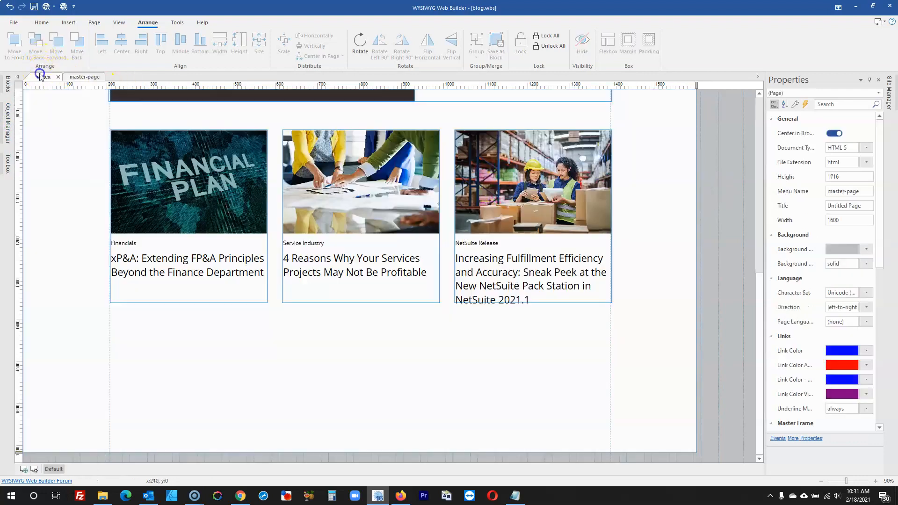
# - Preview the index page in the browser, open the hamburger menu and check how it behaves while the page scrolls
pyautogui.click(49, 7)
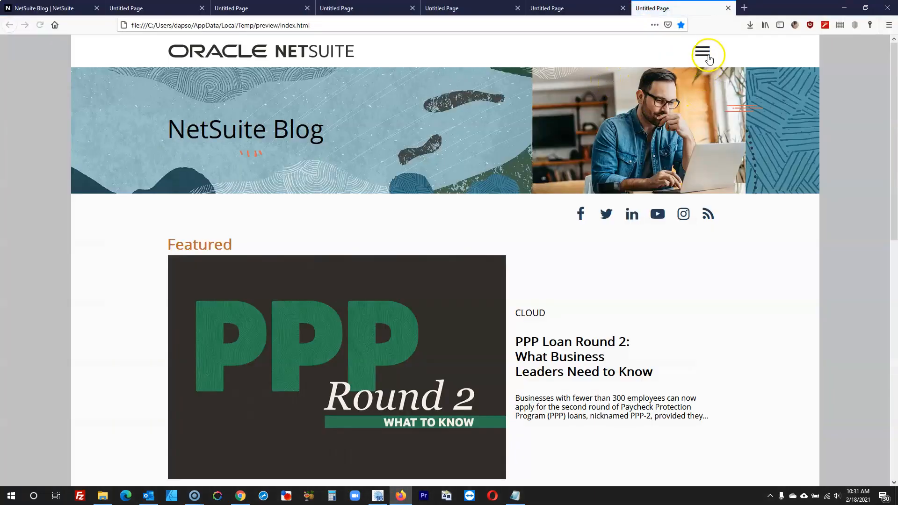
pyautogui.click(705, 53)
pyautogui.scroll(-5, 587, 111)
pyautogui.scroll(5, 539, 96)
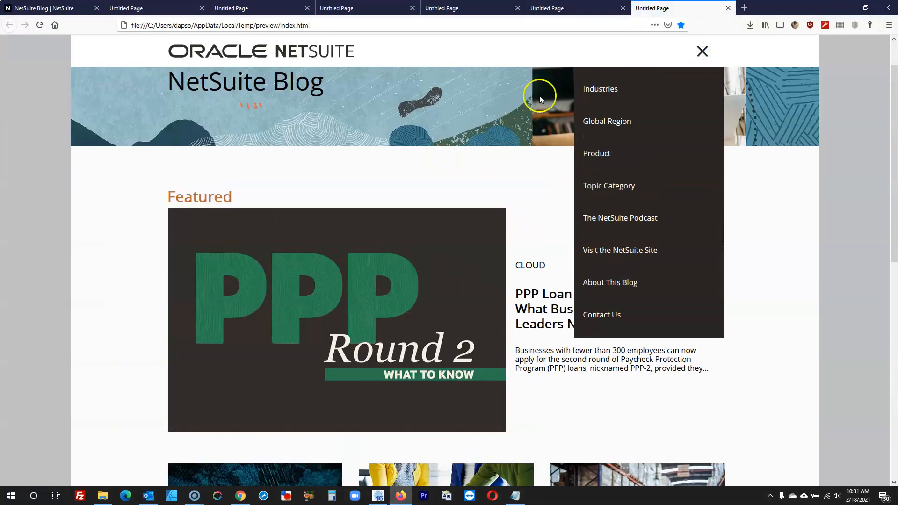
pyautogui.scroll(-5, 523, 312)
pyautogui.scroll(5, 615, 250)
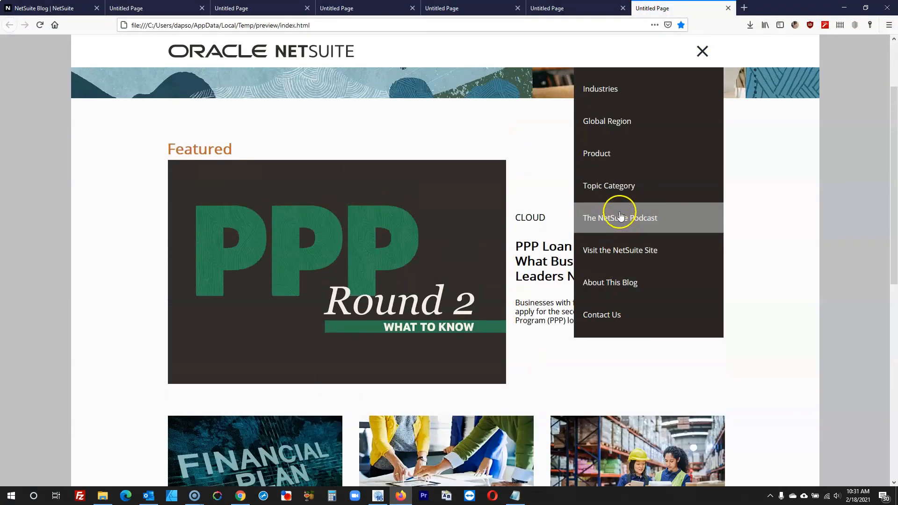
pyautogui.scroll(-7, 628, 206)
pyautogui.scroll(3, 591, 240)
# - Open the menu on the live NetSuite blog, compare its behavior during scrolling, and close it again
pyautogui.click(52, 8)
pyautogui.click(721, 49)
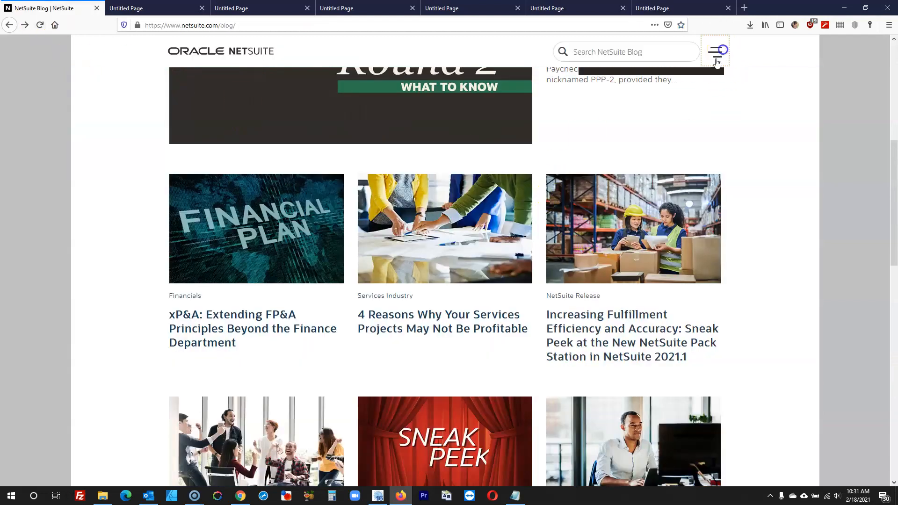
pyautogui.scroll(-2, 480, 235)
pyautogui.scroll(1, 495, 465)
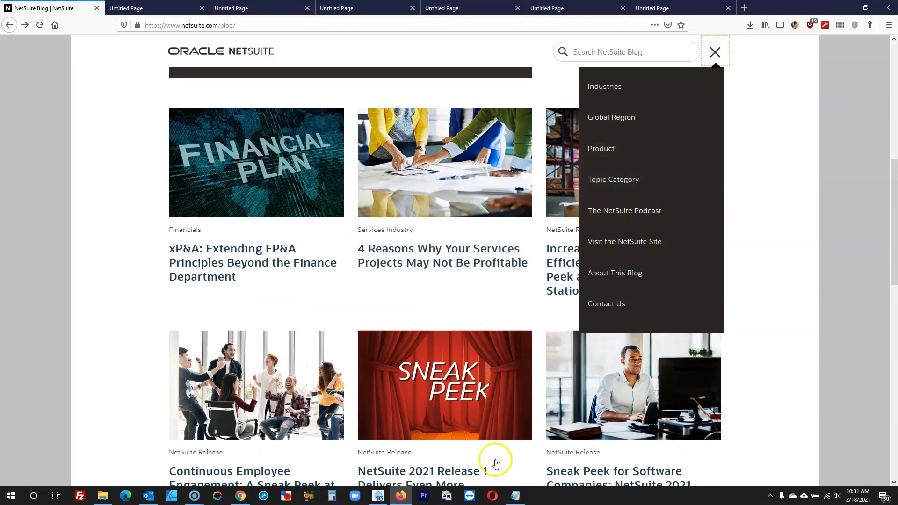
pyautogui.scroll(8, 494, 247)
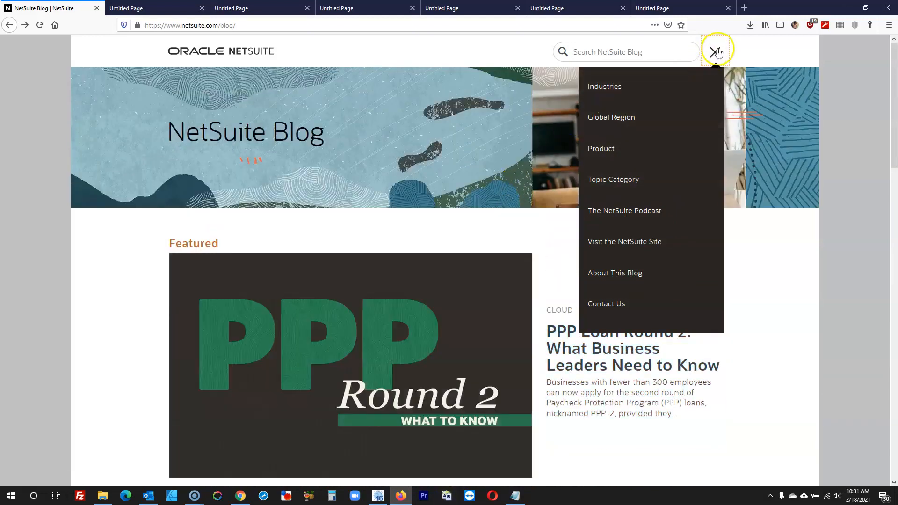
pyautogui.click(715, 51)
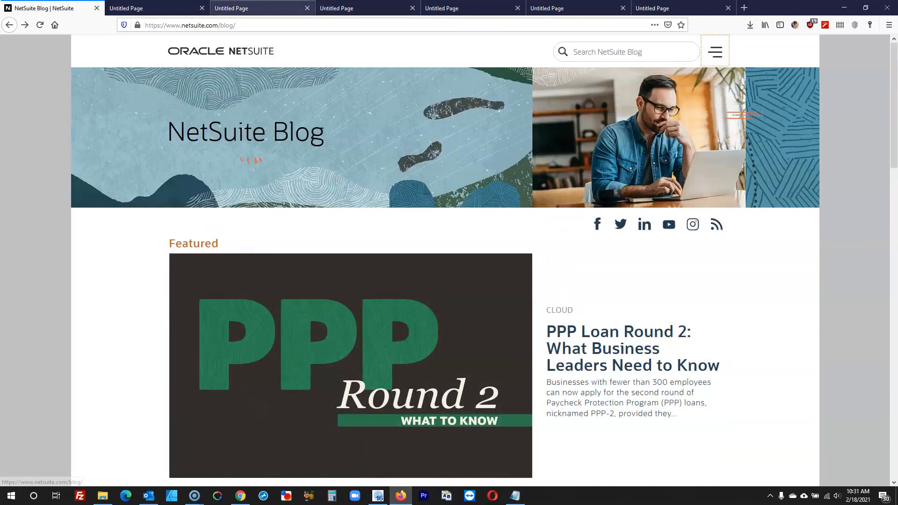
# - Close the surplus preview pages, retest closing, reopening and scrolling with the menu in the latest index preview, and return to WYSIWYG Web Builder
pyautogui.click(201, 8)
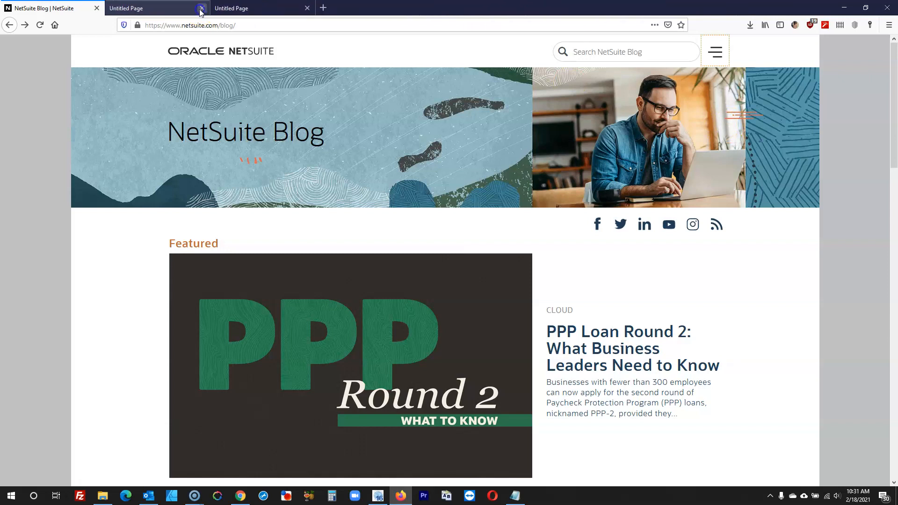
pyautogui.click(196, 8)
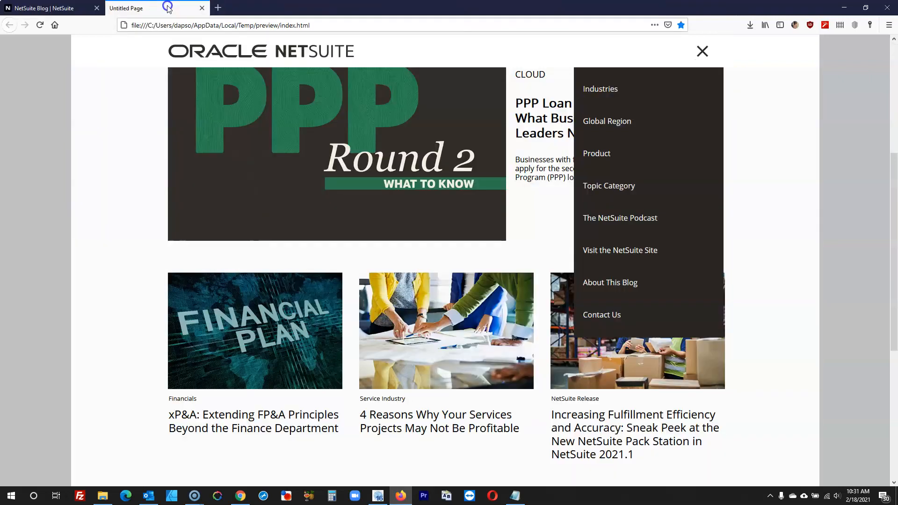
pyautogui.click(702, 50)
pyautogui.click(703, 52)
pyautogui.scroll(-3, 613, 148)
pyautogui.scroll(6, 612, 220)
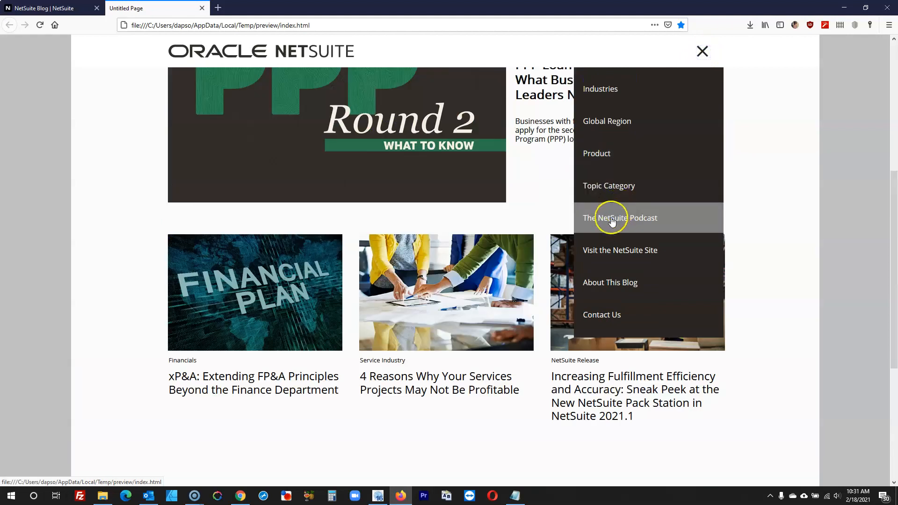
pyautogui.scroll(4, 613, 221)
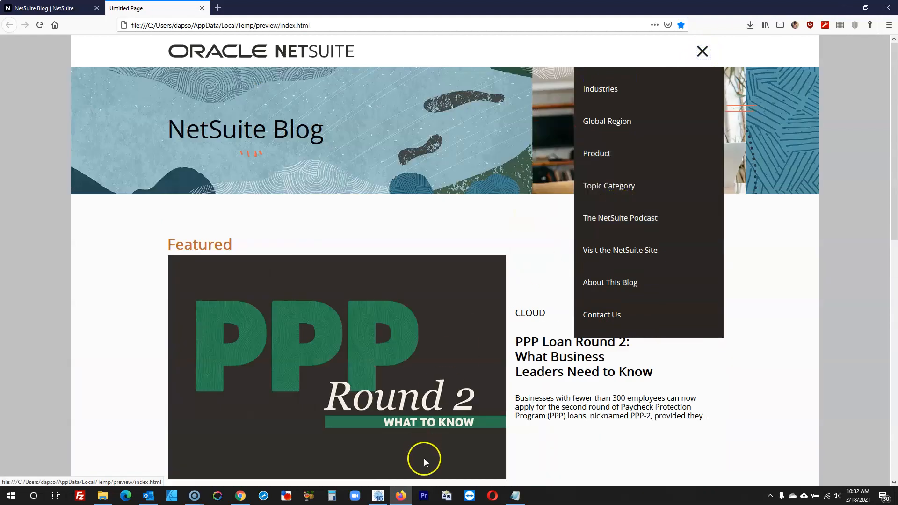
pyautogui.click(378, 495)
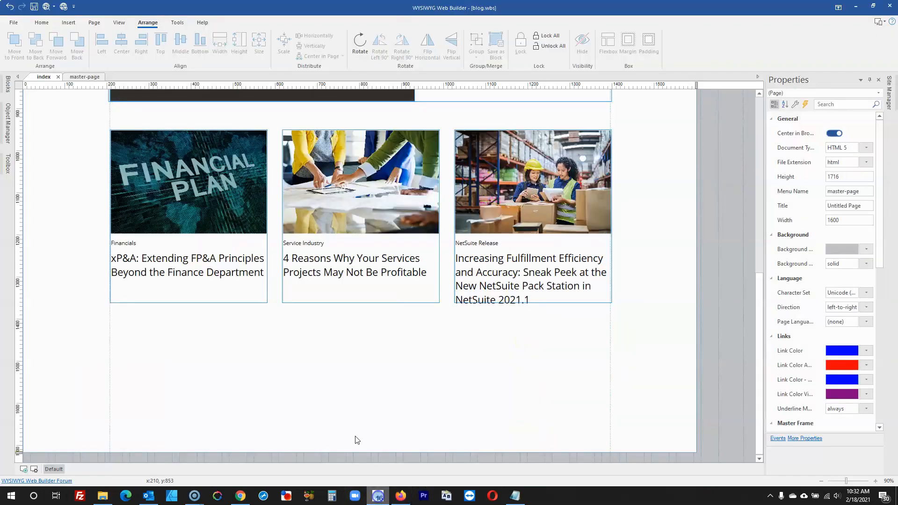
# - Unhide the navigation layer on the master page and narrow it from its left edge to about 637 px wide
pyautogui.click(85, 76)
pyautogui.click(6, 124)
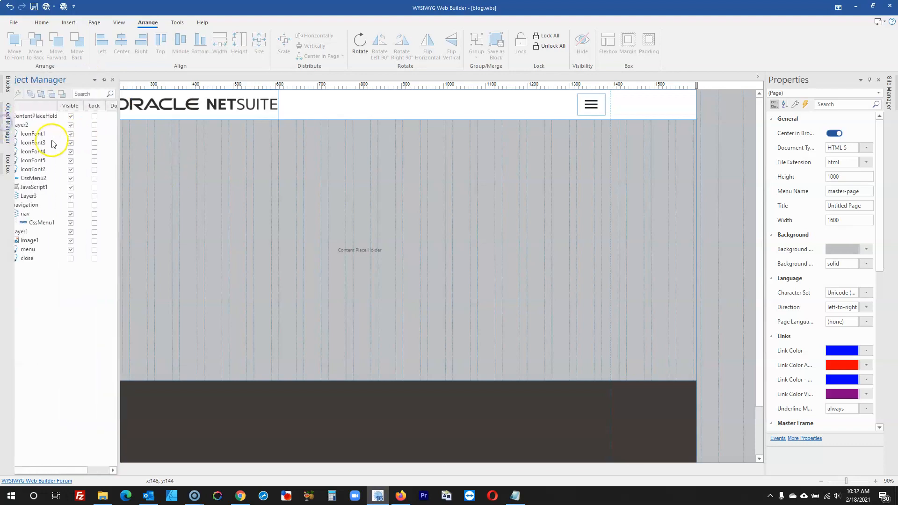
pyautogui.click(84, 206)
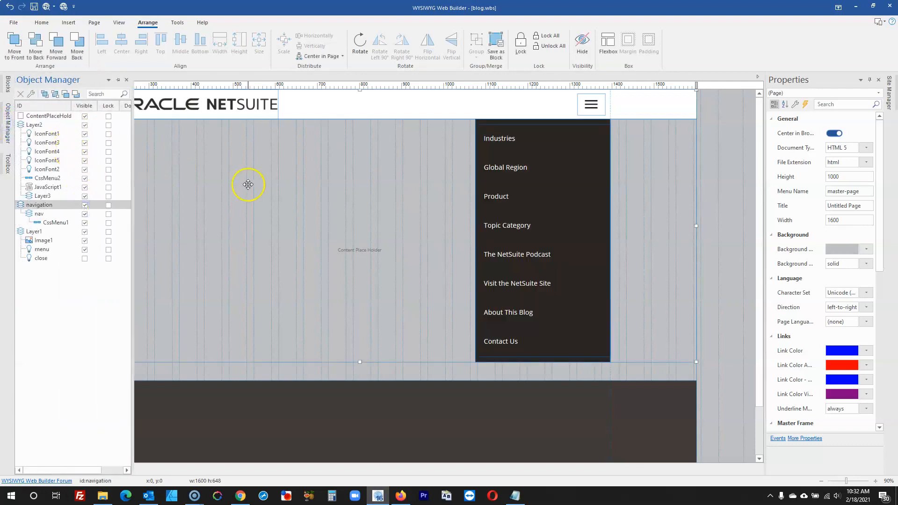
pyautogui.click(399, 186)
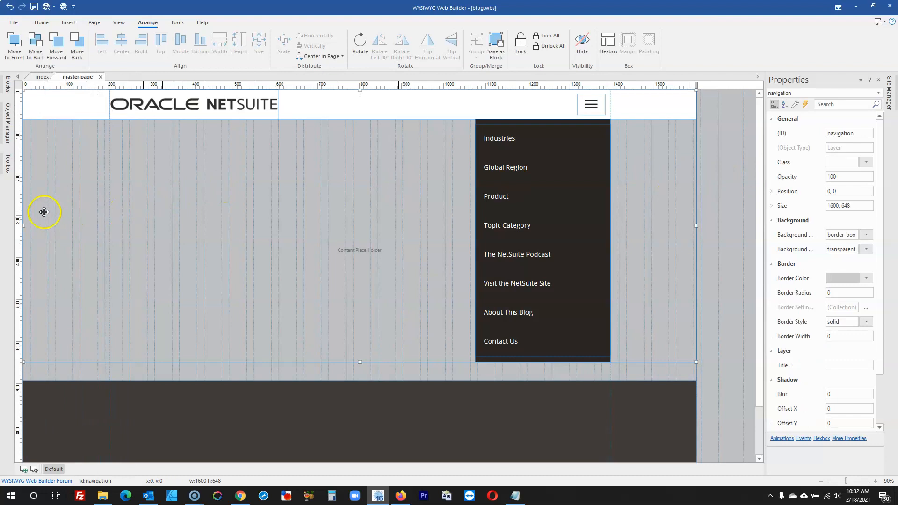
pyautogui.moveTo(22, 225); pyautogui.dragTo(429, 195)
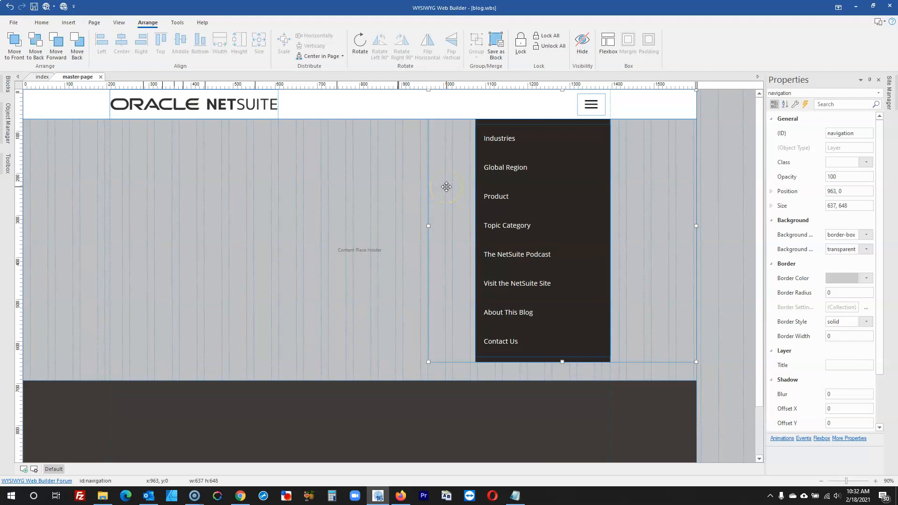
# - Preview the master page with the narrowed navigation layer, compare the live blog, and undo the width change back in WYSIWYG Web Builder
pyautogui.click(47, 8)
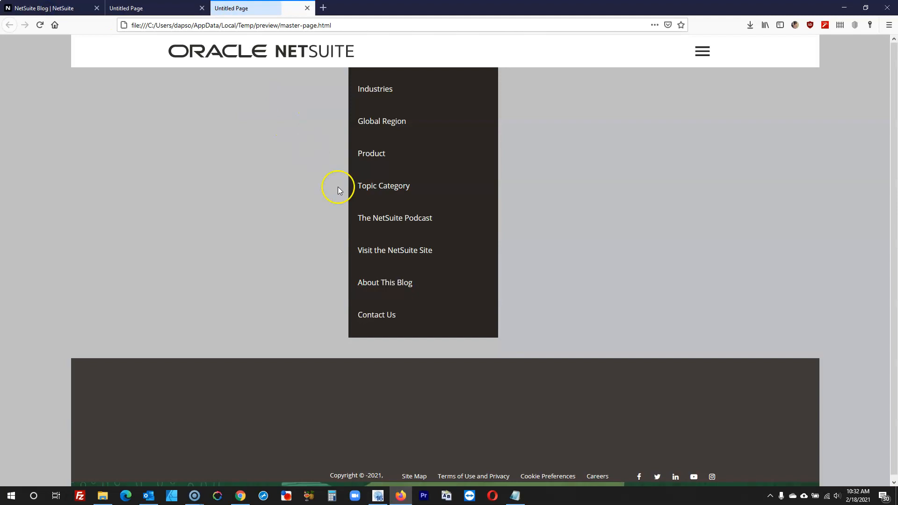
pyautogui.click(43, 8)
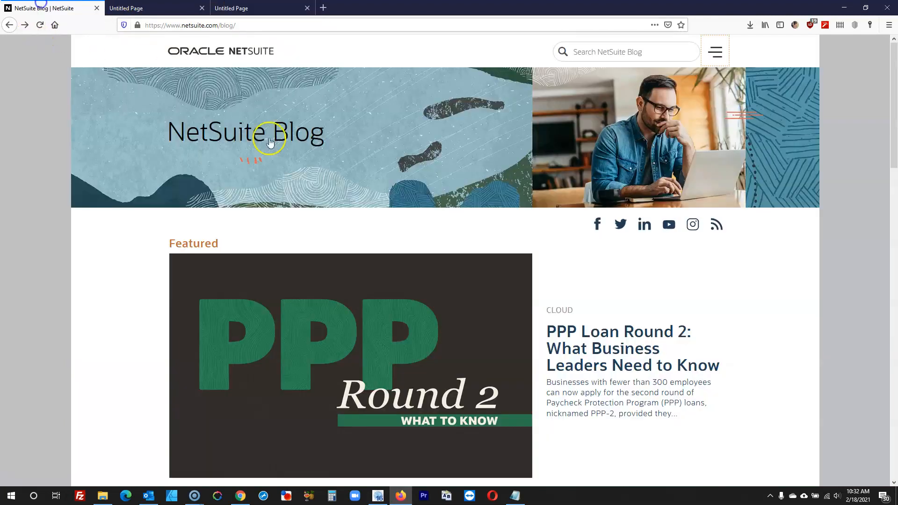
pyautogui.click(381, 492)
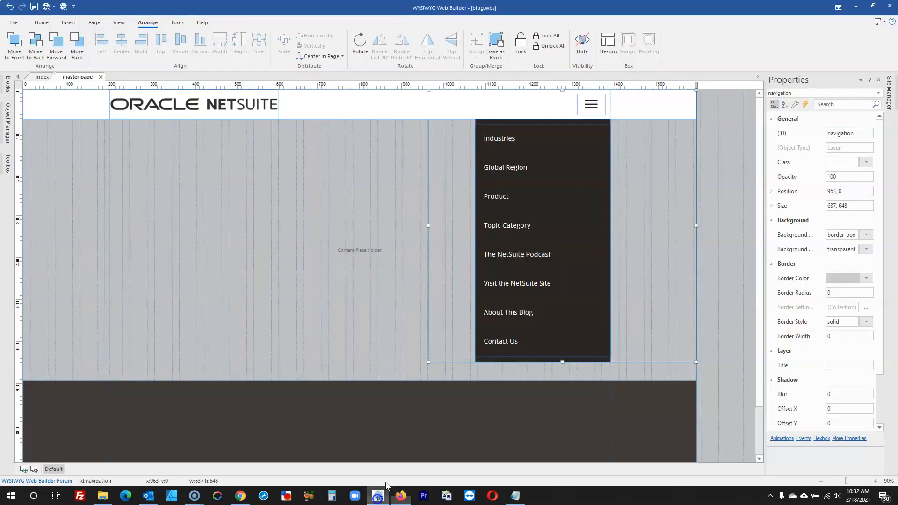
pyautogui.click(707, 283)
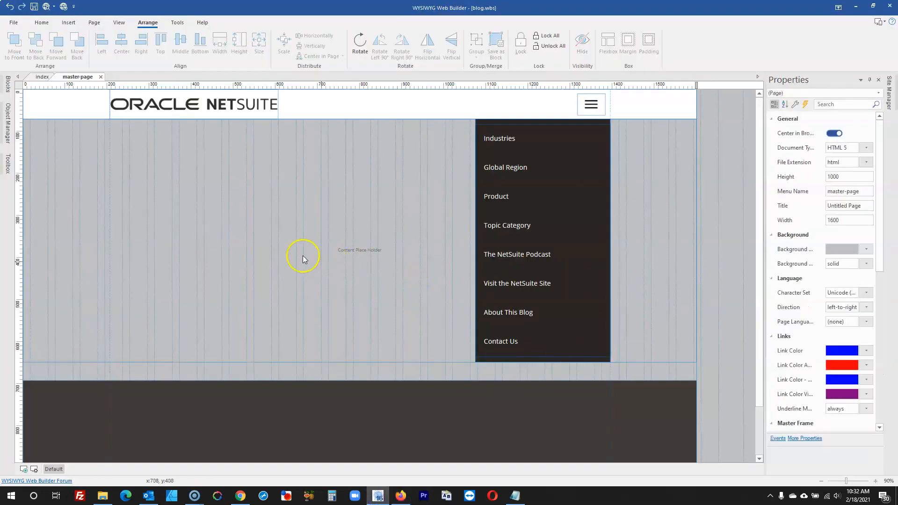
# - Hide Layer2 on the master page, show it again, and select the navigation layer
pyautogui.scroll(-1, 337, 256)
pyautogui.scroll(1, 338, 256)
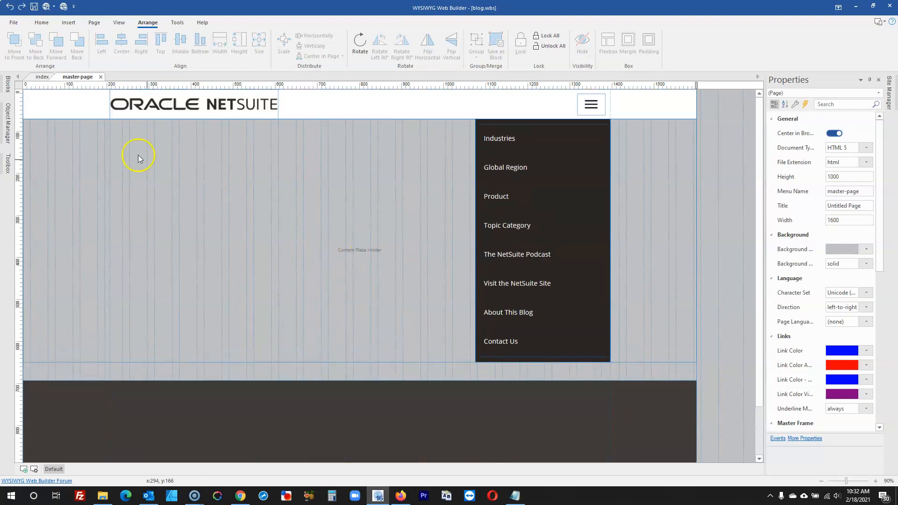
pyautogui.click(8, 123)
pyautogui.click(85, 126)
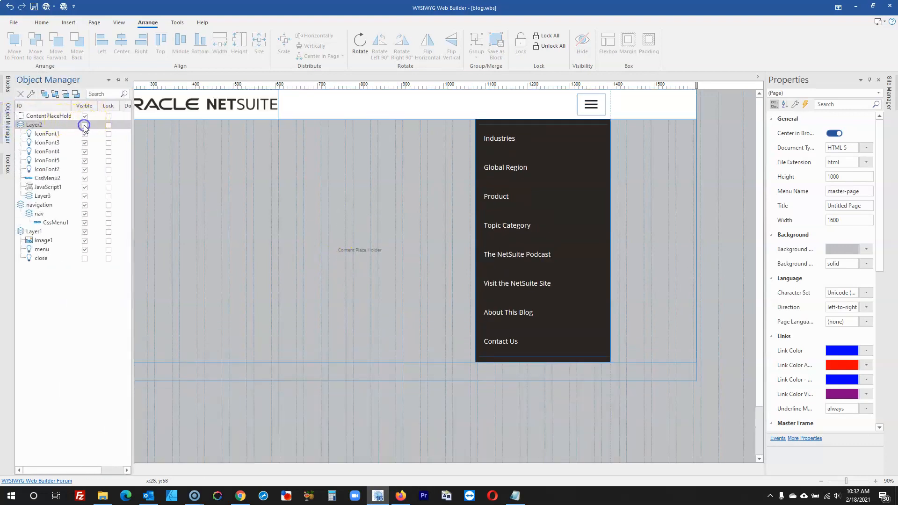
pyautogui.click(85, 125)
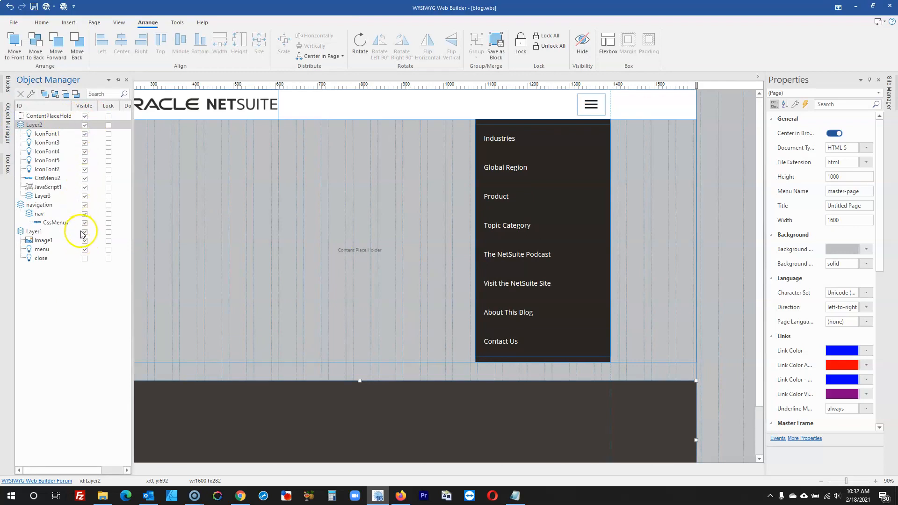
pyautogui.click(413, 291)
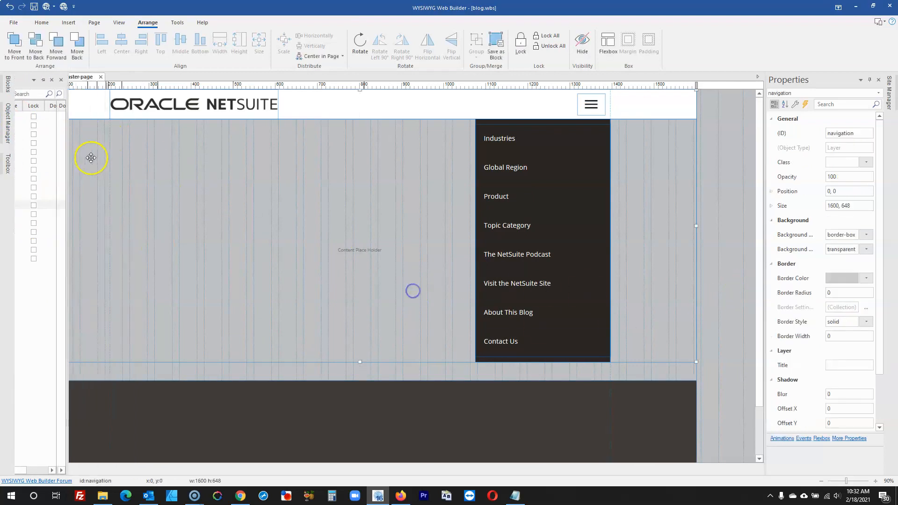
# - Hide the navigation layer on the master page again and clear the selection
pyautogui.click(10, 129)
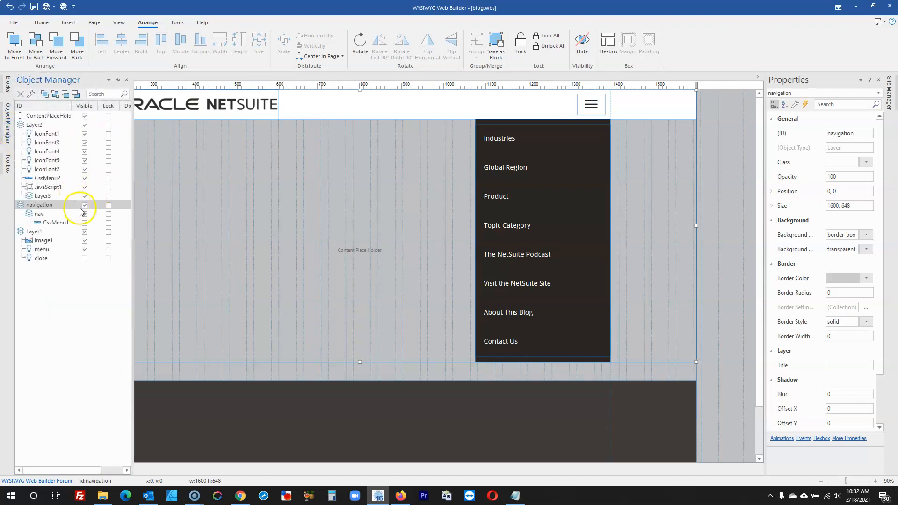
pyautogui.click(84, 205)
pyautogui.click(705, 193)
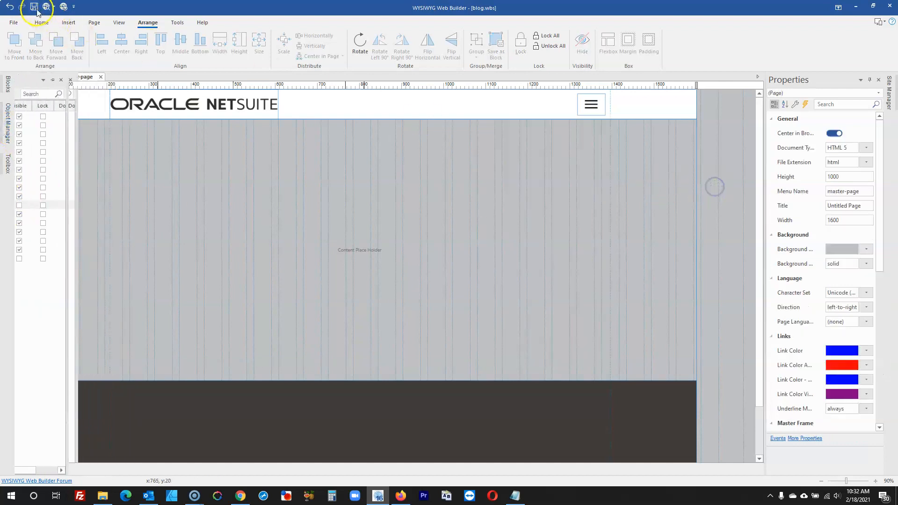
# - On the index page, enlarge the NetSuite Release card to fit its full title by setting its size to 373, 435
pyautogui.click(39, 76)
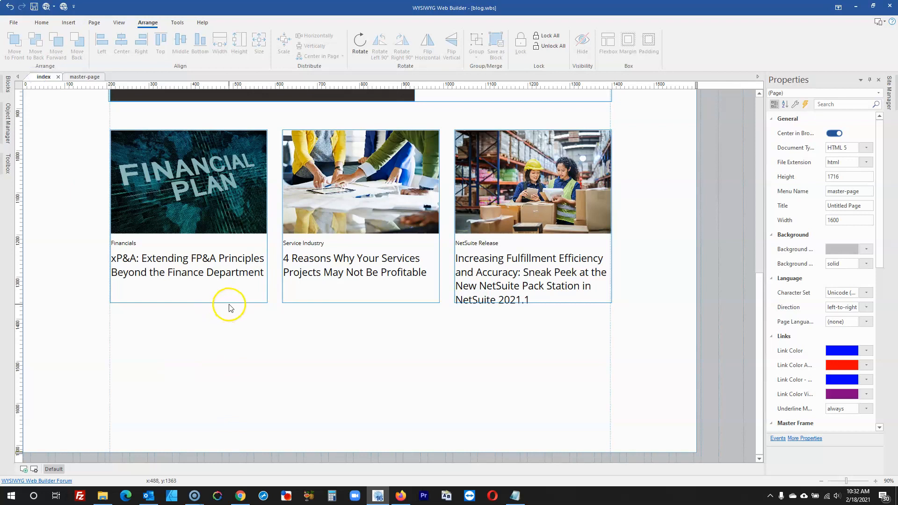
pyautogui.click(531, 280)
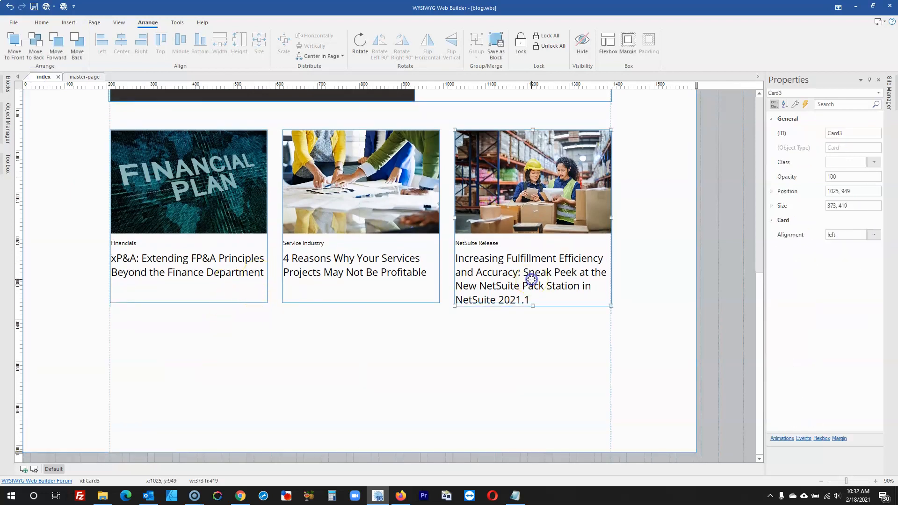
pyautogui.moveTo(533, 305); pyautogui.dragTo(532, 313)
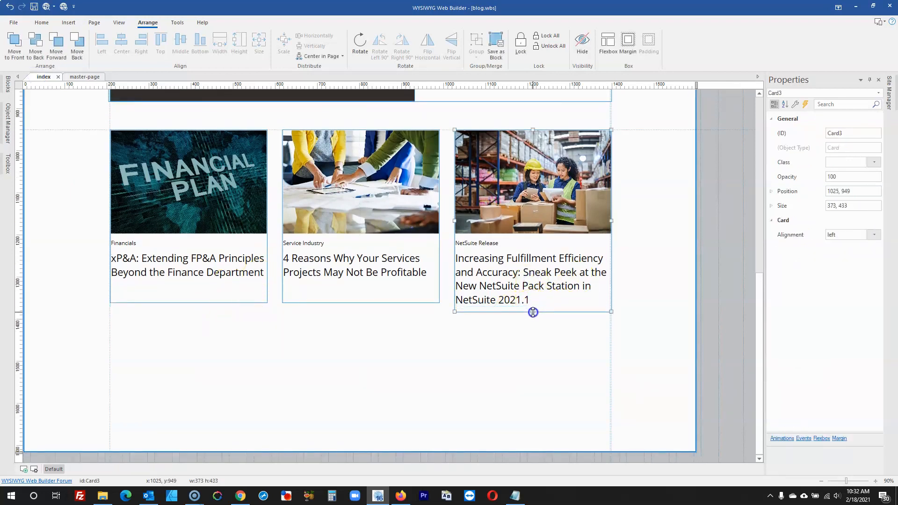
pyautogui.click(847, 205)
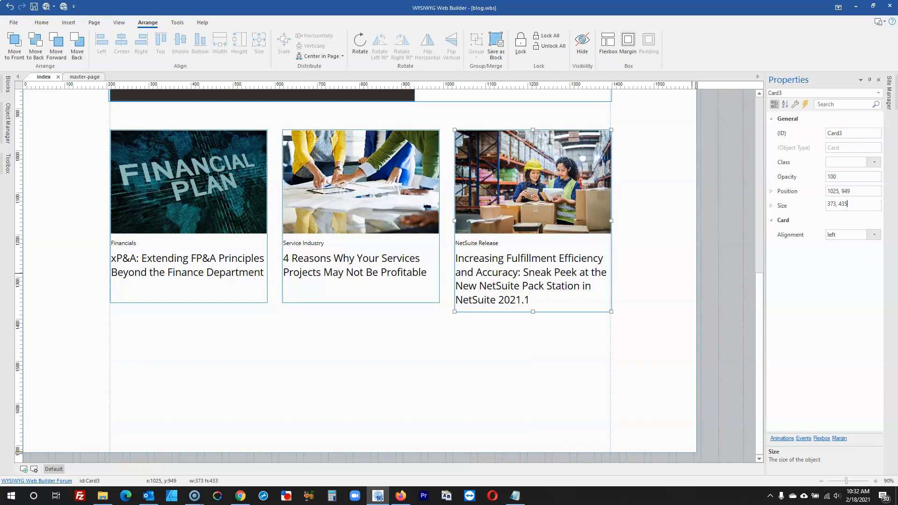
pyautogui.press('Return')
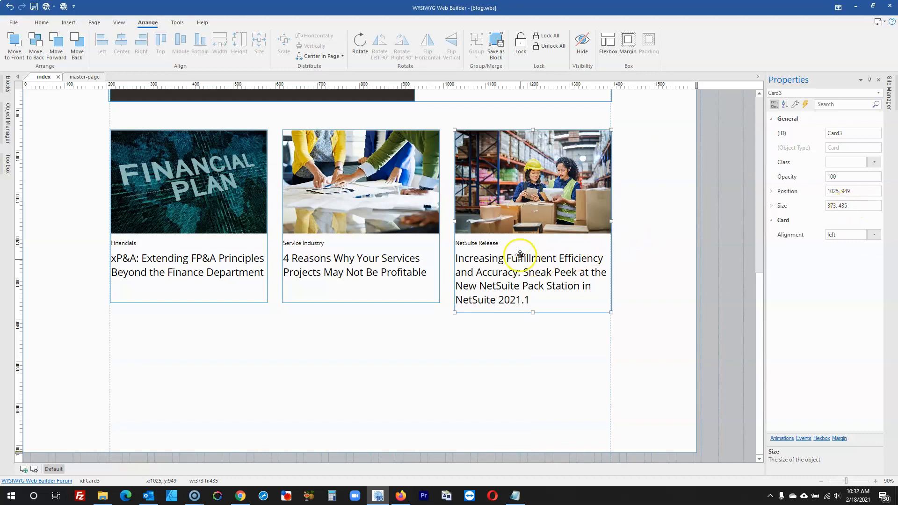
# - Give the Service Industry and Financials cards the same 373, 435 size as the NetSuite Release card
pyautogui.click(401, 237)
pyautogui.click(856, 206)
pyautogui.click(240, 220)
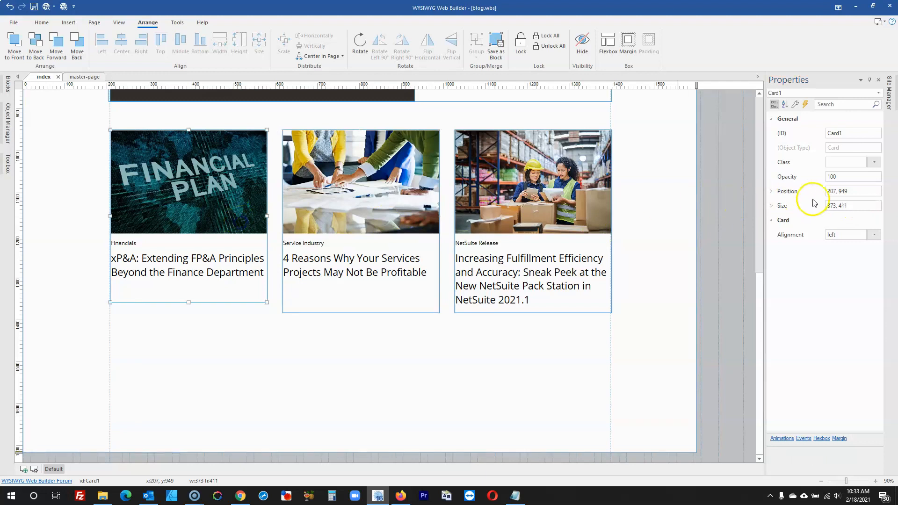
pyautogui.click(712, 213)
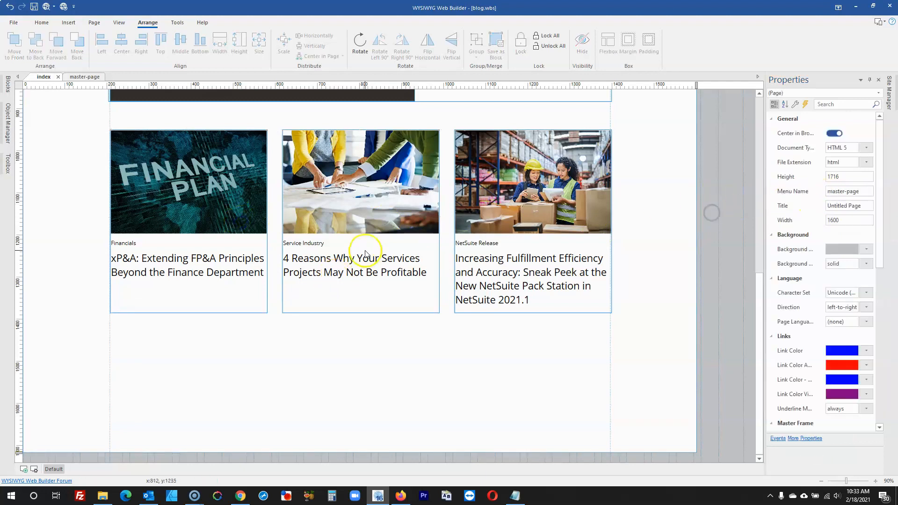
# - Extend the index page's content layer, Layer5, downward to about 1870 px high to make room below the cards
pyautogui.click(327, 370)
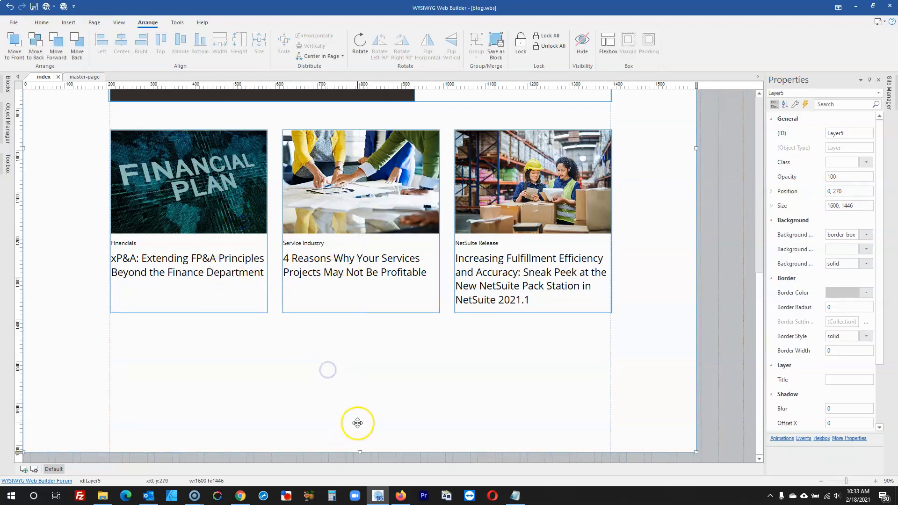
pyautogui.moveTo(359, 451); pyautogui.dragTo(400, 497)
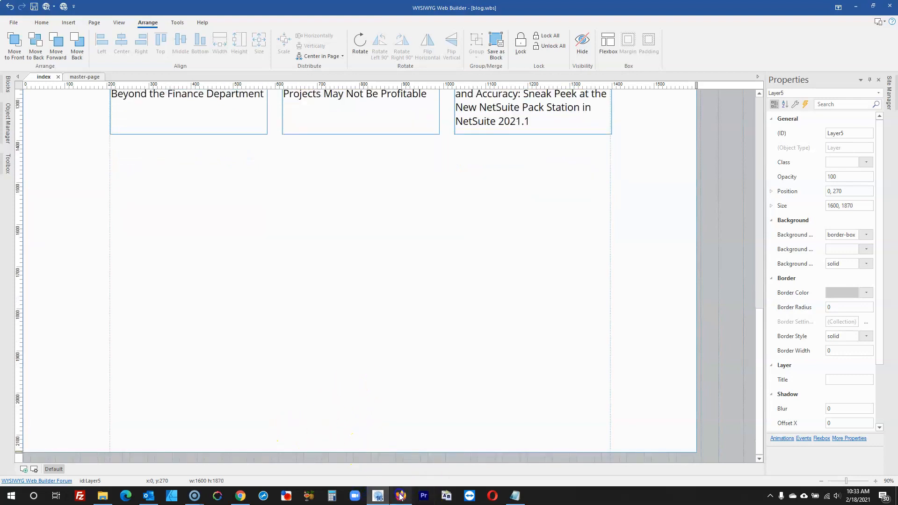
# - Switch to Firefox, close both local preview tabs and examine the card rows on the original NetSuite blog page
pyautogui.click(400, 496)
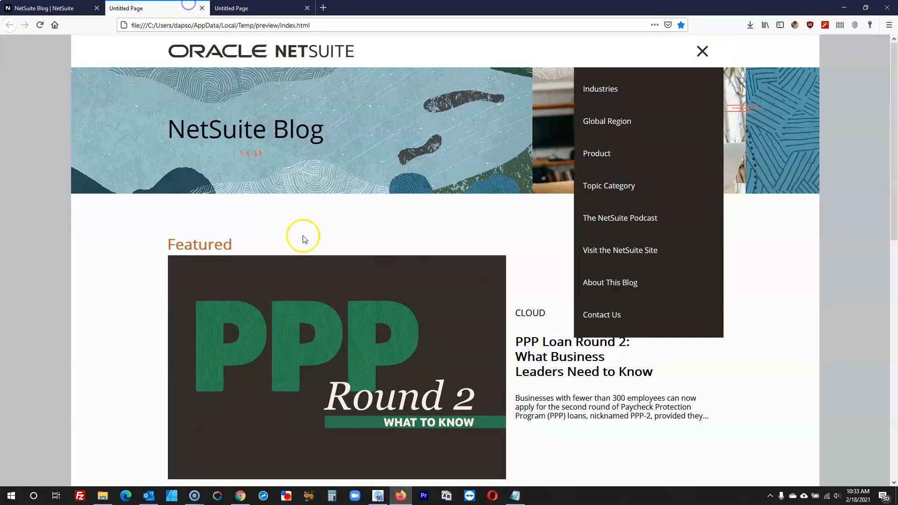
pyautogui.scroll(-2, 304, 240)
pyautogui.click(198, 12)
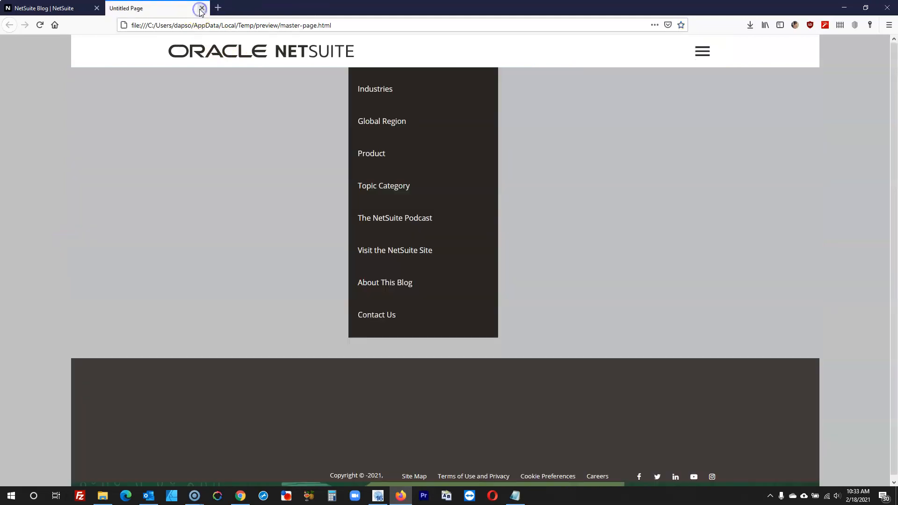
pyautogui.click(199, 12)
pyautogui.scroll(-7, 181, 335)
pyautogui.scroll(-12, 178, 326)
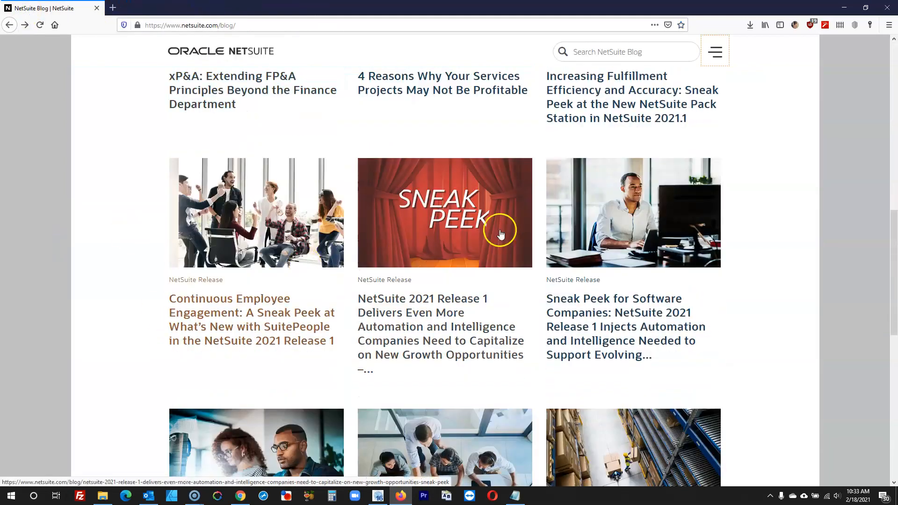
pyautogui.scroll(7, 377, 275)
pyautogui.scroll(2, 377, 275)
pyautogui.scroll(-8, 626, 285)
pyautogui.scroll(3, 496, 356)
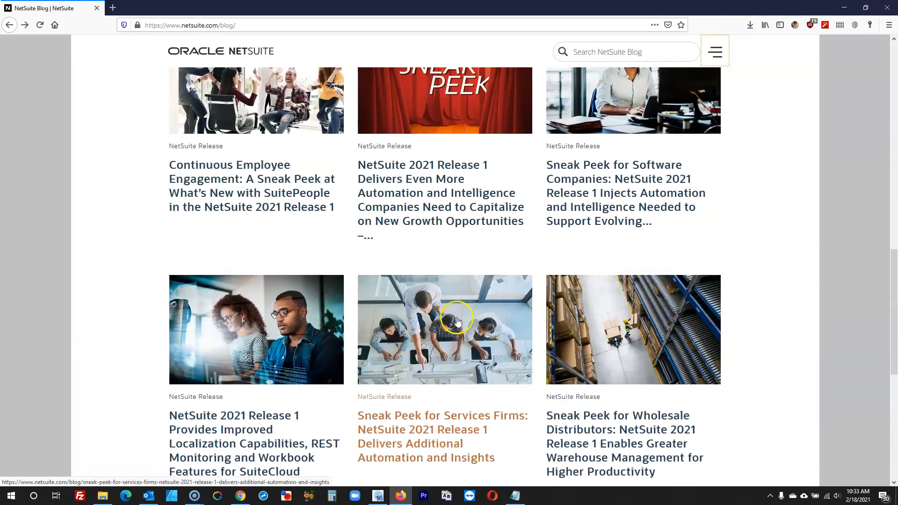
pyautogui.scroll(-4, 465, 311)
# - Switch to WYSIWYG Web Builder and extend the content layer, Layer5, downward to about 2142 px high
pyautogui.click(378, 496)
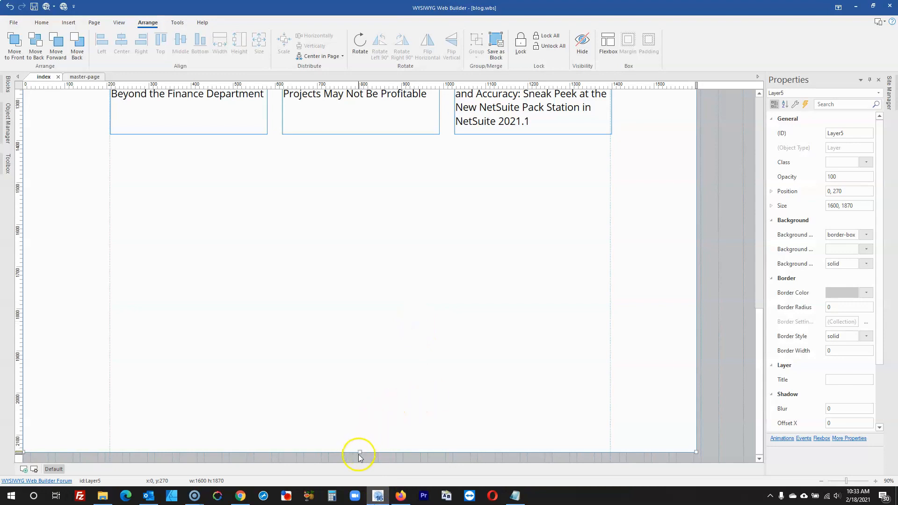
pyautogui.moveTo(359, 451)
pyautogui.mouseDown()
pyautogui.moveTo(376, 433)
pyautogui.moveTo(357, 450)
pyautogui.mouseUp()
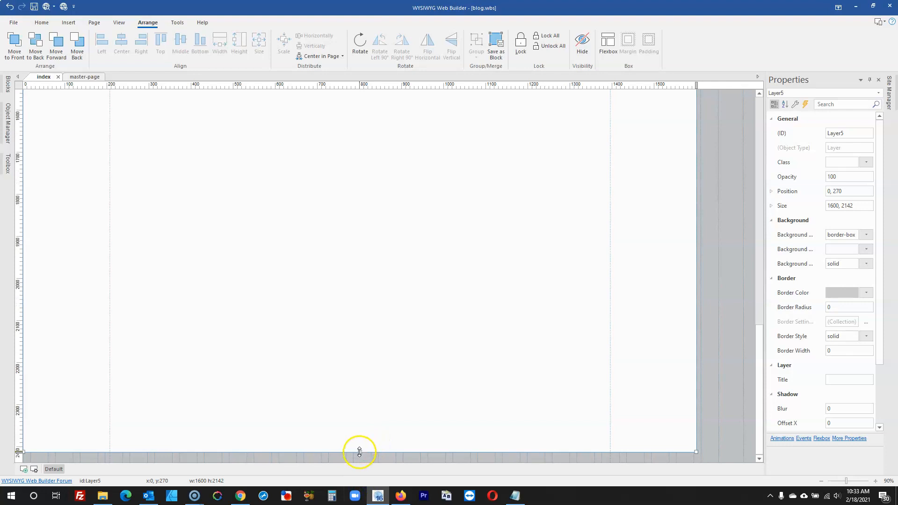
pyautogui.scroll(10, 346, 364)
# - Duplicate the row of three article cards and place the copies directly beneath it, with the first card at about 207, 1429
pyautogui.click(243, 238)
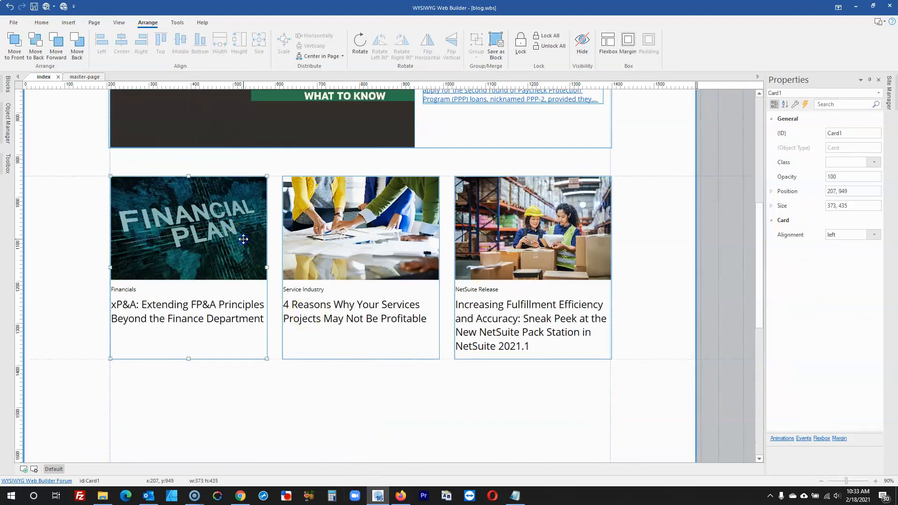
pyautogui.keyDown('ctrl'); pyautogui.click(386, 256); pyautogui.keyUp('ctrl')
pyautogui.keyDown('ctrl'); pyautogui.click(483, 265); pyautogui.keyUp('ctrl')
pyautogui.scroll(-2, 166, 249)
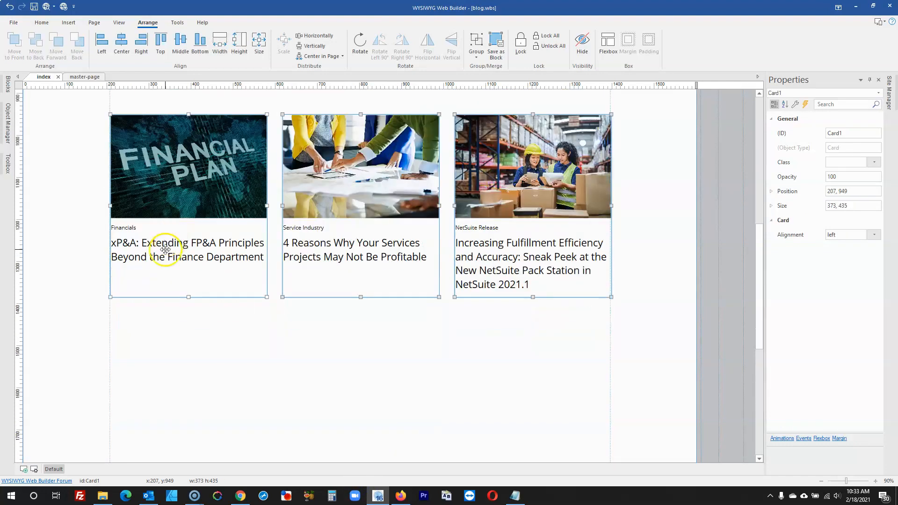
pyautogui.click(149, 335)
pyautogui.hotkey('ctrl', 'v')
pyautogui.moveTo(216, 353); pyautogui.dragTo(180, 338)
# - Paste the three cards again as a third row, with the first card at about 207, 1922
pyautogui.scroll(-10, 161, 341)
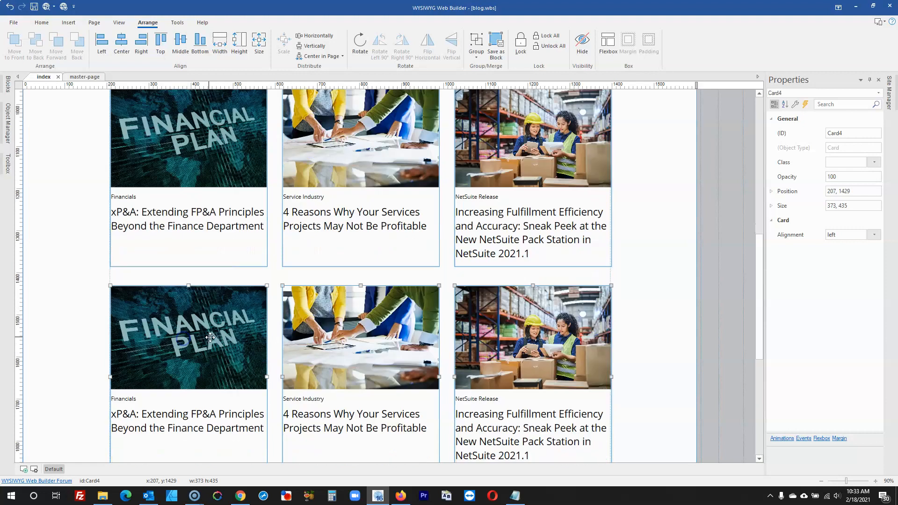
pyautogui.click(160, 337)
pyautogui.hotkey('ctrl', 'v')
pyautogui.moveTo(195, 316); pyautogui.dragTo(147, 230)
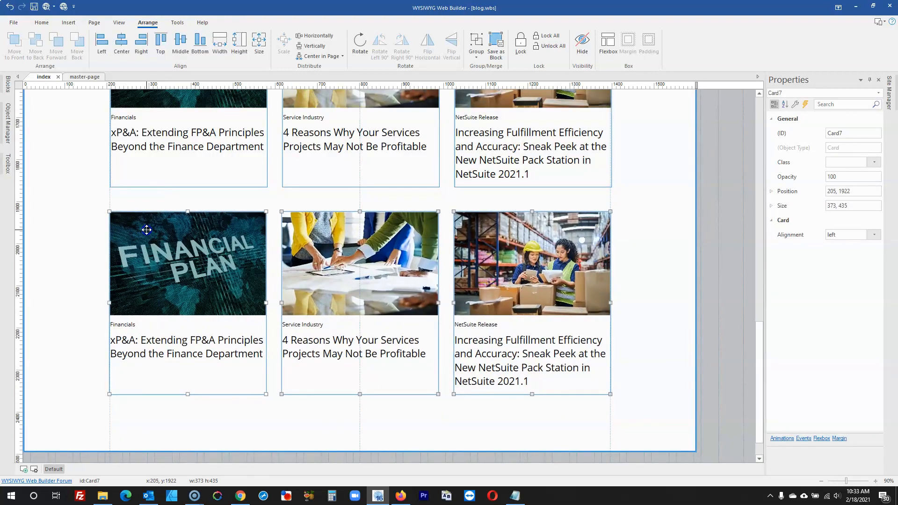
pyautogui.click(740, 264)
# - Distribute the three NetSuite Release cards vertically so the gaps between the rows are equal
pyautogui.scroll(5, 604, 306)
pyautogui.click(541, 394)
pyautogui.keyDown('shift'); pyautogui.click(520, 122); pyautogui.keyUp('shift')
pyautogui.click(300, 57)
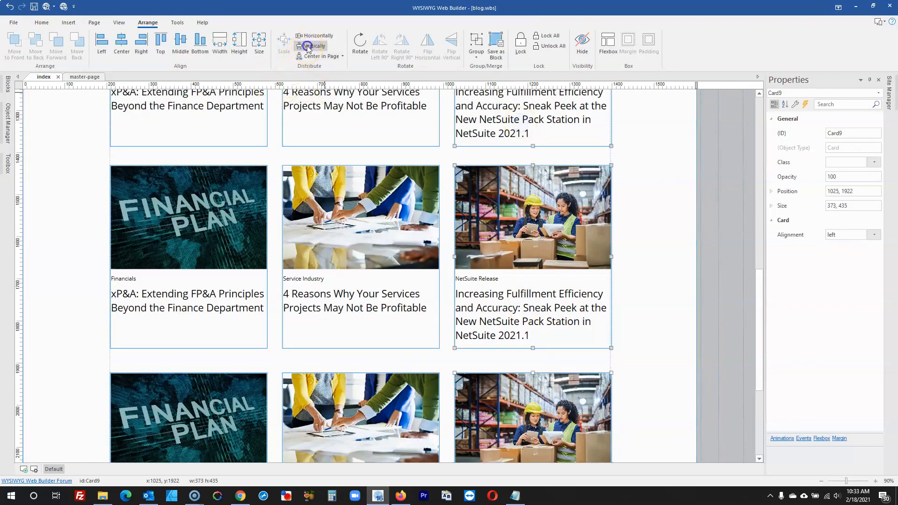
pyautogui.click(709, 214)
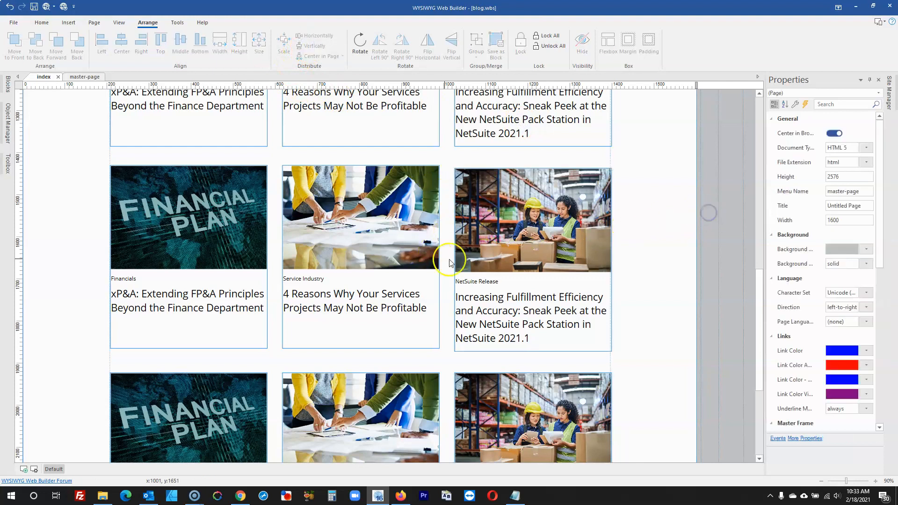
# - Align the three cards of the second row by their middles
pyautogui.click(168, 252)
pyautogui.keyDown('shift'); pyautogui.click(360, 233); pyautogui.keyUp('shift')
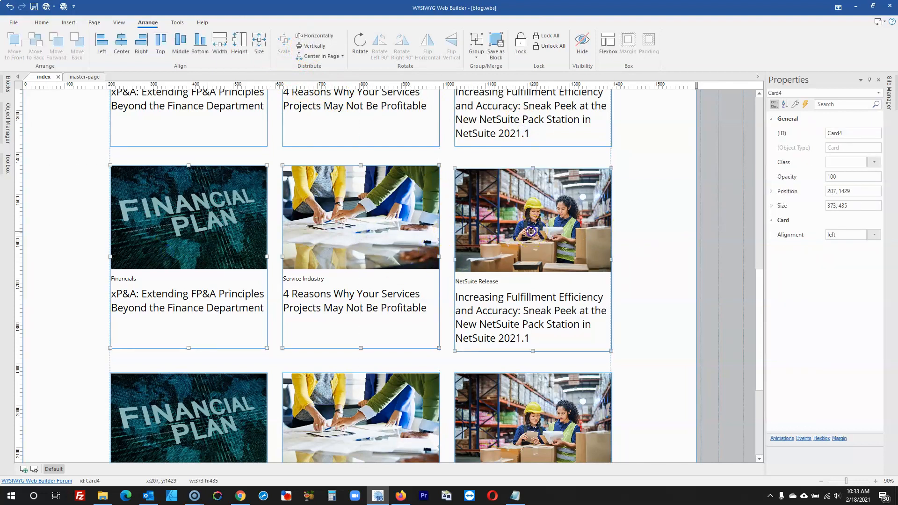
pyautogui.click(180, 42)
pyautogui.click(709, 226)
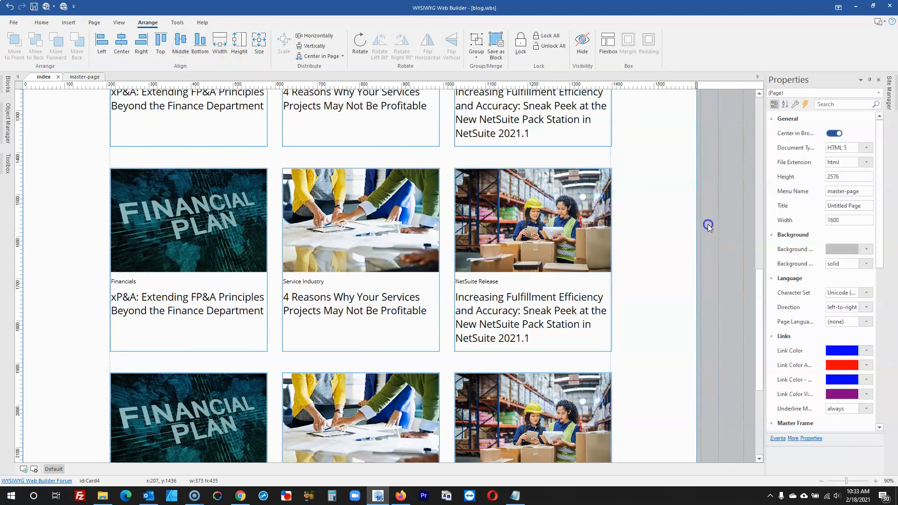
# - Check the original blog in Firefox, then replace the second row's first card image with the cheering office team photo, gettyimages_997
pyautogui.click(401, 496)
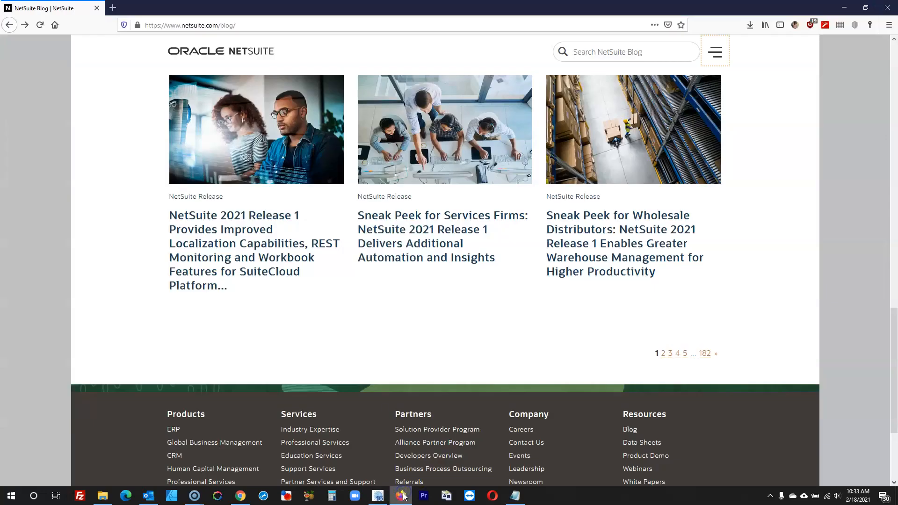
pyautogui.scroll(8, 411, 337)
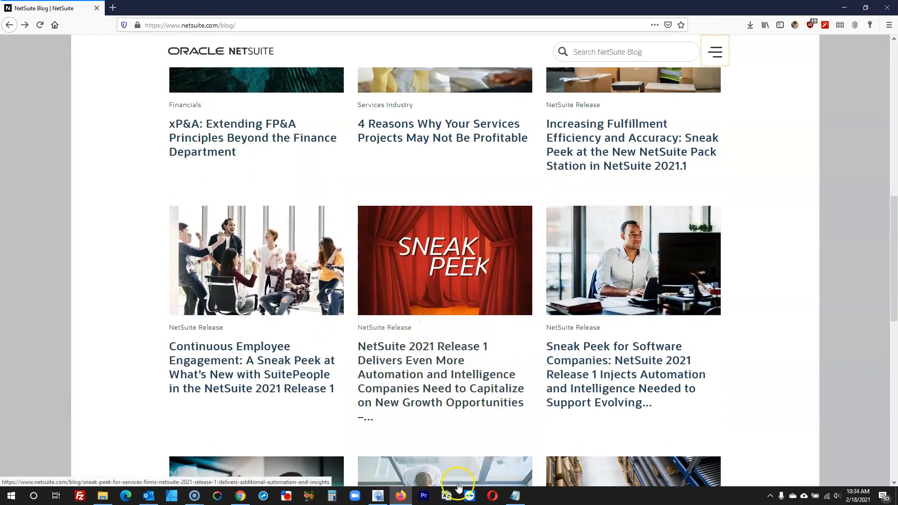
pyautogui.click(378, 495)
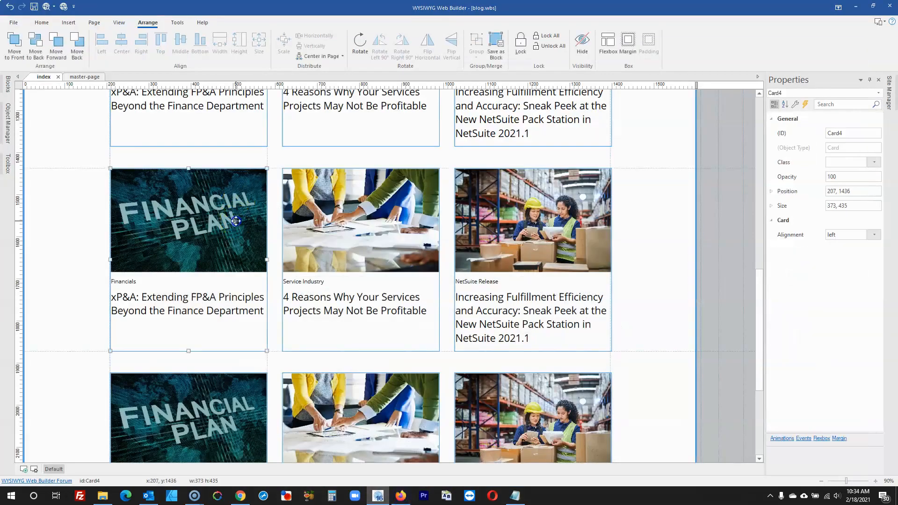
pyautogui.doubleClick(236, 221)
pyautogui.click(532, 170)
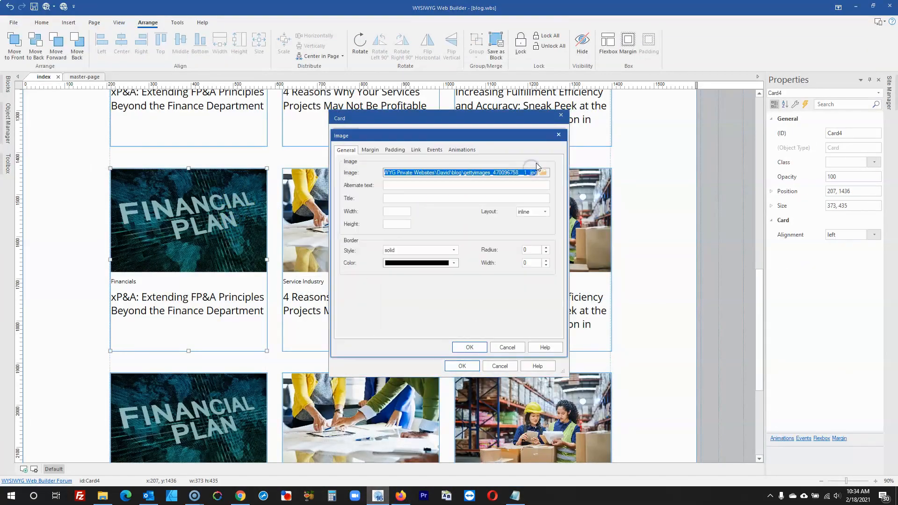
pyautogui.click(543, 173)
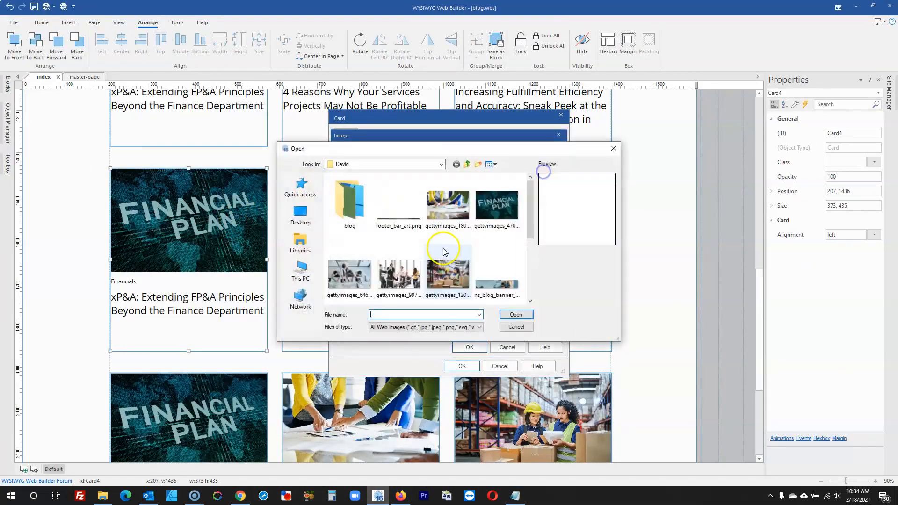
pyautogui.doubleClick(396, 272)
pyautogui.click(470, 347)
pyautogui.click(462, 366)
# - Replace the image of the second row's middle card with the red Sneak Peek picture, sneak_peek_circl
pyautogui.click(405, 254)
pyautogui.doubleClick(405, 254)
pyautogui.click(532, 169)
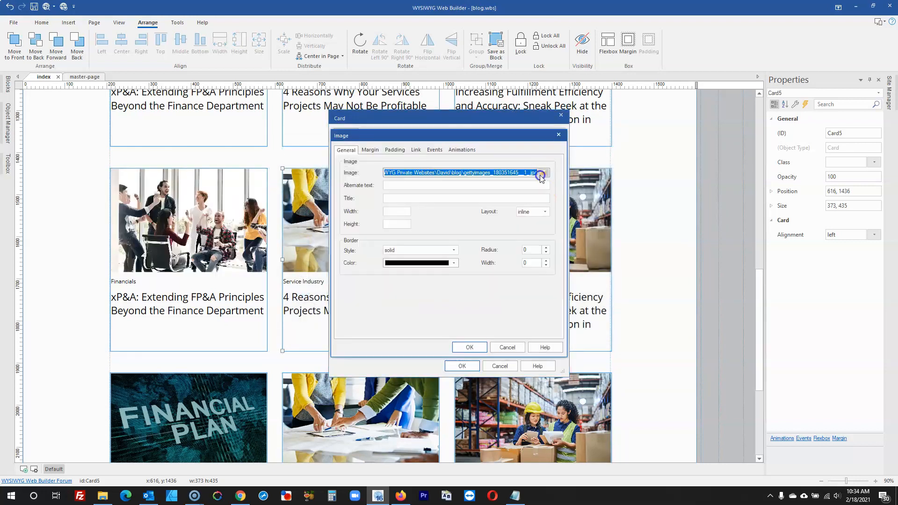
pyautogui.click(540, 176)
pyautogui.scroll(-1, 461, 240)
pyautogui.doubleClick(455, 265)
pyautogui.click(469, 347)
pyautogui.click(462, 365)
# - Replace the image of the second row's NetSuite Release card with software.jpg
pyautogui.doubleClick(492, 231)
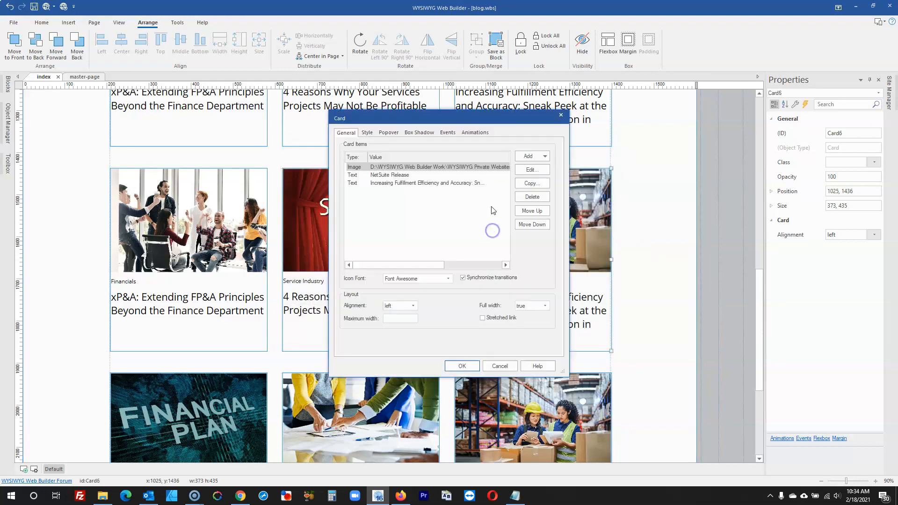
pyautogui.click(533, 169)
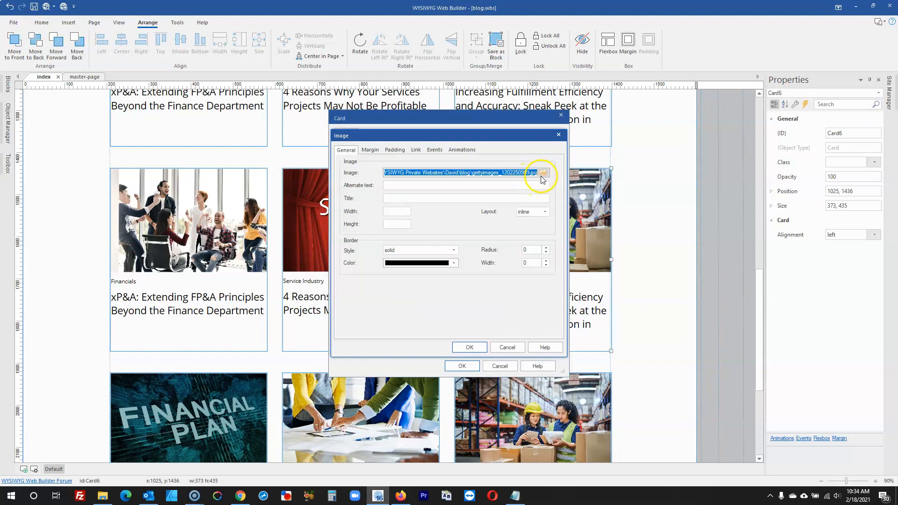
pyautogui.click(542, 177)
pyautogui.scroll(-1, 467, 234)
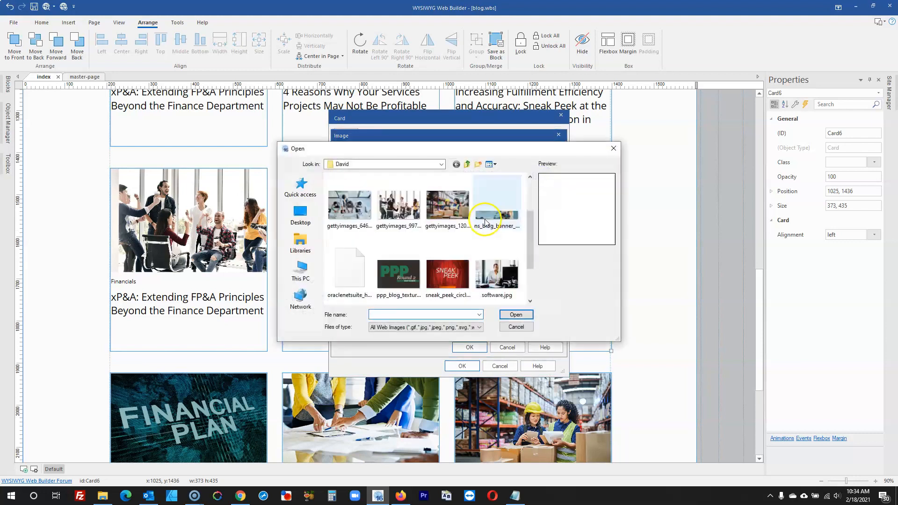
pyautogui.doubleClick(493, 281)
pyautogui.click(468, 347)
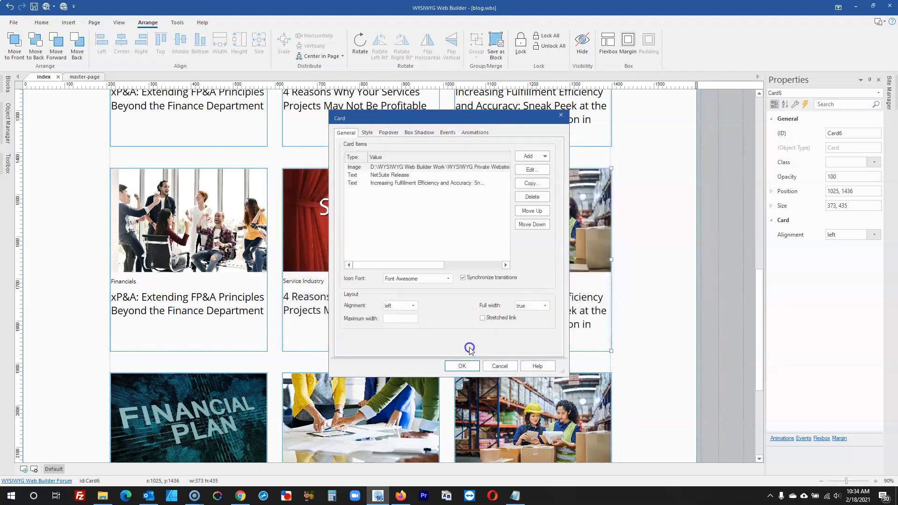
pyautogui.click(462, 366)
# - Check the original blog's third row in Firefox and set the third row's first card image to suitecloud.jpg
pyautogui.scroll(-4, 396, 386)
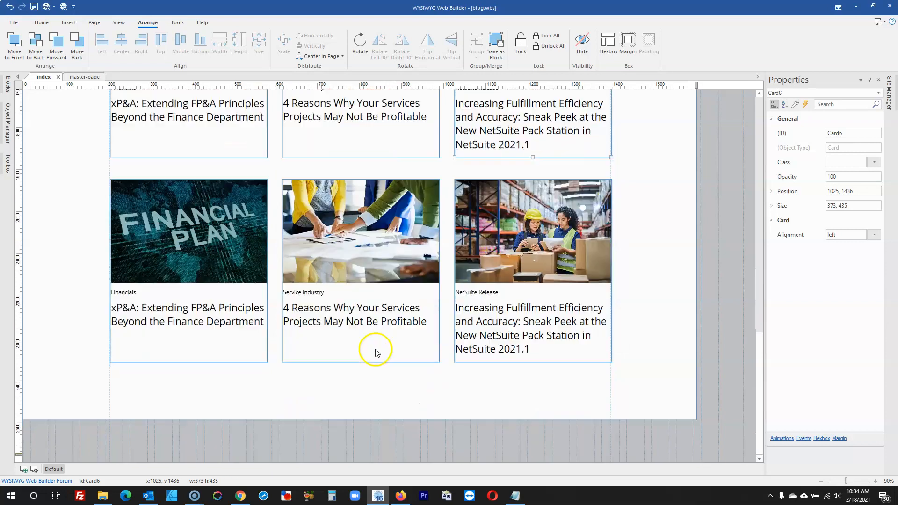
pyautogui.click(401, 496)
pyautogui.scroll(-4, 362, 393)
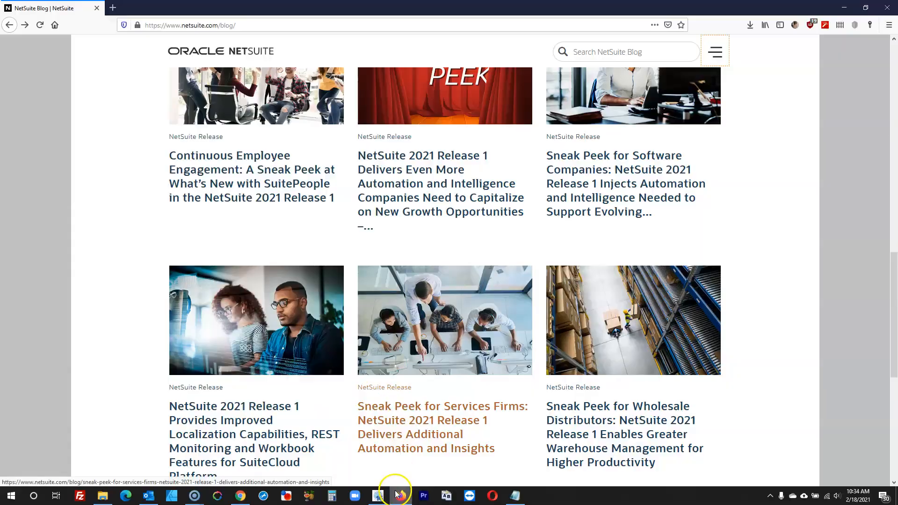
pyautogui.click(378, 496)
pyautogui.doubleClick(242, 263)
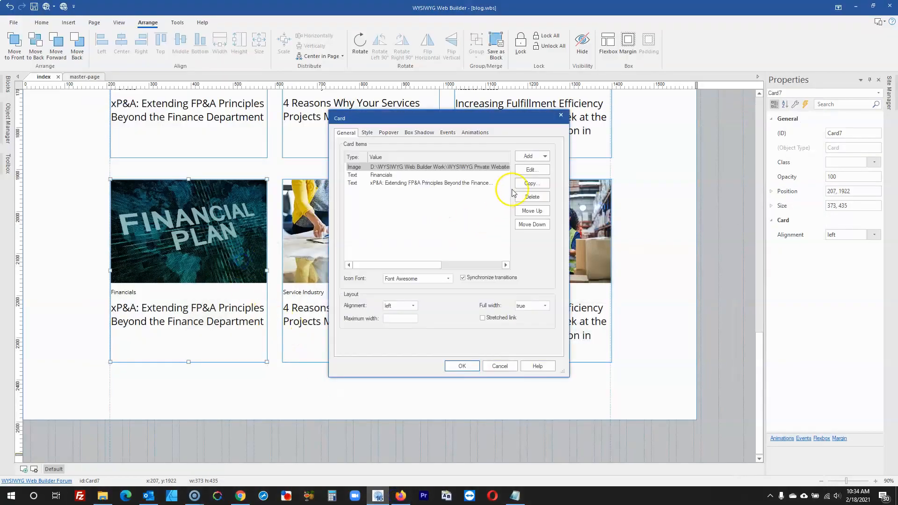
pyautogui.click(532, 170)
pyautogui.click(549, 173)
pyautogui.scroll(-5, 468, 236)
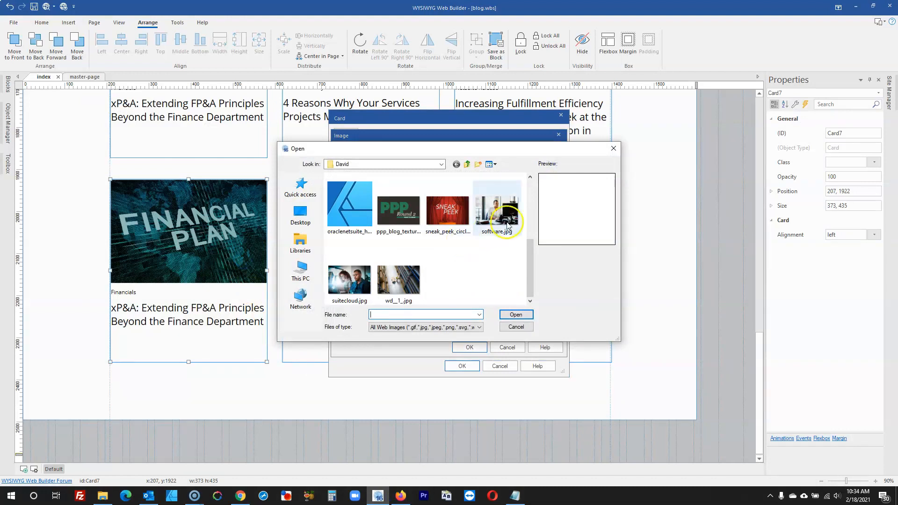
pyautogui.click(349, 280)
pyautogui.click(515, 314)
pyautogui.click(469, 347)
pyautogui.click(462, 366)
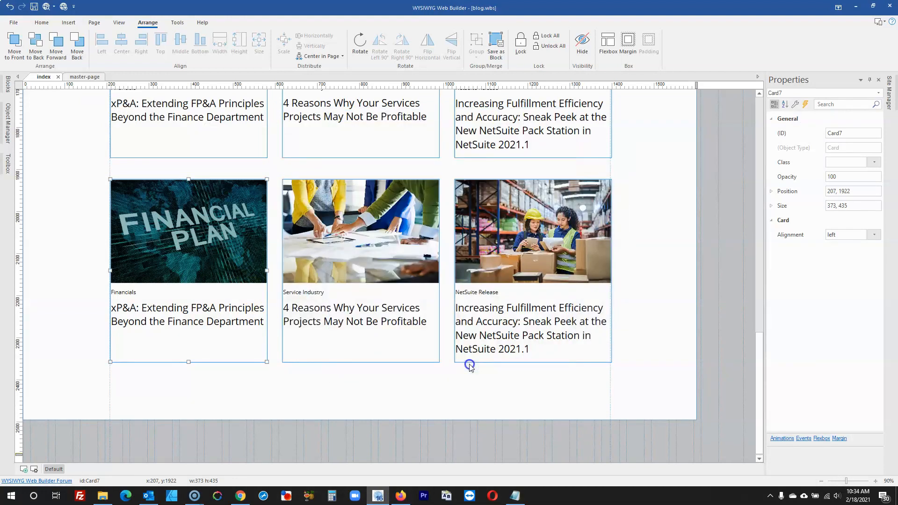
# - Replace the image of the third row's middle card with the office desk team photo, gettyimages_646
pyautogui.doubleClick(389, 249)
pyautogui.click(532, 170)
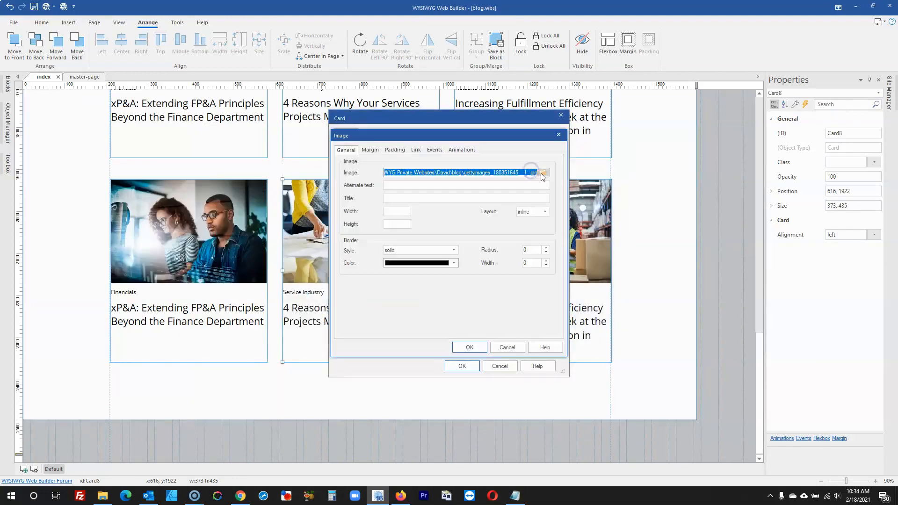
pyautogui.click(543, 174)
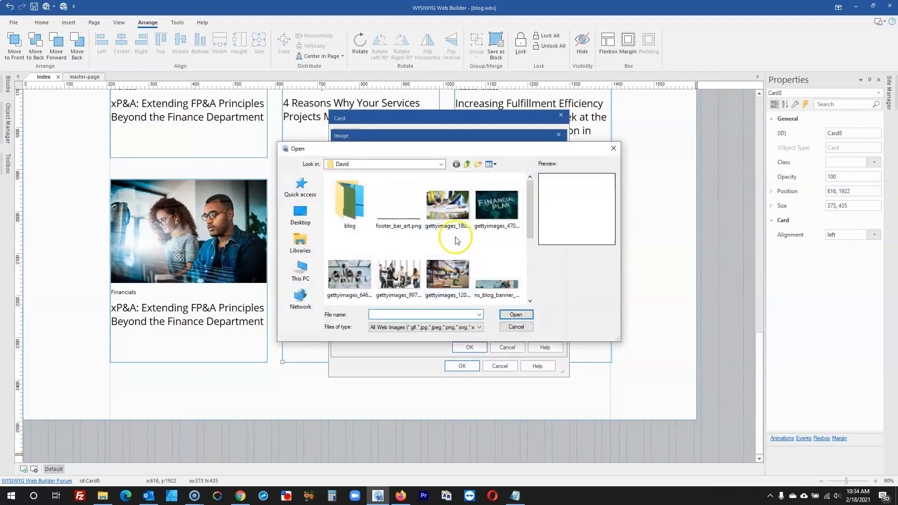
pyautogui.scroll(-5, 421, 271)
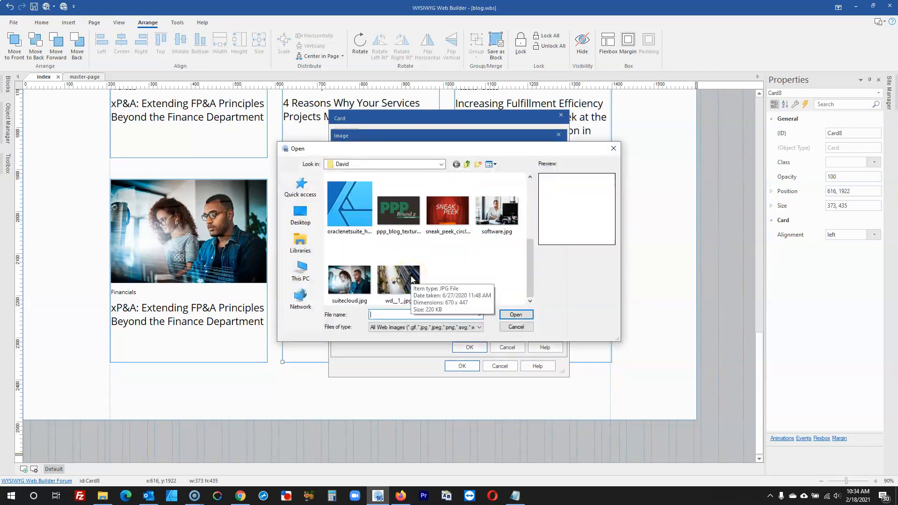
pyautogui.scroll(5, 407, 279)
pyautogui.doubleClick(404, 280)
pyautogui.click(469, 347)
pyautogui.click(470, 366)
# - Replace the image of the third row's NetSuite Release card with wd__1_.jpg and clear the selection
pyautogui.doubleClick(531, 240)
pyautogui.click(529, 170)
pyautogui.click(544, 172)
pyautogui.scroll(-5, 416, 280)
pyautogui.click(416, 280)
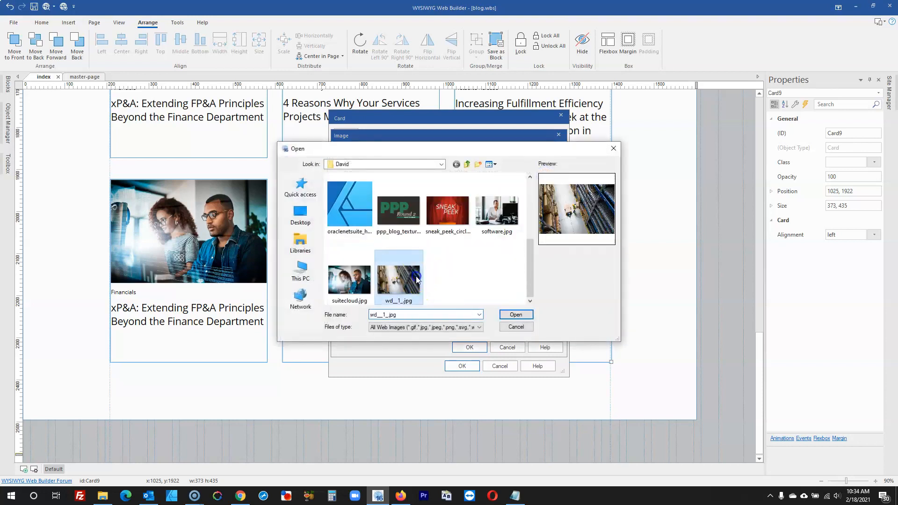
pyautogui.doubleClick(416, 280)
pyautogui.click(469, 347)
pyautogui.click(466, 366)
pyautogui.click(717, 323)
pyautogui.click(677, 328)
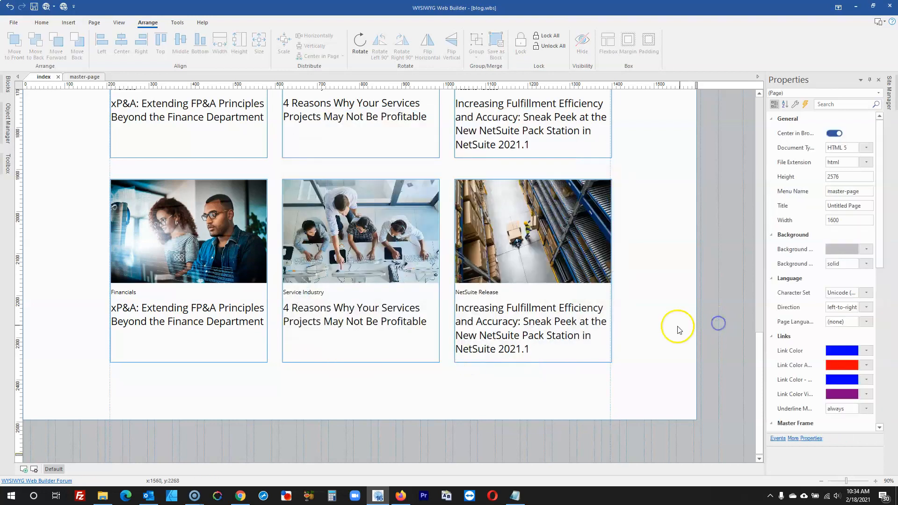
# - Check the original blog's pagination area in Firefox and extend the bottom of the content layer slightly below the third card row
pyautogui.click(401, 496)
pyautogui.scroll(-5, 383, 348)
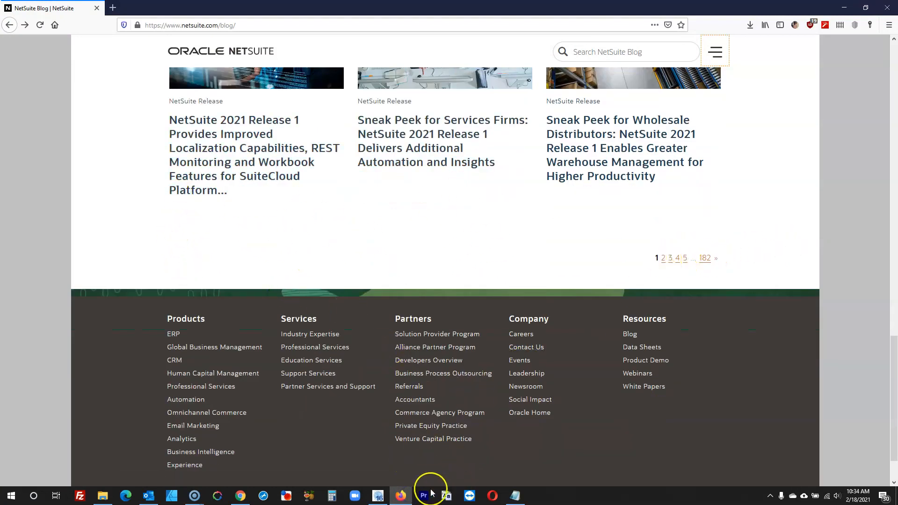
pyautogui.click(377, 496)
pyautogui.click(505, 398)
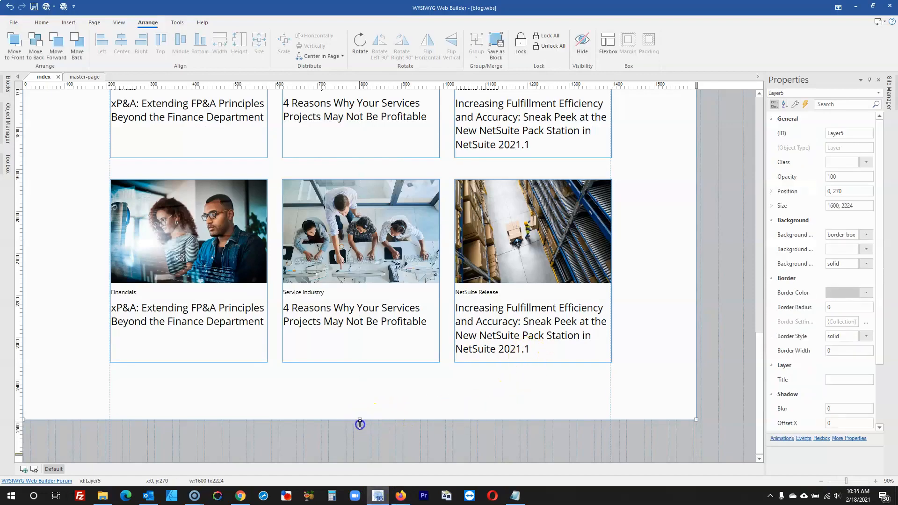
# - Align the left edges of the three Financials cards in the first column
pyautogui.scroll(2, 266, 387)
pyautogui.click(237, 368)
pyautogui.scroll(3, 238, 368)
pyautogui.keyDown('shift'); pyautogui.click(223, 321); pyautogui.keyUp('shift')
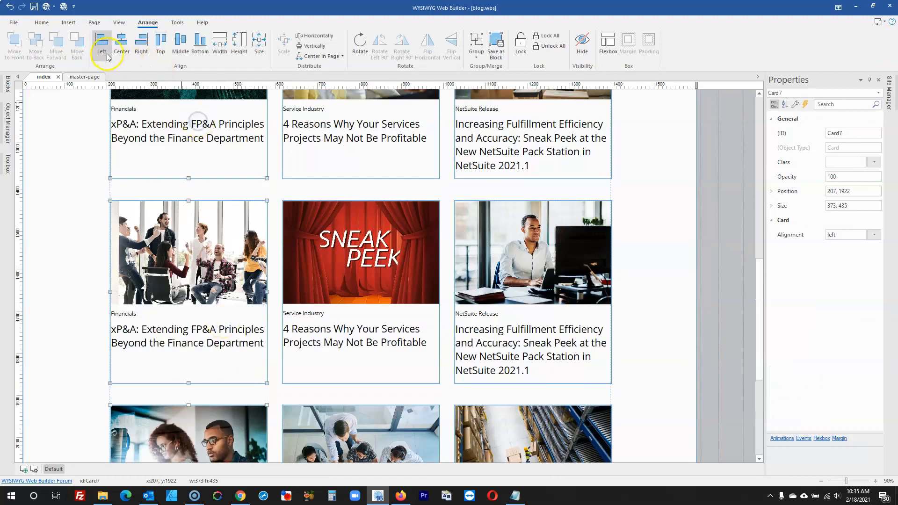
# - Align the right edges of the three NetSuite Release cards in the last column and clear the selection
pyautogui.scroll(-1, 327, 187)
pyautogui.click(514, 374)
pyautogui.keyDown('shift'); pyautogui.click(515, 284); pyautogui.keyUp('shift')
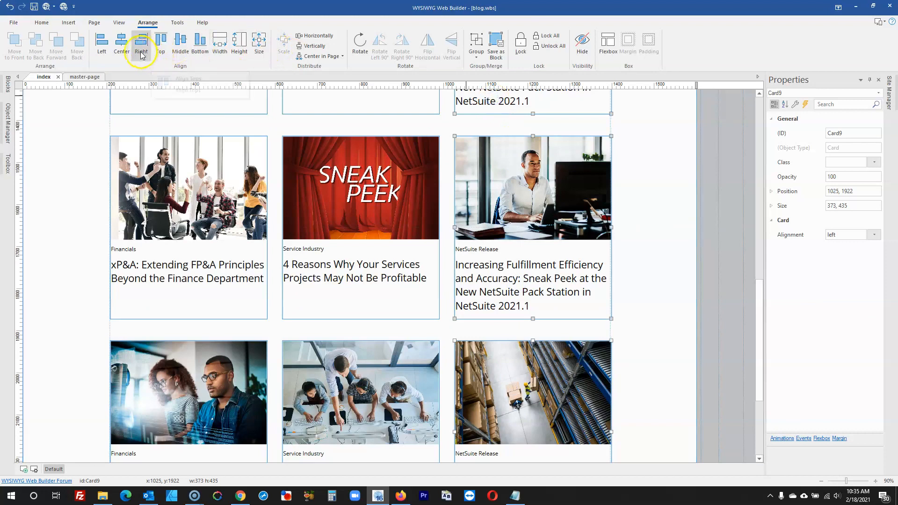
pyautogui.click(732, 285)
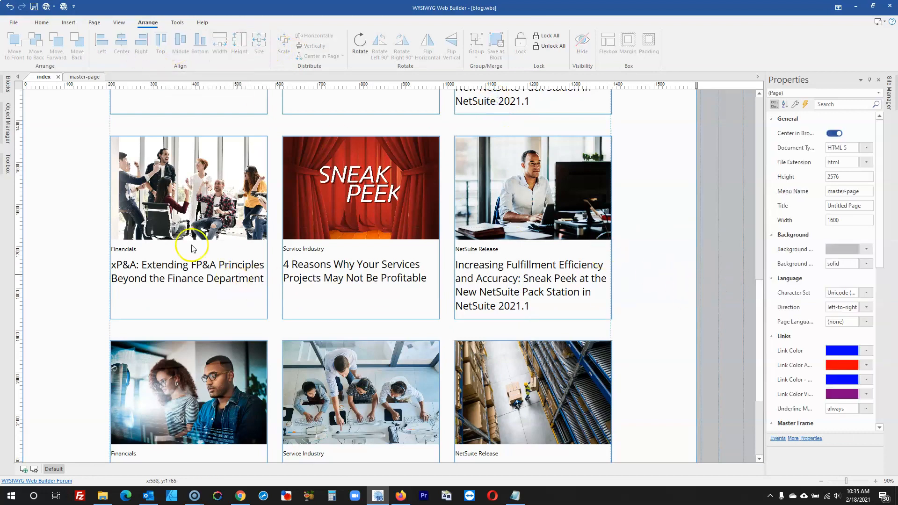
# - Find the Pagination object by searching for "pagi" and draw it about 282 by 34 px below the third card row
pyautogui.scroll(-3, 161, 229)
pyautogui.click(6, 117)
pyautogui.click(8, 164)
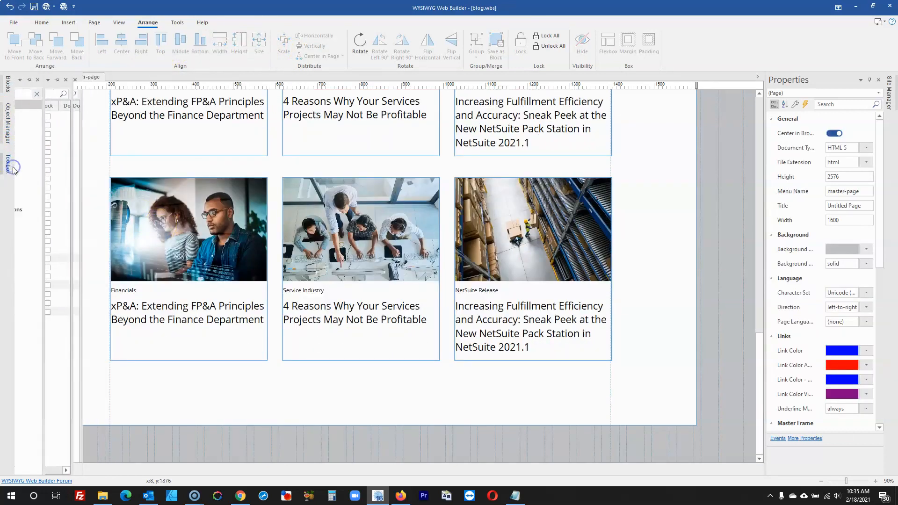
pyautogui.click(41, 96)
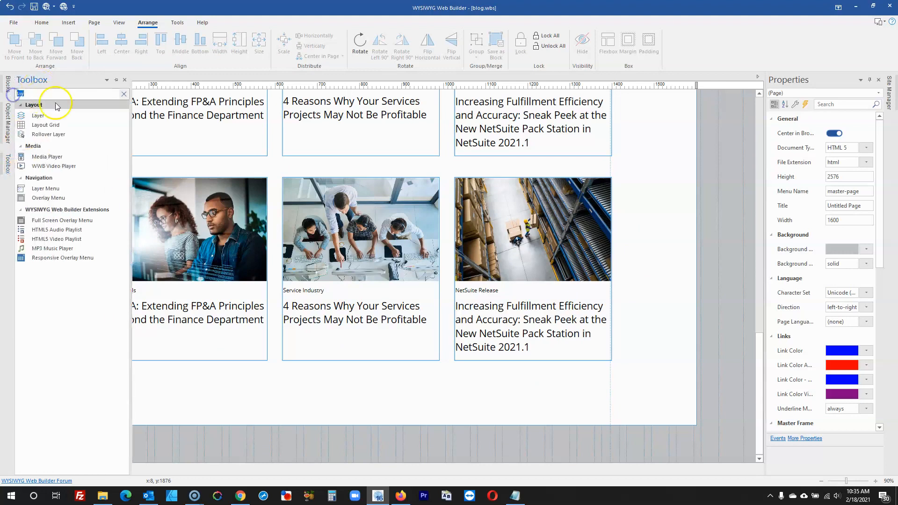
pyautogui.write('pagi')
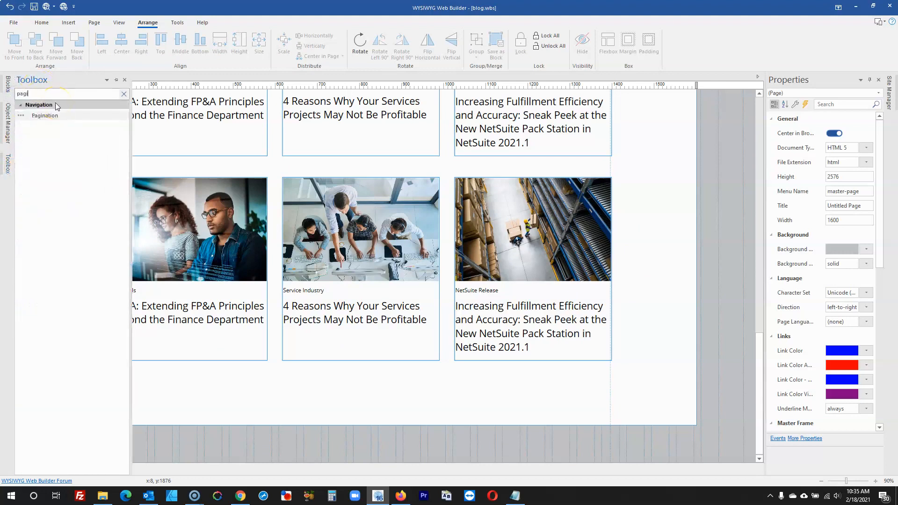
pyautogui.click(46, 115)
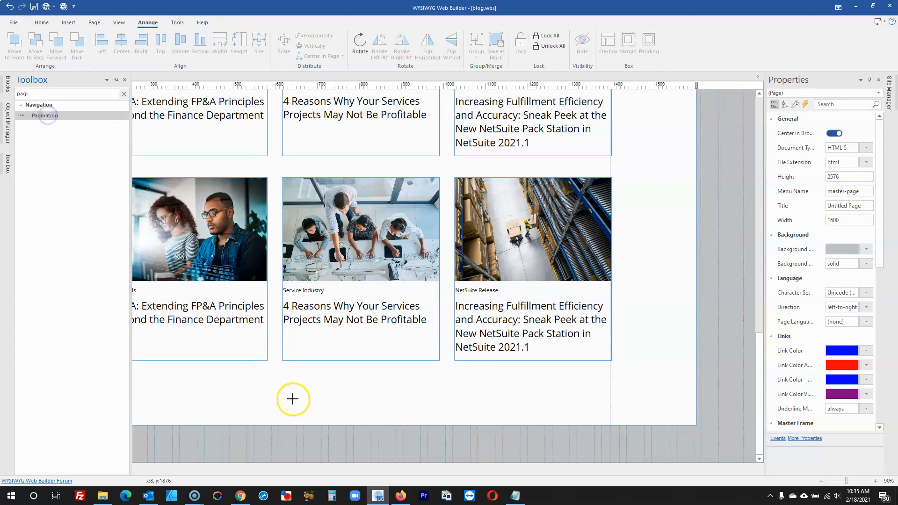
pyautogui.moveTo(344, 391); pyautogui.dragTo(469, 403)
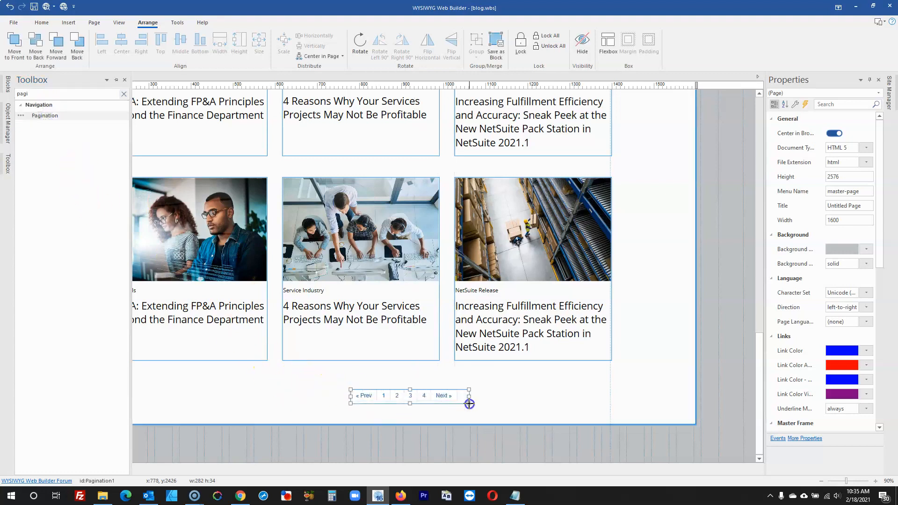
# - Compare with the original blog in Firefox and move the pagination under the third row's NetSuite Release card, to about 1113, 2442
pyautogui.click(401, 497)
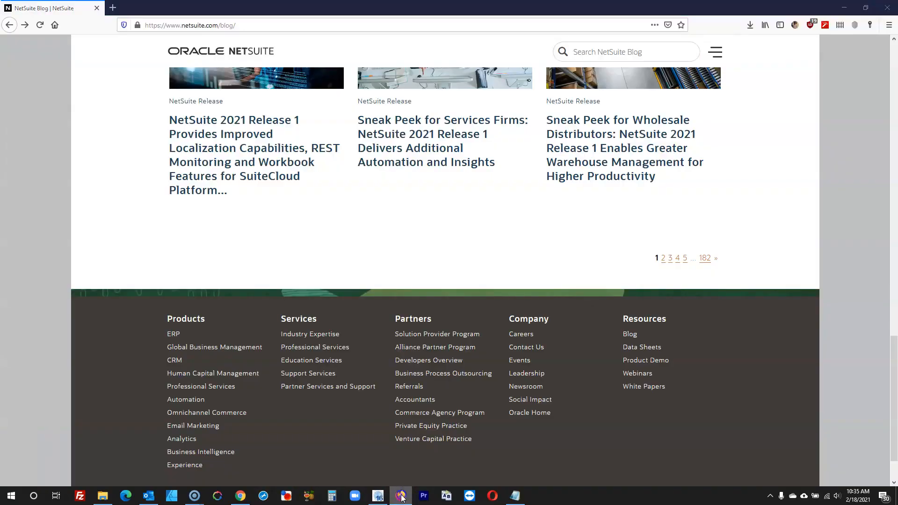
pyautogui.click(401, 496)
pyautogui.click(455, 449)
pyautogui.moveTo(432, 392); pyautogui.dragTo(573, 401)
# - Review the pagination's item, style and synchronization settings and set its alignment to right
pyautogui.doubleClick(573, 401)
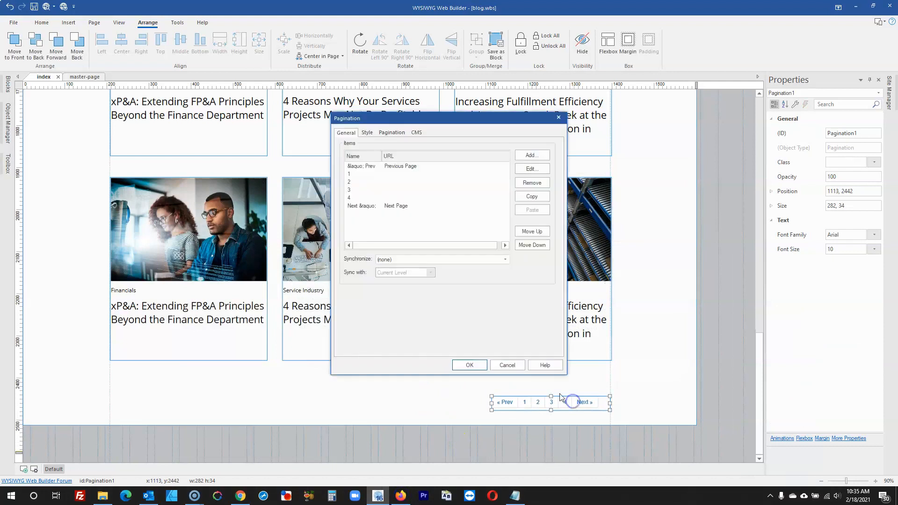
pyautogui.click(367, 135)
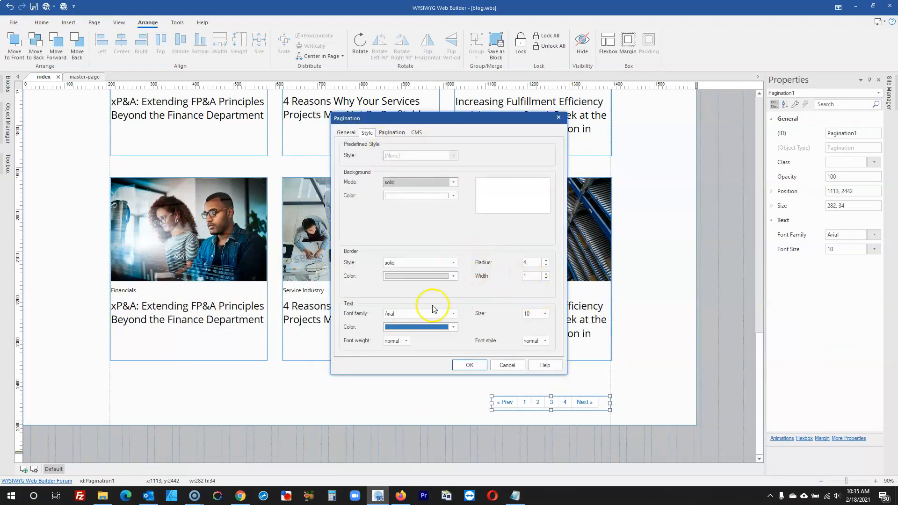
pyautogui.click(405, 342)
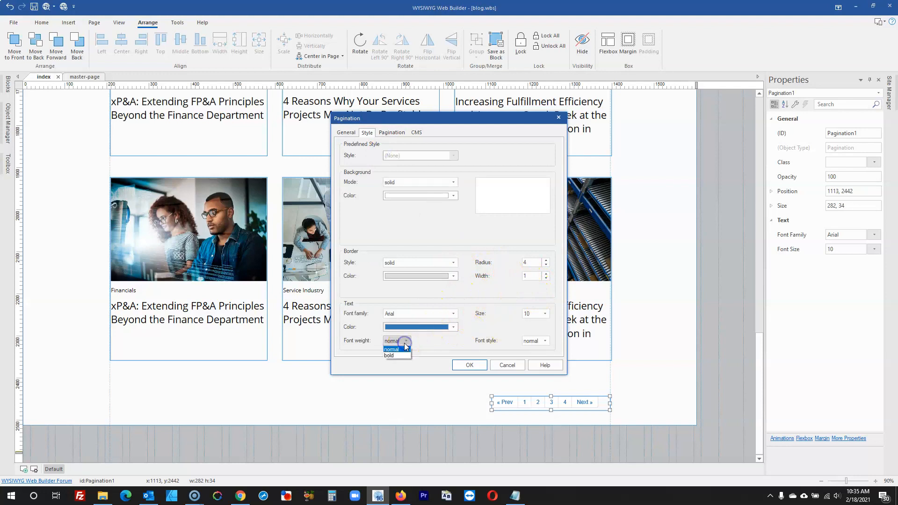
pyautogui.click(346, 134)
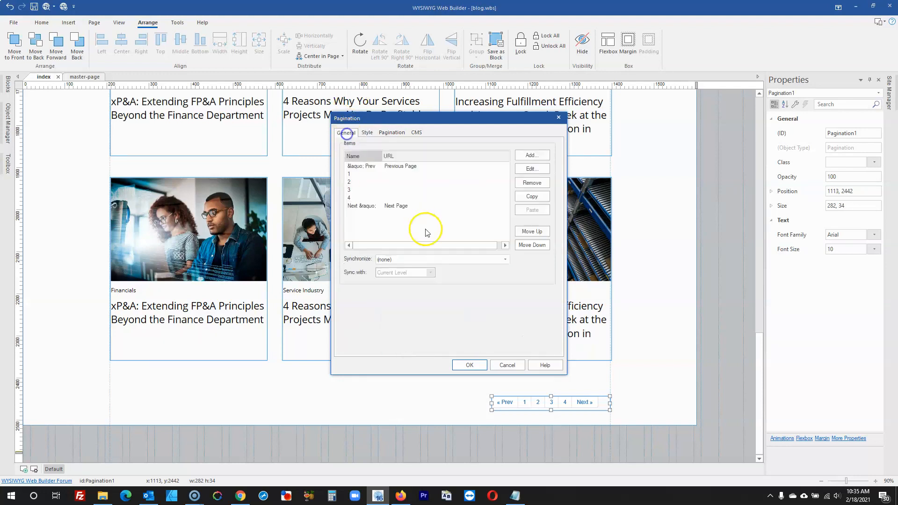
pyautogui.click(409, 260)
pyautogui.click(410, 261)
pyautogui.click(368, 134)
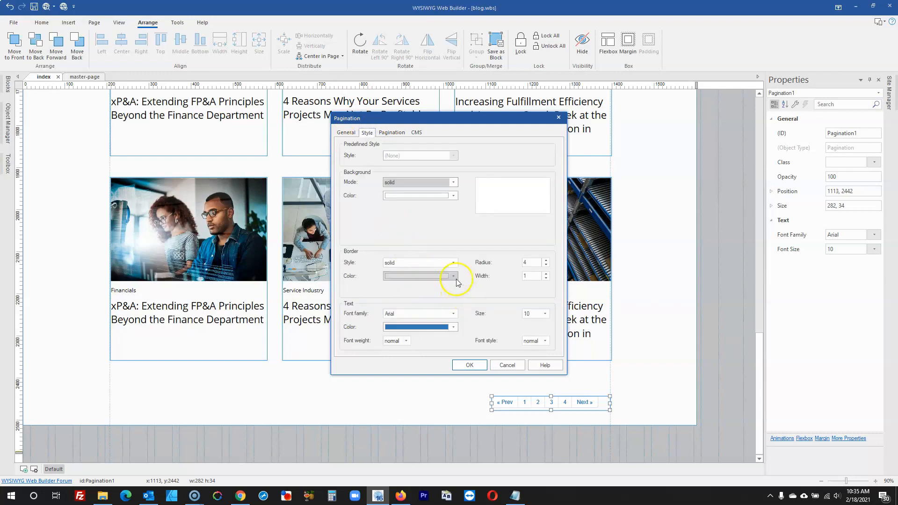
pyautogui.click(390, 133)
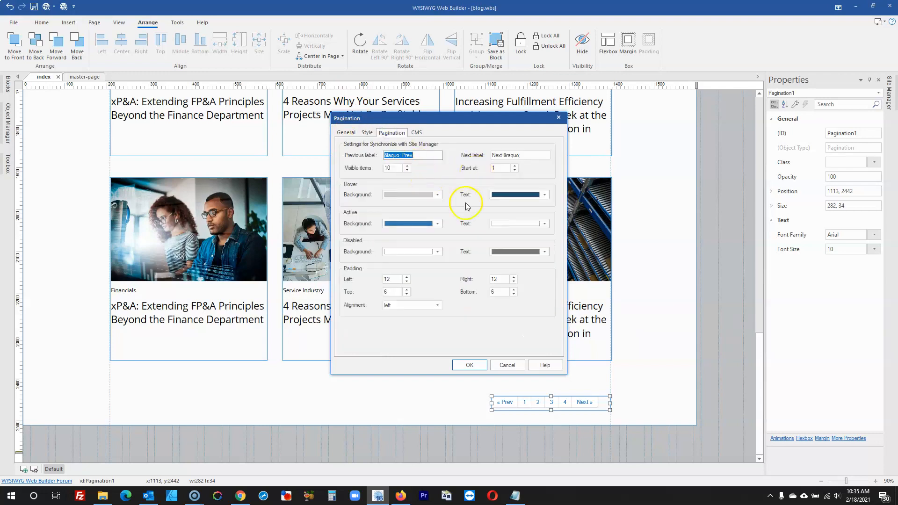
pyautogui.click(402, 304)
pyautogui.click(391, 325)
pyautogui.click(470, 365)
pyautogui.click(499, 434)
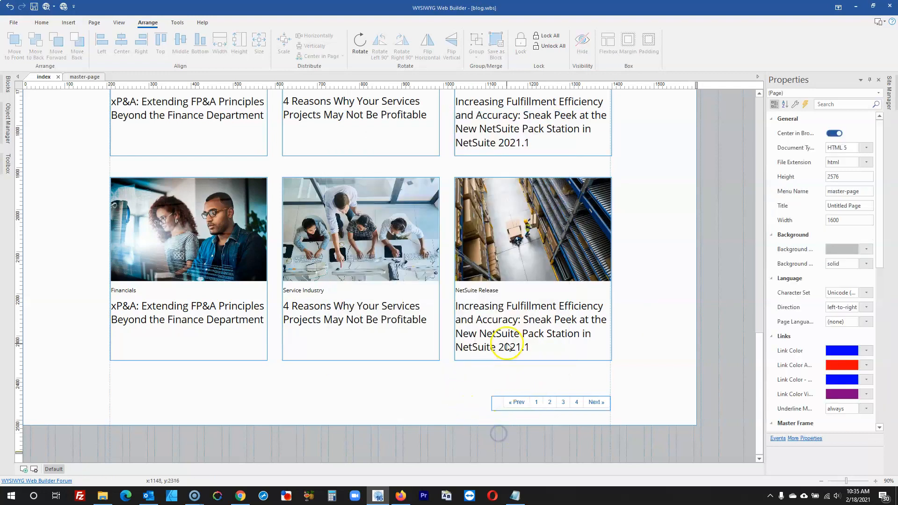
# - Check the original pagination in Firefox and reduce the height of the pagination object to about 29 px
pyautogui.click(404, 492)
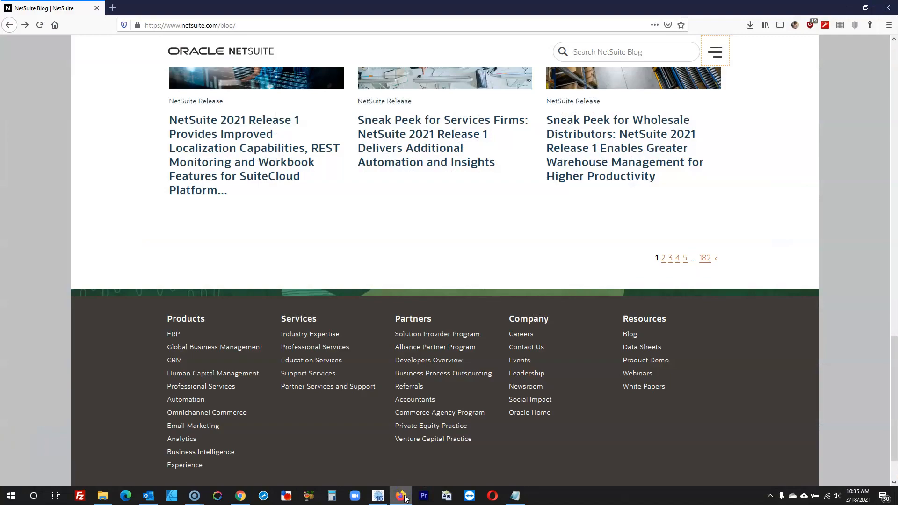
pyautogui.click(403, 497)
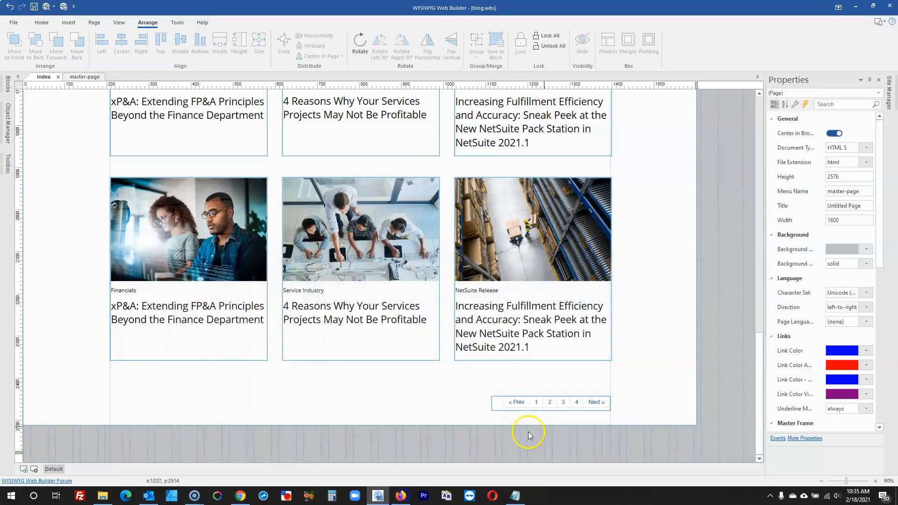
pyautogui.click(561, 406)
pyautogui.moveTo(550, 410); pyautogui.dragTo(551, 409)
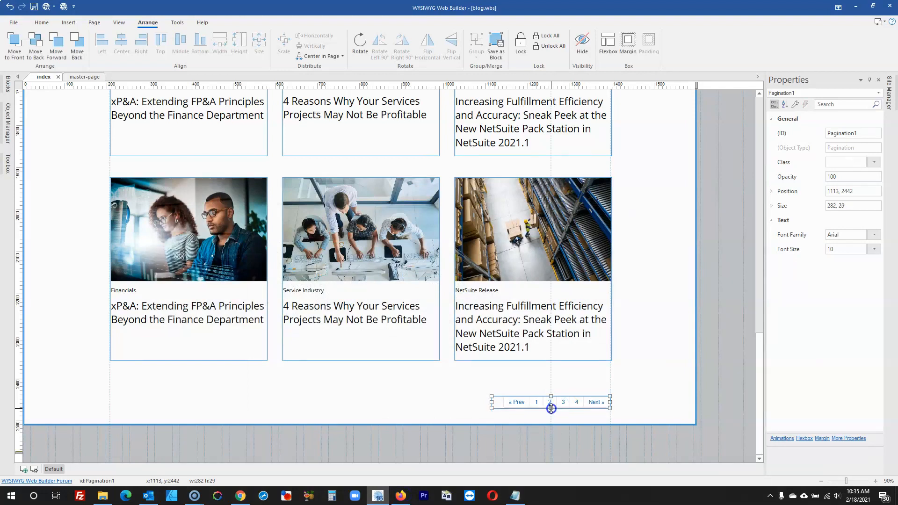
# - Recheck the original in Firefox, move the pagination up to about y 2424, and align its right edge with the NetSuite Release card above
pyautogui.click(409, 494)
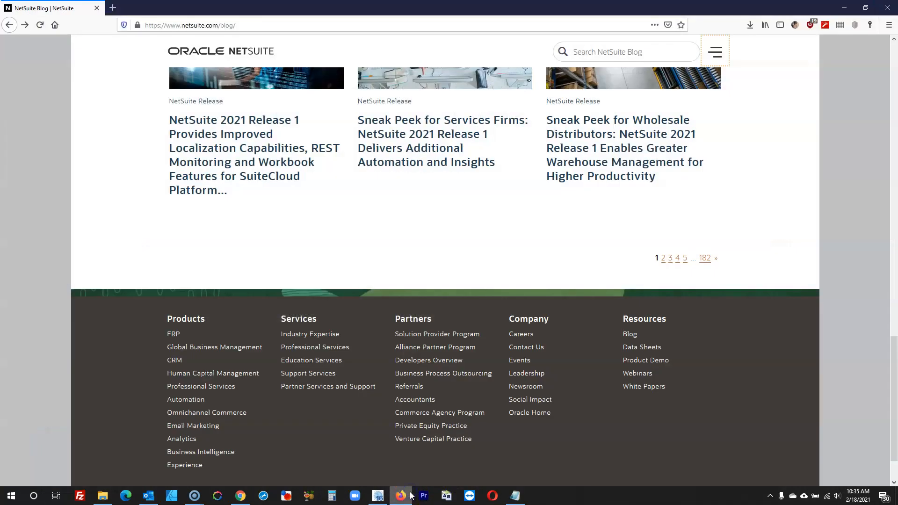
pyautogui.click(411, 495)
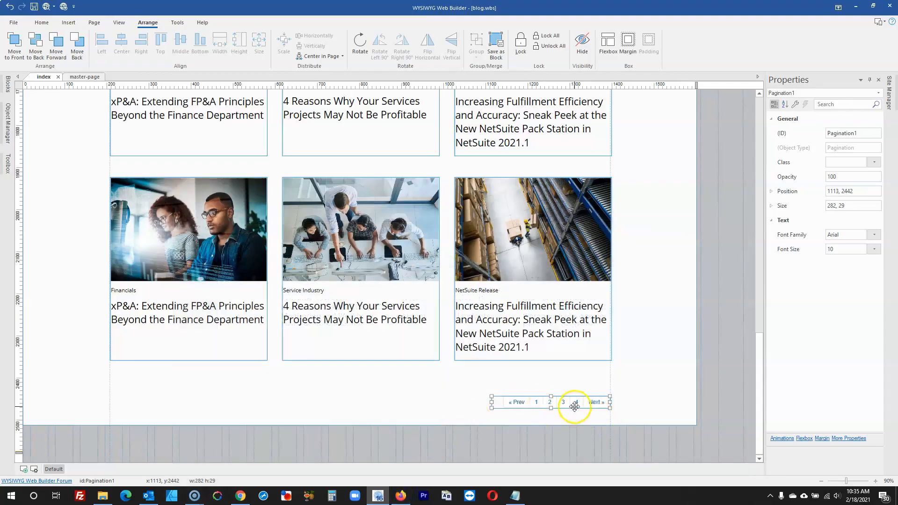
pyautogui.click(411, 491)
pyautogui.click(411, 491)
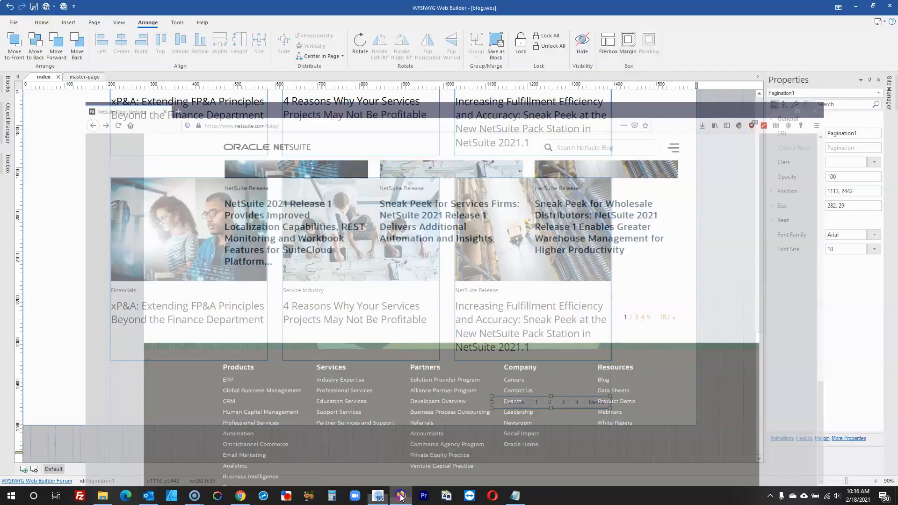
pyautogui.moveTo(571, 401); pyautogui.dragTo(574, 393)
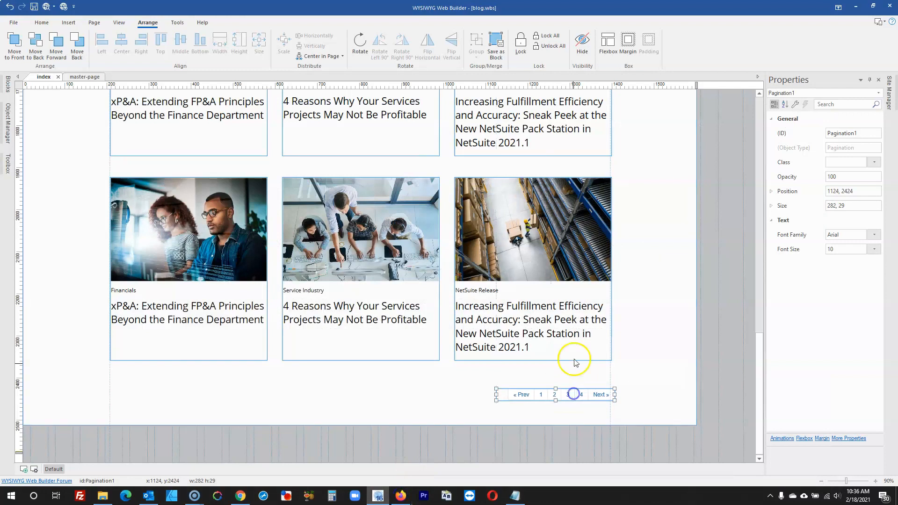
pyautogui.keyDown('shift'); pyautogui.click(581, 326); pyautogui.keyUp('shift')
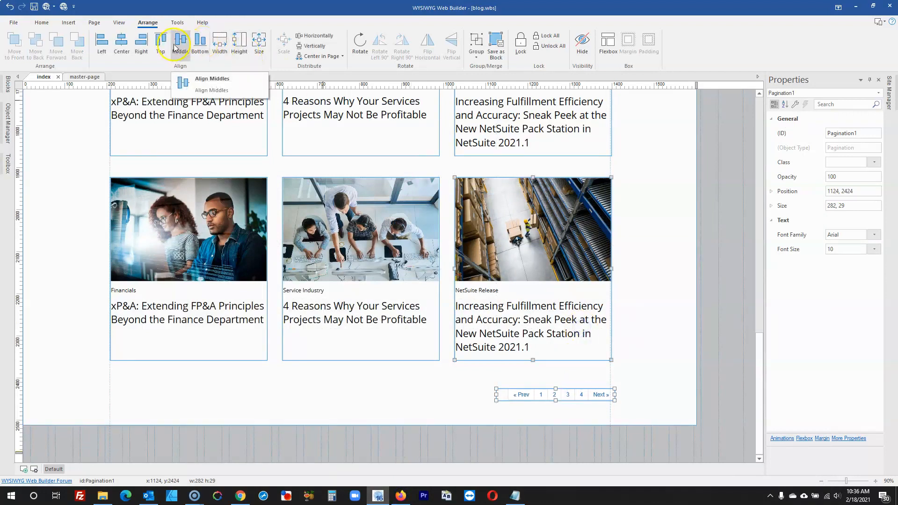
pyautogui.click(149, 45)
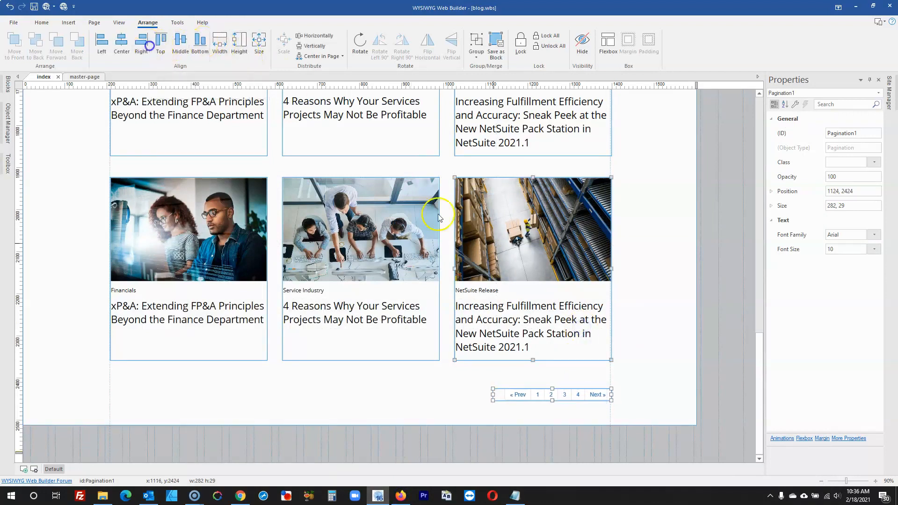
pyautogui.click(709, 334)
# - Compare the upper part of the index page with the original blog's header and search box in Firefox
pyautogui.scroll(15, 672, 298)
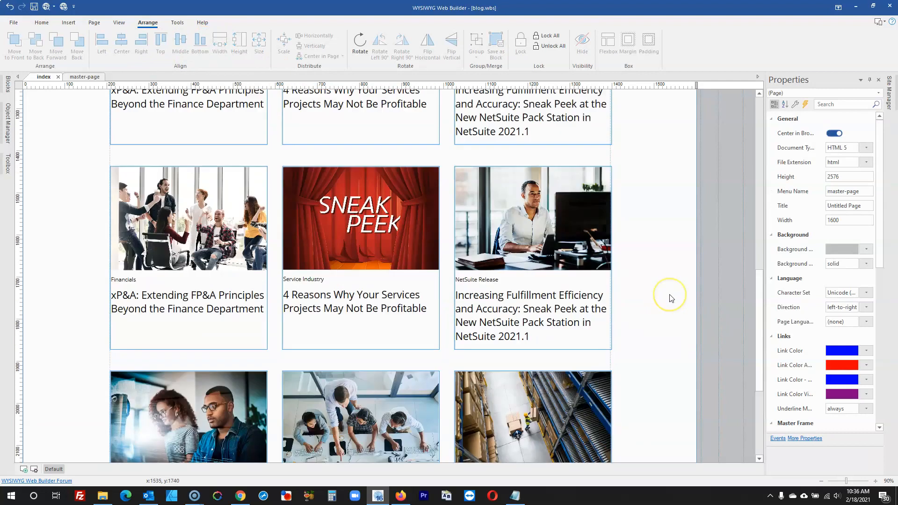
pyautogui.scroll(-1, 521, 326)
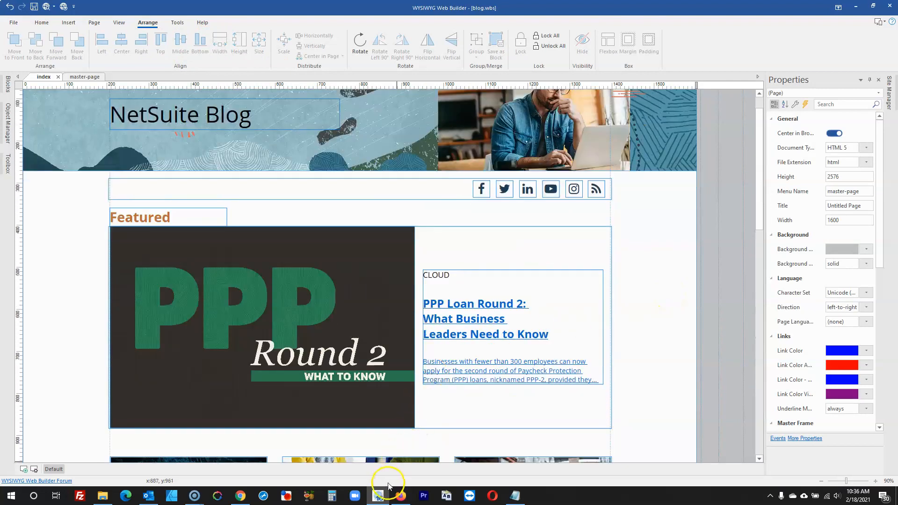
pyautogui.click(401, 495)
pyautogui.scroll(15, 423, 397)
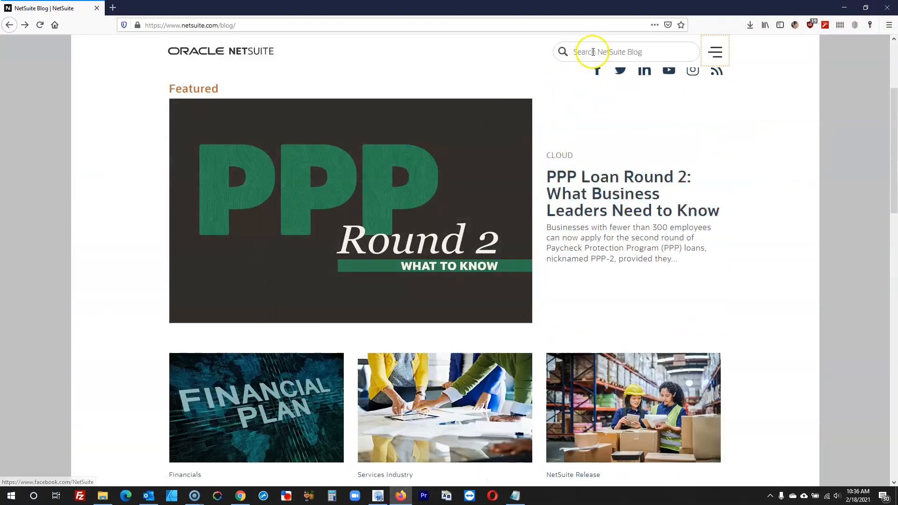
pyautogui.scroll(3, 666, 60)
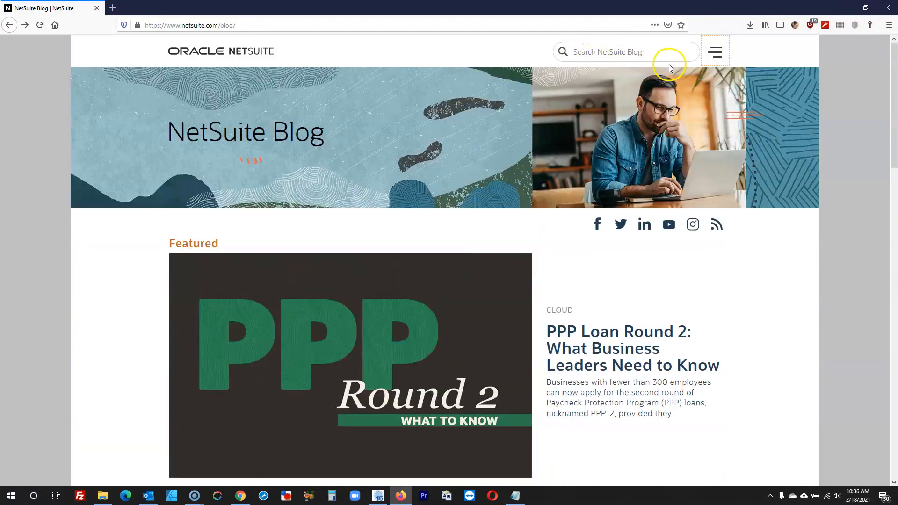
pyautogui.click(843, 8)
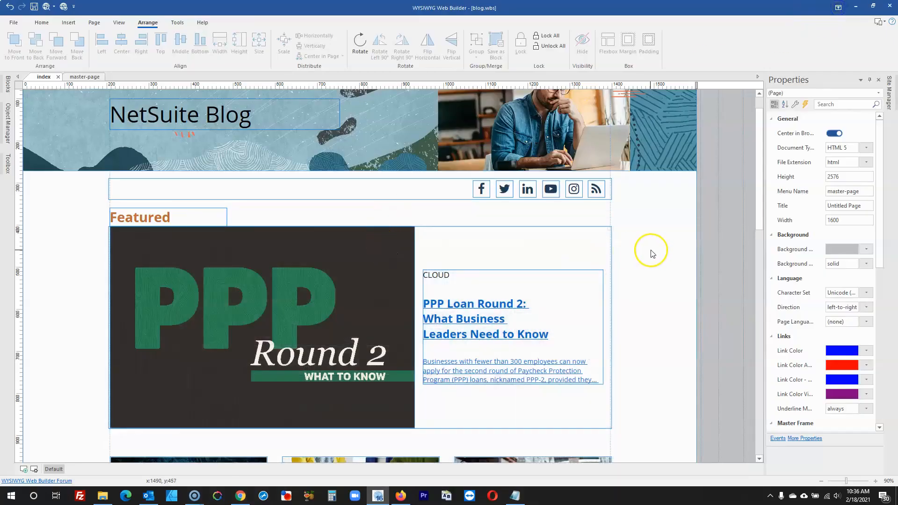
# - Open the master page and draw a Site Search object about 318 by 53 px in the empty content area
pyautogui.click(890, 100)
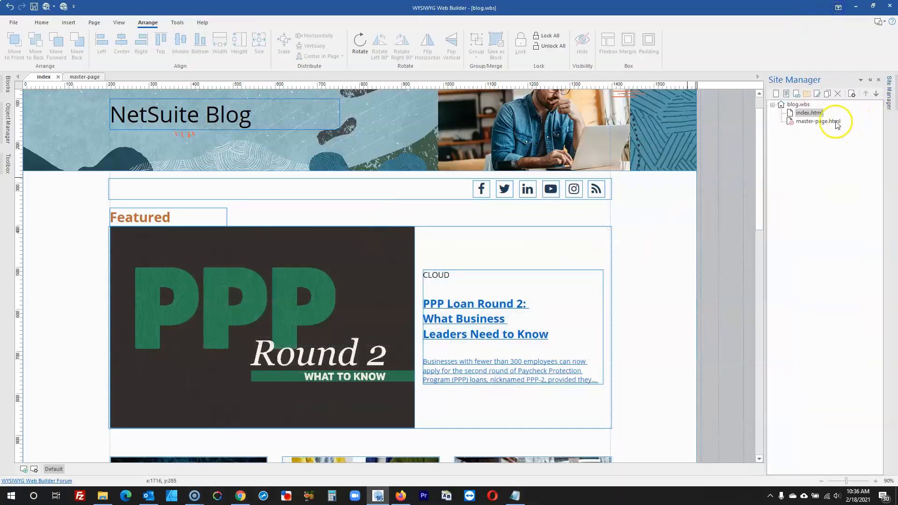
pyautogui.doubleClick(836, 121)
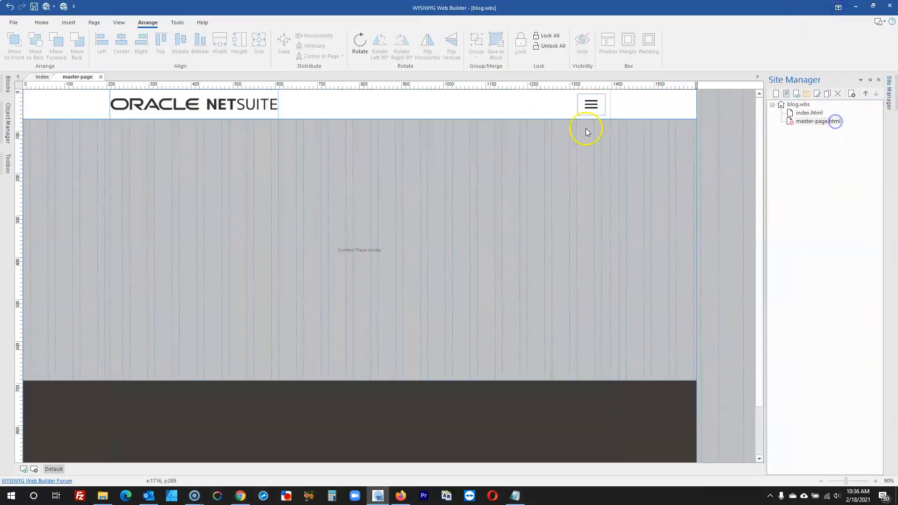
pyautogui.click(8, 164)
pyautogui.click(127, 95)
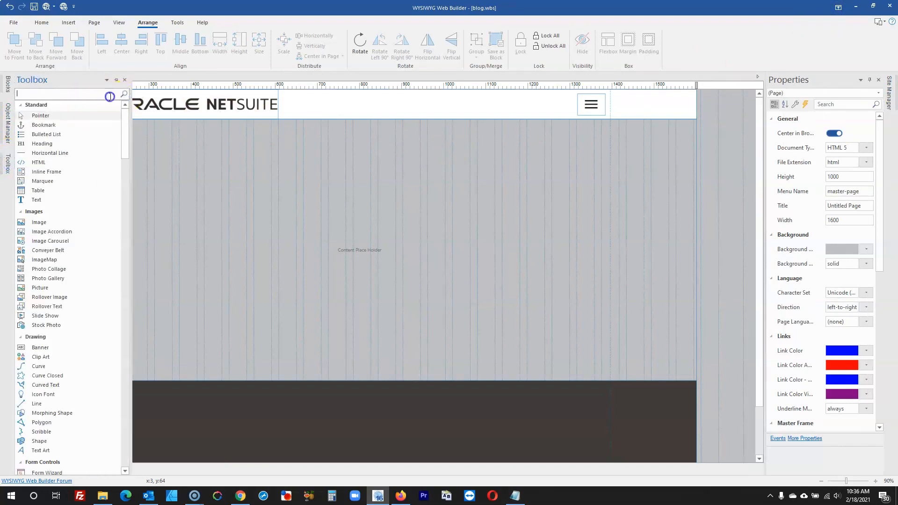
pyautogui.write('searc')
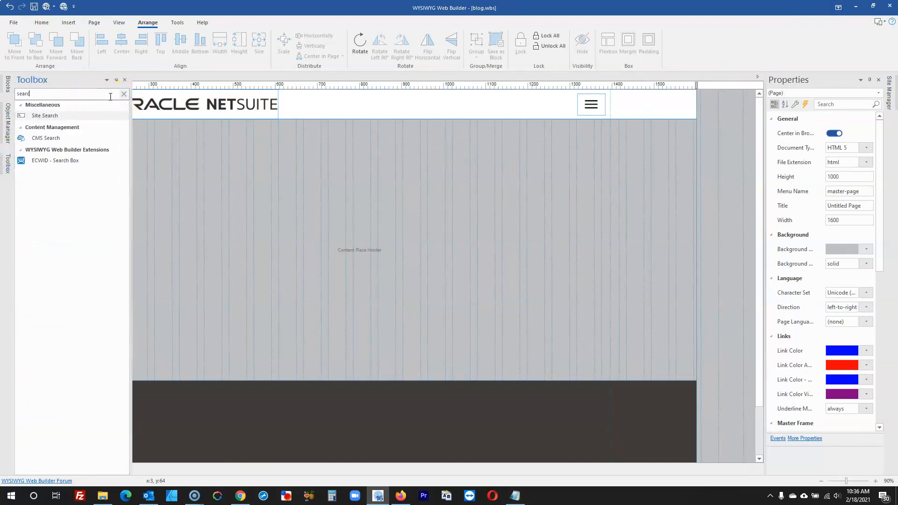
pyautogui.click(76, 111)
pyautogui.moveTo(236, 169); pyautogui.dragTo(369, 191)
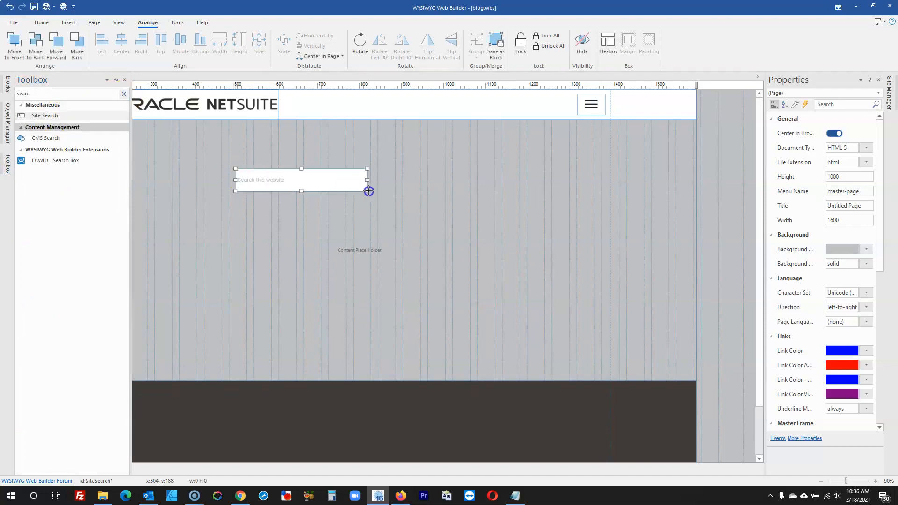
# - Move the search field into the header beside the menu icon, at about x 987, y 9, and delete its separate Search button
pyautogui.click(417, 204)
pyautogui.click(346, 182)
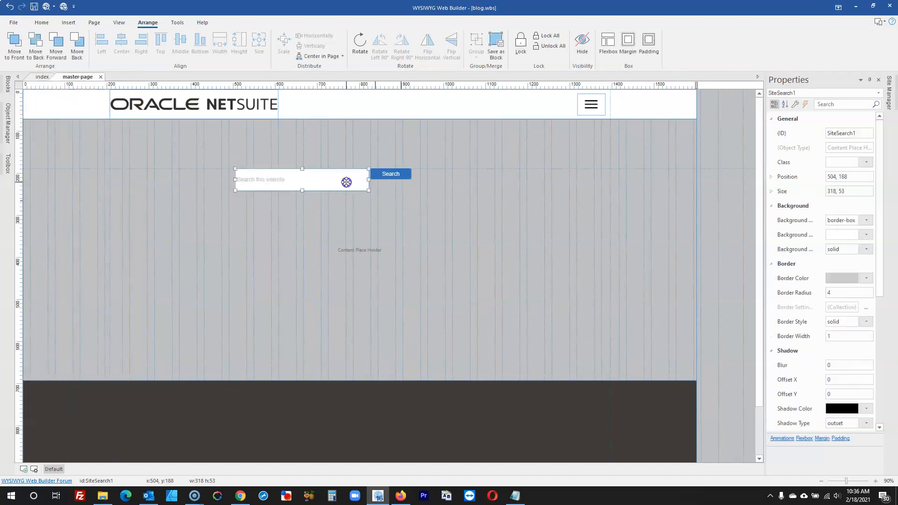
pyautogui.moveTo(351, 183); pyautogui.dragTo(544, 113)
pyautogui.moveTo(402, 174); pyautogui.dragTo(411, 109)
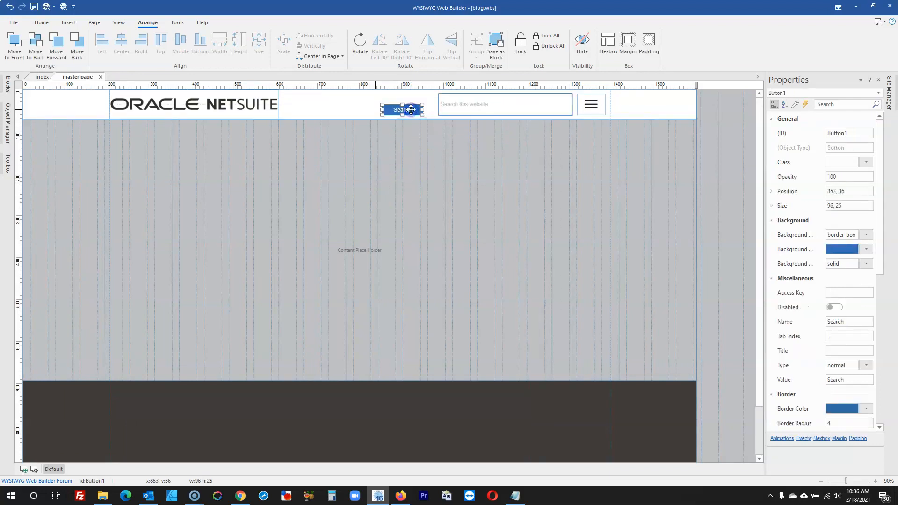
pyautogui.press('Delete')
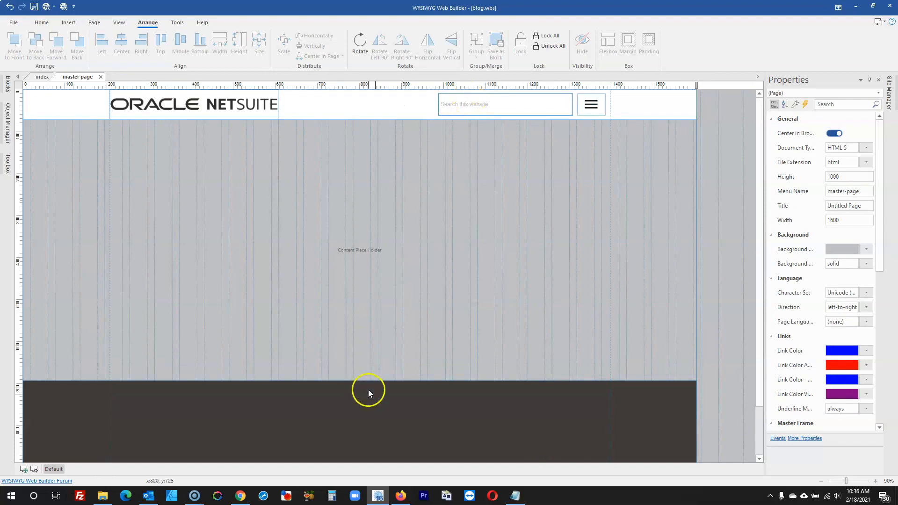
# - Copy the blog title from the original page in Firefox and set the search field's placeholder to "Search NetSuite Blog"
pyautogui.click(393, 499)
pyautogui.click(393, 498)
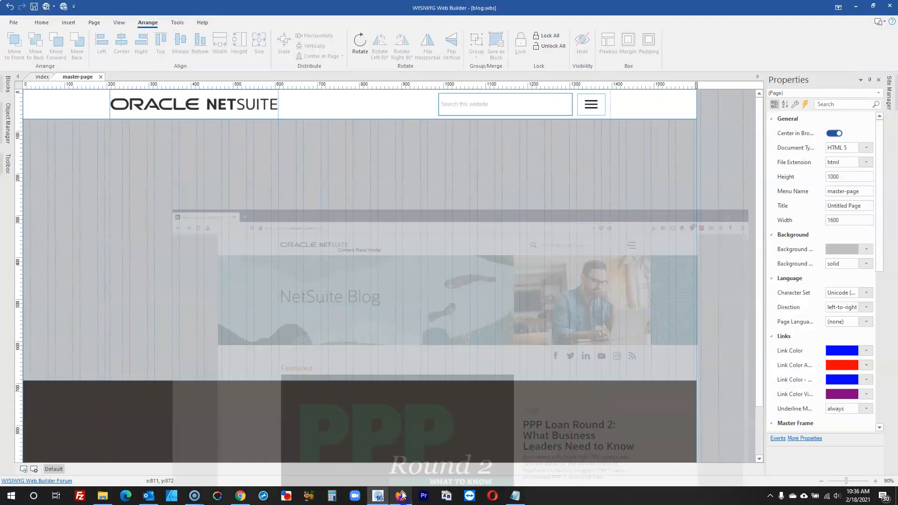
pyautogui.doubleClick(457, 111)
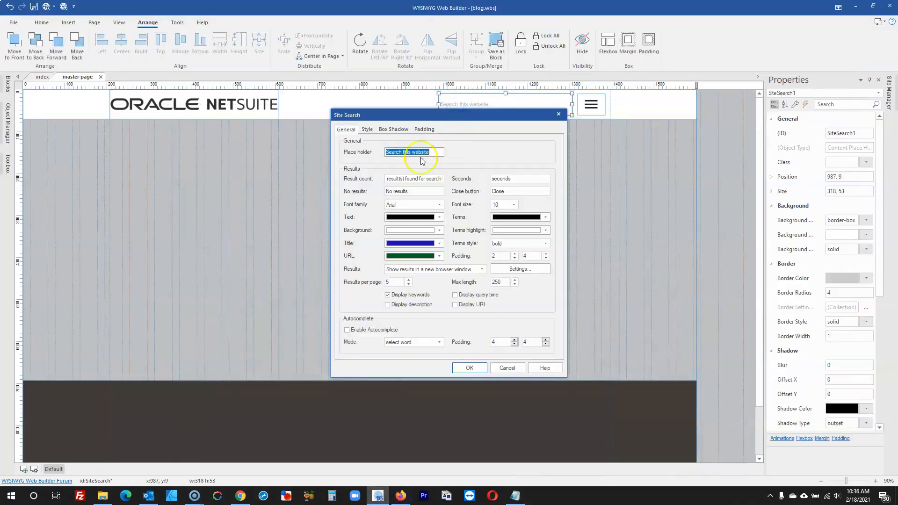
pyautogui.click(400, 496)
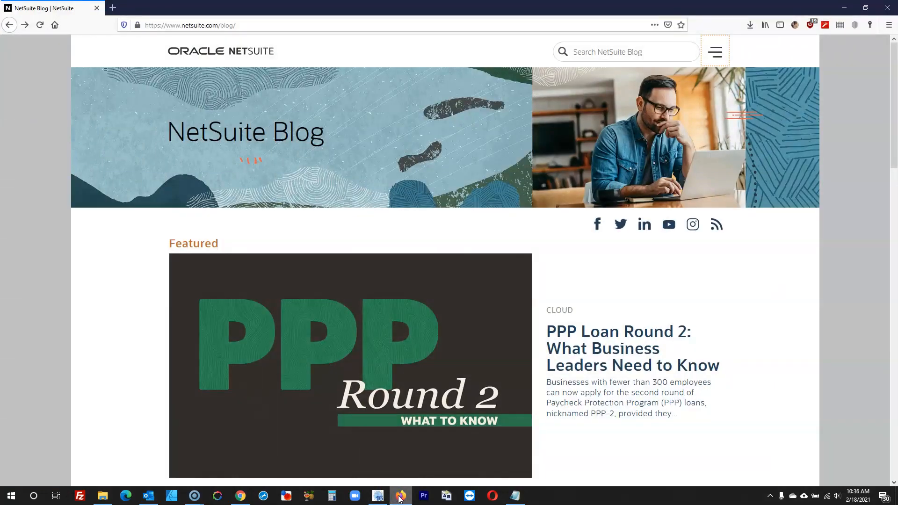
pyautogui.click(607, 51)
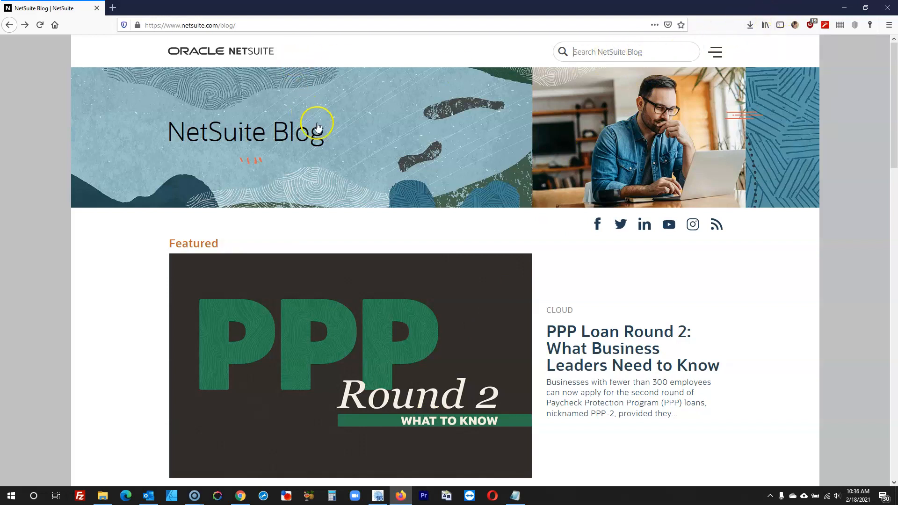
pyautogui.click(213, 132)
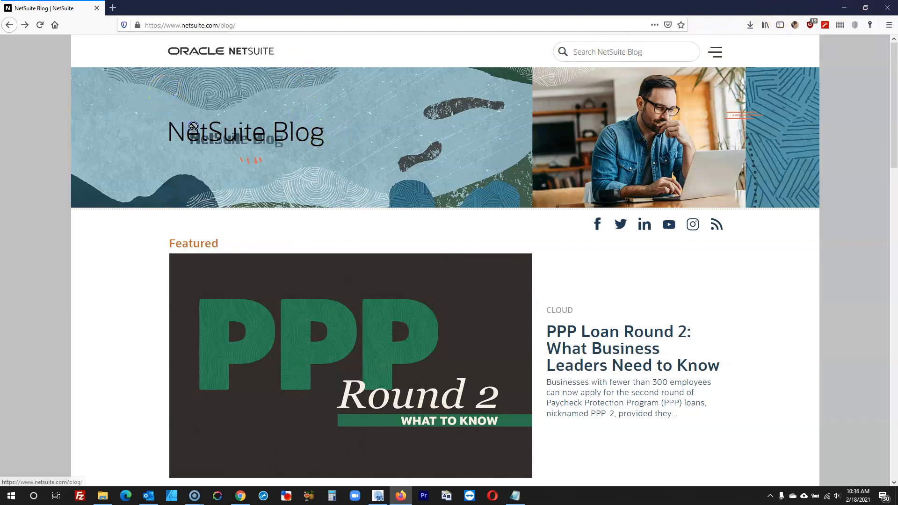
pyautogui.moveTo(61, 103); pyautogui.dragTo(317, 134)
pyautogui.hotkey('ctrl', 'c')
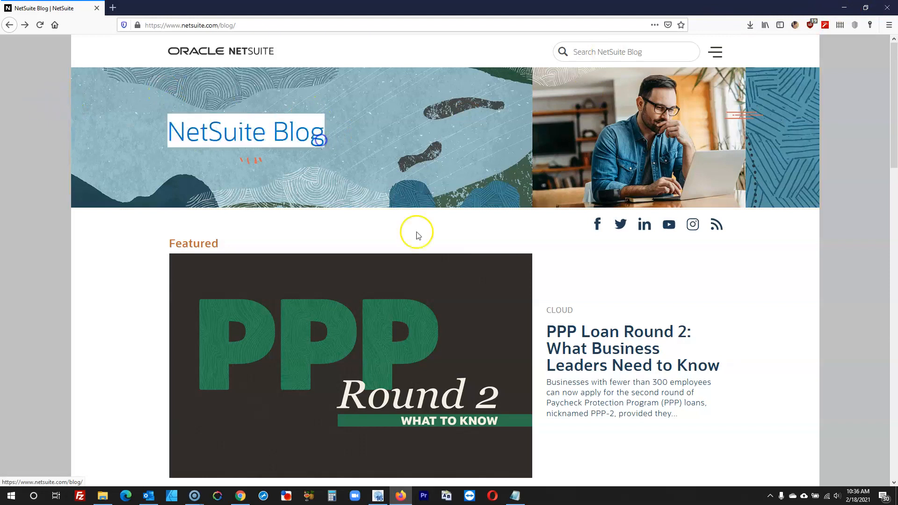
pyautogui.click(378, 496)
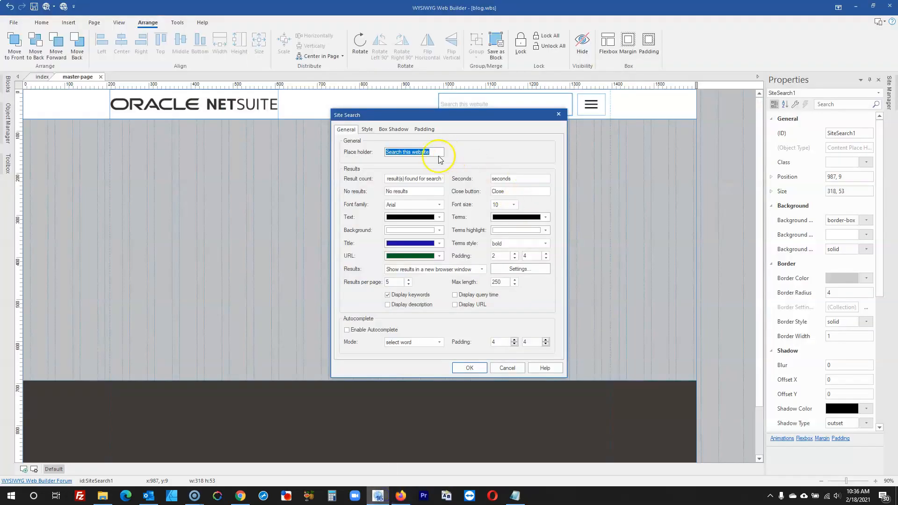
pyautogui.click(403, 152)
pyautogui.hotkey('ctrl', 'v')
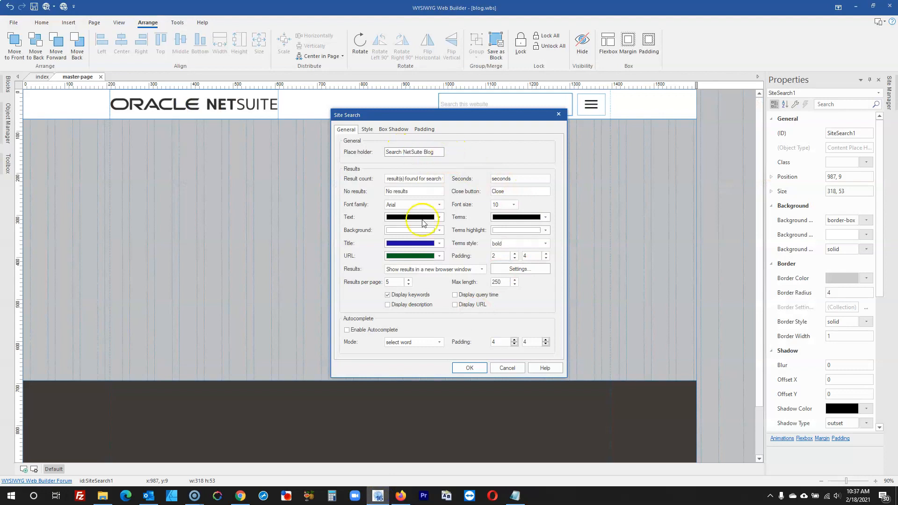
pyautogui.click(470, 368)
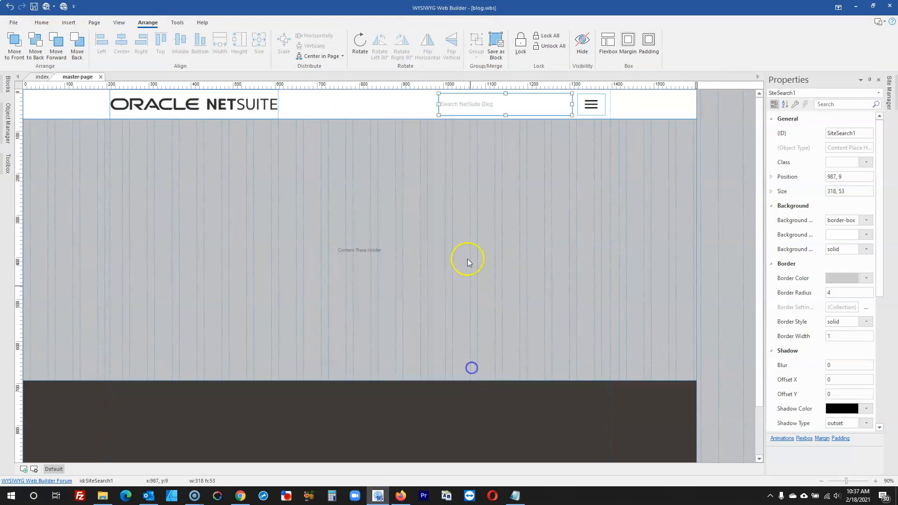
# - Style the search field with Open Sans text at size 12 and a border radius of 10
pyautogui.doubleClick(484, 104)
pyautogui.click(367, 129)
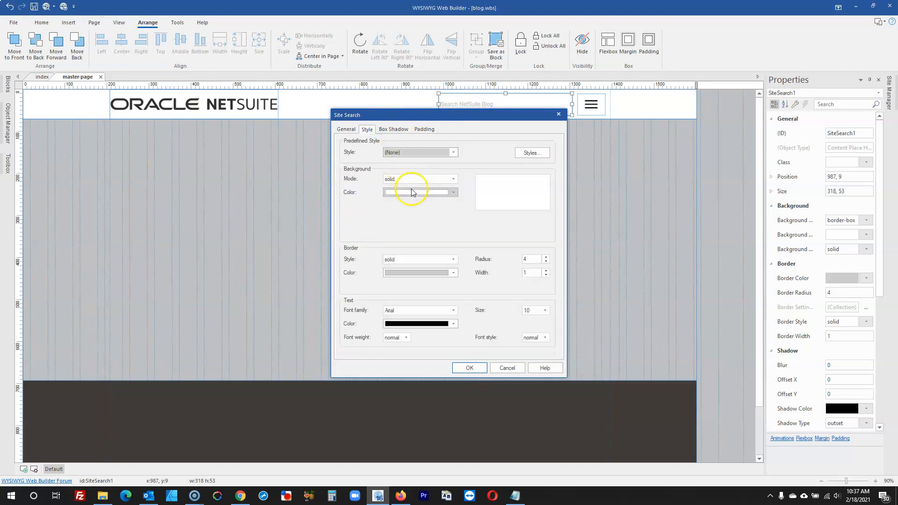
pyautogui.click(425, 311)
pyautogui.scroll(-20, 425, 311)
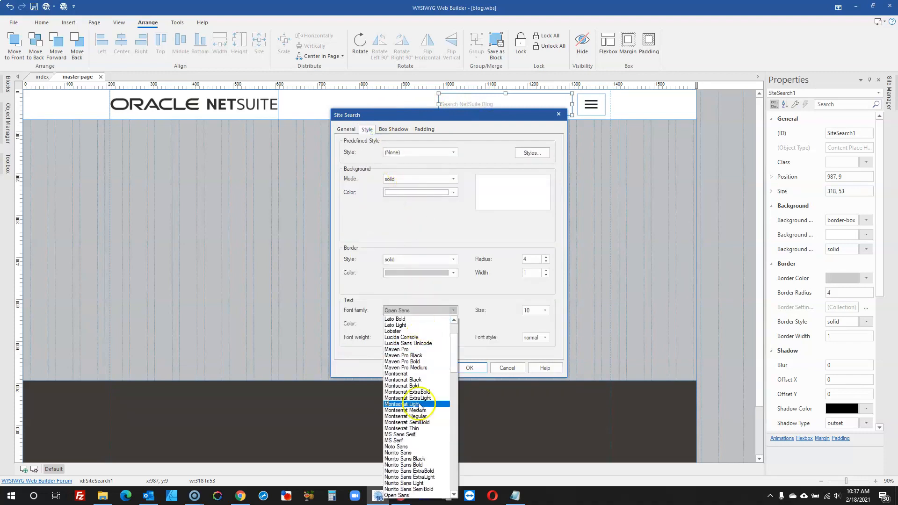
pyautogui.click(402, 495)
pyautogui.click(536, 310)
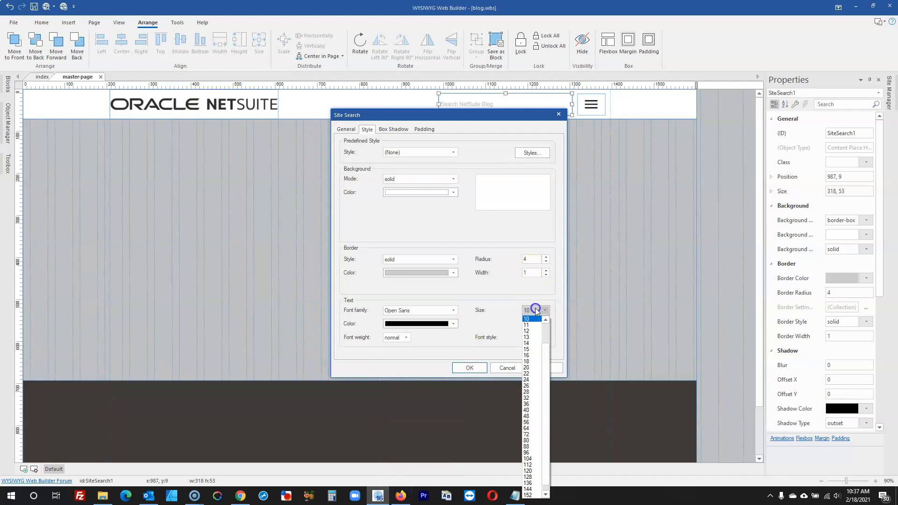
pyautogui.click(530, 332)
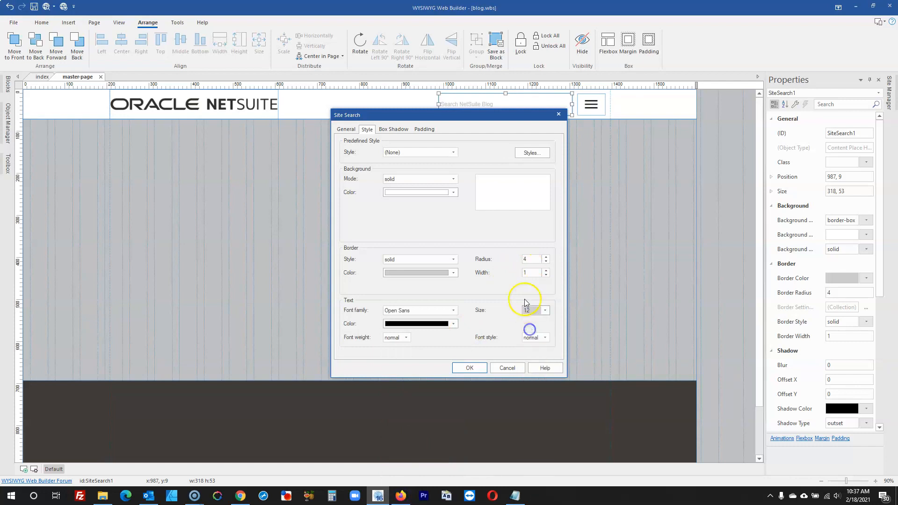
pyautogui.click(529, 259)
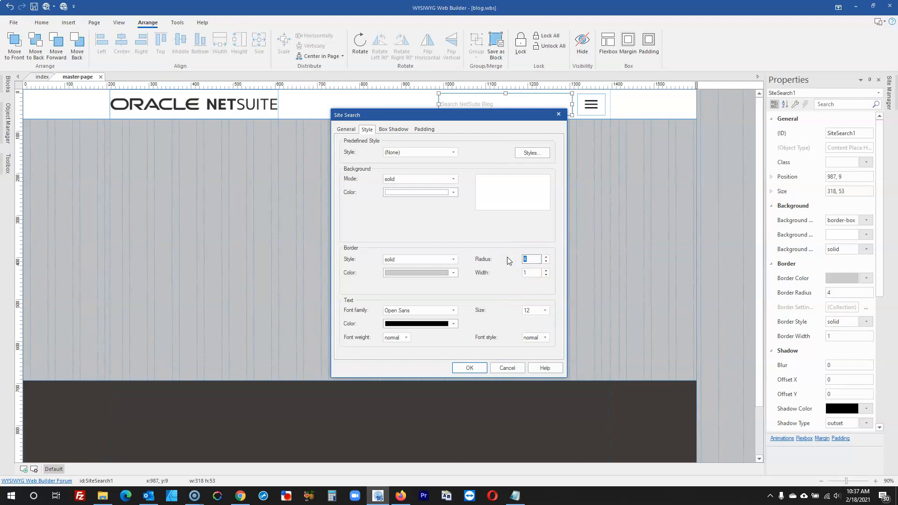
pyautogui.write('10')
pyautogui.click(479, 368)
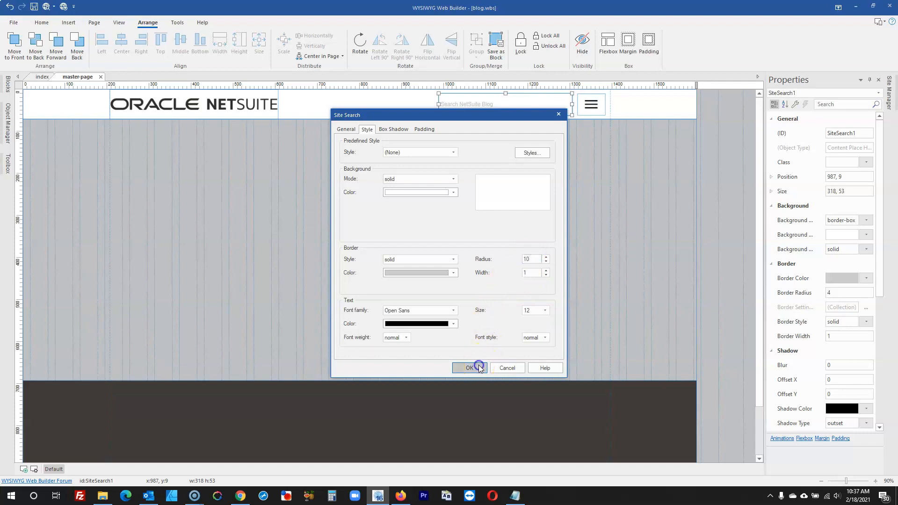
# - Preview the master page in Firefox and compare its header search box with the original blog's
pyautogui.click(704, 127)
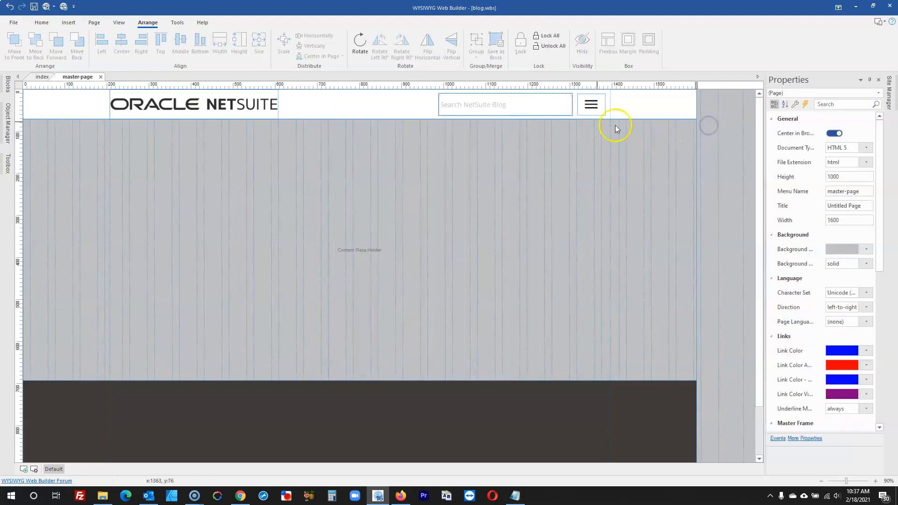
pyautogui.press('F5')
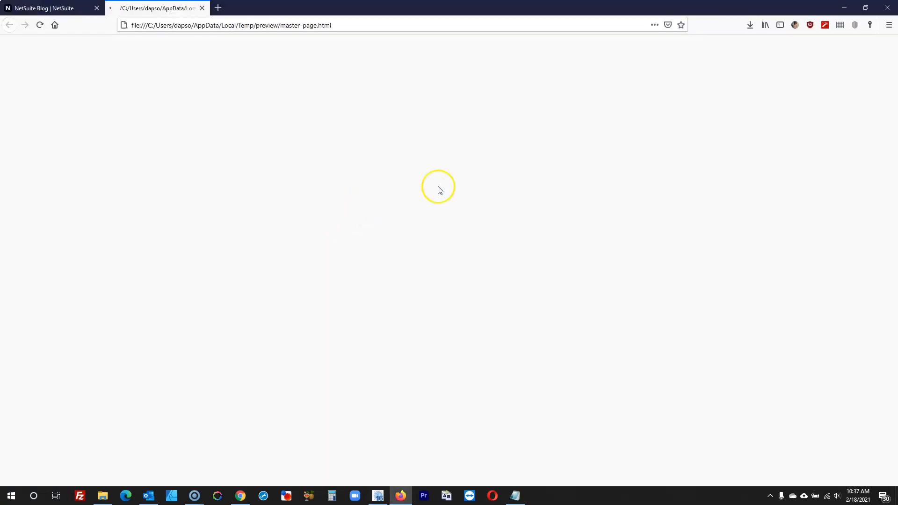
pyautogui.click(79, 6)
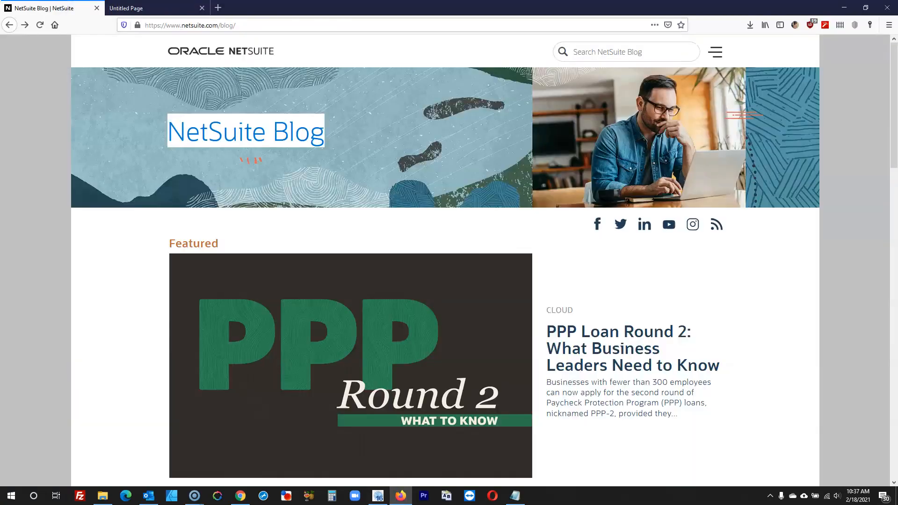
pyautogui.click(140, 8)
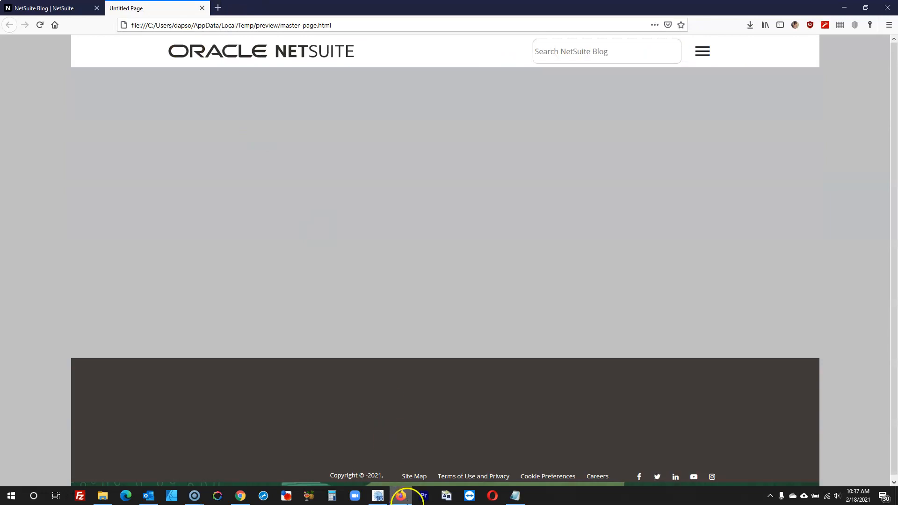
# - Return to WYSIWYG Web Builder and set the search field's border radius to 20
pyautogui.click(378, 496)
pyautogui.doubleClick(513, 97)
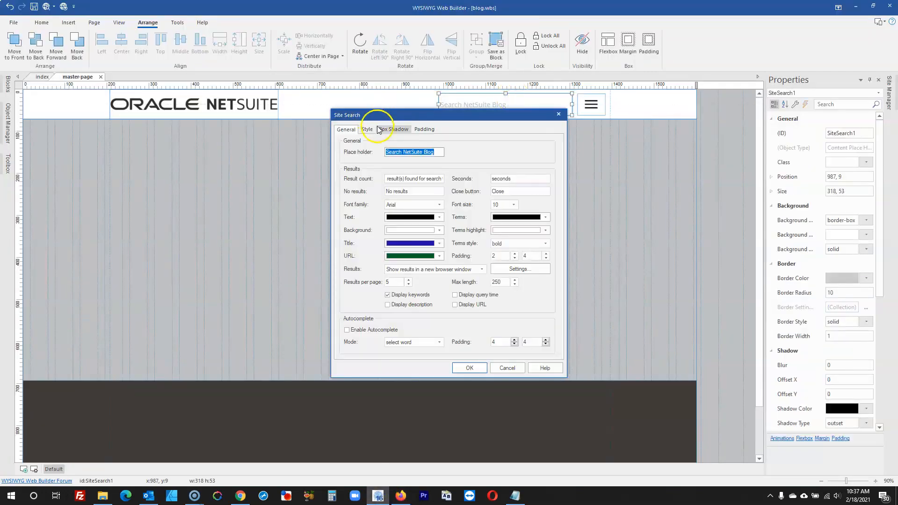
pyautogui.click(502, 206)
pyautogui.click(501, 261)
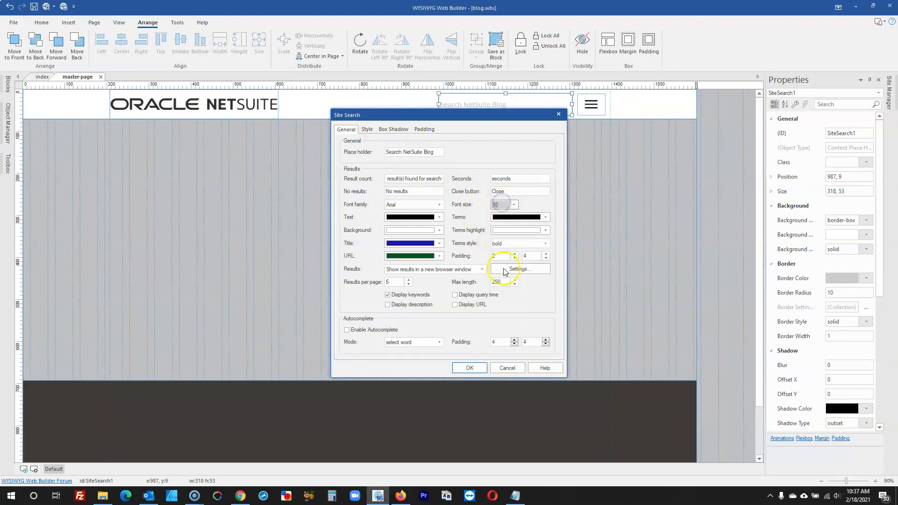
pyautogui.click(367, 129)
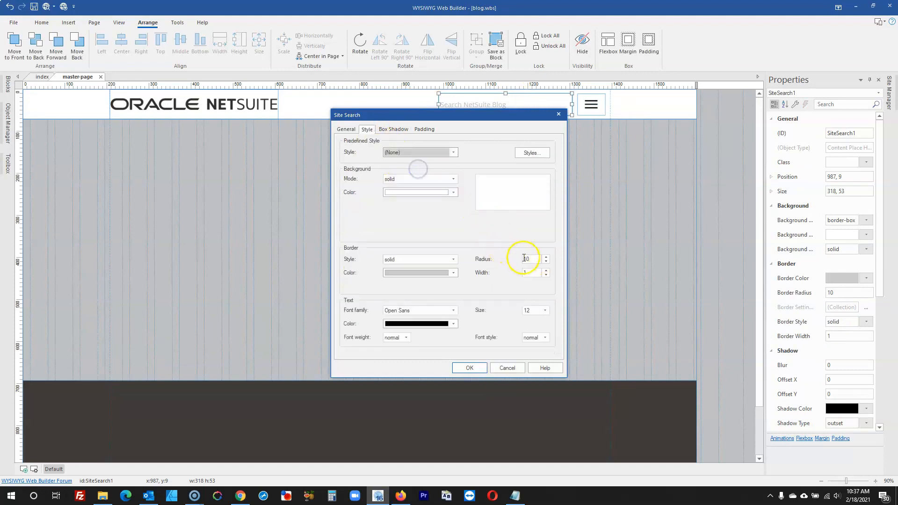
pyautogui.moveTo(531, 260); pyautogui.dragTo(509, 260)
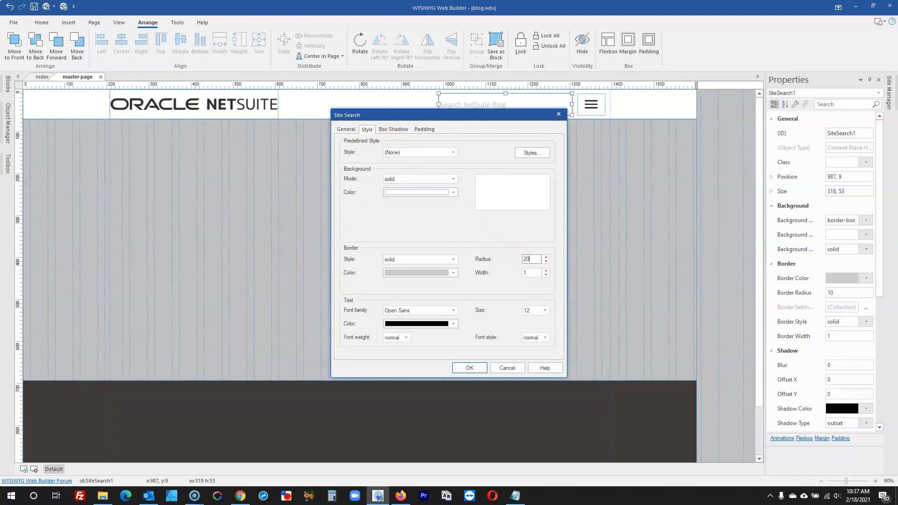
pyautogui.click(471, 368)
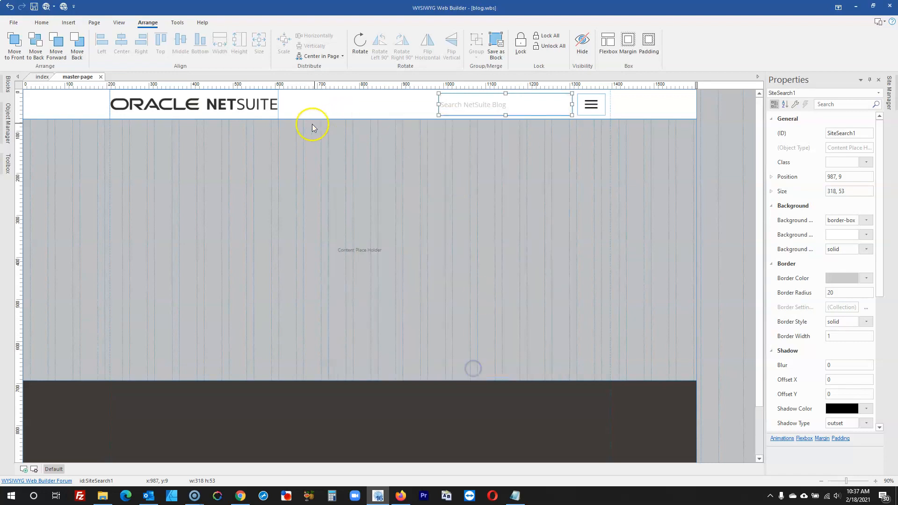
# - Set the search field's border radius to 25
pyautogui.doubleClick(467, 100)
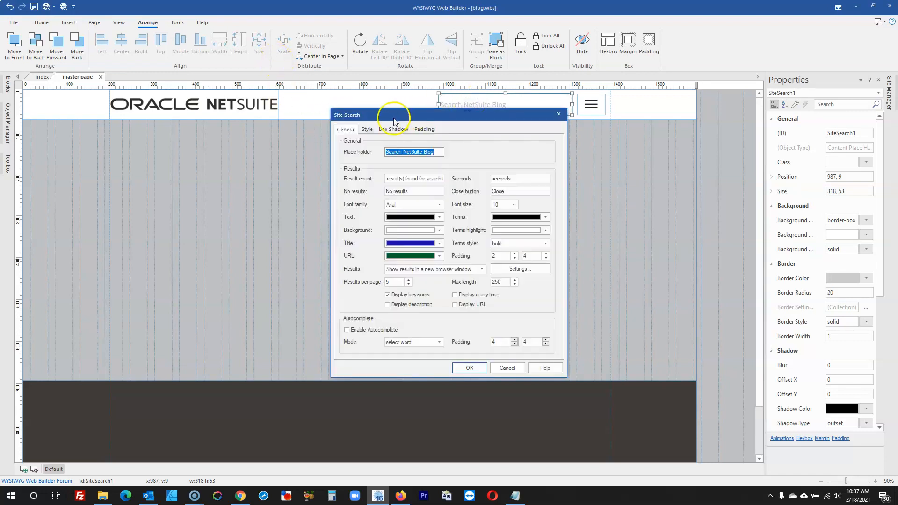
pyautogui.click(367, 129)
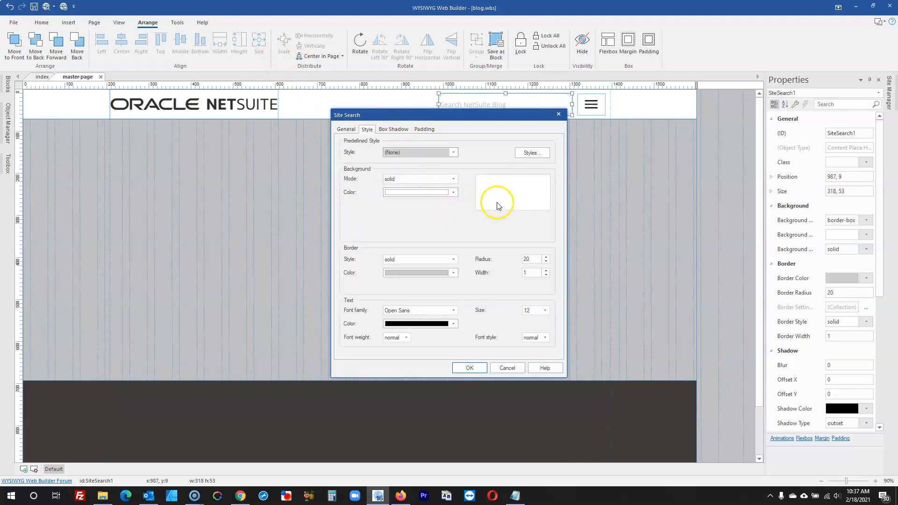
pyautogui.doubleClick(536, 260)
pyautogui.write('25')
pyautogui.click(469, 368)
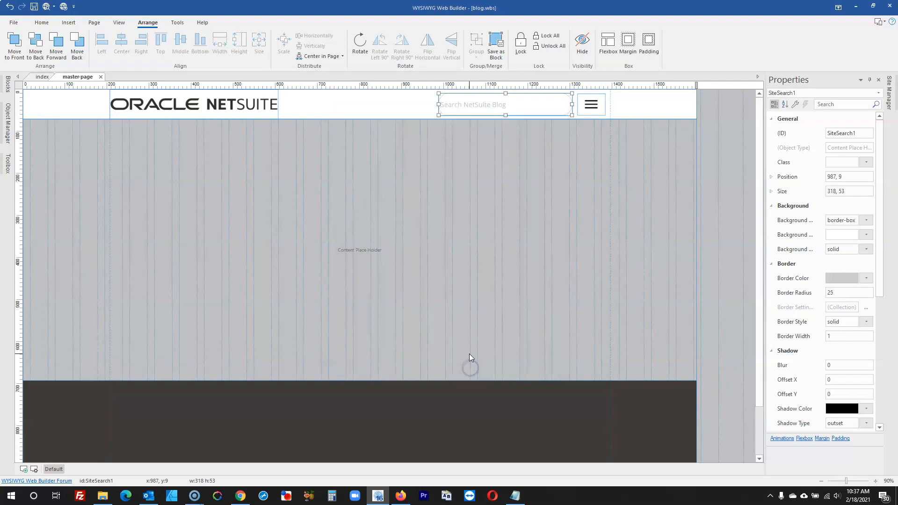
# - Set the search field's left padding to 20
pyautogui.doubleClick(483, 106)
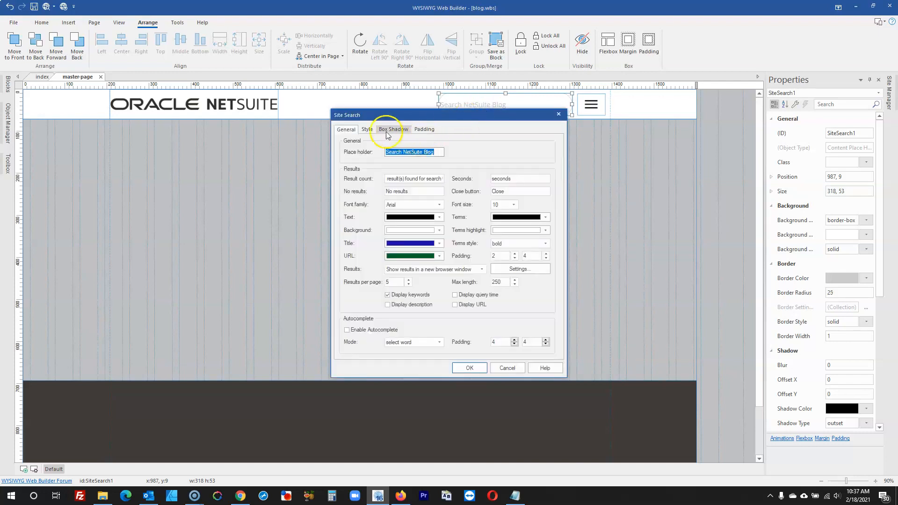
pyautogui.click(424, 129)
pyautogui.click(392, 153)
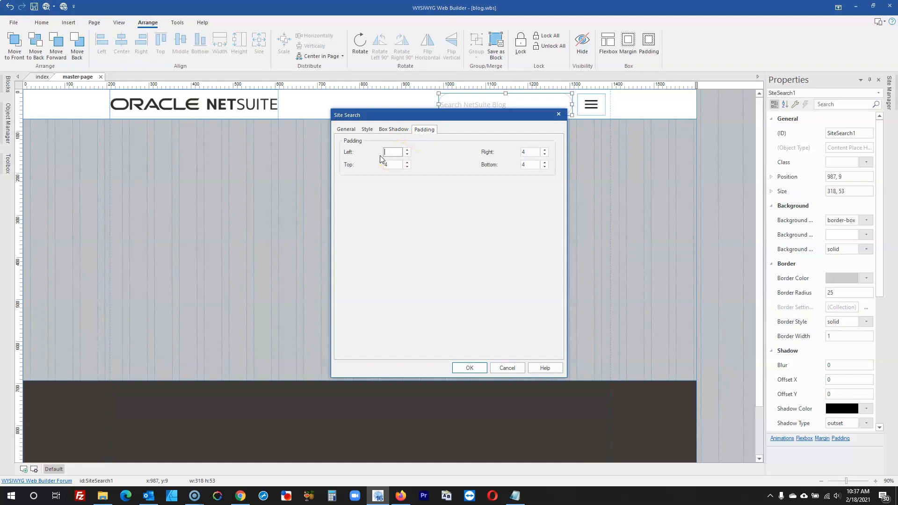
pyautogui.write('20')
pyautogui.click(463, 367)
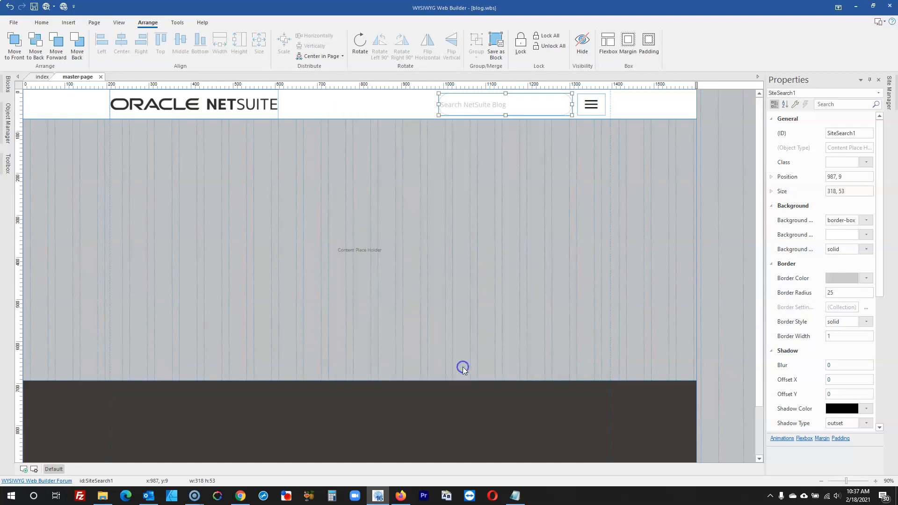
# - Set the search field's left padding to 30
pyautogui.doubleClick(451, 109)
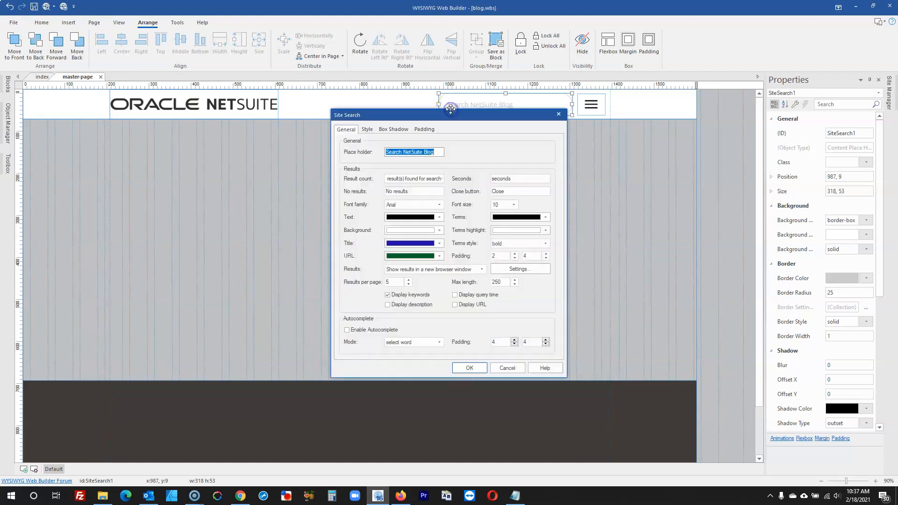
pyautogui.click(424, 129)
pyautogui.doubleClick(397, 152)
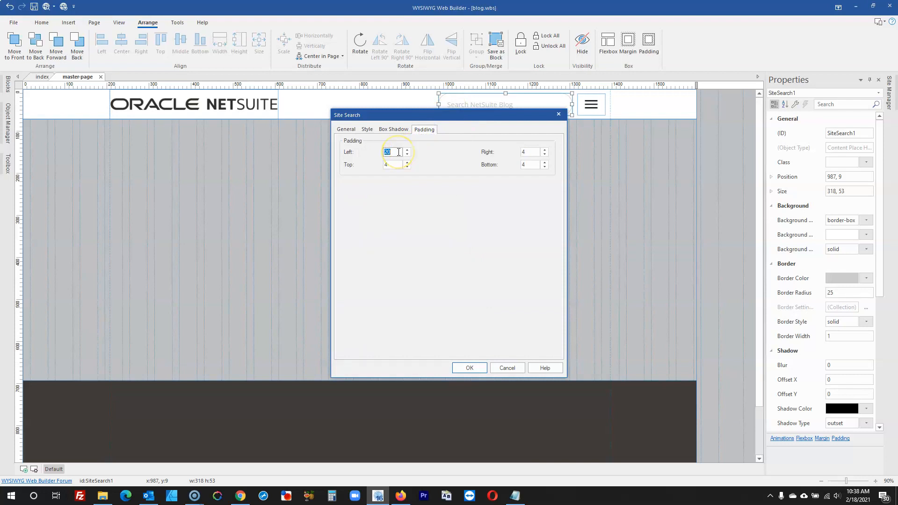
pyautogui.write('30')
pyautogui.click(469, 368)
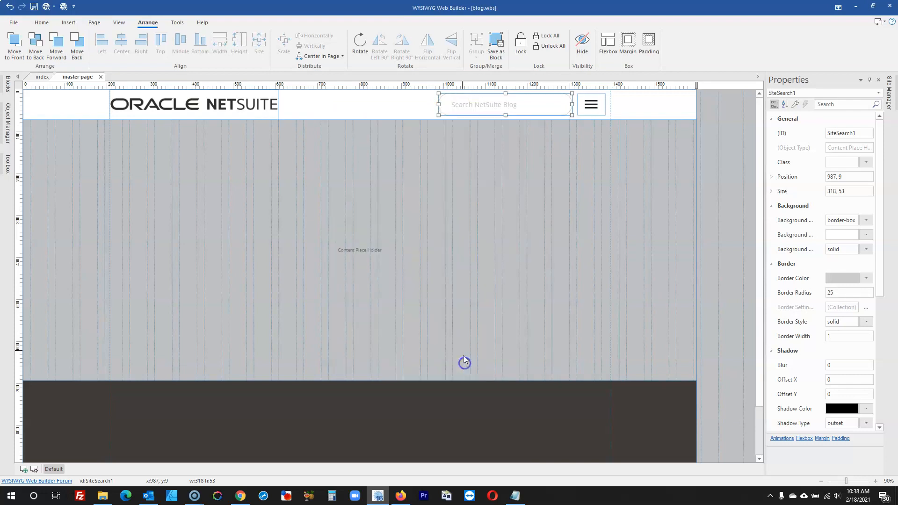
# - Enable autocomplete for the site search and display the description and URL in its results
pyautogui.doubleClick(475, 107)
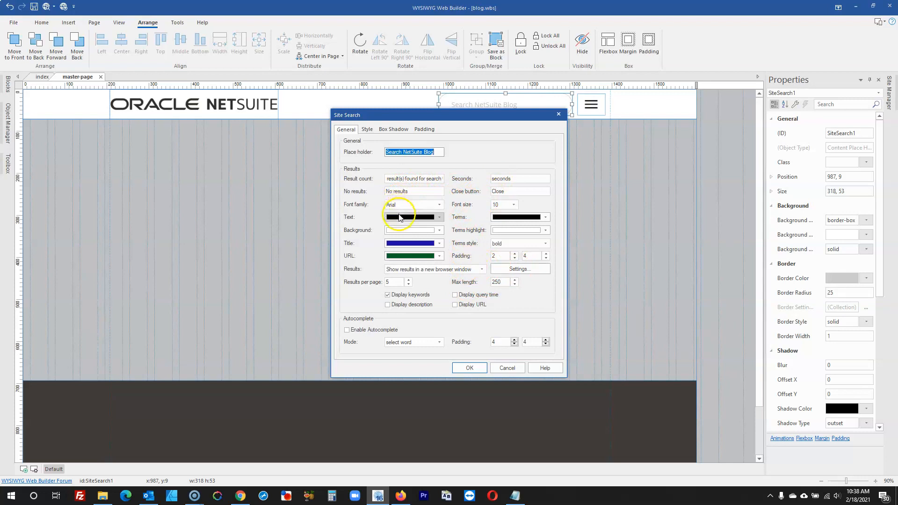
pyautogui.click(395, 329)
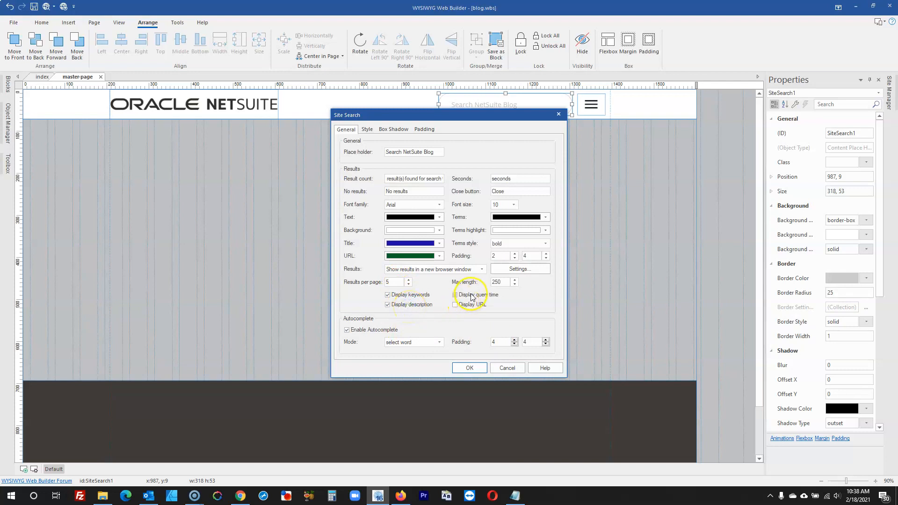
pyautogui.click(453, 269)
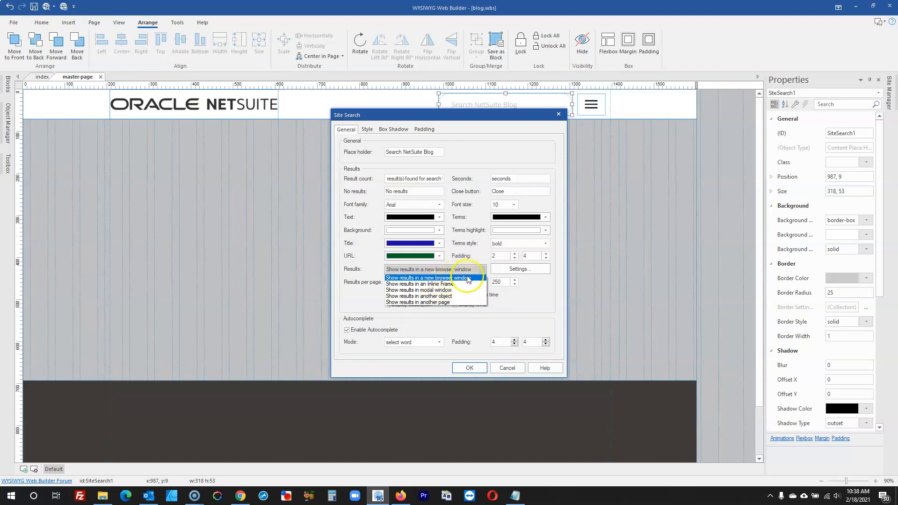
pyautogui.click(542, 287)
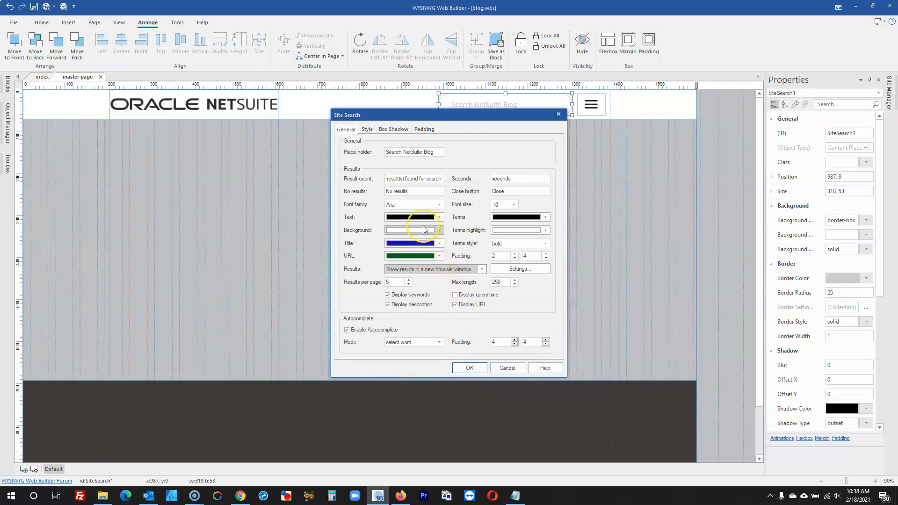
# - Set the search results' font to Open Sans at size 11, keep results opening in a new browser window, and apply the settings
pyautogui.click(418, 205)
pyautogui.press('o')
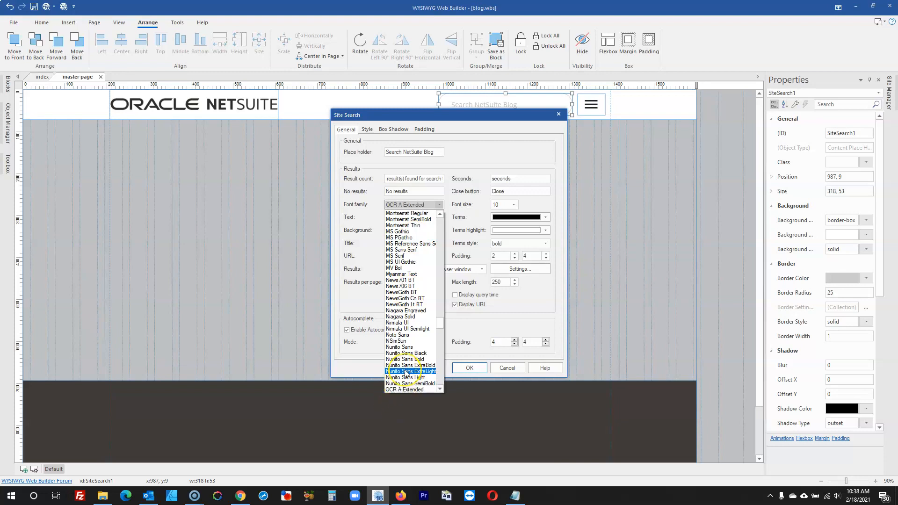
pyautogui.scroll(-1, 406, 374)
pyautogui.scroll(-1, 406, 378)
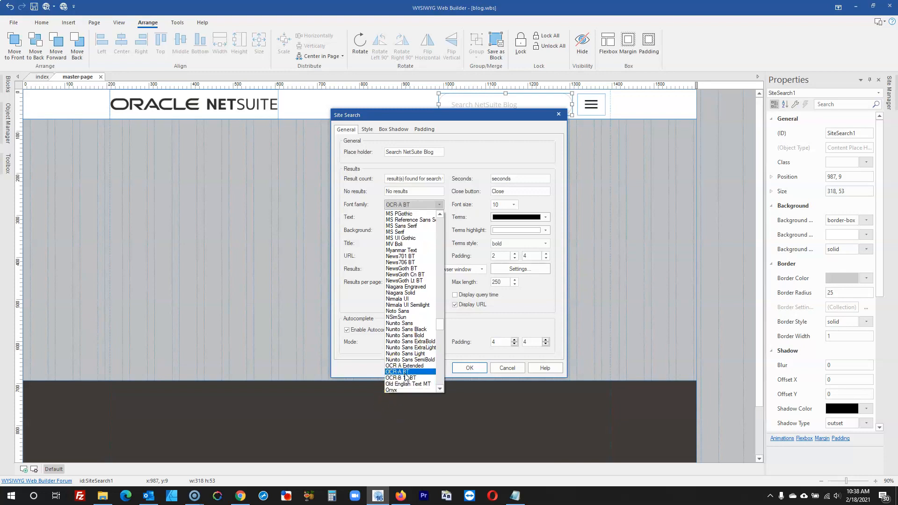
pyautogui.click(406, 384)
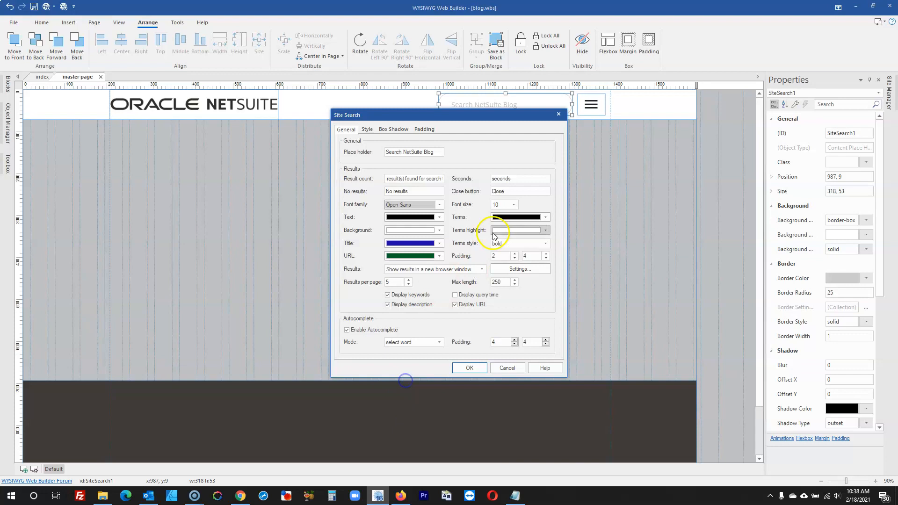
pyautogui.click(503, 205)
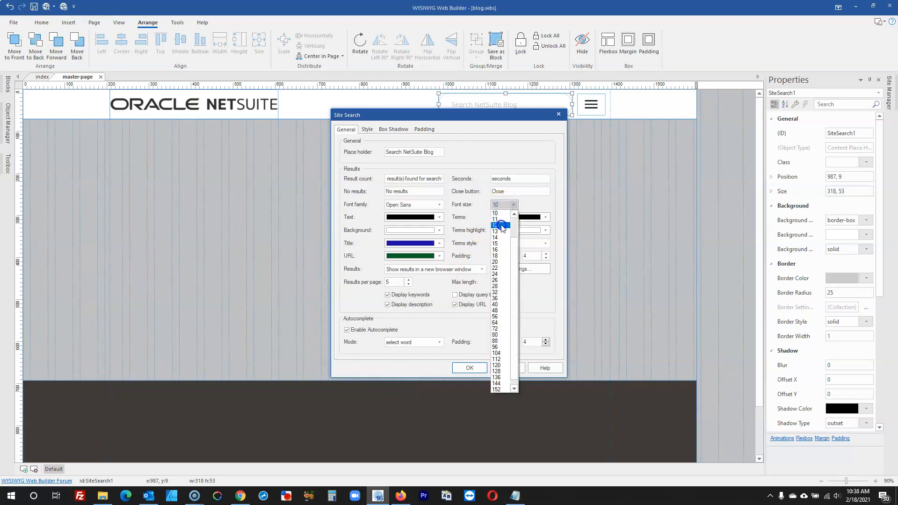
pyautogui.click(501, 220)
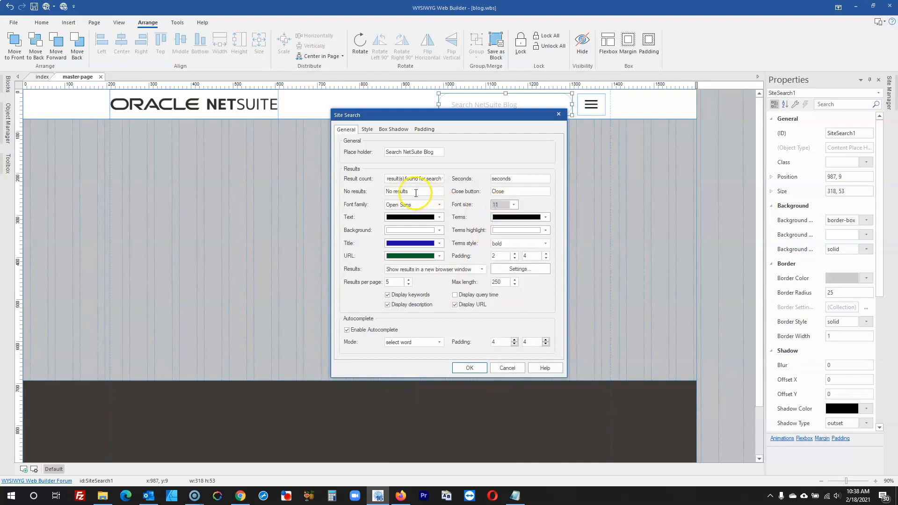
pyautogui.click(497, 192)
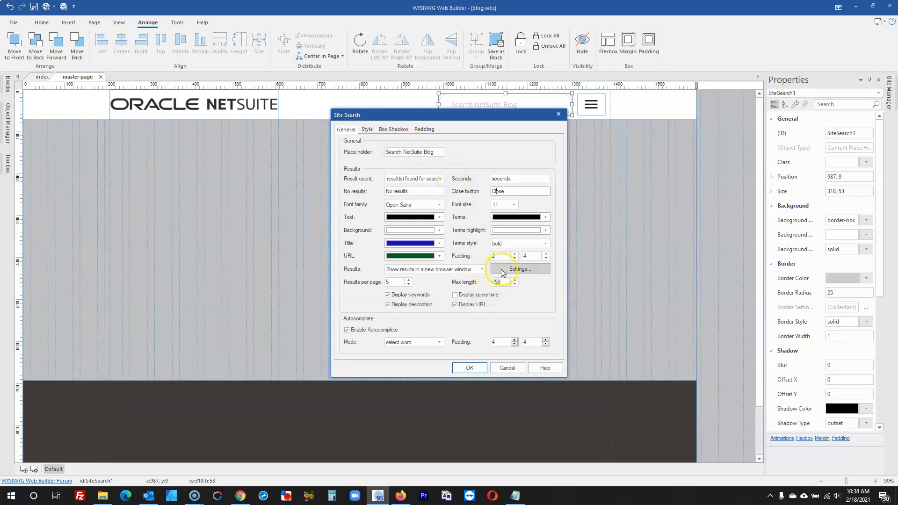
pyautogui.click(416, 270)
pyautogui.click(418, 275)
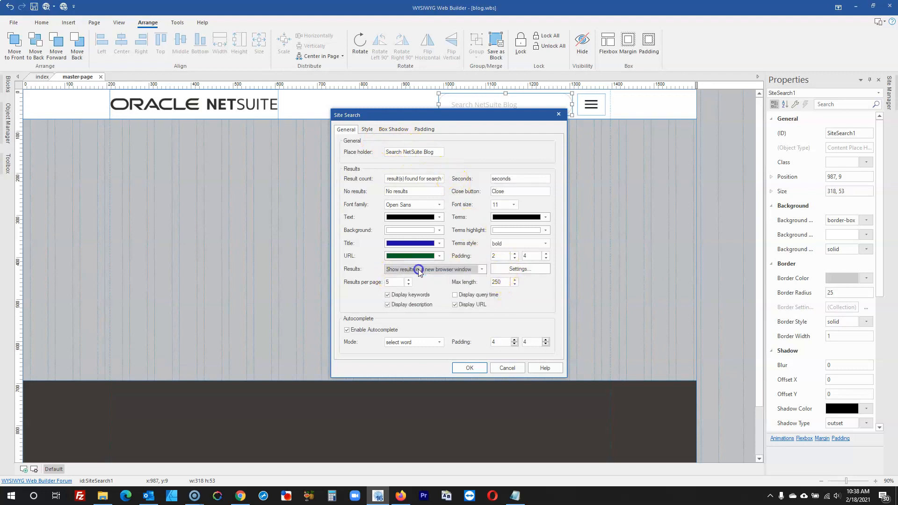
pyautogui.click(469, 368)
pyautogui.click(738, 237)
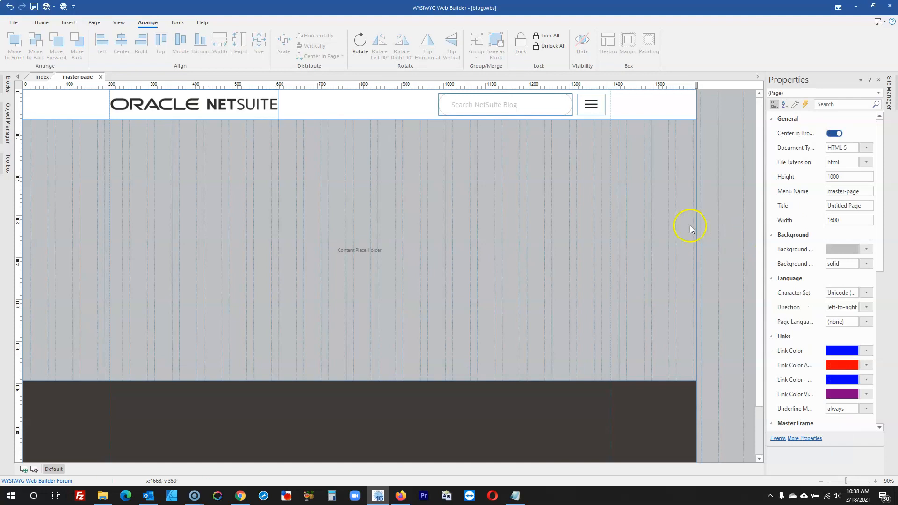
# - Duplicate the header's menu icon beside the search field and open the copy's icon properties
pyautogui.click(588, 112)
pyautogui.click(420, 106)
pyautogui.hotkey('ctrl', 'v')
pyautogui.doubleClick(430, 111)
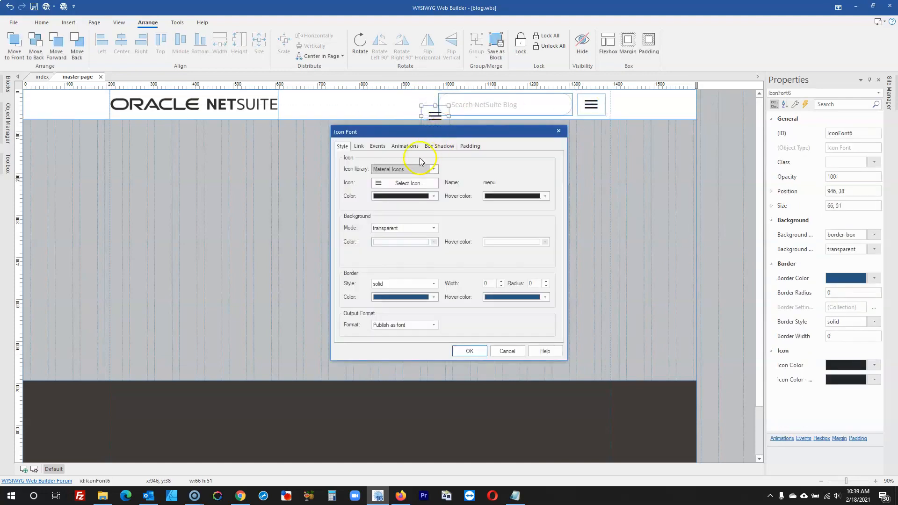
pyautogui.click(406, 183)
pyautogui.click(403, 164)
pyautogui.write('sear')
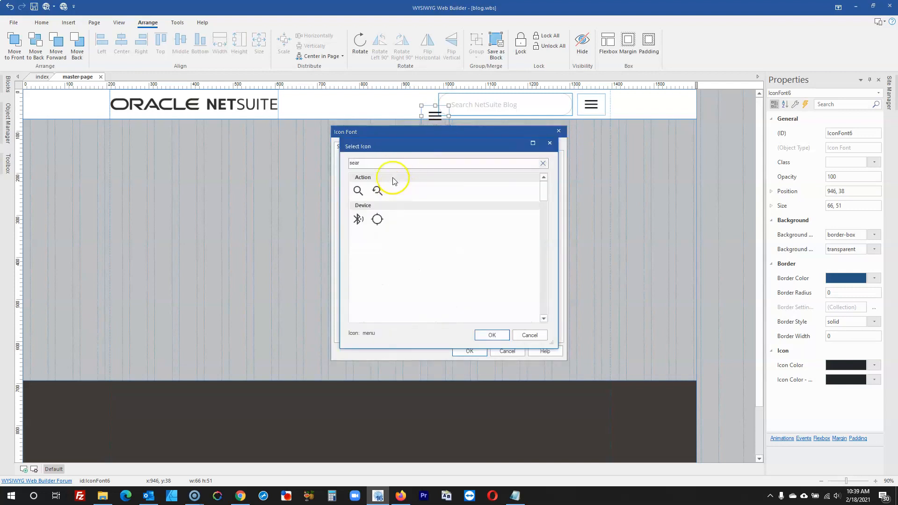
pyautogui.write('ma')
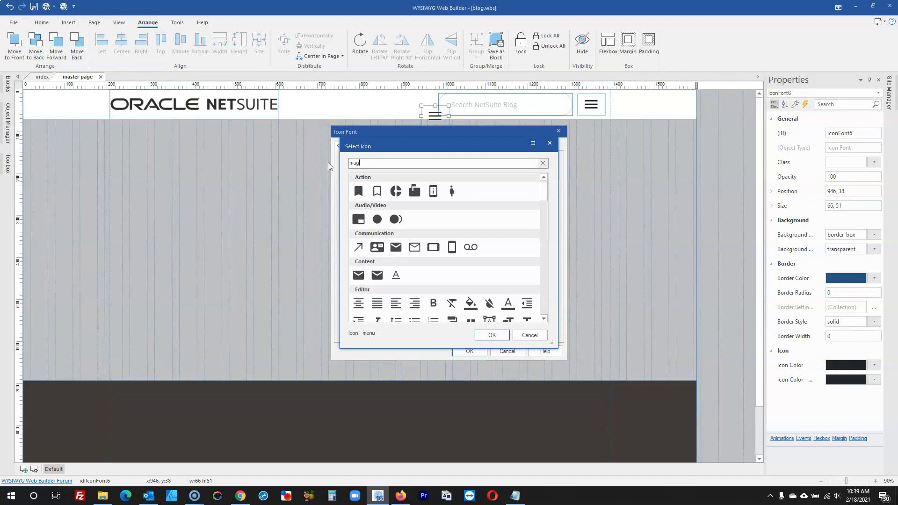
pyautogui.write('g')
pyautogui.press('BackSpace')
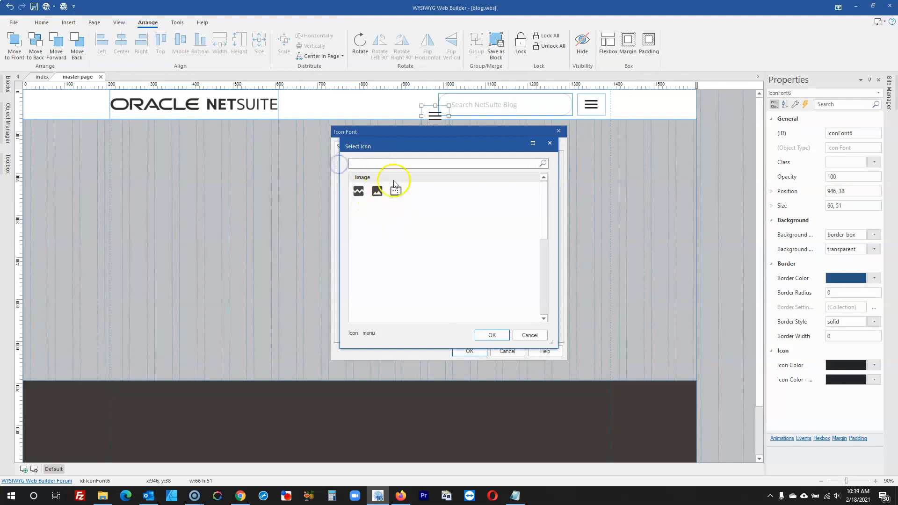
pyautogui.click(547, 144)
# - Switch the copied icon's library to FontAwesome and search its icons for "sear"
pyautogui.click(423, 169)
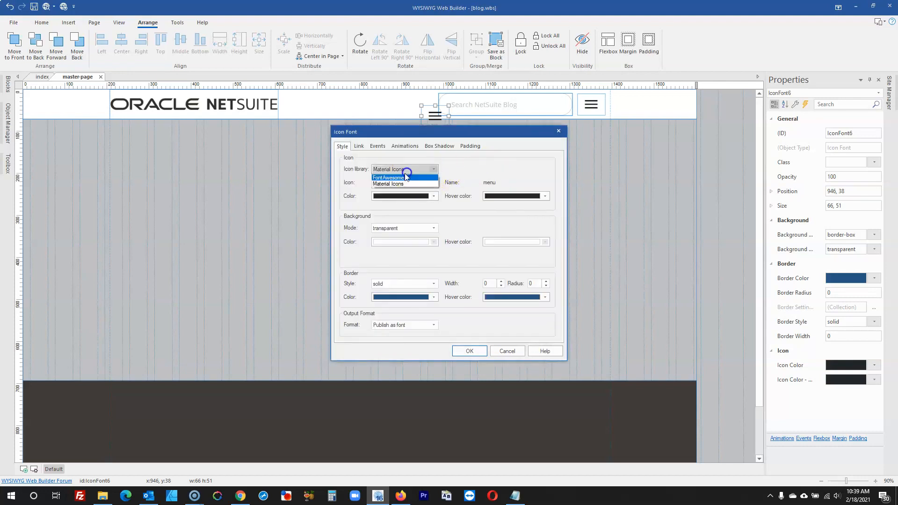
pyautogui.click(391, 180)
pyautogui.click(395, 182)
pyautogui.write('s')
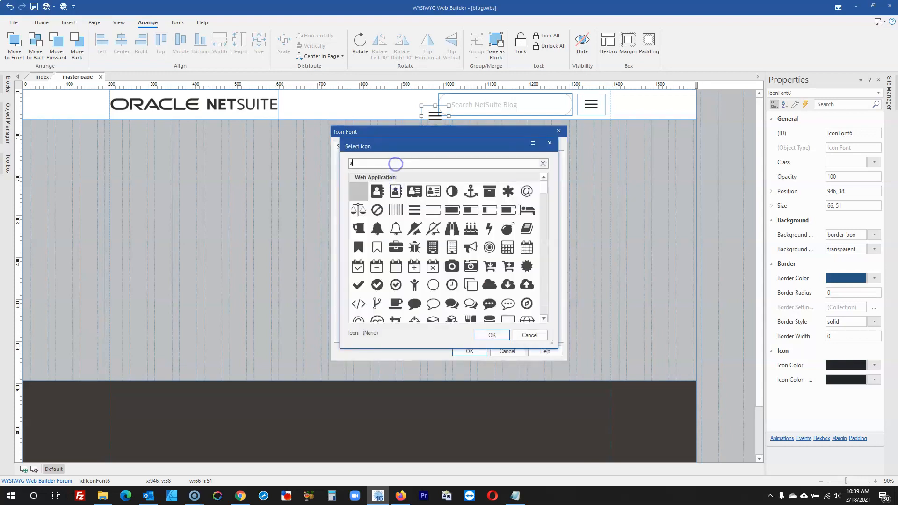
pyautogui.write('ear')
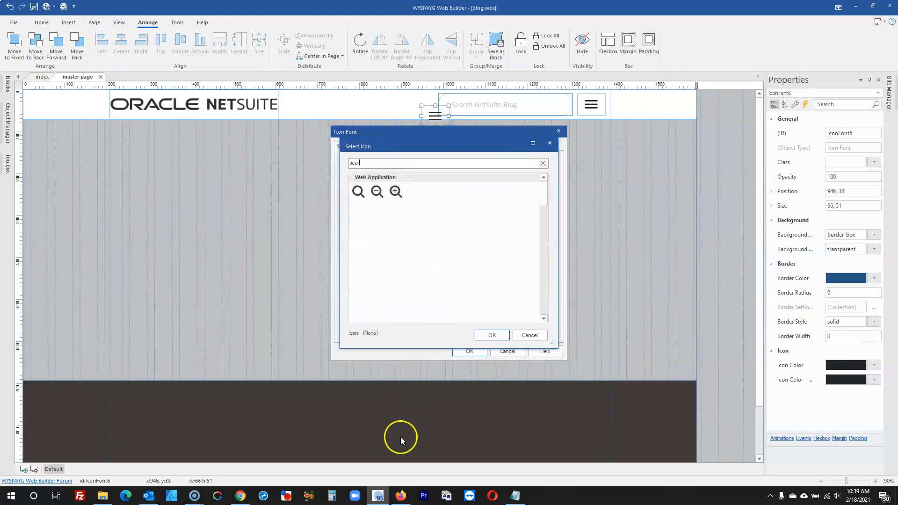
# - Switch to Firefox to check the search icon on the original NetSuite blog, then return to WYSIWYG Web Builder
pyautogui.click(401, 496)
pyautogui.click(47, 8)
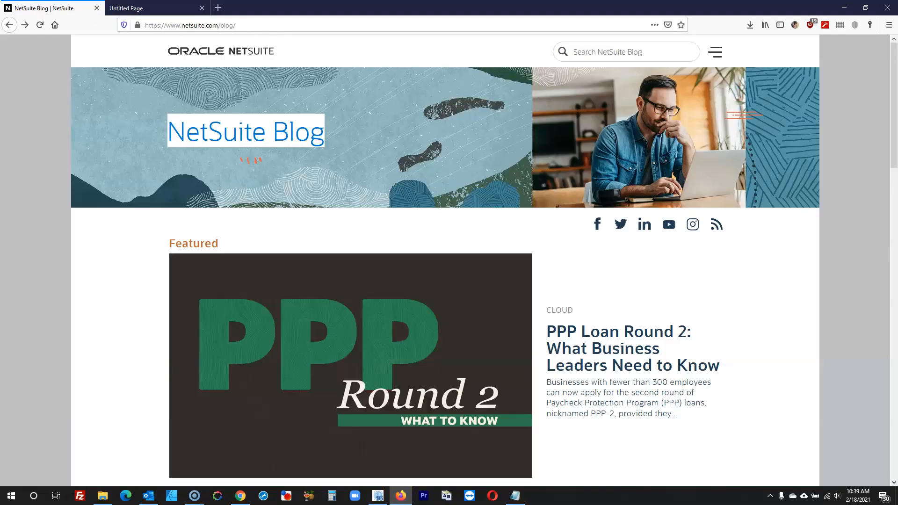
pyautogui.click(844, 8)
# - Replace the copied menu icon with FontAwesome's plain search magnifier and apply the icon settings
pyautogui.click(445, 137)
pyautogui.write('se')
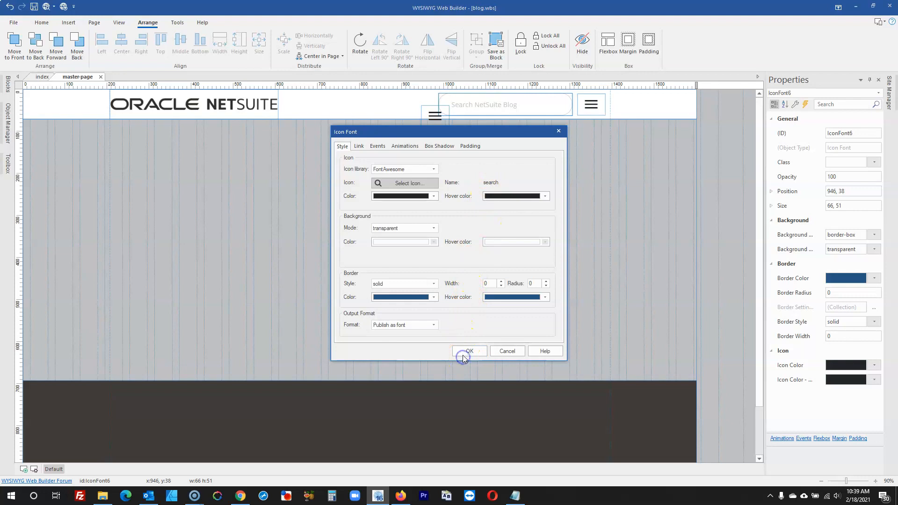
pyautogui.click(463, 357)
pyautogui.click(455, 170)
# - Shrink the search icon and set its size to 30, 30
pyautogui.click(427, 112)
pyautogui.click(443, 123)
pyautogui.moveTo(449, 126); pyautogui.dragTo(438, 120)
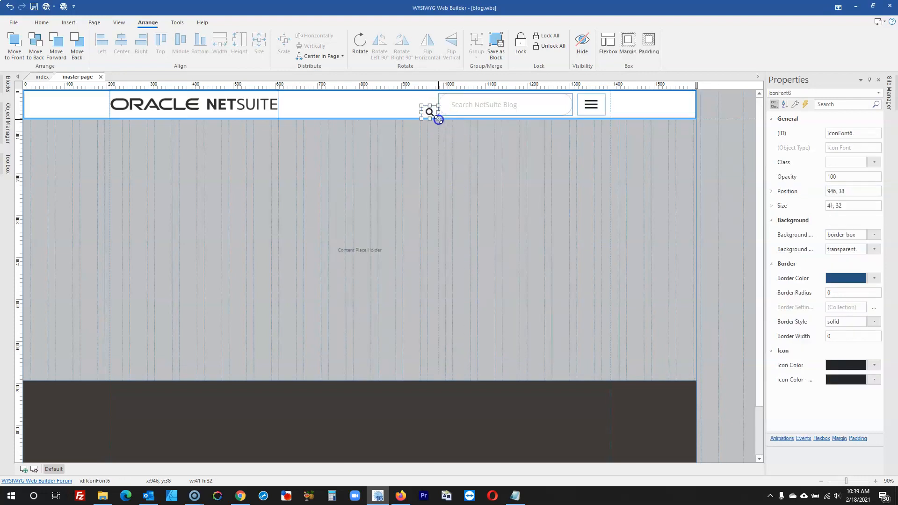
pyautogui.click(855, 207)
pyautogui.write('30,')
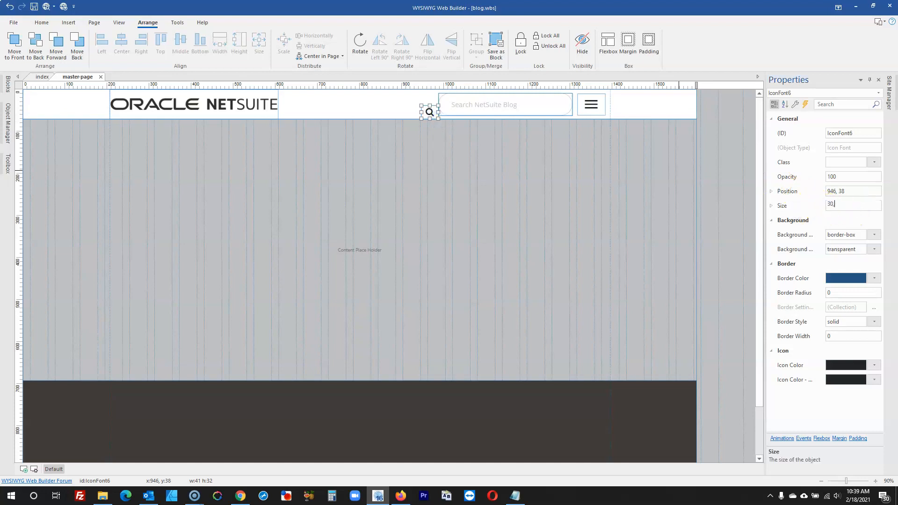
pyautogui.press('Return')
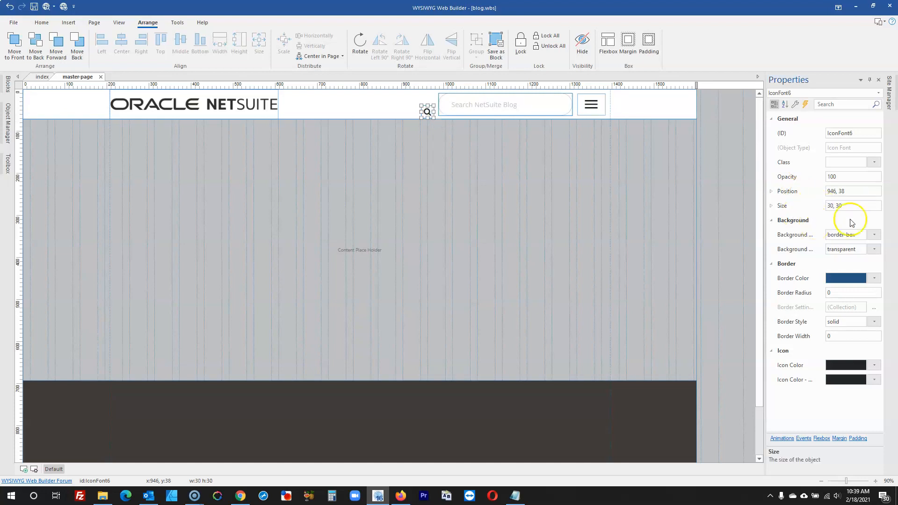
# - Move the search icon onto the left end of the search field and set its size to 33, 33
pyautogui.click(696, 166)
pyautogui.moveTo(424, 111); pyautogui.dragTo(447, 106)
pyautogui.click(796, 213)
pyautogui.write('33')
pyautogui.press('Return')
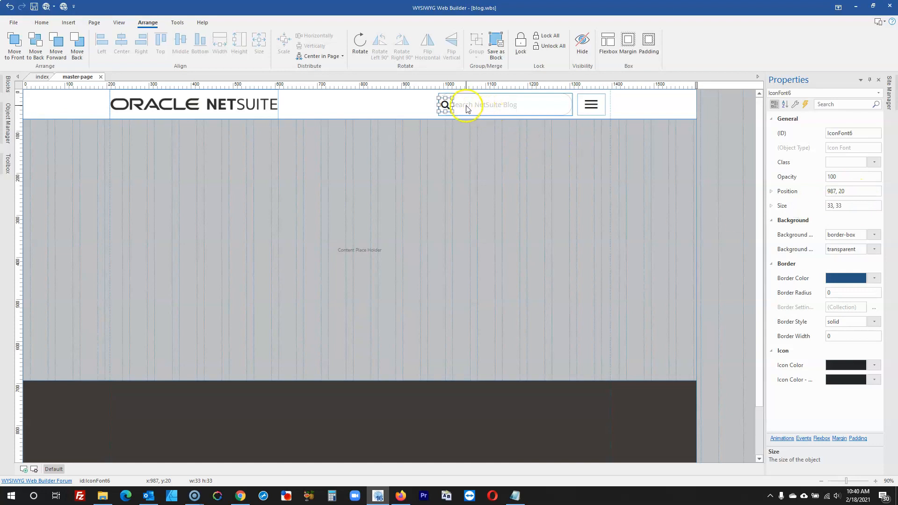
# - Nudge the search icon right to x 994 and center it vertically in the header
pyautogui.press('Right')
pyautogui.press('Right')
pyautogui.press('Right')
pyautogui.press('Right')
pyautogui.press('Right')
pyautogui.press('Right')
pyautogui.rightClick(450, 106)
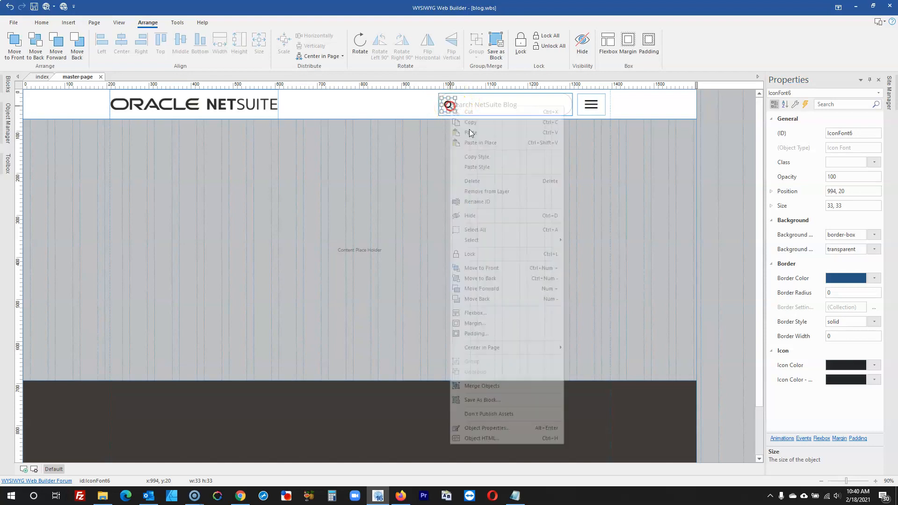
pyautogui.click(545, 347)
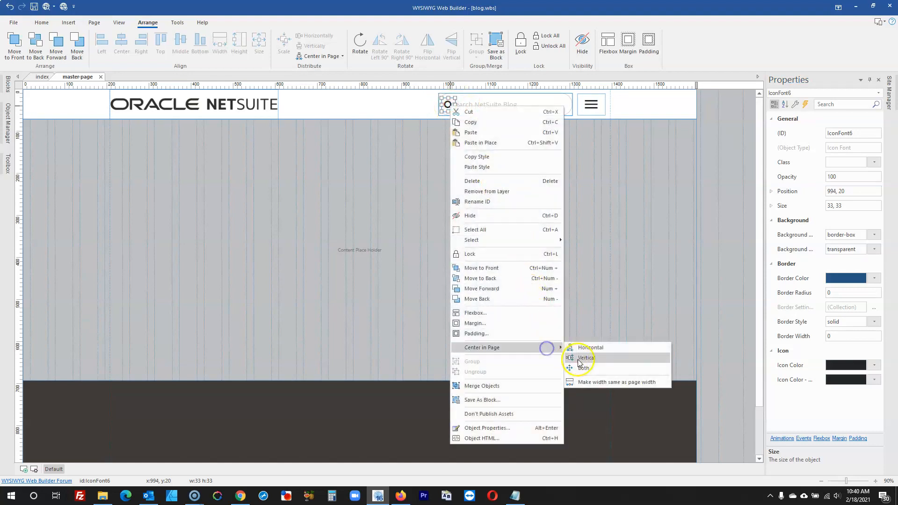
pyautogui.click(579, 359)
pyautogui.click(709, 183)
# - Set the left padding of the header search field to 30 in its Site Search properties
pyautogui.doubleClick(517, 104)
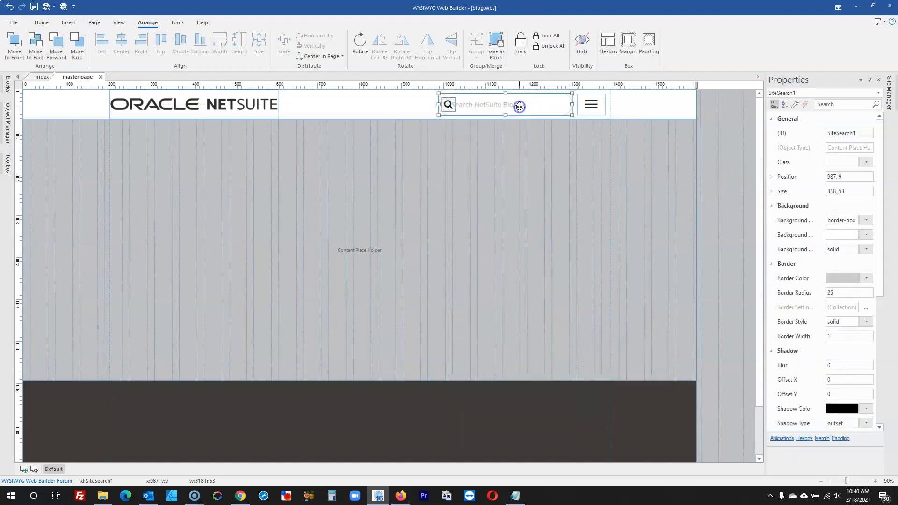
pyautogui.click(424, 129)
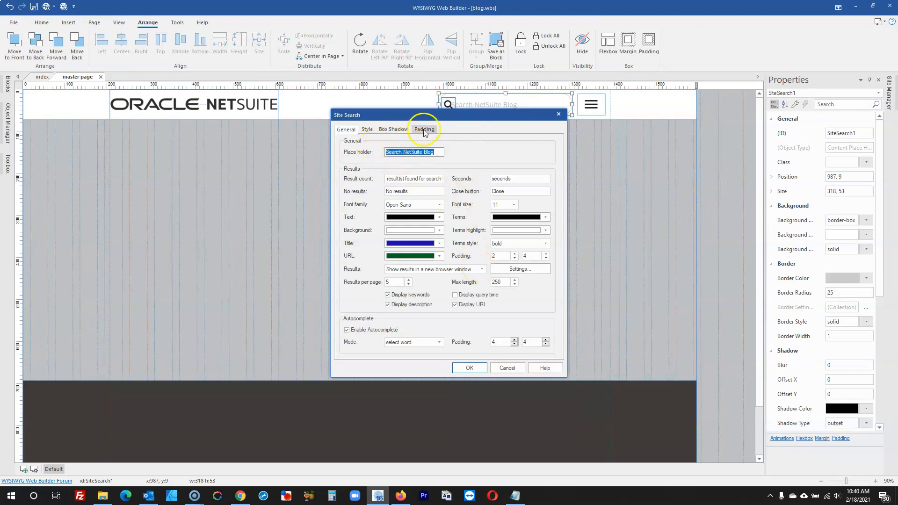
pyautogui.doubleClick(399, 151)
pyautogui.write('30')
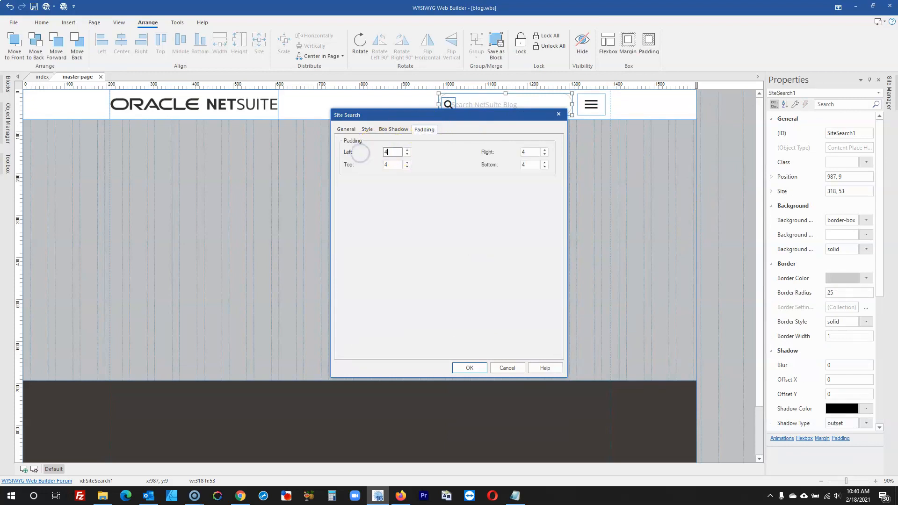
pyautogui.click(470, 368)
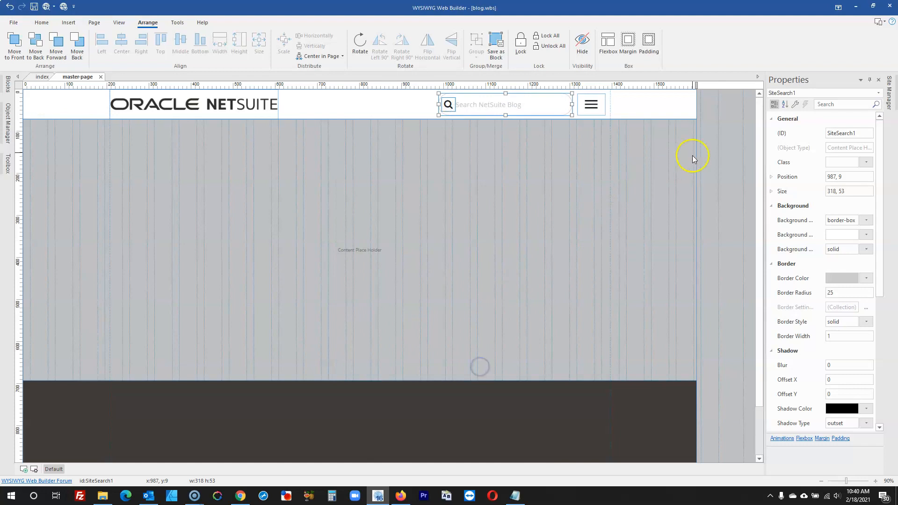
pyautogui.click(722, 147)
# - Inspect the search box on the live NetSuite blog in Firefox and adjust the width of the master page's search field
pyautogui.click(499, 101)
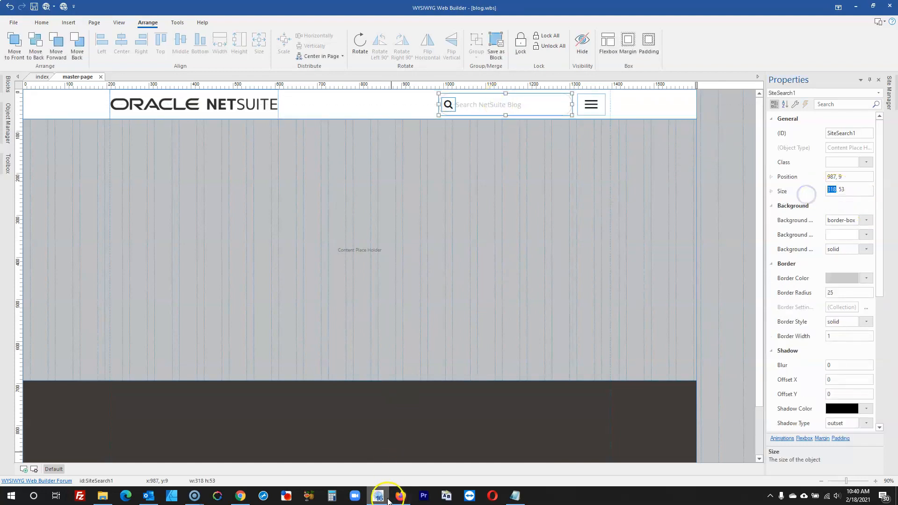
pyautogui.click(401, 495)
pyautogui.rightClick(87, 47)
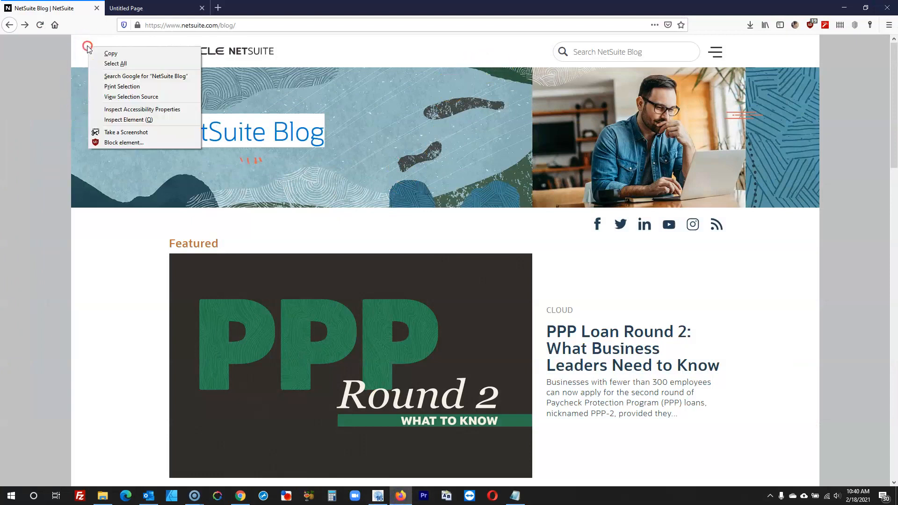
pyautogui.click(126, 120)
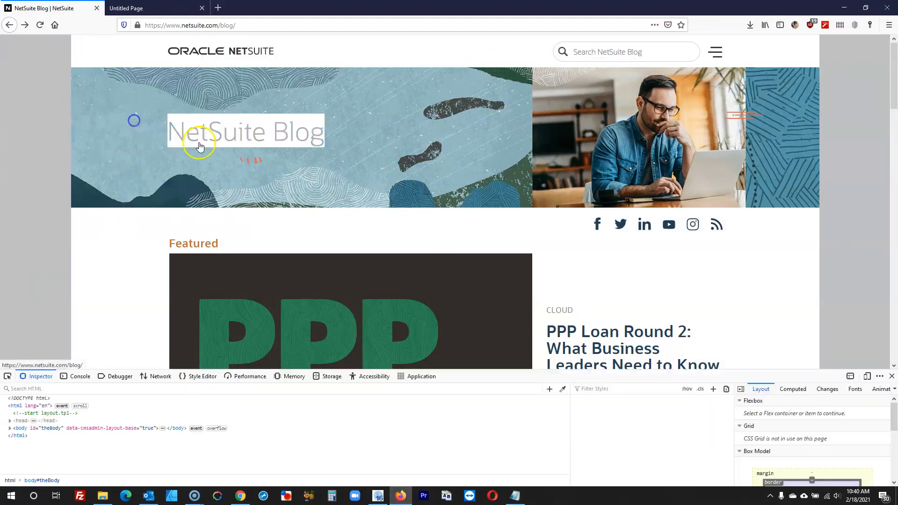
pyautogui.click(8, 376)
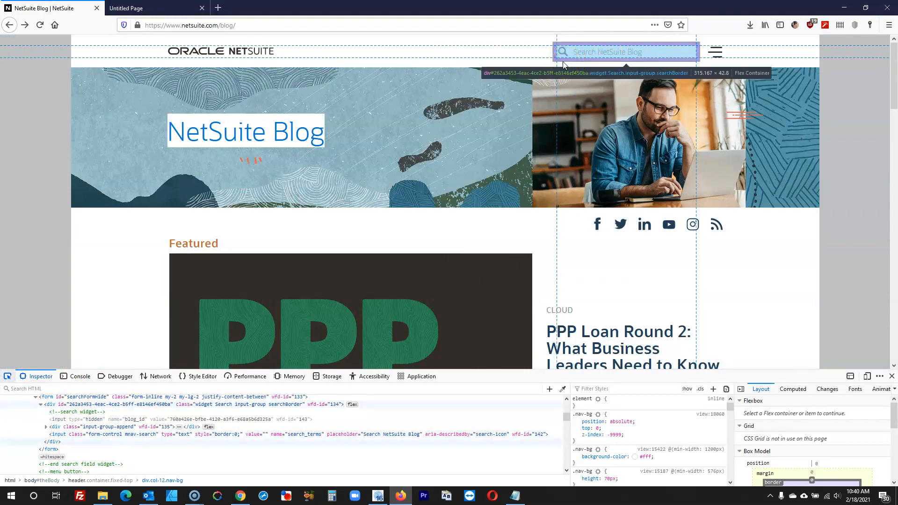
pyautogui.click(844, 8)
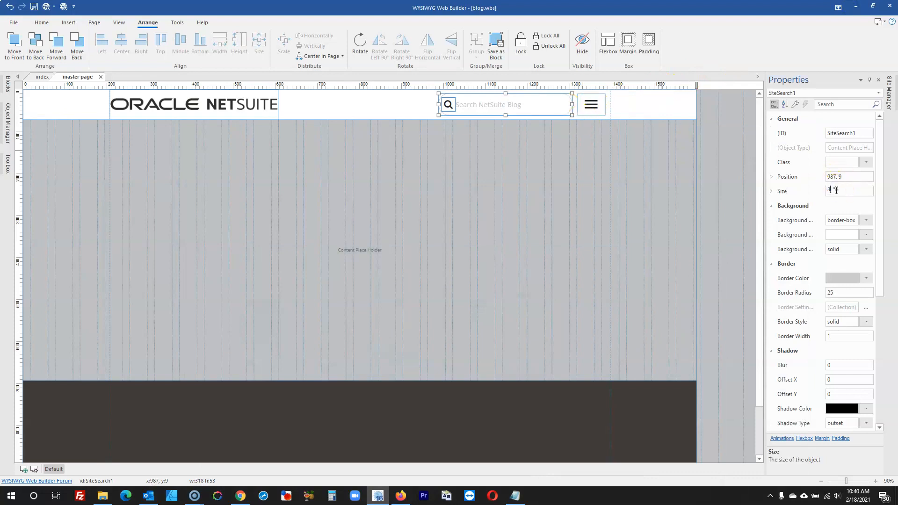
pyautogui.click(747, 173)
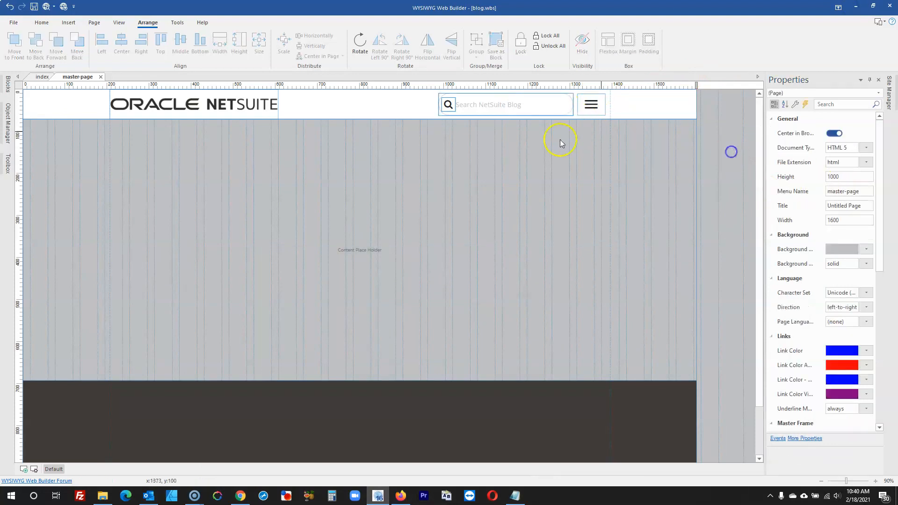
# - Preview the master page in Firefox, compare its header with the live NetSuite blog and close the older preview
pyautogui.click(450, 105)
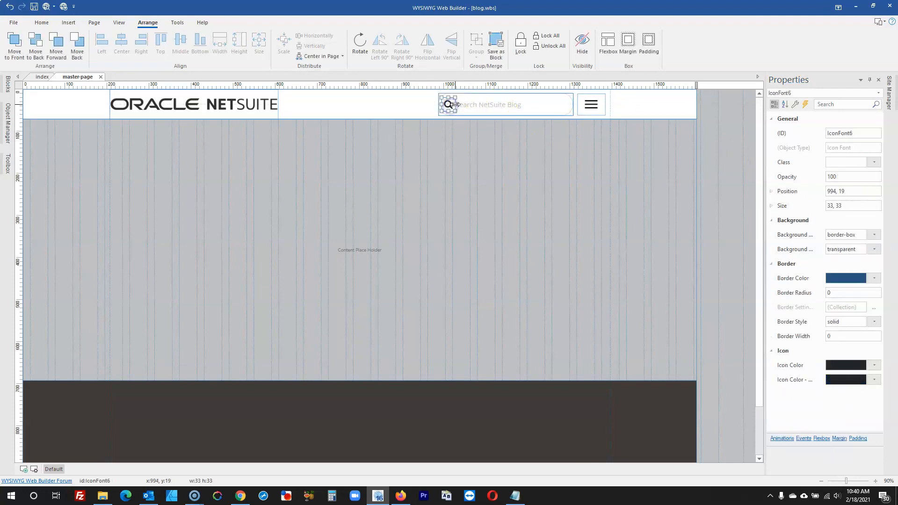
pyautogui.click(47, 8)
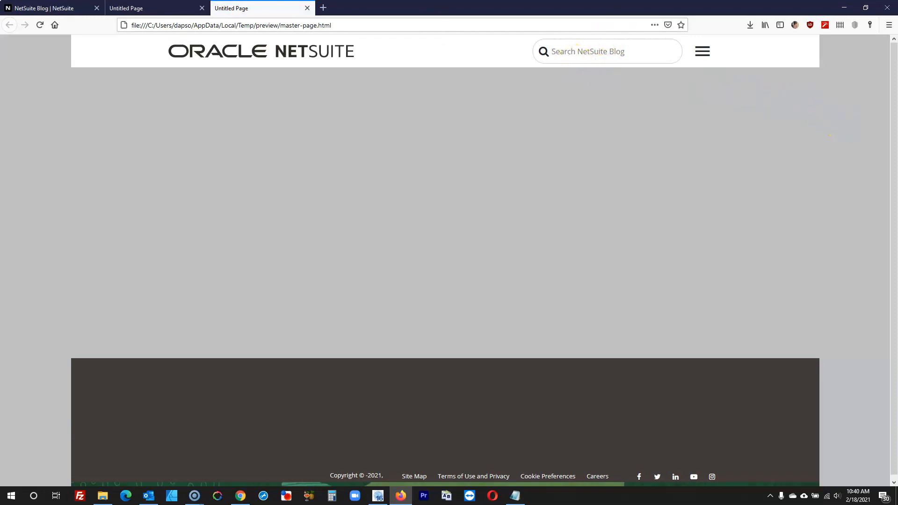
pyautogui.click(47, 7)
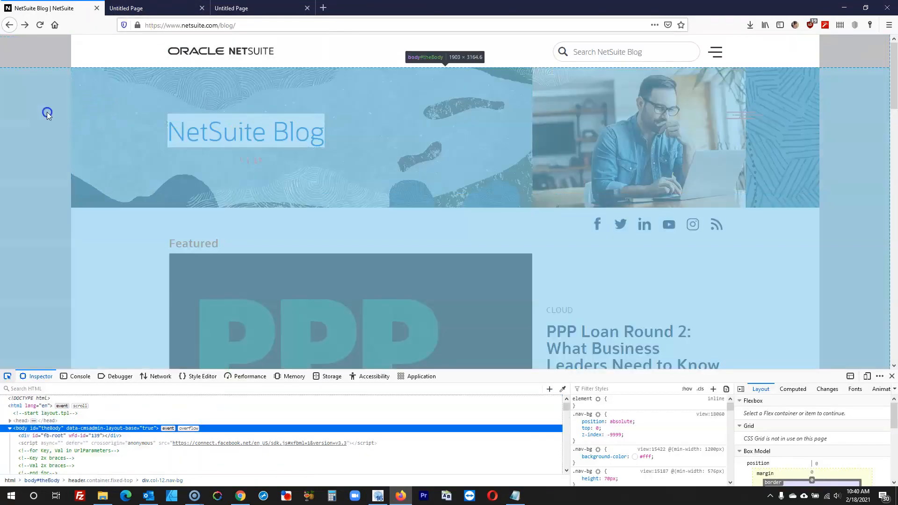
pyautogui.click(48, 112)
pyautogui.hotkey('ctrl', 'Tab')
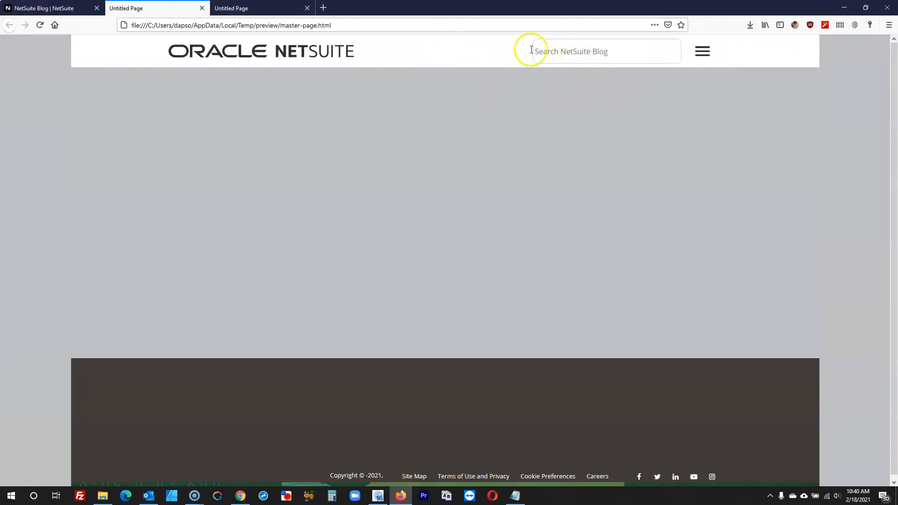
pyautogui.click(241, 7)
pyautogui.click(201, 8)
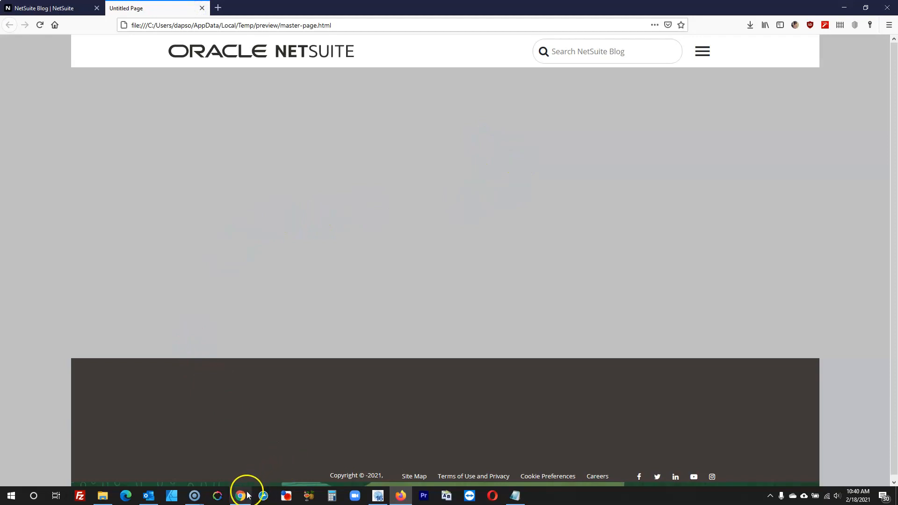
# - Search the live NetSuite blog for "arti", examine the layout of the results page and return to the blog page
pyautogui.moveTo(195, 494)
pyautogui.click(169, 462)
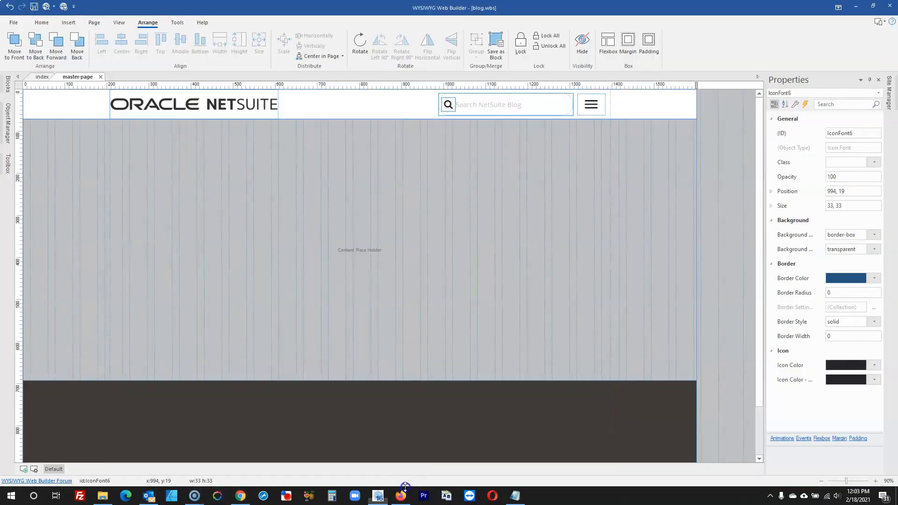
pyautogui.click(401, 496)
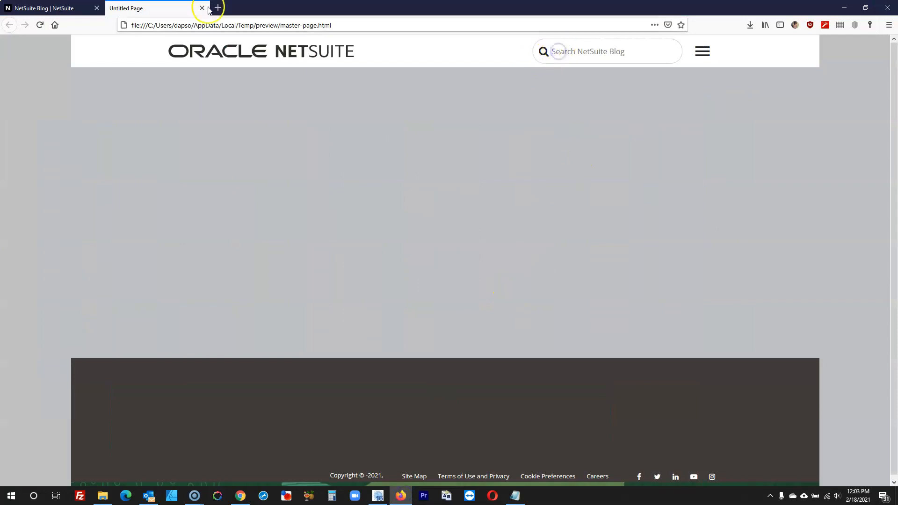
pyautogui.hotkey('alt', 'p')
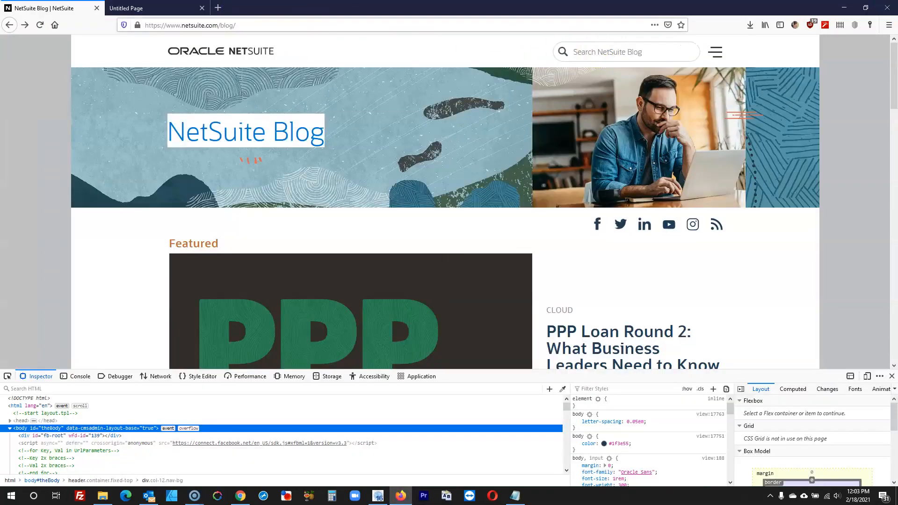
pyautogui.click(617, 53)
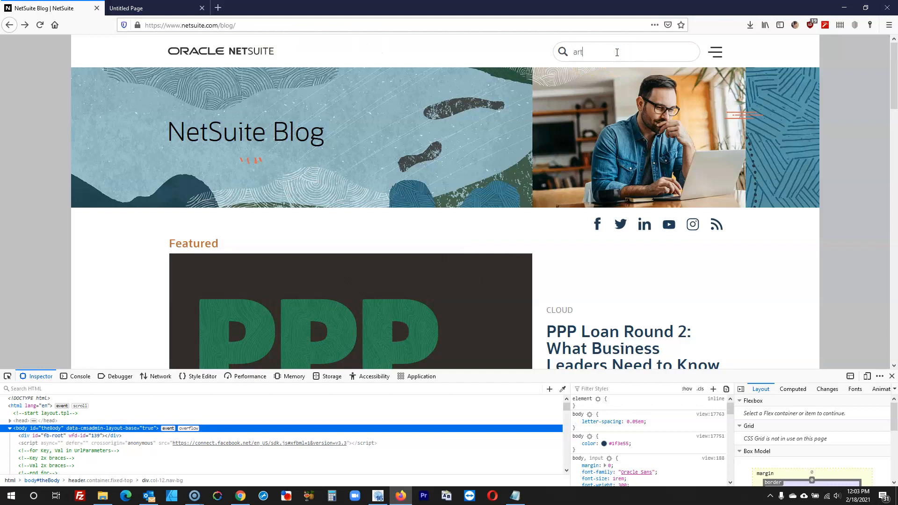
pyautogui.press('Return')
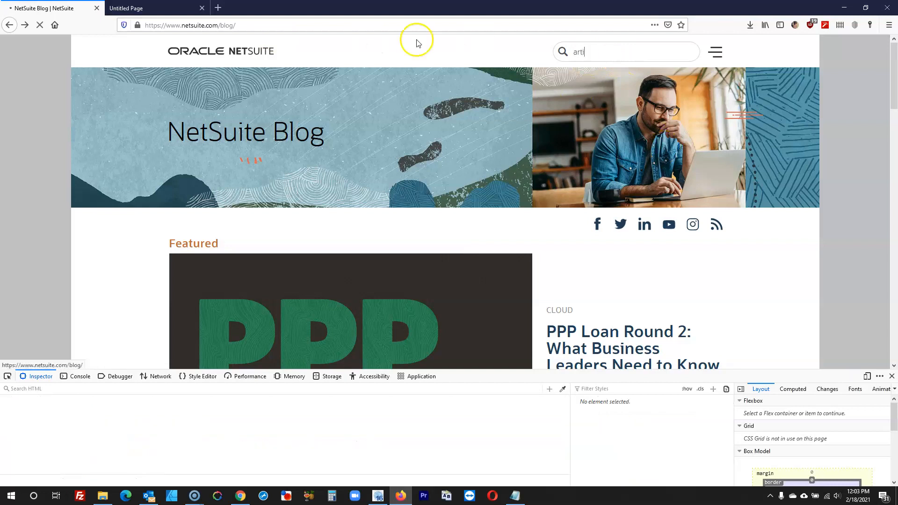
pyautogui.click(891, 376)
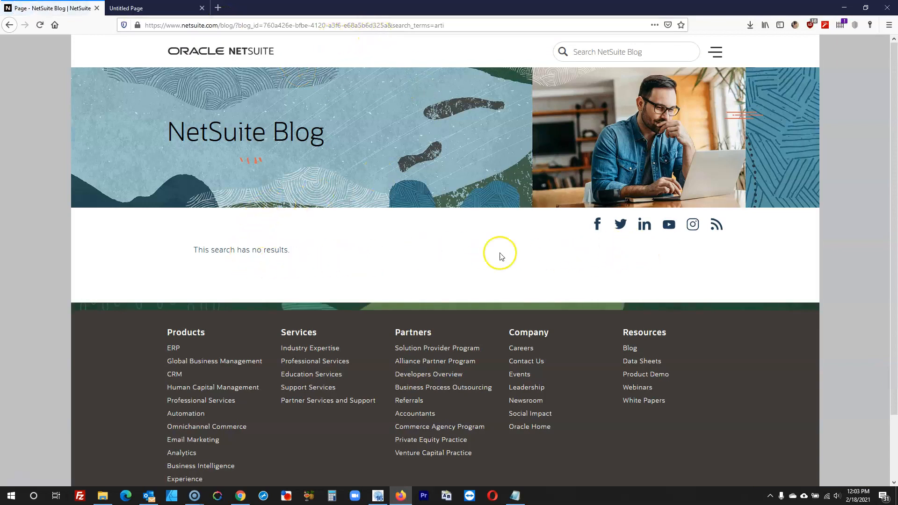
pyautogui.scroll(-1, 301, 243)
pyautogui.scroll(1, 249, 233)
pyautogui.click(9, 25)
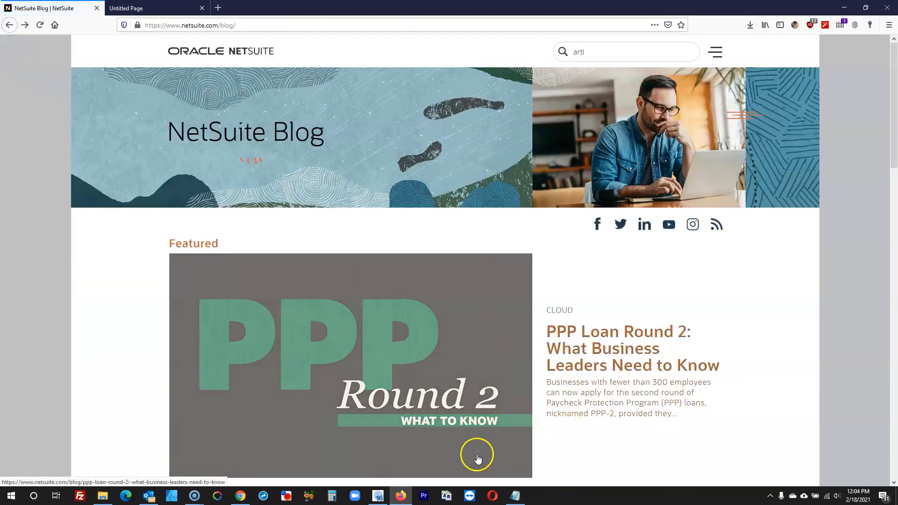
# - Return to WYSIWYG Web Builder, duplicate the index.html page in the site structure and open the copy
pyautogui.click(392, 497)
pyautogui.click(708, 195)
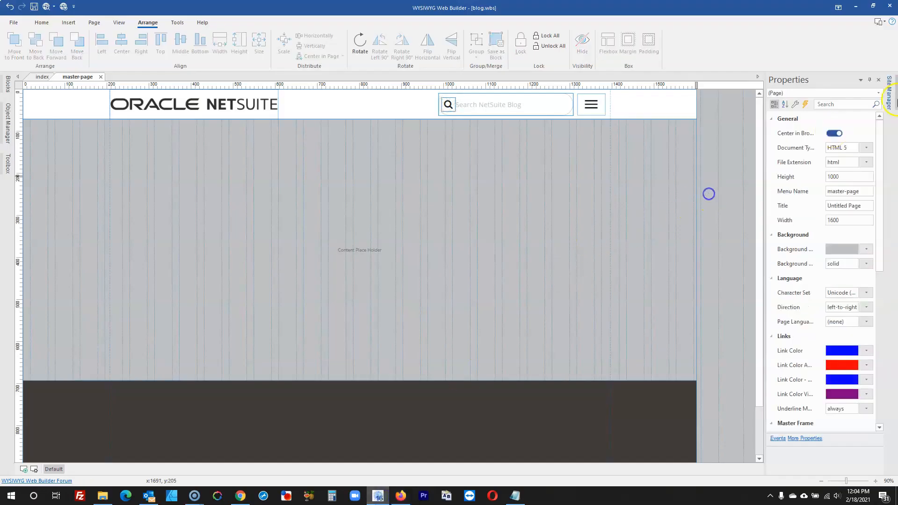
pyautogui.moveTo(894, 92)
pyautogui.click(809, 113)
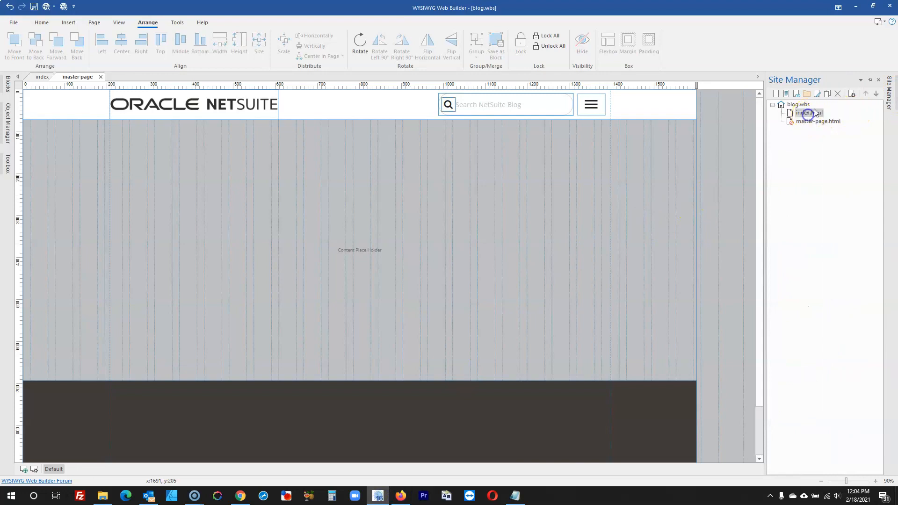
pyautogui.click(827, 94)
pyautogui.doubleClick(809, 130)
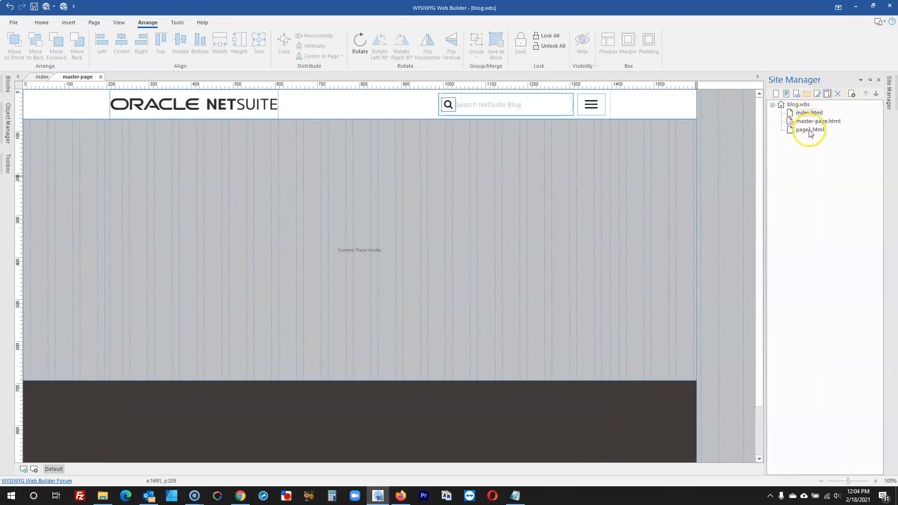
# - Rename the copied page serch-results and move it above master-page.html
pyautogui.rightClick(809, 130)
pyautogui.click(788, 225)
pyautogui.write('serch-results')
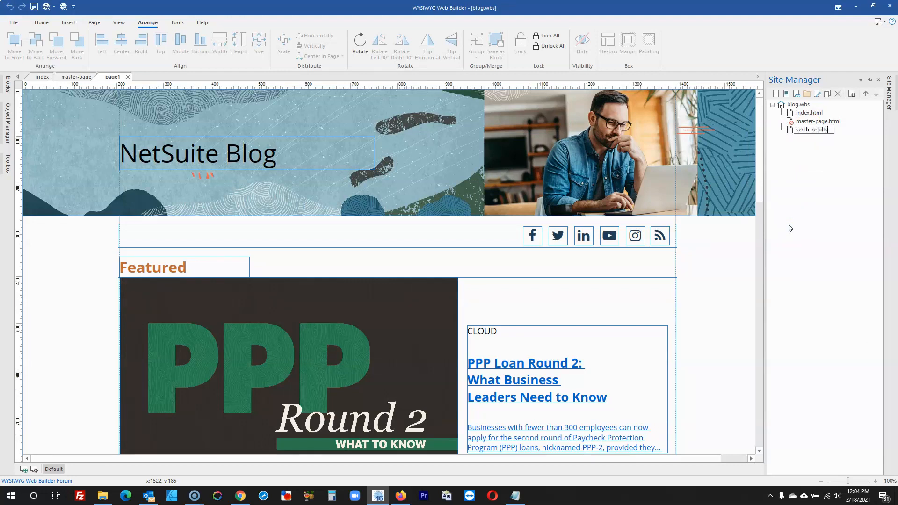
pyautogui.press('Return')
pyautogui.click(866, 93)
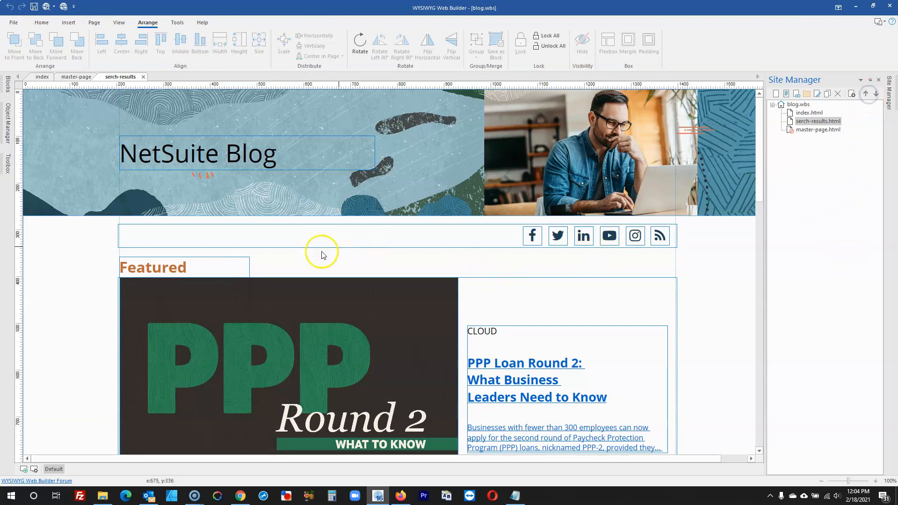
# - Delete the social icon bar, the Featured heading, the PPP image and the featured article text from the serch-results page
pyautogui.click(231, 229)
pyautogui.click(187, 262)
pyautogui.press('Delete')
pyautogui.click(194, 287)
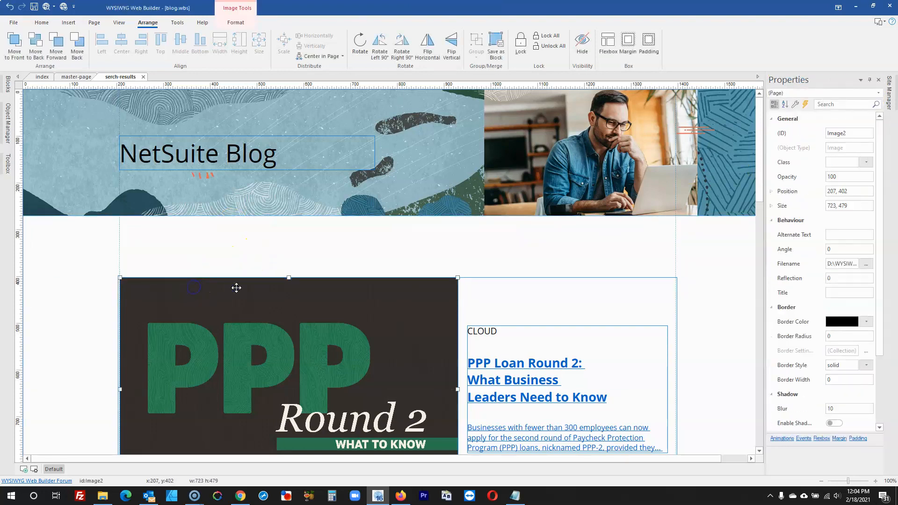
pyautogui.press('Delete')
pyautogui.scroll(-2, 371, 268)
pyautogui.click(477, 259)
pyautogui.press('Delete')
# - Delete the first row of three article cards below the empty featured layer
pyautogui.scroll(-5, 477, 259)
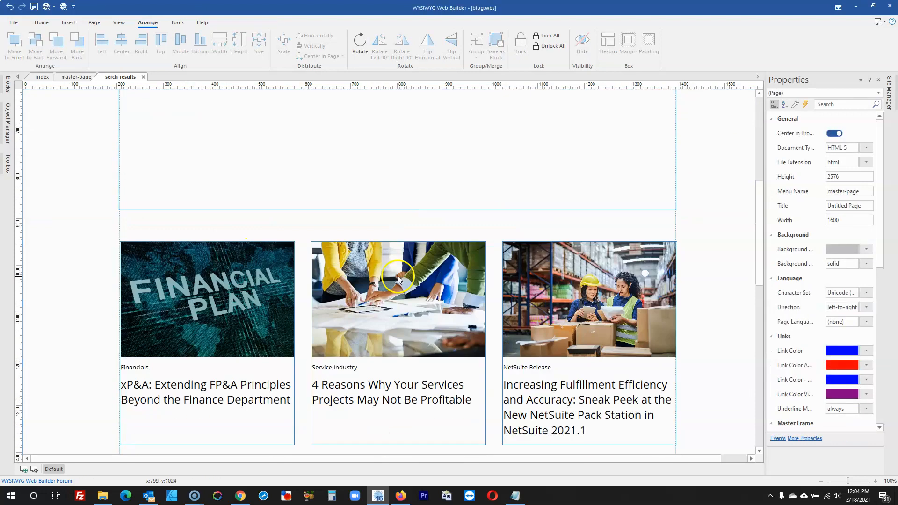
pyautogui.click(271, 280)
pyautogui.press('Delete')
pyautogui.click(429, 293)
pyautogui.press('Delete')
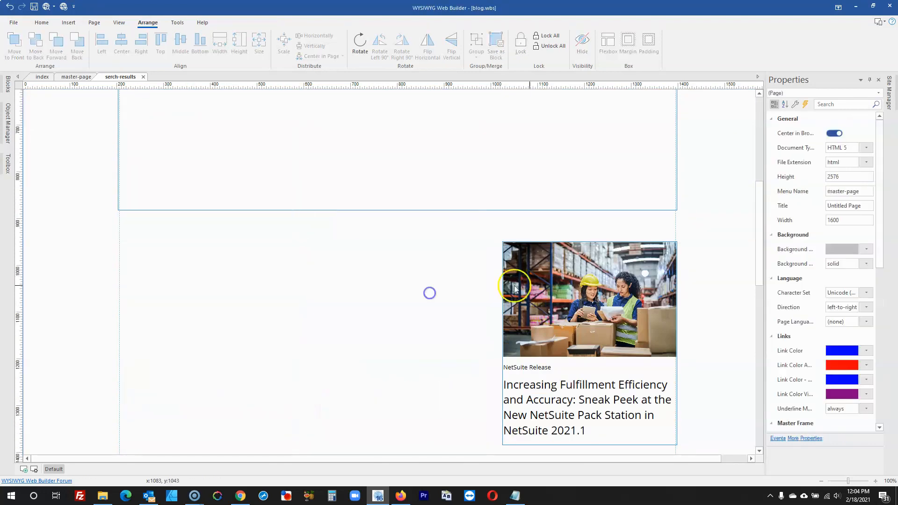
pyautogui.click(607, 280)
pyautogui.press('Delete')
# - Delete the second row of three article cards from the serch-results page
pyautogui.scroll(-5, 518, 260)
pyautogui.click(409, 299)
pyautogui.press('Delete')
pyautogui.click(271, 309)
pyautogui.press('Delete')
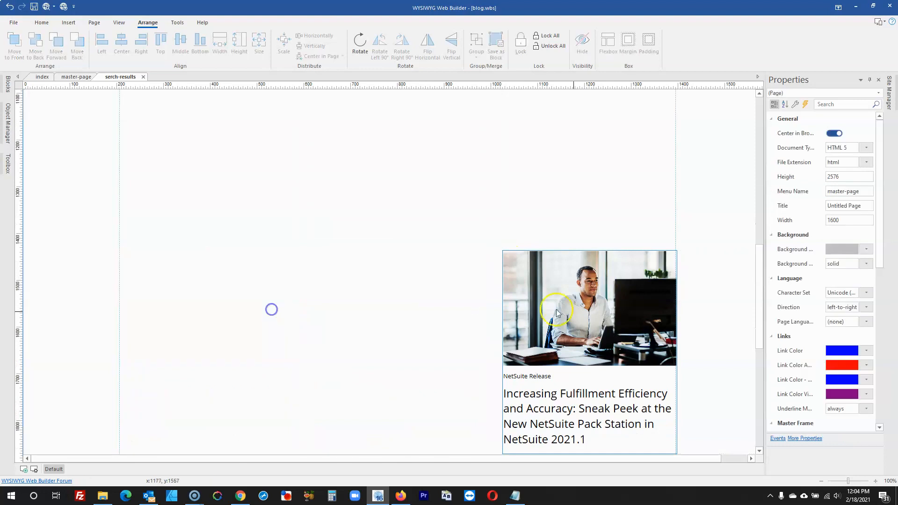
pyautogui.click(557, 312)
pyautogui.press('Delete')
# - Delete the third row of three article cards above the pagination
pyautogui.scroll(-5, 512, 277)
pyautogui.click(443, 276)
pyautogui.press('Delete')
pyautogui.click(242, 357)
pyautogui.press('Delete')
pyautogui.click(519, 366)
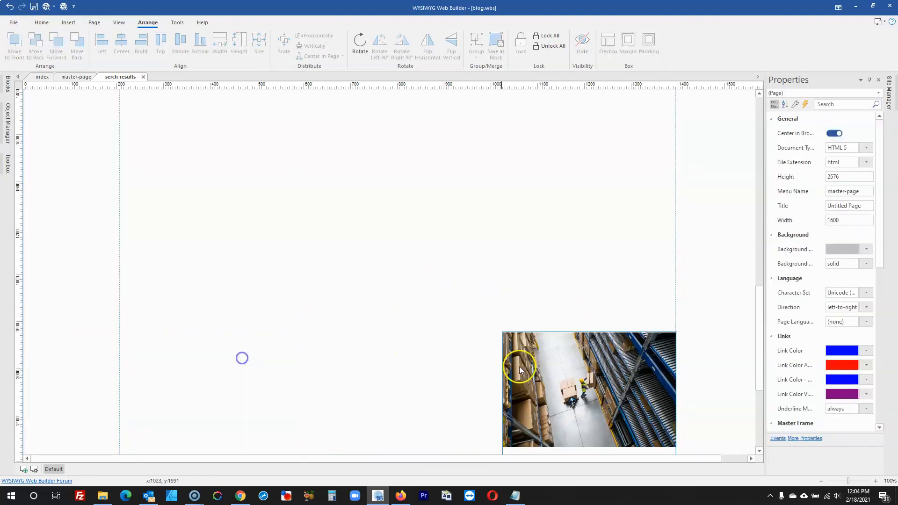
pyautogui.press('Delete')
# - Set the banner layer holding the NetSuite Blog title to floating layer mode
pyautogui.scroll(-4, 471, 300)
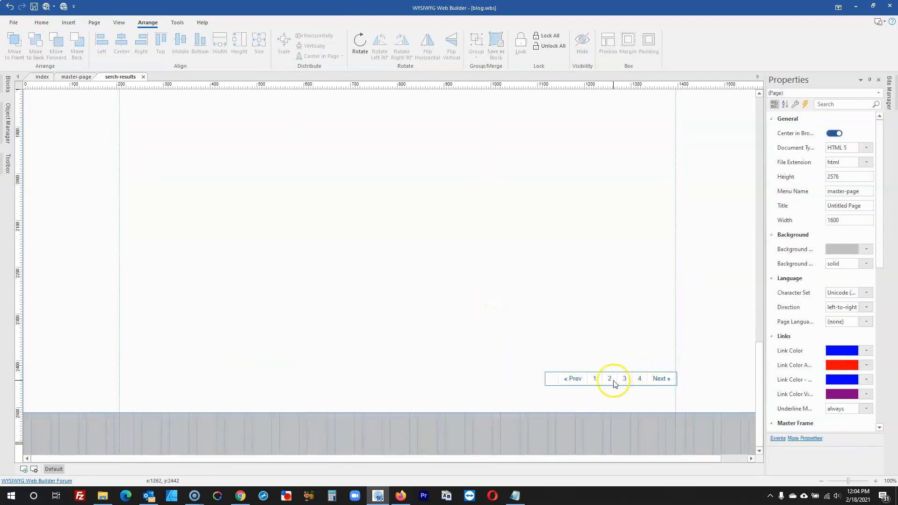
pyautogui.scroll(15, 605, 341)
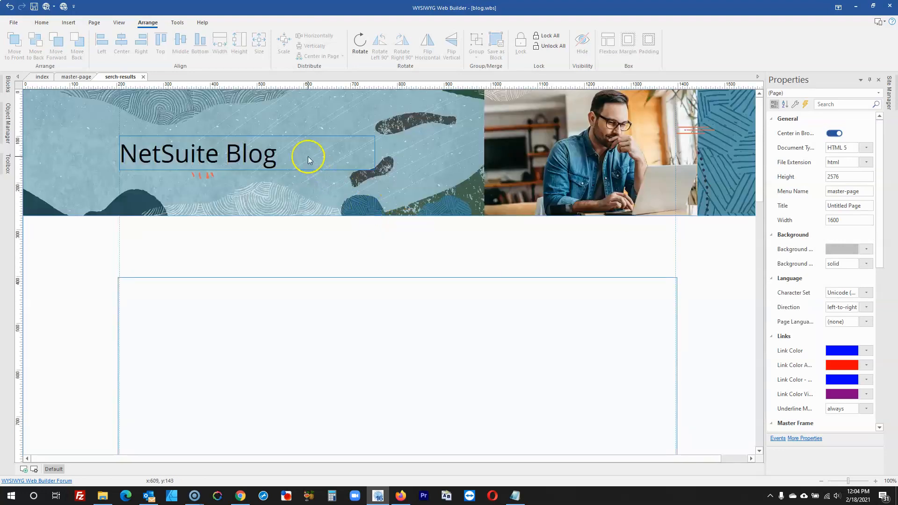
pyautogui.click(334, 215)
pyautogui.doubleClick(427, 205)
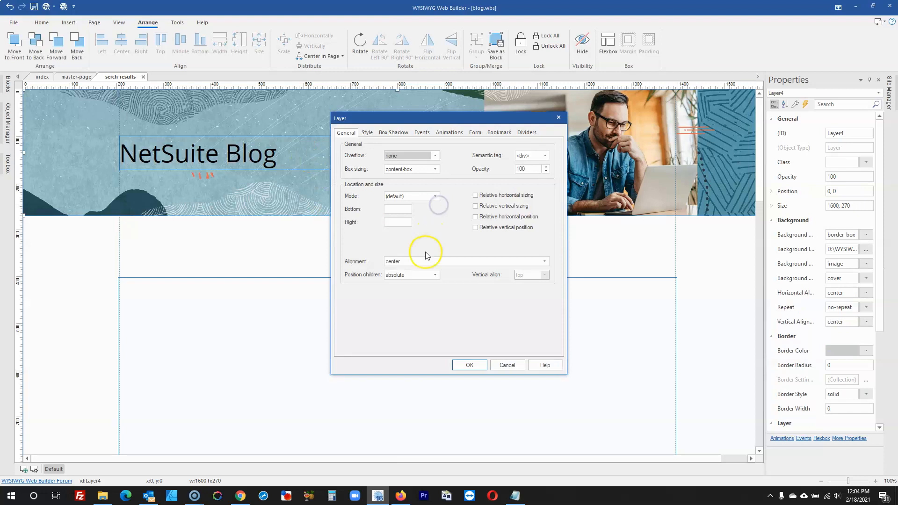
pyautogui.click(403, 196)
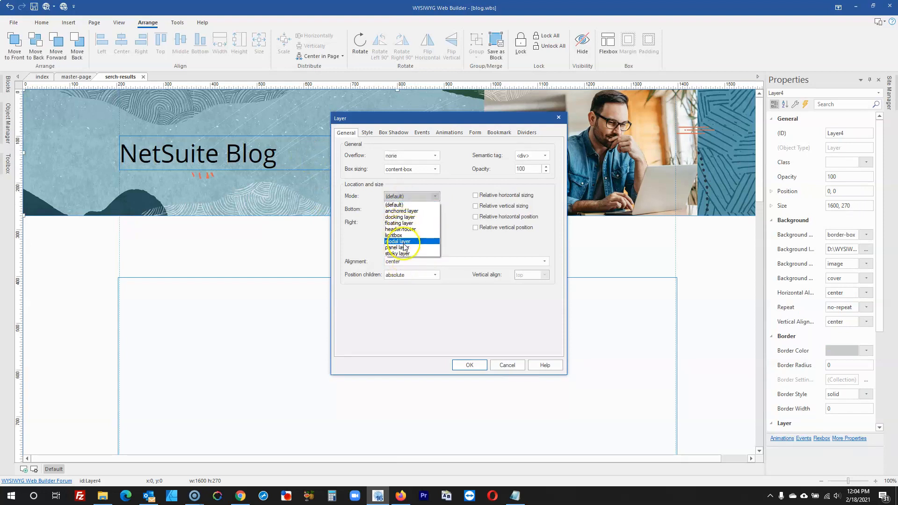
pyautogui.click(403, 223)
pyautogui.click(469, 365)
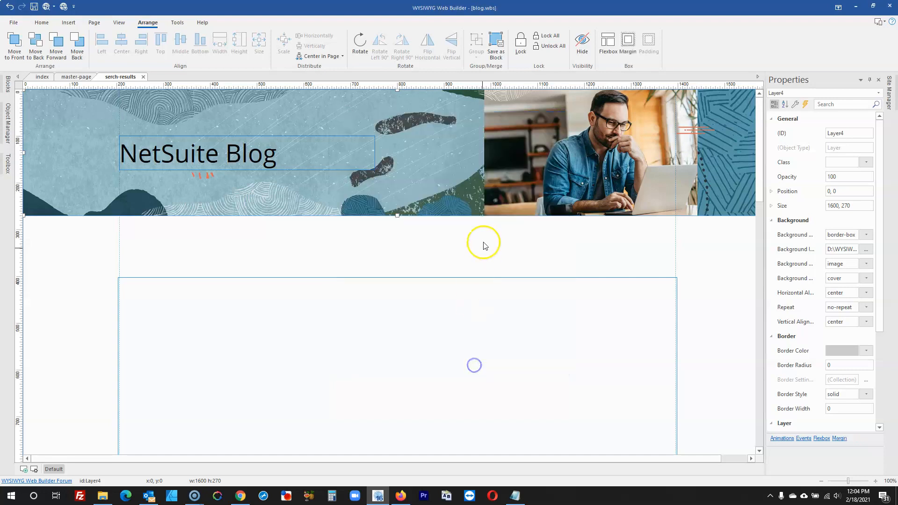
# - Move the white content layer down to about y 450 and insert a layout grid in the gap directly below the banner
pyautogui.click(483, 230)
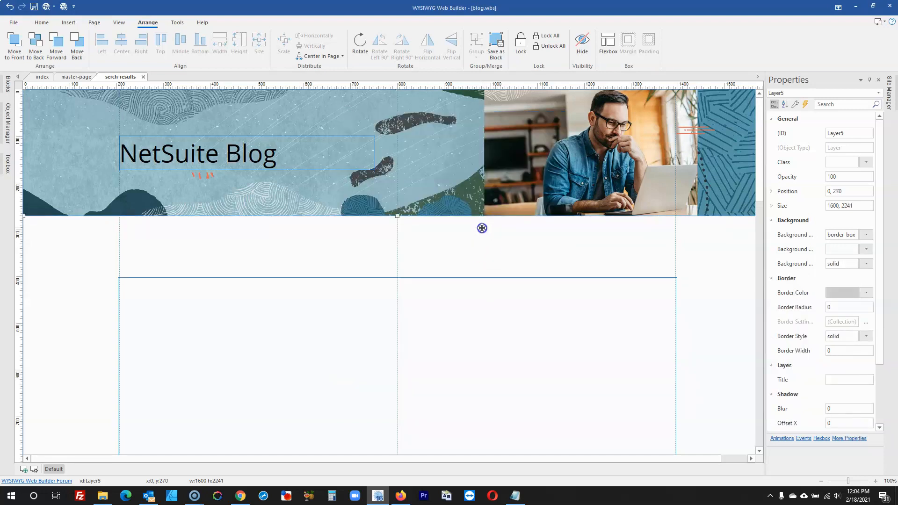
pyautogui.moveTo(400, 237); pyautogui.dragTo(326, 318)
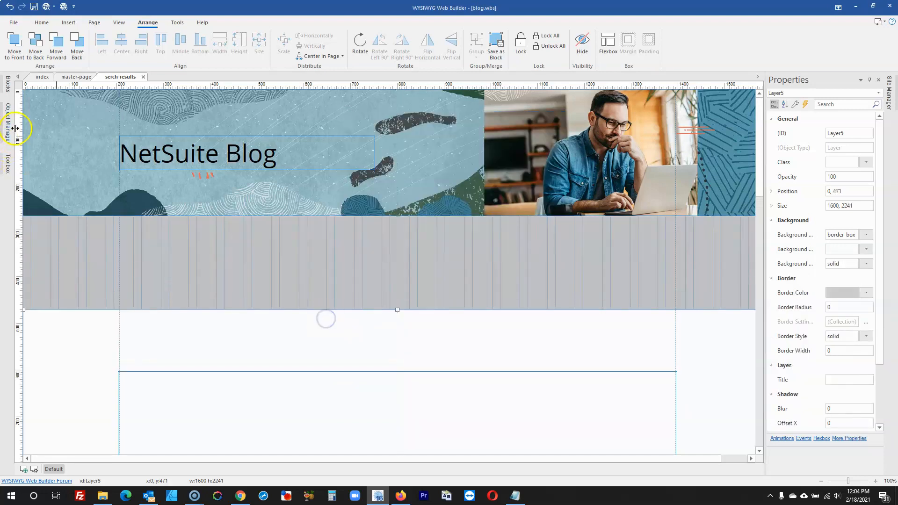
pyautogui.click(7, 164)
pyautogui.click(126, 95)
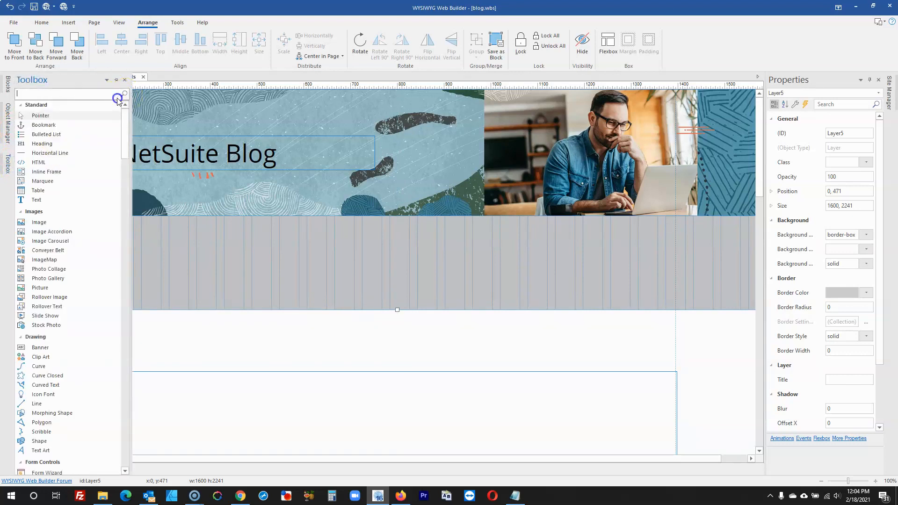
pyautogui.write('lay')
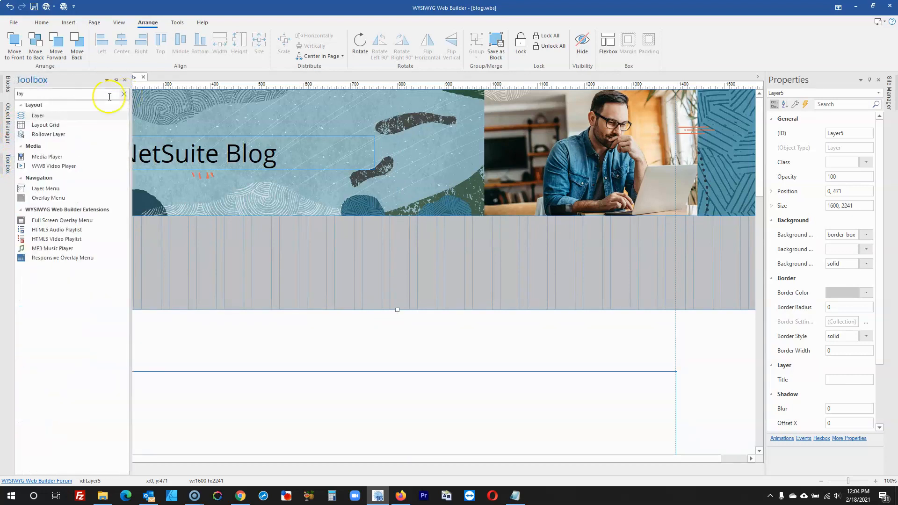
pyautogui.moveTo(42, 124); pyautogui.dragTo(256, 236)
pyautogui.scroll(-3, 215, 246)
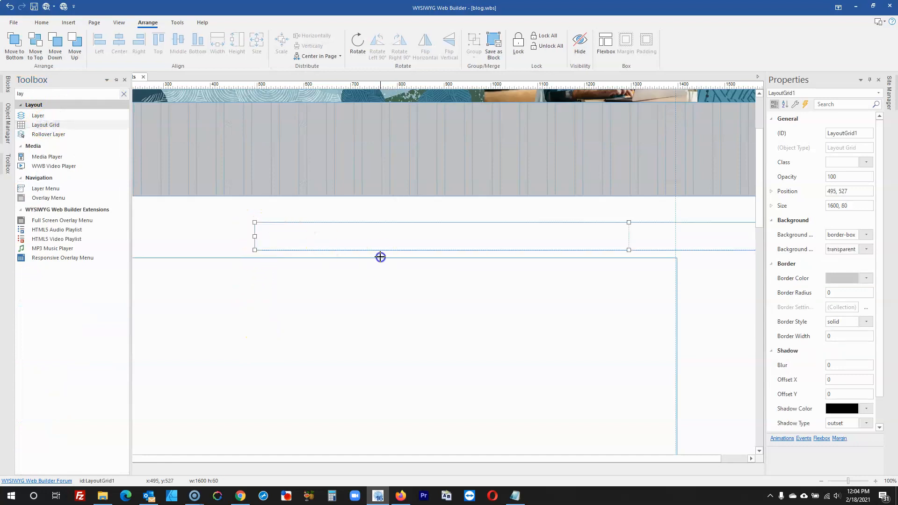
pyautogui.click(380, 256)
pyautogui.scroll(1, 393, 281)
pyautogui.scroll(-1, 369, 294)
pyautogui.scroll(1, 328, 295)
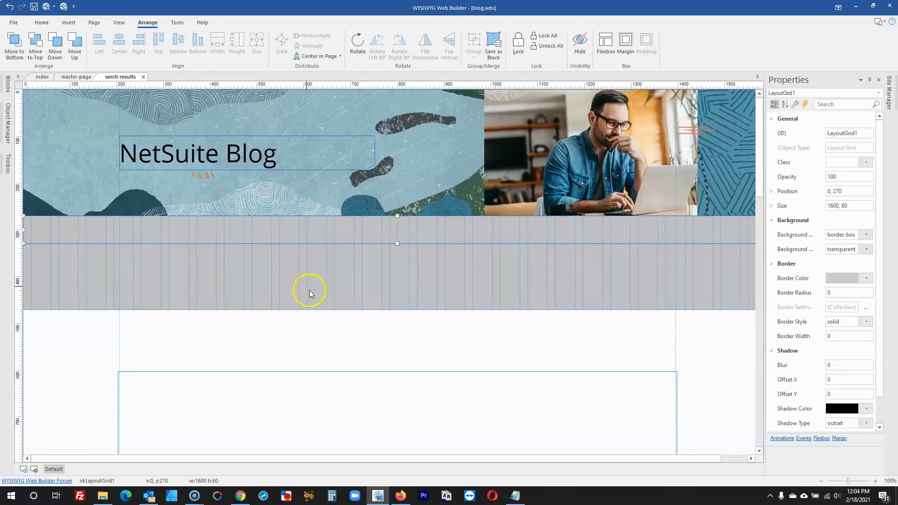
pyautogui.click(275, 339)
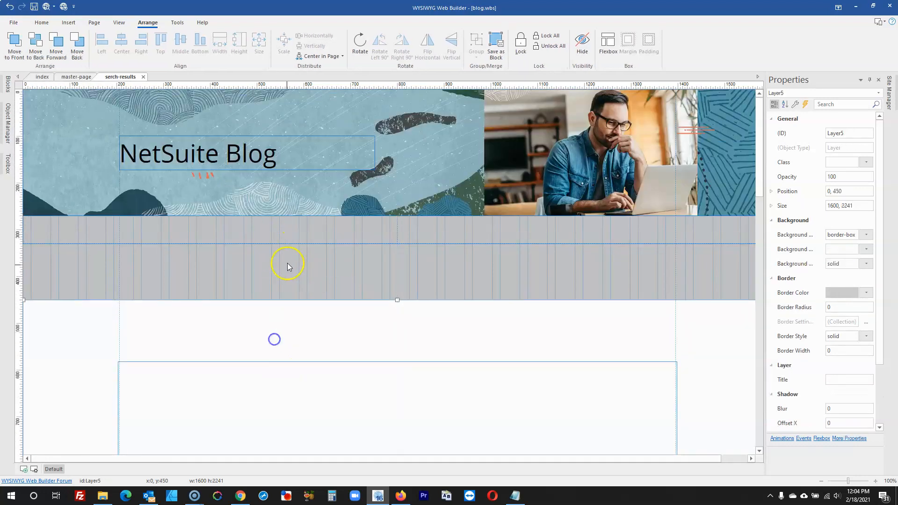
pyautogui.click(387, 237)
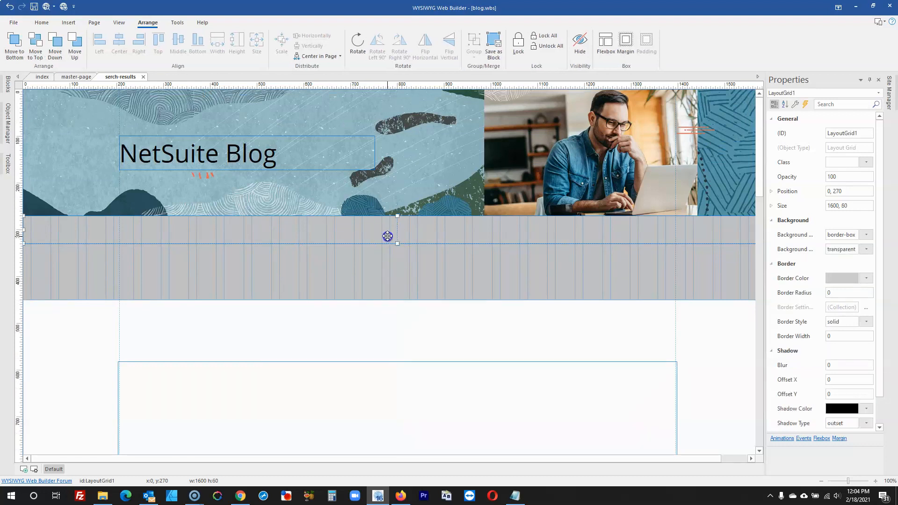
pyautogui.doubleClick(388, 236)
pyautogui.click(524, 317)
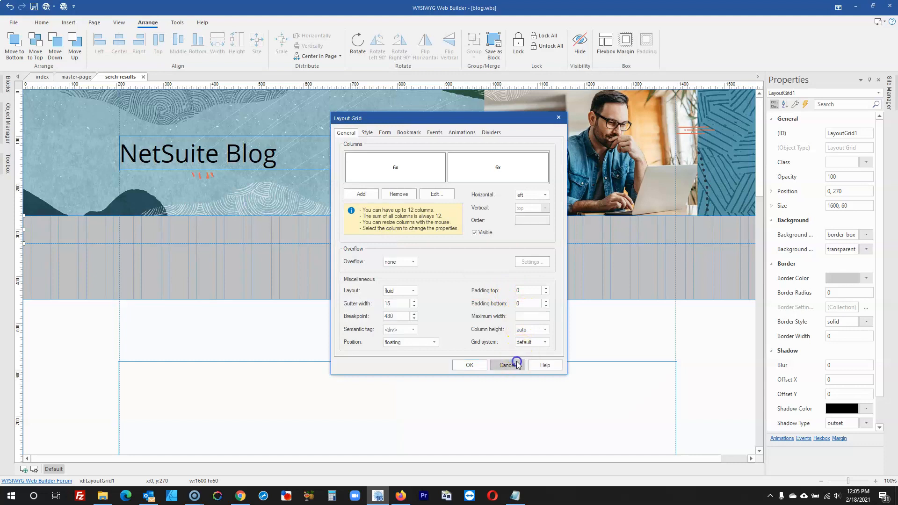
pyautogui.click(515, 364)
pyautogui.click(515, 371)
pyautogui.click(471, 271)
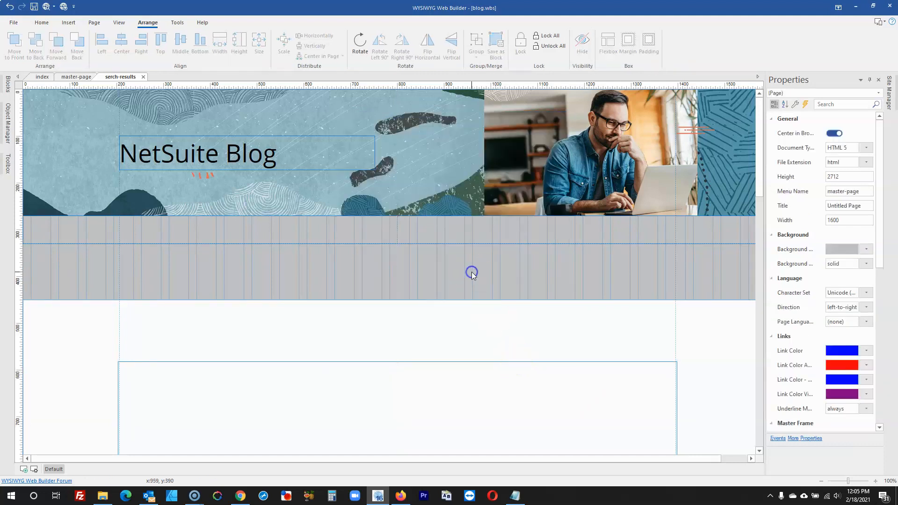
# - Set the layout grid's maximum width to 1195 and its top padding to 50
pyautogui.doubleClick(463, 236)
pyautogui.click(532, 315)
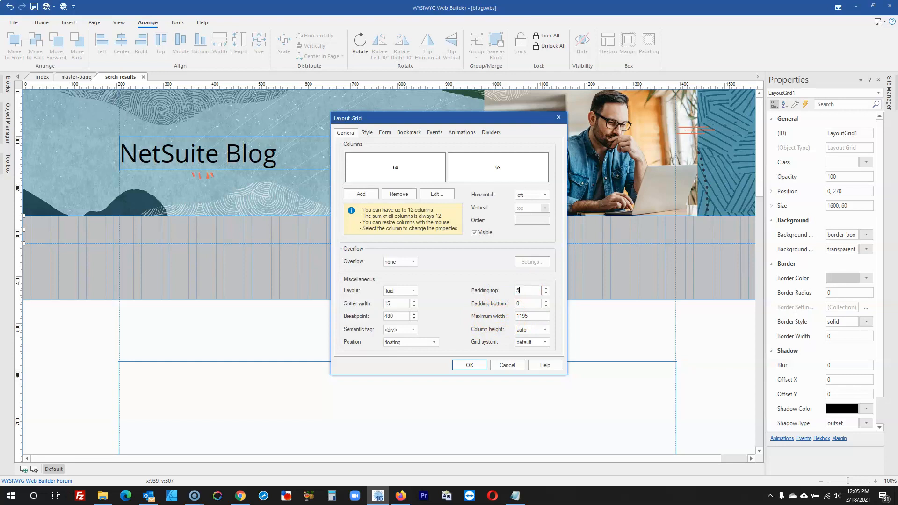
pyautogui.click(469, 364)
pyautogui.click(506, 318)
# - Copy the social icon bar from the index page and delete the empty featured layer from the serch-results page
pyautogui.click(41, 77)
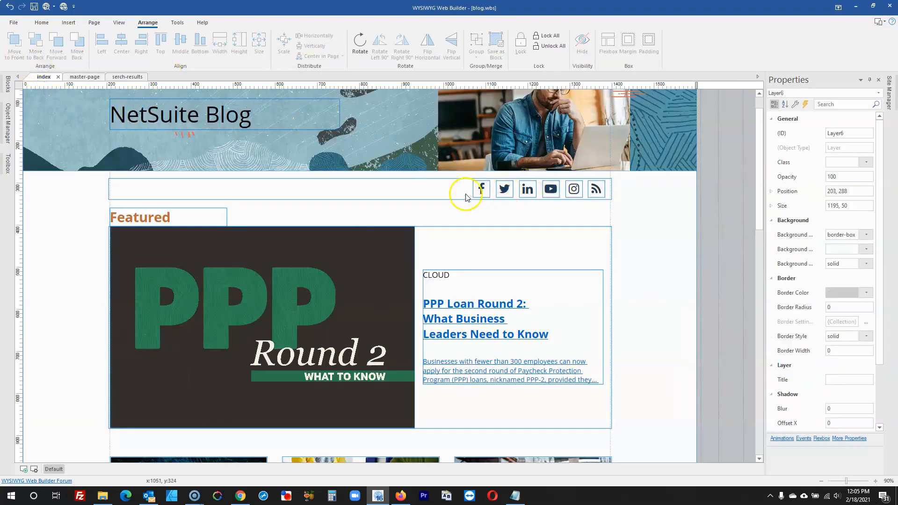
pyautogui.click(128, 77)
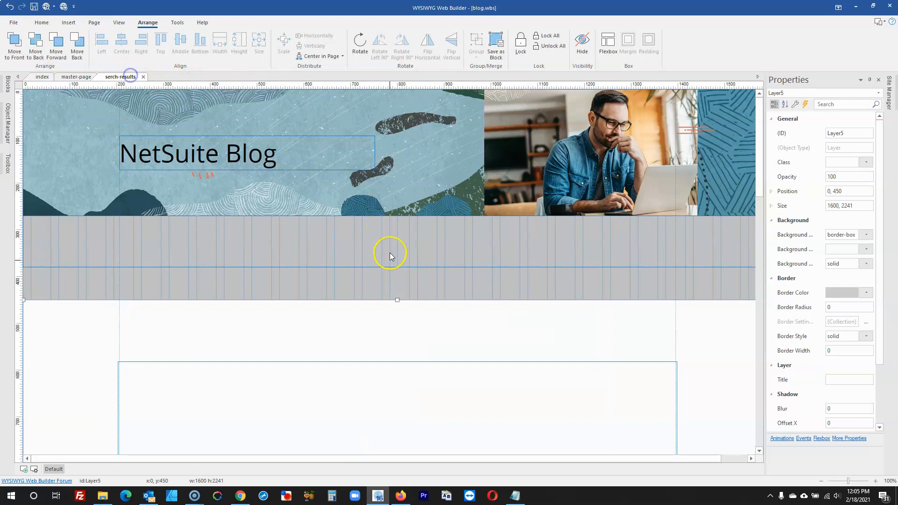
pyautogui.scroll(-5, 385, 313)
pyautogui.click(383, 307)
pyautogui.press('Delete')
# - Shrink the white content layer on the serch-results page to a strip about 82 px high
pyautogui.click(422, 345)
pyautogui.scroll(-8, 421, 351)
pyautogui.scroll(-7, 419, 363)
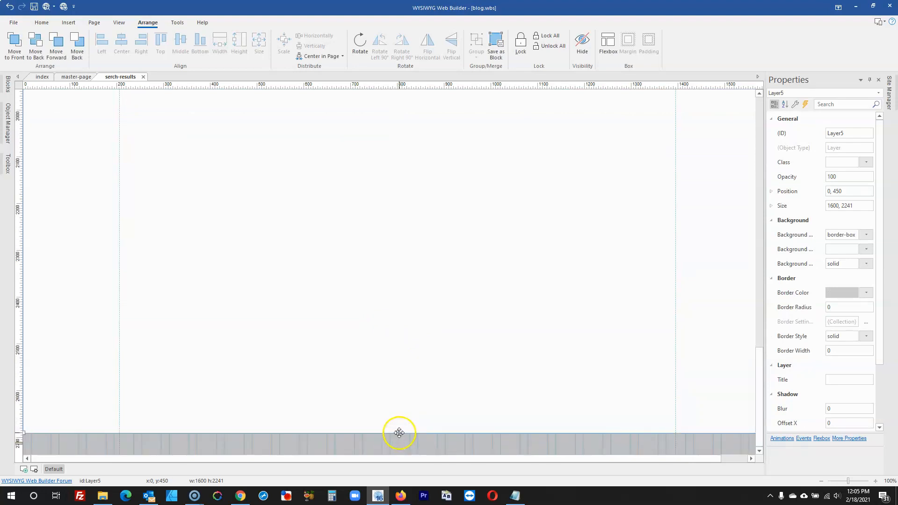
pyautogui.moveTo(397, 432); pyautogui.dragTo(467, 112)
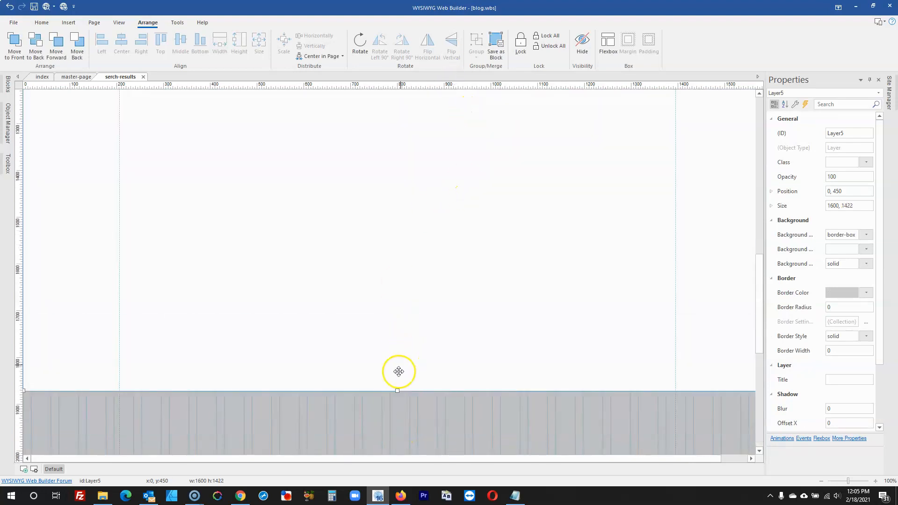
pyautogui.moveTo(397, 390); pyautogui.dragTo(517, 219)
pyautogui.scroll(-1, 622, 388)
pyautogui.moveTo(359, 272); pyautogui.dragTo(374, 194)
# - Paste the social icon bar and place it inside the white strip at about x 200
pyautogui.click(371, 228)
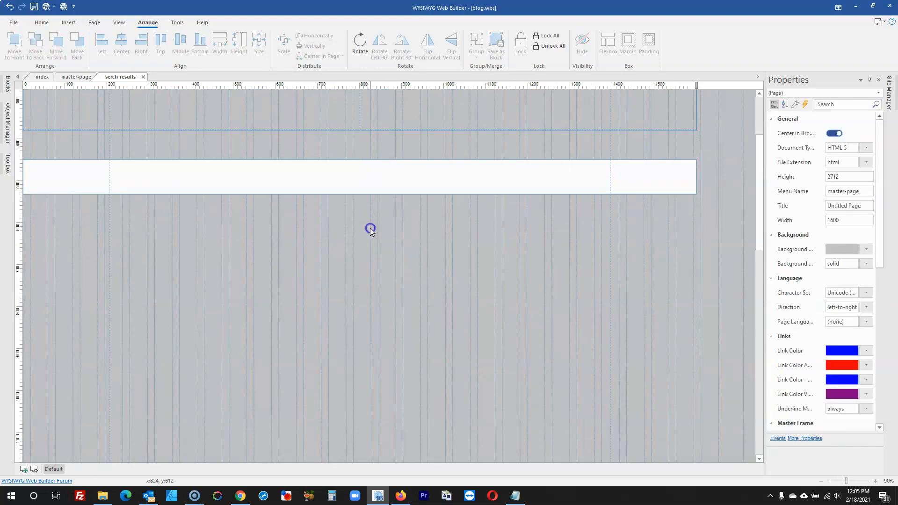
pyautogui.hotkey('ctrl', 'v')
pyautogui.moveTo(465, 240); pyautogui.dragTo(183, 172)
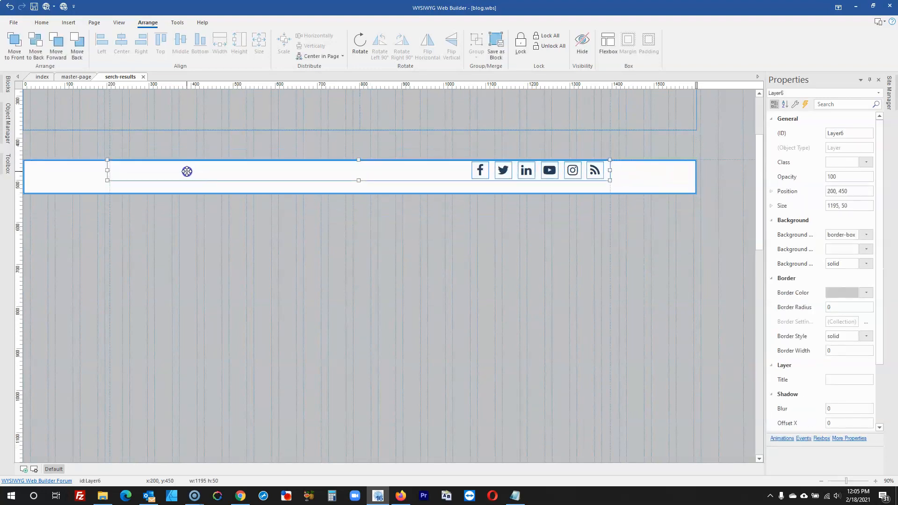
pyautogui.click(77, 77)
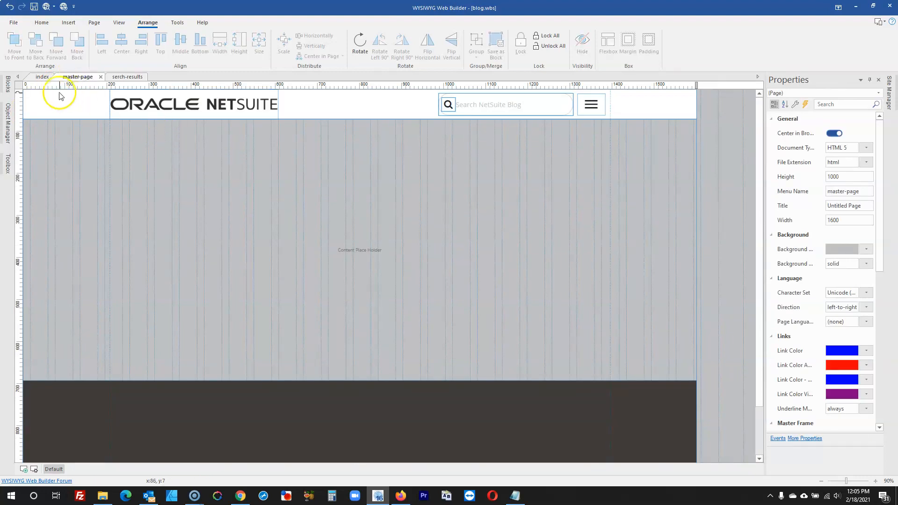
pyautogui.click(42, 77)
pyautogui.click(278, 213)
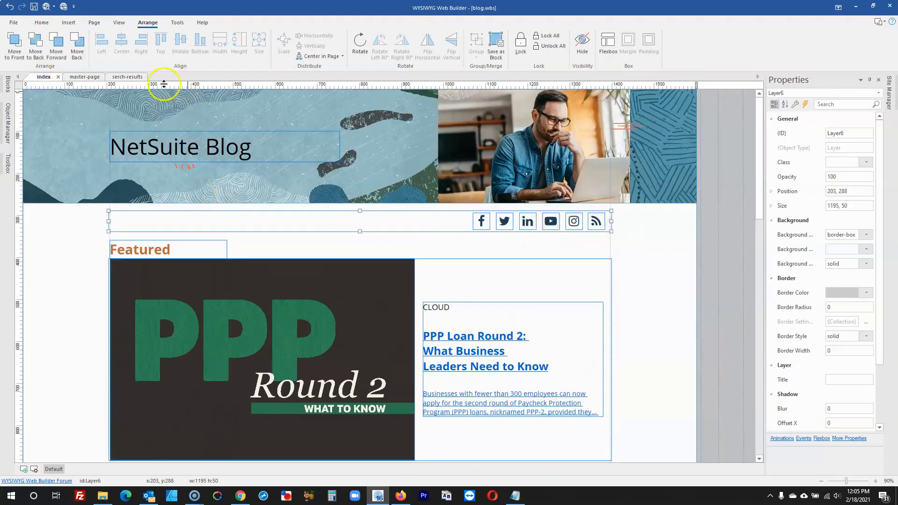
pyautogui.click(83, 76)
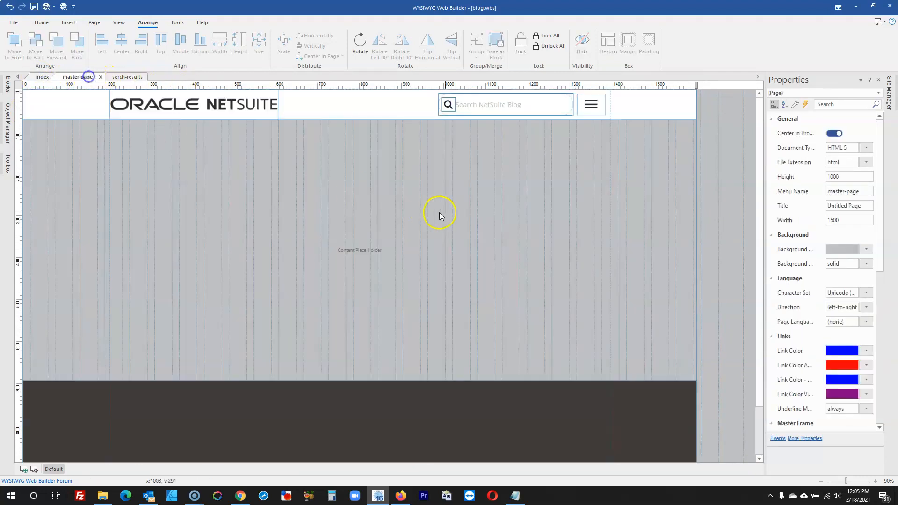
pyautogui.click(140, 78)
# - Set the size of the white strip layer on the serch-results page to 1600 by 70
pyautogui.click(407, 186)
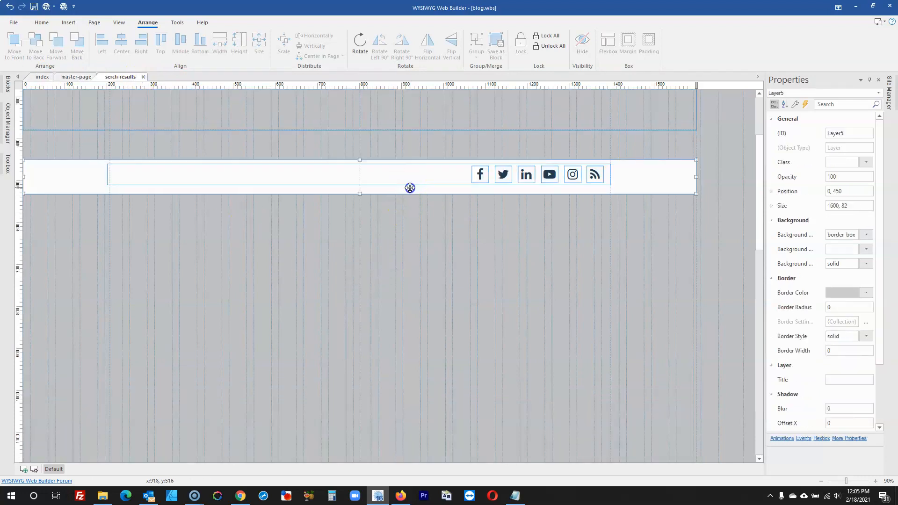
pyautogui.click(862, 204)
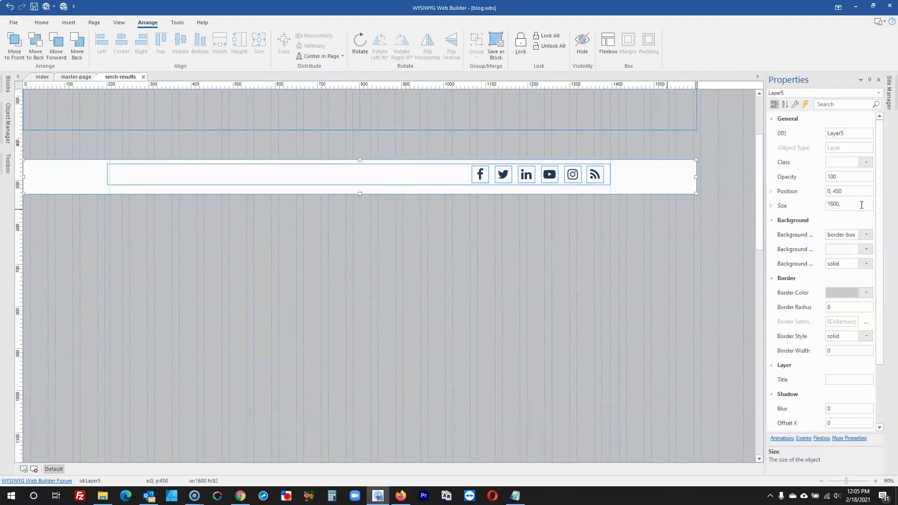
pyautogui.click(529, 233)
pyautogui.click(436, 176)
pyautogui.rightClick(437, 176)
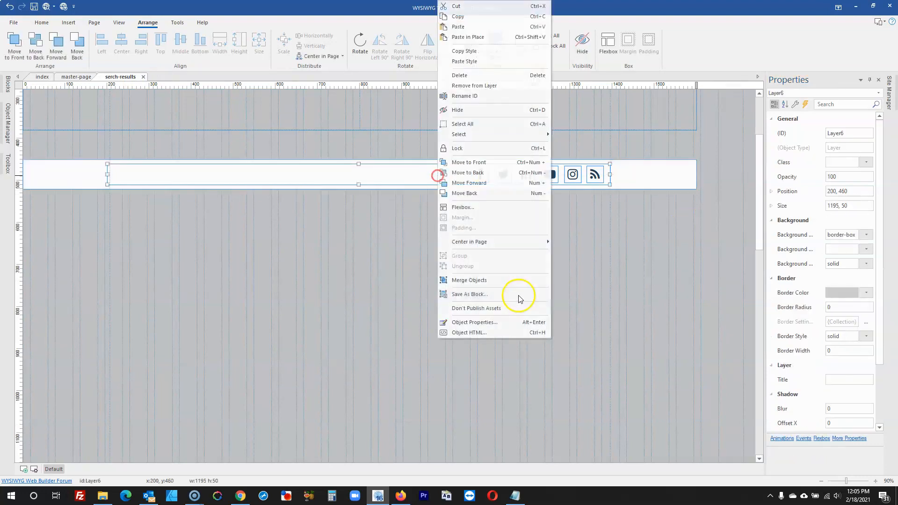
pyautogui.click(532, 246)
pyautogui.click(570, 255)
pyautogui.click(619, 268)
# - Set the white strip layer containing the social icon bar to floating layer mode
pyautogui.scroll(2, 654, 240)
pyautogui.click(649, 279)
pyautogui.rightClick(649, 279)
pyautogui.doubleClick(615, 271)
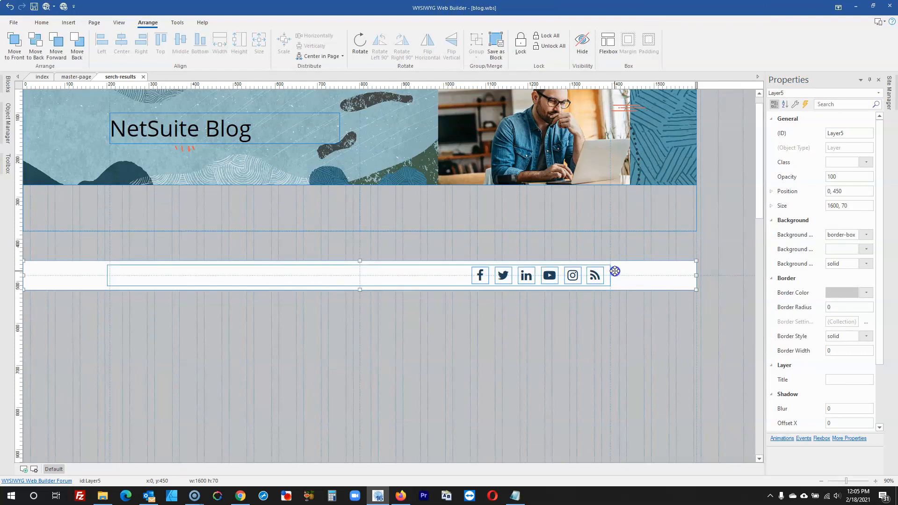
pyautogui.click(403, 197)
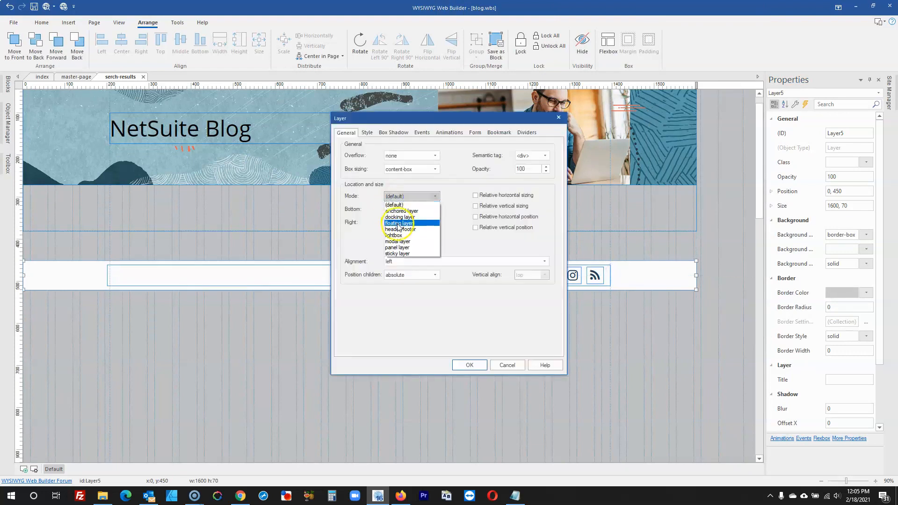
pyautogui.click(397, 223)
pyautogui.click(469, 365)
pyautogui.click(660, 348)
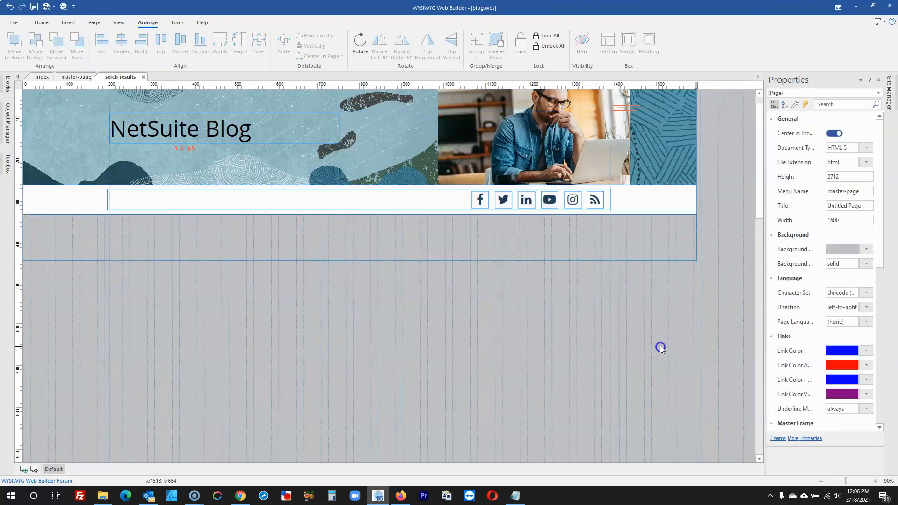
# - Give the layout grid below the social icon strip a solid white background
pyautogui.click(649, 243)
pyautogui.doubleClick(325, 245)
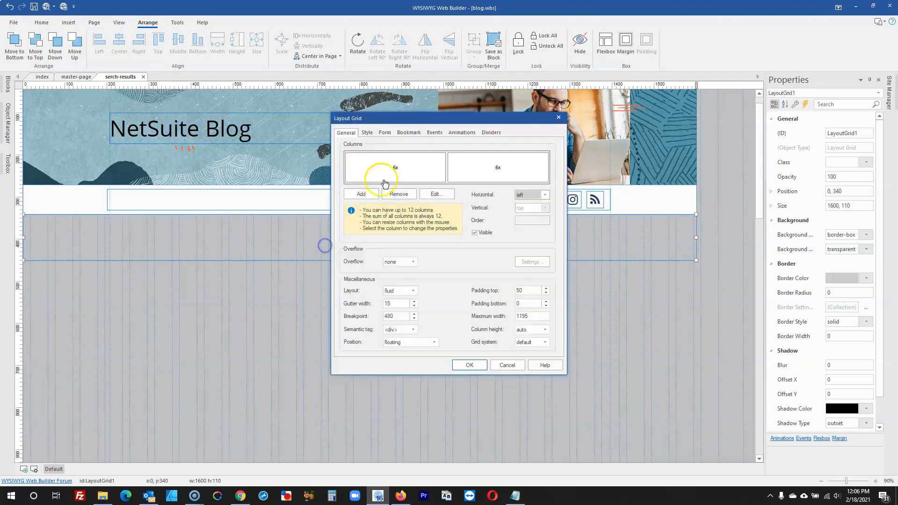
pyautogui.click(367, 132)
pyautogui.click(398, 182)
pyautogui.click(396, 197)
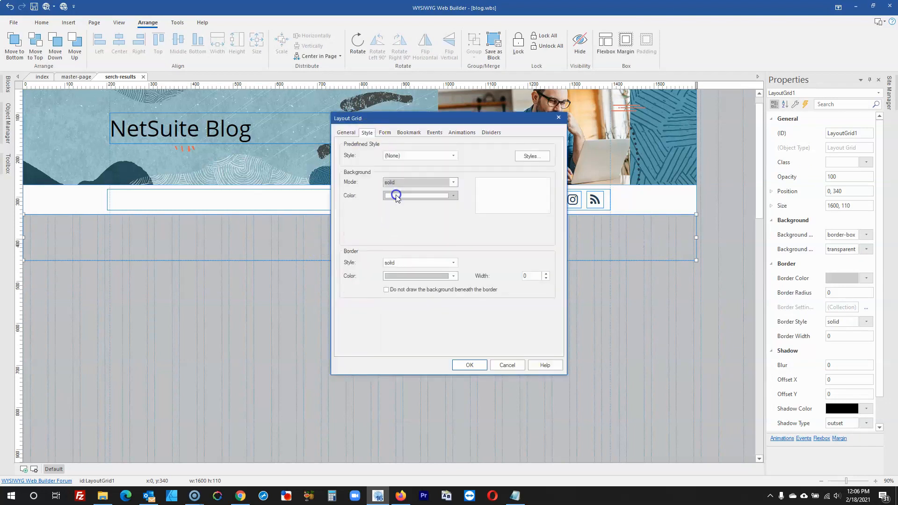
pyautogui.click(463, 364)
pyautogui.click(463, 364)
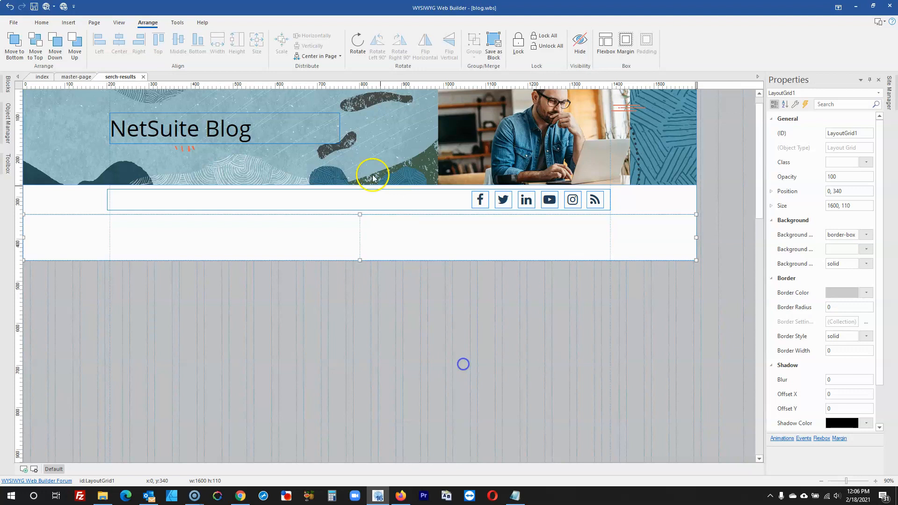
pyautogui.click(357, 316)
# - Add a third column to the layout grid and narrow its first column to 2x
pyautogui.doubleClick(377, 231)
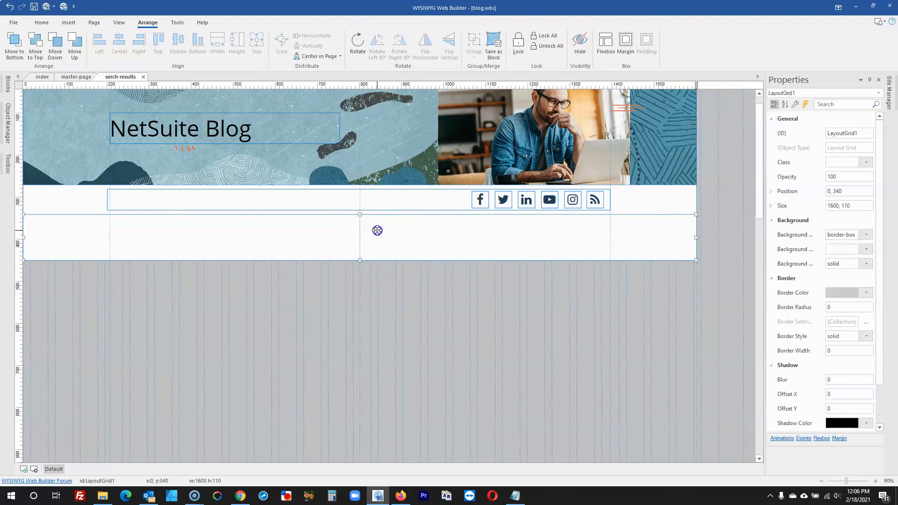
pyautogui.click(367, 196)
pyautogui.moveTo(445, 171); pyautogui.dragTo(386, 170)
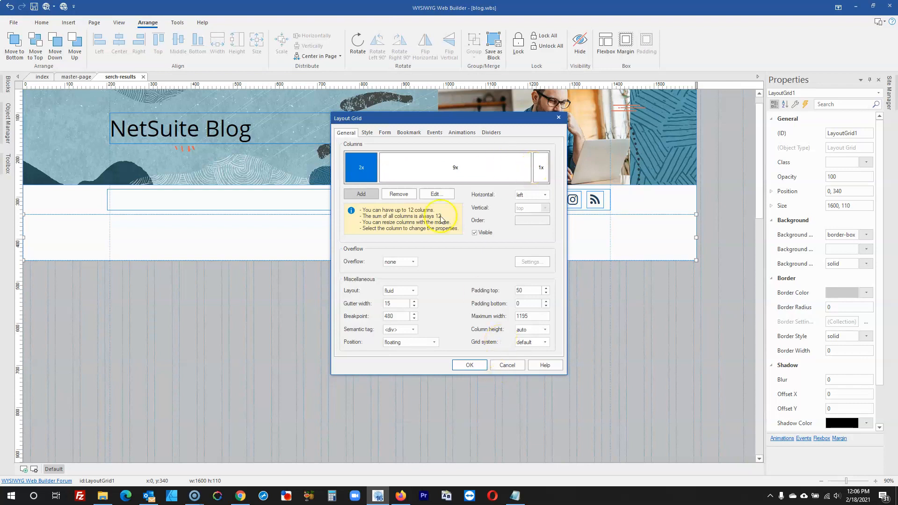
# - Remove the extra columns from the layout grid below the social icons, leaving one 12x column, and apply
pyautogui.click(384, 195)
pyautogui.click(395, 193)
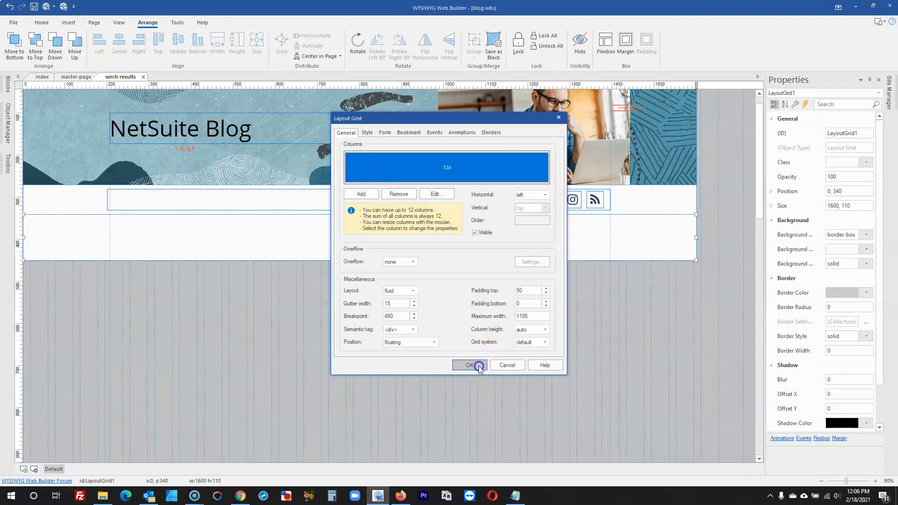
pyautogui.click(475, 365)
pyautogui.click(470, 378)
pyautogui.click(375, 251)
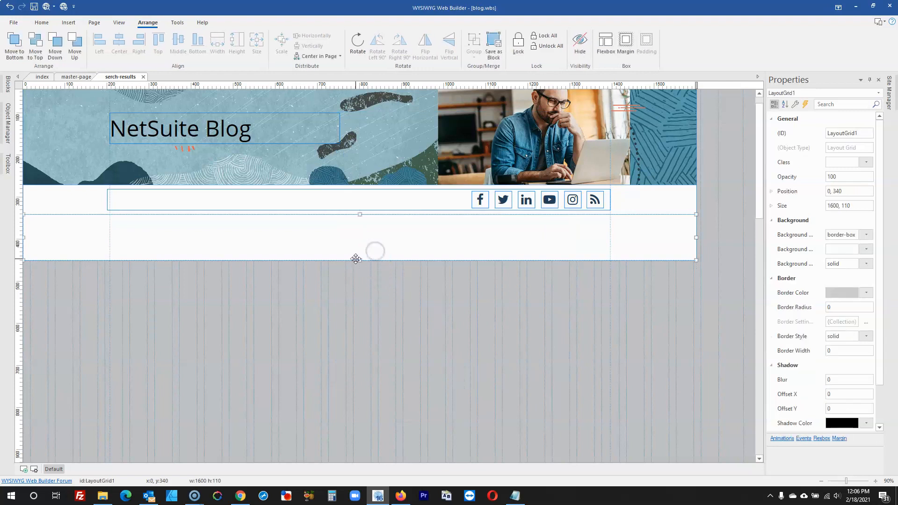
# - Set the layout grid's bottom padding to 100 and apply the change
pyautogui.doubleClick(355, 248)
pyautogui.click(527, 304)
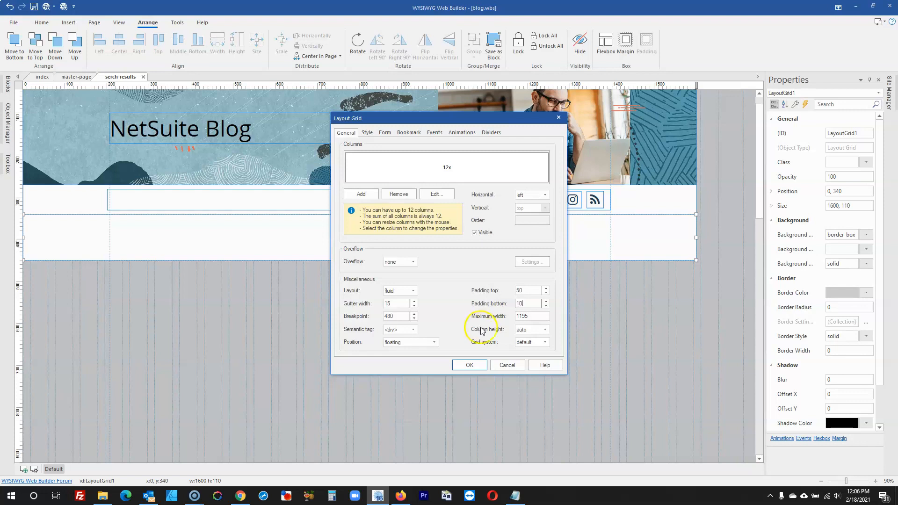
pyautogui.click(468, 365)
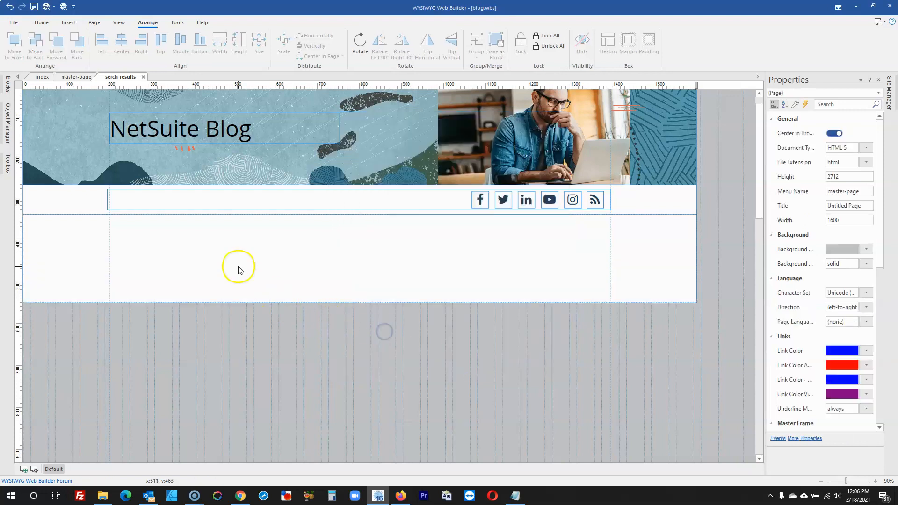
pyautogui.click(251, 314)
# - Set the ID of the empty layout grid to search-results
pyautogui.click(325, 270)
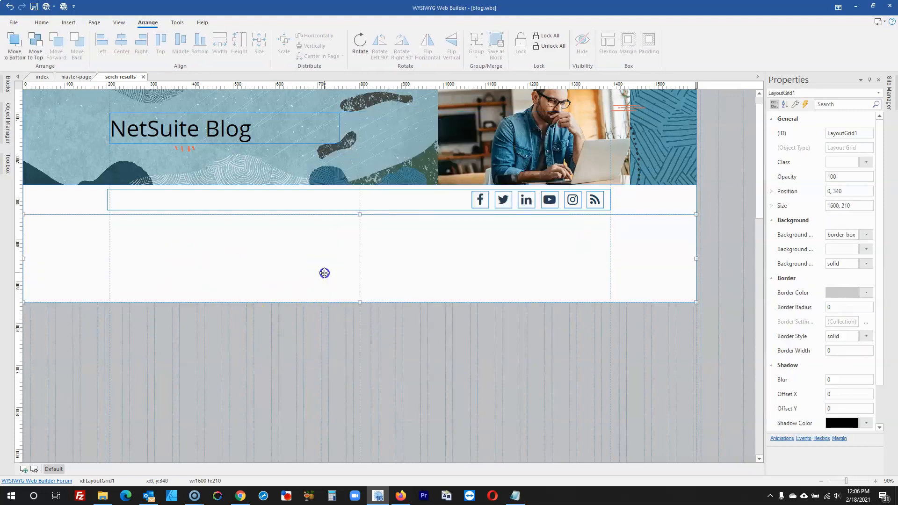
pyautogui.click(6, 166)
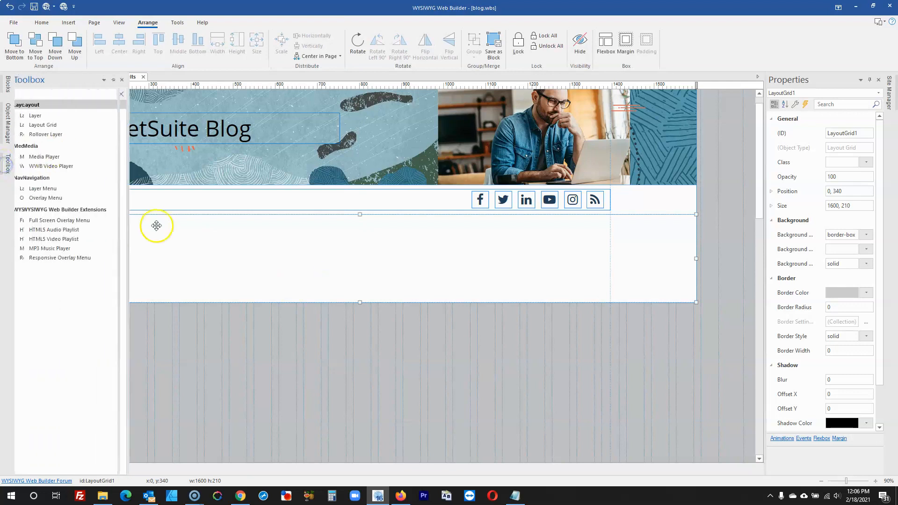
pyautogui.click(295, 341)
pyautogui.click(352, 271)
pyautogui.click(865, 133)
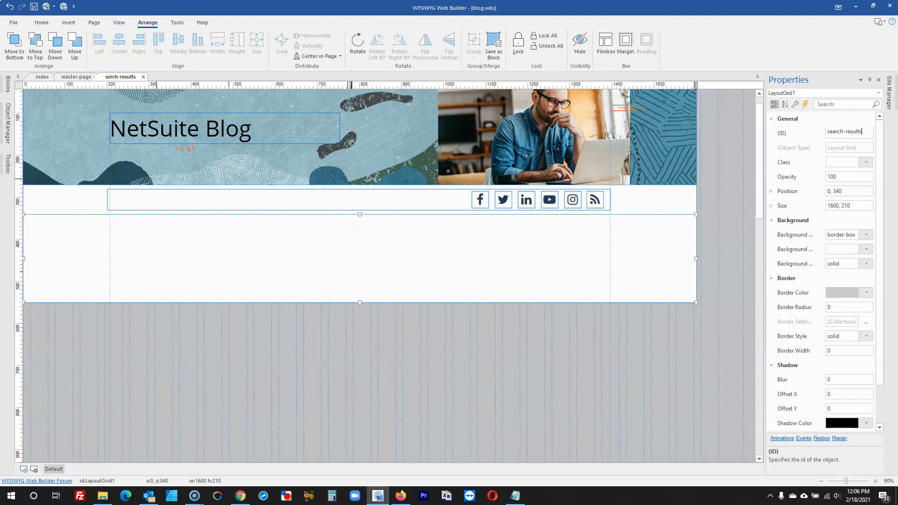
pyautogui.click(591, 362)
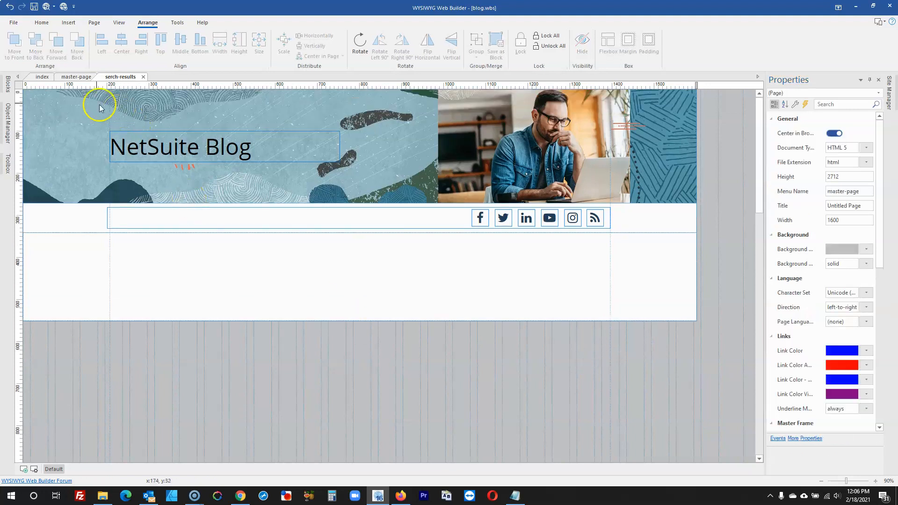
# - On master-page, set the site search to show results in another page and choose serch-results as the target
pyautogui.click(70, 77)
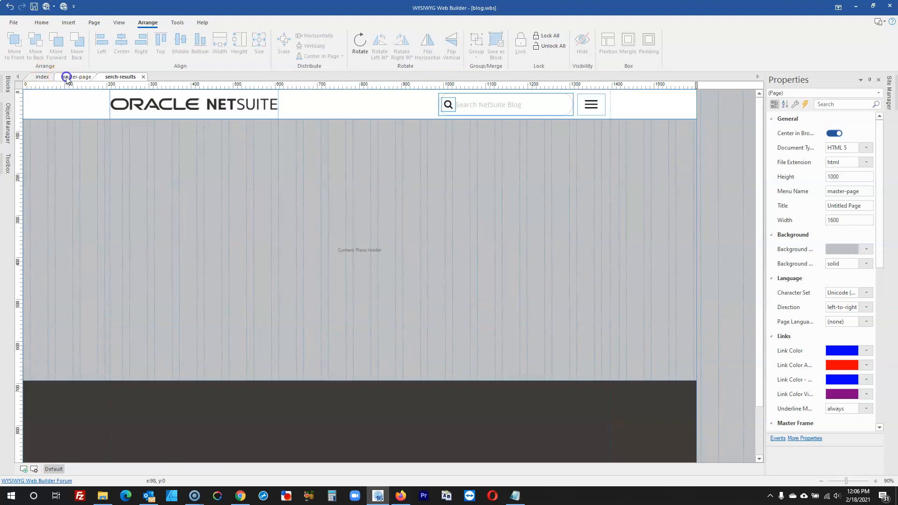
pyautogui.doubleClick(515, 106)
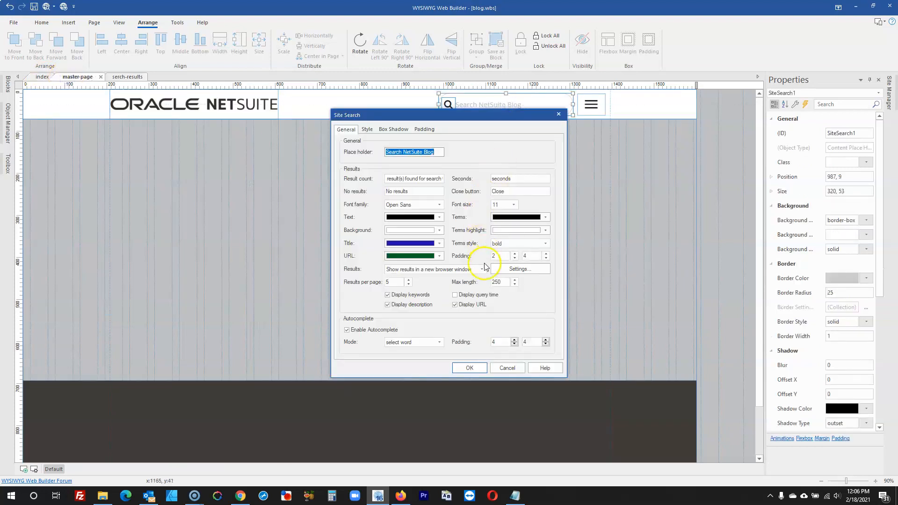
pyautogui.click(481, 270)
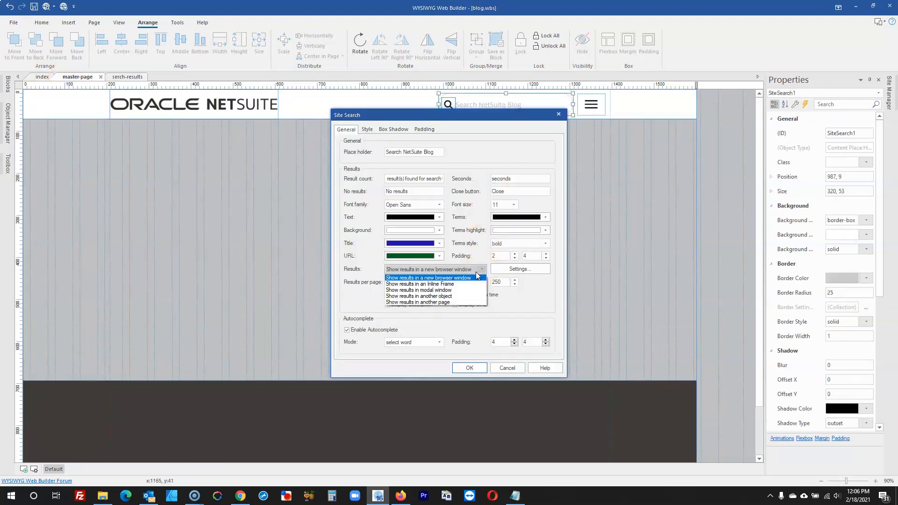
pyautogui.click(439, 302)
pyautogui.click(503, 271)
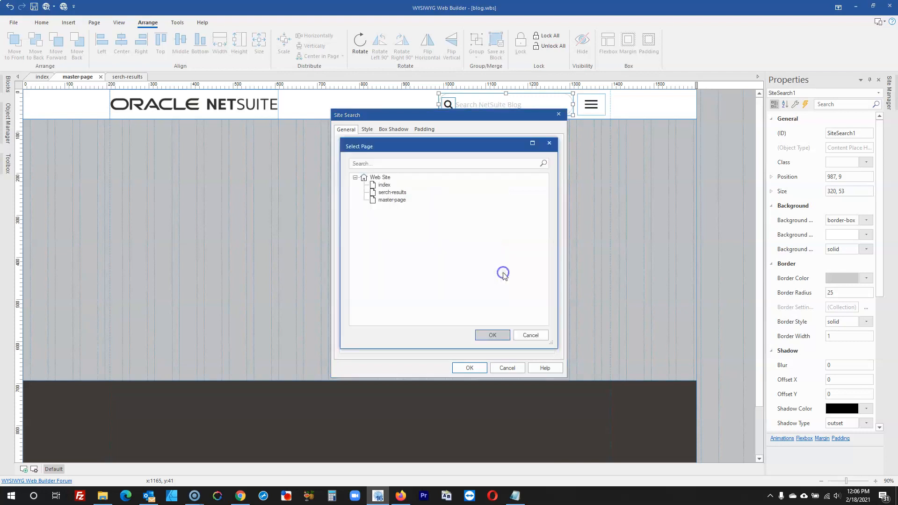
pyautogui.doubleClick(393, 193)
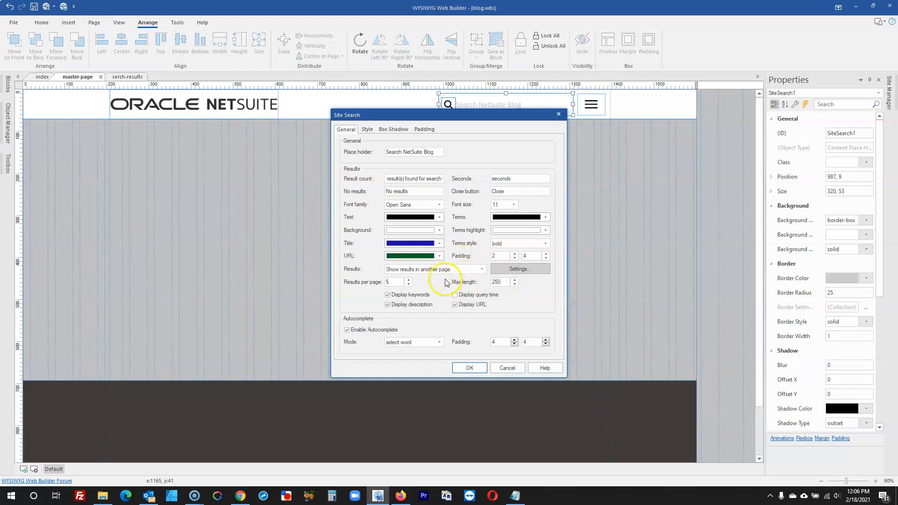
# - Try showing the search results in another object, and return the option to another page
pyautogui.click(429, 269)
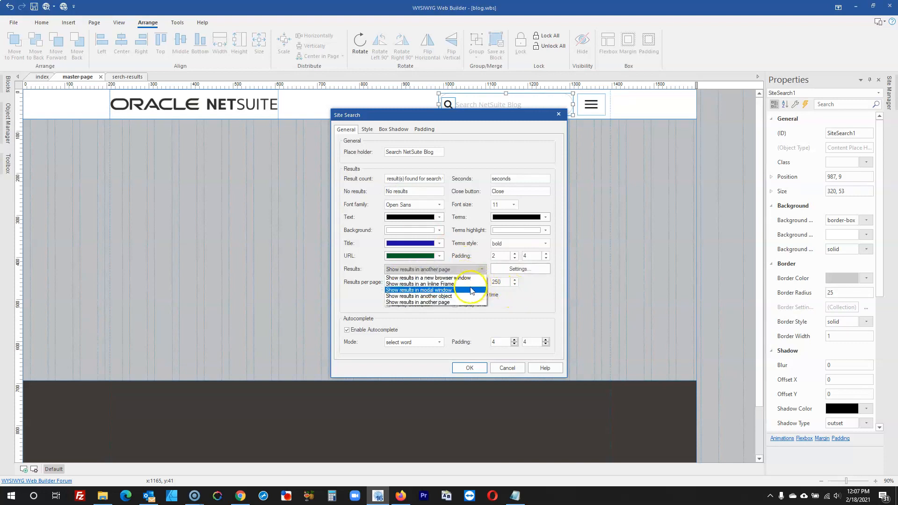
pyautogui.click(463, 296)
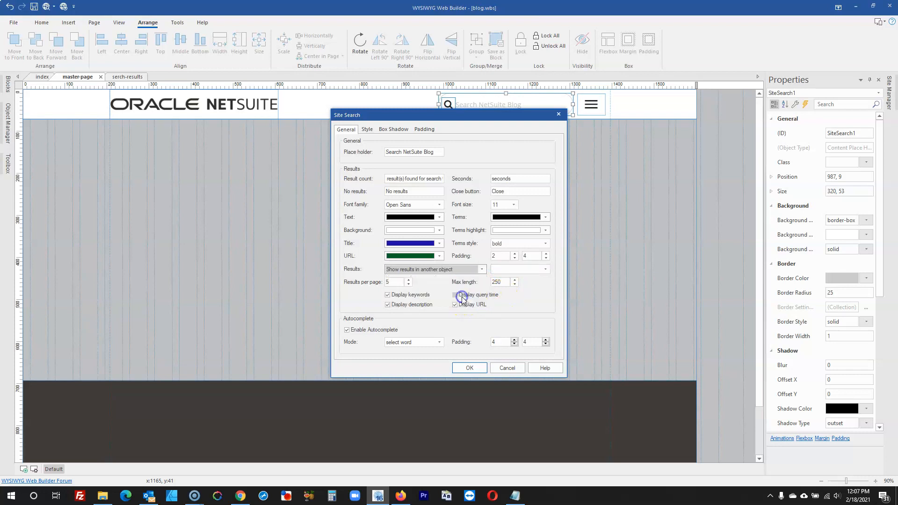
pyautogui.click(482, 270)
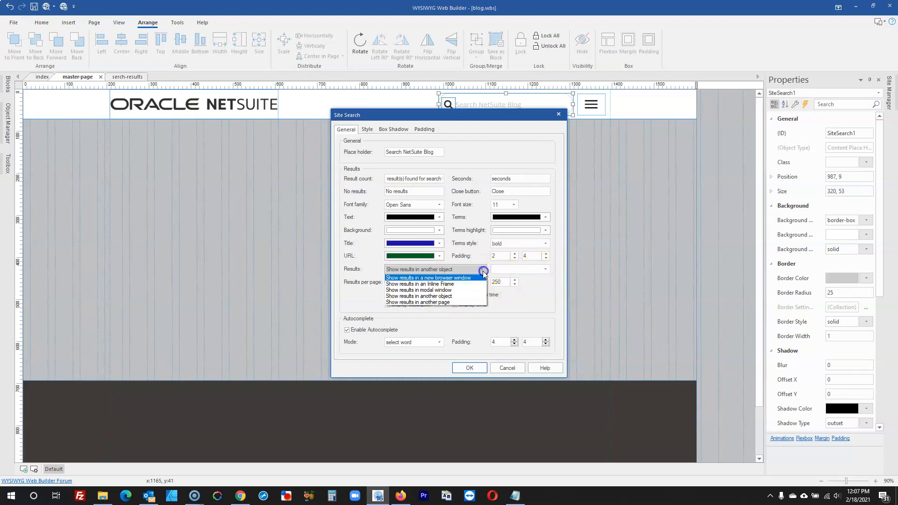
pyautogui.click(426, 302)
# - Apply the site search settings, reopen them, and reselect serch-results as the results page
pyautogui.click(470, 368)
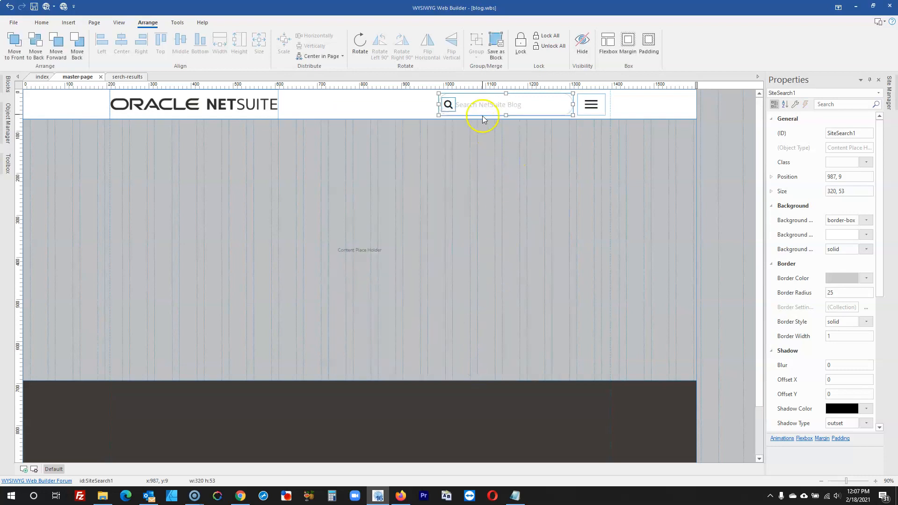
pyautogui.doubleClick(480, 102)
pyautogui.click(515, 269)
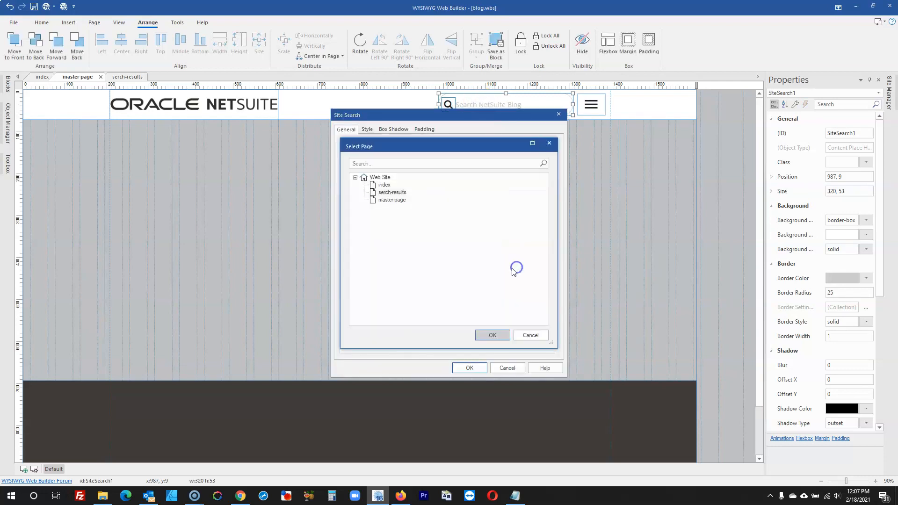
pyautogui.doubleClick(392, 192)
pyautogui.click(468, 368)
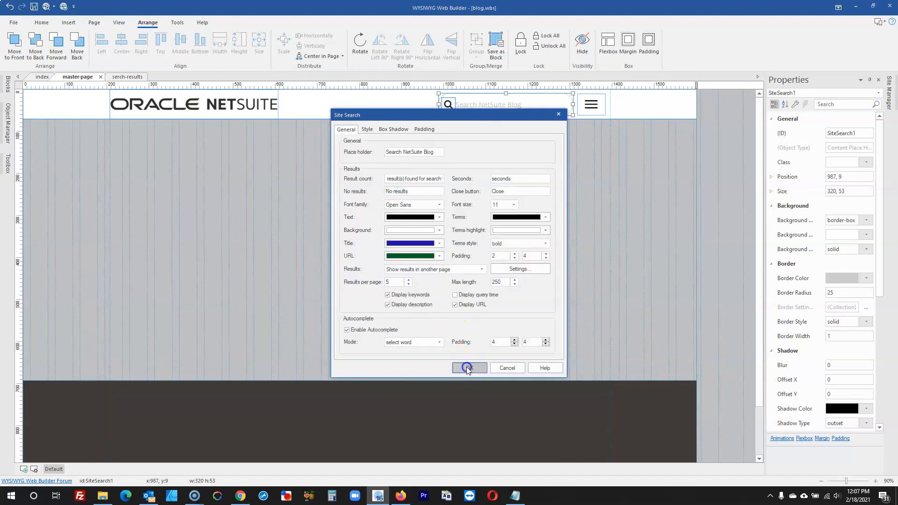
pyautogui.click(705, 246)
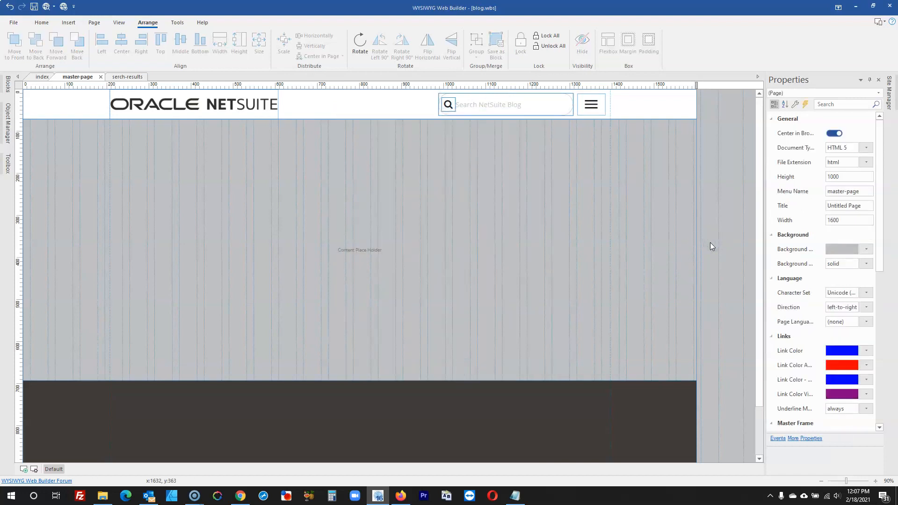
# - Launch the XAMPP Control Panel and minimize its window
pyautogui.press('super')
pyautogui.write('xamm')
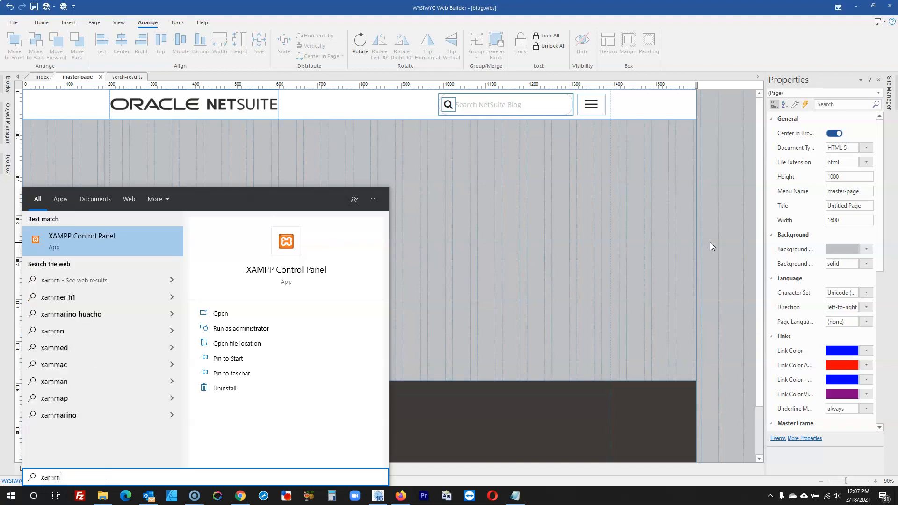
pyautogui.press('Return')
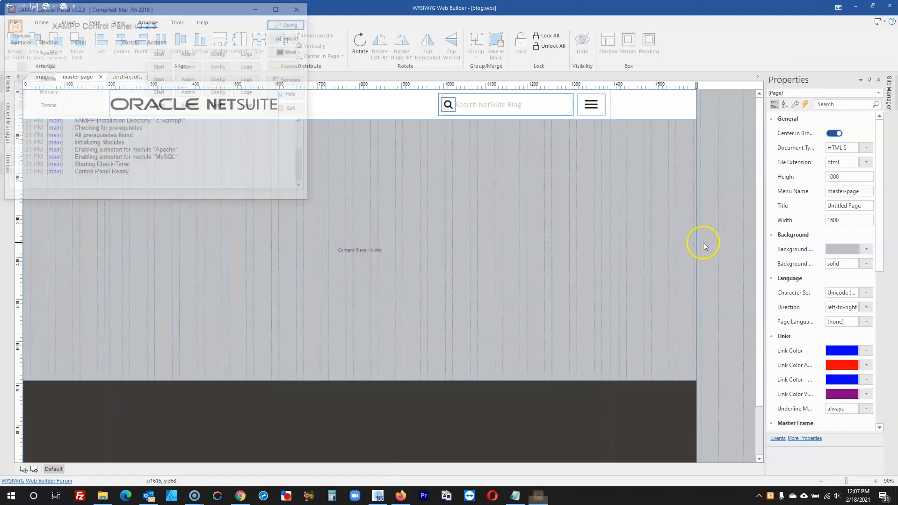
pyautogui.click(259, 8)
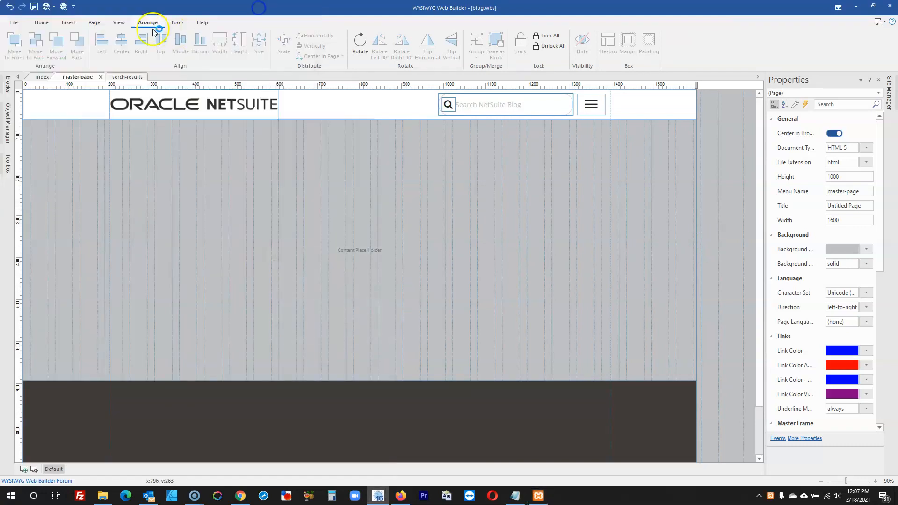
# - Start a new publish location and create a folder named test-site inside C:\xampp\htdocs
pyautogui.click(65, 6)
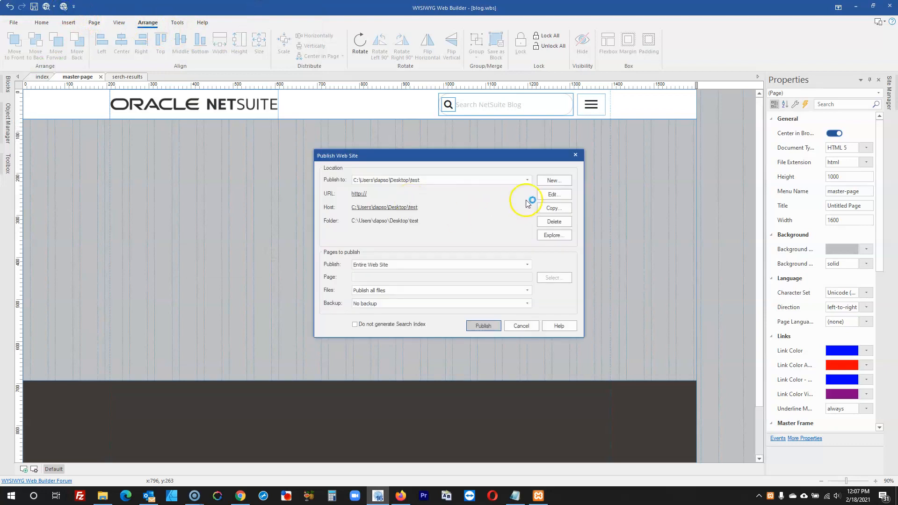
pyautogui.click(550, 181)
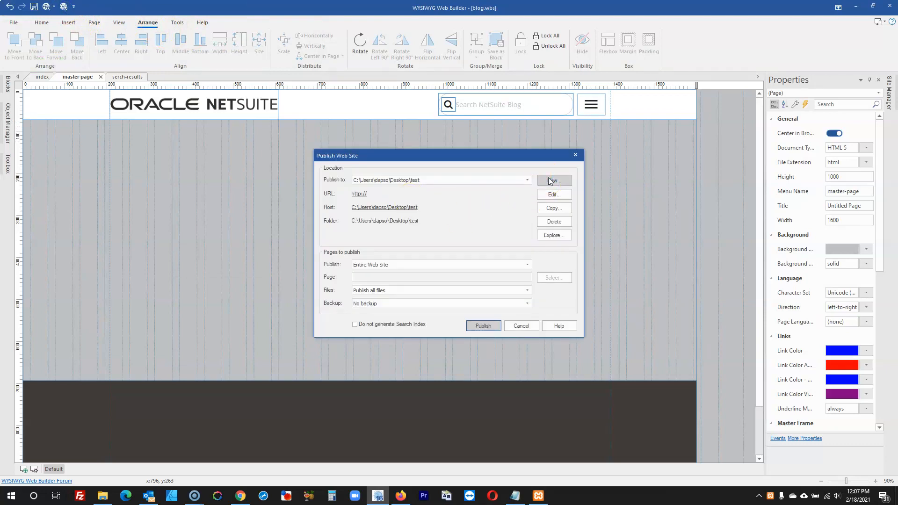
pyautogui.click(549, 236)
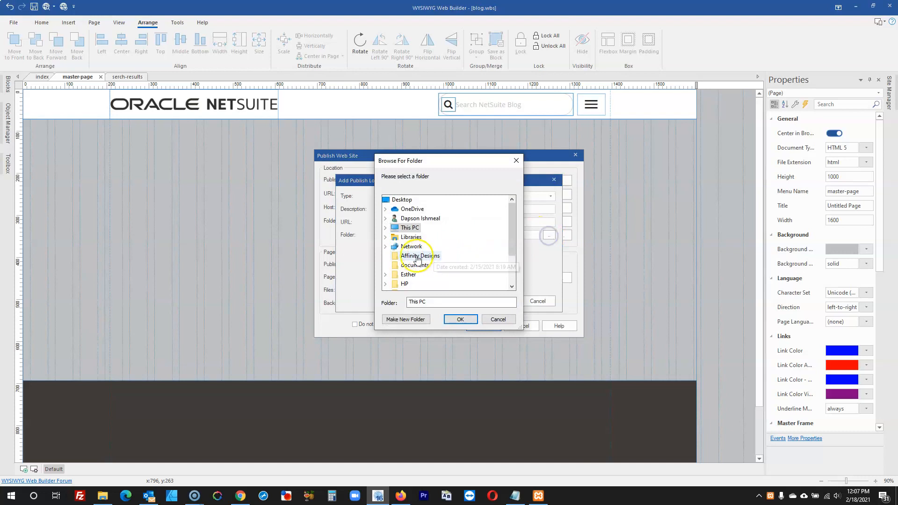
pyautogui.click(385, 228)
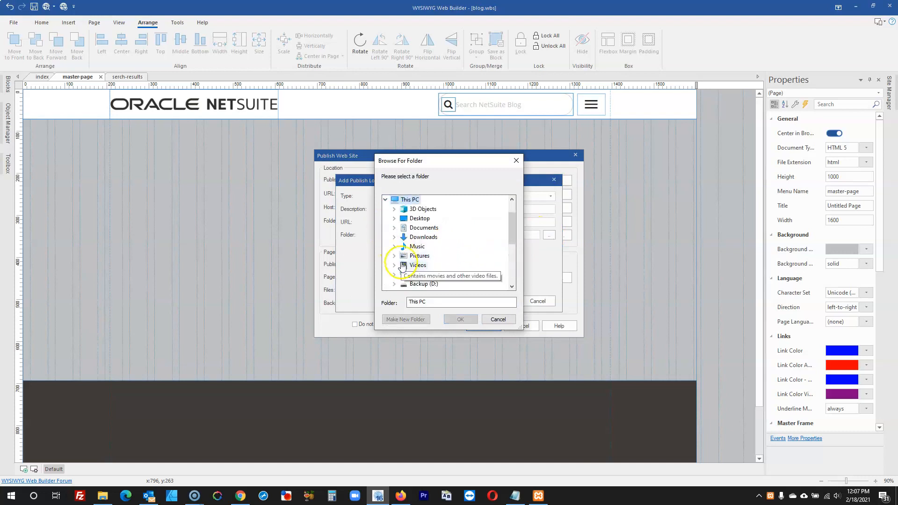
pyautogui.click(395, 275)
pyautogui.scroll(-1, 411, 269)
pyautogui.click(404, 256)
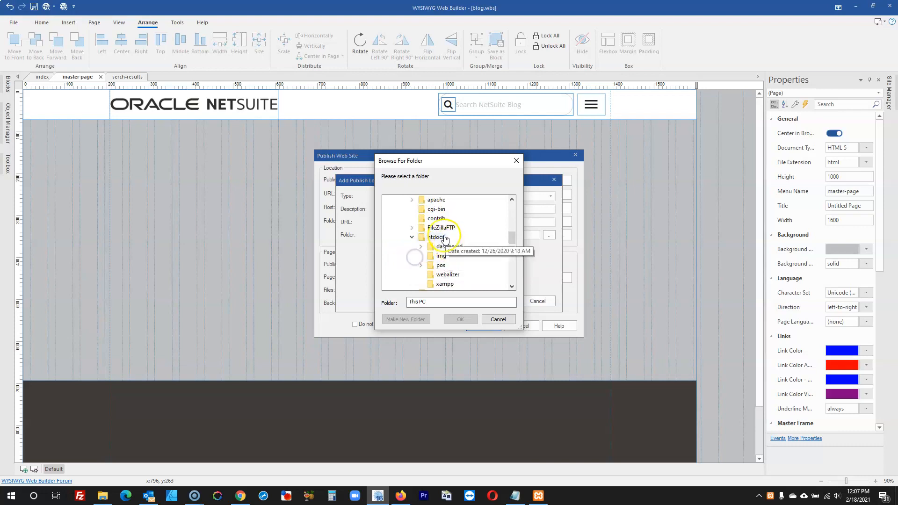
pyautogui.doubleClick(435, 256)
pyautogui.click(405, 319)
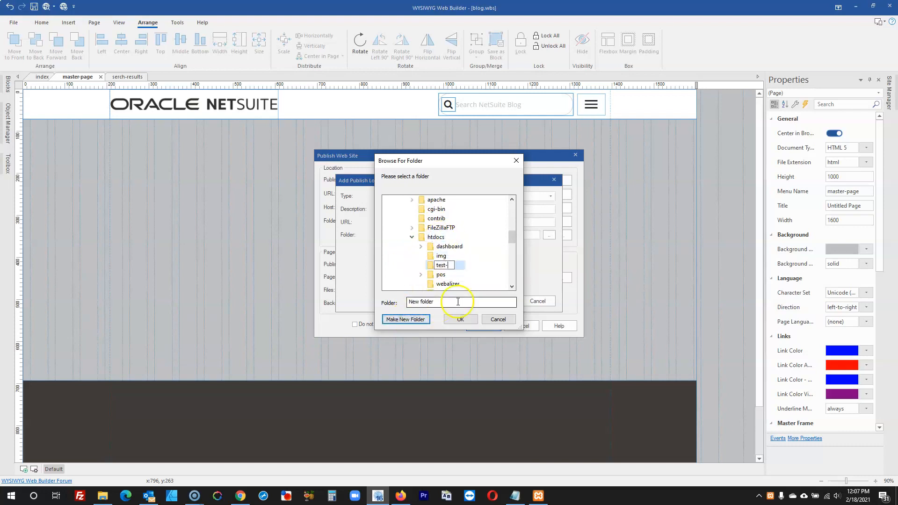
pyautogui.write('test-site')
pyautogui.press('Return')
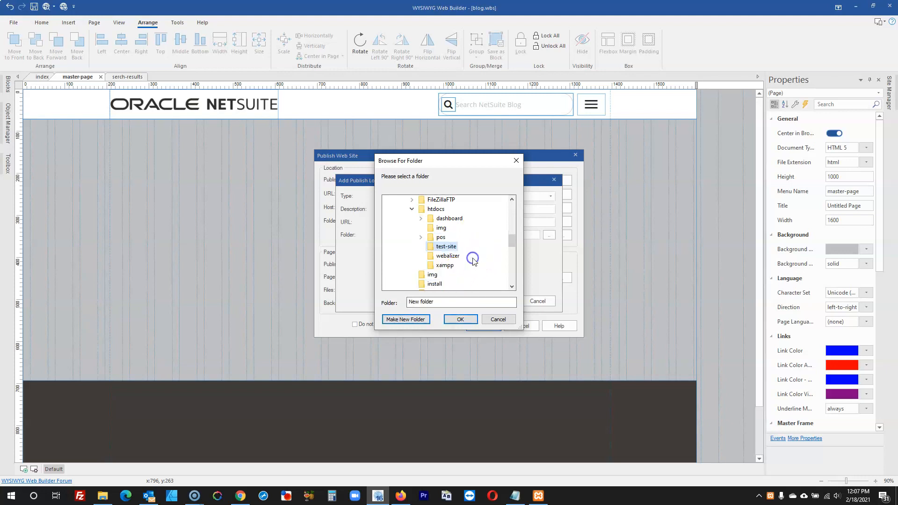
# - Choose the test-site folder as the publish location and publish the entire web site there
pyautogui.click(452, 256)
pyautogui.click(446, 246)
pyautogui.click(461, 319)
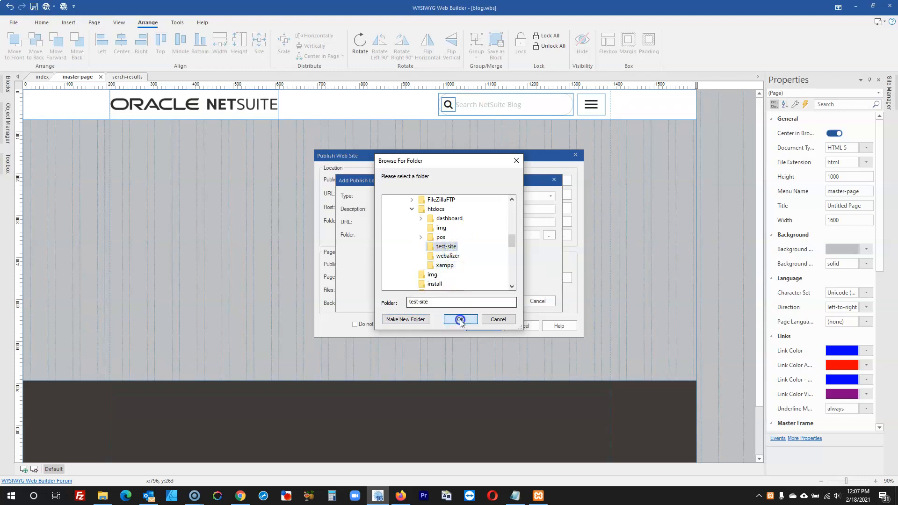
pyautogui.click(500, 301)
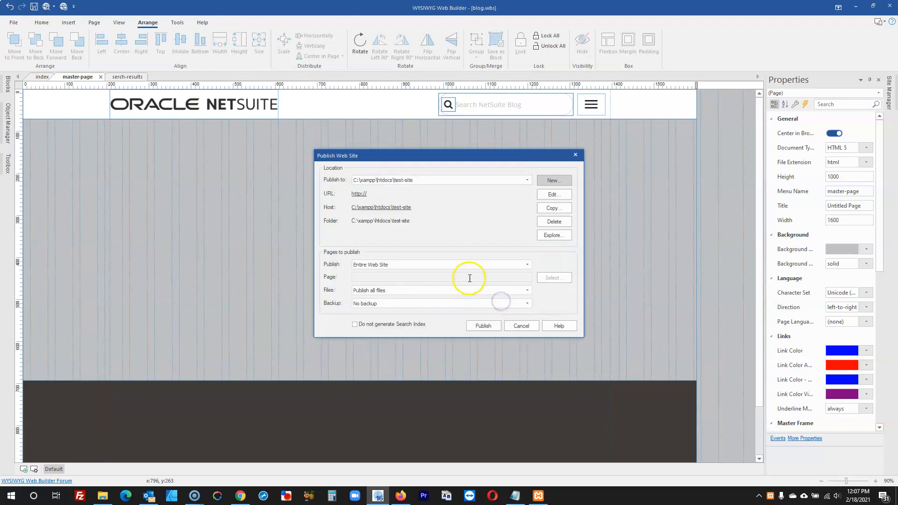
pyautogui.click(482, 326)
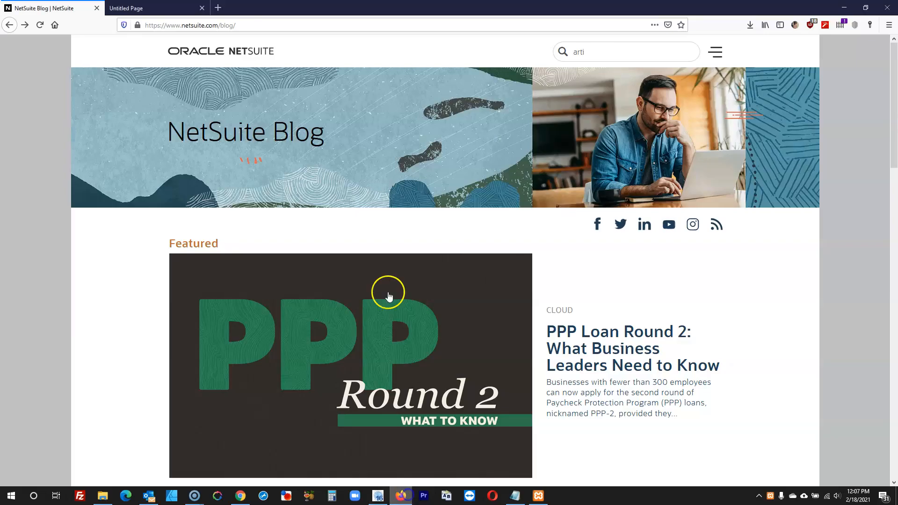
# - Switch to Firefox and open localhost/test-site in a new tab
pyautogui.click(218, 8)
pyautogui.write('localhost/')
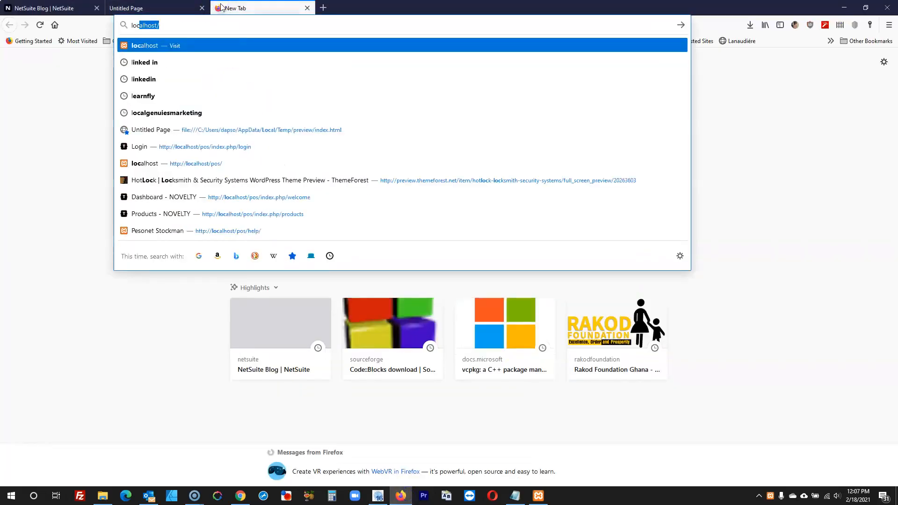
pyautogui.write('test-site')
pyautogui.press('Return')
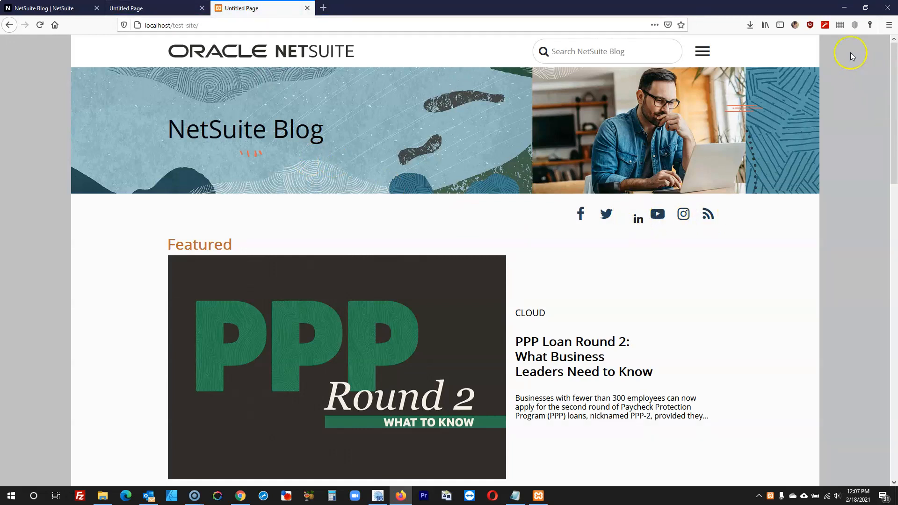
# - Return to WYSIWYG Web Builder, close the publish report and select the LinkedIn icon on the index page
pyautogui.click(844, 7)
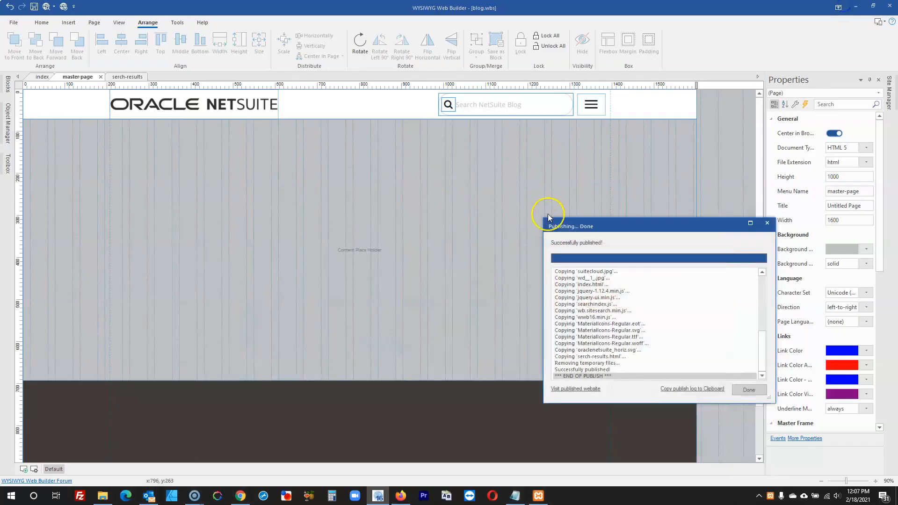
pyautogui.click(747, 390)
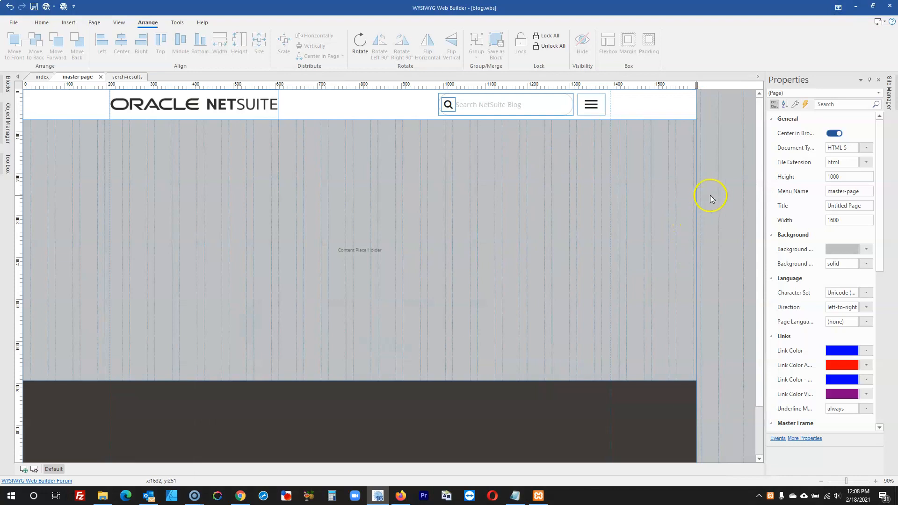
pyautogui.click(35, 77)
pyautogui.click(528, 221)
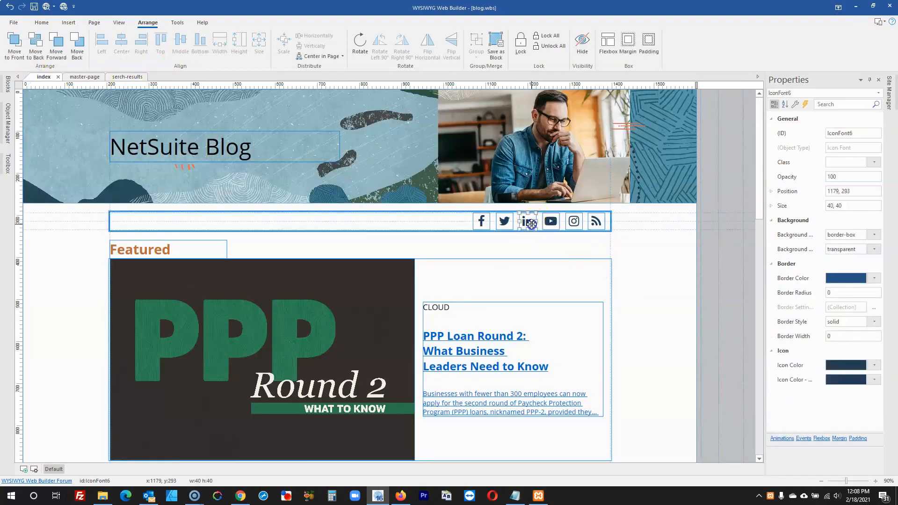
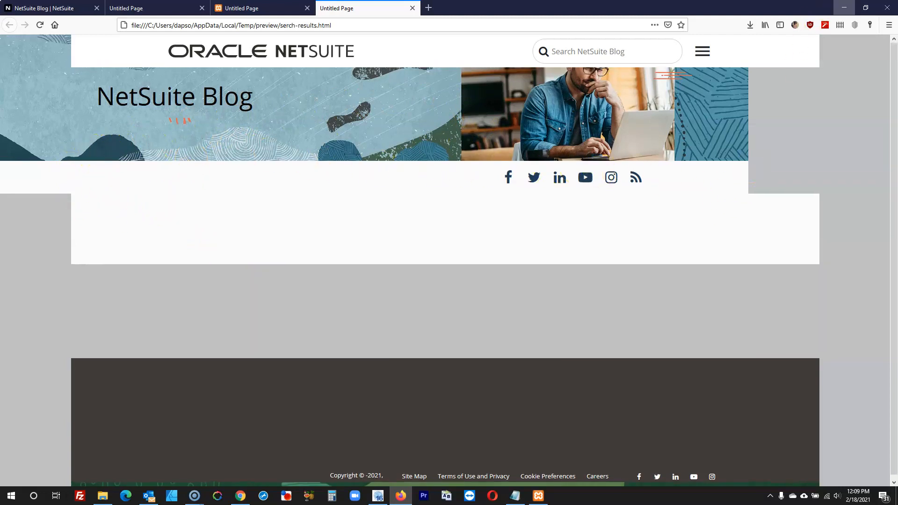
# - Back in WYSIWYG Web Builder, delete the search-results layout grid and set the social icons layer's mode to (default)
pyautogui.click(845, 8)
pyautogui.click(655, 278)
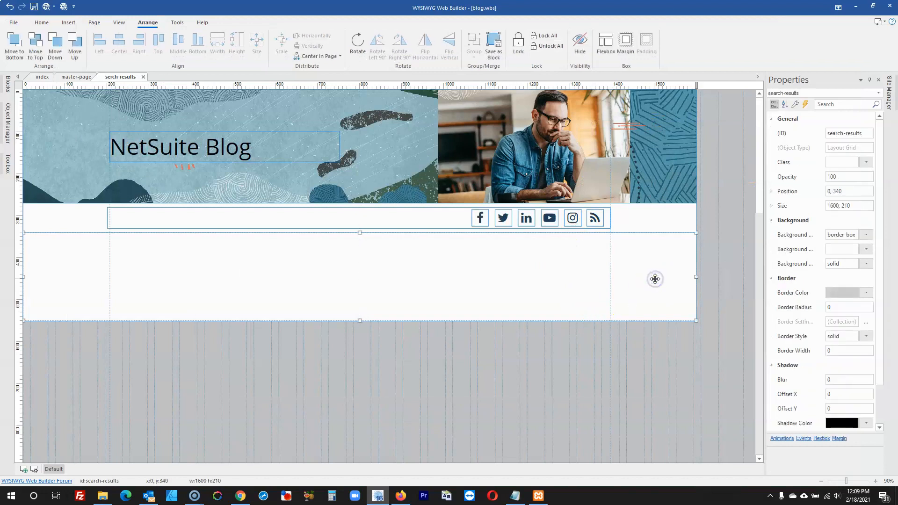
pyautogui.doubleClick(645, 227)
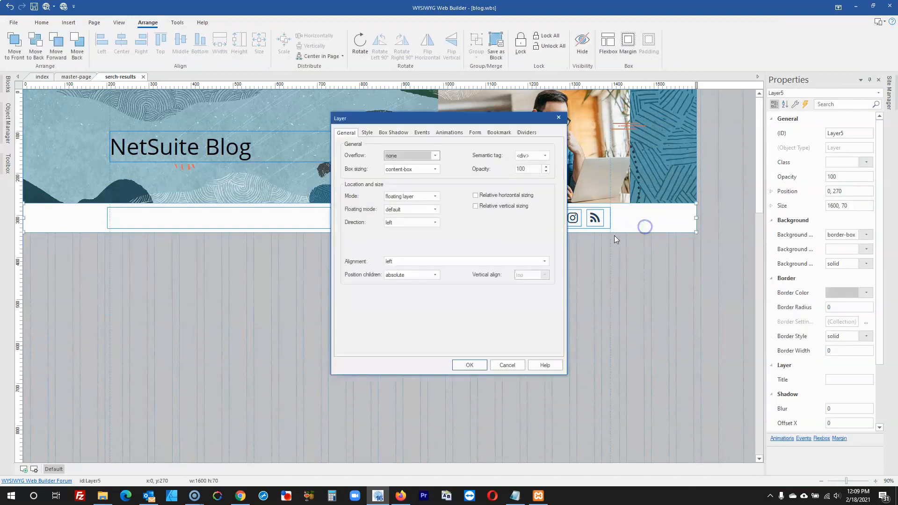
pyautogui.click(411, 196)
pyautogui.click(403, 206)
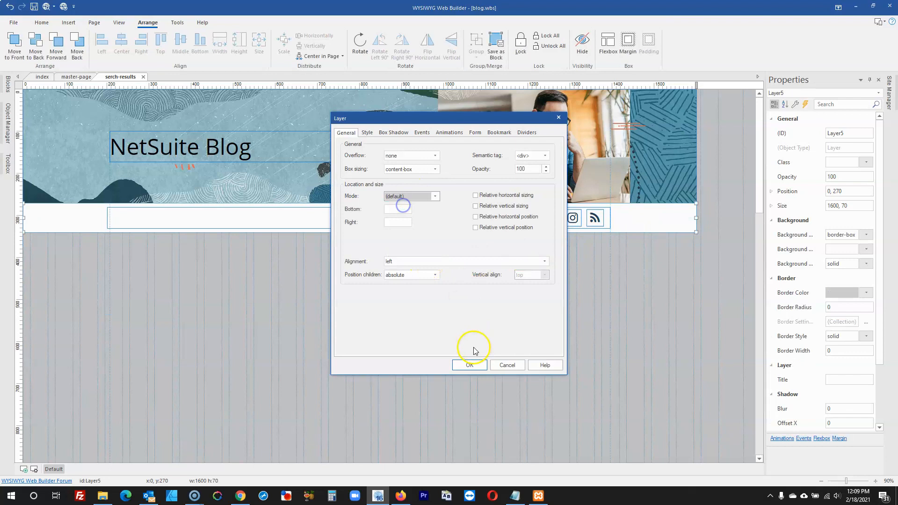
pyautogui.click(470, 364)
# - Set the mode of the NetSuite Blog banner layer to (default)
pyautogui.doubleClick(677, 150)
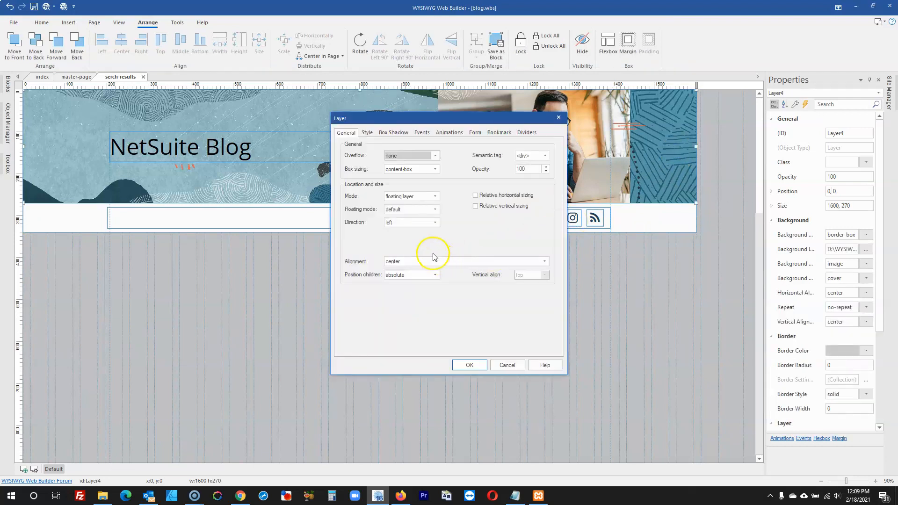
pyautogui.click(409, 196)
pyautogui.click(403, 206)
pyautogui.click(462, 365)
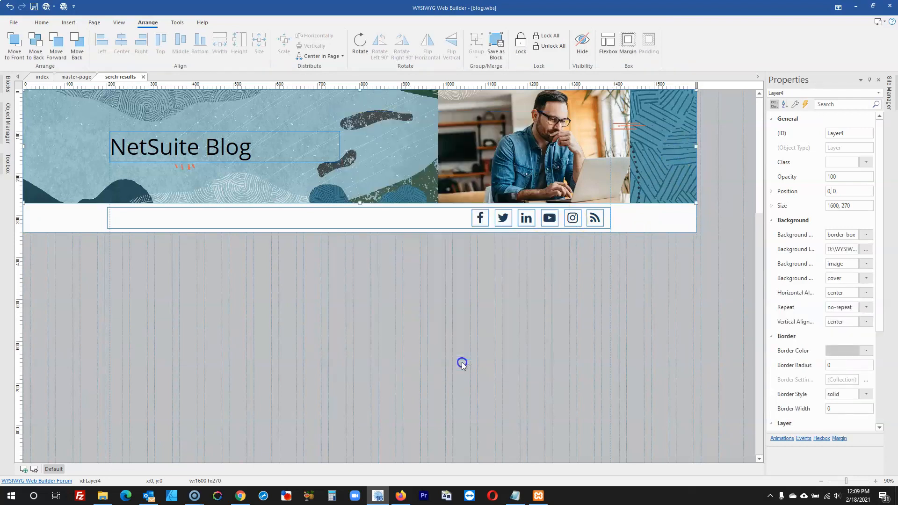
# - Draw a new layer about 538 by 267 below the social icons row and move it to the page's left edge
pyautogui.click(402, 321)
pyautogui.click(7, 164)
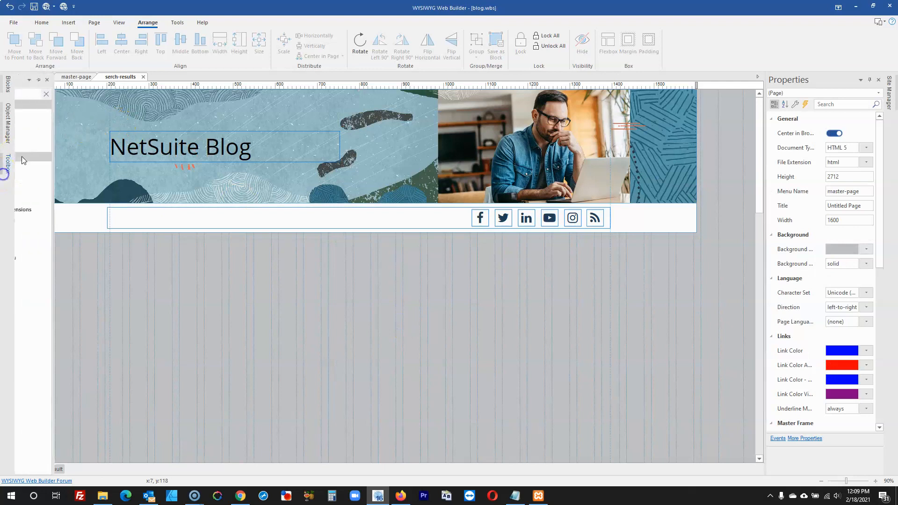
pyautogui.click(53, 115)
pyautogui.moveTo(192, 262); pyautogui.dragTo(417, 374)
pyautogui.moveTo(336, 327); pyautogui.dragTo(154, 300)
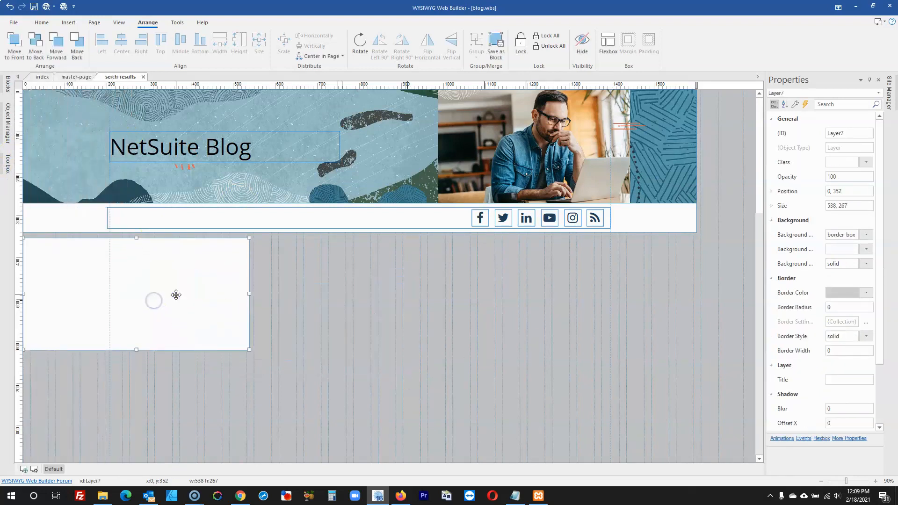
# - Set the new layer's size to 1600, 500 and move it up flush against the social icons layer at 0, 340
pyautogui.click(779, 210)
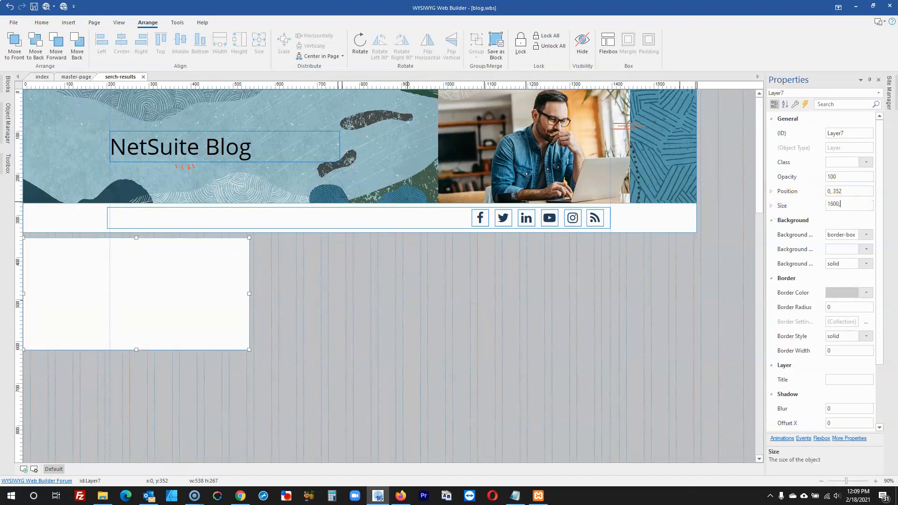
pyautogui.press('Return')
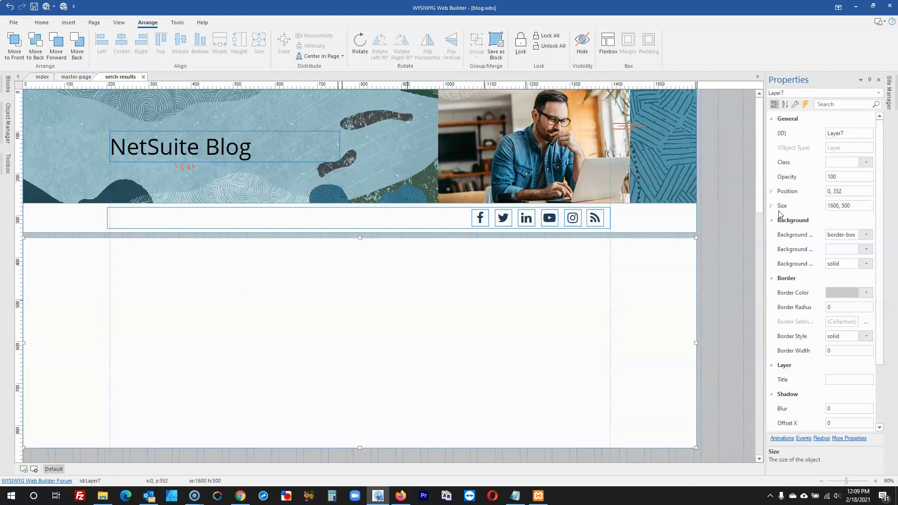
pyautogui.moveTo(537, 276); pyautogui.dragTo(534, 317)
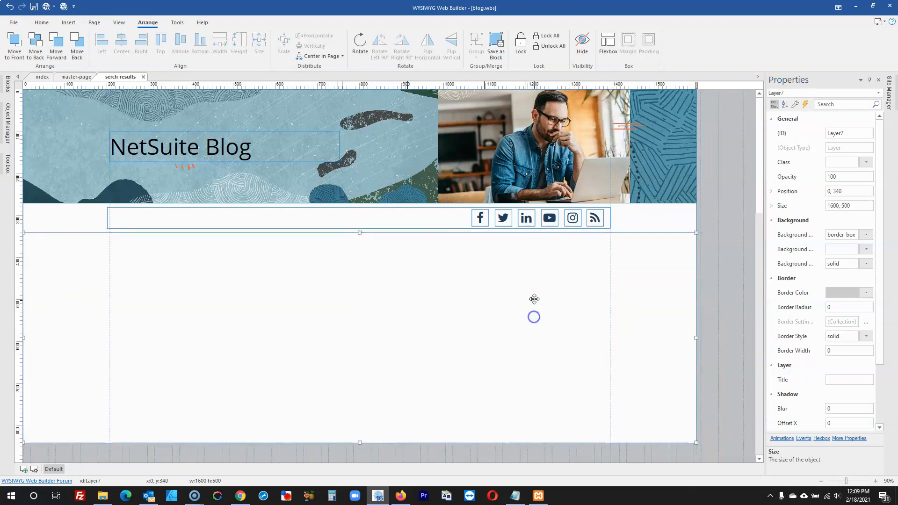
pyautogui.click(713, 269)
# - Set the new layer's mode to (default) and its alignment to center
pyautogui.doubleClick(521, 284)
pyautogui.click(406, 197)
pyautogui.click(405, 202)
pyautogui.click(421, 261)
pyautogui.click(416, 275)
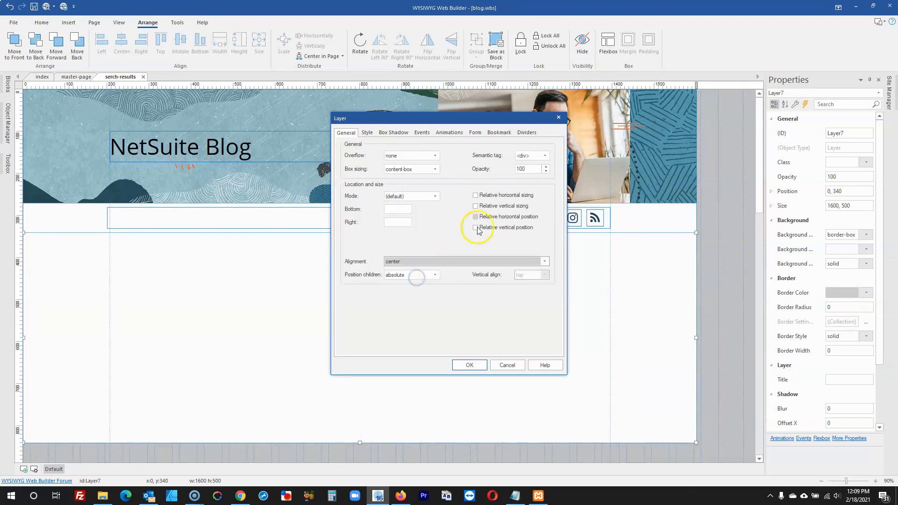
pyautogui.click(470, 365)
# - Extend the lower edge of the new layer slightly further down the page
pyautogui.click(740, 300)
pyautogui.click(588, 297)
pyautogui.scroll(-3, 473, 294)
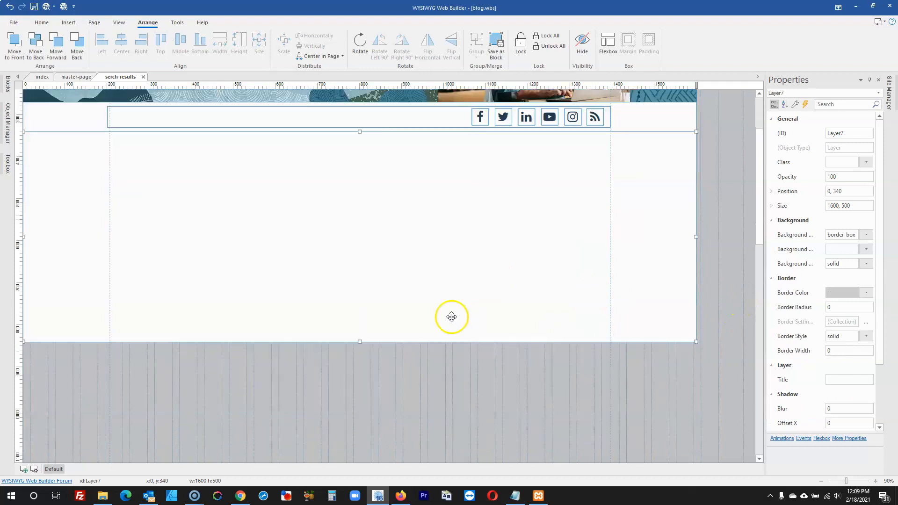
pyautogui.click(703, 215)
pyautogui.scroll(3, 663, 222)
# - Choose serch-results as the page where the master page's site search shows its results
pyautogui.click(74, 77)
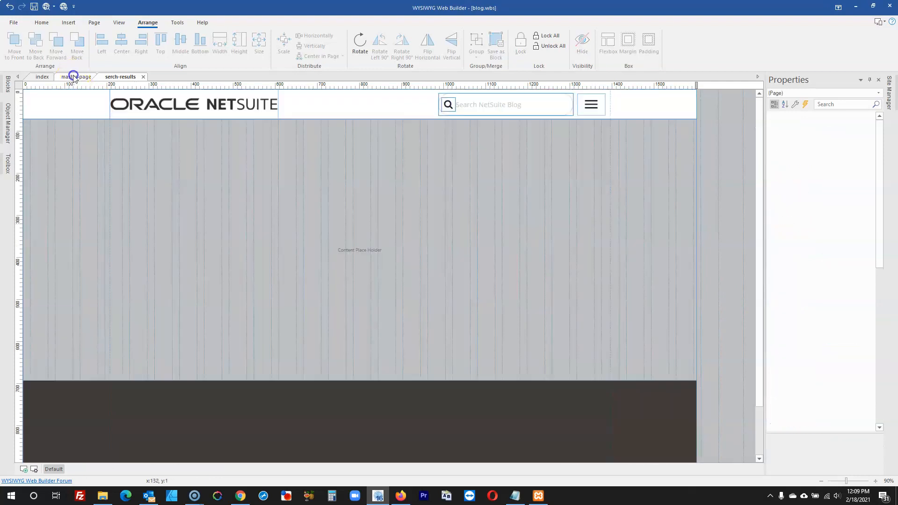
pyautogui.click(526, 105)
pyautogui.doubleClick(525, 105)
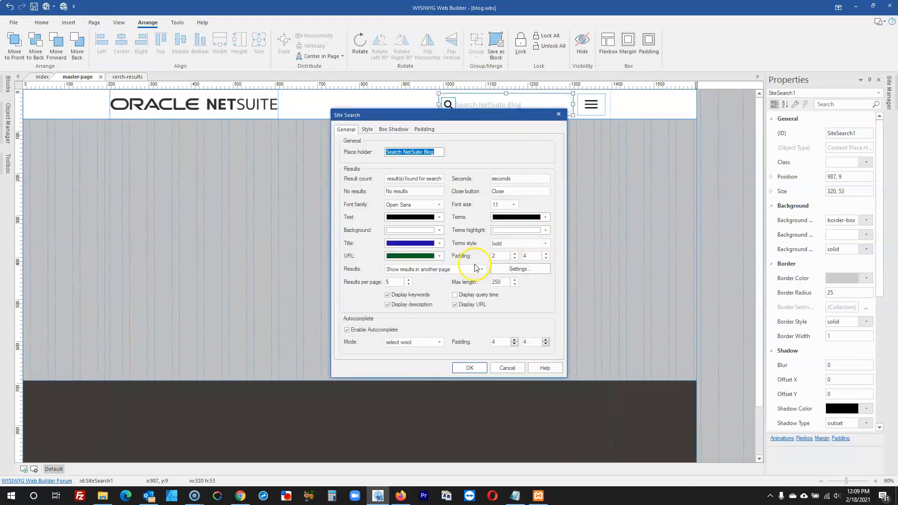
pyautogui.click(517, 268)
pyautogui.doubleClick(399, 192)
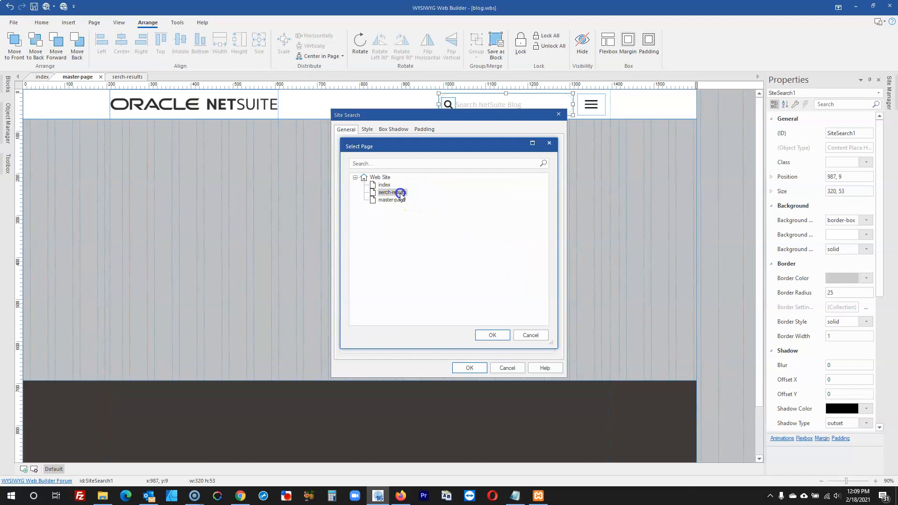
pyautogui.click(472, 369)
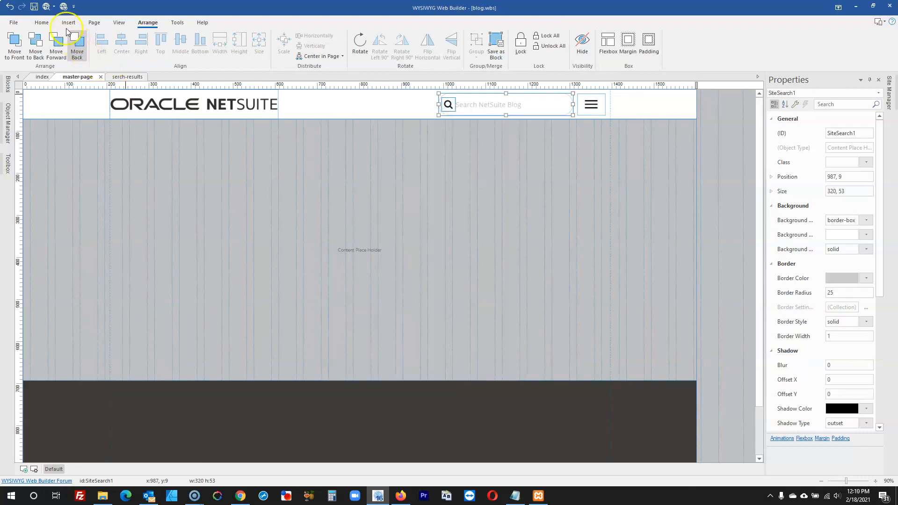
# - Publish the web site again and switch to Firefox
pyautogui.click(63, 7)
pyautogui.click(491, 326)
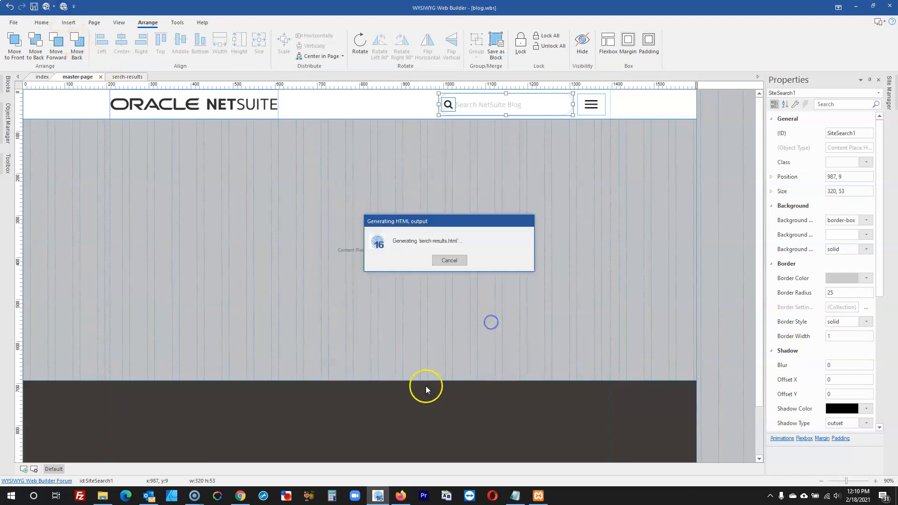
pyautogui.click(401, 496)
# - Reload and close the local file preview tab, and reload the localhost results page to check its layout
pyautogui.click(41, 25)
pyautogui.click(41, 25)
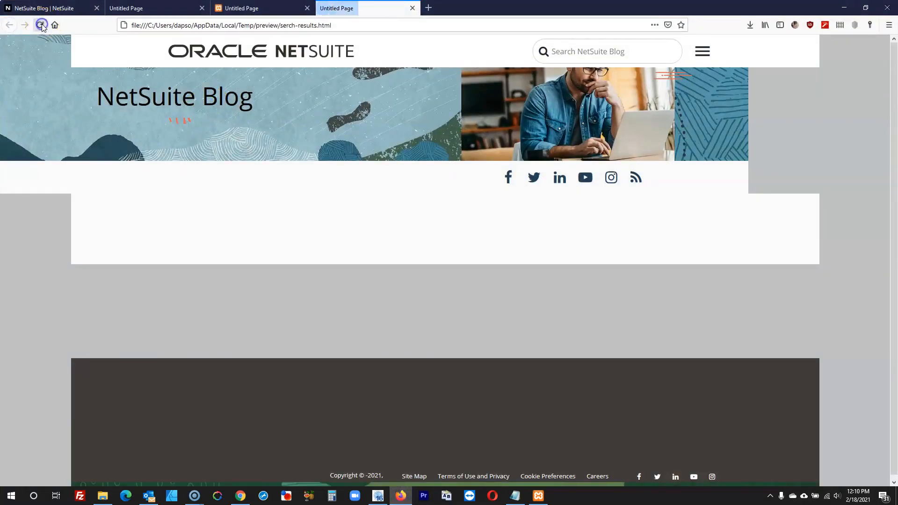
pyautogui.click(413, 8)
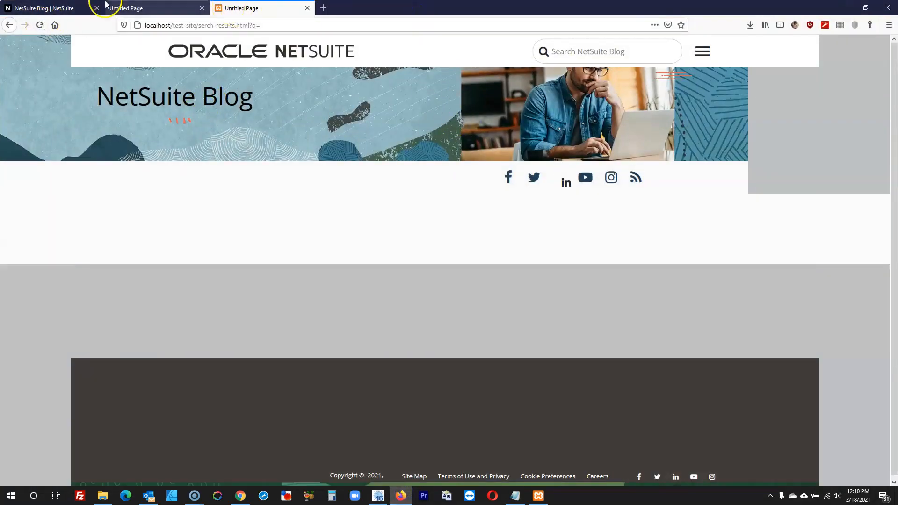
pyautogui.click(40, 25)
pyautogui.scroll(-3, 584, 156)
pyautogui.scroll(3, 580, 155)
# - Go back to the localhost home page, search the blog for "ppp" and examine the whole results page
pyautogui.click(10, 25)
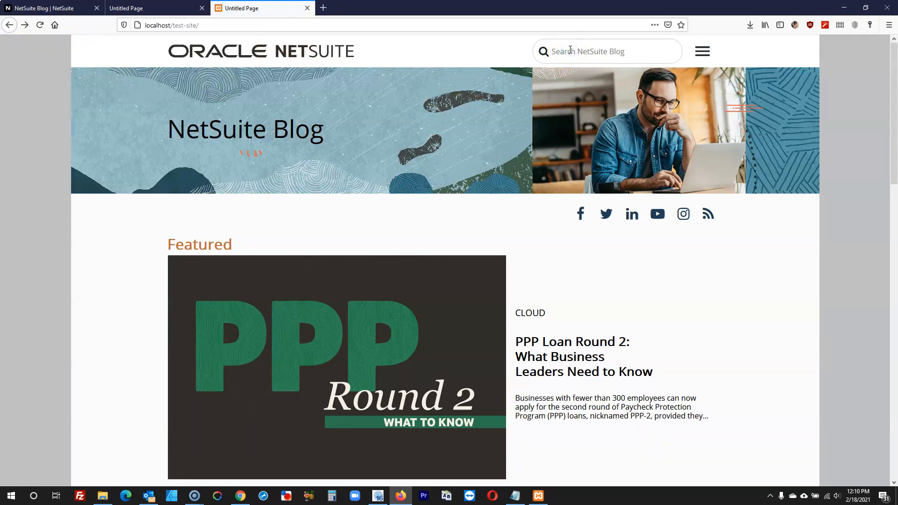
pyautogui.write('ppp')
pyautogui.click(545, 53)
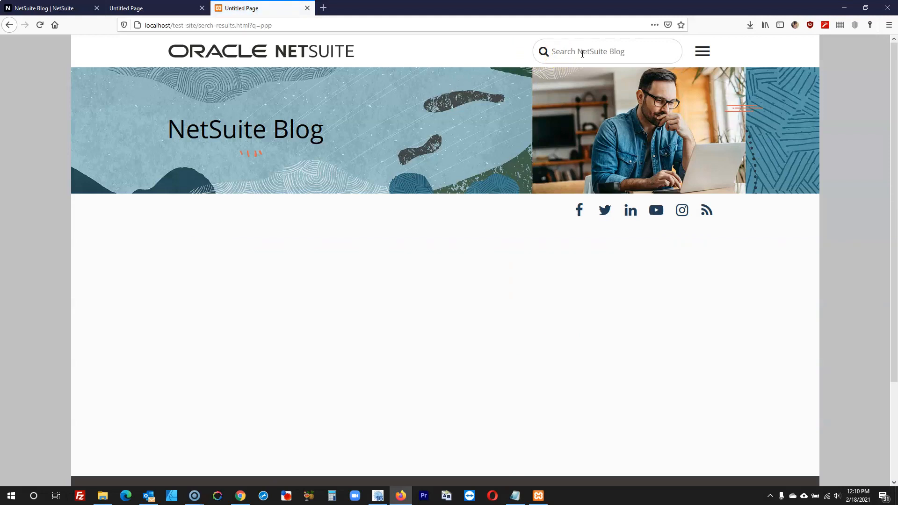
pyautogui.scroll(-3, 411, 173)
pyautogui.scroll(3, 425, 220)
pyautogui.scroll(-1, 687, 233)
pyautogui.scroll(1, 545, 227)
pyautogui.scroll(-3, 327, 141)
pyautogui.scroll(3, 423, 217)
# - Switch back to WYSIWYG Web Builder and close the publish report
pyautogui.click(396, 495)
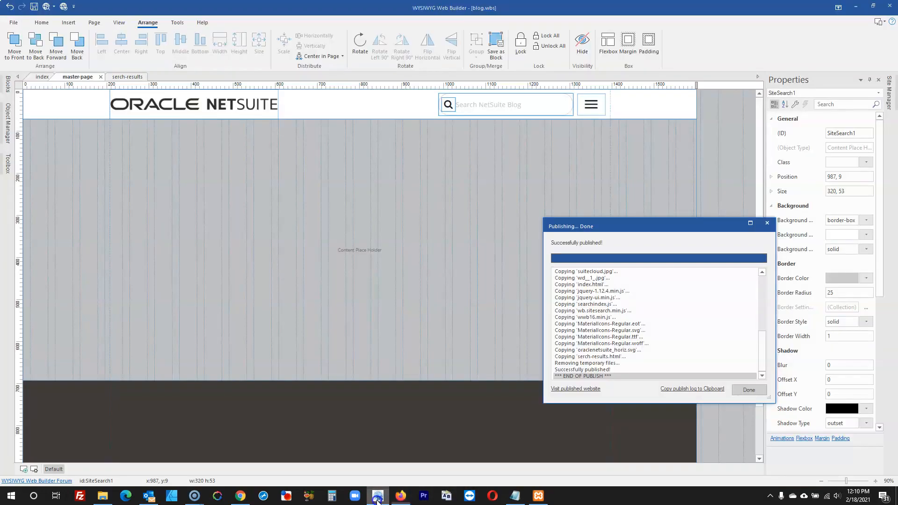
pyautogui.click(743, 390)
pyautogui.click(724, 265)
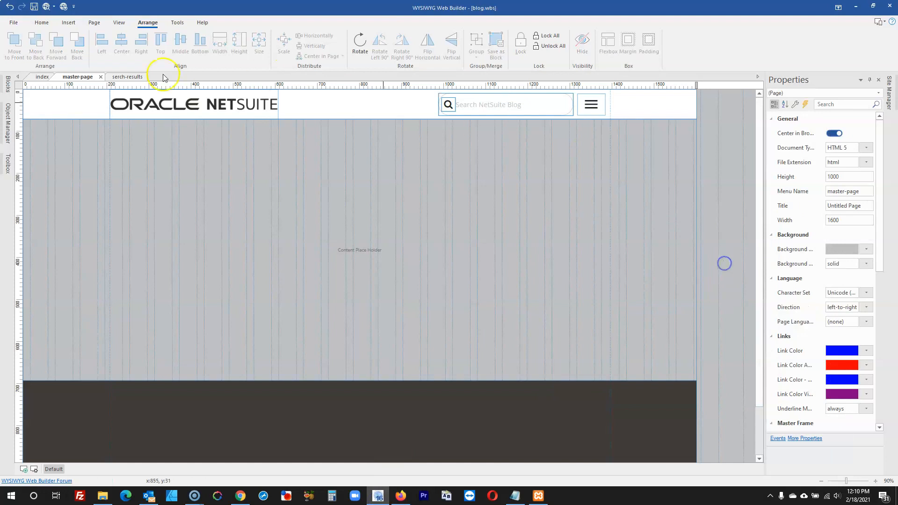
pyautogui.click(120, 77)
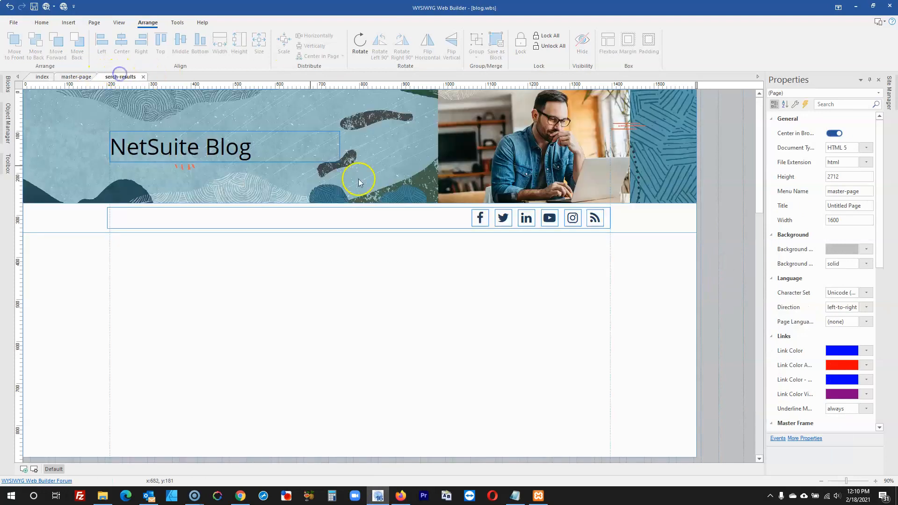
pyautogui.click(65, 77)
pyautogui.click(40, 80)
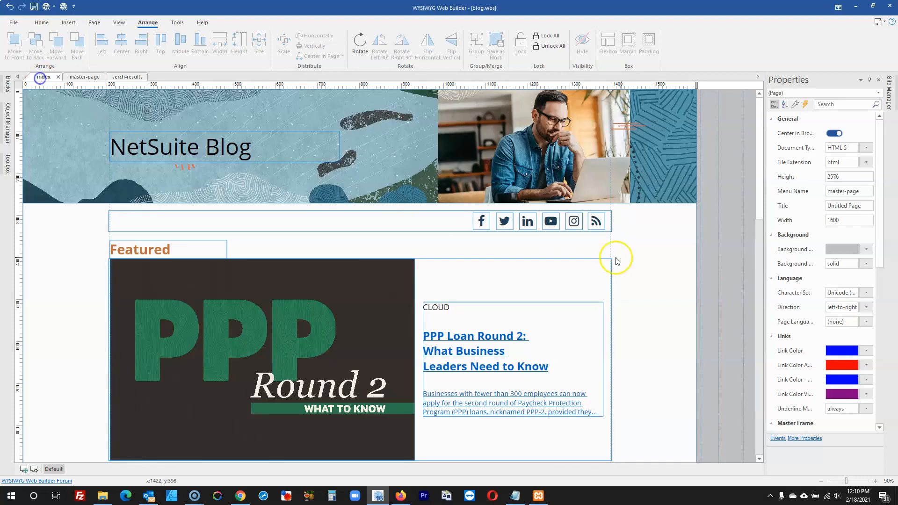
pyautogui.rightClick(721, 241)
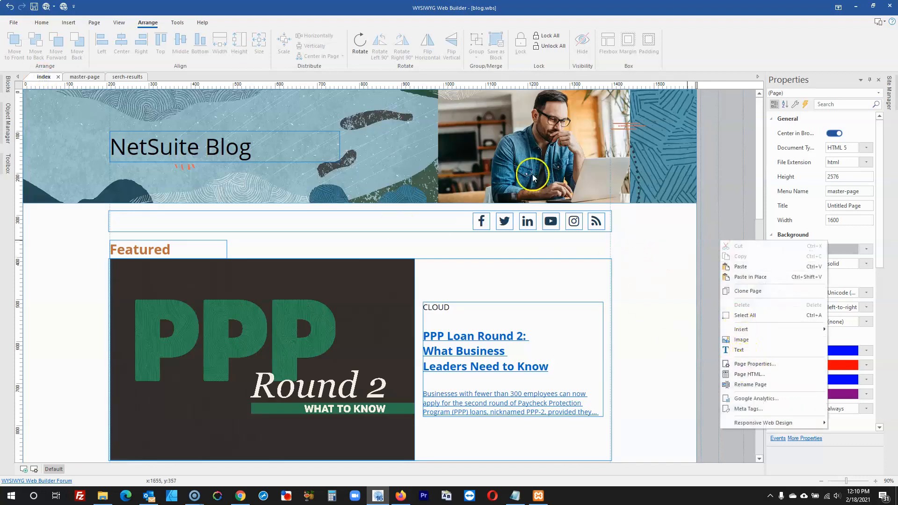
# - Open the settings of the site search box on the master page
pyautogui.click(95, 80)
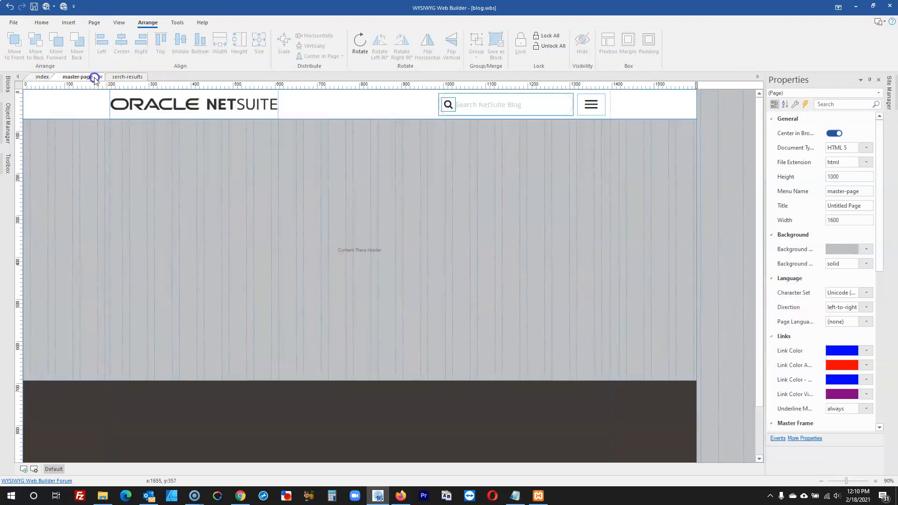
pyautogui.doubleClick(525, 111)
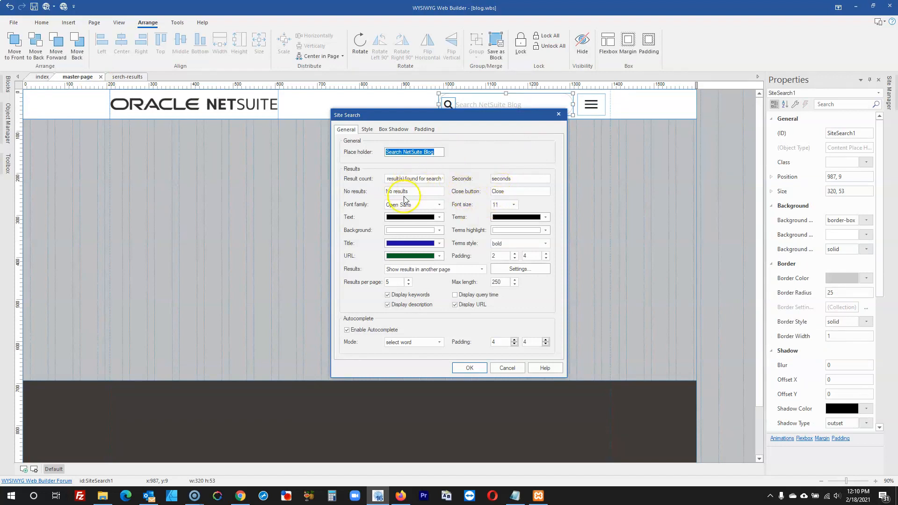
pyautogui.click(458, 270)
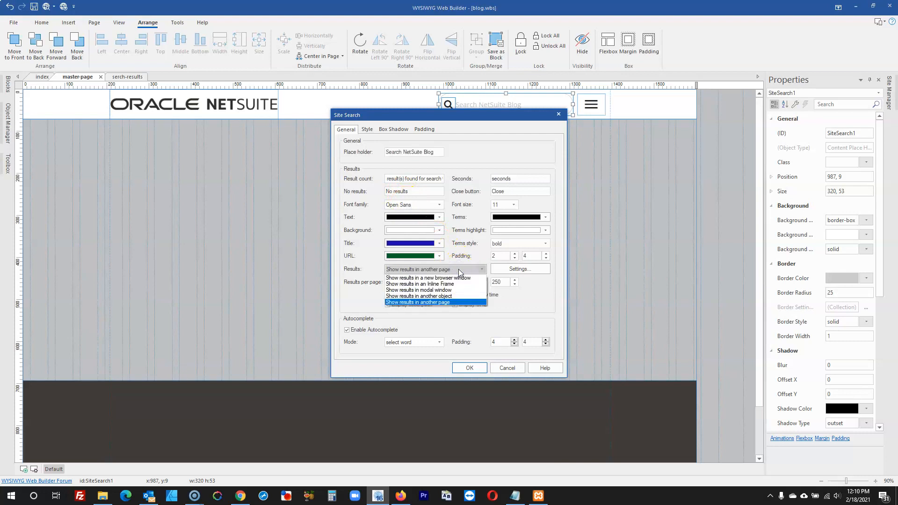
pyautogui.click(451, 298)
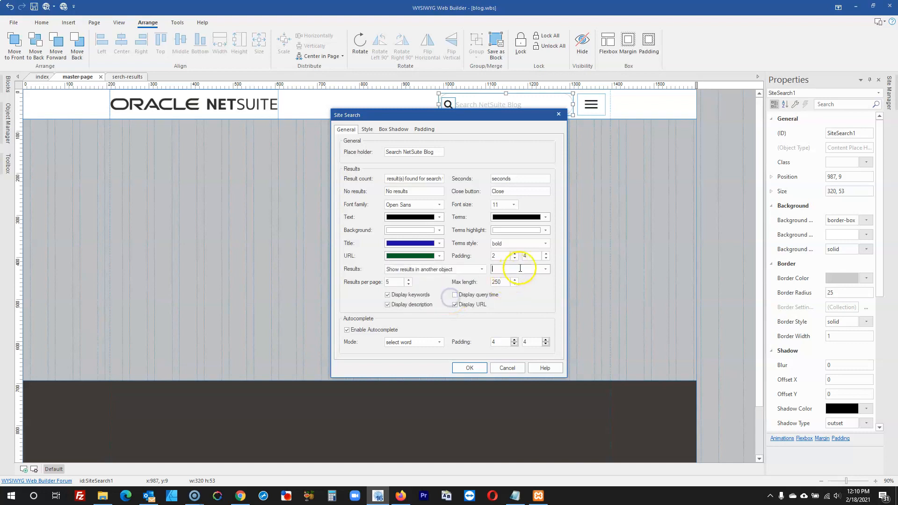
pyautogui.click(547, 269)
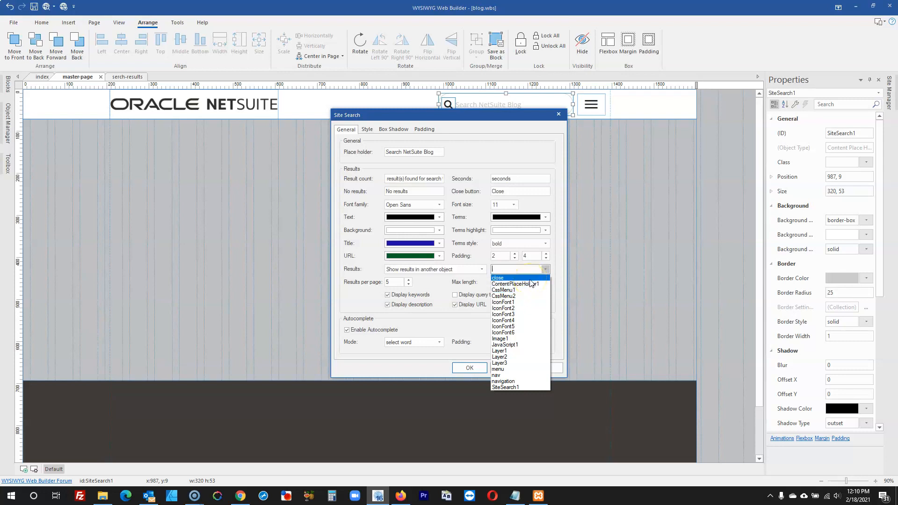
pyautogui.click(558, 324)
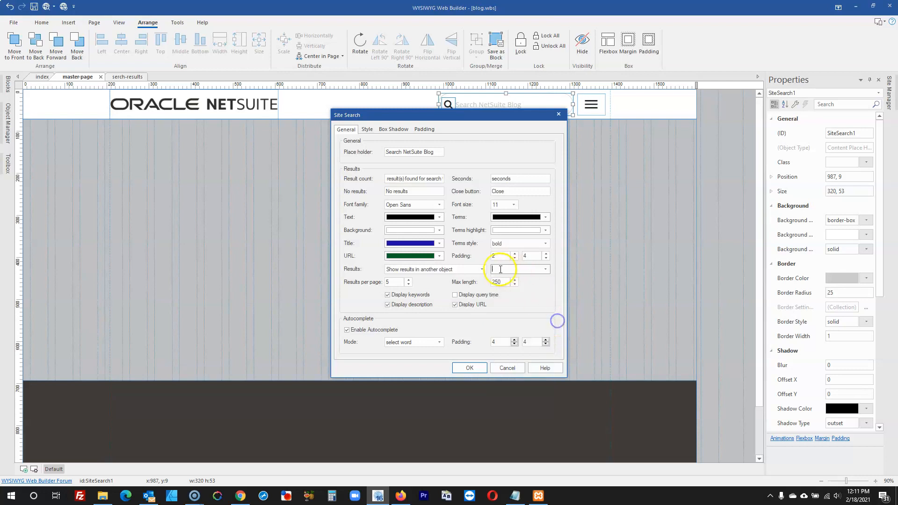
# - Set the site search to show results in a modal window and apply the settings
pyautogui.click(482, 269)
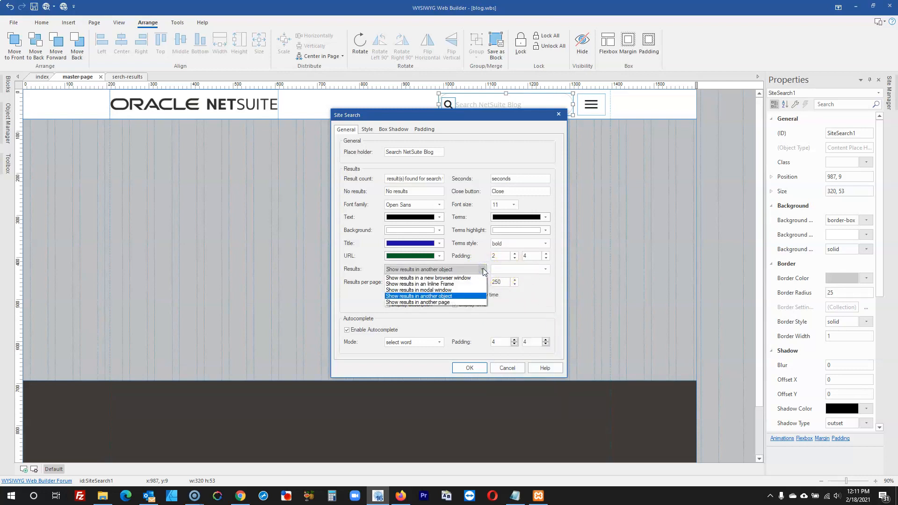
pyautogui.click(448, 292)
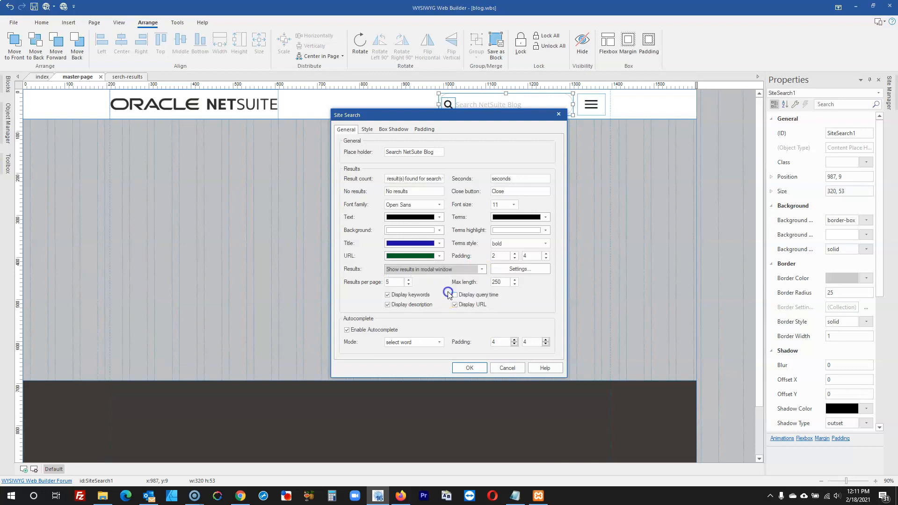
pyautogui.click(506, 273)
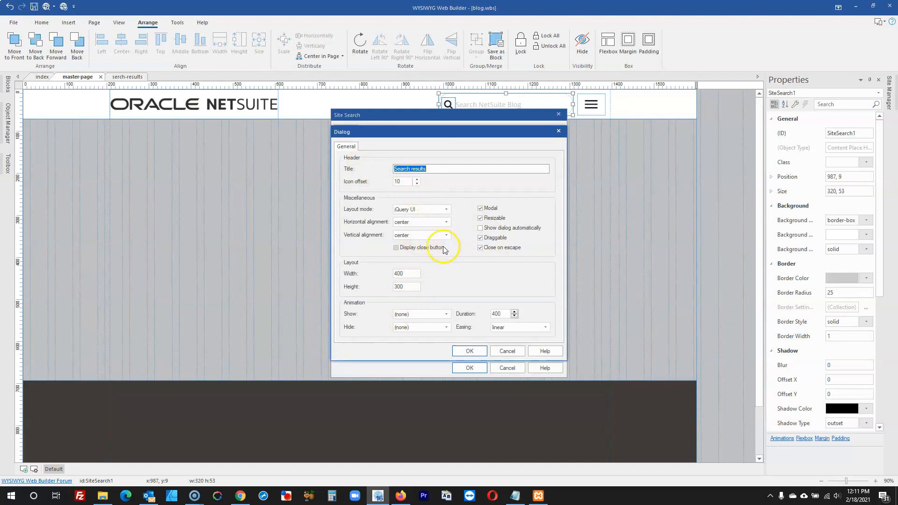
pyautogui.click(507, 352)
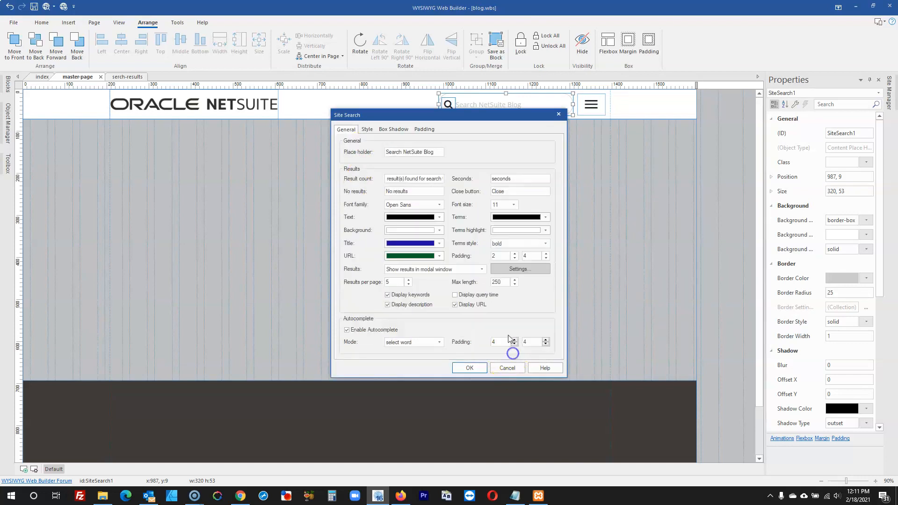
pyautogui.click(481, 270)
pyautogui.click(483, 270)
pyautogui.click(482, 270)
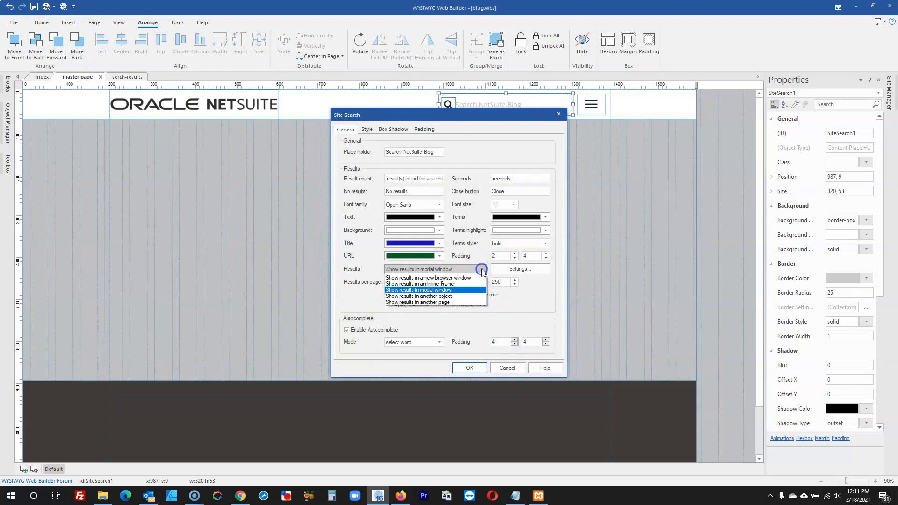
pyautogui.click(453, 290)
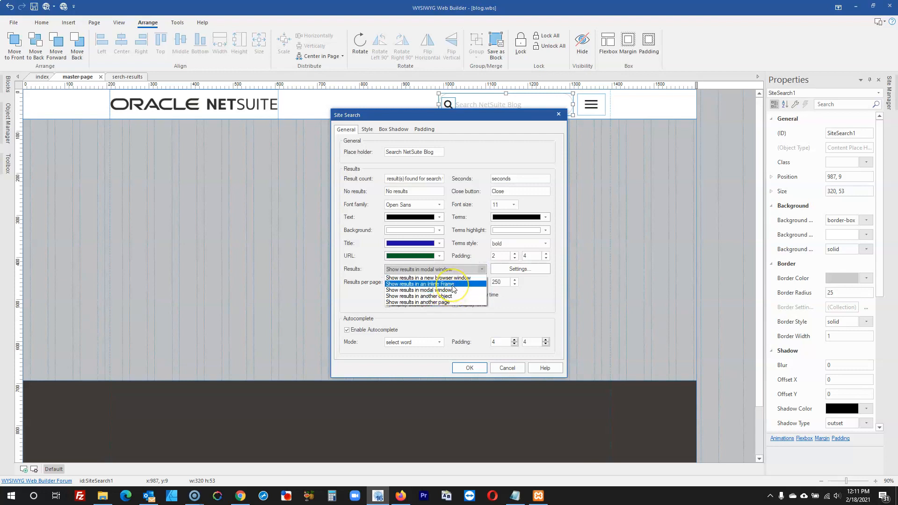
pyautogui.click(453, 289)
pyautogui.click(470, 369)
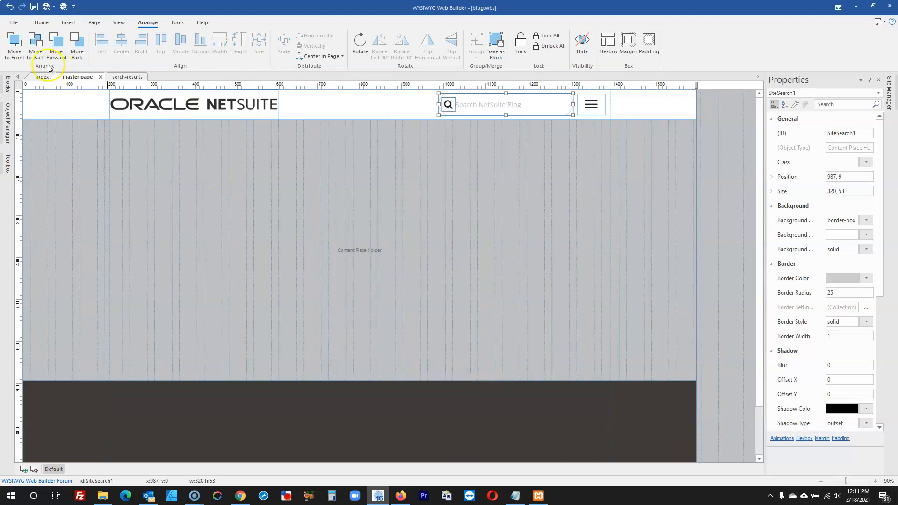
# - Return to the index page, publish the entire web site to C:\xampp\htdocs\test-site and switch to Firefox
pyautogui.click(46, 75)
pyautogui.click(63, 7)
pyautogui.click(521, 325)
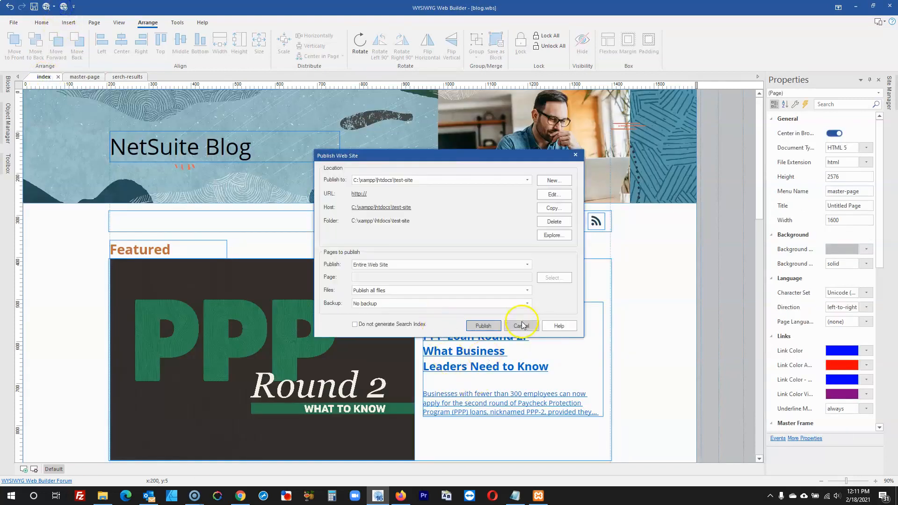
pyautogui.click(483, 326)
pyautogui.click(401, 496)
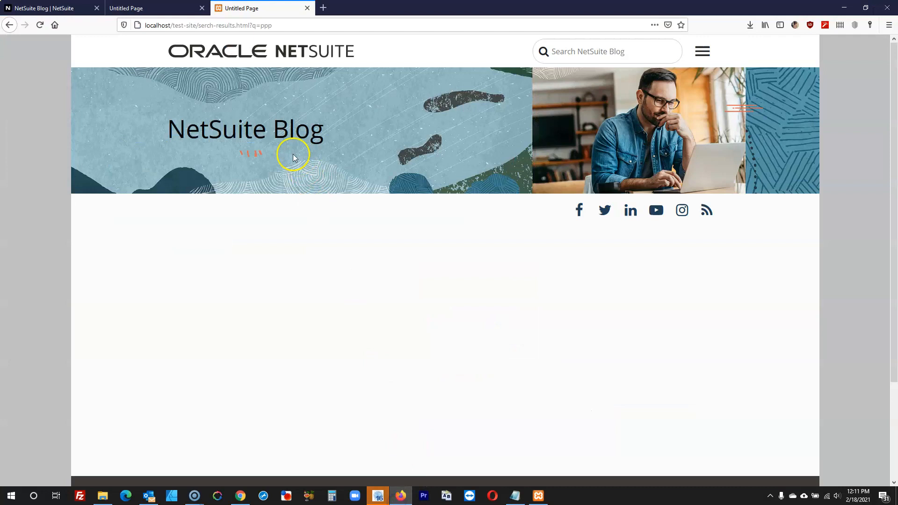
# - Close the middle Untitled Page browser tab and reload the localhost search results page
pyautogui.click(63, 8)
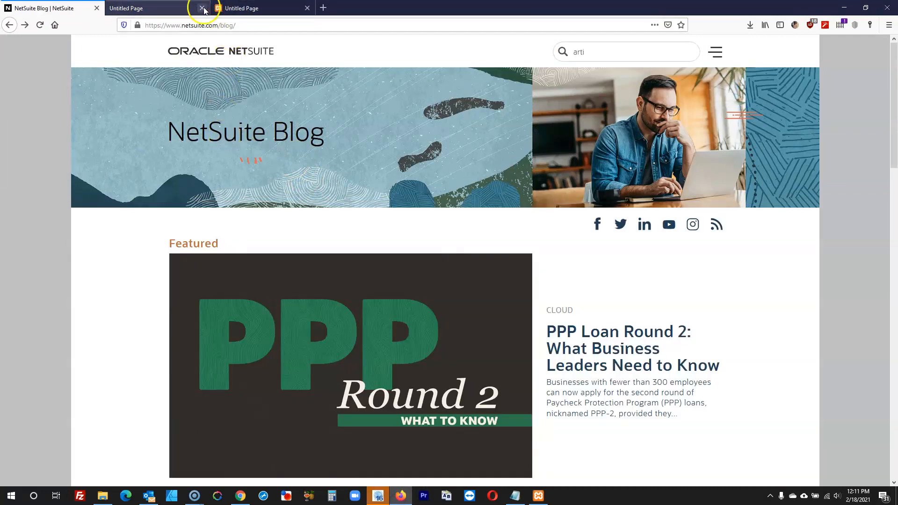
pyautogui.click(203, 8)
pyautogui.click(126, 8)
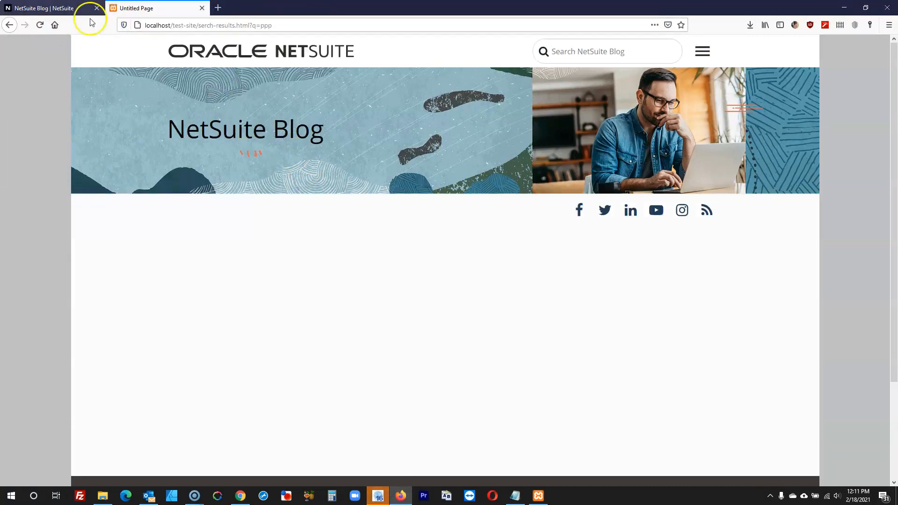
pyautogui.click(39, 28)
pyautogui.click(40, 27)
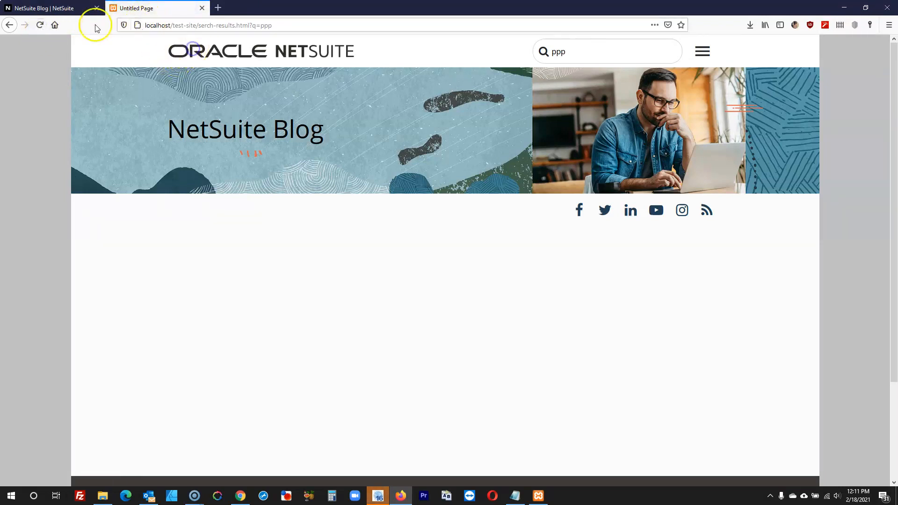
# - Go back to the blog home page at localhost/test-site/
pyautogui.click(201, 25)
pyautogui.moveTo(201, 24); pyautogui.dragTo(561, 34)
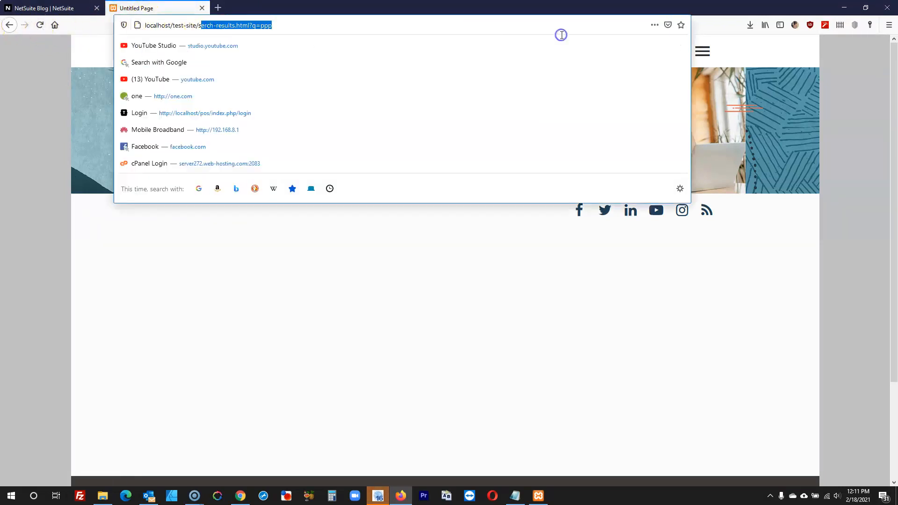
pyautogui.press('BackSpace')
pyautogui.press('BackSpace')
pyautogui.press('Return')
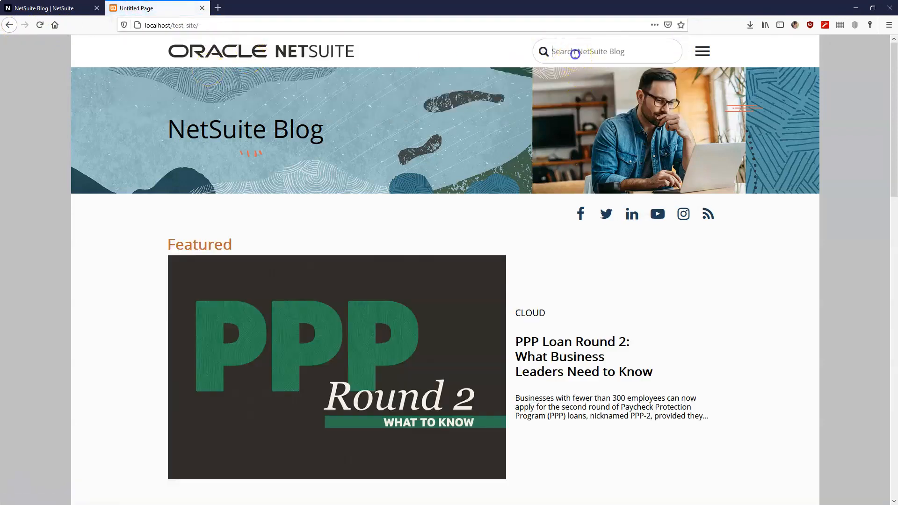
# - Search the localhost blog for "ppp" to test the results pop-up
pyautogui.press('F11')
pyautogui.write('pp')
pyautogui.press('Return')
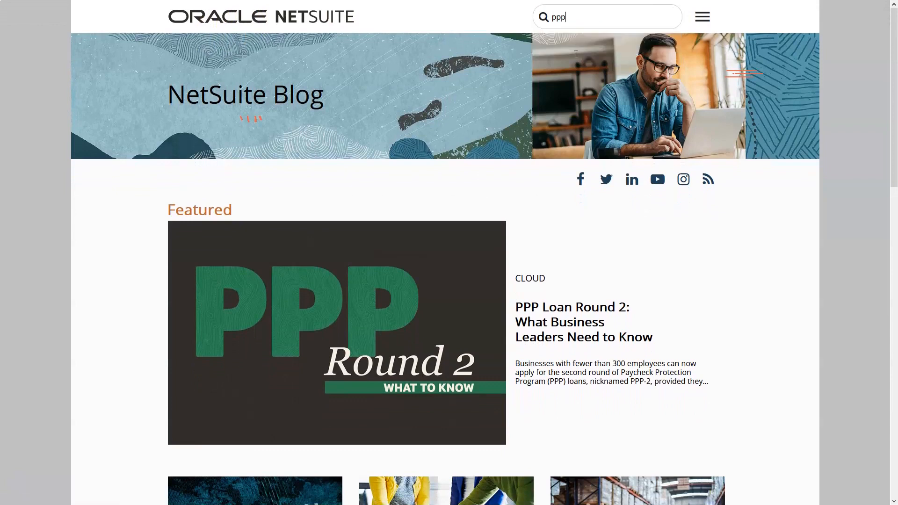
pyautogui.press('F11')
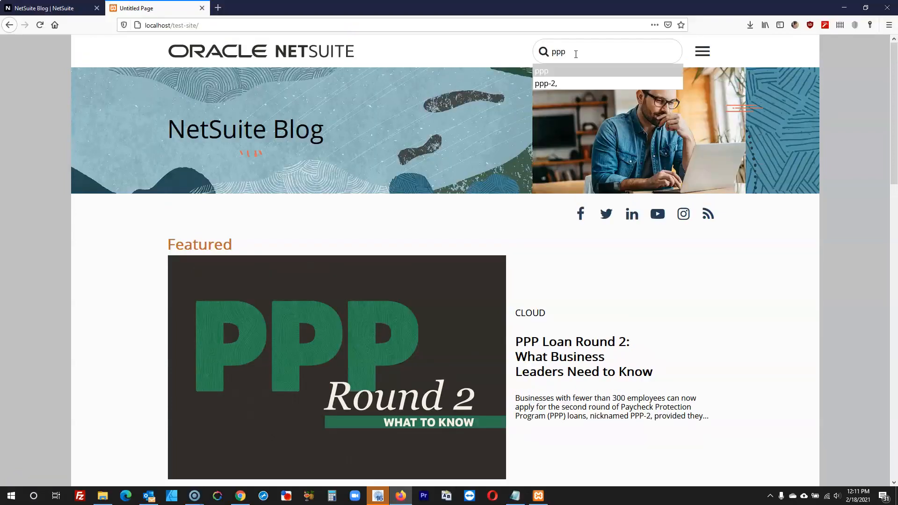
pyautogui.click(566, 74)
pyautogui.click(574, 53)
pyautogui.scroll(-8, 579, 108)
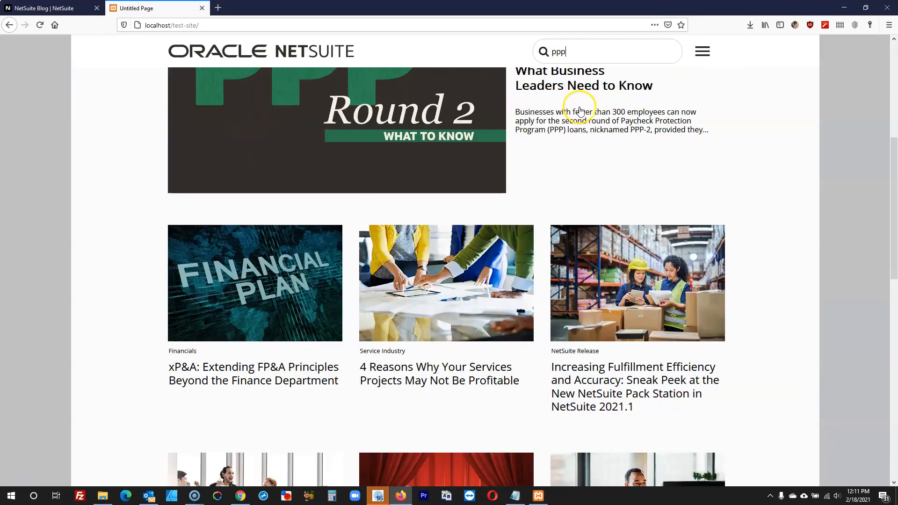
pyautogui.scroll(8, 580, 109)
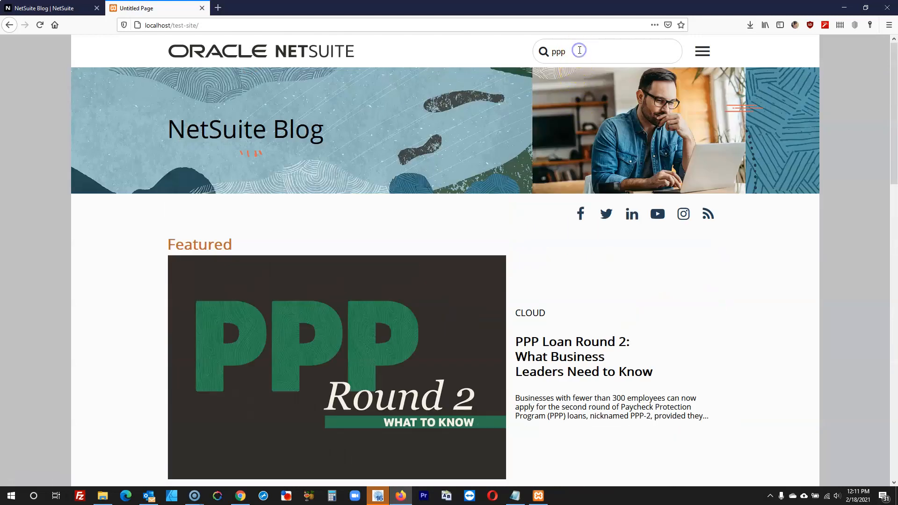
pyautogui.press('Return')
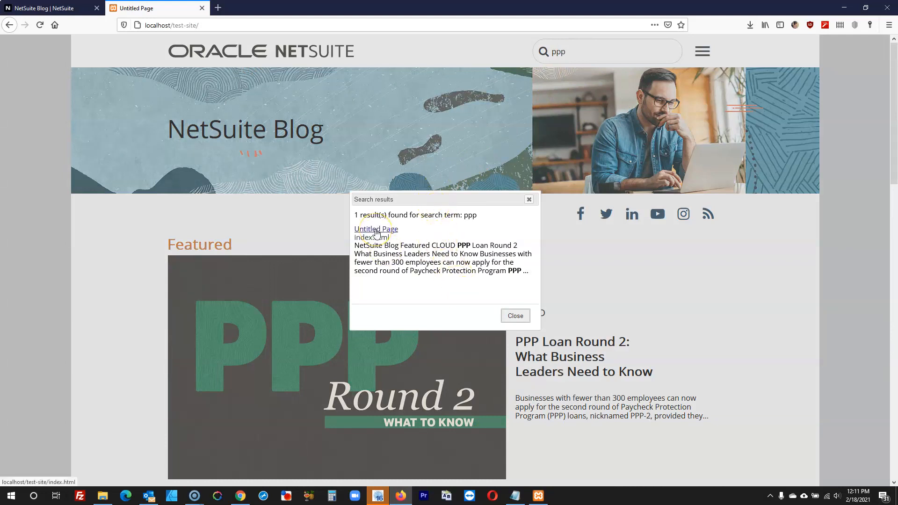
# - Examine the search results pop-up, move it toward the upper-left over the page banner, and close it
pyautogui.scroll(-2, 377, 233)
pyautogui.scroll(2, 381, 234)
pyautogui.moveTo(447, 201); pyautogui.dragTo(297, 168)
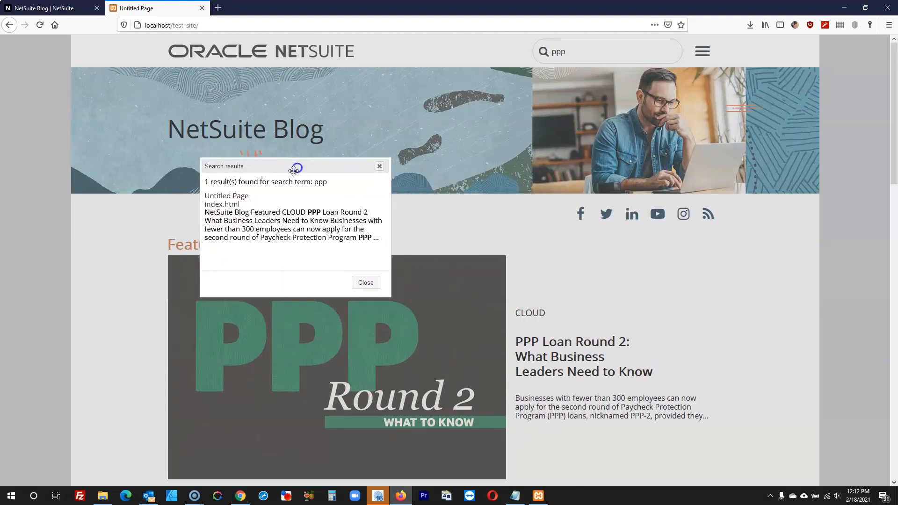
pyautogui.scroll(-2, 330, 248)
pyautogui.scroll(2, 329, 248)
pyautogui.click(366, 283)
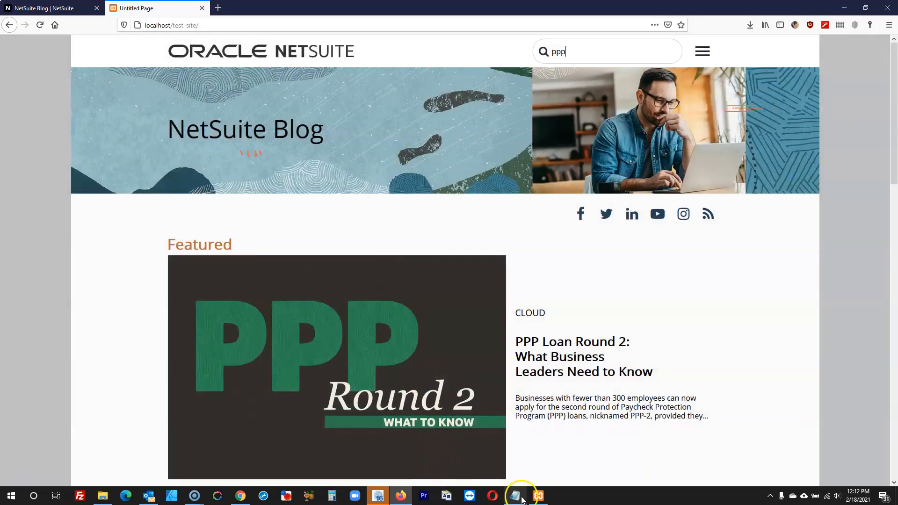
# - Switch back to WYSIWYG Web Builder, close the publish report and open the master page
pyautogui.click(378, 496)
pyautogui.click(748, 392)
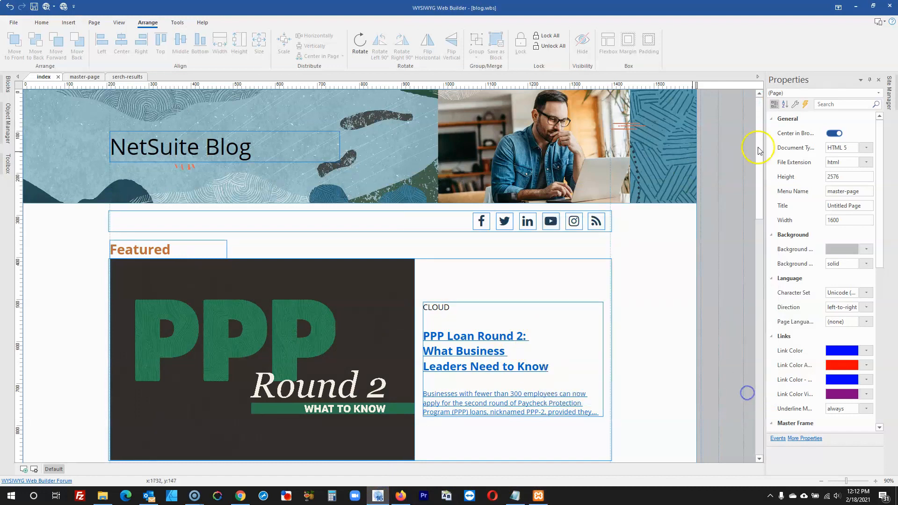
pyautogui.click(889, 93)
pyautogui.doubleClick(818, 129)
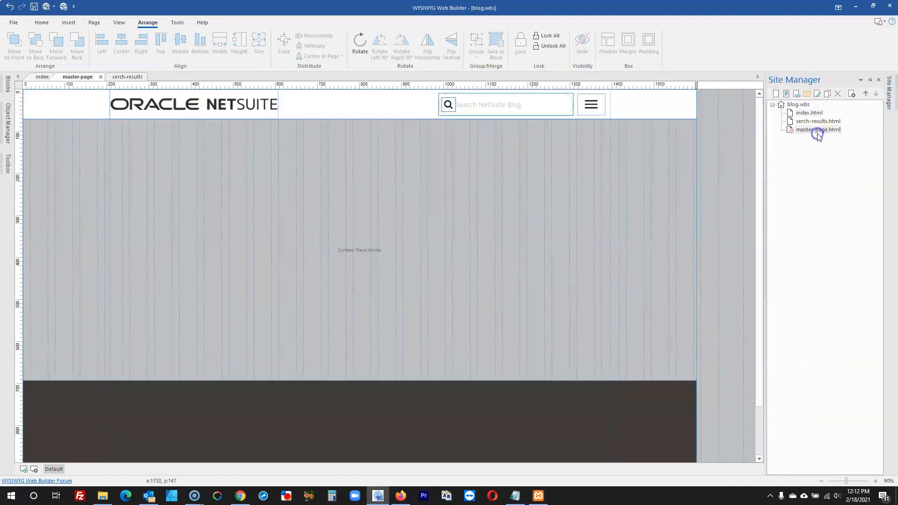
# - Set the width of the site search's results dialog to 1200
pyautogui.doubleClick(543, 104)
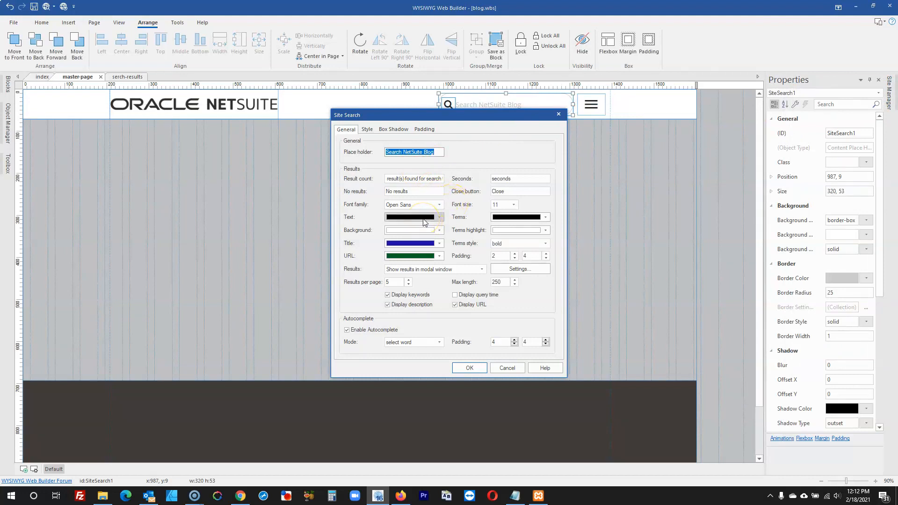
pyautogui.click(504, 271)
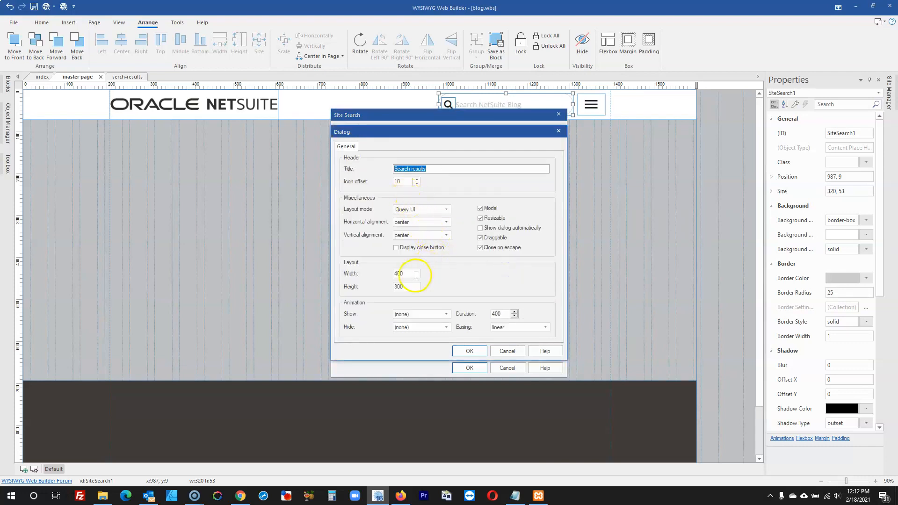
pyautogui.moveTo(415, 275); pyautogui.dragTo(386, 270)
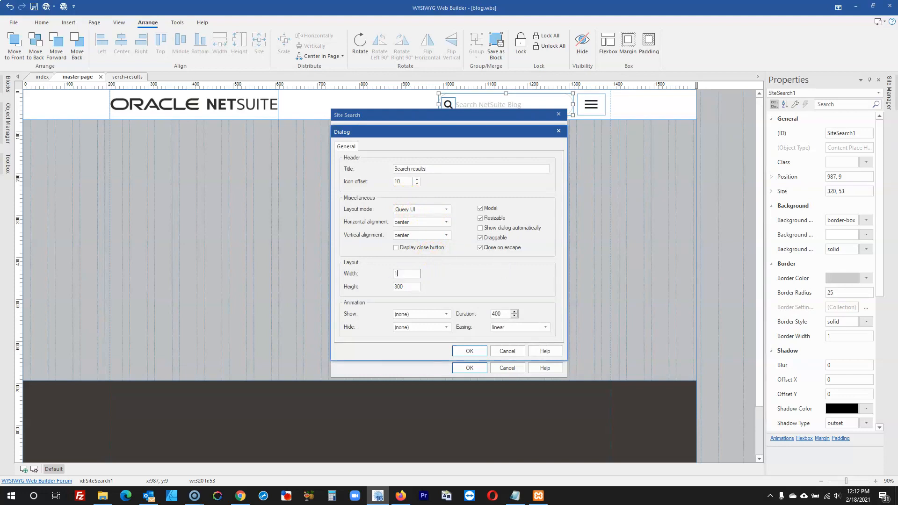
pyautogui.click(416, 286)
# - Set both the show and hide animations of the search results dialog to fade
pyautogui.click(407, 318)
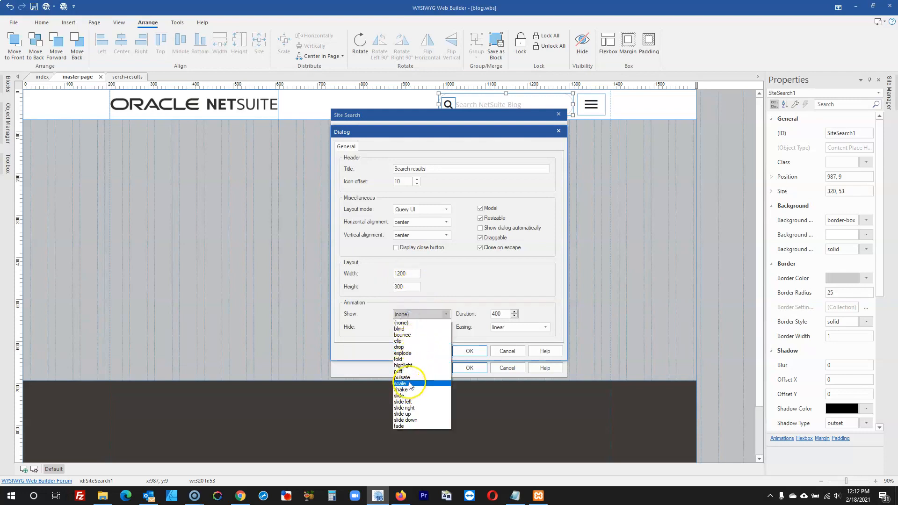
pyautogui.click(412, 427)
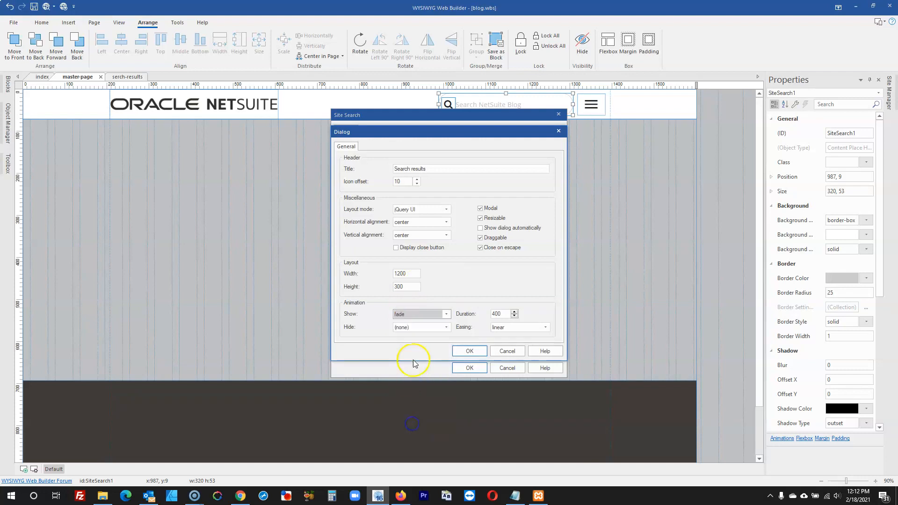
pyautogui.click(412, 326)
pyautogui.click(409, 440)
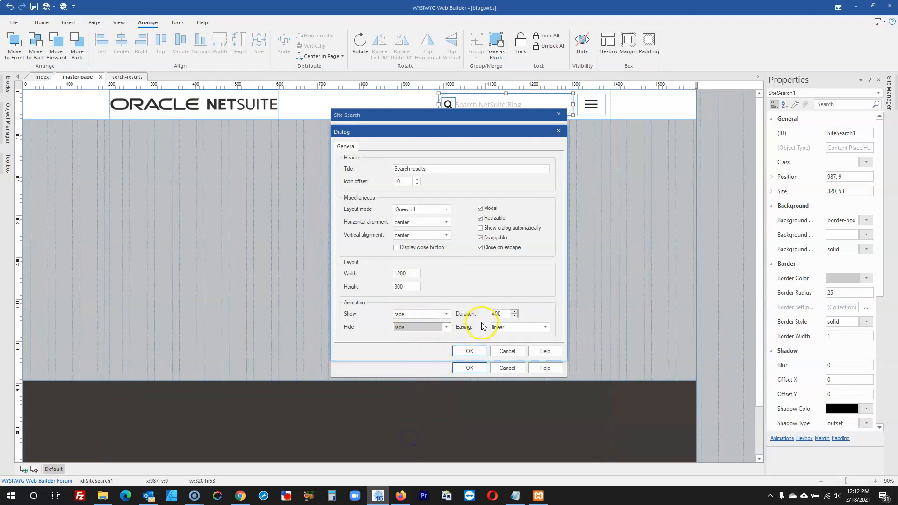
# - Make the results dialog 600 high and non-draggable, with Bootstrap layout mode and absolute position horizontal alignment, and confirm the settings
pyautogui.moveTo(416, 287); pyautogui.dragTo(384, 283)
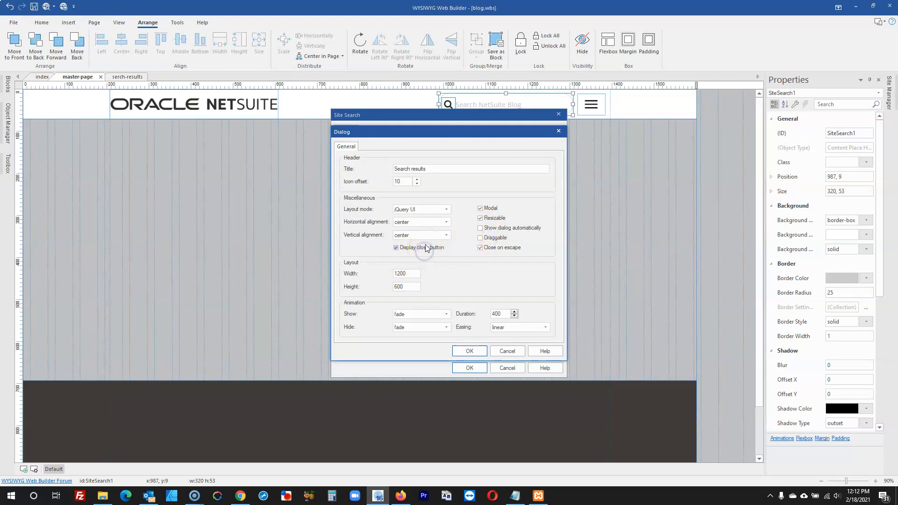
pyautogui.click(430, 209)
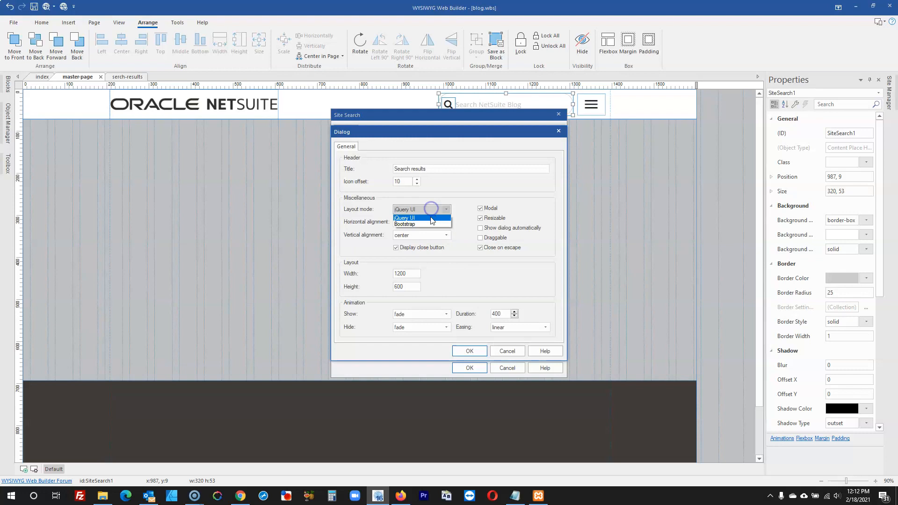
pyautogui.click(431, 220)
pyautogui.click(436, 222)
pyautogui.click(436, 222)
pyautogui.click(437, 223)
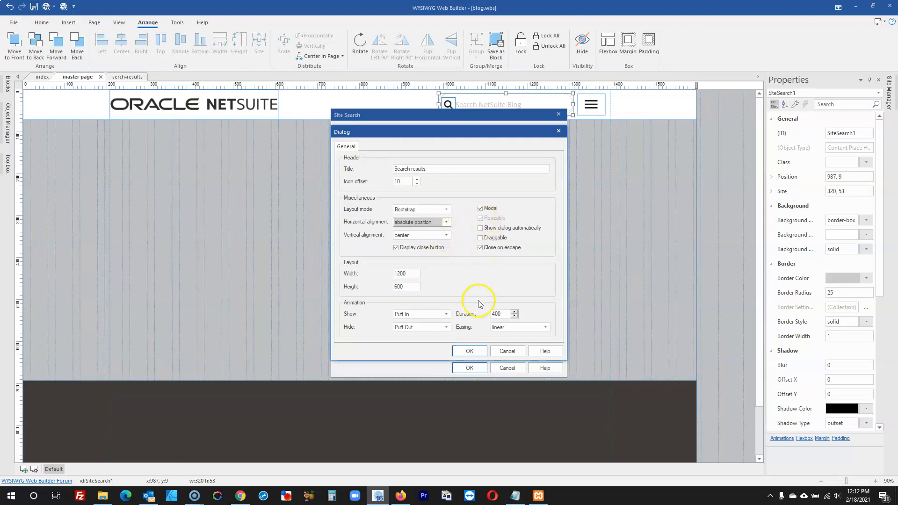
pyautogui.click(487, 208)
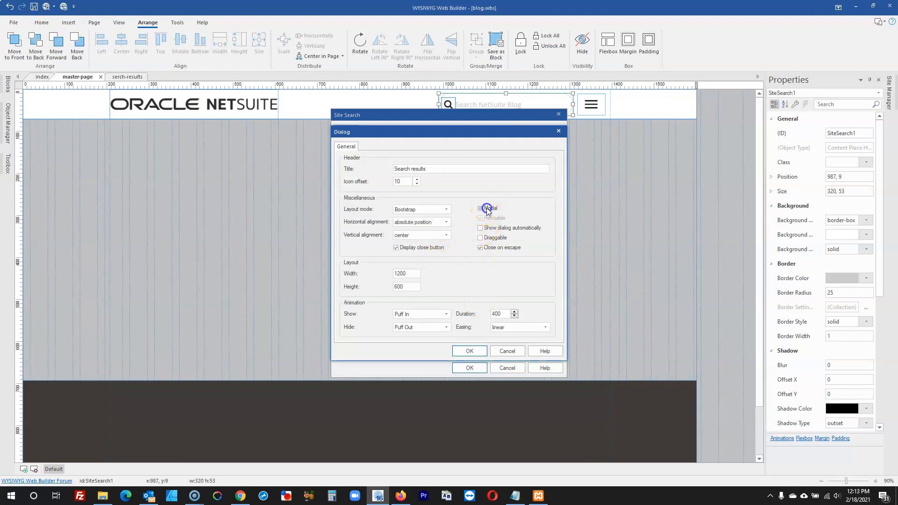
pyautogui.click(469, 351)
pyautogui.click(469, 367)
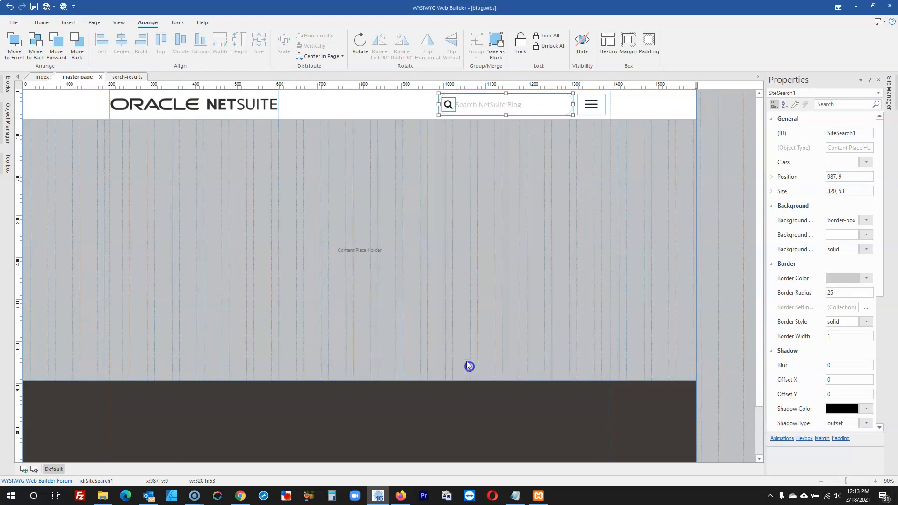
# - Check the autocomplete mode options of the site search, keep select word, and close its properties
pyautogui.doubleClick(478, 111)
pyautogui.click(438, 342)
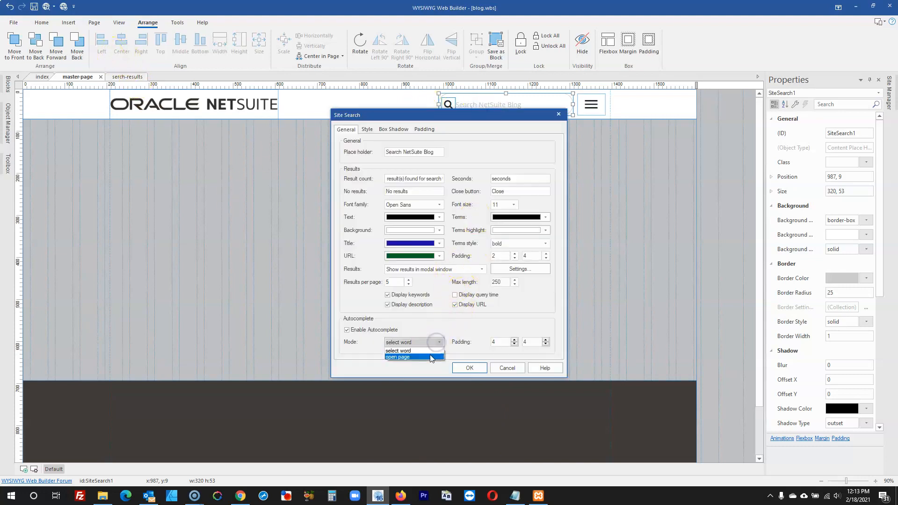
pyautogui.click(449, 323)
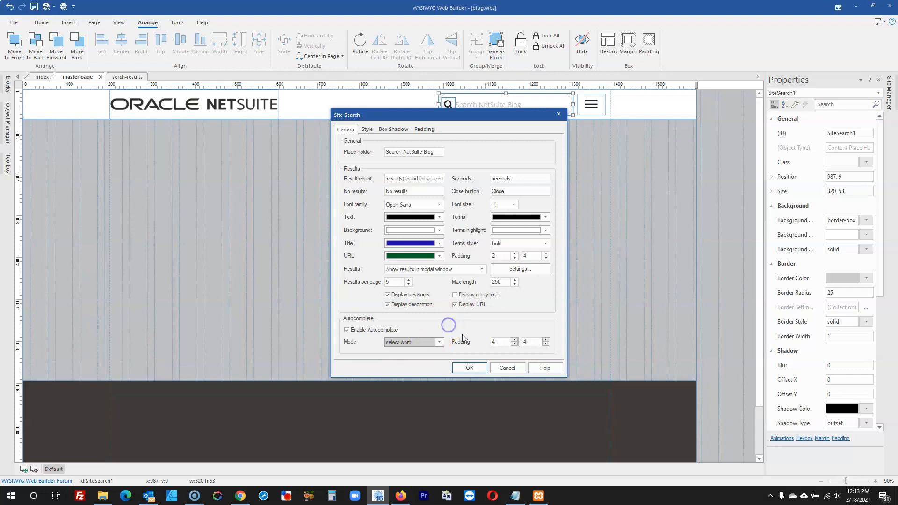
pyautogui.click(477, 373)
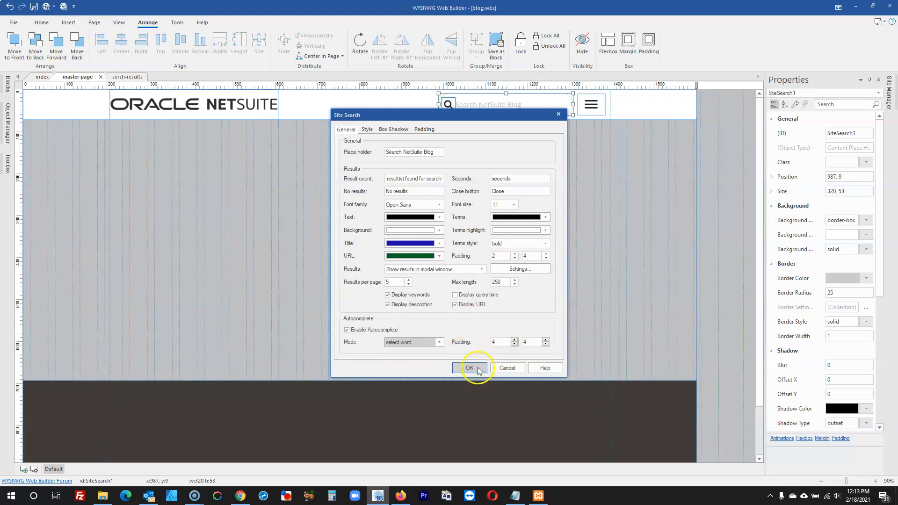
pyautogui.click(477, 371)
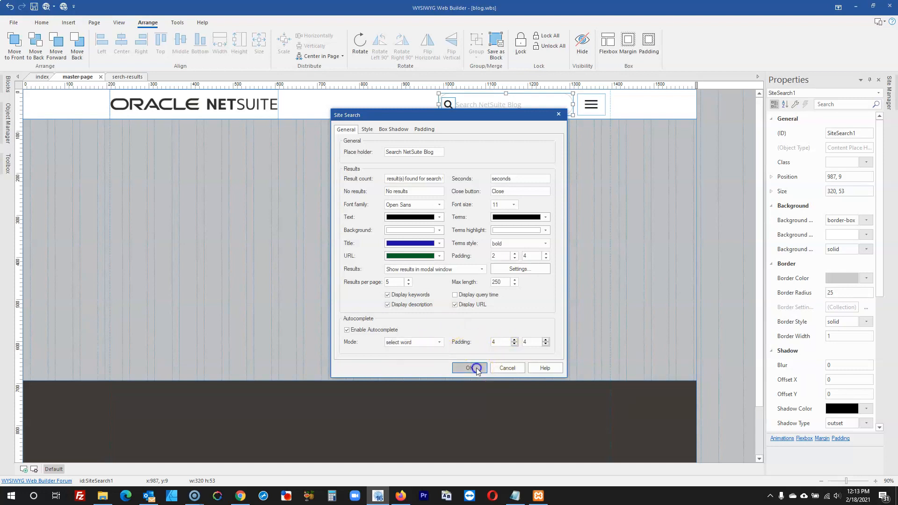
# - Publish the entire web site to C:\xampp\htdocs\test-site and reload the local test page in Firefox
pyautogui.click(64, 7)
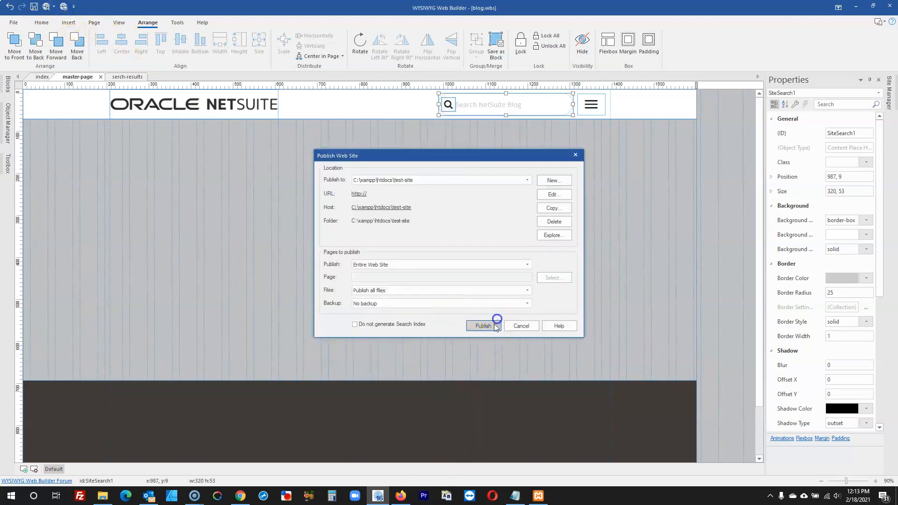
pyautogui.click(495, 324)
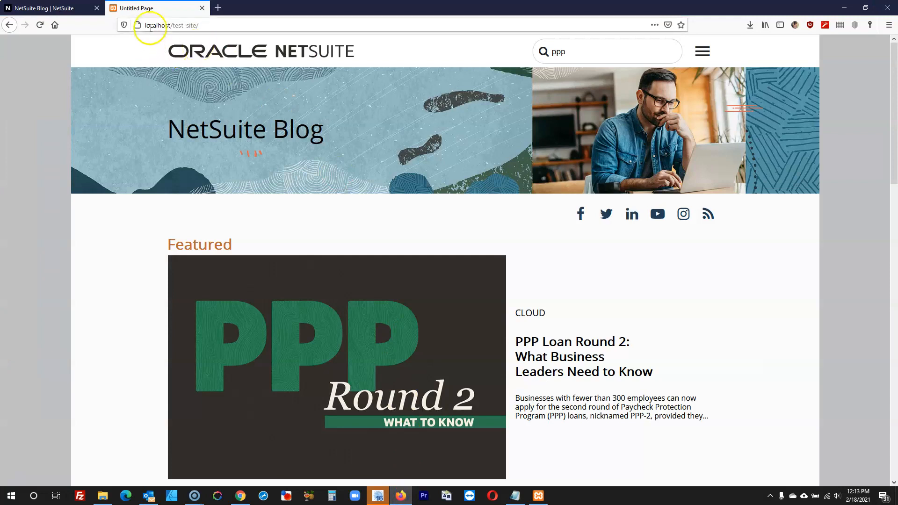
pyautogui.click(40, 25)
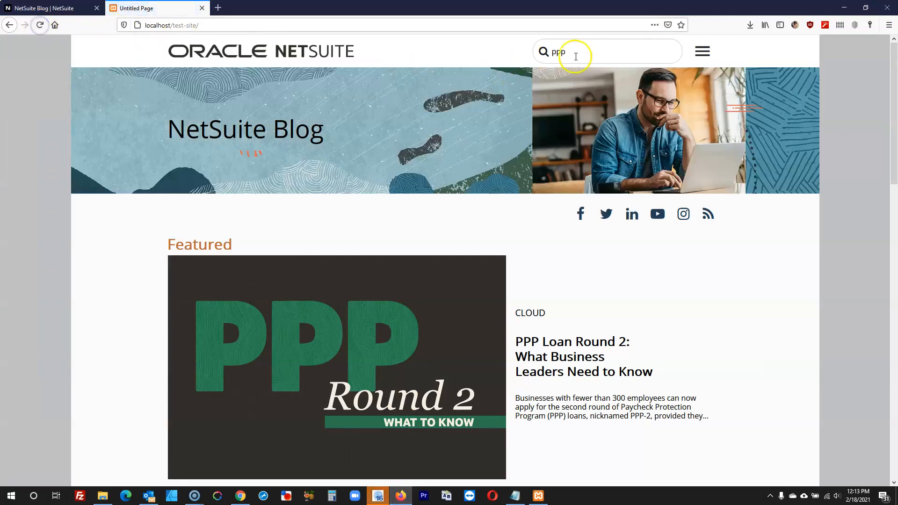
# - Clear the blog's search box on the test page and run a search for "ppp"
pyautogui.click(571, 54)
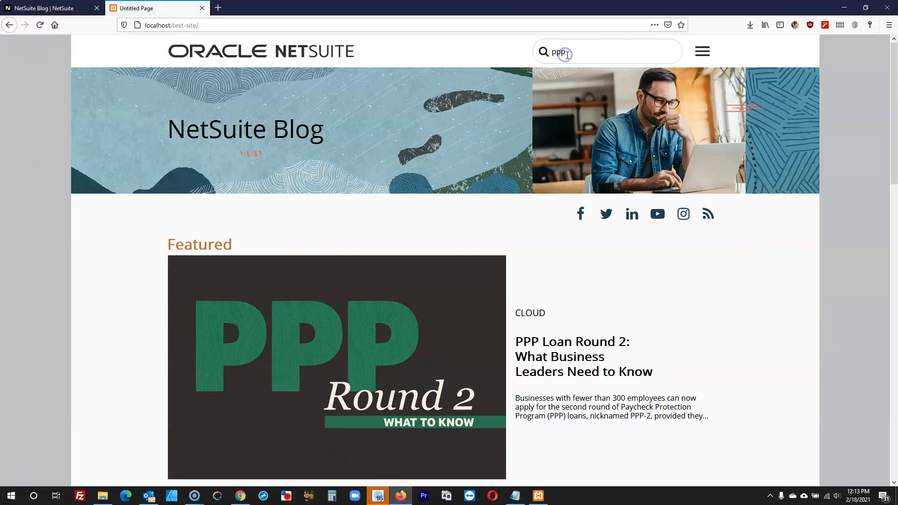
pyautogui.click(561, 83)
pyautogui.click(567, 58)
pyautogui.press('BackSpace')
pyautogui.press('BackSpace')
pyautogui.press('BackSpace')
pyautogui.press('BackSpace')
pyautogui.press('BackSpace')
pyautogui.press('BackSpace')
pyautogui.write('ppp')
pyautogui.click(567, 52)
pyautogui.press('Return')
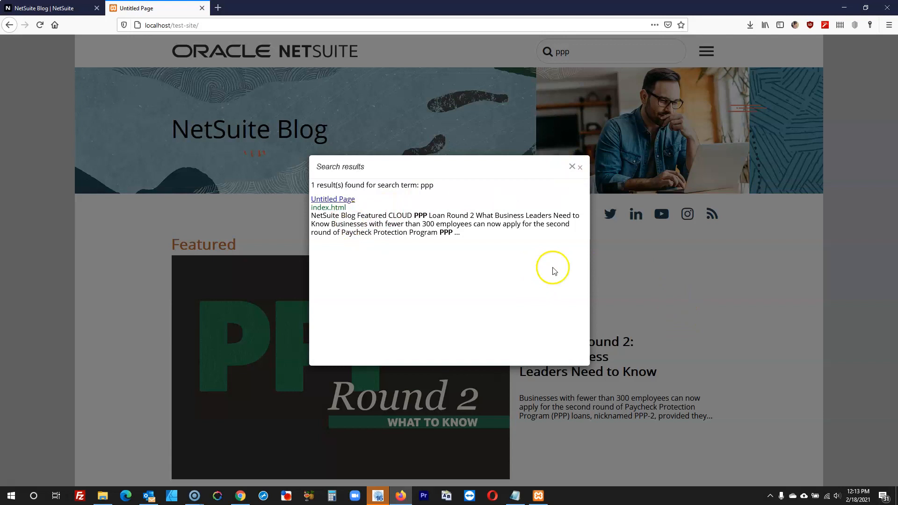
# - Return to WYSIWYG Web Builder, close the publish report and set the results dialog's horizontal alignment to center
pyautogui.hotkey('ctrl', 'Tab')
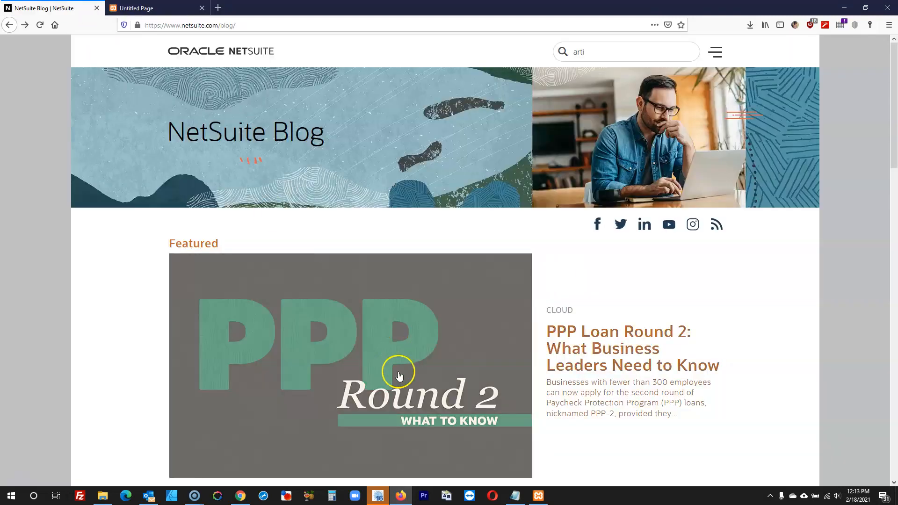
pyautogui.click(378, 495)
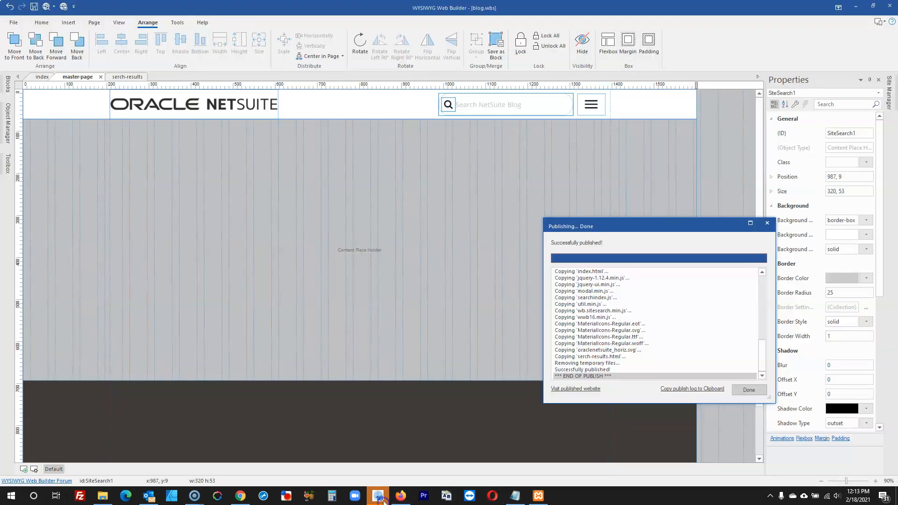
pyautogui.click(748, 390)
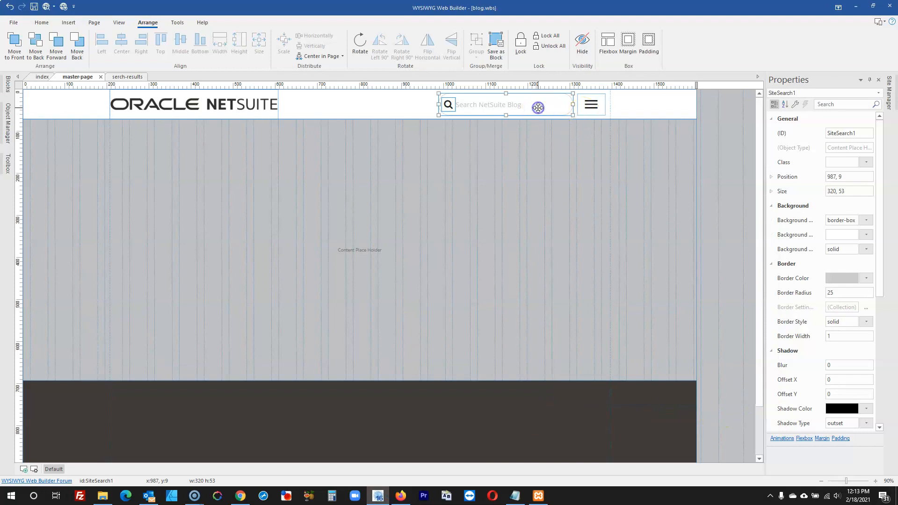
pyautogui.doubleClick(535, 104)
pyautogui.click(520, 269)
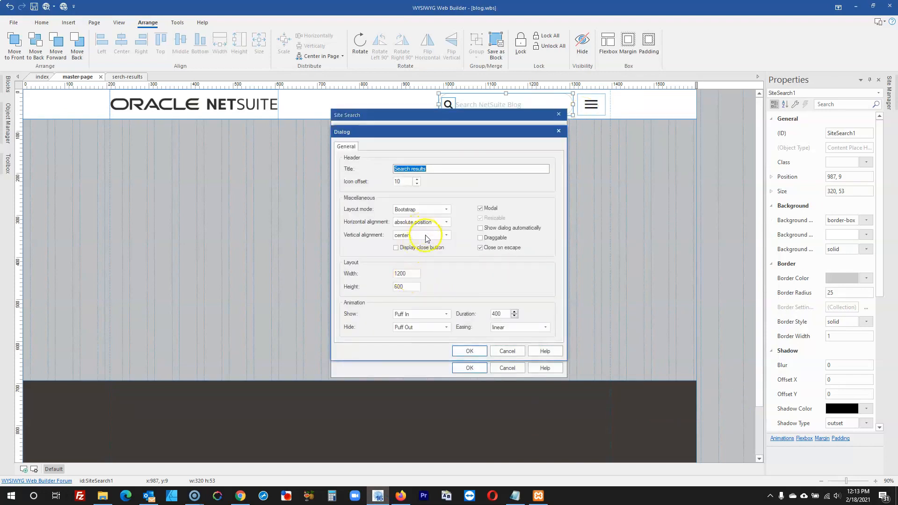
pyautogui.click(446, 222)
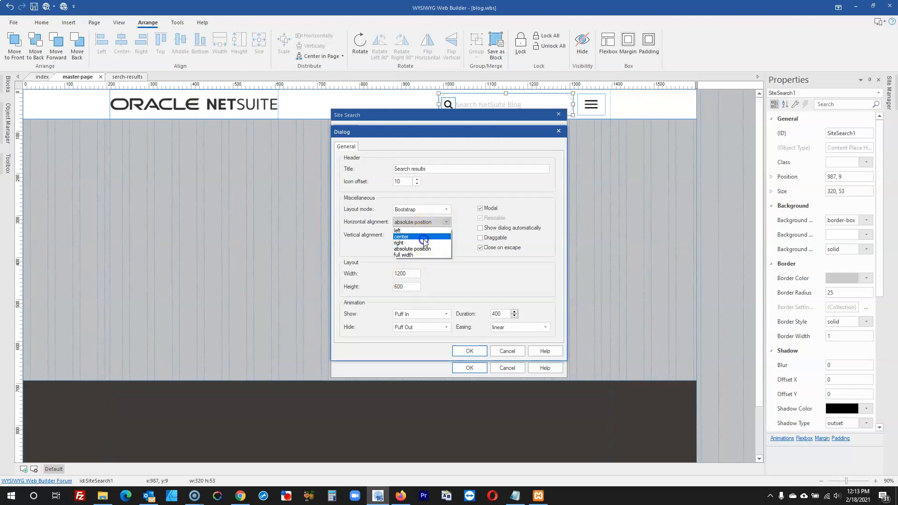
pyautogui.click(424, 237)
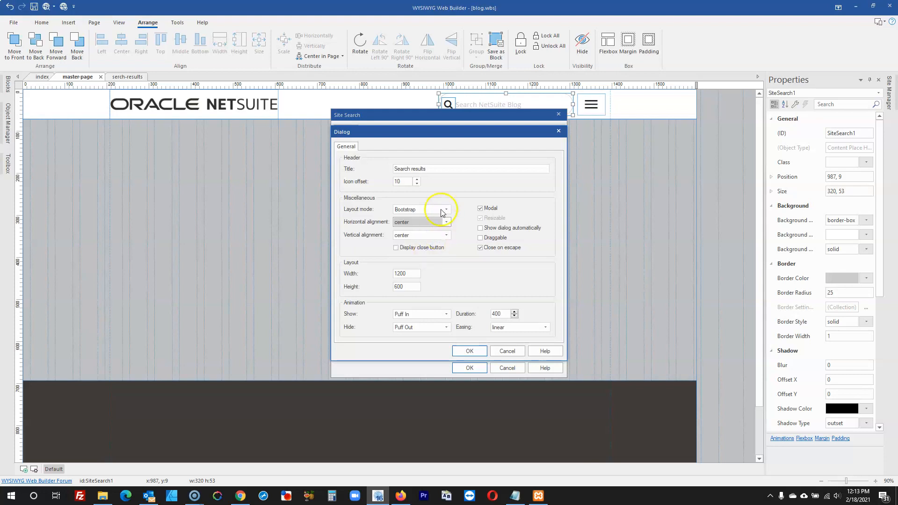
pyautogui.click(489, 248)
pyautogui.click(472, 352)
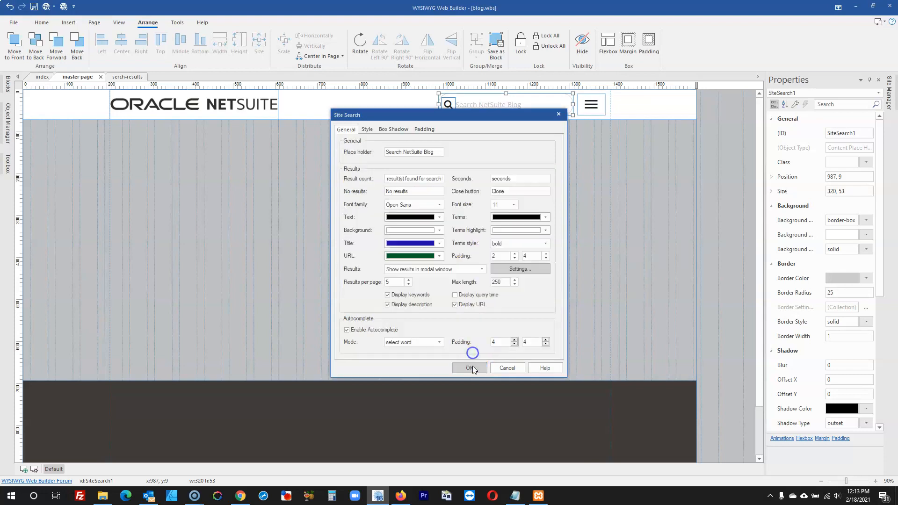
pyautogui.click(473, 369)
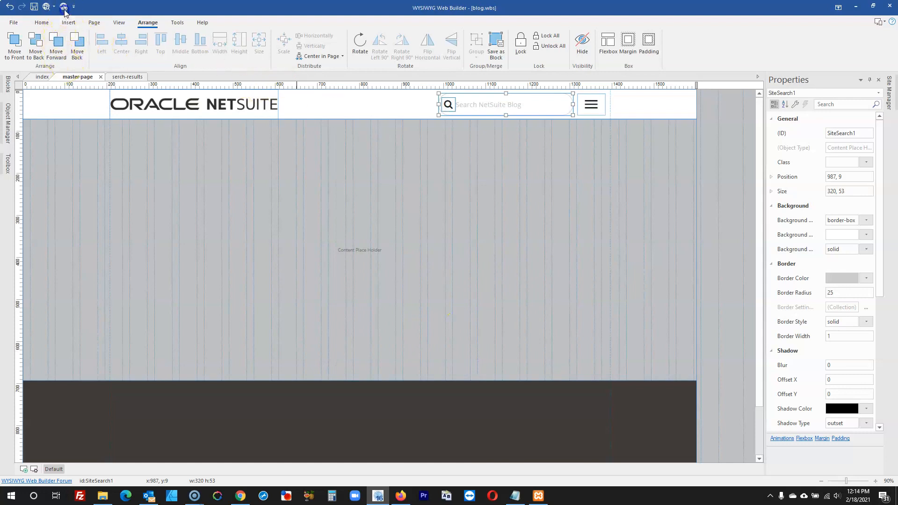
# - Republish the entire site, rerun the "ppp" search on the reloaded test page in Firefox, and close the results pop-up
pyautogui.click(64, 7)
pyautogui.click(487, 325)
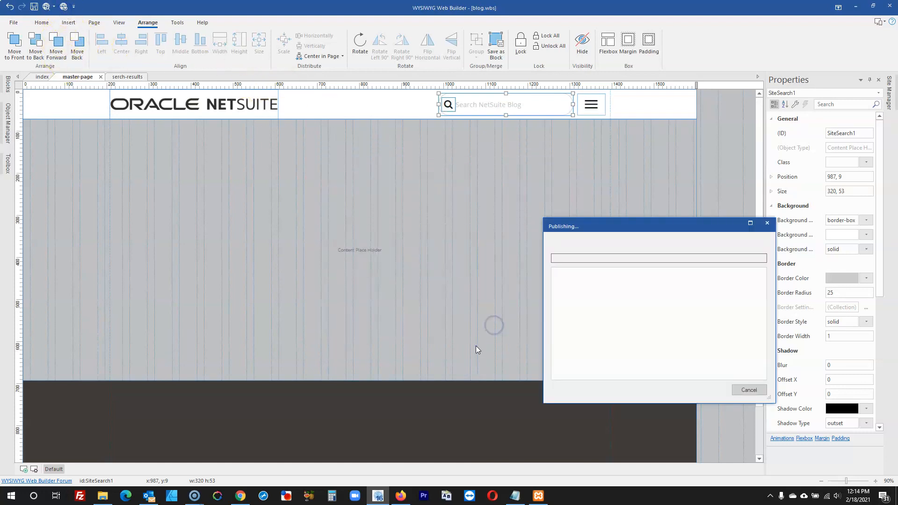
pyautogui.click(398, 498)
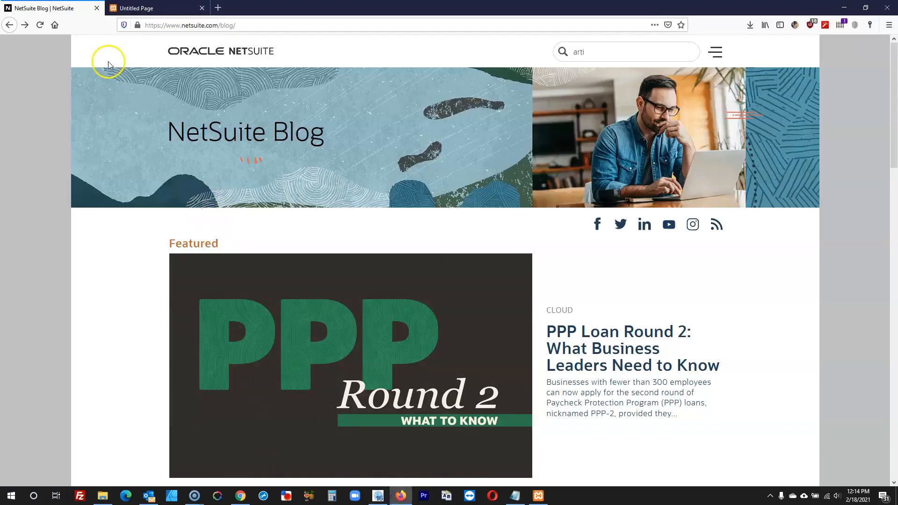
pyautogui.click(136, 8)
pyautogui.click(45, 24)
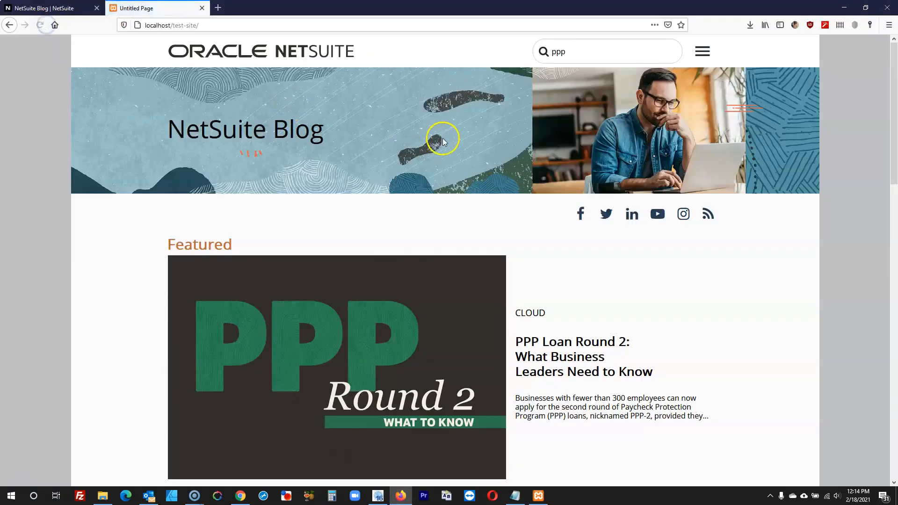
pyautogui.click(40, 26)
pyautogui.press('Return')
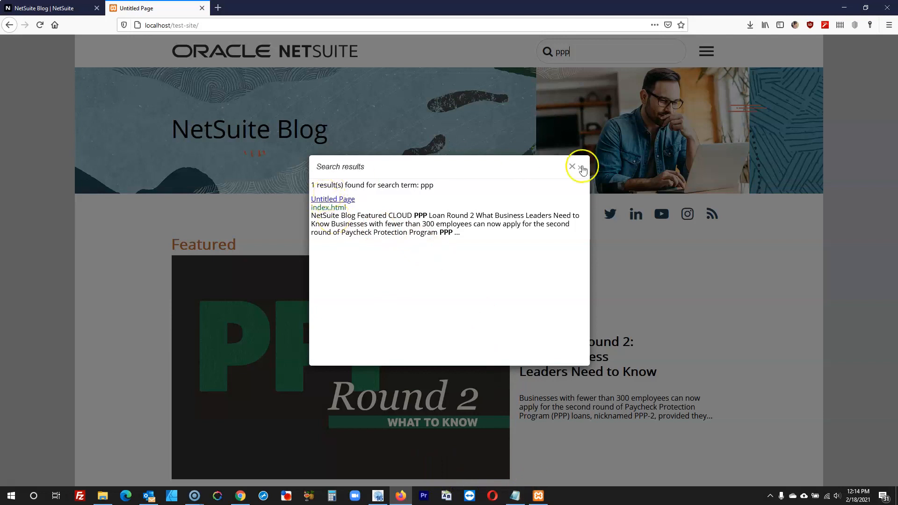
pyautogui.click(580, 167)
# - Back in WYSIWYG Web Builder, close the publish report and turn off Modal for the results dialog, with Close on escape enabled
pyautogui.click(378, 496)
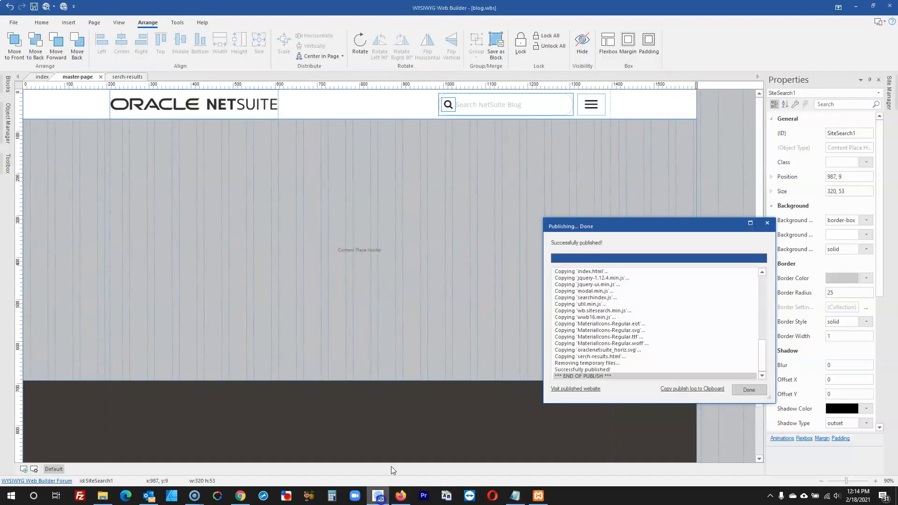
pyautogui.click(749, 390)
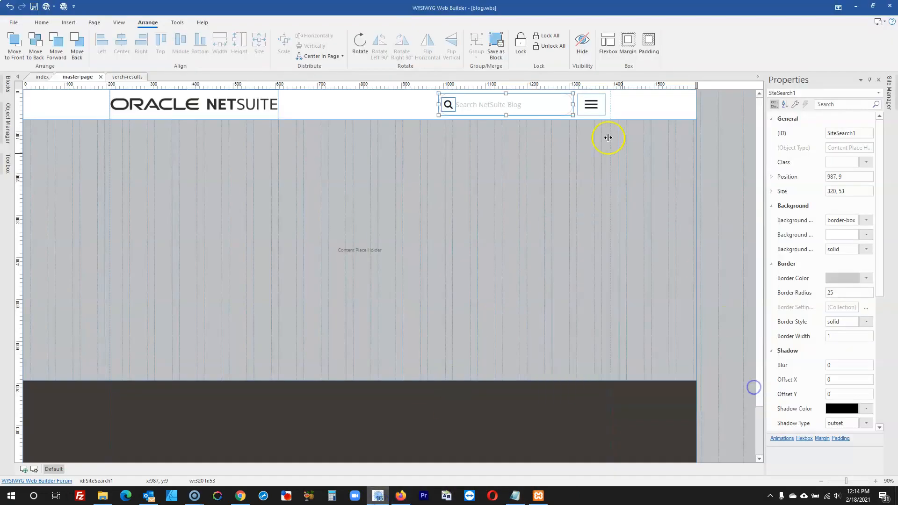
pyautogui.doubleClick(537, 99)
pyautogui.click(524, 269)
pyautogui.click(498, 247)
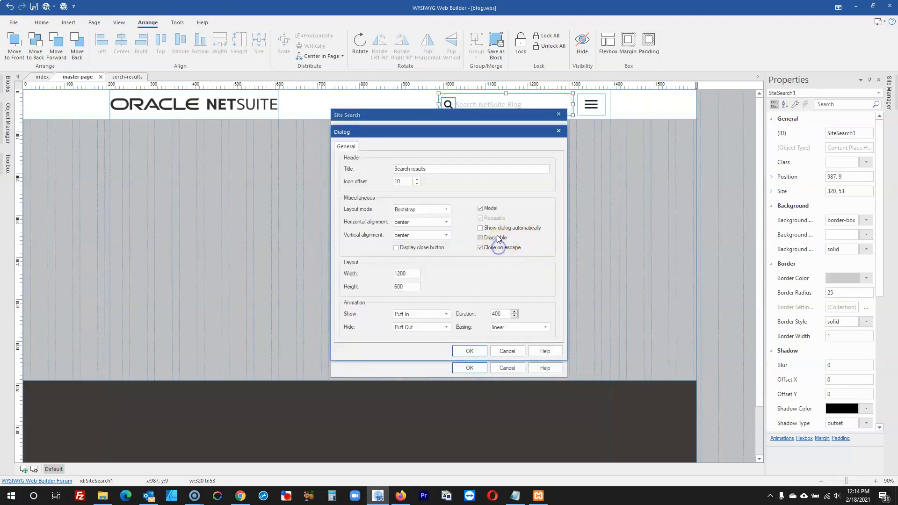
pyautogui.click(468, 352)
pyautogui.click(468, 368)
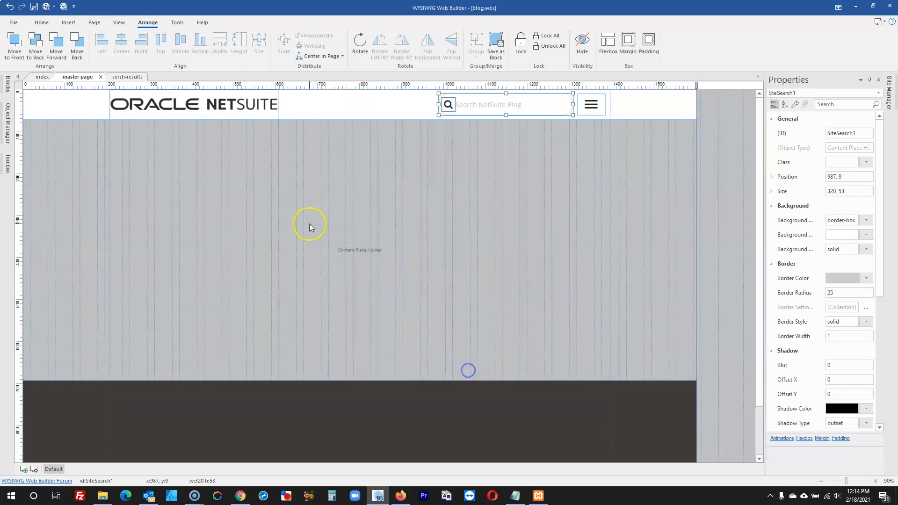
# - Publish the site locally once more and search for "ppp" on the refreshed test page in Firefox
pyautogui.click(64, 6)
pyautogui.click(496, 326)
pyautogui.click(401, 495)
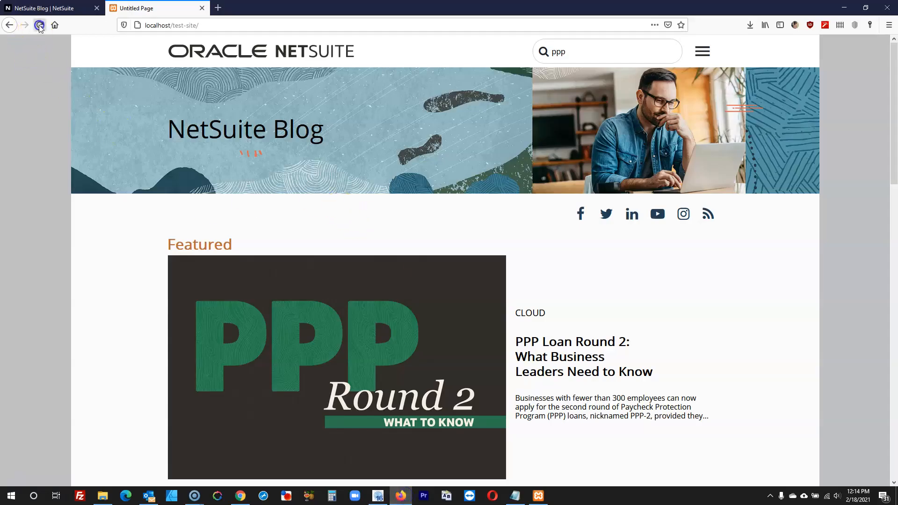
pyautogui.click(611, 54)
pyautogui.press('Return')
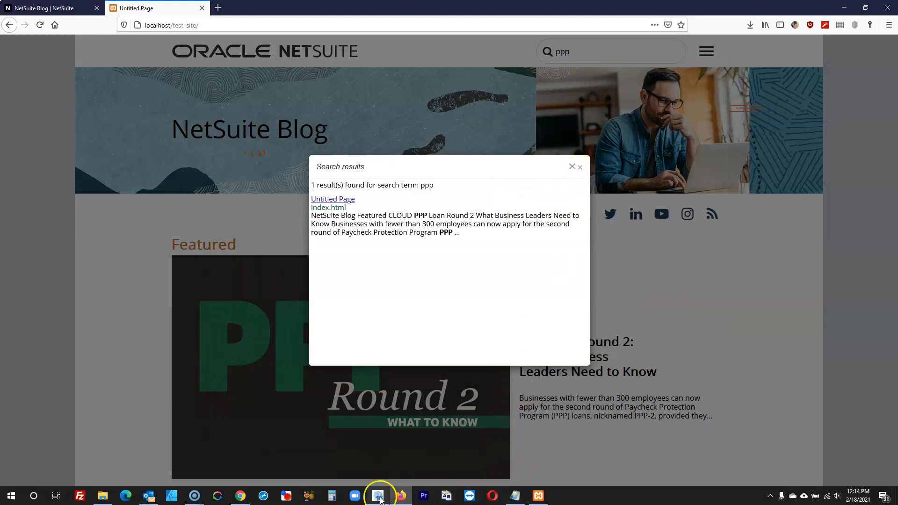
# - Return to WYSIWYG Web Builder, close the publish report and disable Close on escape in the site search results dialog settings
pyautogui.click(379, 495)
pyautogui.click(749, 391)
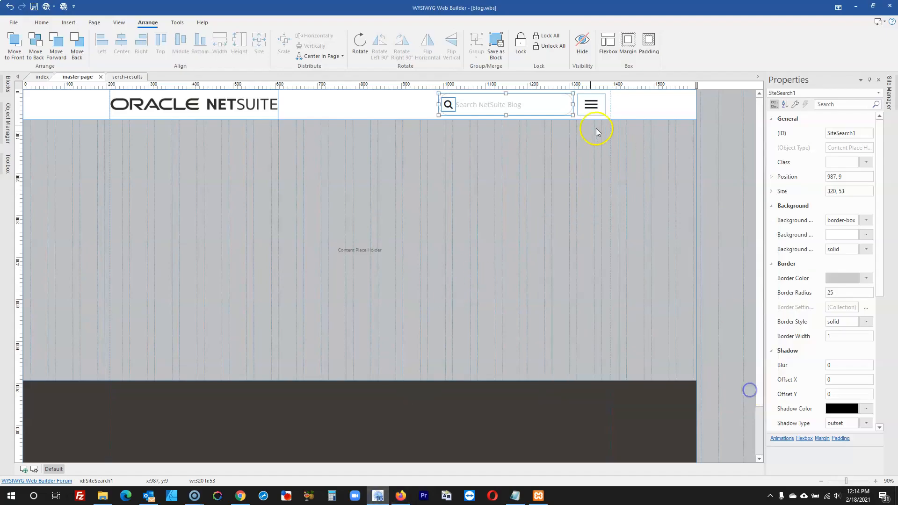
pyautogui.doubleClick(561, 109)
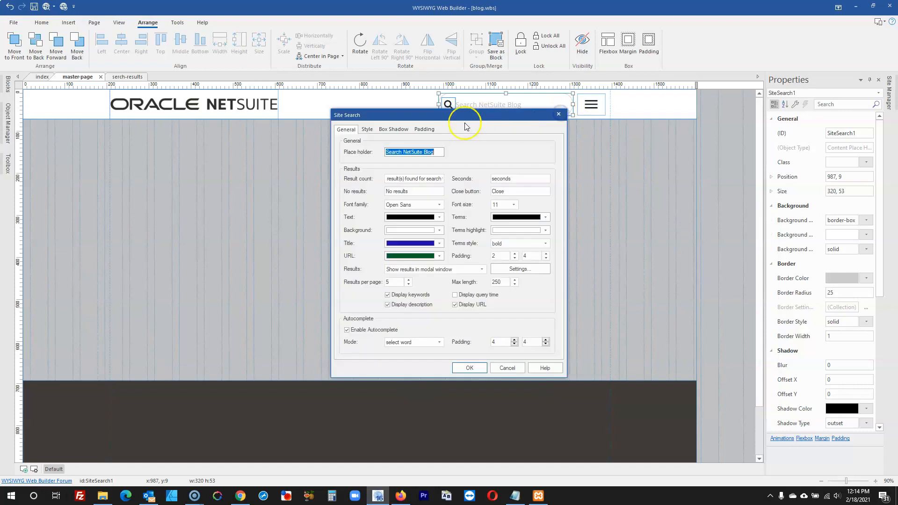
pyautogui.click(517, 268)
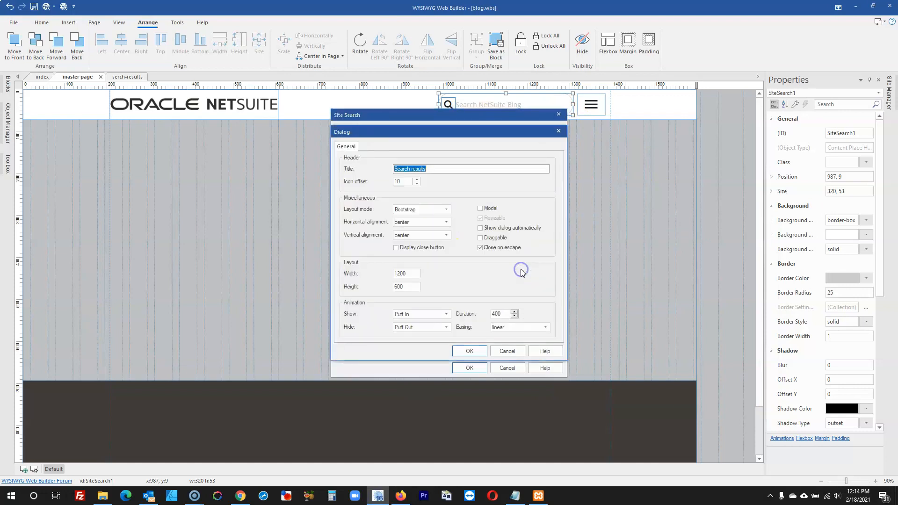
pyautogui.click(498, 251)
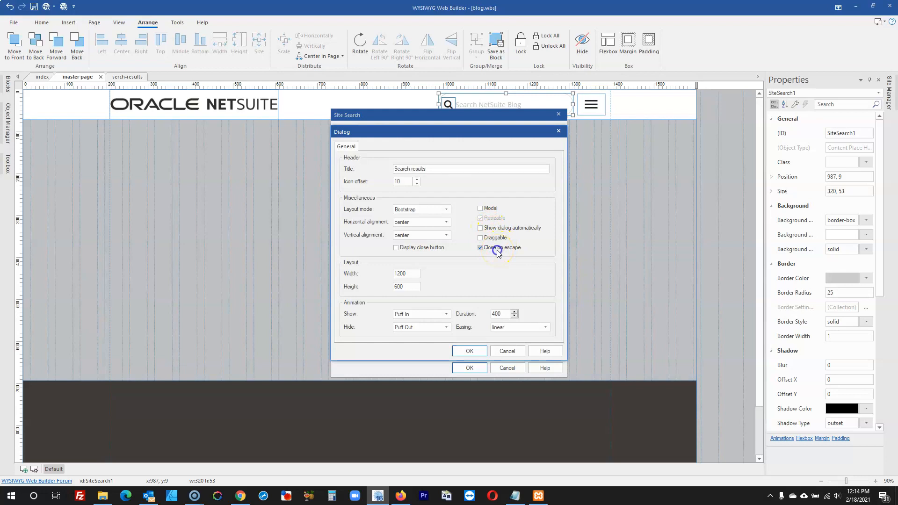
# - Set the results dialog's vertical alignment to full height and horizontal alignment to full width, and apply the site search settings
pyautogui.click(423, 224)
pyautogui.click(422, 224)
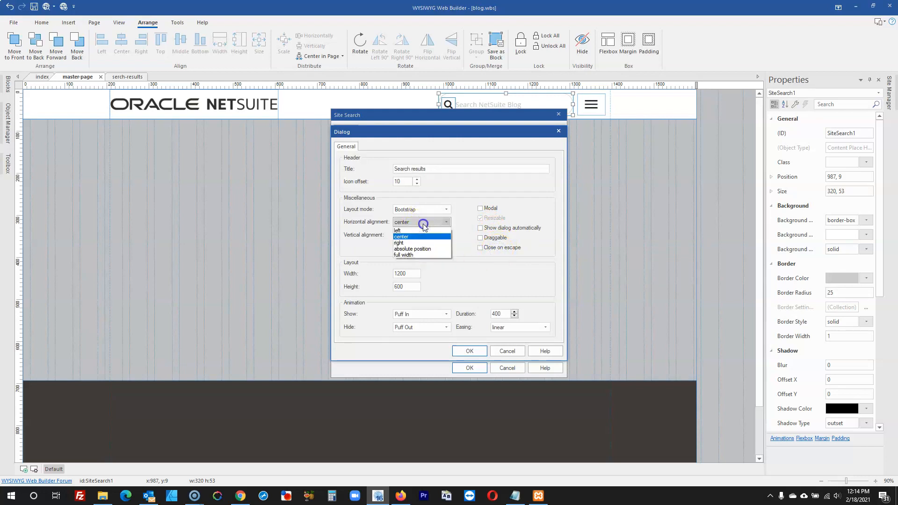
pyautogui.click(422, 238)
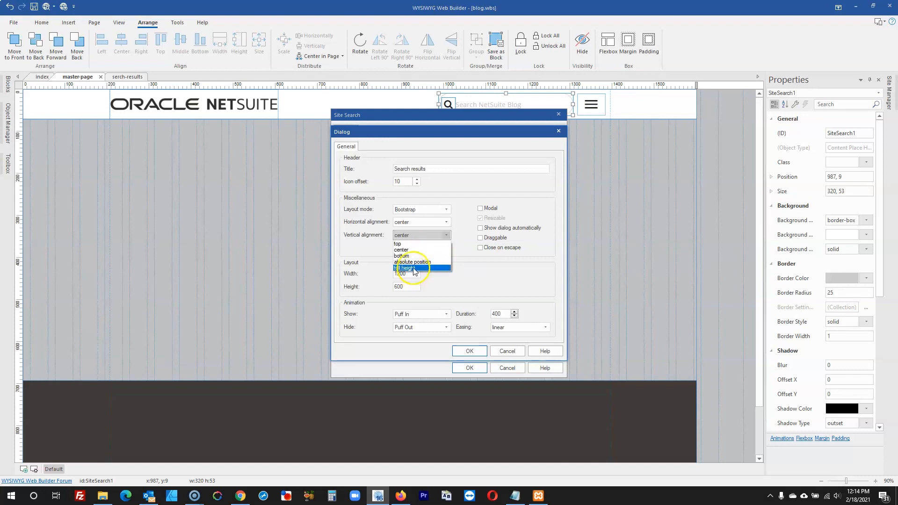
pyautogui.click(413, 267)
pyautogui.click(418, 222)
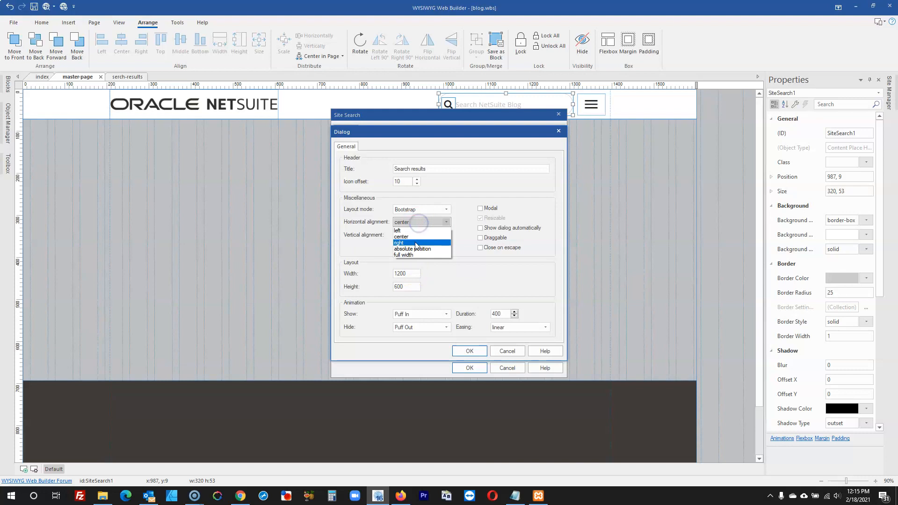
pyautogui.click(413, 254)
pyautogui.click(470, 351)
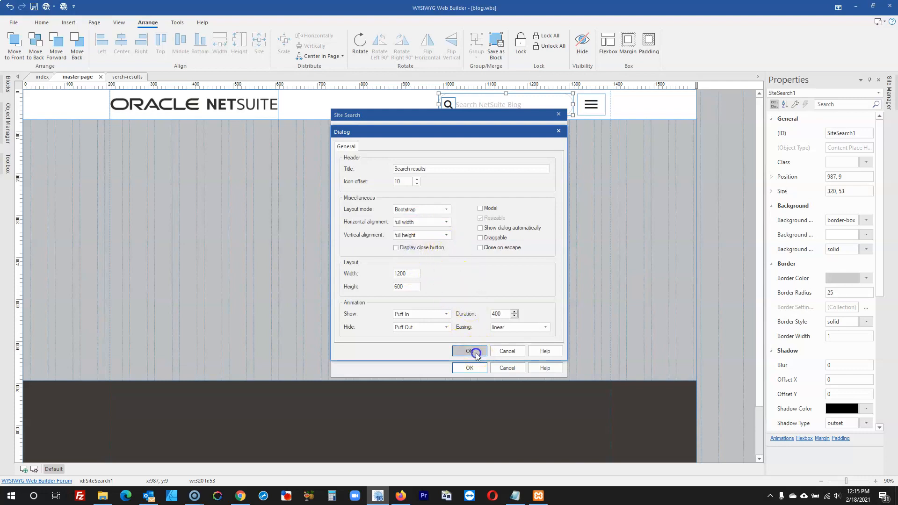
pyautogui.click(470, 368)
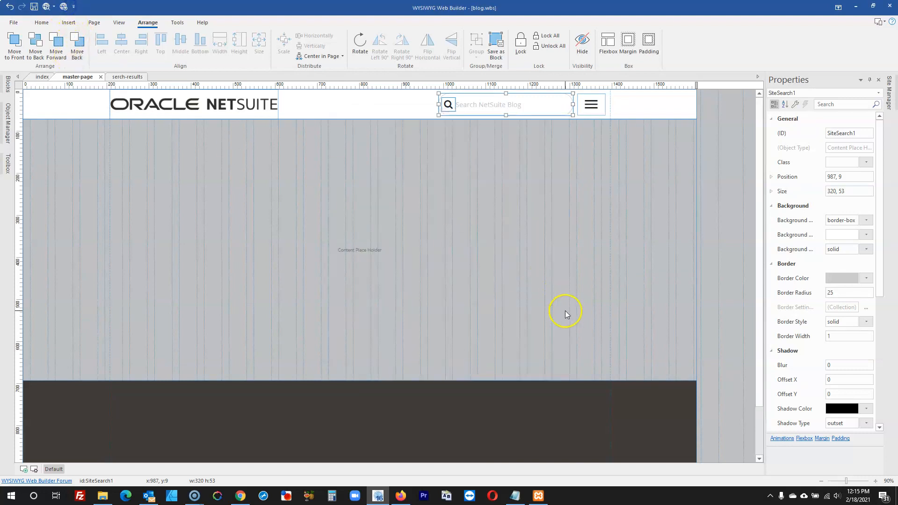
# - Publish the entire site to C:\xampp\htdocs\test-site and search for "ppp" on the reloaded test page in Firefox
pyautogui.click(65, 7)
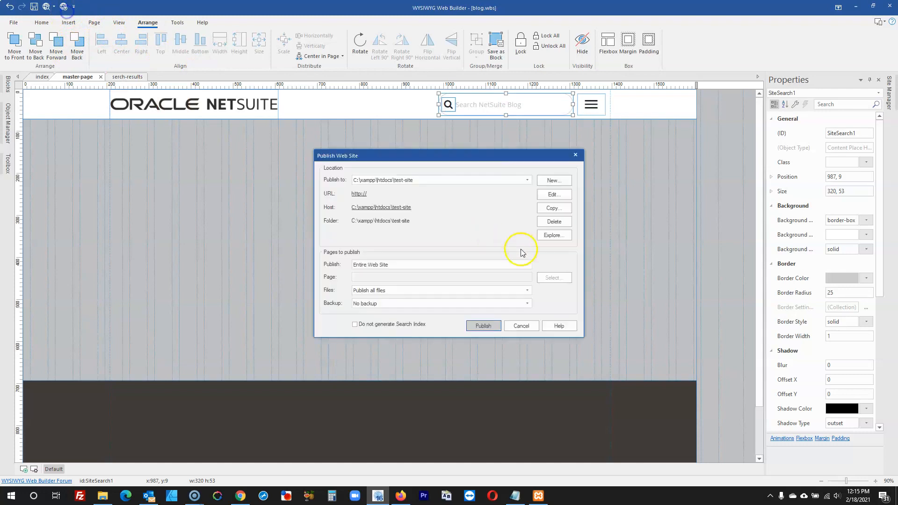
pyautogui.click(484, 326)
pyautogui.click(400, 496)
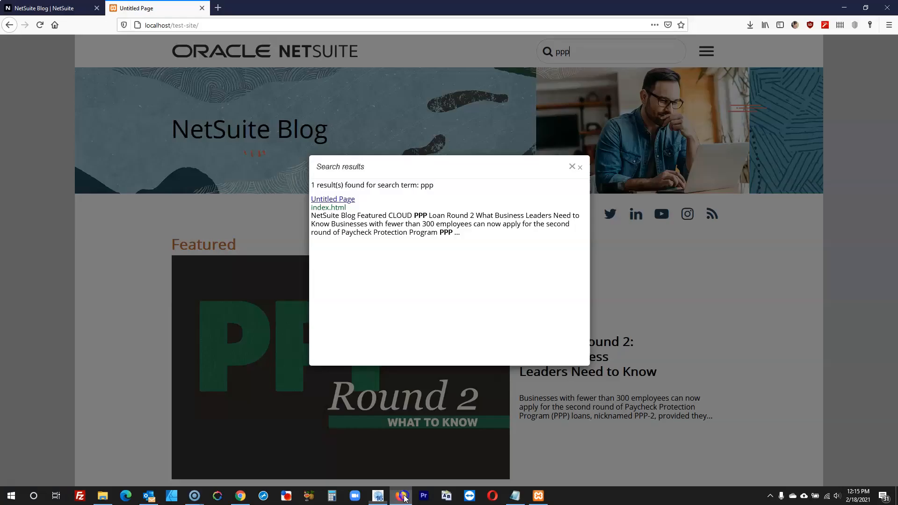
pyautogui.click(42, 30)
pyautogui.click(631, 49)
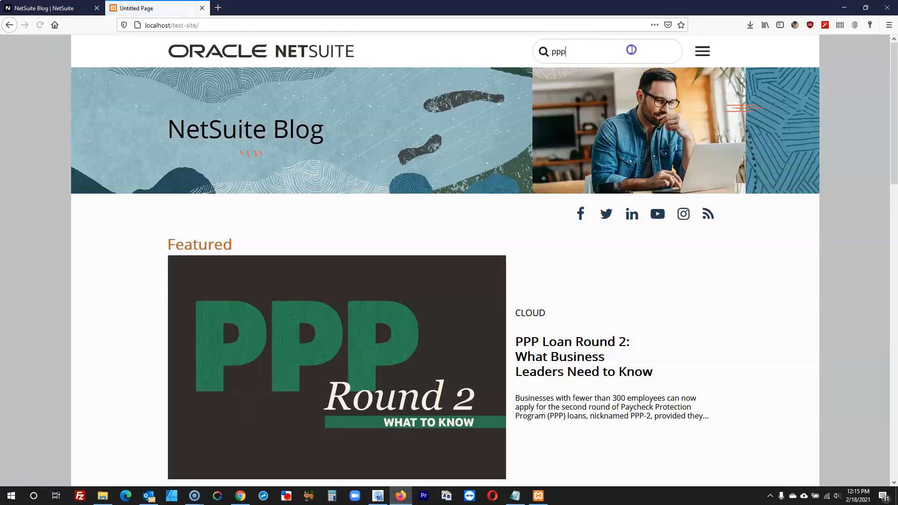
pyautogui.press('BackSpace')
pyautogui.press('Return')
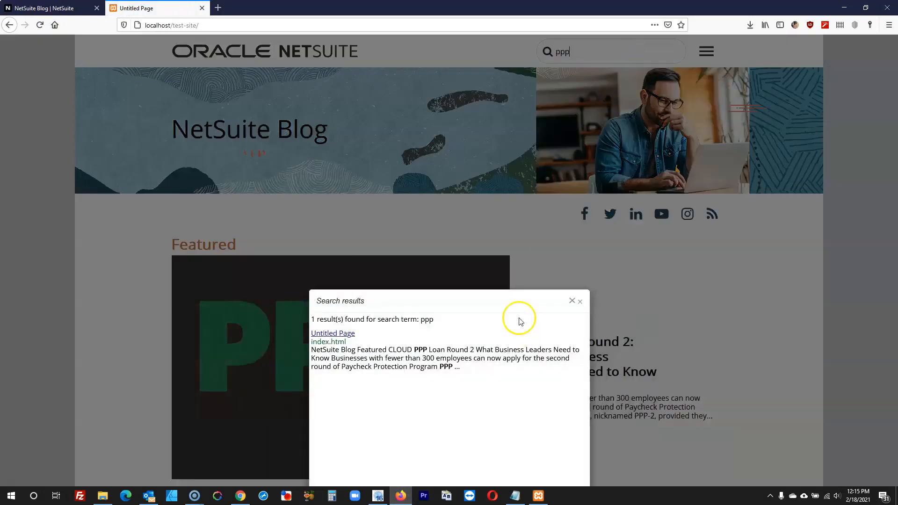
# - Close the search results pop-up and run the "ppp" search again on the test page
pyautogui.click(580, 302)
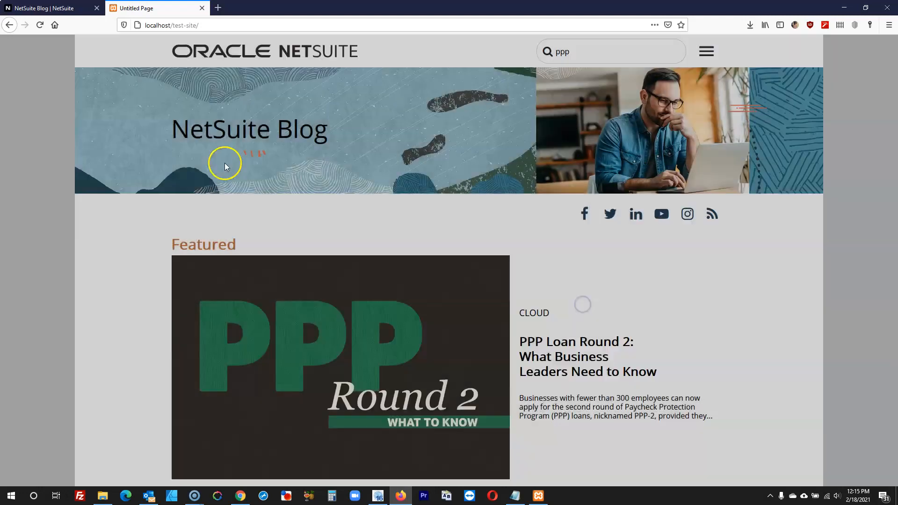
pyautogui.click(567, 50)
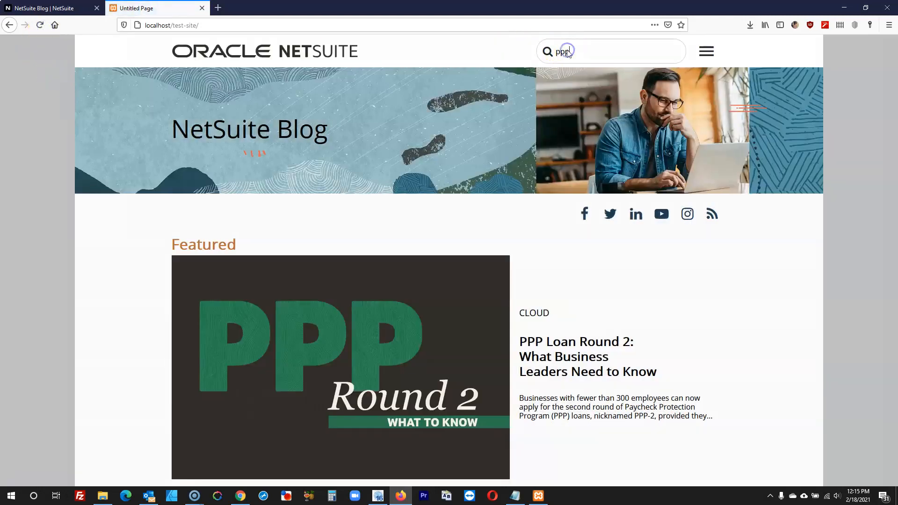
pyautogui.press('Return')
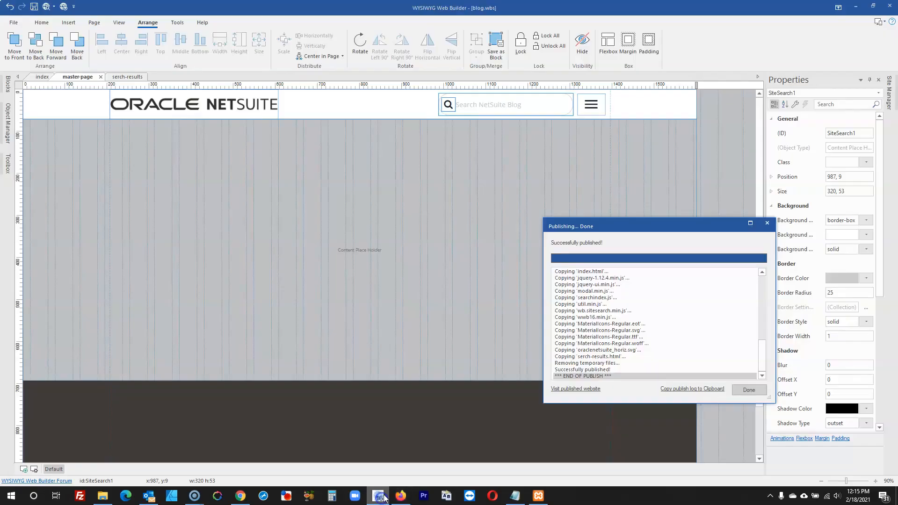
# - Return to WYSIWYG Web Builder, close the publish report and set the results dialog's vertical and horizontal alignment to center
pyautogui.click(377, 496)
pyautogui.click(737, 389)
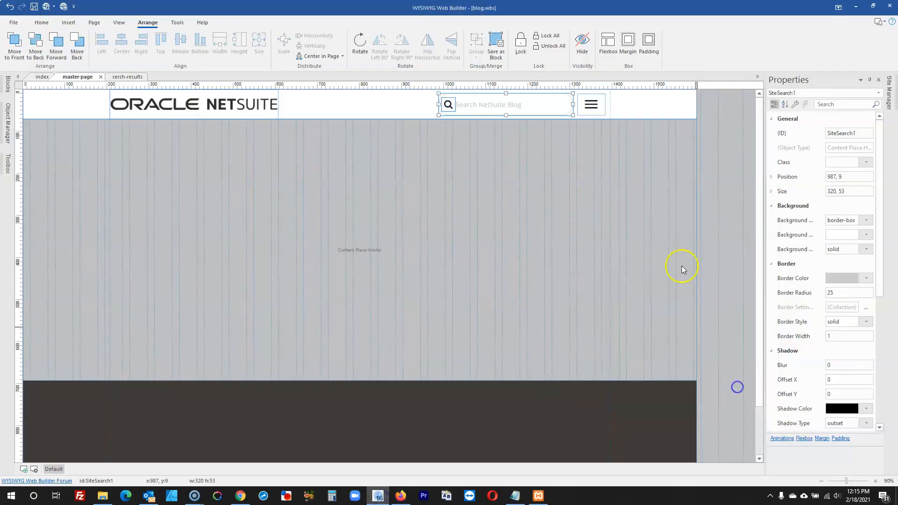
pyautogui.doubleClick(544, 108)
pyautogui.click(526, 268)
pyautogui.click(418, 236)
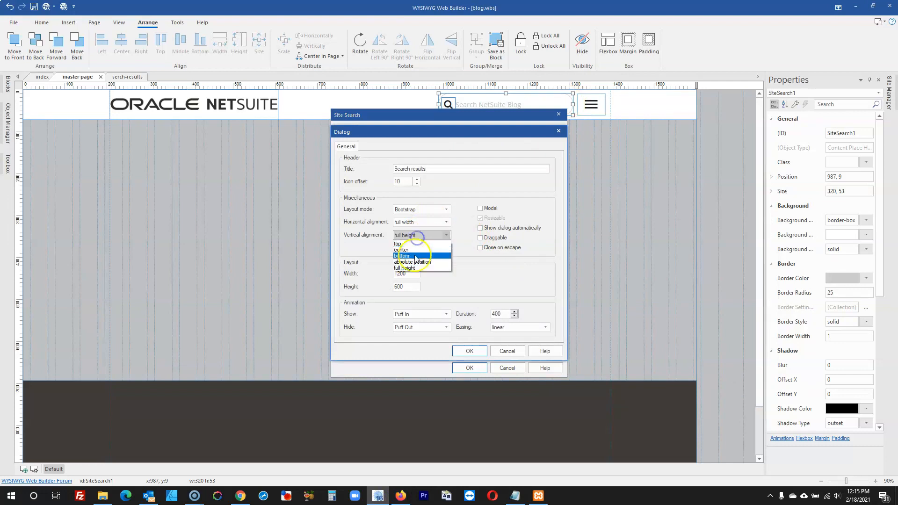
pyautogui.click(416, 250)
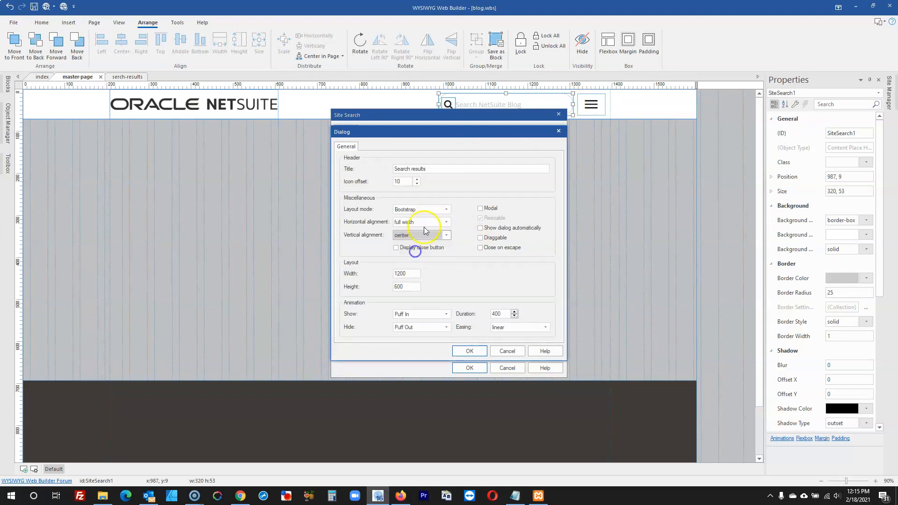
pyautogui.click(426, 222)
pyautogui.click(421, 238)
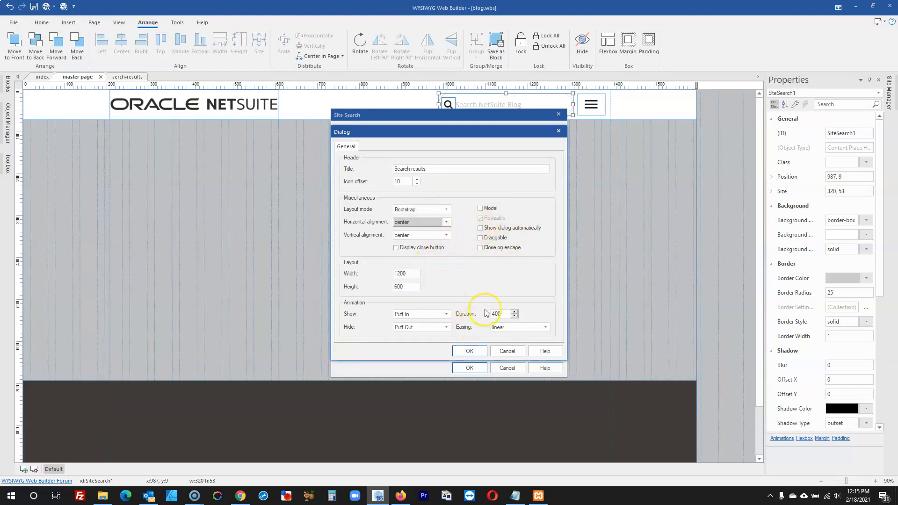
# - Set the results dialog's show animation to Fade In and hide animation to Fade Out, and apply the site search settings
pyautogui.click(423, 313)
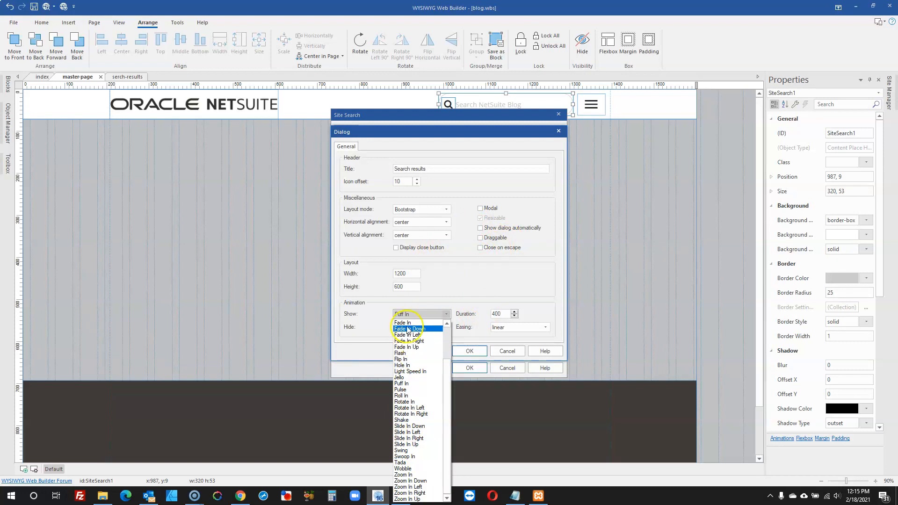
pyautogui.click(406, 322)
pyautogui.click(417, 326)
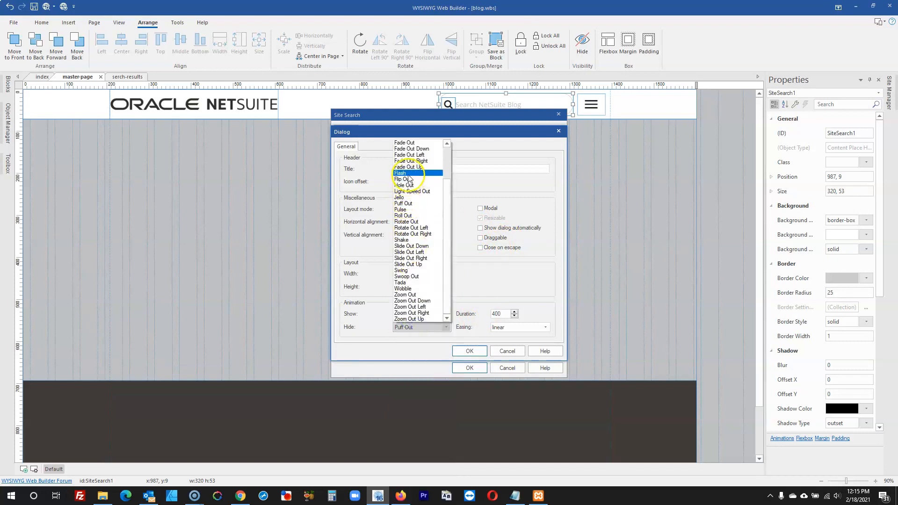
pyautogui.click(425, 142)
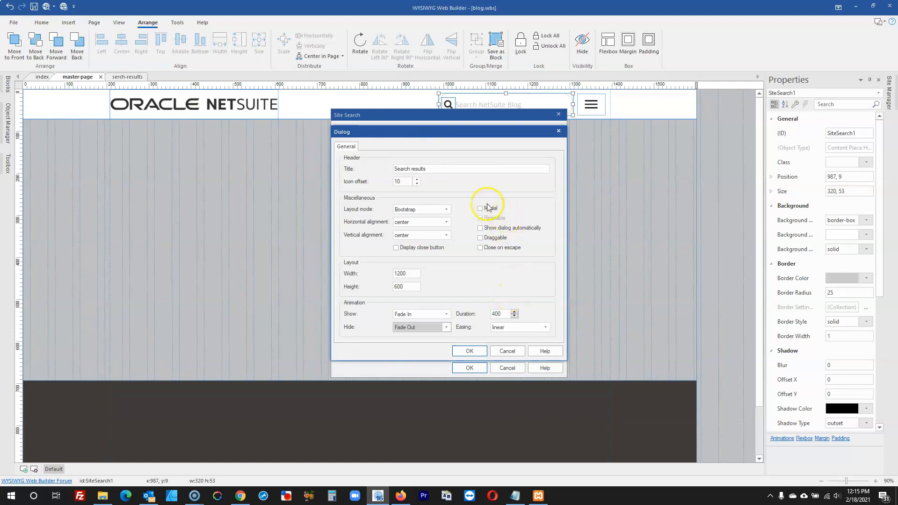
pyautogui.click(472, 353)
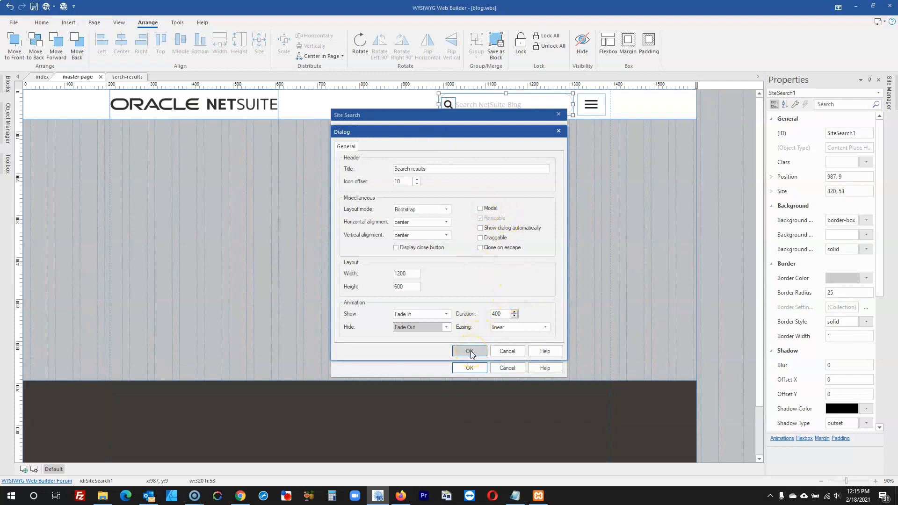
pyautogui.click(470, 369)
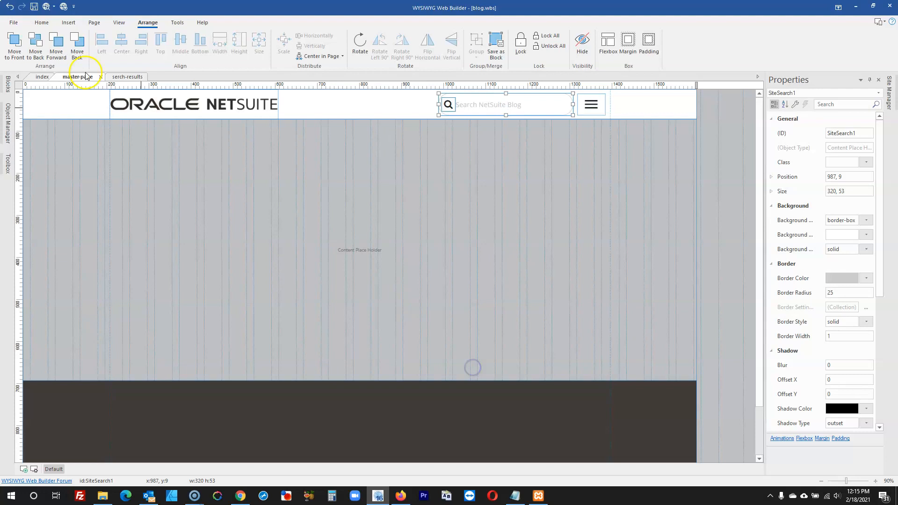
# - Republish the entire site locally, test the "ppp" search on the reloaded page in Firefox, and close the results pop-up
pyautogui.click(65, 8)
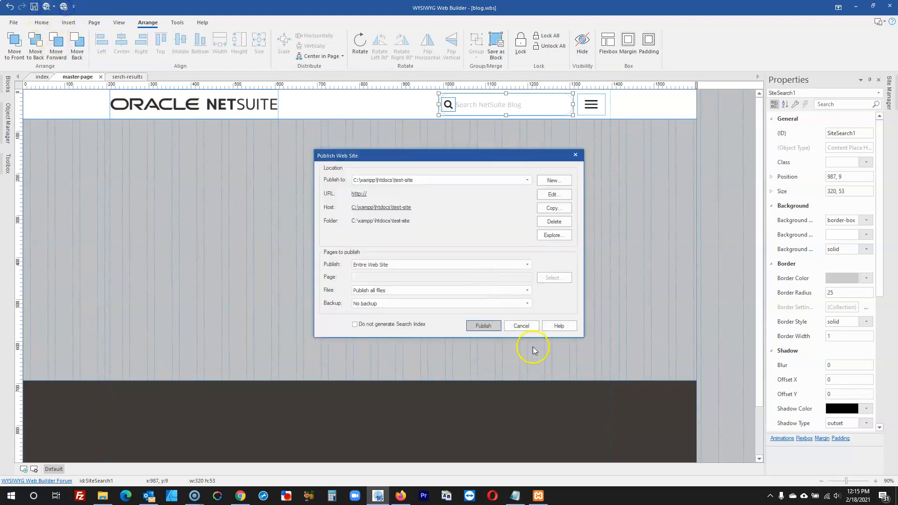
pyautogui.click(490, 325)
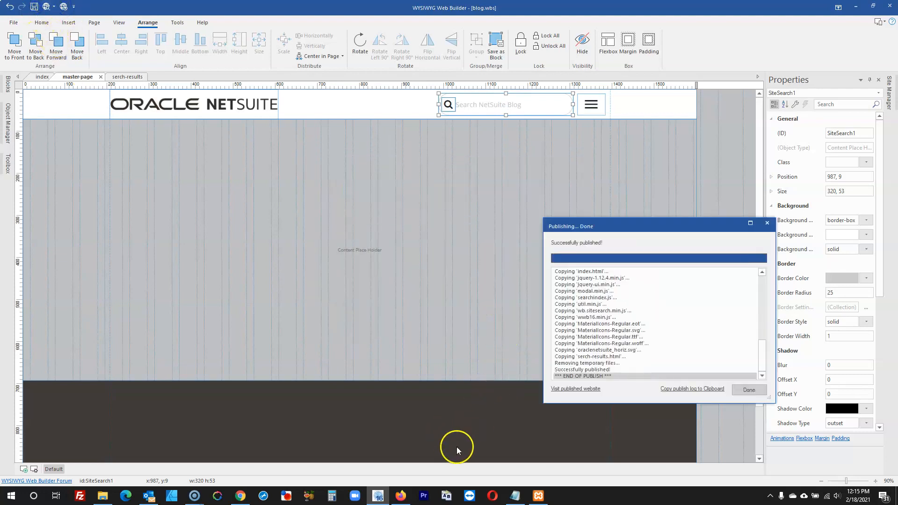
pyautogui.click(400, 493)
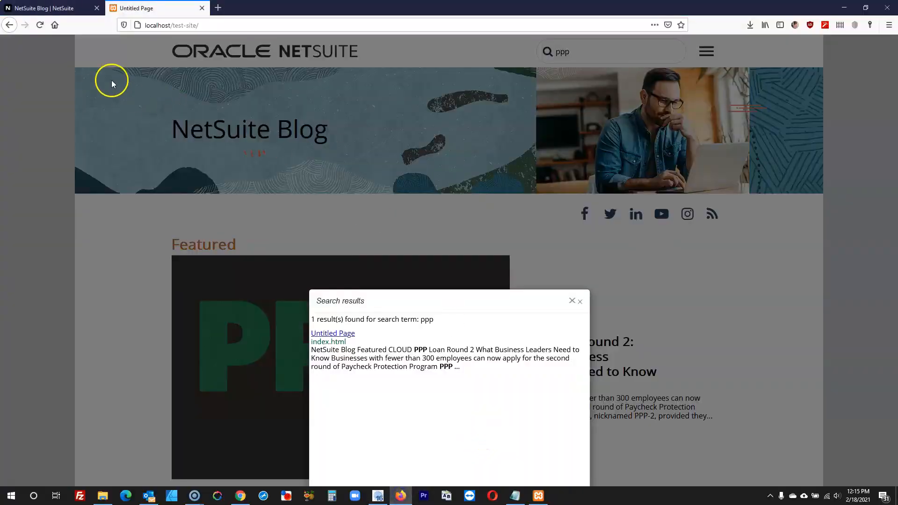
pyautogui.click(40, 26)
pyautogui.click(574, 52)
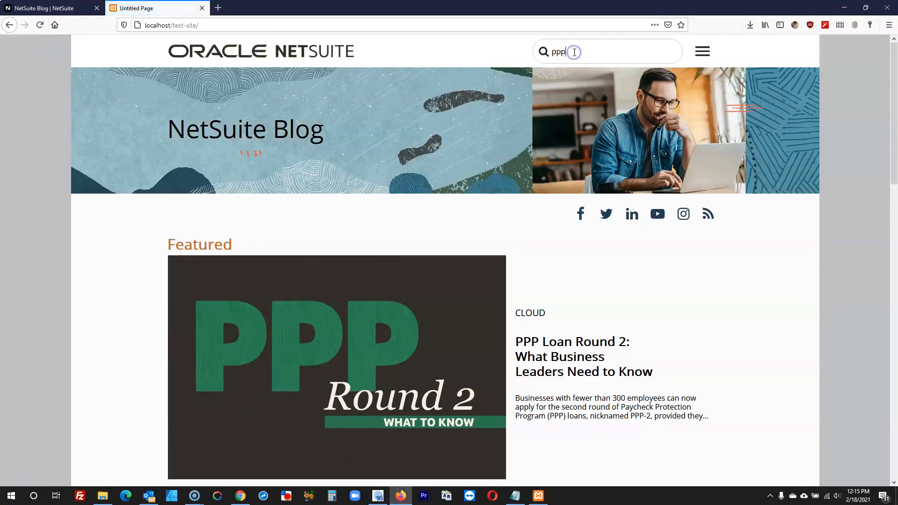
pyautogui.press('Return')
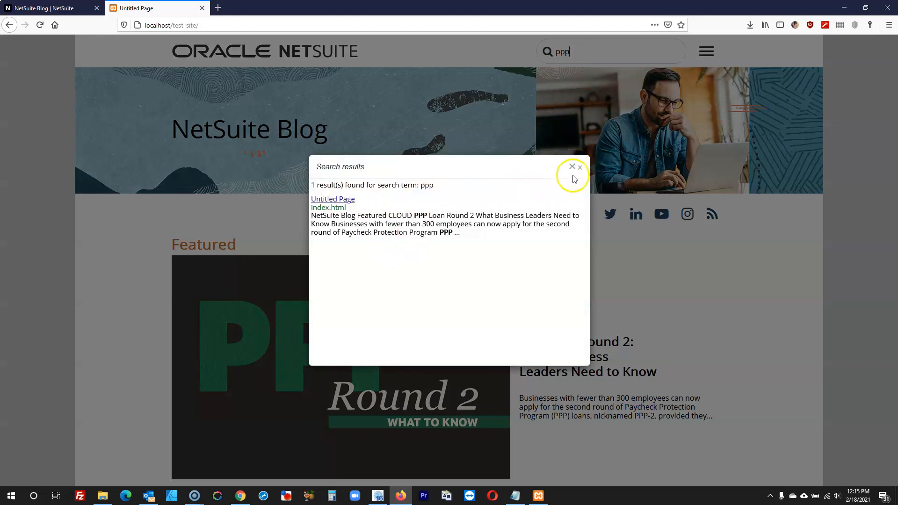
pyautogui.click(571, 169)
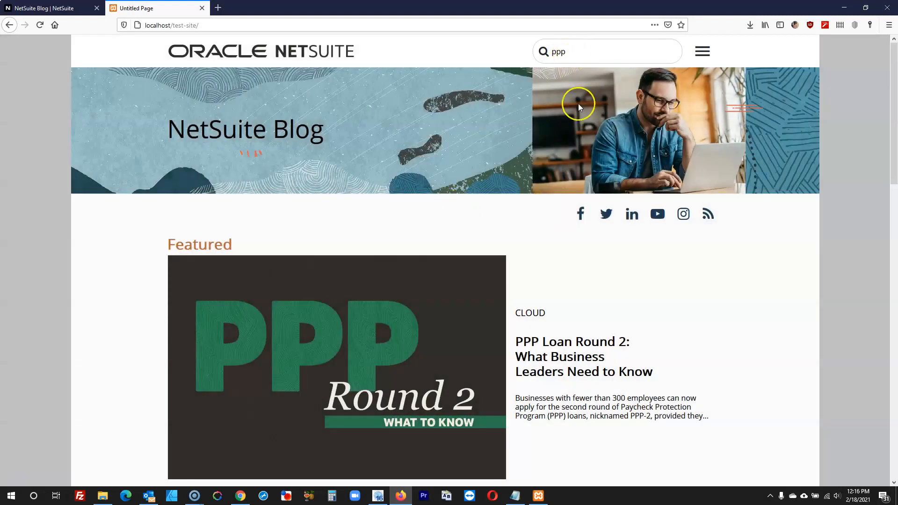
# - Look through the test page's article sections and compare the page with the original NetSuite blog
pyautogui.scroll(-15, 580, 113)
pyautogui.scroll(6, 522, 155)
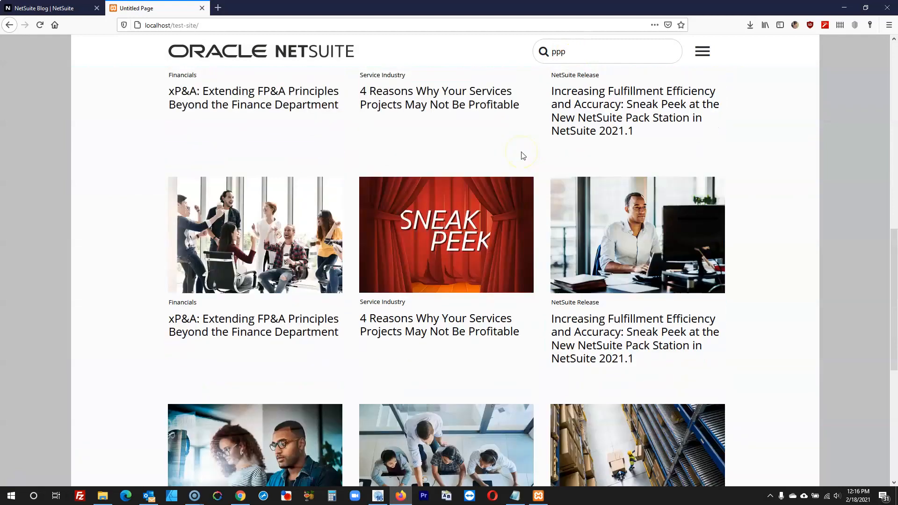
pyautogui.scroll(9, 522, 155)
pyautogui.click(51, 7)
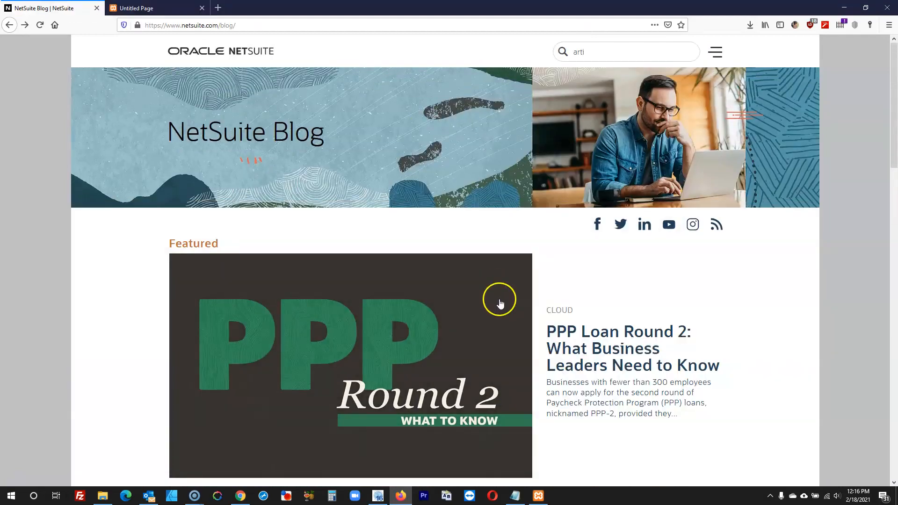
# - Switch to WYSIWYG Web Builder, dismiss the publish report, and set the site search results dialog to jQuery UI layout mode with Modal enabled
pyautogui.click(378, 496)
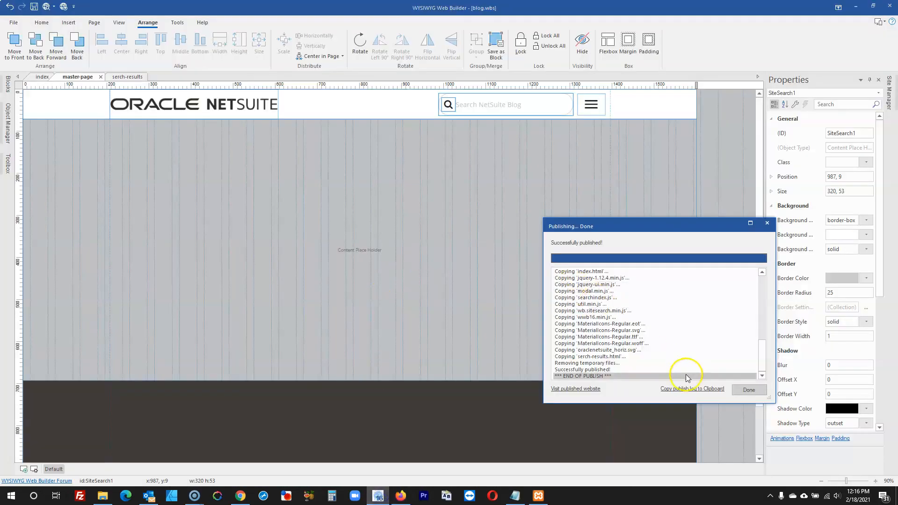
pyautogui.click(735, 393)
pyautogui.doubleClick(540, 104)
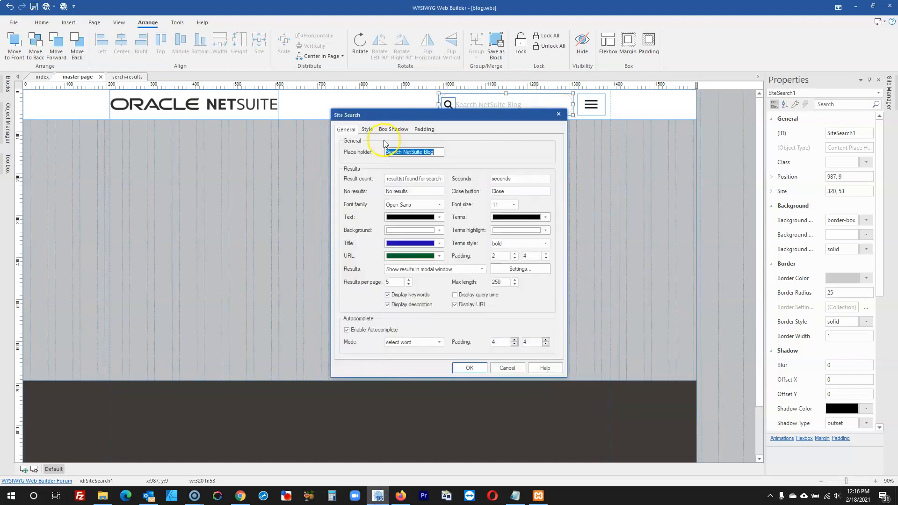
pyautogui.click(518, 269)
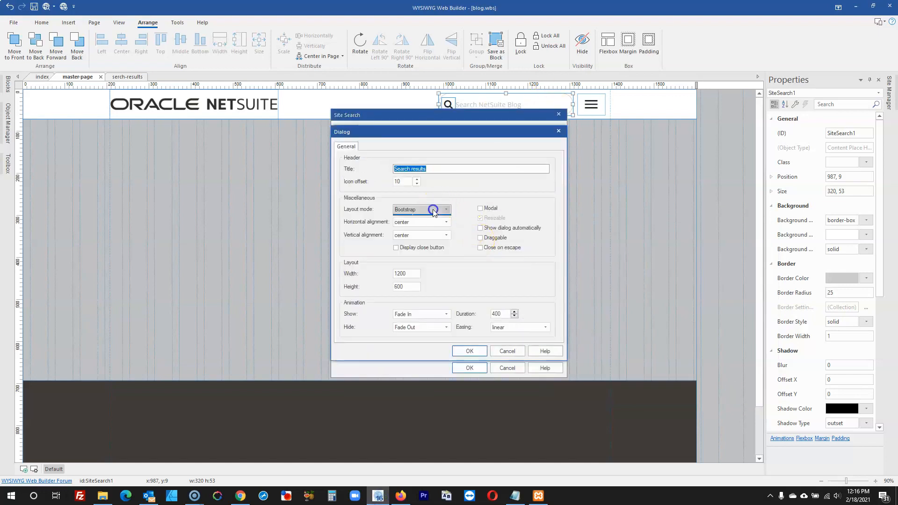
pyautogui.click(423, 209)
pyautogui.click(486, 208)
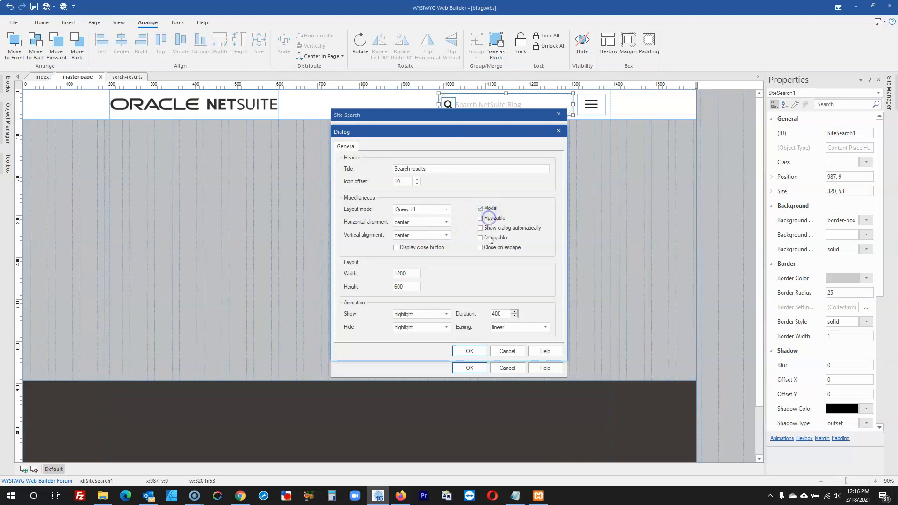
# - Set the results dialog's horizontal alignment to full width and apply the site search settings
pyautogui.click(409, 222)
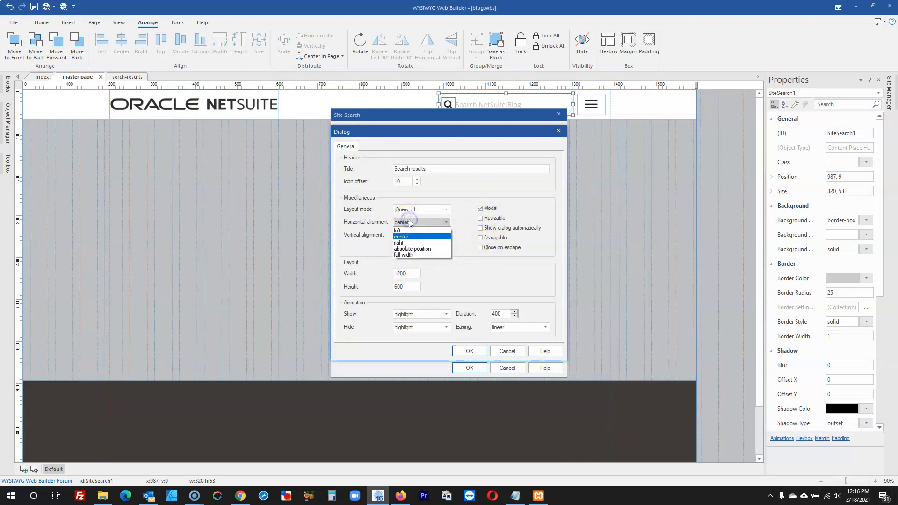
pyautogui.click(406, 254)
pyautogui.click(416, 235)
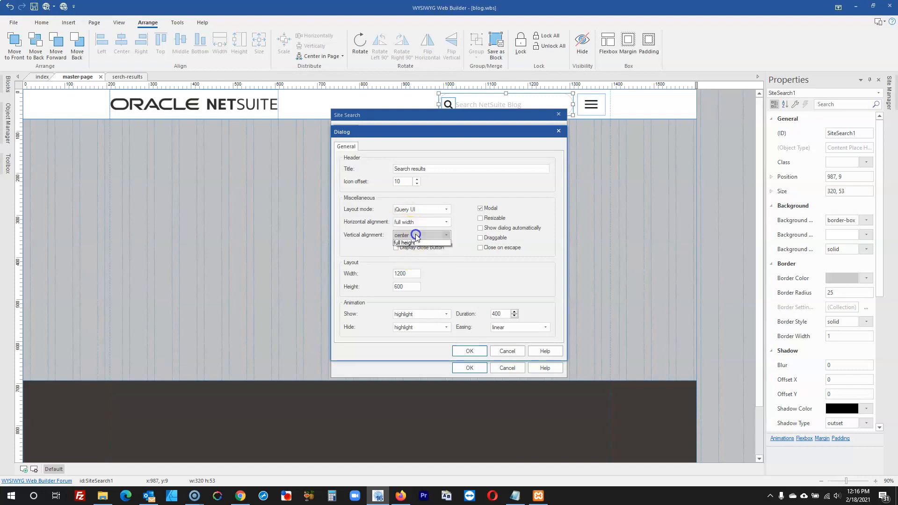
pyautogui.click(471, 266)
pyautogui.click(469, 351)
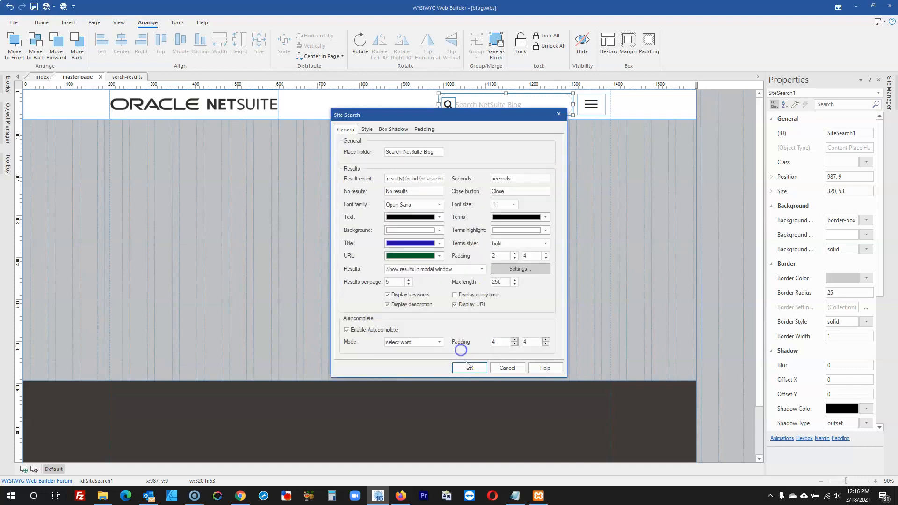
pyautogui.click(469, 367)
# - Publish the entire site to C:\xampp\htdocs\test-site and test the "ppp" search on the local test page in Firefox
pyautogui.click(63, 7)
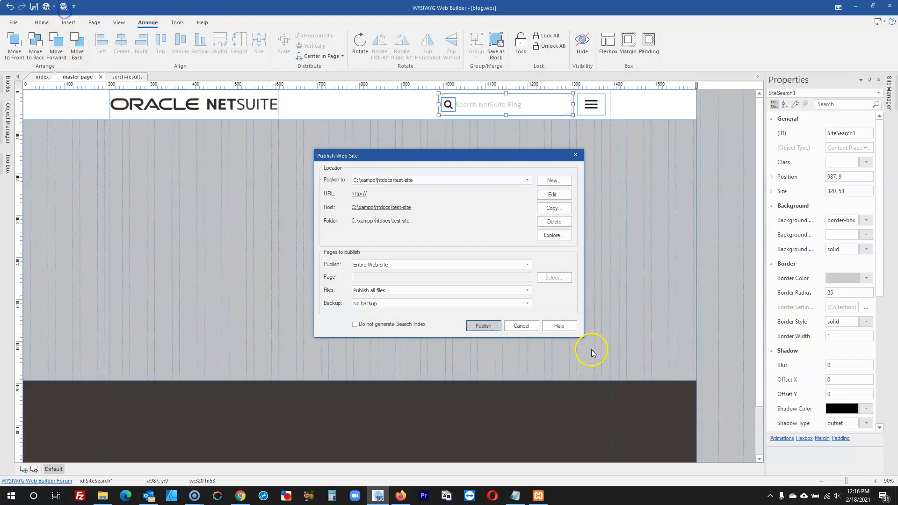
pyautogui.click(478, 326)
pyautogui.click(401, 496)
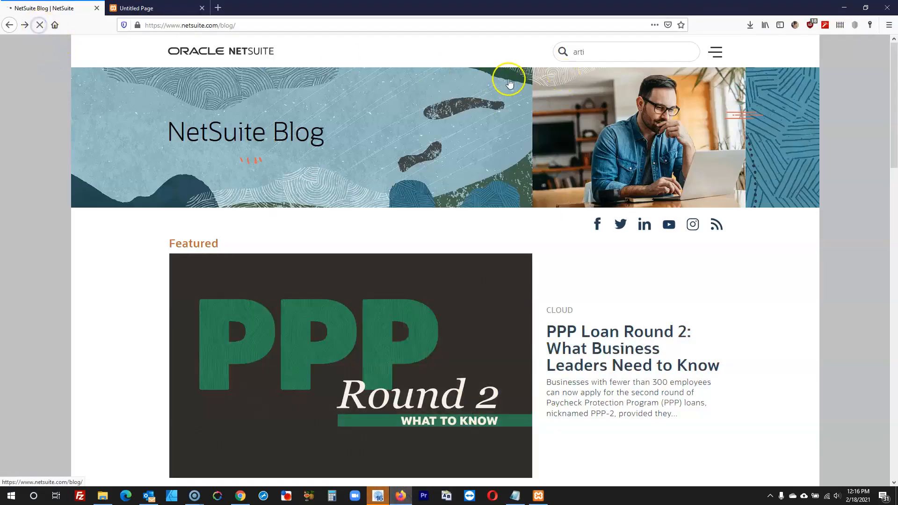
pyautogui.click(124, 10)
pyautogui.click(592, 54)
pyautogui.press('Return')
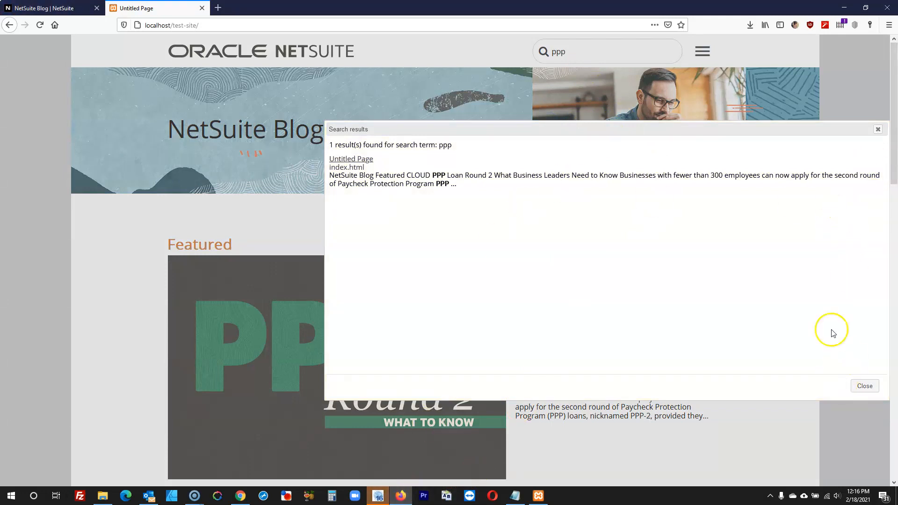
# - Back in WYSIWYG Web Builder, set the results dialog's vertical alignment to full height and width to 1600, and apply the site search settings
pyautogui.click(379, 497)
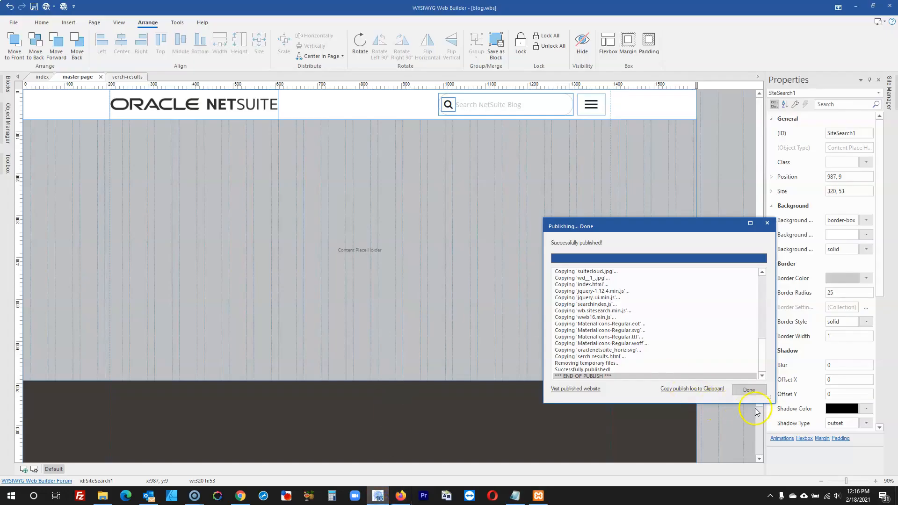
pyautogui.click(750, 391)
pyautogui.doubleClick(554, 114)
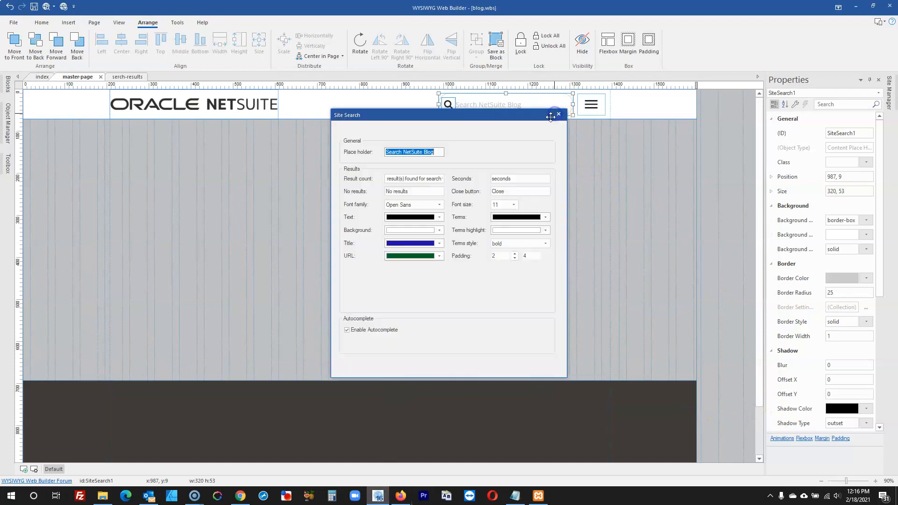
pyautogui.click(501, 269)
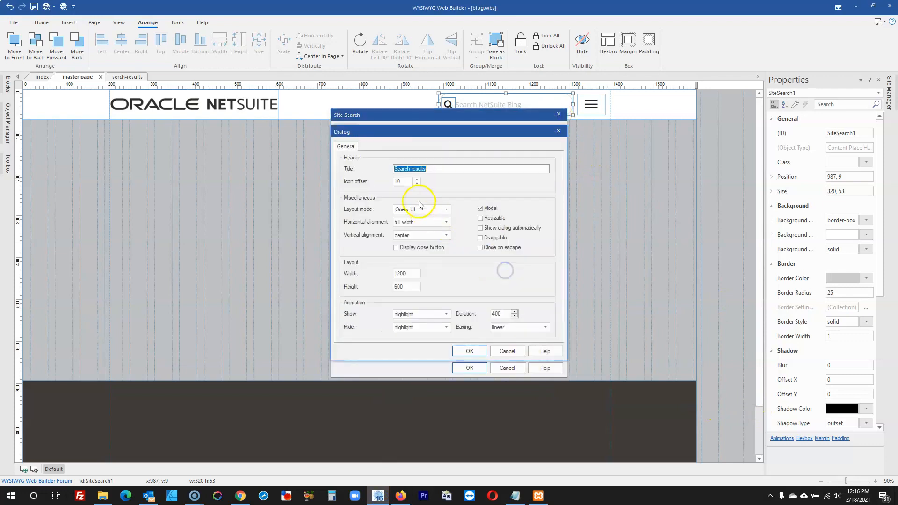
pyautogui.click(420, 235)
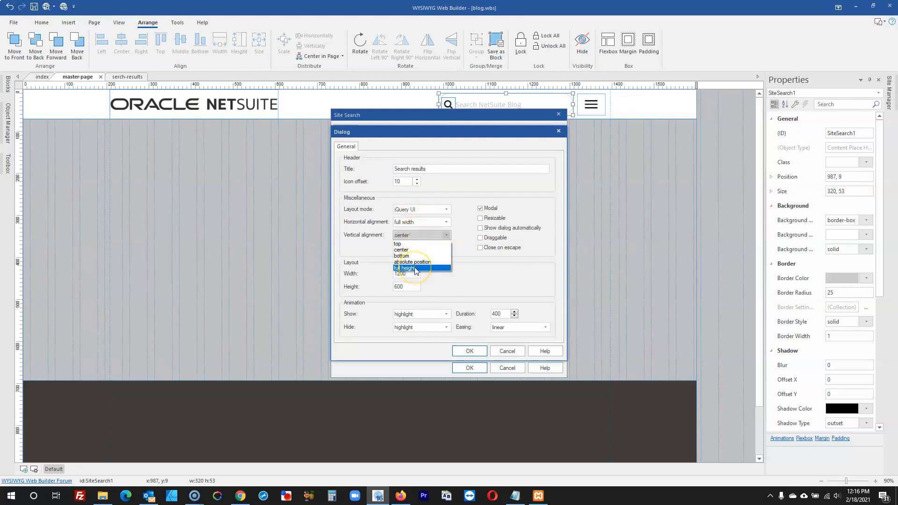
pyautogui.click(414, 269)
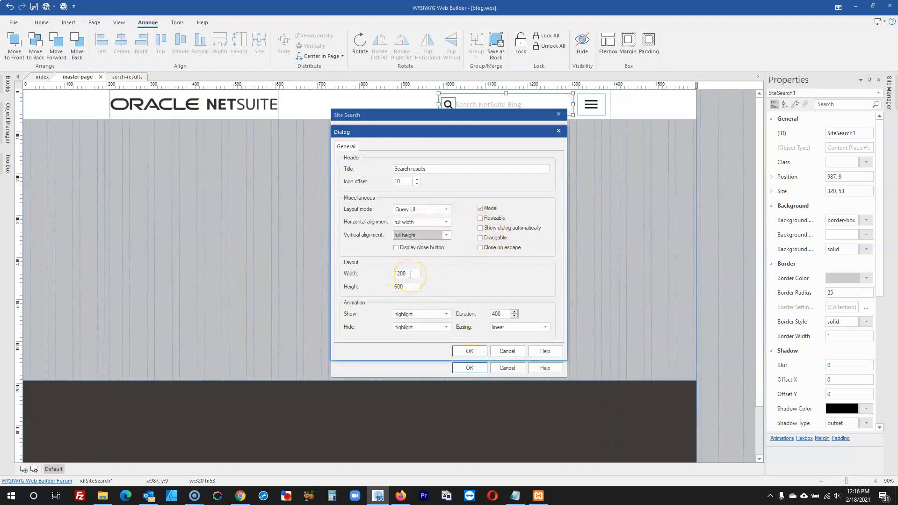
pyautogui.moveTo(410, 275); pyautogui.dragTo(381, 273)
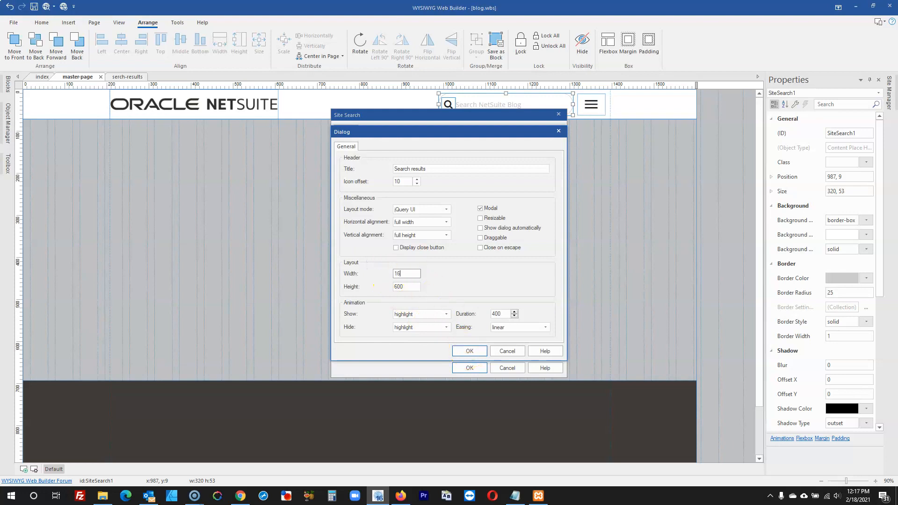
pyautogui.click(469, 351)
pyautogui.click(469, 367)
# - Republish the entire site, close the old results pop-up in Firefox, and repeat the "ppp" search to inspect the results window
pyautogui.click(66, 8)
pyautogui.click(486, 325)
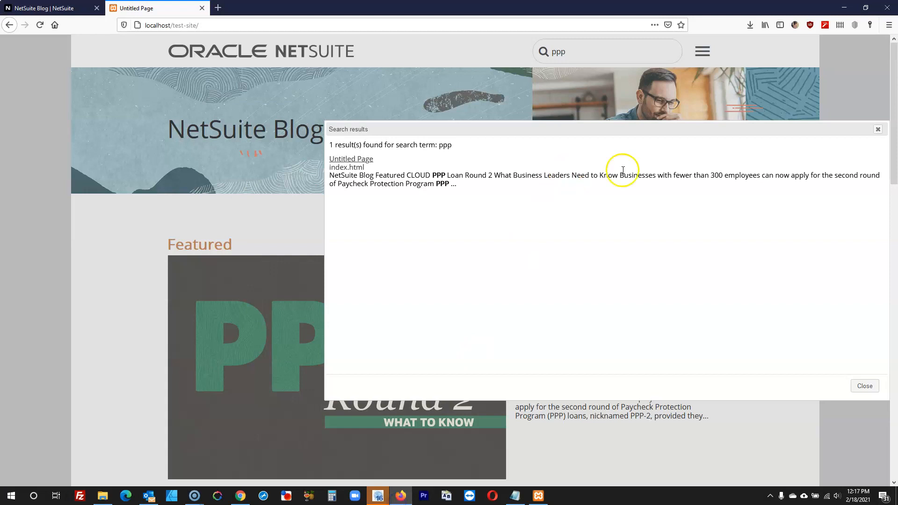
pyautogui.click(878, 129)
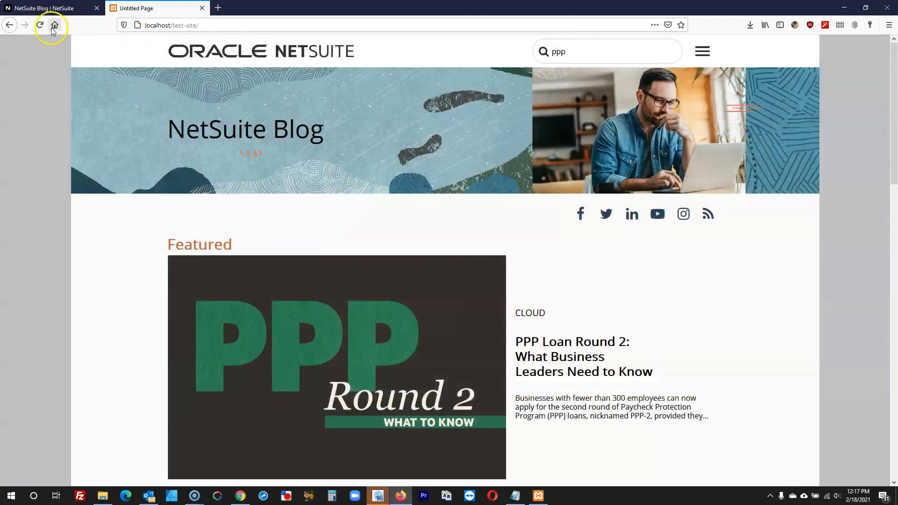
pyautogui.click(606, 57)
pyautogui.press('Return')
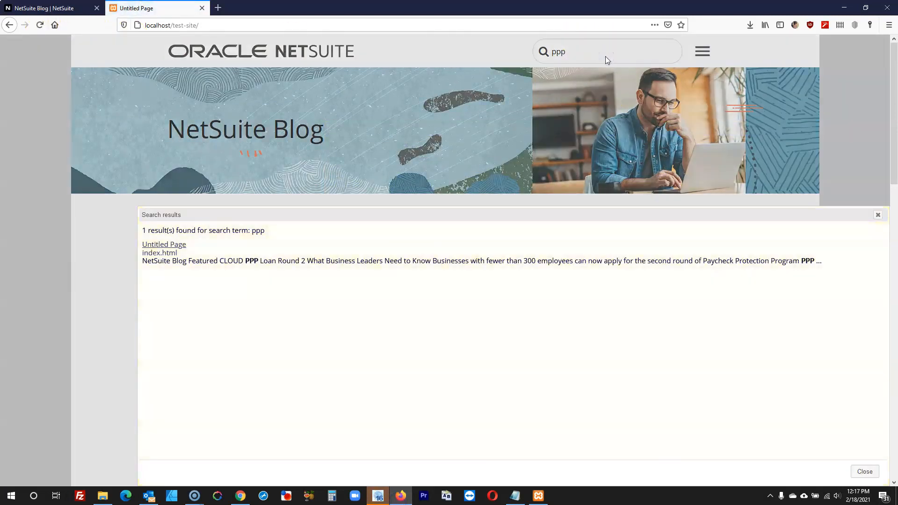
pyautogui.scroll(-4, 481, 261)
pyautogui.scroll(4, 481, 260)
pyautogui.scroll(-6, 481, 264)
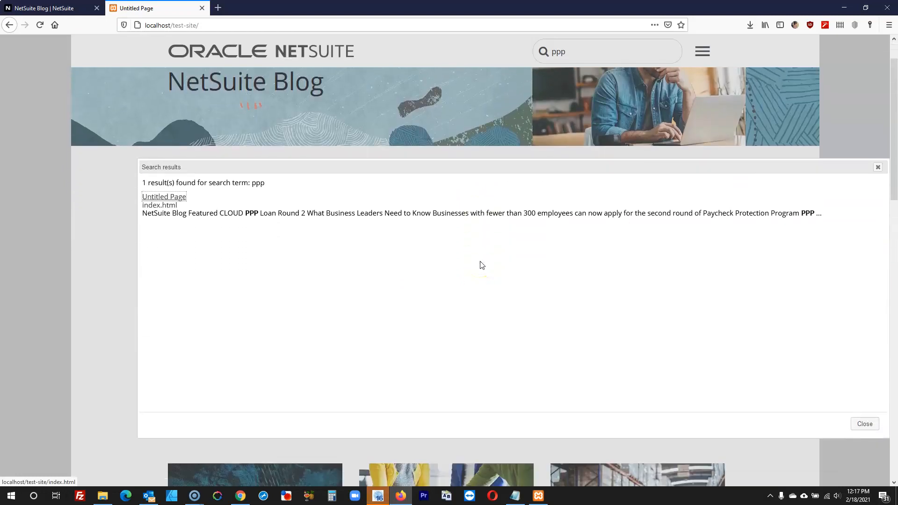
pyautogui.scroll(6, 482, 265)
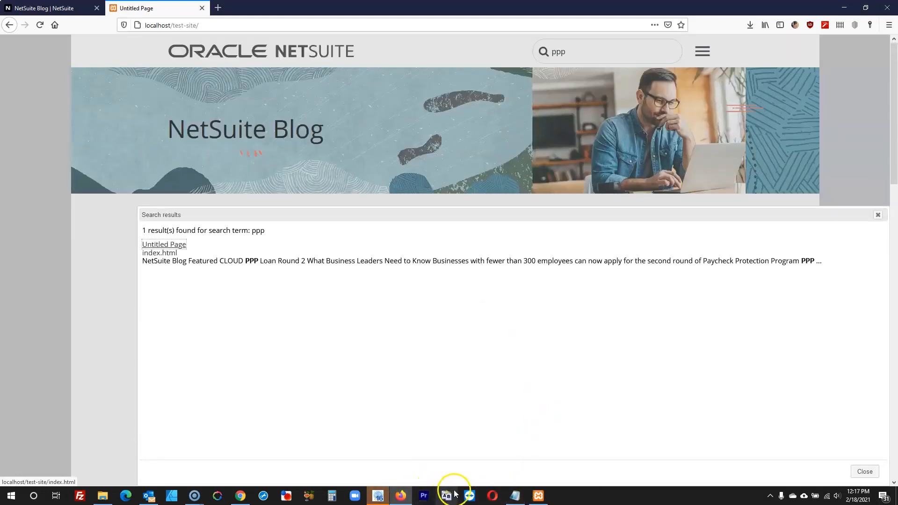
# - Return to WYSIWYG Web Builder, close the publish report, and set the results dialog's layout mode to Bootstrap
pyautogui.click(379, 495)
pyautogui.click(748, 390)
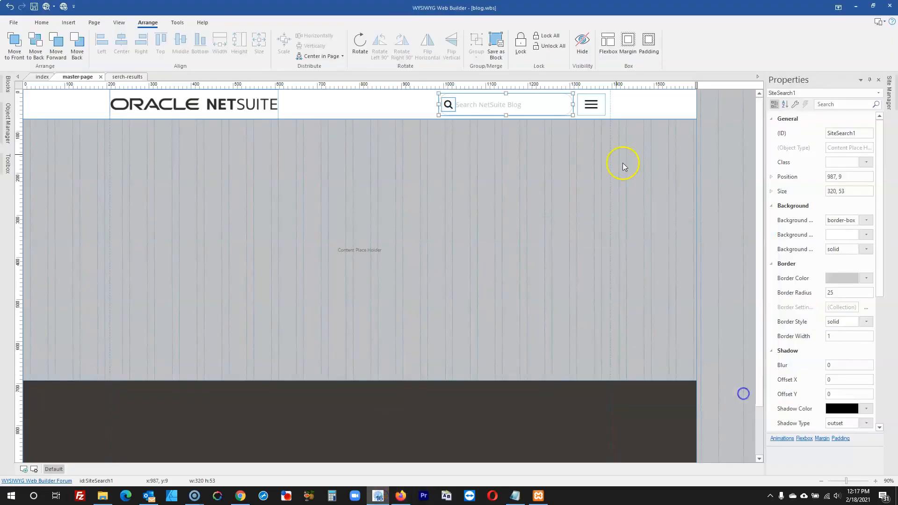
pyautogui.doubleClick(554, 105)
pyautogui.click(506, 271)
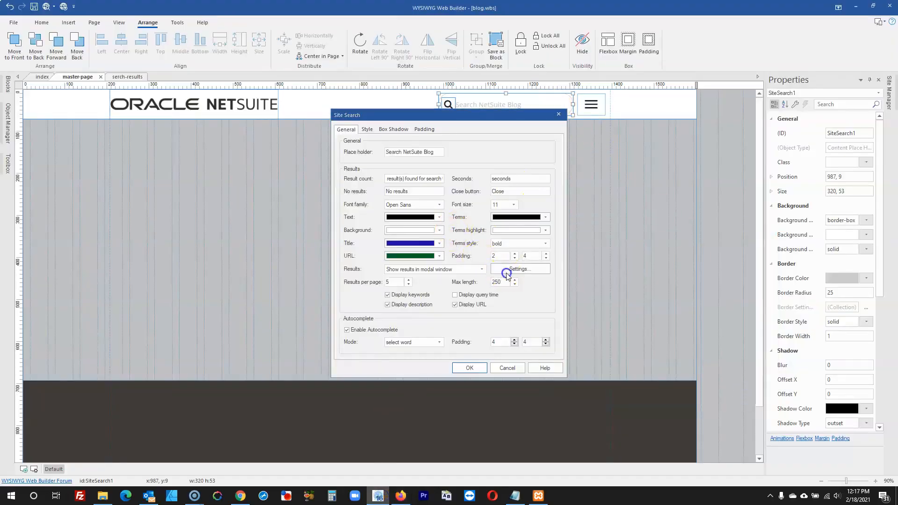
pyautogui.click(430, 222)
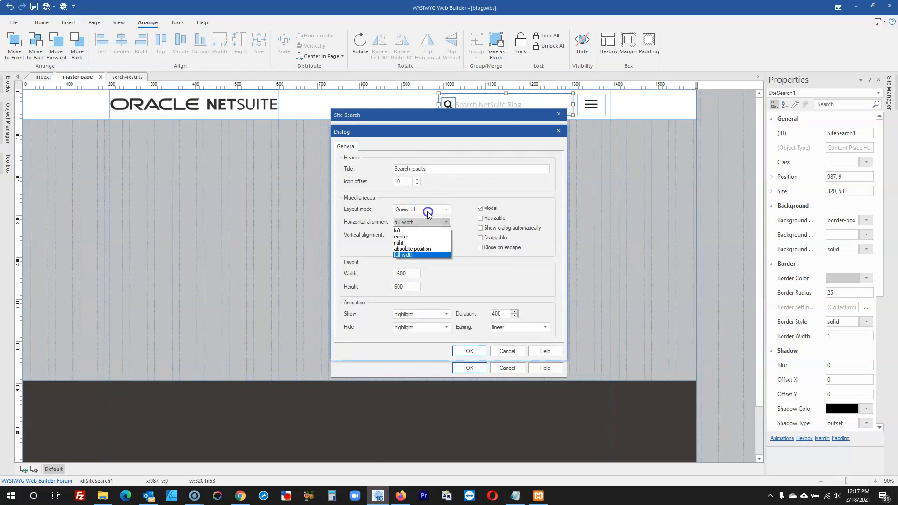
pyautogui.click(427, 209)
# - Set the results dialog's horizontal and vertical alignment to center, apply the site search settings, and deselect the search box
pyautogui.click(427, 221)
pyautogui.click(429, 223)
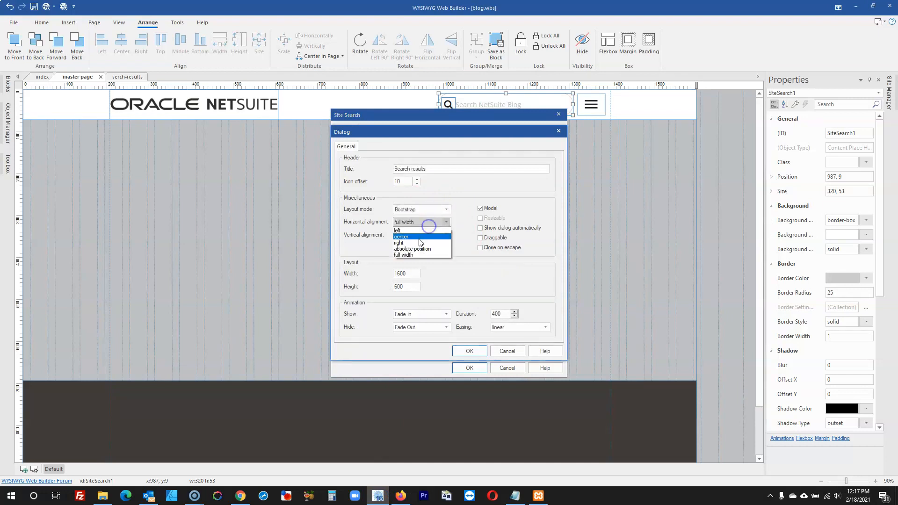
pyautogui.click(427, 229)
pyautogui.click(427, 235)
pyautogui.click(421, 247)
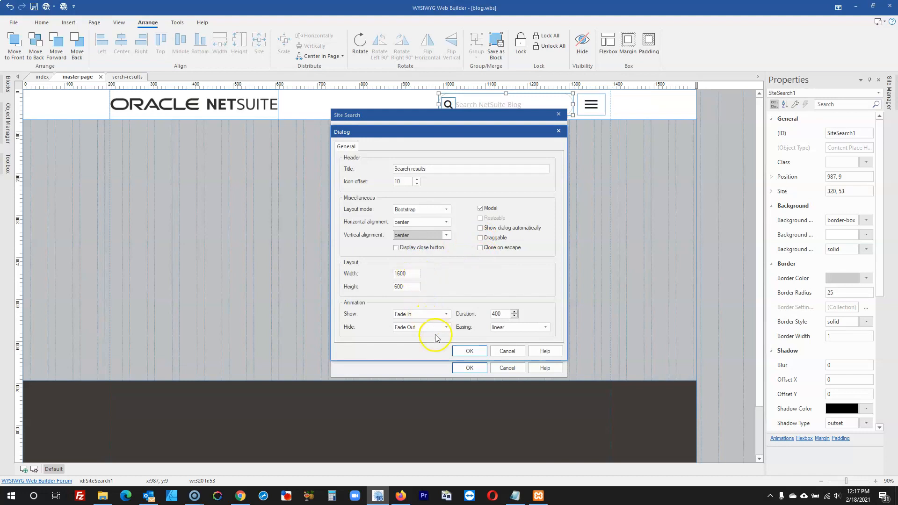
pyautogui.click(469, 351)
pyautogui.click(469, 368)
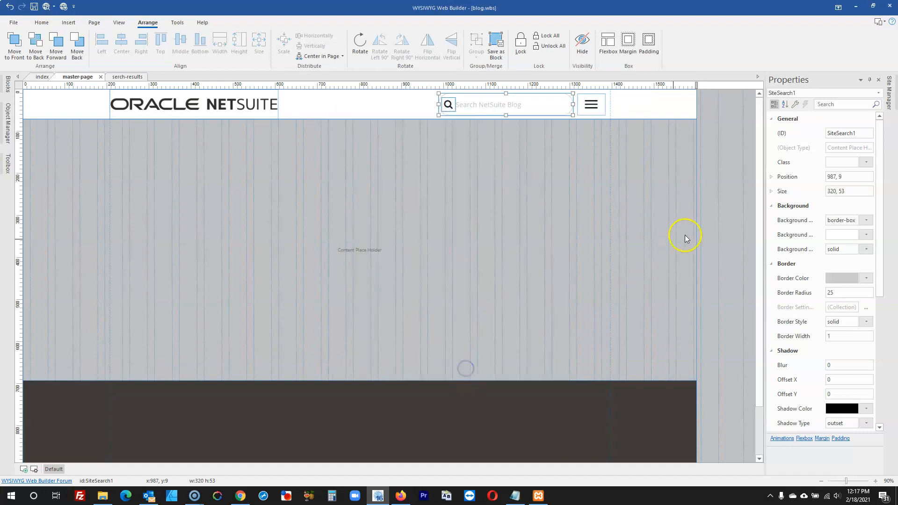
pyautogui.click(728, 216)
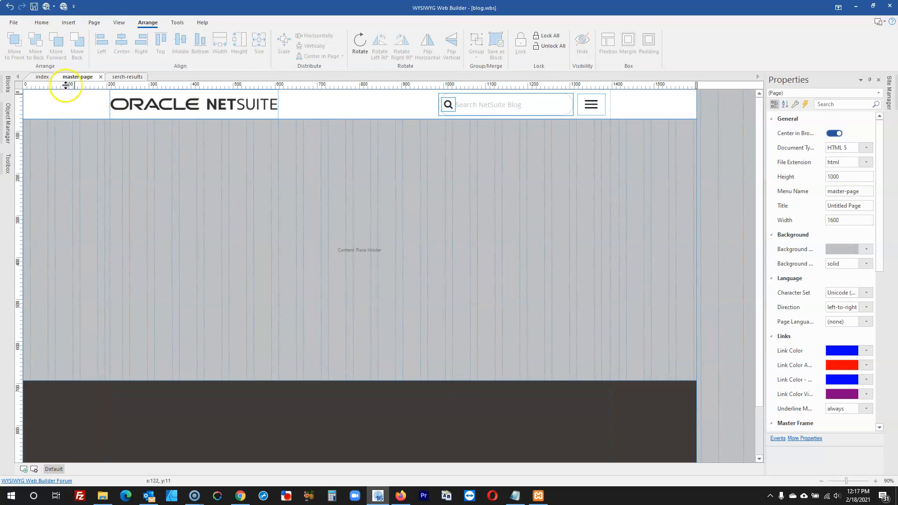
# - Look over the master page's footer area and the index page's article sections
pyautogui.scroll(-2, 211, 313)
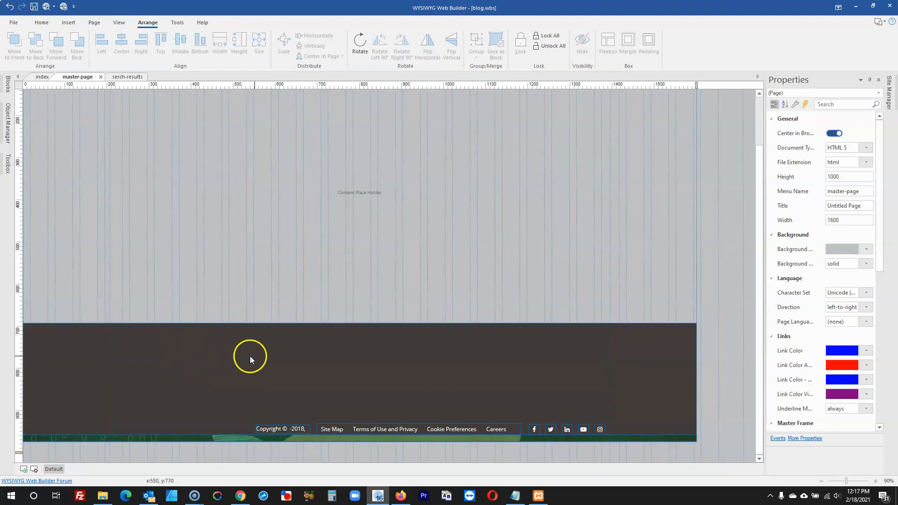
pyautogui.scroll(2, 244, 363)
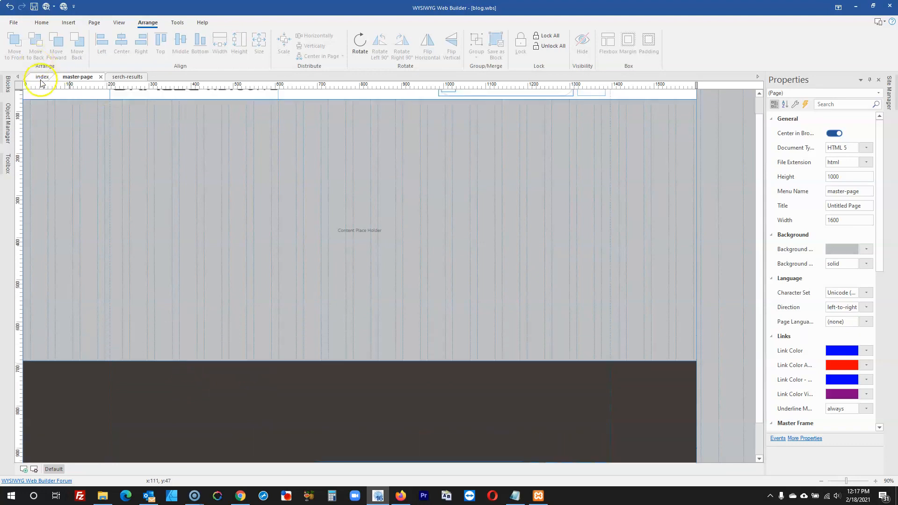
pyautogui.click(41, 80)
pyautogui.scroll(-5, 501, 235)
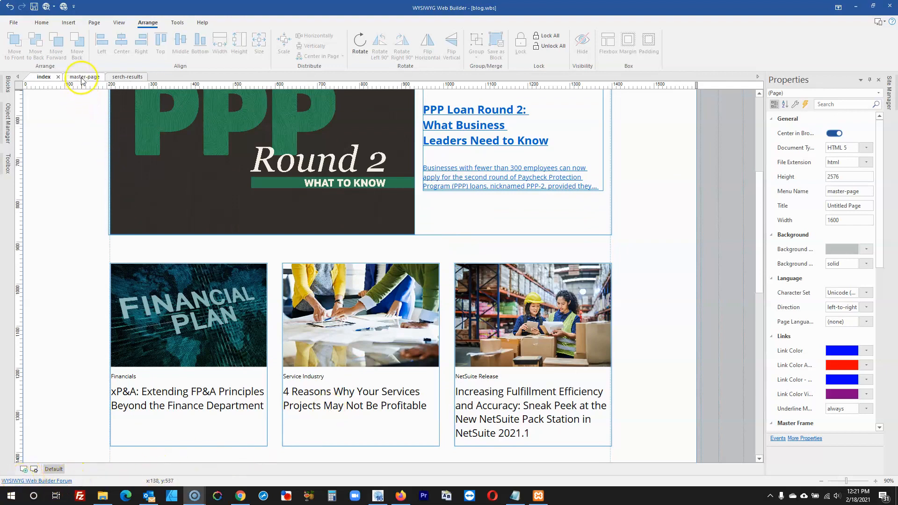
pyautogui.click(78, 76)
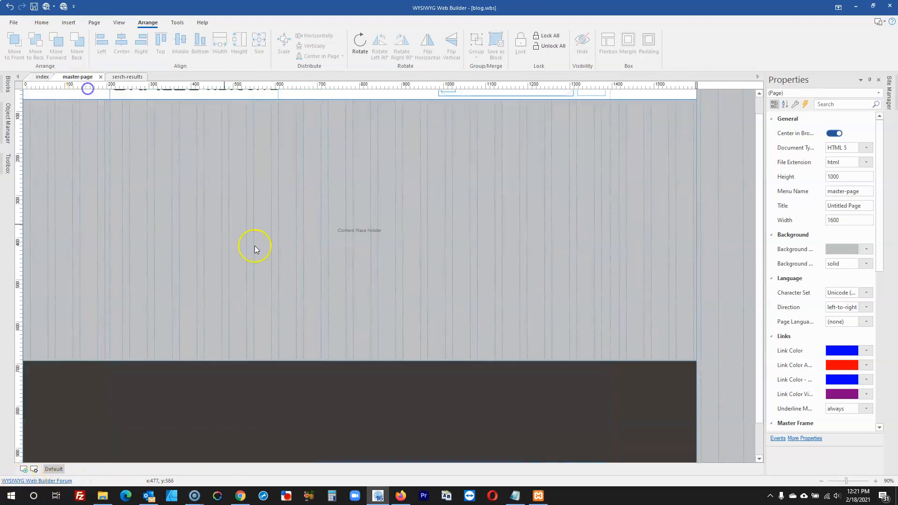
pyautogui.scroll(-2, 255, 249)
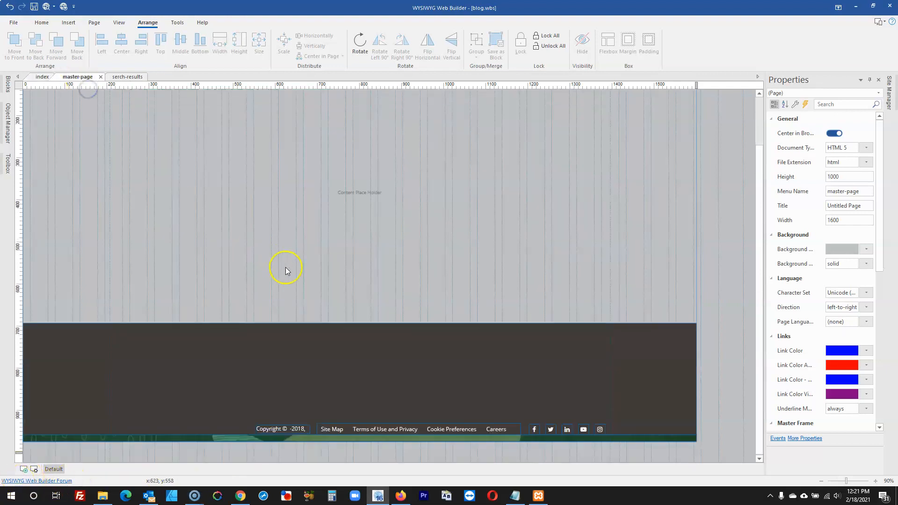
# - Switch to Firefox, close the local test page, and examine the pagination and footer of the original NetSuite blog
pyautogui.click(402, 497)
pyautogui.scroll(-5, 281, 310)
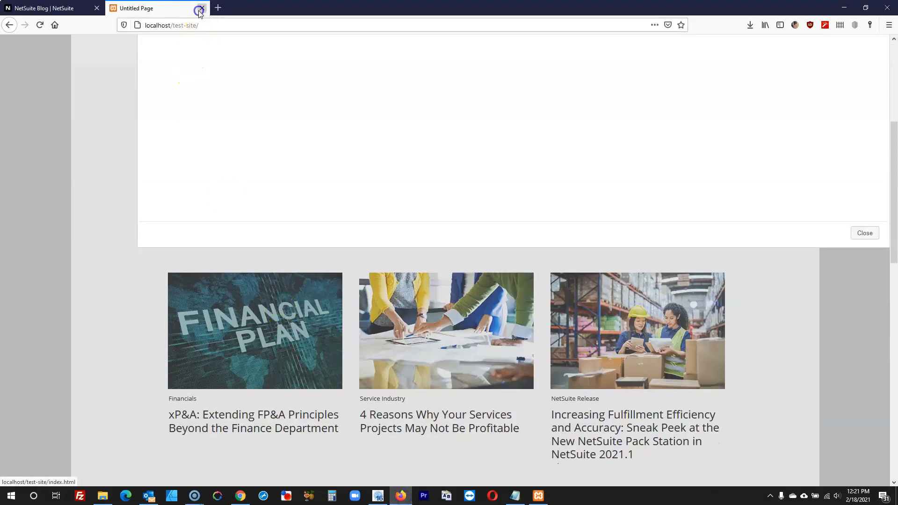
pyautogui.click(55, 11)
pyautogui.scroll(-20, 215, 213)
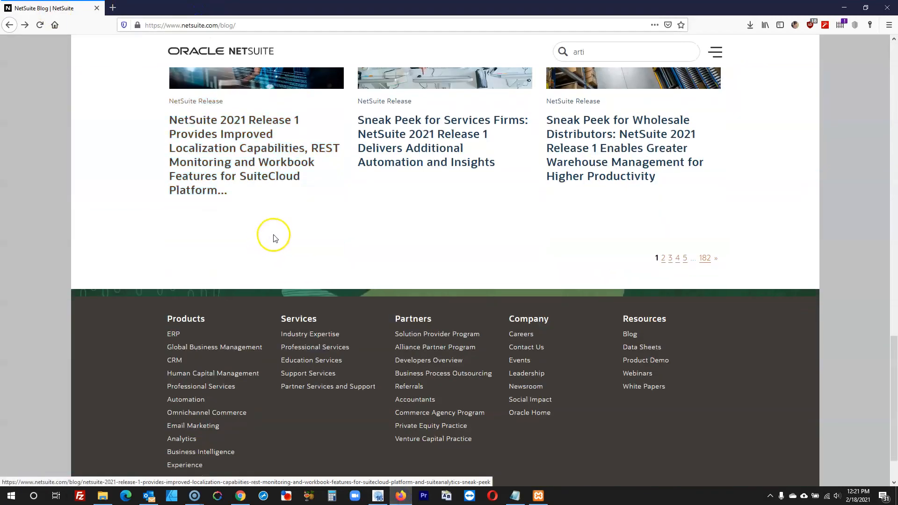
# - Switch back to WYSIWYG Web Builder and examine the events and link settings of the index page's Financials card image
pyautogui.scroll(4, 468, 177)
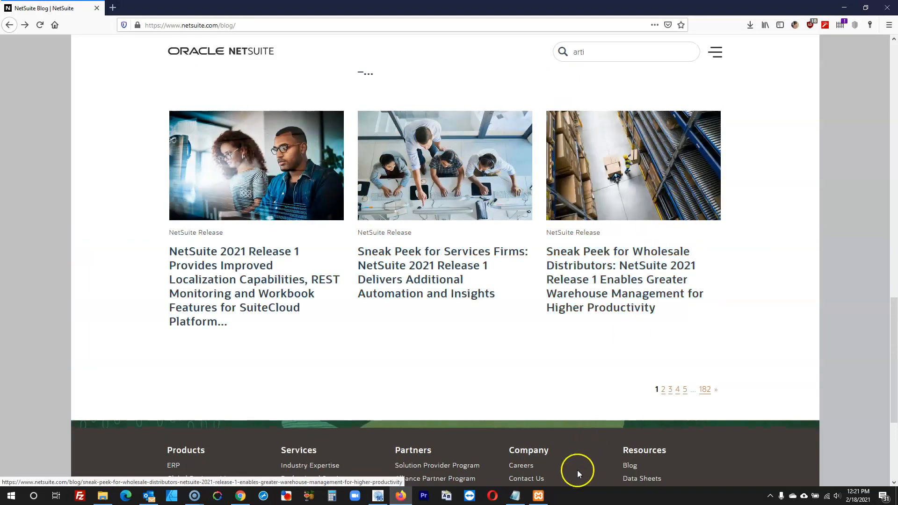
pyautogui.click(378, 495)
pyautogui.scroll(1, 253, 313)
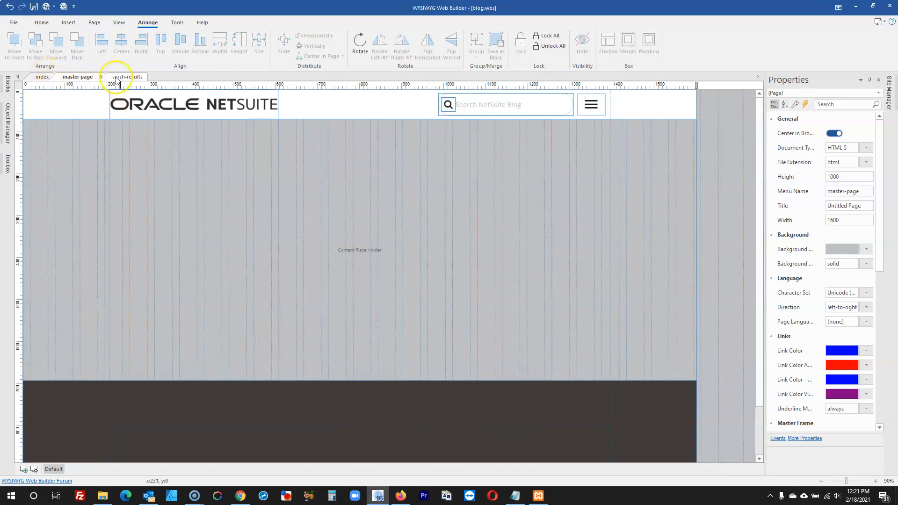
pyautogui.click(42, 77)
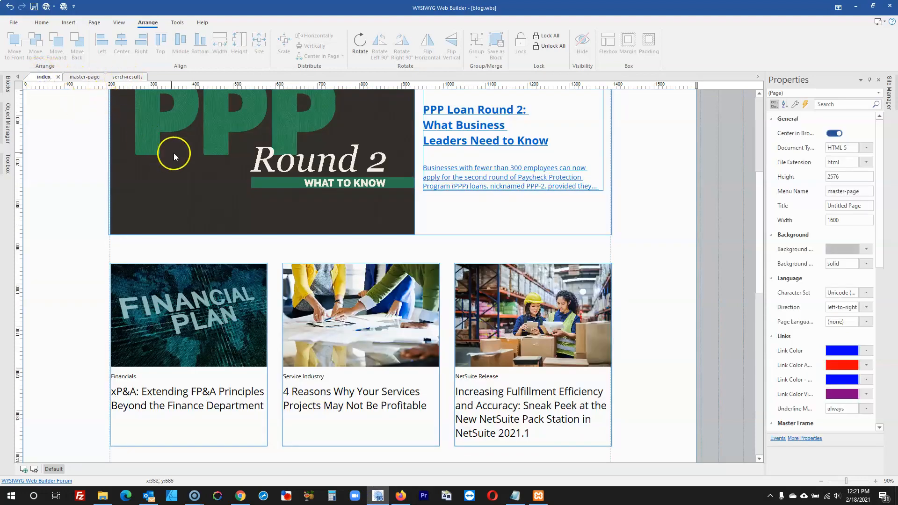
pyautogui.scroll(3, 399, 185)
pyautogui.scroll(-2, 355, 256)
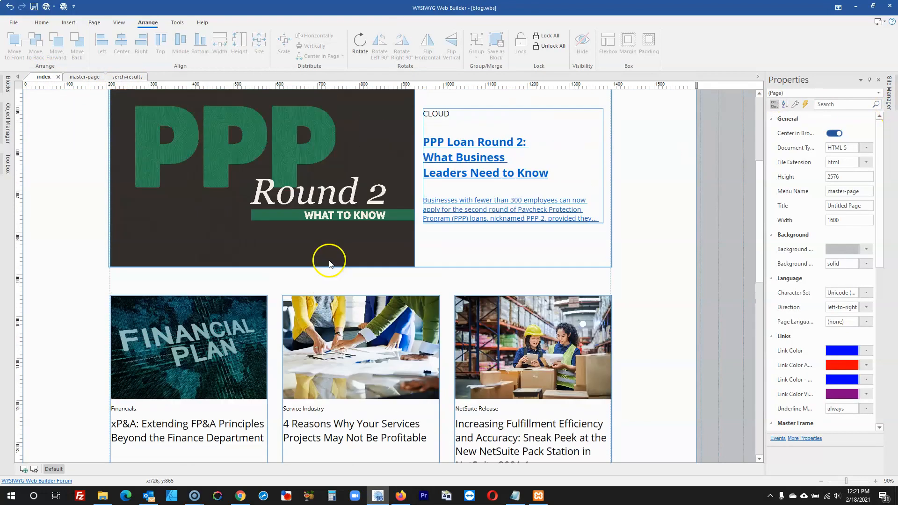
pyautogui.doubleClick(211, 327)
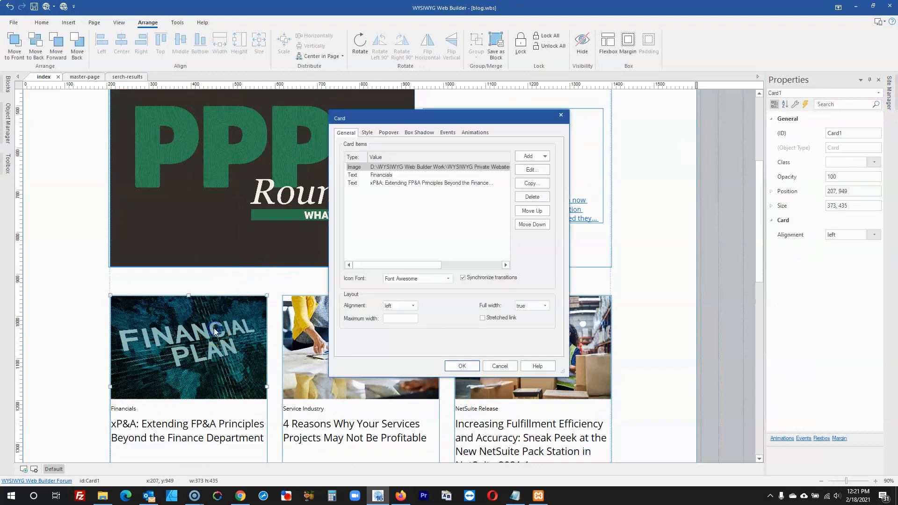
pyautogui.doubleClick(432, 168)
pyautogui.click(435, 150)
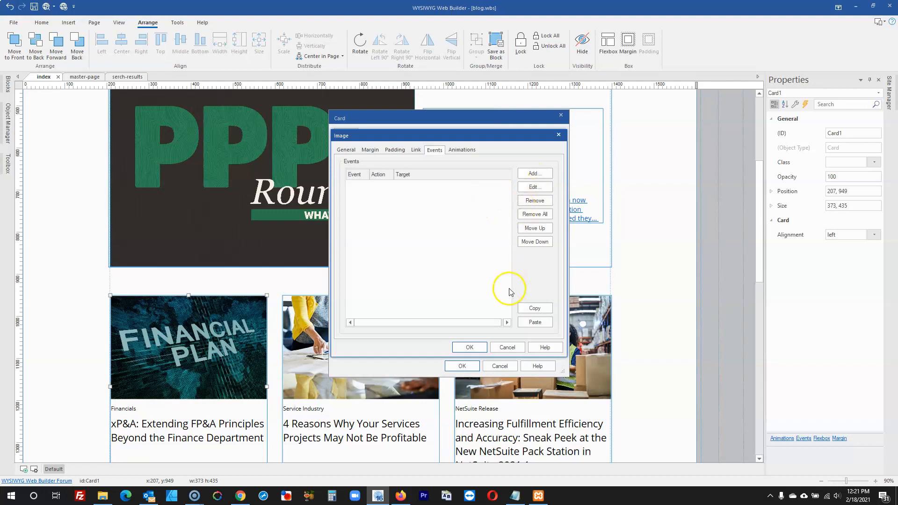
pyautogui.click(417, 150)
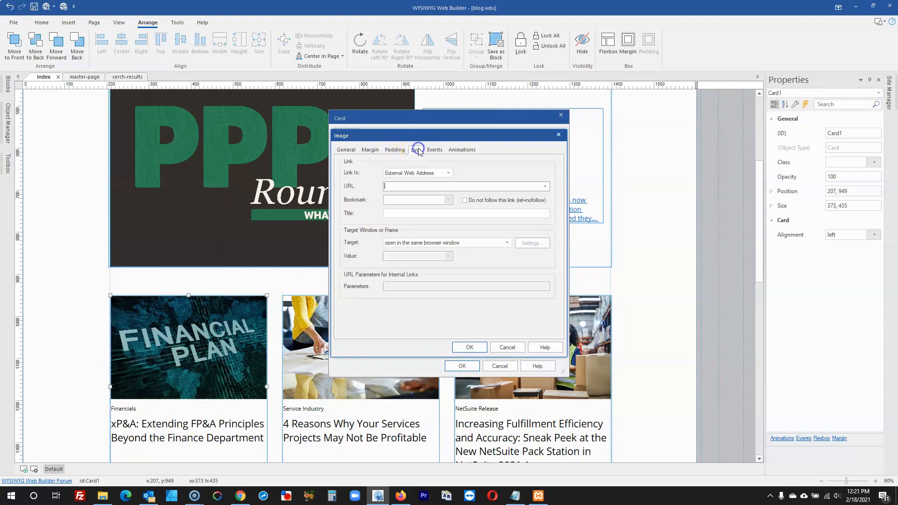
pyautogui.click(497, 345)
pyautogui.click(500, 365)
# - Compare the index page's lower cards and pagination and the master page's footer with the original NetSuite blog's footer in Firefox
pyautogui.scroll(-10, 439, 302)
pyautogui.scroll(-1, 393, 271)
pyautogui.scroll(4, 393, 252)
pyautogui.scroll(-4, 327, 290)
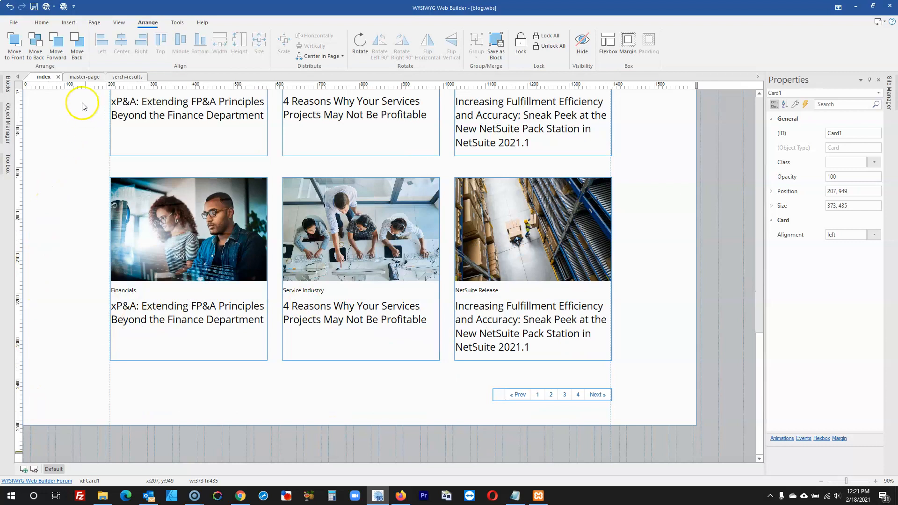
pyautogui.click(82, 77)
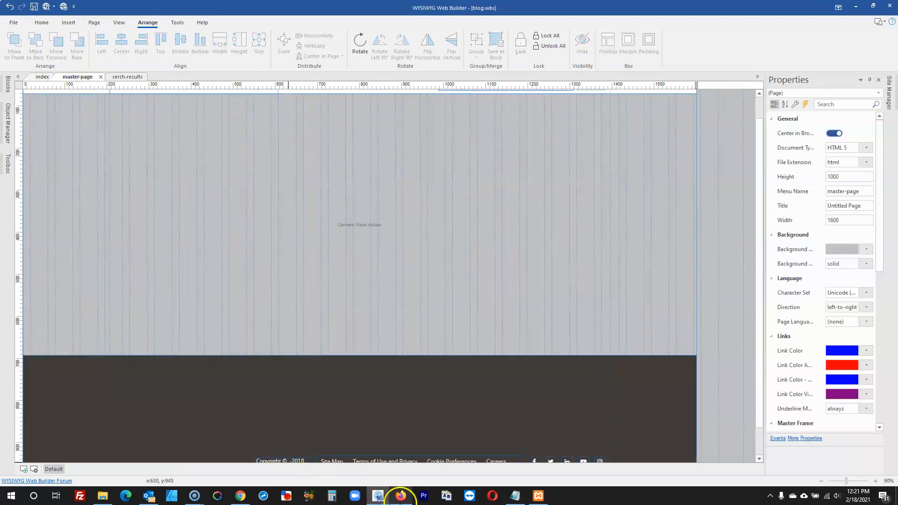
pyautogui.click(401, 495)
pyautogui.scroll(-4, 365, 419)
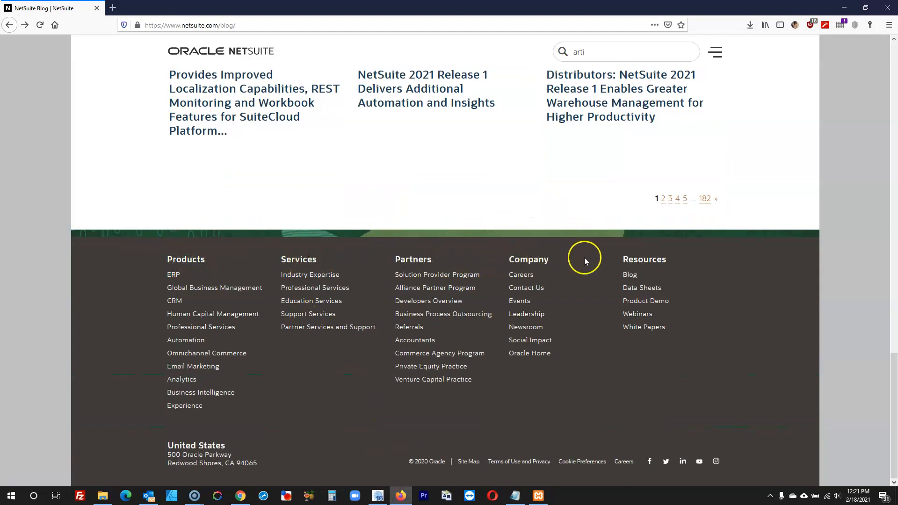
pyautogui.click(849, 10)
pyautogui.scroll(-1, 316, 243)
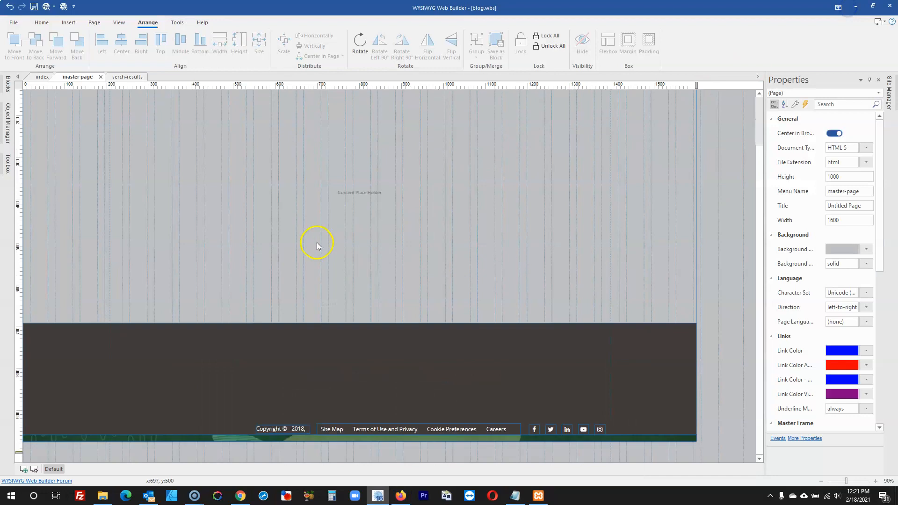
# - Move the green patterned strip to the footer's upper edge and fit the dark footer layer directly beneath it at 1600 by 332
pyautogui.click(307, 337)
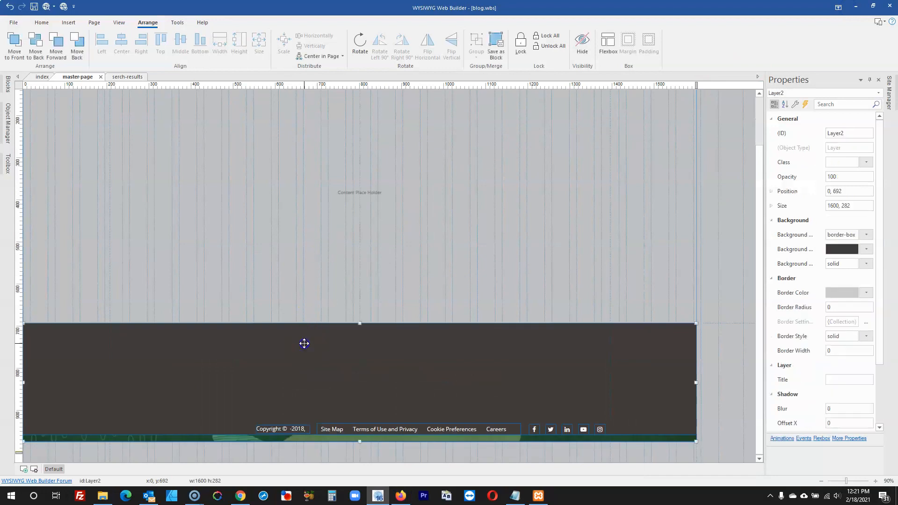
pyautogui.click(166, 438)
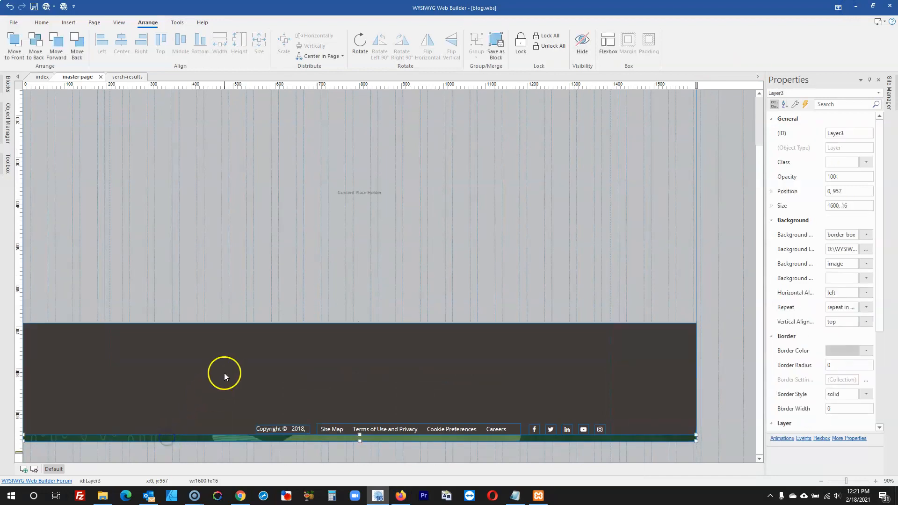
pyautogui.moveTo(253, 360); pyautogui.dragTo(254, 369)
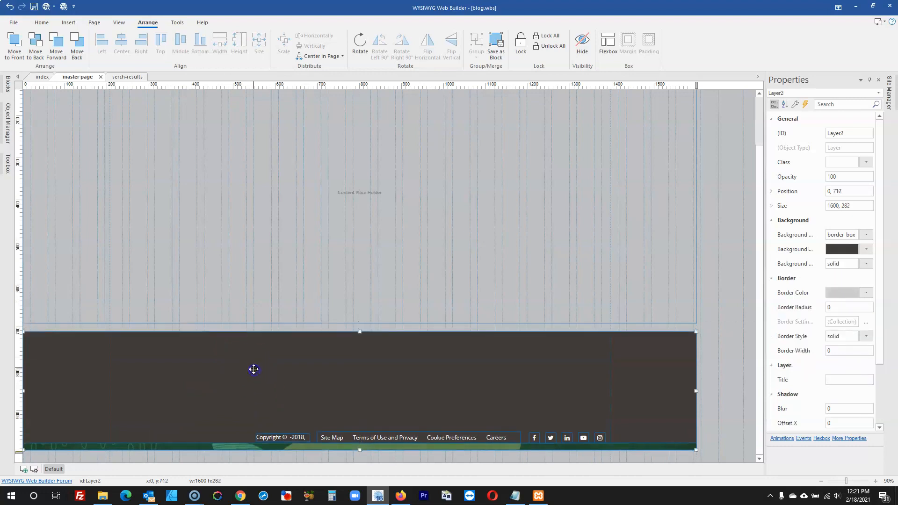
pyautogui.moveTo(451, 446); pyautogui.dragTo(457, 329)
pyautogui.moveTo(444, 361); pyautogui.dragTo(445, 367)
pyautogui.moveTo(433, 330); pyautogui.dragTo(388, 386)
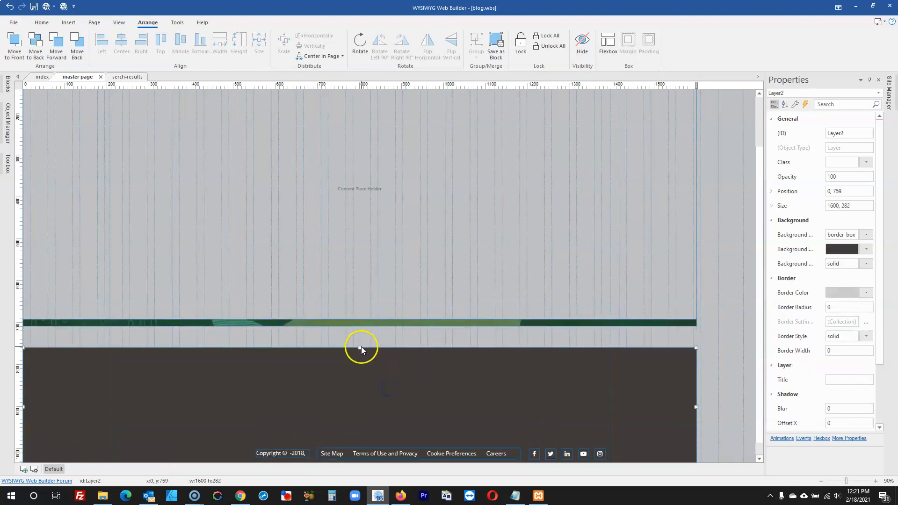
pyautogui.moveTo(360, 348); pyautogui.dragTo(363, 327)
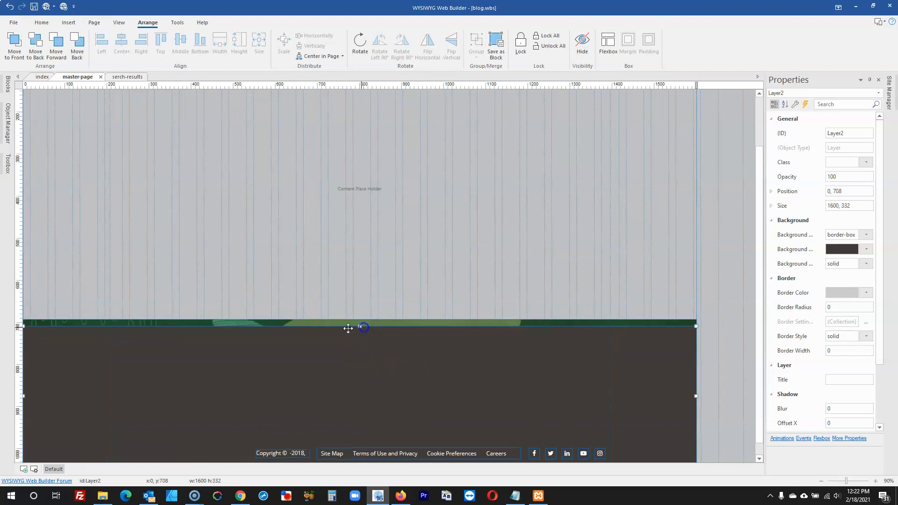
# - Draw a text box about 220 wide in the upper part of the dark footer layer
pyautogui.click(7, 164)
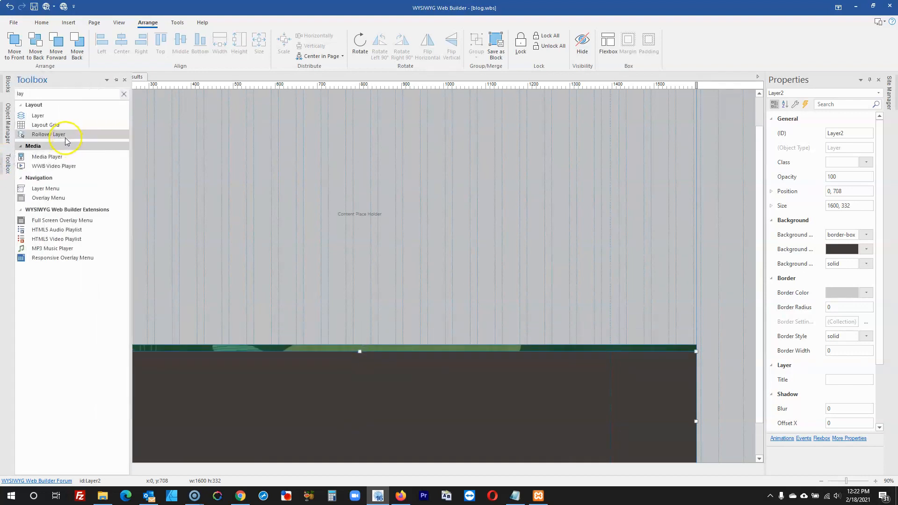
pyautogui.click(124, 94)
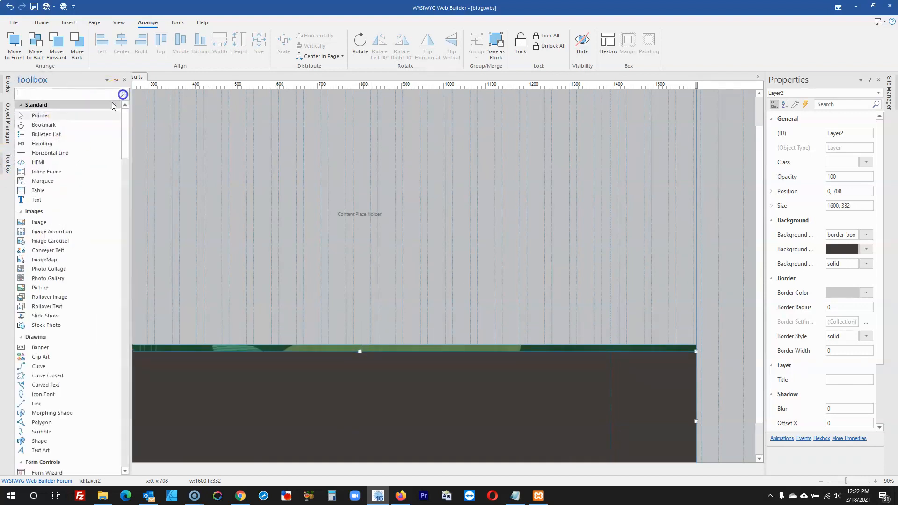
pyautogui.click(36, 200)
pyautogui.moveTo(172, 367); pyautogui.dragTo(264, 385)
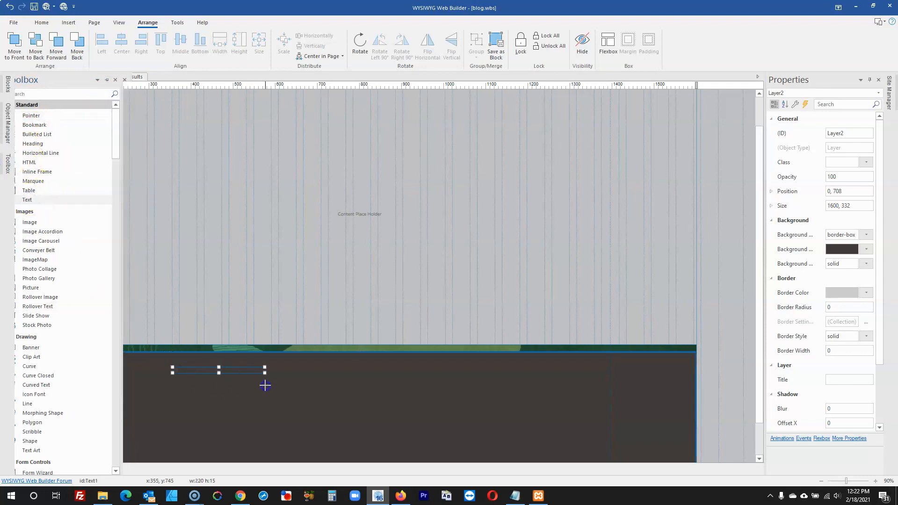
# - Copy the "Products" heading from the original blog's footer in Firefox and paste it into the new footer text box
pyautogui.click(401, 496)
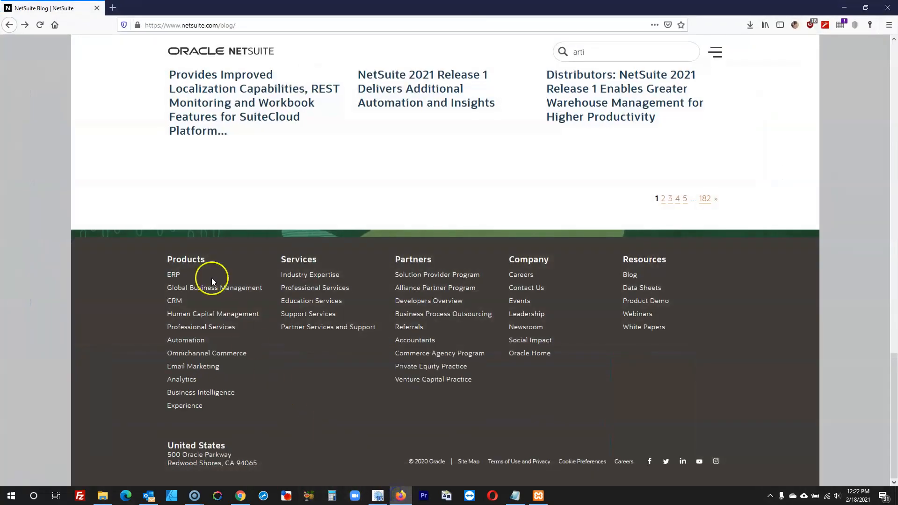
pyautogui.click(211, 259)
pyautogui.moveTo(178, 258); pyautogui.dragTo(173, 262)
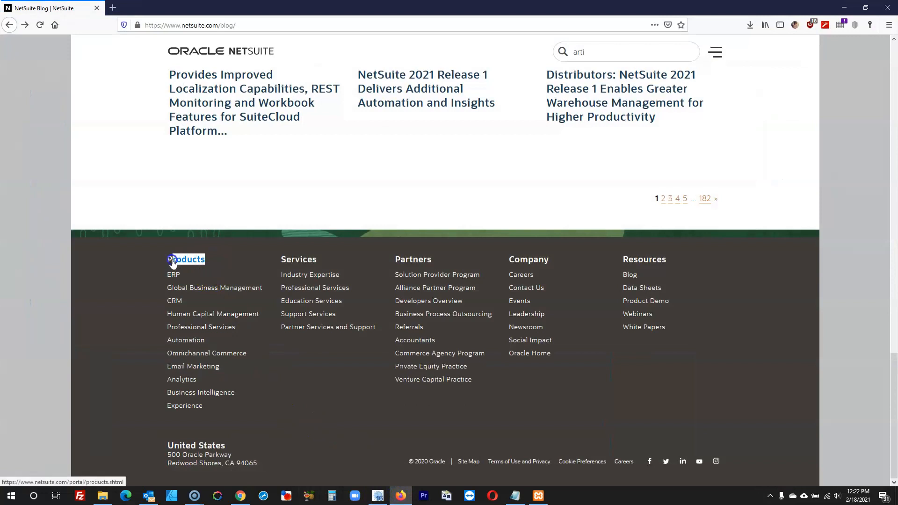
pyautogui.click(836, 6)
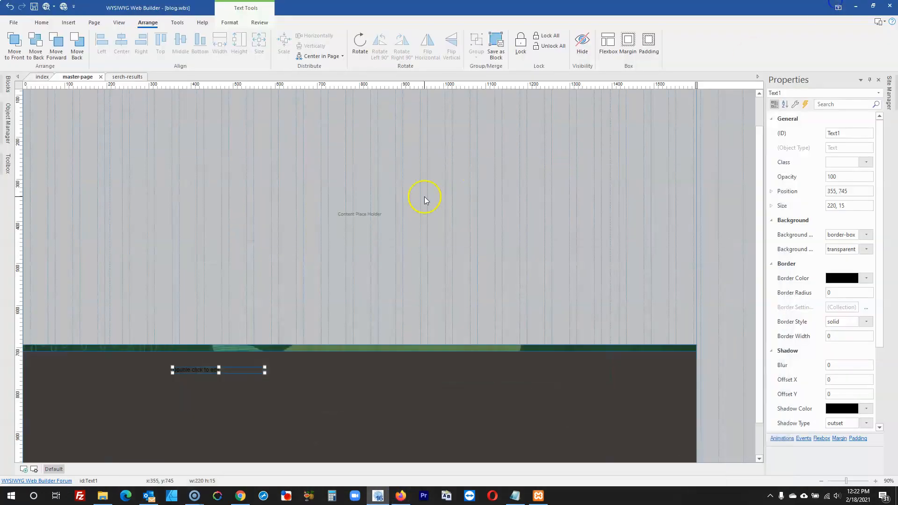
pyautogui.doubleClick(247, 372)
pyautogui.click(278, 384)
# - Set the footer's Products heading to font size 14 and white
pyautogui.doubleClick(243, 370)
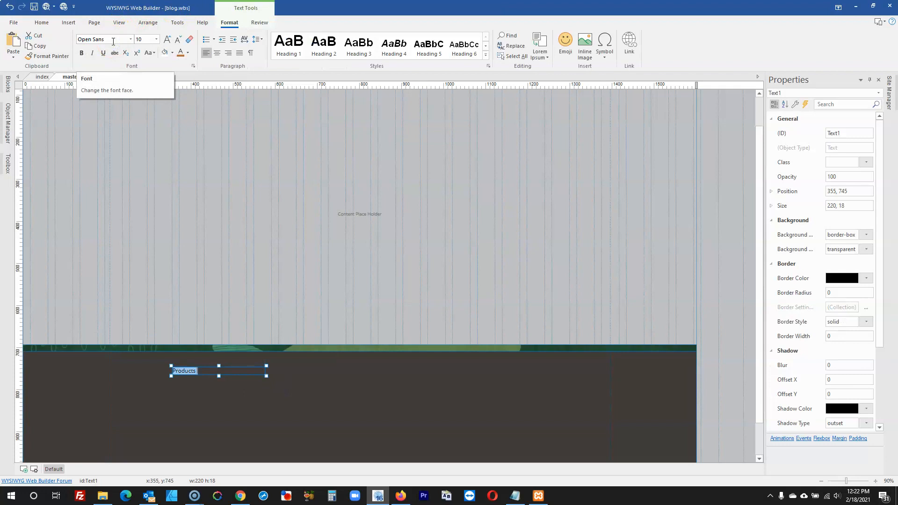
pyautogui.click(144, 39)
pyautogui.write('14')
pyautogui.press('Return')
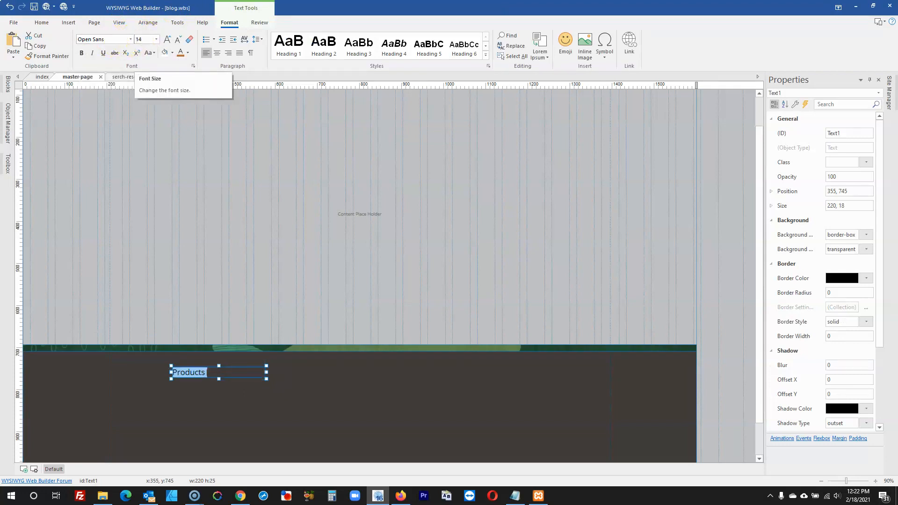
pyautogui.click(187, 53)
pyautogui.click(183, 144)
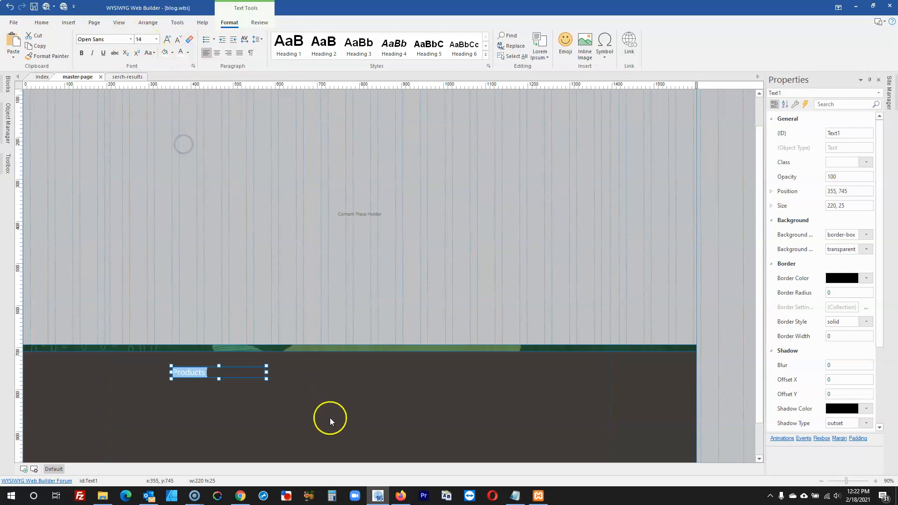
# - Compare the Products heading with the original footer in Firefox and set its font size to 16
pyautogui.click(398, 498)
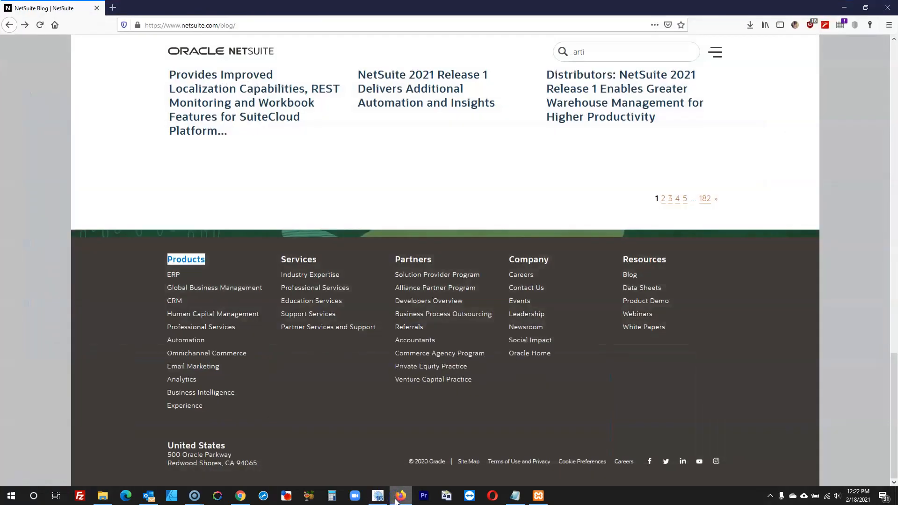
pyautogui.click(399, 497)
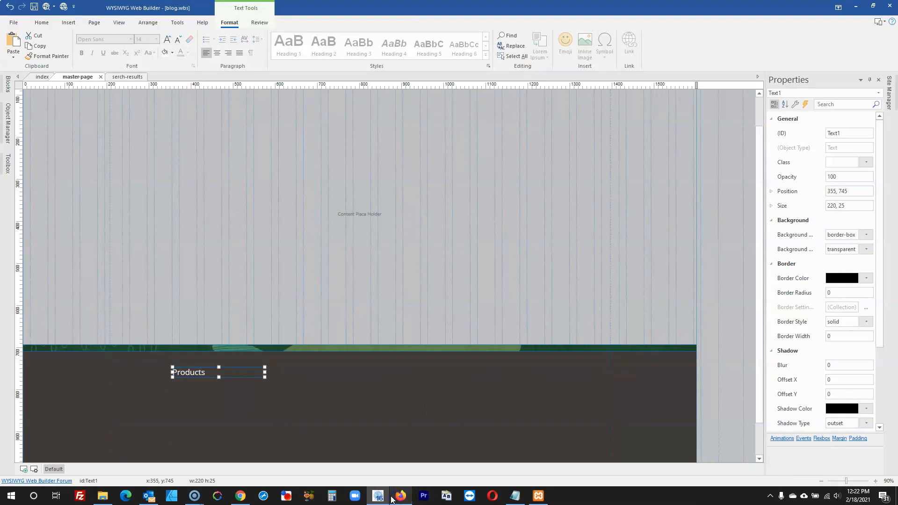
pyautogui.doubleClick(227, 372)
pyautogui.click(145, 37)
pyautogui.write('16')
pyautogui.press('Return')
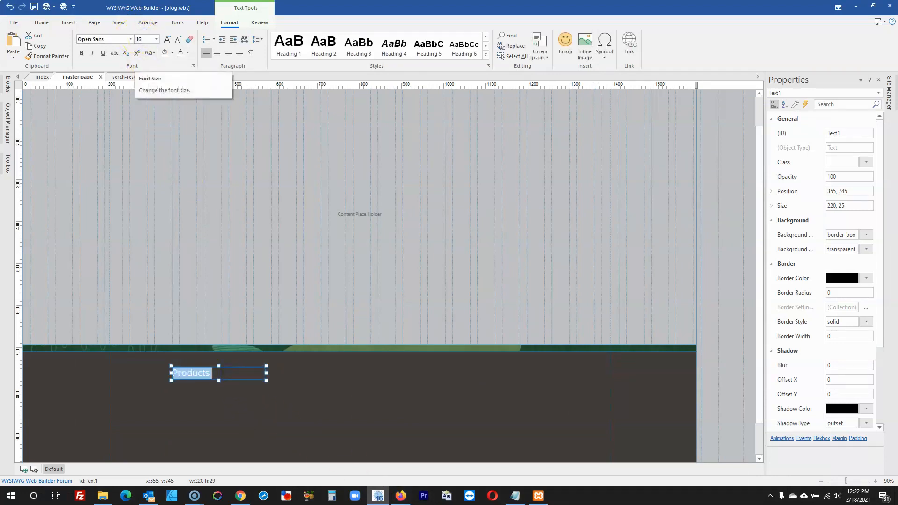
# - Check the original footer again, make the Products heading bold, and move it to the content's left guide at 206, 745
pyautogui.click(399, 497)
pyautogui.click(398, 497)
pyautogui.doubleClick(179, 368)
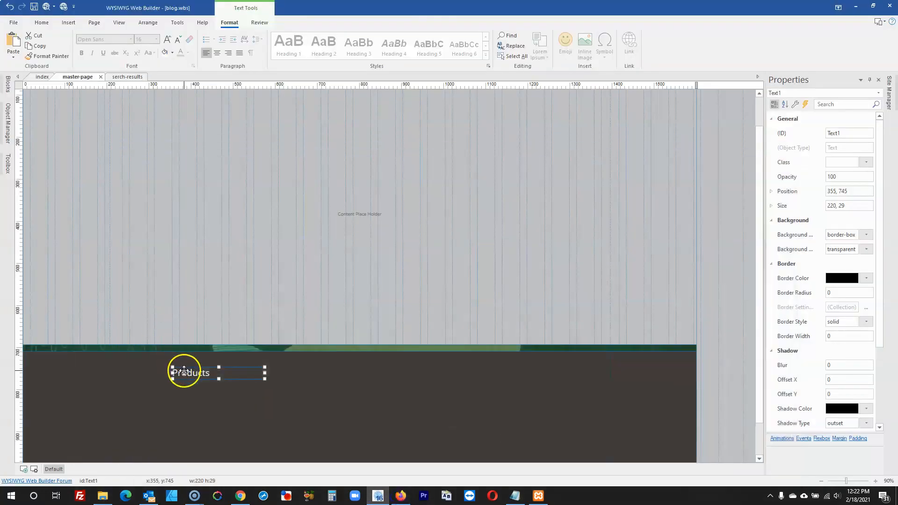
pyautogui.click(195, 402)
pyautogui.moveTo(192, 372); pyautogui.dragTo(131, 372)
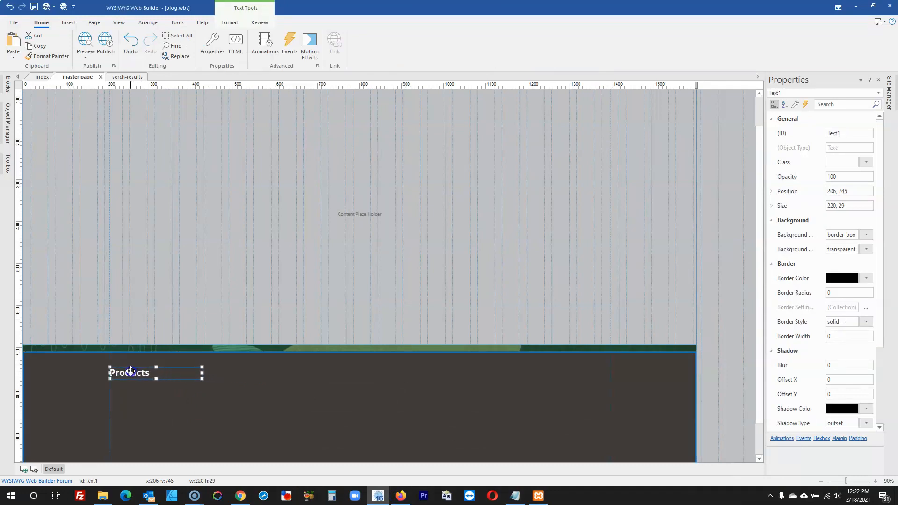
# - Check the original footer's link list, then duplicate the footer's Site Map link menu on the master page
pyautogui.click(401, 496)
pyautogui.click(377, 495)
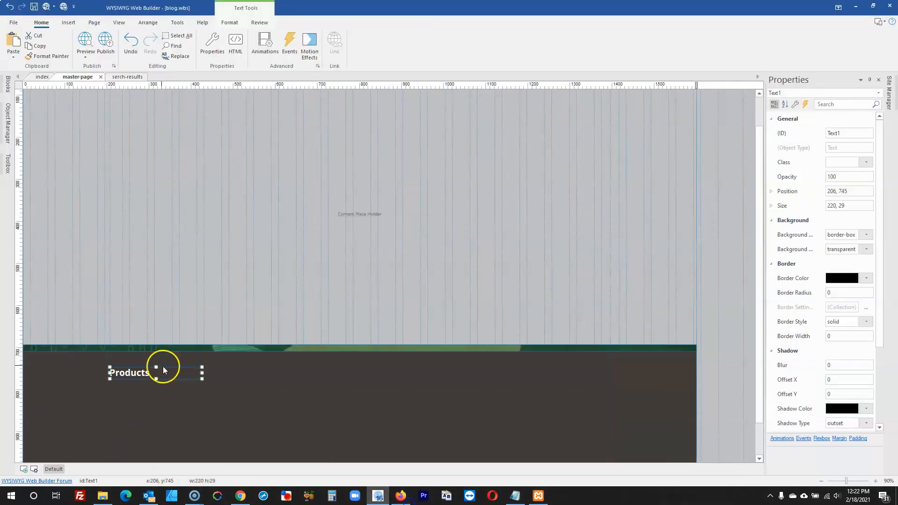
pyautogui.scroll(-1, 161, 363)
pyautogui.click(328, 439)
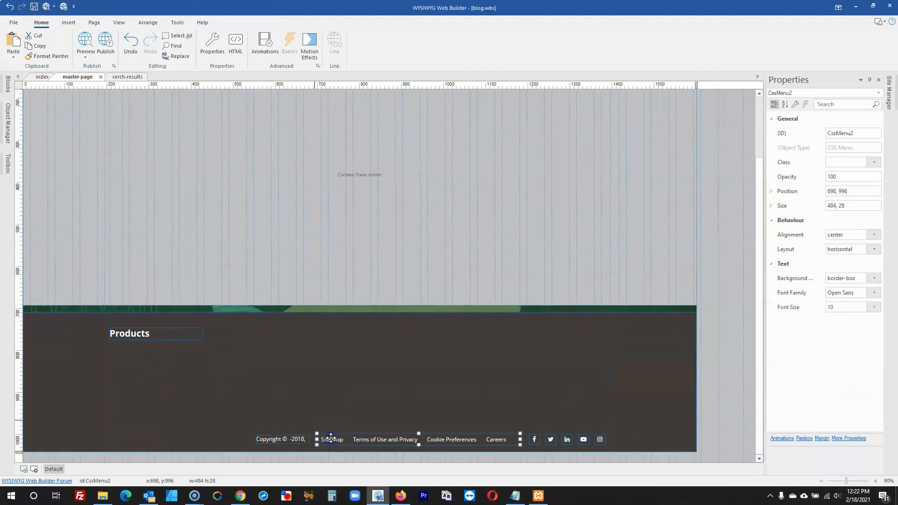
pyautogui.hotkey('ctrl', 'v')
# - Set the duplicated Site Map menu's main menu layout mode to vertical
pyautogui.doubleClick(302, 362)
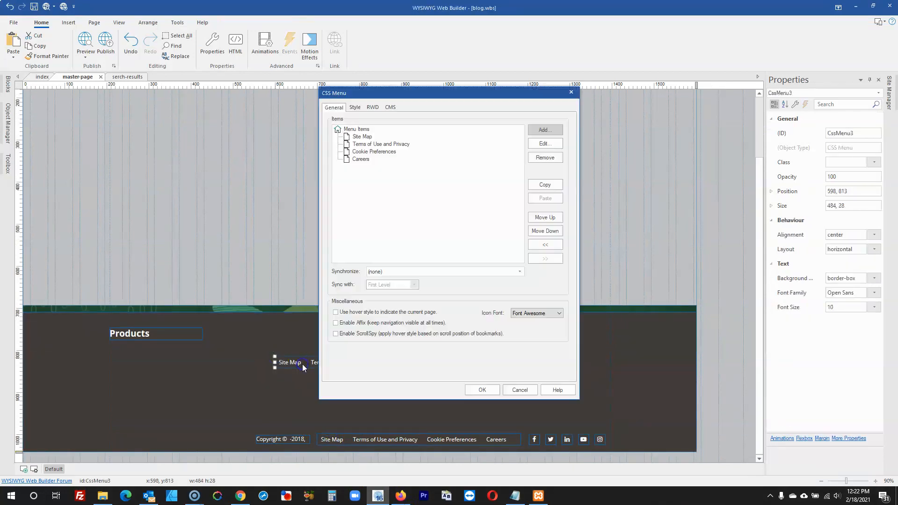
pyautogui.click(356, 108)
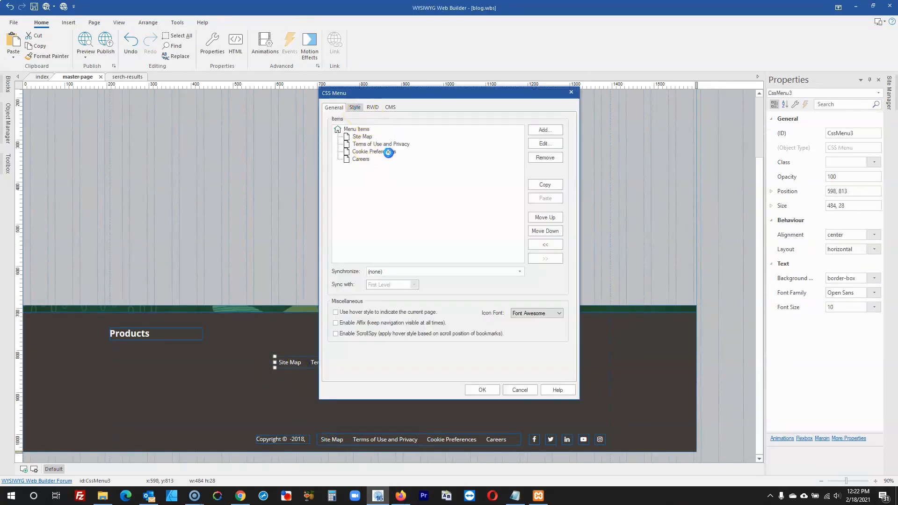
pyautogui.click(393, 148)
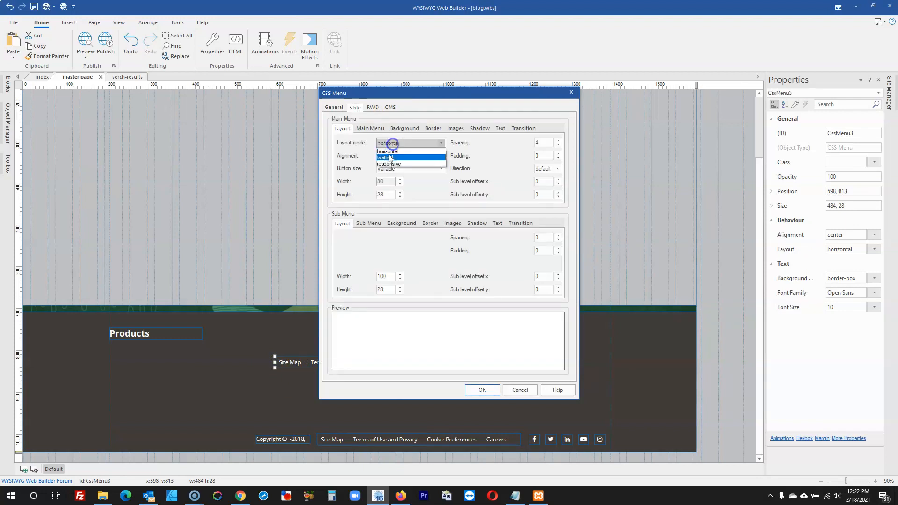
pyautogui.click(389, 159)
pyautogui.click(482, 390)
# - Set the vertical menu's main menu text to size 11 and left alignment
pyautogui.doubleClick(370, 373)
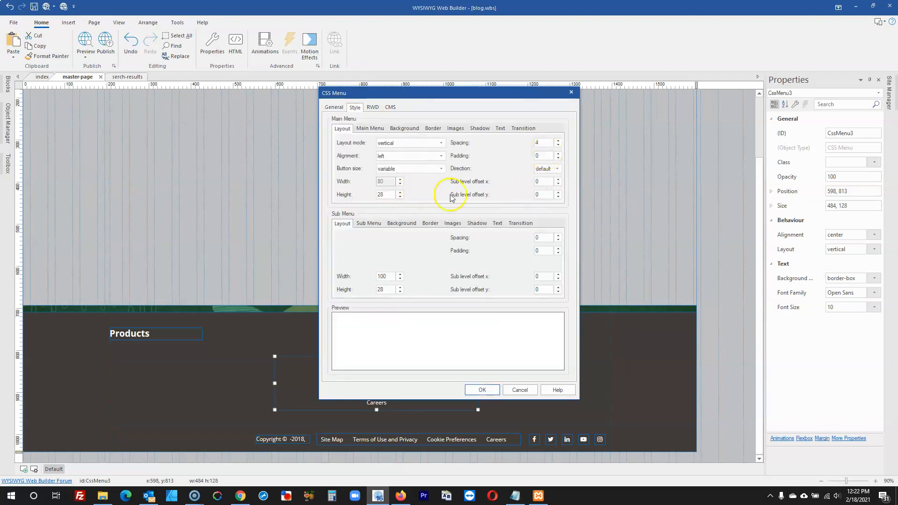
pyautogui.click(500, 128)
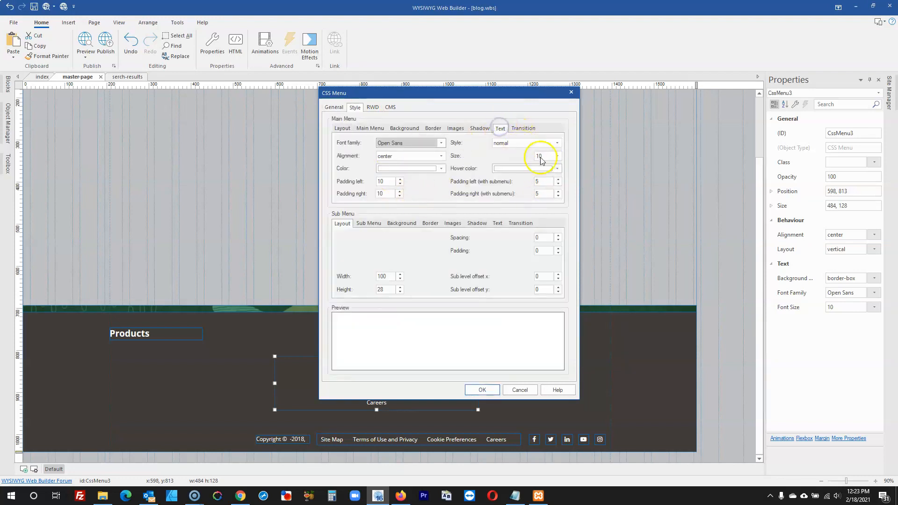
pyautogui.click(548, 156)
pyautogui.click(542, 170)
pyautogui.click(439, 156)
pyautogui.click(407, 176)
pyautogui.click(482, 389)
# - Place the vertical menu directly beneath the Products heading at 206, 774, narrow it to 220 wide, and compare it with the original footer
pyautogui.moveTo(352, 396); pyautogui.dragTo(184, 380)
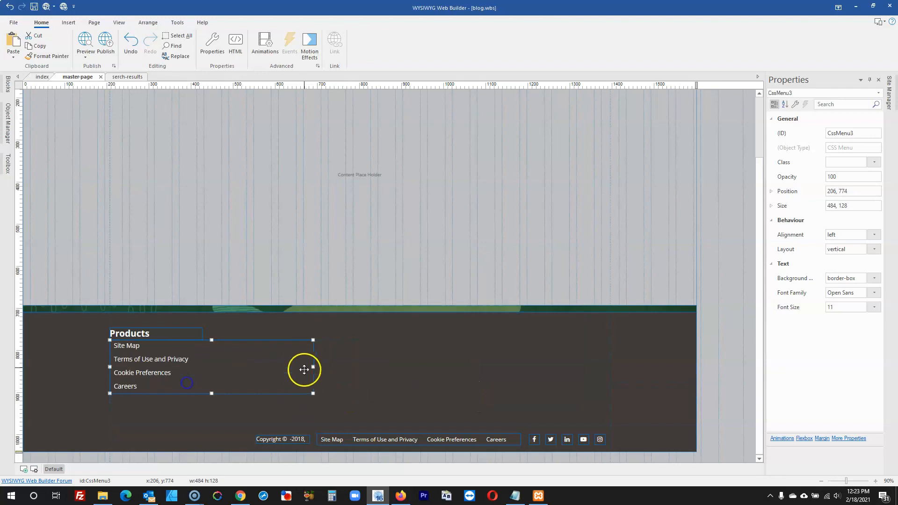
pyautogui.moveTo(313, 366); pyautogui.dragTo(219, 368)
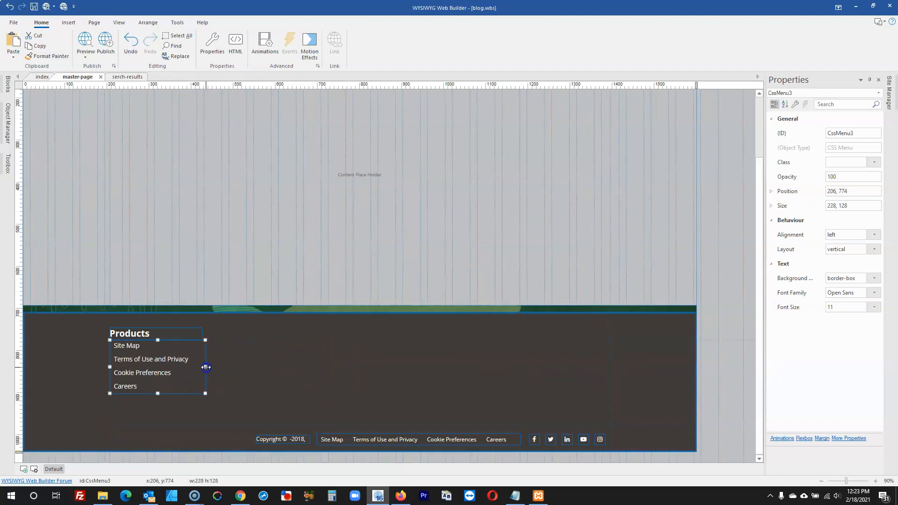
pyautogui.click(401, 496)
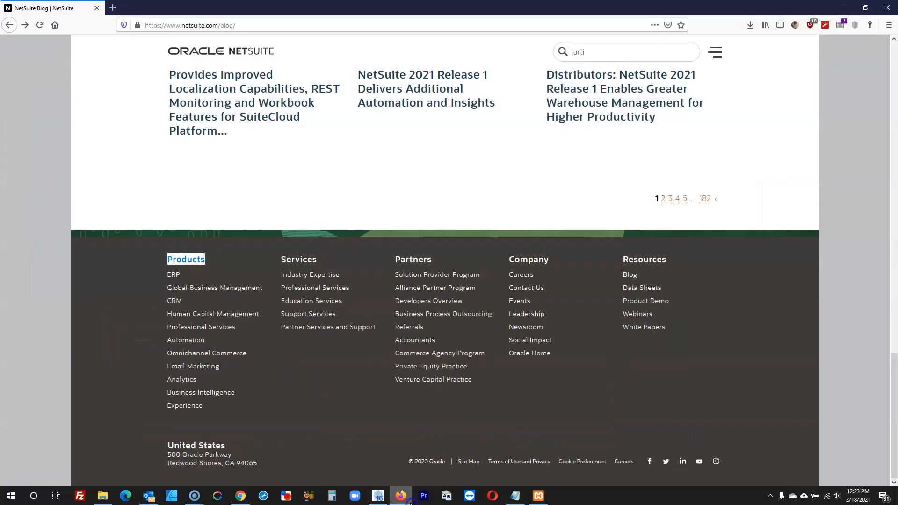
pyautogui.click(411, 503)
# - Add three copies of the Products heading along the same row at about 520, 807 and 1060, checking the original footer's columns
pyautogui.moveTo(141, 333); pyautogui.dragTo(251, 331)
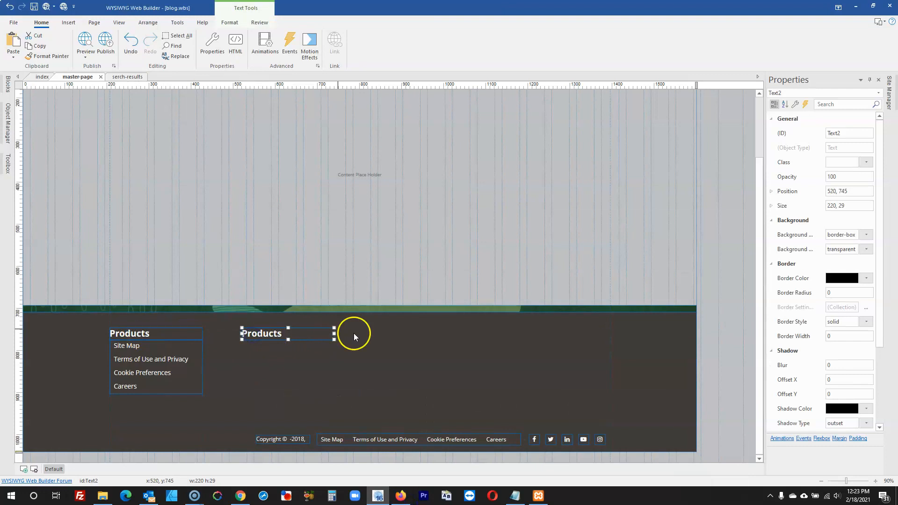
pyautogui.hotkey('ctrl', 'v')
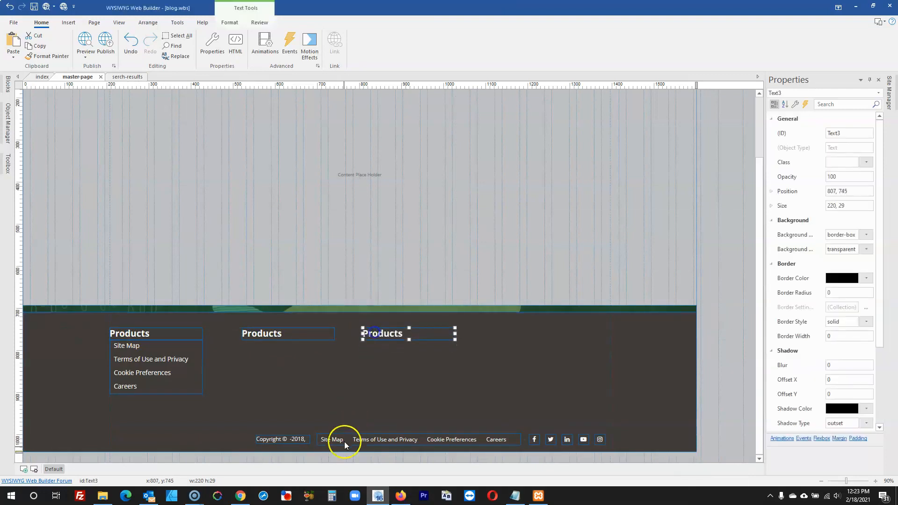
pyautogui.click(401, 496)
pyautogui.click(403, 497)
pyautogui.click(468, 337)
pyautogui.hotkey('ctrl', 'v')
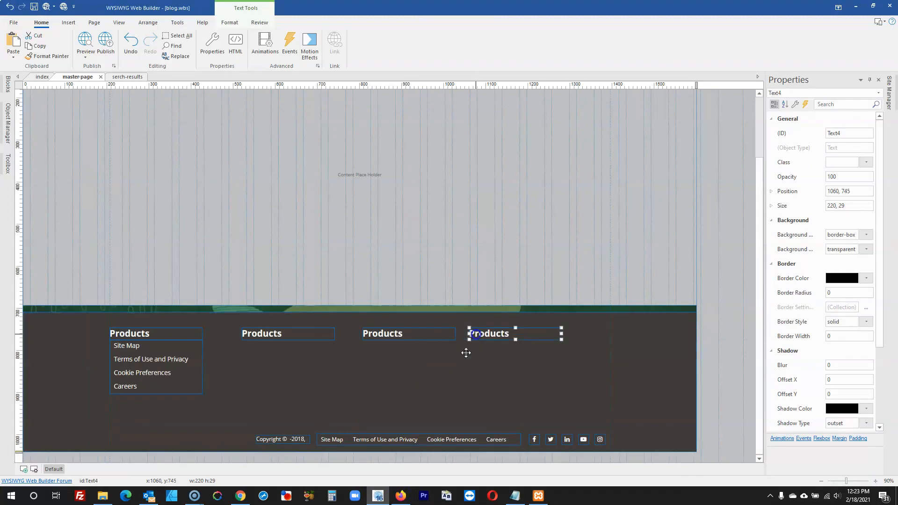
pyautogui.click(401, 496)
pyautogui.click(401, 496)
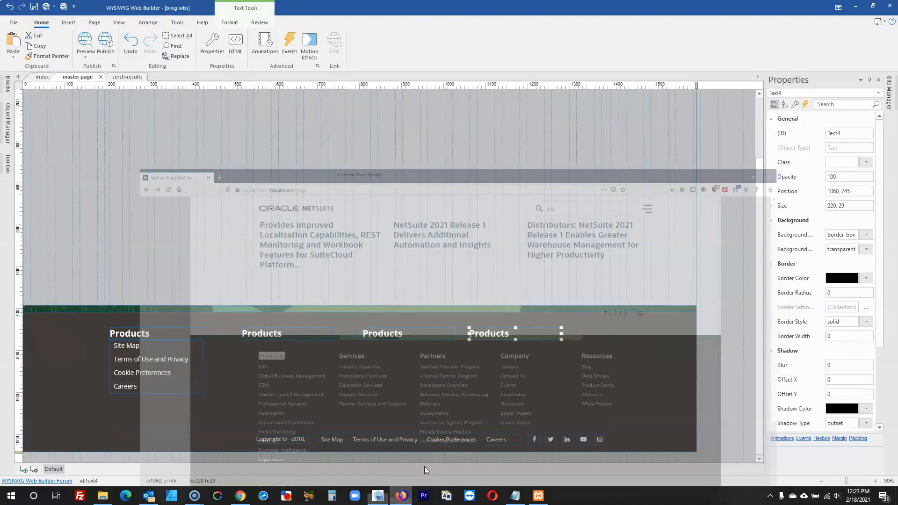
# - Add a fifth heading copy at 1239, 745, narrow it to 156 wide to end at the content guide, and retitle it Resources
pyautogui.click(582, 324)
pyautogui.hotkey('ctrl', 'v')
pyautogui.moveTo(591, 332); pyautogui.dragTo(538, 333)
pyautogui.moveTo(619, 333); pyautogui.dragTo(594, 335)
pyautogui.doubleClick(595, 335)
pyautogui.write('Re')
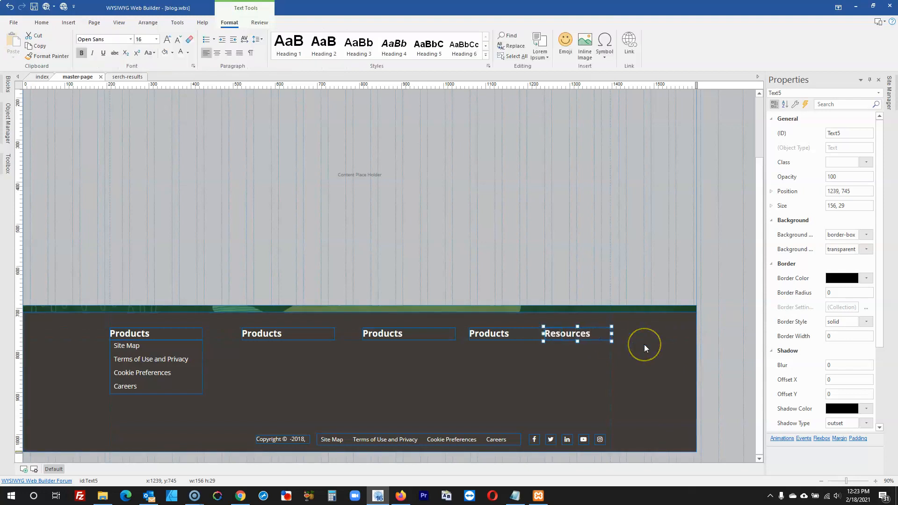
pyautogui.click(645, 344)
pyautogui.click(593, 335)
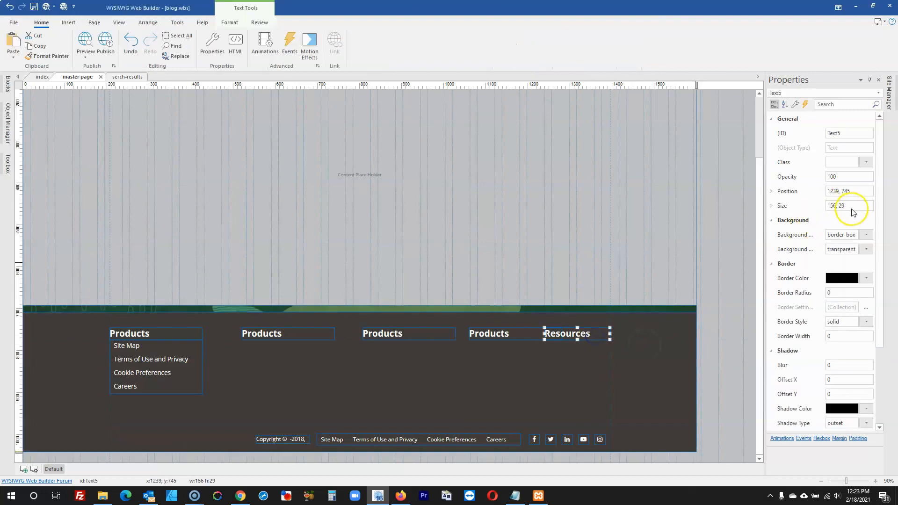
pyautogui.click(186, 335)
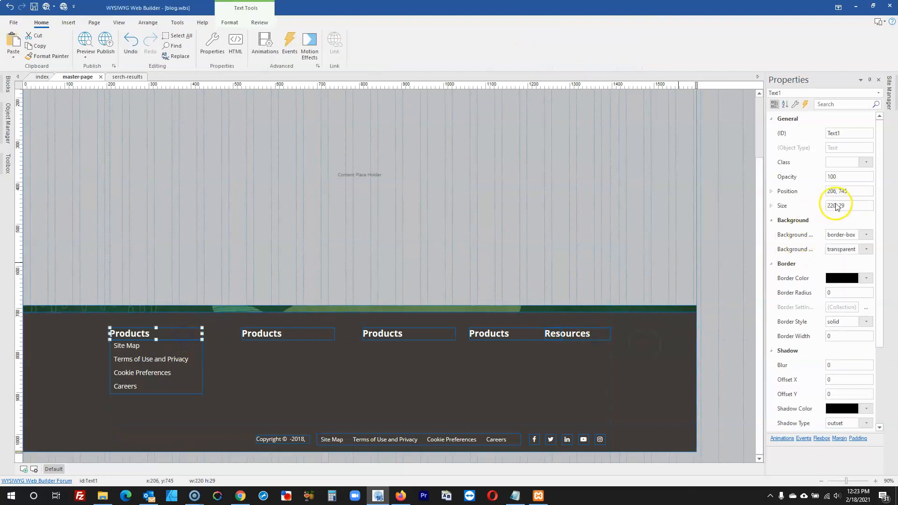
pyautogui.click(313, 335)
pyautogui.moveTo(850, 208); pyautogui.dragTo(691, 214)
pyautogui.press('BackSpace')
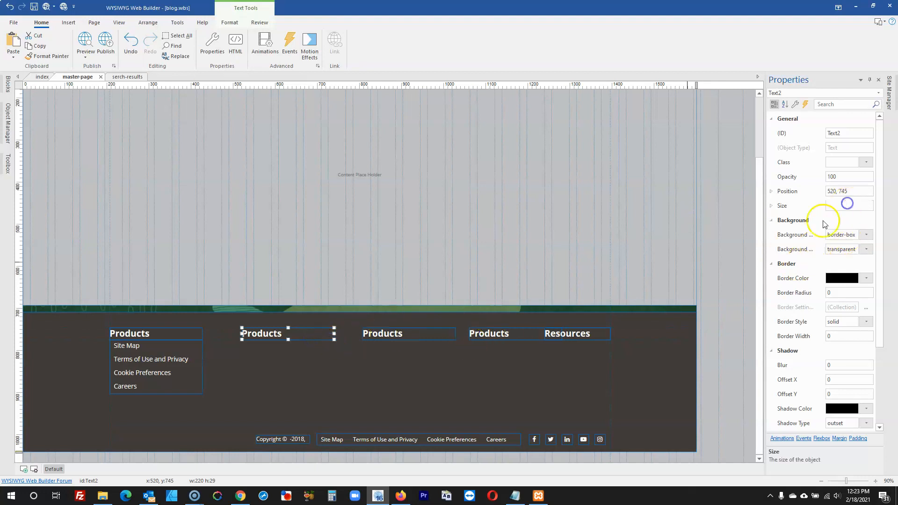
# - Copy the Resources heading's size and apply it, 156, 29, to the fourth footer heading
pyautogui.click(591, 333)
pyautogui.moveTo(854, 205); pyautogui.dragTo(806, 206)
pyautogui.hotkey('ctrl', 'c')
pyautogui.press('BackSpace')
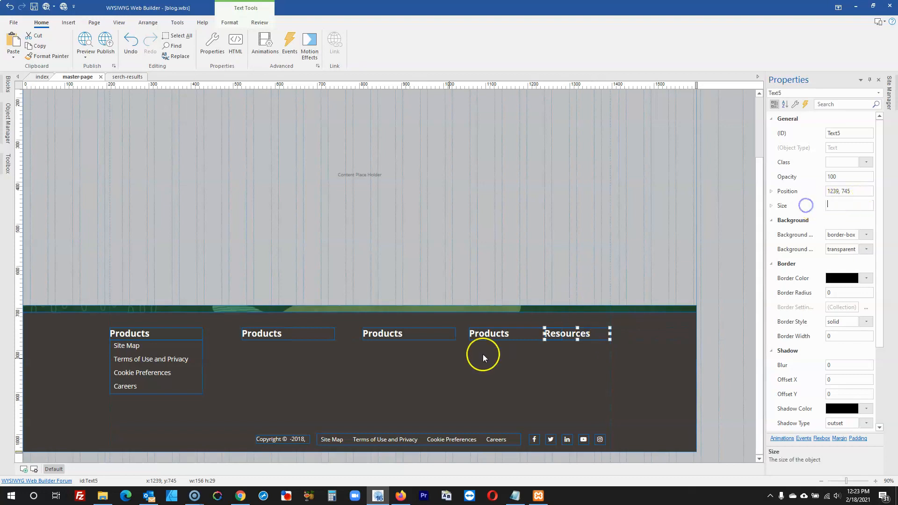
pyautogui.click(687, 335)
pyautogui.click(581, 332)
pyautogui.click(855, 205)
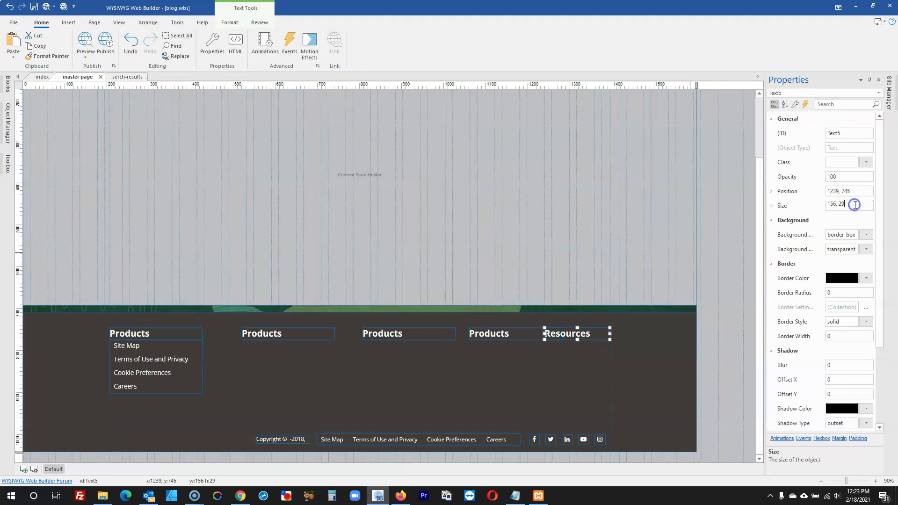
pyautogui.click(526, 333)
pyautogui.click(858, 206)
pyautogui.hotkey('ctrl', 'a')
pyautogui.hotkey('ctrl', 'v')
# - Set the size of the first three Products headings to 156, 29 as well
pyautogui.click(429, 336)
pyautogui.click(851, 208)
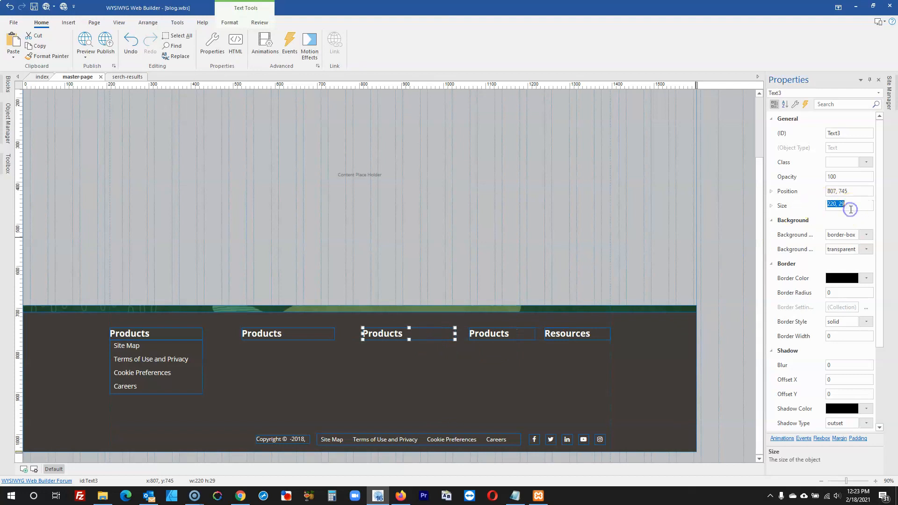
pyautogui.click(311, 335)
pyautogui.click(849, 205)
pyautogui.hotkey('ctrl', 'a')
pyautogui.hotkey('ctrl', 'v')
pyautogui.click(187, 331)
pyautogui.click(849, 205)
pyautogui.hotkey('ctrl', 'a')
pyautogui.hotkey('ctrl', 'v')
pyautogui.click(702, 322)
# - Select all five footer headings and distribute them horizontally
pyautogui.click(581, 334)
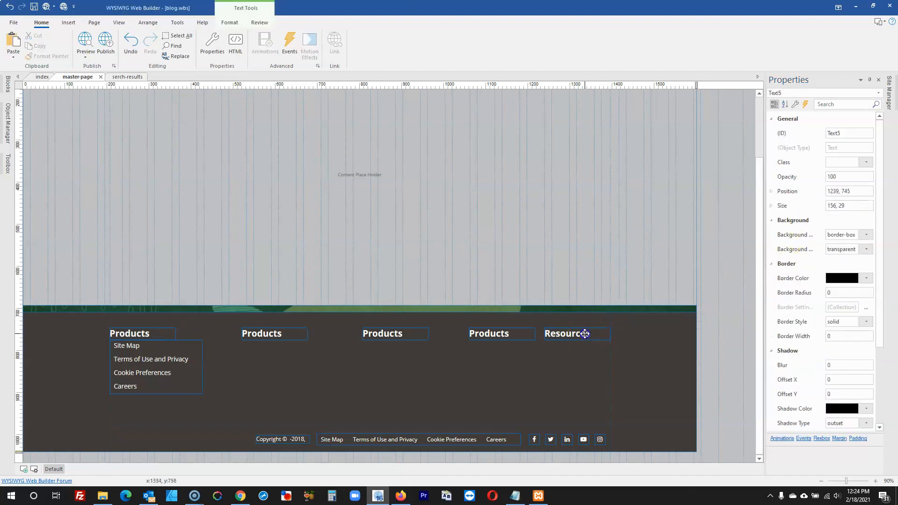
pyautogui.keyDown('shift'); pyautogui.click(481, 328); pyautogui.keyUp('shift')
pyautogui.keyDown('shift'); pyautogui.click(415, 334); pyautogui.keyUp('shift')
pyautogui.keyDown('shift'); pyautogui.click(288, 333); pyautogui.keyUp('shift')
pyautogui.keyDown('shift'); pyautogui.click(174, 333); pyautogui.keyUp('shift')
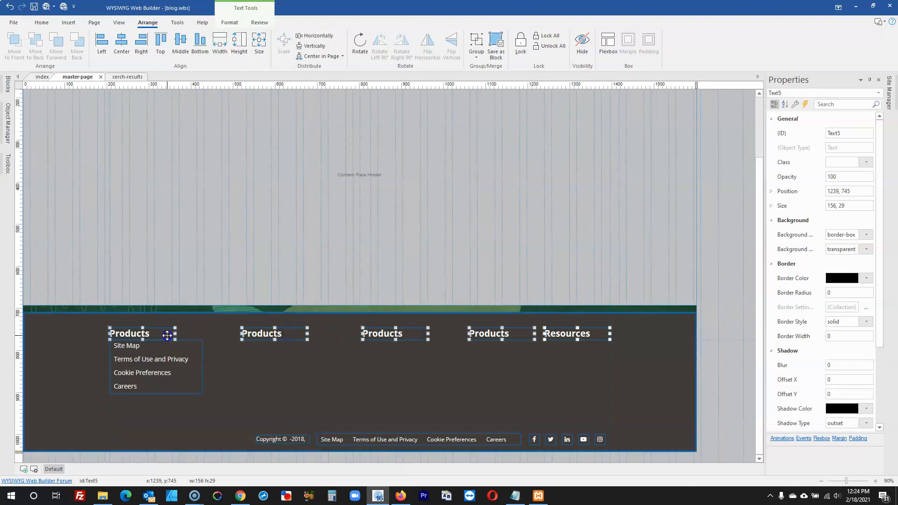
pyautogui.click(313, 35)
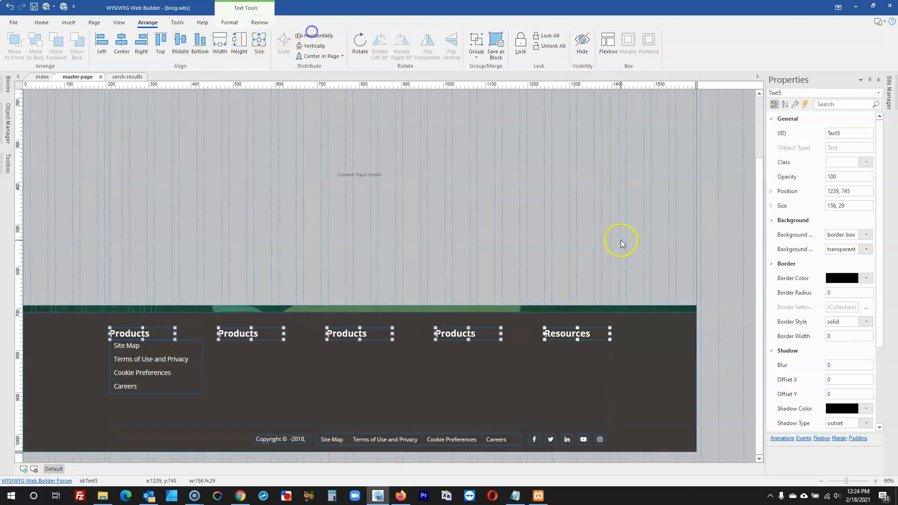
pyautogui.click(722, 311)
# - Check the original footer's column titles in Firefox and retitle the second heading Services
pyautogui.click(407, 497)
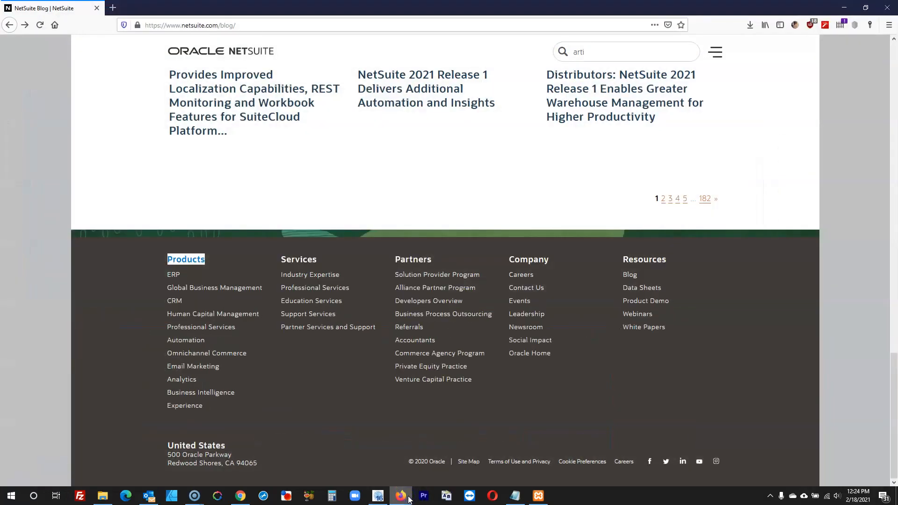
pyautogui.click(402, 496)
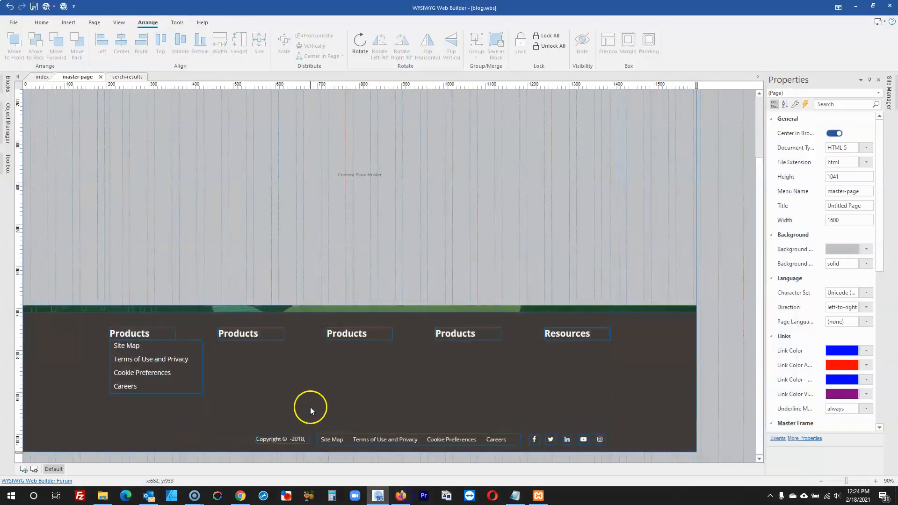
pyautogui.doubleClick(263, 333)
pyautogui.doubleClick(264, 334)
pyautogui.write('Services')
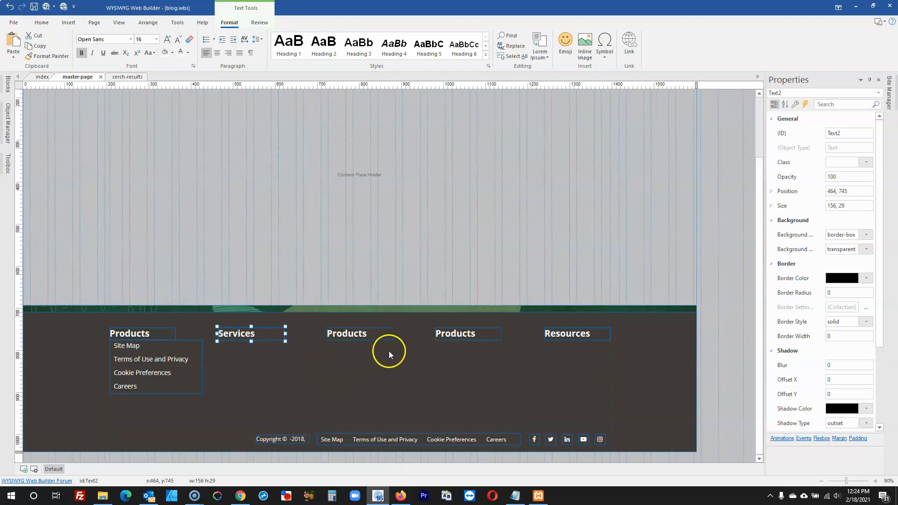
# - Retitle the third footer heading Partners and the fourth Company
pyautogui.doubleClick(385, 334)
pyautogui.doubleClick(388, 334)
pyautogui.write('Par')
pyautogui.doubleClick(467, 333)
pyautogui.doubleClick(469, 334)
pyautogui.write('Company')
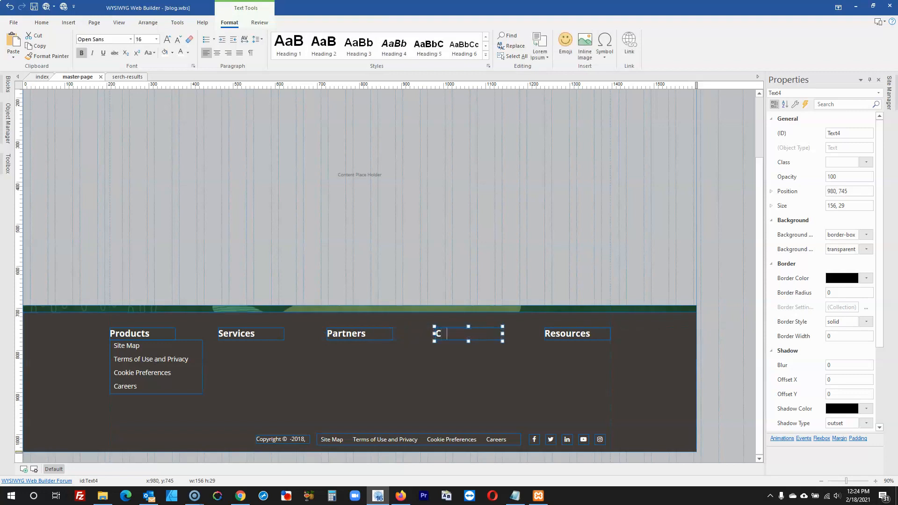
pyautogui.click(716, 300)
# - Copy the Products link menu and place duplicates directly beneath the Services and Partners headings, aligned to their left edges
pyautogui.click(402, 497)
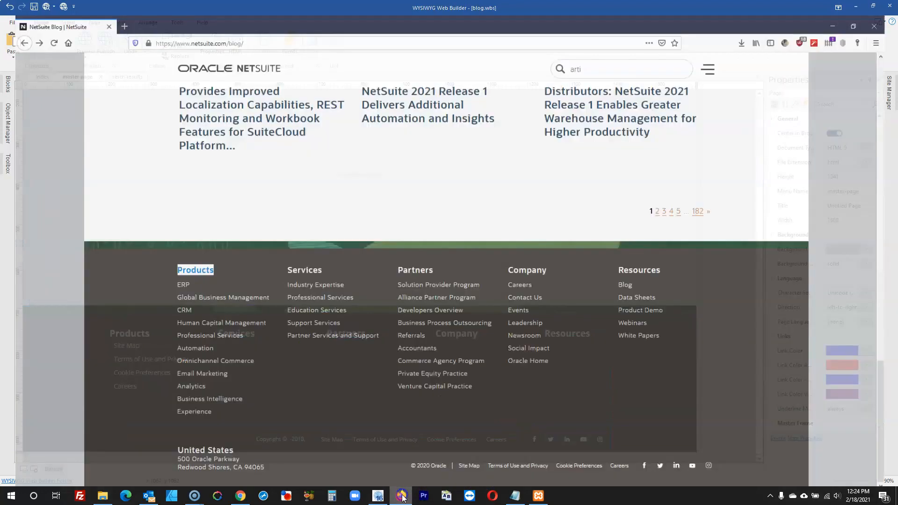
pyautogui.click(401, 497)
pyautogui.click(180, 364)
pyautogui.click(257, 361)
pyautogui.hotkey('ctrl', 'v')
pyautogui.moveTo(265, 367); pyautogui.dragTo(234, 349)
pyautogui.click(377, 363)
pyautogui.hotkey('ctrl', 'v')
pyautogui.moveTo(372, 368); pyautogui.dragTo(339, 356)
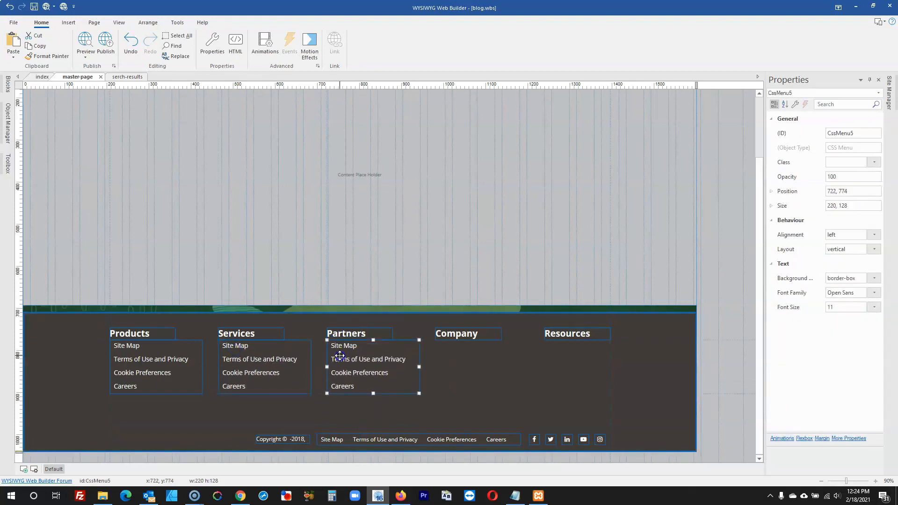
# - Place two more copies of the link menu directly beneath the Company and Resources headings, aligned to their left edges
pyautogui.click(401, 495)
pyautogui.click(402, 495)
pyautogui.click(468, 367)
pyautogui.hotkey('ctrl', 'v')
pyautogui.moveTo(495, 387); pyautogui.dragTo(465, 359)
pyautogui.click(555, 357)
pyautogui.hotkey('ctrl', 'v')
pyautogui.moveTo(555, 361); pyautogui.dragTo(556, 353)
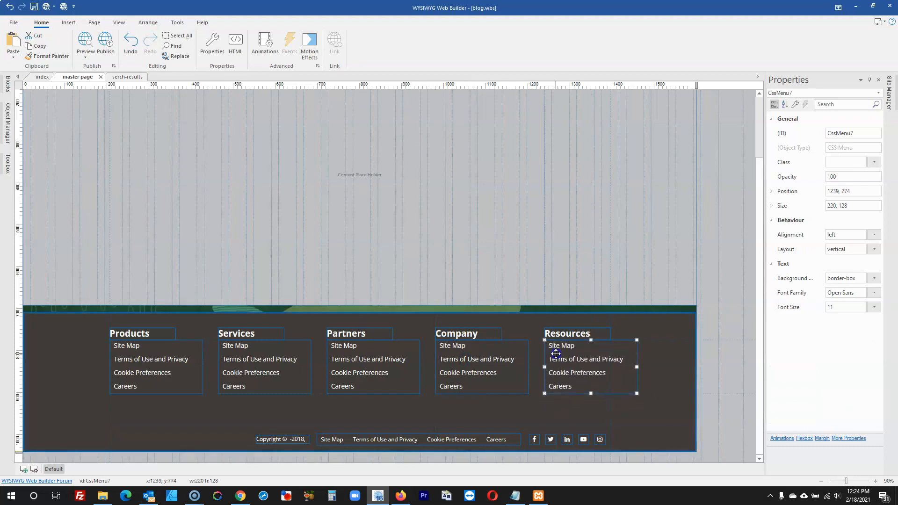
# - Check the Resources links in the original footer in Firefox and rename the first item of the Resources menu Blog
pyautogui.click(399, 497)
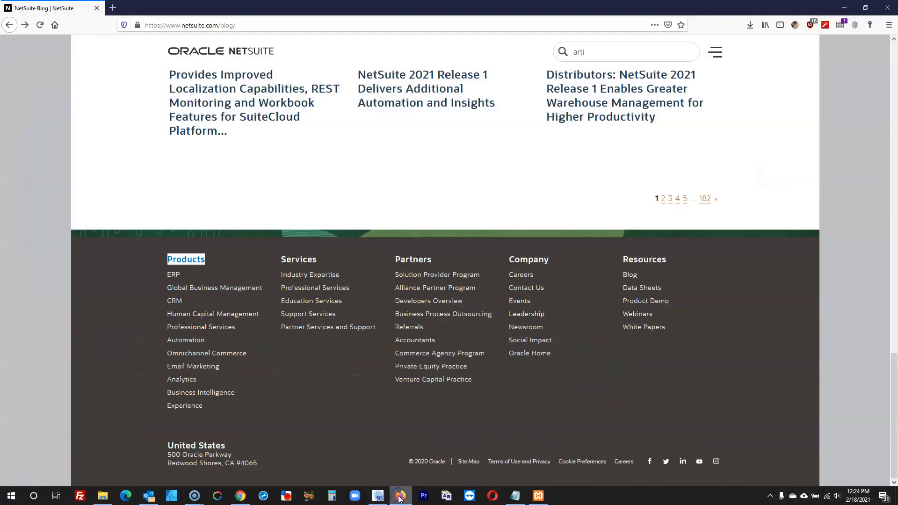
pyautogui.click(400, 497)
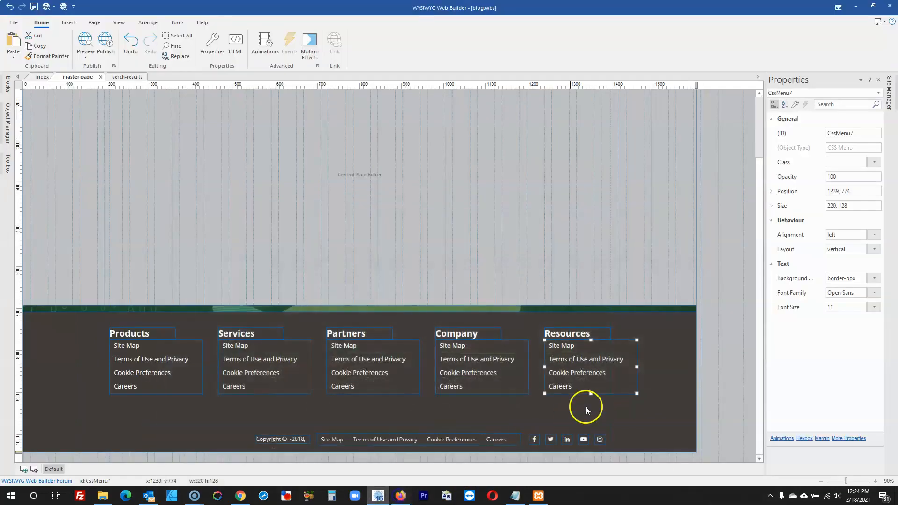
pyautogui.click(402, 497)
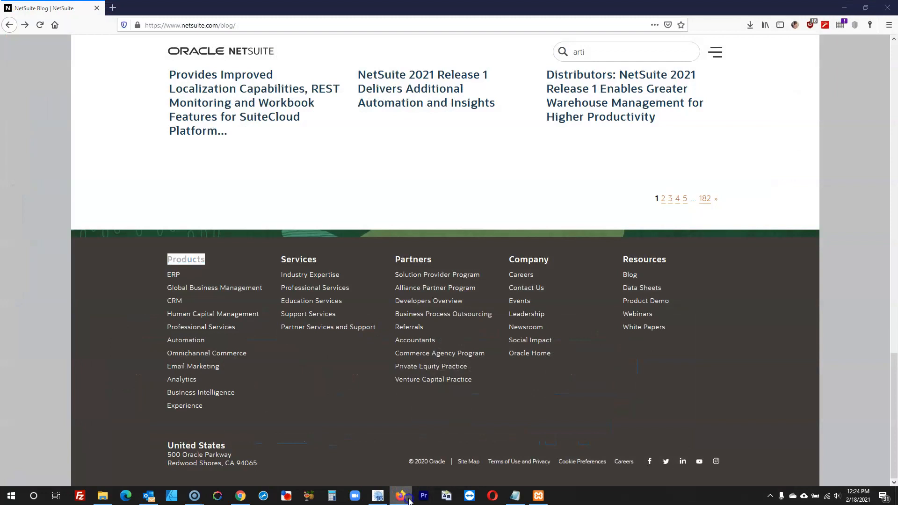
pyautogui.click(402, 496)
pyautogui.doubleClick(620, 375)
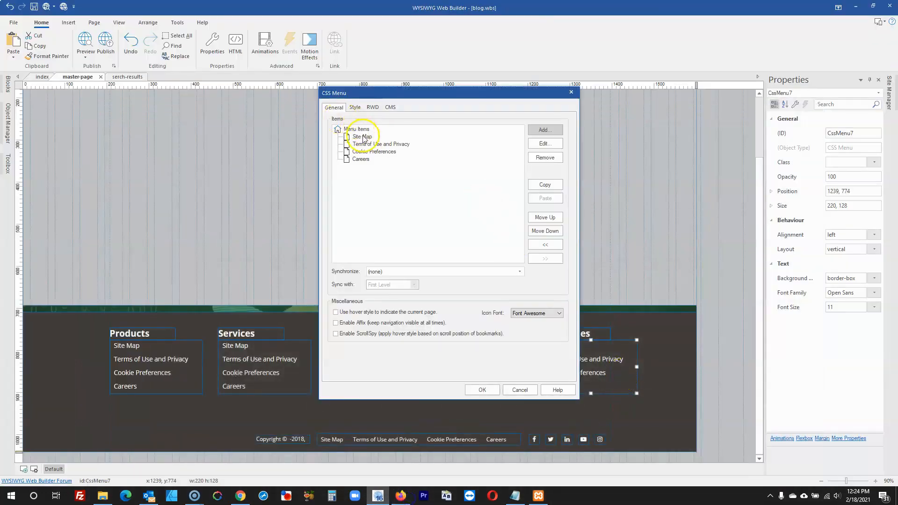
pyautogui.doubleClick(363, 137)
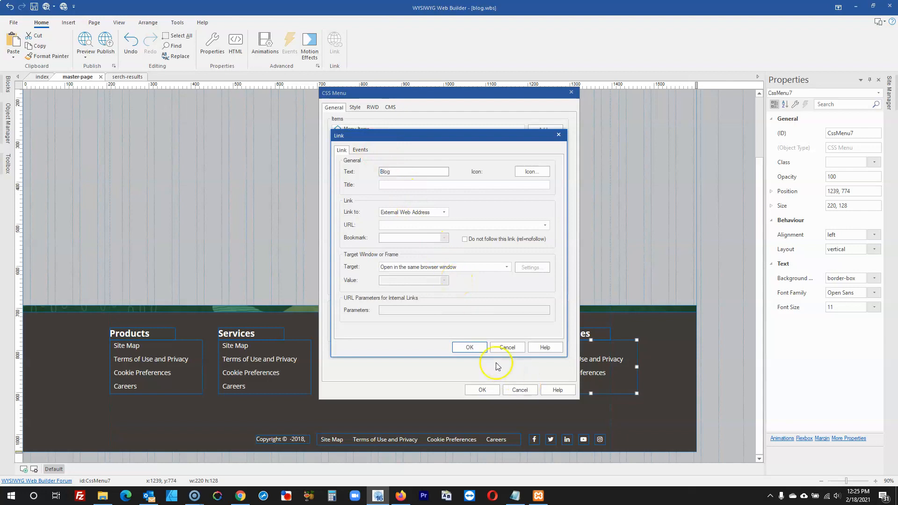
pyautogui.click(474, 348)
# - Check the original footer's second Resources link and rename the second item of the Resources menu Data Sheets
pyautogui.click(402, 497)
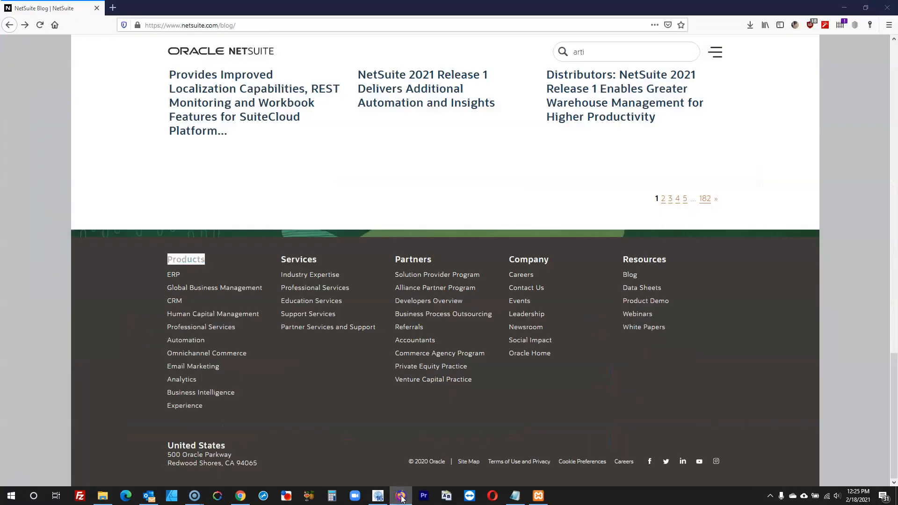
pyautogui.click(401, 497)
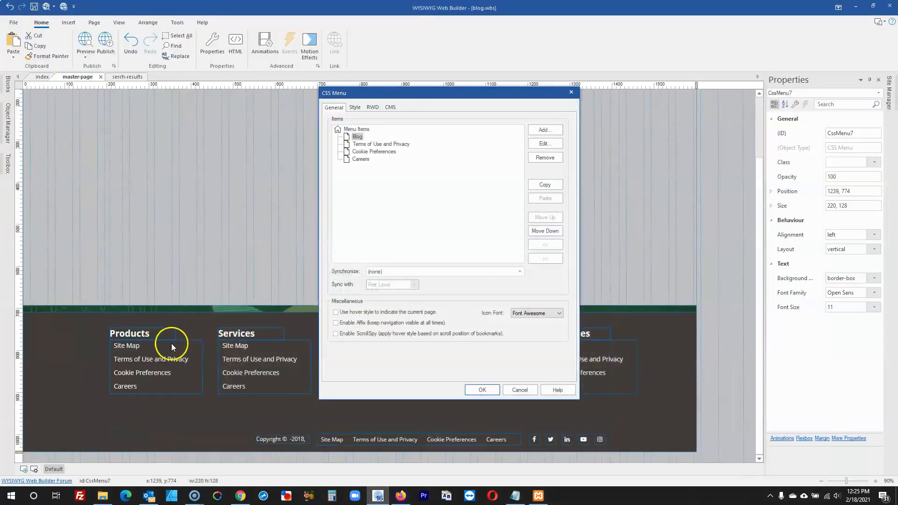
pyautogui.doubleClick(377, 146)
pyautogui.write('Datasheet')
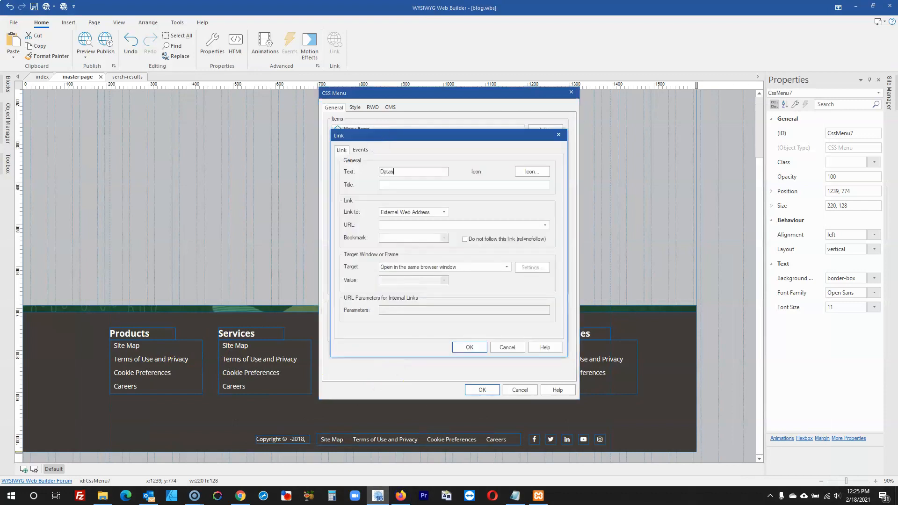
pyautogui.click(401, 497)
pyautogui.click(402, 497)
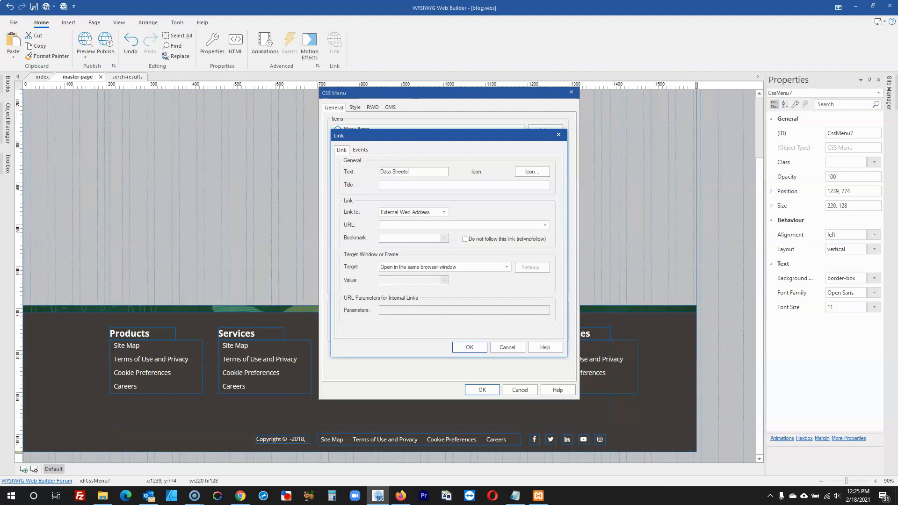
pyautogui.click(470, 347)
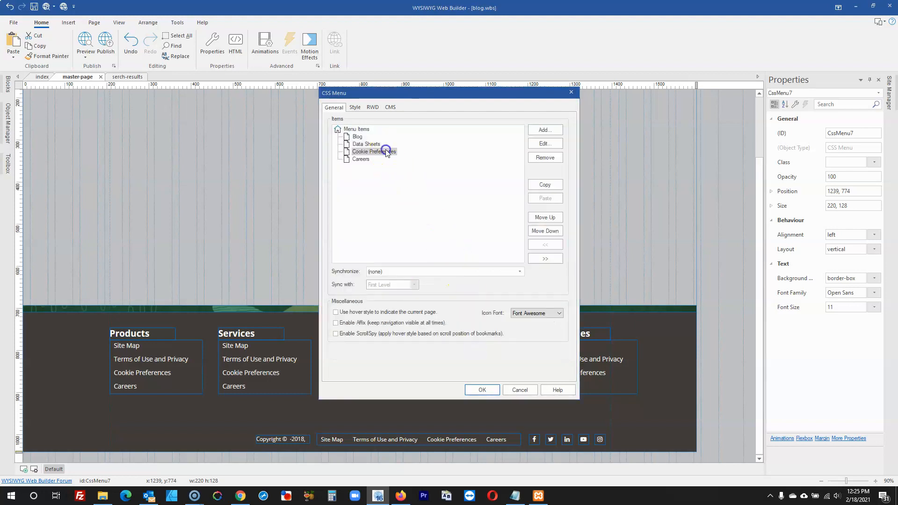
# - Rename the third Resources menu item Product Demo and narrow the menu to its heading's width, 156 px
pyautogui.doubleClick(384, 151)
pyautogui.write('Product')
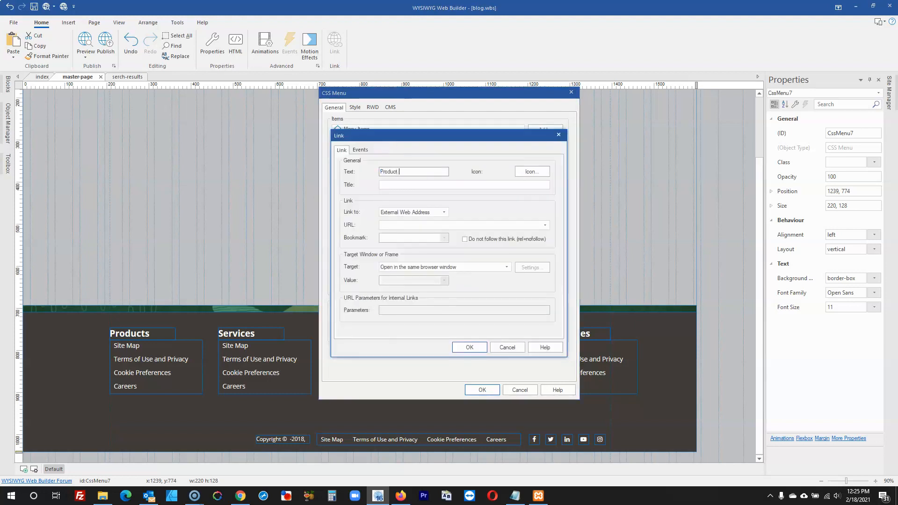
pyautogui.write(' Demo')
pyautogui.click(470, 347)
pyautogui.click(482, 390)
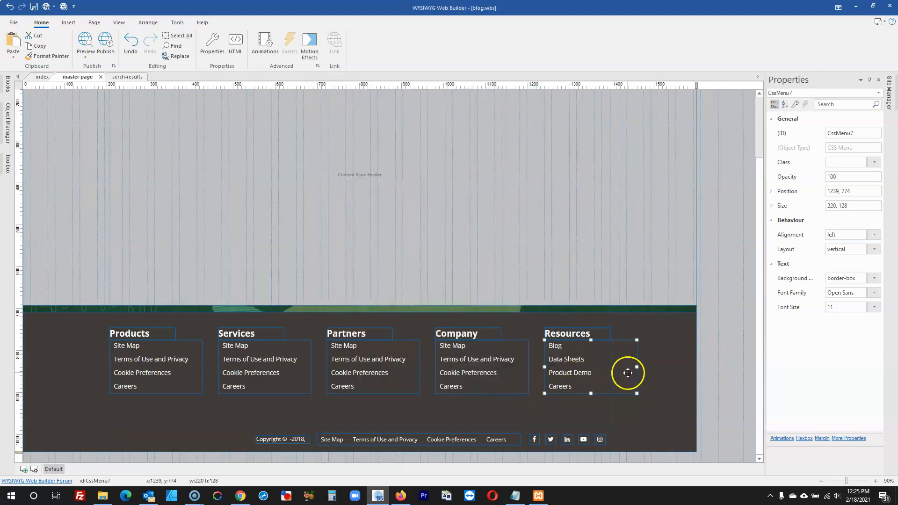
pyautogui.moveTo(637, 368); pyautogui.dragTo(603, 355)
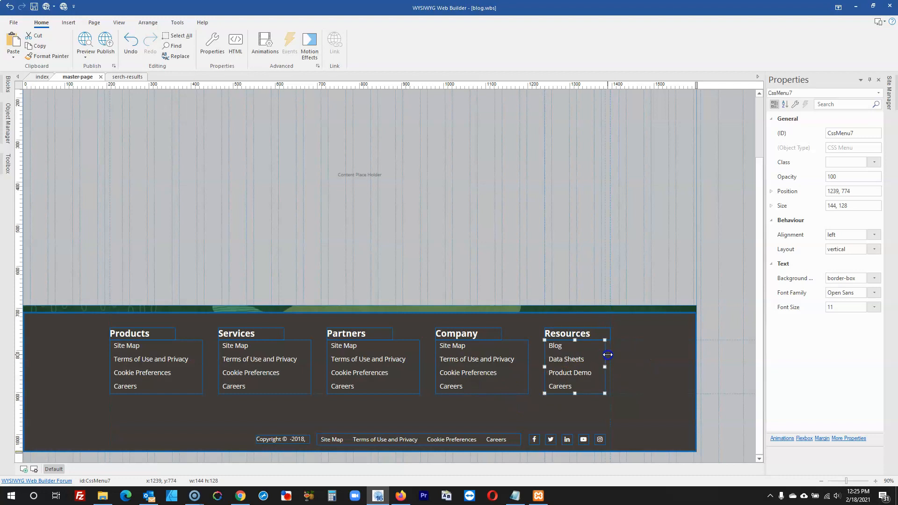
pyautogui.click(740, 297)
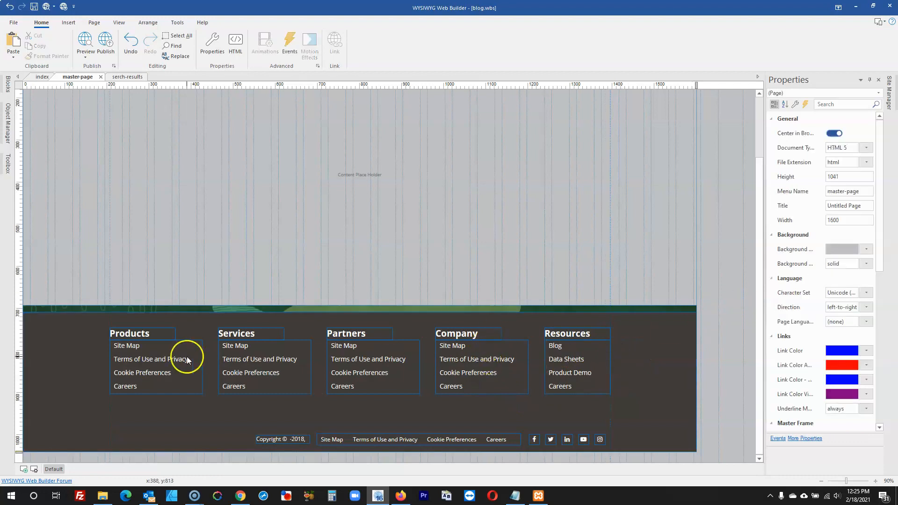
# - Set the main menu text's left and right padding to 0 for the Products link menu
pyautogui.click(174, 361)
pyautogui.doubleClick(174, 361)
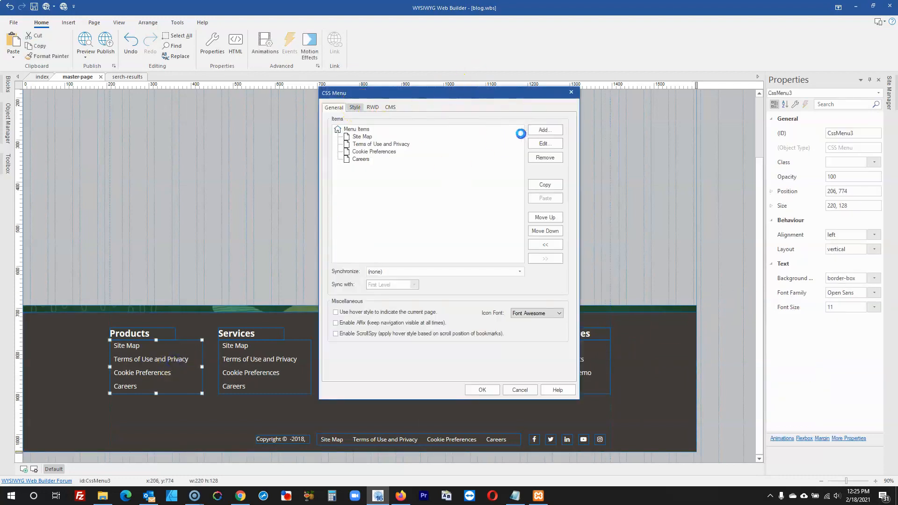
pyautogui.hotkey('ctrl', 'Tab')
pyautogui.click(502, 128)
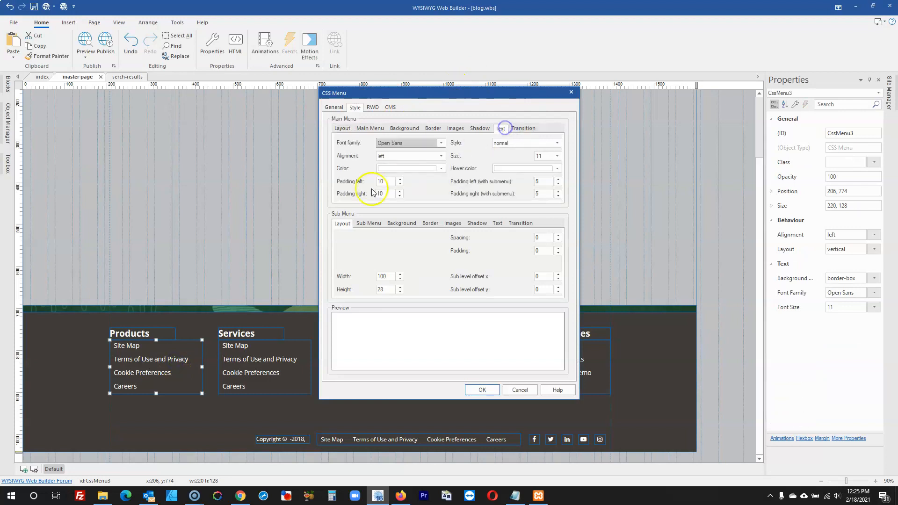
pyautogui.moveTo(392, 184); pyautogui.dragTo(365, 182)
pyautogui.write('0')
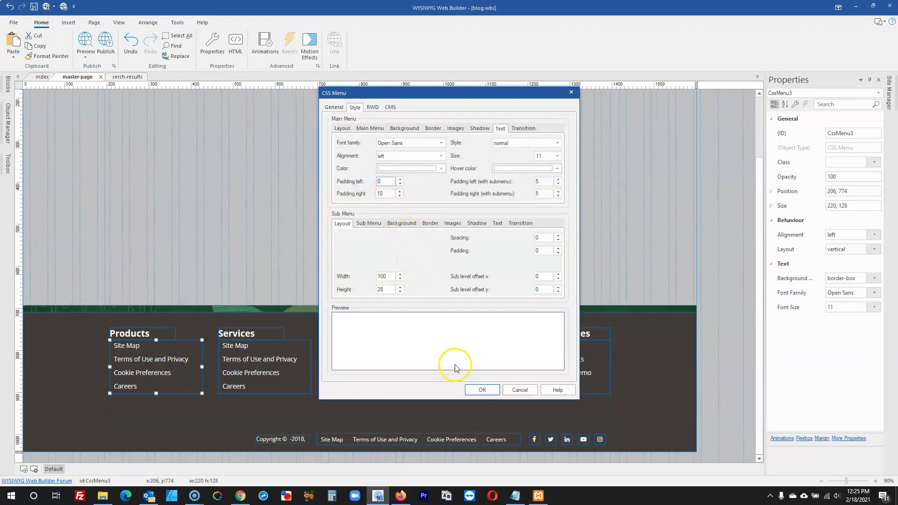
pyautogui.doubleClick(381, 193)
pyautogui.write('0')
pyautogui.click(482, 390)
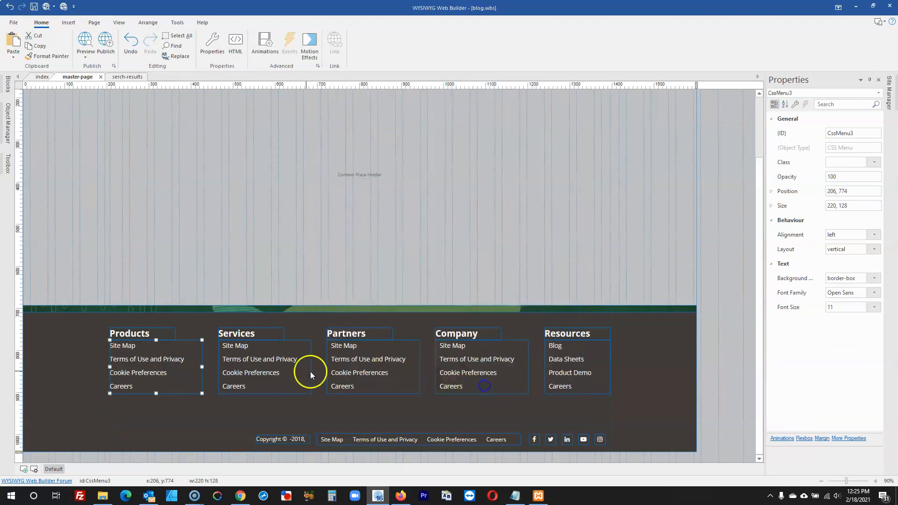
# - Delete the link menus beneath the Services, Partners and Company headings
pyautogui.doubleClick(286, 371)
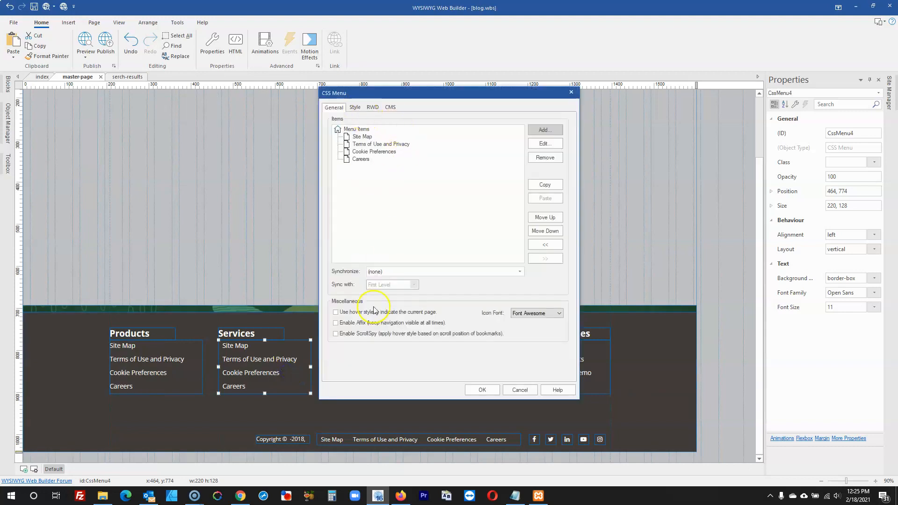
pyautogui.click(485, 390)
pyautogui.press('Delete')
pyautogui.click(375, 367)
pyautogui.press('Delete')
pyautogui.click(447, 365)
pyautogui.press('Delete')
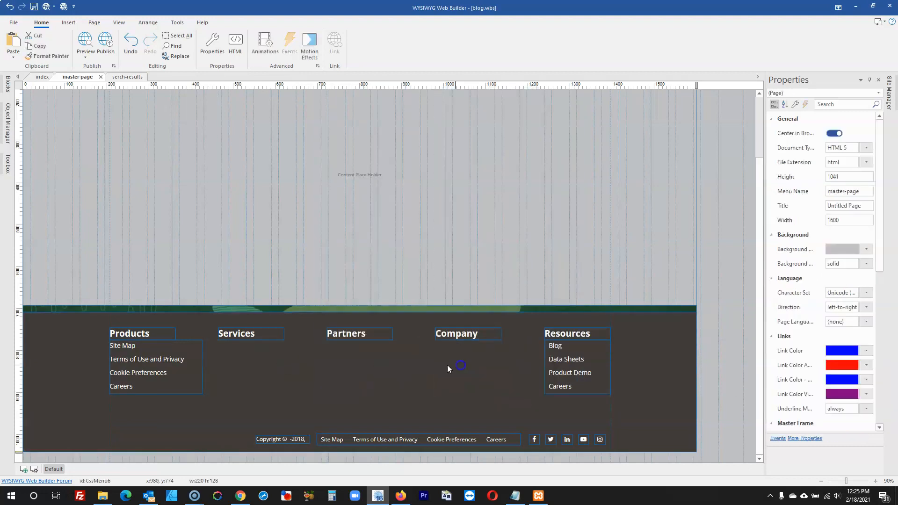
# - Copy the Products link menu and place duplicates directly beneath the Services, Partners and Company headings, aligned to their left edges
pyautogui.click(129, 354)
pyautogui.hotkey('ctrl', 'c')
pyautogui.click(261, 341)
pyautogui.hotkey('ctrl', 'v')
pyautogui.moveTo(271, 355); pyautogui.dragTo(229, 350)
pyautogui.click(366, 360)
pyautogui.hotkey('ctrl', 'v')
pyautogui.moveTo(384, 367); pyautogui.dragTo(343, 347)
pyautogui.click(433, 363)
pyautogui.hotkey('ctrl', 'v')
pyautogui.moveTo(447, 375); pyautogui.dragTo(454, 354)
# - Set the main menu text's left padding to 0 for the Resources link menu
pyautogui.doubleClick(566, 366)
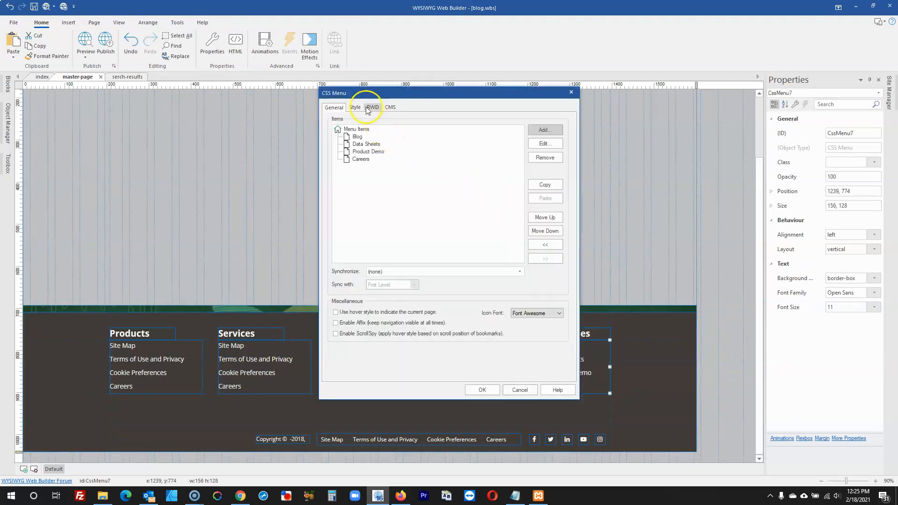
pyautogui.click(362, 107)
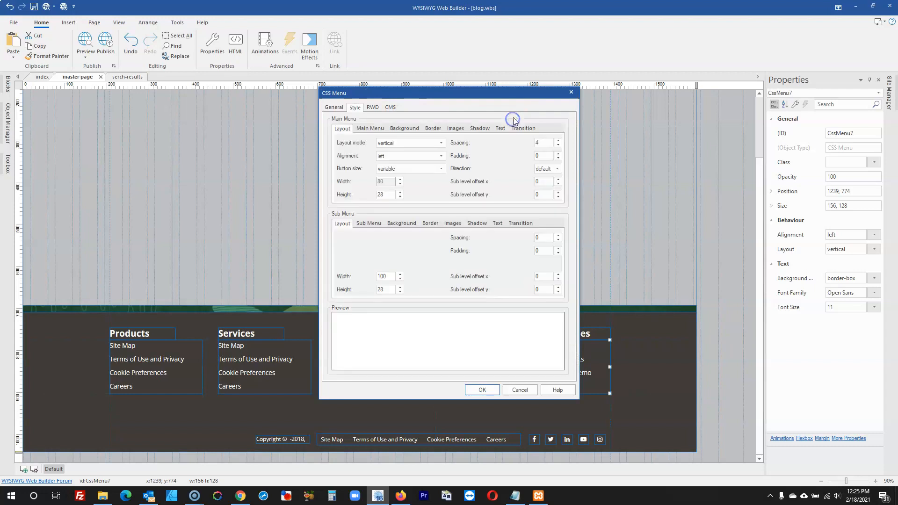
pyautogui.click(502, 128)
pyautogui.click(544, 155)
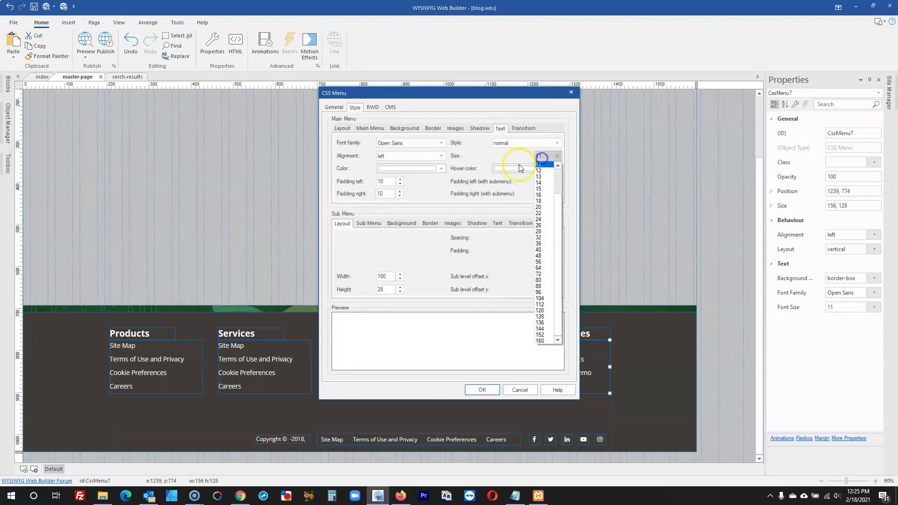
pyautogui.click(388, 181)
pyautogui.click(354, 184)
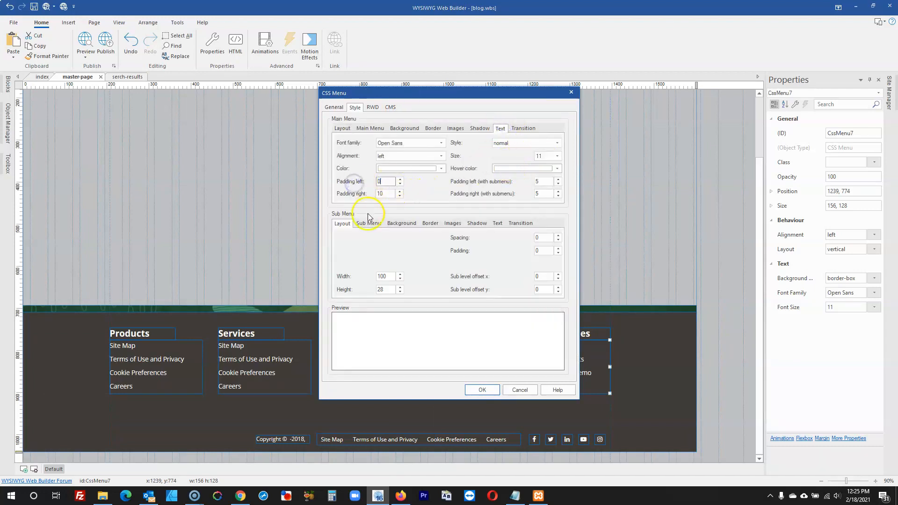
pyautogui.click(482, 389)
pyautogui.click(710, 324)
# - Compare with the original footer and place a copy of the Products heading below the Products menu at position 206, 945
pyautogui.click(401, 496)
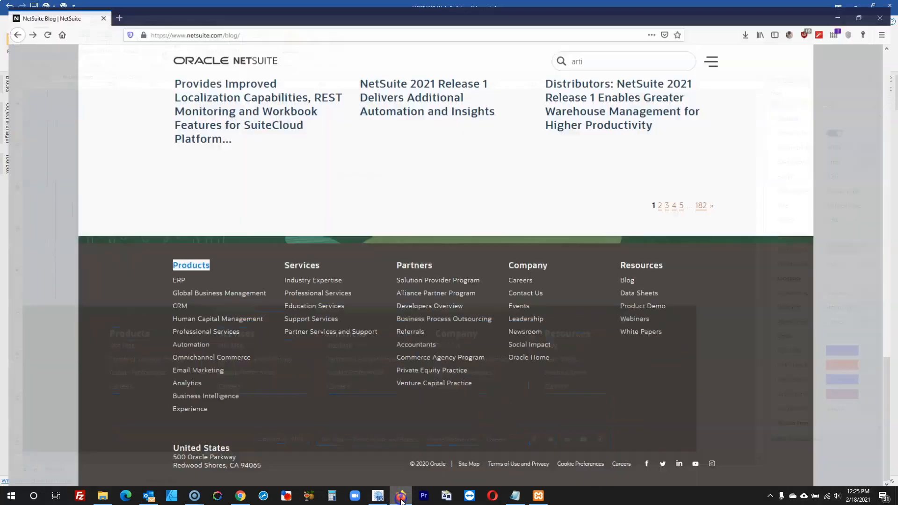
pyautogui.click(400, 496)
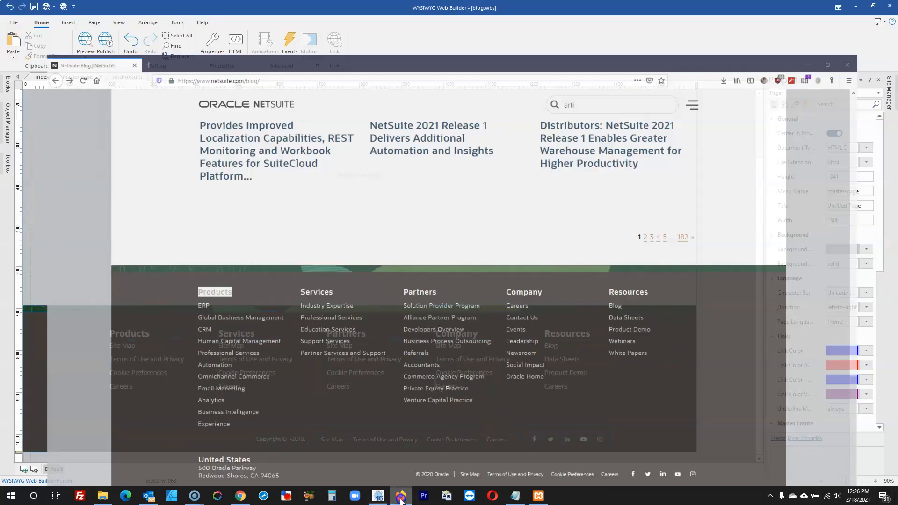
pyautogui.click(157, 326)
pyautogui.click(142, 420)
pyautogui.hotkey('ctrl', 'v')
pyautogui.moveTo(153, 427); pyautogui.dragTo(121, 417)
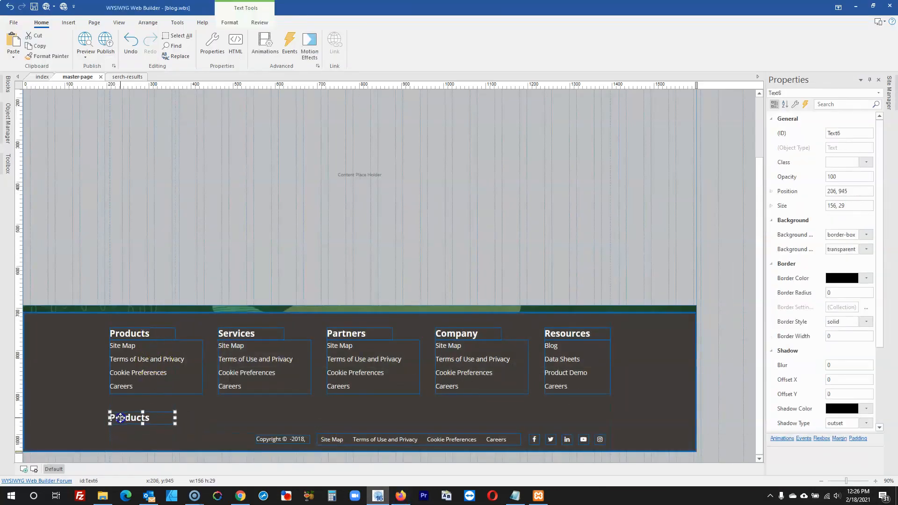
# - Copy the United States heading from the original footer and use it to replace the text of the duplicated Products heading
pyautogui.click(401, 495)
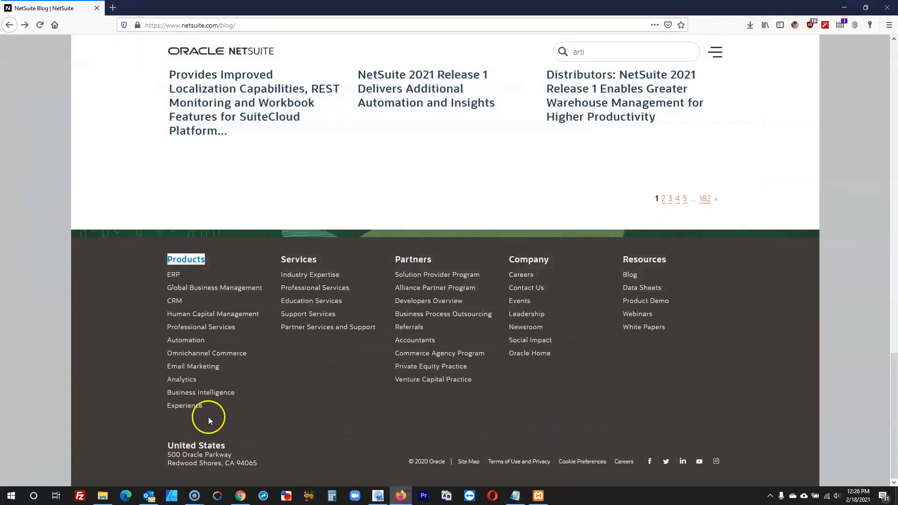
pyautogui.moveTo(229, 446); pyautogui.dragTo(179, 442)
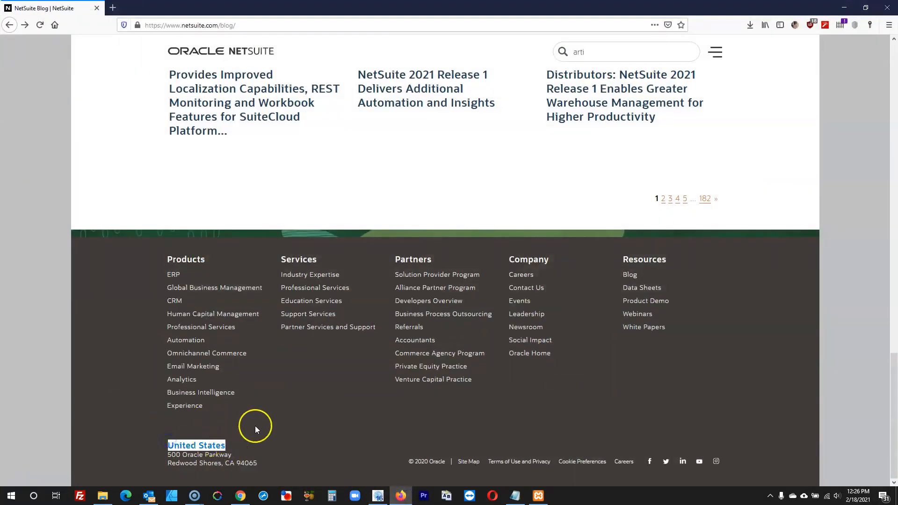
pyautogui.click(377, 496)
pyautogui.doubleClick(145, 417)
pyautogui.hotkey('ctrl', 'v')
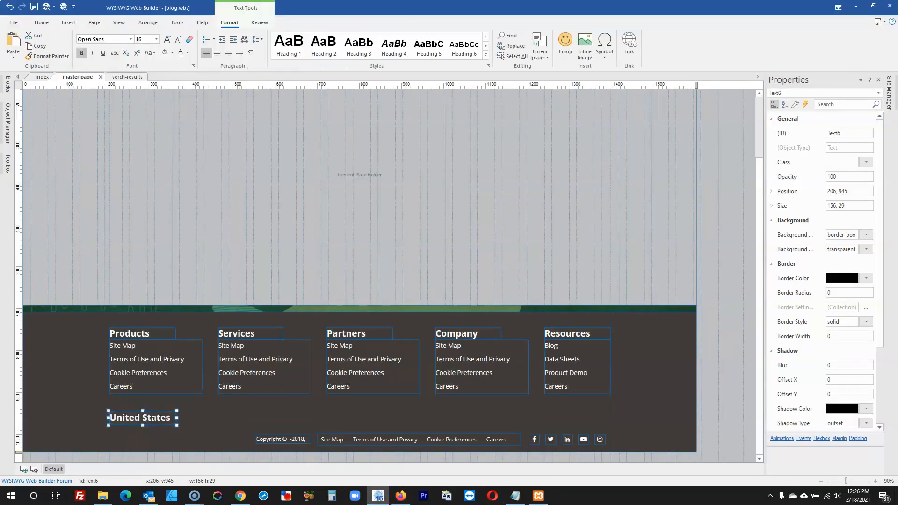
pyautogui.click(277, 463)
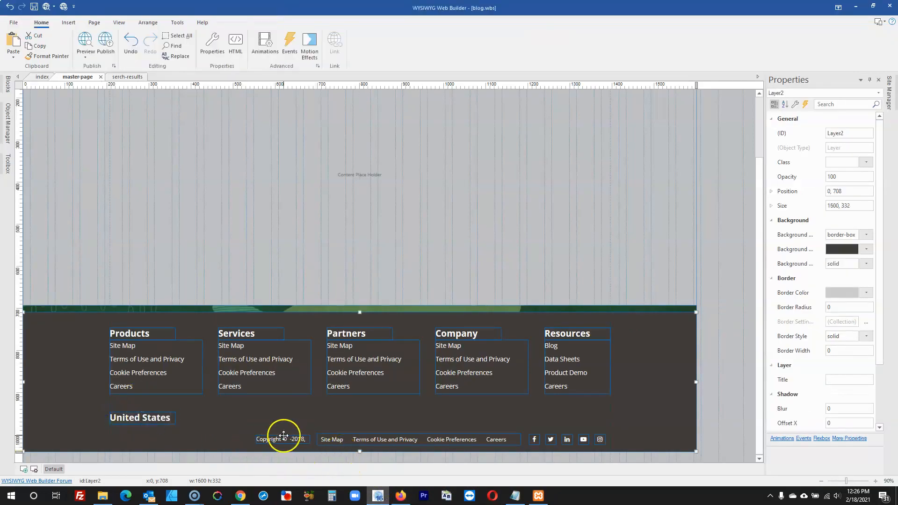
# - Copy the two-line company address from the original footer in Firefox and paste it into the footer layer below the United States heading
pyautogui.click(412, 496)
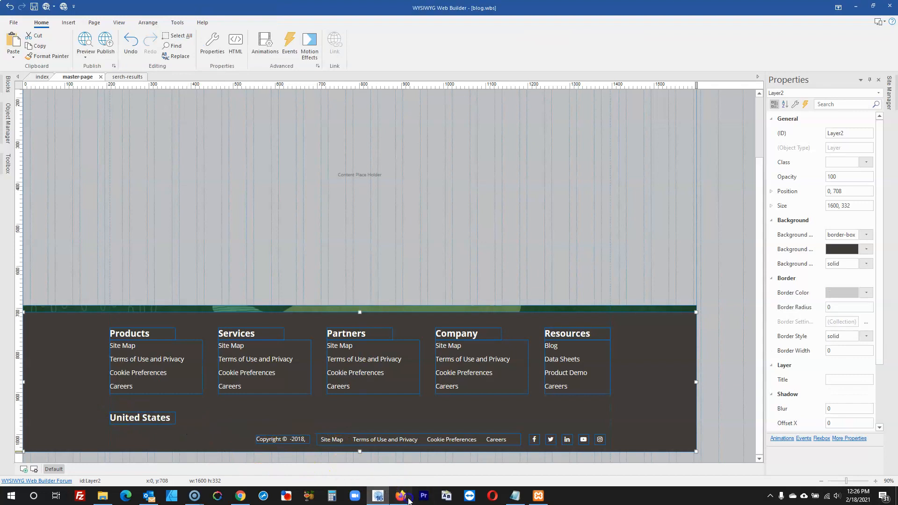
pyautogui.click(404, 497)
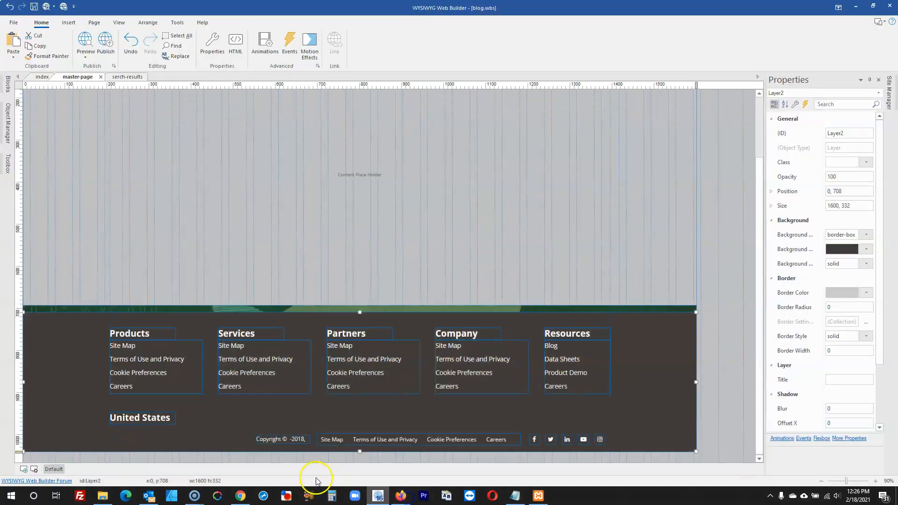
pyautogui.click(399, 496)
pyautogui.moveTo(169, 455); pyautogui.dragTo(247, 464)
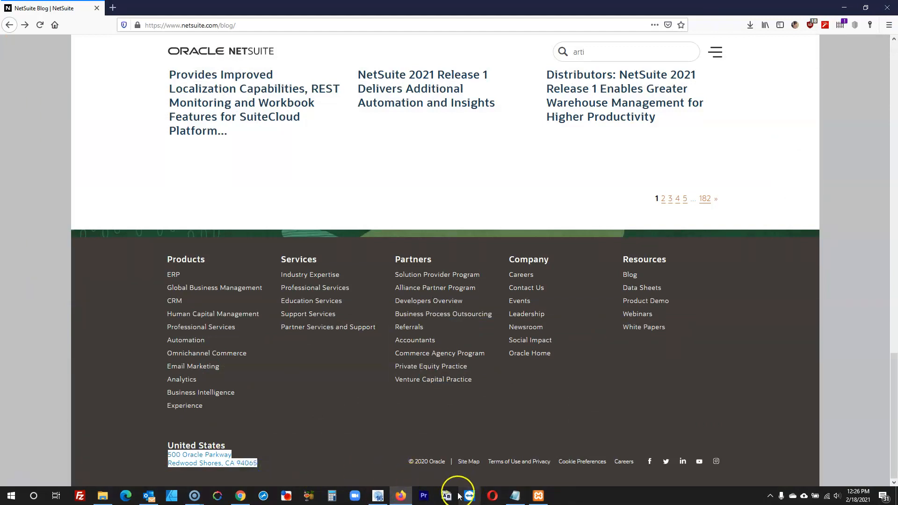
pyautogui.click(378, 495)
pyautogui.click(206, 431)
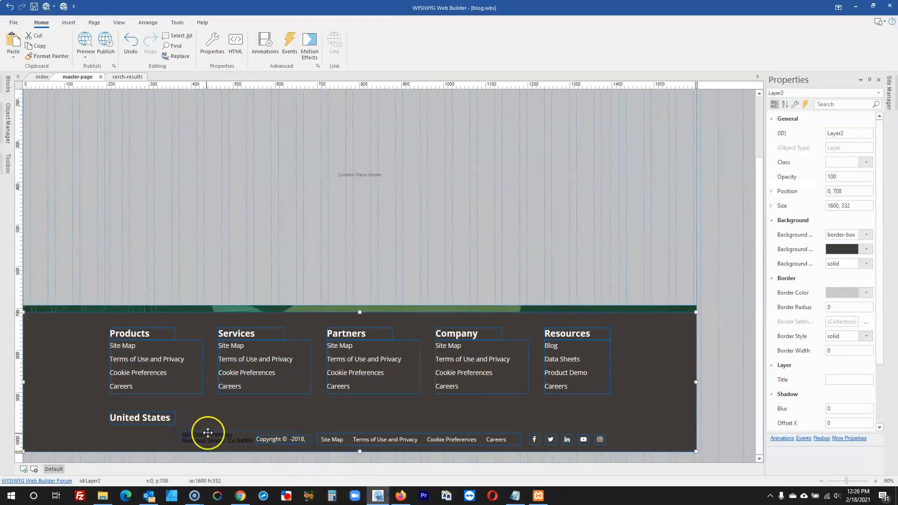
# - Place the pasted company address below the United States heading at position 206, 974 and format it in white Open Sans, size 11
pyautogui.hotkey('ctrl', 'v')
pyautogui.moveTo(170, 433); pyautogui.dragTo(137, 427)
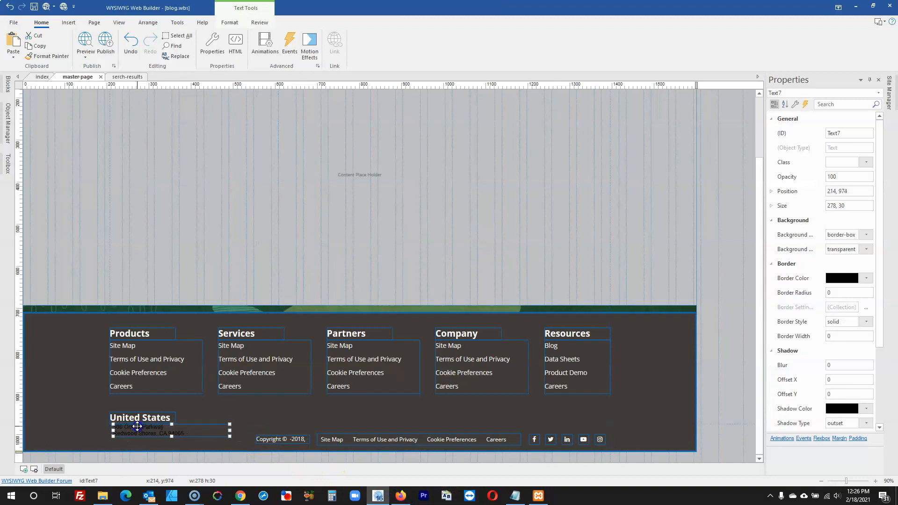
pyautogui.doubleClick(224, 428)
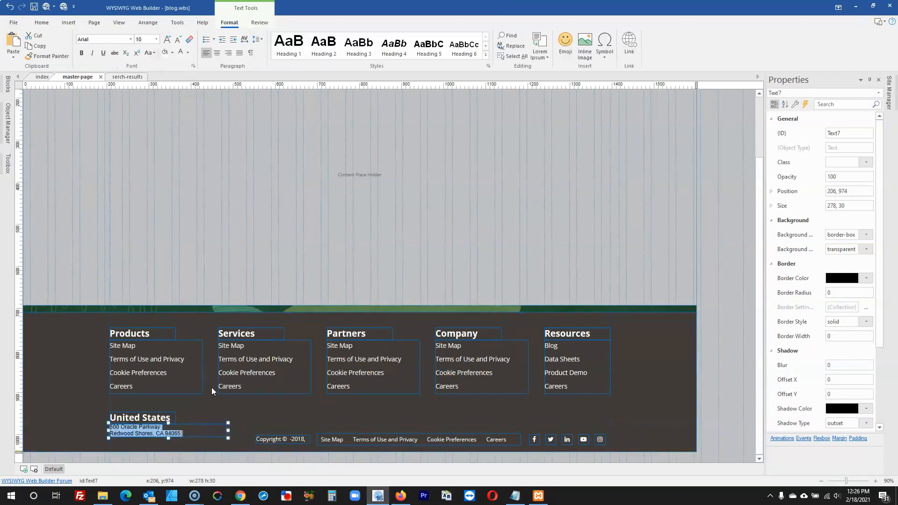
pyautogui.write('Open Sans')
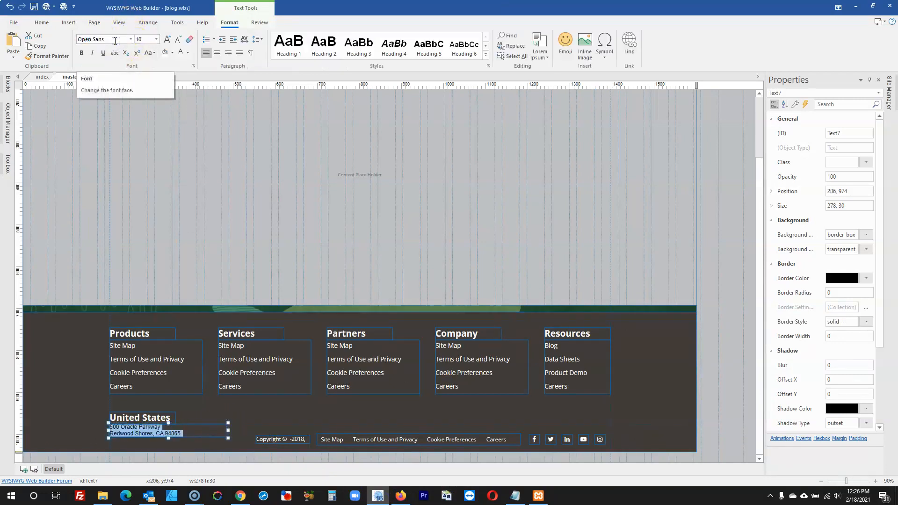
pyautogui.press('Return')
pyautogui.write('11')
pyautogui.press('Return')
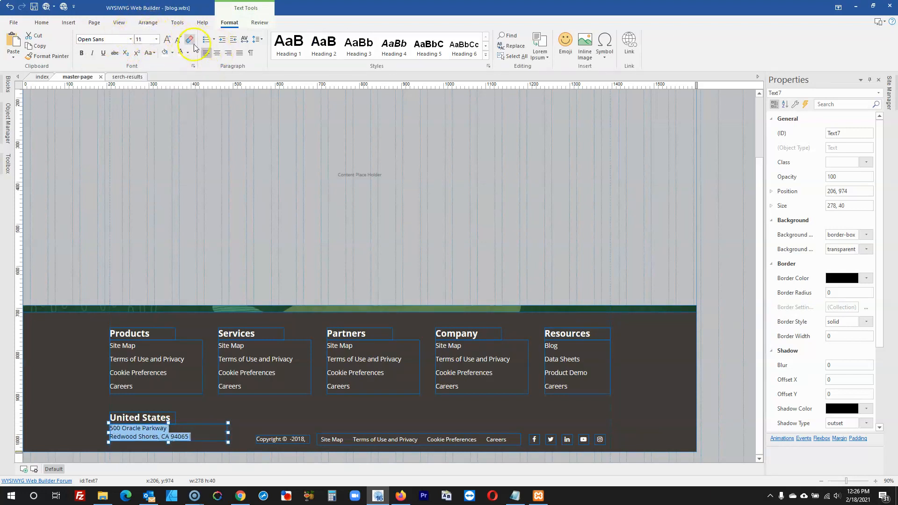
pyautogui.click(181, 53)
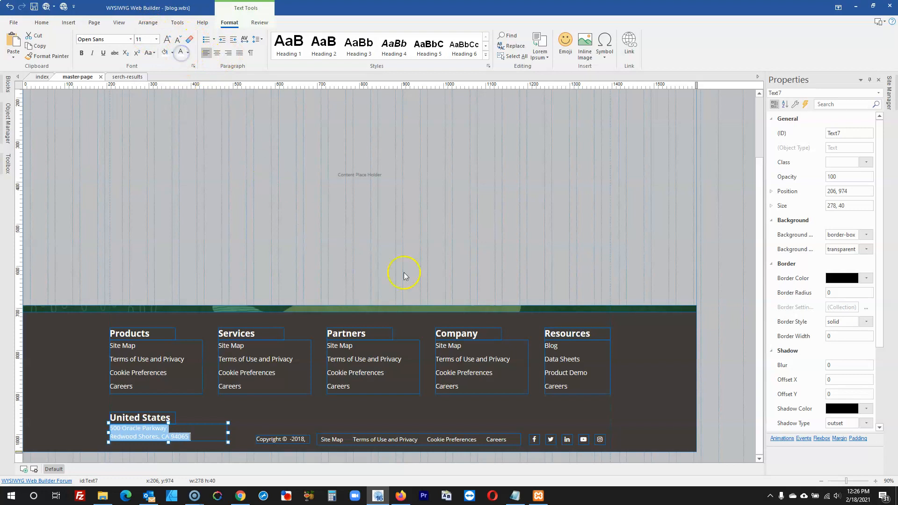
pyautogui.click(707, 276)
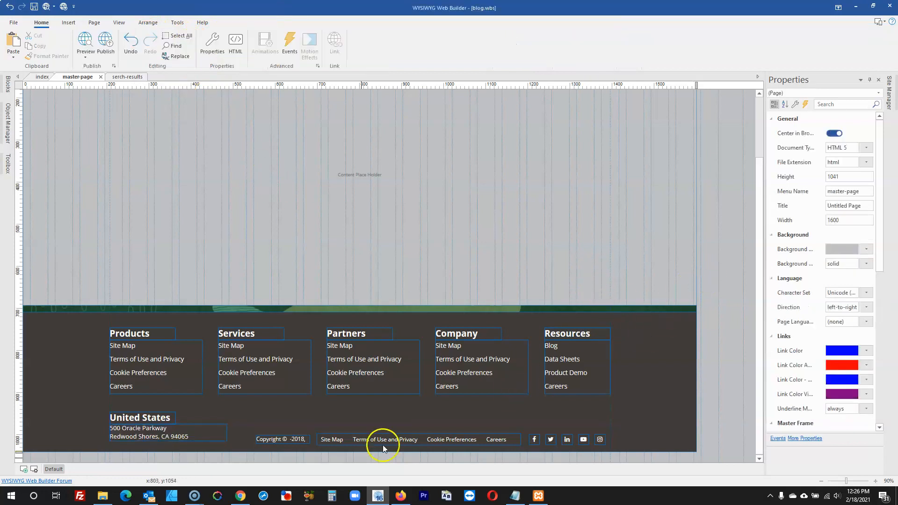
# - Compare with the original footer in Firefox and extend the footer layer downward to a height of 345
pyautogui.click(401, 497)
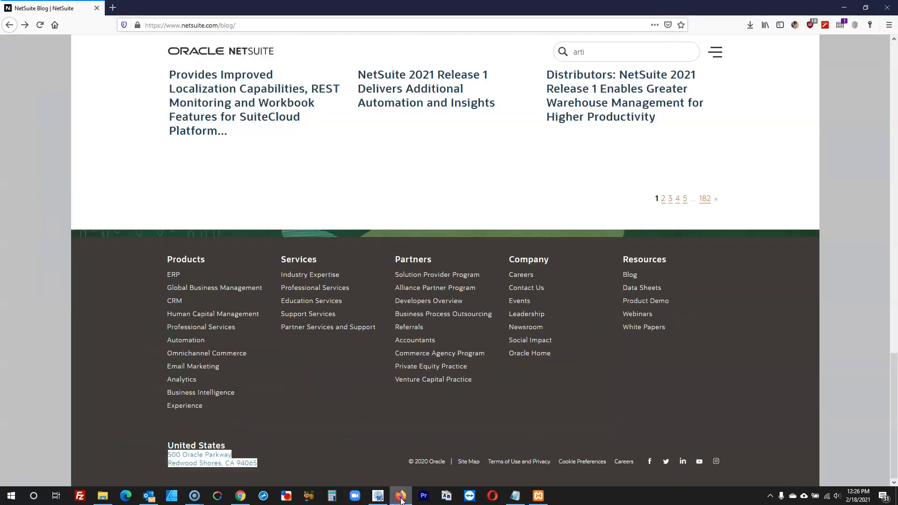
pyautogui.click(401, 498)
pyautogui.click(360, 444)
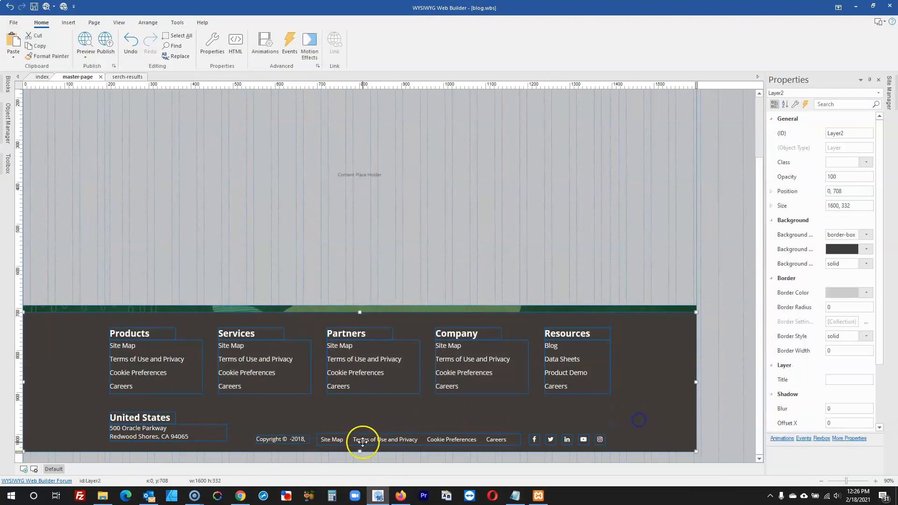
pyautogui.moveTo(359, 450); pyautogui.dragTo(360, 458)
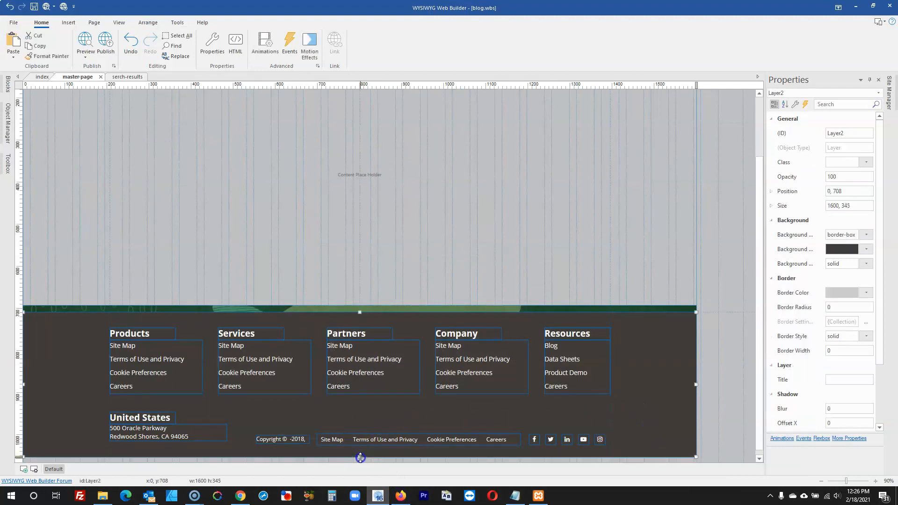
pyautogui.click(697, 397)
pyautogui.click(627, 392)
pyautogui.click(707, 273)
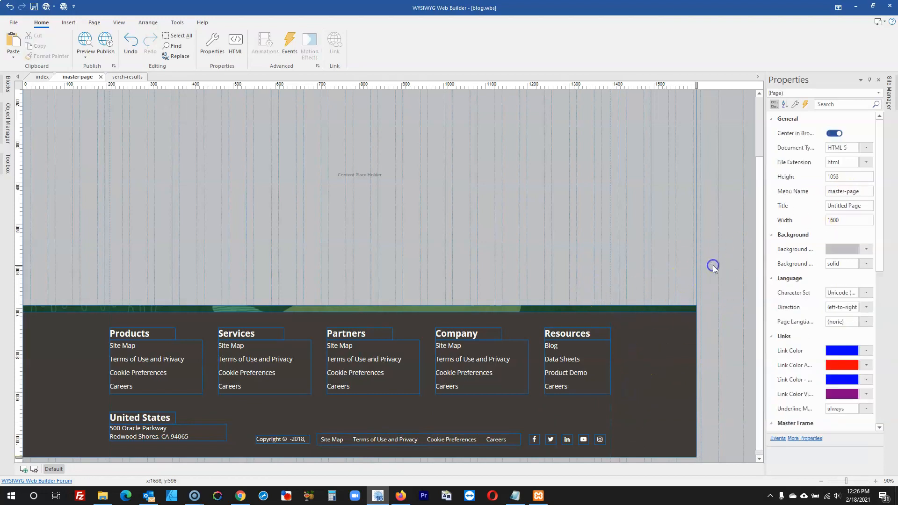
# - Compare with the original footer again and shift the five social icons right so the Instagram icon sits at position 1370, 998
pyautogui.click(400, 495)
pyautogui.click(400, 495)
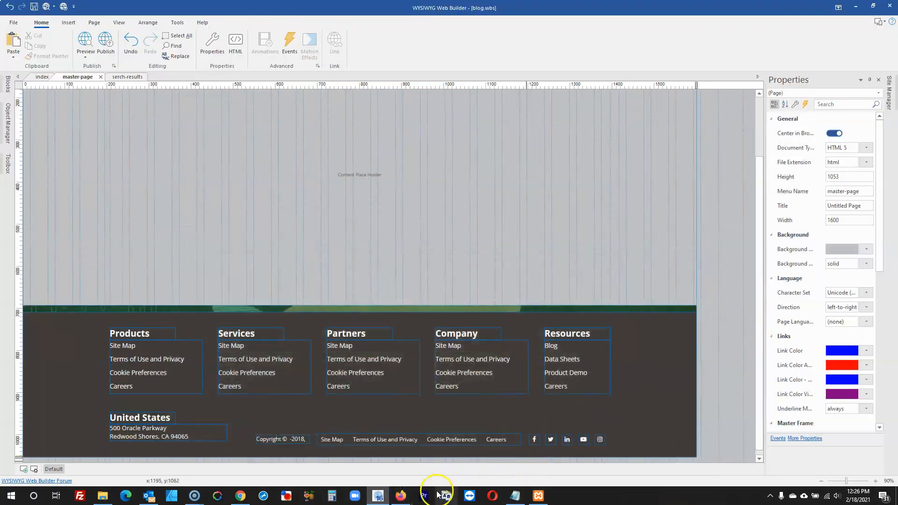
pyautogui.click(401, 496)
pyautogui.click(406, 499)
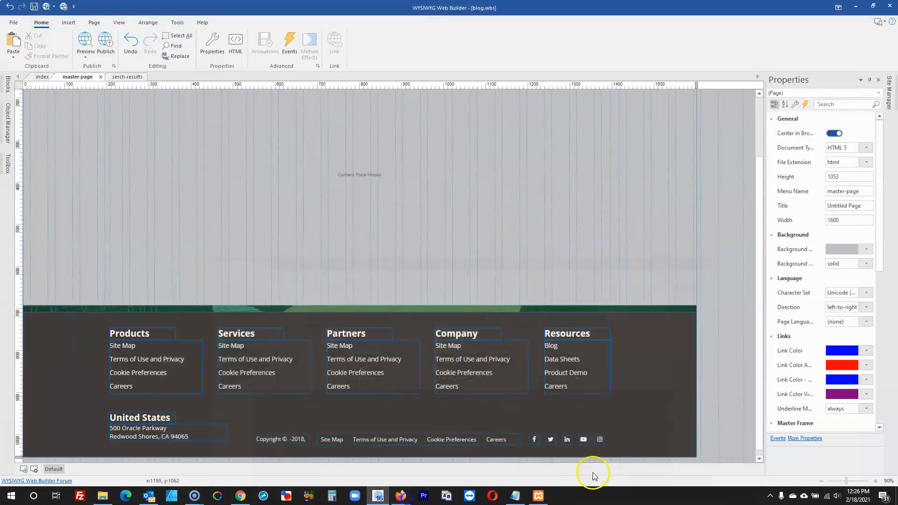
pyautogui.click(600, 439)
pyautogui.keyDown('shift'); pyautogui.click(584, 440); pyautogui.keyUp('shift')
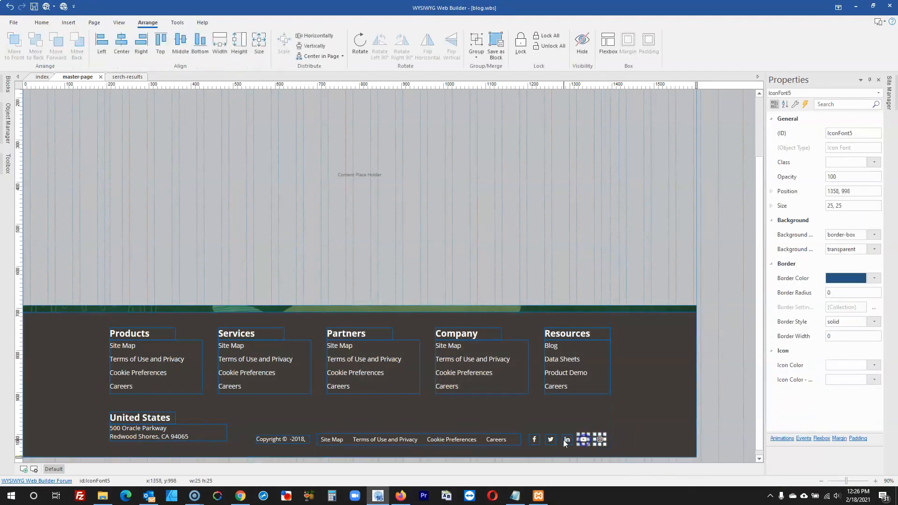
pyautogui.keyDown('shift'); pyautogui.click(550, 439); pyautogui.keyUp('shift')
pyautogui.keyDown('shift'); pyautogui.click(535, 440); pyautogui.keyUp('shift')
pyautogui.moveTo(588, 437); pyautogui.dragTo(600, 440)
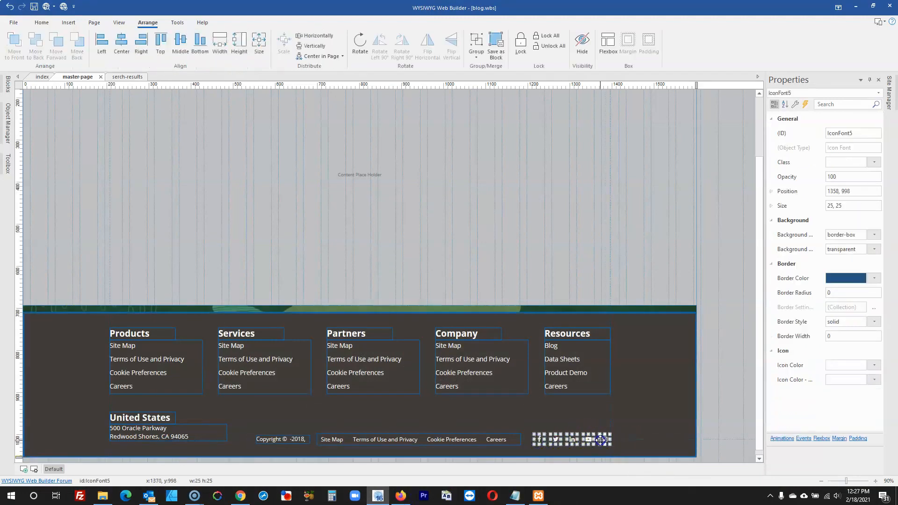
pyautogui.click(716, 368)
# - Move the United States heading and its address down together, with the heading at position 206, 954
pyautogui.click(177, 424)
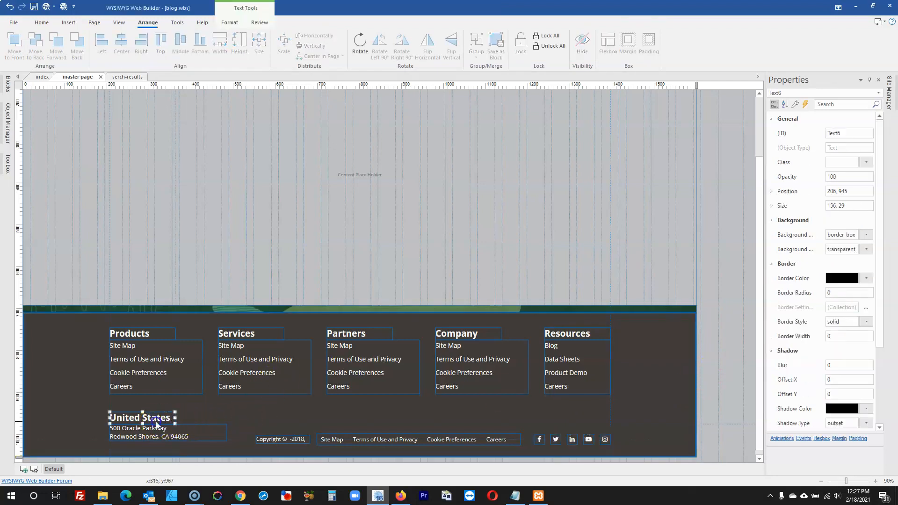
pyautogui.moveTo(150, 431); pyautogui.dragTo(151, 433)
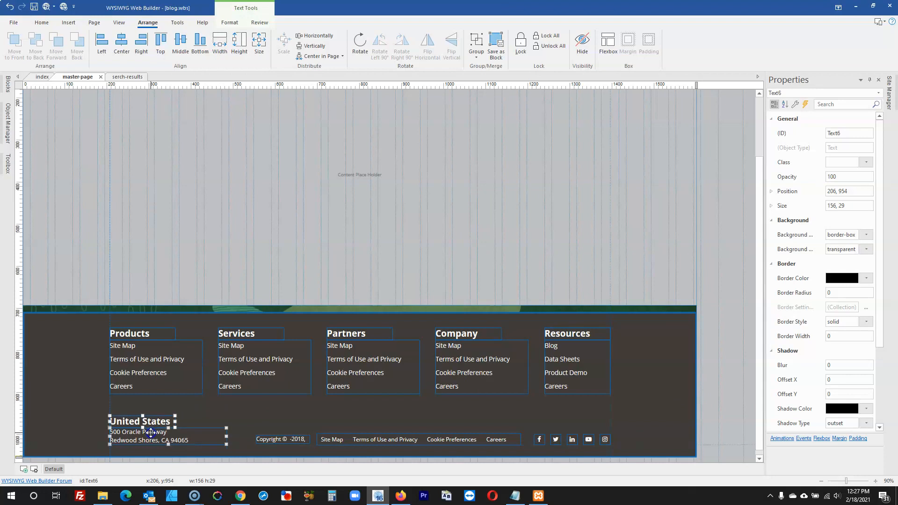
pyautogui.click(719, 313)
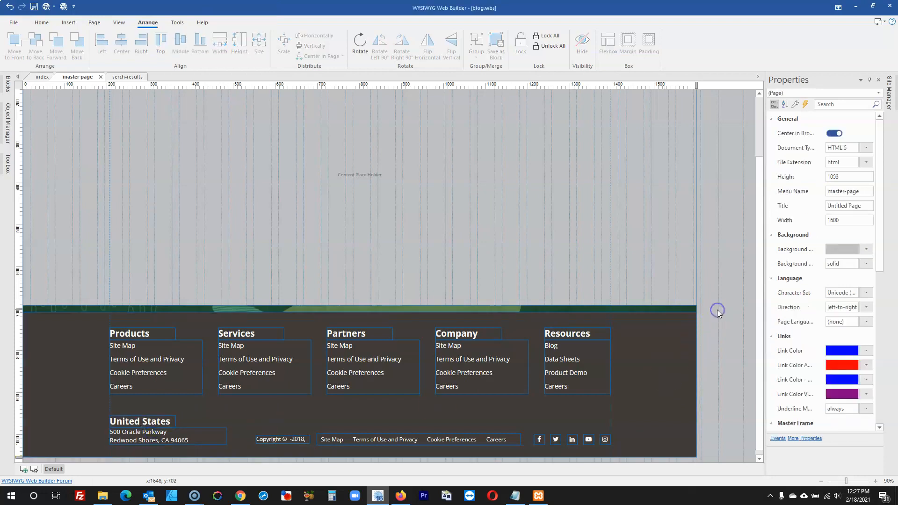
# - Preview the index page in the browser and test expanding and collapsing the header's hamburger menu
pyautogui.scroll(3, 532, 328)
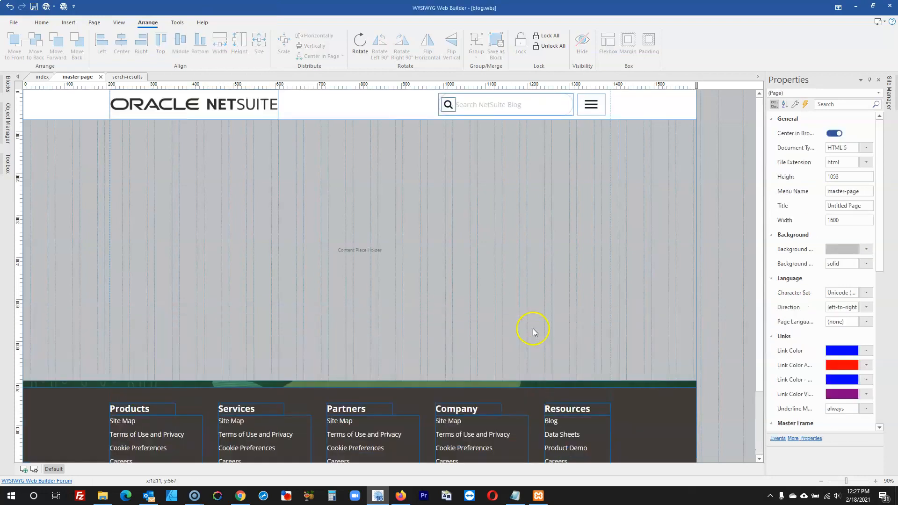
pyautogui.click(42, 79)
pyautogui.scroll(15, 179, 167)
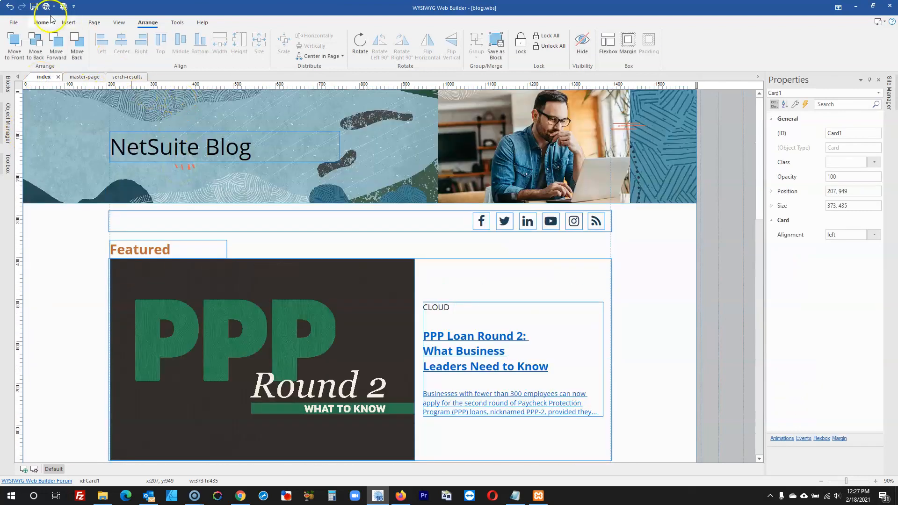
pyautogui.click(47, 8)
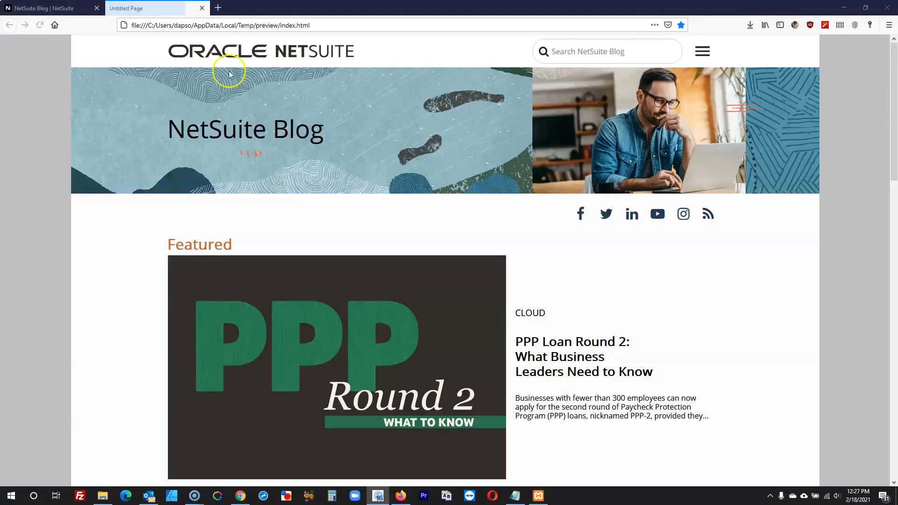
pyautogui.click(704, 51)
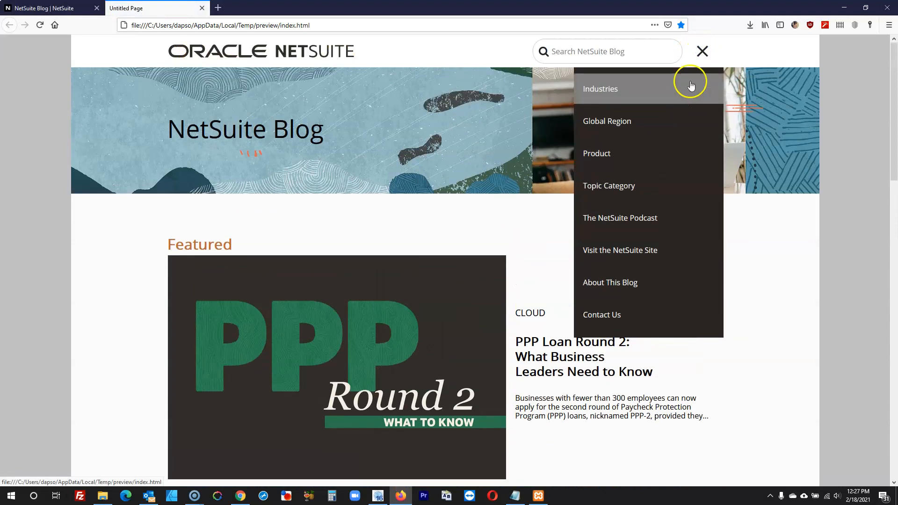
pyautogui.click(701, 52)
# - Look over the previewed page and run a blog search for "ppp"
pyautogui.scroll(-3, 681, 125)
pyautogui.scroll(3, 681, 124)
pyautogui.write('ppp')
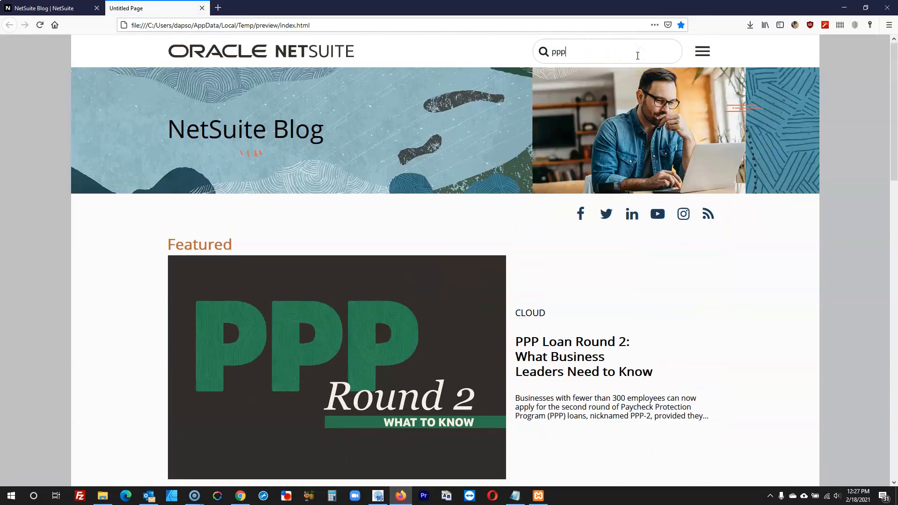
pyautogui.press('Return')
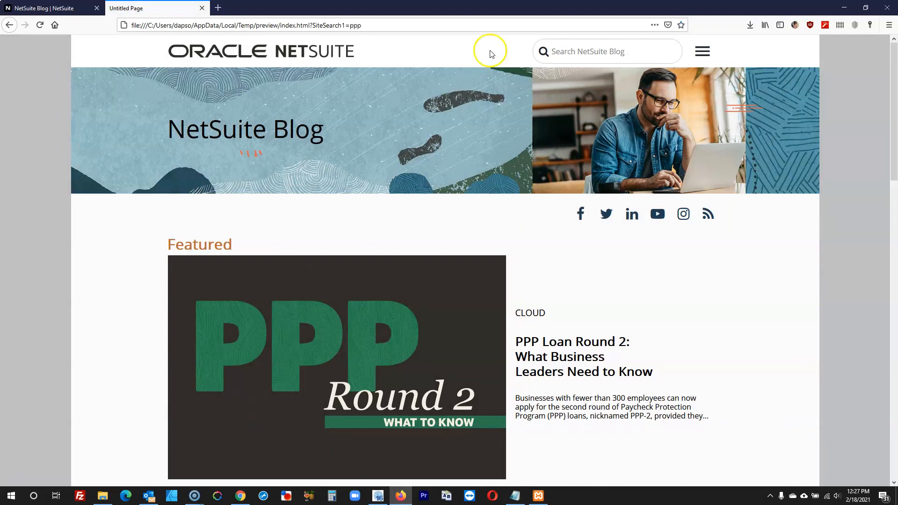
# - Switch back to WYSIWYG Web Builder and publish the entire web site to C:\xampp\htdocs\test-site
pyautogui.click(373, 497)
pyautogui.click(64, 9)
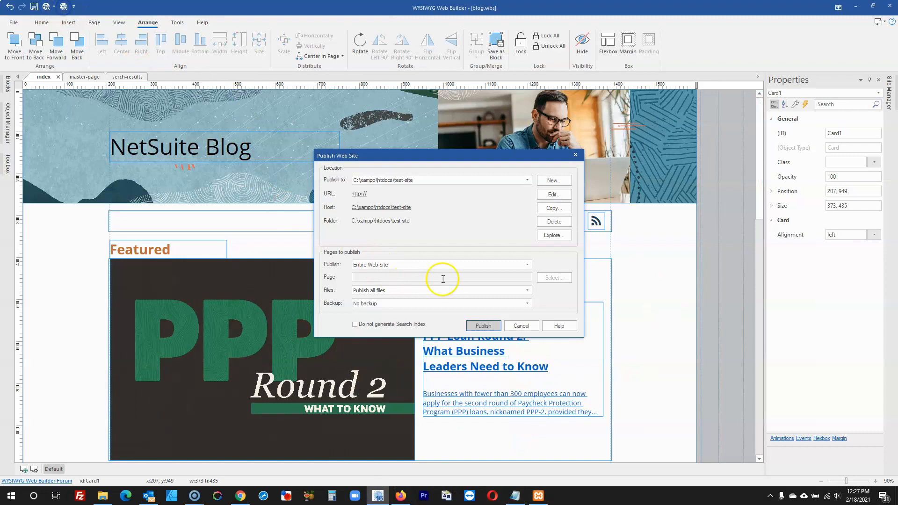
pyautogui.click(486, 327)
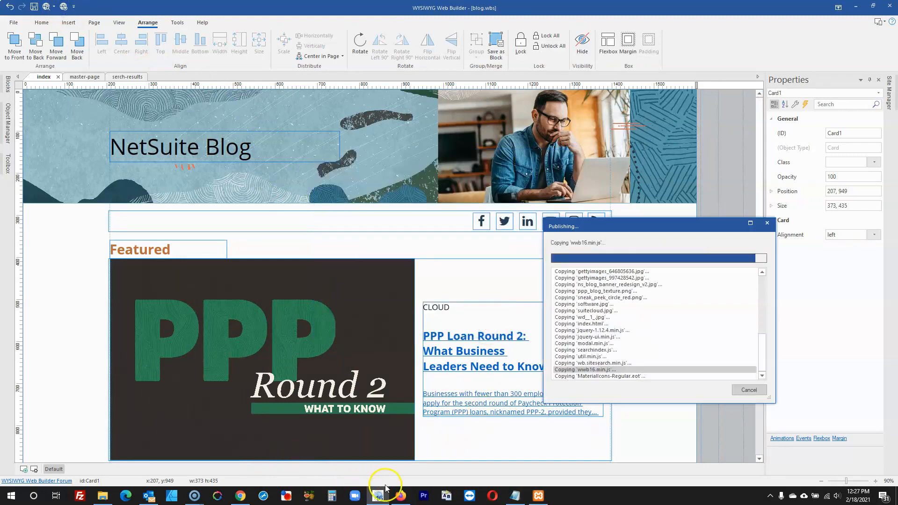
# - Retry the blog search in the local preview in Firefox and close the preview tab
pyautogui.click(403, 497)
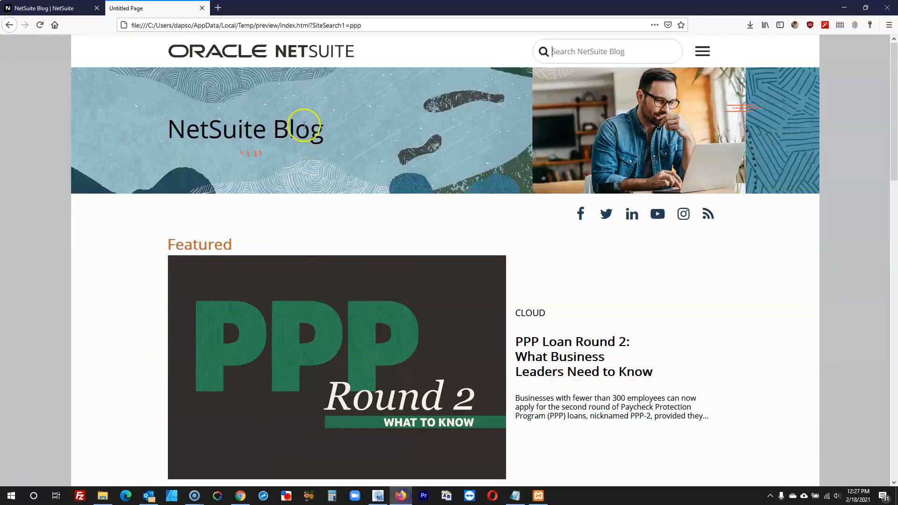
pyautogui.click(642, 53)
pyautogui.write('p')
pyautogui.press('Return')
pyautogui.click(202, 8)
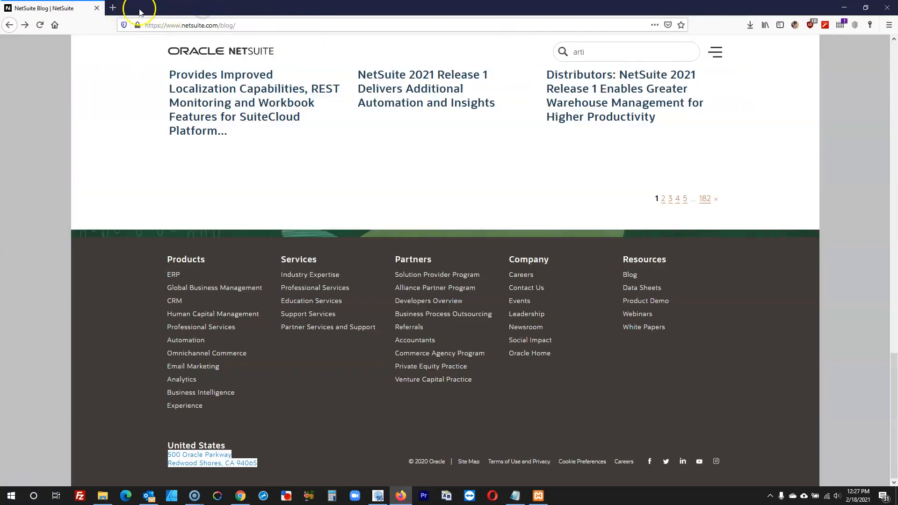
# - Open the published site at localhost/test-site/ in a new browser tab
pyautogui.click(114, 8)
pyautogui.write('lhos')
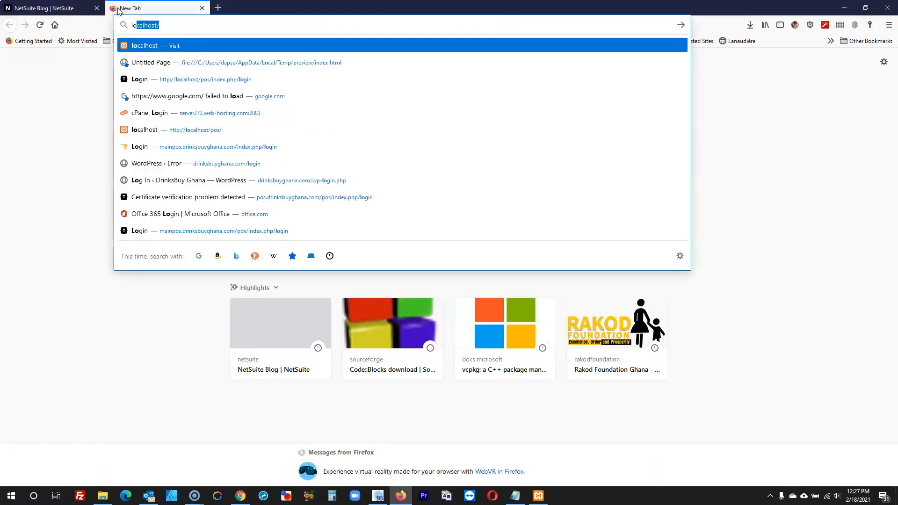
pyautogui.write('t/test-site/')
pyautogui.press('Return')
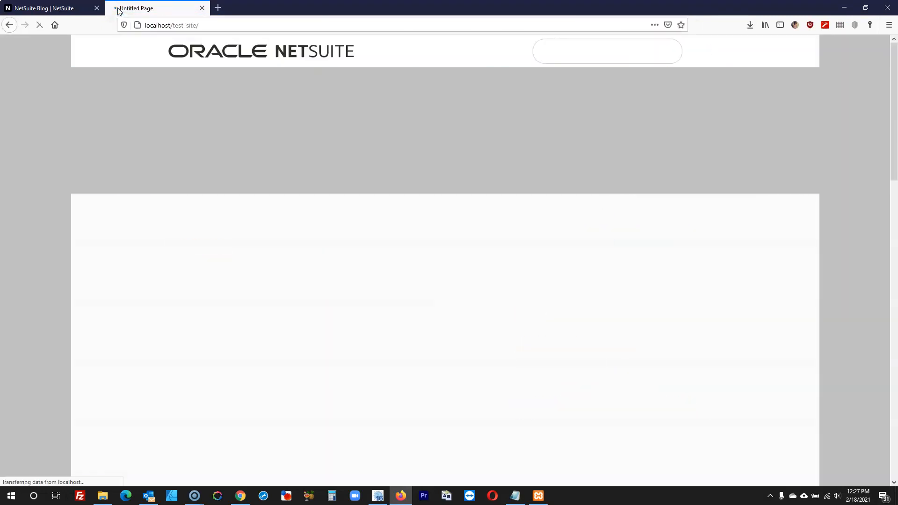
# - Search the published site for "ppp", close the search results window and look over the article cards further down
pyautogui.click(573, 58)
pyautogui.write('ppp')
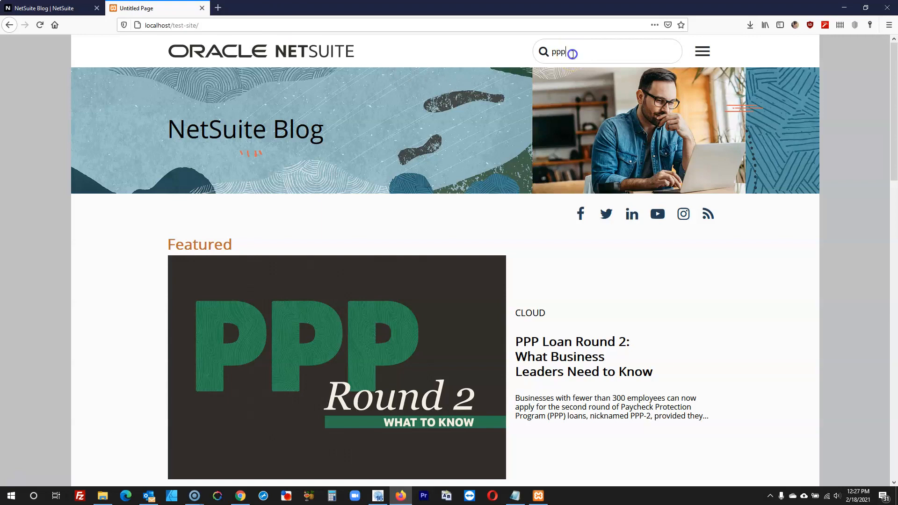
pyautogui.press('Return')
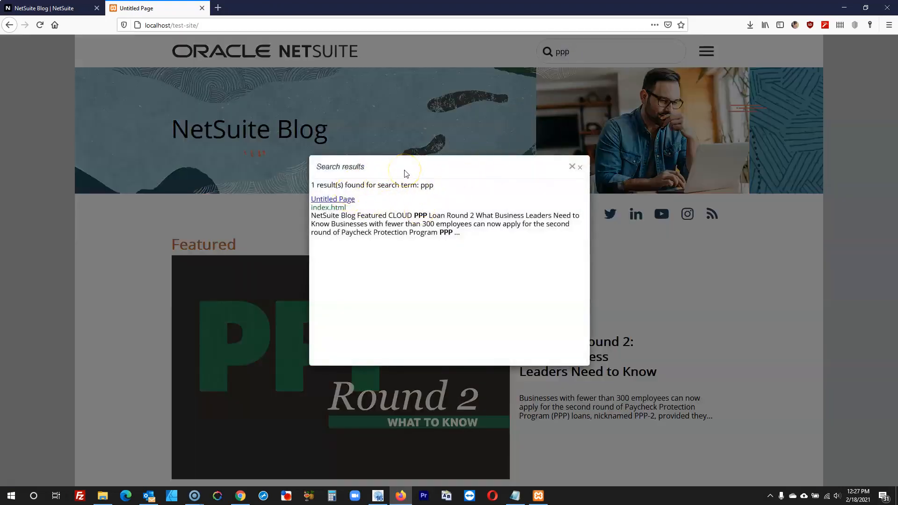
pyautogui.click(573, 167)
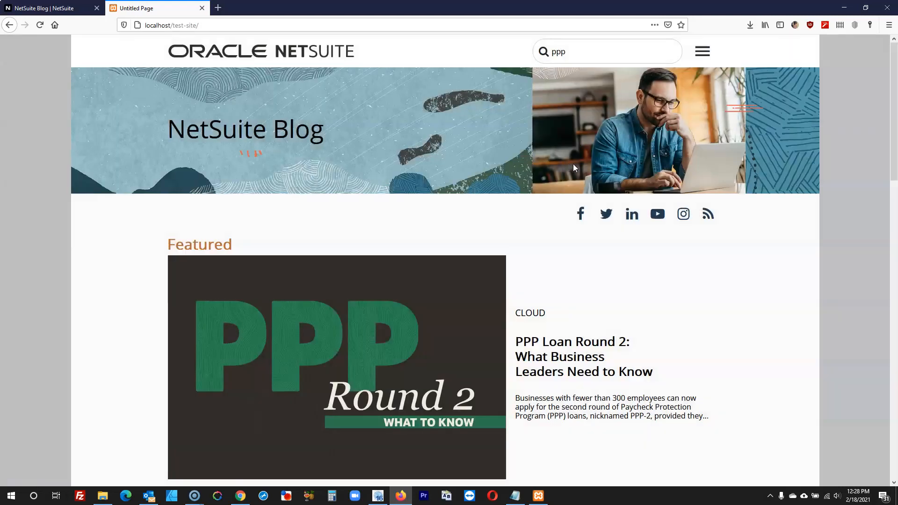
pyautogui.scroll(-2, 352, 203)
pyautogui.scroll(-8, 352, 203)
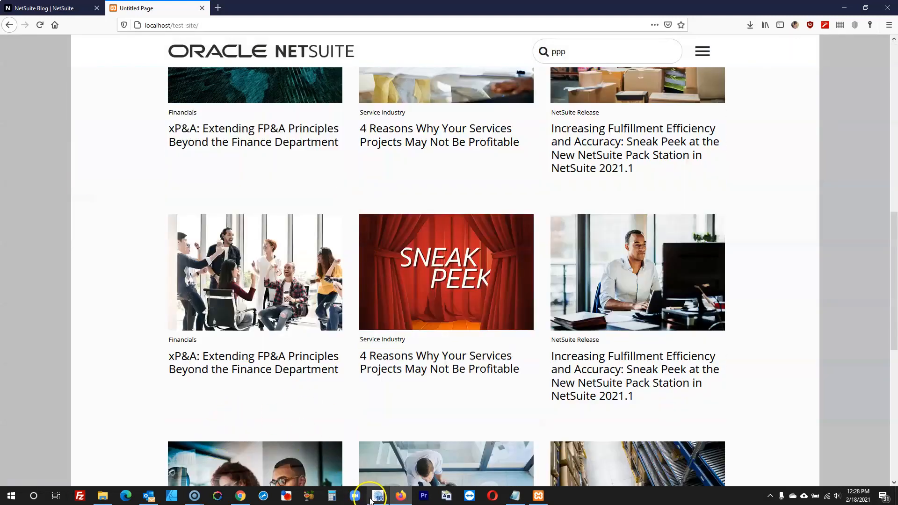
# - Return to WYSIWYG Web Builder, dismiss the Publishing dialog and display the Site Manager
pyautogui.click(378, 493)
pyautogui.click(749, 389)
pyautogui.click(706, 289)
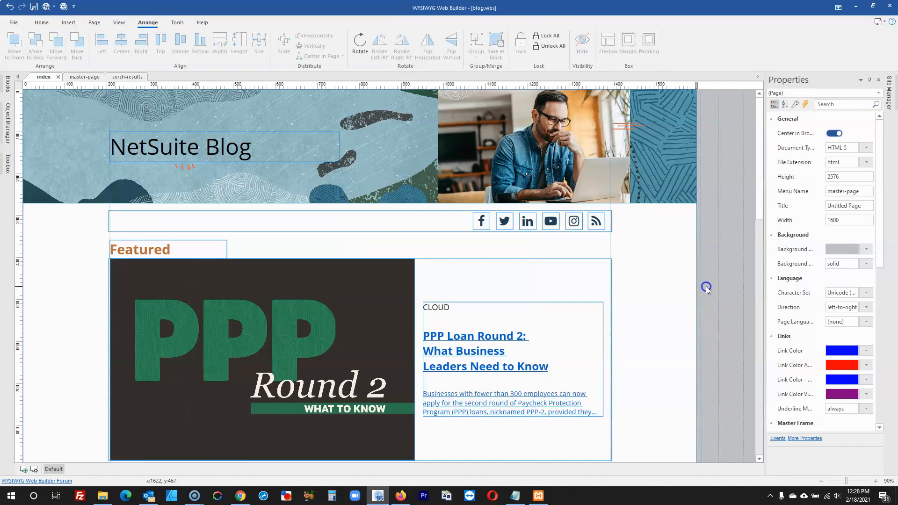
pyautogui.click(893, 99)
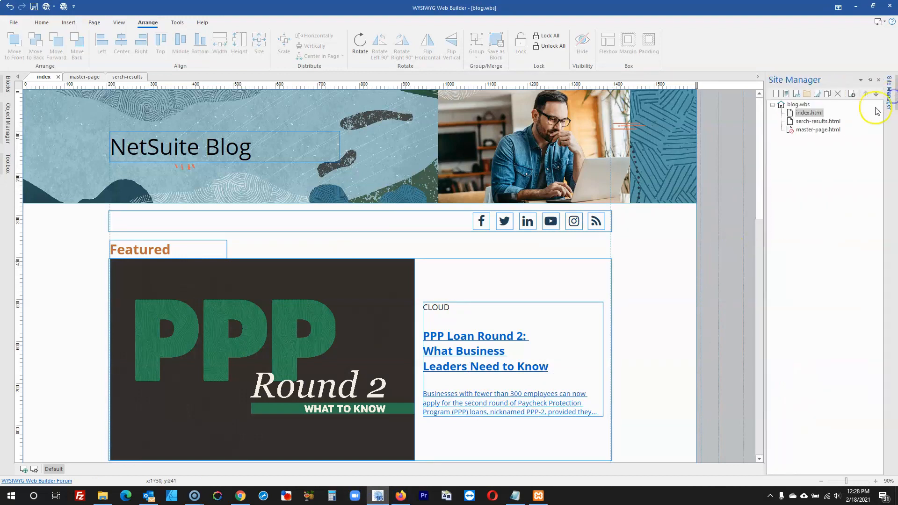
# - Open serch-results.html, nest it beneath master-page.html, and exclude it from publishing and from synchronization in navigation objects
pyautogui.doubleClick(814, 121)
pyautogui.moveTo(814, 125); pyautogui.dragTo(813, 132)
pyautogui.rightClick(814, 131)
pyautogui.click(785, 338)
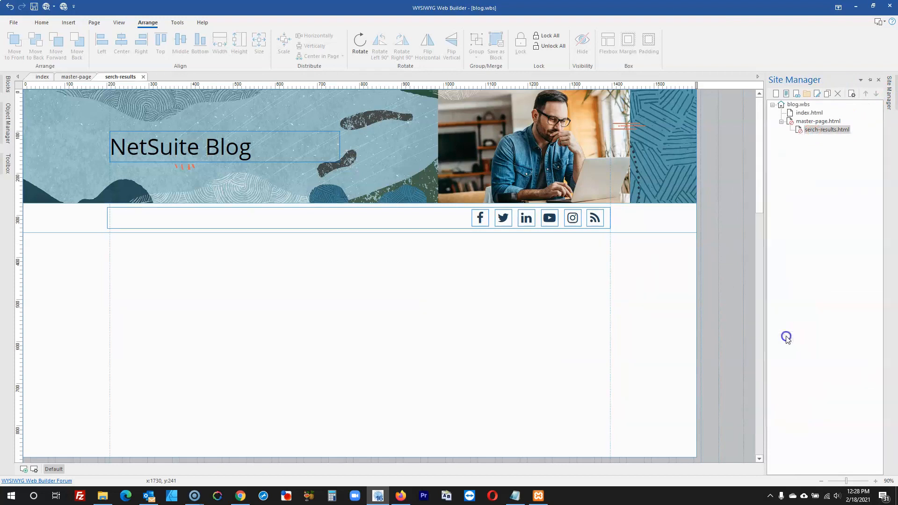
pyautogui.rightClick(815, 130)
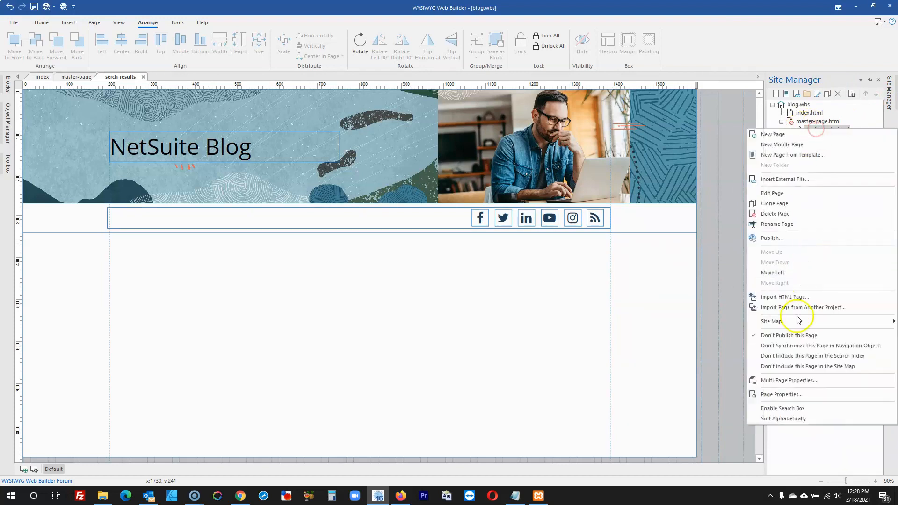
pyautogui.click(794, 345)
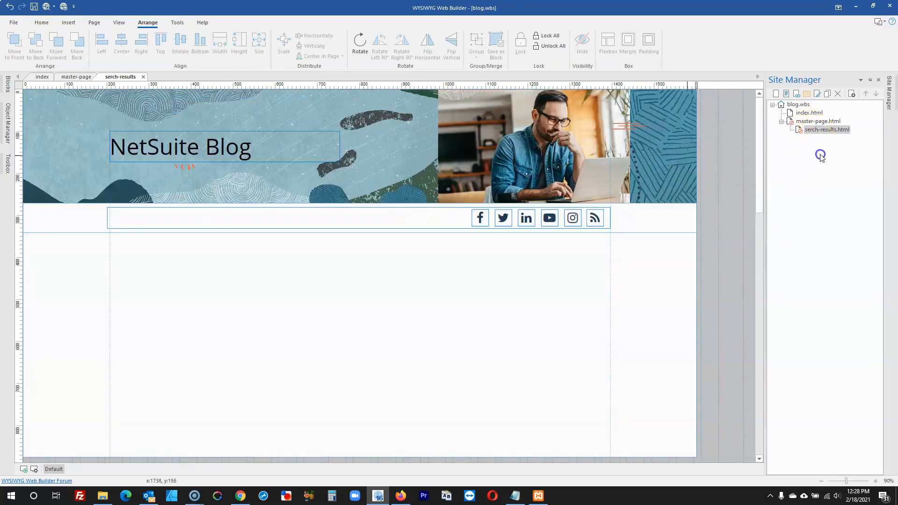
# - Delete the serch-results.html page from the site and save the project
pyautogui.click(821, 123)
pyautogui.click(822, 131)
pyautogui.press('Delete')
pyautogui.click(452, 274)
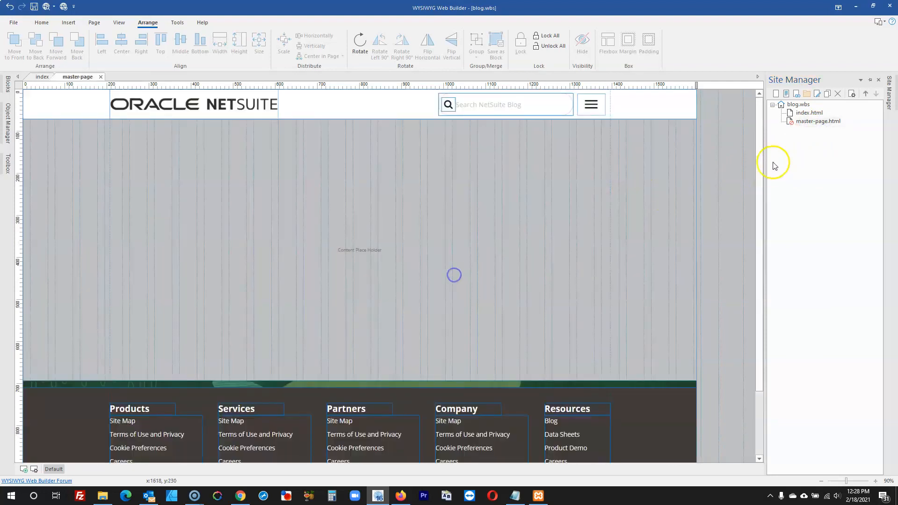
pyautogui.click(37, 8)
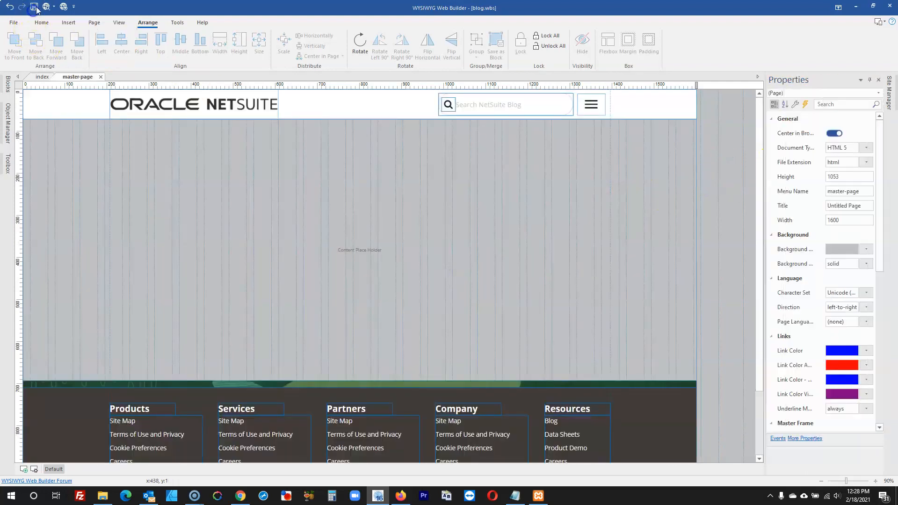
# - Look over the master page, reopen index.html and examine its featured article and article cards
pyautogui.scroll(-4, 216, 234)
pyautogui.scroll(3, 223, 222)
pyautogui.scroll(1, 224, 222)
pyautogui.moveTo(894, 98)
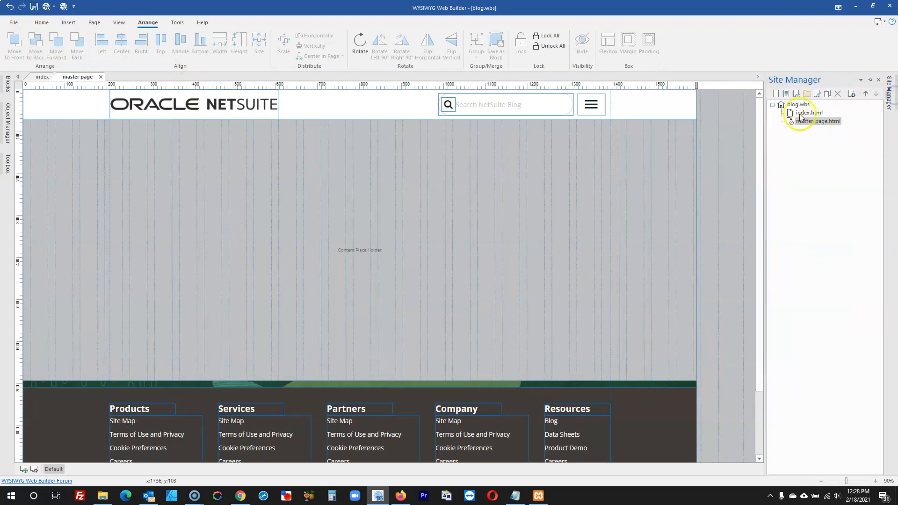
pyautogui.doubleClick(814, 113)
pyautogui.scroll(-8, 700, 155)
pyautogui.scroll(-6, 700, 154)
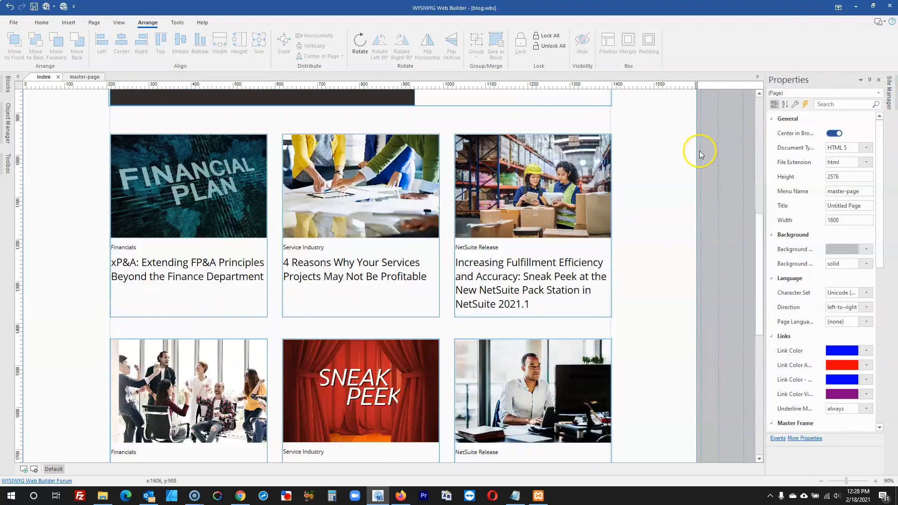
pyautogui.scroll(7, 699, 153)
pyautogui.scroll(10, 697, 149)
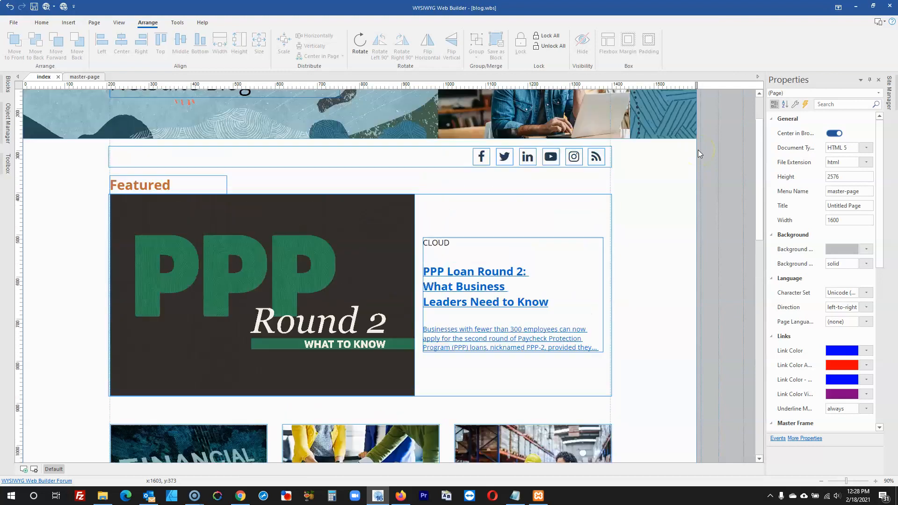